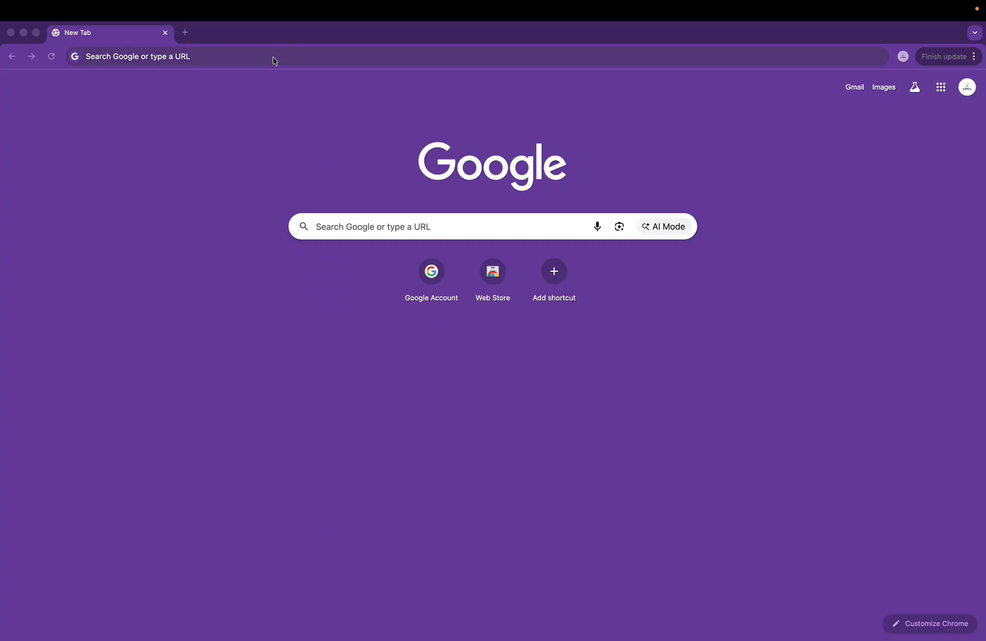
Step: Look over the SoulSync design in Figma, then go back to the browser's new tab
{"action": "key", "text": "ctrl+Right"}
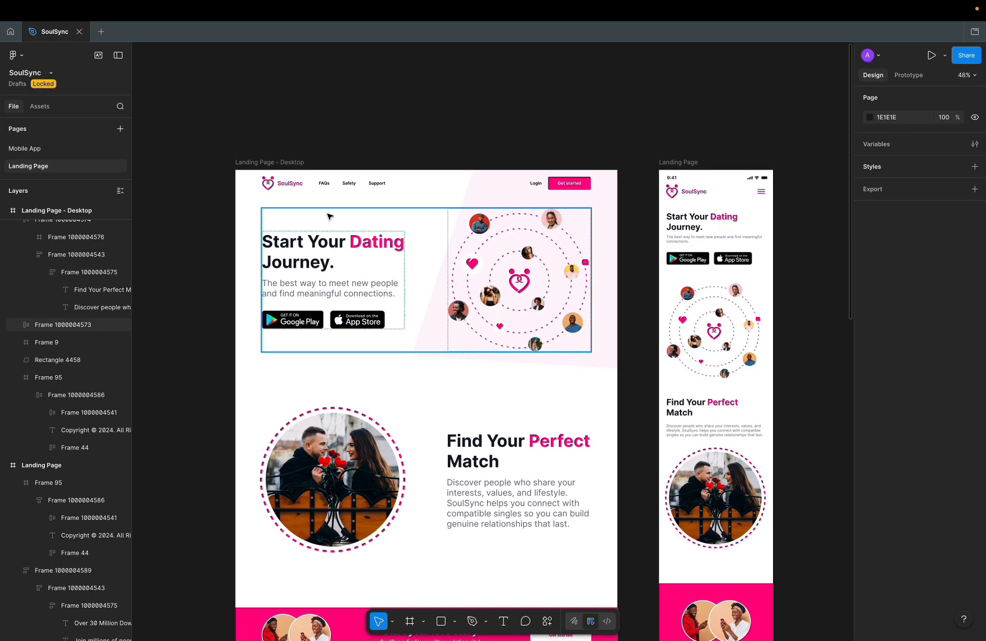
{"action": "scroll", "coordinate": [340, 237], "scroll_direction": "up", "scroll_amount": 5}
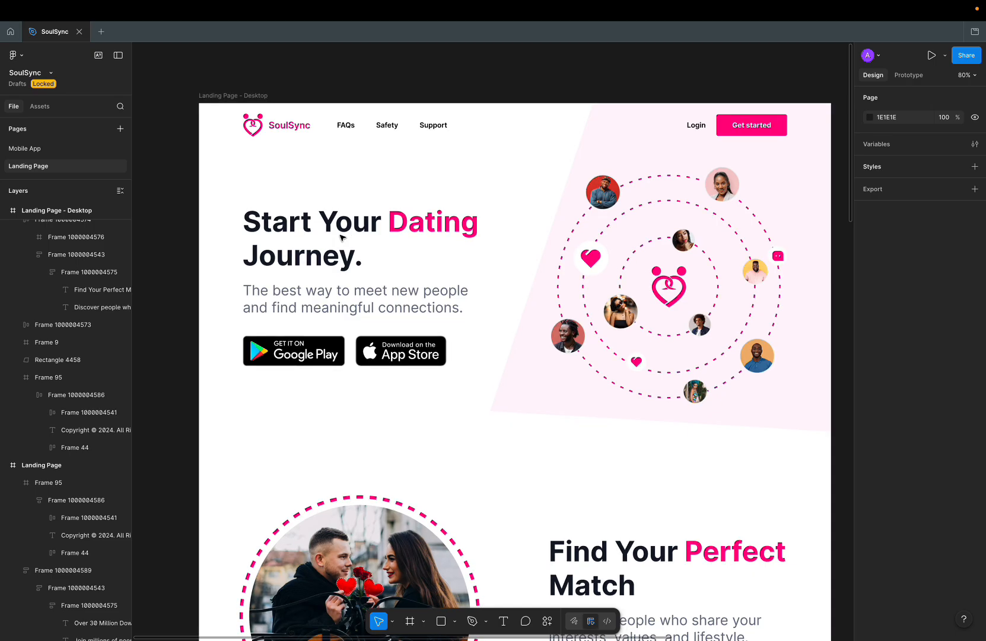
{"action": "scroll", "coordinate": [342, 238], "scroll_direction": "down", "scroll_amount": 1}
{"action": "scroll", "coordinate": [342, 238], "scroll_direction": "up", "scroll_amount": 1}
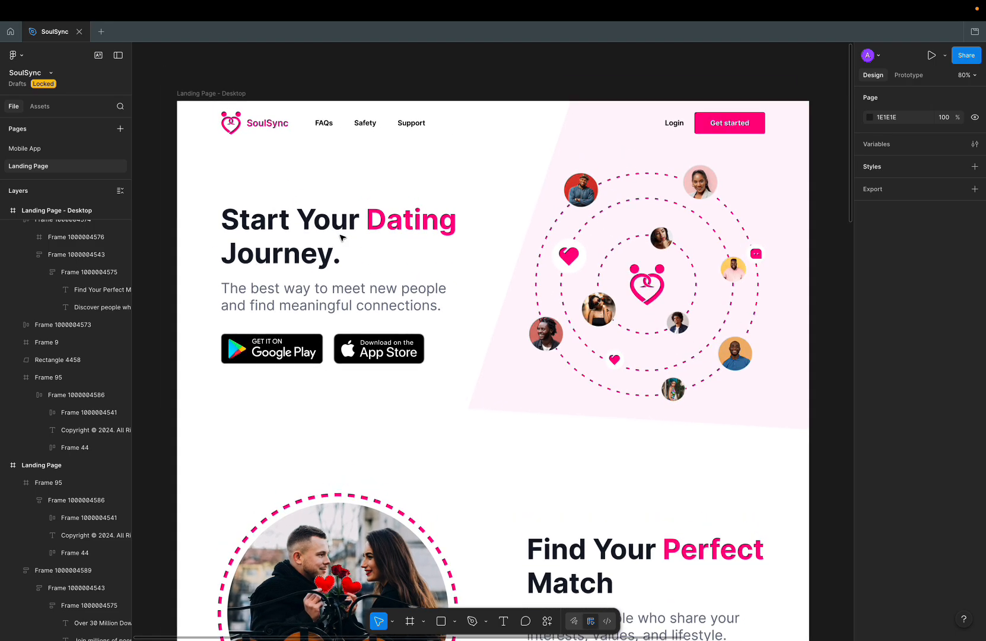
{"action": "scroll", "coordinate": [340, 238], "scroll_direction": "down", "scroll_amount": 2}
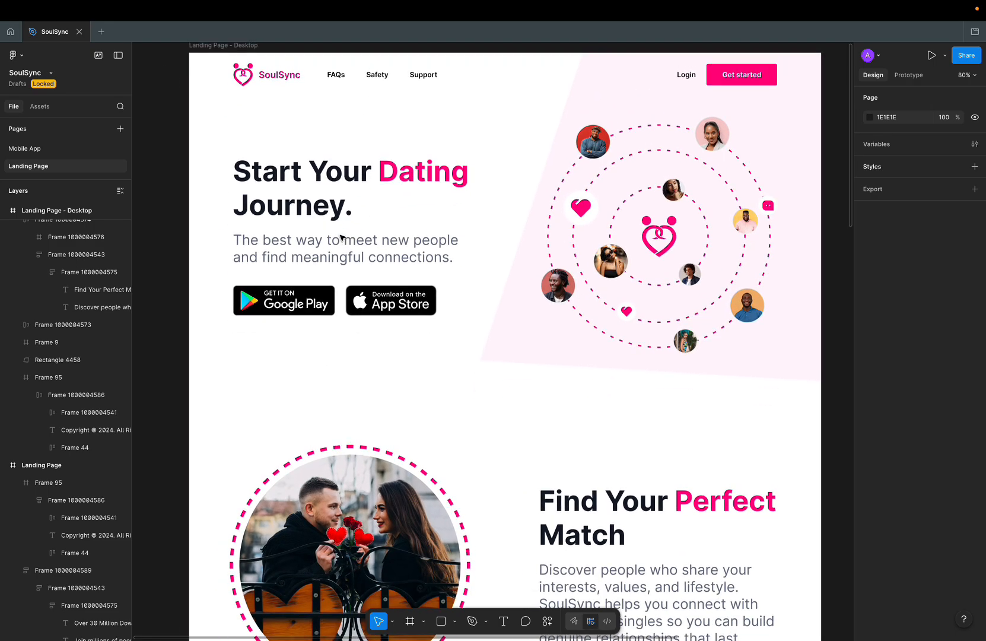
{"action": "scroll", "coordinate": [340, 237], "scroll_direction": "up", "scroll_amount": 2}
{"action": "scroll", "coordinate": [340, 237], "scroll_direction": "down", "scroll_amount": 5}
{"action": "scroll", "coordinate": [340, 237], "scroll_direction": "down", "scroll_amount": 20}
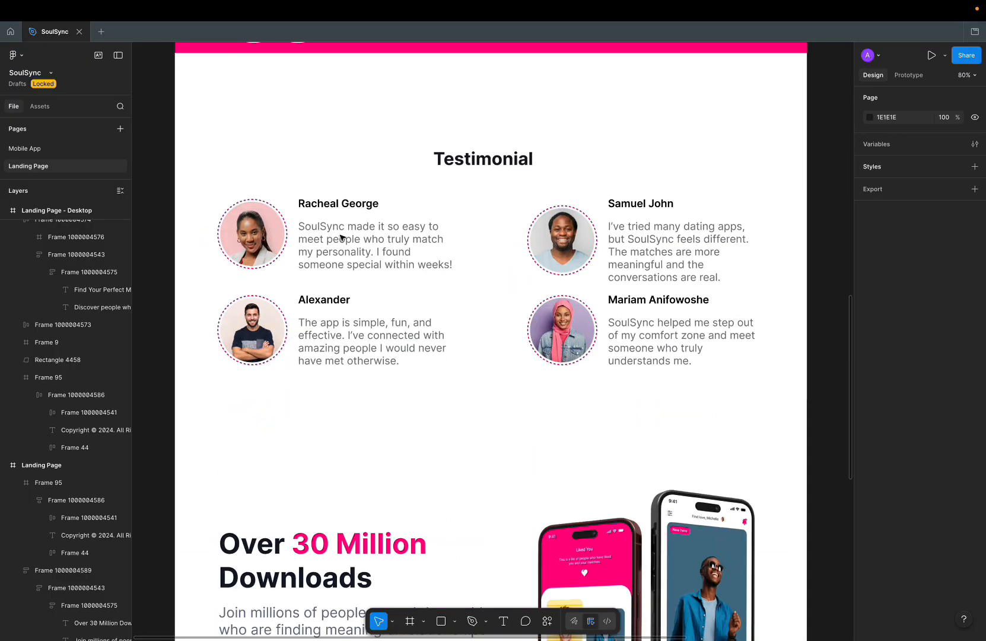
{"action": "scroll", "coordinate": [340, 238], "scroll_direction": "down", "scroll_amount": 4}
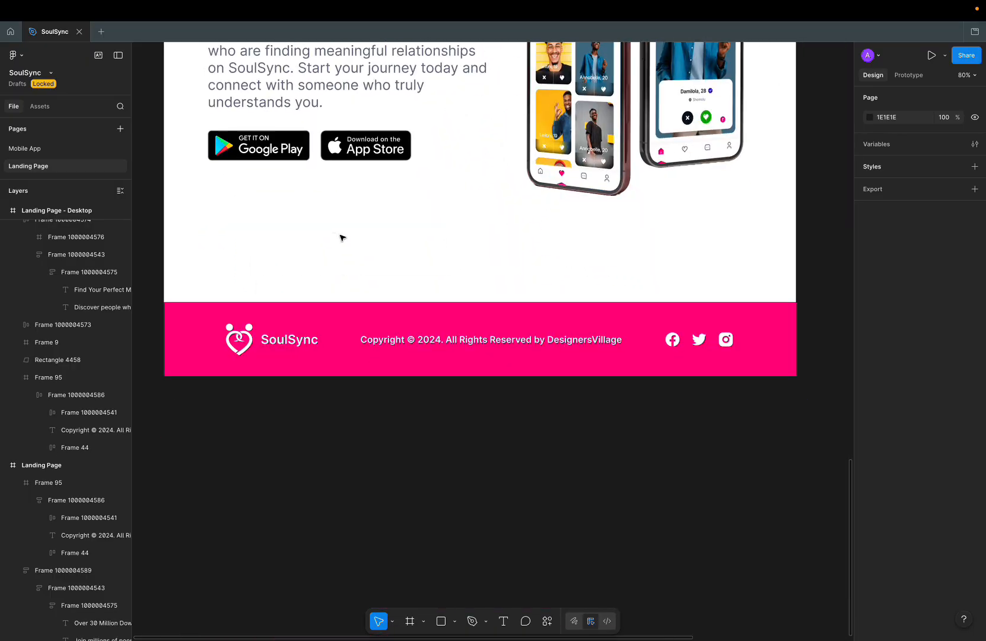
{"action": "scroll", "coordinate": [340, 237], "scroll_direction": "up", "scroll_amount": 15}
{"action": "scroll", "coordinate": [340, 237], "scroll_direction": "up", "scroll_amount": 12}
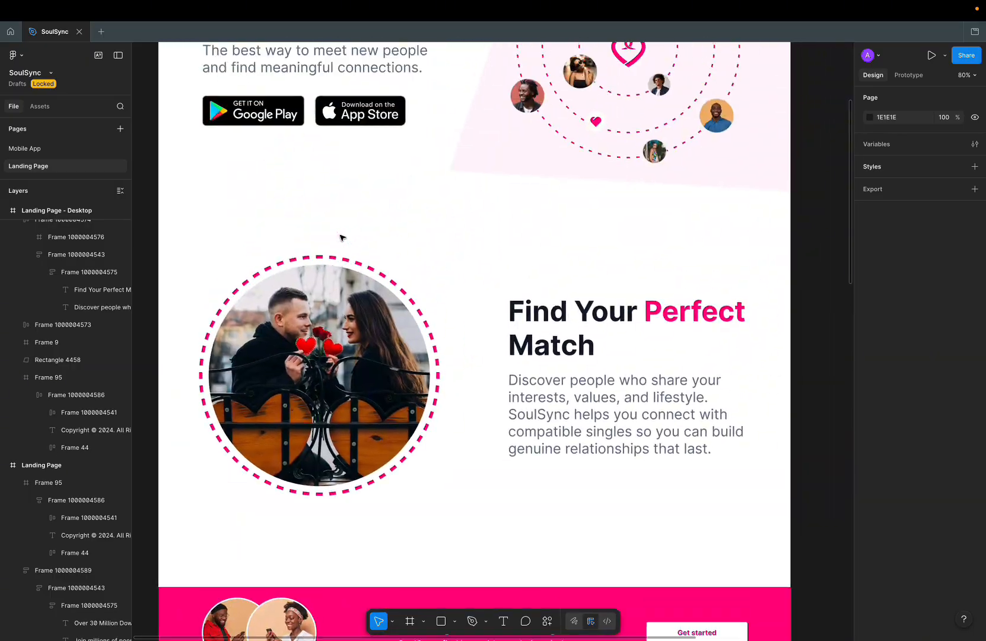
{"action": "scroll", "coordinate": [340, 237], "scroll_direction": "up", "scroll_amount": 2}
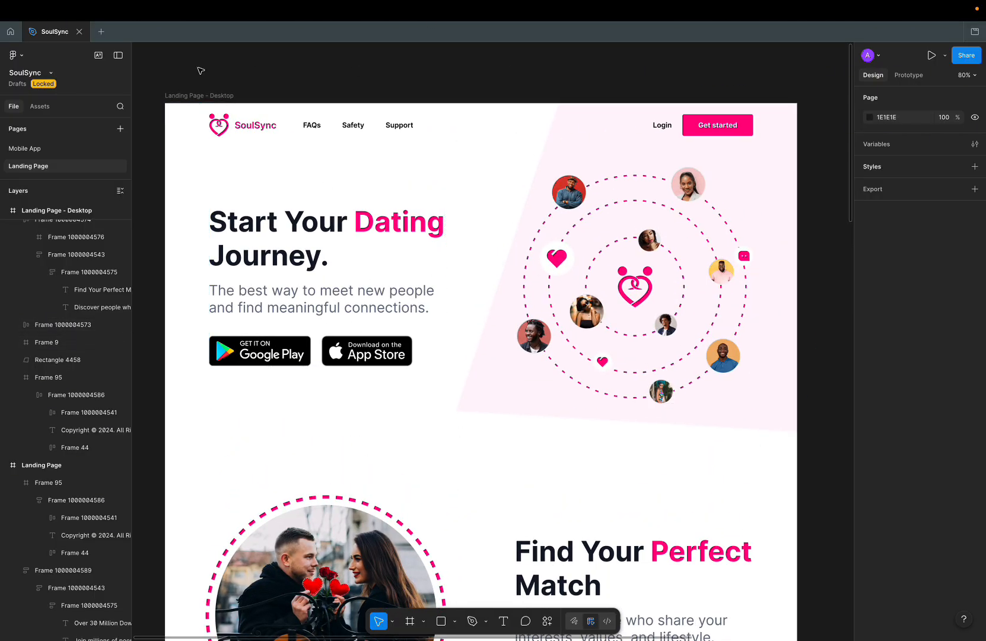
{"action": "scroll", "coordinate": [503, 257], "scroll_direction": "down", "scroll_amount": 15}
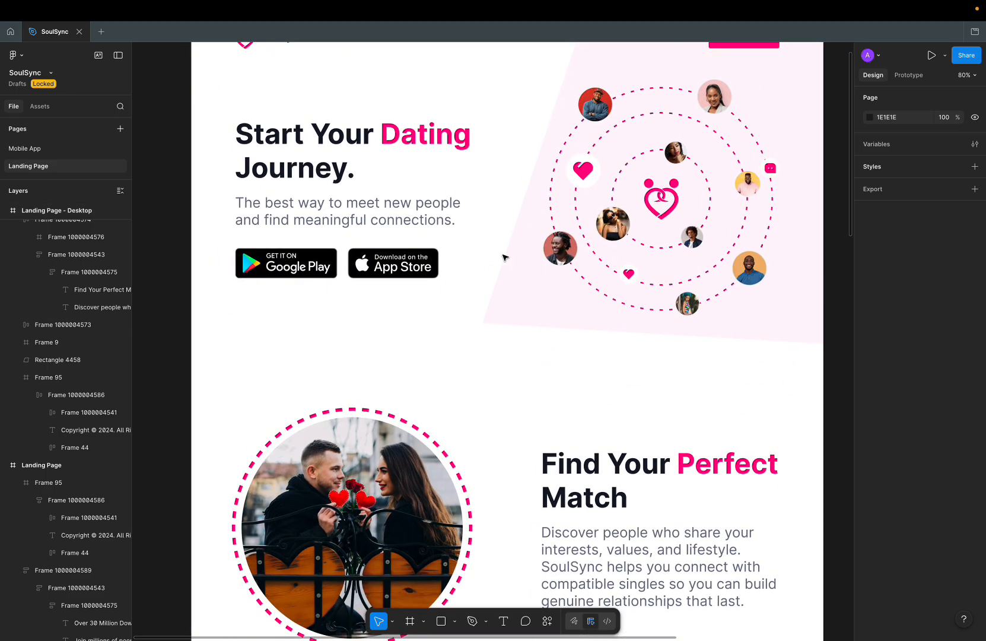
{"action": "scroll", "coordinate": [505, 258], "scroll_direction": "down", "scroll_amount": 3}
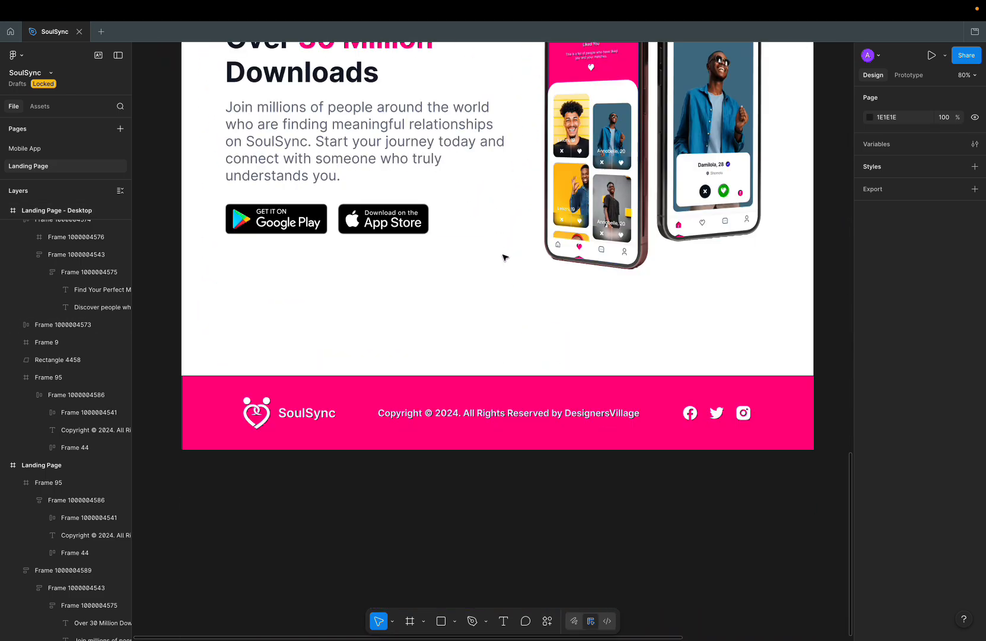
{"action": "scroll", "coordinate": [505, 257], "scroll_direction": "up", "scroll_amount": 5}
{"action": "key", "text": "ctrl+Left"}
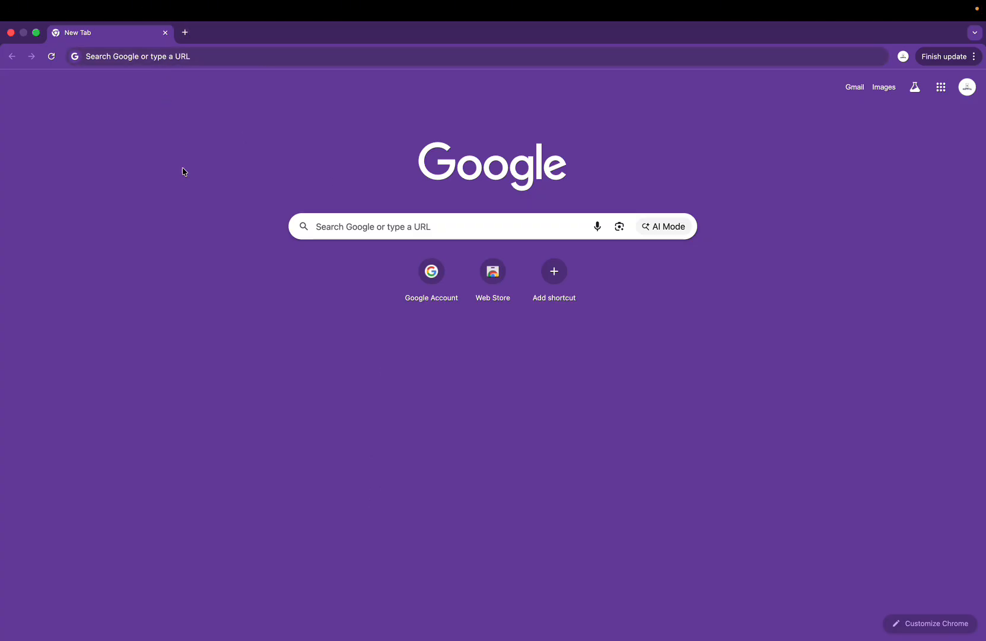
Step: Search Google for 'localwp' in a new tab and open the Local WP website
{"action": "left_click", "coordinate": [185, 32]}
{"action": "left_click", "coordinate": [191, 56]}
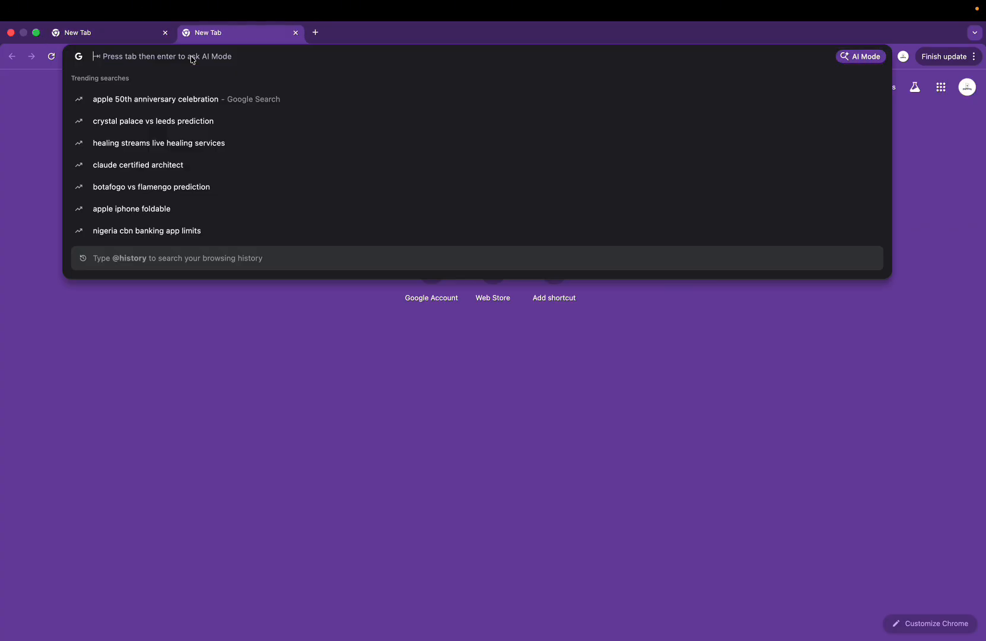
{"action": "type", "text": "localwp"}
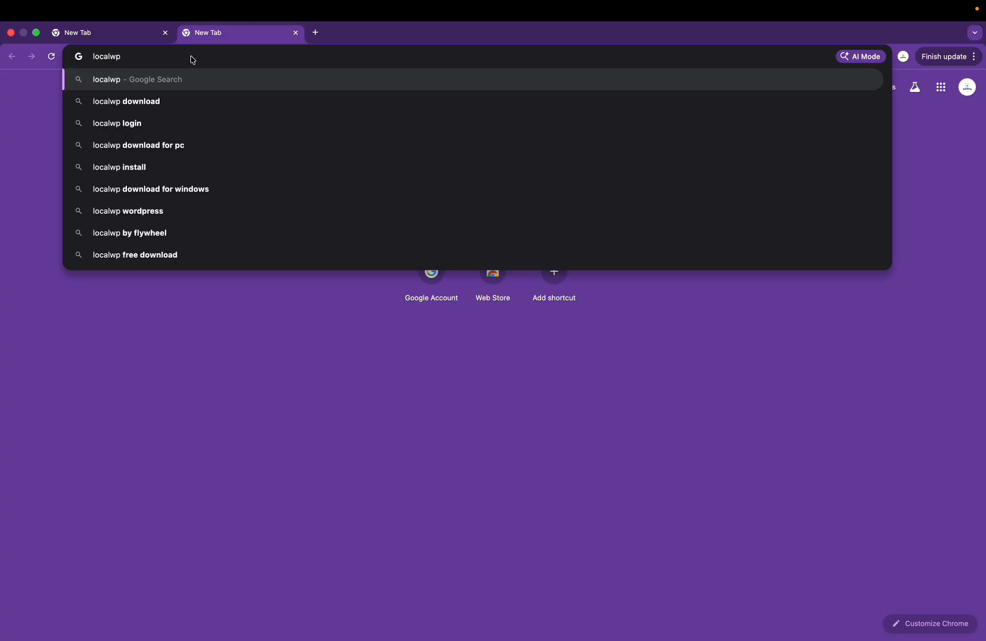
{"action": "key", "text": "Return"}
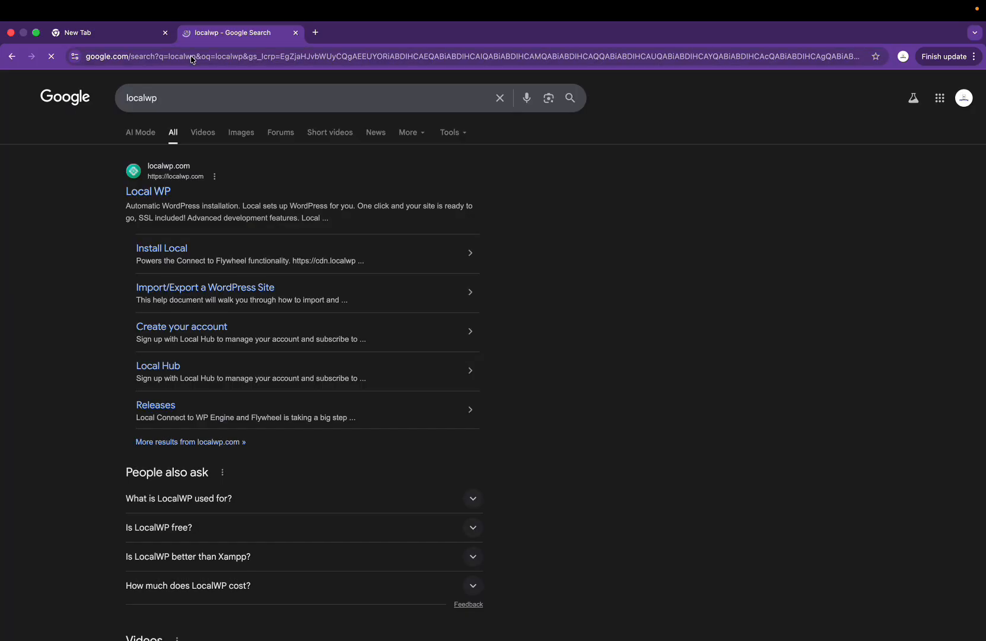
{"action": "left_click", "coordinate": [151, 192]}
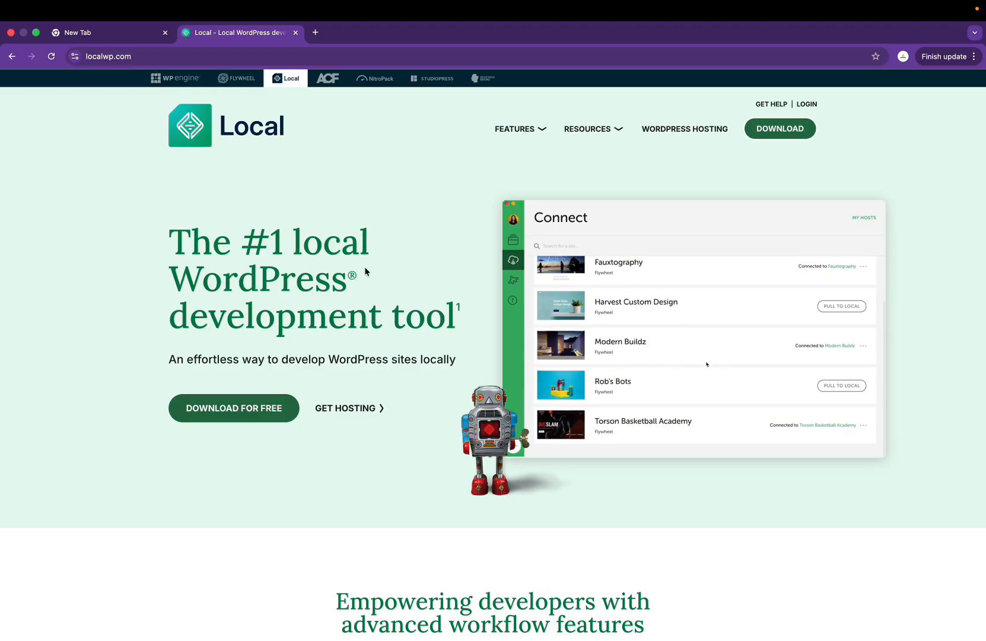
Step: Open the Local download form and check the platform and organization type dropdowns without choosing
{"action": "left_click", "coordinate": [790, 135]}
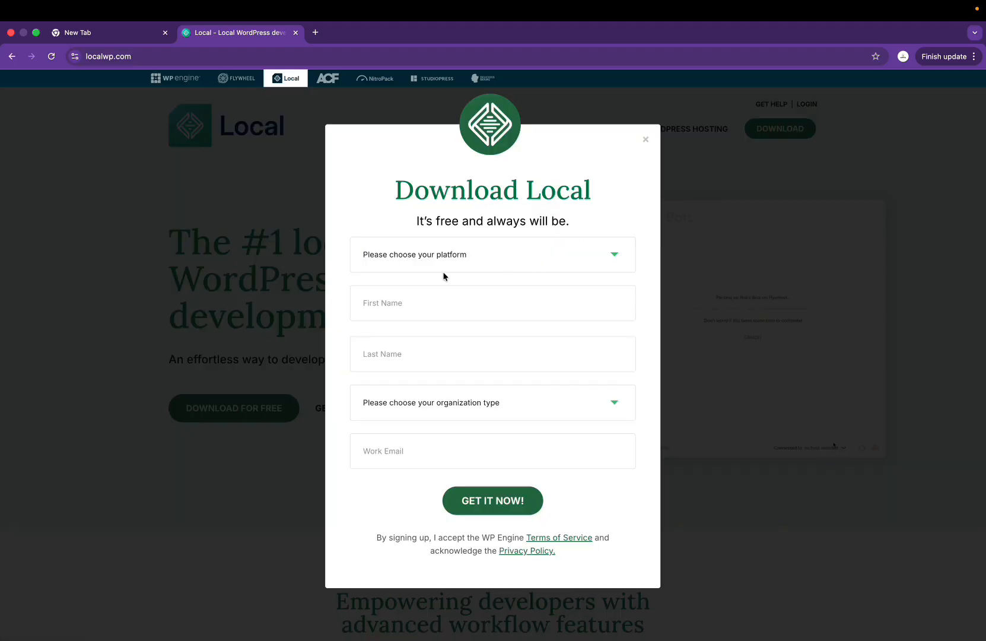
{"action": "left_click", "coordinate": [465, 263]}
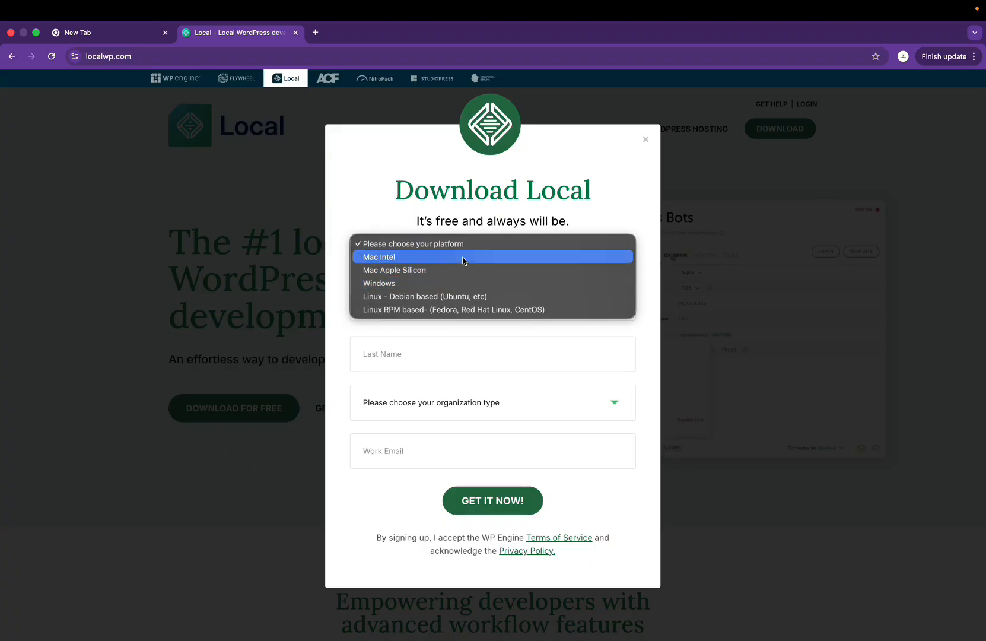
{"action": "left_click", "coordinate": [535, 164]}
{"action": "left_click", "coordinate": [392, 316]}
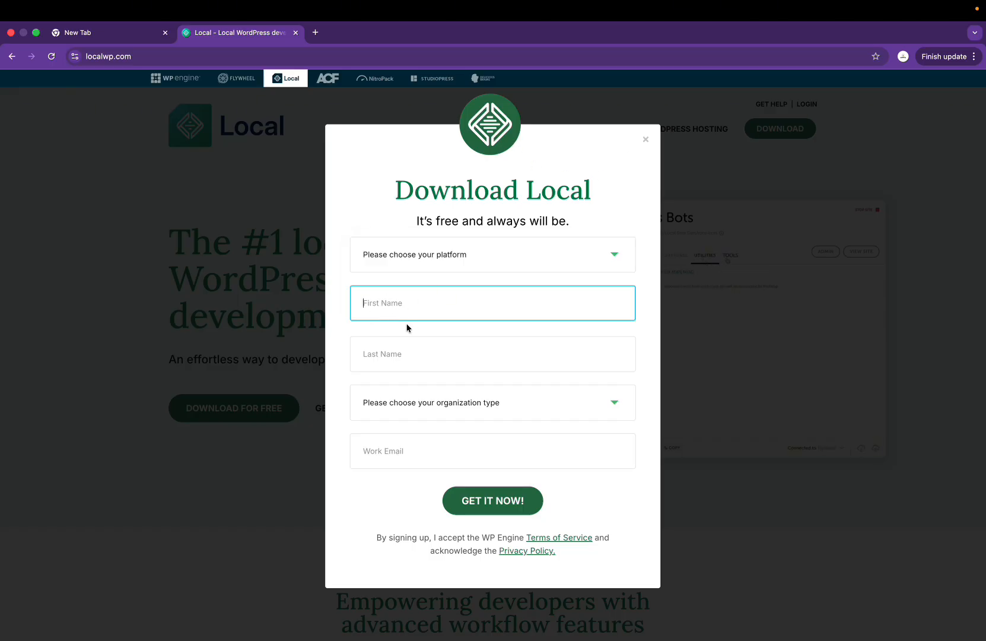
{"action": "left_click", "coordinate": [480, 402]}
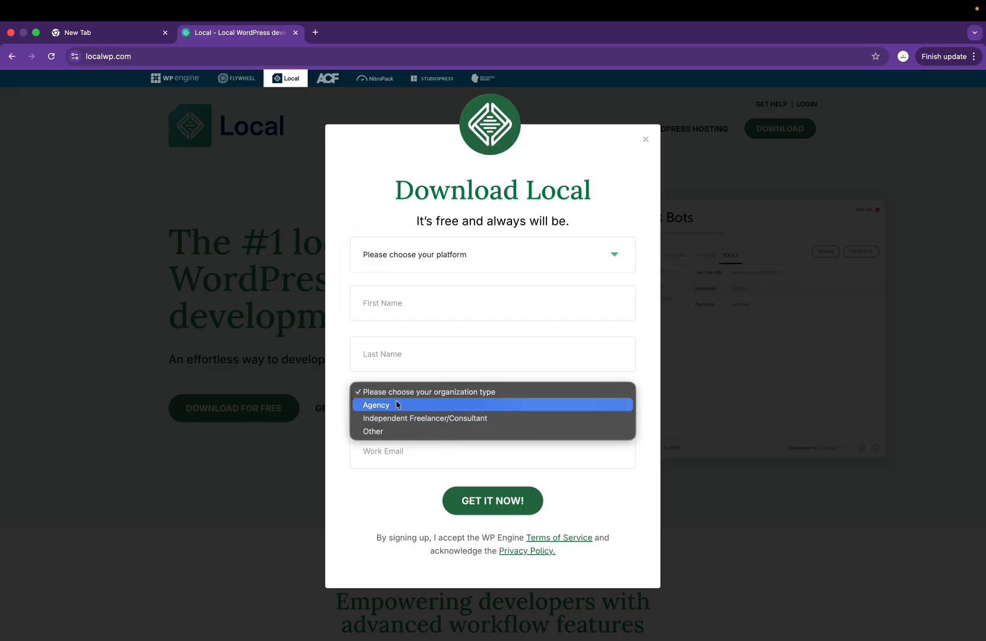
{"action": "left_click", "coordinate": [357, 486]}
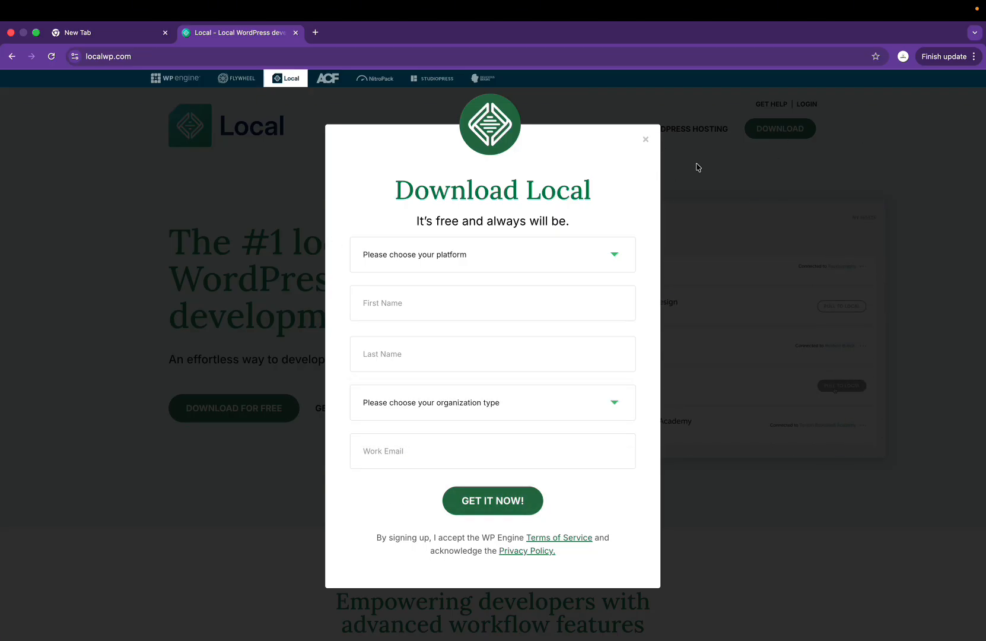
Step: Close the download form and bring up the Applications folder from the Dock
{"action": "left_click", "coordinate": [647, 139]}
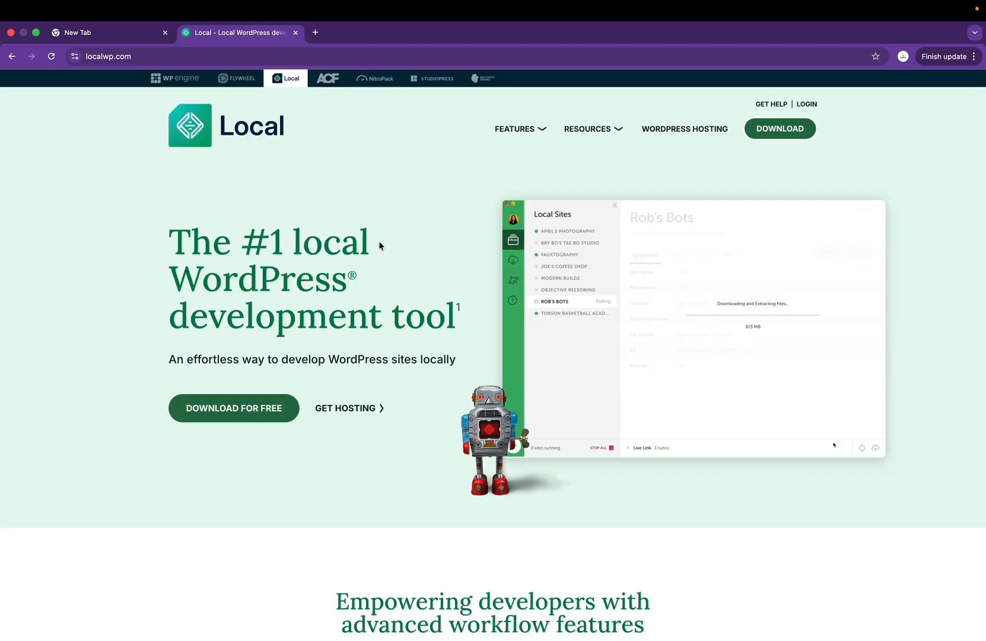
{"action": "mouse_move", "coordinate": [377, 636]}
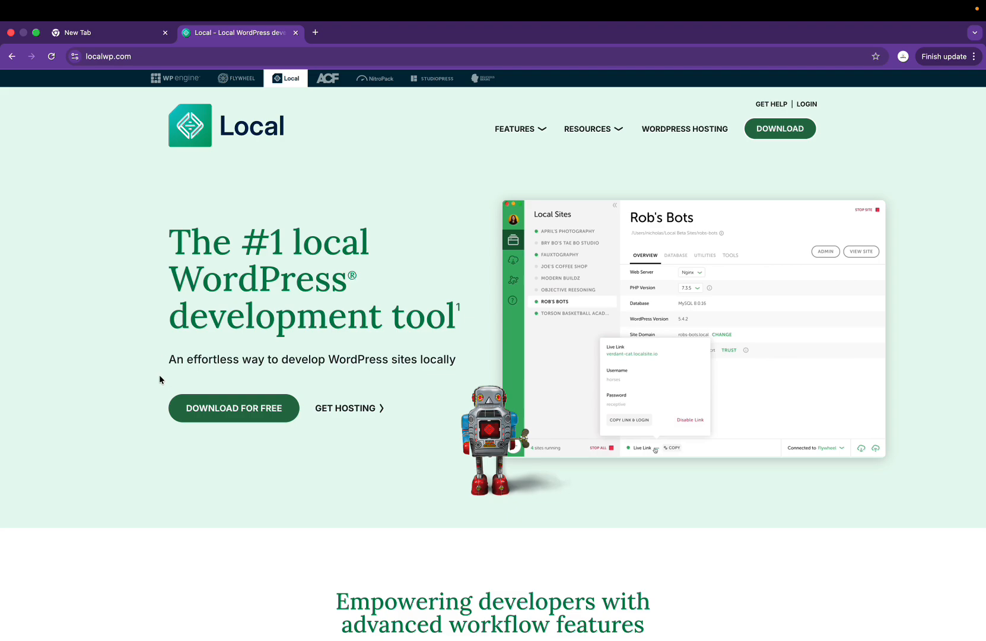
{"action": "mouse_move", "coordinate": [141, 637]}
{"action": "left_click", "coordinate": [166, 621]}
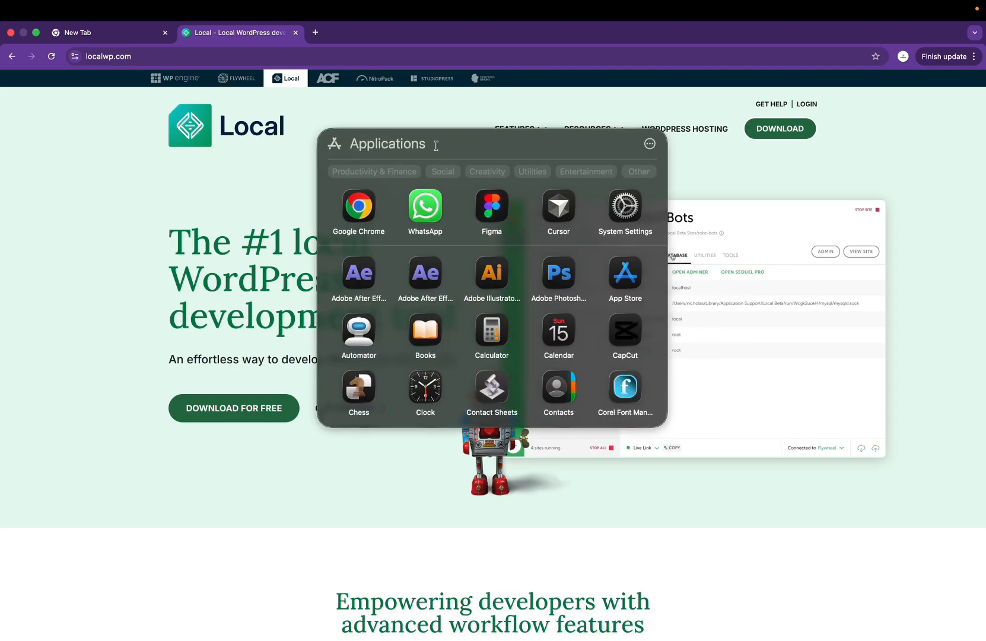
Step: Launch Local from Applications and start adding a site with 'Create a new site'
{"action": "type", "text": "local"}
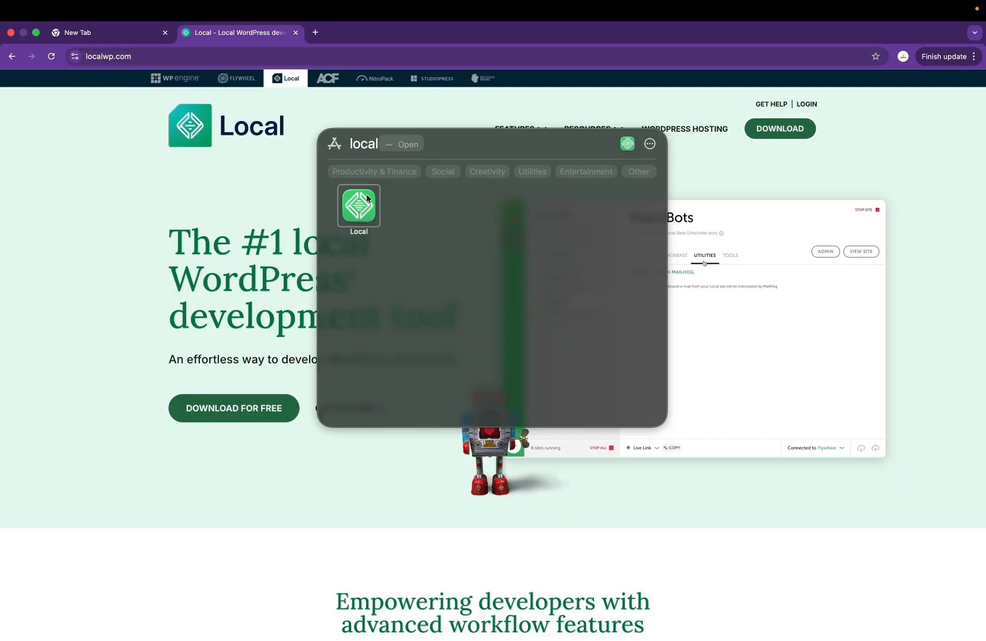
{"action": "left_click", "coordinate": [360, 208]}
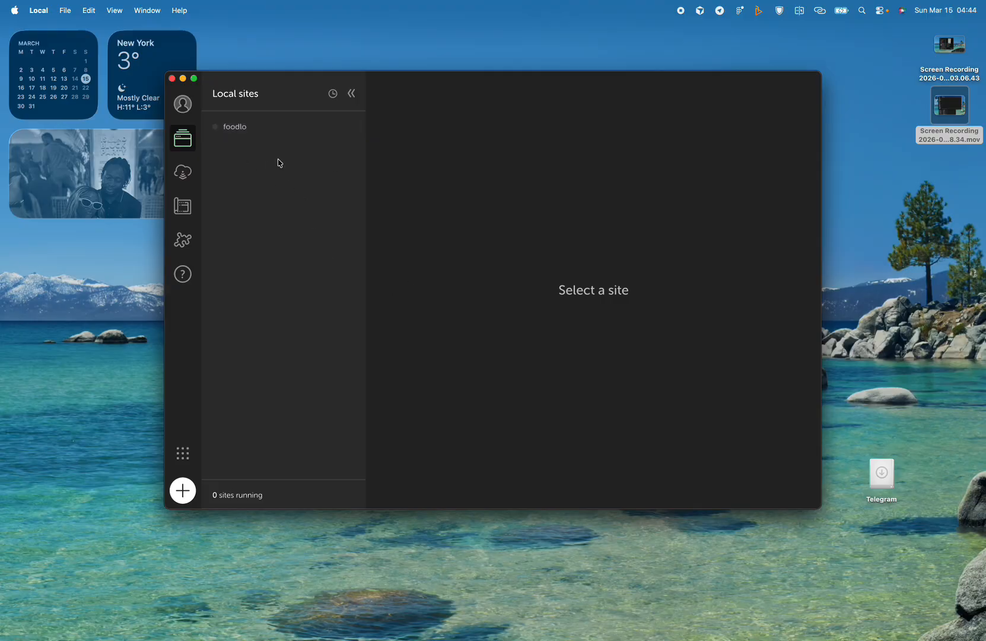
{"action": "left_click", "coordinate": [183, 491]}
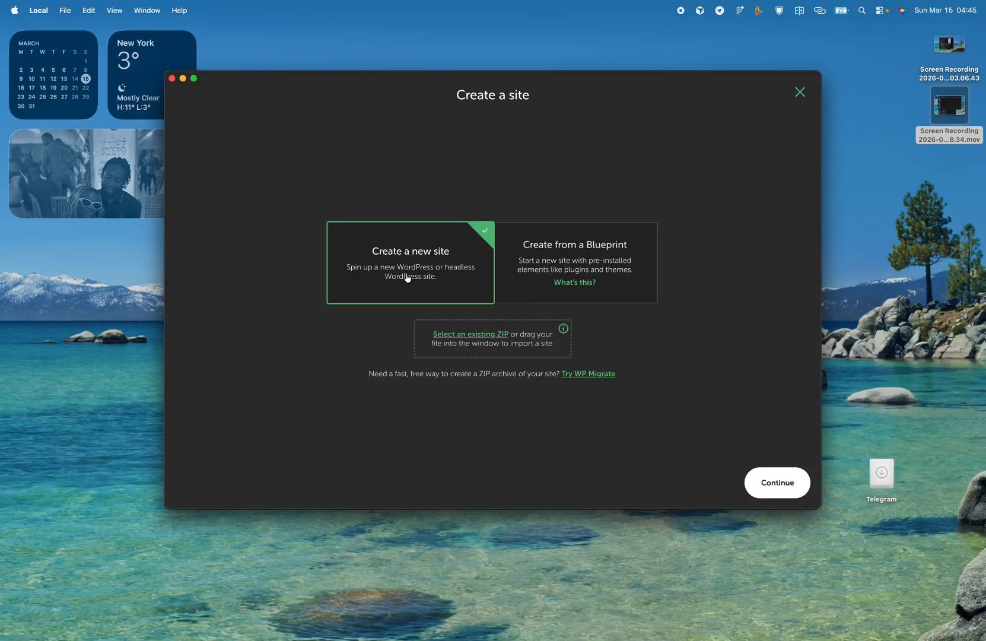
{"action": "left_click", "coordinate": [775, 484]}
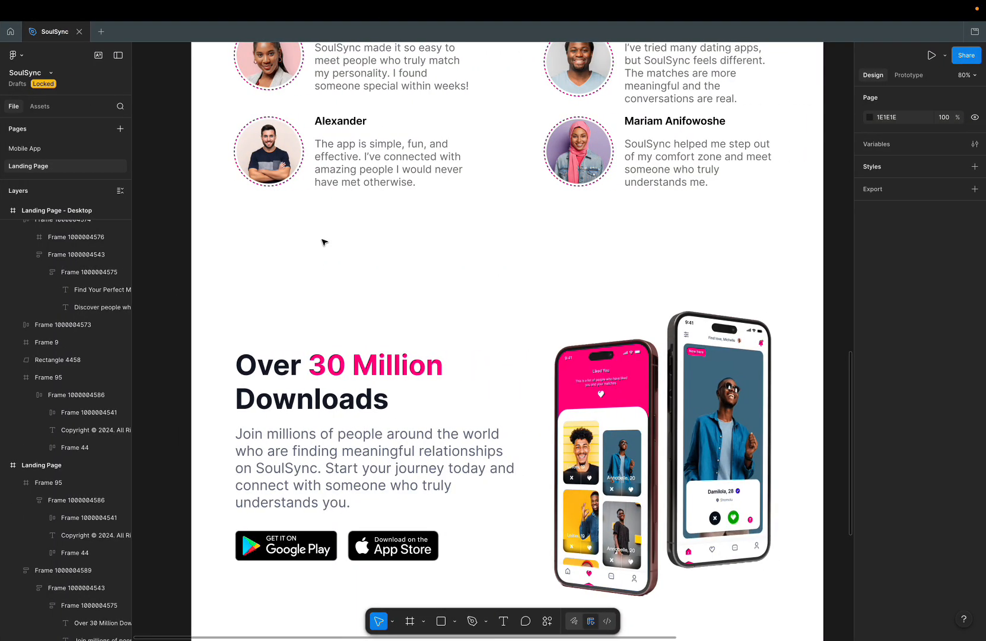
{"action": "scroll", "coordinate": [324, 242], "scroll_direction": "up", "scroll_amount": 20}
{"action": "scroll", "coordinate": [324, 243], "scroll_direction": "down", "scroll_amount": 3}
{"action": "scroll", "coordinate": [324, 242], "scroll_direction": "up", "scroll_amount": 5}
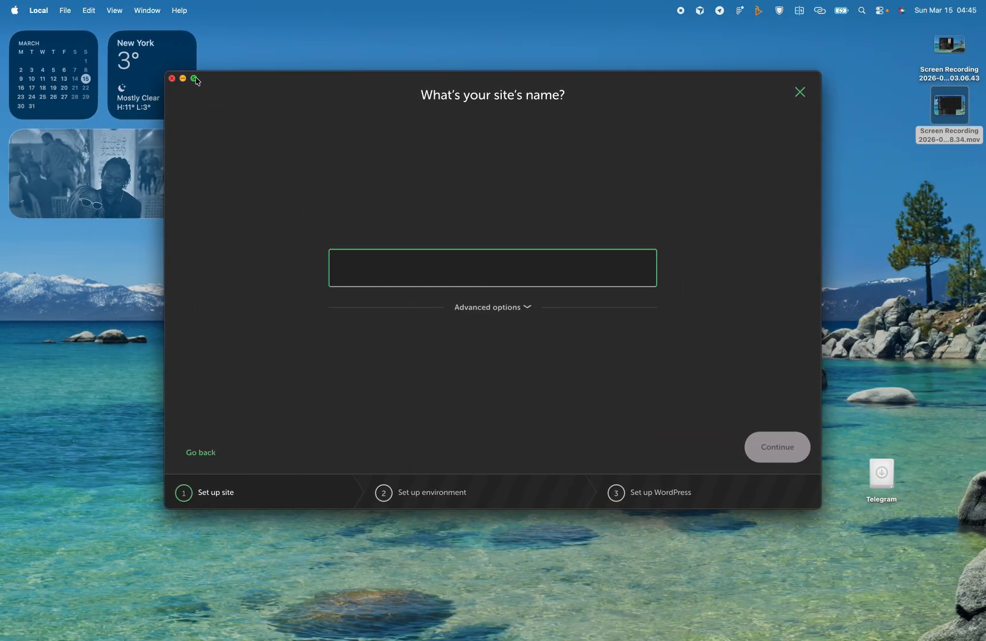
Step: Enter 'soulsync' as the site name, continue, and accept the Preferred environment
{"action": "left_click", "coordinate": [195, 79]}
{"action": "key", "text": "ctrl+Right"}
{"action": "key", "text": "ctrl+Left"}
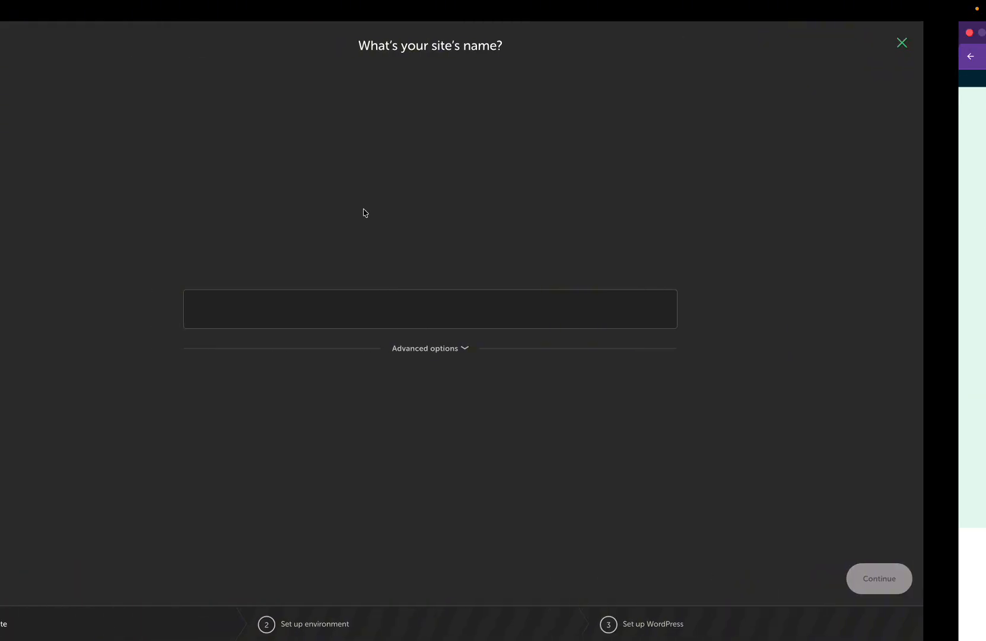
{"action": "type", "text": "soulsync"}
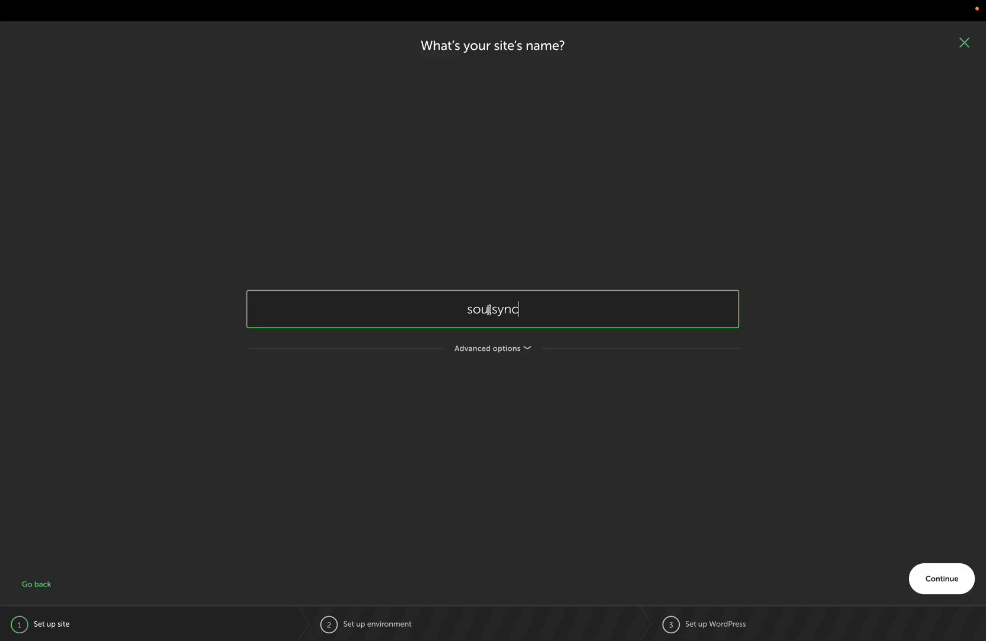
{"action": "key", "text": "ctrl+Right"}
{"action": "key", "text": "ctrl+Right"}
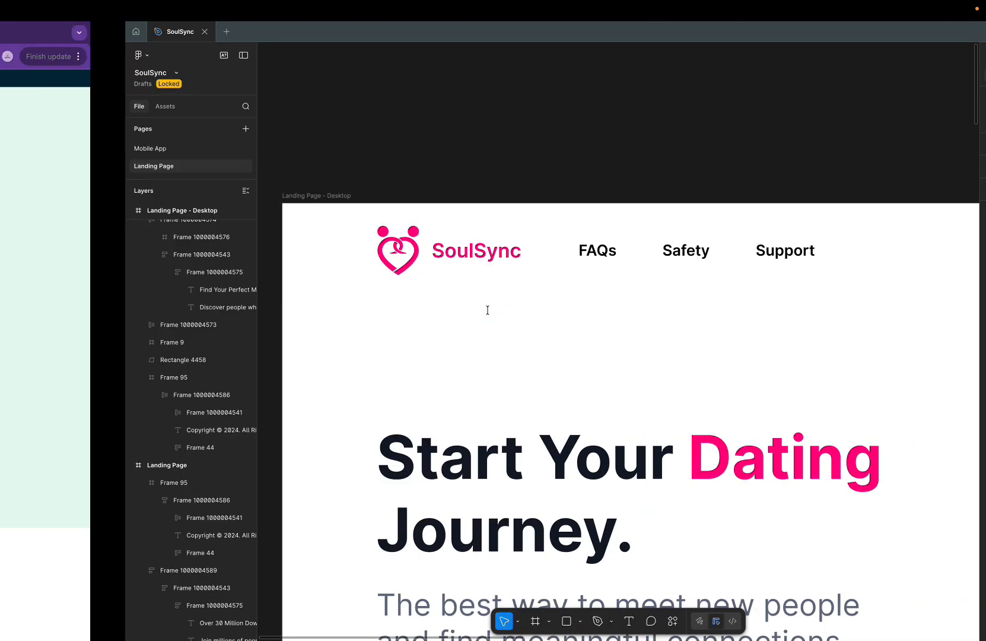
{"action": "key", "text": "ctrl+Left"}
{"action": "key", "text": "ctrl+Left"}
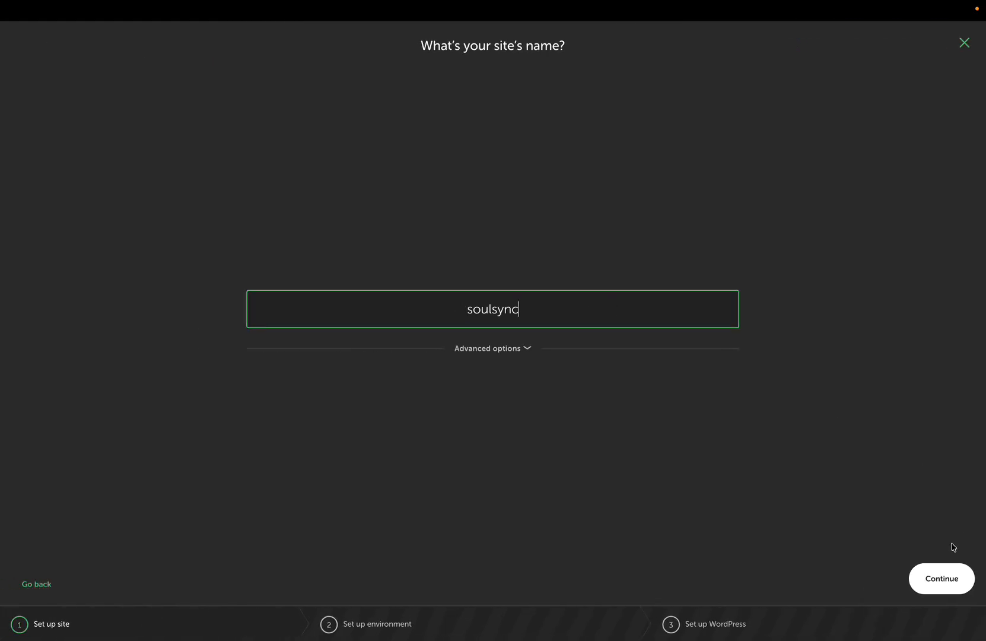
{"action": "left_click", "coordinate": [944, 583]}
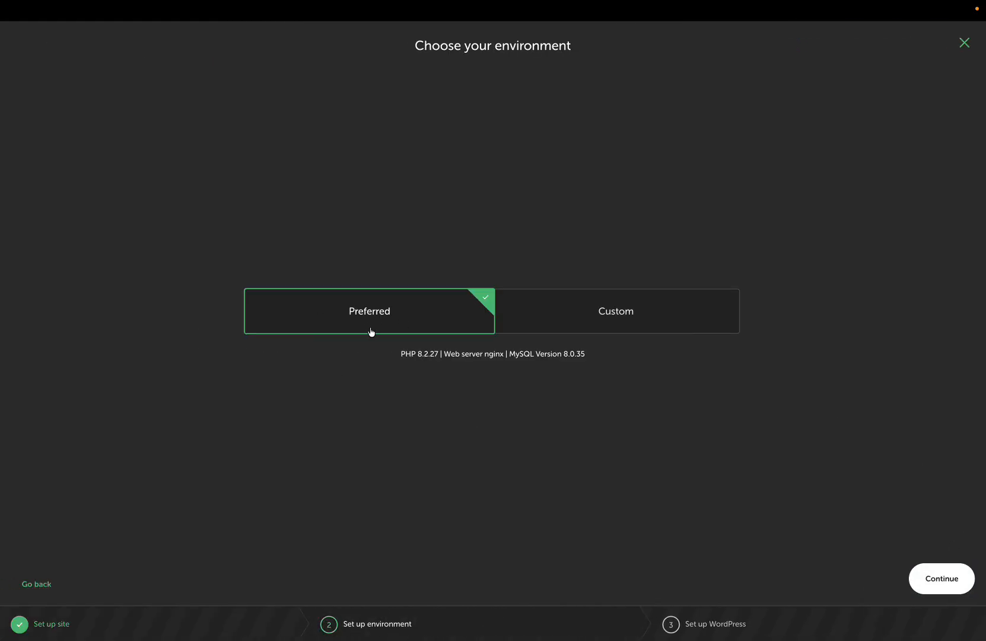
{"action": "left_click", "coordinate": [937, 586]}
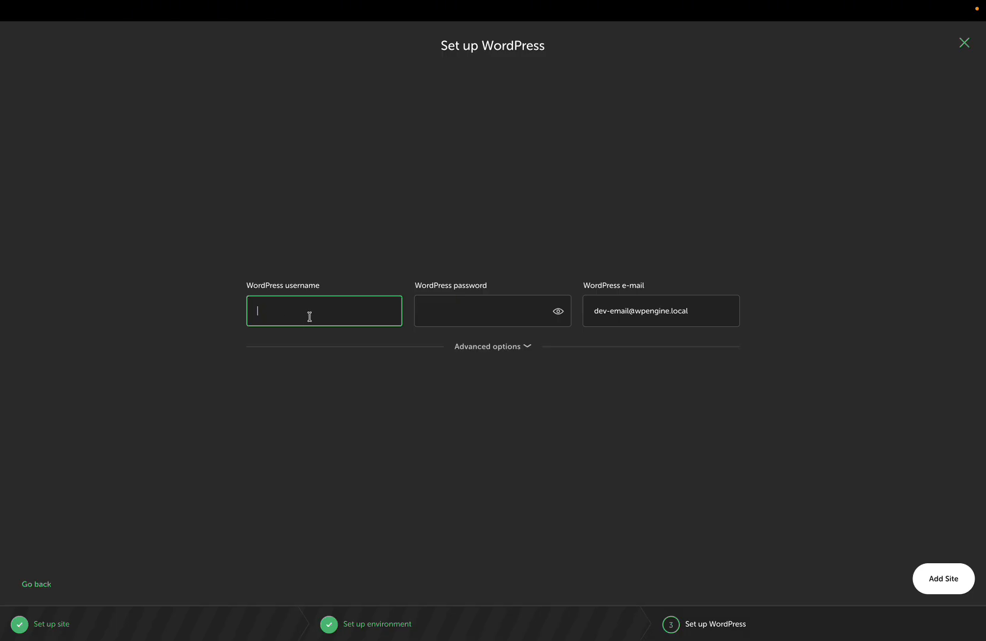
Step: Enter the admin username and a password, and replace the default address with your own e-mail
{"action": "type", "text": "admin"}
{"action": "left_click", "coordinate": [467, 314]}
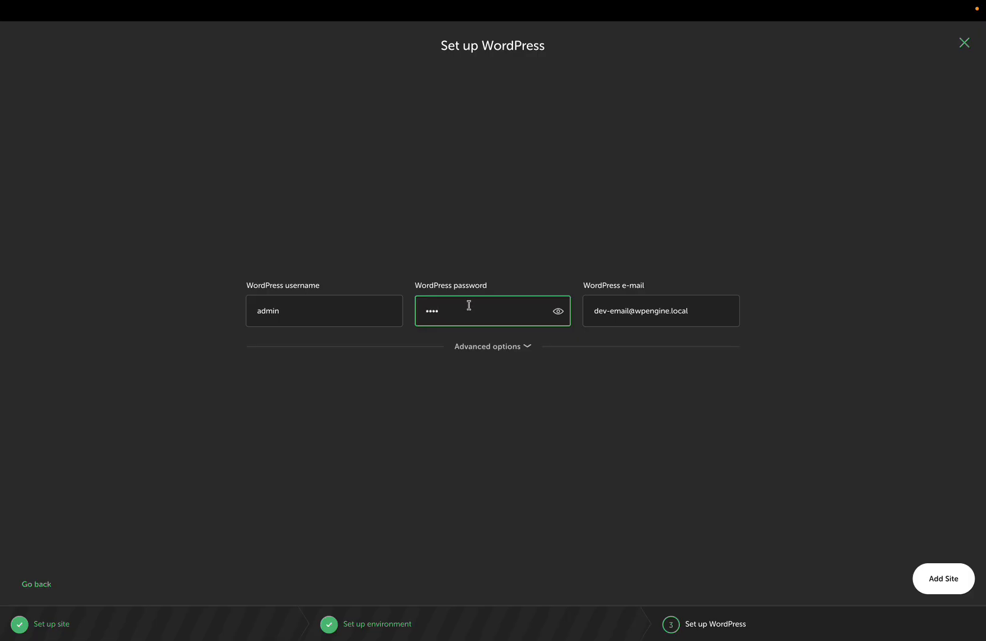
{"action": "double_click", "coordinate": [432, 312]}
{"action": "left_click", "coordinate": [446, 315]}
{"action": "left_click_drag", "start_coordinate": [446, 315], "coordinate": [416, 314]}
{"action": "triple_click", "coordinate": [630, 308]}
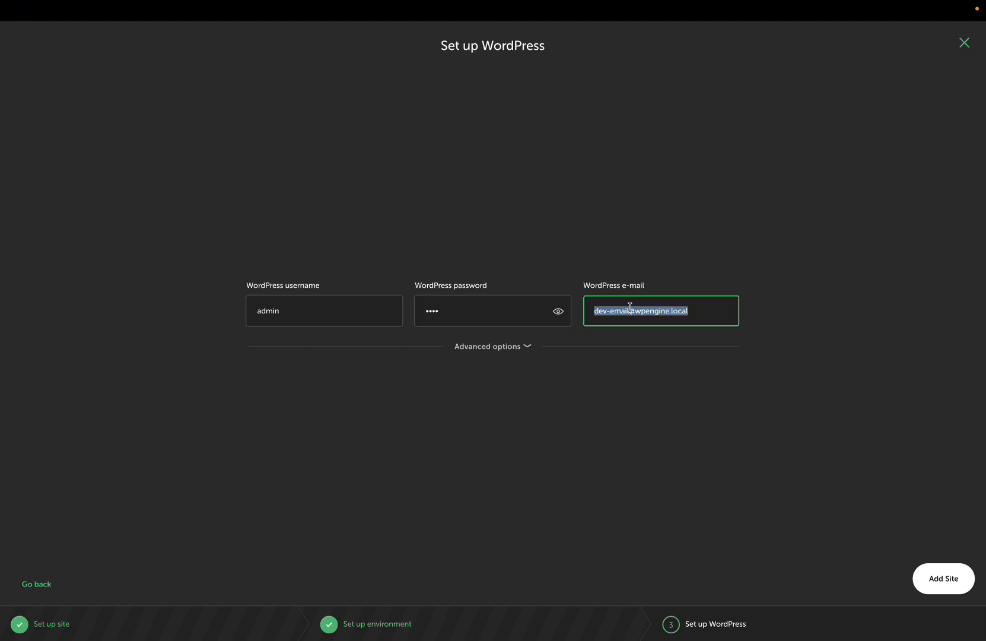
Step: Add the soulsync site, authorise it with the system password, and close the Site Groups popup
{"action": "left_click", "coordinate": [940, 587]}
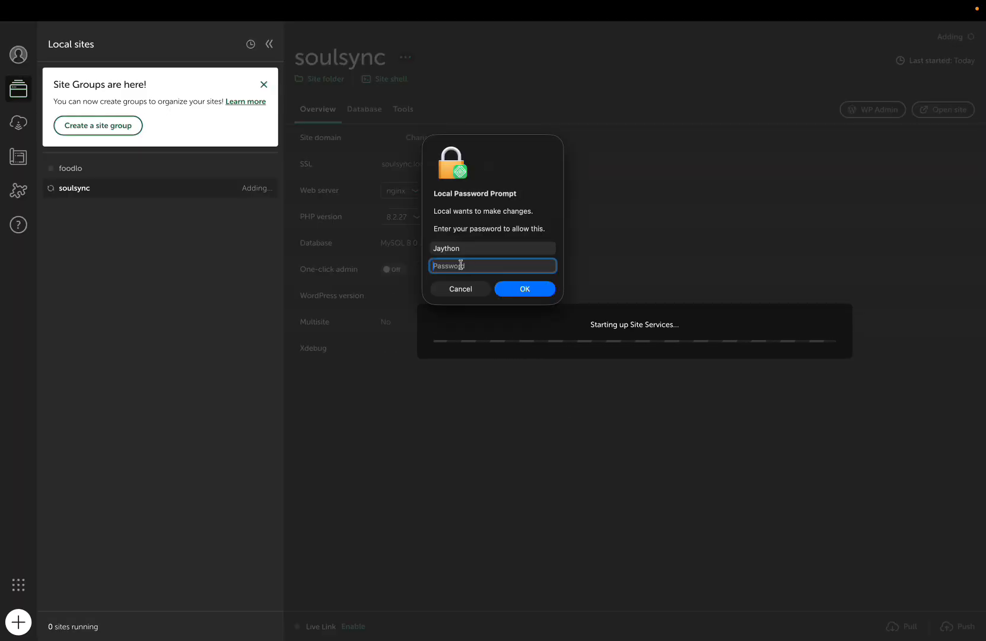
{"action": "type", "text": "••••"}
{"action": "left_click", "coordinate": [506, 288]}
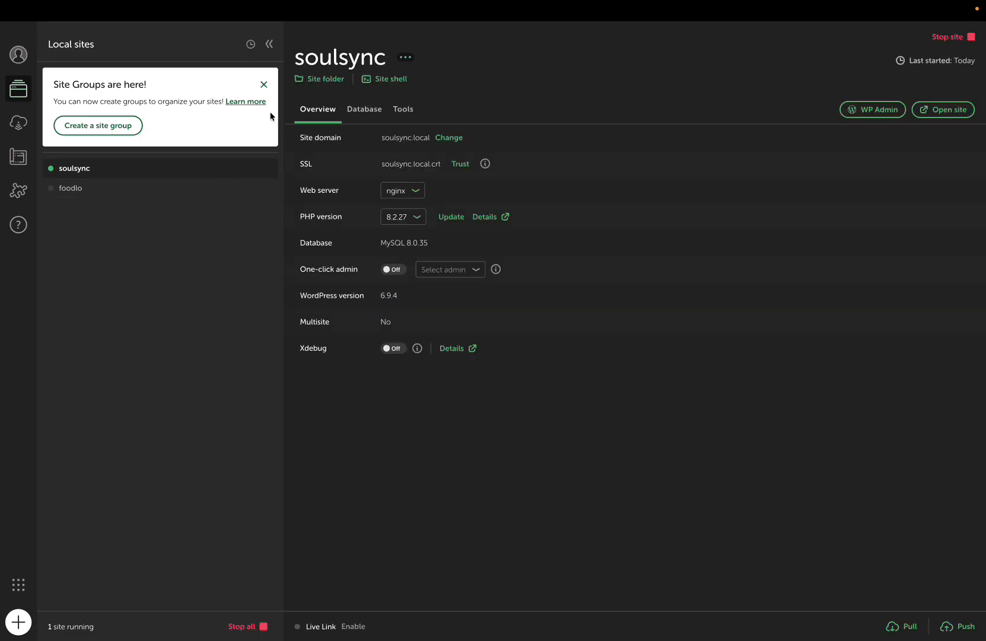
{"action": "left_click", "coordinate": [264, 86]}
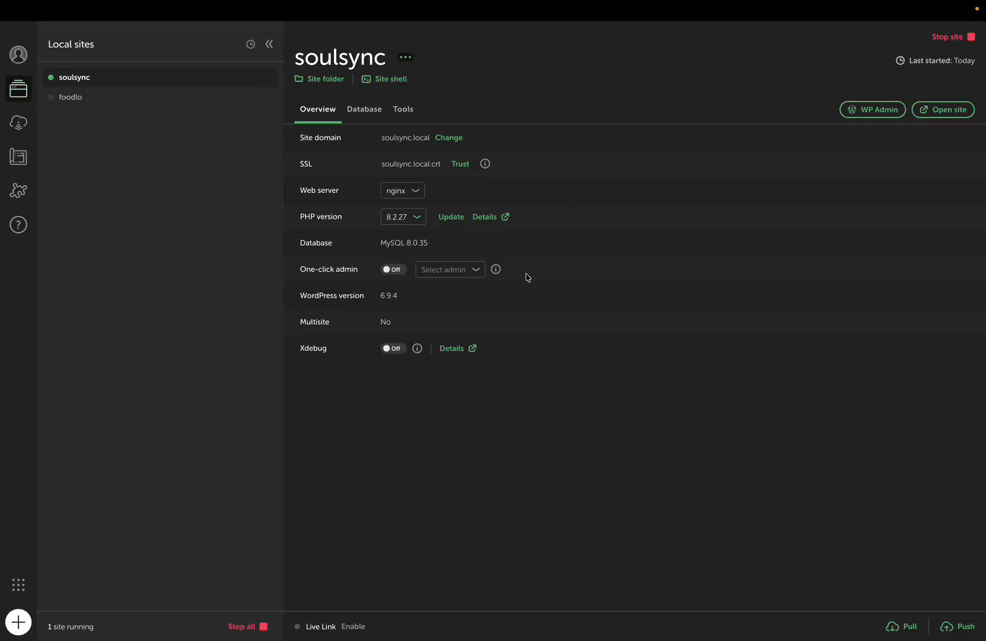
Step: Switch One-click admin on for soulsync with 'admin' as the user
{"action": "left_click", "coordinate": [29, 28]}
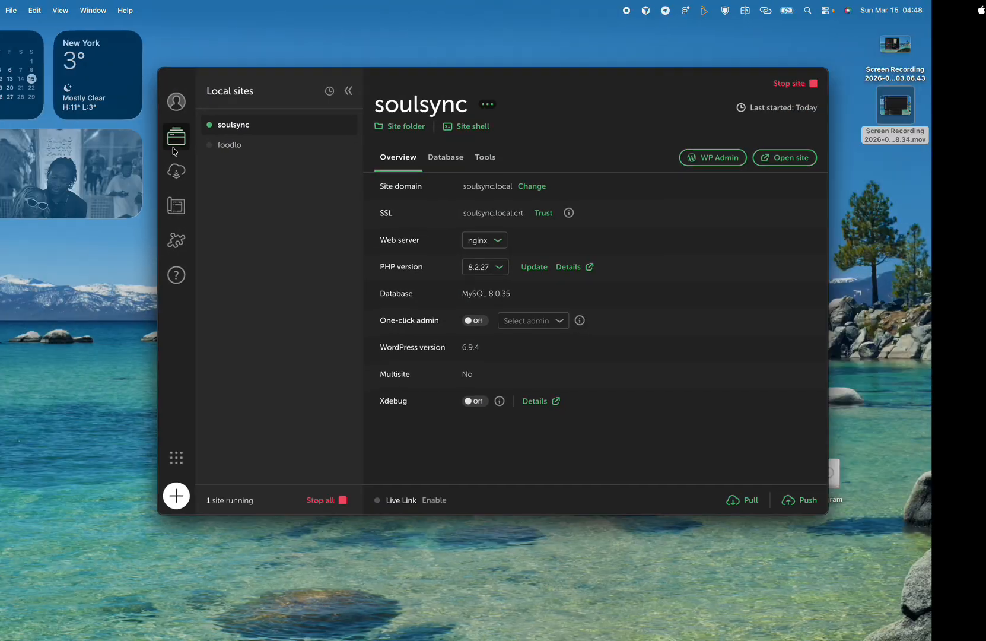
{"action": "left_click", "coordinate": [194, 78]}
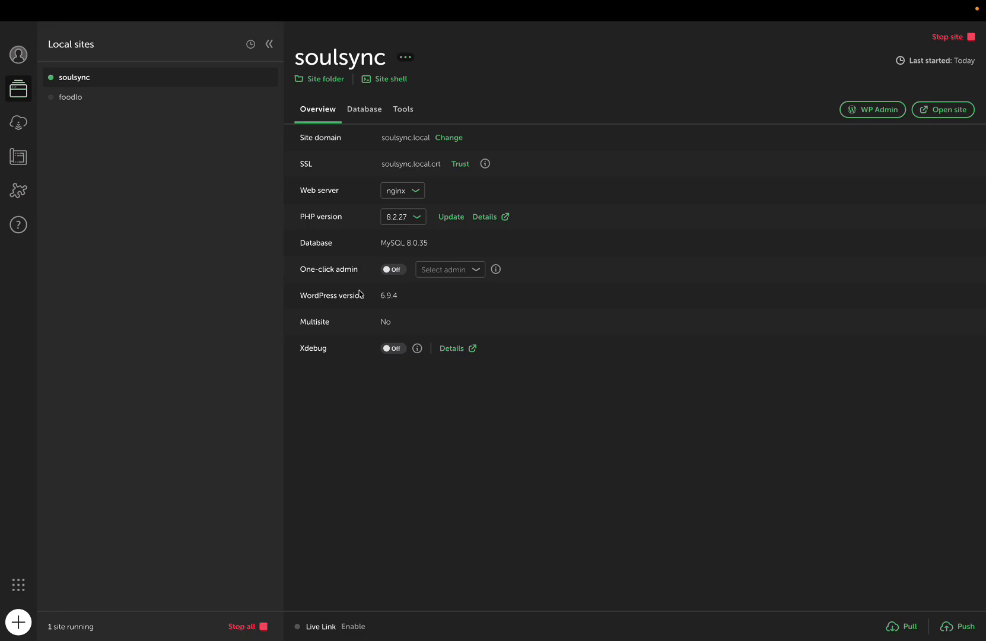
{"action": "left_click", "coordinate": [394, 270]}
{"action": "left_click", "coordinate": [437, 271]}
{"action": "left_click", "coordinate": [436, 286]}
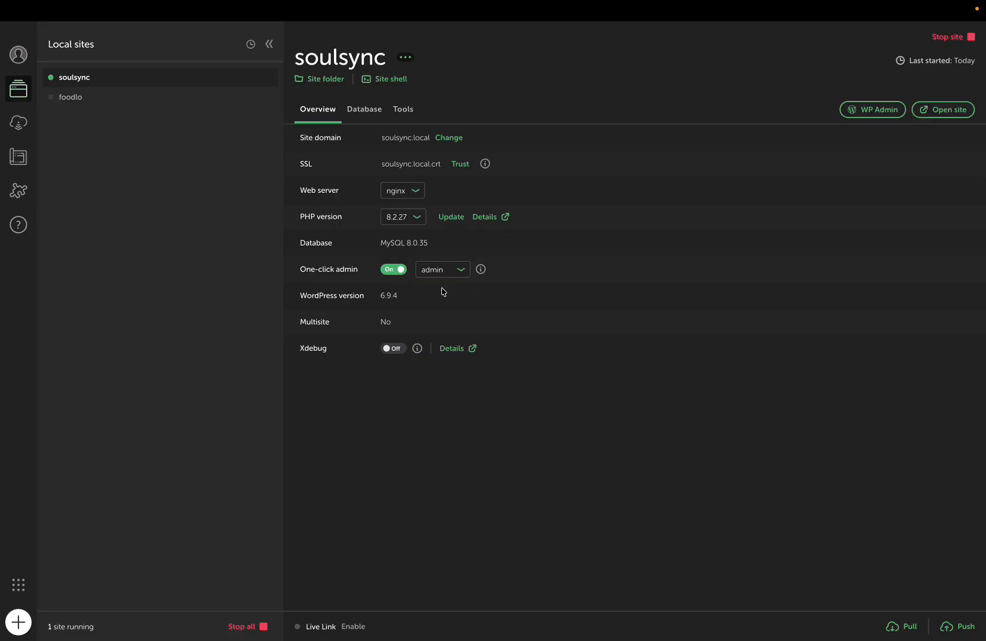
{"action": "left_click", "coordinate": [441, 274]}
{"action": "left_click", "coordinate": [443, 286]}
Step: Try opening the soulsync WP Admin dashboard, then switch over to the browser
{"action": "left_click", "coordinate": [899, 117]}
{"action": "left_click", "coordinate": [861, 119]}
{"action": "left_click", "coordinate": [865, 113]}
{"action": "left_click", "coordinate": [867, 116]}
{"action": "left_click", "coordinate": [874, 114]}
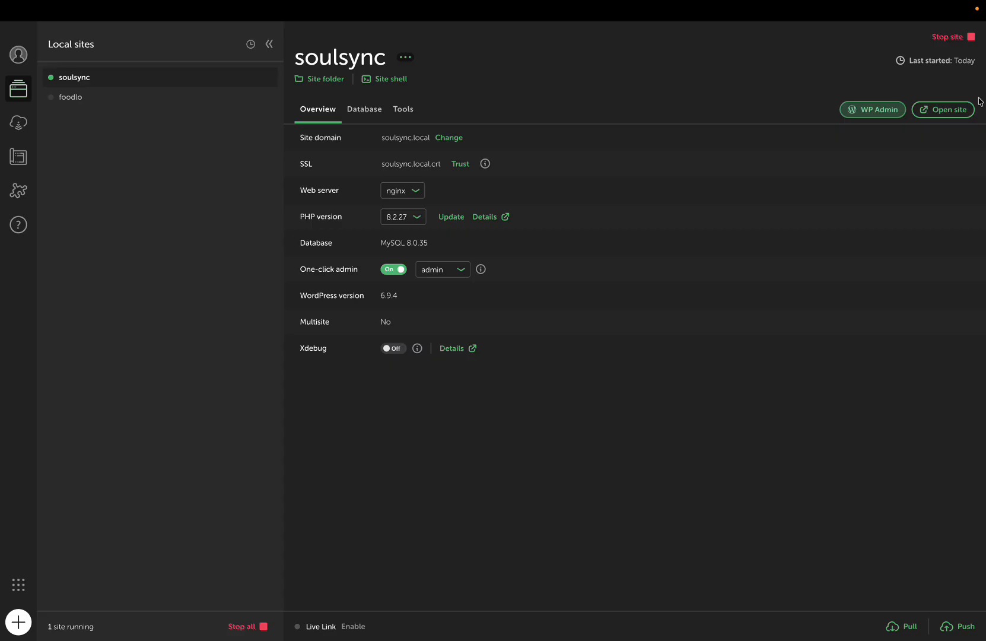
{"action": "key", "text": "ctrl+Right"}
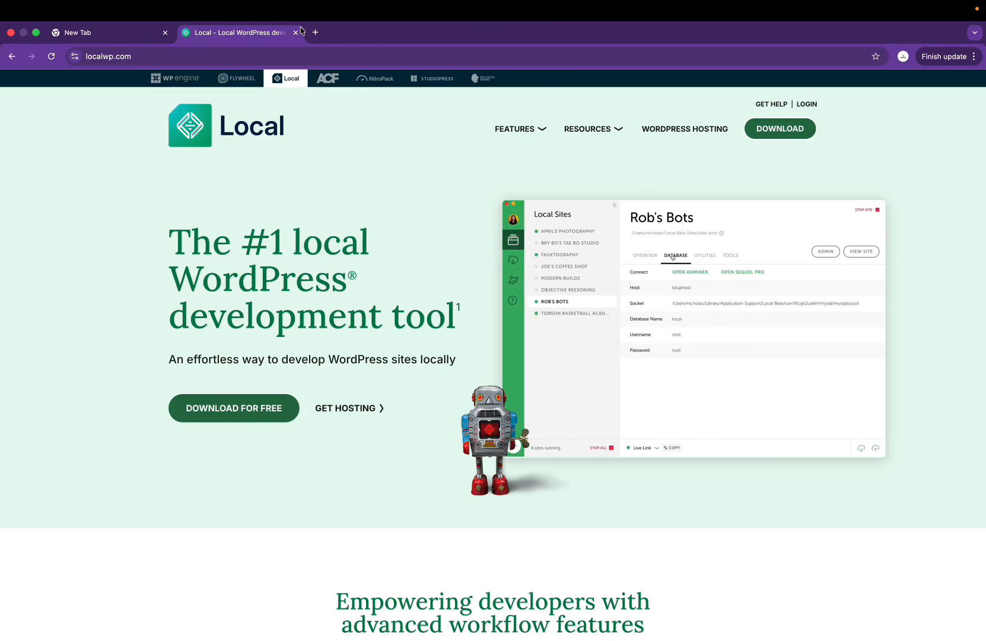
Step: Close the localwp.com tab and load soulsync.local in the address bar
{"action": "left_click", "coordinate": [296, 32]}
{"action": "left_click", "coordinate": [148, 55]}
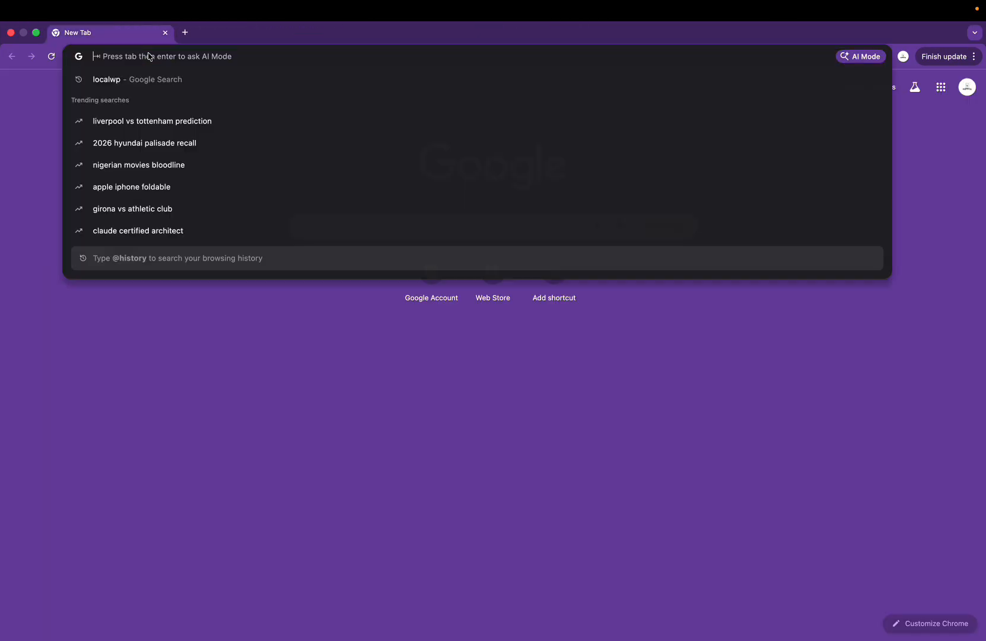
{"action": "key", "text": "ctrl+Left"}
{"action": "key", "text": "ctrl+Right"}
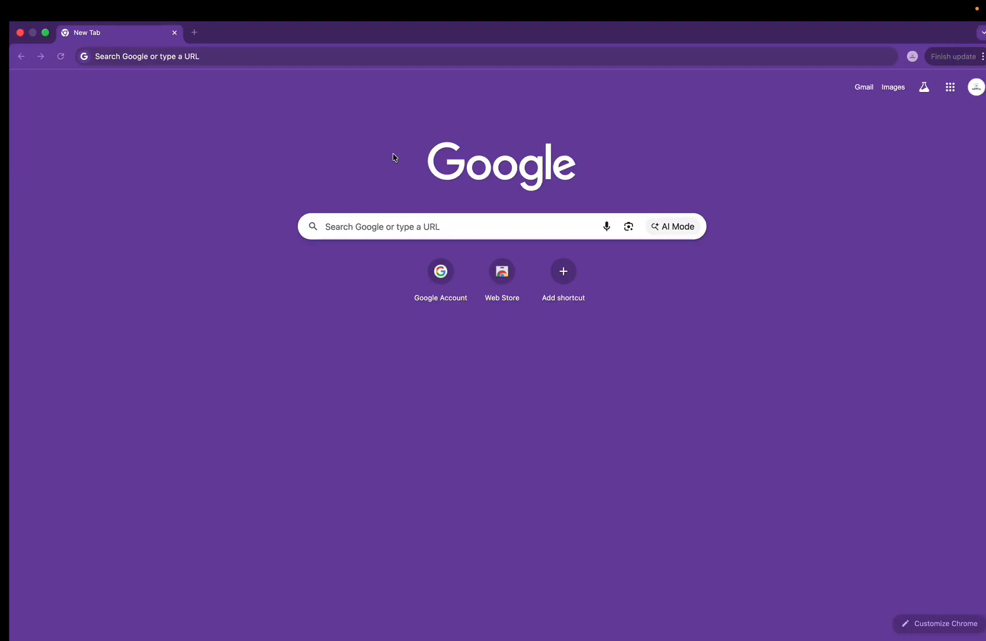
{"action": "type", "text": "ulsi"}
{"action": "key", "text": "super+a"}
{"action": "type", "text": "s"}
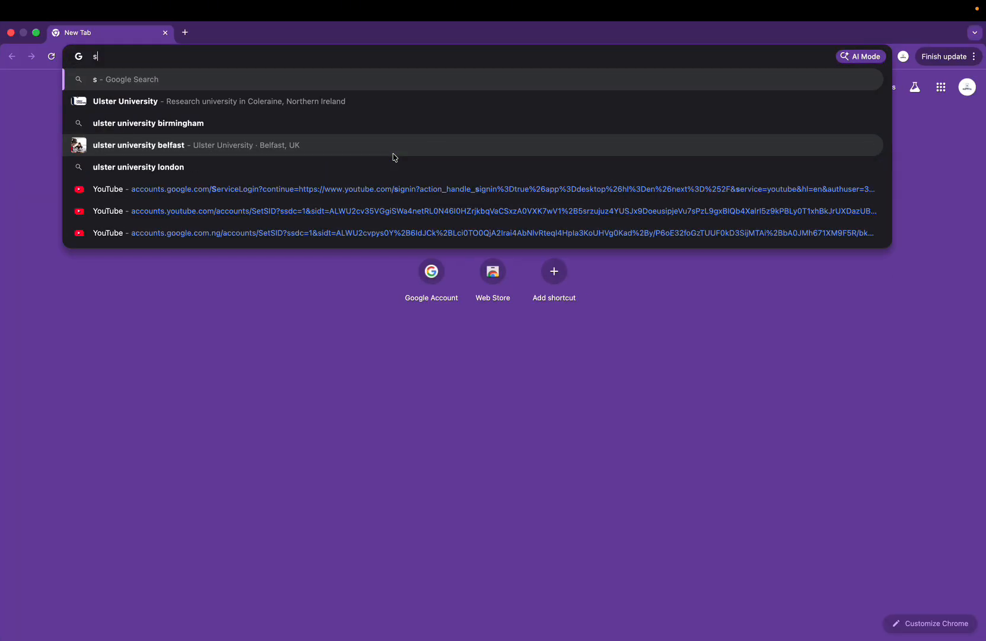
{"action": "type", "text": "oulsync"}
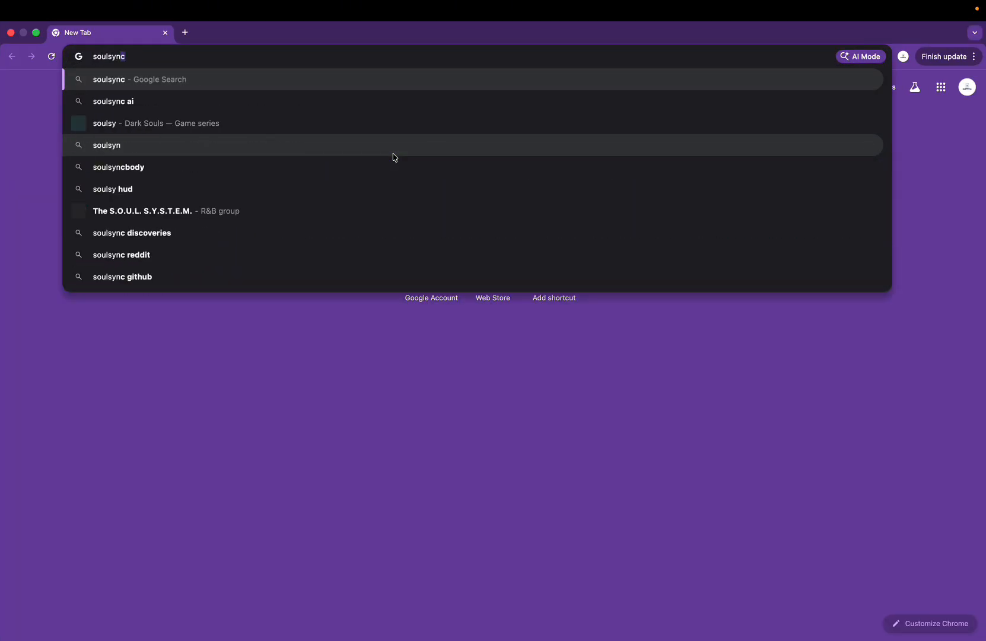
{"action": "type", "text": ".local"}
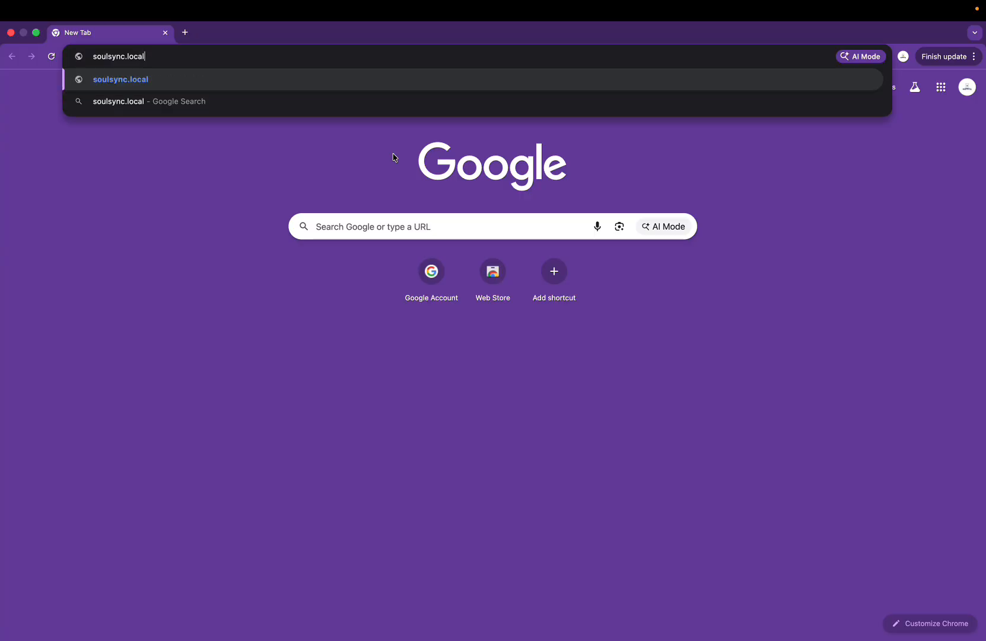
{"action": "type", "text": "/"}
{"action": "key", "text": "BackSpace"}
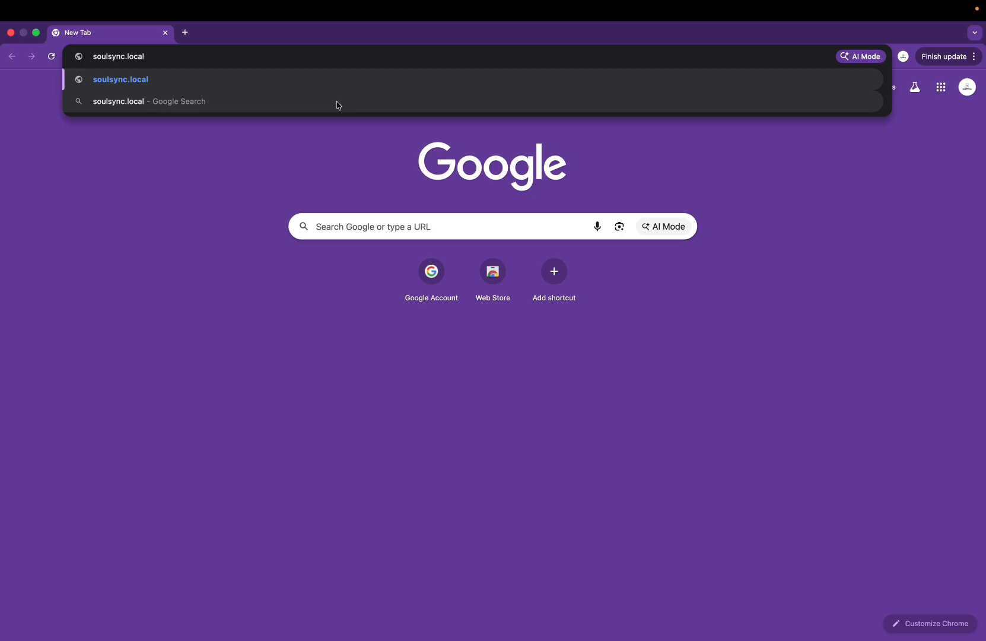
{"action": "key", "text": "Return"}
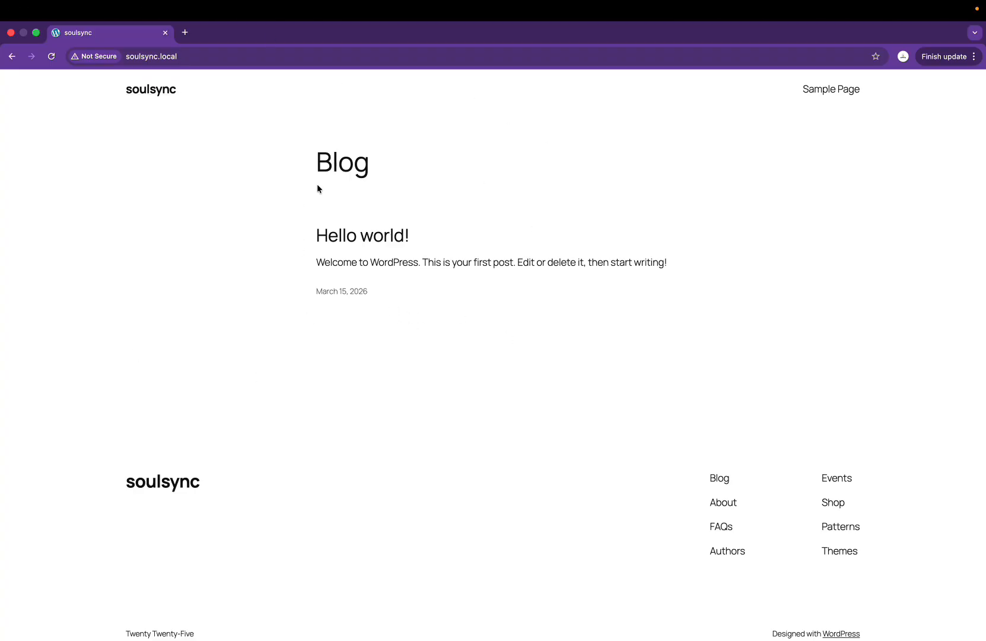
Step: Select the Blog page's Hello world! post text, then switch back to the Figma design
{"action": "left_click_drag", "start_coordinate": [319, 156], "coordinate": [396, 291]}
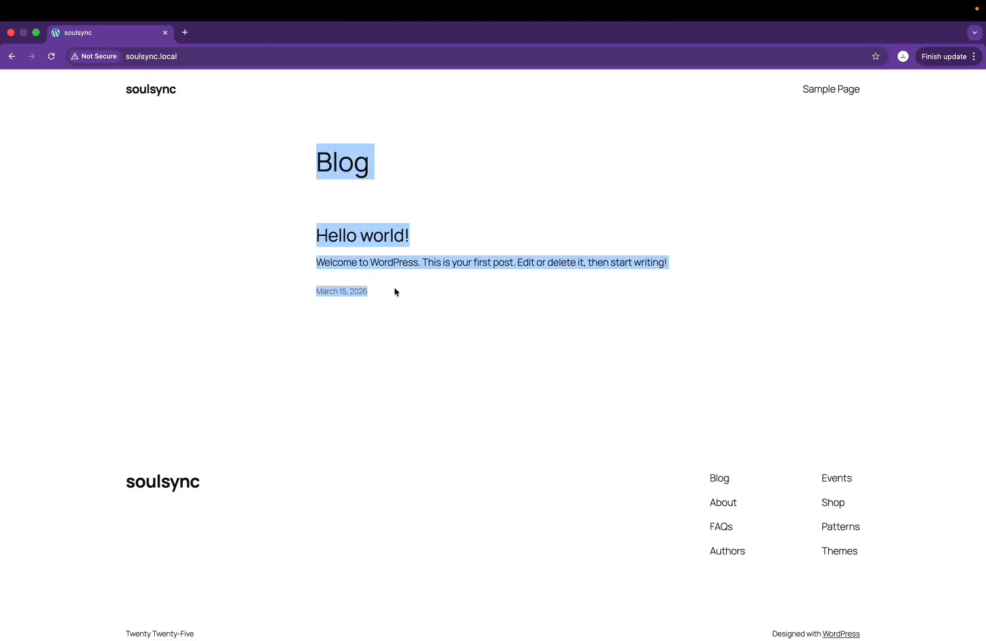
{"action": "left_click", "coordinate": [318, 154]}
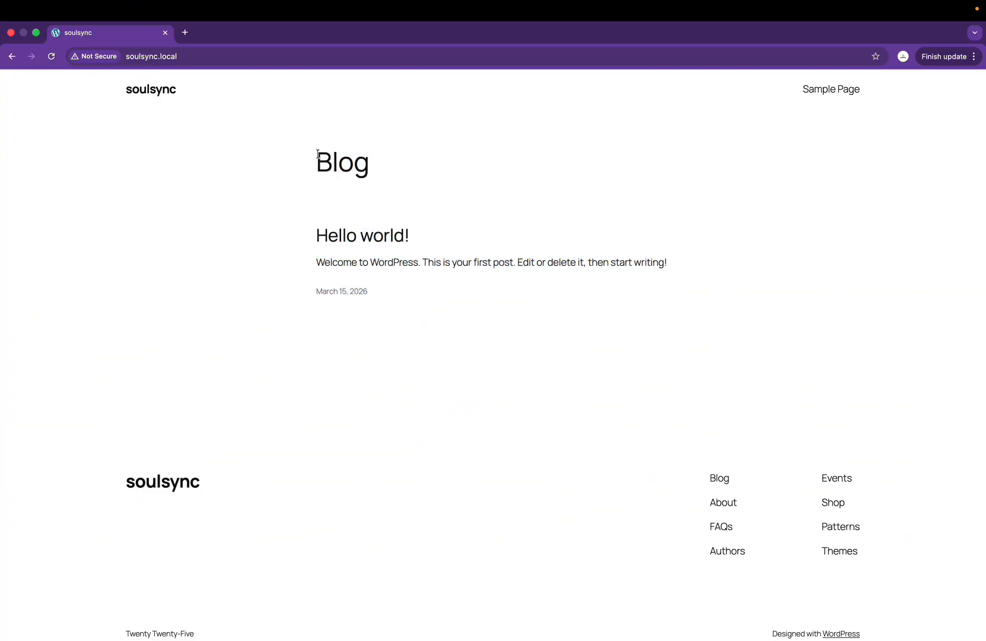
{"action": "left_click_drag", "start_coordinate": [318, 154], "coordinate": [413, 334]}
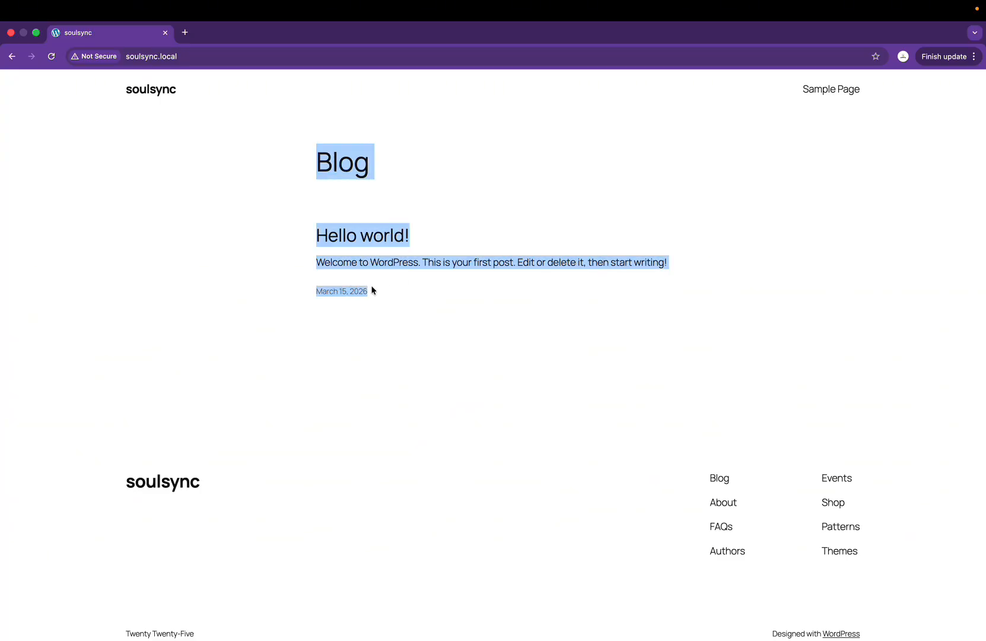
{"action": "left_click_drag", "start_coordinate": [371, 286], "coordinate": [285, 184]}
{"action": "key", "text": "ctrl+Right"}
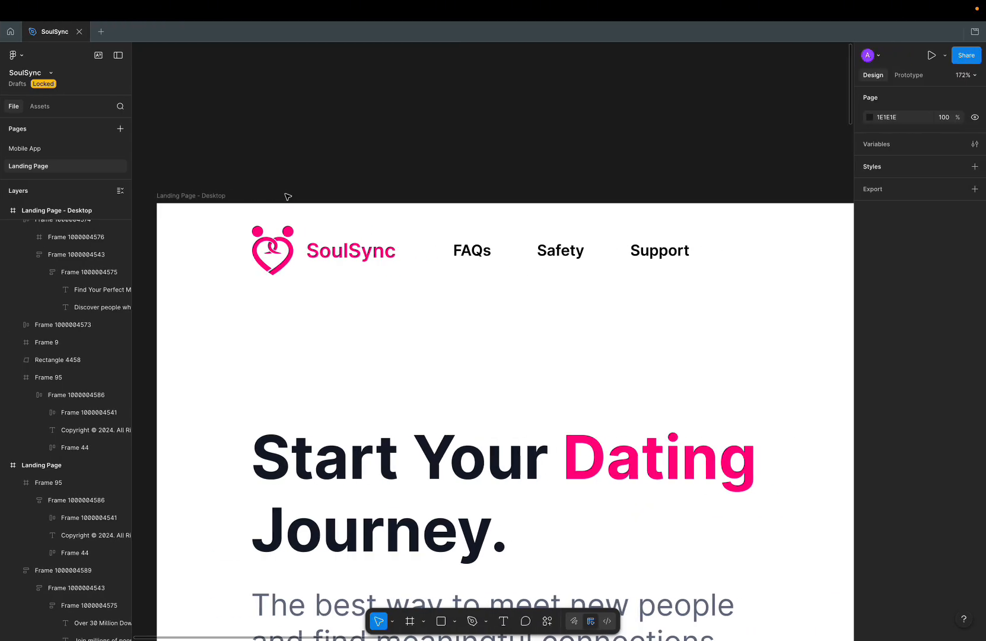
Step: Scroll through the SoulSync landing page frames, then compare them with the live blog
{"action": "scroll", "coordinate": [285, 216], "scroll_direction": "down", "scroll_amount": 2}
{"action": "scroll", "coordinate": [285, 216], "scroll_direction": "down", "scroll_amount": 5}
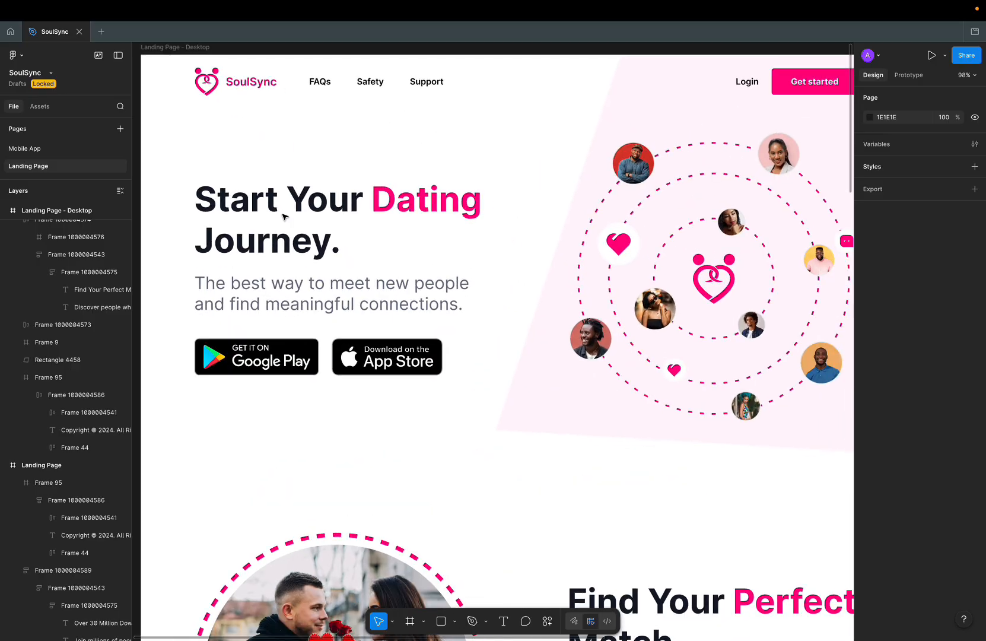
{"action": "scroll", "coordinate": [284, 250], "scroll_direction": "down", "scroll_amount": 9}
{"action": "scroll", "coordinate": [321, 363], "scroll_direction": "up", "scroll_amount": 9}
{"action": "scroll", "coordinate": [320, 363], "scroll_direction": "right", "scroll_amount": 6}
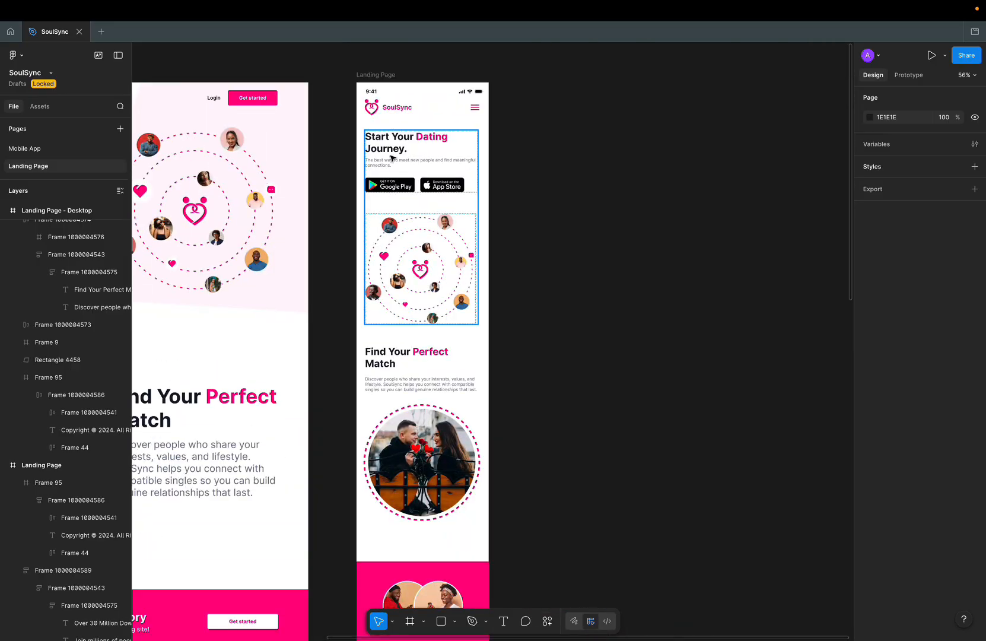
{"action": "scroll", "coordinate": [321, 363], "scroll_direction": "down", "scroll_amount": 3}
{"action": "scroll", "coordinate": [321, 362], "scroll_direction": "down", "scroll_amount": 10}
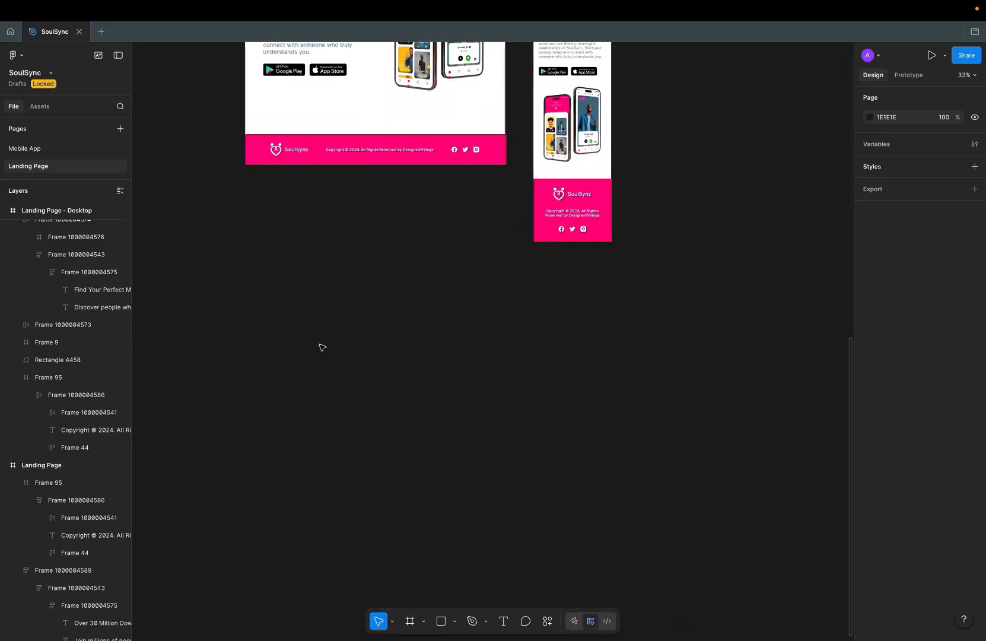
{"action": "scroll", "coordinate": [321, 345], "scroll_direction": "up", "scroll_amount": 7}
{"action": "key", "text": "ctrl+Left"}
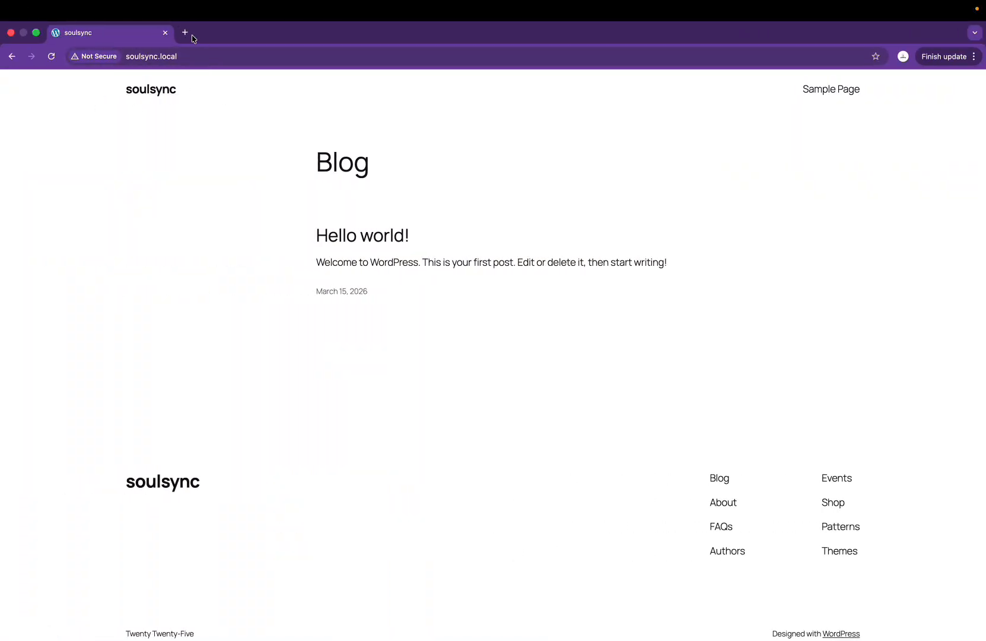
Step: Review the remaining desktop and mobile SoulSync designs in Figma, then switch to Chrome
{"action": "key", "text": "ctrl+Right"}
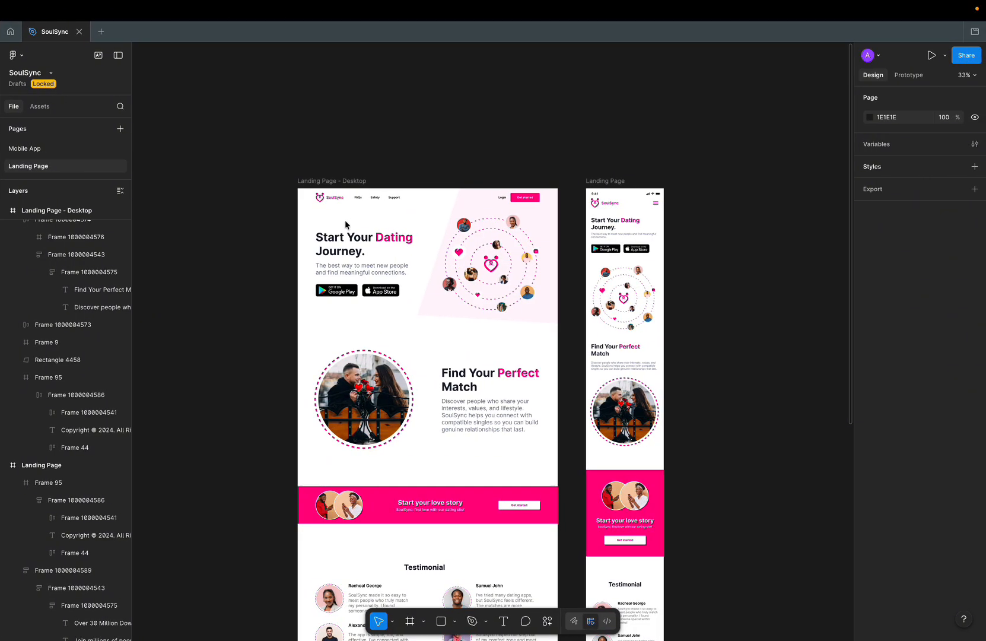
{"action": "scroll", "coordinate": [346, 224], "scroll_direction": "up", "scroll_amount": 5}
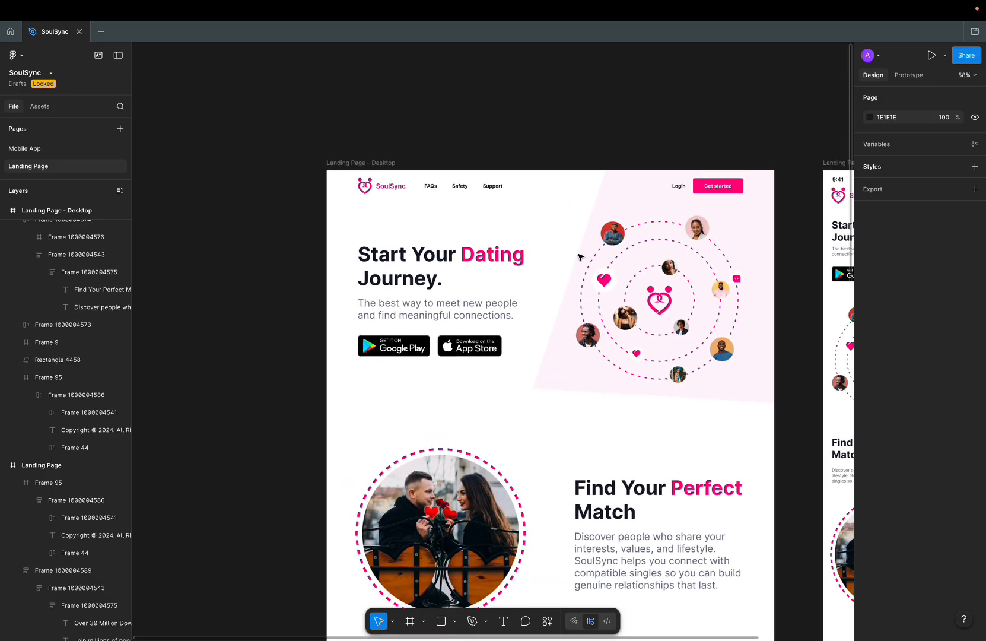
{"action": "scroll", "coordinate": [581, 257], "scroll_direction": "right", "scroll_amount": 2}
{"action": "scroll", "coordinate": [581, 257], "scroll_direction": "left", "scroll_amount": 1}
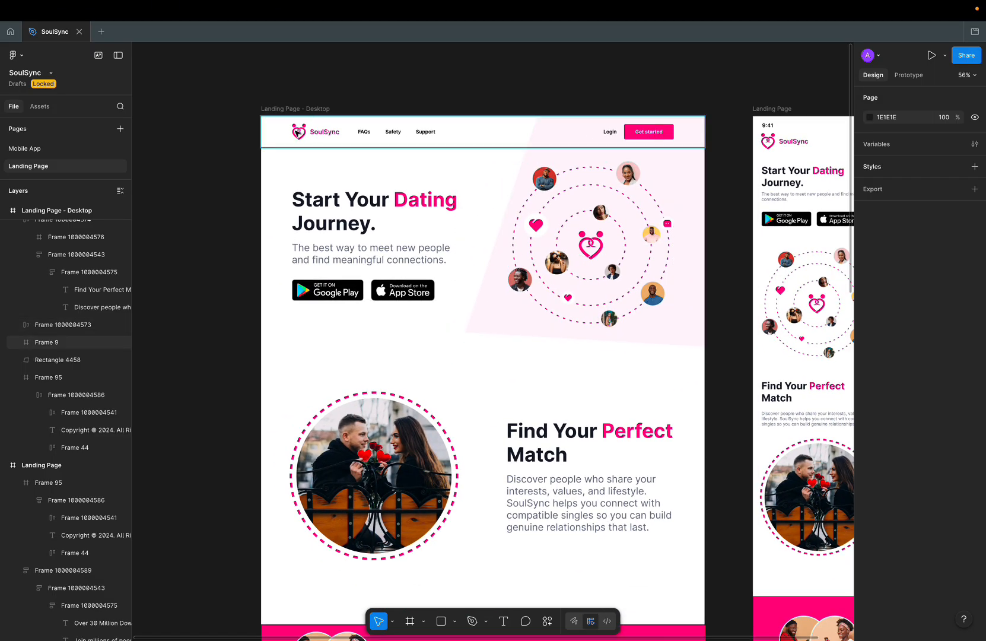
{"action": "scroll", "coordinate": [298, 132], "scroll_direction": "up", "scroll_amount": 2}
{"action": "scroll", "coordinate": [681, 247], "scroll_direction": "down", "scroll_amount": 4}
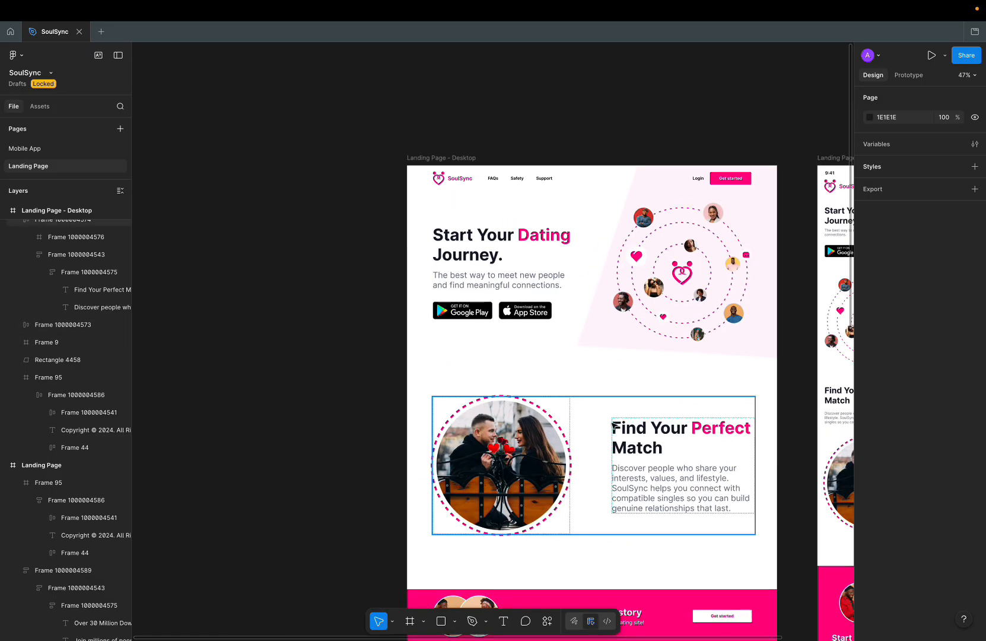
{"action": "scroll", "coordinate": [613, 425], "scroll_direction": "up", "scroll_amount": 5}
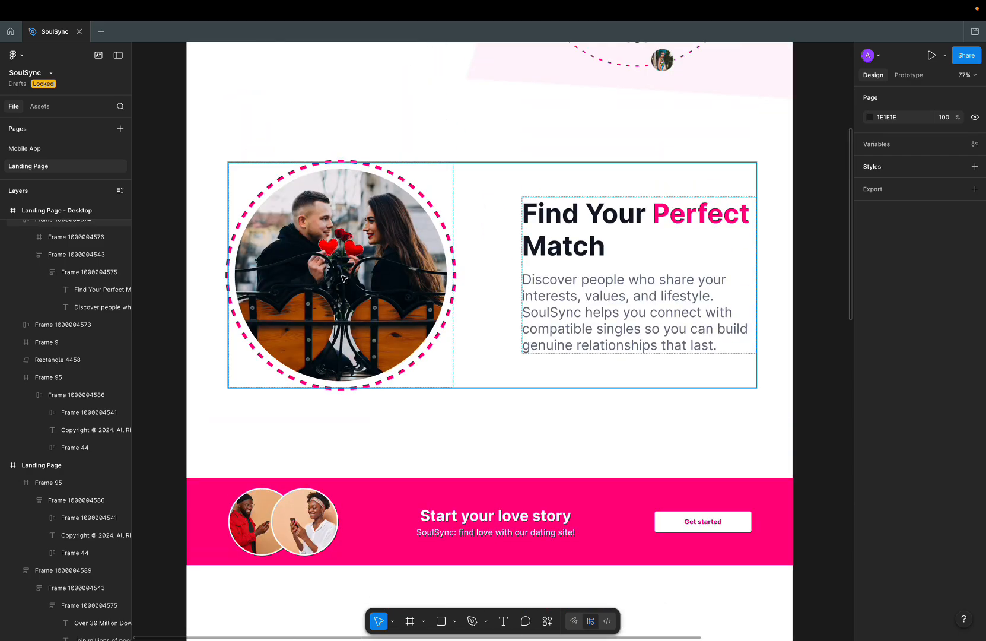
{"action": "scroll", "coordinate": [344, 278], "scroll_direction": "down", "scroll_amount": 5}
{"action": "scroll", "coordinate": [341, 276], "scroll_direction": "down", "scroll_amount": 10}
{"action": "scroll", "coordinate": [344, 286], "scroll_direction": "up", "scroll_amount": 2}
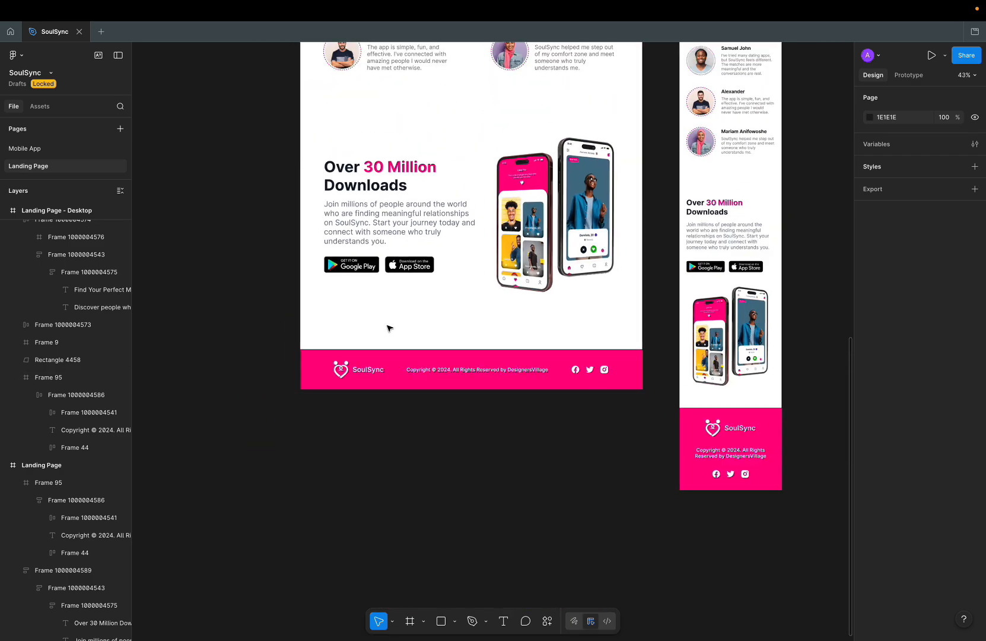
{"action": "scroll", "coordinate": [605, 380], "scroll_direction": "down", "scroll_amount": 2}
{"action": "scroll", "coordinate": [611, 386], "scroll_direction": "up", "scroll_amount": 6}
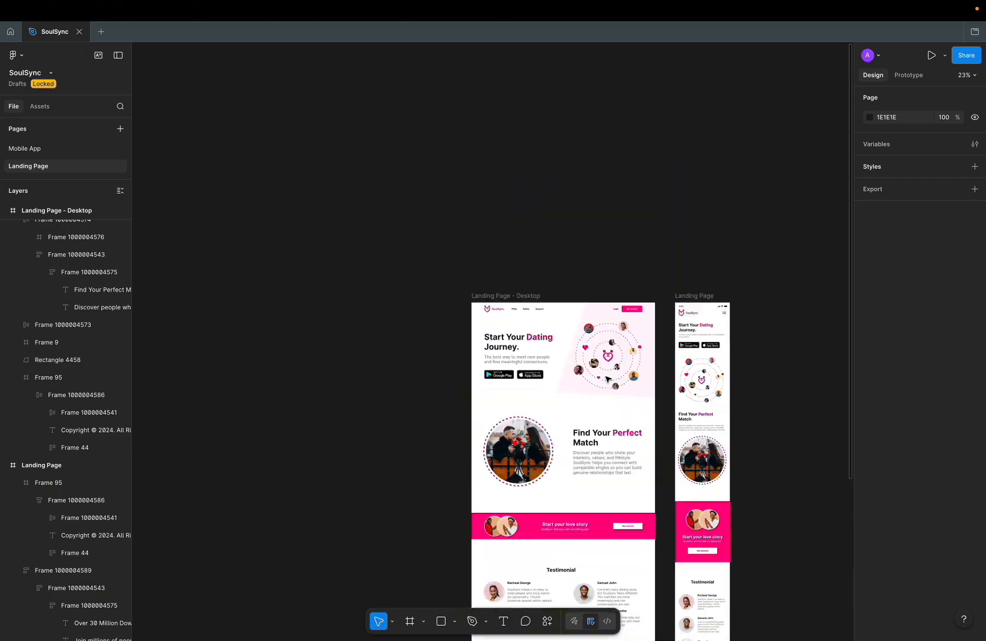
{"action": "scroll", "coordinate": [623, 400], "scroll_direction": "up", "scroll_amount": 6}
{"action": "scroll", "coordinate": [625, 405], "scroll_direction": "down", "scroll_amount": 5}
{"action": "scroll", "coordinate": [625, 405], "scroll_direction": "down", "scroll_amount": 1}
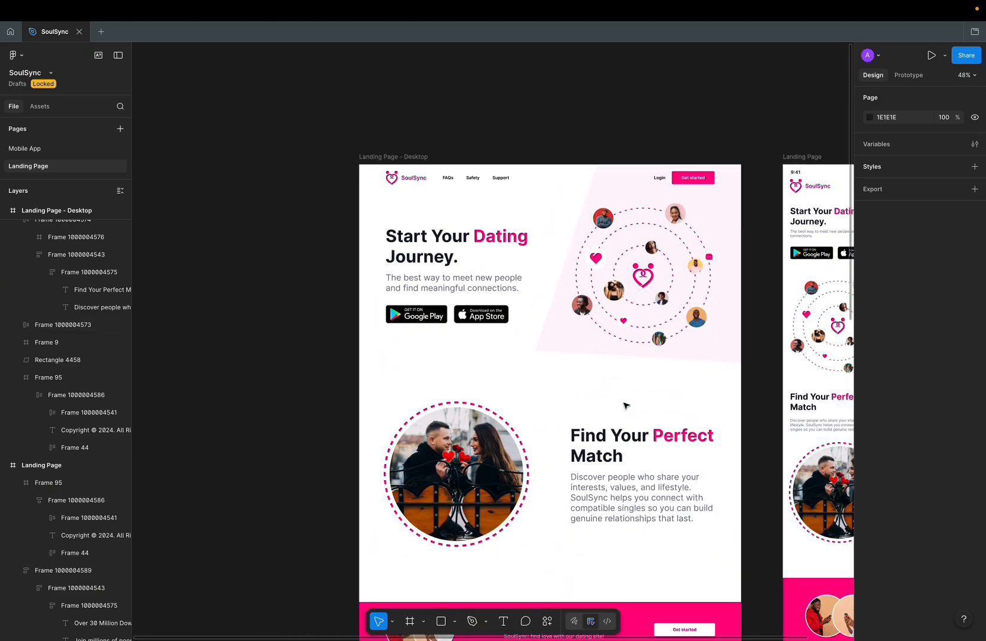
{"action": "scroll", "coordinate": [625, 405], "scroll_direction": "up", "scroll_amount": 5}
{"action": "key", "text": "ctrl+Left"}
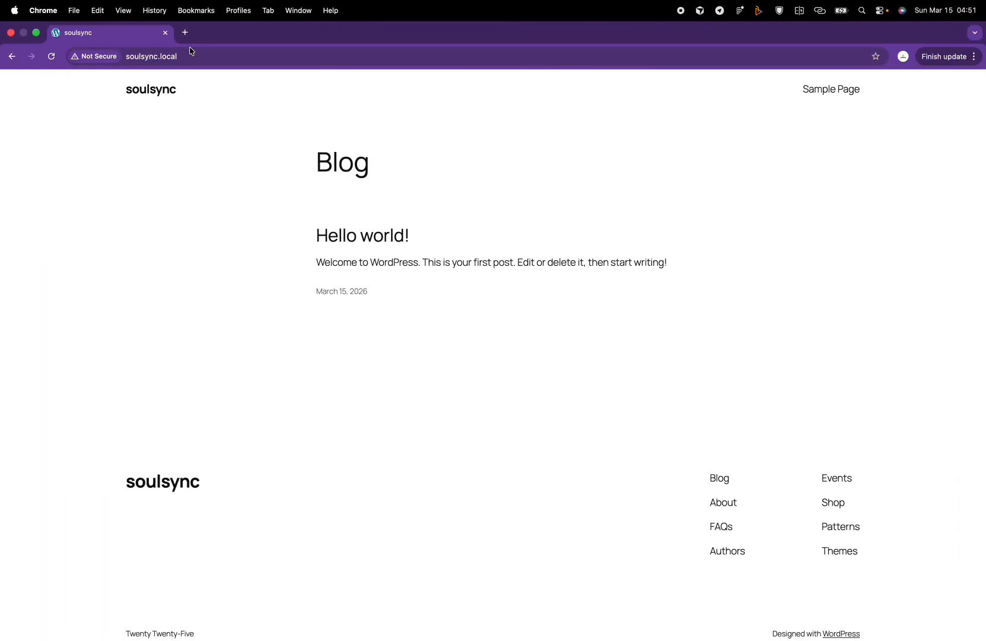
Step: Load soulsync.local/wp-admin in a new Chrome tab to reach the WordPress login page
{"action": "left_click", "coordinate": [193, 59]}
{"action": "left_click", "coordinate": [191, 58]}
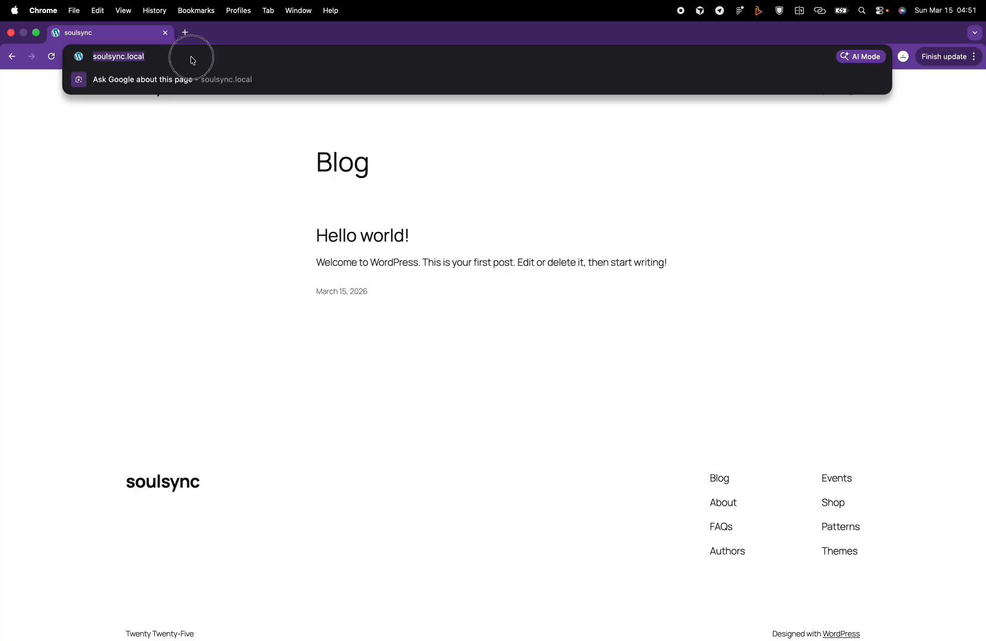
{"action": "key", "text": "super+a"}
{"action": "left_click", "coordinate": [185, 33]}
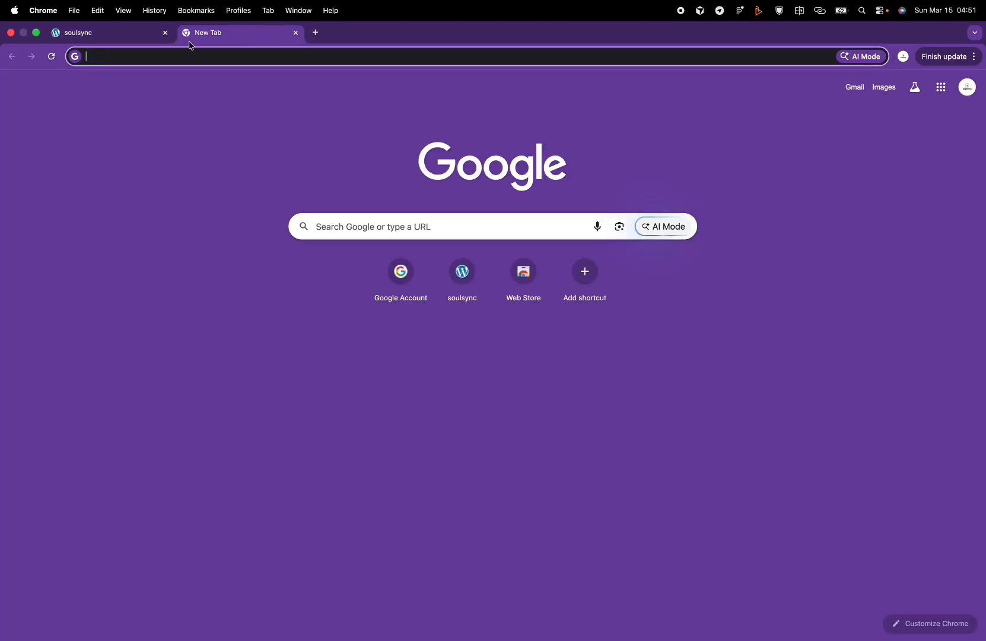
{"action": "left_click", "coordinate": [196, 61]}
{"action": "type", "text": "souls"}
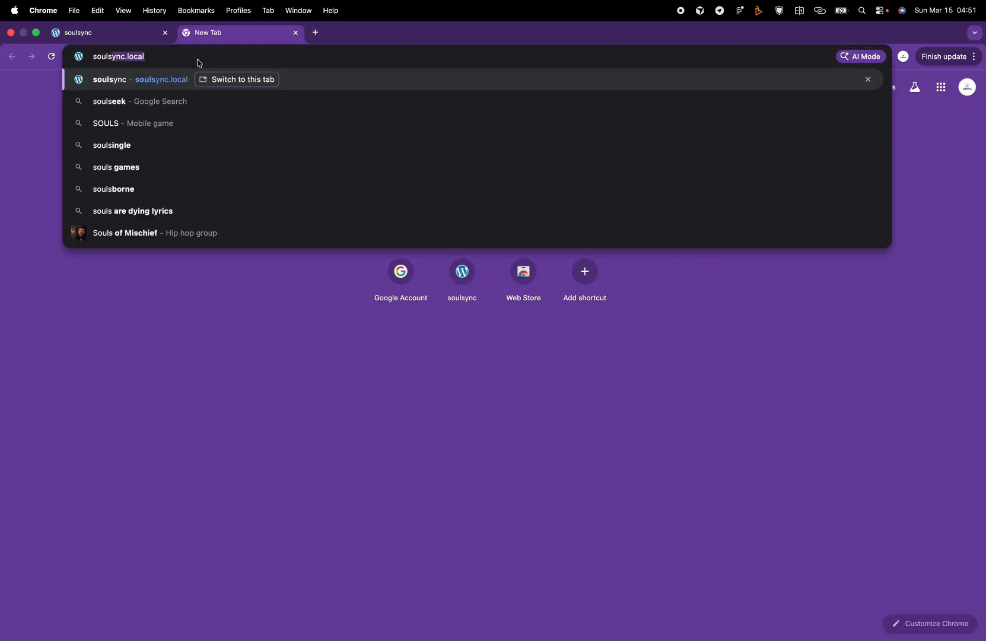
{"action": "type", "text": "ync.local"}
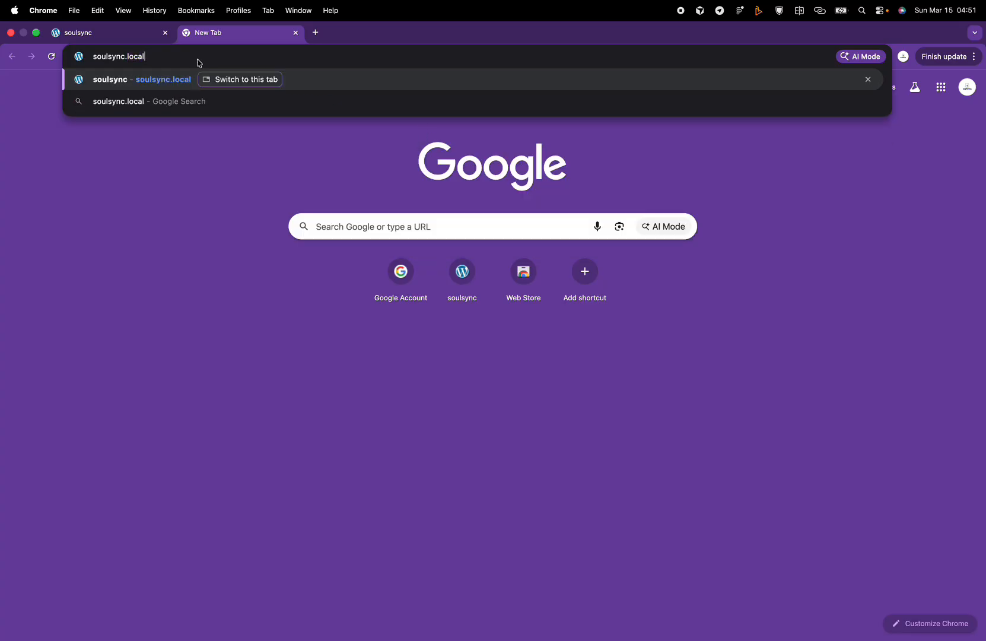
{"action": "type", "text": "/wp"}
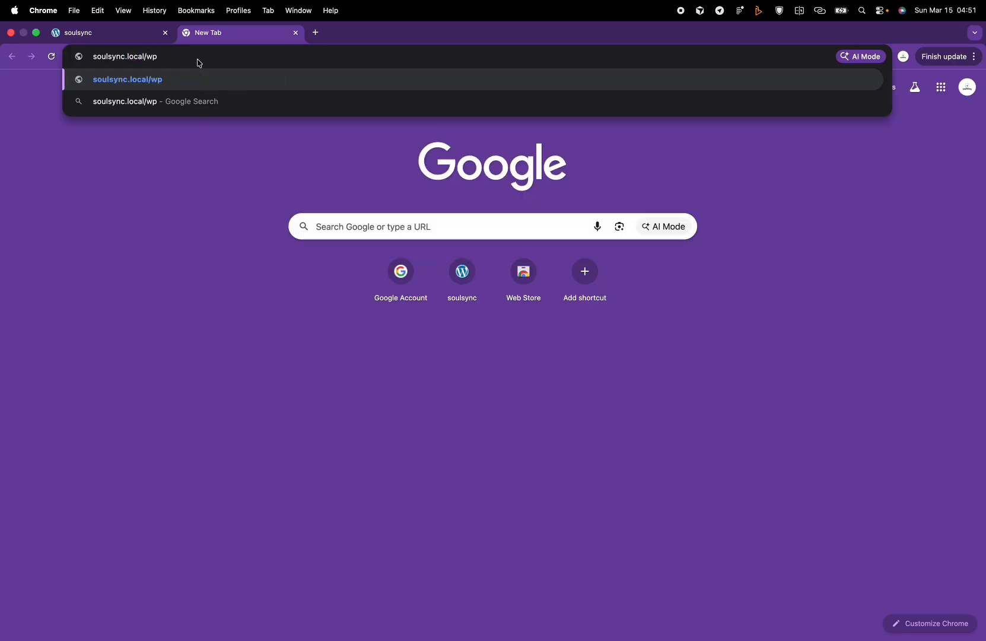
{"action": "type", "text": "-admin"}
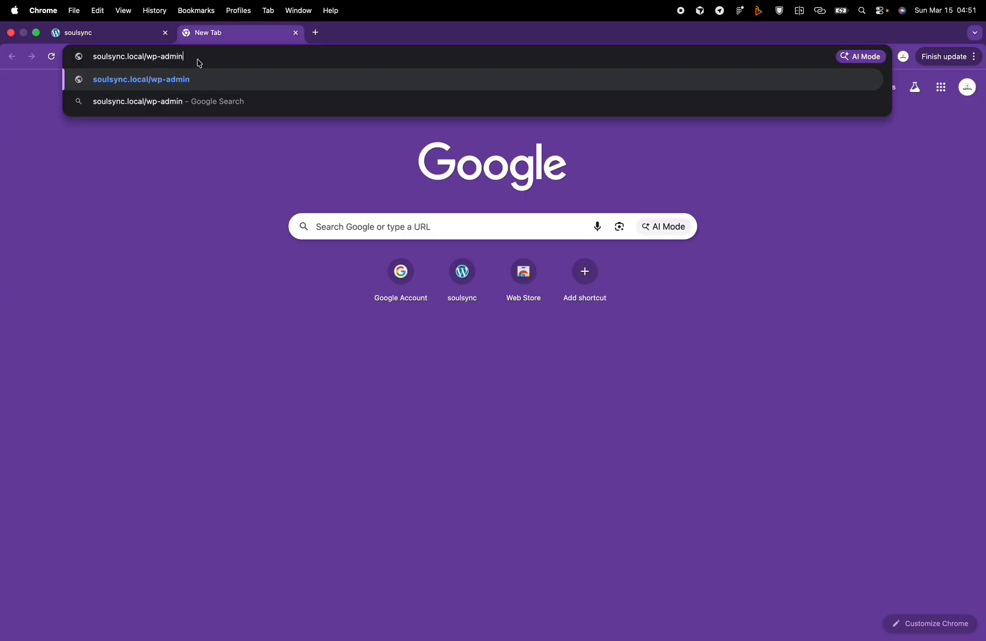
{"action": "key", "text": "Return"}
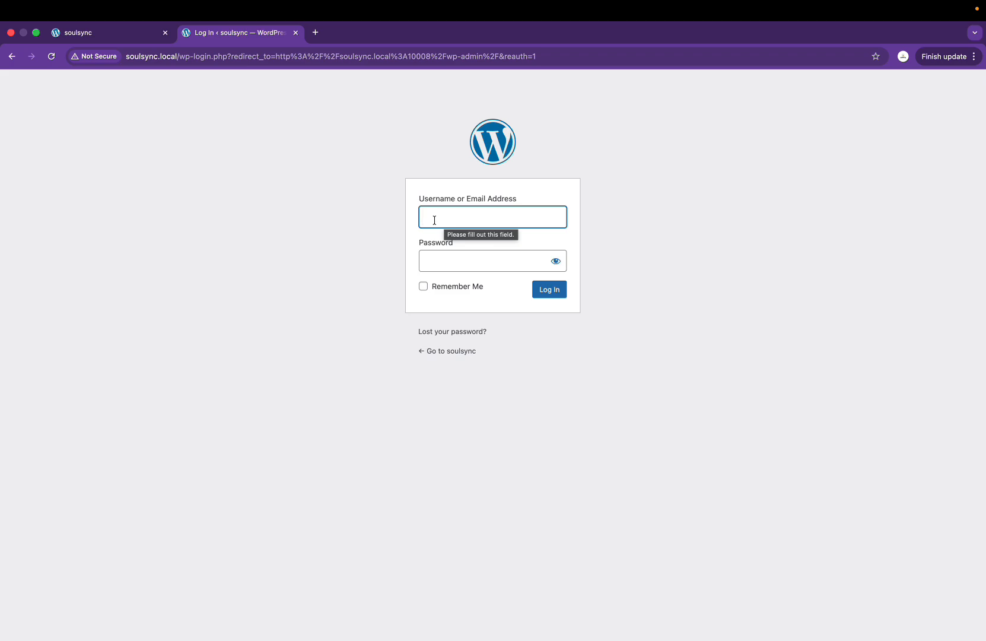
Step: Enter the admin username and password and submit the login form
{"action": "type", "text": "admin"}
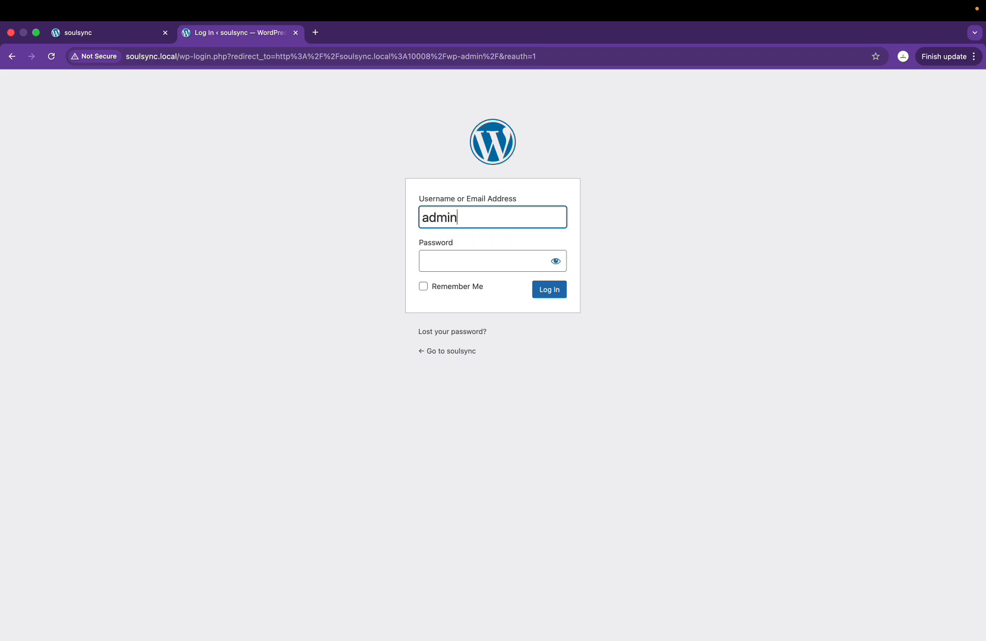
{"action": "left_click", "coordinate": [434, 256]}
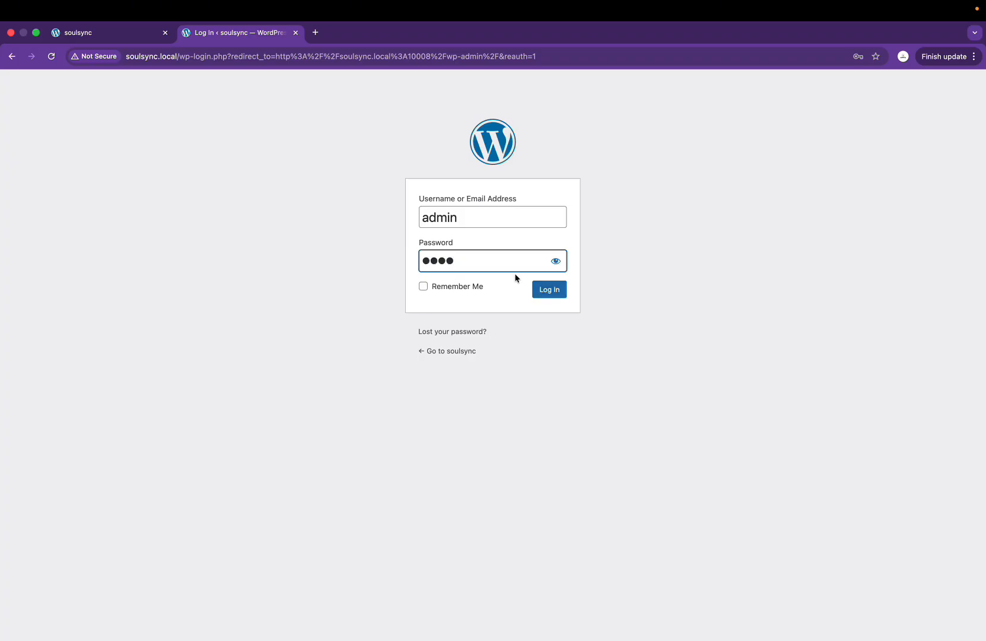
{"action": "left_click", "coordinate": [551, 292]}
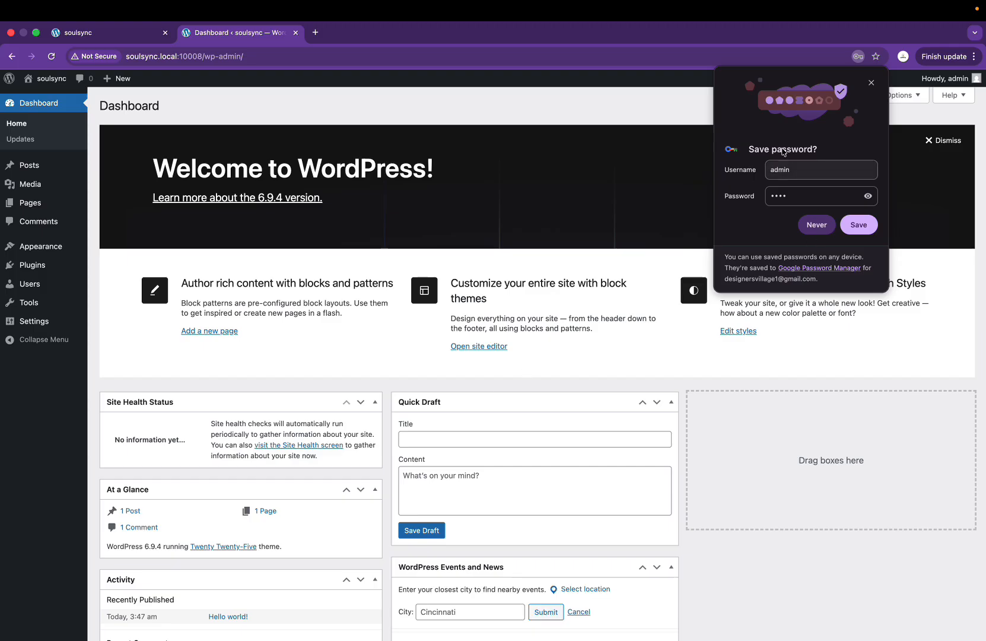
Step: Dismiss Chrome's save-password bubble, leaving the soulsync Dashboard in view
{"action": "left_click", "coordinate": [868, 81]}
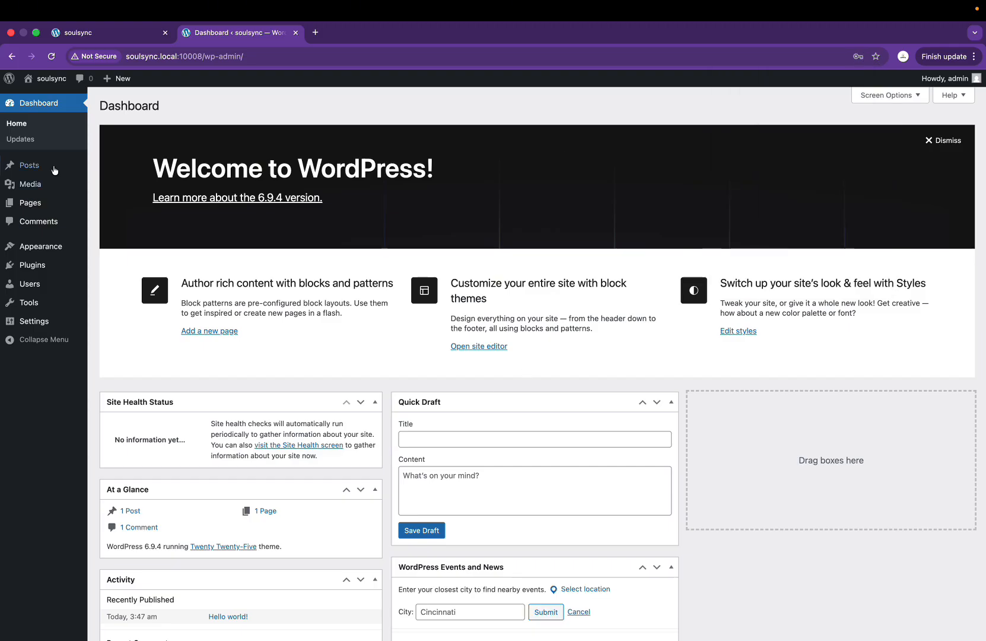
{"action": "mouse_move", "coordinate": [59, 179]}
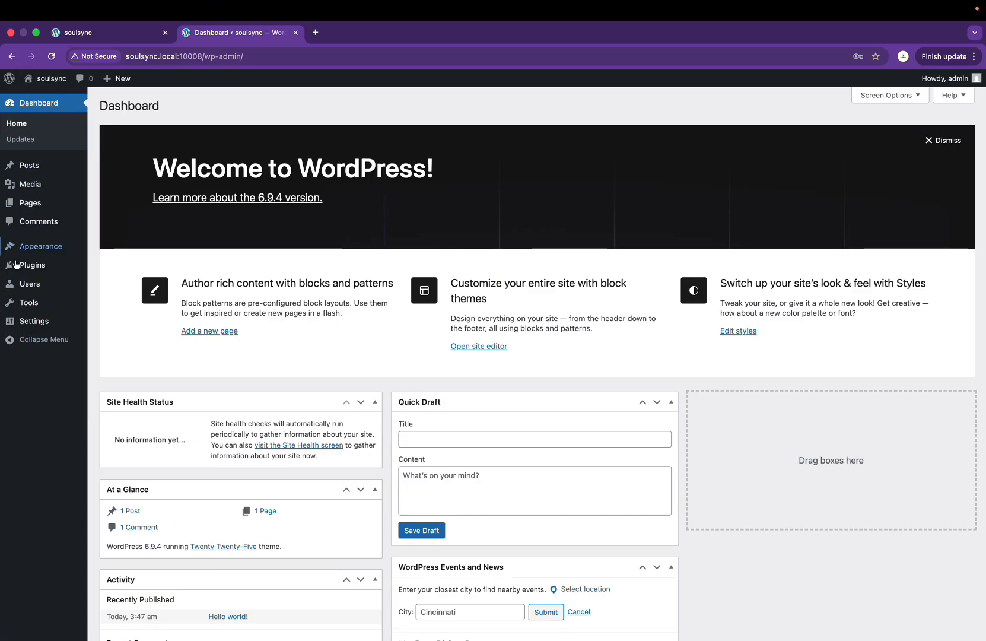
Step: Back in Figma, move the SoulSync header logo off the landing page onto the canvas
{"action": "key", "text": "ctrl+Right"}
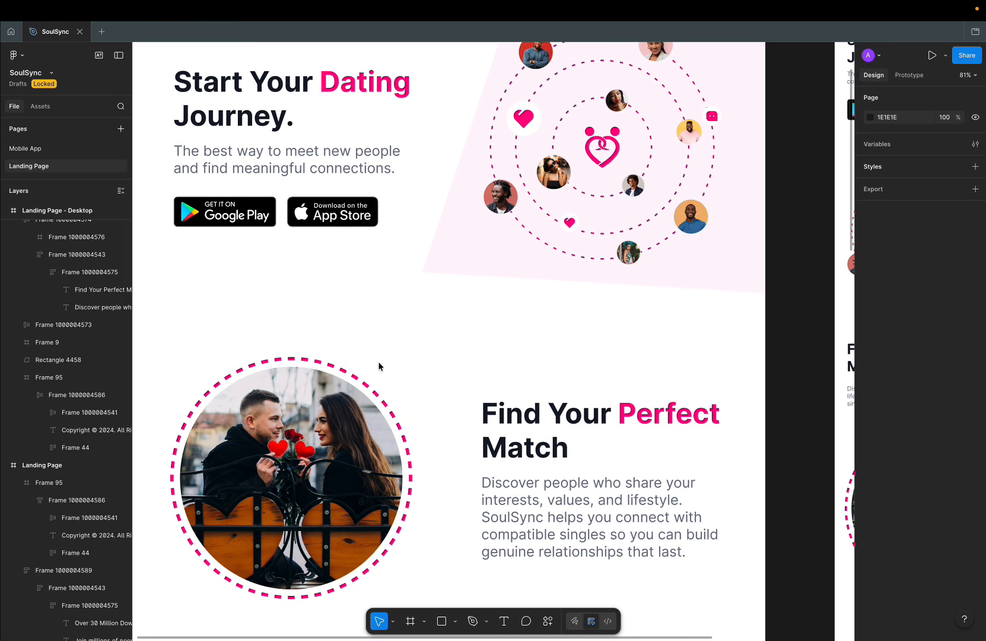
{"action": "scroll", "coordinate": [393, 335], "scroll_direction": "down", "scroll_amount": 5}
{"action": "scroll", "coordinate": [393, 333], "scroll_direction": "left", "scroll_amount": 3}
{"action": "scroll", "coordinate": [392, 334], "scroll_direction": "left", "scroll_amount": 2}
{"action": "scroll", "coordinate": [496, 225], "scroll_direction": "right", "scroll_amount": 3}
{"action": "scroll", "coordinate": [495, 225], "scroll_direction": "down", "scroll_amount": 3}
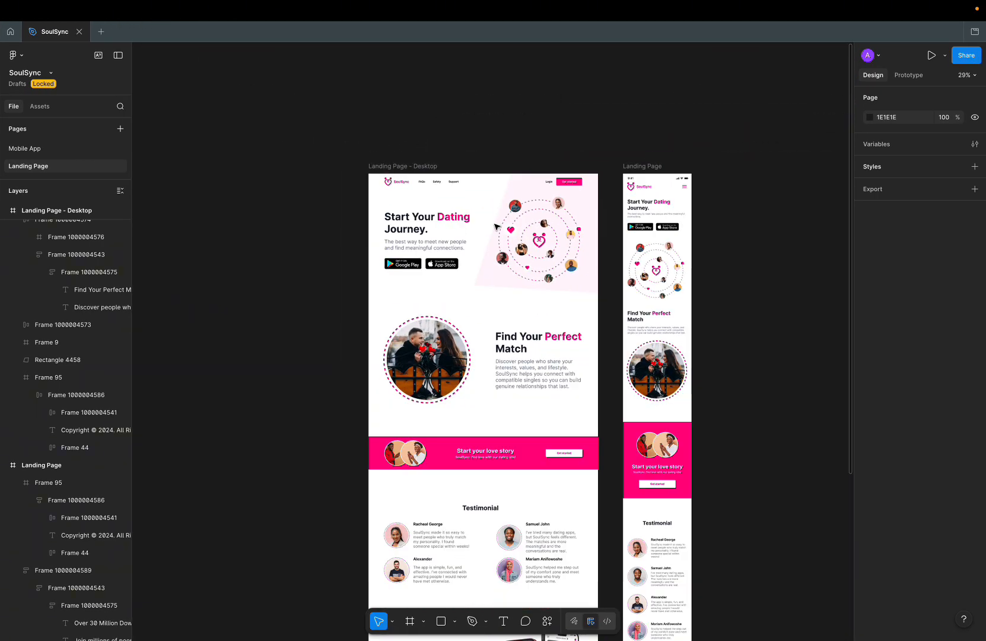
{"action": "scroll", "coordinate": [496, 225], "scroll_direction": "down", "scroll_amount": 2}
{"action": "scroll", "coordinate": [495, 224], "scroll_direction": "up", "scroll_amount": 4}
{"action": "scroll", "coordinate": [496, 226], "scroll_direction": "up", "scroll_amount": 3}
{"action": "scroll", "coordinate": [496, 226], "scroll_direction": "left", "scroll_amount": 2}
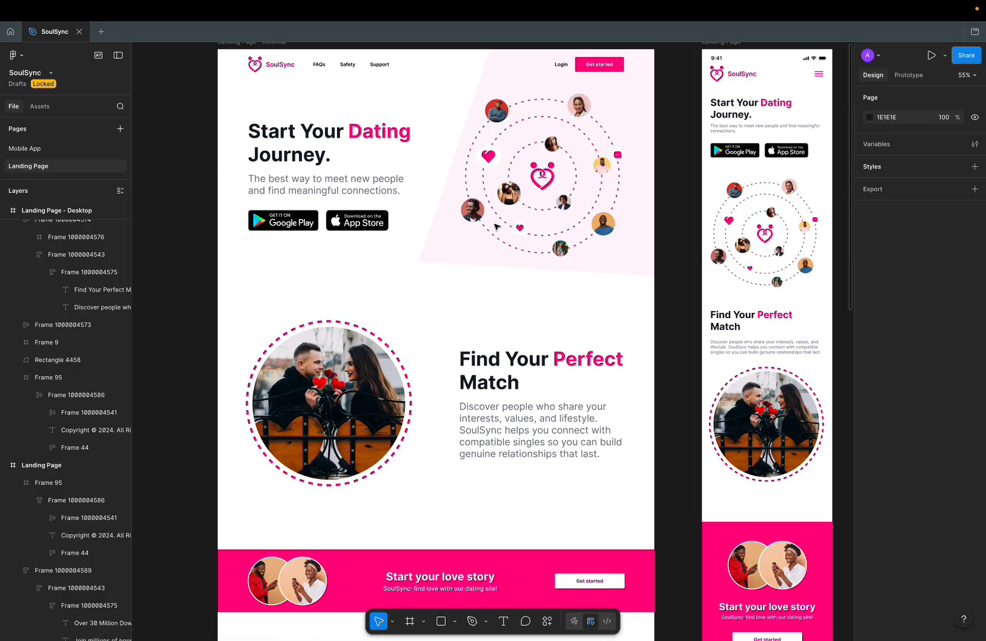
{"action": "scroll", "coordinate": [451, 237], "scroll_direction": "down", "scroll_amount": 3}
{"action": "left_click", "coordinate": [301, 84]}
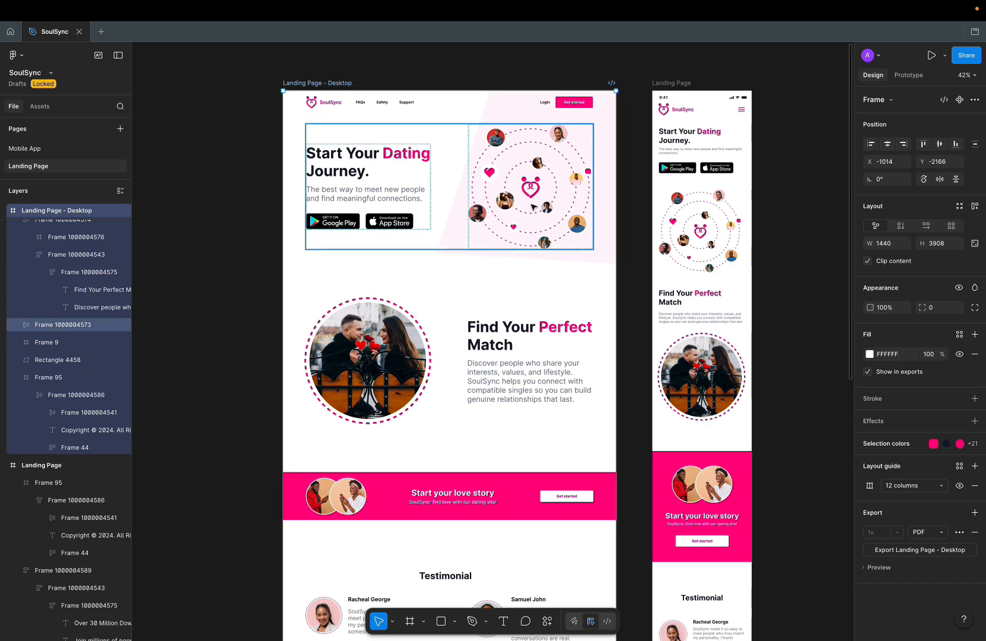
{"action": "scroll", "coordinate": [554, 158], "scroll_direction": "down", "scroll_amount": 5}
{"action": "scroll", "coordinate": [554, 155], "scroll_direction": "up", "scroll_amount": 7}
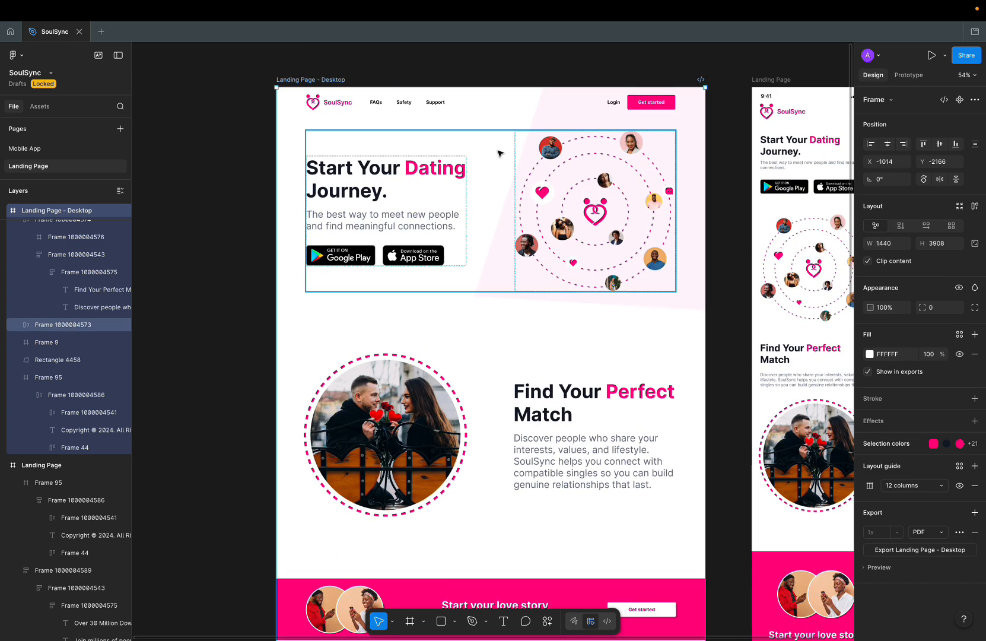
{"action": "left_click", "coordinate": [376, 102]}
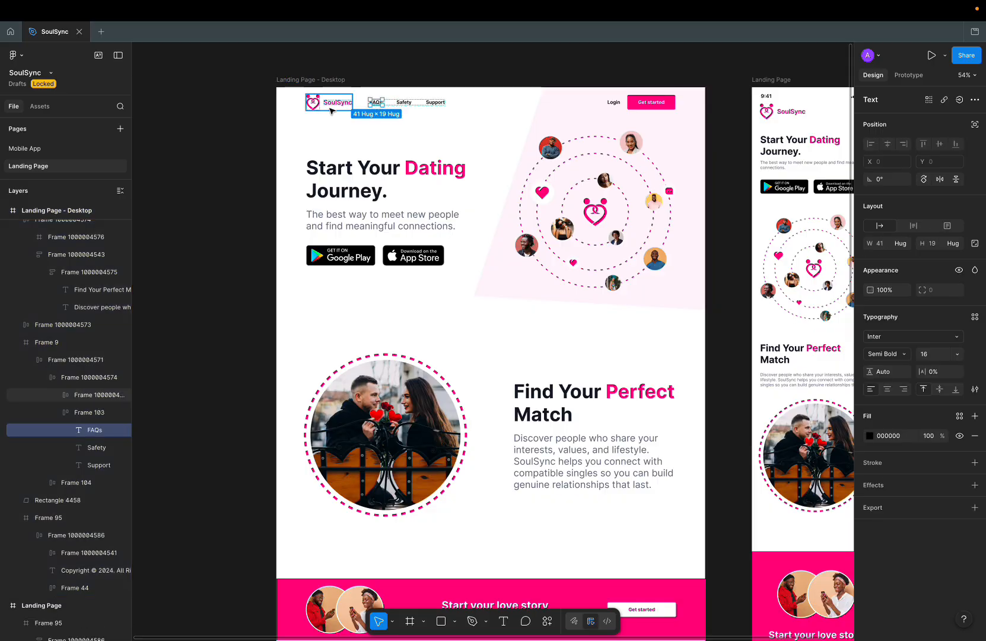
{"action": "left_click", "coordinate": [330, 111]}
{"action": "left_click_drag", "start_coordinate": [330, 111], "coordinate": [175, 221]}
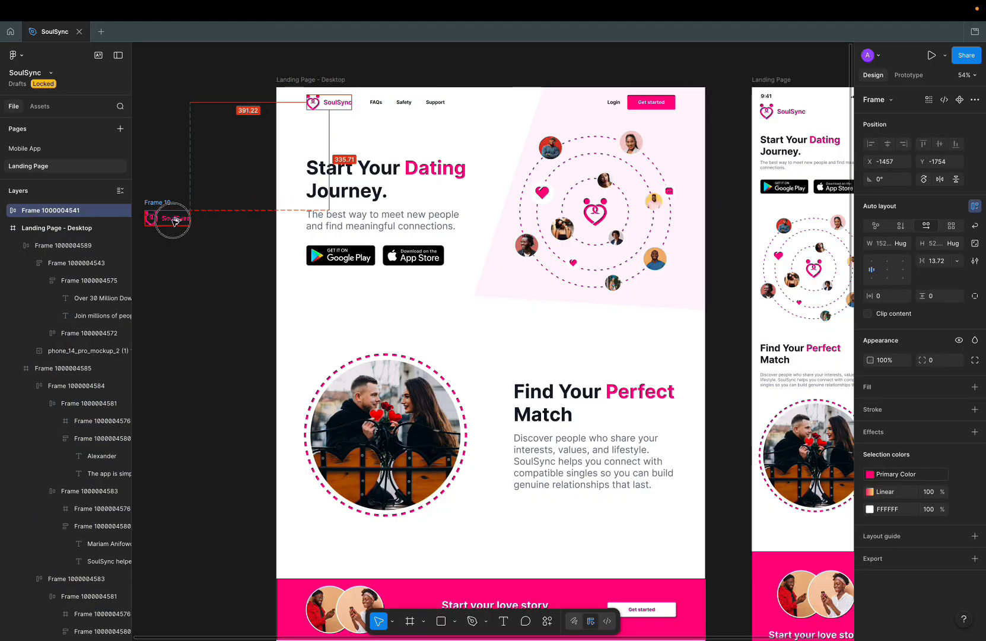
Step: Move the 539x539 orbit illustration onto the empty canvas at left
{"action": "scroll", "coordinate": [176, 220], "scroll_direction": "left", "scroll_amount": 6}
{"action": "scroll", "coordinate": [176, 220], "scroll_direction": "down", "scroll_amount": 1}
{"action": "left_click", "coordinate": [751, 191]}
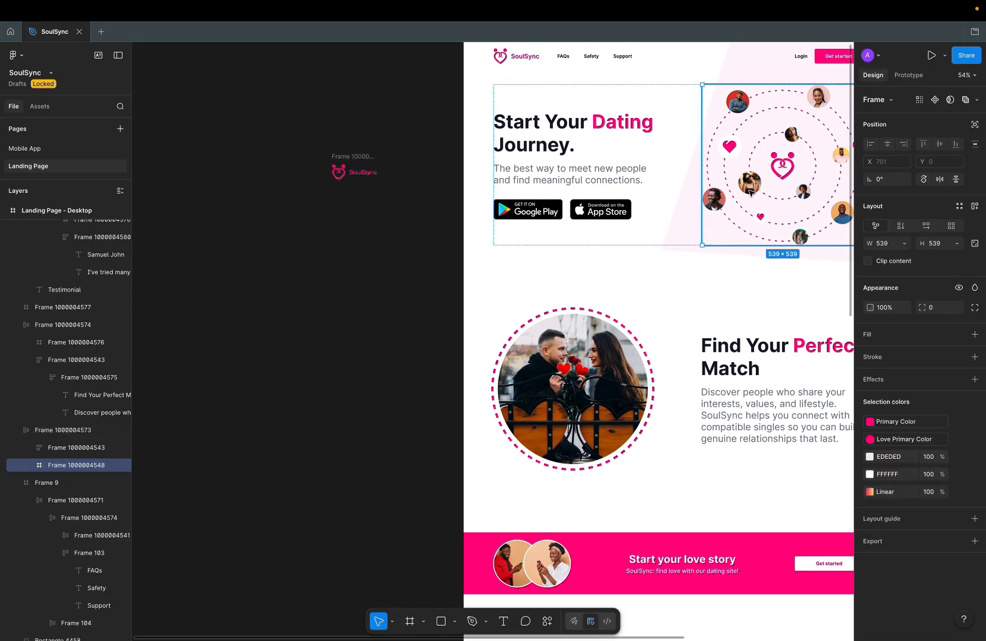
{"action": "left_click_drag", "start_coordinate": [750, 191], "coordinate": [267, 376]}
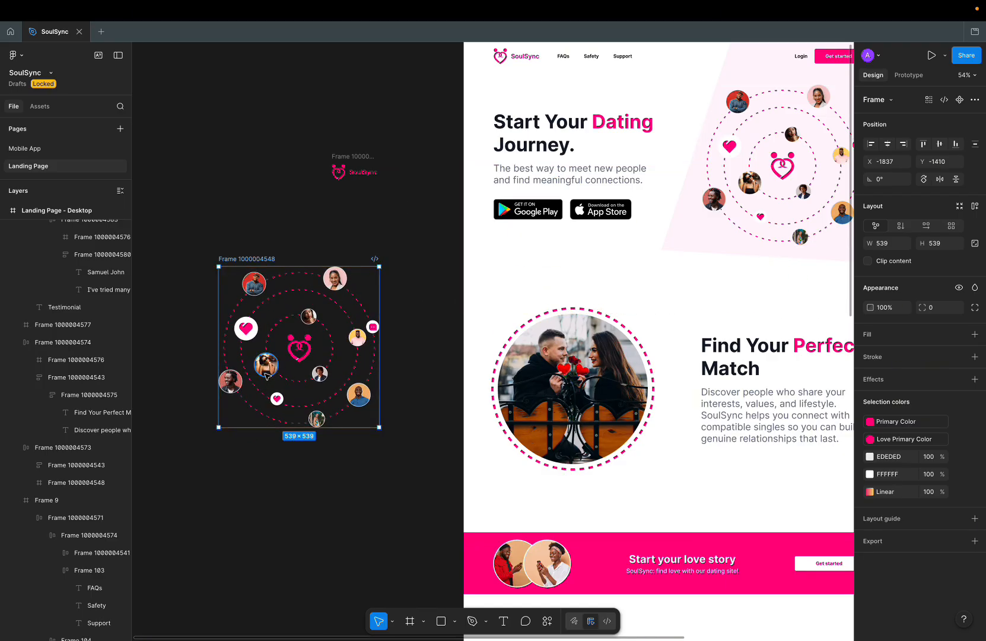
Step: Duplicate the Landing Page – Desktop frame off to the left
{"action": "scroll", "coordinate": [393, 321], "scroll_direction": "down", "scroll_amount": 3}
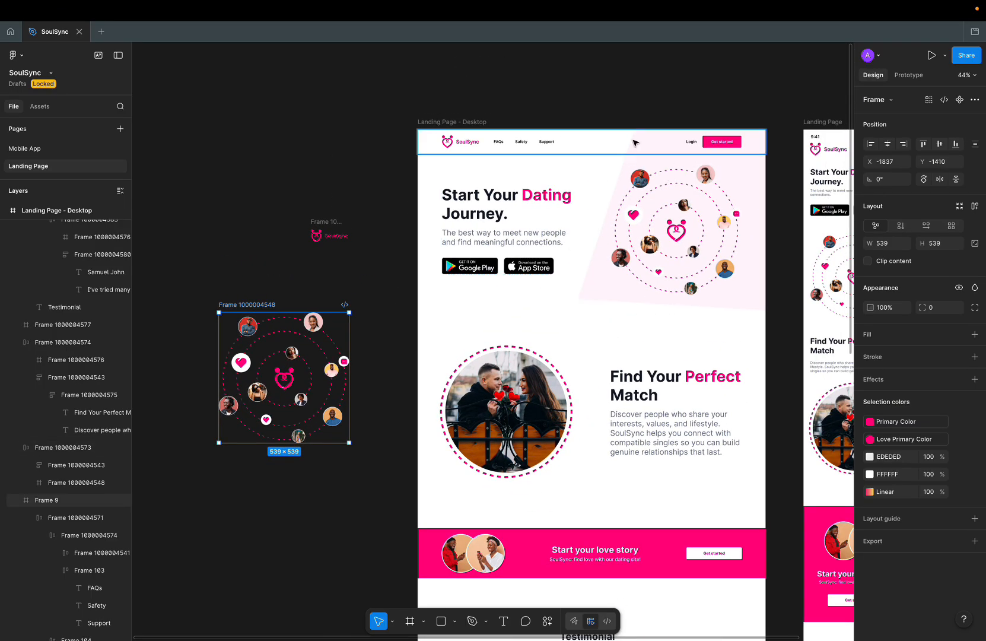
{"action": "left_click", "coordinate": [626, 161]}
{"action": "left_click", "coordinate": [472, 121]}
{"action": "scroll", "coordinate": [474, 121], "scroll_direction": "down", "scroll_amount": 1}
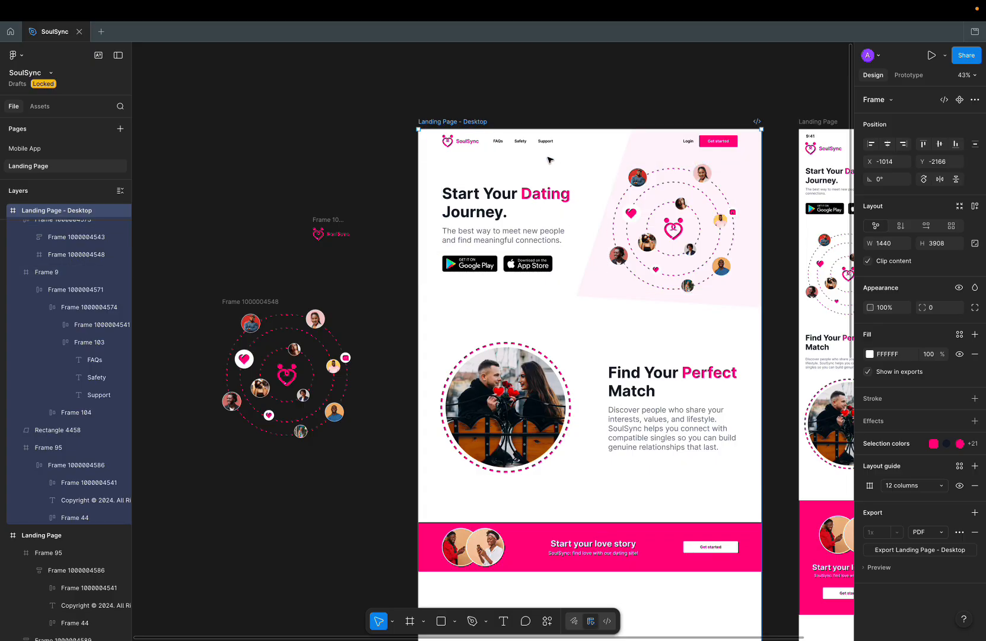
{"action": "left_click", "coordinate": [466, 122]}
{"action": "left_click_drag", "start_coordinate": [467, 122], "coordinate": [225, 127]}
Step: Delete the hero, navbar and all remaining content from the copied landing-page frame
{"action": "scroll", "coordinate": [605, 101], "scroll_direction": "down", "scroll_amount": 4}
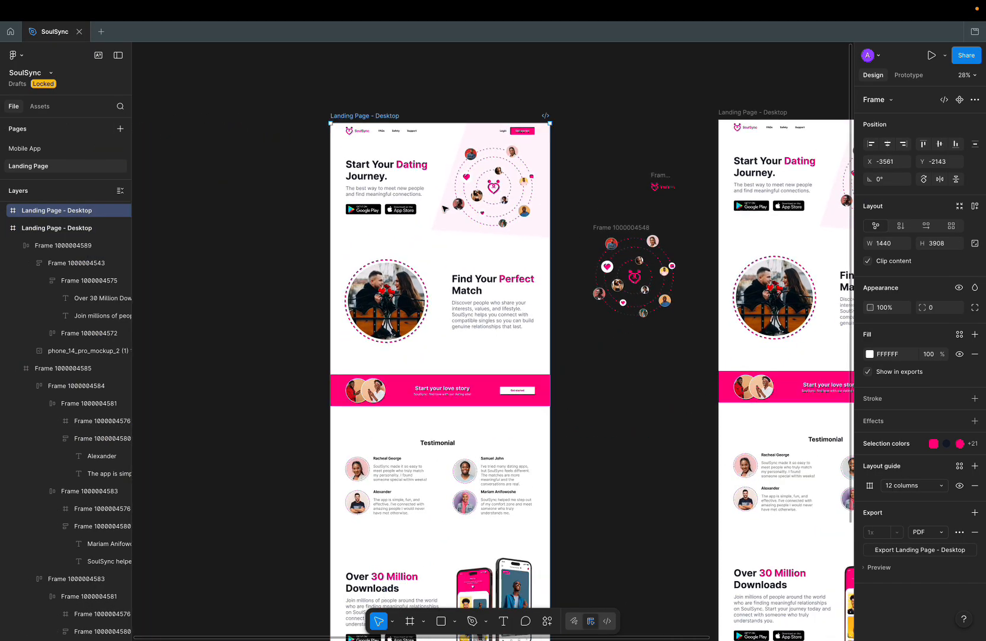
{"action": "left_click", "coordinate": [445, 209]}
{"action": "key", "text": "Delete"}
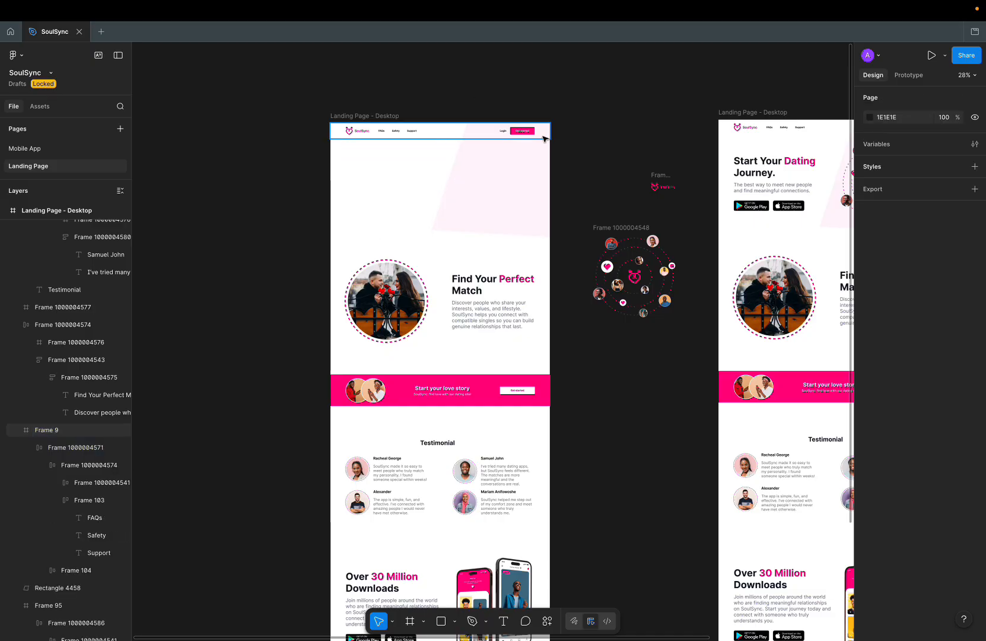
{"action": "left_click", "coordinate": [485, 129]}
{"action": "key", "text": "Delete"}
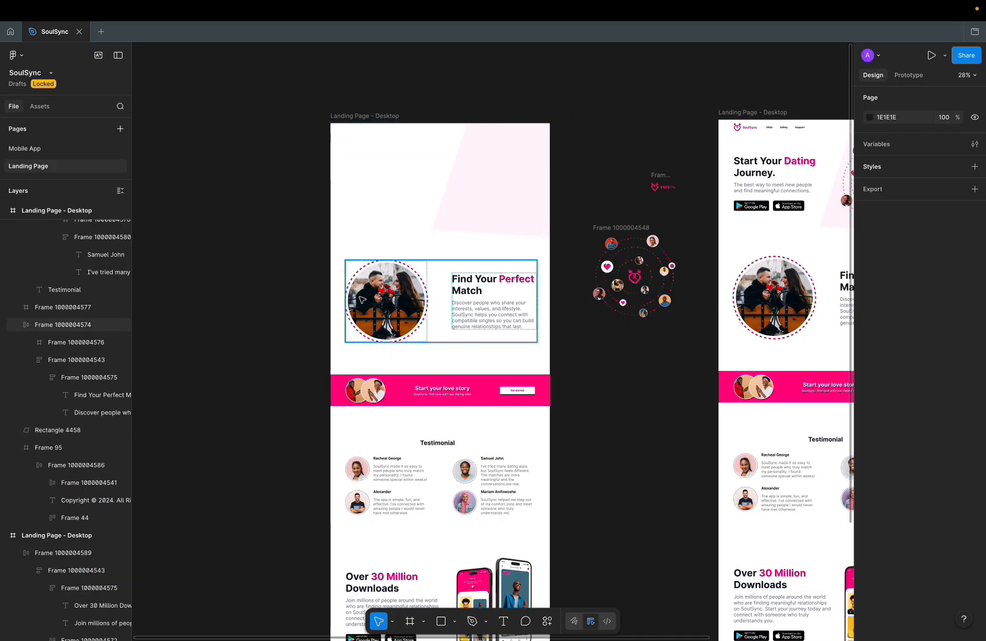
{"action": "scroll", "coordinate": [445, 150], "scroll_direction": "down", "scroll_amount": 4}
{"action": "left_click_drag", "start_coordinate": [370, 222], "coordinate": [501, 460]}
{"action": "key", "text": "Delete"}
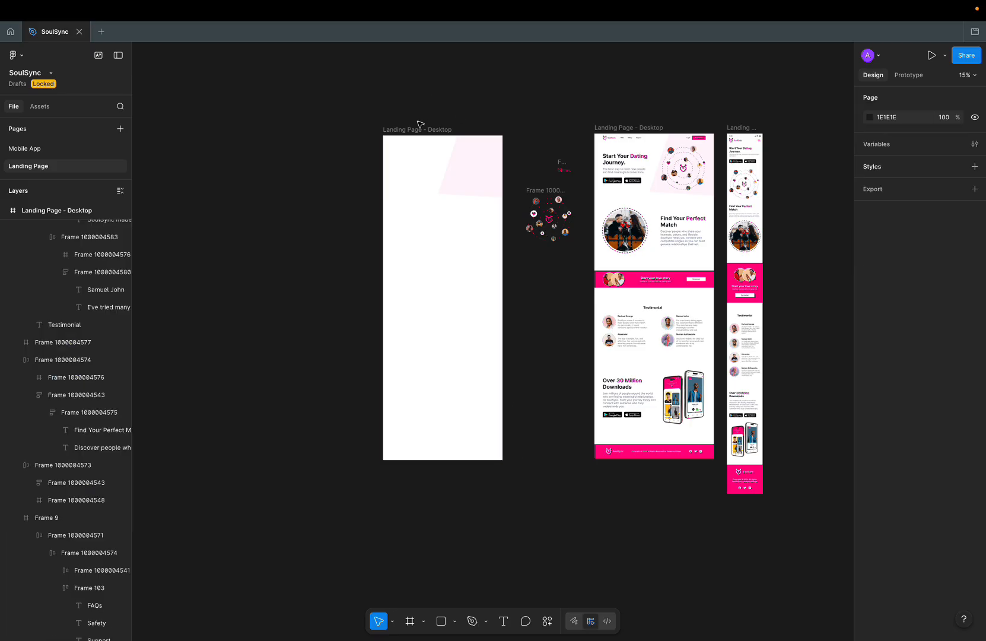
Step: Shorten the blank frame's height to 748, making it 1440×748
{"action": "left_click", "coordinate": [423, 298]}
{"action": "left_click_drag", "start_coordinate": [422, 455], "coordinate": [434, 202]}
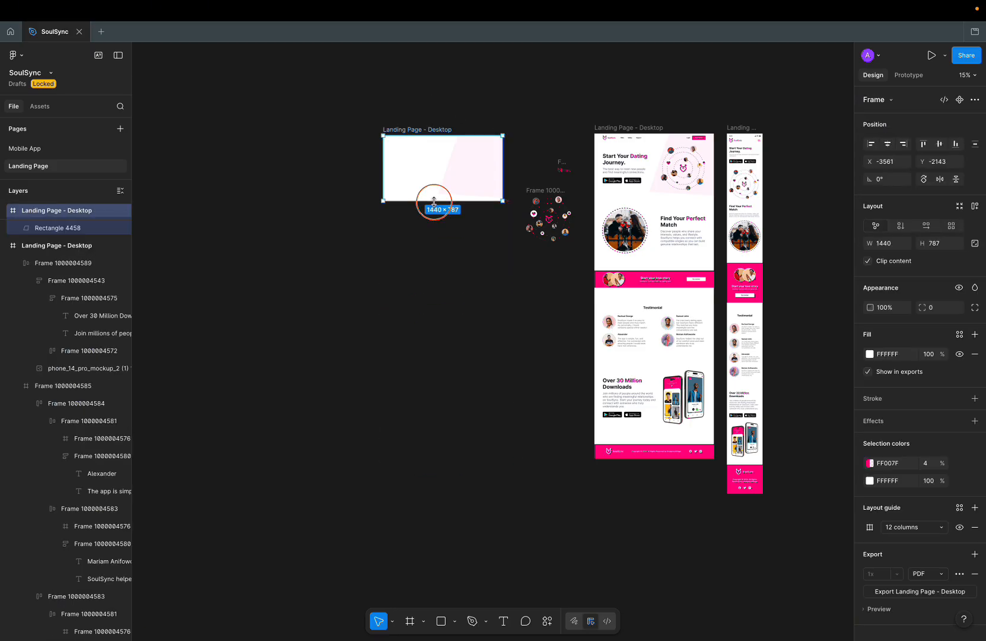
{"action": "scroll", "coordinate": [434, 201], "scroll_direction": "up", "scroll_amount": 5}
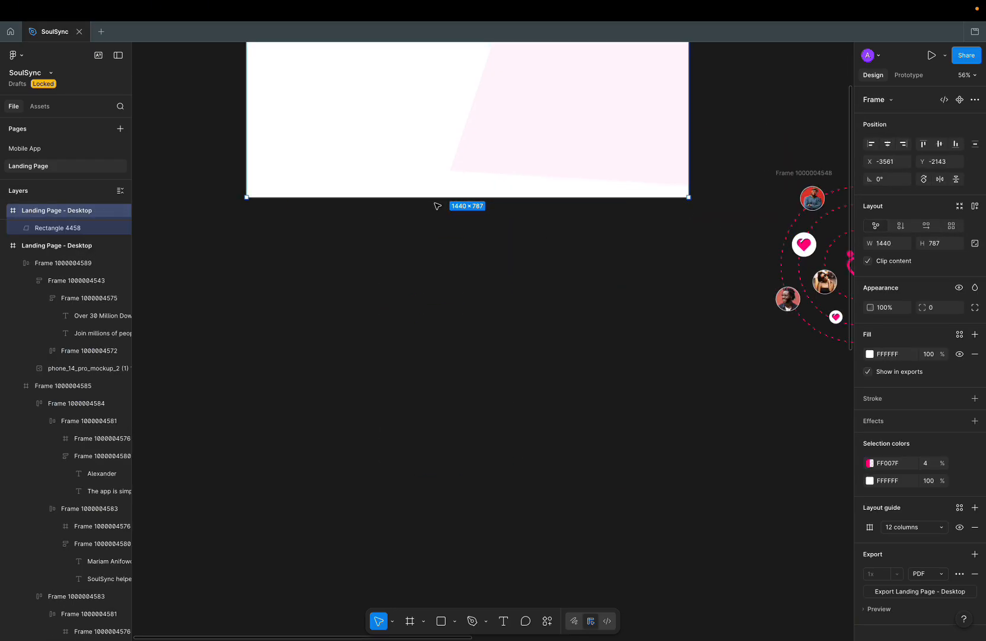
{"action": "left_click_drag", "start_coordinate": [437, 197], "coordinate": [448, 185]}
{"action": "scroll", "coordinate": [448, 186], "scroll_direction": "down", "scroll_amount": 5}
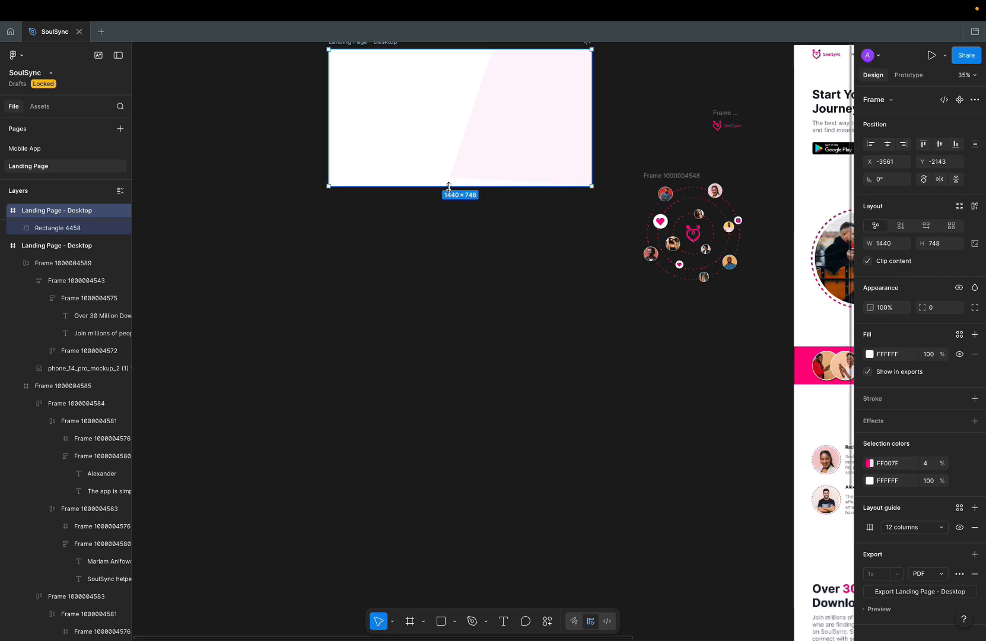
{"action": "scroll", "coordinate": [448, 186], "scroll_direction": "up", "scroll_amount": 3}
{"action": "scroll", "coordinate": [449, 187], "scroll_direction": "right", "scroll_amount": 2}
{"action": "scroll", "coordinate": [449, 187], "scroll_direction": "down", "scroll_amount": 4}
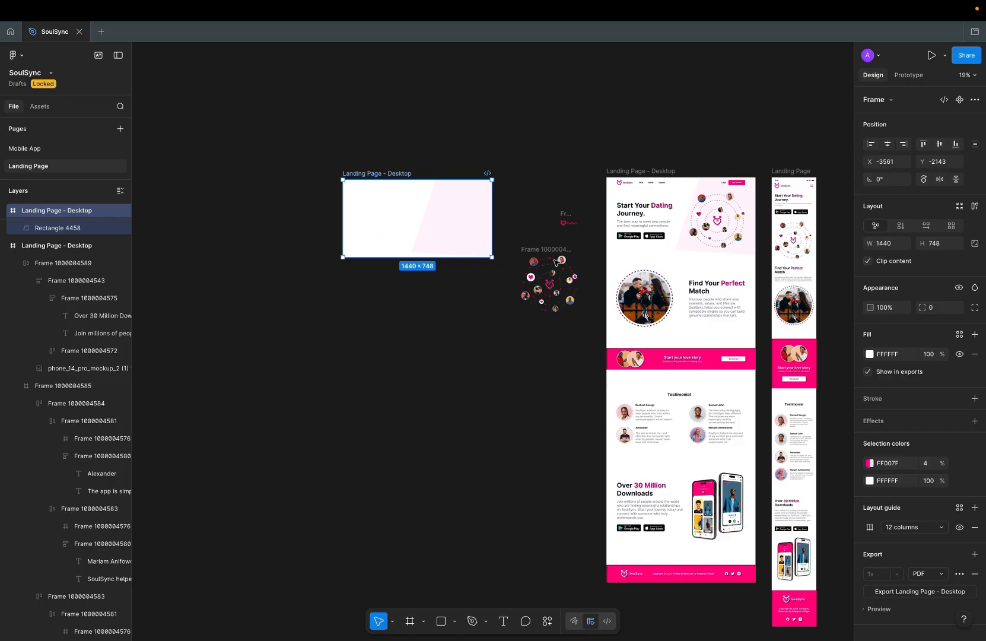
{"action": "scroll", "coordinate": [556, 262], "scroll_direction": "right", "scroll_amount": 2}
{"action": "scroll", "coordinate": [556, 263], "scroll_direction": "down", "scroll_amount": 2}
Step: Copy the app store buttons to the canvas and separate the App Store and Google Play badges
{"action": "left_click", "coordinate": [560, 148], "text": "super"}
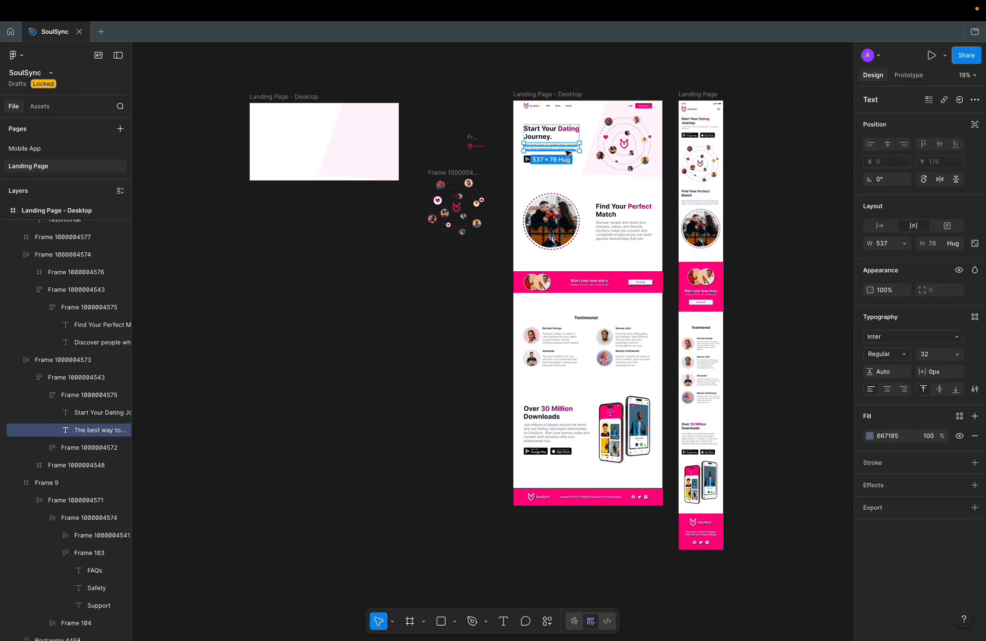
{"action": "left_click", "coordinate": [526, 161]}
{"action": "left_click_drag", "start_coordinate": [524, 163], "coordinate": [342, 286]}
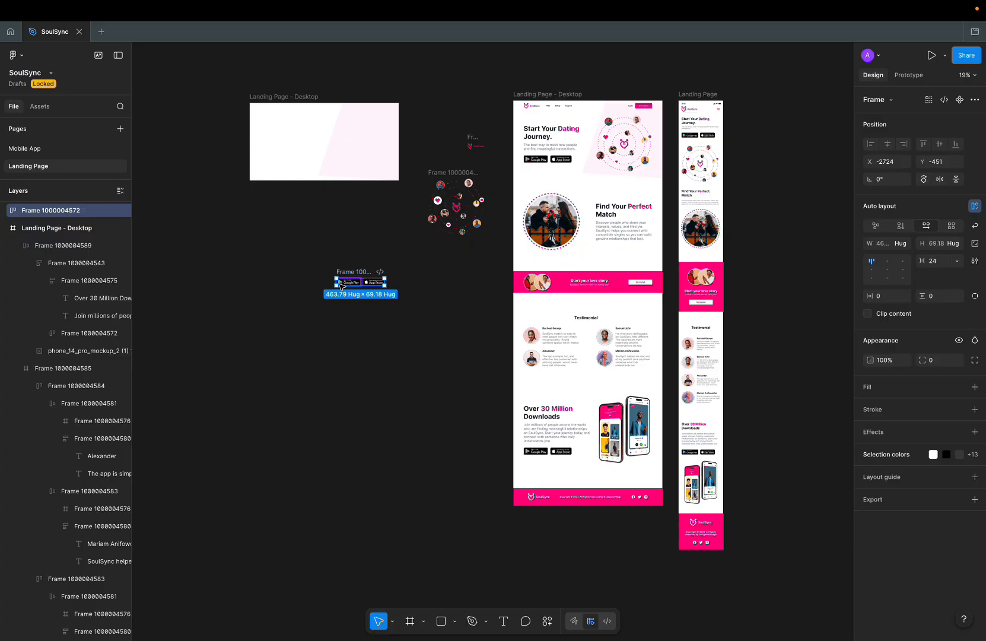
{"action": "scroll", "coordinate": [343, 286], "scroll_direction": "up", "scroll_amount": 5}
{"action": "key", "text": "Return"}
{"action": "left_click", "coordinate": [419, 346]}
{"action": "left_click", "coordinate": [439, 283]}
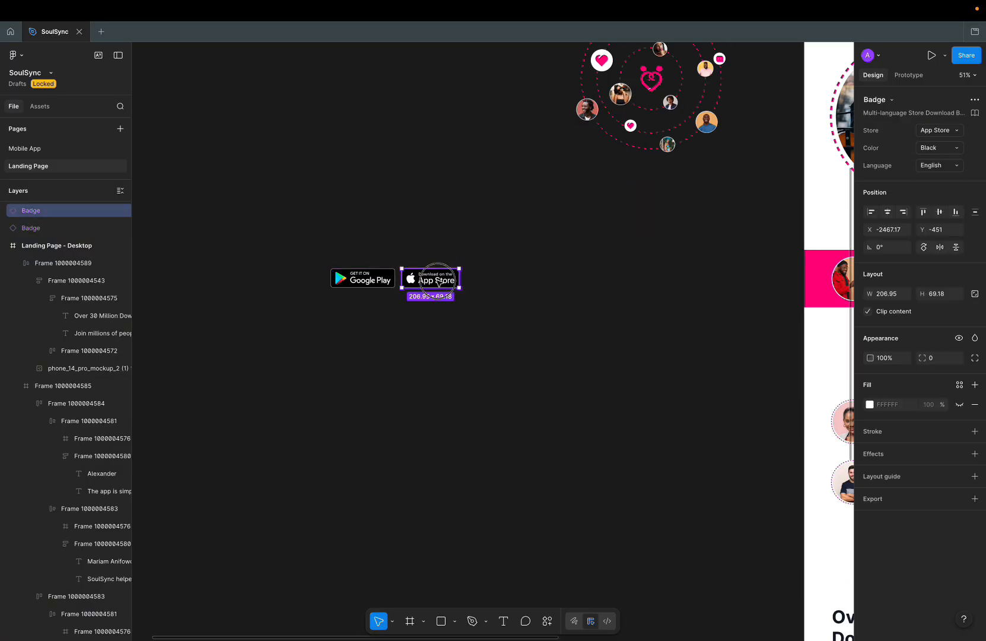
{"action": "left_click_drag", "start_coordinate": [439, 283], "coordinate": [498, 282]}
Step: Place a copy of the circular couple photo on the canvas
{"action": "scroll", "coordinate": [529, 147], "scroll_direction": "down", "scroll_amount": 5}
{"action": "scroll", "coordinate": [529, 148], "scroll_direction": "right", "scroll_amount": 4}
{"action": "scroll", "coordinate": [530, 148], "scroll_direction": "up", "scroll_amount": 1}
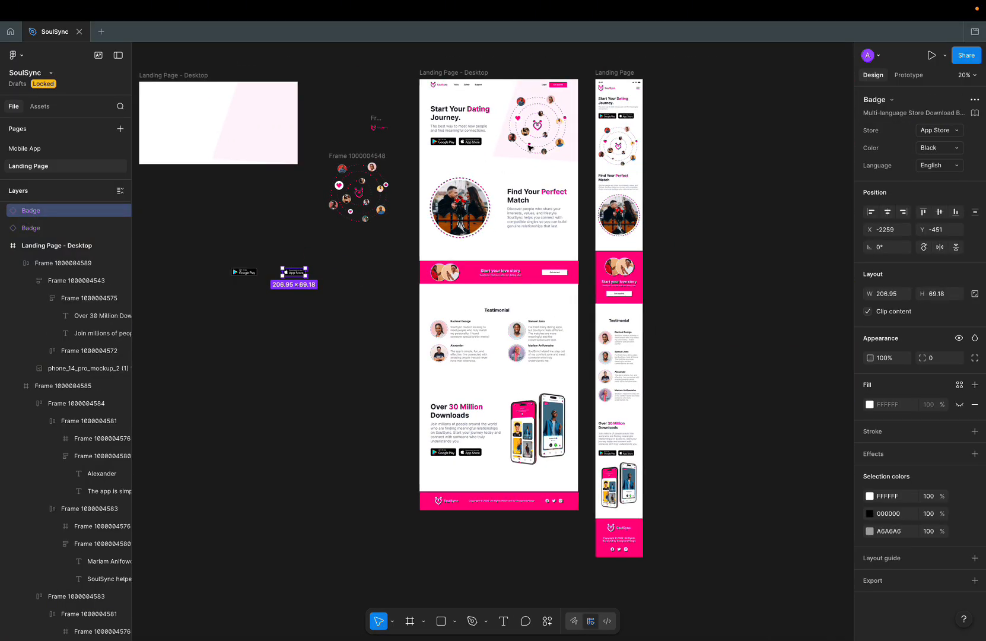
{"action": "scroll", "coordinate": [530, 148], "scroll_direction": "right", "scroll_amount": 2}
{"action": "scroll", "coordinate": [398, 309], "scroll_direction": "up", "scroll_amount": 5}
{"action": "scroll", "coordinate": [401, 311], "scroll_direction": "down", "scroll_amount": 3}
{"action": "scroll", "coordinate": [401, 312], "scroll_direction": "left", "scroll_amount": 3}
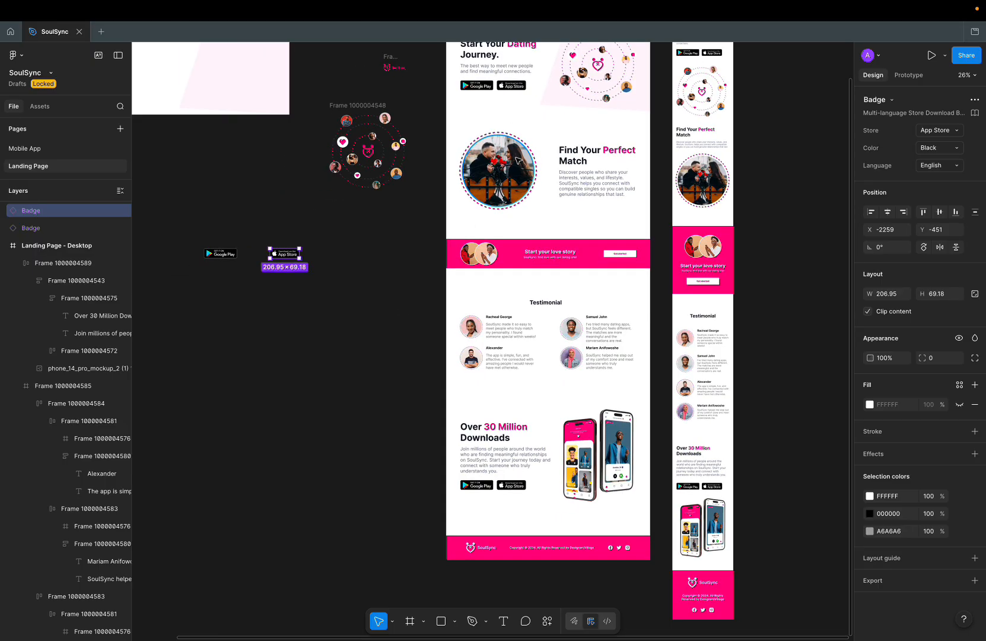
{"action": "left_click", "coordinate": [560, 161], "text": "super"}
{"action": "left_click", "coordinate": [502, 163]}
{"action": "left_click_drag", "start_coordinate": [502, 163], "coordinate": [273, 433]}
Step: Copy the love-story banner's avatar pair and the phone mockup onto the canvas
{"action": "left_click", "coordinate": [550, 257], "text": "super"}
{"action": "left_click", "coordinate": [487, 255]}
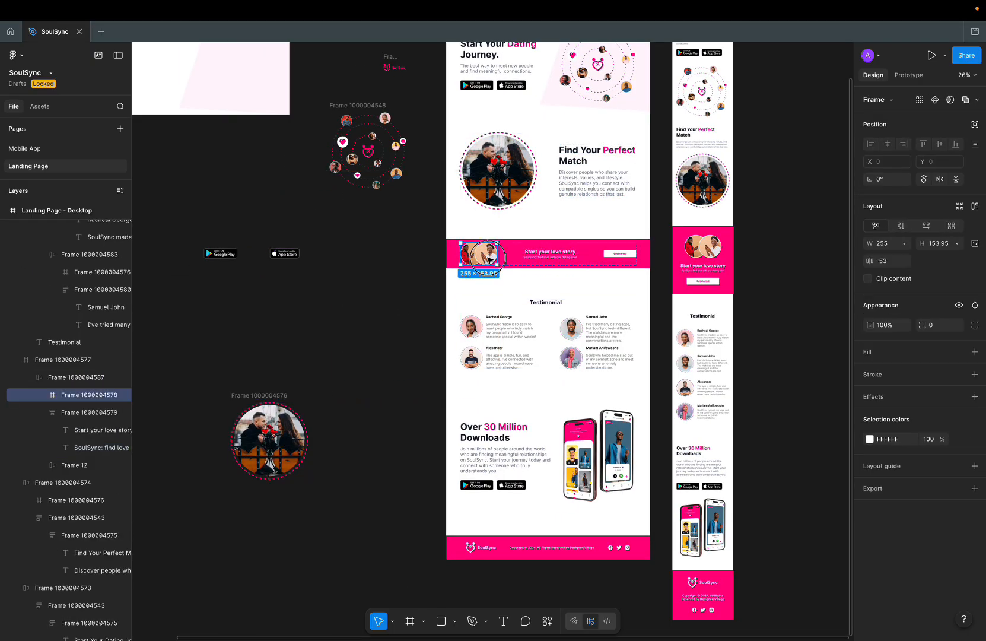
{"action": "left_click_drag", "start_coordinate": [486, 255], "coordinate": [324, 343]}
{"action": "scroll", "coordinate": [341, 346], "scroll_direction": "down", "scroll_amount": 5}
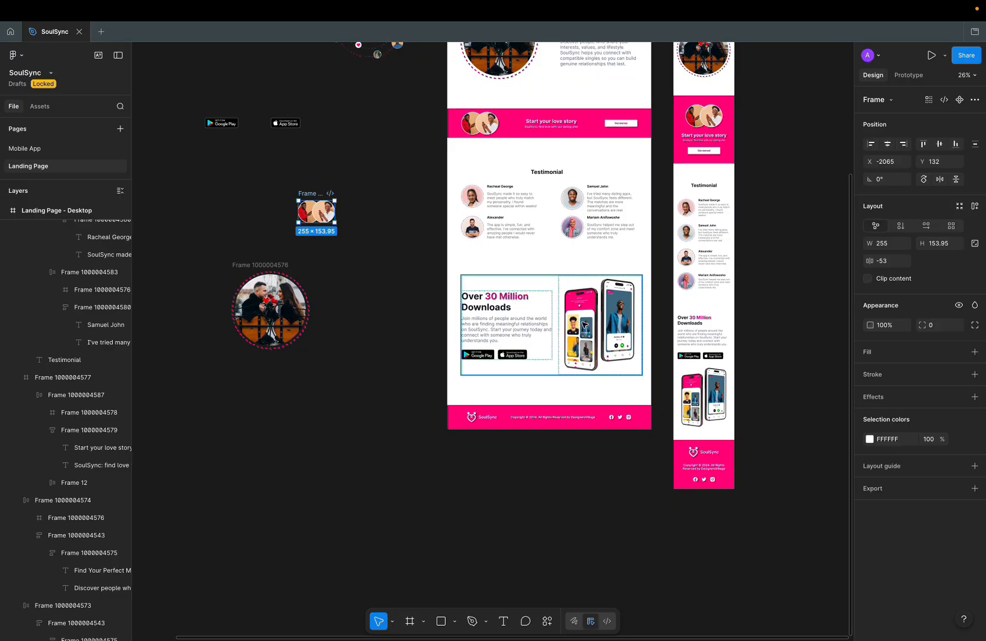
{"action": "left_click", "coordinate": [584, 326], "text": "super"}
{"action": "left_click_drag", "start_coordinate": [584, 325], "coordinate": [260, 514]}
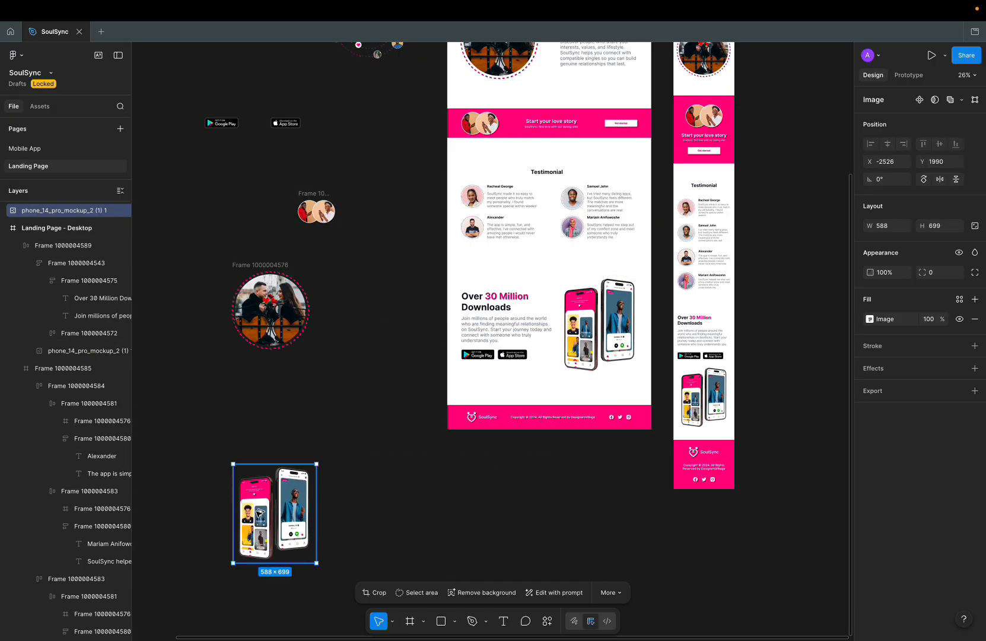
Step: Copy the footer's SoulSync logo onto the canvas
{"action": "left_click", "coordinate": [518, 420]}
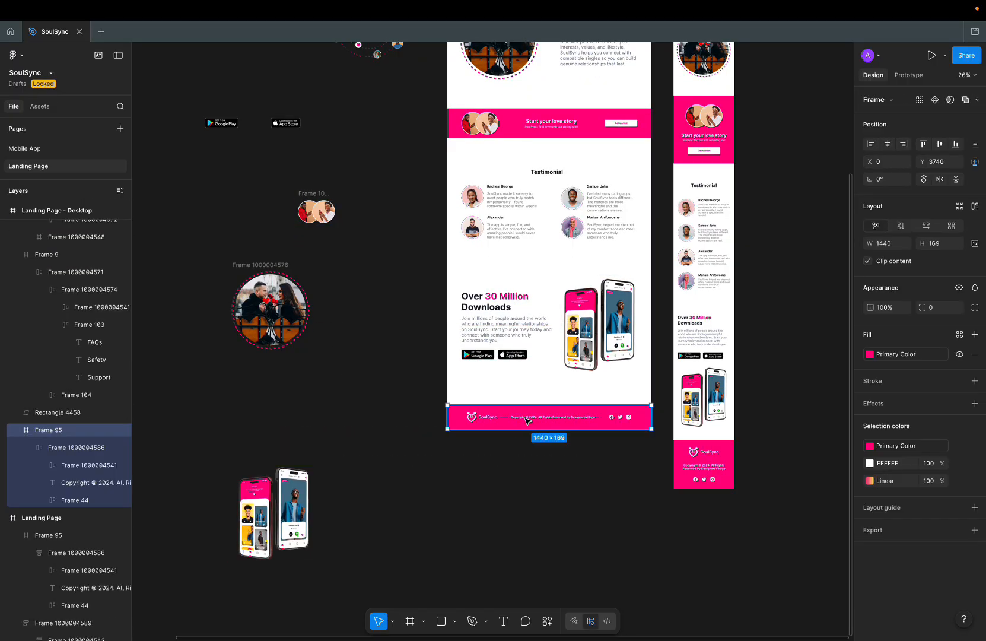
{"action": "double_click", "coordinate": [531, 420]}
{"action": "left_click", "coordinate": [484, 420]}
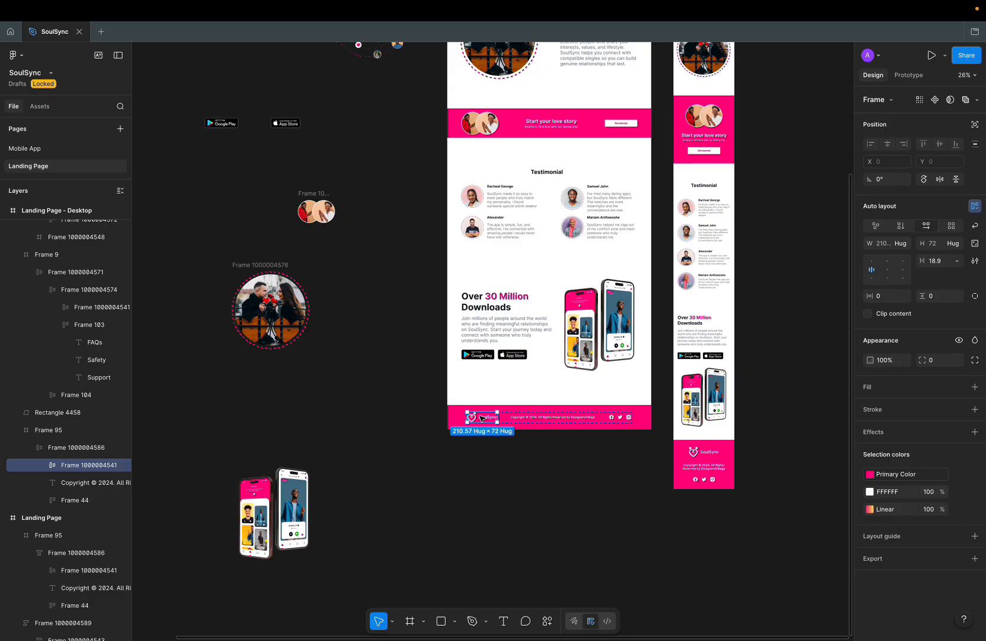
{"action": "left_click_drag", "start_coordinate": [482, 417], "coordinate": [332, 397]}
Step: Copy the footer social icons to the canvas and ungroup them into Facebook, Twitter and Instagram
{"action": "left_click", "coordinate": [616, 419]}
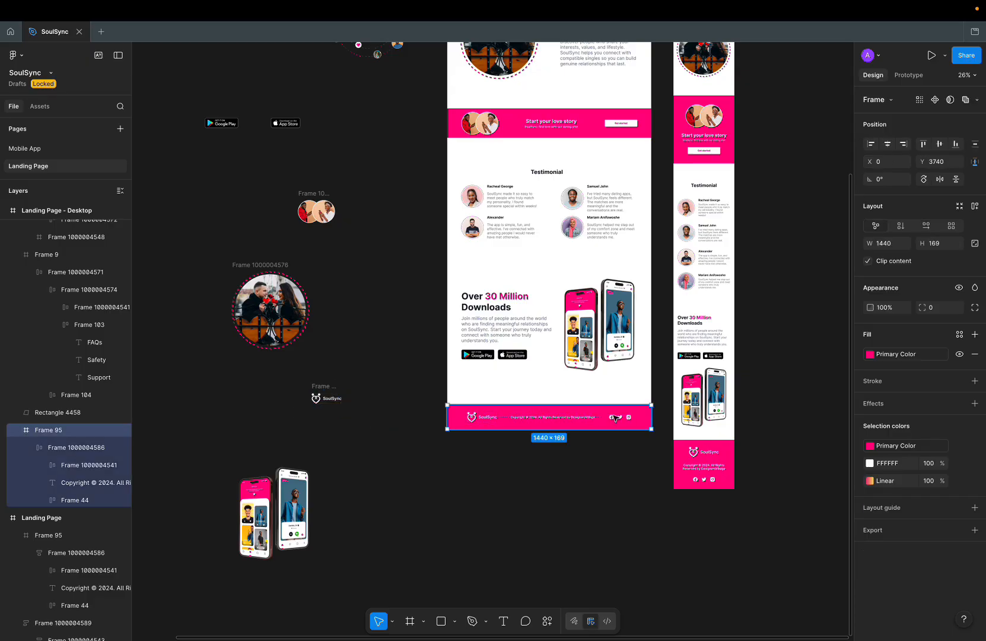
{"action": "left_click", "coordinate": [616, 418]}
{"action": "left_click", "coordinate": [617, 418]}
{"action": "left_click_drag", "start_coordinate": [617, 417], "coordinate": [389, 340]}
{"action": "scroll", "coordinate": [388, 340], "scroll_direction": "up", "scroll_amount": 10}
{"action": "scroll", "coordinate": [403, 343], "scroll_direction": "down", "scroll_amount": 5}
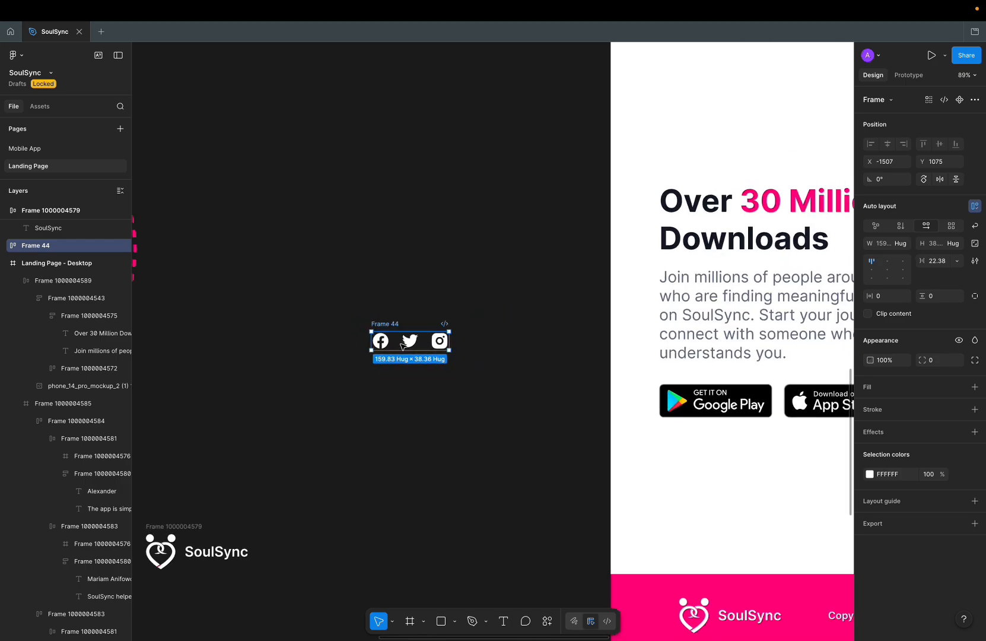
{"action": "key", "text": "ctrl+shift+g"}
{"action": "left_click", "coordinate": [423, 378]}
{"action": "scroll", "coordinate": [423, 378], "scroll_direction": "down", "scroll_amount": 5}
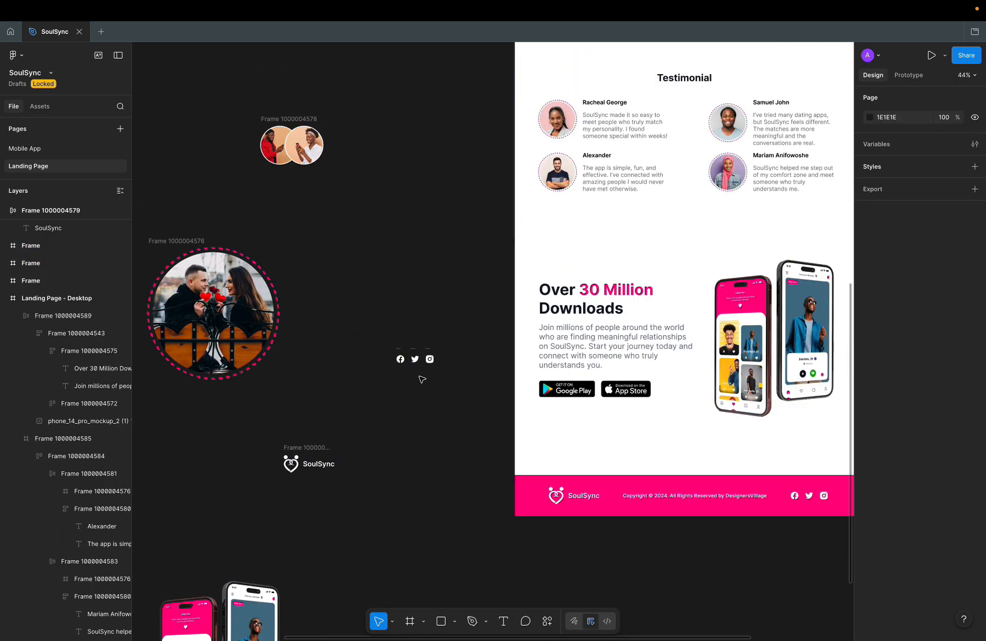
{"action": "scroll", "coordinate": [422, 378], "scroll_direction": "up", "scroll_amount": 10}
{"action": "left_click_drag", "start_coordinate": [256, 220], "coordinate": [622, 385]}
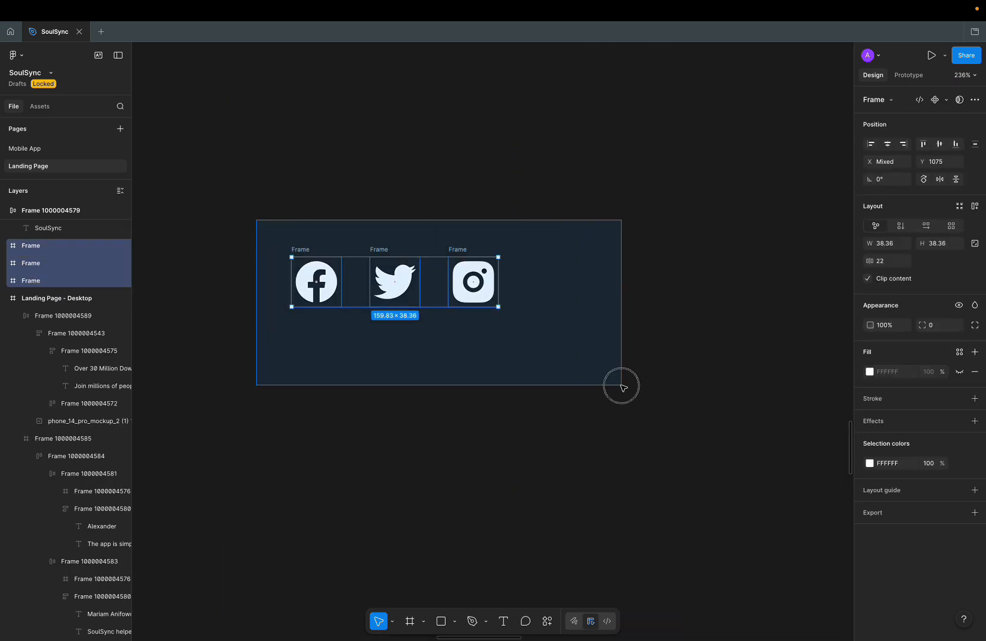
{"action": "scroll", "coordinate": [621, 385], "scroll_direction": "down", "scroll_amount": 12}
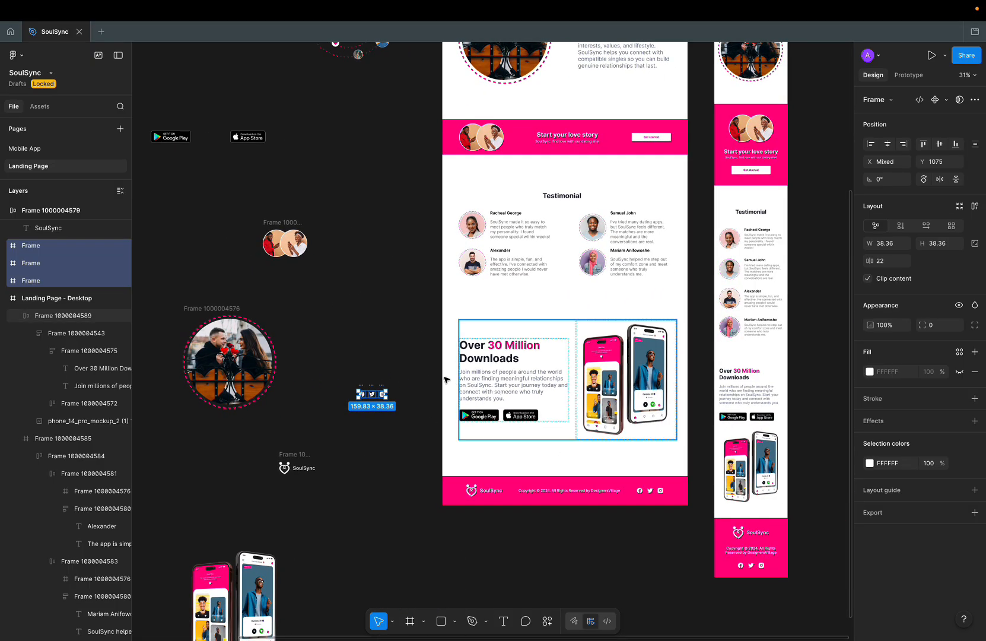
Step: Select all four testimonial avatar frames and drop copies on the empty lower-left canvas
{"action": "left_click", "coordinate": [653, 266], "text": "super"}
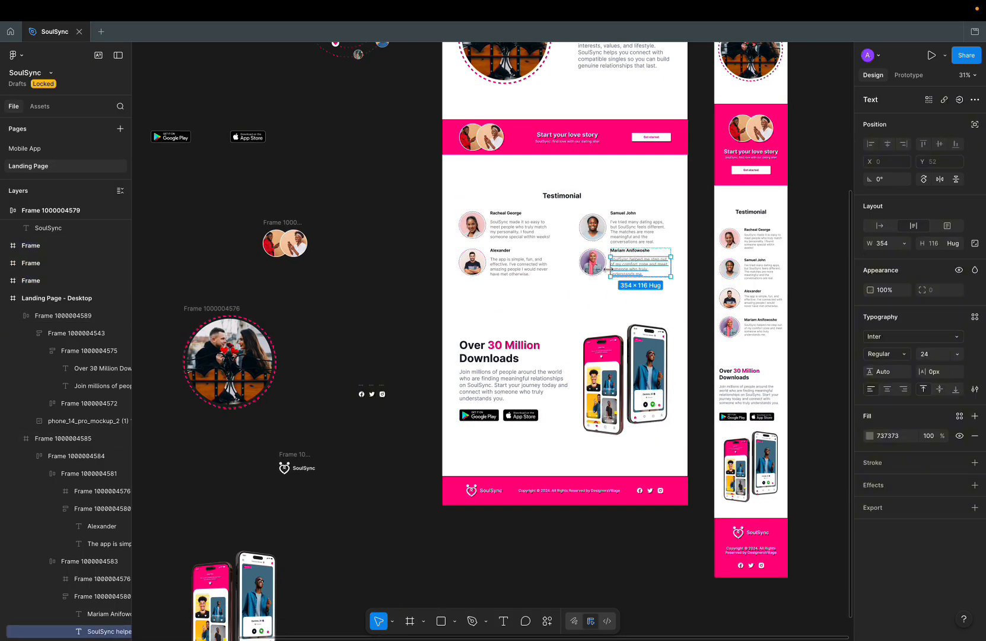
{"action": "left_click", "coordinate": [595, 263], "text": "super"}
{"action": "double_click", "coordinate": [597, 265]}
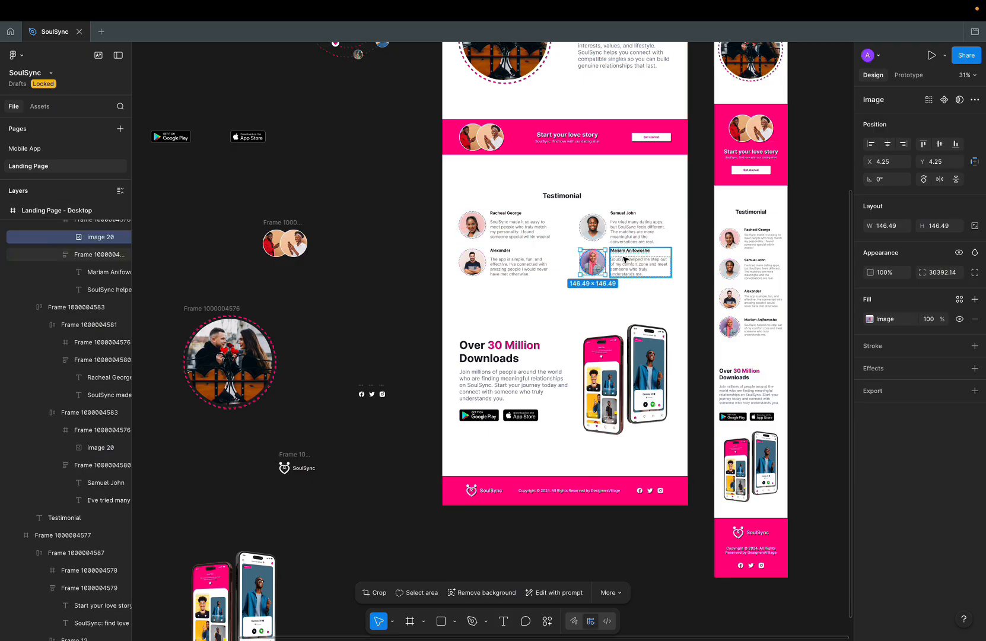
{"action": "key", "text": "Escape"}
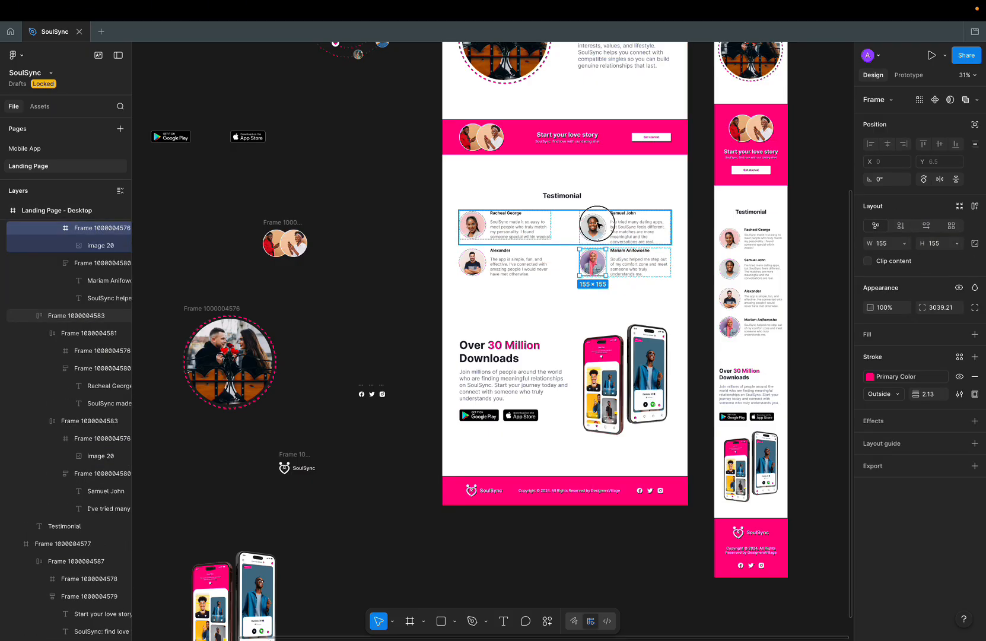
{"action": "left_click", "coordinate": [598, 226], "text": "shift"}
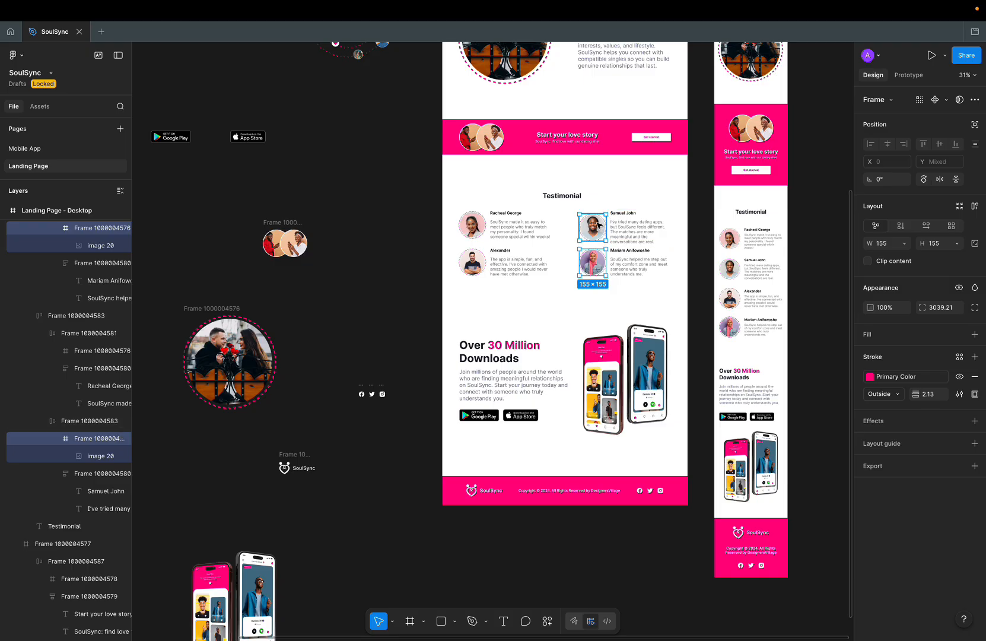
{"action": "left_click", "coordinate": [473, 226], "text": "shift"}
{"action": "left_click", "coordinate": [473, 262], "text": "shift"}
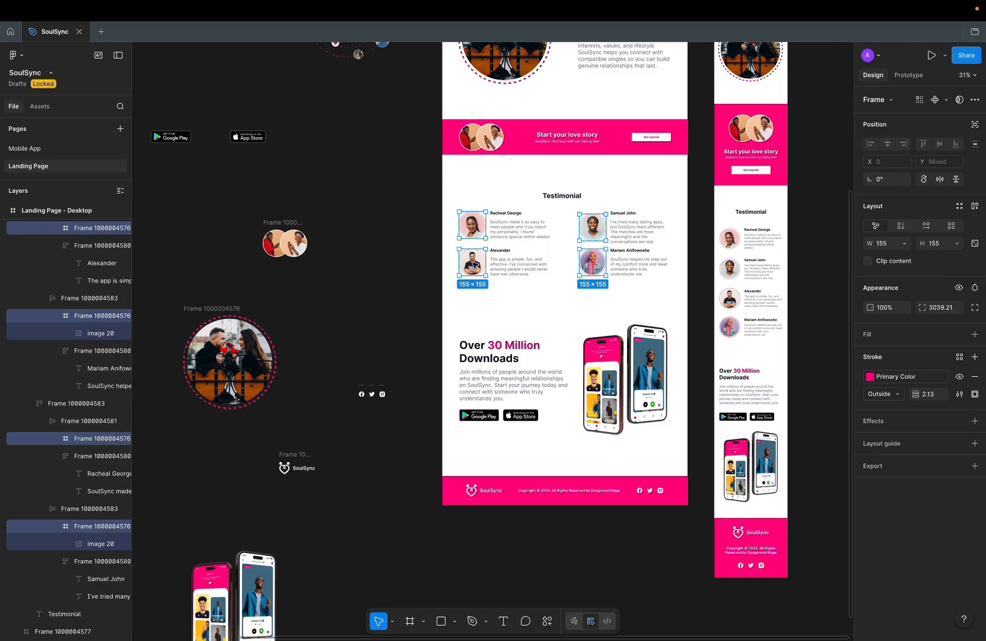
{"action": "scroll", "coordinate": [475, 264], "scroll_direction": "down", "scroll_amount": 4}
{"action": "left_click_drag", "start_coordinate": [474, 265], "coordinate": [288, 402]}
{"action": "left_click", "coordinate": [319, 445]}
{"action": "scroll", "coordinate": [320, 451], "scroll_direction": "down", "scroll_amount": 5}
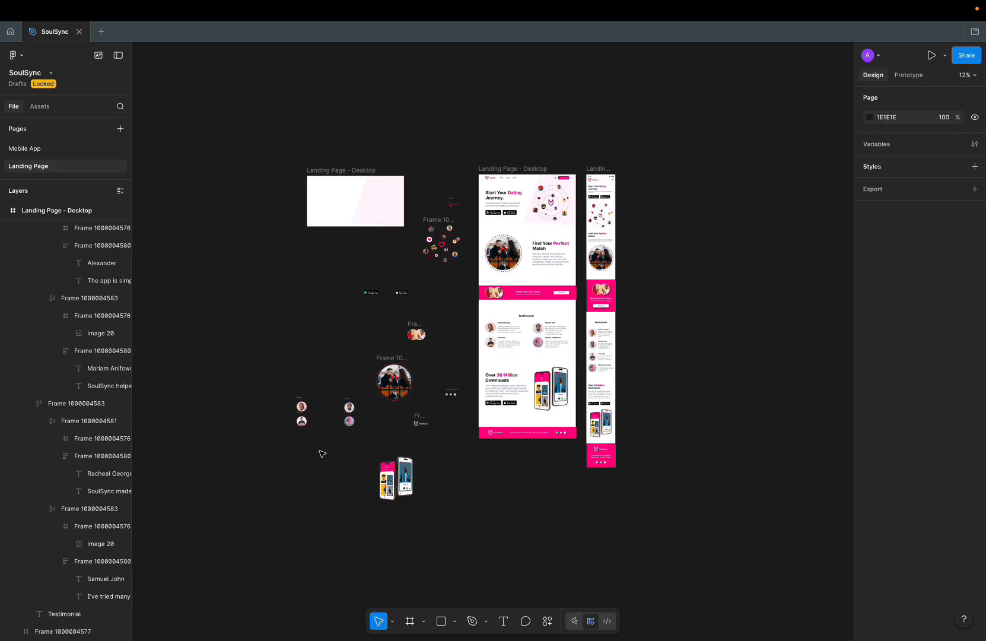
Step: Rename the blank hero frame to 'Hero bg'
{"action": "scroll", "coordinate": [330, 403], "scroll_direction": "up", "scroll_amount": 5}
{"action": "scroll", "coordinate": [330, 404], "scroll_direction": "down", "scroll_amount": 4}
{"action": "scroll", "coordinate": [330, 404], "scroll_direction": "left", "scroll_amount": 1}
{"action": "scroll", "coordinate": [330, 404], "scroll_direction": "up", "scroll_amount": 5}
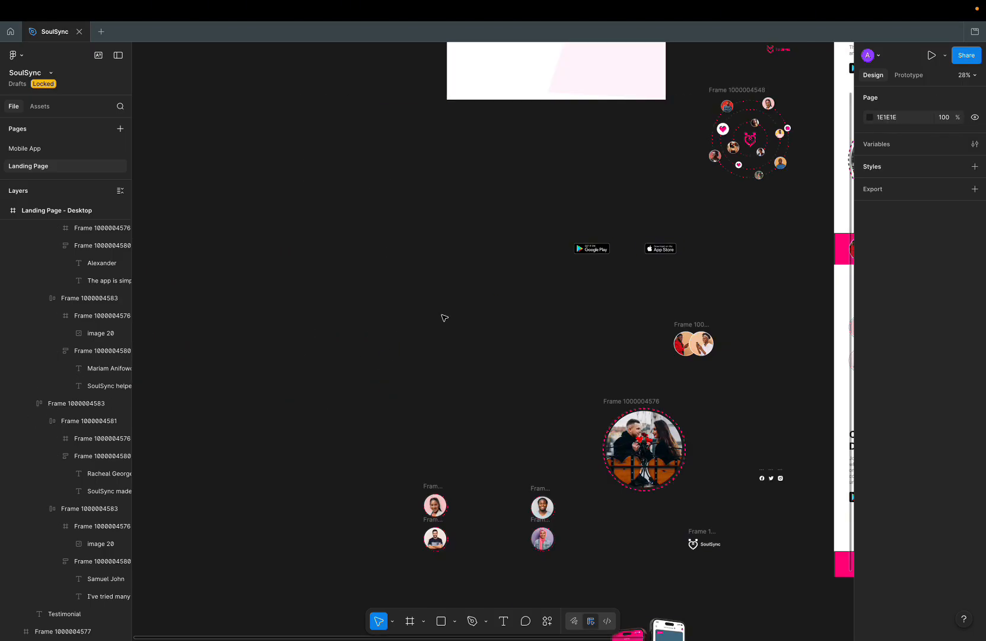
{"action": "scroll", "coordinate": [444, 318], "scroll_direction": "up", "scroll_amount": 3}
{"action": "scroll", "coordinate": [443, 318], "scroll_direction": "right", "scroll_amount": 2}
{"action": "scroll", "coordinate": [445, 317], "scroll_direction": "up", "scroll_amount": 1}
{"action": "double_click", "coordinate": [369, 172]}
{"action": "type", "text": "Hero"}
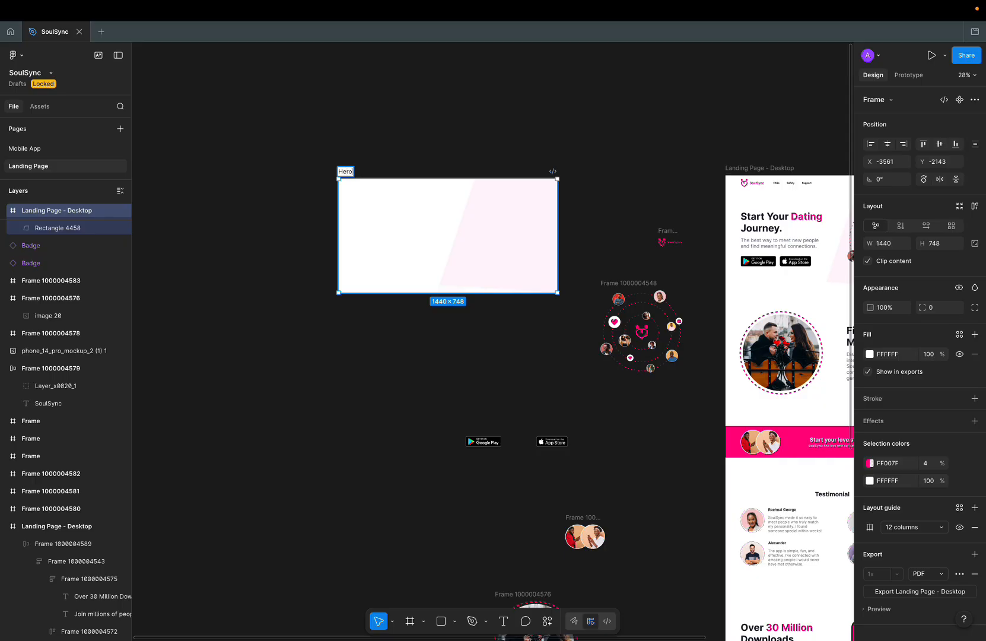
{"action": "type", "text": " bg"}
{"action": "key", "text": "Return"}
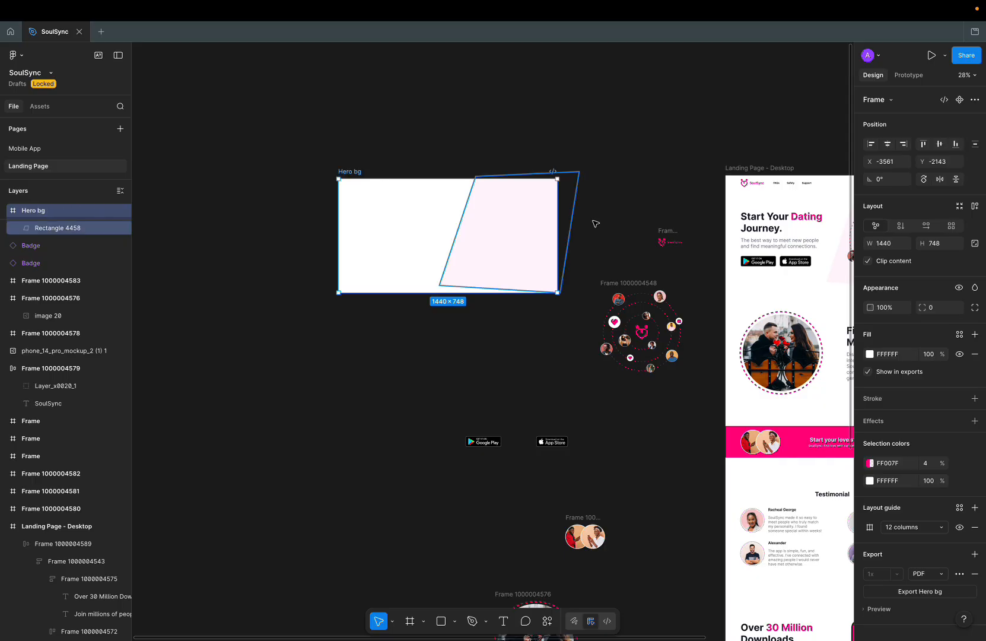
Step: Rename the orbit illustration frame to 'Hero image'
{"action": "scroll", "coordinate": [642, 283], "scroll_direction": "down", "scroll_amount": 1}
{"action": "scroll", "coordinate": [643, 283], "scroll_direction": "right", "scroll_amount": 2}
{"action": "scroll", "coordinate": [643, 284], "scroll_direction": "right", "scroll_amount": 3}
{"action": "scroll", "coordinate": [643, 283], "scroll_direction": "up", "scroll_amount": 1}
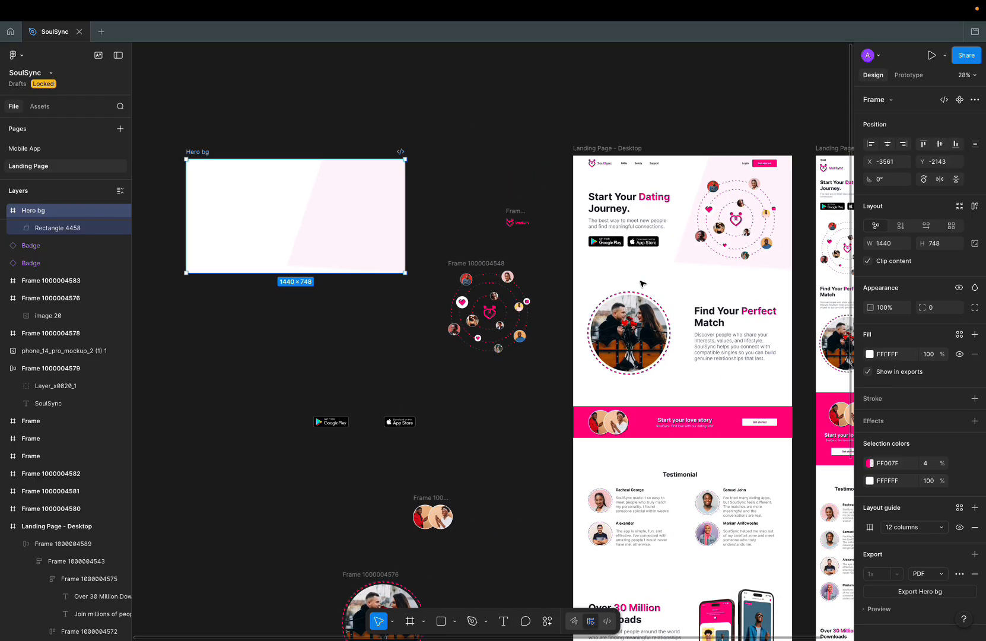
{"action": "double_click", "coordinate": [485, 264]}
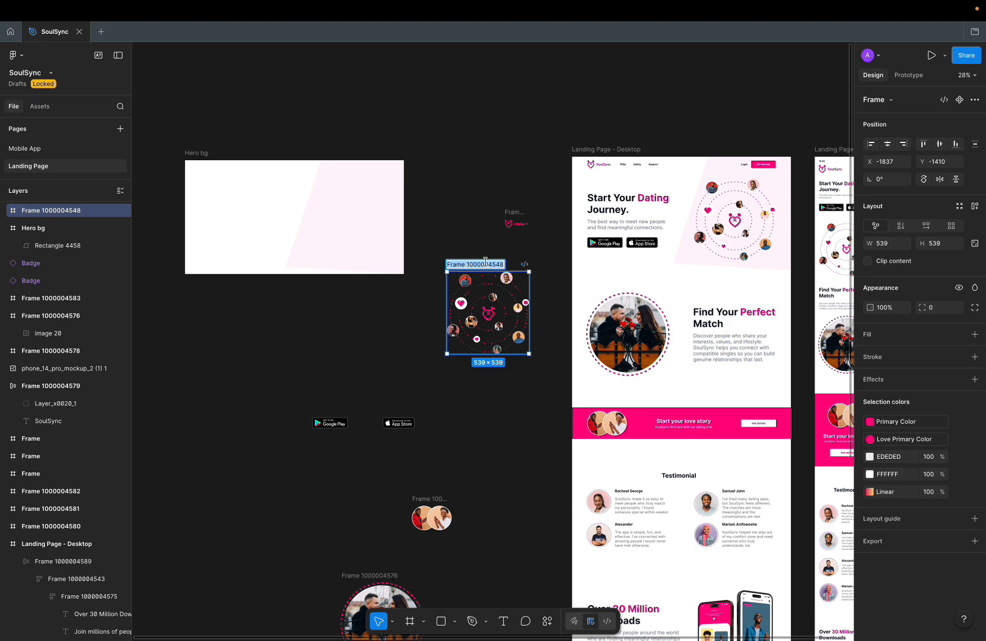
{"action": "type", "text": "Hero image"}
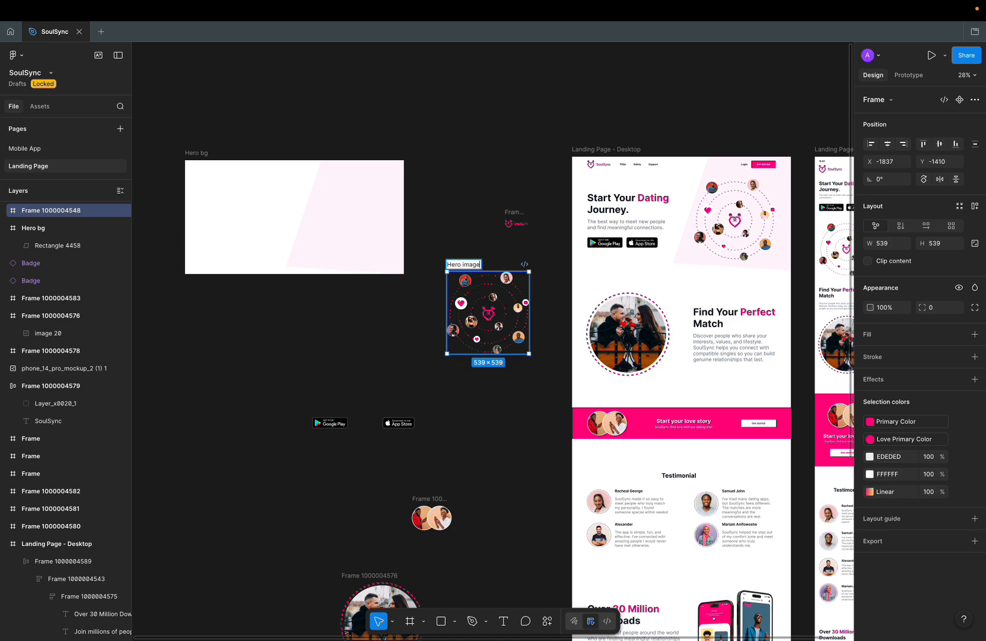
{"action": "key", "text": "Return"}
Step: Name the header logo frame 'pink logo', then start renaming the white logo frame
{"action": "double_click", "coordinate": [514, 212]}
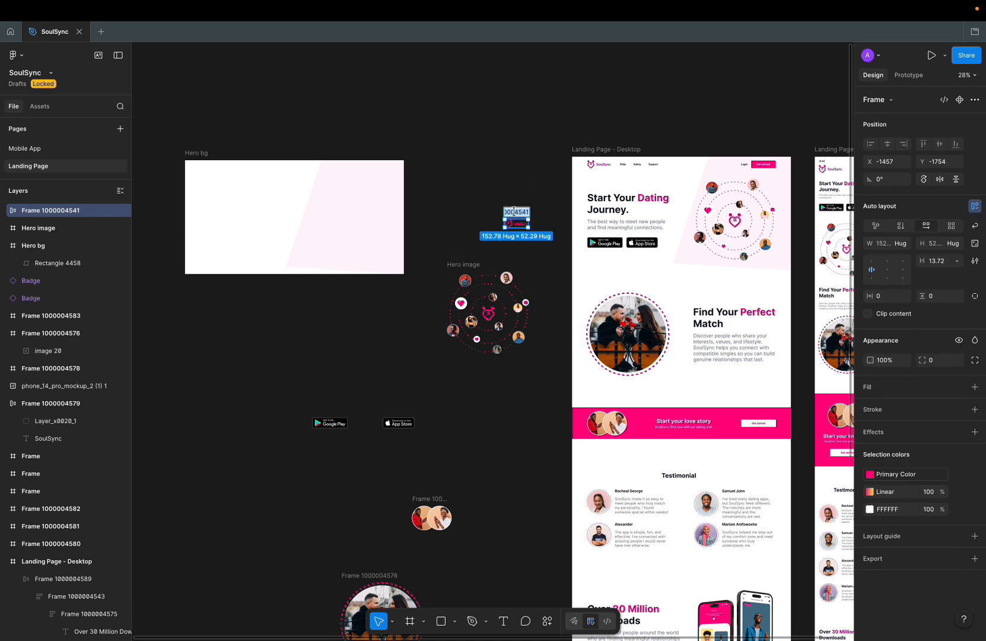
{"action": "type", "text": "pink logo"}
{"action": "scroll", "coordinate": [494, 267], "scroll_direction": "down", "scroll_amount": 5}
{"action": "scroll", "coordinate": [494, 267], "scroll_direction": "down", "scroll_amount": 3}
{"action": "double_click", "coordinate": [485, 385]}
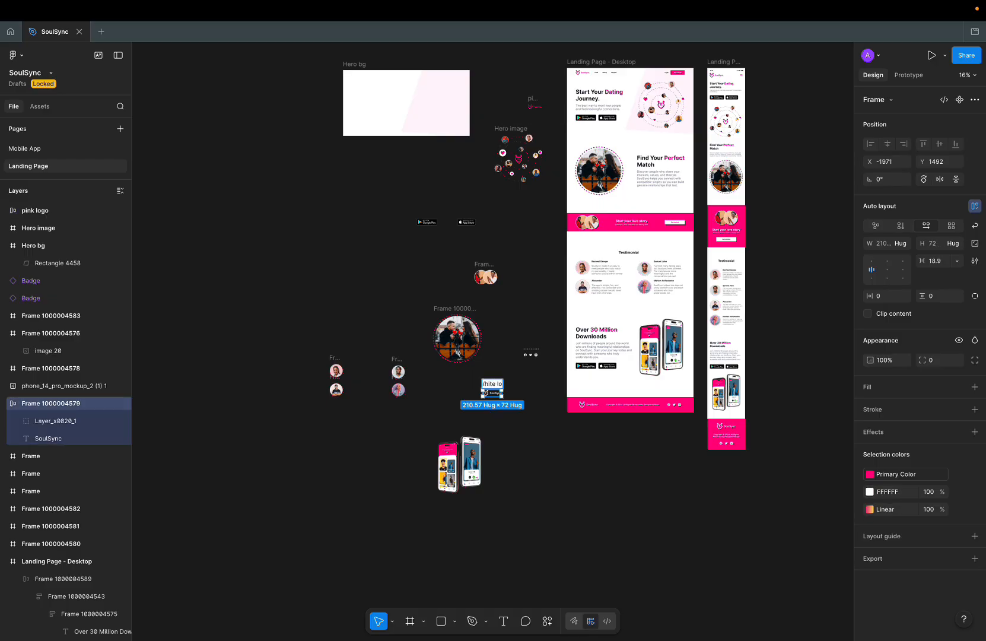
Step: Rename the four testimonial avatar frames after their reviewers and move the second avatar up beside the others
{"action": "scroll", "coordinate": [387, 376], "scroll_direction": "up", "scroll_amount": 4}
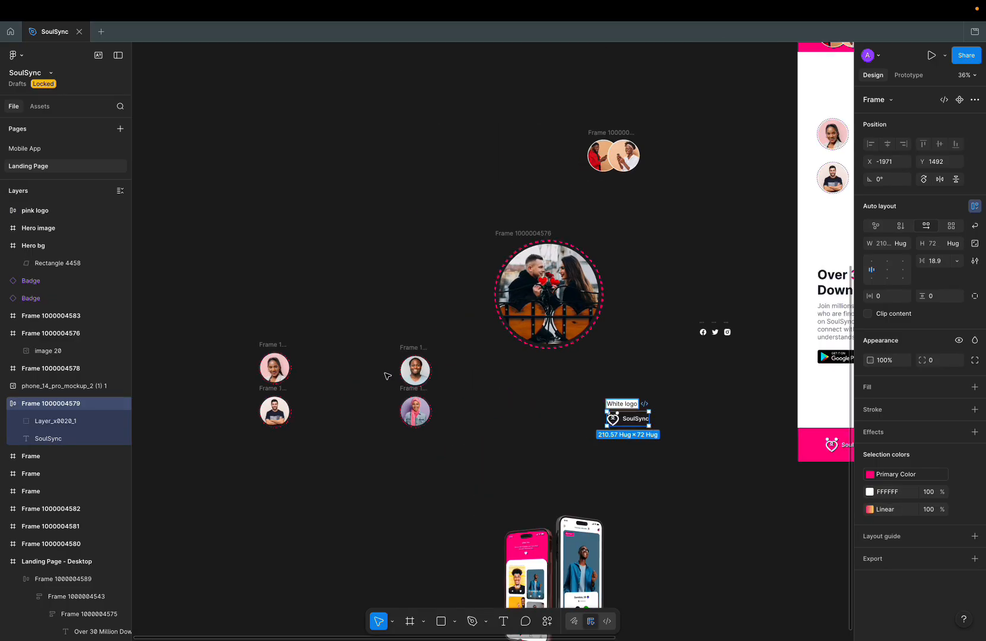
{"action": "double_click", "coordinate": [275, 339]}
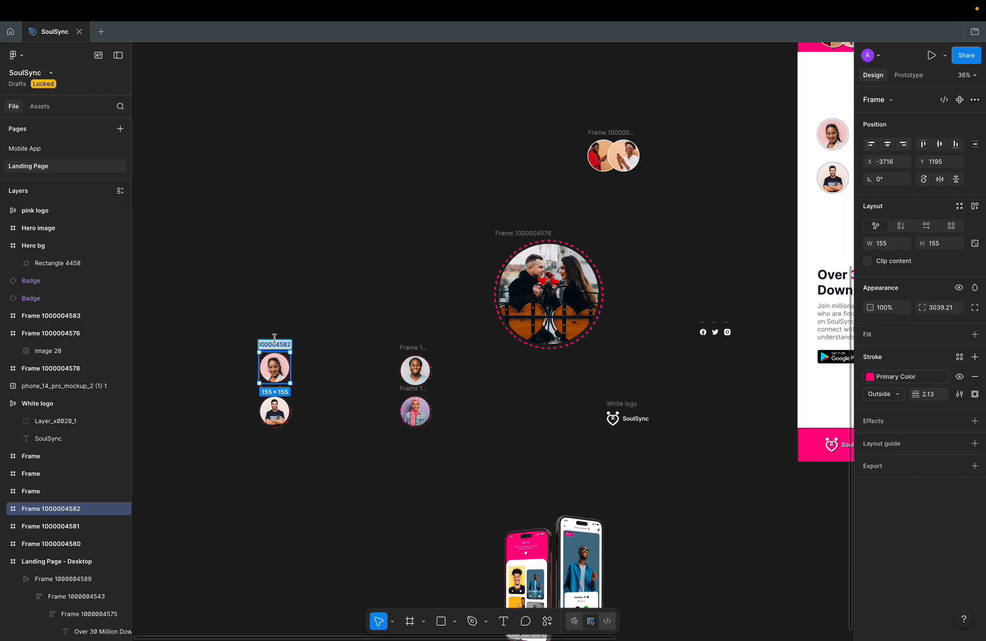
{"action": "scroll", "coordinate": [290, 475], "scroll_direction": "down", "scroll_amount": 2}
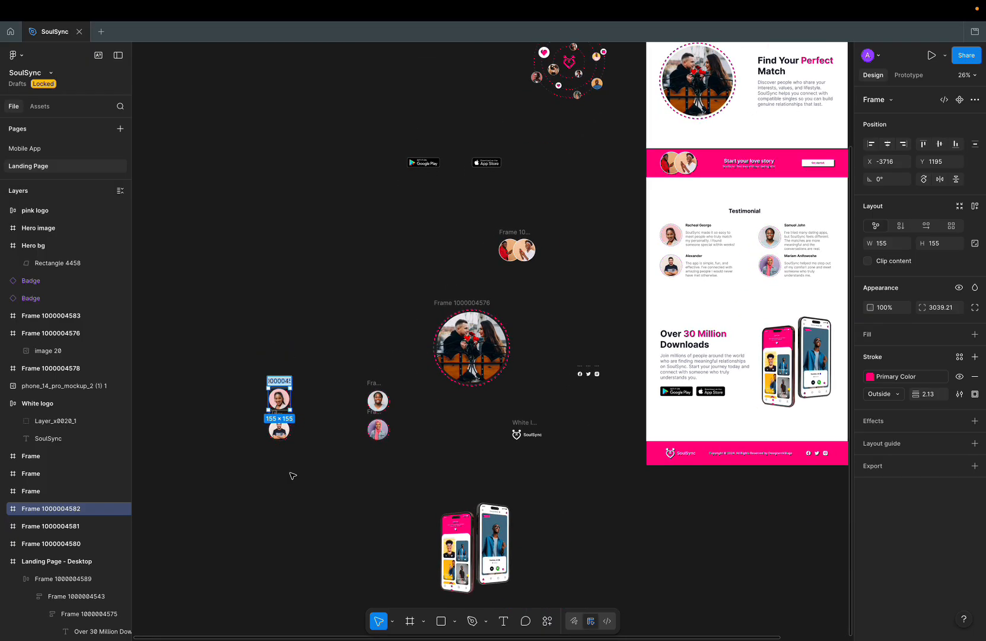
{"action": "type", "text": "RA"}
{"action": "double_click", "coordinate": [374, 383]}
{"action": "type", "text": "Sm"}
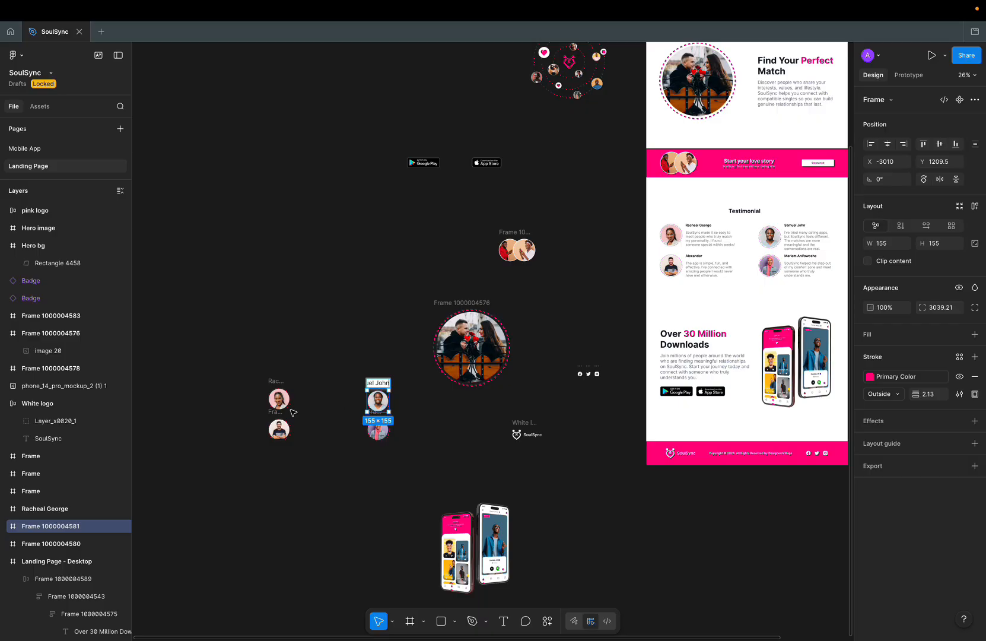
{"action": "double_click", "coordinate": [272, 412]}
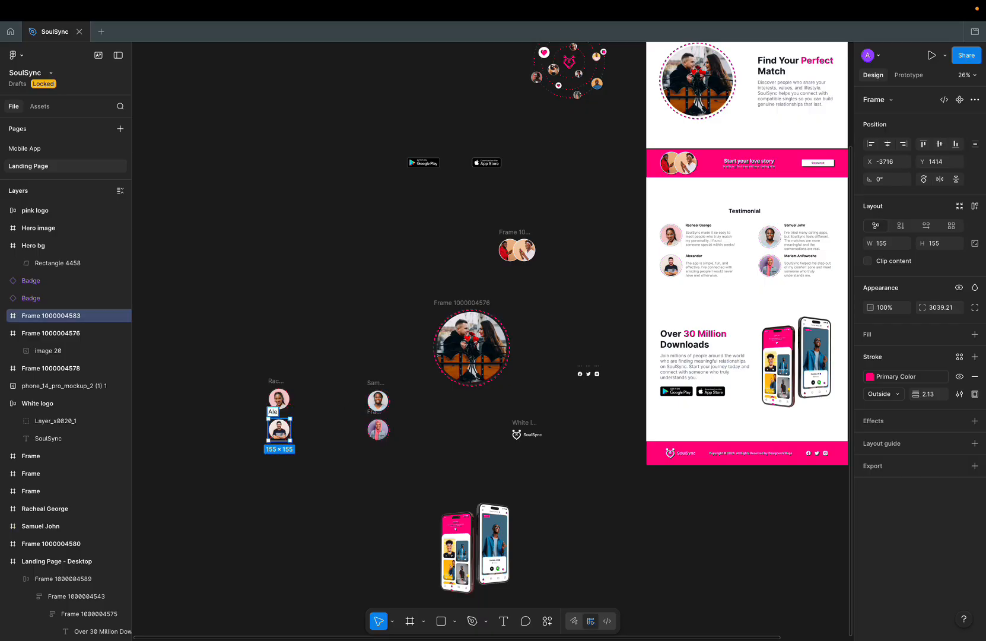
{"action": "left_click", "coordinate": [412, 431]}
{"action": "left_click_drag", "start_coordinate": [378, 381], "coordinate": [367, 346]}
{"action": "double_click", "coordinate": [376, 411]}
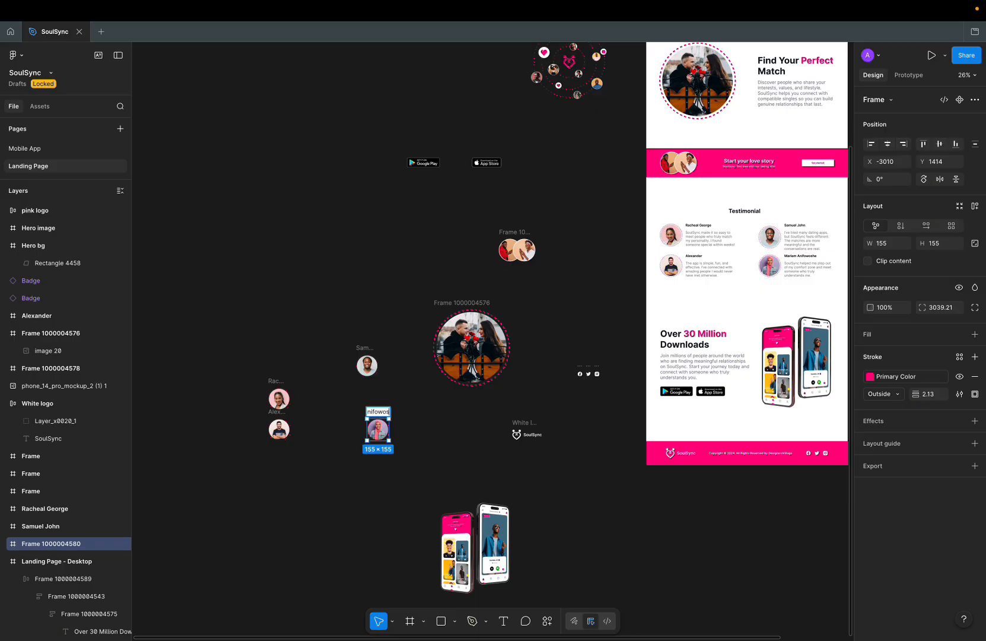
{"action": "key", "text": "Return"}
{"action": "scroll", "coordinate": [445, 473], "scroll_direction": "down", "scroll_amount": 2}
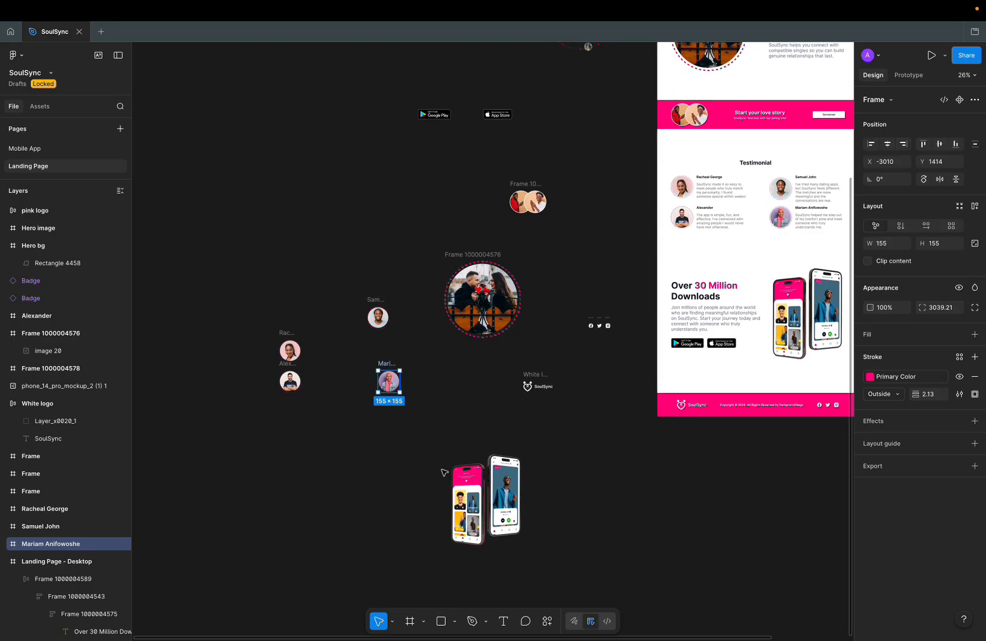
{"action": "scroll", "coordinate": [443, 229], "scroll_direction": "up", "scroll_amount": 4}
Step: Detach the Google Play and App Store badges from their components and rename them, one to 'Apple store button'
{"action": "left_click", "coordinate": [439, 214]}
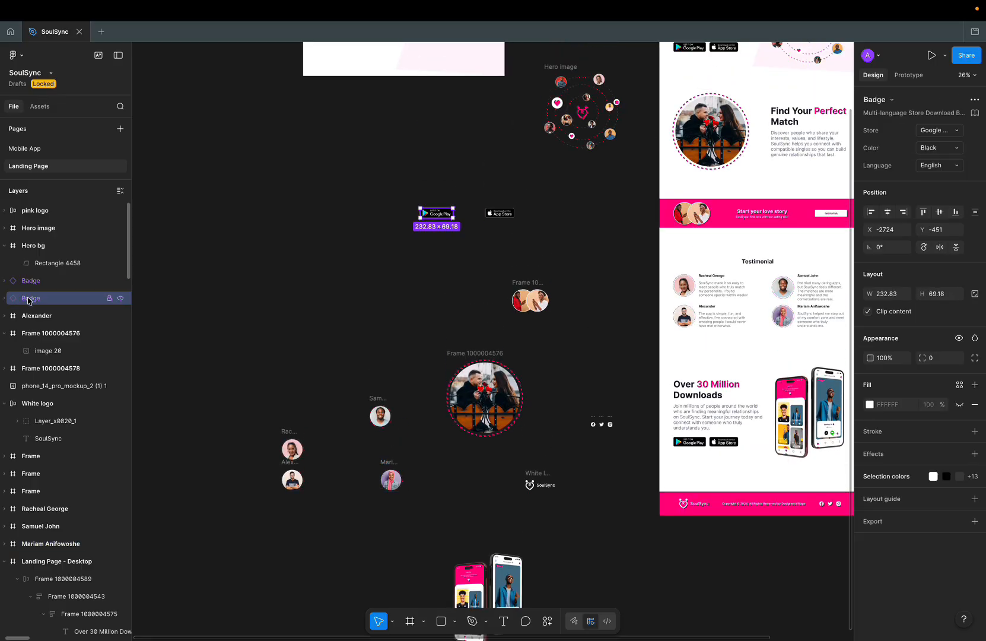
{"action": "key", "text": "super+alt+b"}
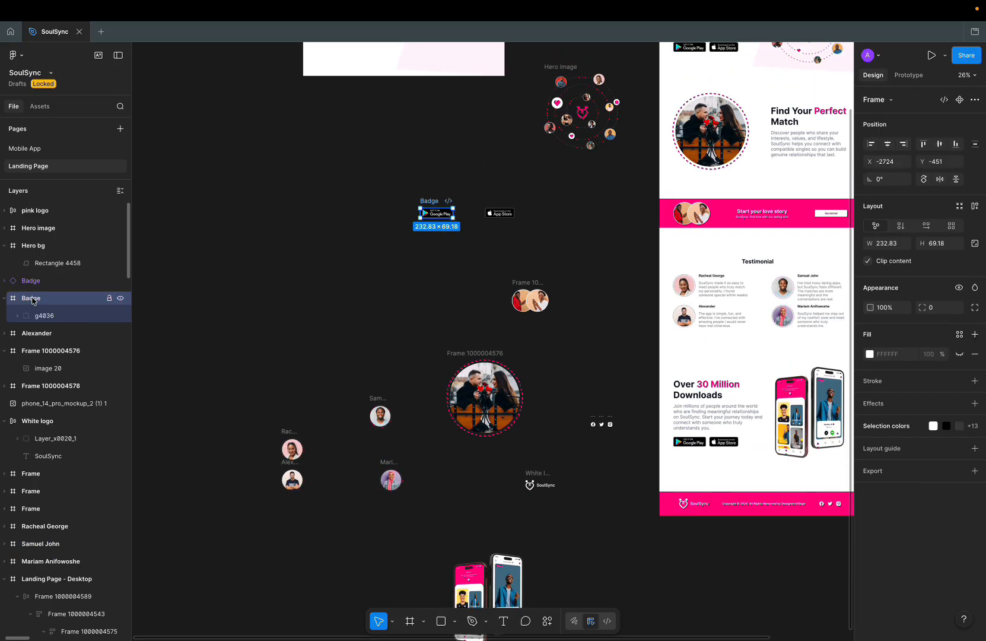
{"action": "double_click", "coordinate": [434, 201]}
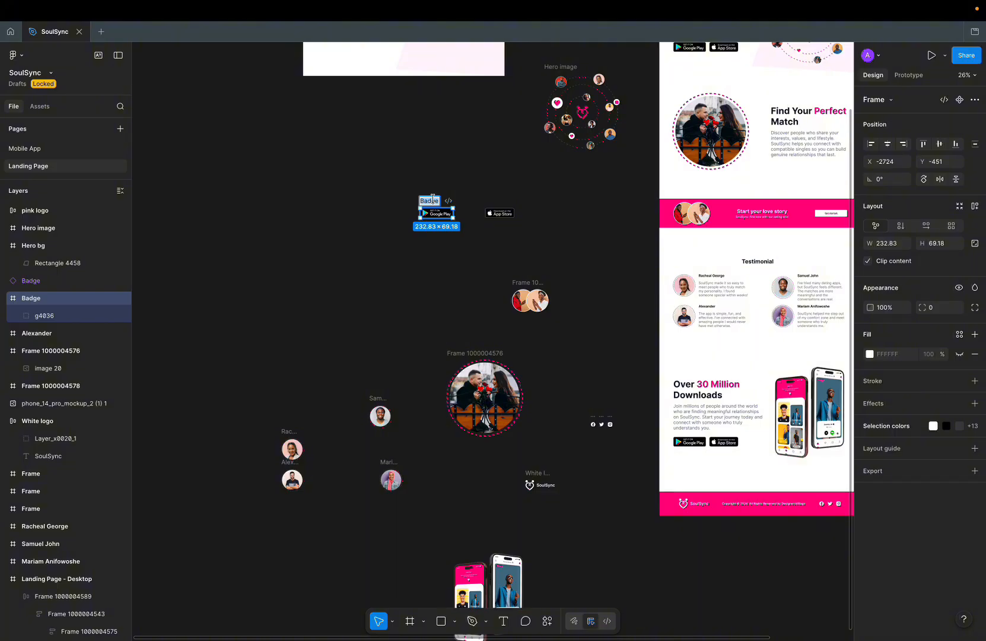
{"action": "type", "text": "Google play s"}
{"action": "type", "text": "tore"}
{"action": "type", "text": " button"}
{"action": "left_click", "coordinate": [501, 212]}
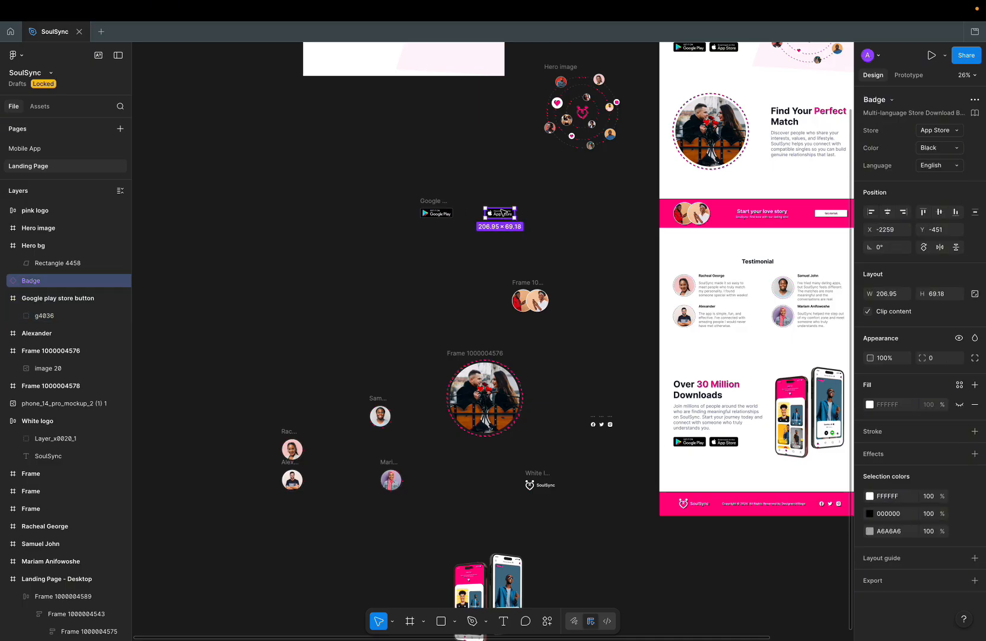
{"action": "key", "text": "ctrl+alt+b"}
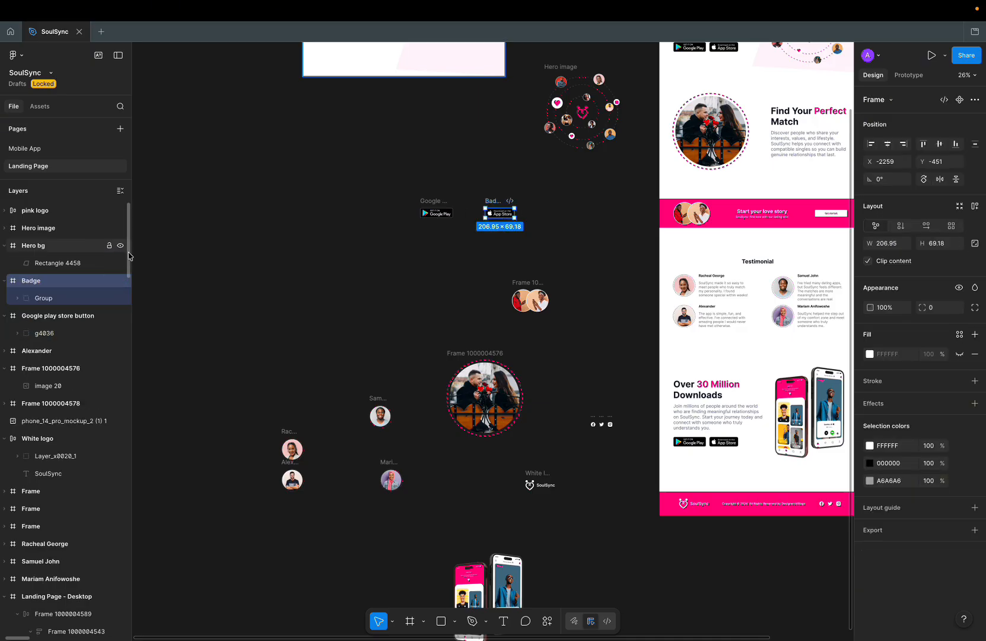
{"action": "double_click", "coordinate": [490, 201]}
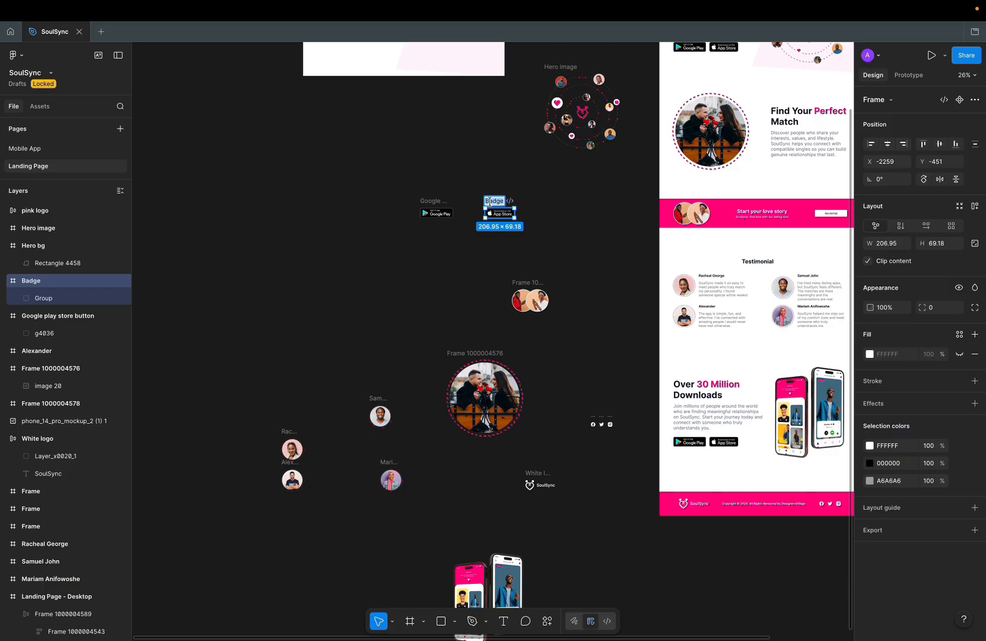
{"action": "type", "text": "App"}
{"action": "type", "text": "le store"}
{"action": "type", "text": " button"}
{"action": "key", "text": "Return"}
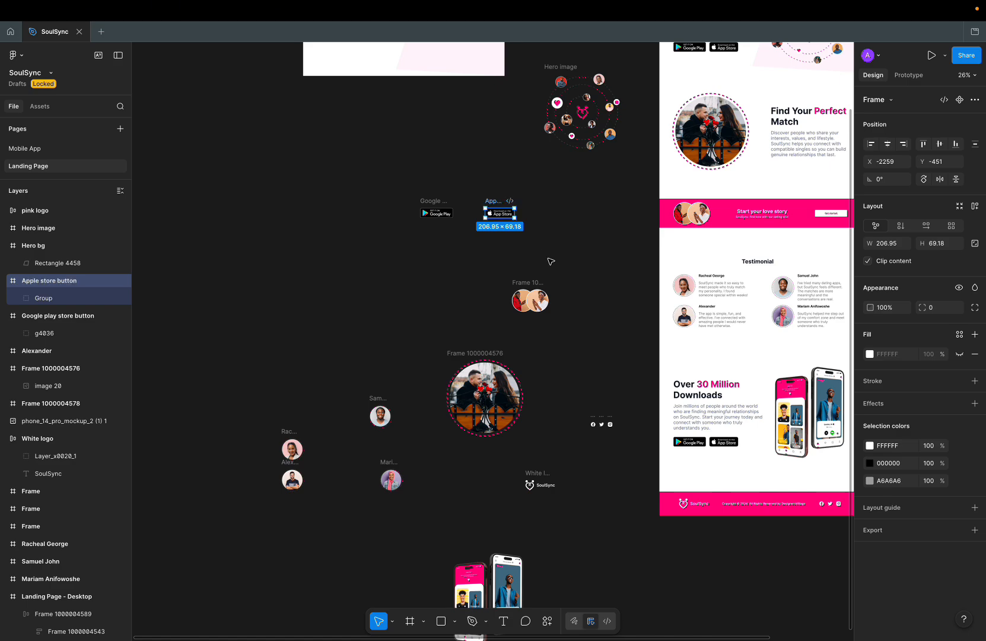
Step: Rename the call-to-action image, couple photo and phone mockup layers to 'CTA Image', 'Couple' and 'Mobile app'
{"action": "double_click", "coordinate": [524, 281]}
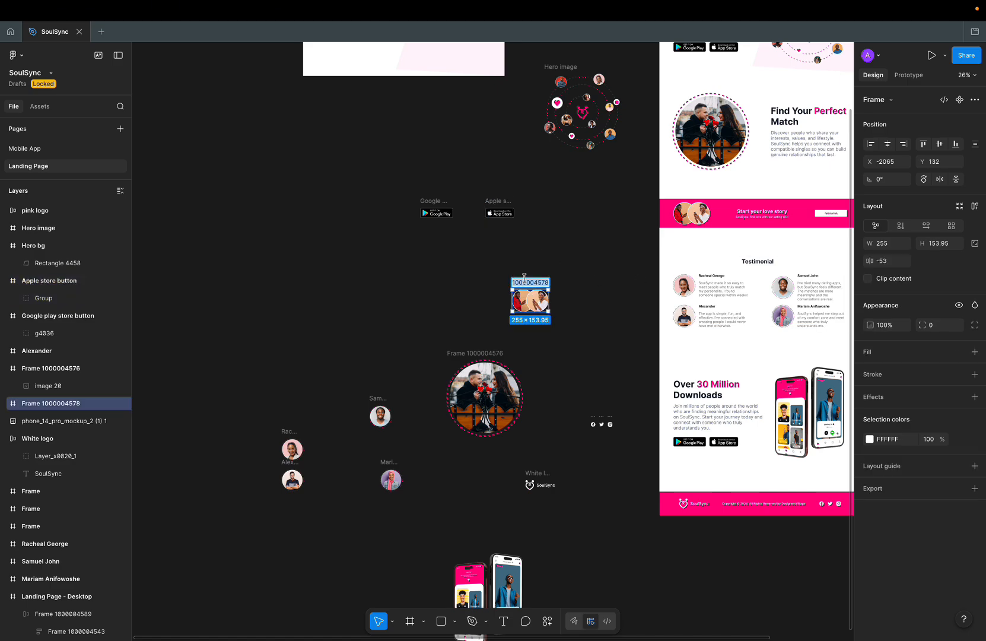
{"action": "type", "text": "CTA Image"}
{"action": "left_click", "coordinate": [584, 341]}
{"action": "scroll", "coordinate": [583, 341], "scroll_direction": "down", "scroll_amount": 2}
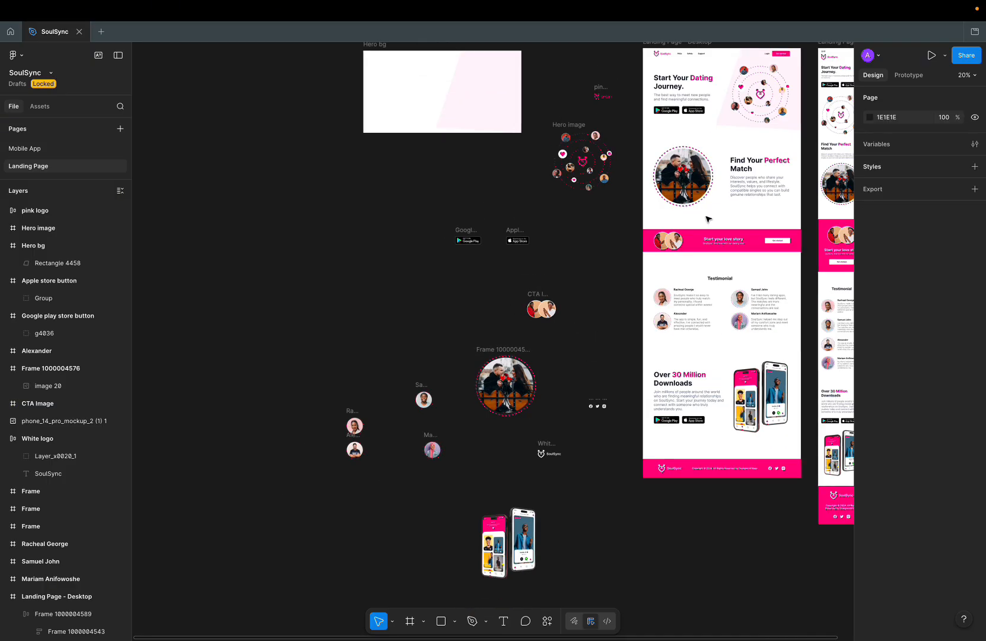
{"action": "double_click", "coordinate": [697, 171]}
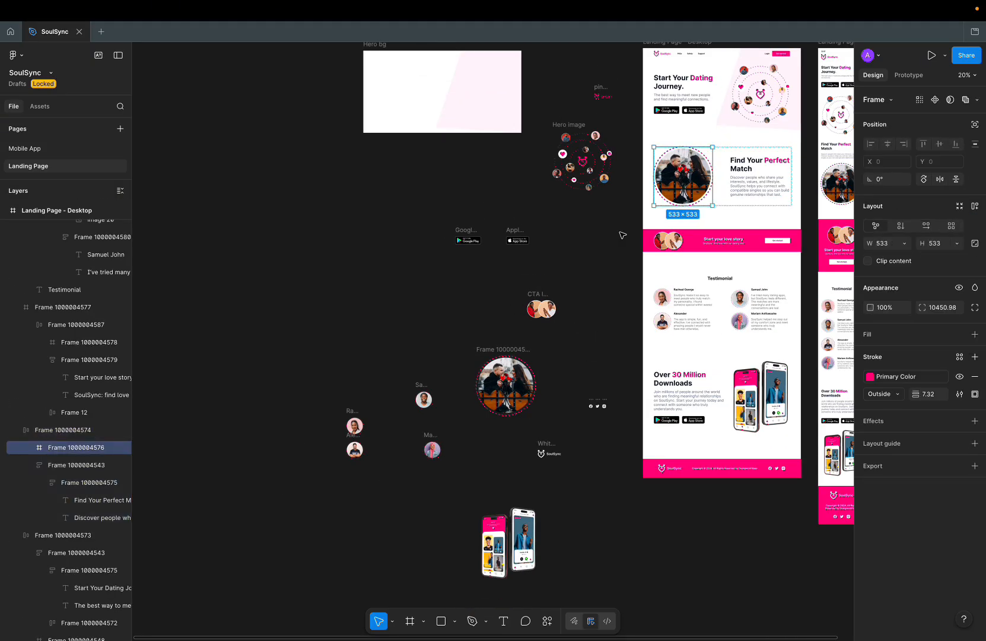
{"action": "double_click", "coordinate": [496, 348]}
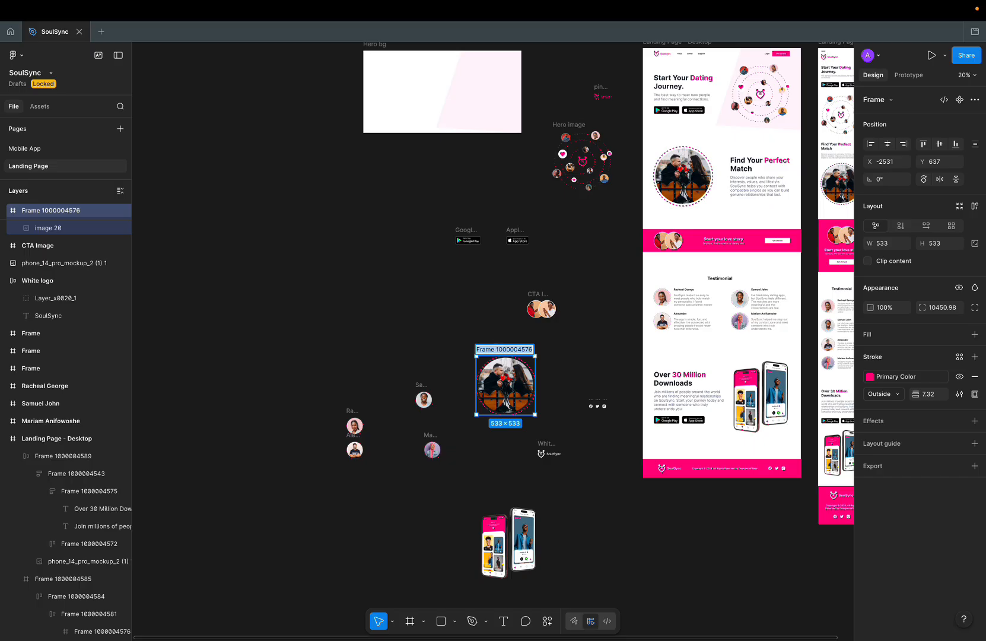
{"action": "type", "text": "Couple"}
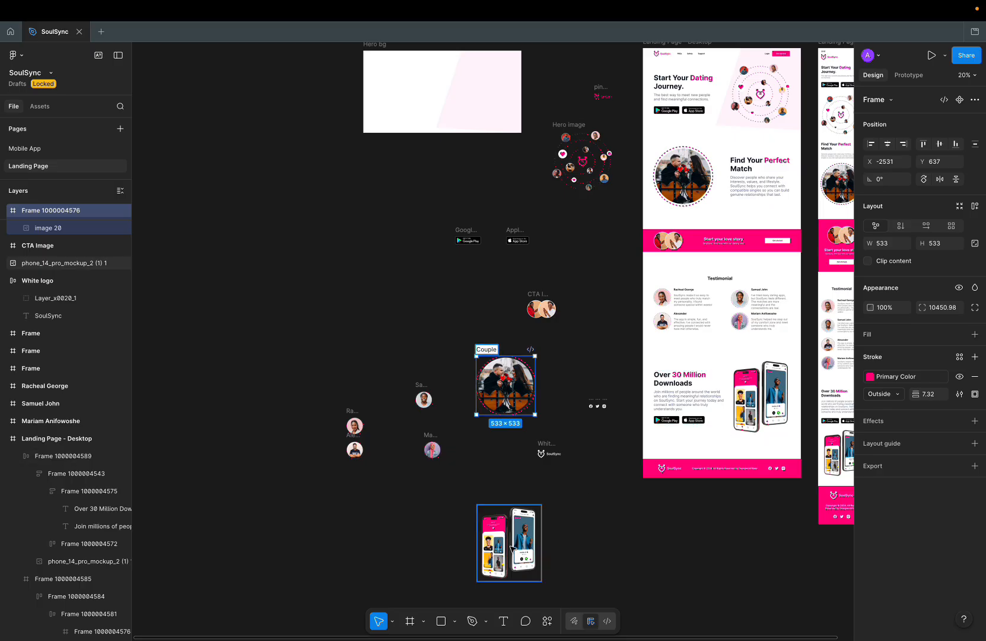
{"action": "left_click", "coordinate": [511, 547]}
{"action": "double_click", "coordinate": [86, 263]}
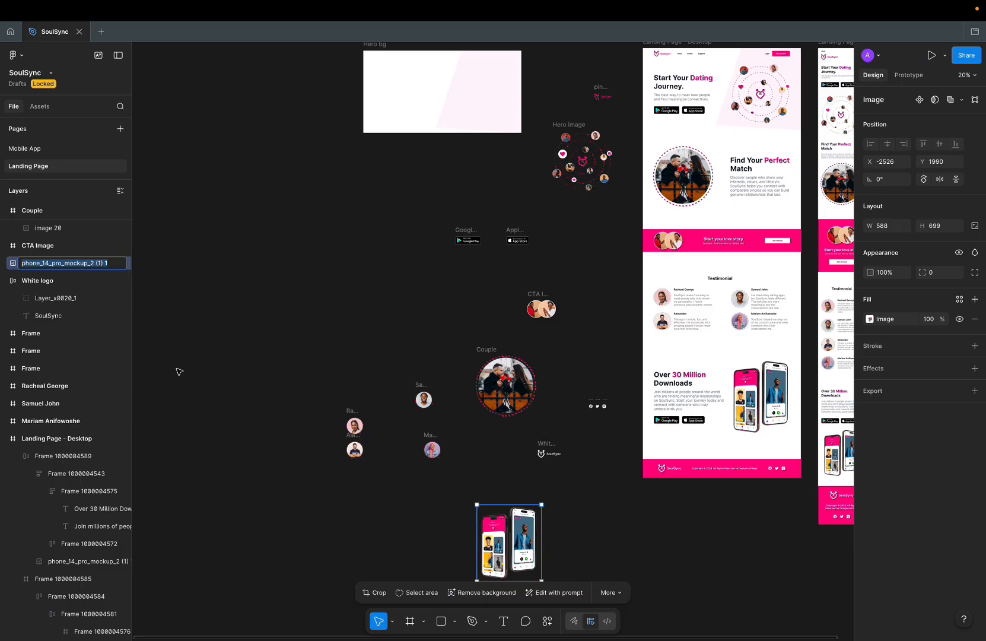
{"action": "type", "text": "Mo"}
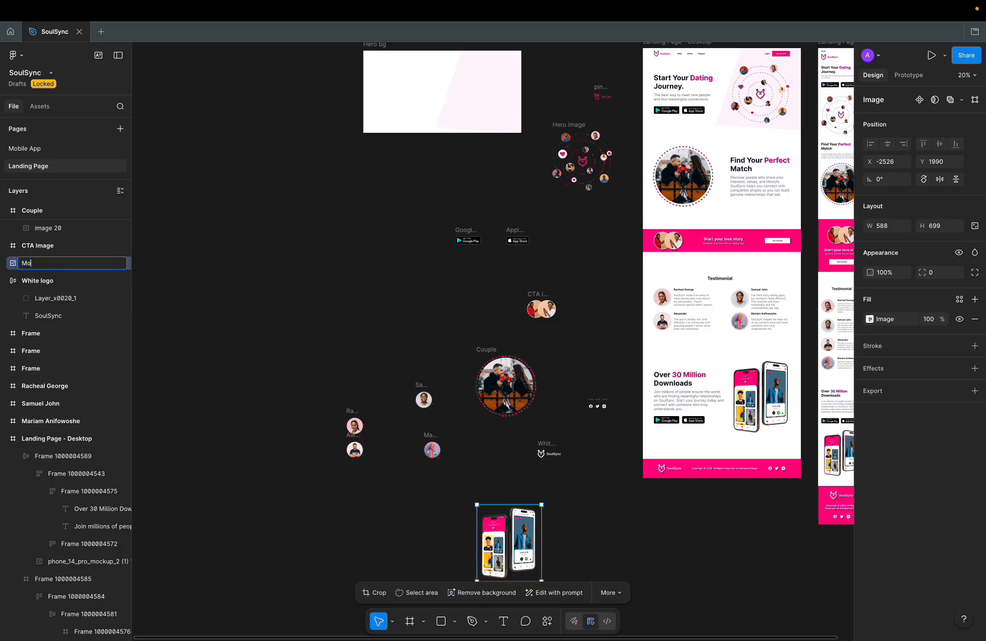
{"action": "type", "text": "bile app"}
{"action": "key", "text": "Return"}
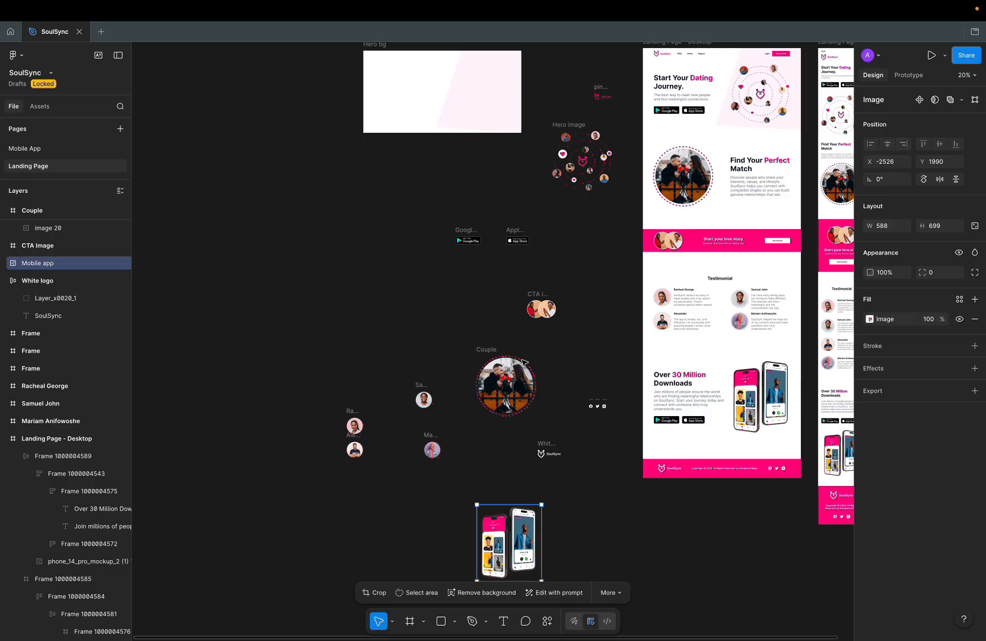
{"action": "scroll", "coordinate": [516, 332], "scroll_direction": "down", "scroll_amount": 2}
Step: Delete the three social icon frames and select the remaining loose landing-page assets
{"action": "left_click_drag", "start_coordinate": [284, 94], "coordinate": [608, 539]}
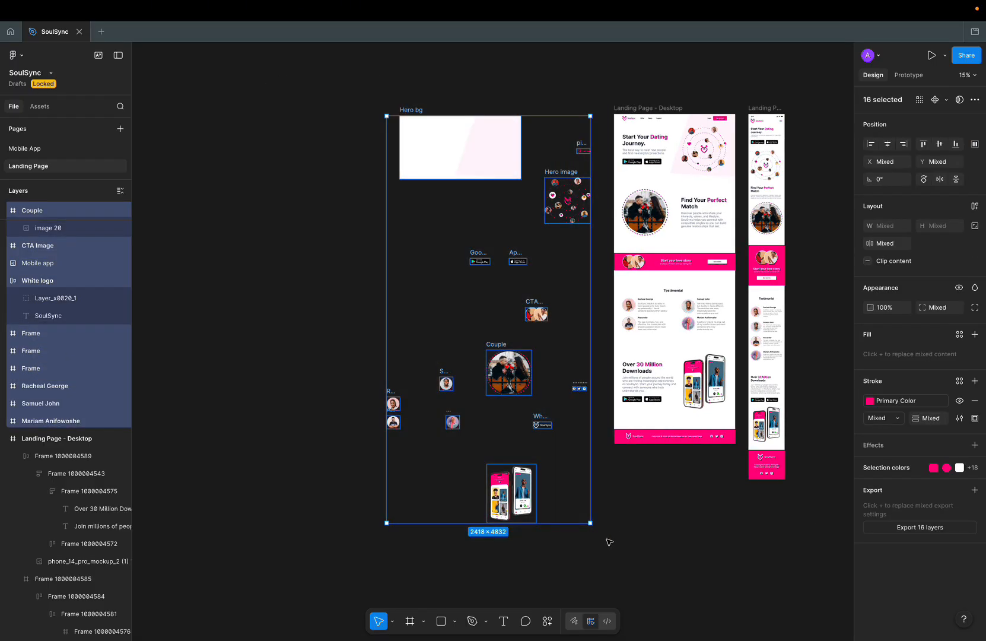
{"action": "left_click", "coordinate": [606, 459]}
{"action": "scroll", "coordinate": [605, 459], "scroll_direction": "up", "scroll_amount": 5}
{"action": "left_click_drag", "start_coordinate": [513, 267], "coordinate": [587, 319]}
{"action": "key", "text": "Delete"}
{"action": "scroll", "coordinate": [592, 309], "scroll_direction": "down", "scroll_amount": 5}
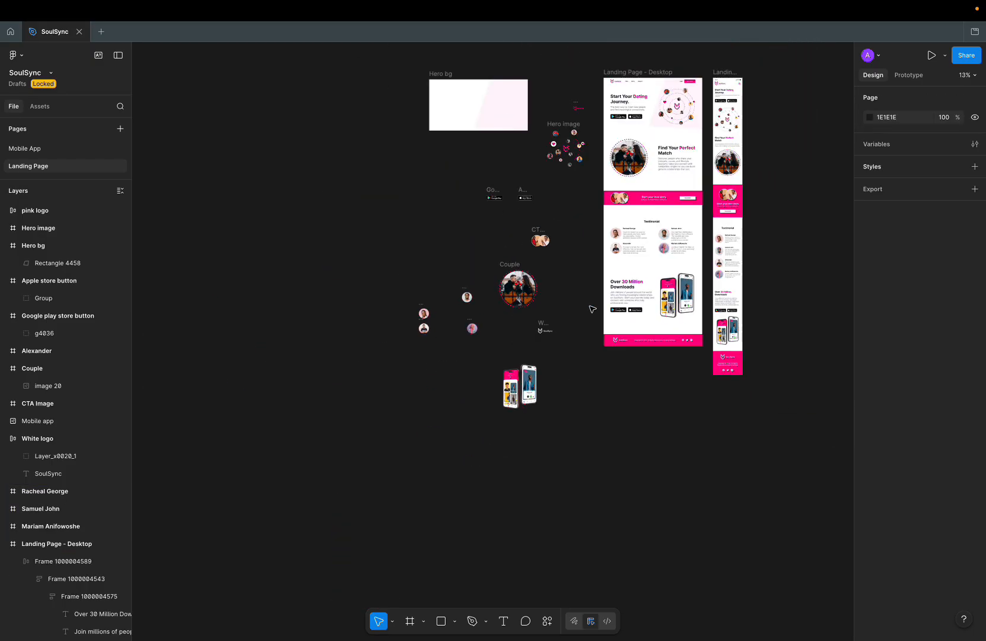
{"action": "left_click_drag", "start_coordinate": [380, 59], "coordinate": [595, 436]}
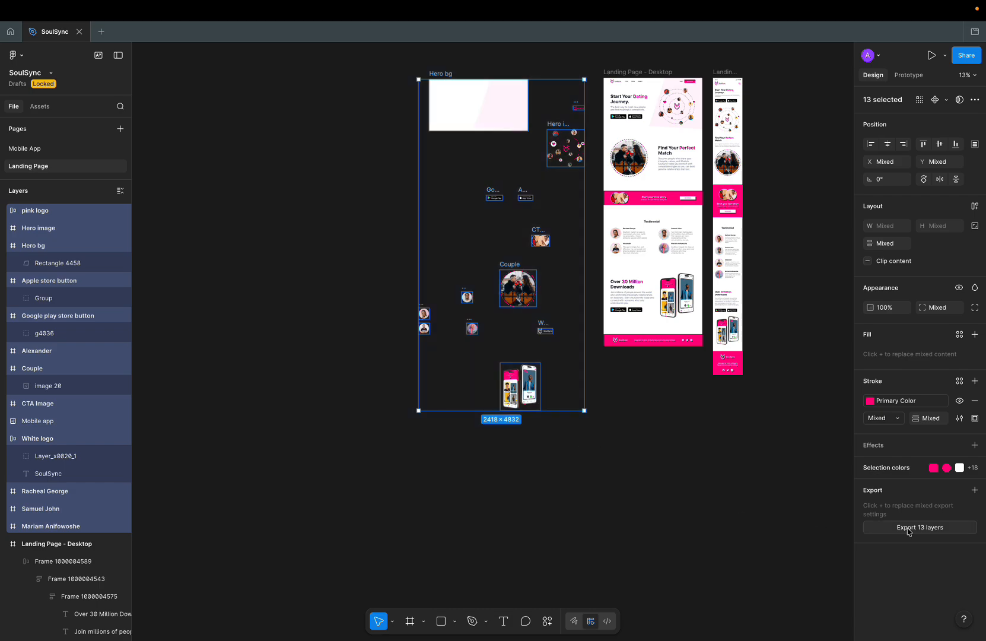
Step: Export the 13 selected layers as 2x PNGs and save them into Downloads
{"action": "left_click", "coordinate": [975, 491]}
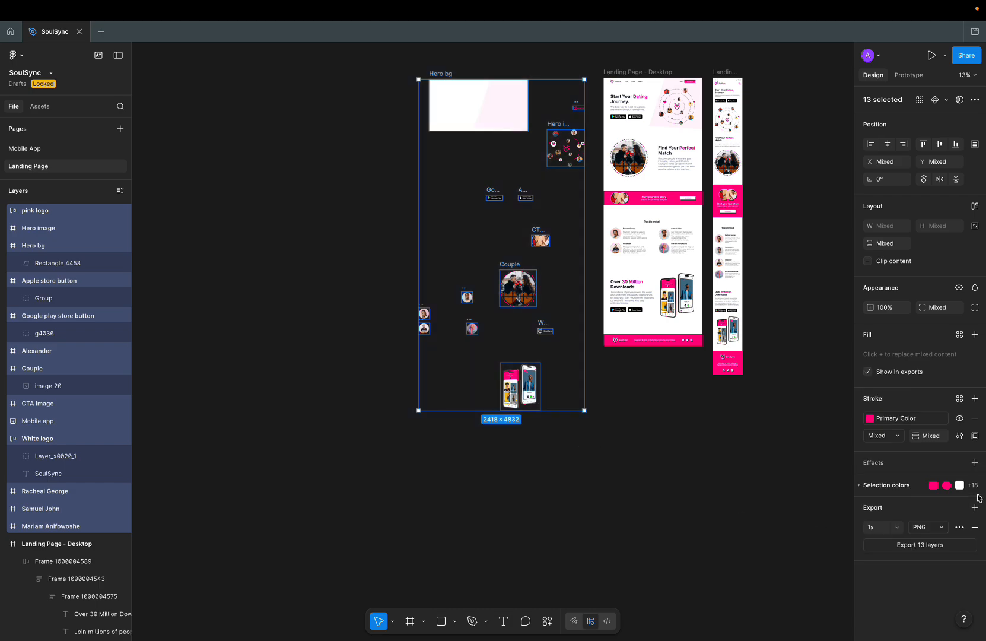
{"action": "left_click", "coordinate": [900, 528]}
{"action": "left_click", "coordinate": [883, 455]}
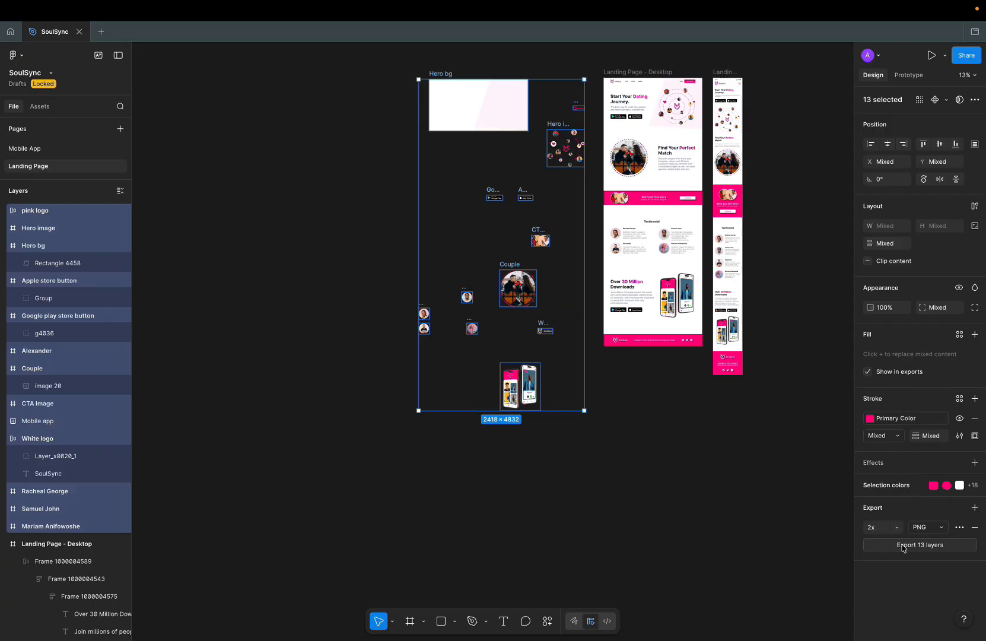
{"action": "left_click", "coordinate": [903, 546]}
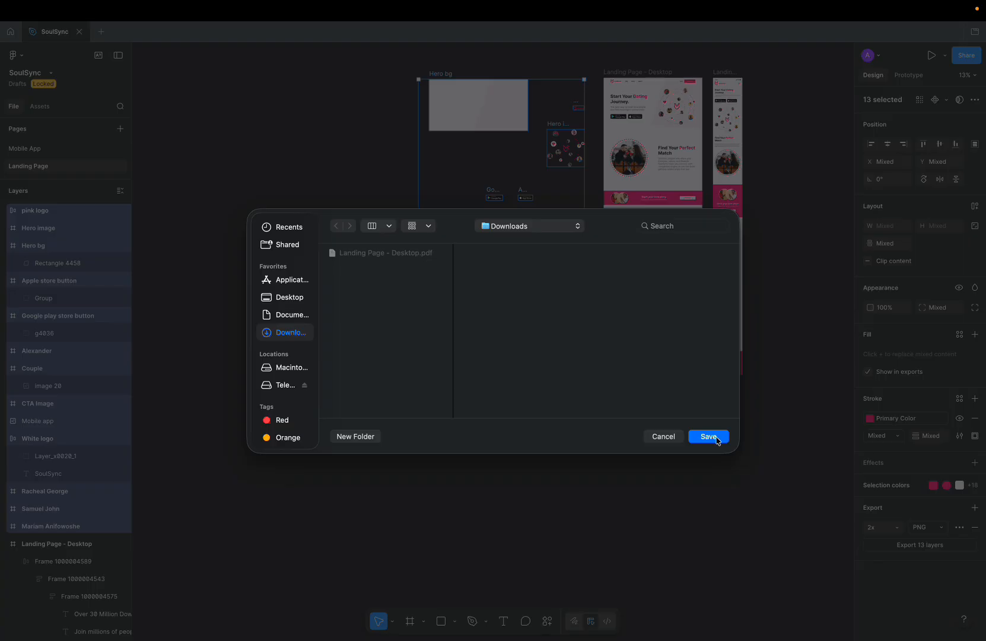
{"action": "left_click", "coordinate": [709, 437]}
Step: Switch to the Chrome desktop showing the soulsync WordPress Dashboard
{"action": "scroll", "coordinate": [591, 150], "scroll_direction": "up", "scroll_amount": 2}
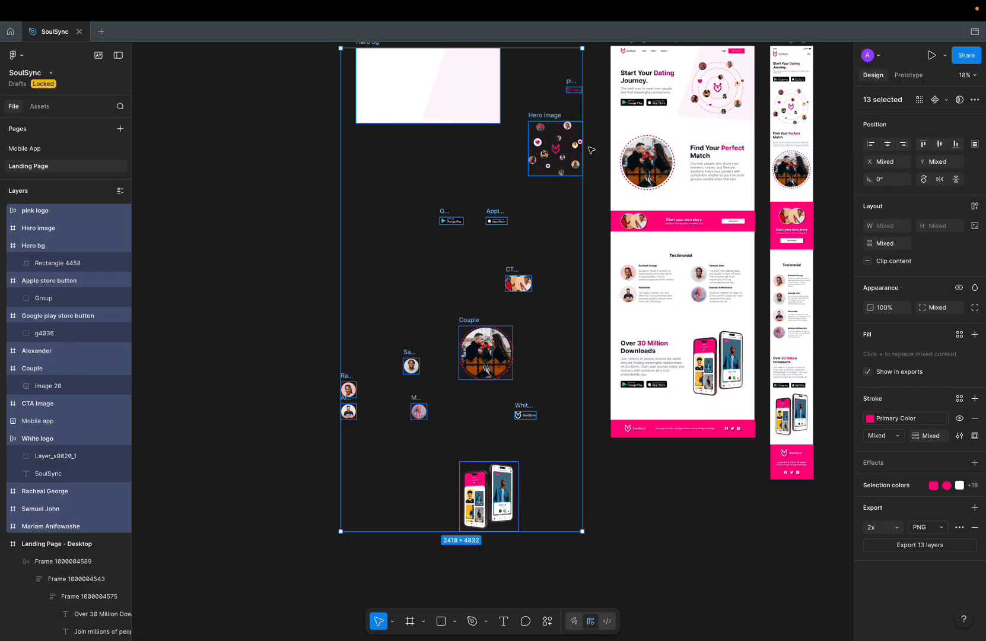
{"action": "scroll", "coordinate": [592, 150], "scroll_direction": "up", "scroll_amount": 3}
{"action": "scroll", "coordinate": [588, 150], "scroll_direction": "down", "scroll_amount": 5}
{"action": "scroll", "coordinate": [588, 150], "scroll_direction": "up", "scroll_amount": 3}
{"action": "scroll", "coordinate": [587, 150], "scroll_direction": "down", "scroll_amount": 1}
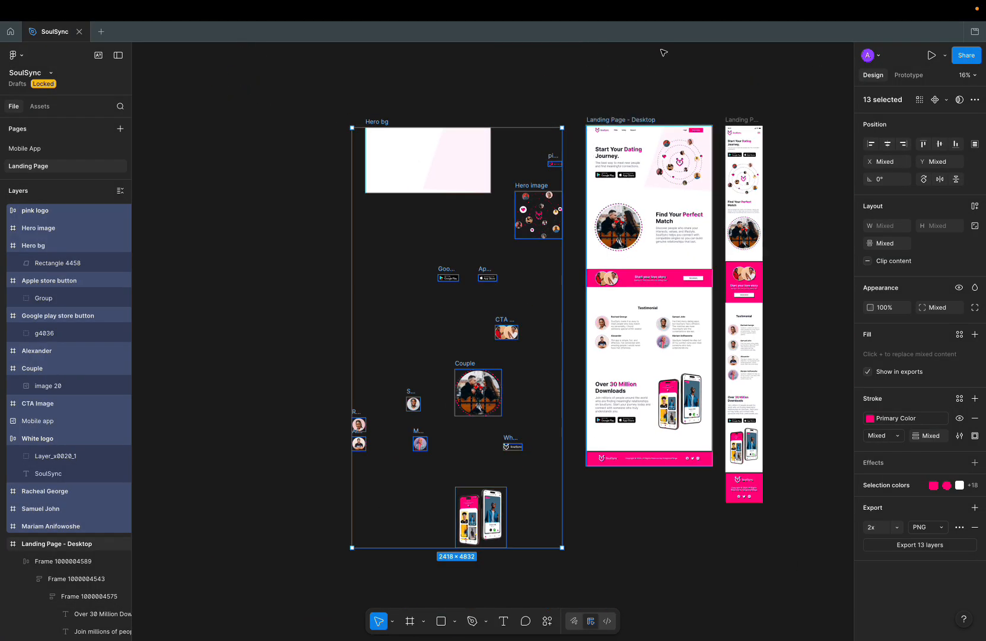
{"action": "scroll", "coordinate": [568, 201], "scroll_direction": "up", "scroll_amount": 4}
{"action": "scroll", "coordinate": [567, 202], "scroll_direction": "down", "scroll_amount": 6}
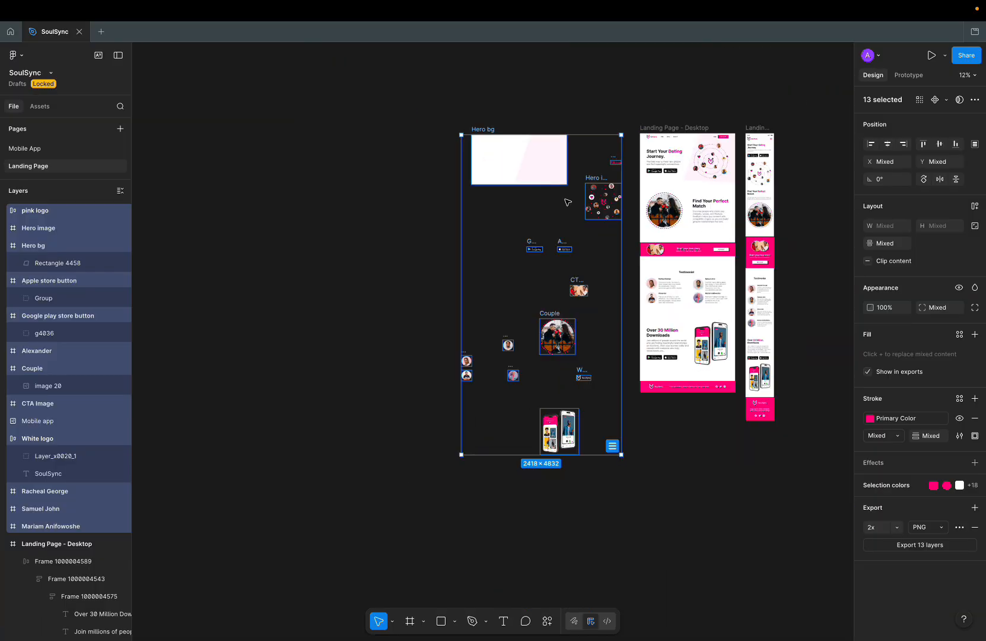
{"action": "scroll", "coordinate": [639, 214], "scroll_direction": "right", "scroll_amount": 3}
{"action": "scroll", "coordinate": [638, 214], "scroll_direction": "up", "scroll_amount": 4}
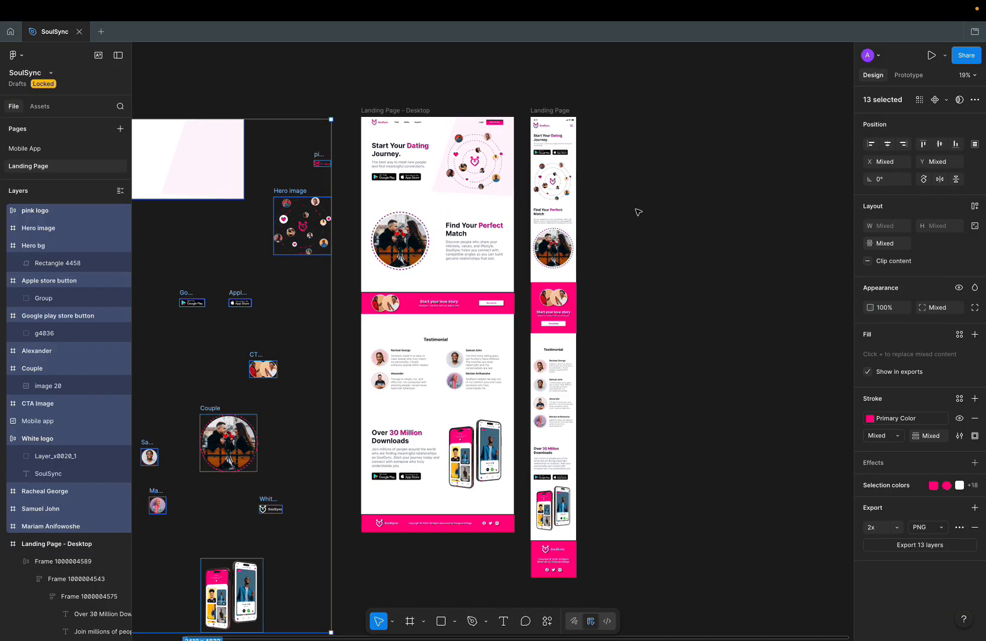
{"action": "scroll", "coordinate": [638, 215], "scroll_direction": "down", "scroll_amount": 4}
{"action": "key", "text": "ctrl+Left"}
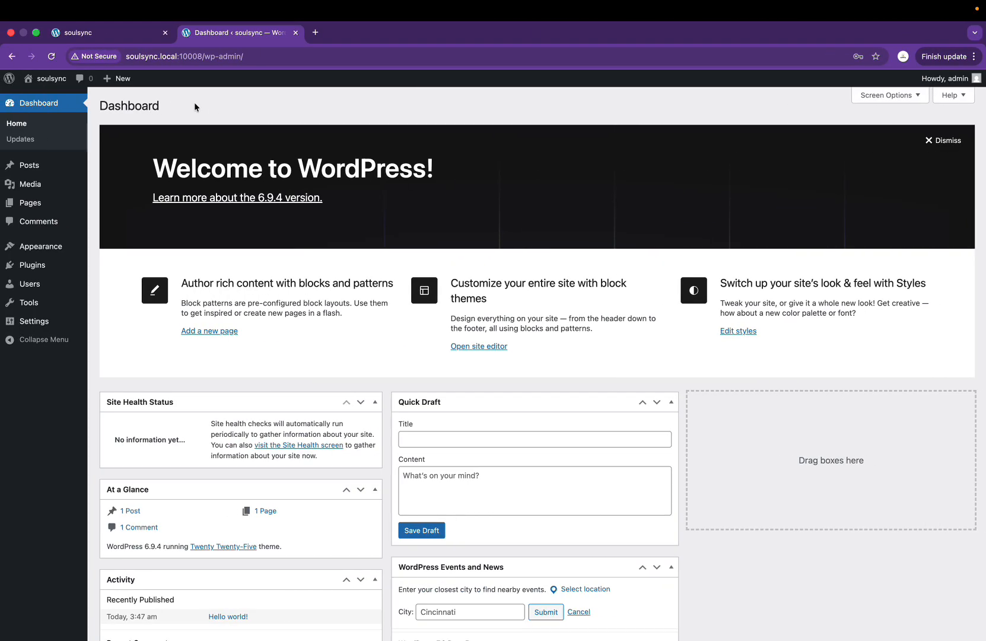
Step: Check the live soulsync blog, then return to the dashboard and open Appearance > Themes
{"action": "left_click", "coordinate": [126, 36]}
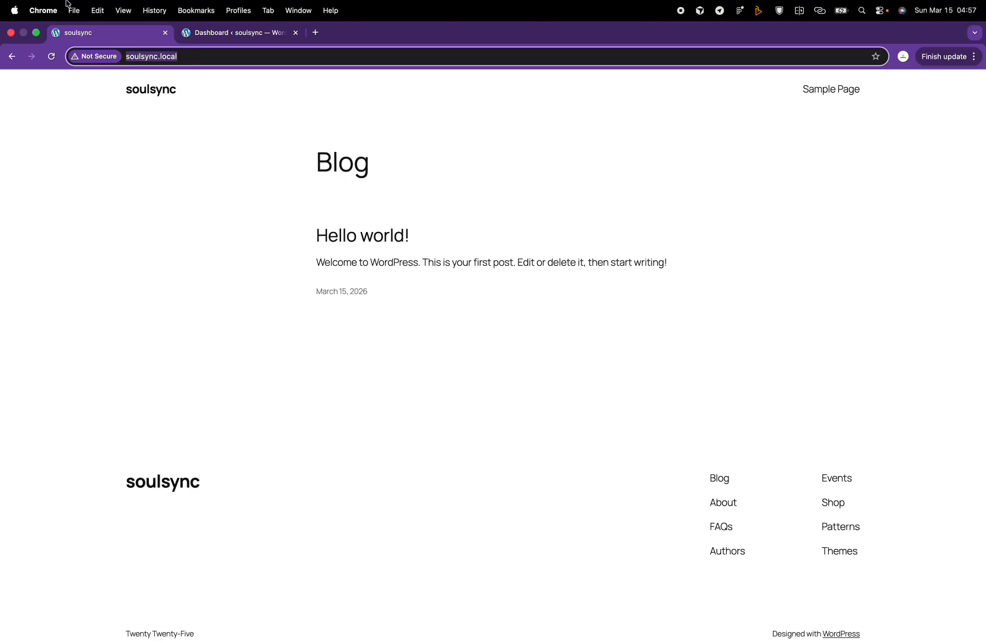
{"action": "left_click", "coordinate": [248, 37]}
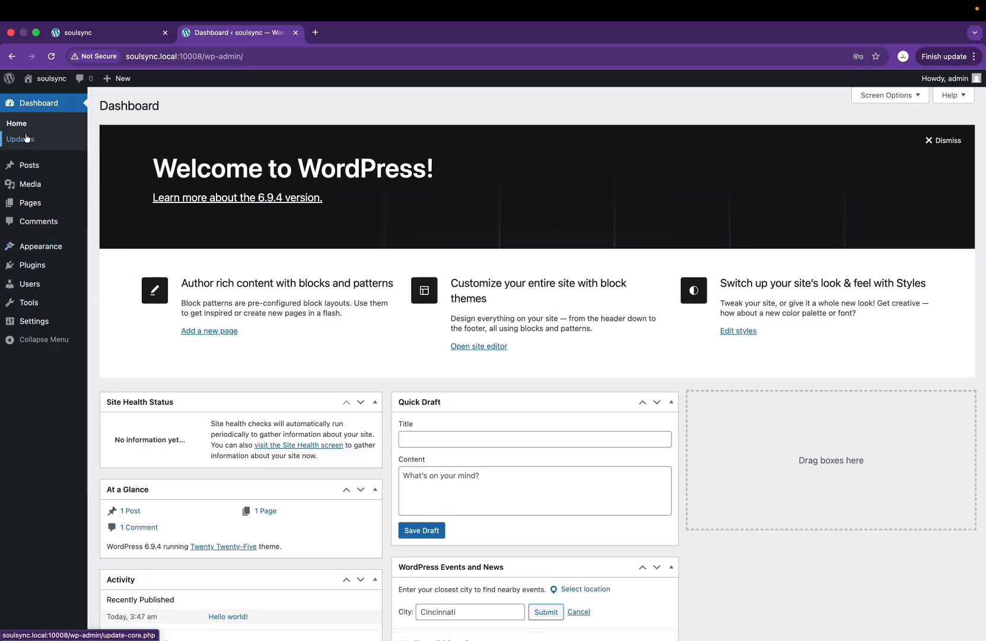
{"action": "mouse_move", "coordinate": [45, 251]}
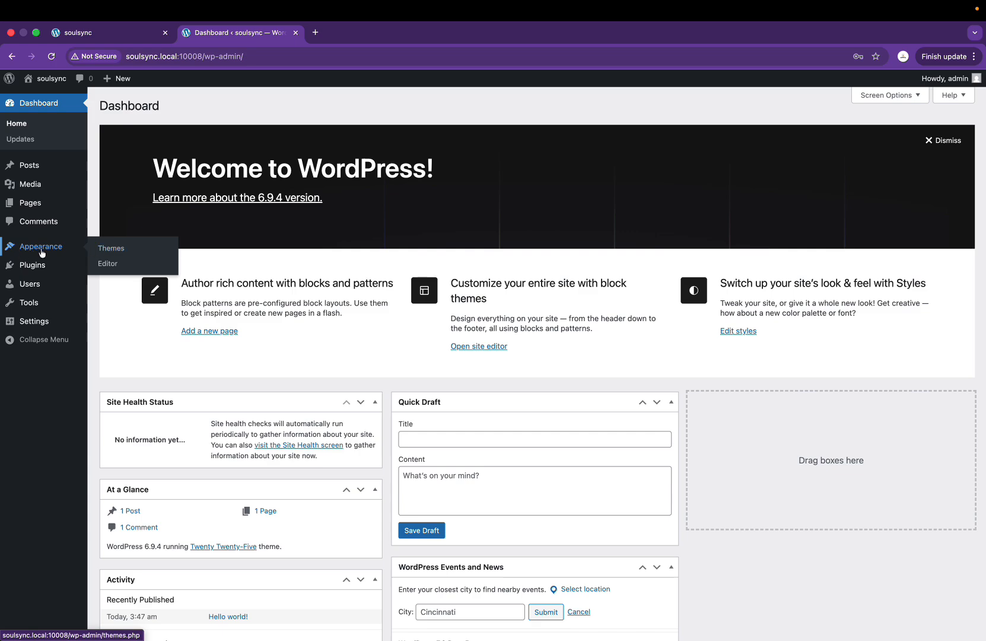
{"action": "left_click", "coordinate": [26, 254]}
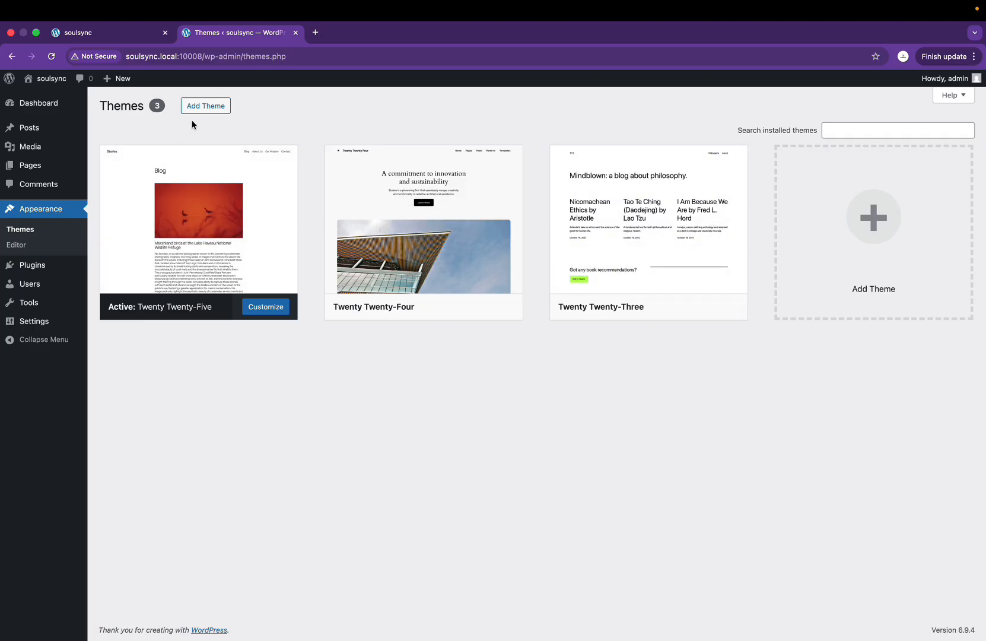
Step: Search themes for 'eleme', install and activate Hello Elementor, then go to Plugins > Add Plugin
{"action": "left_click", "coordinate": [213, 109]}
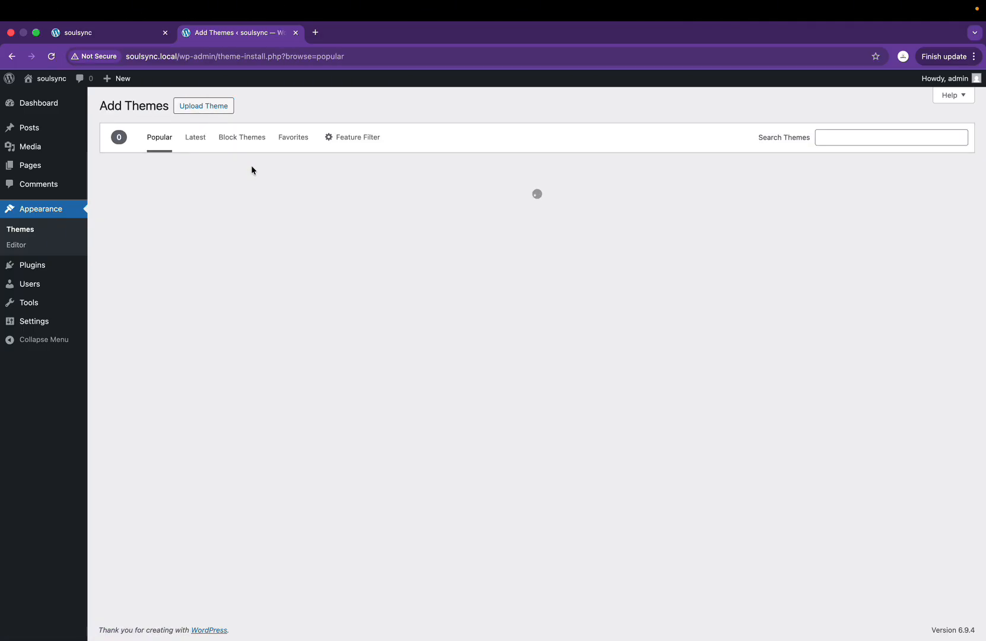
{"action": "left_click", "coordinate": [837, 137]}
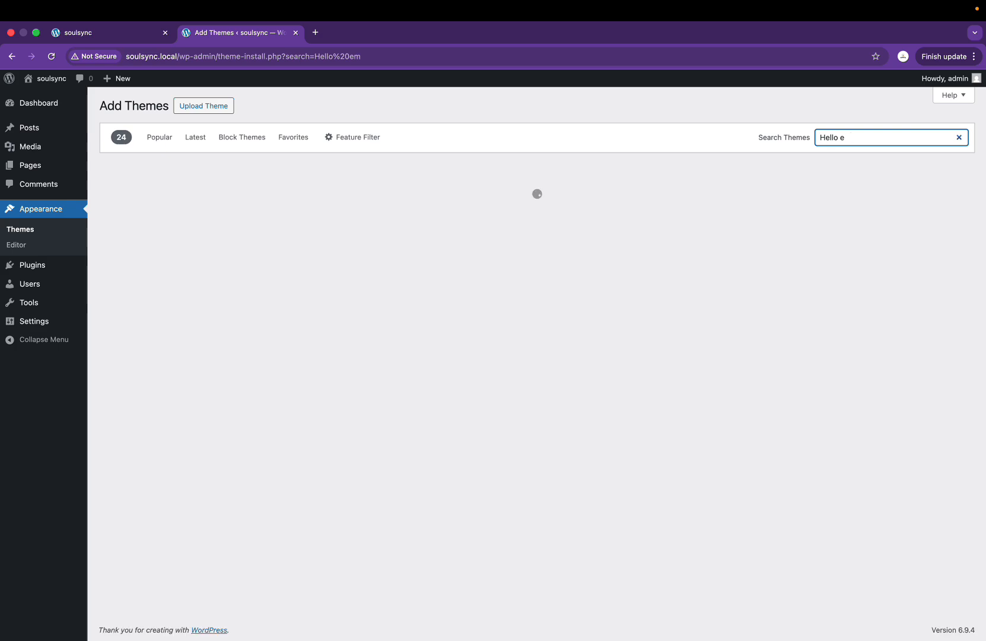
{"action": "type", "text": "elemen"}
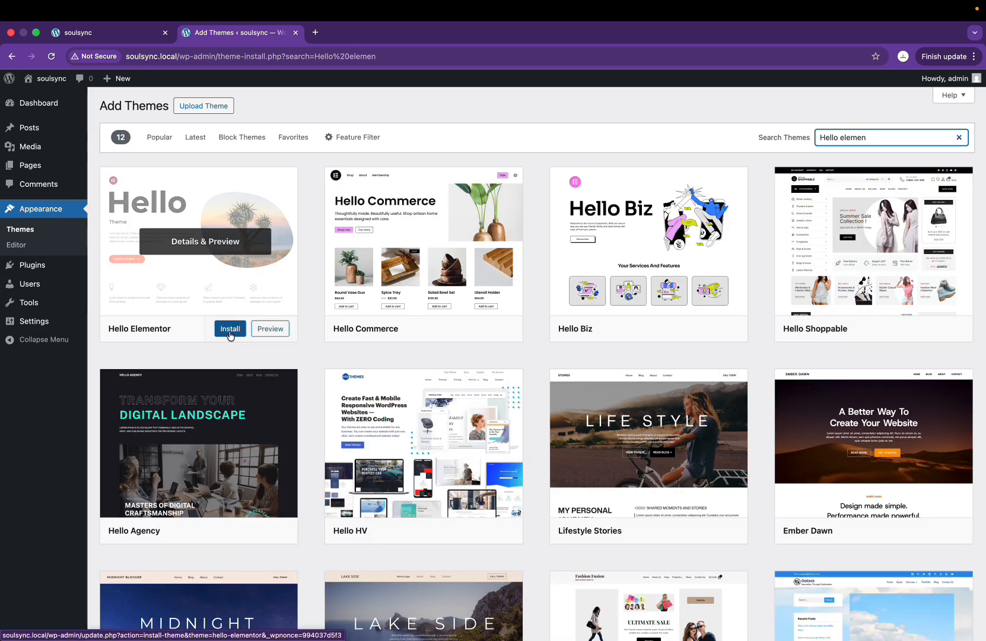
{"action": "left_click", "coordinate": [230, 330]}
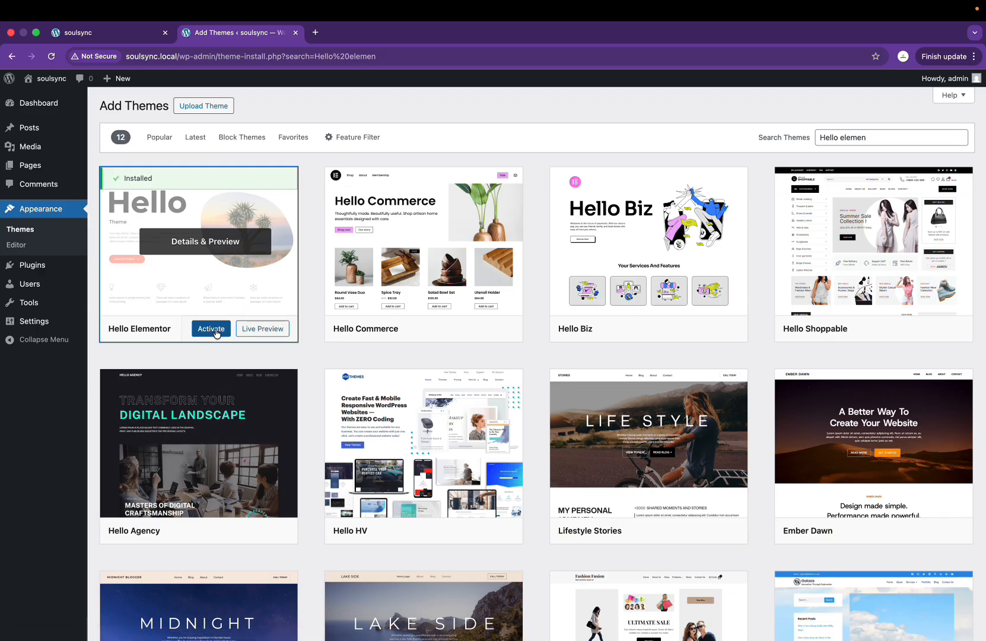
{"action": "left_click", "coordinate": [125, 34]}
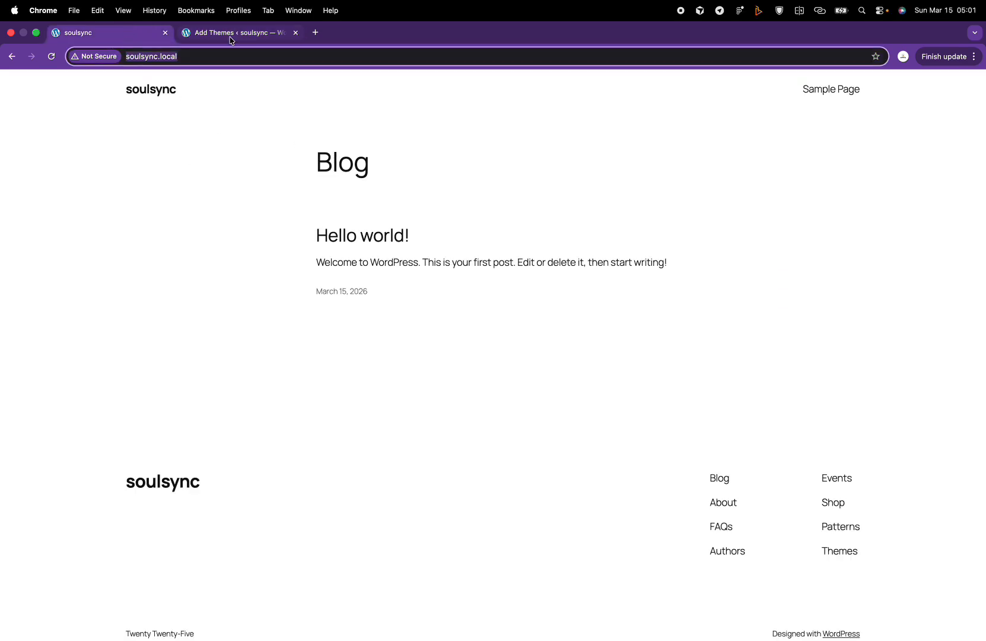
{"action": "left_click", "coordinate": [235, 33]}
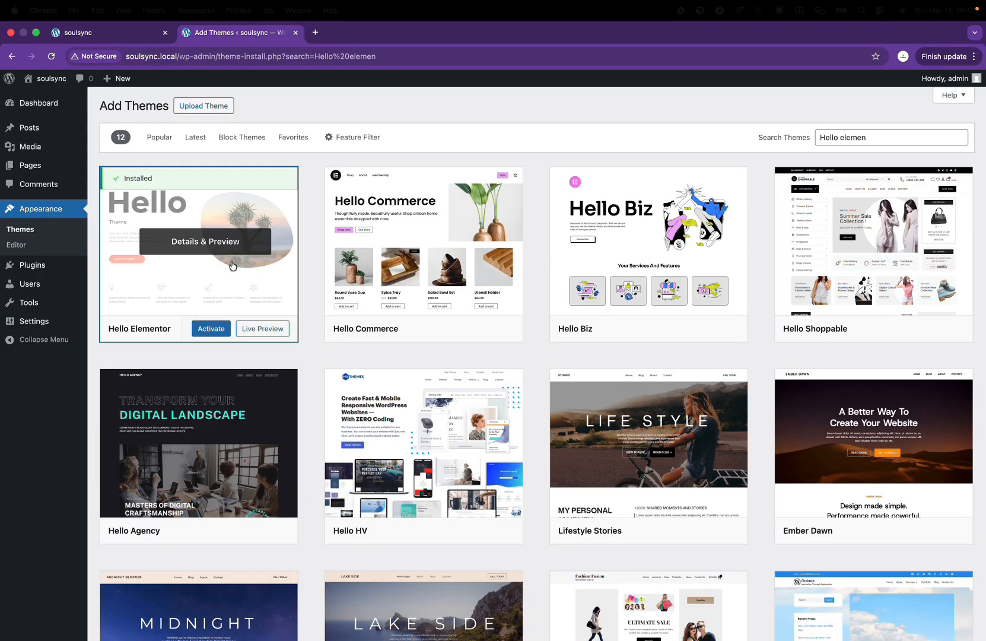
{"action": "left_click", "coordinate": [220, 333]}
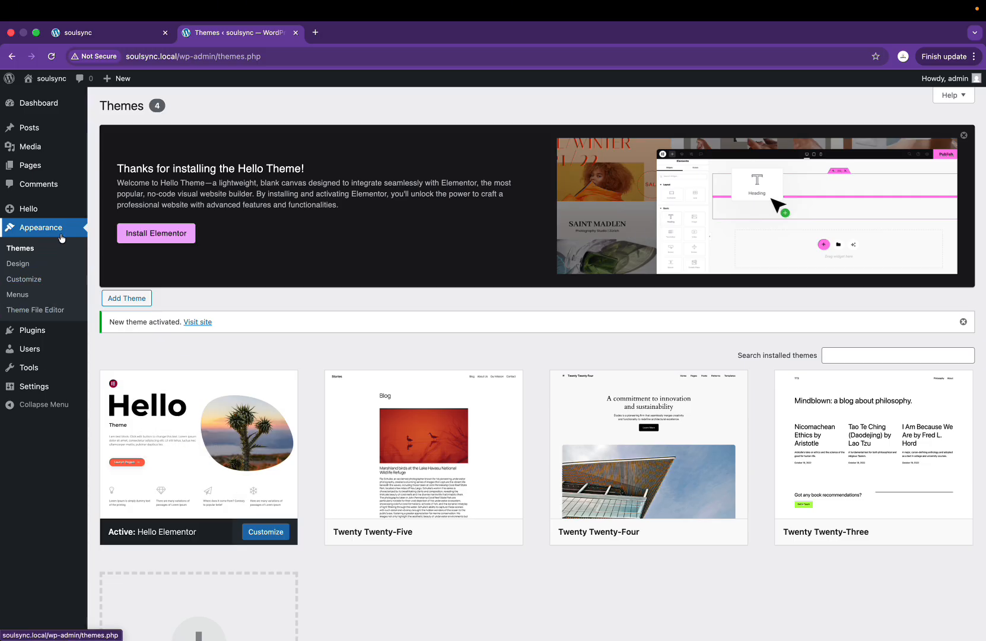
{"action": "mouse_move", "coordinate": [57, 334]}
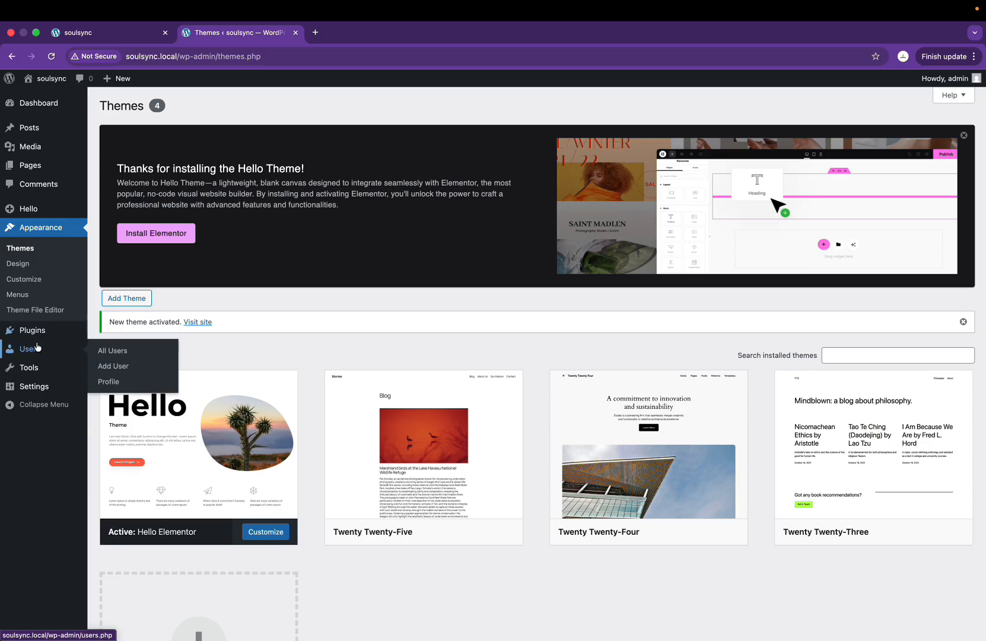
{"action": "left_click", "coordinate": [114, 353]}
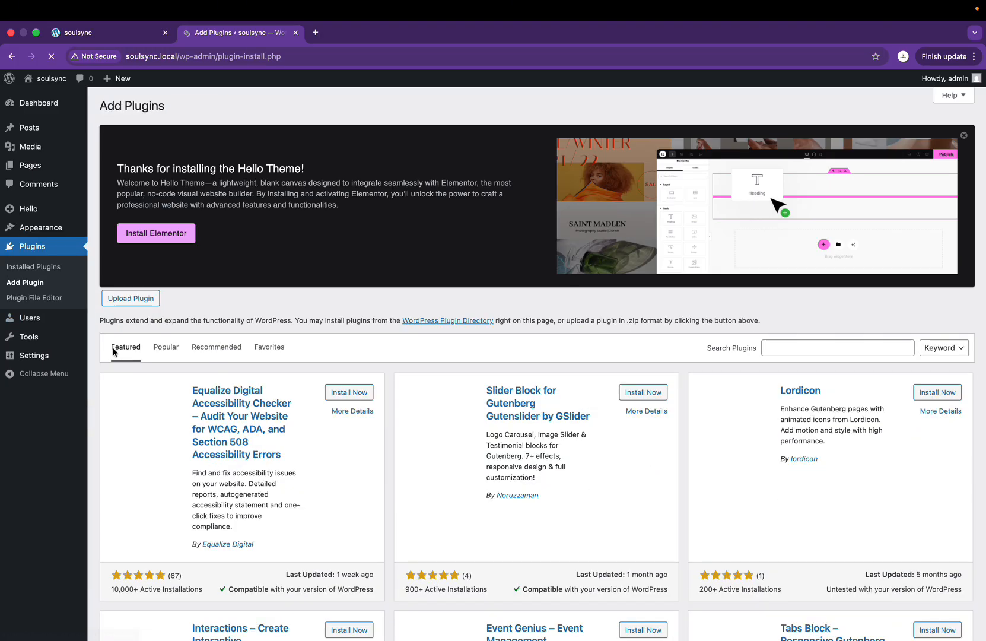
Step: Search plugins for 'ELement' and install Elementor Website Builder and Royal Addons for Elementor
{"action": "scroll", "coordinate": [741, 352], "scroll_direction": "down", "scroll_amount": 2}
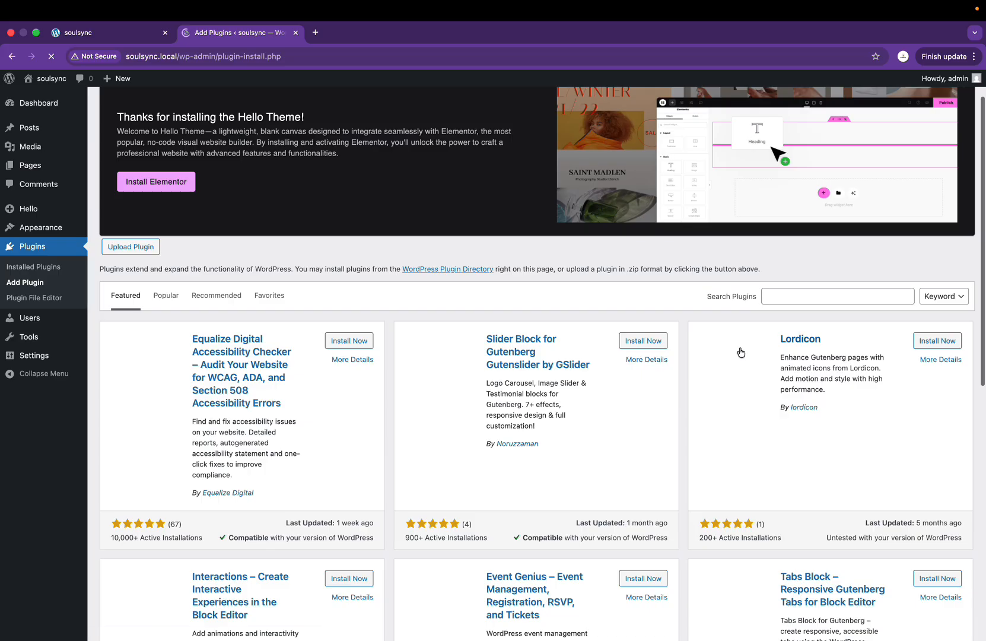
{"action": "left_click", "coordinate": [826, 296]}
{"action": "type", "text": "EL"}
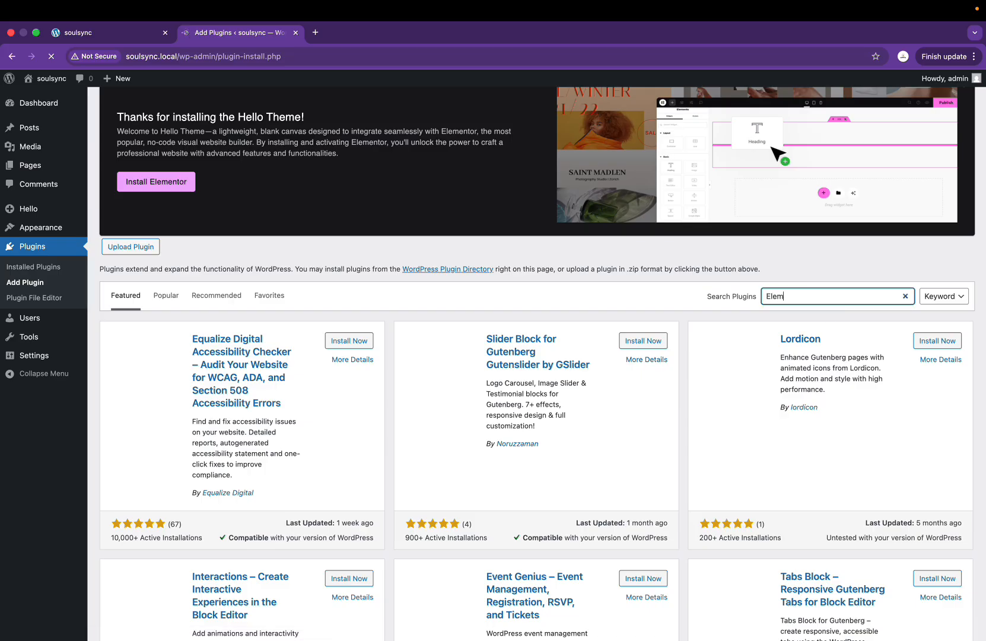
{"action": "type", "text": "ementor"}
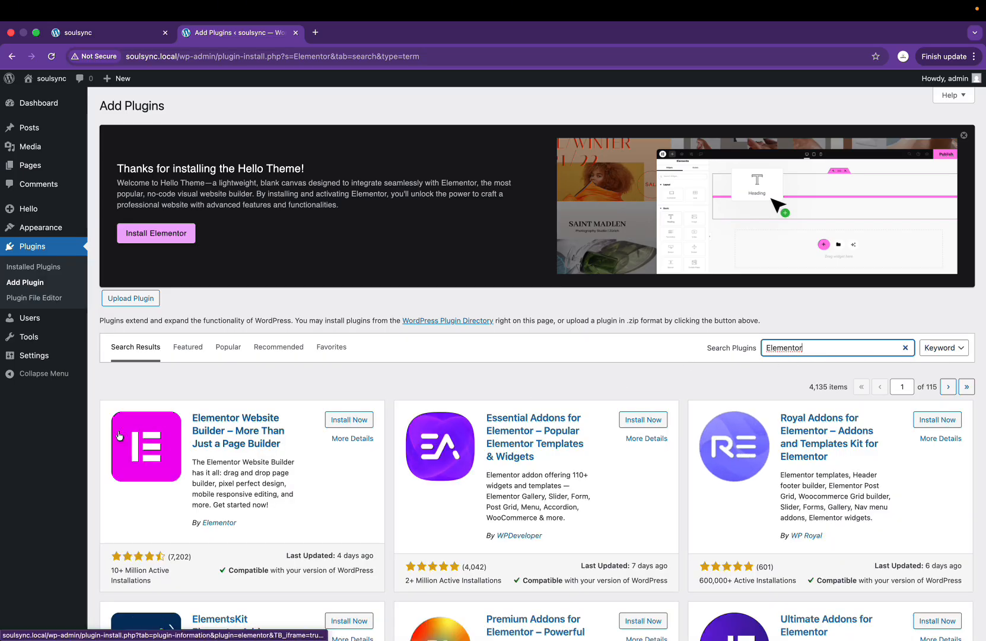
{"action": "left_click", "coordinate": [355, 425]}
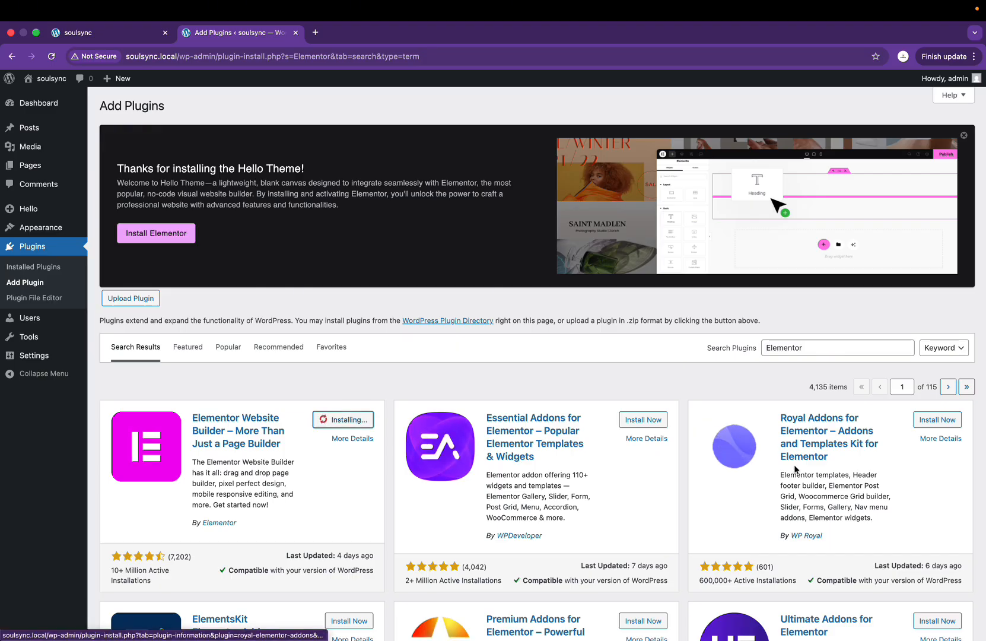
{"action": "left_click", "coordinate": [946, 420]}
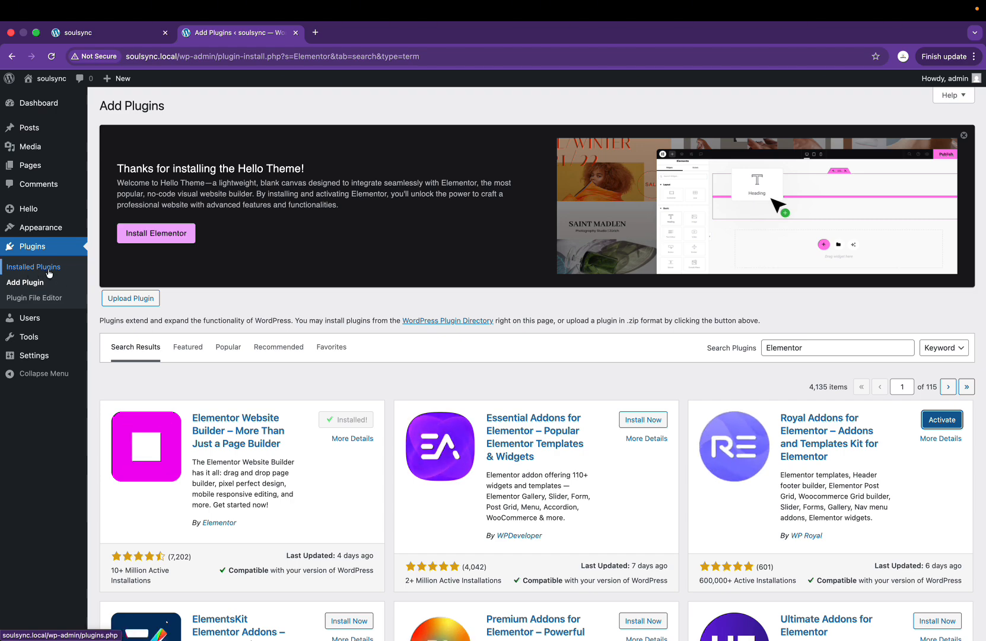
Step: Activate Elementor and Royal Elementor Addons, skipping Elementor onboarding and accepting the Royal Addons opt-in
{"action": "left_click", "coordinate": [28, 269]}
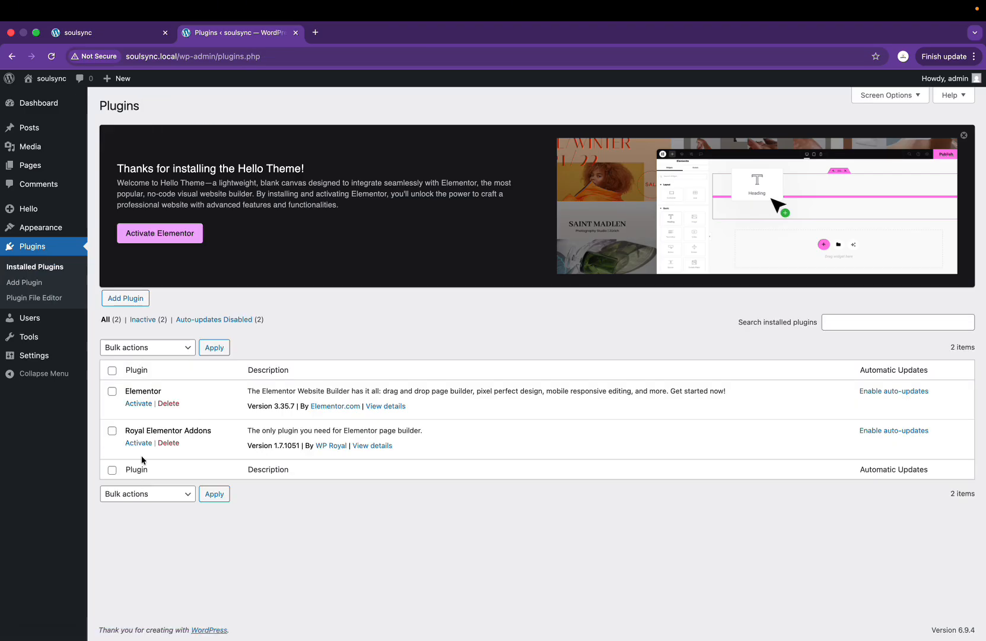
{"action": "left_click", "coordinate": [143, 405]}
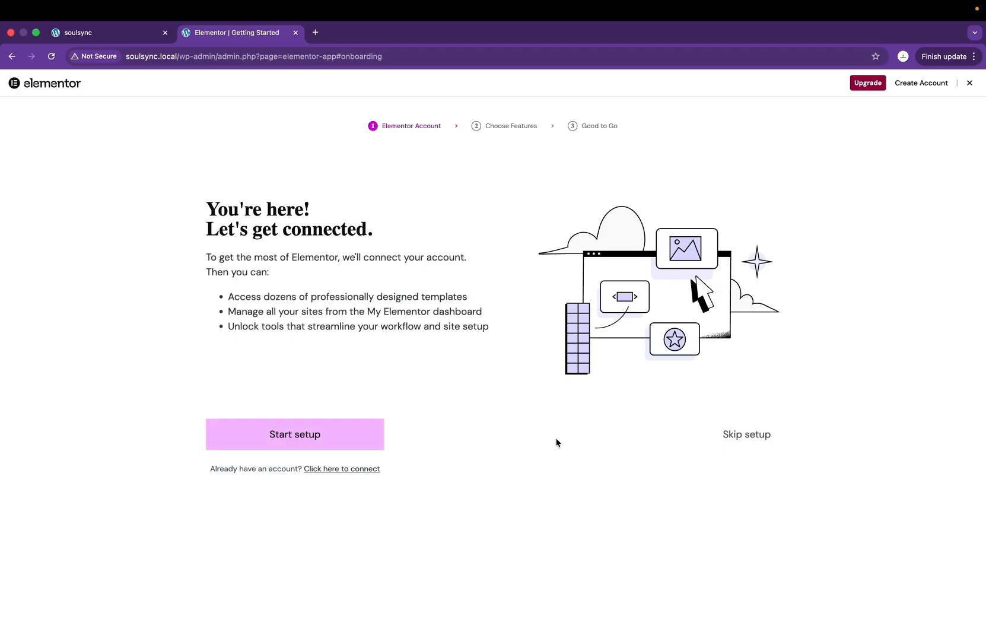
{"action": "left_click", "coordinate": [970, 84]}
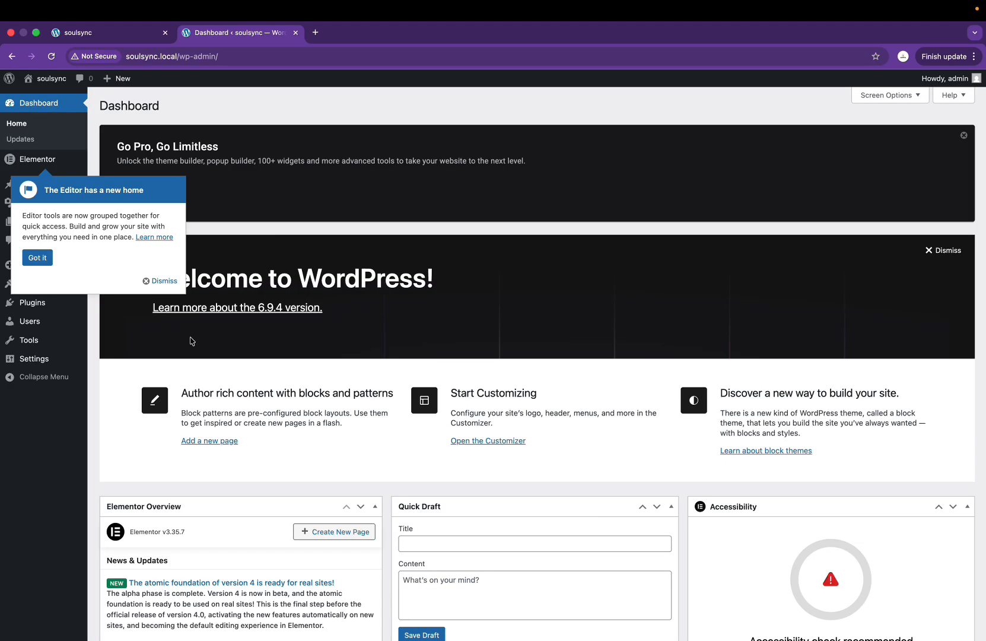
{"action": "left_click", "coordinate": [41, 263]}
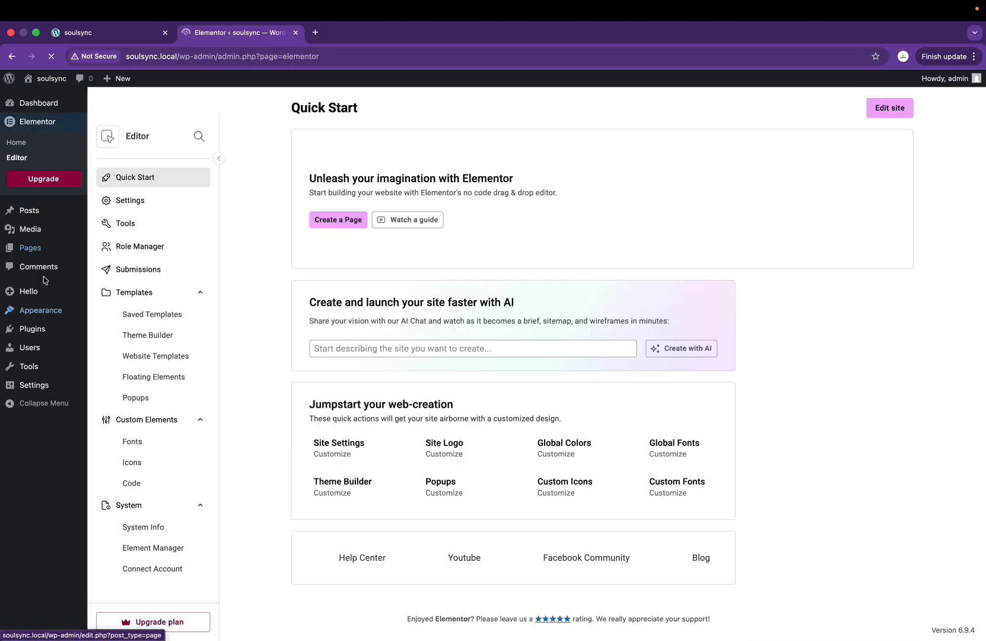
{"action": "left_click", "coordinate": [37, 331]}
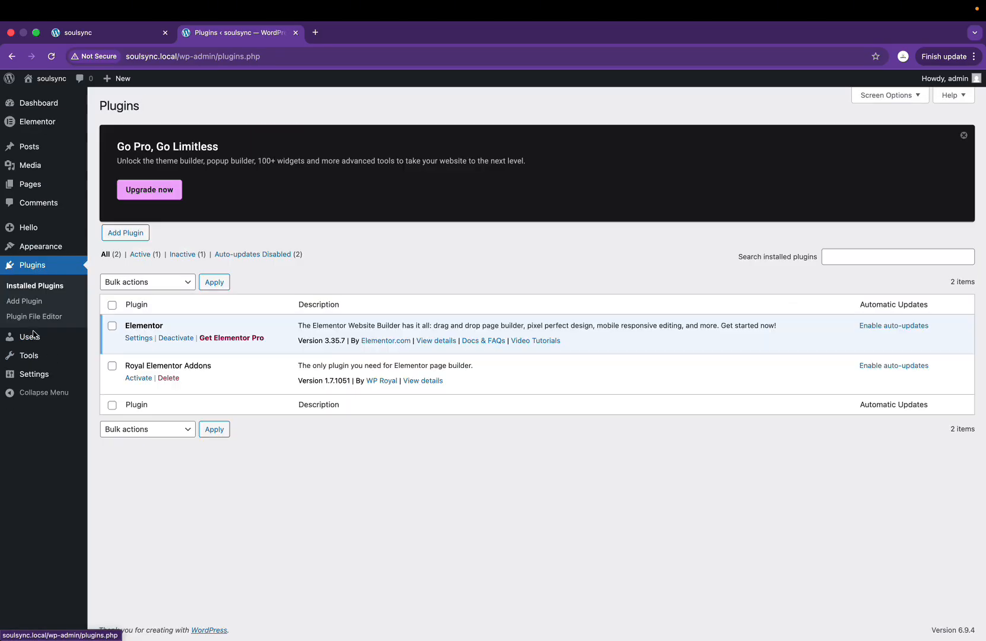
{"action": "left_click", "coordinate": [133, 378]}
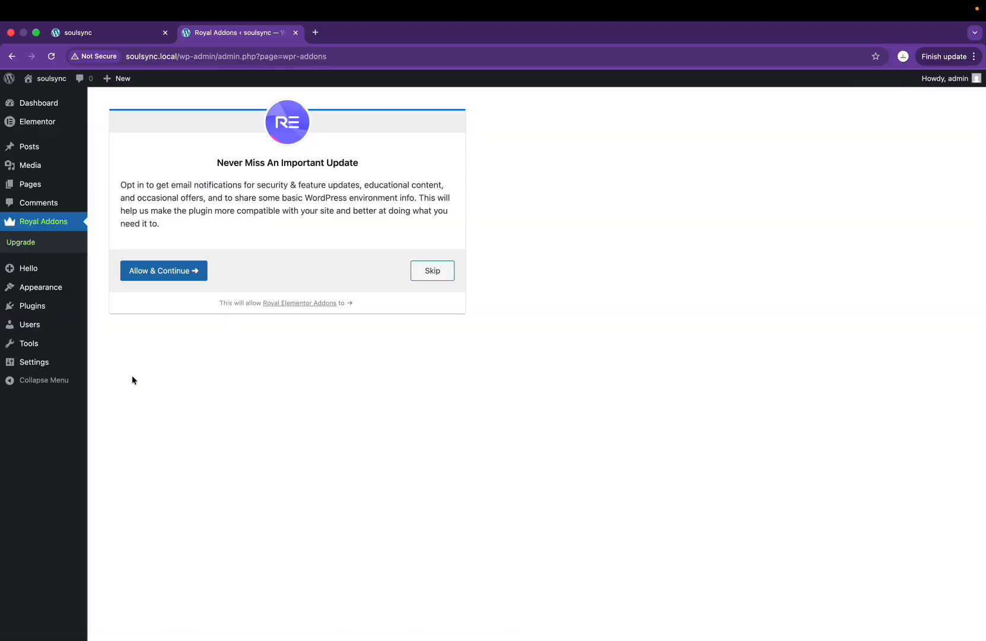
{"action": "left_click", "coordinate": [175, 270]}
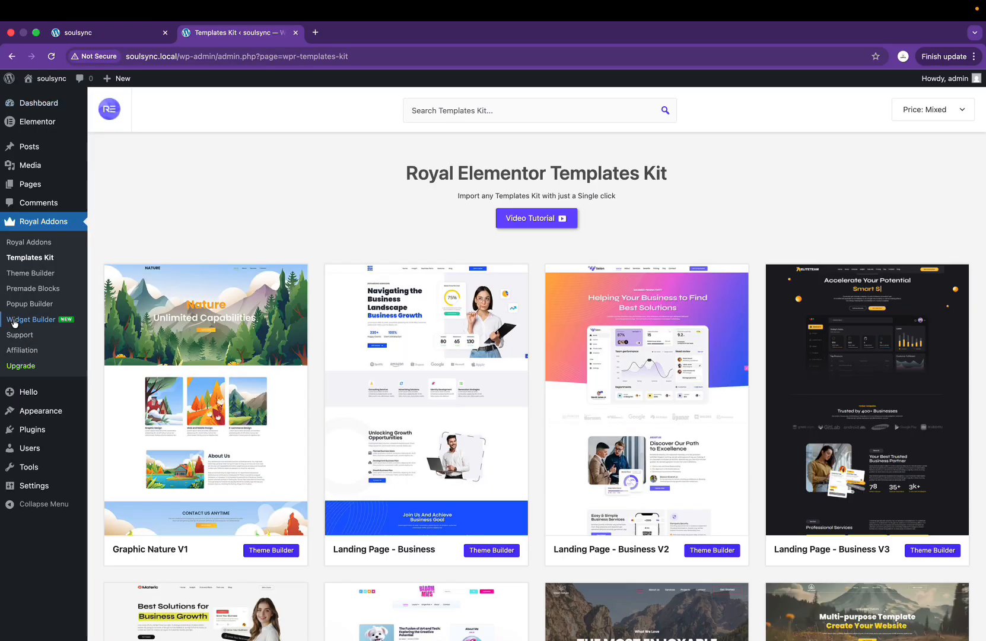
Step: Open the Appearance > Themes overview for soulsync
{"action": "scroll", "coordinate": [370, 381], "scroll_direction": "down", "scroll_amount": 10}
{"action": "scroll", "coordinate": [370, 381], "scroll_direction": "up", "scroll_amount": 10}
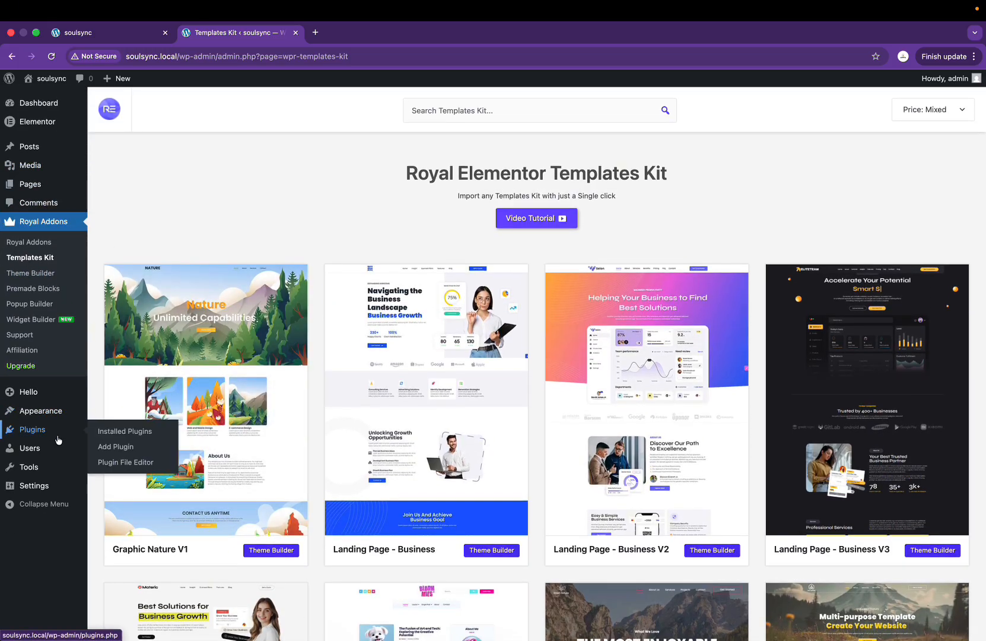
{"action": "mouse_move", "coordinate": [53, 418]}
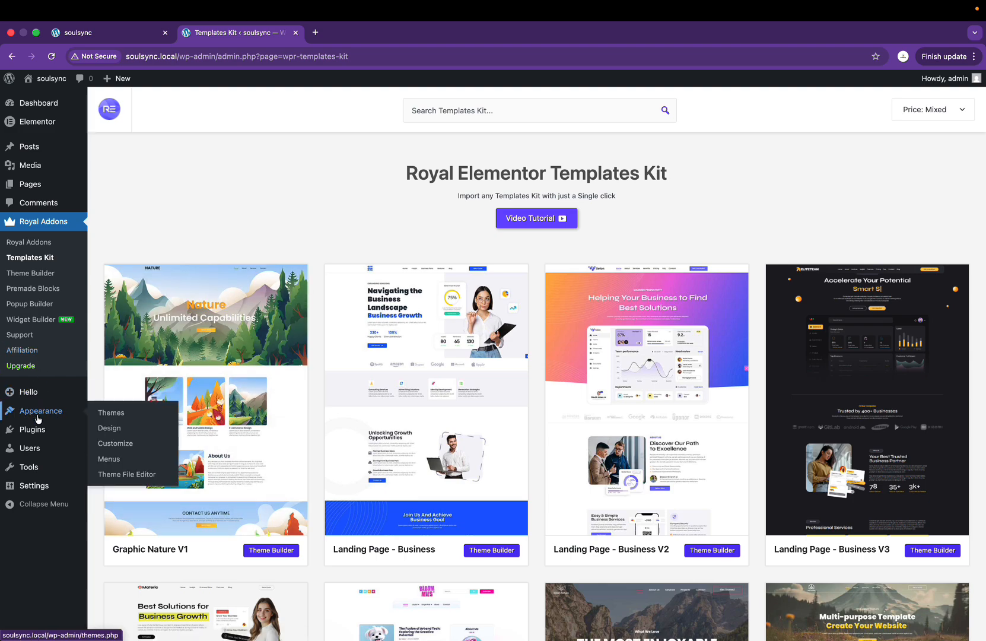
{"action": "left_click", "coordinate": [38, 419]}
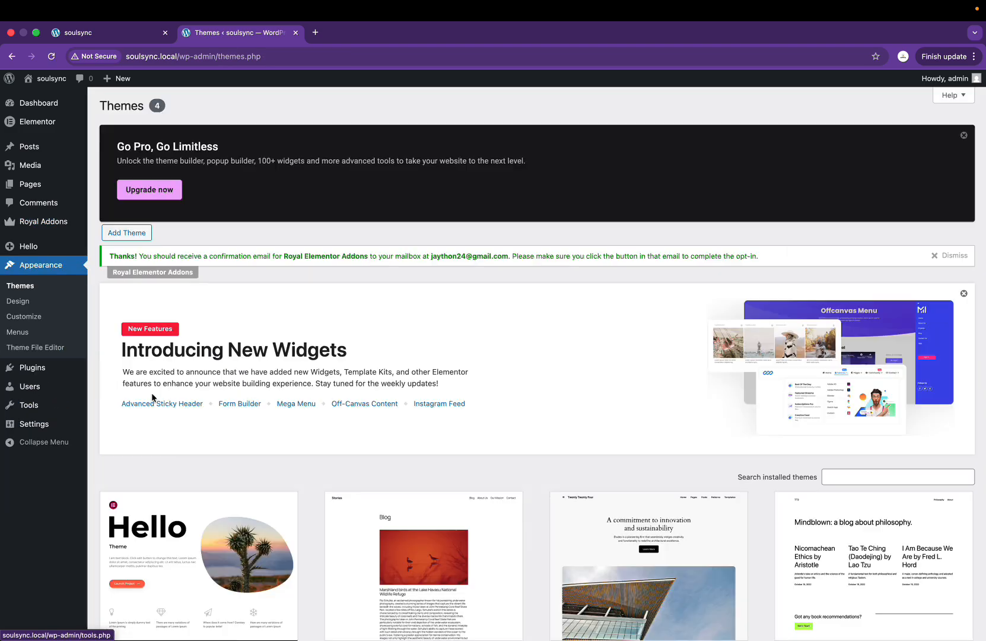
{"action": "scroll", "coordinate": [201, 528], "scroll_direction": "down", "scroll_amount": 2}
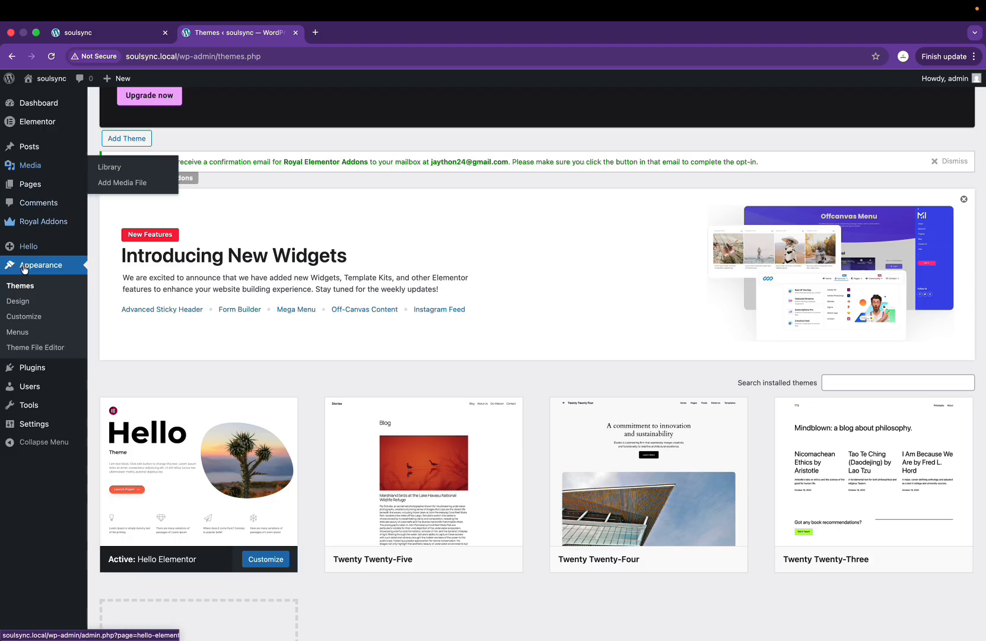
{"action": "mouse_move", "coordinate": [52, 225]}
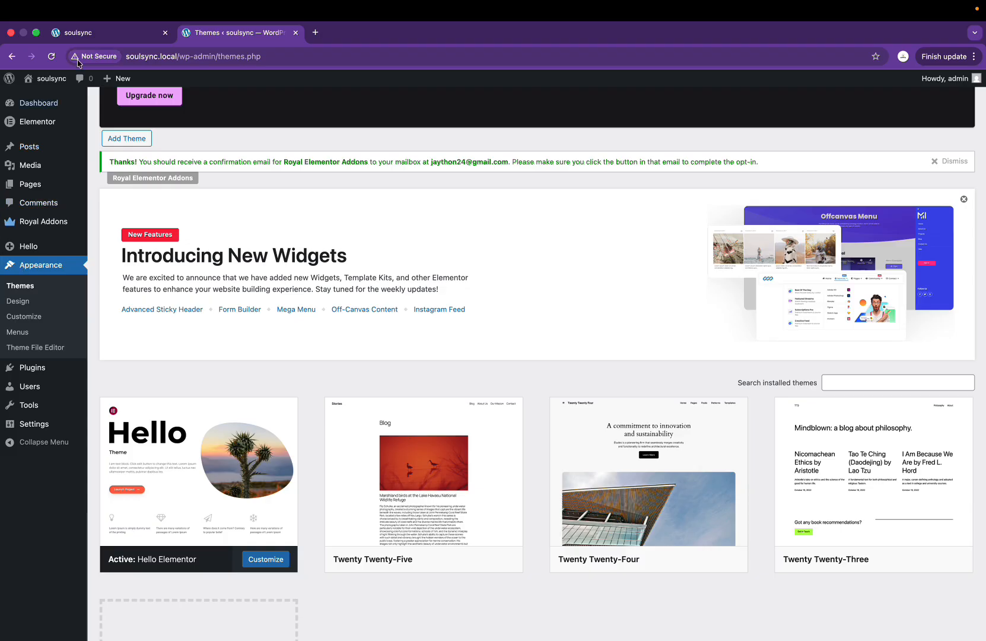
{"action": "left_click", "coordinate": [109, 33]}
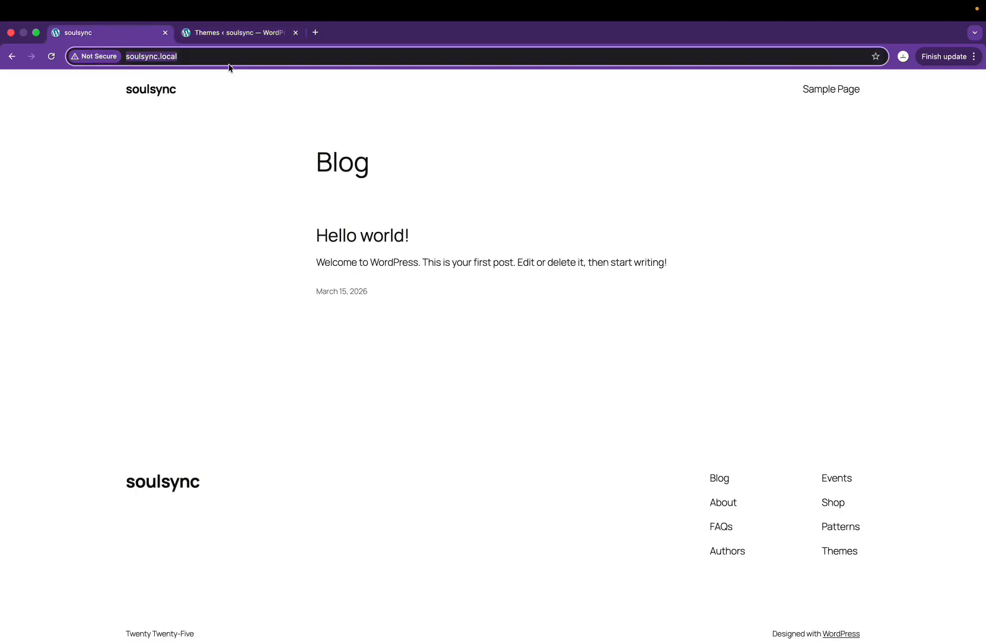
{"action": "key", "text": "Return"}
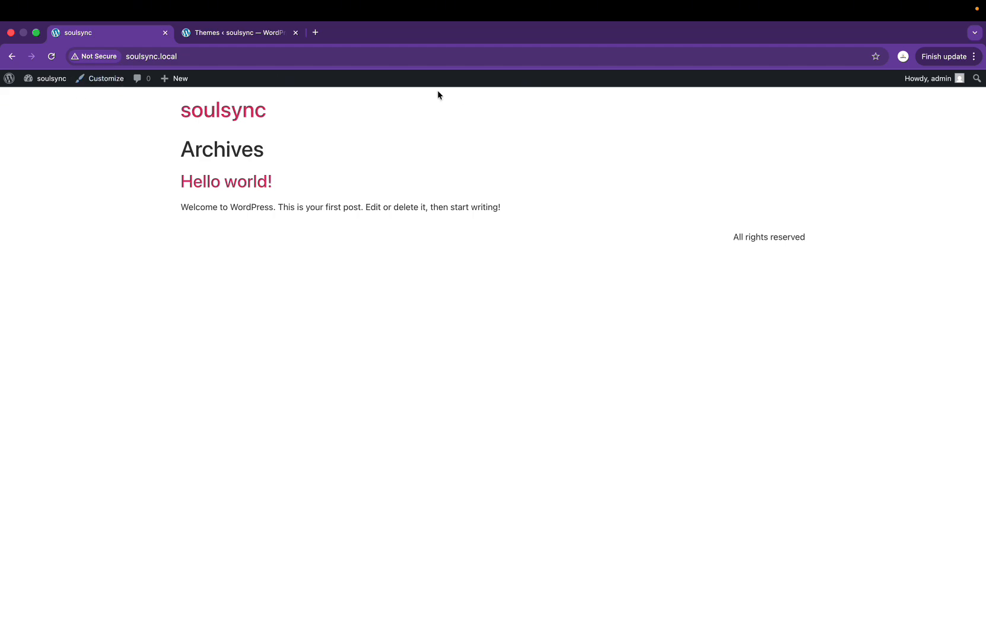
{"action": "left_click", "coordinate": [224, 35]}
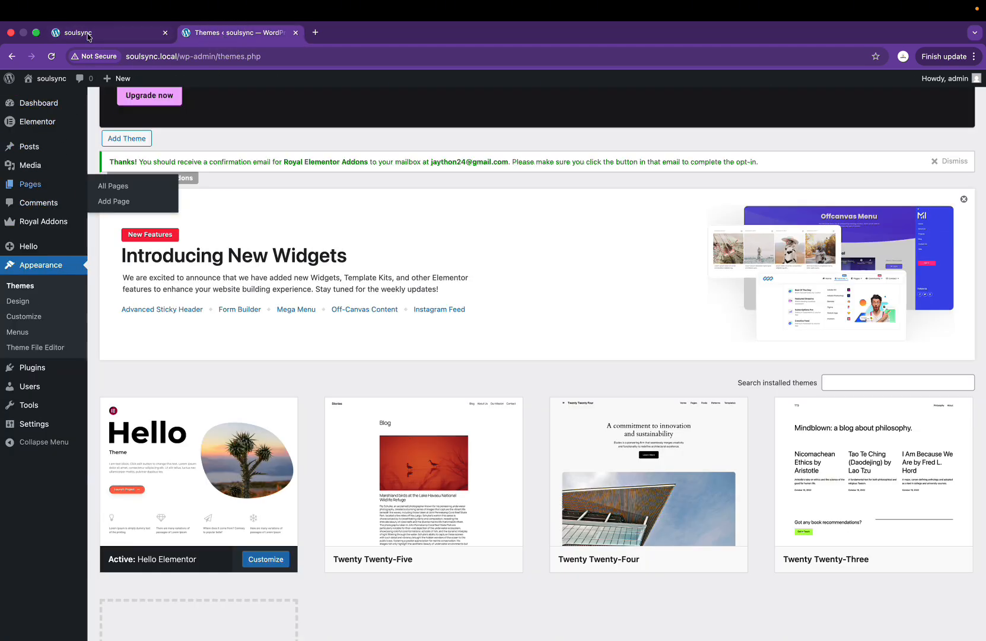
{"action": "left_click", "coordinate": [135, 37]}
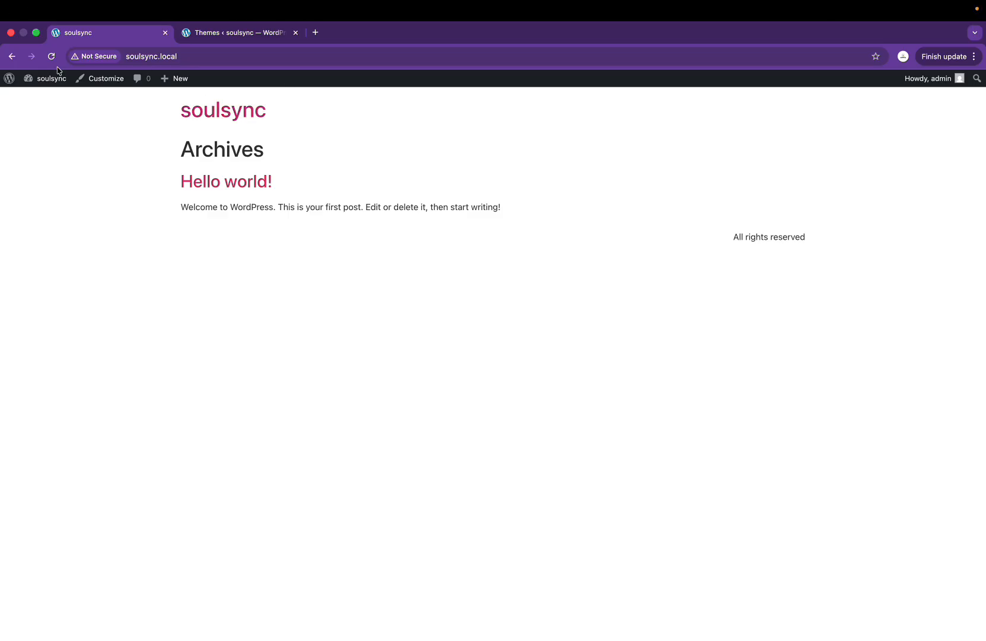
{"action": "double_click", "coordinate": [248, 119]}
{"action": "right_click", "coordinate": [247, 119]}
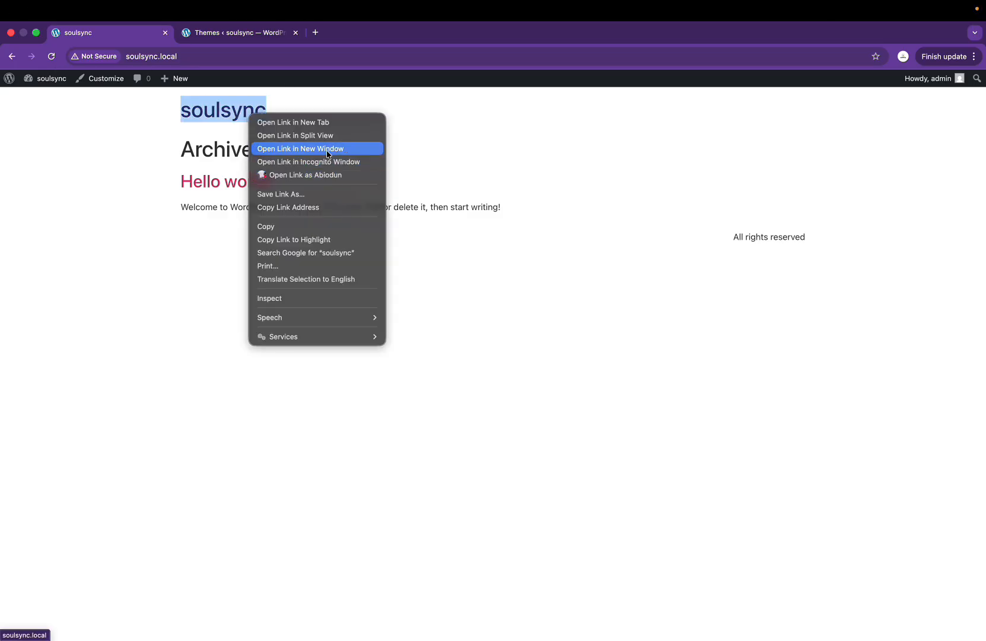
{"action": "left_click", "coordinate": [291, 162]}
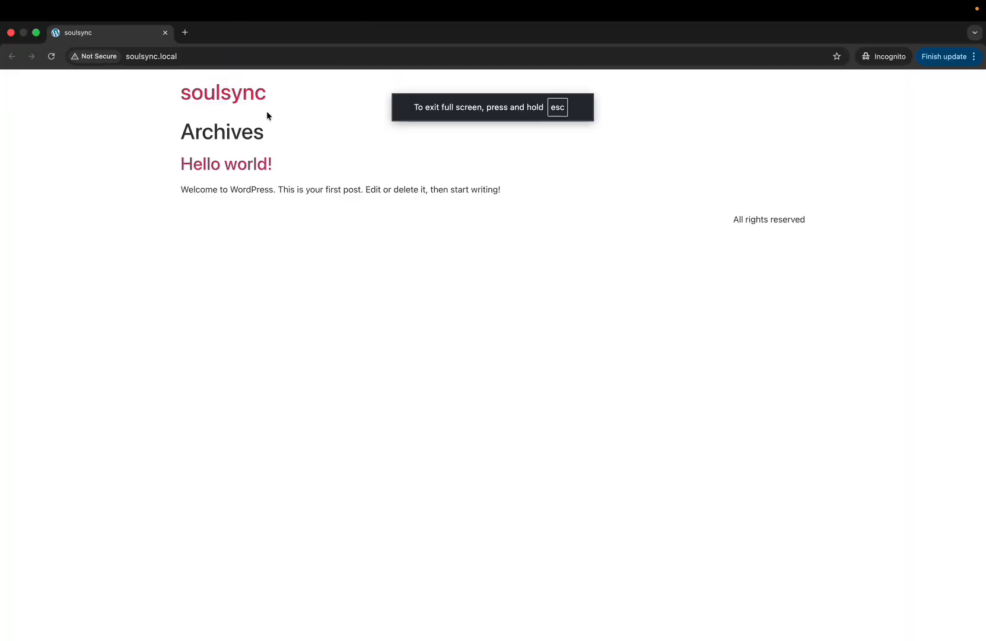
{"action": "left_click", "coordinate": [11, 33]}
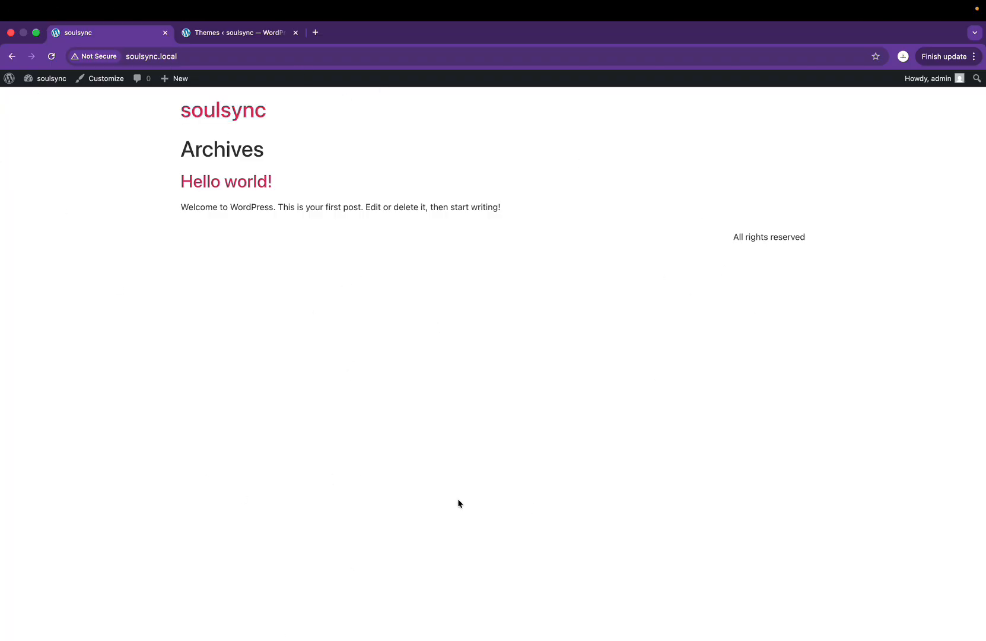
{"action": "left_click", "coordinate": [240, 32]}
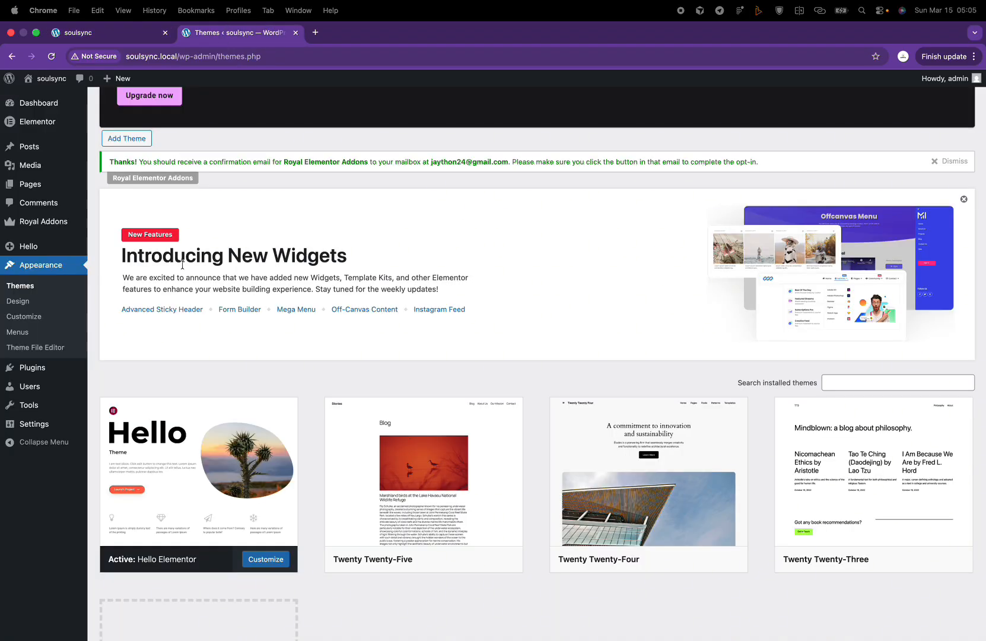
{"action": "mouse_move", "coordinate": [64, 186]}
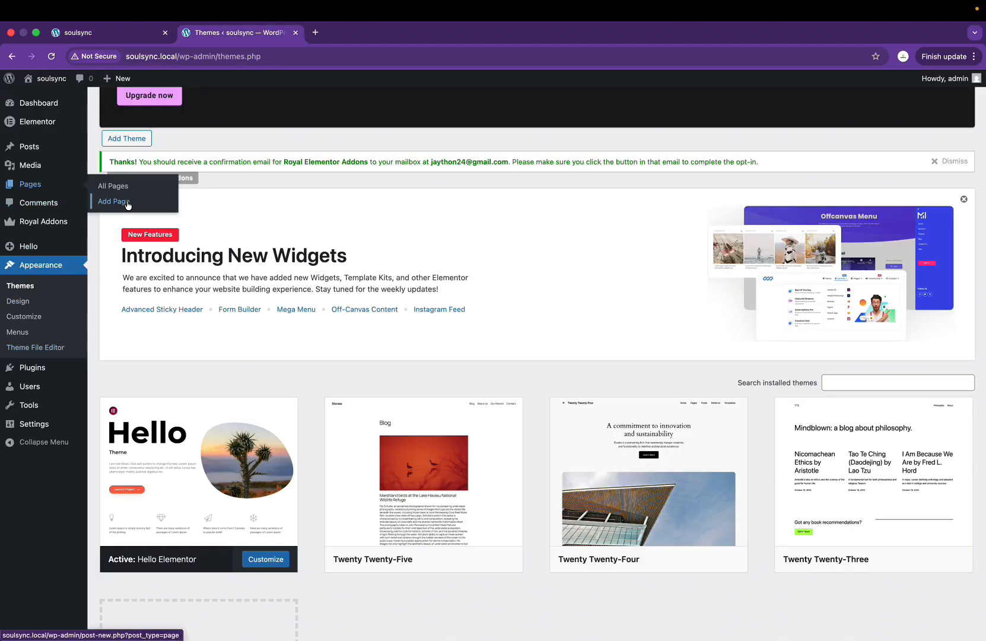
Step: Create a page titled 'Home' with the Elementor Full Width template, publish it, and return to Pages
{"action": "left_click", "coordinate": [35, 190]}
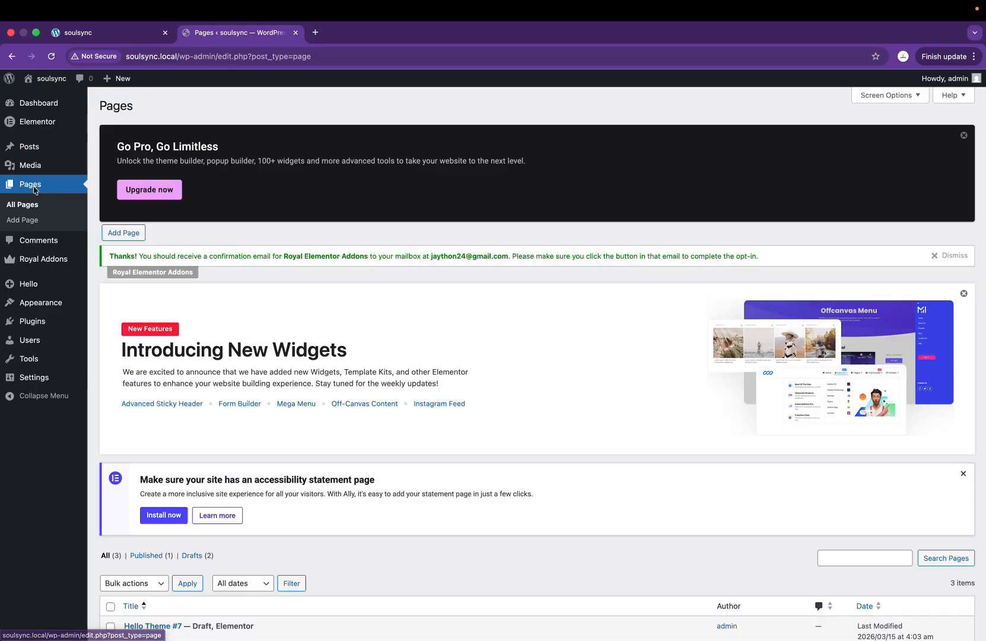
{"action": "left_click", "coordinate": [133, 232]}
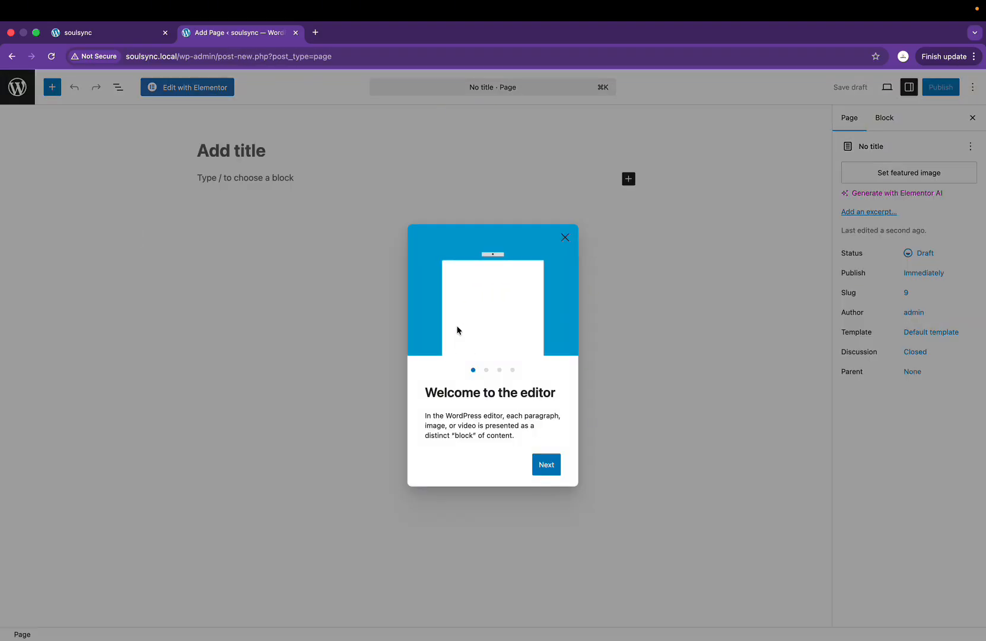
{"action": "left_click", "coordinate": [565, 238]}
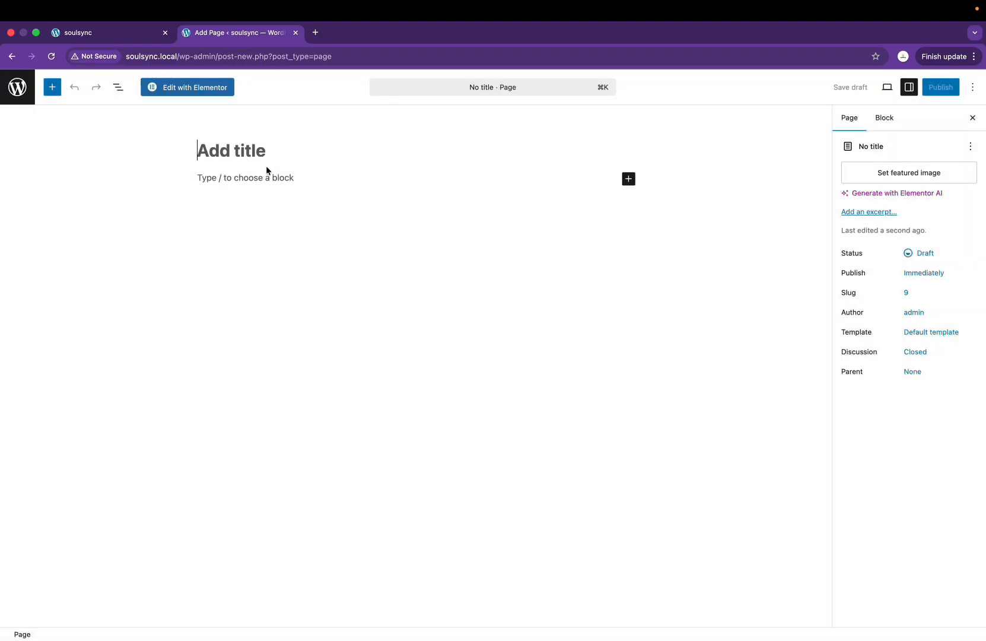
{"action": "type", "text": "Home"}
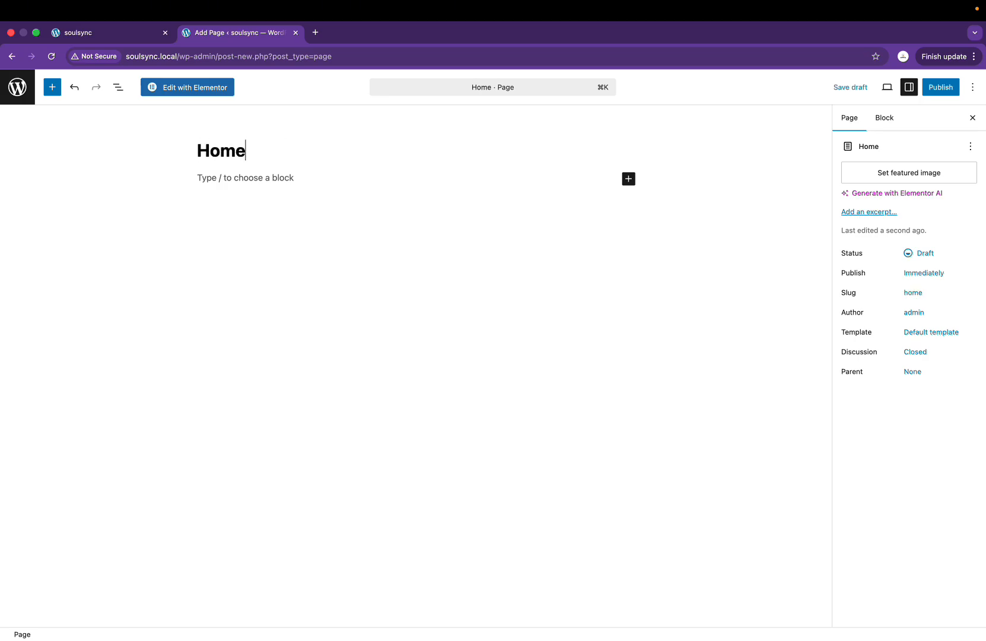
{"action": "left_click", "coordinate": [934, 338]}
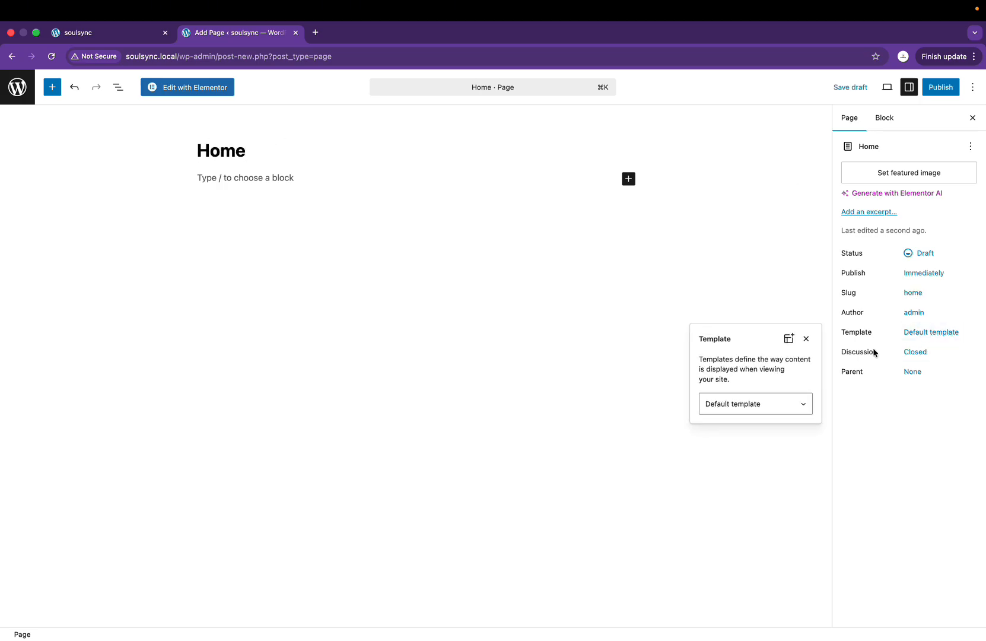
{"action": "left_click", "coordinate": [775, 406]}
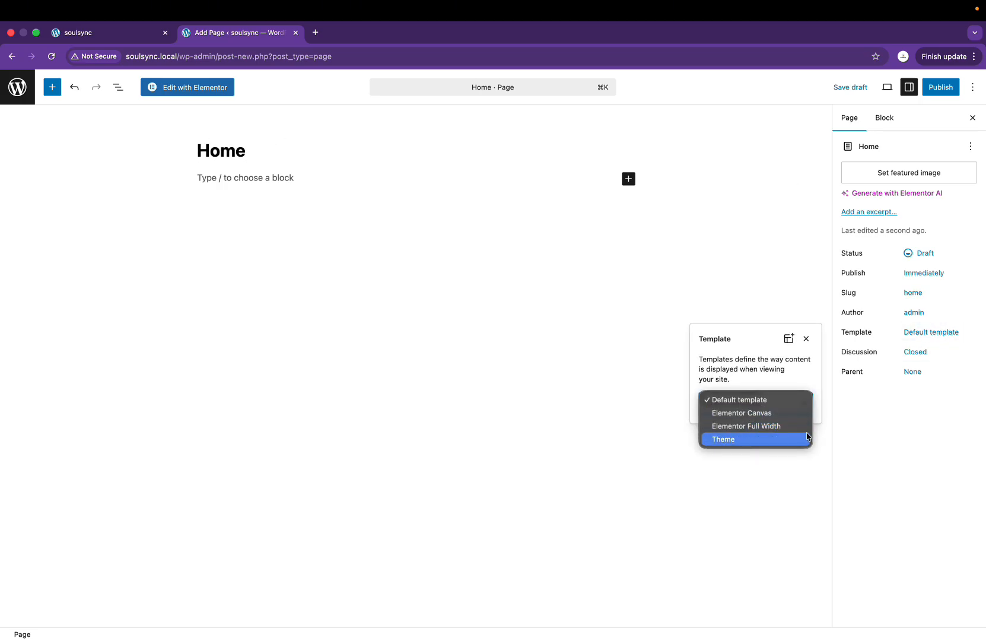
{"action": "left_click", "coordinate": [790, 426]}
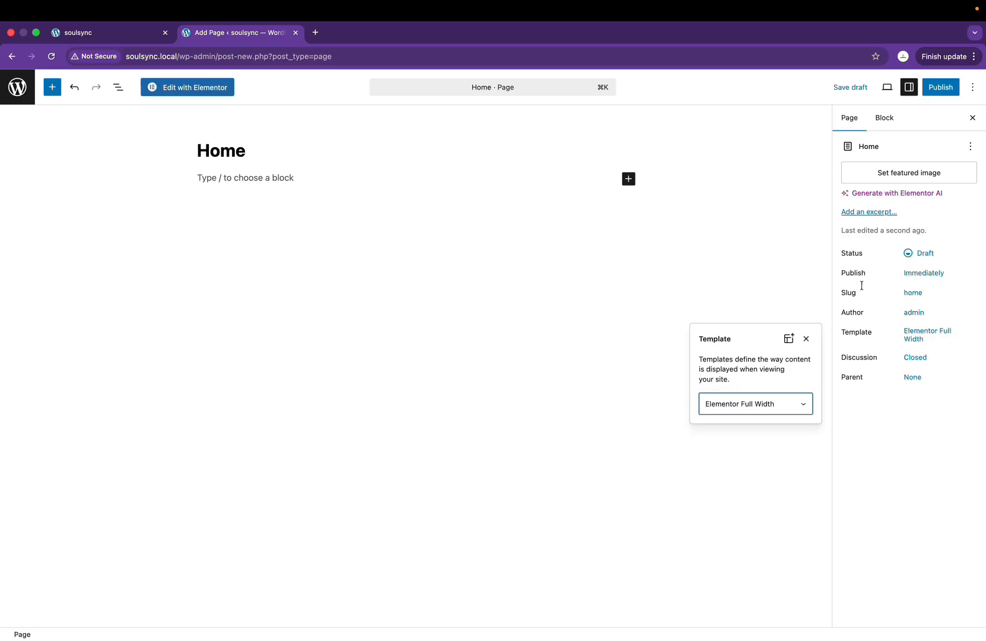
{"action": "left_click", "coordinate": [945, 89]}
{"action": "left_click", "coordinate": [945, 89]}
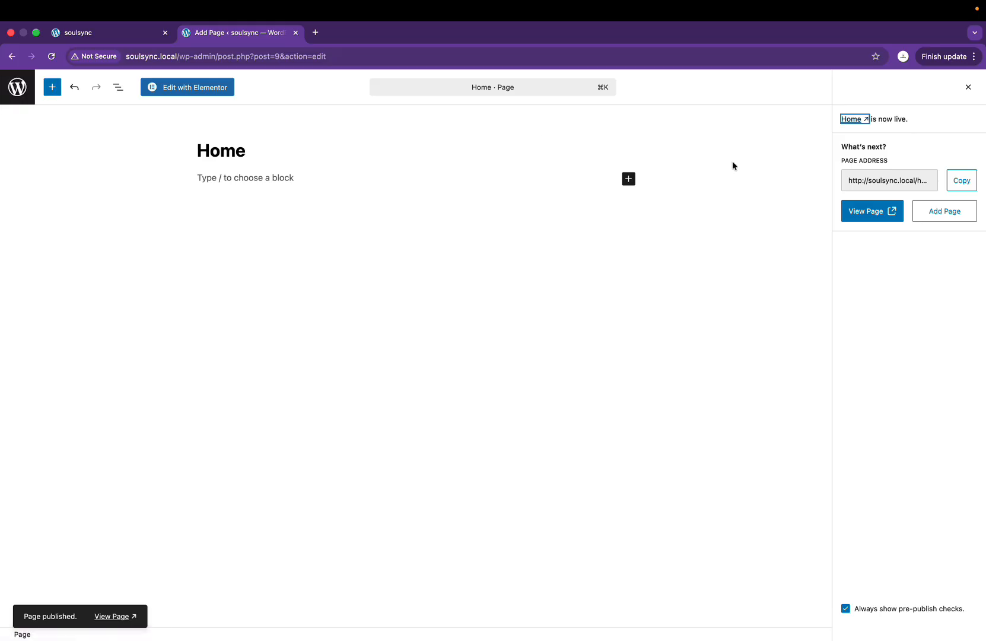
{"action": "left_click", "coordinate": [16, 91]}
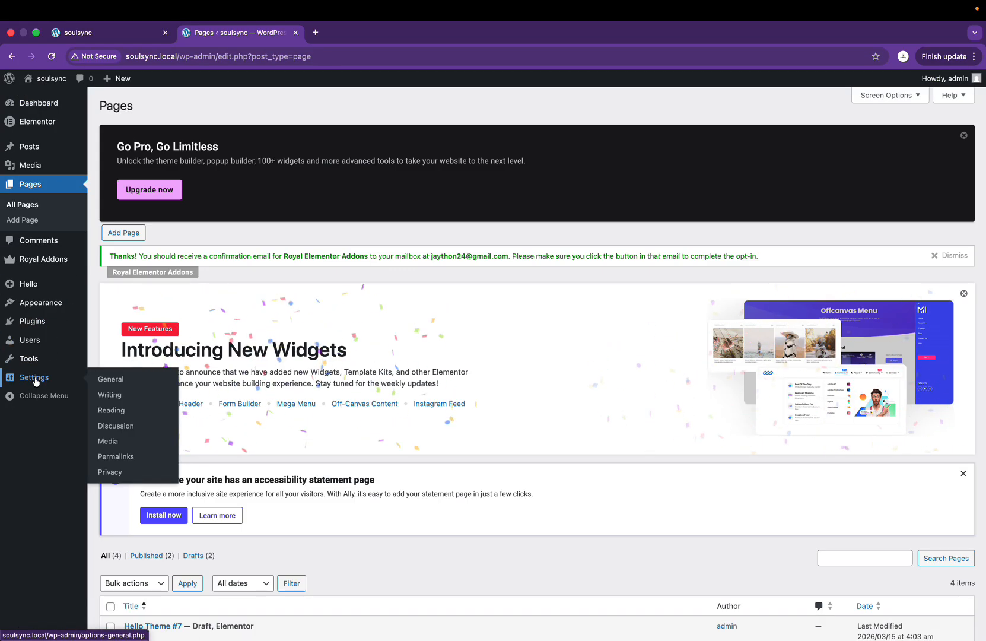
Step: In Reading Settings, set the homepage to the static 'Home' page and save
{"action": "left_click", "coordinate": [36, 381]}
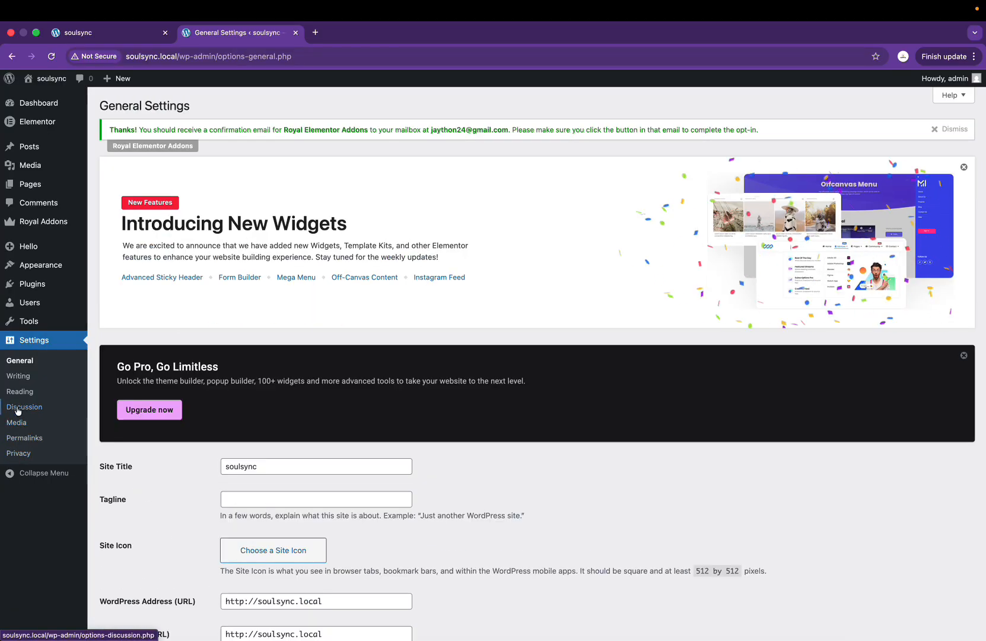
{"action": "left_click", "coordinate": [26, 393]}
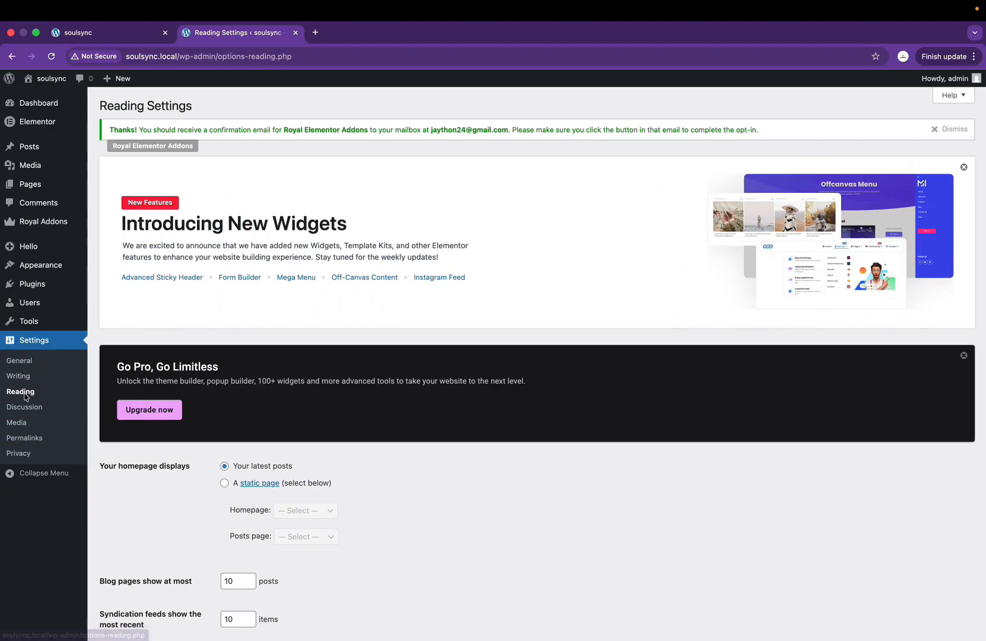
{"action": "scroll", "coordinate": [326, 475], "scroll_direction": "down", "scroll_amount": 5}
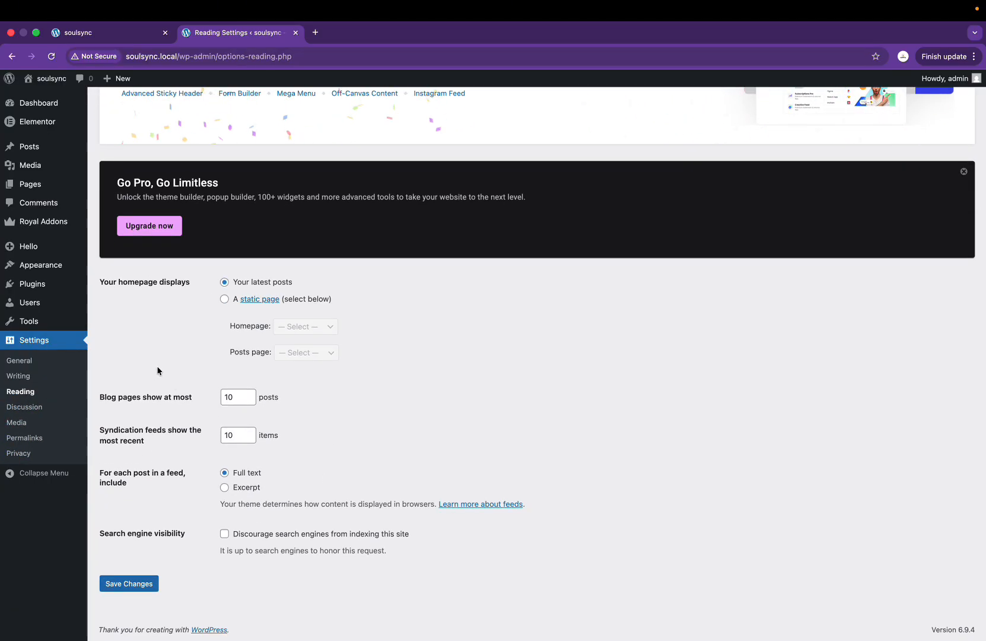
{"action": "scroll", "coordinate": [265, 438], "scroll_direction": "up", "scroll_amount": 4}
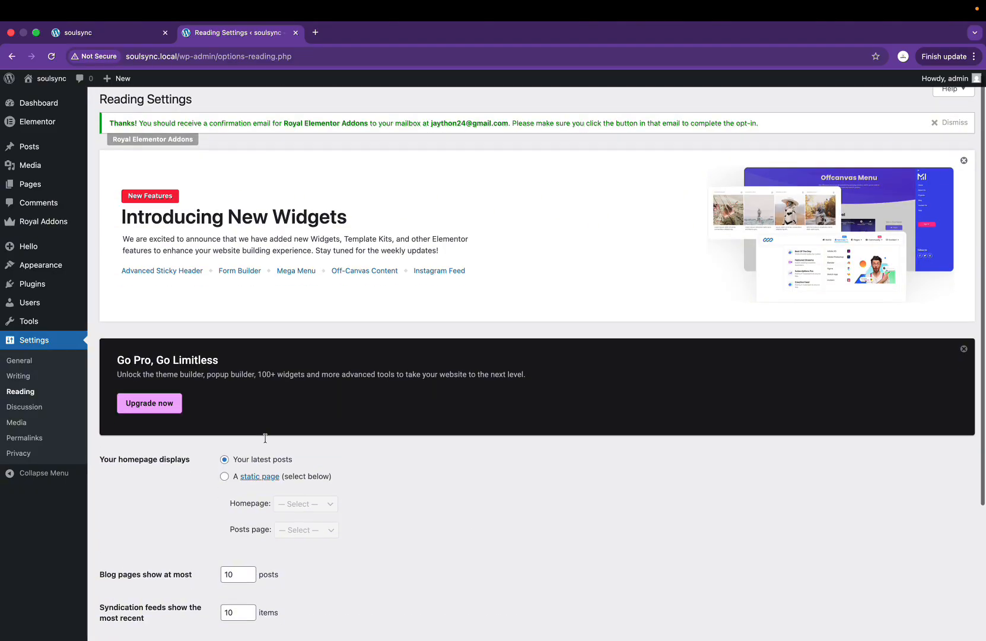
{"action": "scroll", "coordinate": [123, 495], "scroll_direction": "down", "scroll_amount": 2}
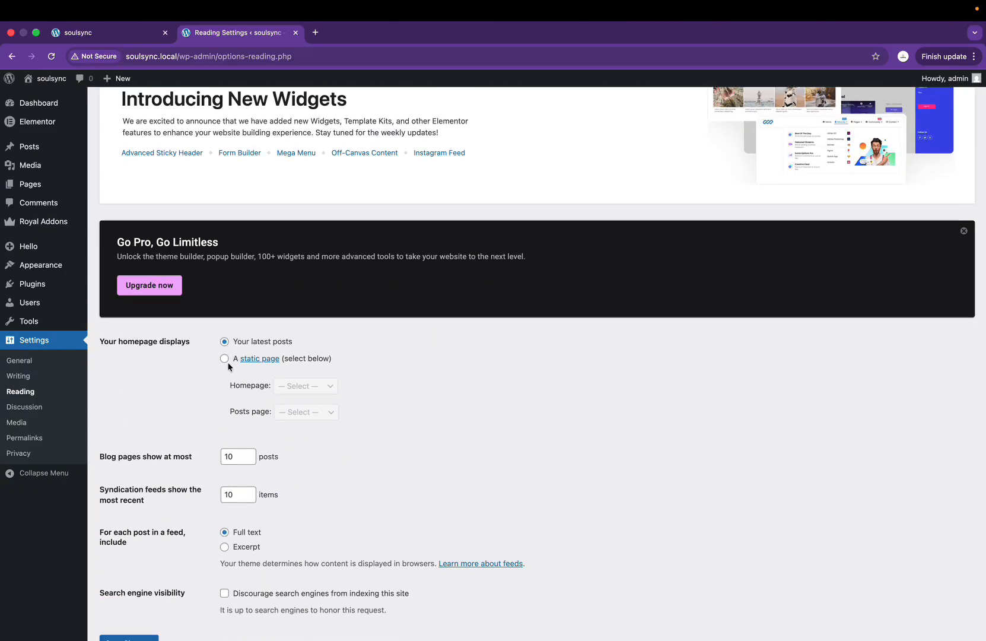
{"action": "left_click", "coordinate": [224, 359]}
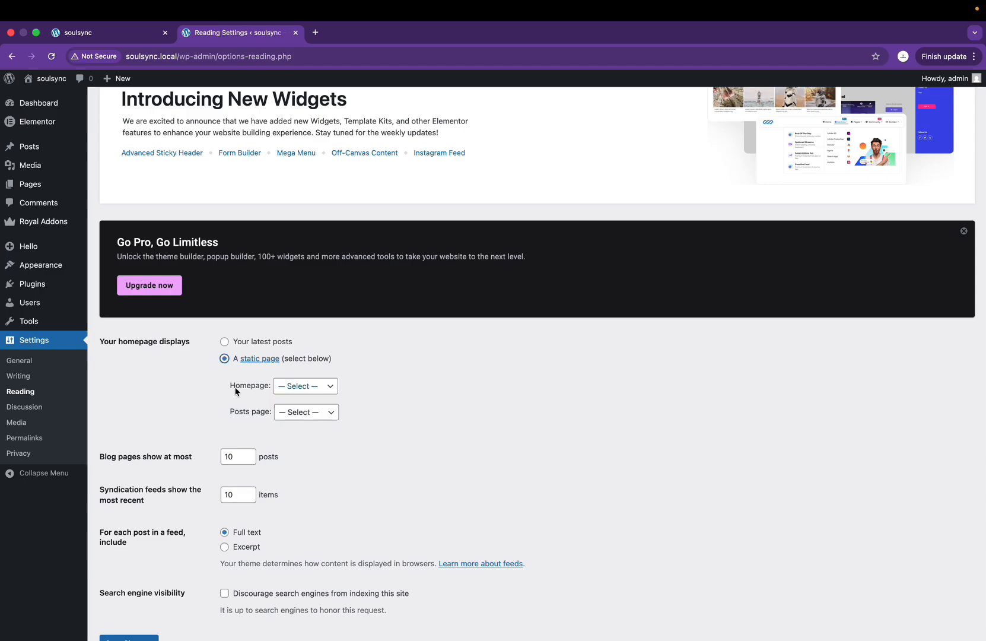
{"action": "triple_click", "coordinate": [236, 388]}
{"action": "double_click", "coordinate": [248, 387]}
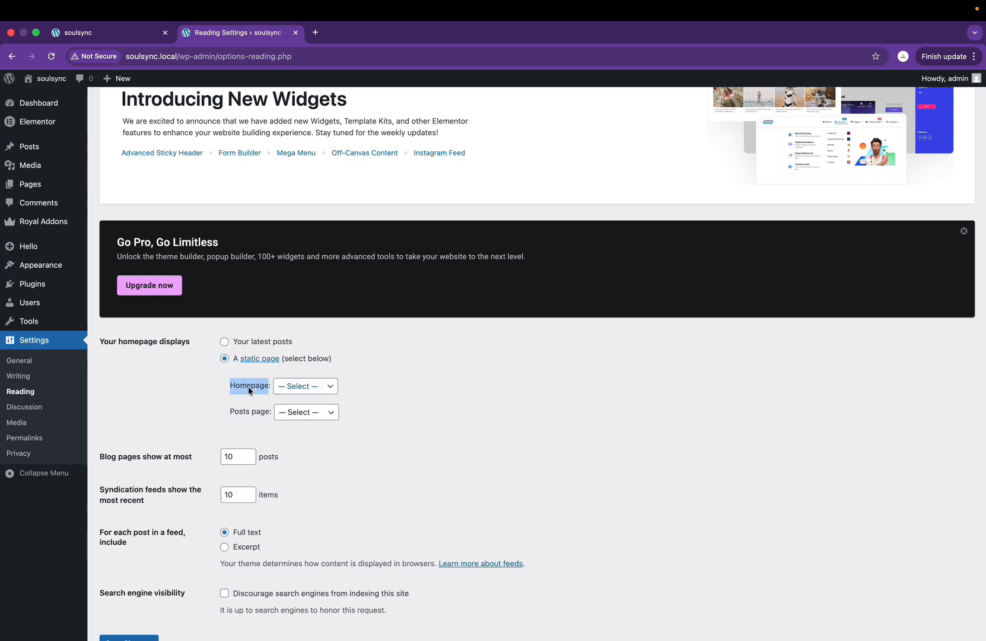
{"action": "left_click", "coordinate": [305, 387]}
{"action": "left_click", "coordinate": [296, 396]}
{"action": "left_click", "coordinate": [392, 417]}
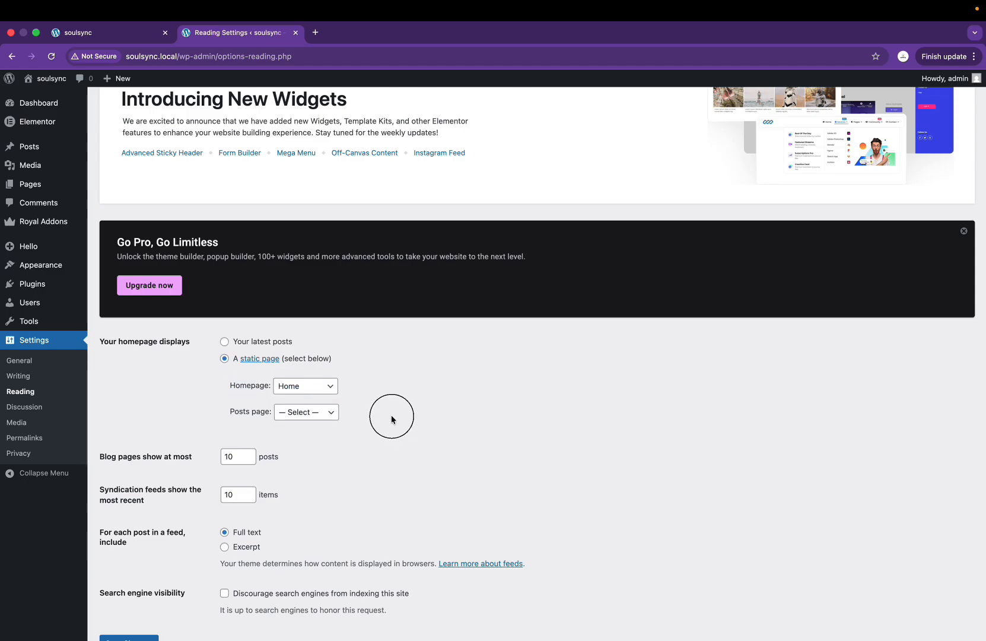
{"action": "scroll", "coordinate": [391, 419], "scroll_direction": "down", "scroll_amount": 2}
{"action": "left_click", "coordinate": [127, 582]}
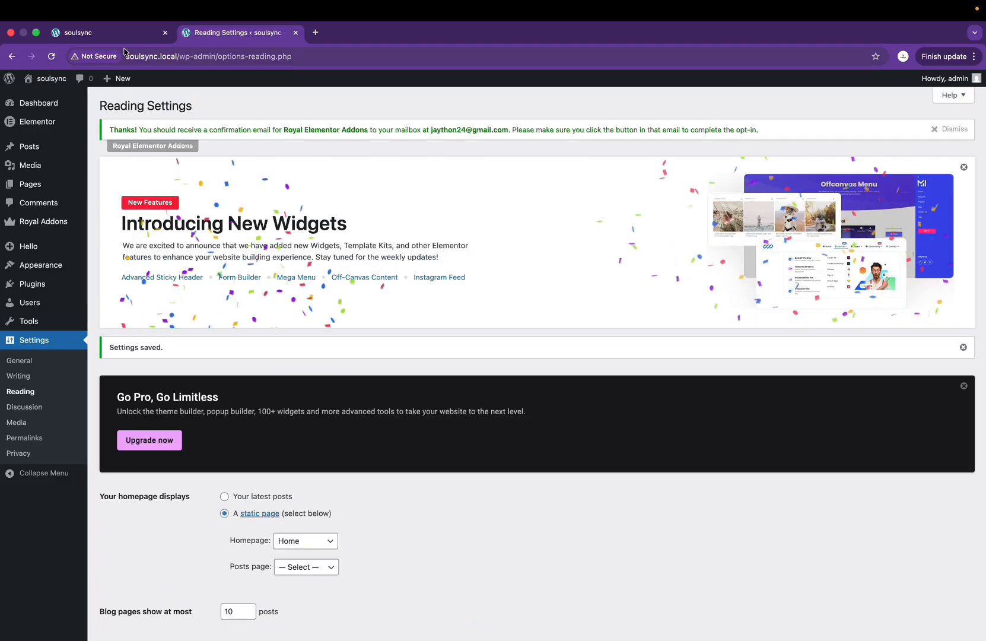
Step: Reload the live front page to confirm it shows only the soulsync title and 'All rights reserved'
{"action": "left_click", "coordinate": [120, 41]}
{"action": "left_click", "coordinate": [53, 58]}
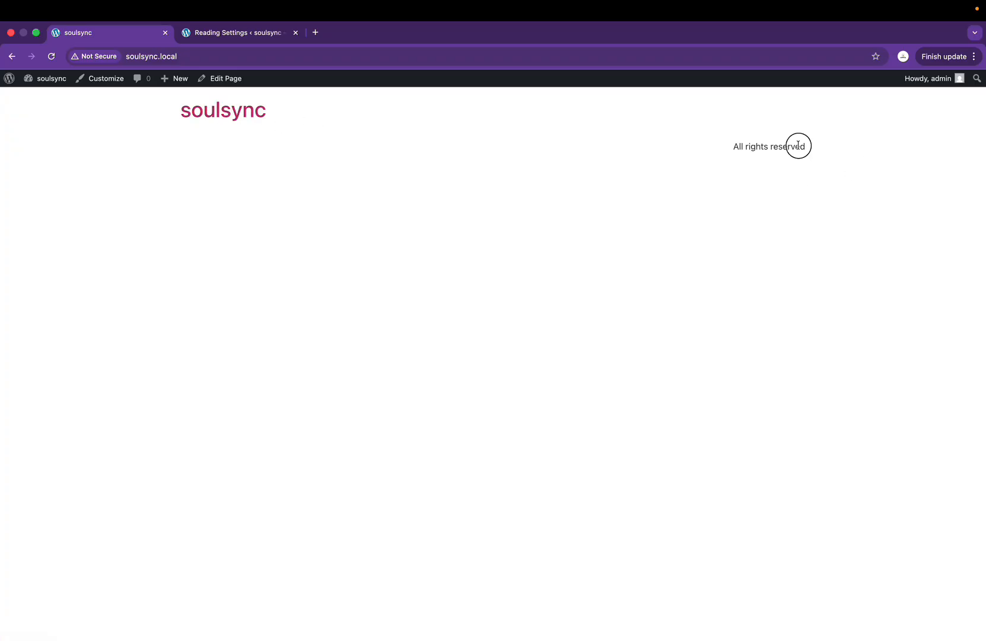
{"action": "left_click", "coordinate": [385, 273]}
{"action": "left_click", "coordinate": [253, 39]}
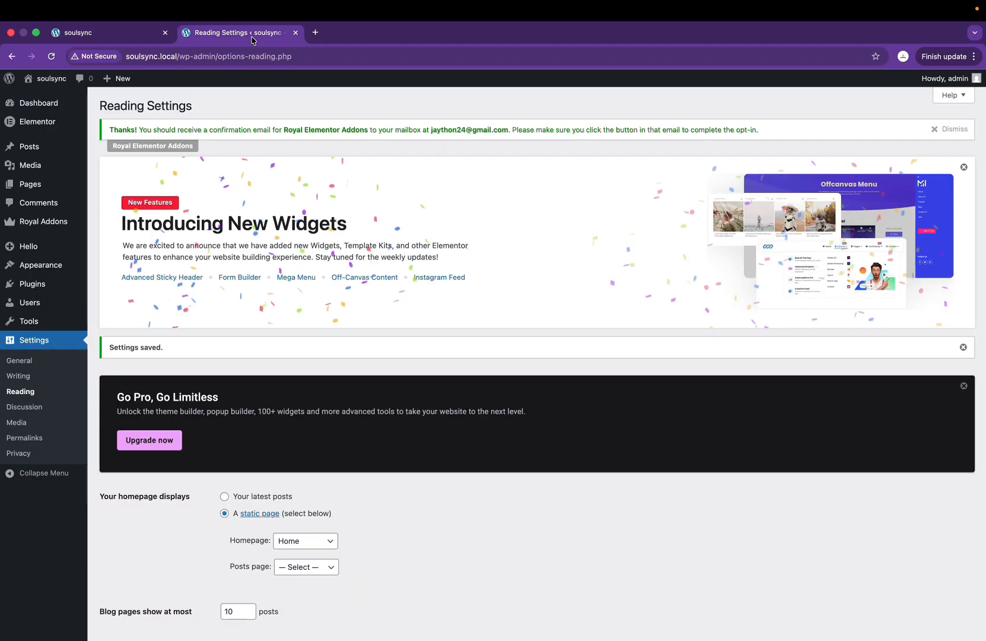
{"action": "left_click", "coordinate": [119, 37]}
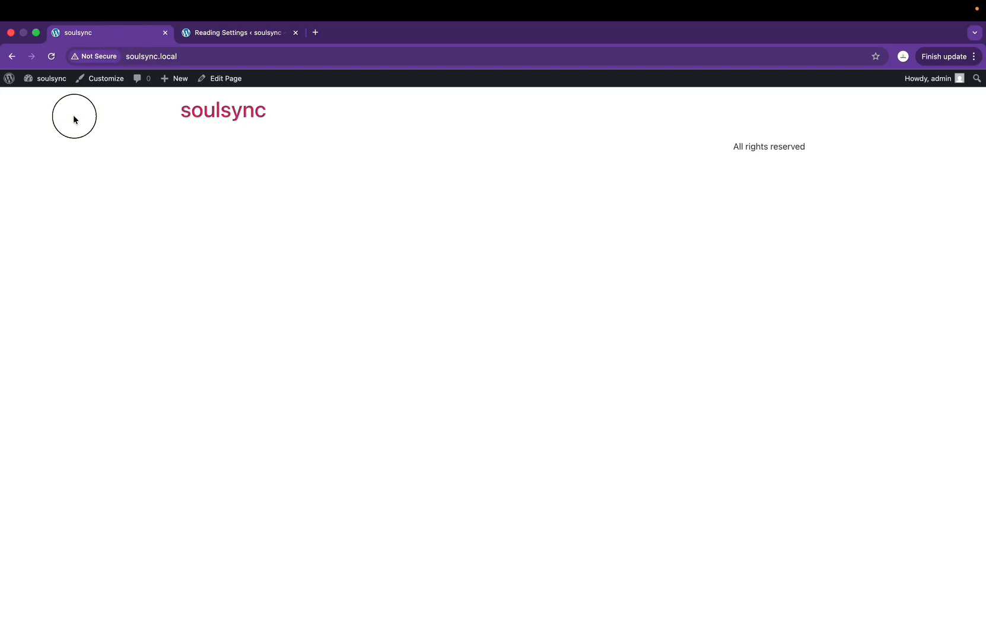
{"action": "left_click_drag", "start_coordinate": [75, 119], "coordinate": [923, 111]}
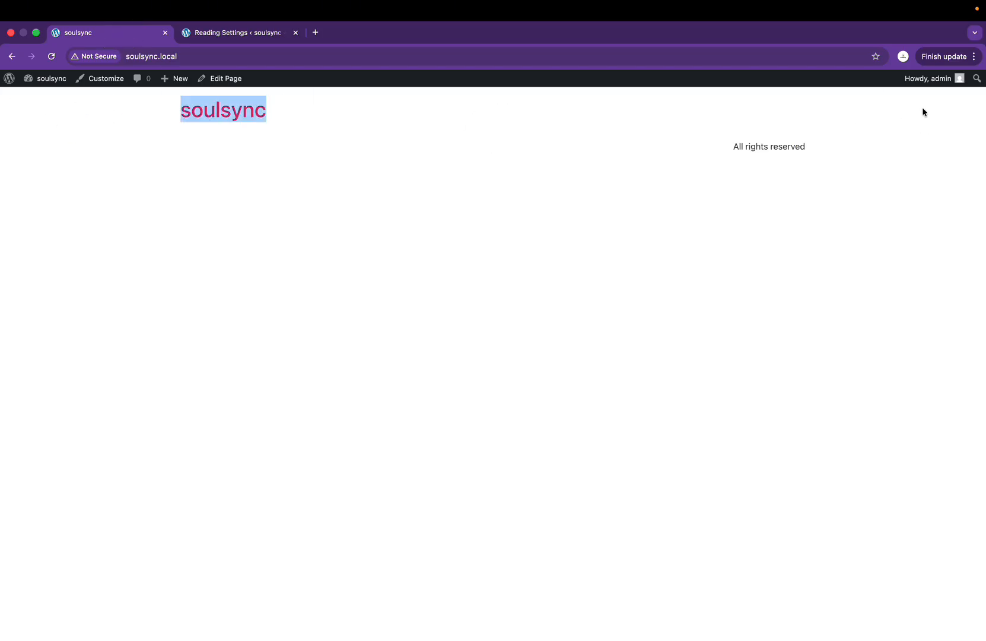
{"action": "left_click_drag", "start_coordinate": [869, 147], "coordinate": [731, 152]}
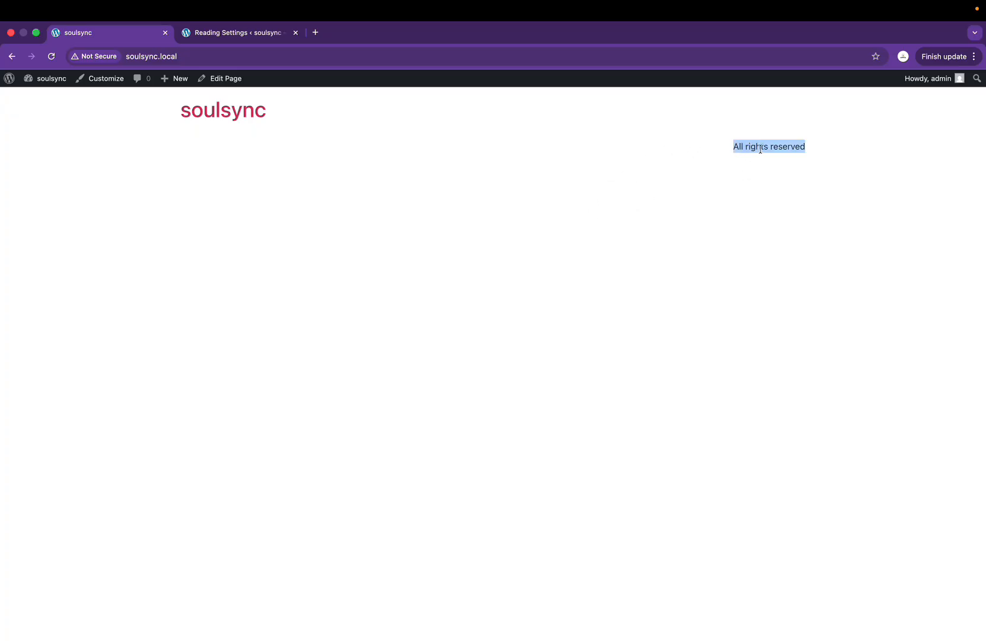
{"action": "left_click", "coordinate": [760, 149]}
{"action": "left_click", "coordinate": [226, 33]}
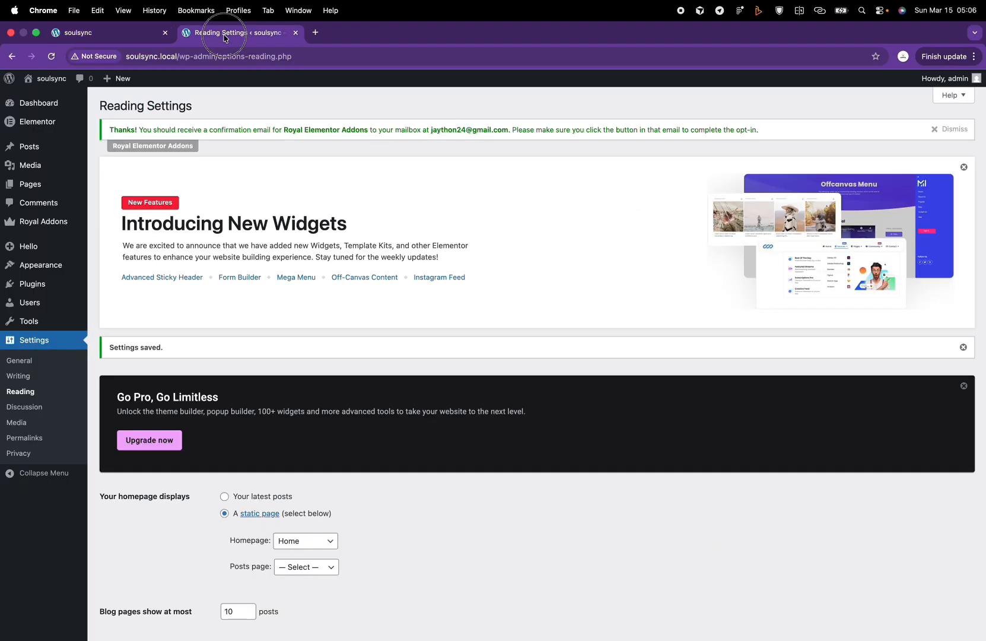
Step: In Figma, inspect the Landing Page - Desktop frame's header and hero, scrolling down toward the footer
{"action": "key", "text": "ctrl+Right"}
{"action": "scroll", "coordinate": [497, 236], "scroll_direction": "up", "scroll_amount": 10}
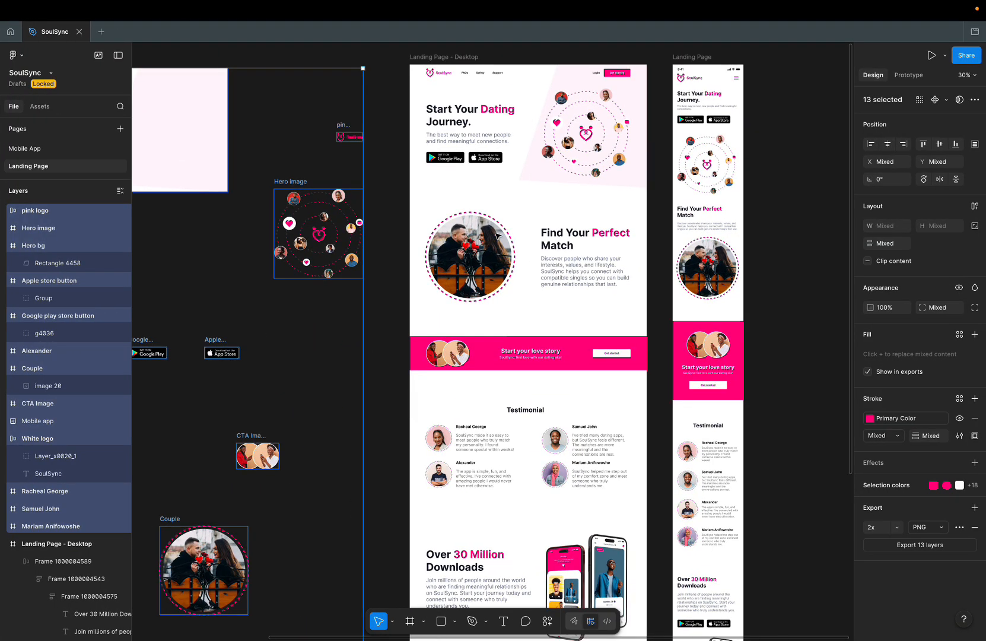
{"action": "scroll", "coordinate": [497, 236], "scroll_direction": "left", "scroll_amount": 2}
{"action": "scroll", "coordinate": [497, 236], "scroll_direction": "down", "scroll_amount": 1}
{"action": "scroll", "coordinate": [497, 237], "scroll_direction": "up", "scroll_amount": 1}
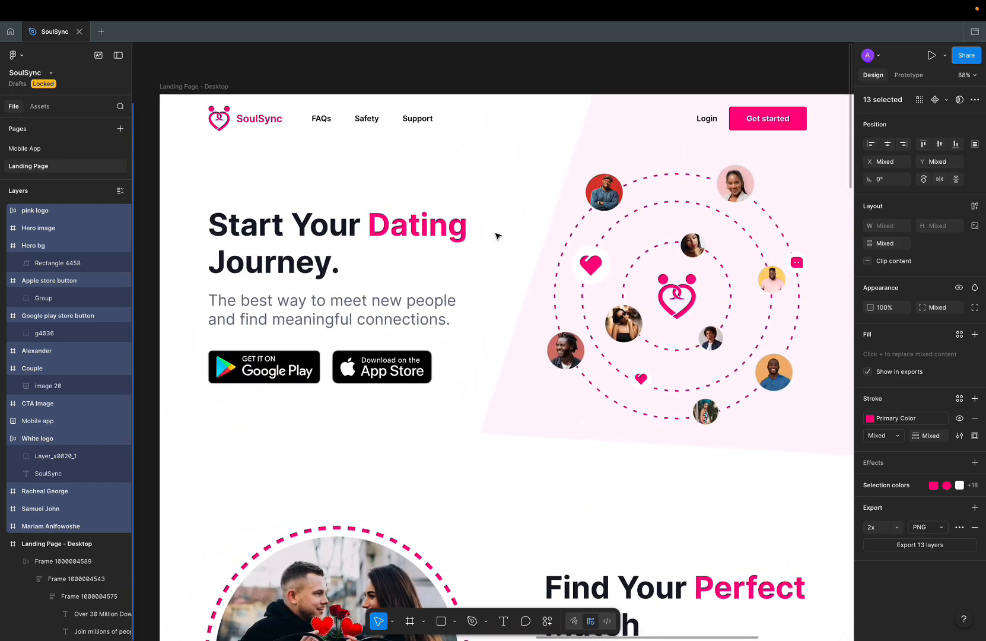
{"action": "scroll", "coordinate": [497, 236], "scroll_direction": "right", "scroll_amount": 1}
{"action": "left_click", "coordinate": [273, 126]}
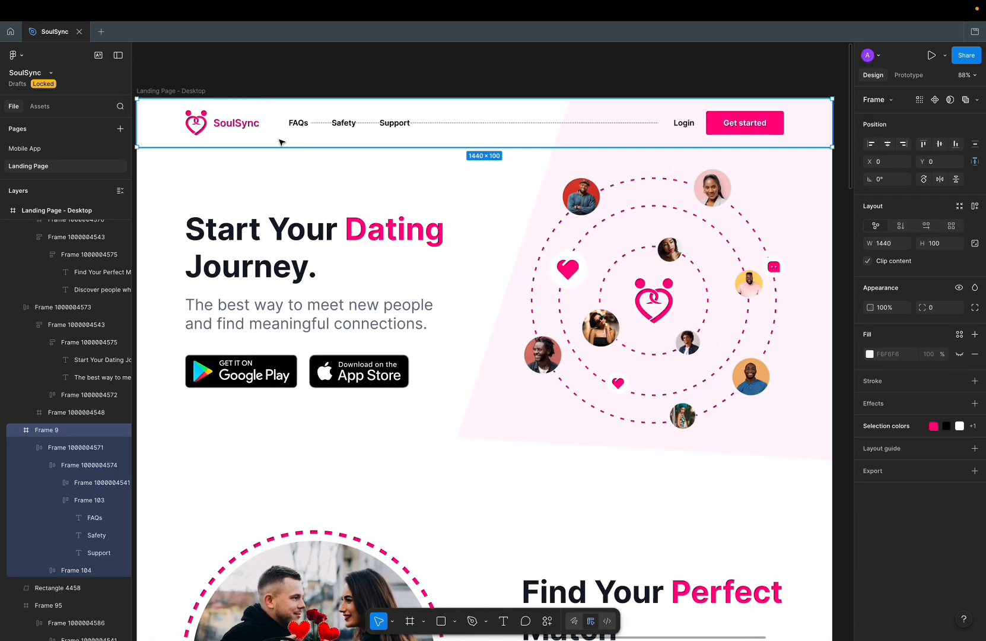
{"action": "left_click", "coordinate": [325, 279]}
{"action": "scroll", "coordinate": [323, 284], "scroll_direction": "down", "scroll_amount": 5}
{"action": "scroll", "coordinate": [326, 285], "scroll_direction": "down", "scroll_amount": 5}
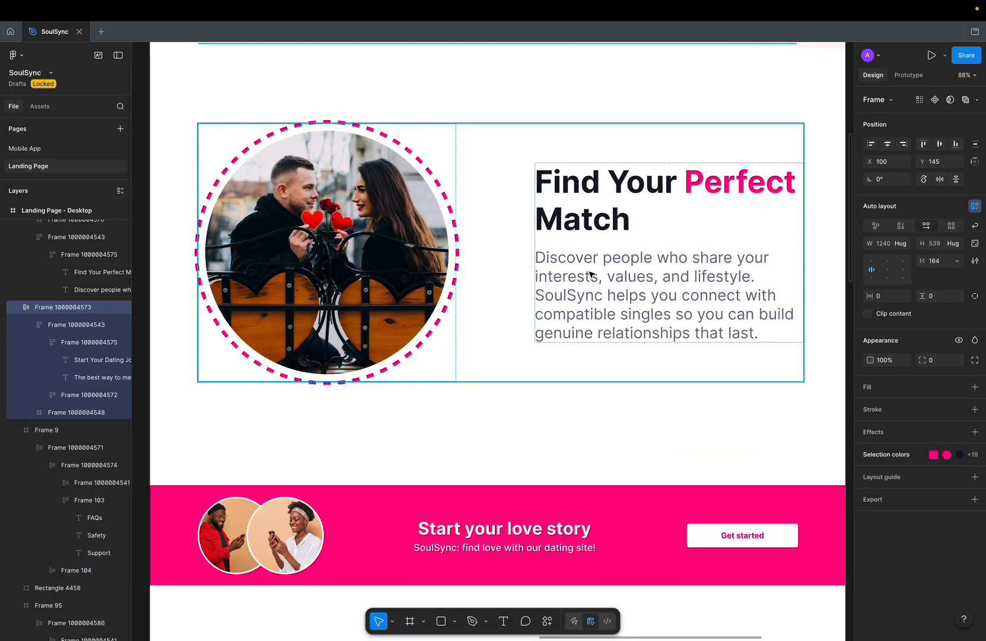
{"action": "scroll", "coordinate": [521, 379], "scroll_direction": "down", "scroll_amount": 4}
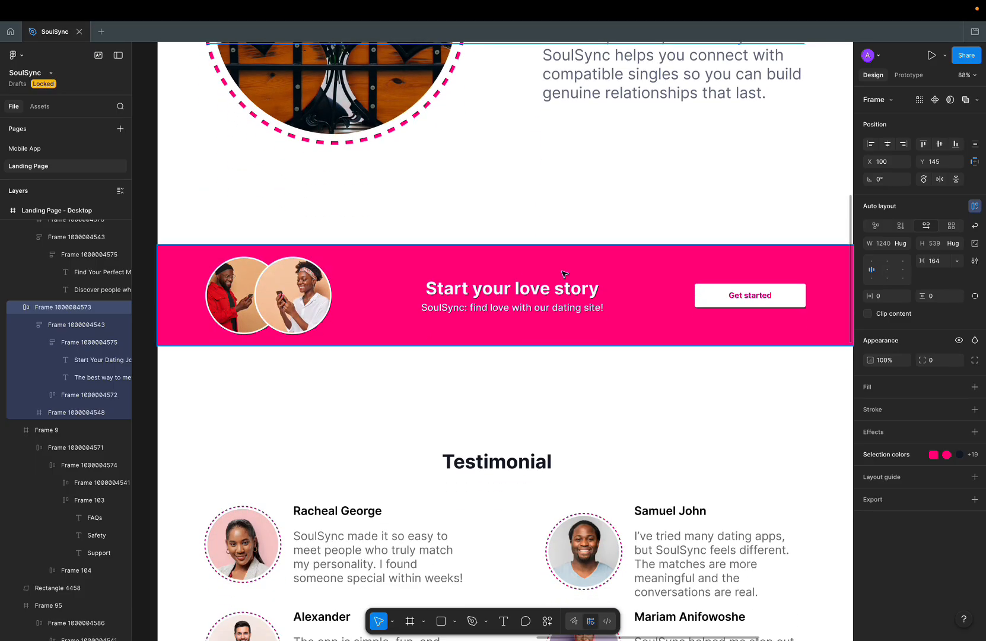
{"action": "scroll", "coordinate": [533, 295], "scroll_direction": "down", "scroll_amount": 7}
{"action": "scroll", "coordinate": [530, 253], "scroll_direction": "down", "scroll_amount": 5}
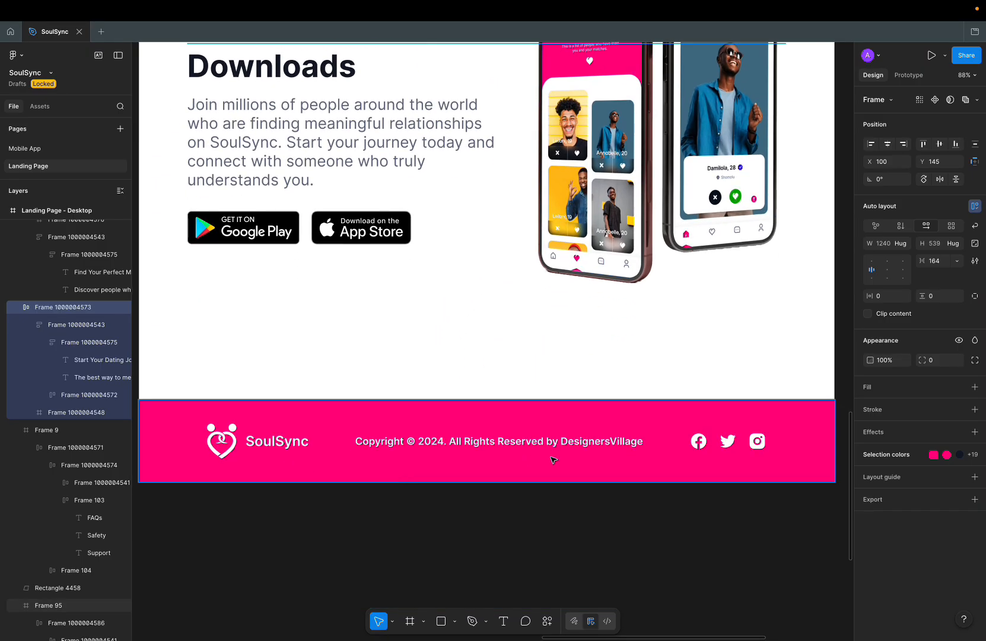
Step: Recheck the Figma header with FAQs, Safety and Support links before returning to WordPress
{"action": "key", "text": "ctrl+Left"}
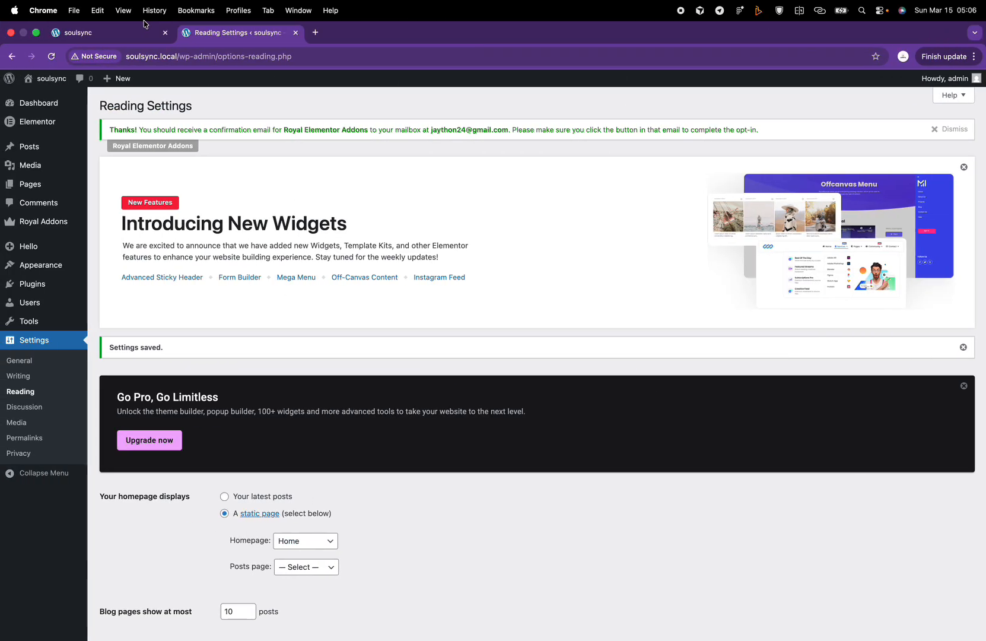
{"action": "key", "text": "ctrl+Right"}
{"action": "scroll", "coordinate": [348, 277], "scroll_direction": "up", "scroll_amount": 11}
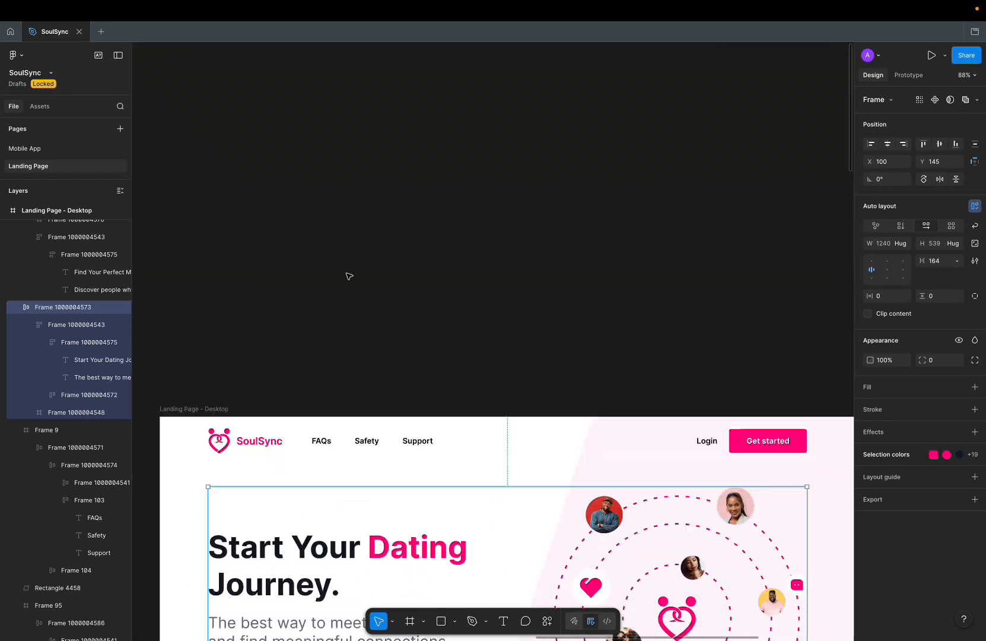
{"action": "scroll", "coordinate": [348, 276], "scroll_direction": "down", "scroll_amount": 2}
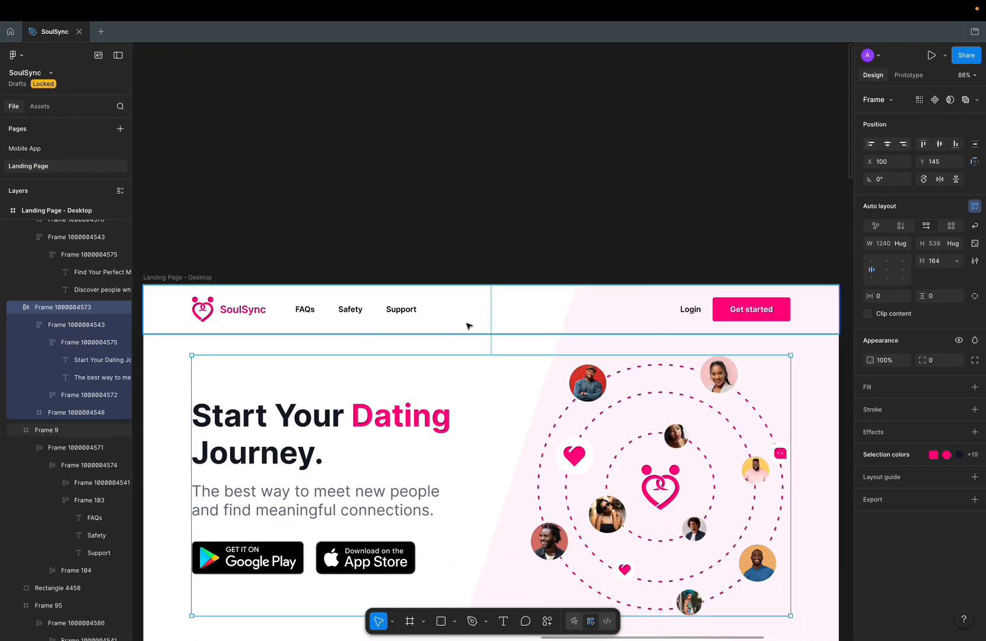
{"action": "left_click", "coordinate": [695, 312]}
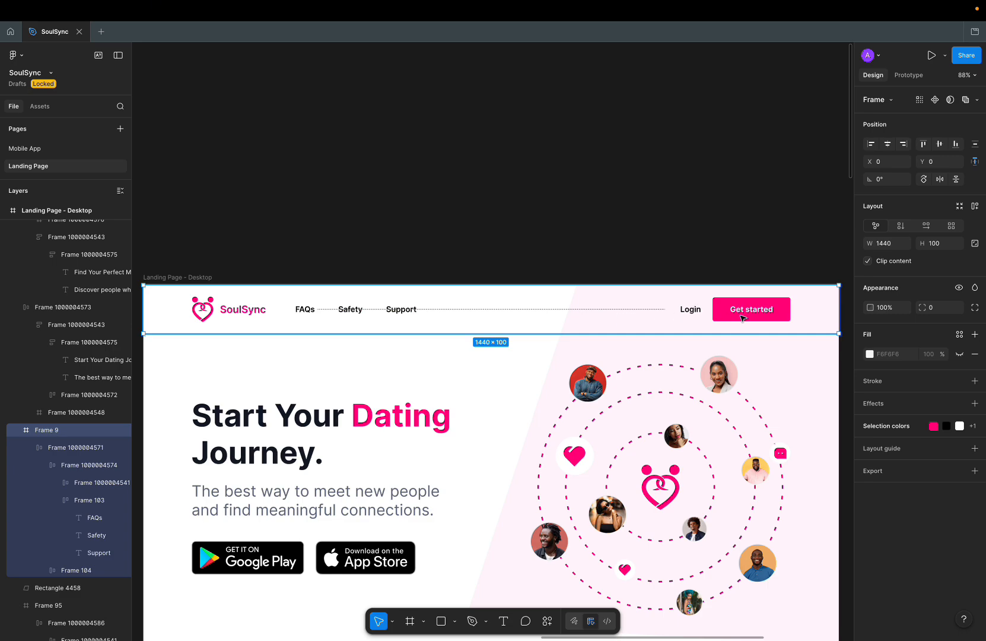
{"action": "left_click", "coordinate": [497, 254]}
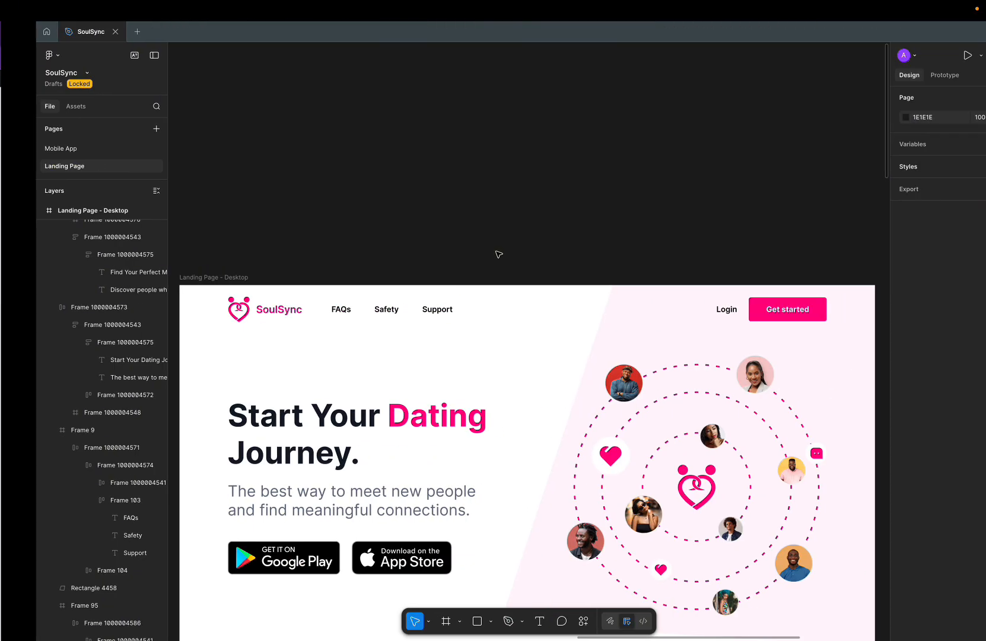
{"action": "left_click", "coordinate": [297, 323]}
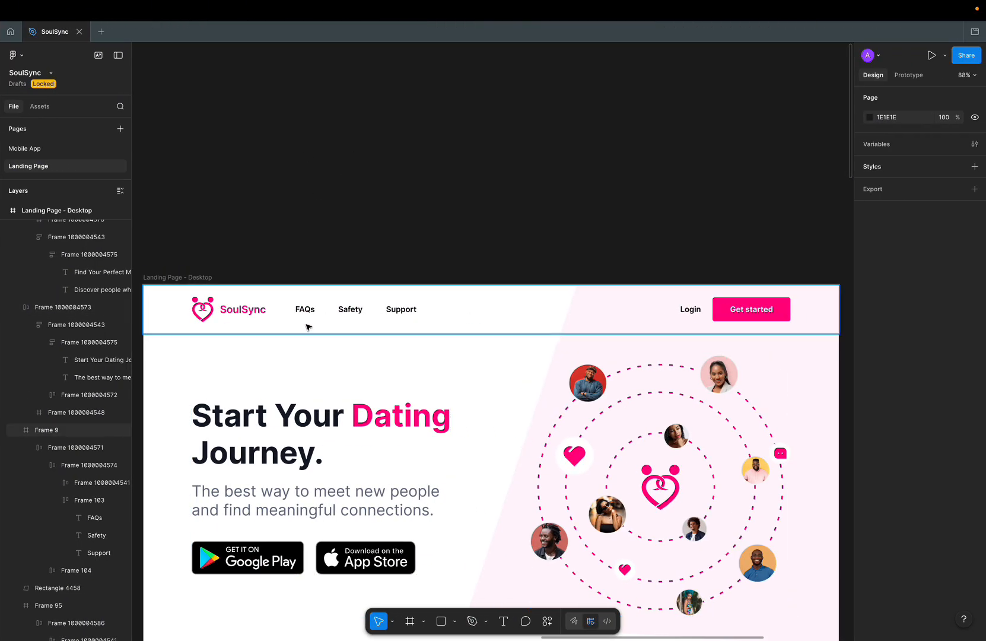
{"action": "scroll", "coordinate": [374, 285], "scroll_direction": "down", "scroll_amount": 3}
{"action": "scroll", "coordinate": [375, 285], "scroll_direction": "down", "scroll_amount": 10}
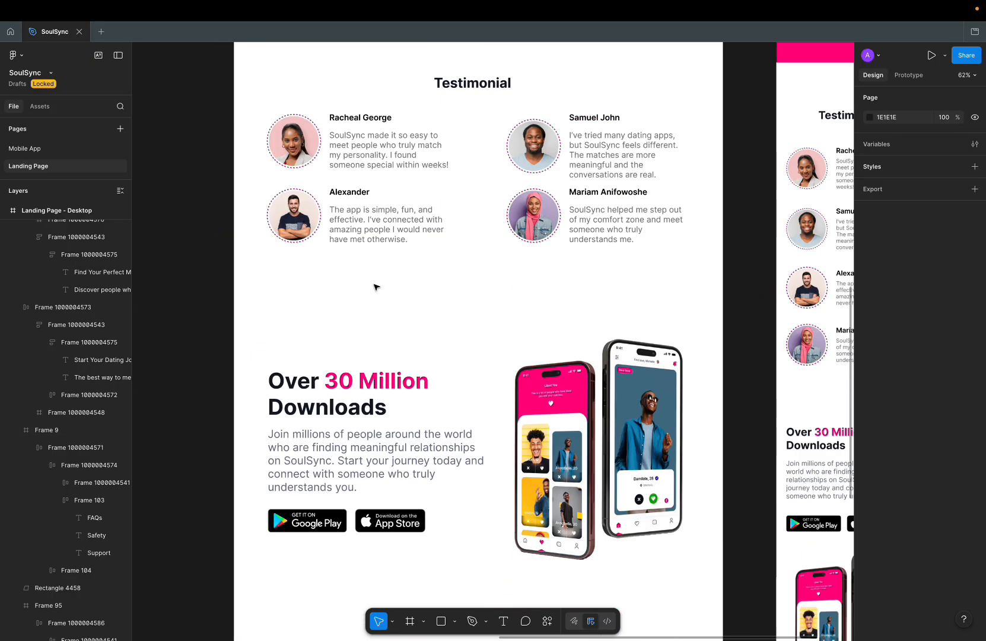
{"action": "scroll", "coordinate": [375, 286], "scroll_direction": "up", "scroll_amount": 10}
{"action": "scroll", "coordinate": [375, 284], "scroll_direction": "up", "scroll_amount": 2, "text": "ctrl"}
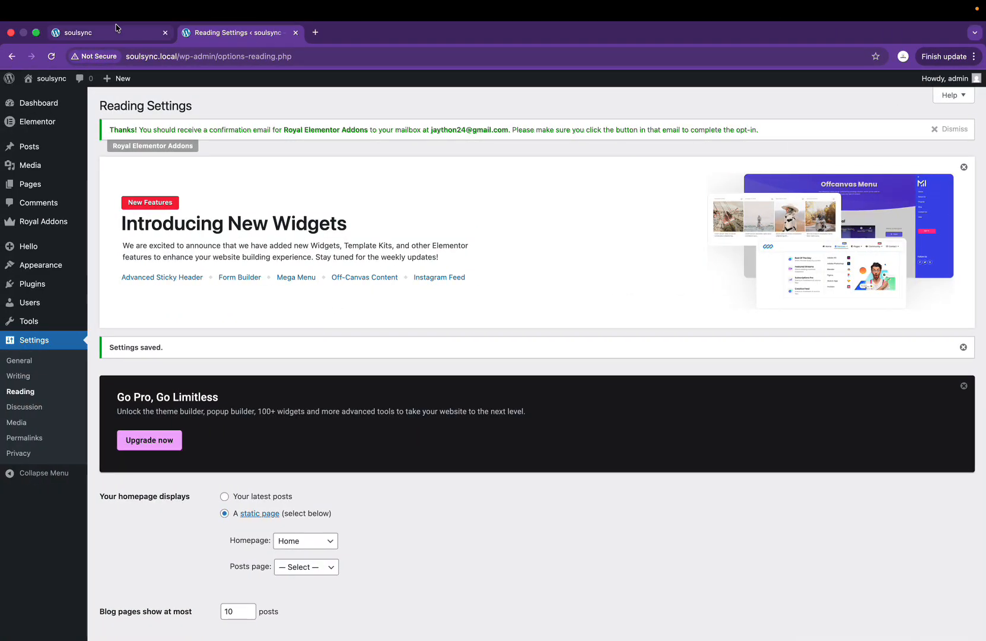
Step: Go from Reading Settings to the WordPress Pages list
{"action": "left_click", "coordinate": [100, 35]}
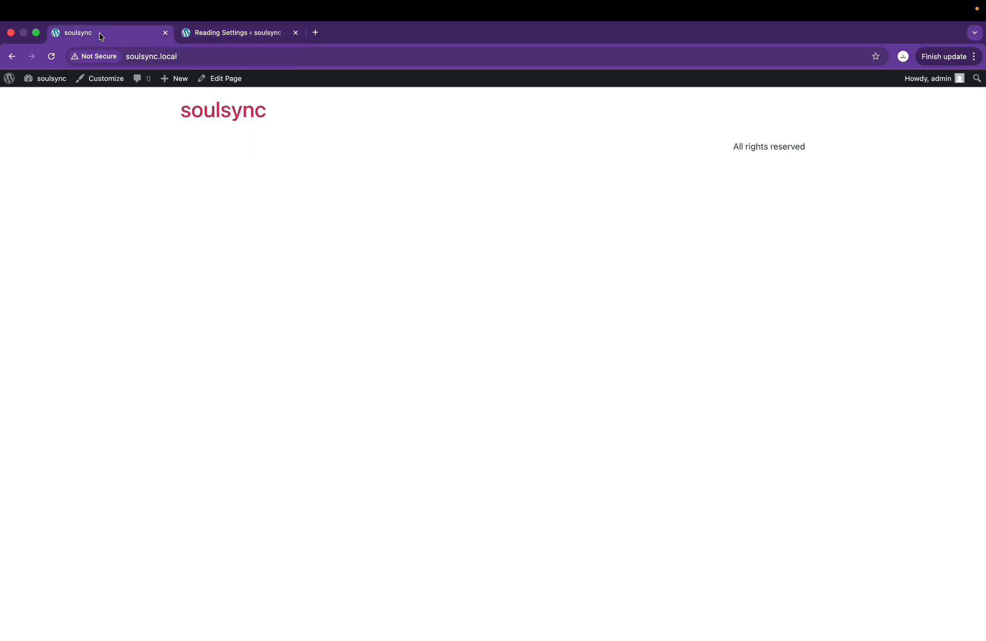
{"action": "left_click", "coordinate": [181, 33]}
{"action": "mouse_move", "coordinate": [56, 275]}
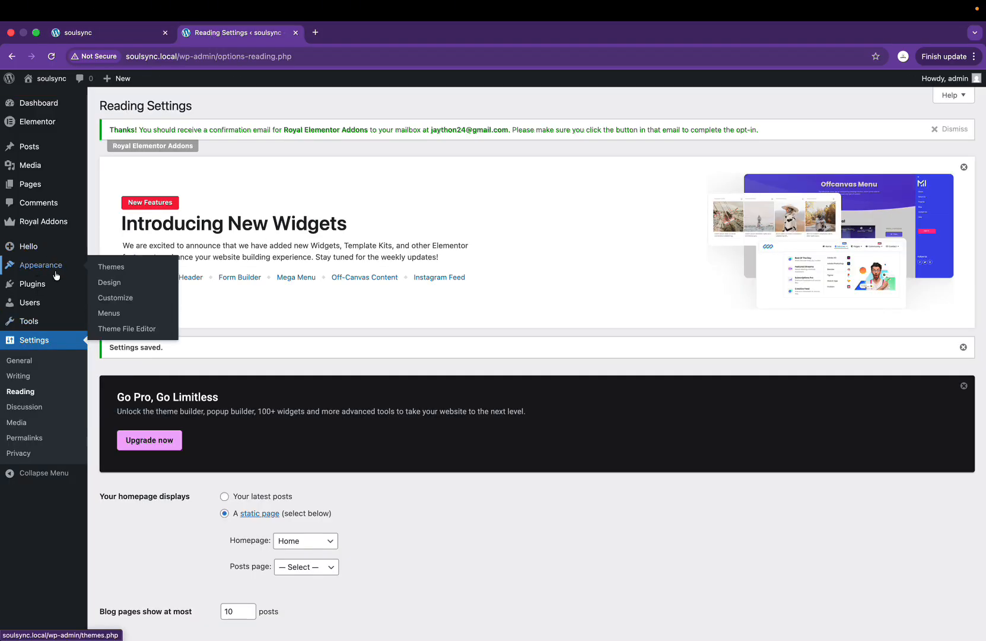
{"action": "left_click", "coordinate": [41, 189]}
{"action": "scroll", "coordinate": [282, 466], "scroll_direction": "down", "scroll_amount": 5}
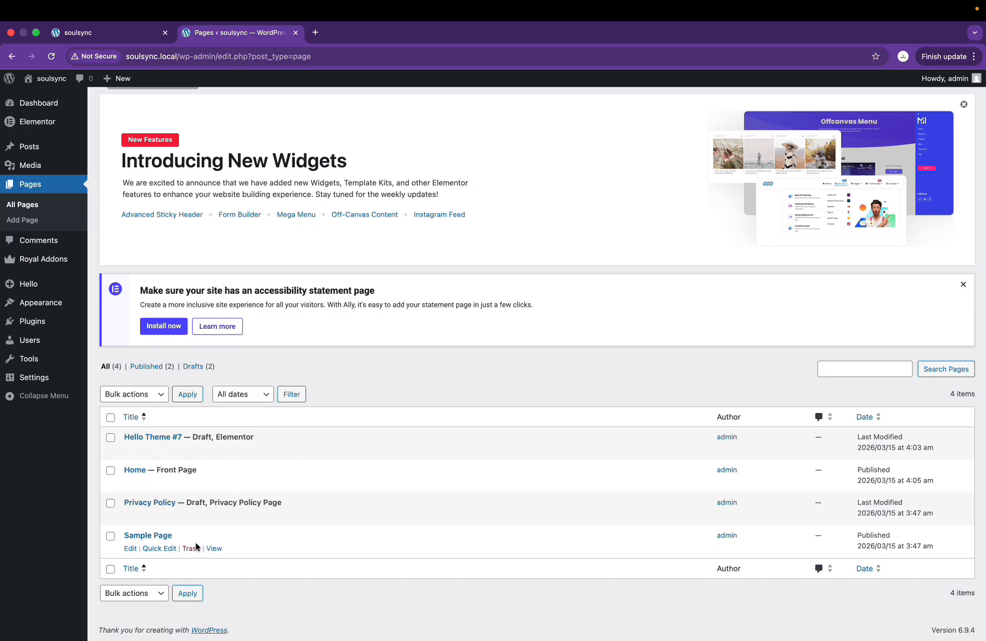
Step: Trash Sample Page, Hello Theme #7 and Privacy Policy
{"action": "left_click", "coordinate": [183, 548]}
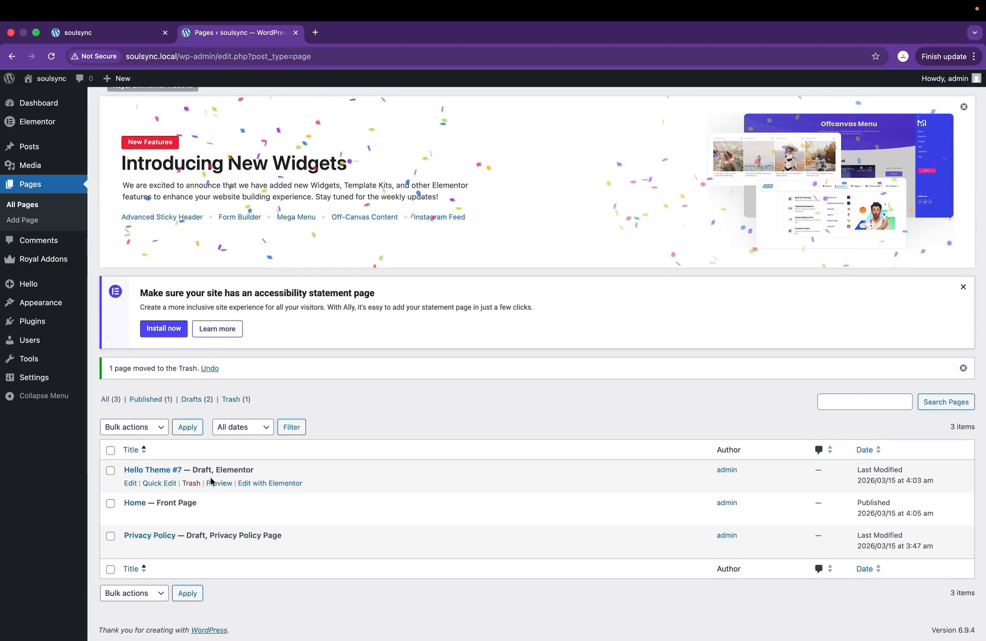
{"action": "left_click", "coordinate": [192, 482]}
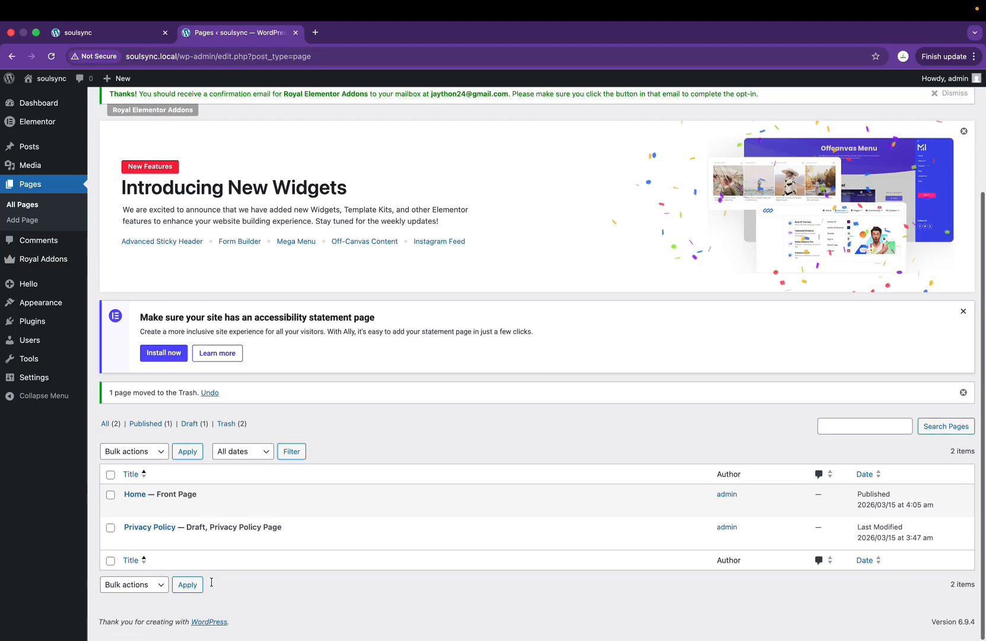
{"action": "left_click", "coordinate": [191, 547]}
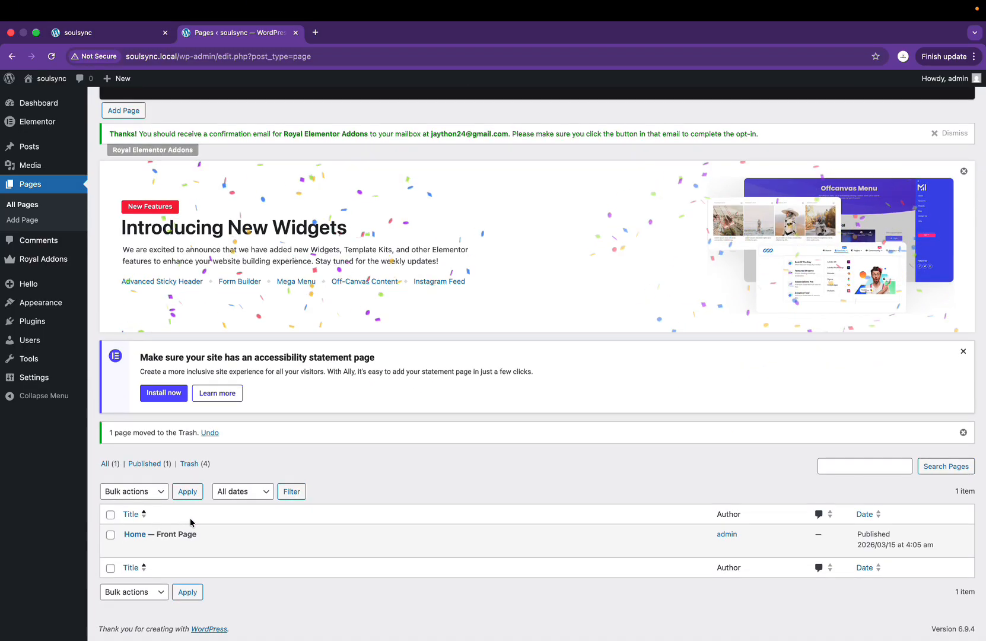
{"action": "scroll", "coordinate": [189, 170], "scroll_direction": "up", "scroll_amount": 4}
Step: Create and publish the FAQs page with the Elementor Full Width template
{"action": "left_click", "coordinate": [132, 236]}
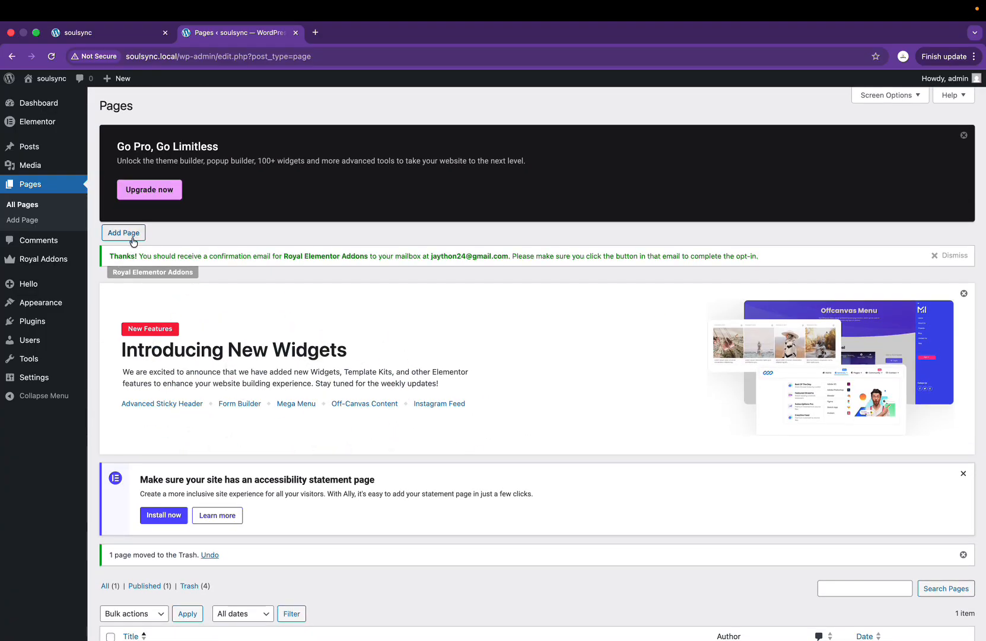
{"action": "key", "text": "ctrl+Right"}
{"action": "key", "text": "ctrl+Left"}
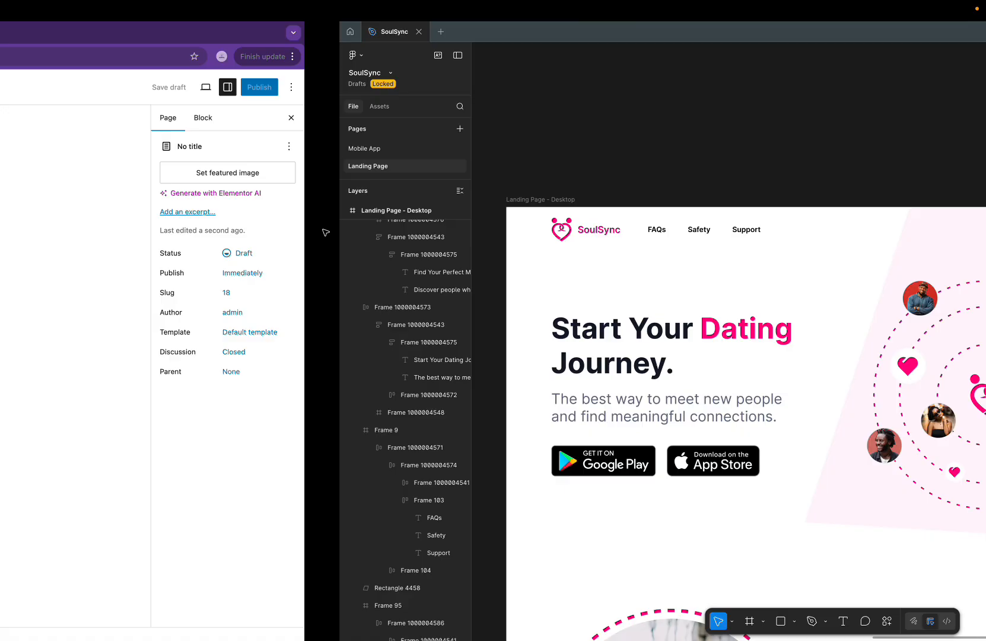
{"action": "type", "text": "FA"}
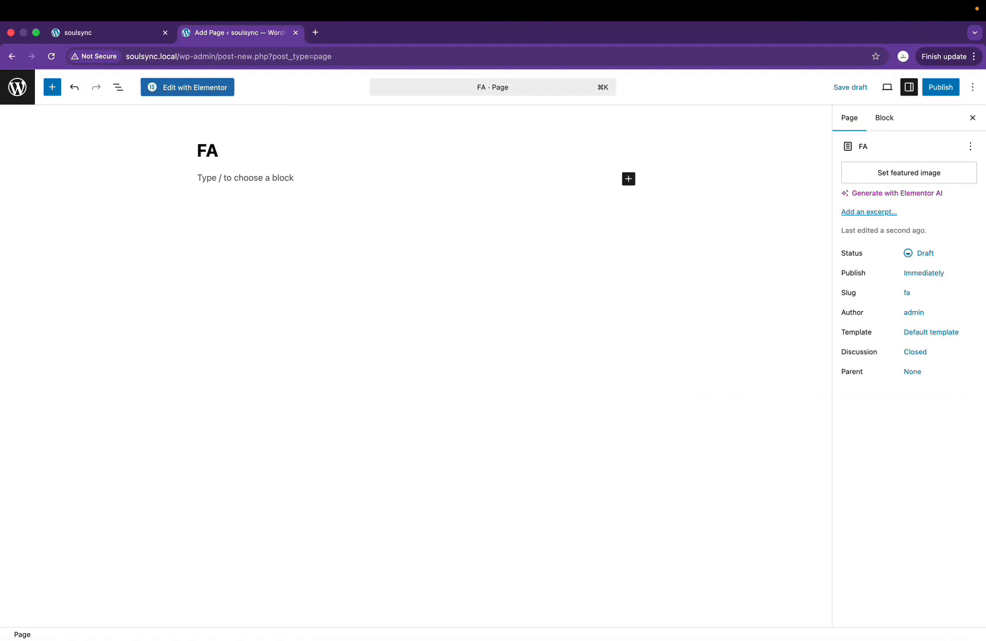
{"action": "type", "text": "Qs"}
{"action": "left_click", "coordinate": [947, 332]}
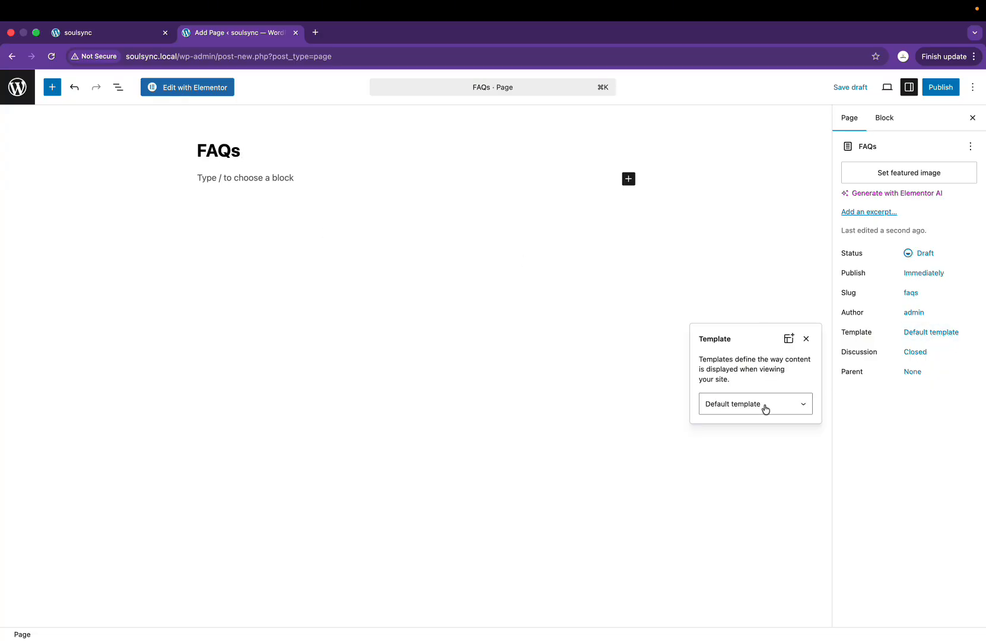
{"action": "left_click", "coordinate": [763, 406]}
{"action": "left_click", "coordinate": [753, 422]}
{"action": "left_click", "coordinate": [941, 87]}
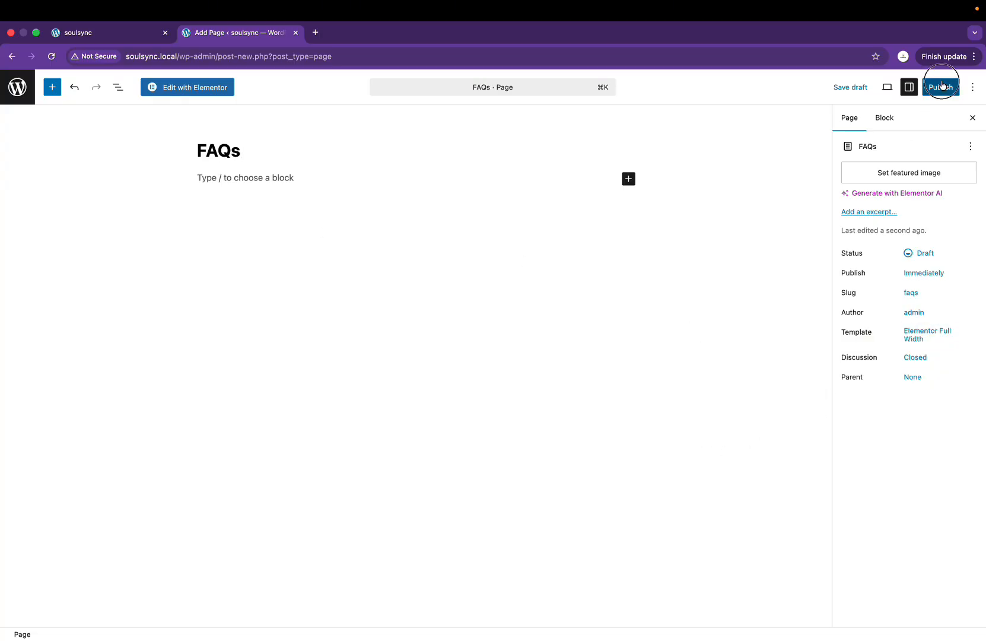
{"action": "left_click", "coordinate": [942, 87]}
Step: Create and publish a 'Safety' page using the Elementor Full Width template
{"action": "left_click", "coordinate": [16, 90]}
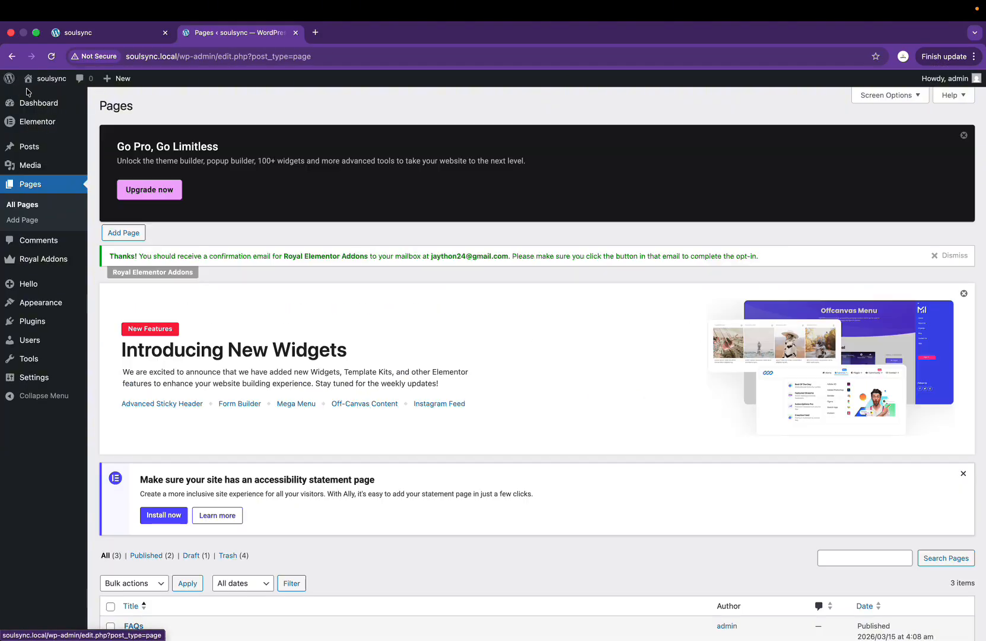
{"action": "left_click", "coordinate": [131, 233]}
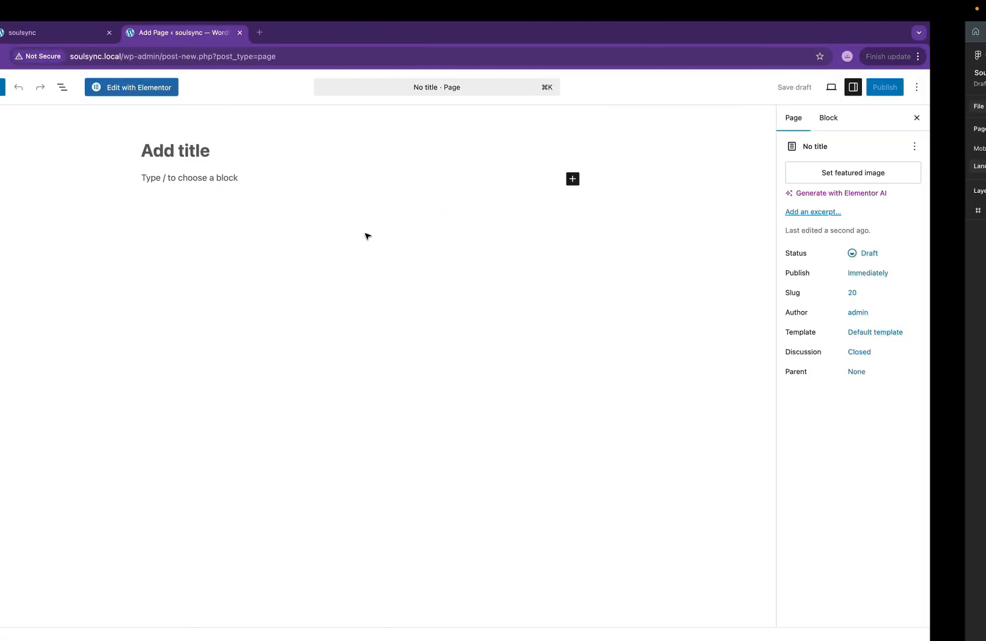
{"action": "left_click", "coordinate": [242, 139]}
{"action": "type", "text": "Safety"}
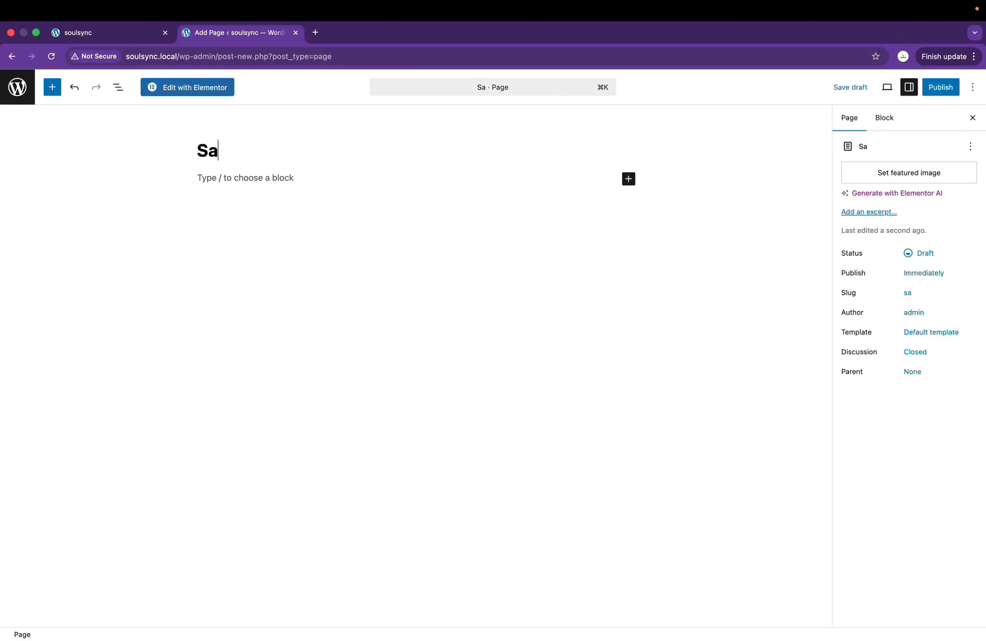
{"action": "left_click", "coordinate": [940, 332]}
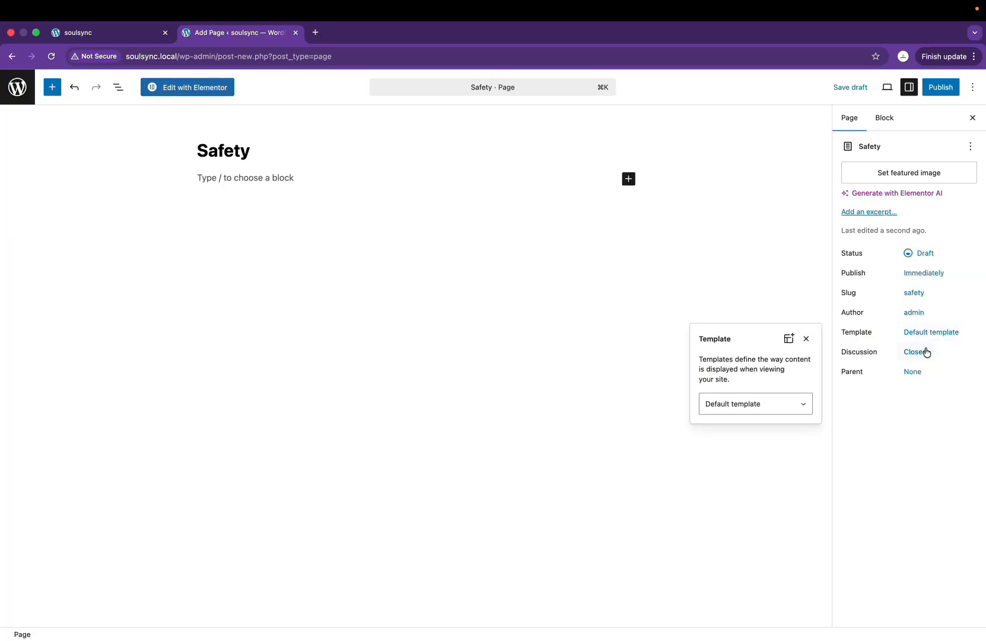
{"action": "left_click", "coordinate": [767, 401]}
{"action": "left_click", "coordinate": [741, 426]}
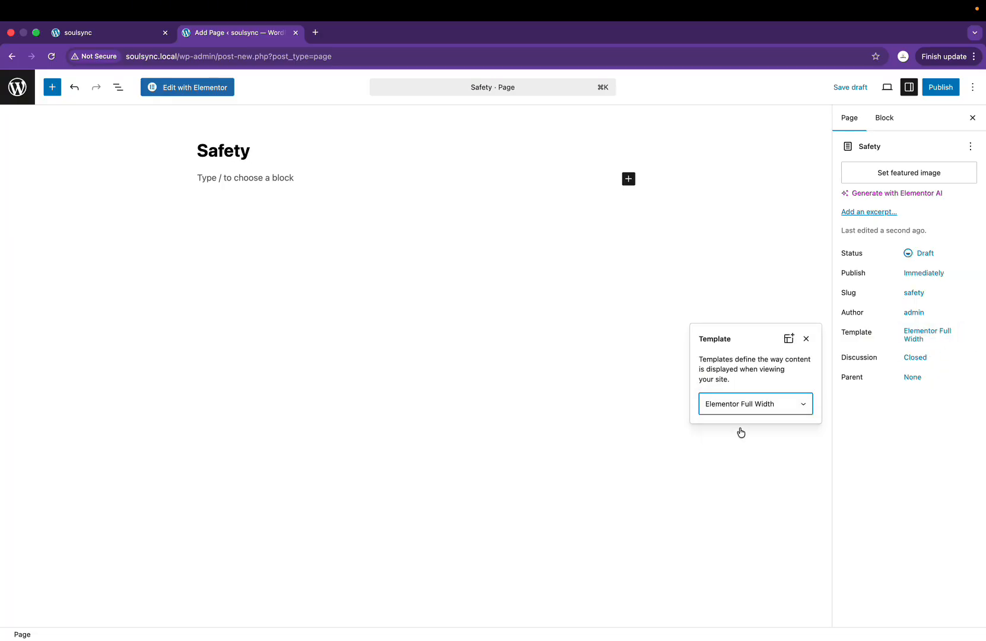
{"action": "left_click", "coordinate": [947, 89]}
{"action": "left_click", "coordinate": [947, 87]}
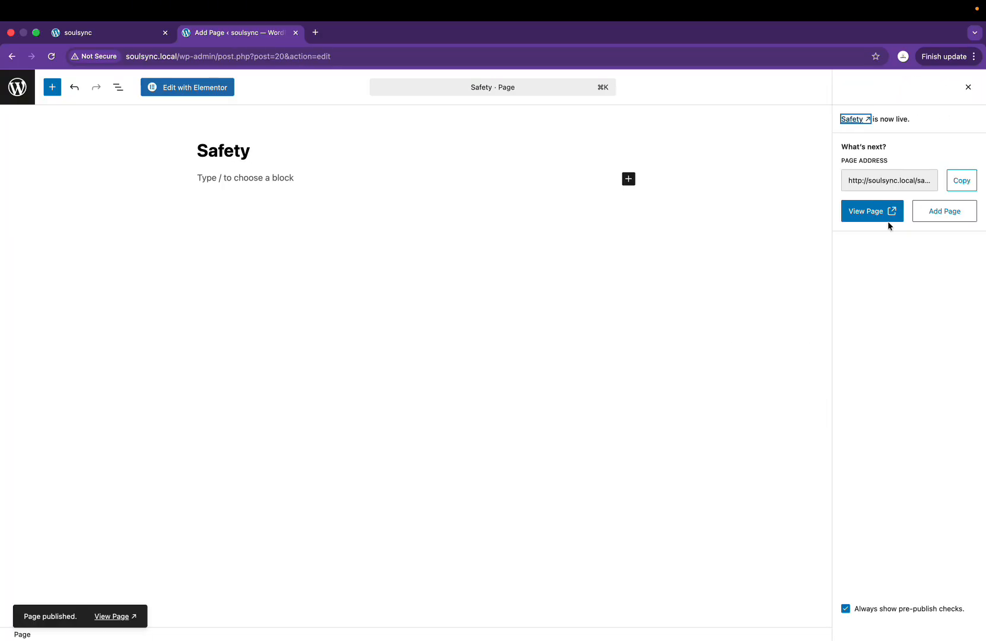
{"action": "left_click", "coordinate": [16, 87]}
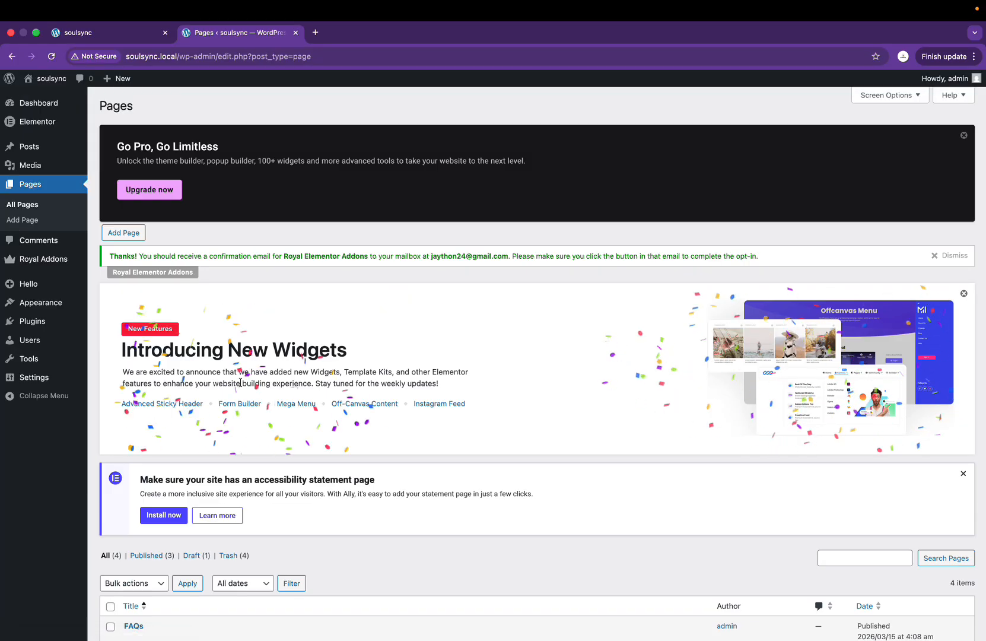
Step: Create and publish a 'Support' page with Elementor Full Width, then return to Pages
{"action": "scroll", "coordinate": [240, 382], "scroll_direction": "down", "scroll_amount": 3}
{"action": "scroll", "coordinate": [241, 382], "scroll_direction": "up", "scroll_amount": 5}
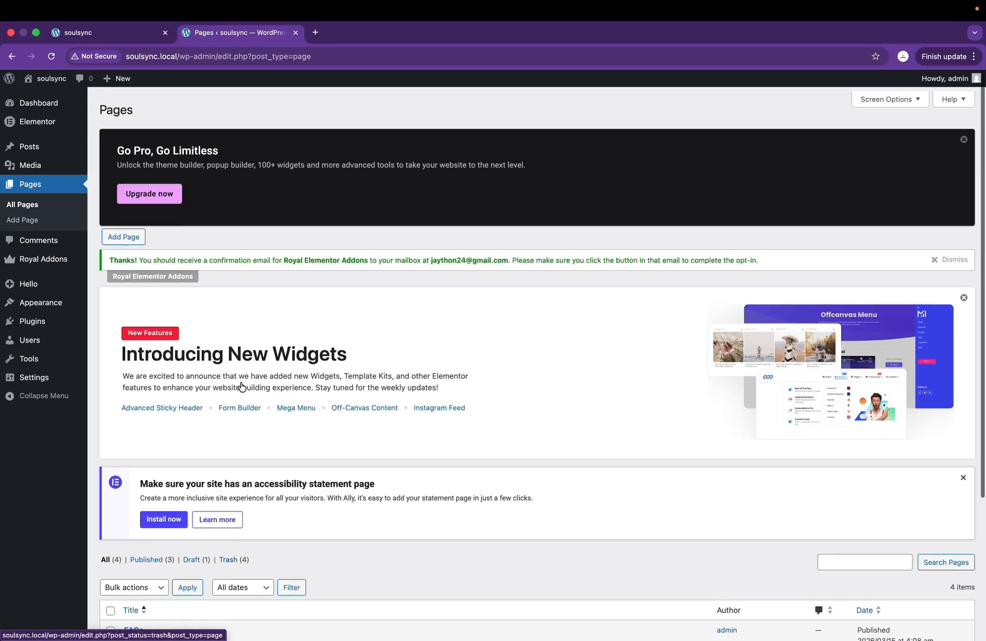
{"action": "left_click", "coordinate": [122, 235]}
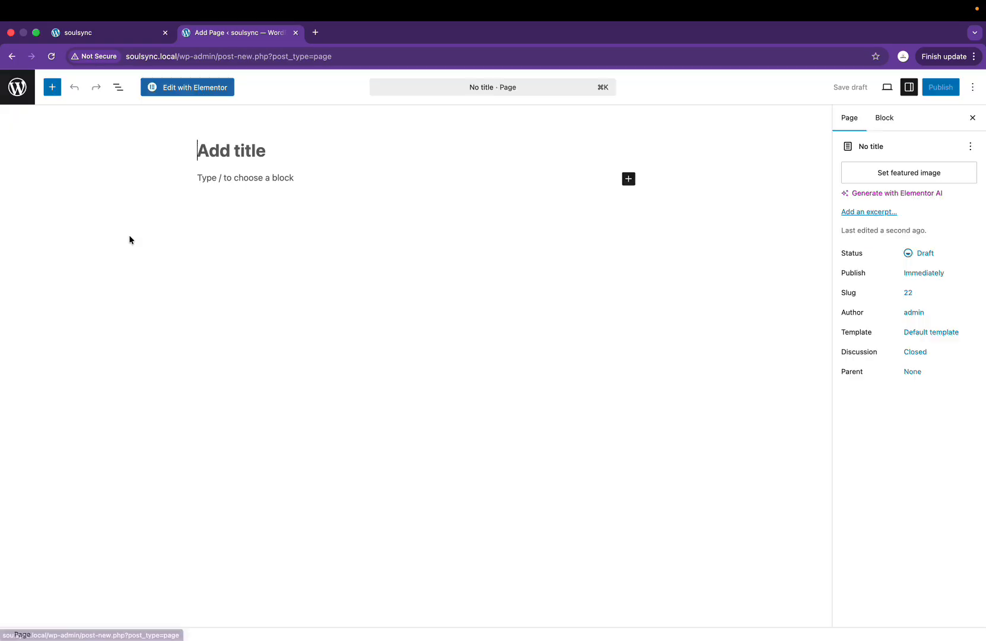
{"action": "key", "text": "super+Tab"}
{"action": "key", "text": "super+Tab"}
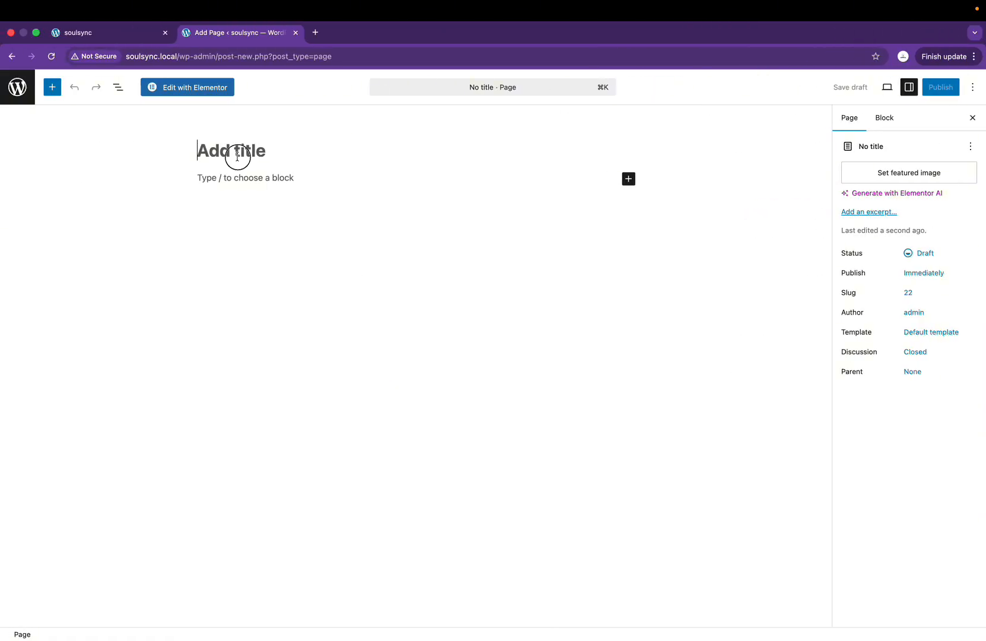
{"action": "left_click", "coordinate": [235, 154]}
{"action": "type", "text": "Support"}
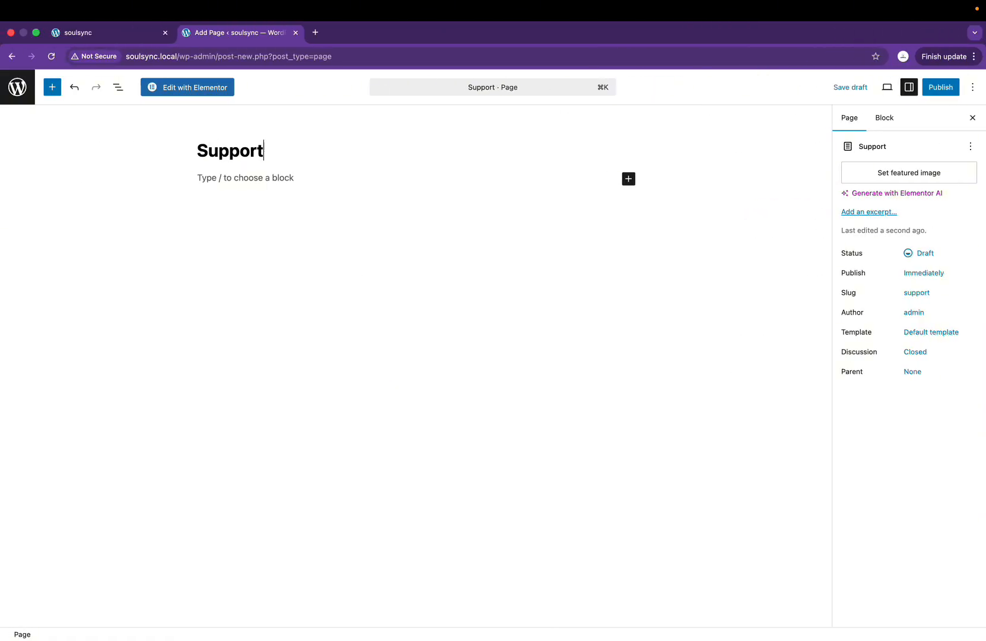
{"action": "left_click", "coordinate": [950, 332]}
{"action": "left_click", "coordinate": [748, 403]}
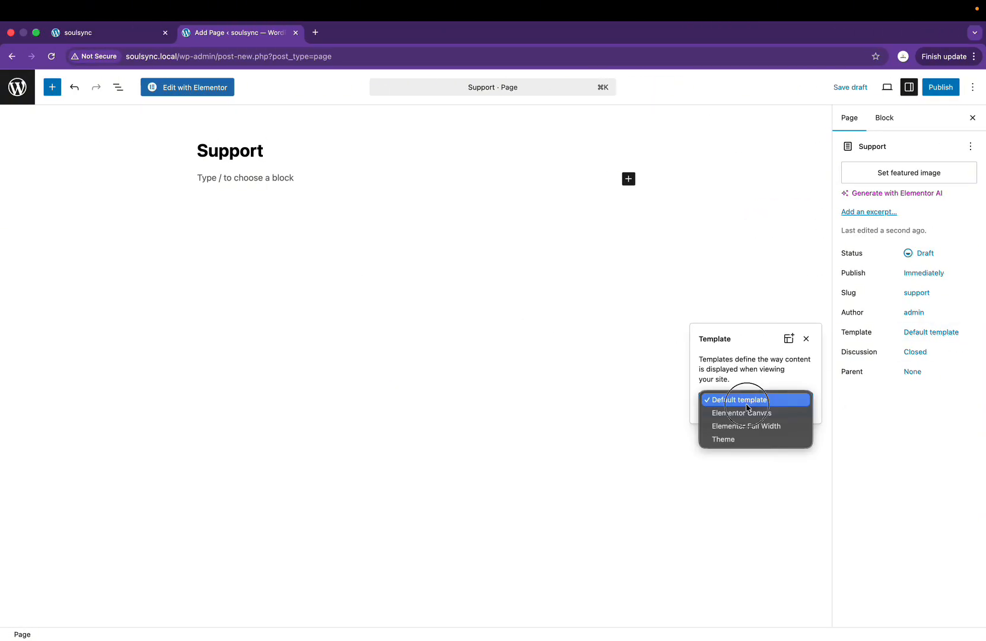
{"action": "left_click", "coordinate": [746, 426]}
{"action": "left_click", "coordinate": [943, 87]}
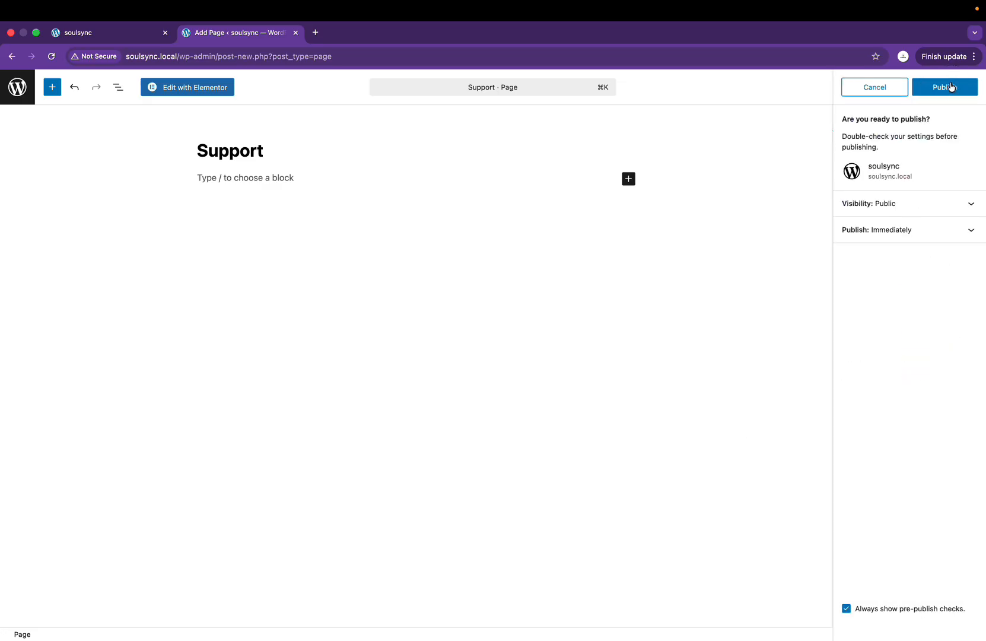
{"action": "left_click", "coordinate": [947, 87]}
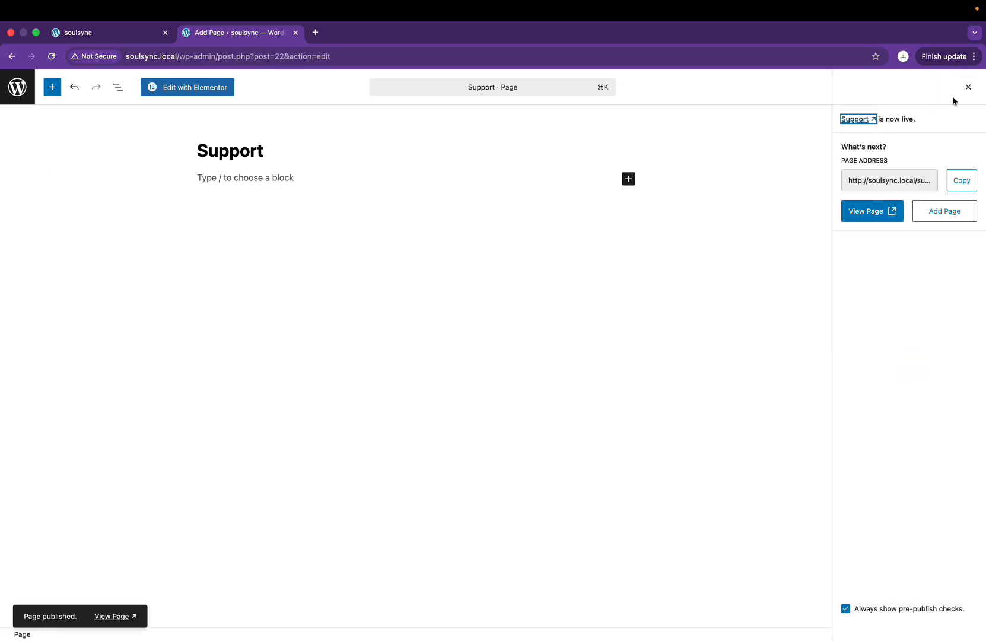
{"action": "left_click", "coordinate": [967, 88]}
{"action": "left_click", "coordinate": [17, 87]}
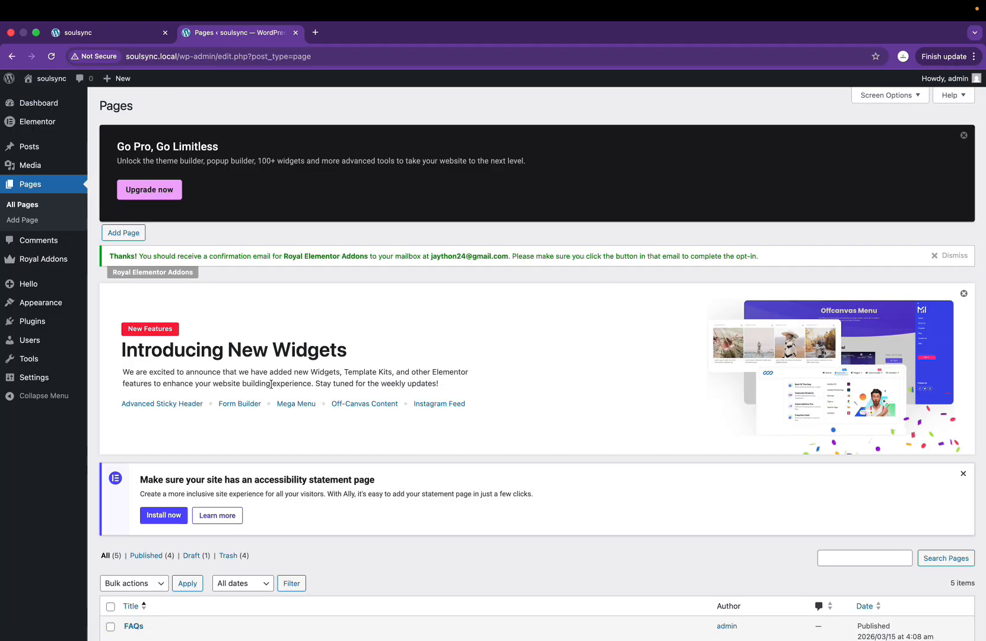
Step: Open Royal Addons > Theme Builder, where the Header section shows no templates yet
{"action": "scroll", "coordinate": [272, 387], "scroll_direction": "down", "scroll_amount": 5}
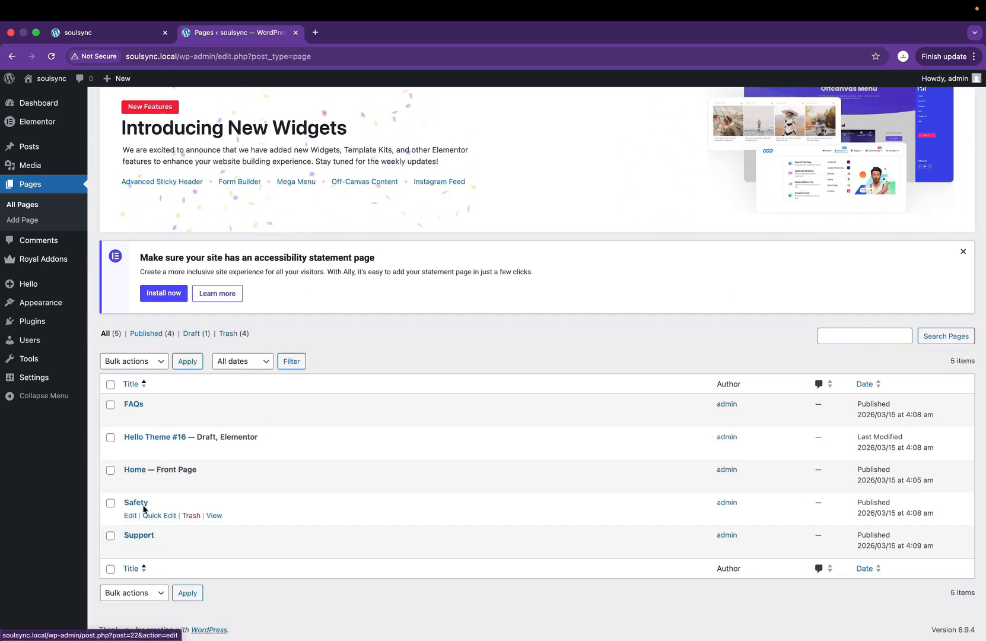
{"action": "mouse_move", "coordinate": [31, 272]}
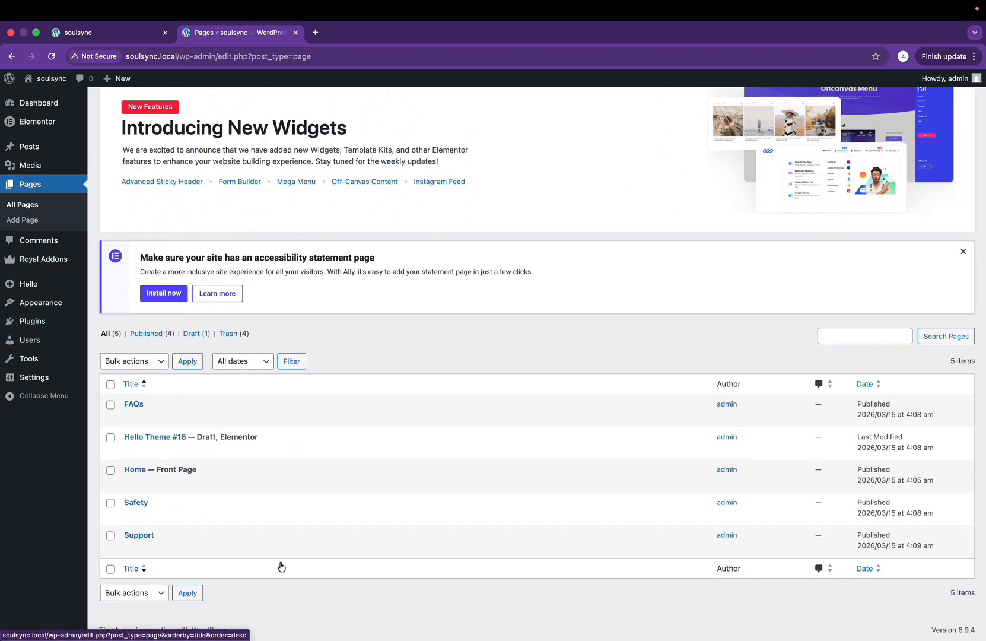
{"action": "key", "text": "ctrl+Right"}
{"action": "key", "text": "ctrl+Left"}
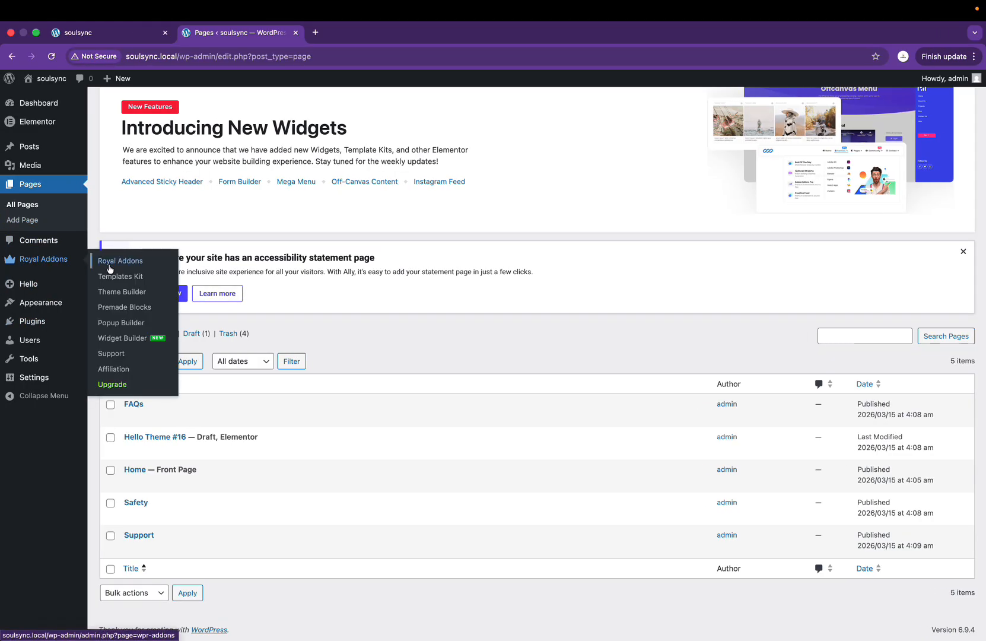
{"action": "left_click", "coordinate": [124, 292]}
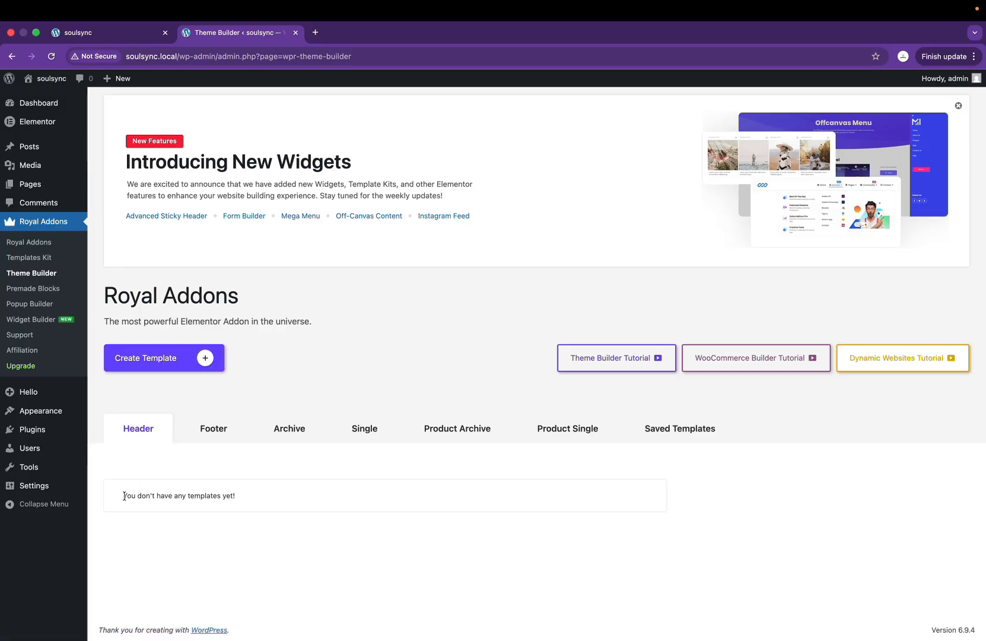
{"action": "triple_click", "coordinate": [212, 493]}
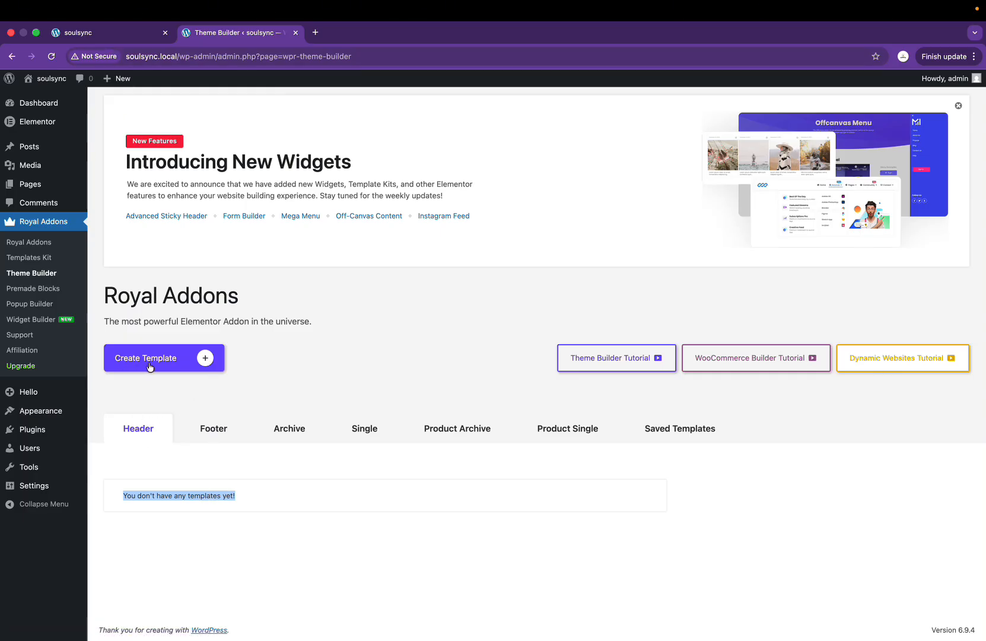
Step: Create a template named 'Header' and save its display condition as Entire Site
{"action": "left_click", "coordinate": [205, 360]}
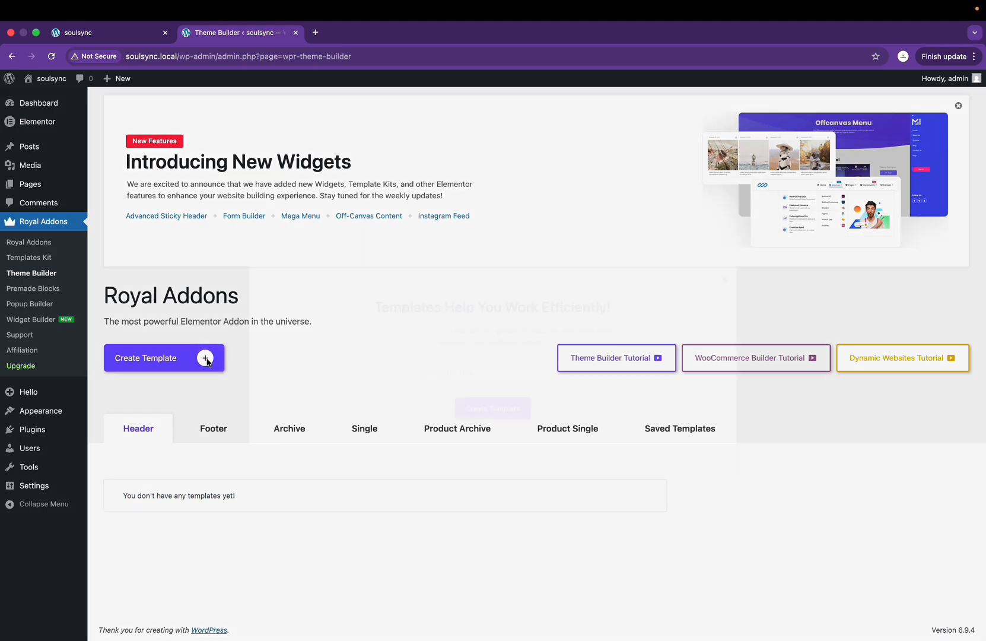
{"action": "left_click", "coordinate": [459, 376]}
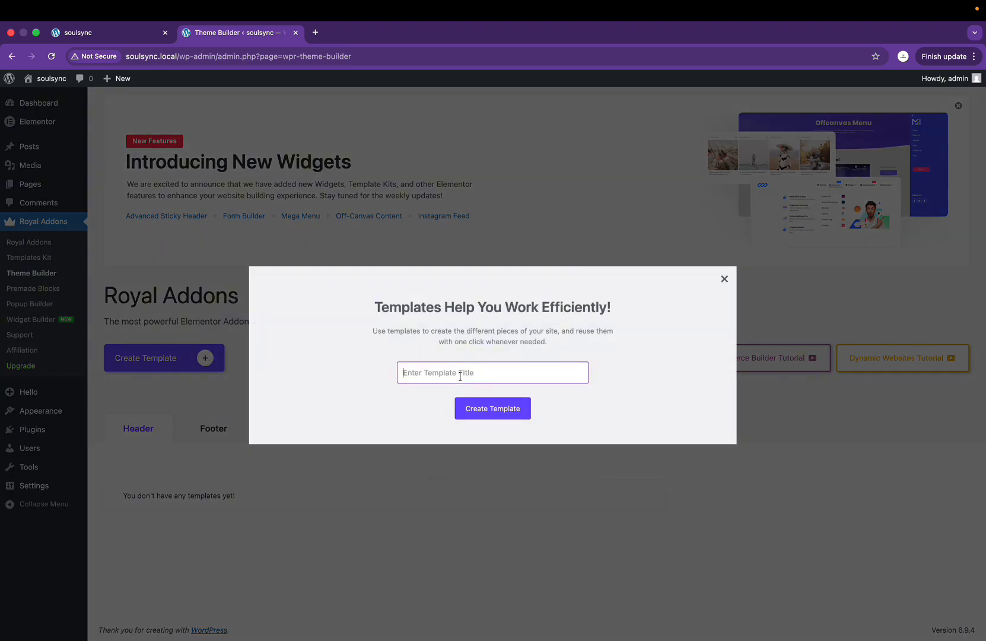
{"action": "key", "text": "ctrl+Right"}
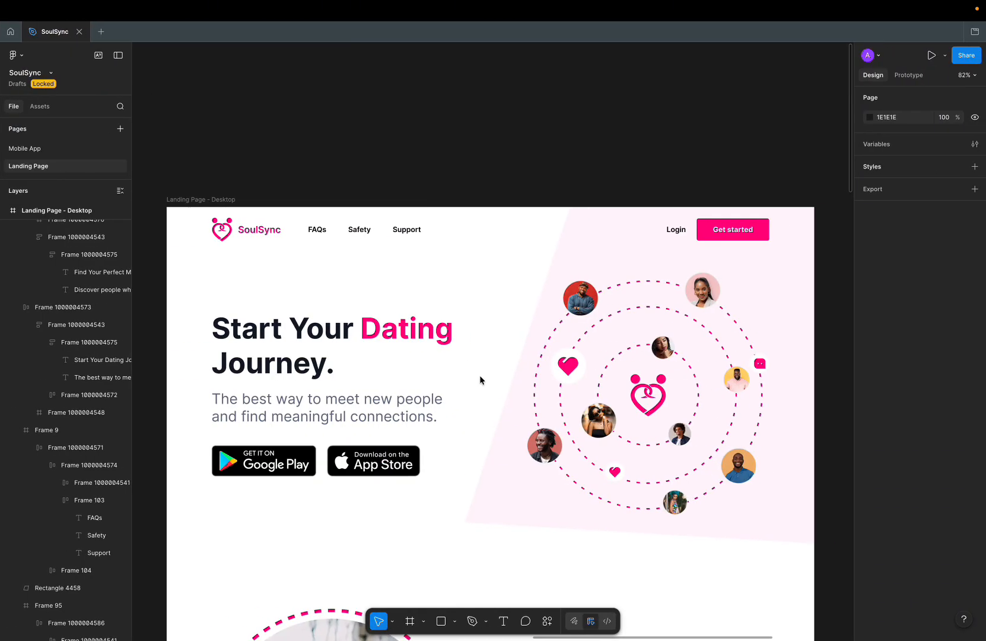
{"action": "key", "text": "ctrl+Left"}
{"action": "type", "text": "Hea"}
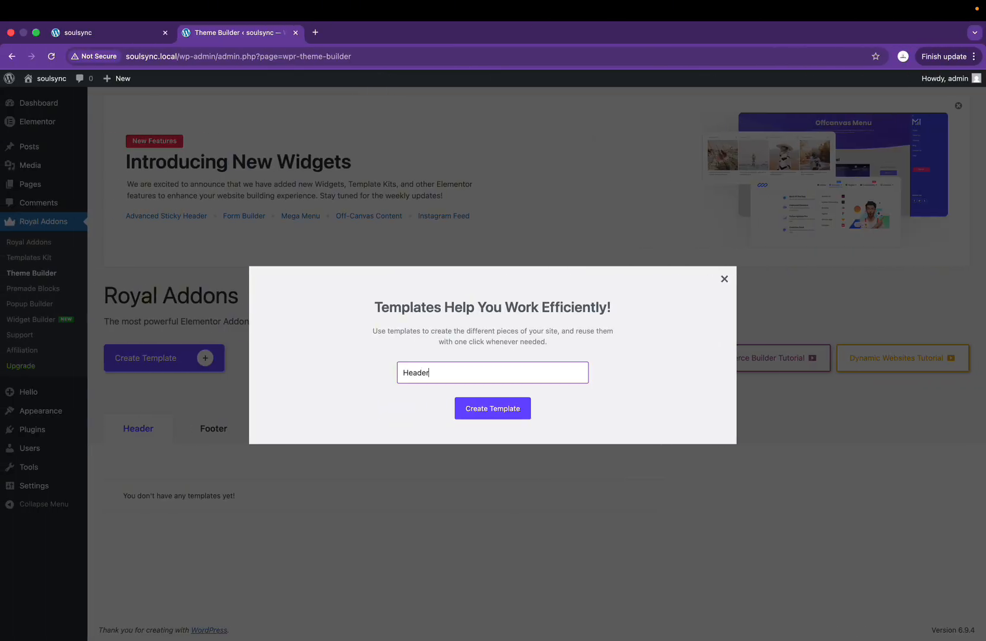
{"action": "left_click", "coordinate": [476, 412]}
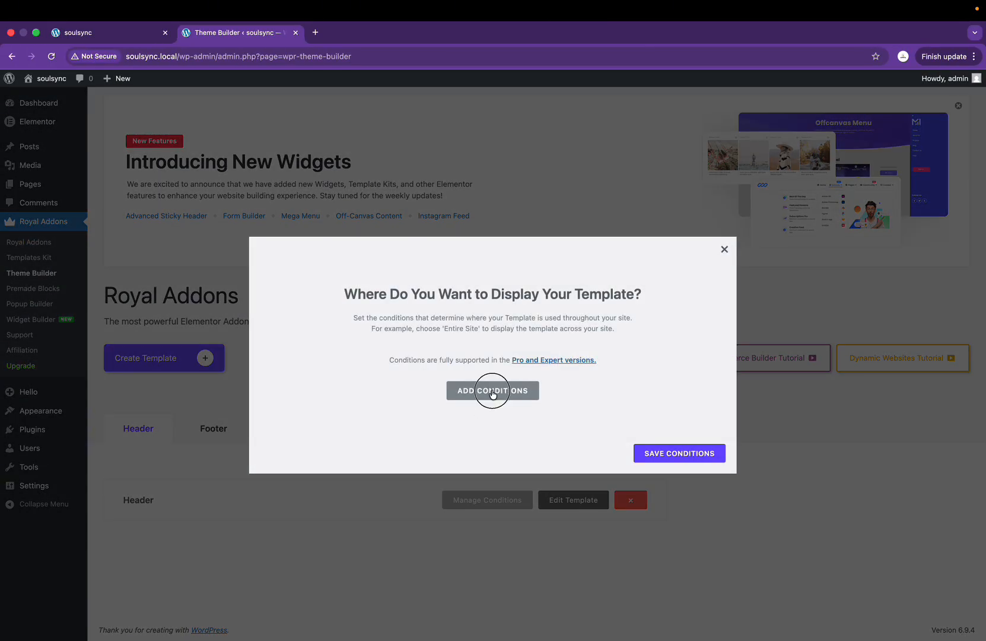
{"action": "left_click", "coordinate": [492, 391]}
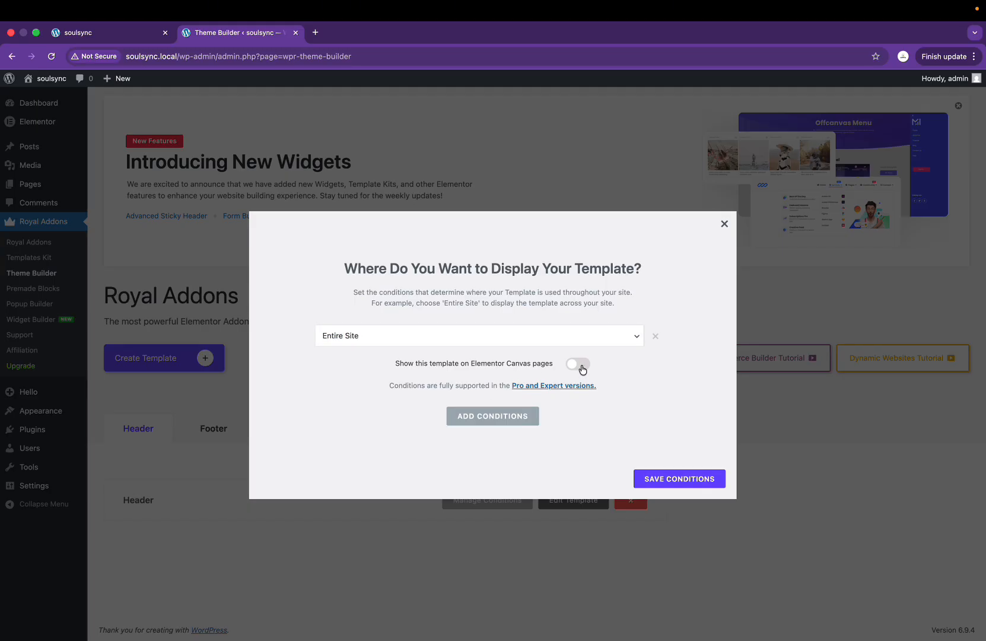
{"action": "left_click", "coordinate": [654, 480]}
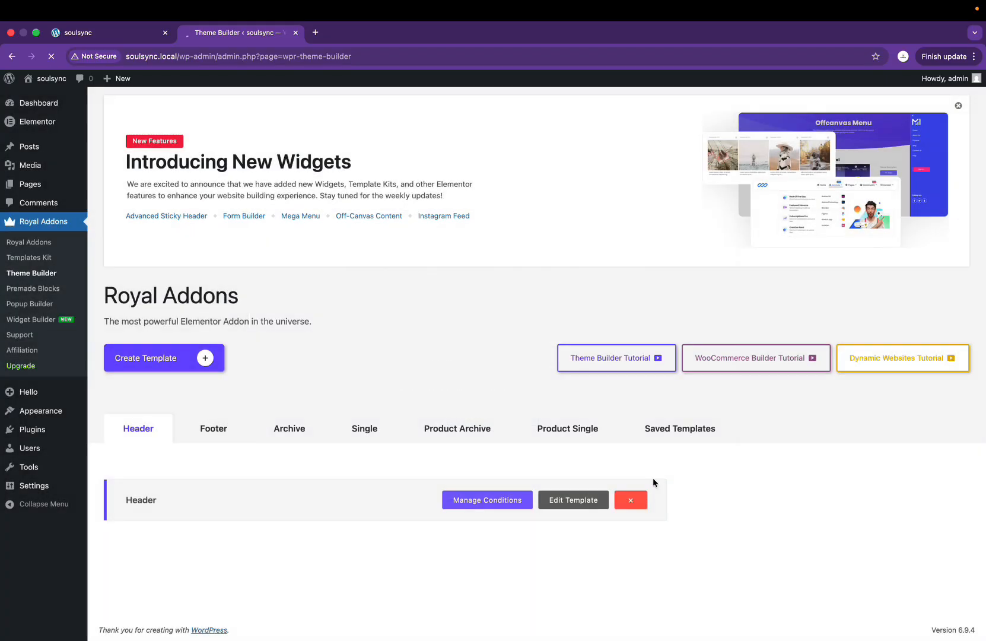
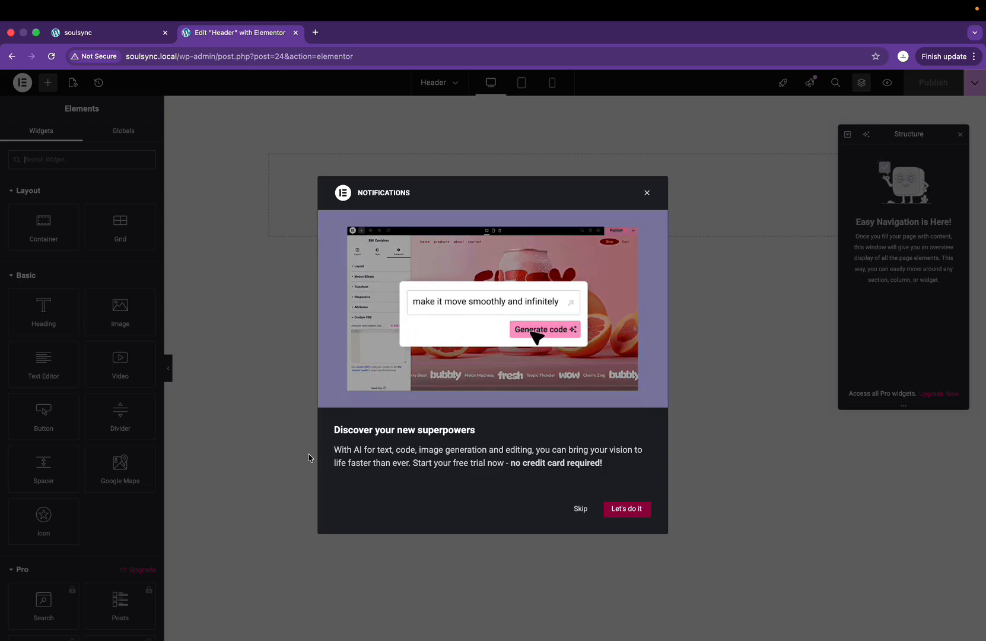
Step: Skip the Notifications popup, close the Structure panel, and compare with the Figma design
{"action": "left_click", "coordinate": [579, 509]}
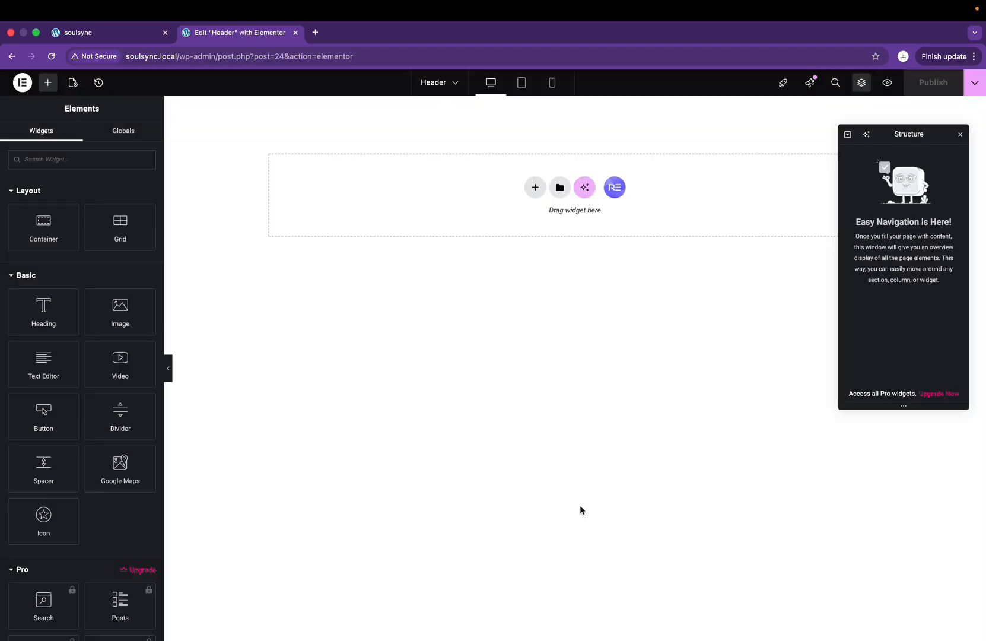
{"action": "left_click", "coordinate": [961, 136]}
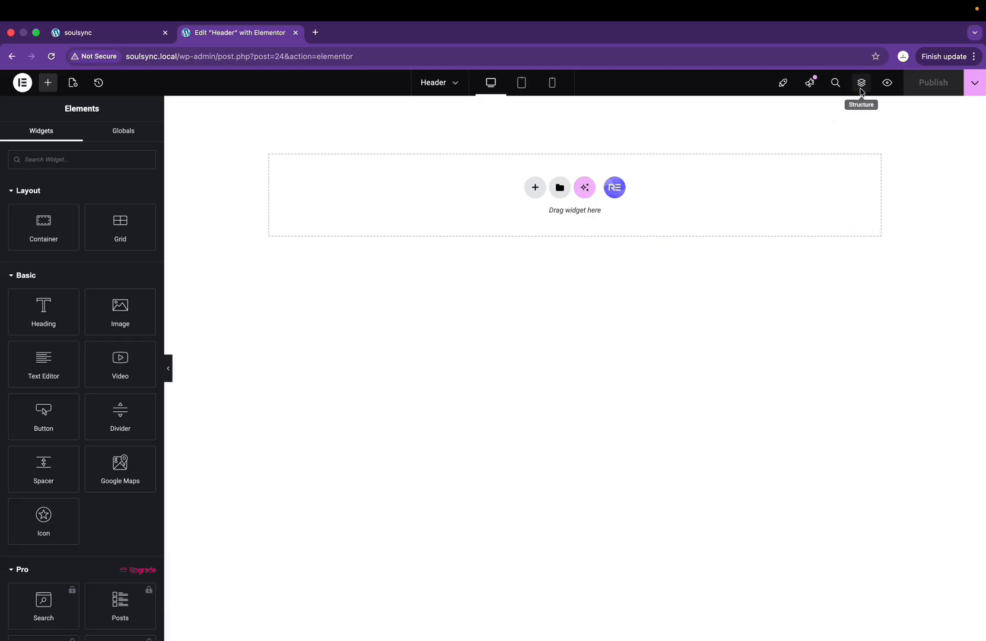
{"action": "left_click", "coordinate": [861, 84]}
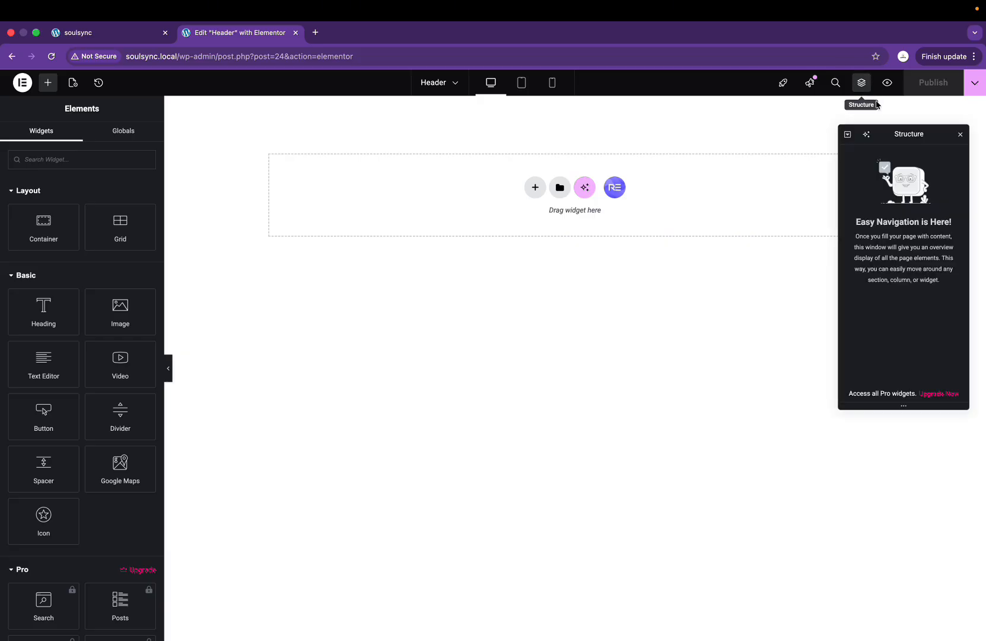
{"action": "left_click", "coordinate": [961, 136]}
{"action": "key", "text": "ctrl+Right"}
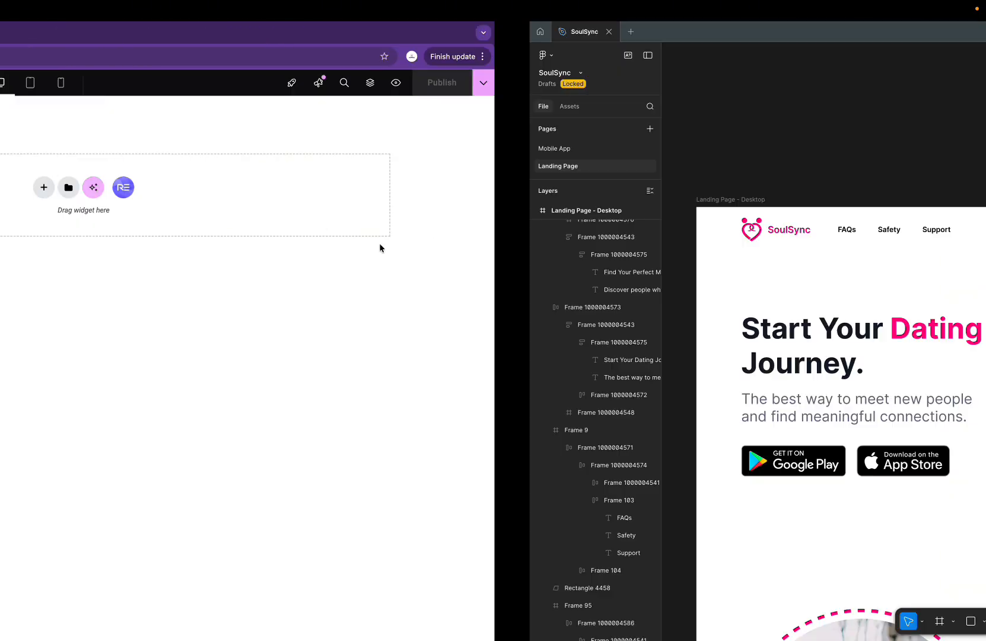
{"action": "key", "text": "ctrl+Left"}
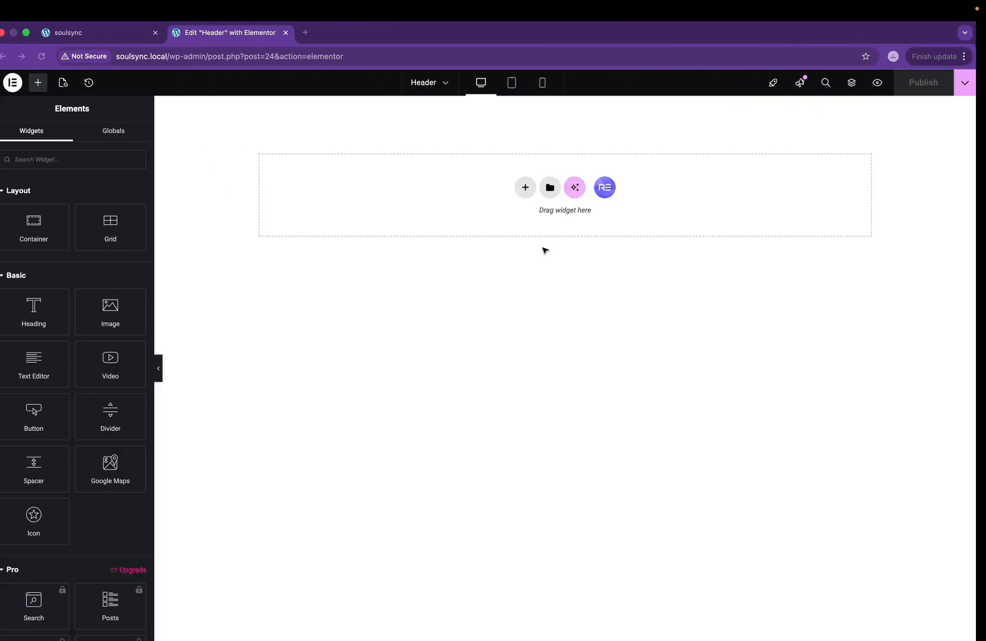
{"action": "key", "text": "ctrl+Right"}
{"action": "key", "text": "ctrl+Left"}
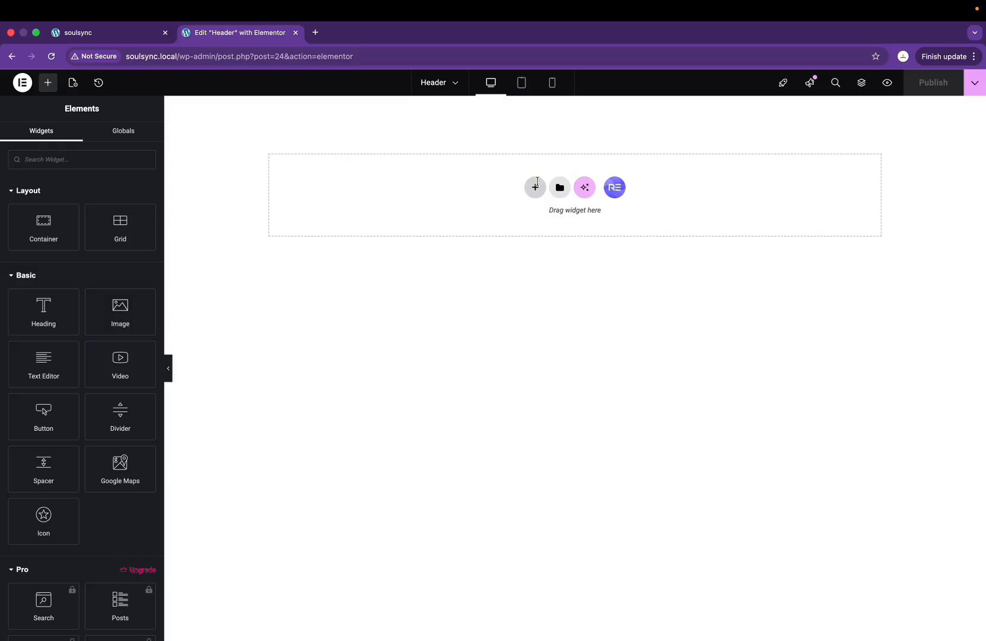
Step: Insert a single-row Flexbox container with Full Width content and an 82 px minimum height
{"action": "left_click", "coordinate": [536, 185]}
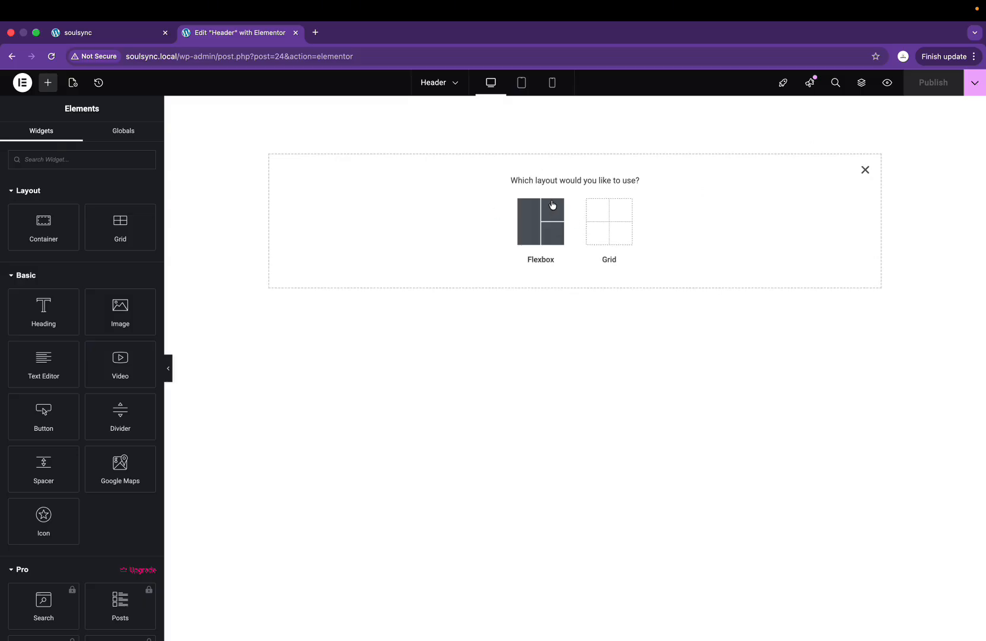
{"action": "left_click", "coordinate": [545, 232]}
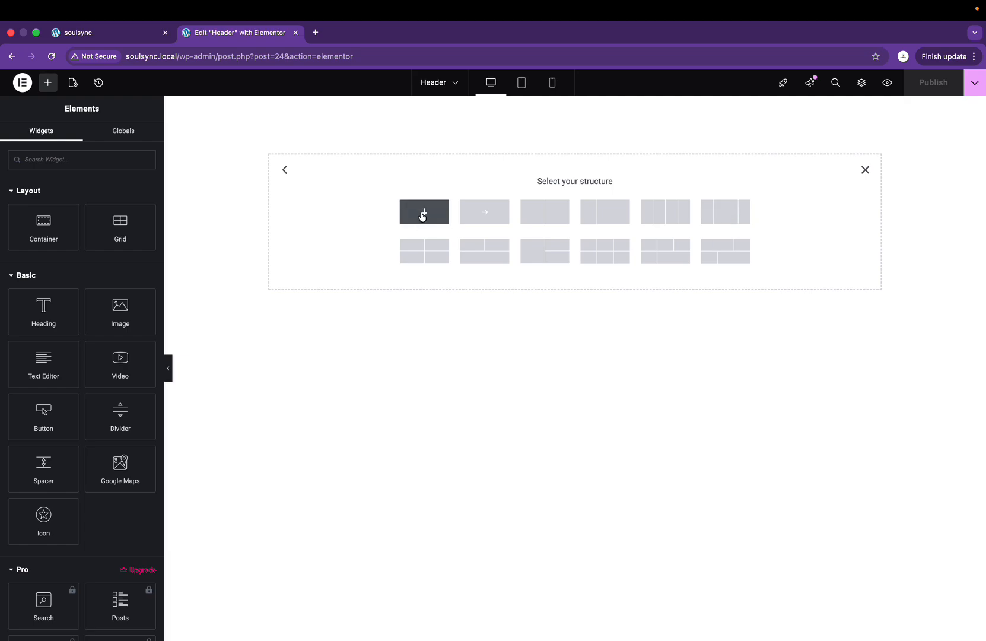
{"action": "left_click", "coordinate": [485, 214]}
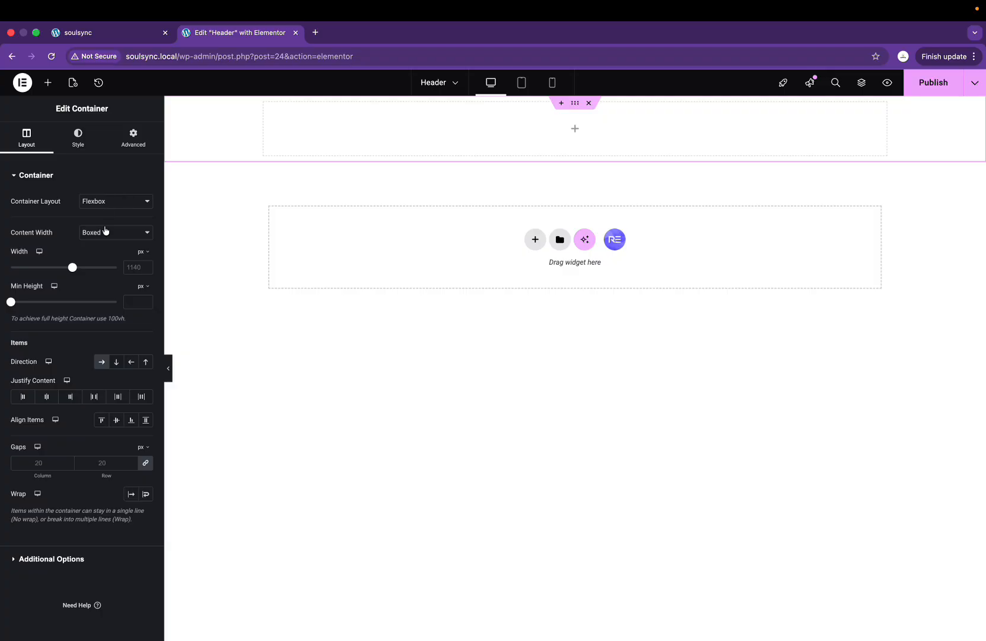
{"action": "left_click", "coordinate": [126, 234]}
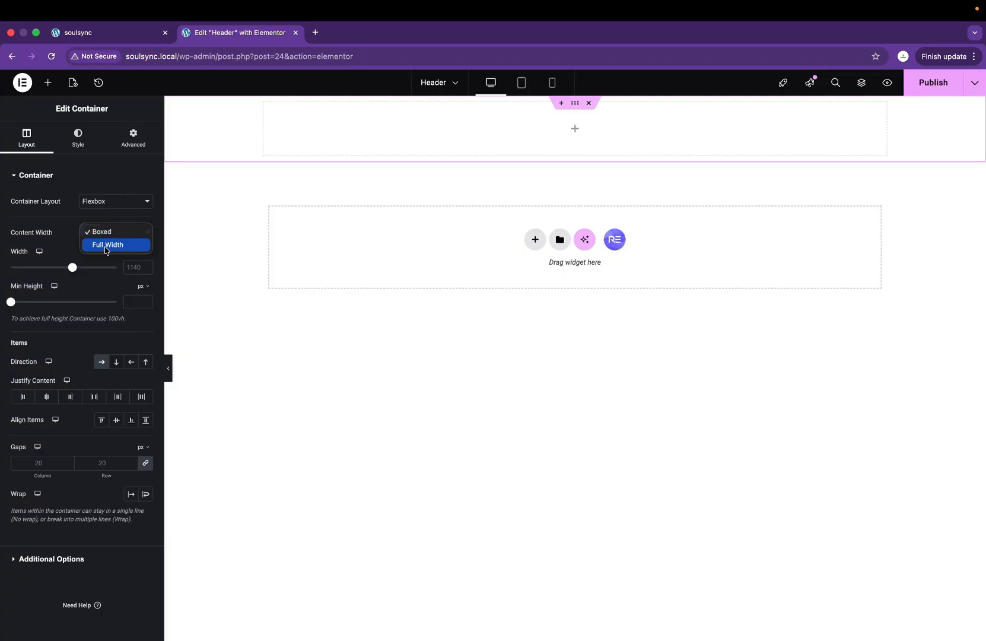
{"action": "left_click", "coordinate": [107, 244]}
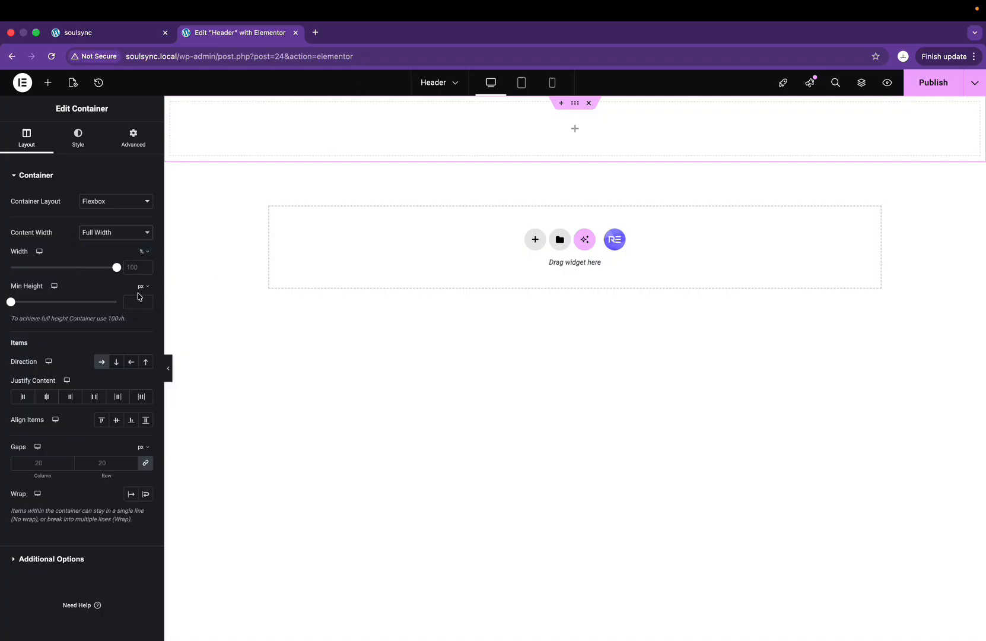
{"action": "left_click_drag", "start_coordinate": [10, 304], "coordinate": [17, 303]}
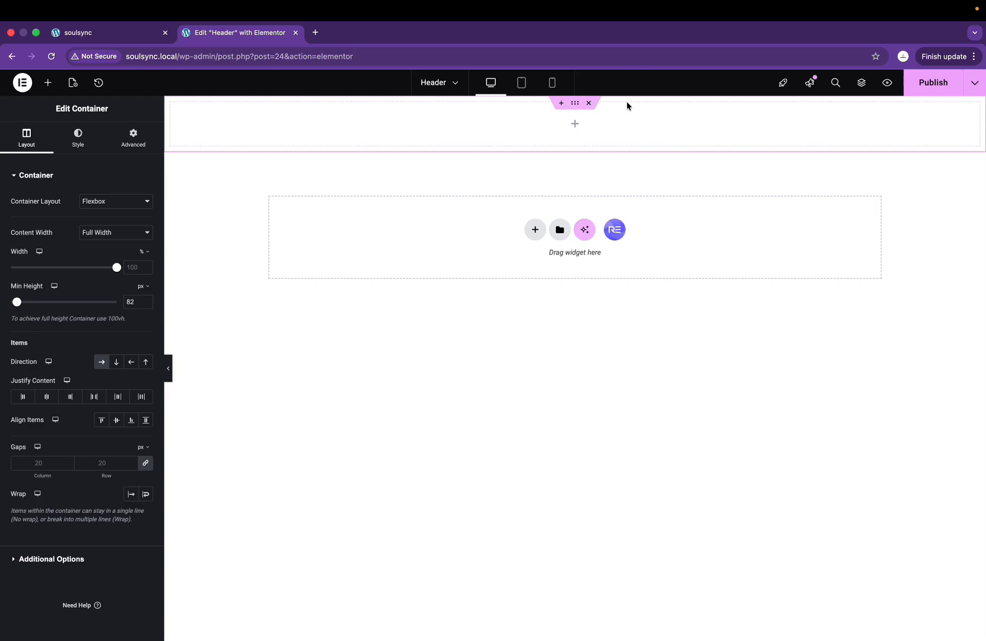
{"action": "left_click", "coordinate": [574, 128]}
{"action": "key", "text": "ctrl+Right"}
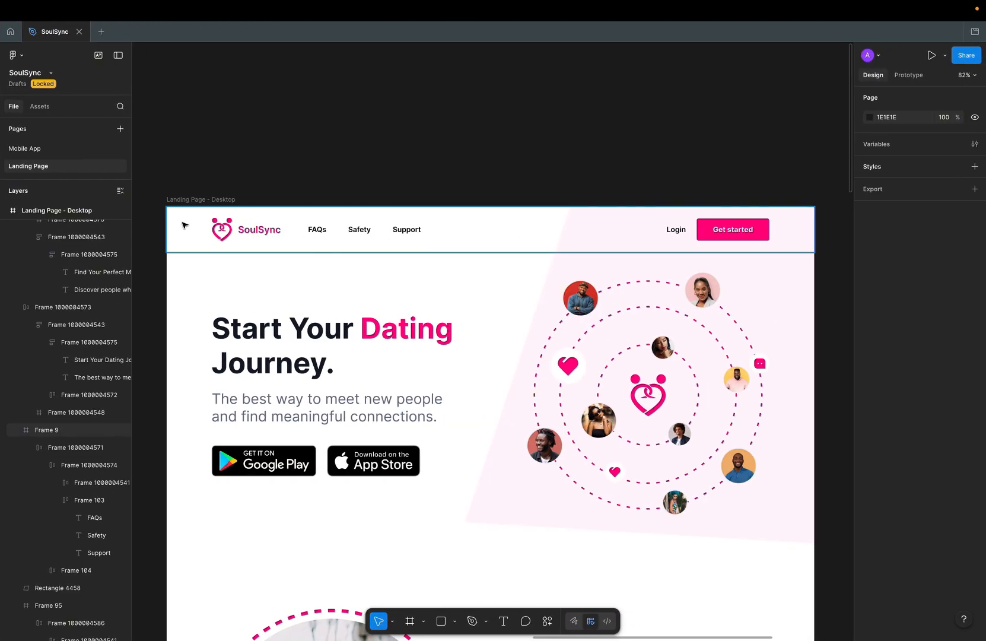
{"action": "key", "text": "ctrl+Left"}
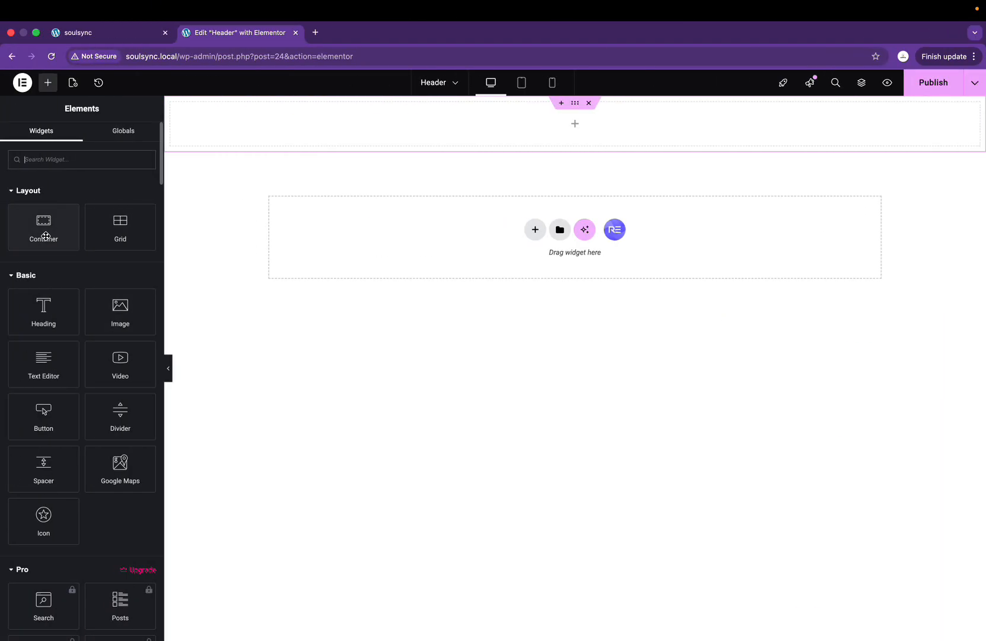
Step: Drop a Full Width inner Container into the header row and duplicate it beside itself
{"action": "left_click_drag", "start_coordinate": [45, 236], "coordinate": [239, 128]}
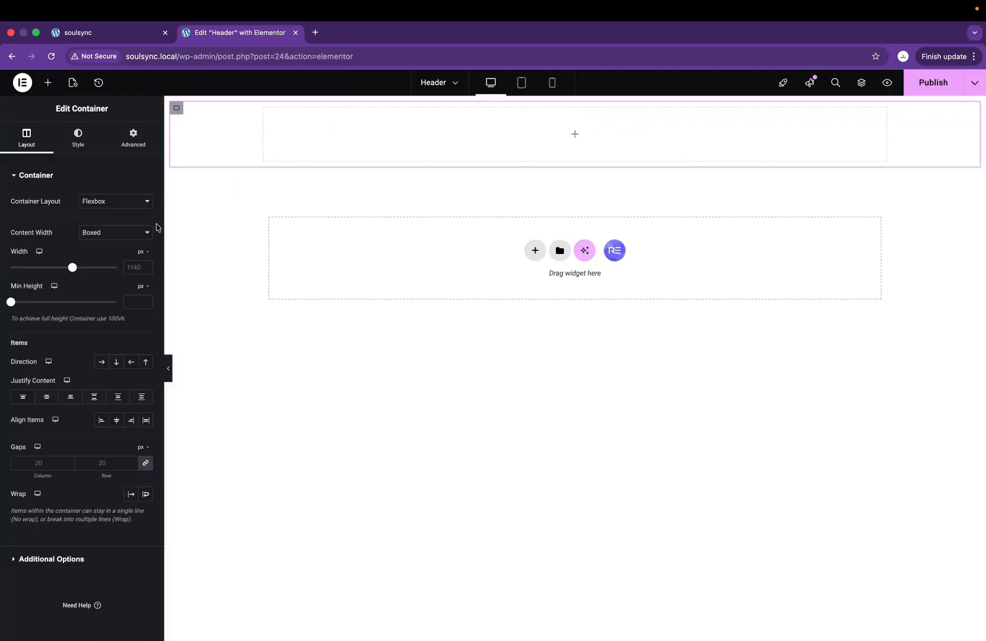
{"action": "left_click", "coordinate": [93, 238]}
{"action": "left_click", "coordinate": [100, 244]}
{"action": "right_click", "coordinate": [178, 113]}
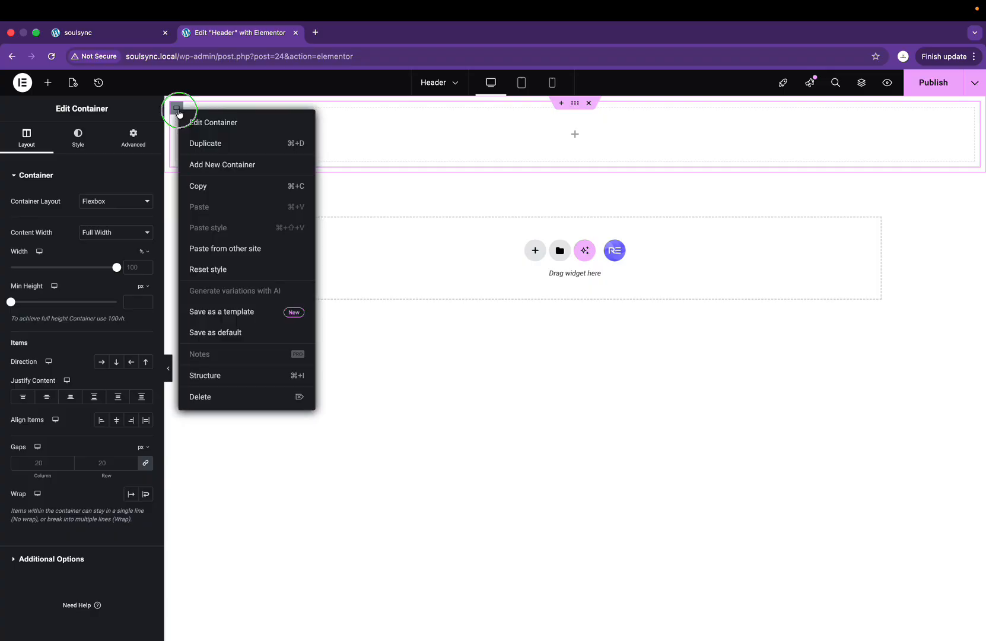
{"action": "left_click", "coordinate": [202, 144]}
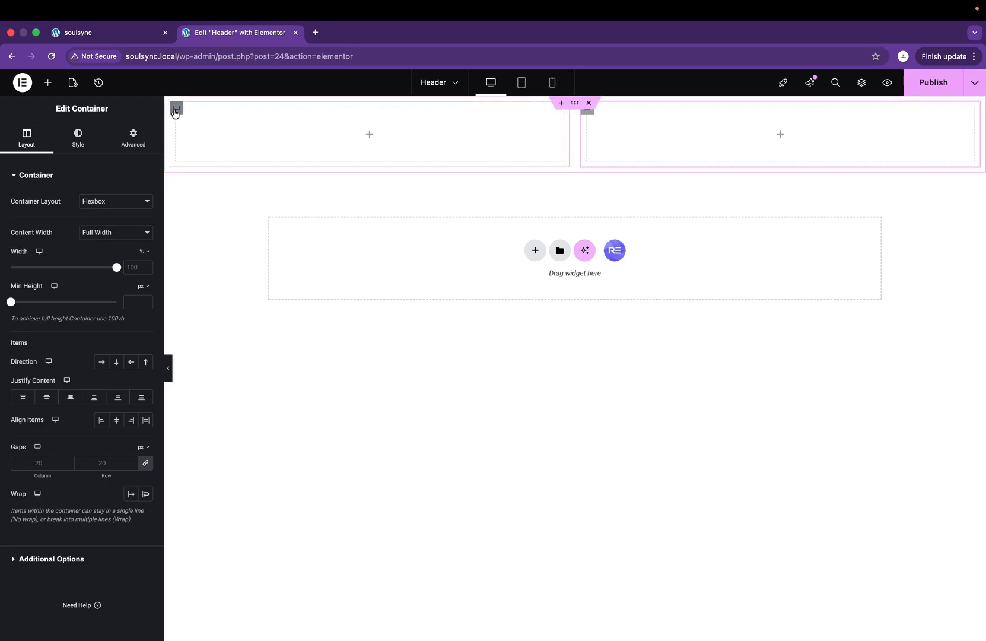
{"action": "left_click", "coordinate": [370, 137]}
{"action": "key", "text": "super+Tab"}
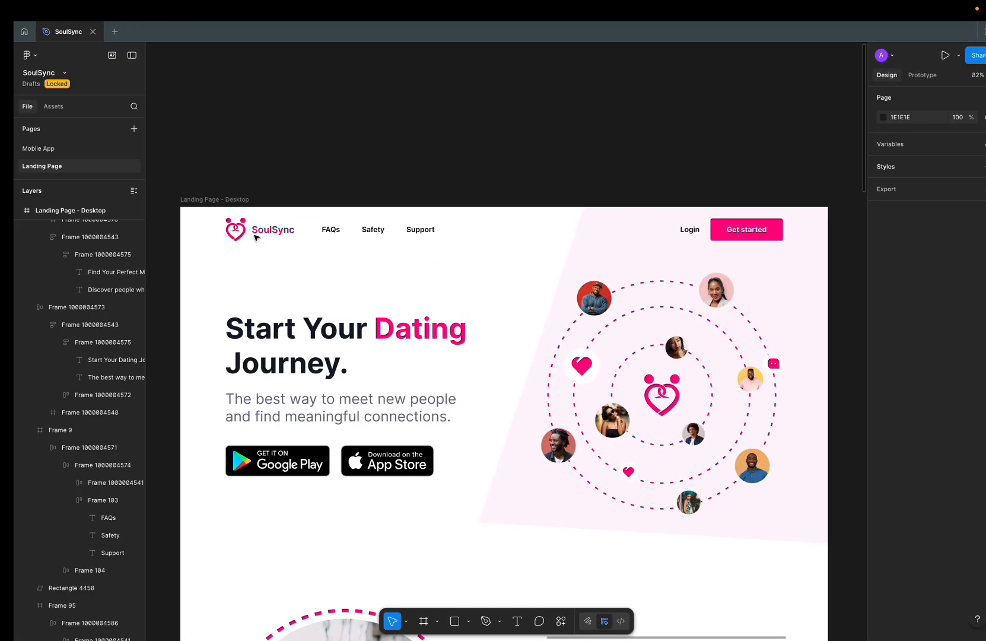
{"action": "key", "text": "super+Tab"}
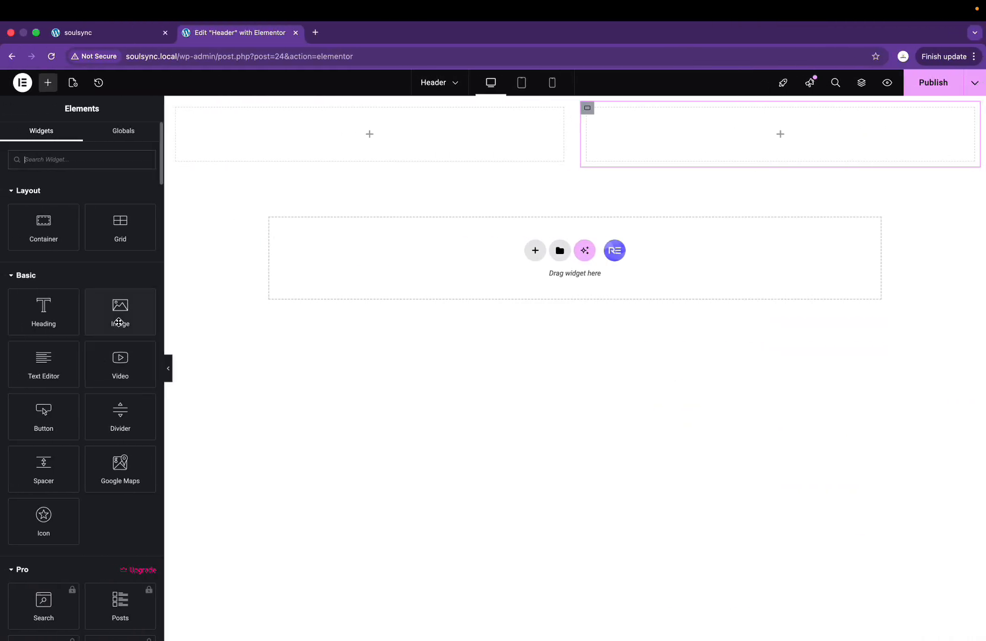
Step: Add an Image widget to the left container and upload 'pink logo.png' into it
{"action": "left_click_drag", "start_coordinate": [112, 311], "coordinate": [313, 135]}
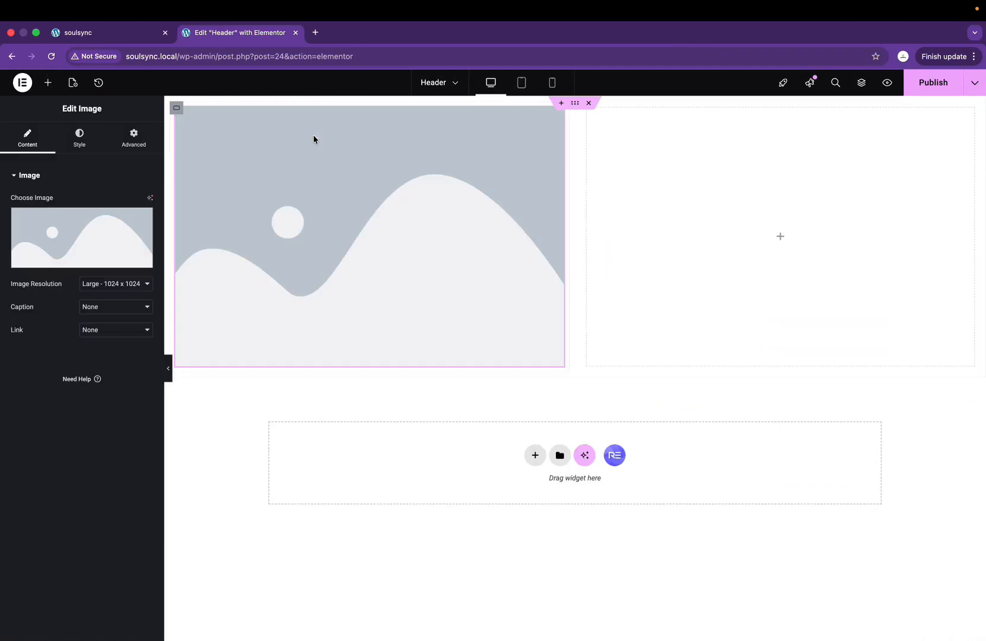
{"action": "left_click", "coordinate": [94, 261]}
{"action": "left_click", "coordinate": [544, 331]}
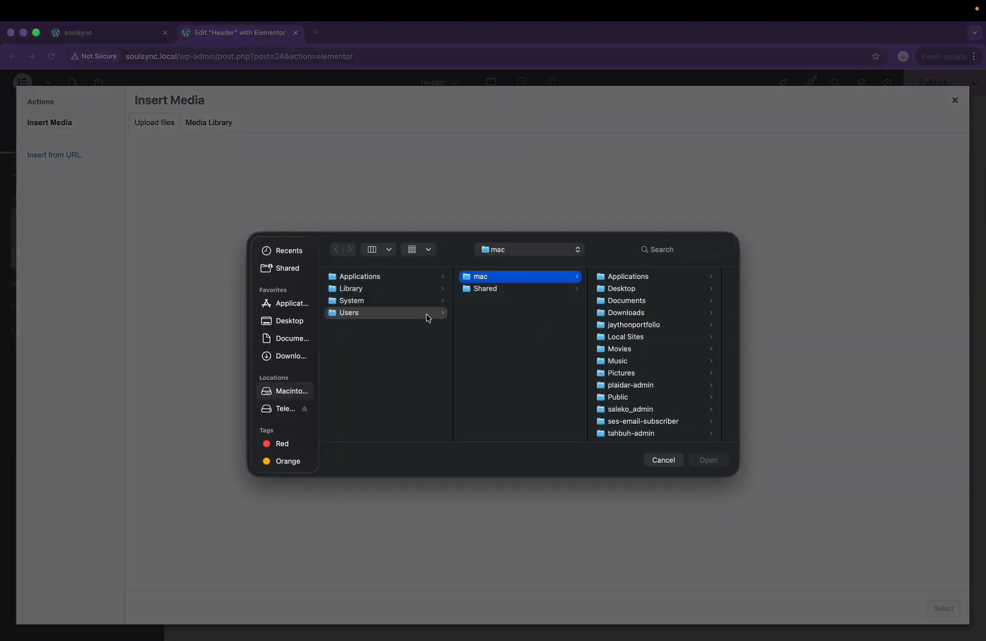
{"action": "left_click", "coordinate": [283, 356]}
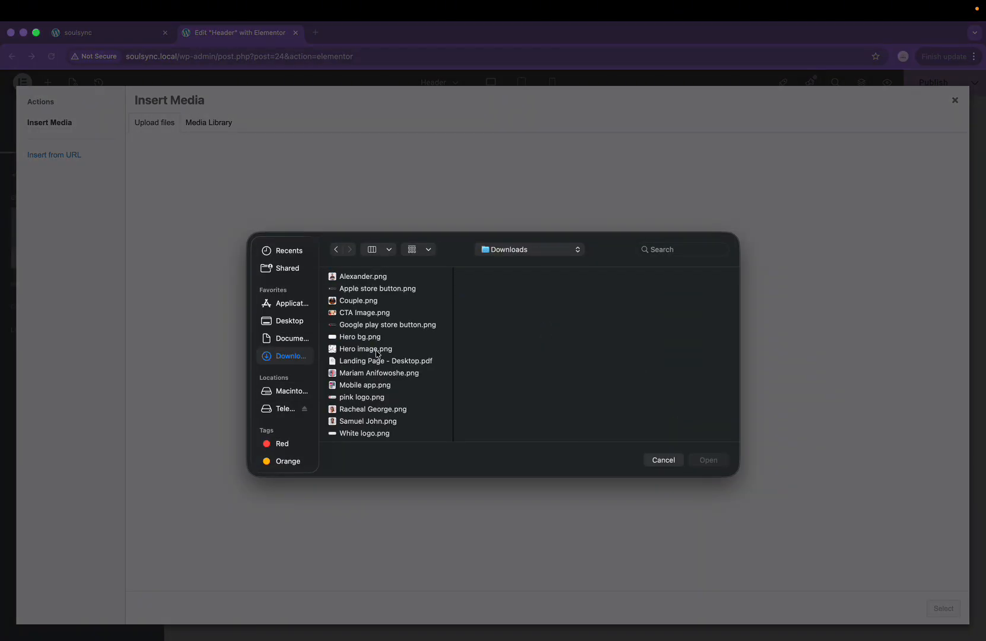
{"action": "scroll", "coordinate": [359, 359], "scroll_direction": "down", "scroll_amount": 1}
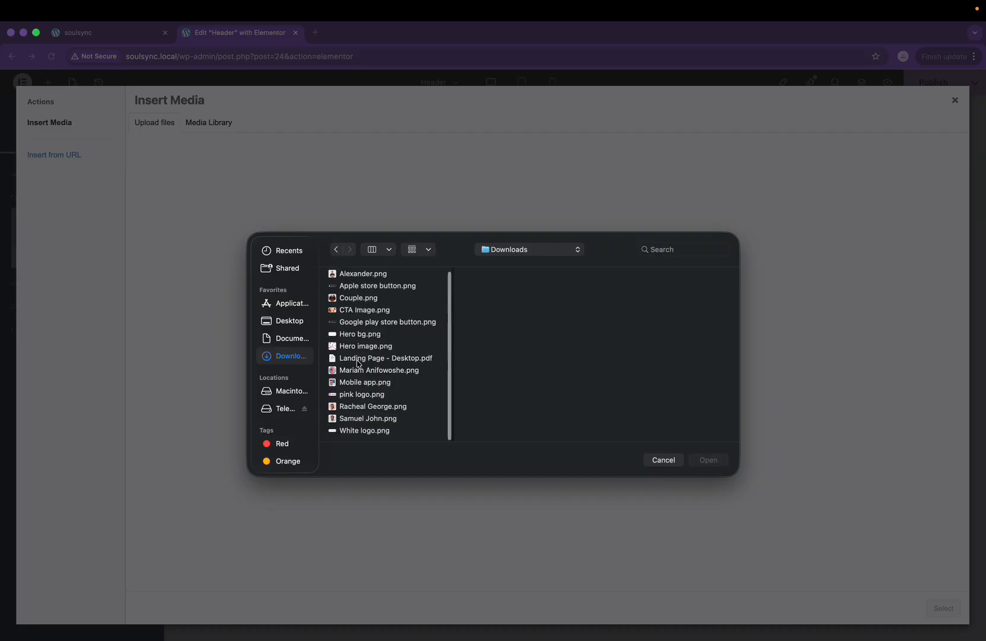
{"action": "left_click", "coordinate": [362, 395]}
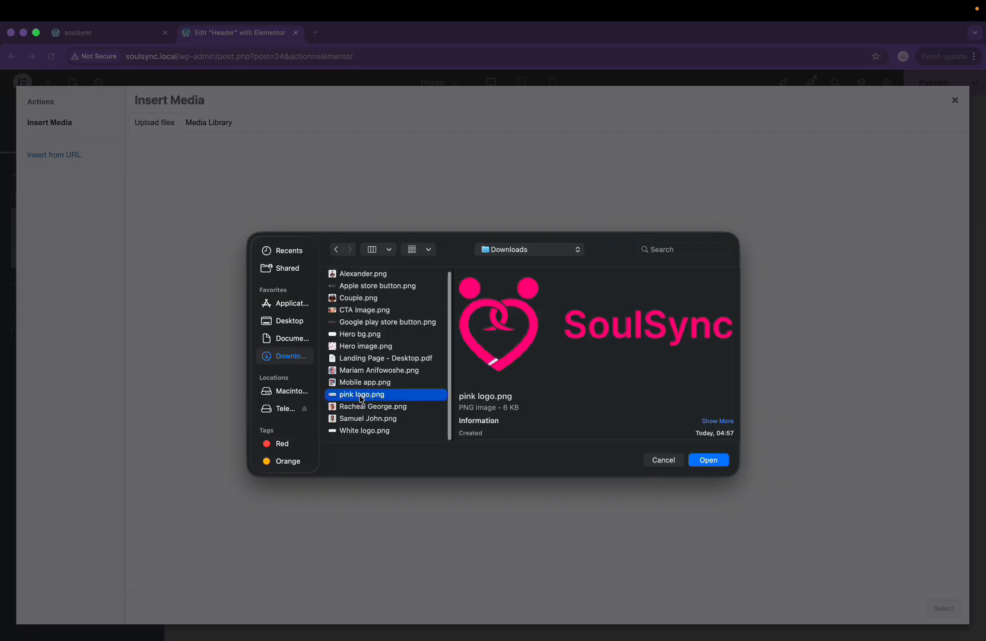
{"action": "left_click", "coordinate": [709, 461]}
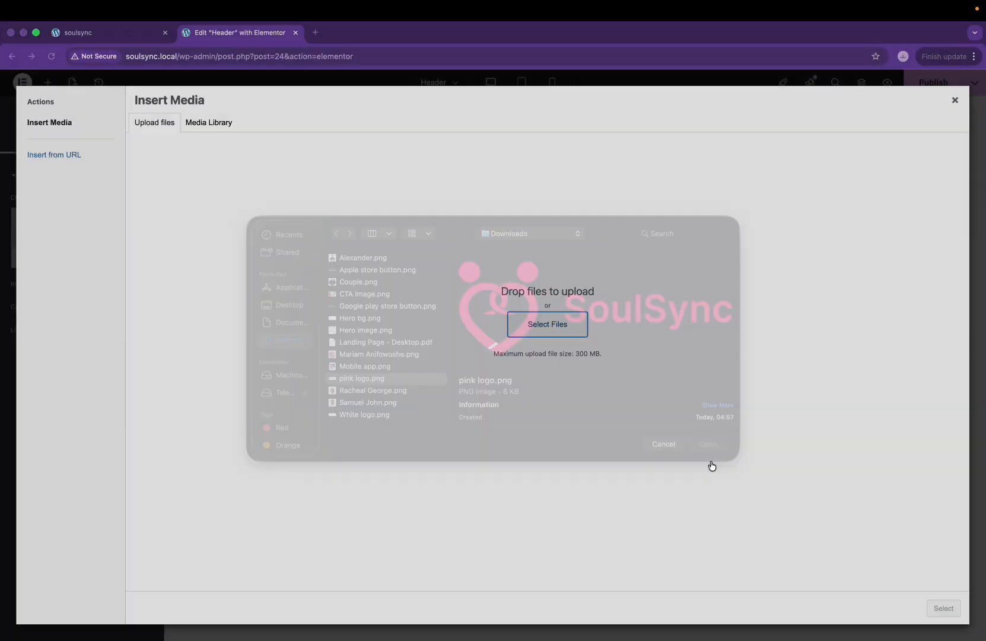
{"action": "left_click", "coordinate": [946, 610]}
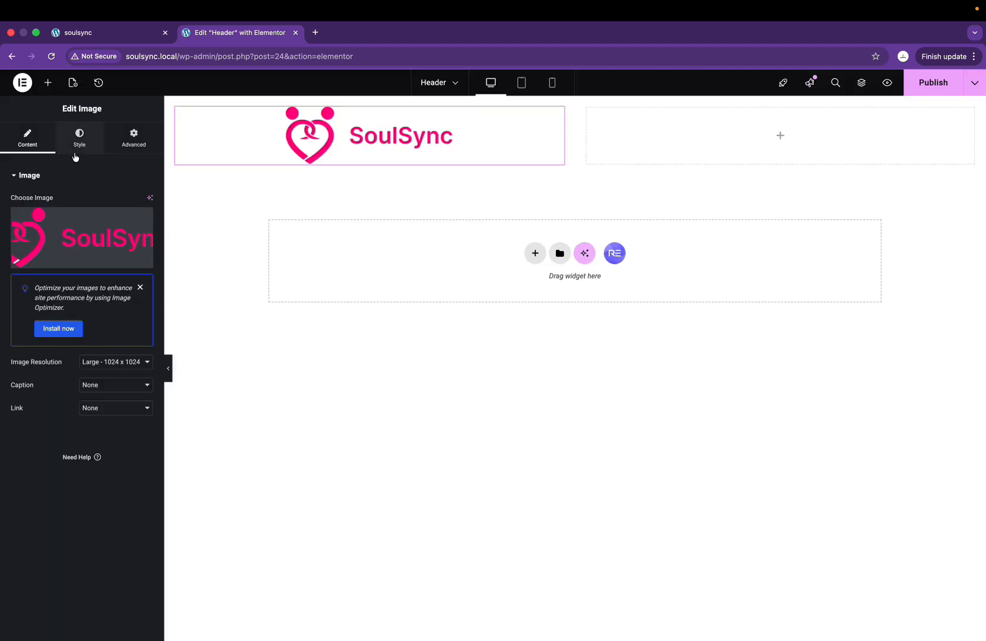
Step: Set the logo to Full resolution, 16% width and Start alignment
{"action": "left_click", "coordinate": [118, 372]}
{"action": "left_click", "coordinate": [111, 399]}
{"action": "left_click", "coordinate": [79, 137]}
{"action": "left_click_drag", "start_coordinate": [11, 237], "coordinate": [26, 238]}
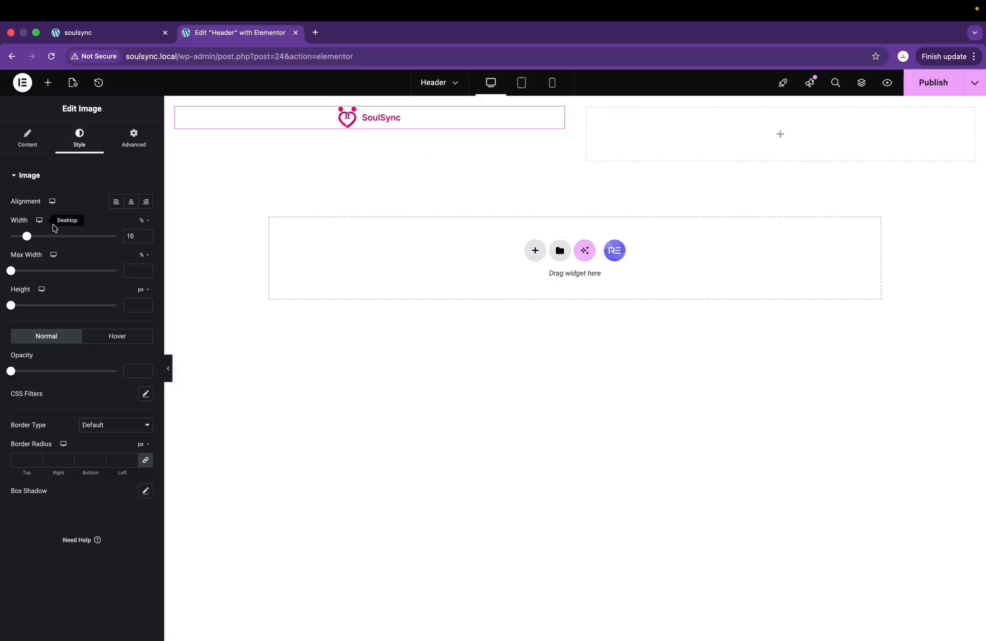
{"action": "left_click", "coordinate": [117, 204]}
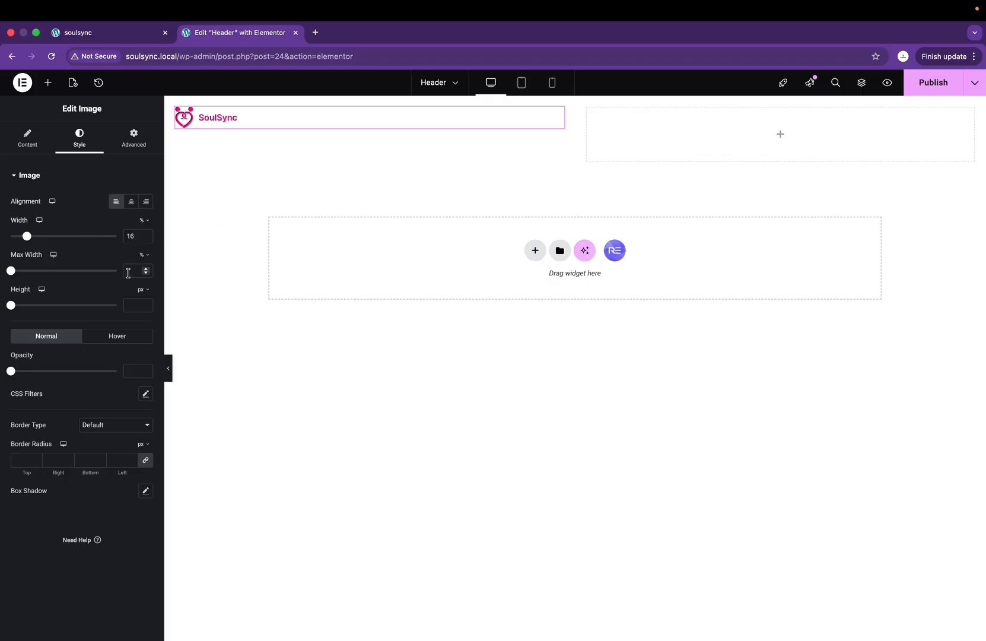
{"action": "key", "text": "ctrl+Right"}
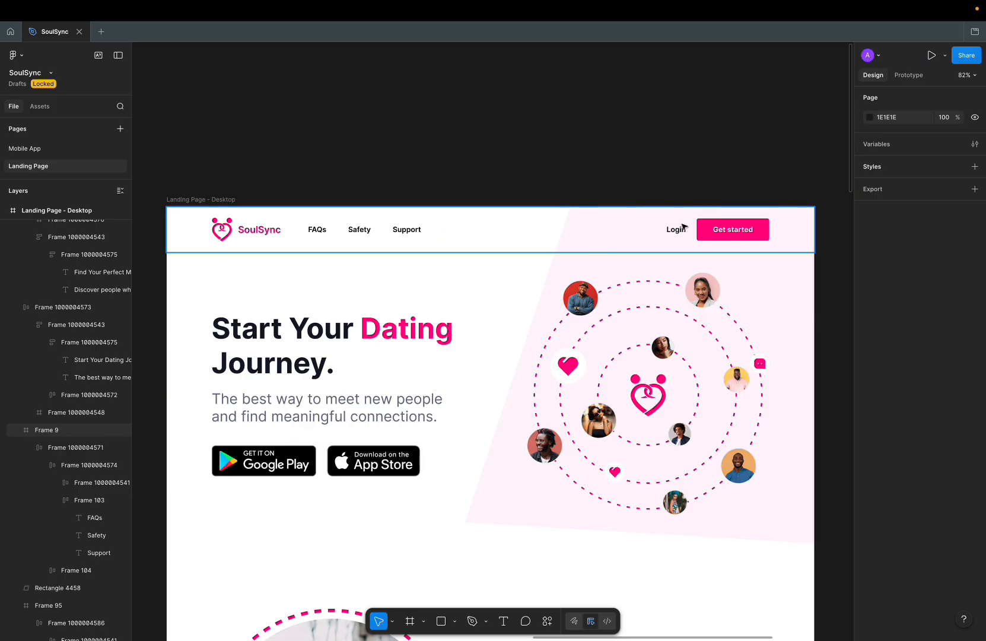
{"action": "key", "text": "ctrl+Left"}
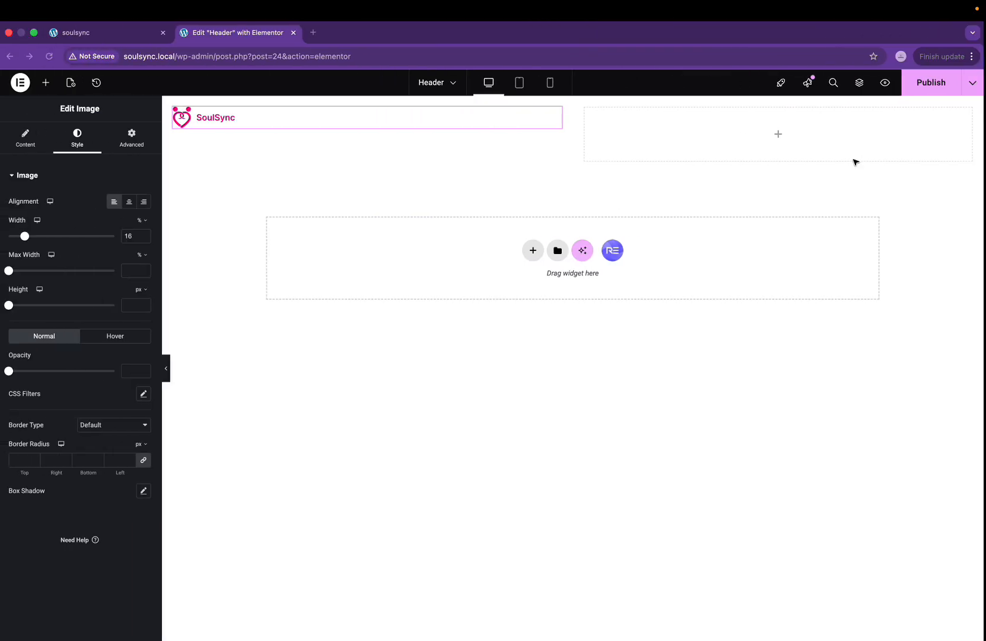
{"action": "left_click", "coordinate": [48, 161]}
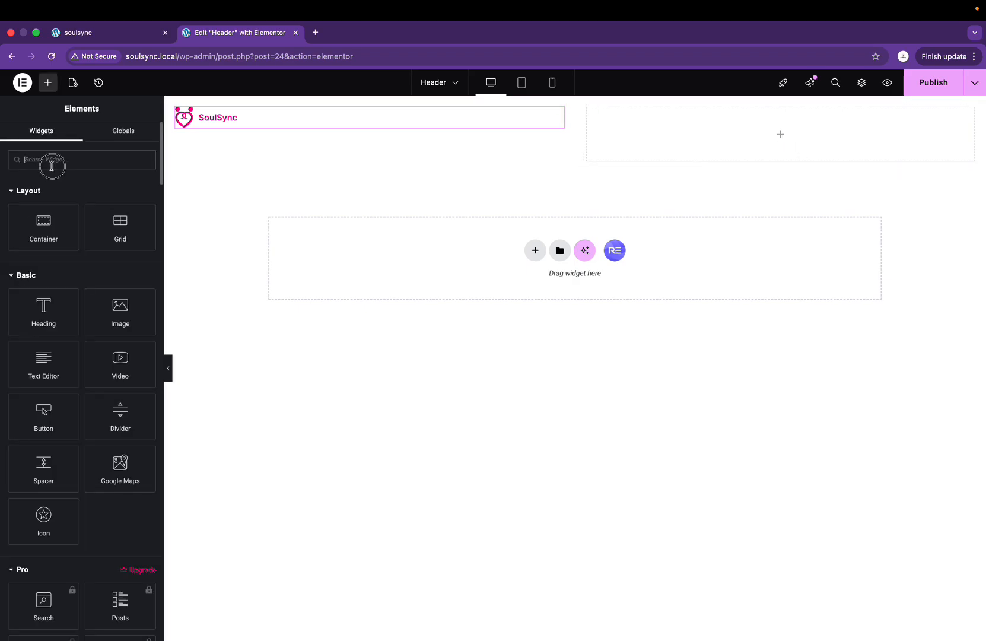
Step: Search 'but' and add a Button widget to the right container, positioned Right
{"action": "type", "text": "bu"}
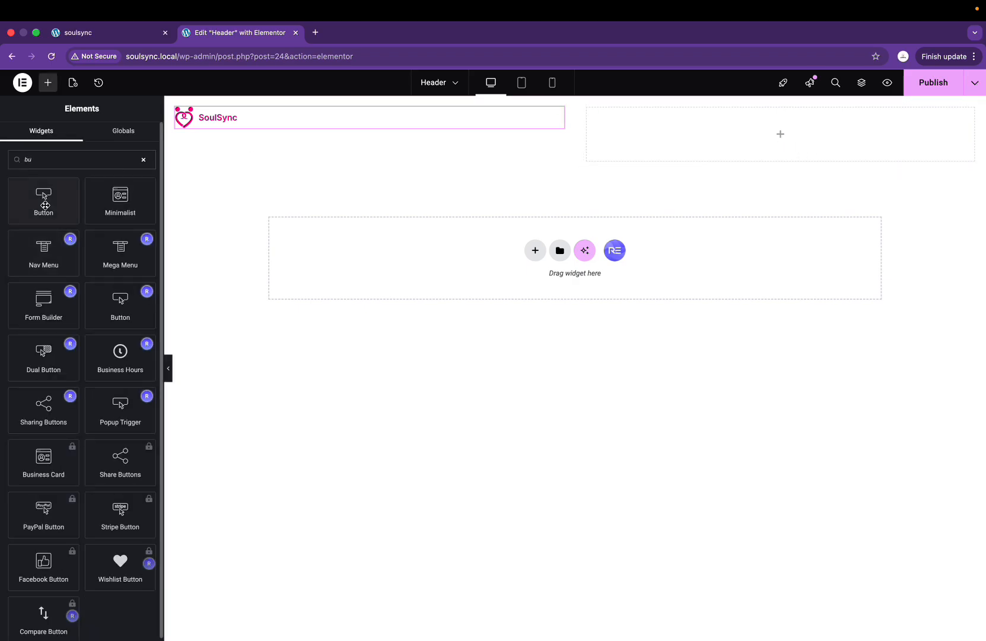
{"action": "left_click", "coordinate": [28, 159]}
{"action": "type", "text": "te"}
{"action": "key", "text": "BackSpace"}
{"action": "key", "text": "BackSpace"}
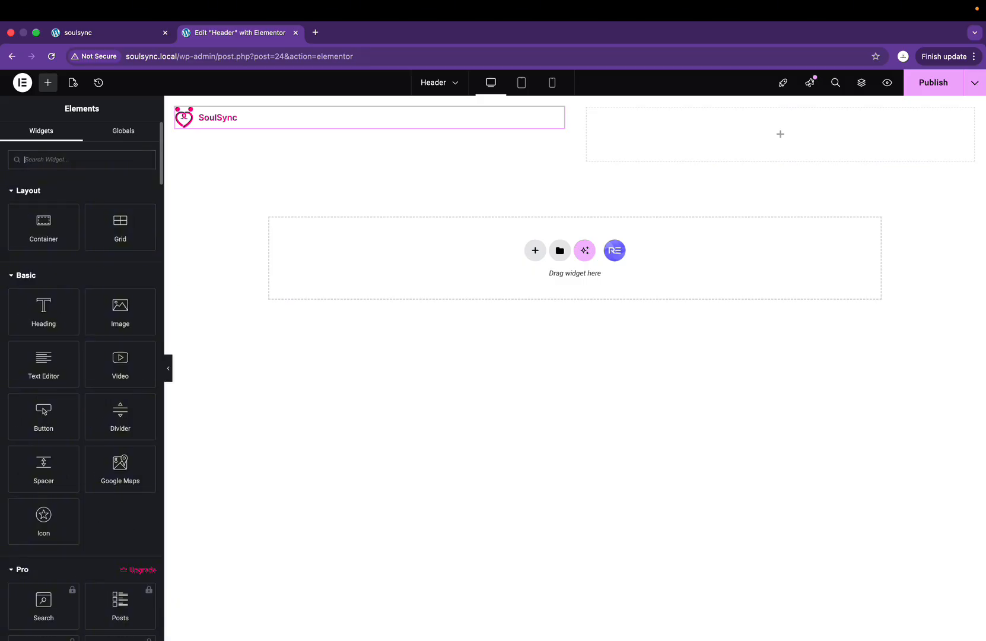
{"action": "type", "text": "butt"}
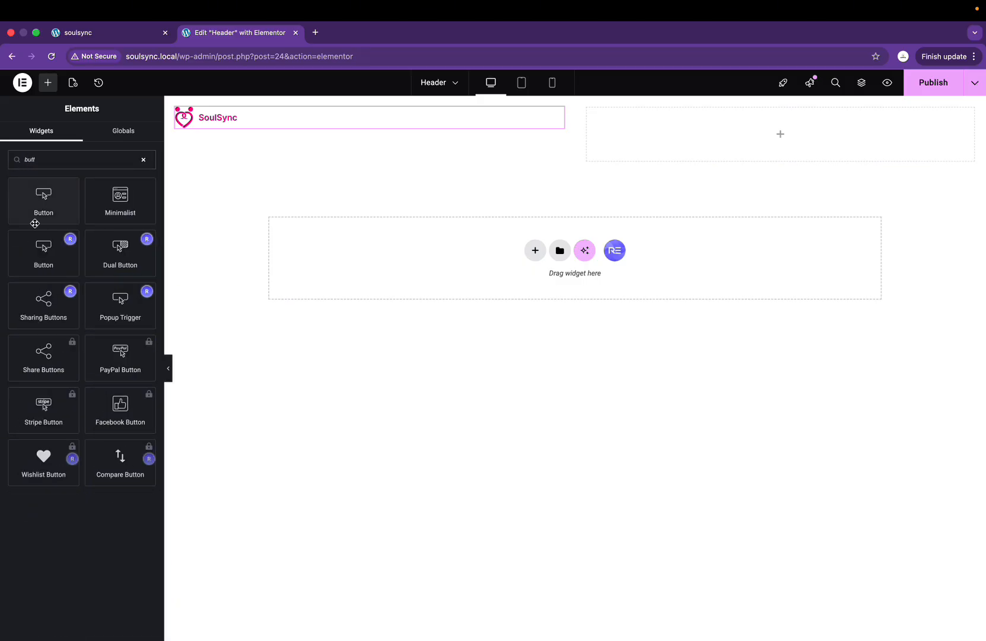
{"action": "left_click_drag", "start_coordinate": [43, 201], "coordinate": [651, 137]}
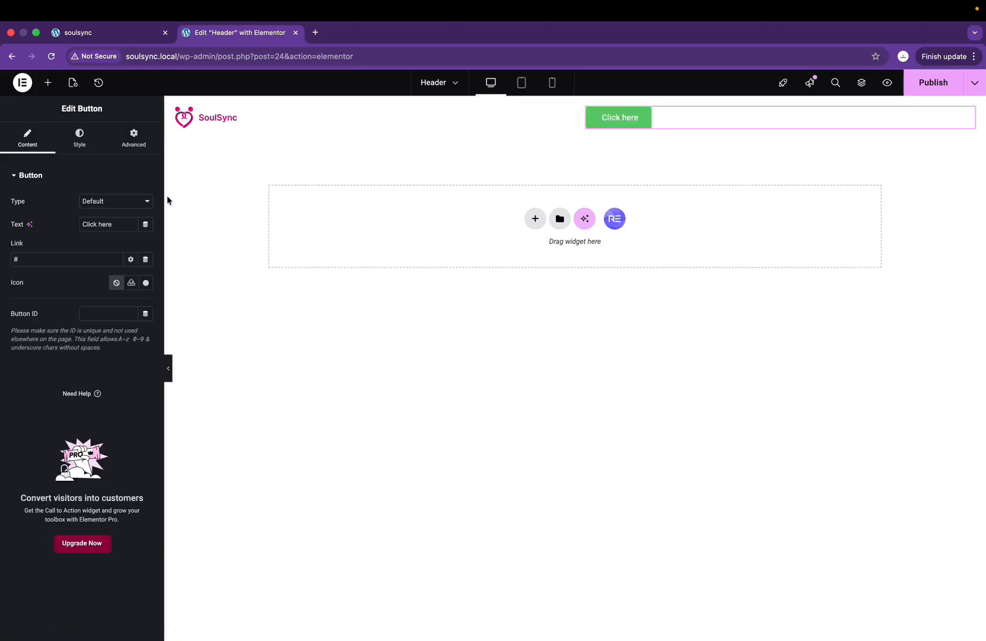
{"action": "left_click", "coordinate": [80, 144]}
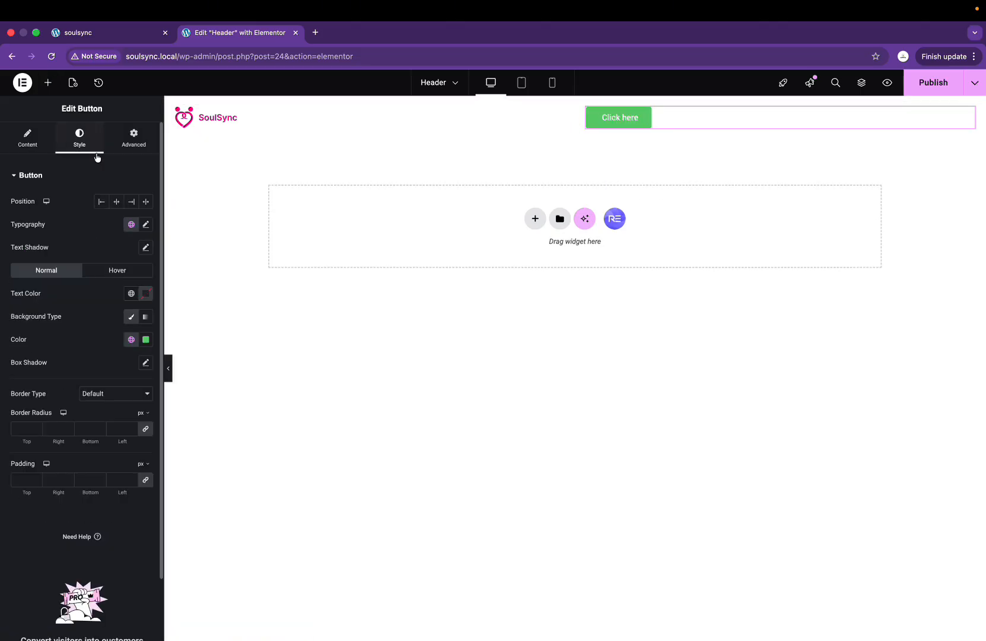
{"action": "left_click", "coordinate": [131, 201]}
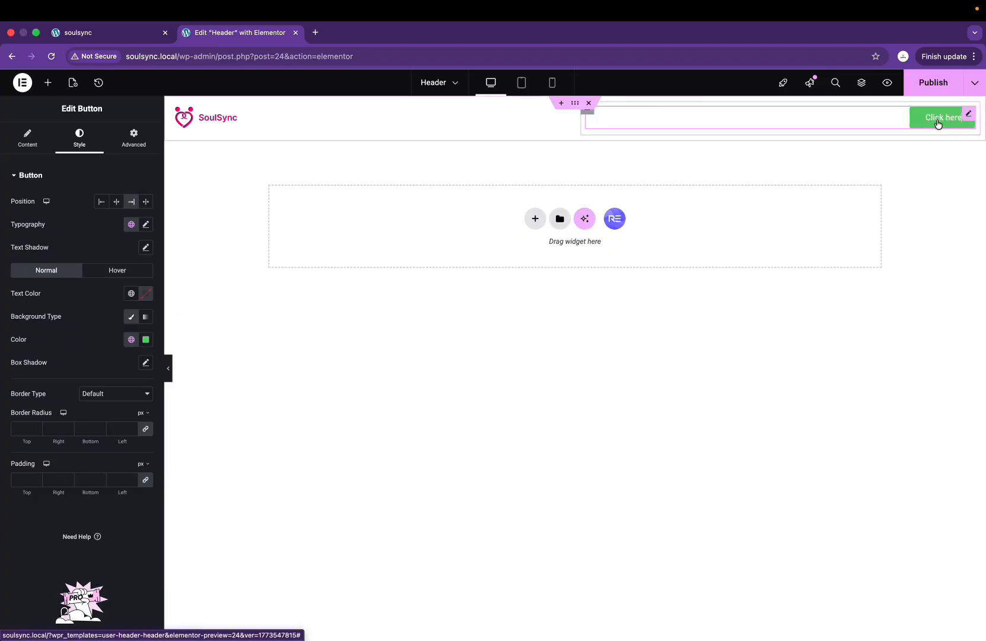
Step: Check the Figma Get started button's fill hex value, FF007F
{"action": "key", "text": "ctrl+Right"}
{"action": "left_click", "coordinate": [743, 229]}
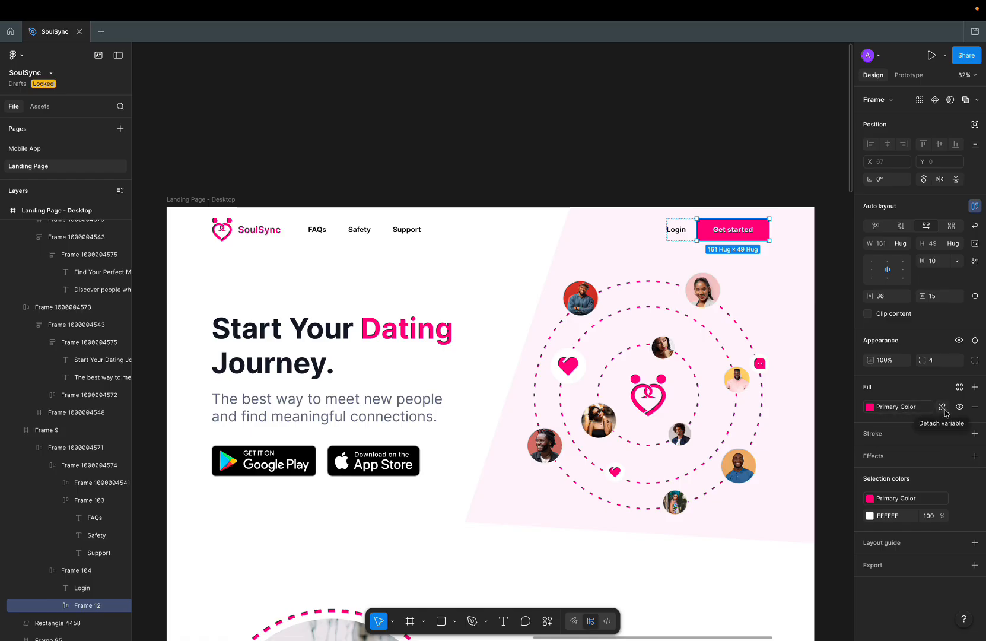
{"action": "left_click", "coordinate": [943, 409]}
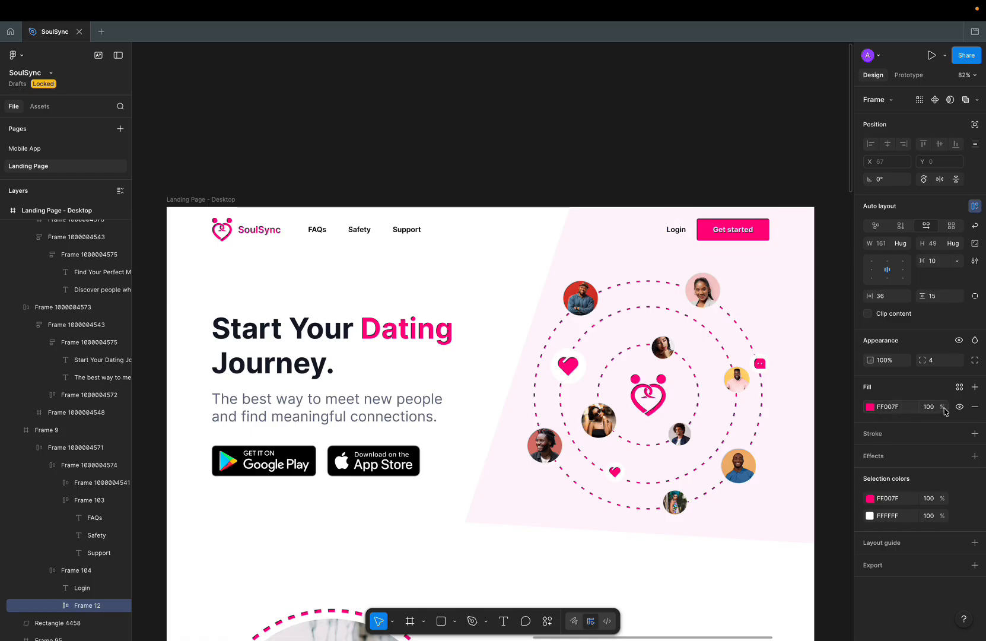
{"action": "left_click", "coordinate": [910, 409]}
{"action": "key", "text": "super+c"}
{"action": "key", "text": "ctrl+z"}
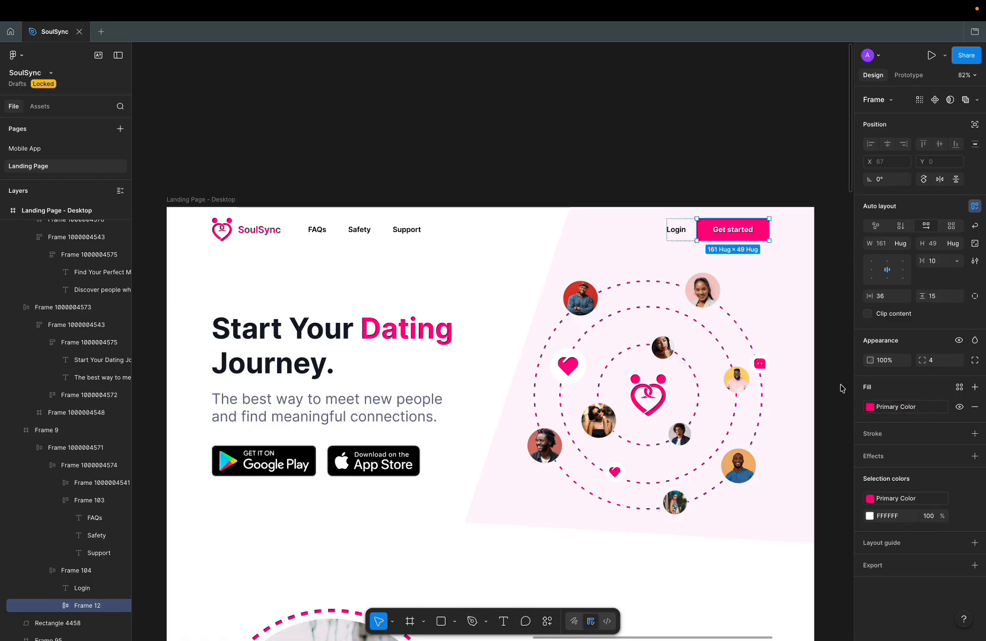
{"action": "left_click", "coordinate": [650, 245]}
{"action": "key", "text": "ctrl+Left"}
{"action": "key", "text": "ctrl+Right"}
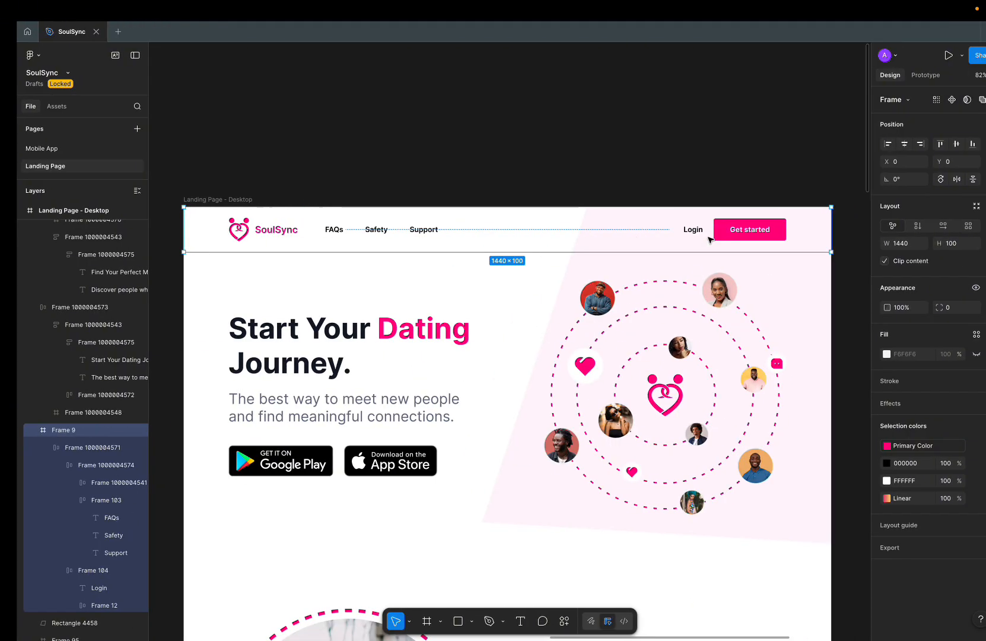
{"action": "key", "text": "ctrl+Left"}
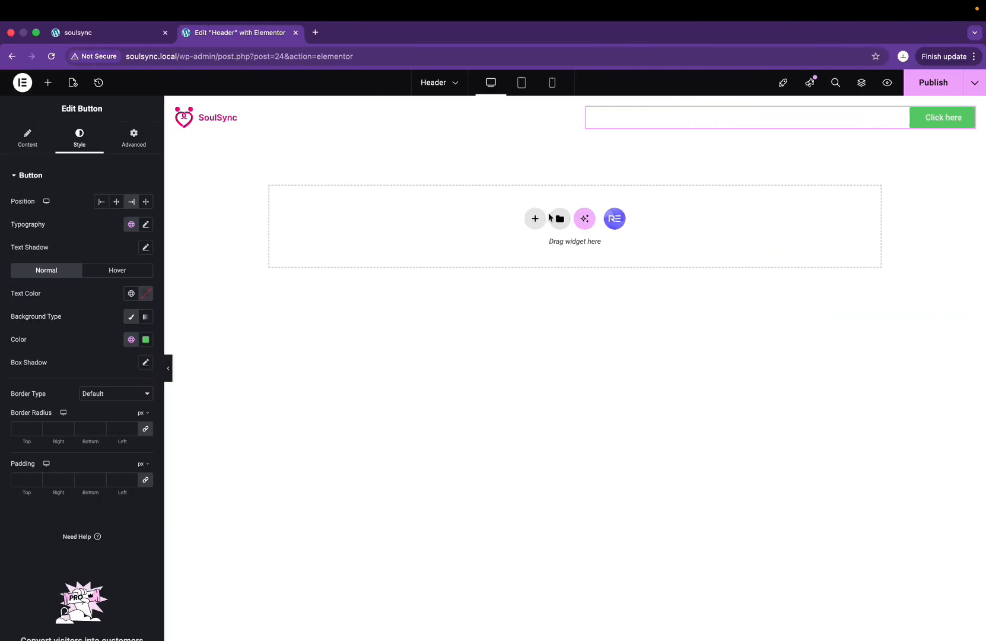
{"action": "key", "text": "ctrl+Right"}
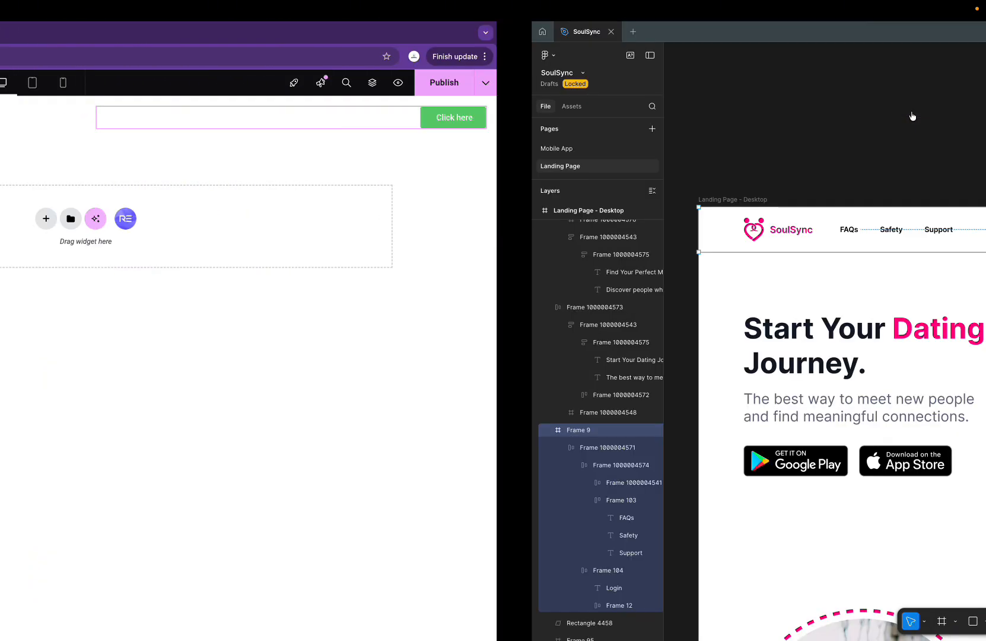
Step: Paste #FF007F as the button's background colour
{"action": "key", "text": "ctrl+Left"}
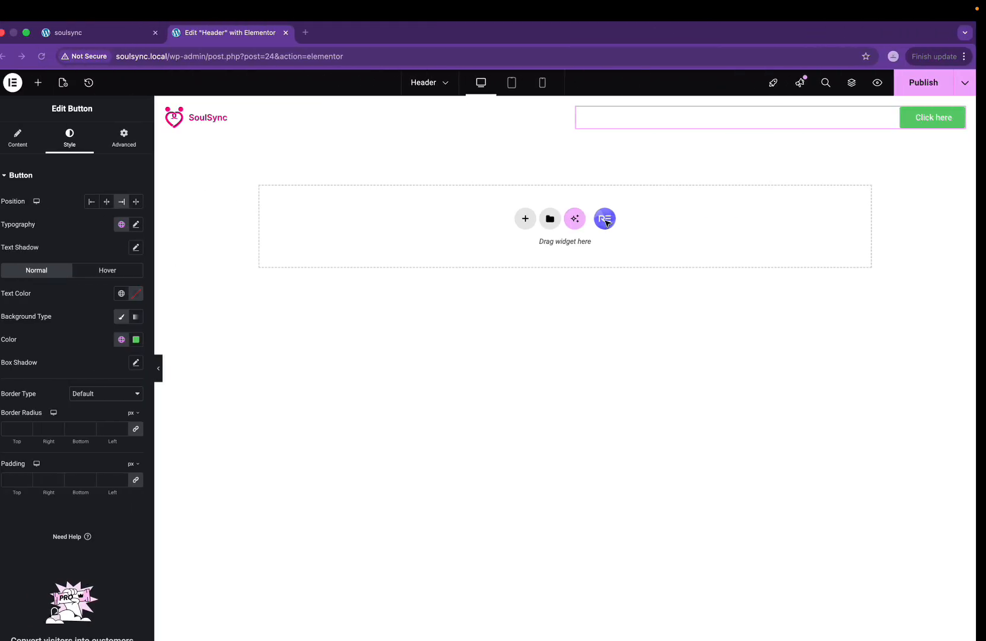
{"action": "left_click", "coordinate": [145, 341]}
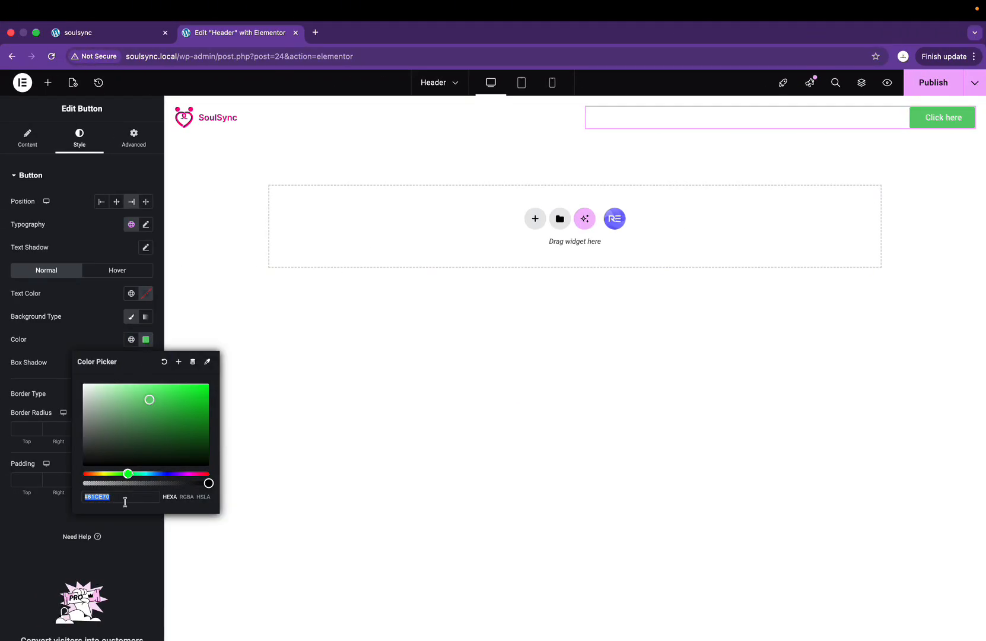
{"action": "key", "text": "super+v"}
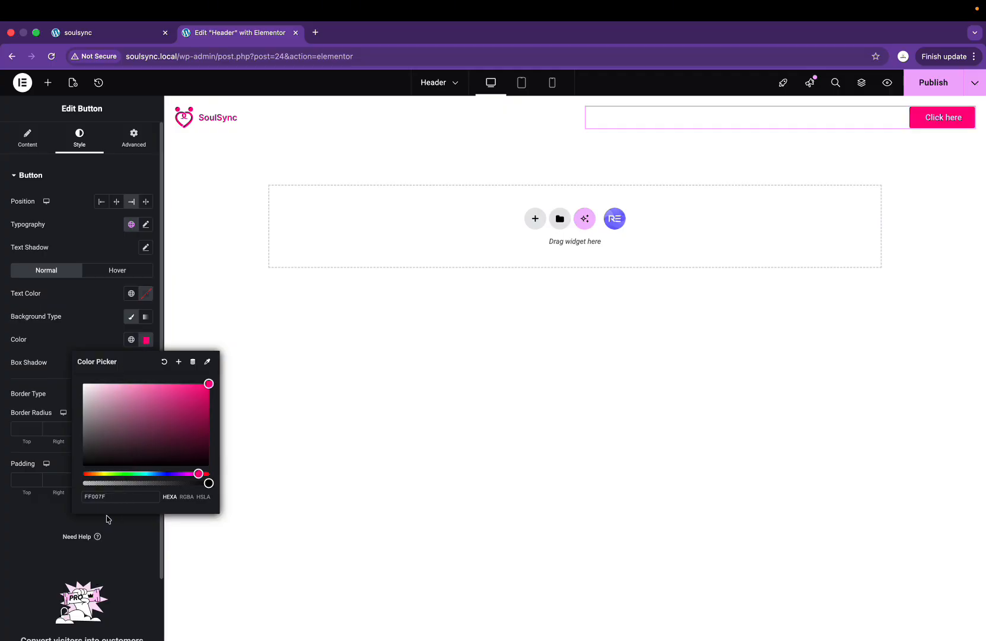
{"action": "key", "text": "ctrl+Right"}
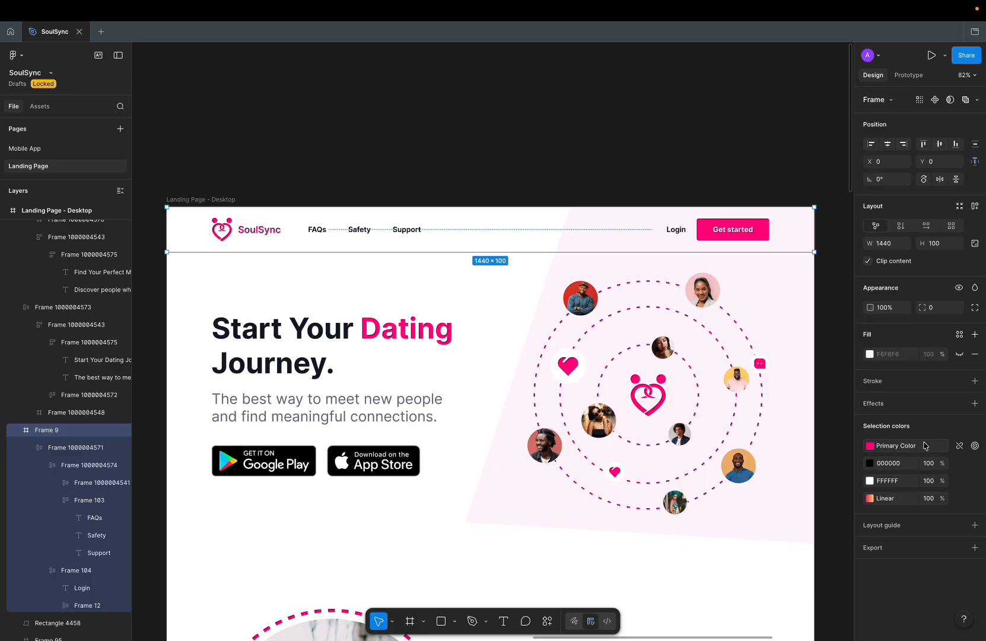
{"action": "key", "text": "ctrl+Left"}
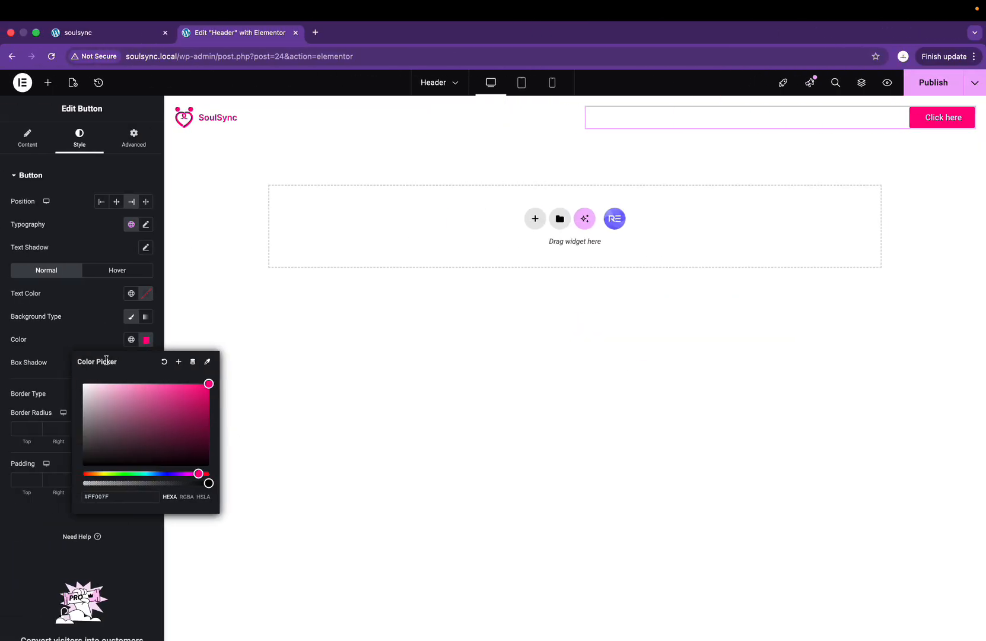
{"action": "left_click", "coordinate": [102, 493]}
Step: Save the pink as a new global colour named 'Primary color'
{"action": "left_click", "coordinate": [177, 363]}
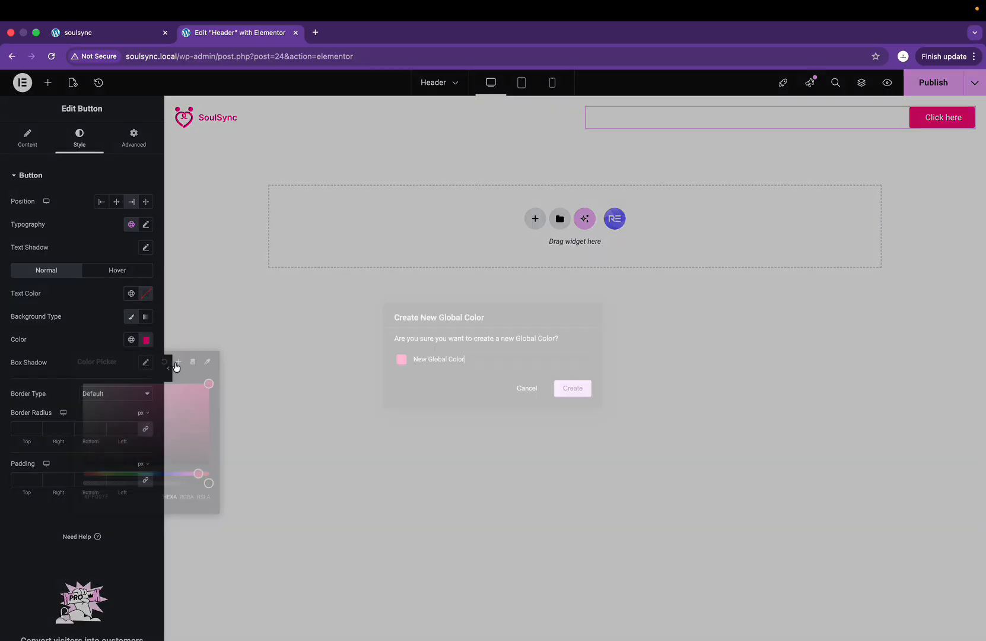
{"action": "left_click_drag", "start_coordinate": [489, 358], "coordinate": [375, 358]}
{"action": "type", "text": "Primary color"}
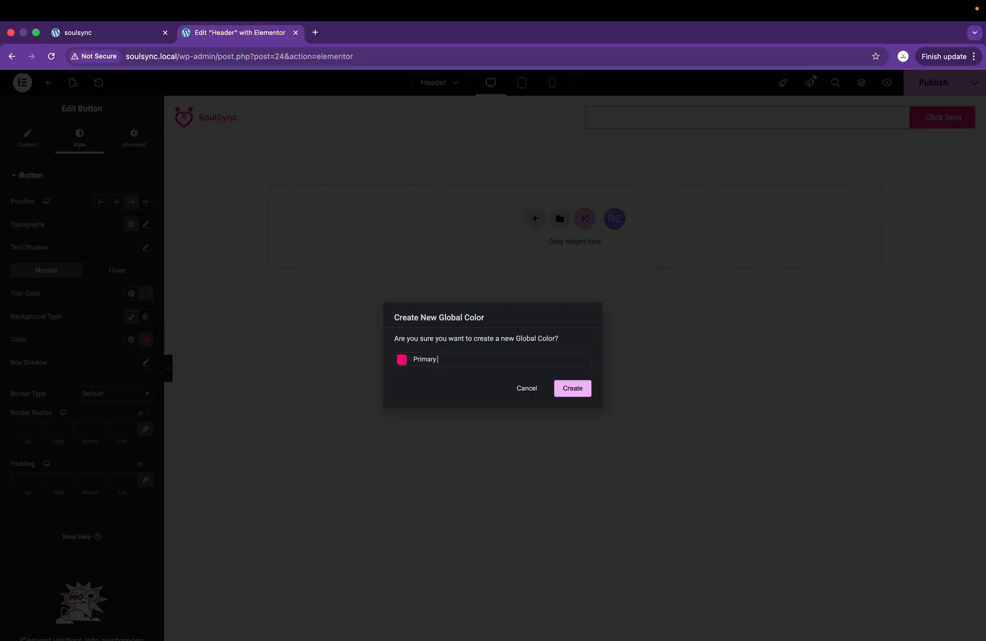
{"action": "left_click", "coordinate": [564, 387]}
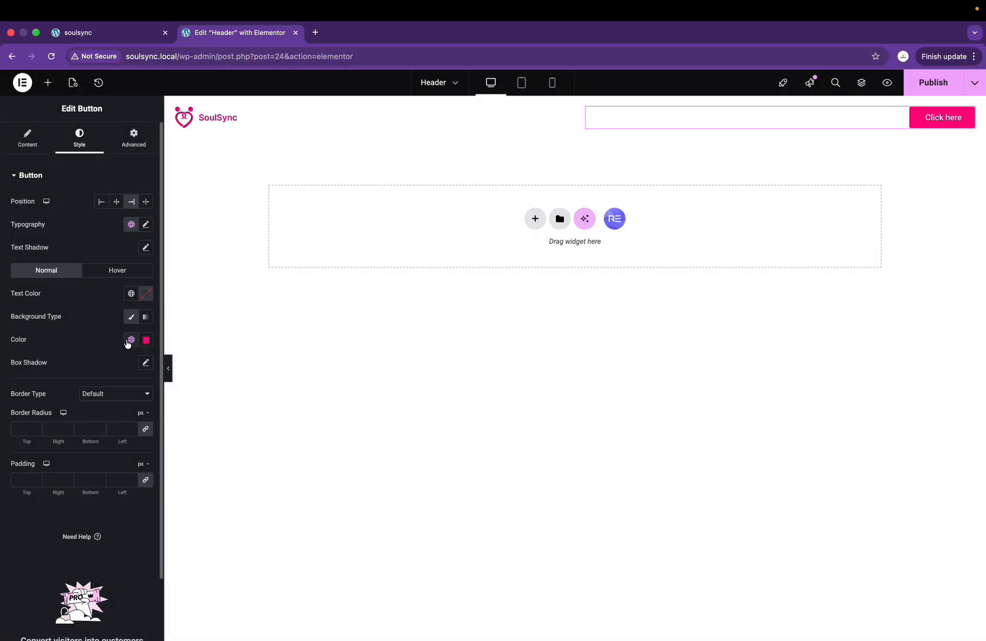
Step: Change the button text from 'Click here' to 'Get Started'
{"action": "key", "text": "ctrl+Right"}
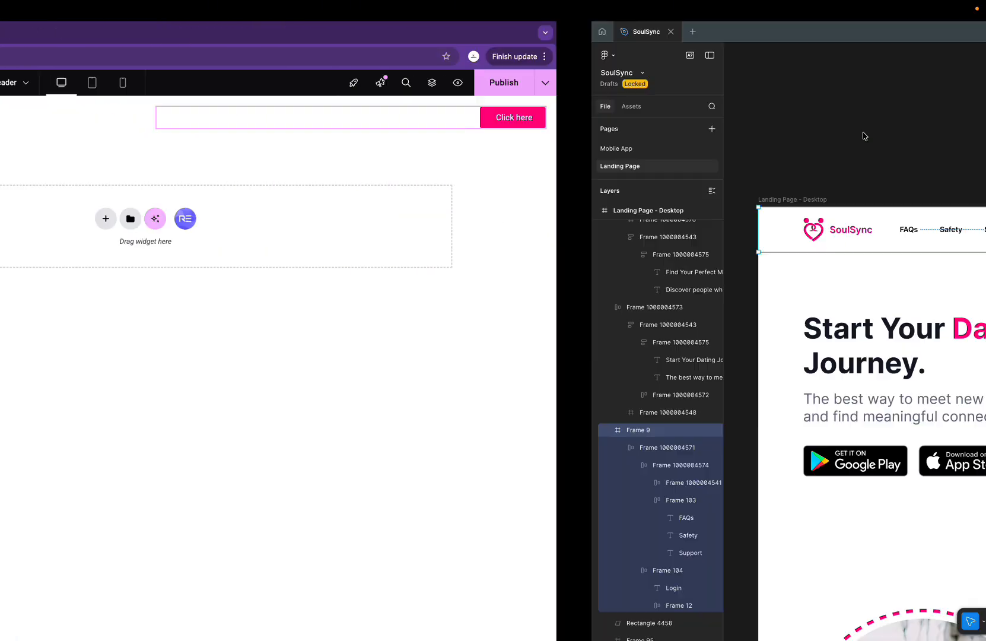
{"action": "left_click", "coordinate": [724, 234]}
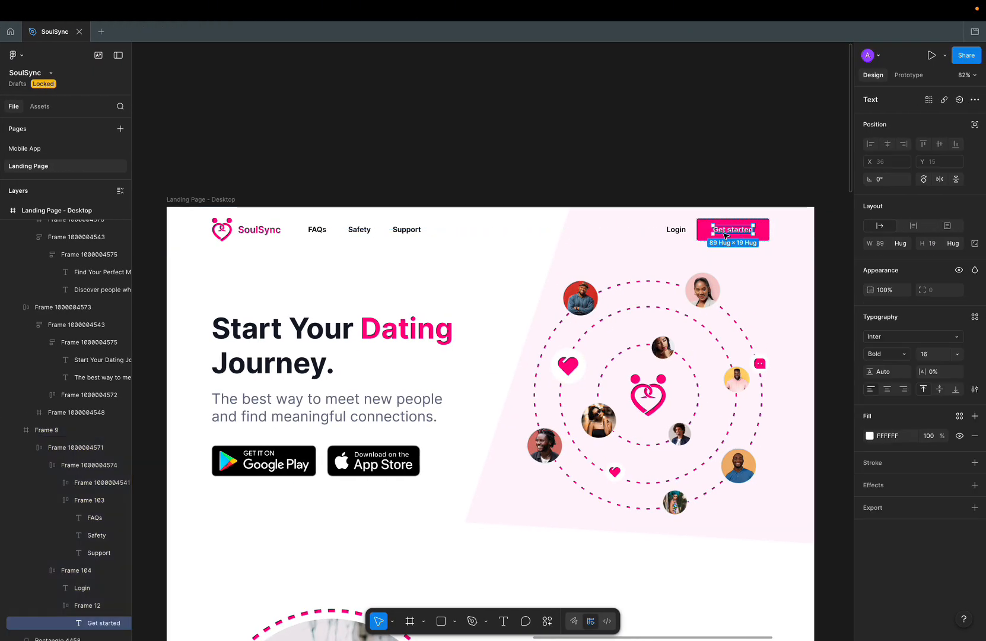
{"action": "key", "text": "ctrl+Left"}
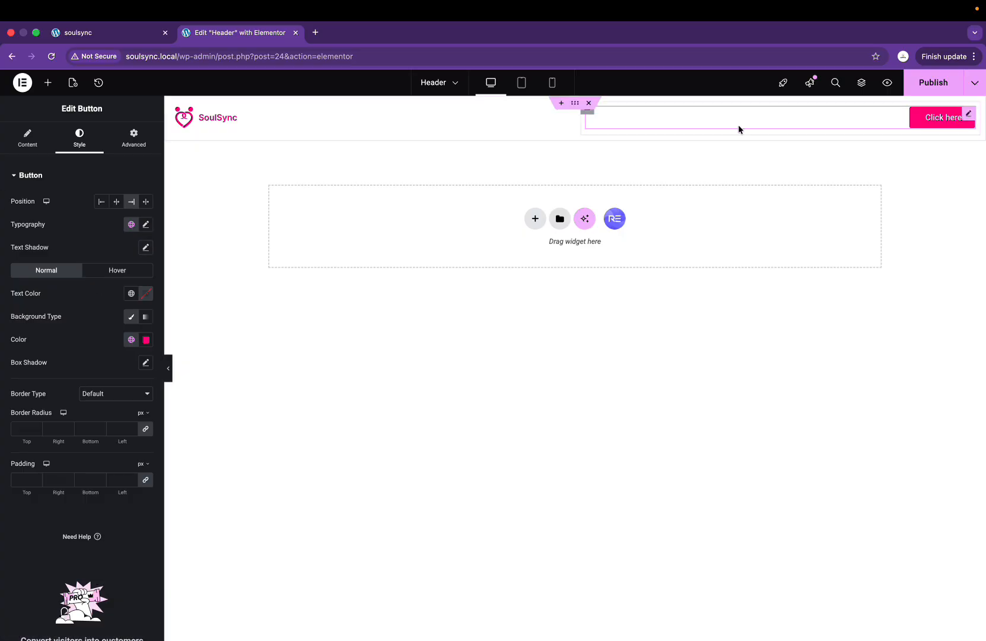
{"action": "left_click", "coordinate": [31, 153]}
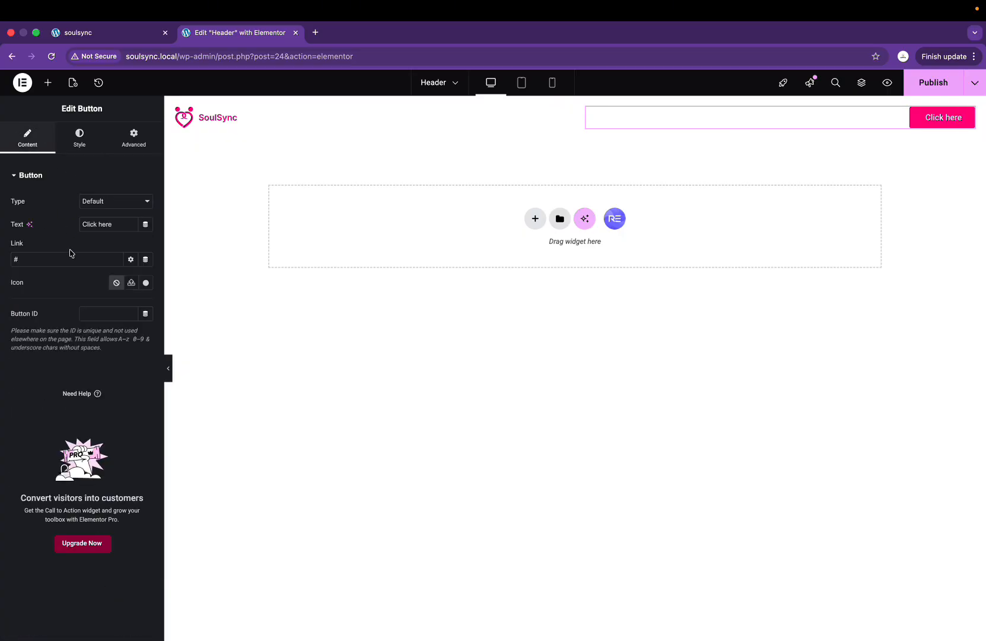
{"action": "left_click_drag", "start_coordinate": [119, 224], "coordinate": [37, 228]}
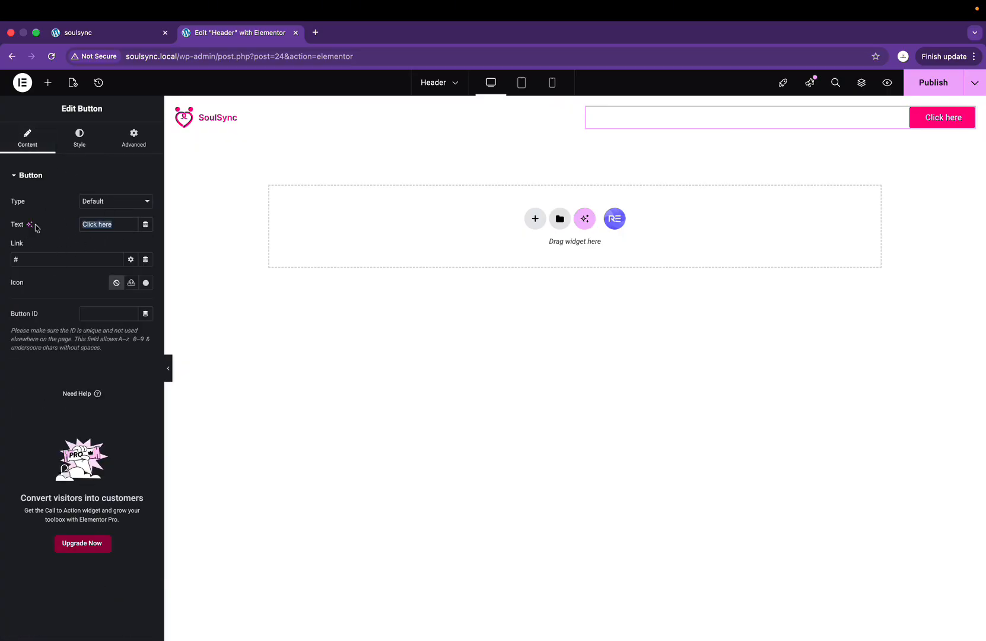
{"action": "type", "text": "Get Started"}
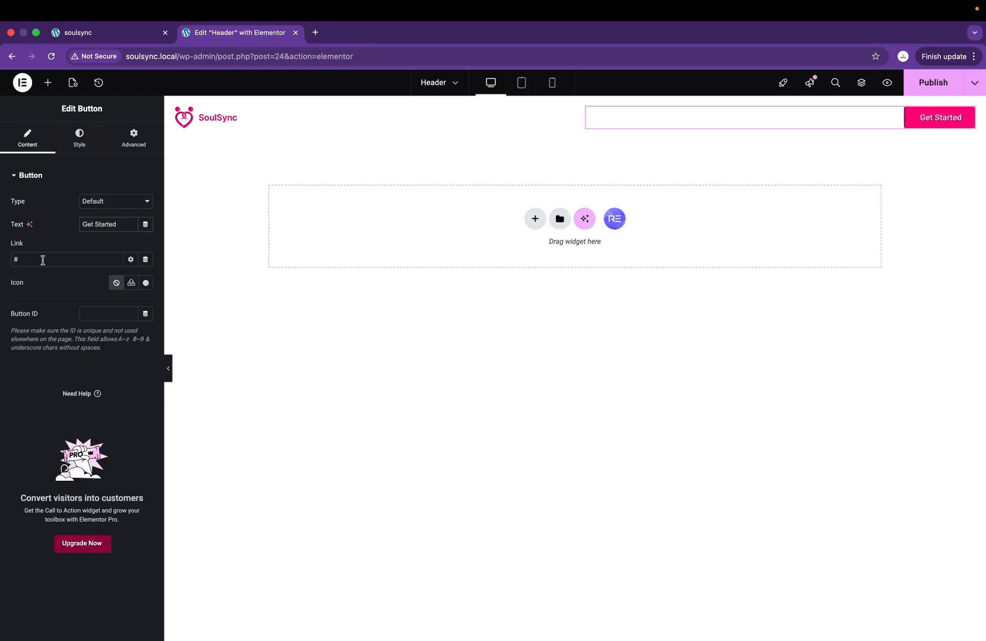
Step: Re-enter the button link as '#'
{"action": "left_click_drag", "start_coordinate": [34, 262], "coordinate": [2, 270]}
{"action": "key", "text": "BackSpace"}
{"action": "type", "text": "#"}
{"action": "left_click", "coordinate": [80, 143]}
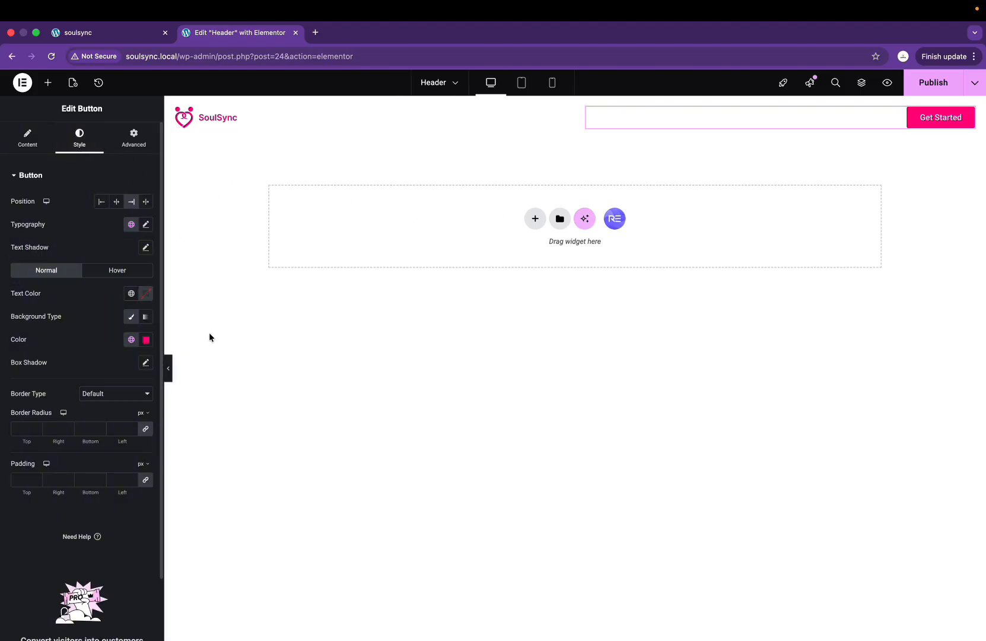
Step: Set the button's typography font family to Inter
{"action": "left_click", "coordinate": [145, 229]}
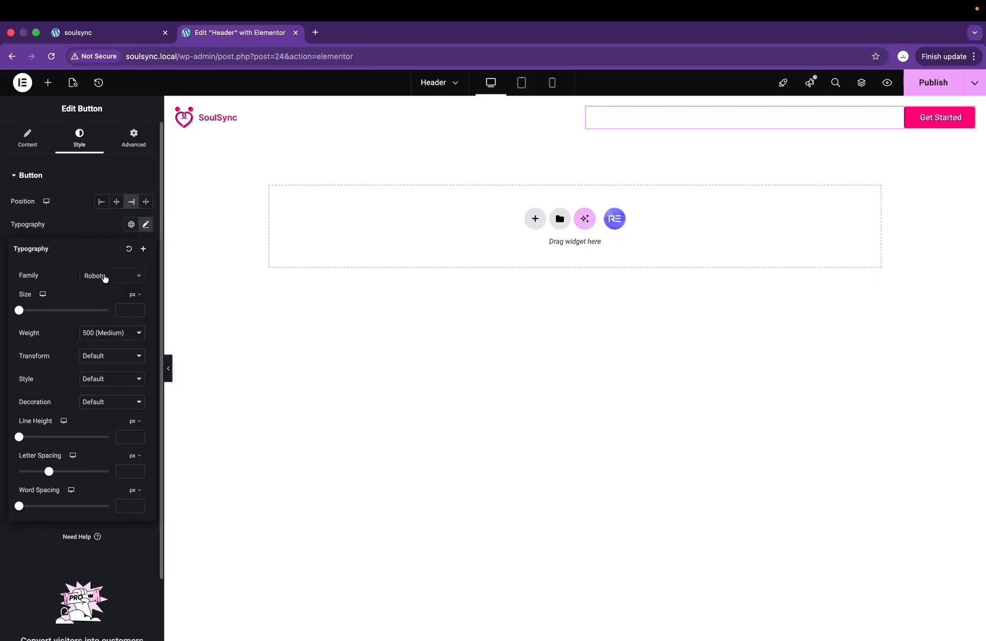
{"action": "left_click", "coordinate": [105, 277]}
{"action": "type", "text": "inter"}
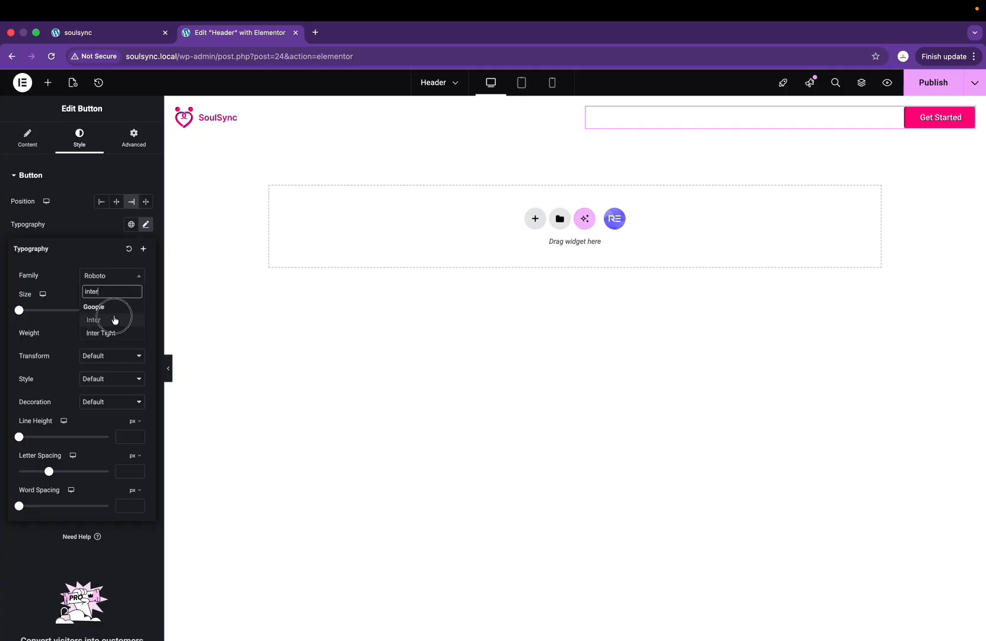
{"action": "left_click", "coordinate": [113, 321]}
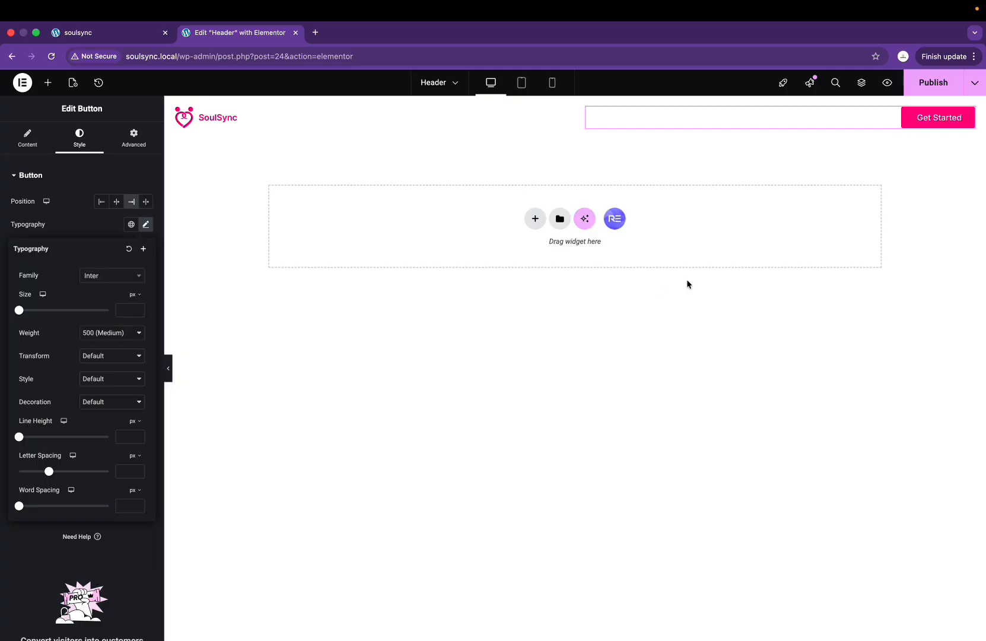
Step: Preview the header with the panel hidden, reopen the widget list, and compare with Figma
{"action": "left_click", "coordinate": [573, 322]}
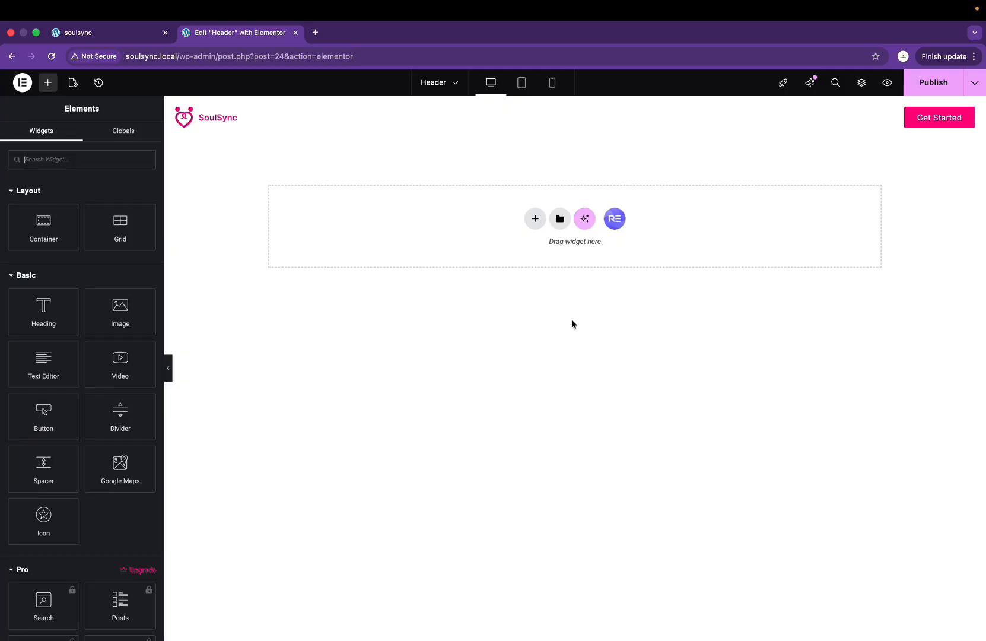
{"action": "left_click", "coordinate": [168, 371]}
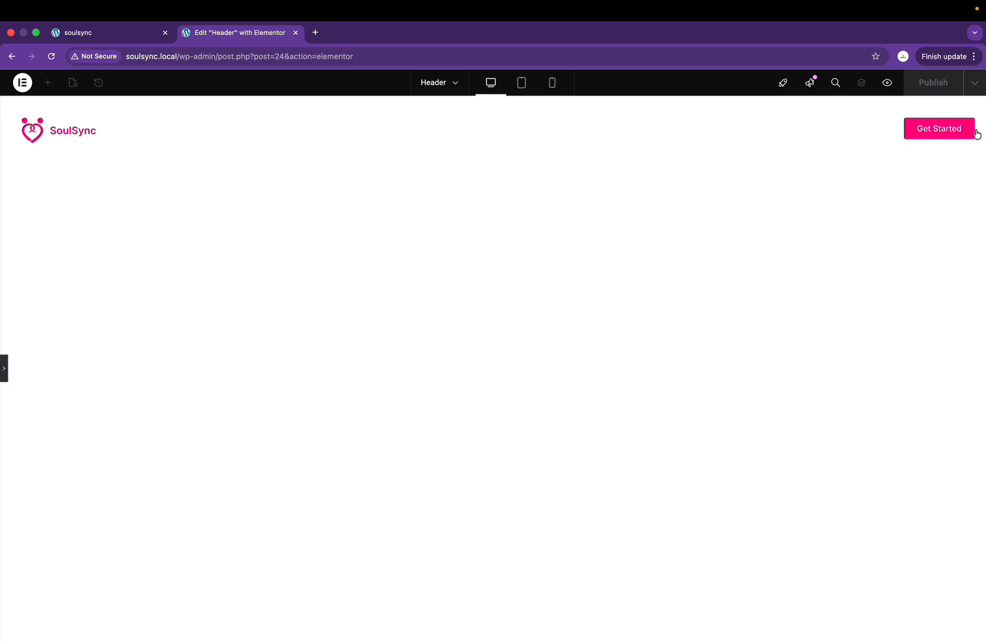
{"action": "left_click", "coordinate": [3, 374]}
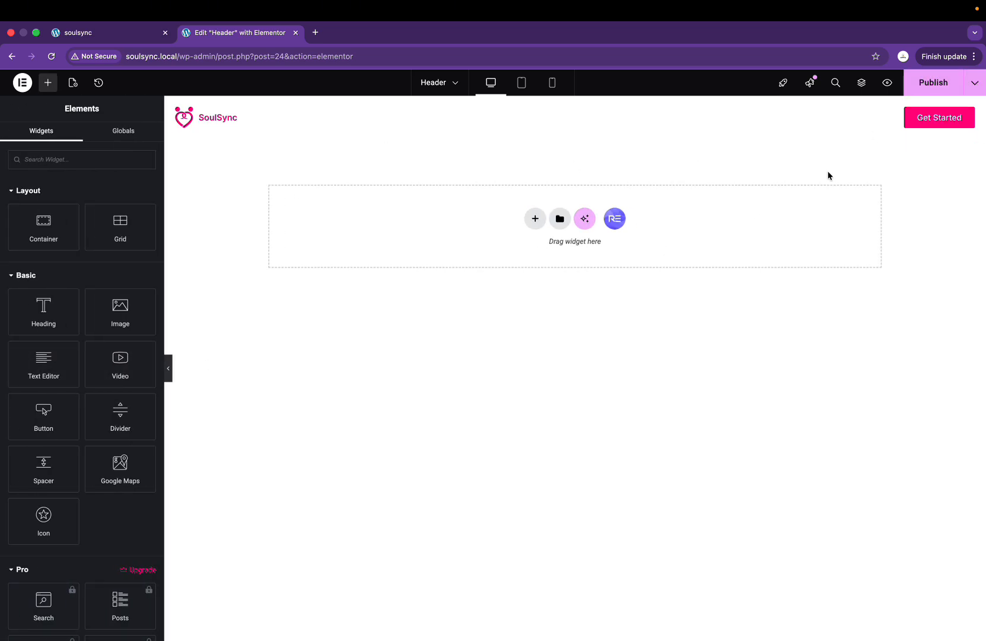
{"action": "key", "text": "ctrl+Right"}
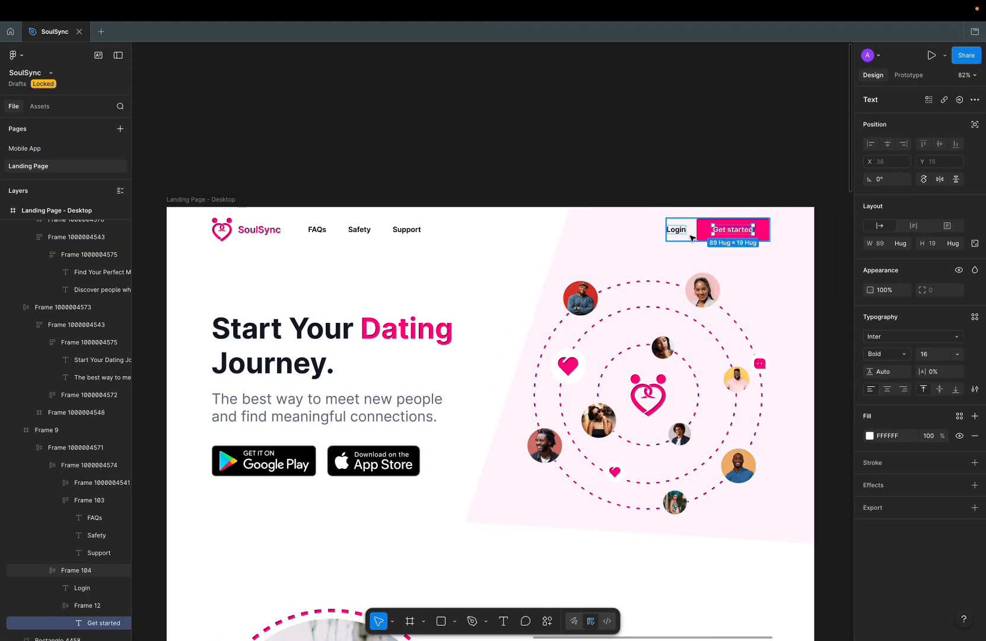
{"action": "key", "text": "ctrl+Left"}
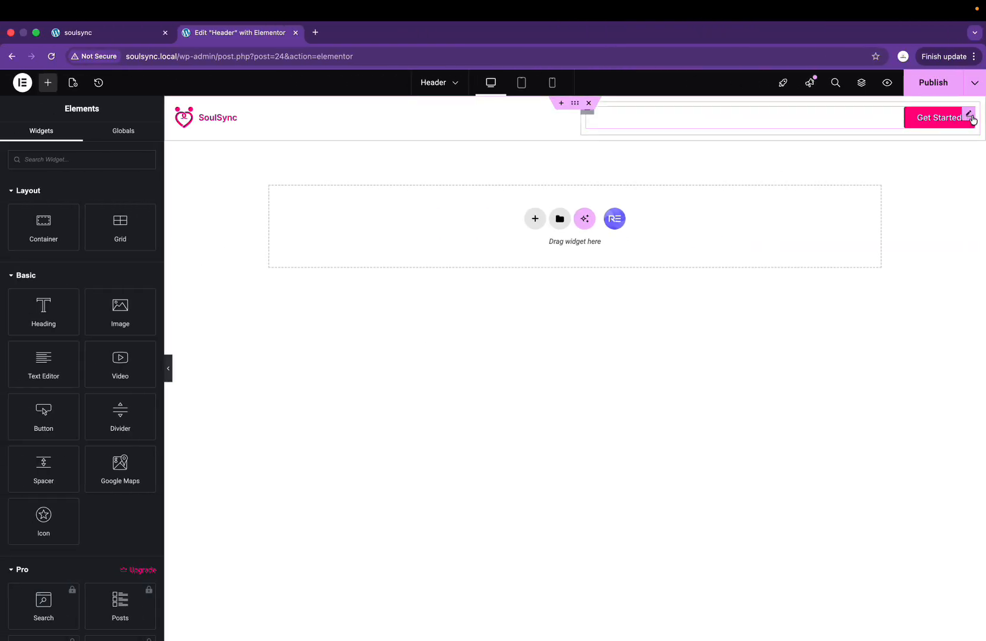
Step: Duplicate the Get Started button and set its container to Row direction, justified to End
{"action": "right_click", "coordinate": [967, 112]}
{"action": "left_click", "coordinate": [919, 148]}
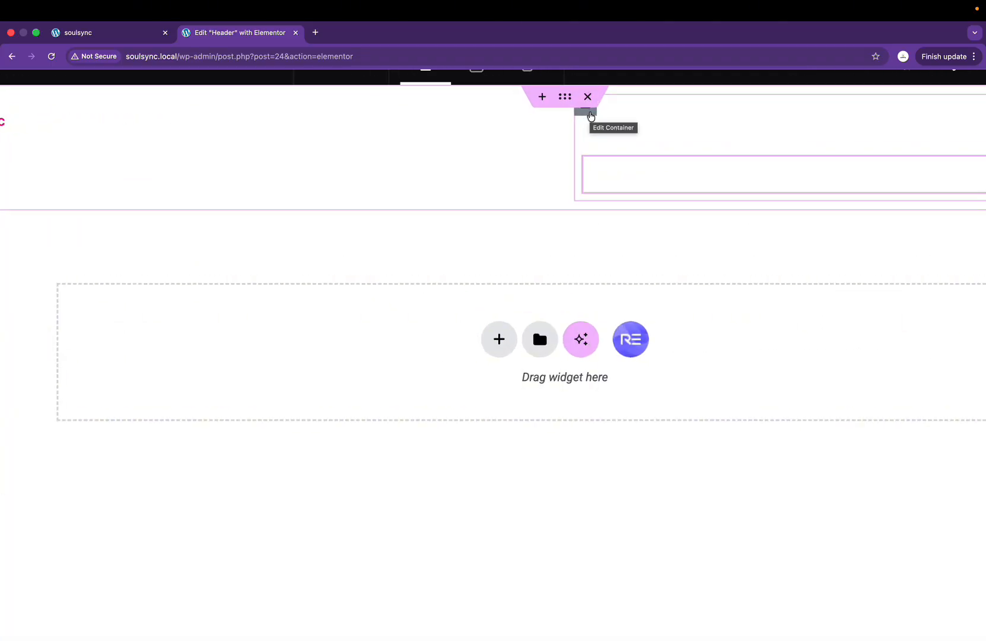
{"action": "scroll", "coordinate": [589, 120], "scroll_direction": "down", "scroll_amount": 5}
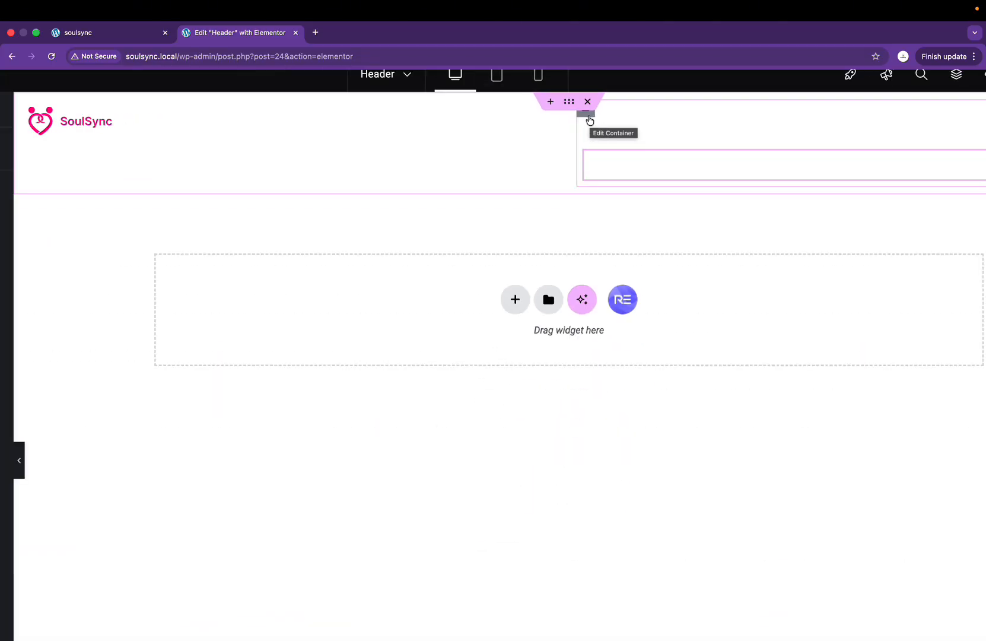
{"action": "left_click", "coordinate": [589, 118]}
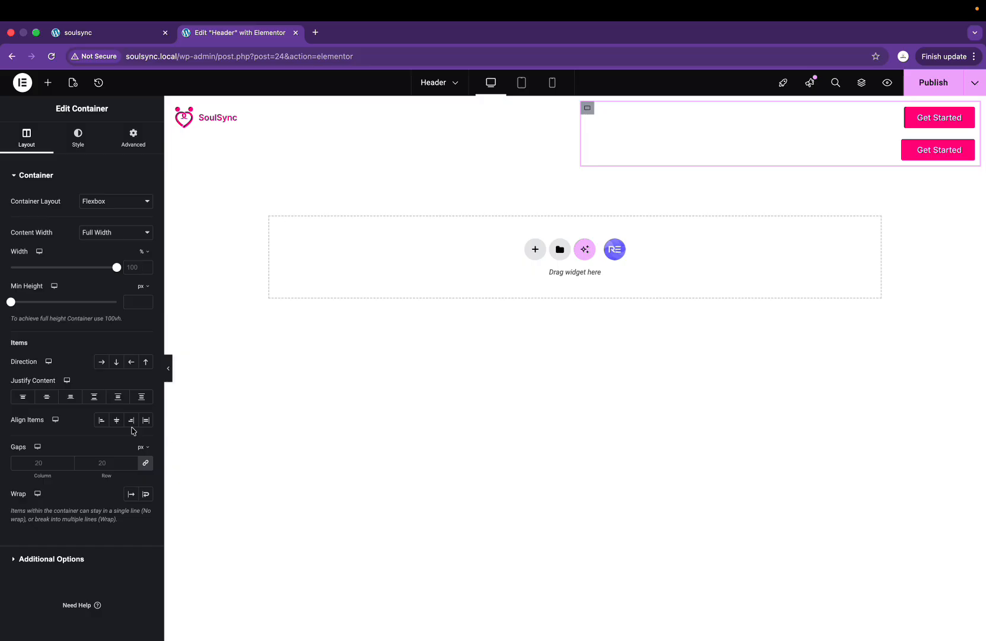
{"action": "left_click", "coordinate": [102, 362]}
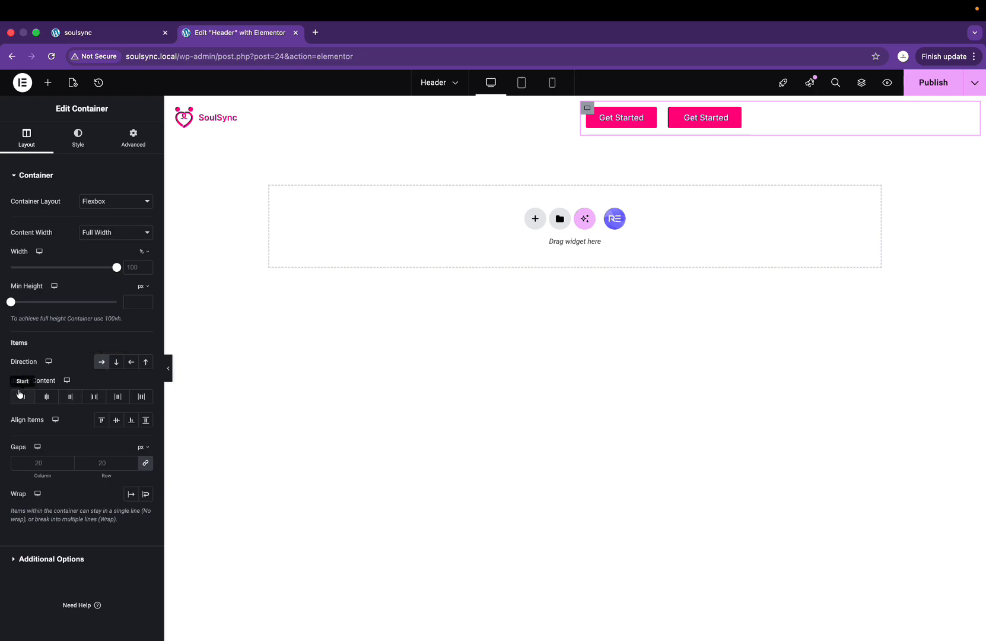
{"action": "left_click", "coordinate": [70, 397]}
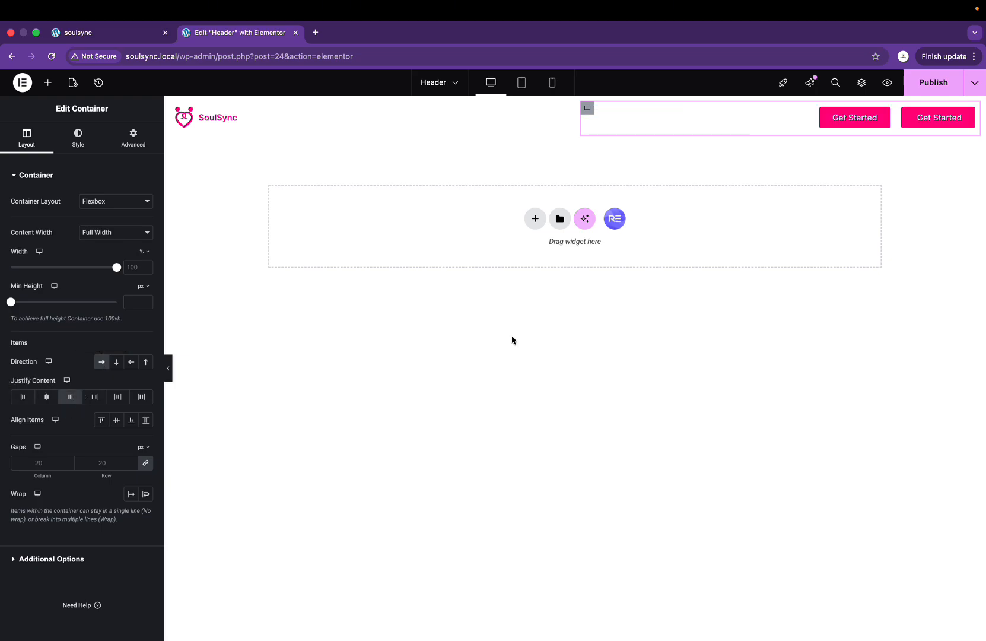
{"action": "left_click", "coordinate": [880, 116]}
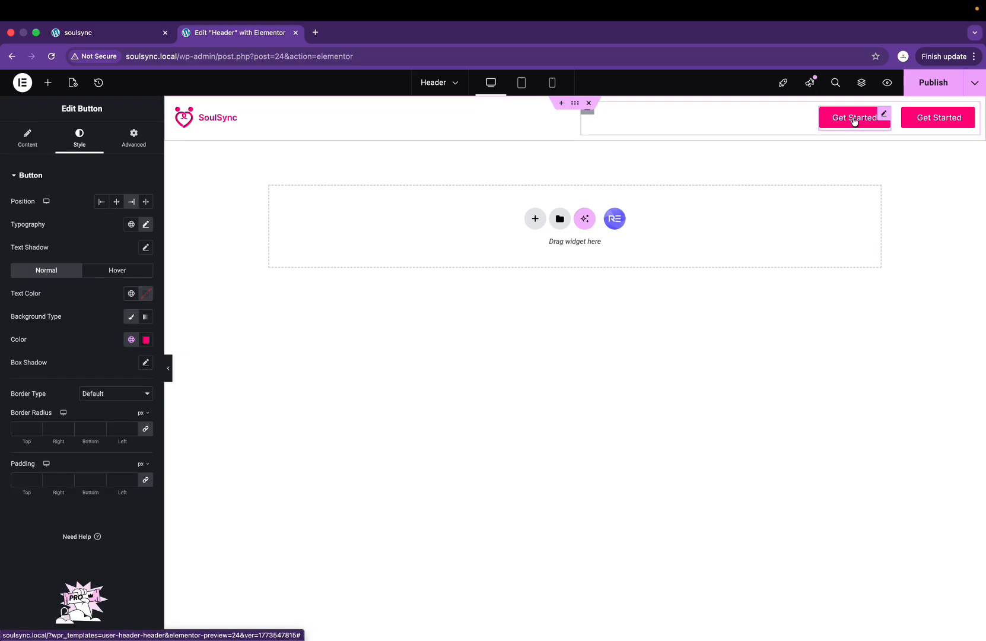
Step: Give the first button a fully transparent background and black text colour
{"action": "left_click", "coordinate": [148, 341]}
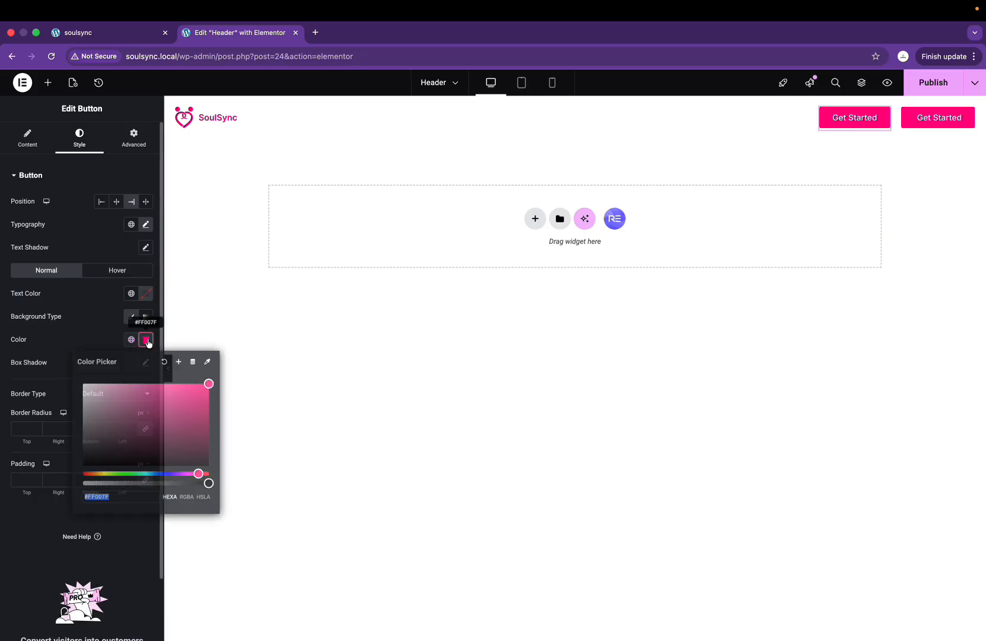
{"action": "left_click", "coordinate": [166, 364]}
{"action": "left_click", "coordinate": [146, 339]}
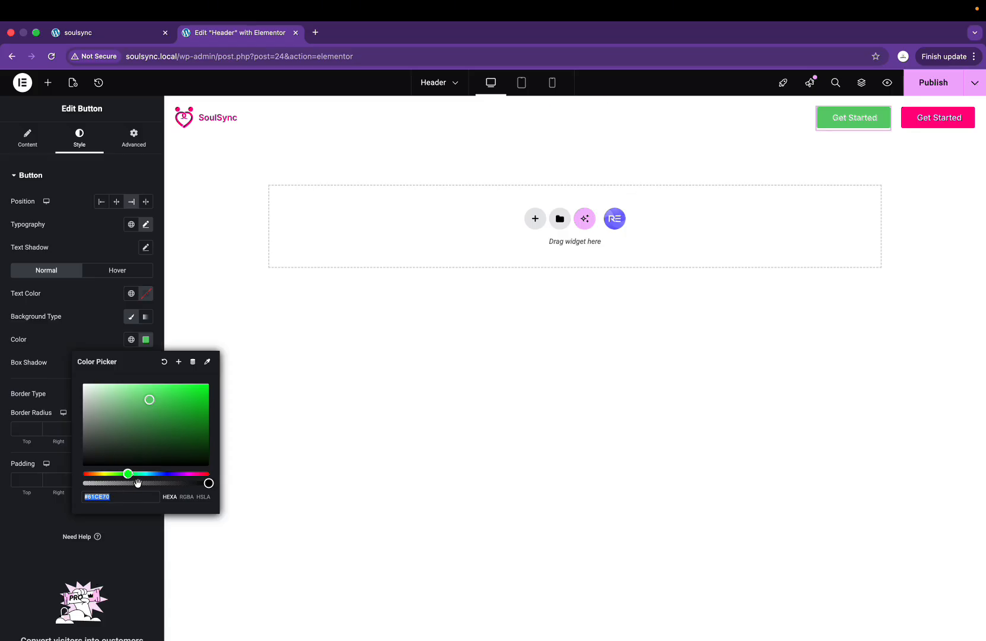
{"action": "left_click_drag", "start_coordinate": [135, 482], "coordinate": [49, 489]}
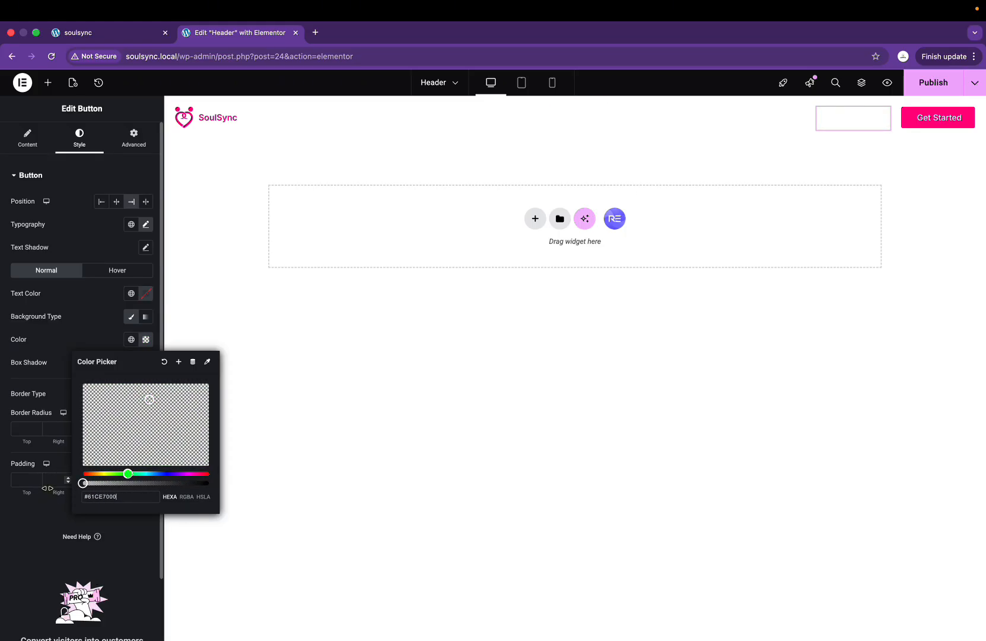
{"action": "left_click", "coordinate": [94, 333]}
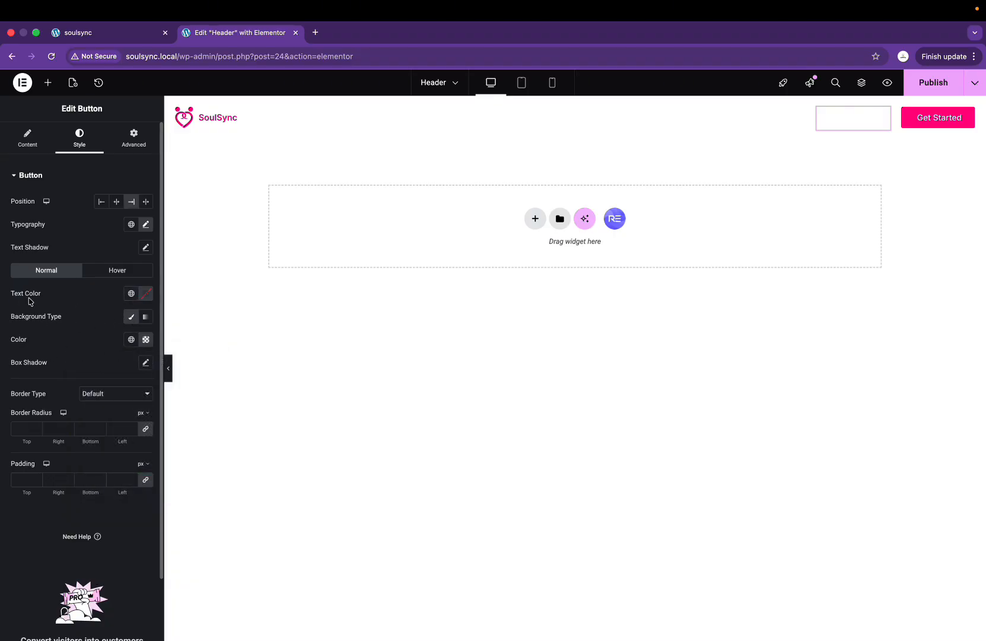
{"action": "left_click", "coordinate": [146, 293]}
{"action": "left_click_drag", "start_coordinate": [108, 394], "coordinate": [60, 438]}
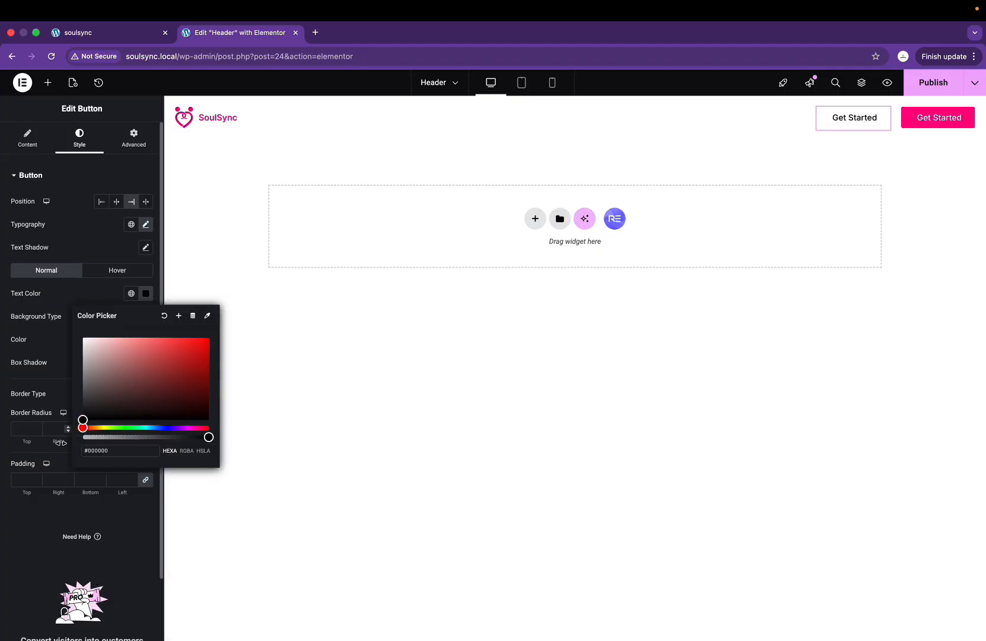
{"action": "left_click", "coordinate": [72, 298]}
Step: Change the first button's label from 'Get Started' to 'Login'
{"action": "left_click", "coordinate": [39, 148]}
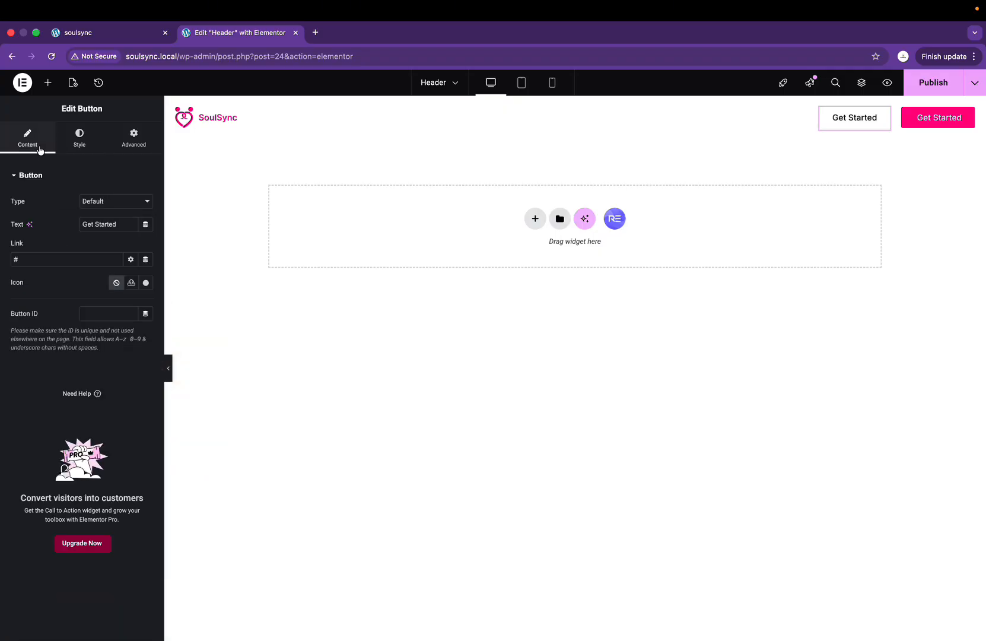
{"action": "triple_click", "coordinate": [117, 225]}
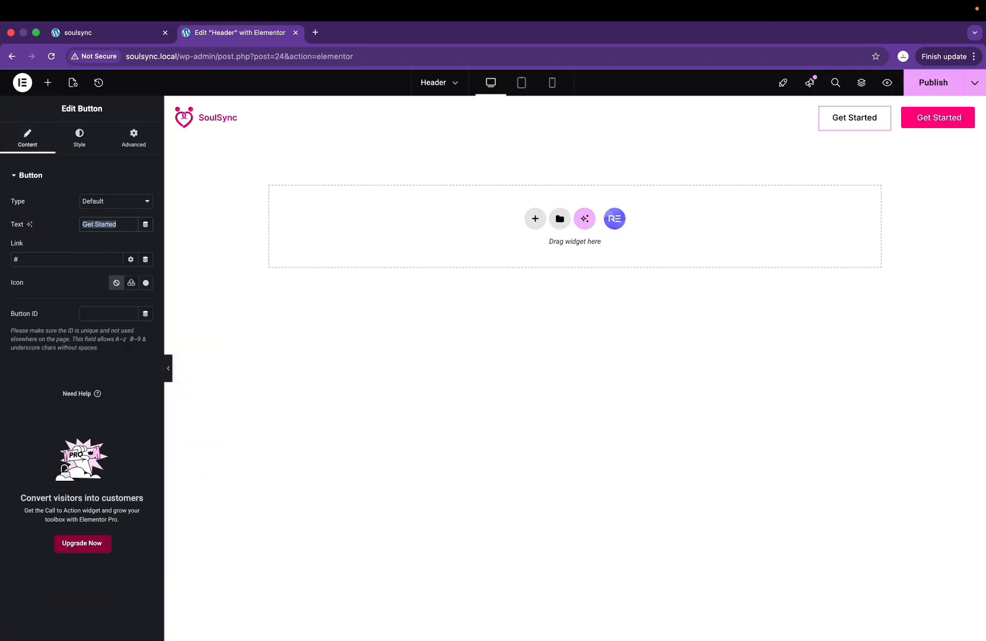
{"action": "type", "text": "Login"}
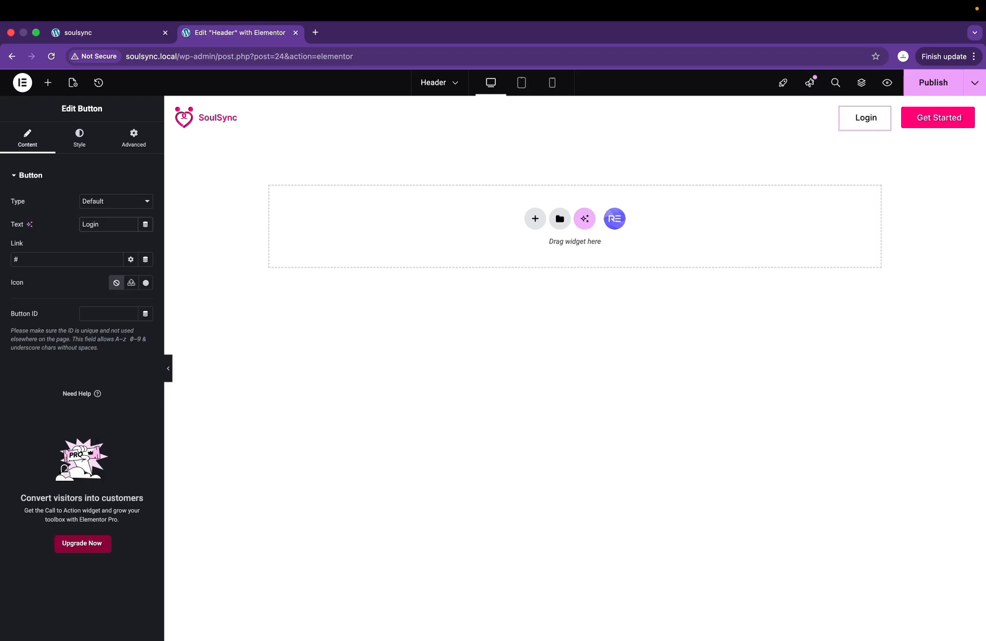
{"action": "left_click", "coordinate": [609, 300]}
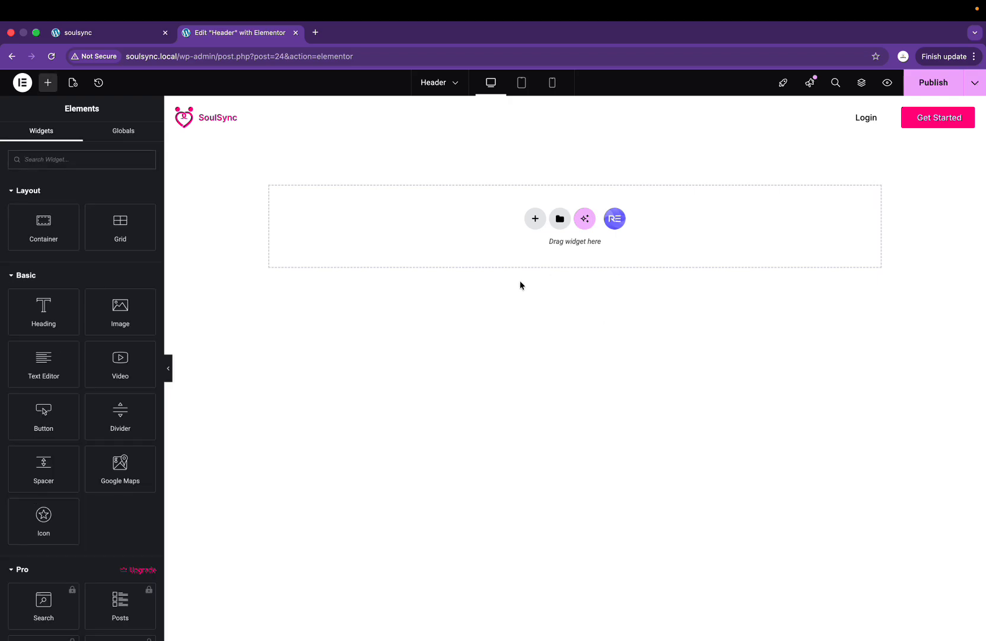
Step: Publish the Header template with the SoulSync logo, Login and Get Started buttons
{"action": "key", "text": "ctrl+Right"}
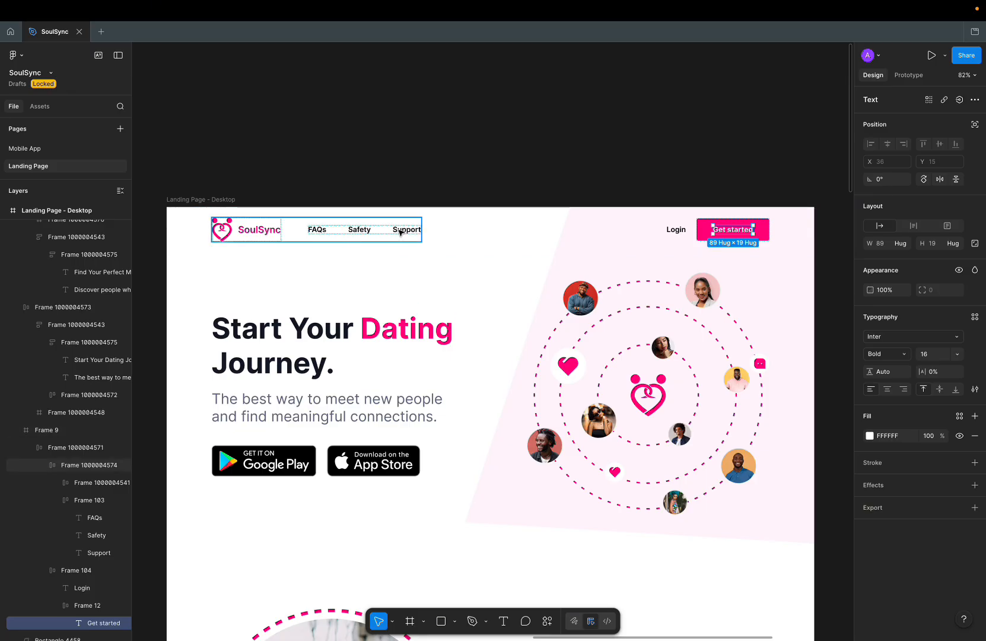
{"action": "key", "text": "ctrl+Left"}
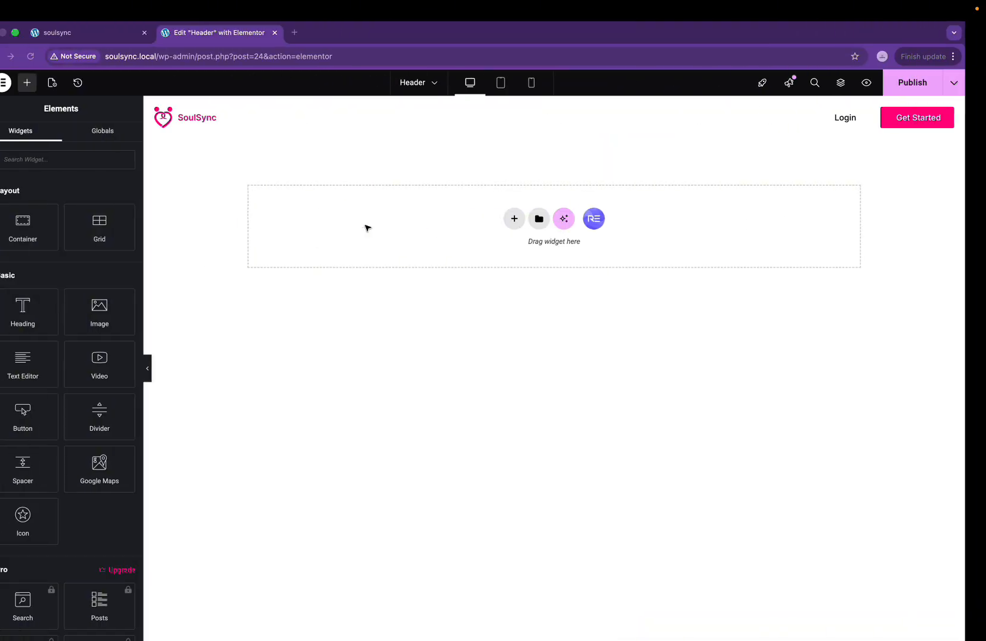
{"action": "left_click", "coordinate": [916, 92]}
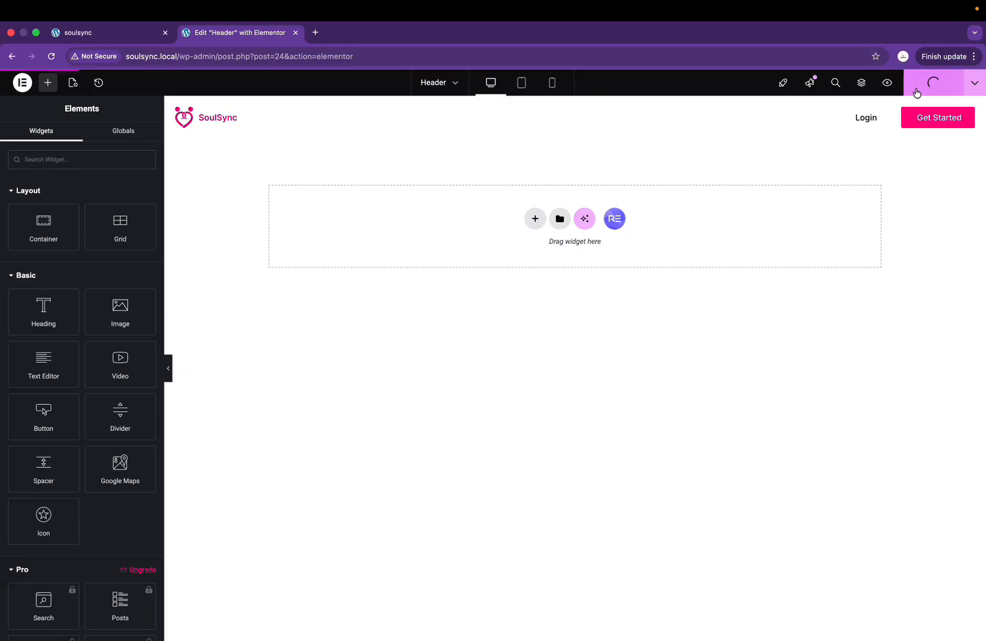
Step: Reload the live soulsync site and compare its new header with the Figma design
{"action": "left_click", "coordinate": [97, 32]}
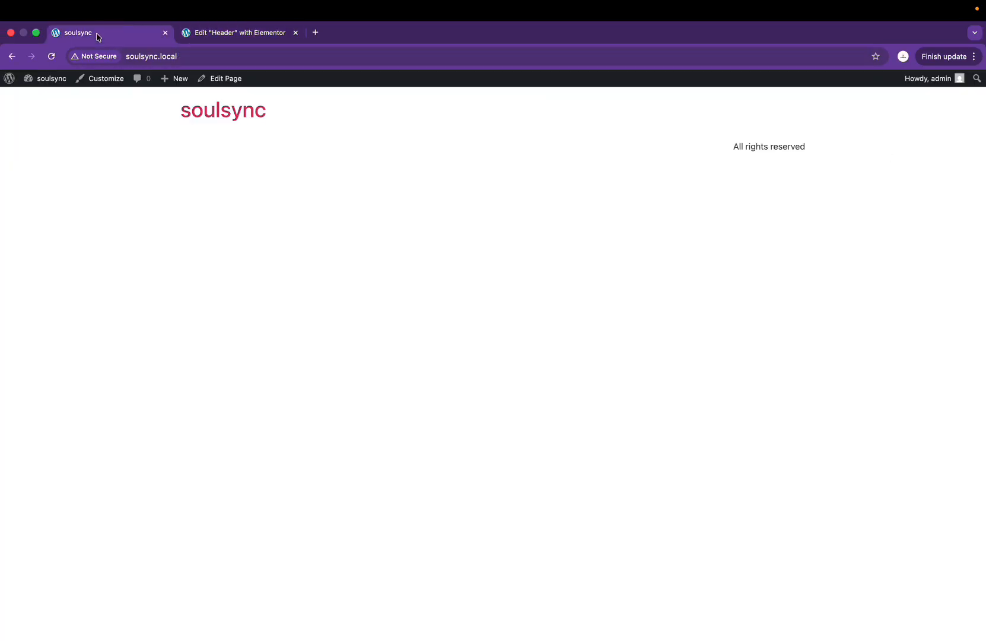
{"action": "left_click", "coordinate": [51, 57]}
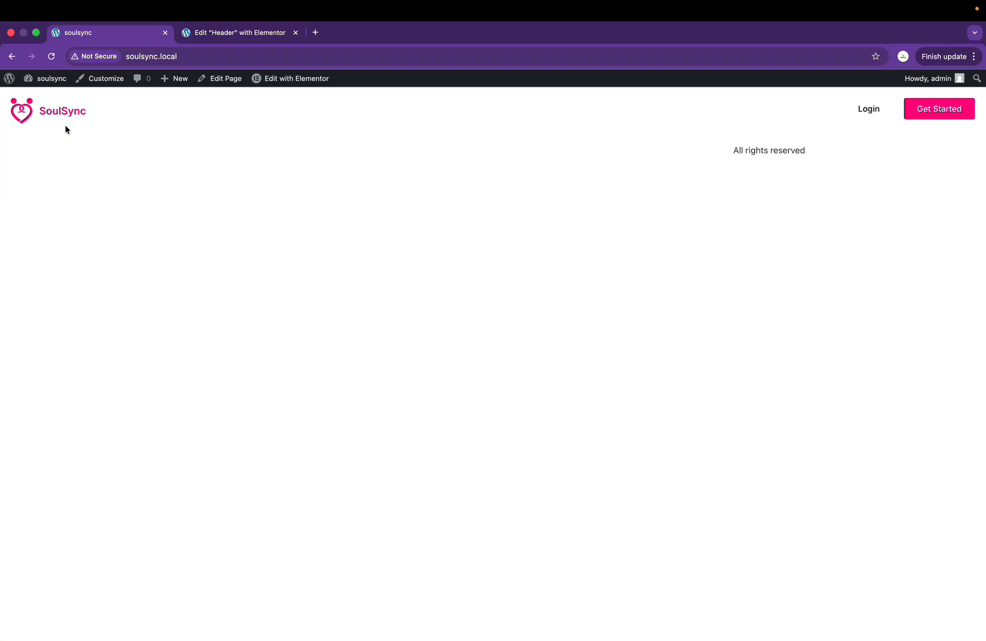
{"action": "key", "text": "ctrl+Right"}
{"action": "key", "text": "ctrl+Left"}
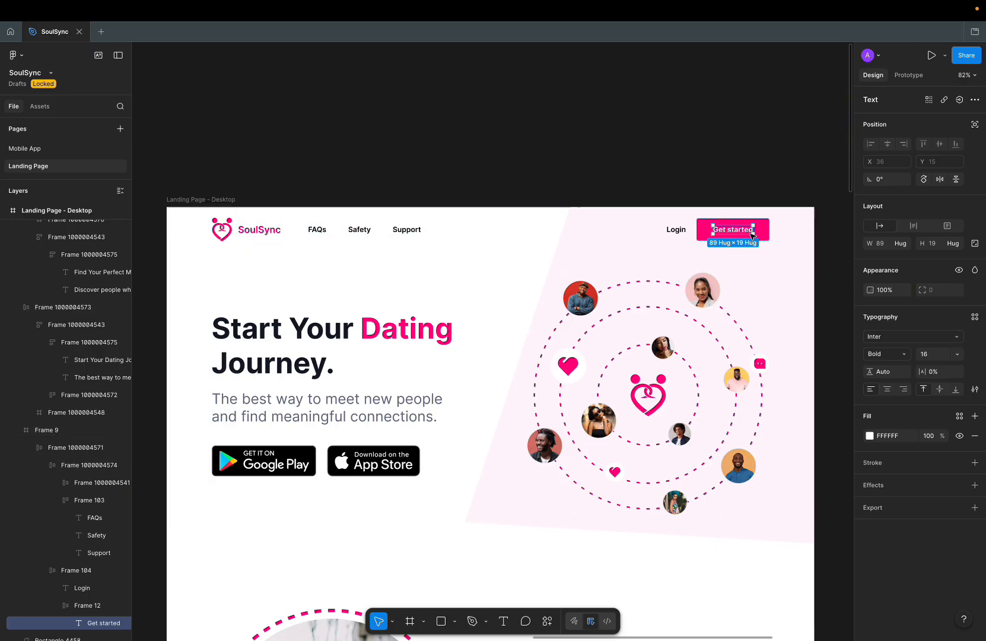
{"action": "key", "text": "ctrl+Left"}
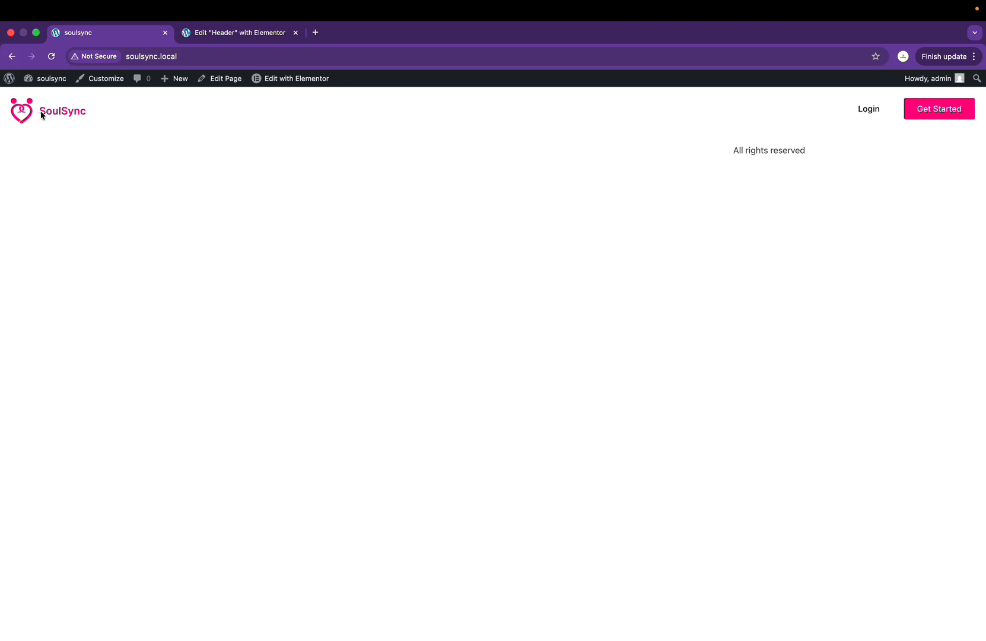
{"action": "left_click", "coordinate": [209, 33]}
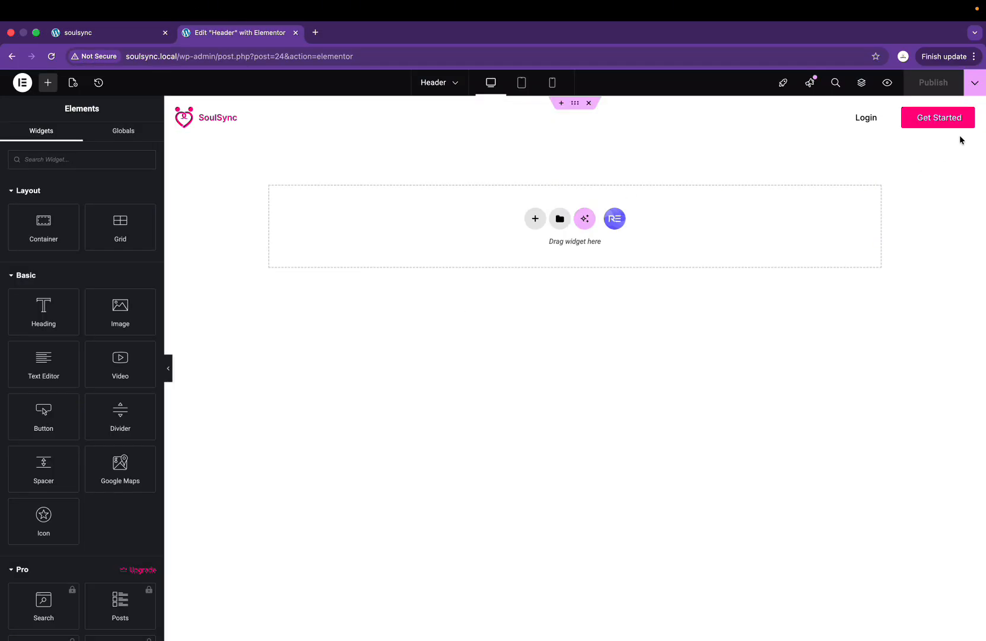
Step: Select the header container and reset its Advanced padding to 0 on all sides
{"action": "left_click", "coordinate": [574, 104]}
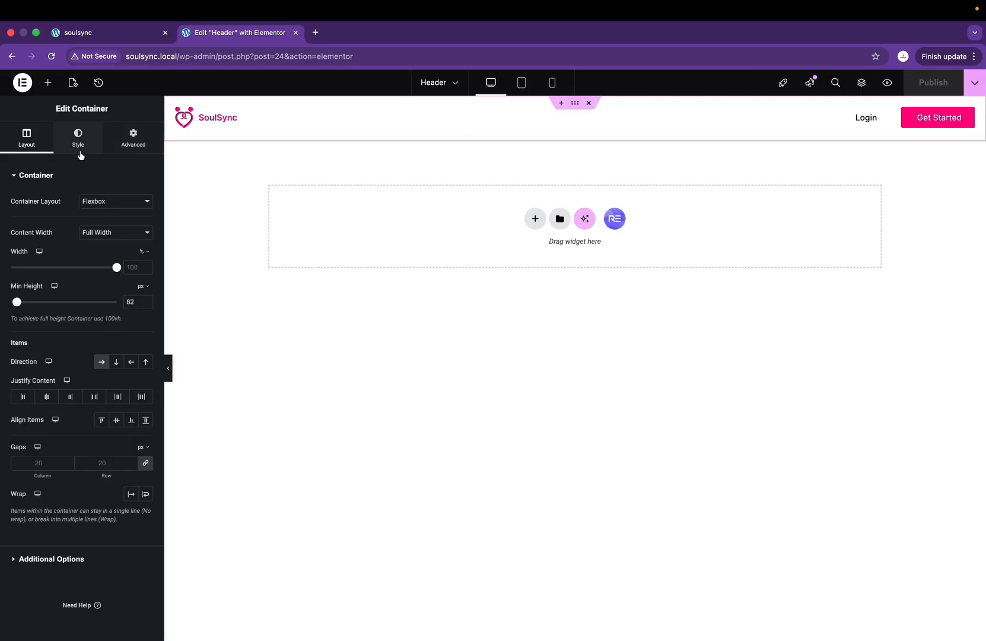
{"action": "left_click", "coordinate": [130, 154]}
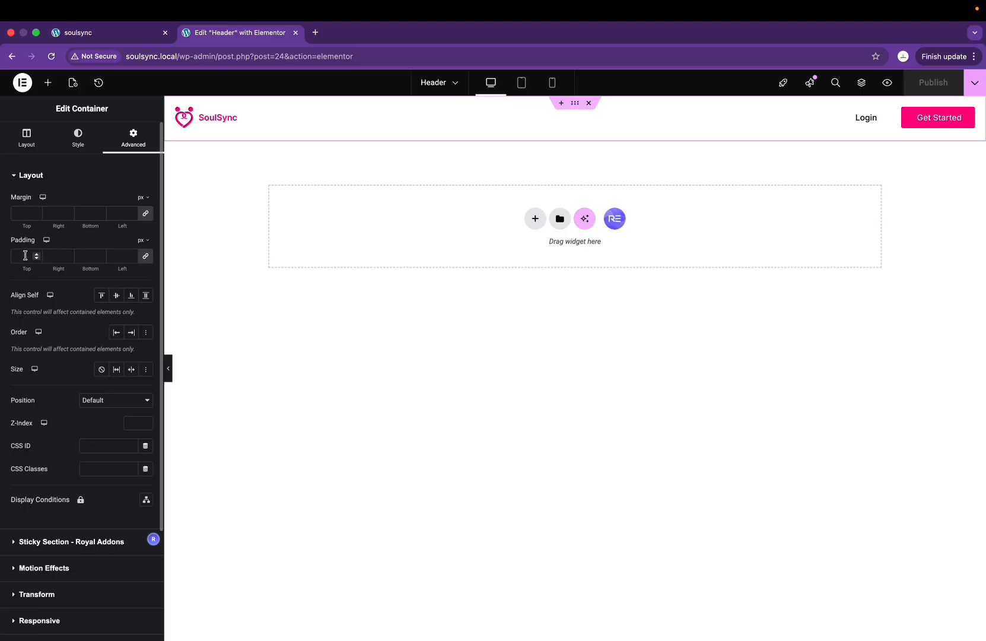
{"action": "left_click", "coordinate": [145, 259]}
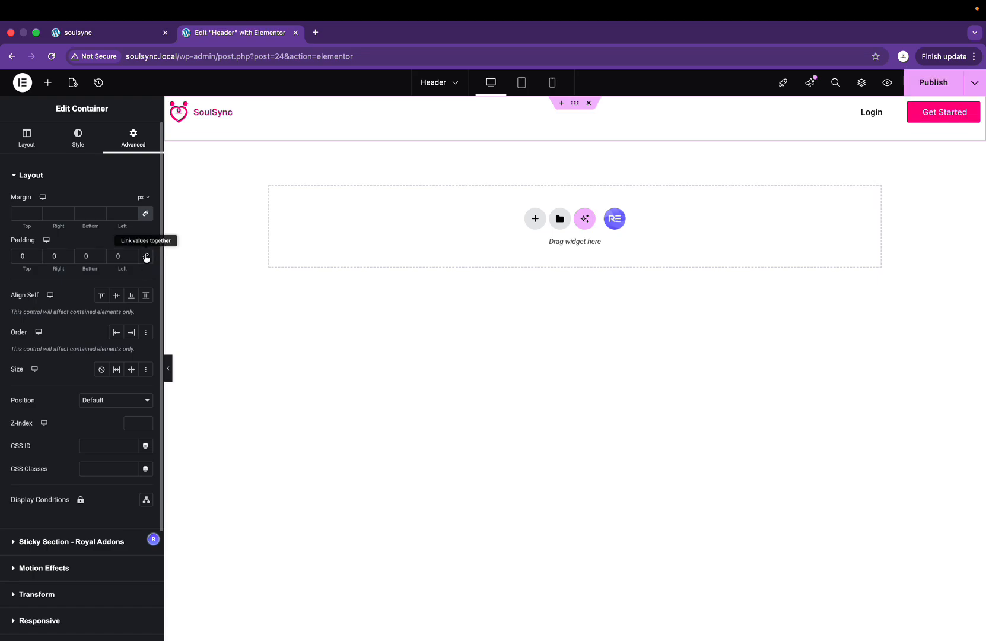
Step: Set padding to 20 px top and bottom, 100 px left and right, and publish
{"action": "left_click", "coordinate": [17, 258]}
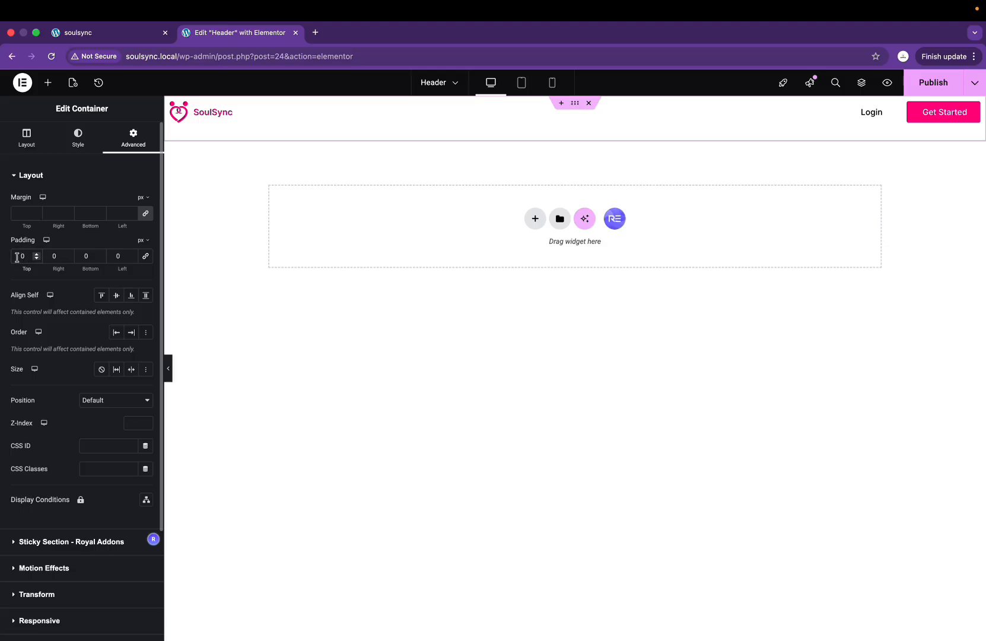
{"action": "type", "text": "3"}
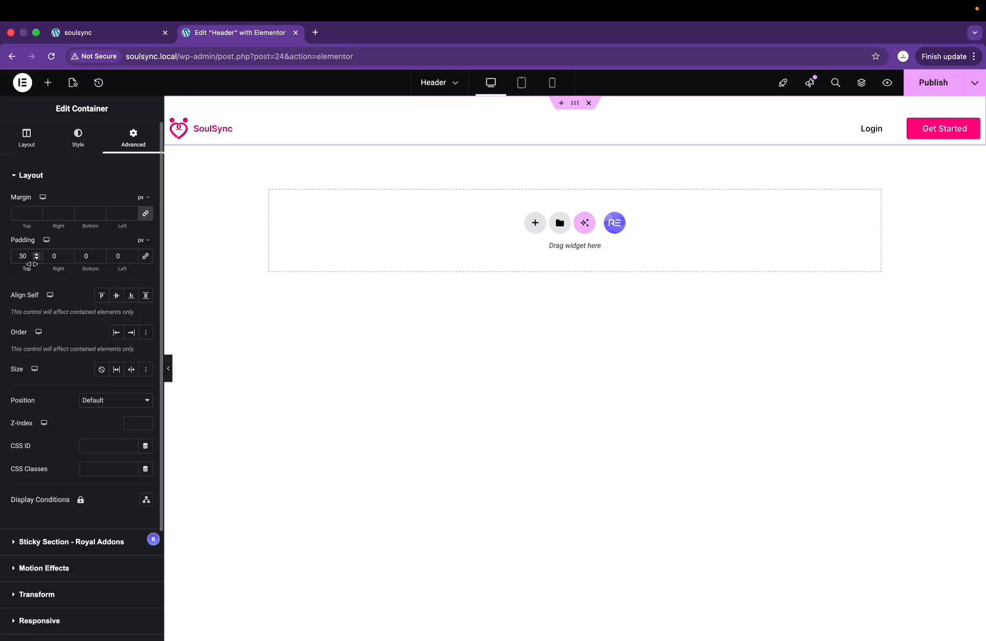
{"action": "key", "text": "BackSpace"}
{"action": "type", "text": "2"}
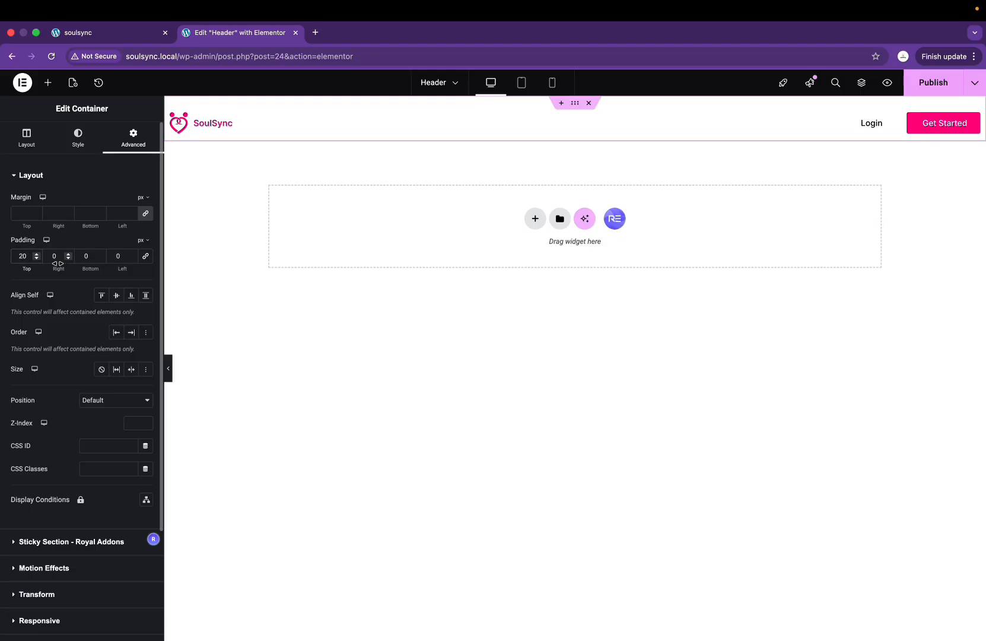
{"action": "left_click", "coordinate": [83, 257]}
{"action": "type", "text": "2"}
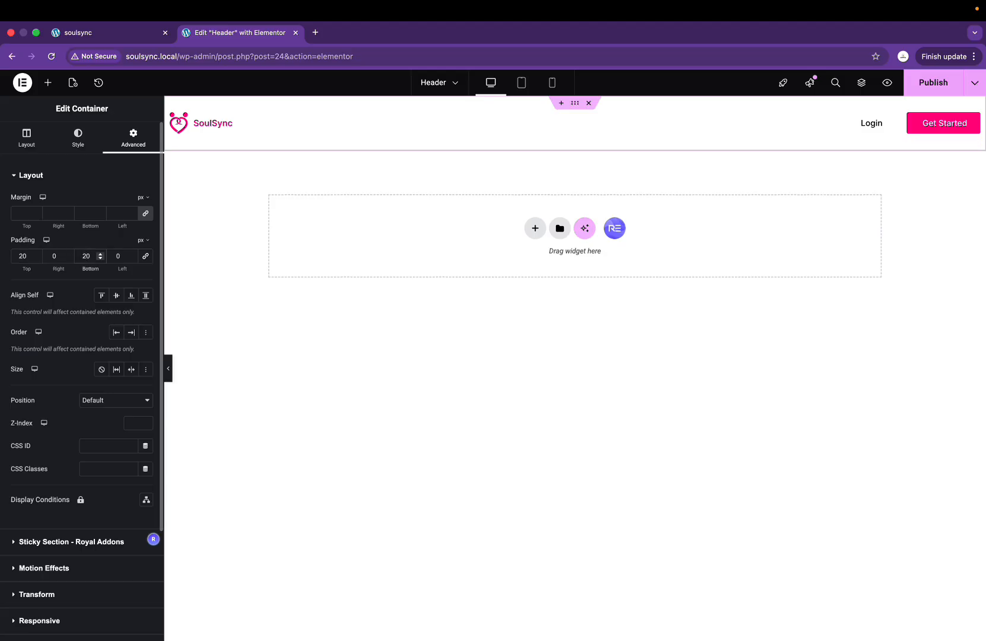
{"action": "left_click", "coordinate": [54, 255]}
{"action": "type", "text": "500"}
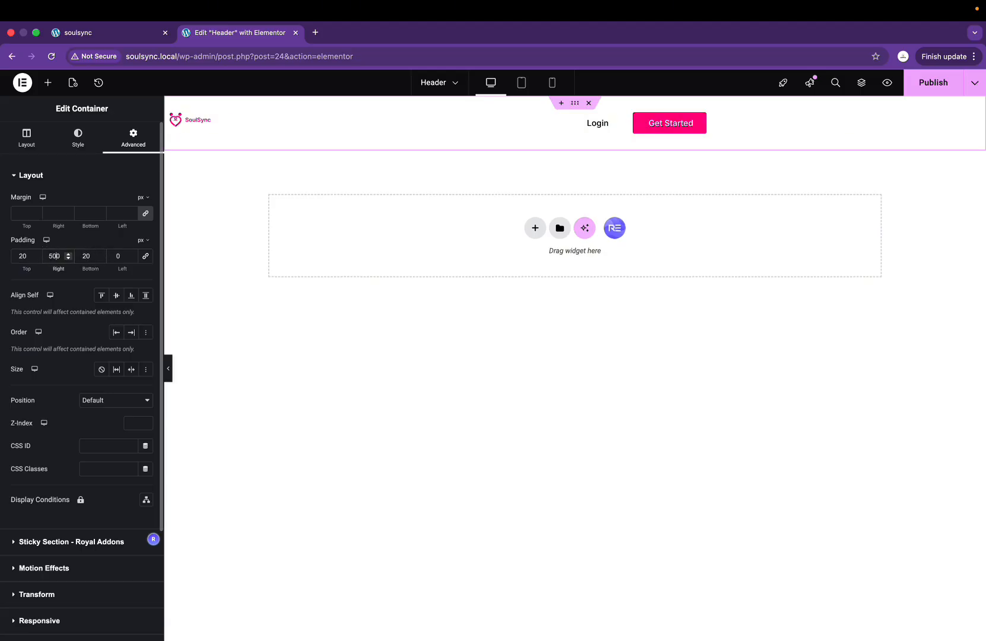
{"action": "key", "text": "BackSpace"}
{"action": "key", "text": "BackSpace"}
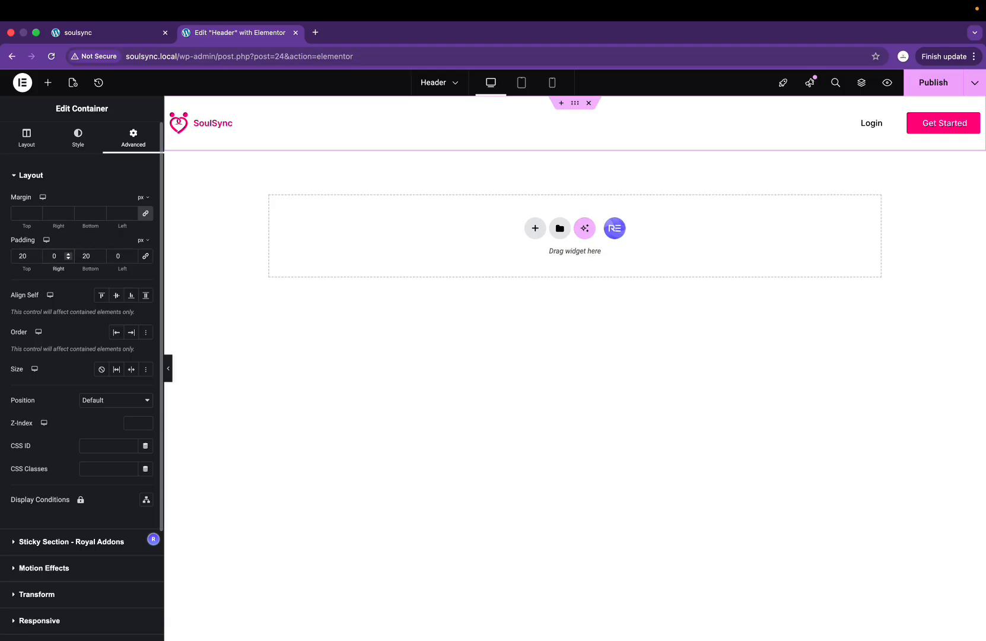
{"action": "type", "text": "100"}
{"action": "double_click", "coordinate": [111, 256]}
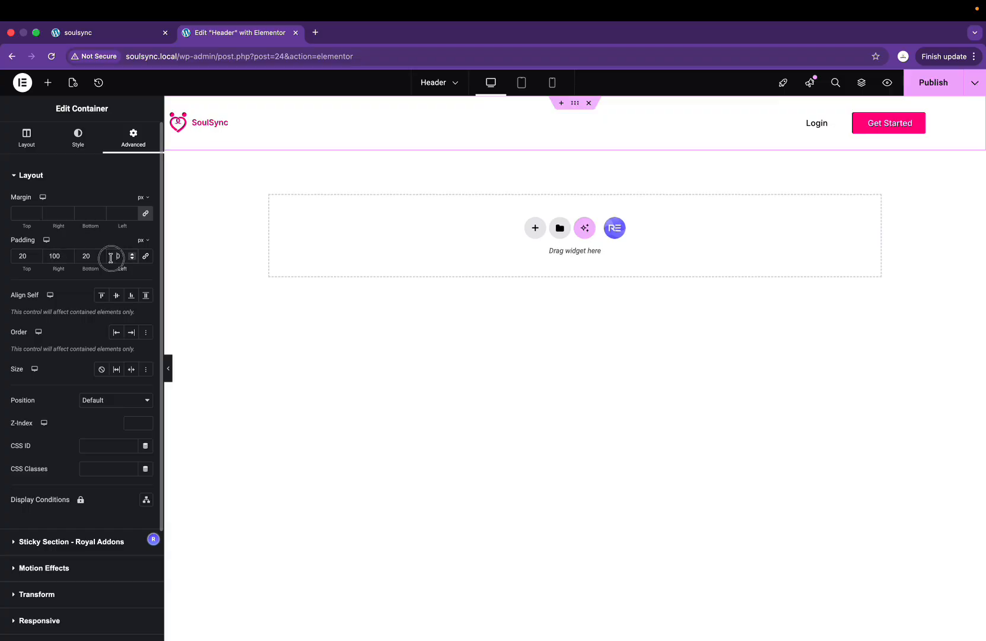
{"action": "type", "text": "100"}
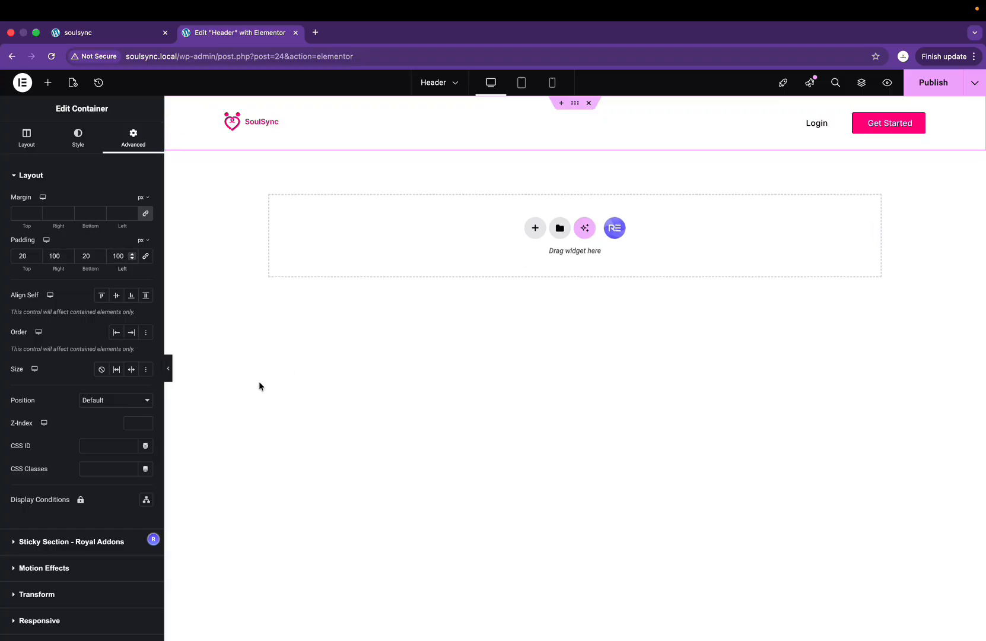
{"action": "left_click", "coordinate": [933, 83]}
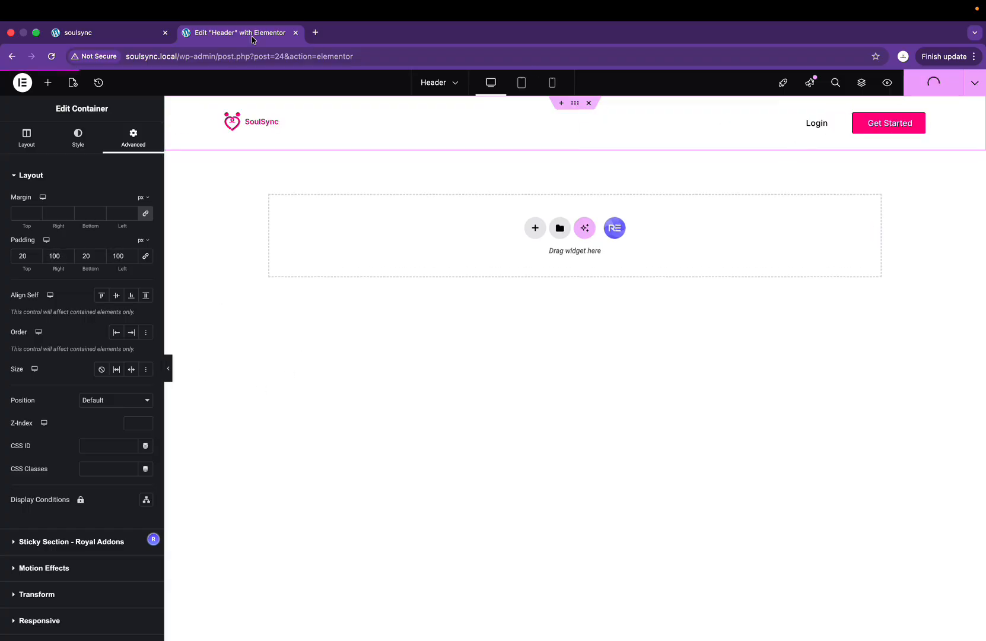
{"action": "left_click", "coordinate": [141, 30]}
{"action": "left_click", "coordinate": [52, 56]}
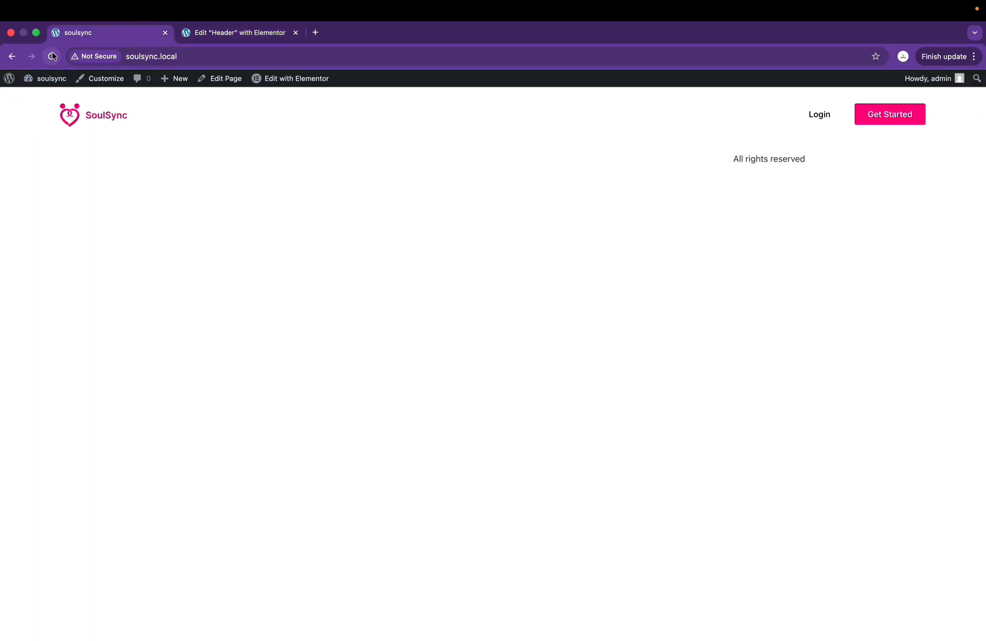
{"action": "key", "text": "ctrl+Right"}
{"action": "key", "text": "ctrl+Left"}
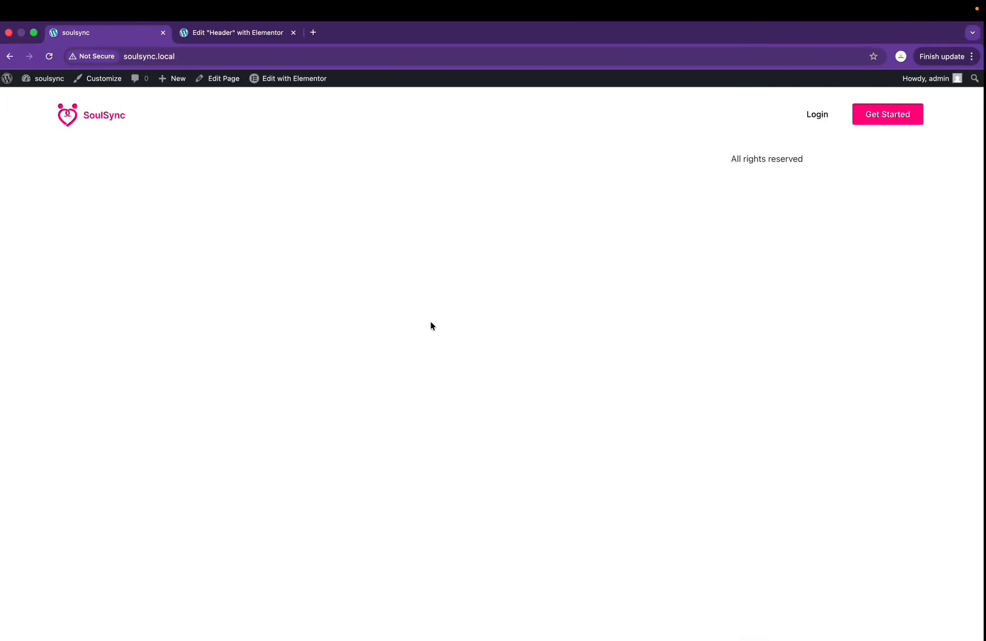
{"action": "key", "text": "ctrl+Right"}
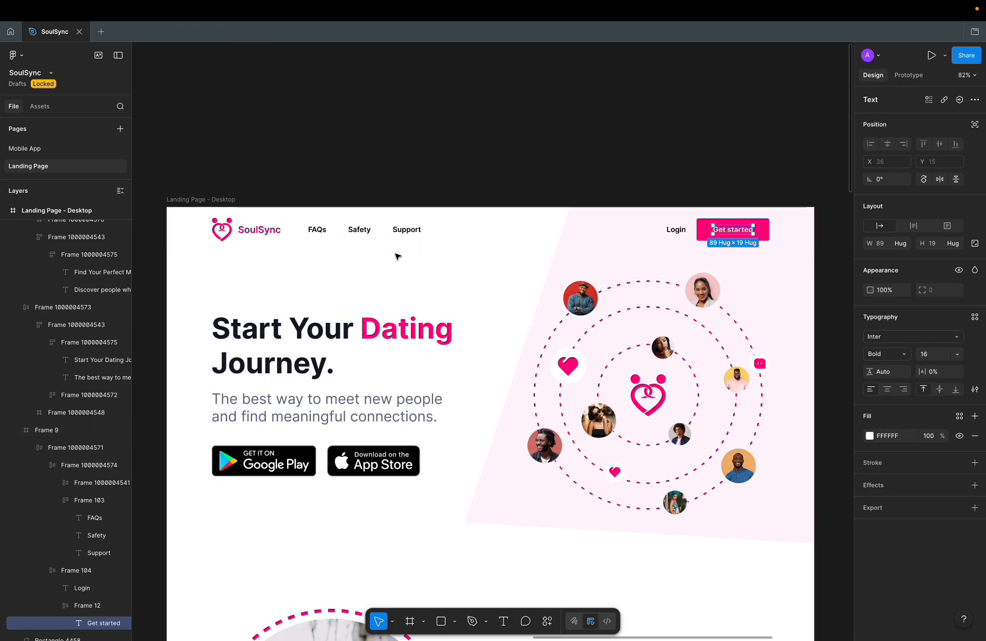
{"action": "key", "text": "ctrl+Left"}
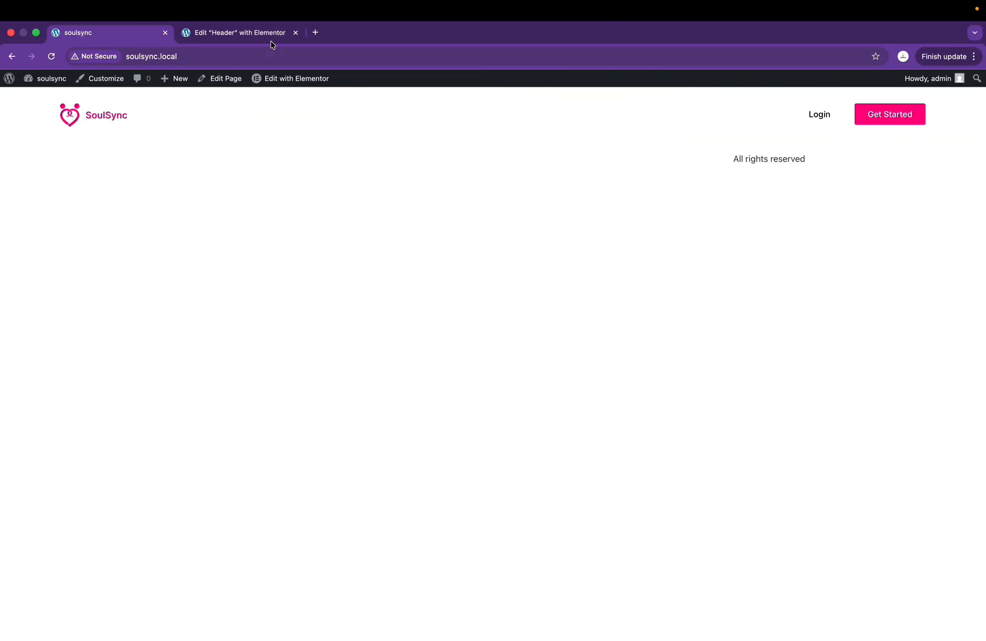
{"action": "left_click", "coordinate": [261, 34]}
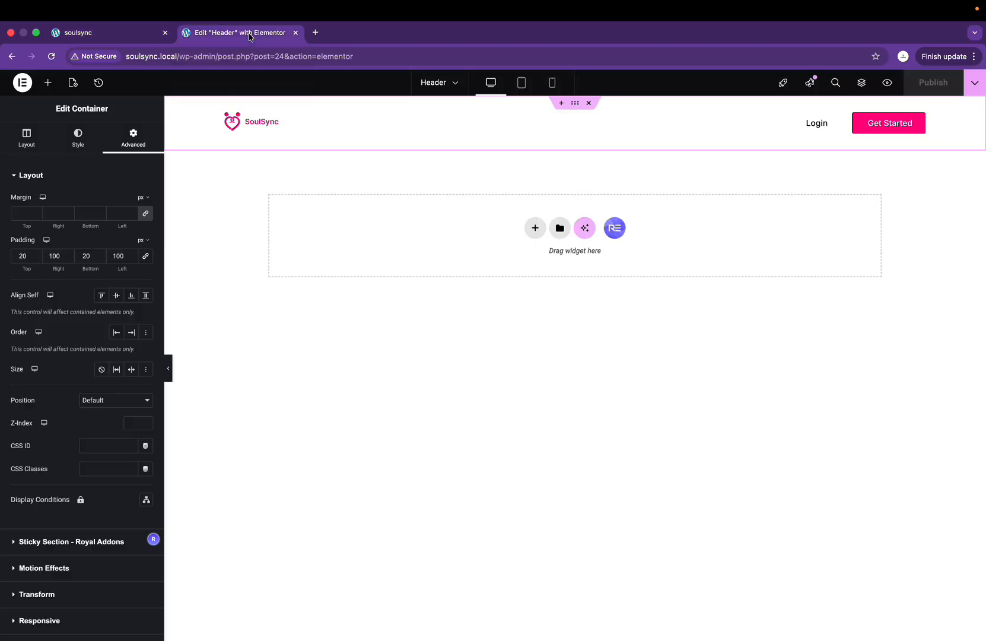
{"action": "left_click", "coordinate": [143, 38]}
Step: Open the soulsync.local/wp-admin dashboard in a new browser tab
{"action": "left_click", "coordinate": [313, 34]}
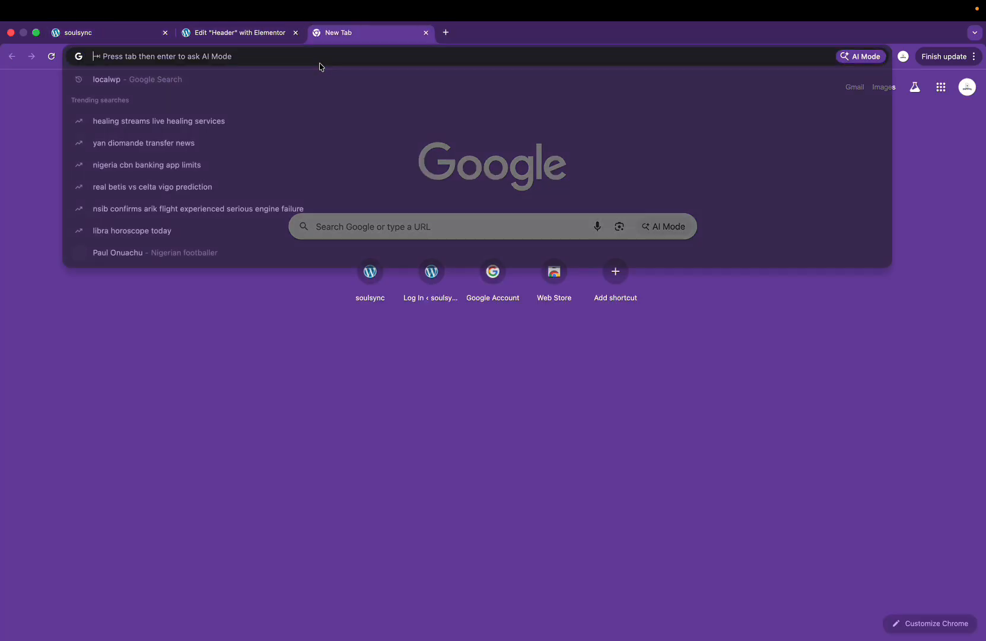
{"action": "type", "text": "soulsync.local"}
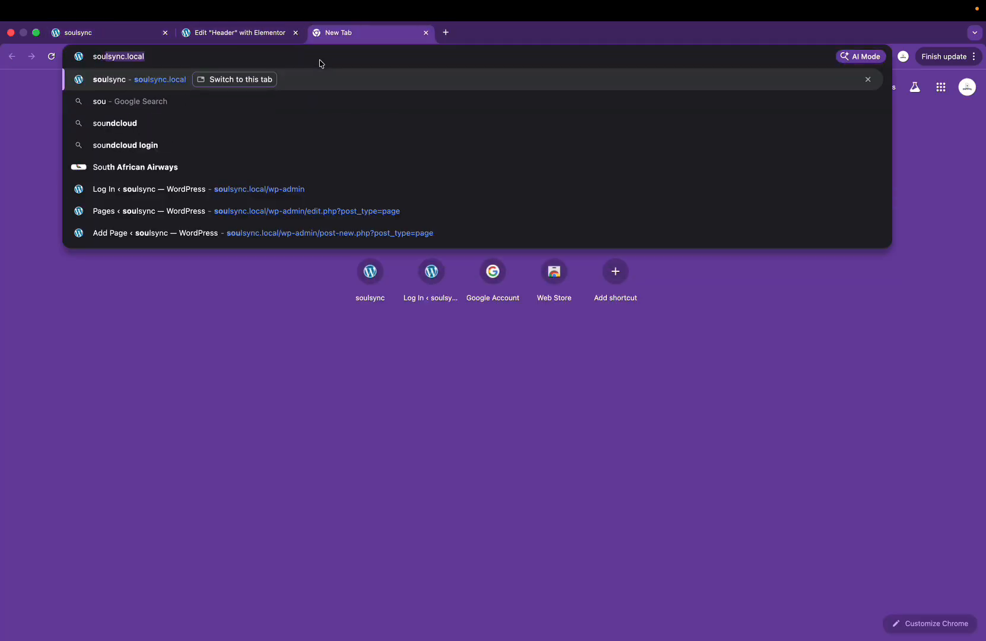
{"action": "left_click", "coordinate": [237, 32]}
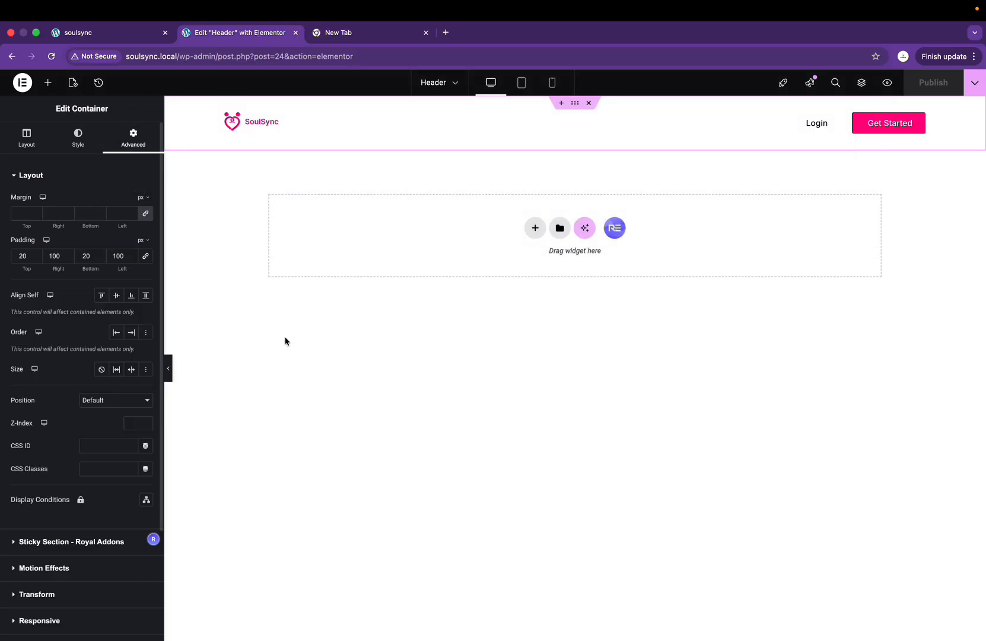
{"action": "left_click", "coordinate": [359, 34]}
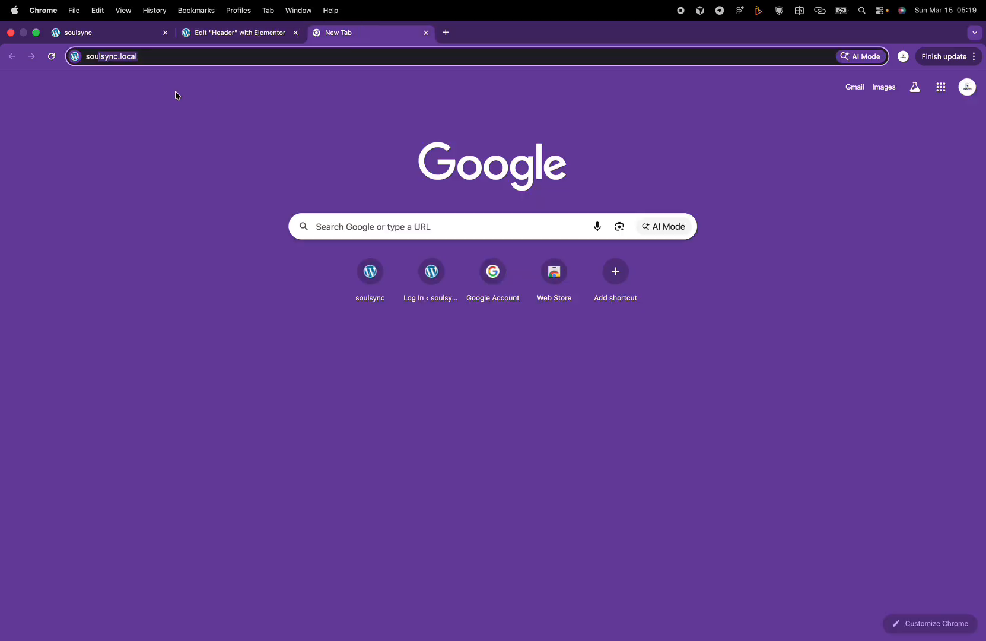
{"action": "left_click", "coordinate": [181, 60]}
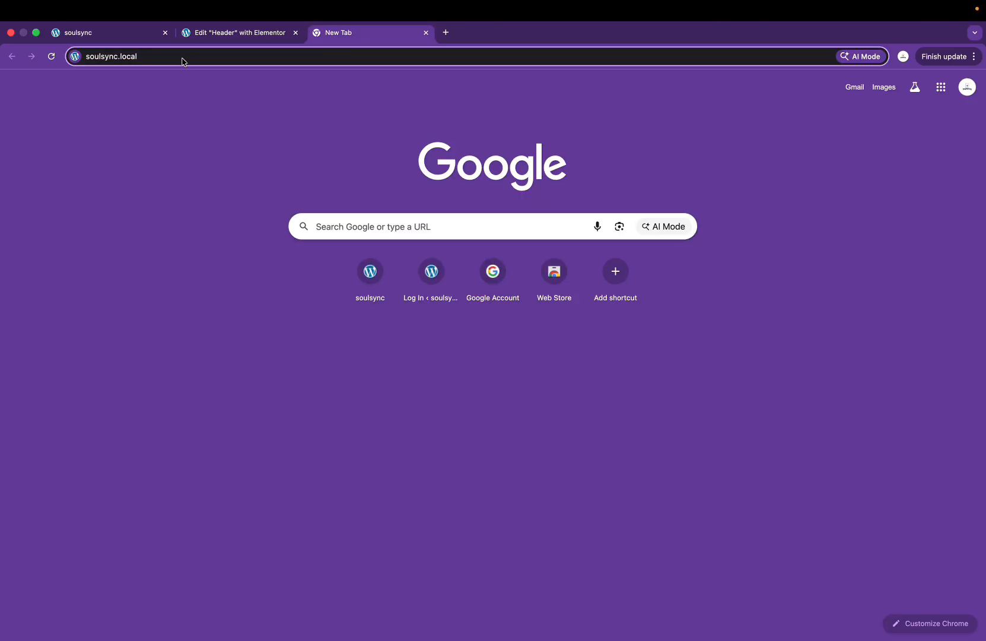
{"action": "type", "text": "/w"}
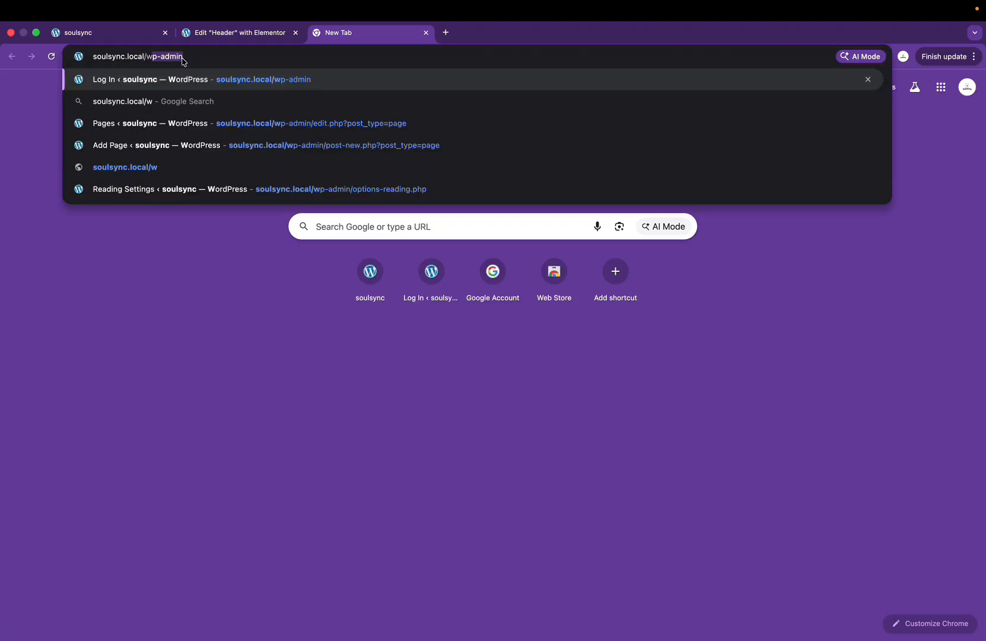
{"action": "key", "text": "Return"}
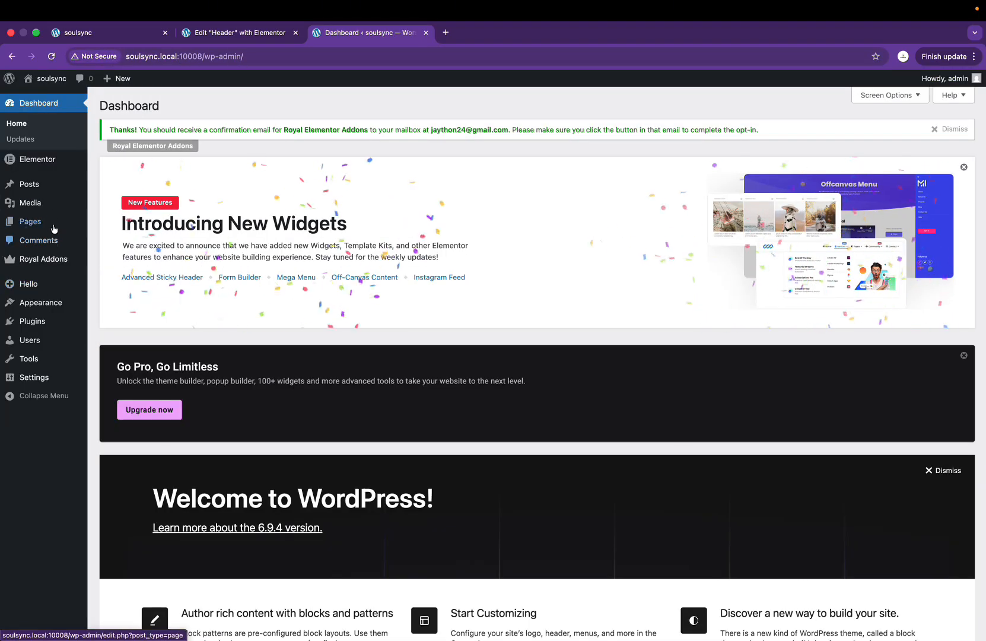
Step: Under Appearance > Menus, create 'Main menu' with the Header location ticked
{"action": "mouse_move", "coordinate": [52, 309]}
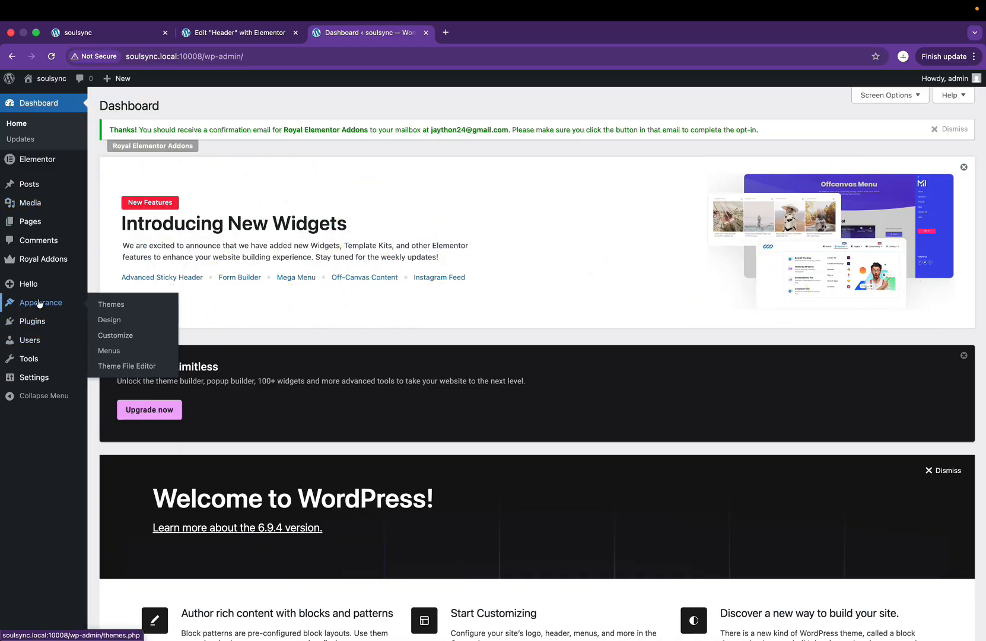
{"action": "left_click", "coordinate": [113, 356]}
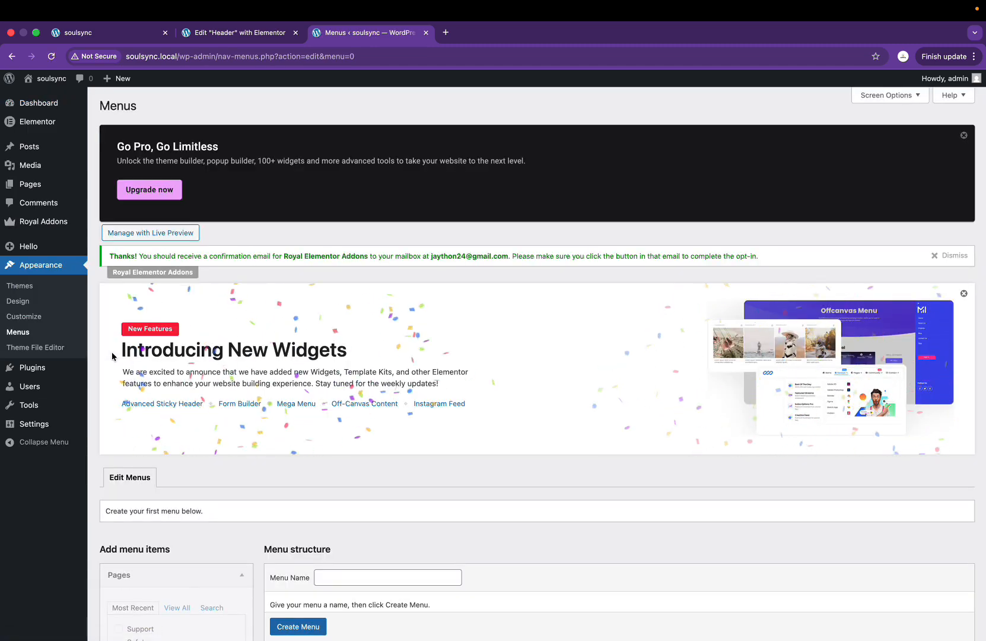
{"action": "scroll", "coordinate": [283, 439], "scroll_direction": "down", "scroll_amount": 5}
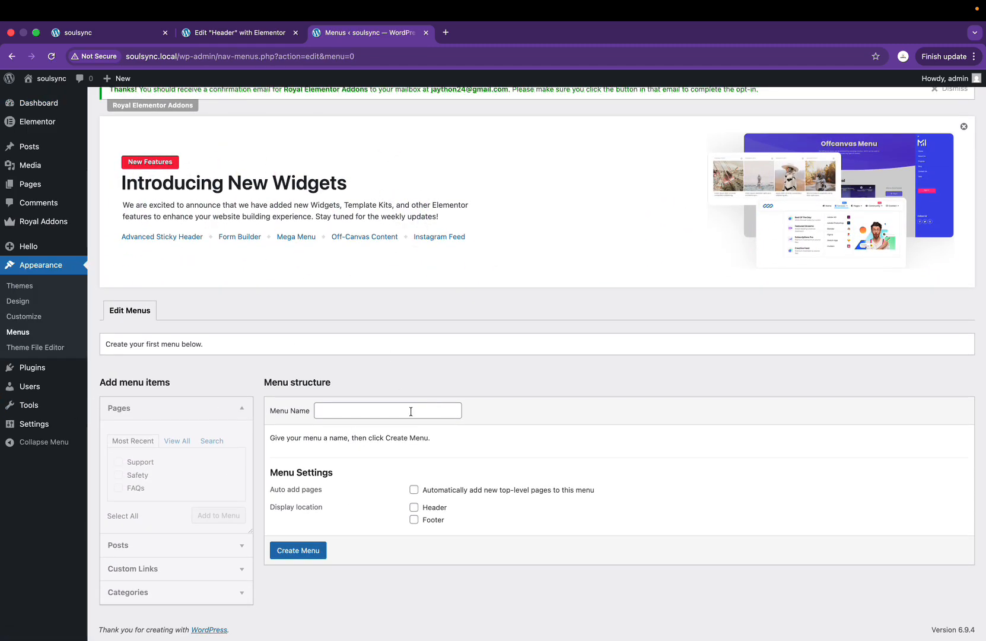
{"action": "left_click", "coordinate": [359, 410]}
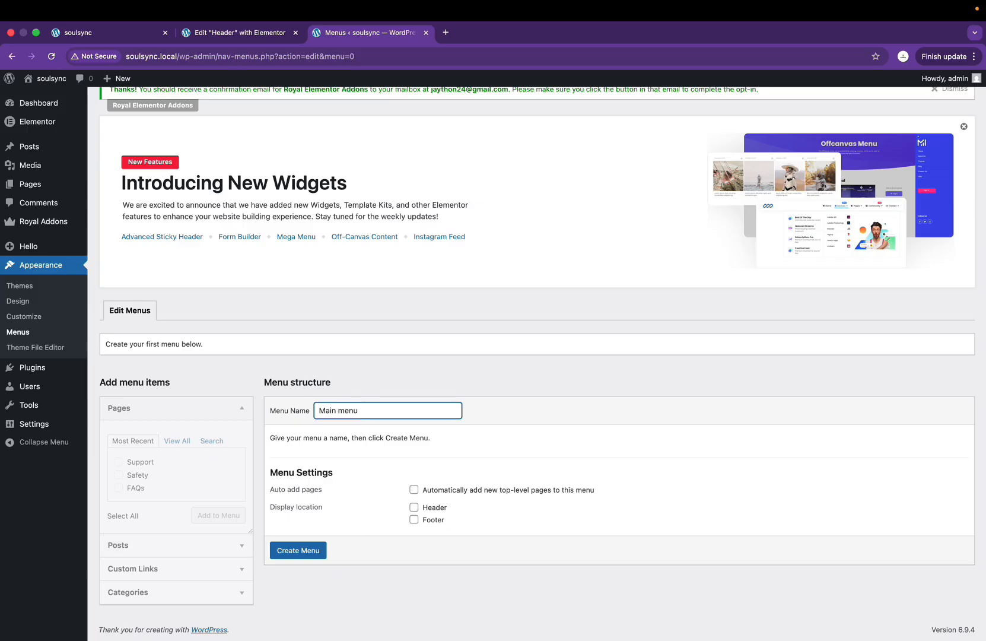
{"action": "left_click", "coordinate": [412, 509]}
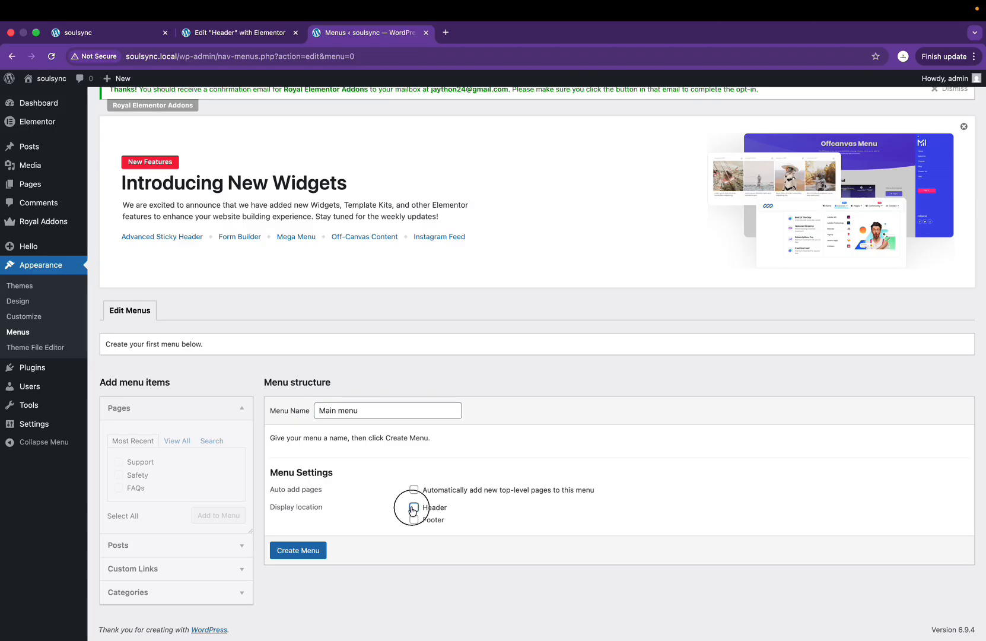
{"action": "left_click", "coordinate": [297, 551]}
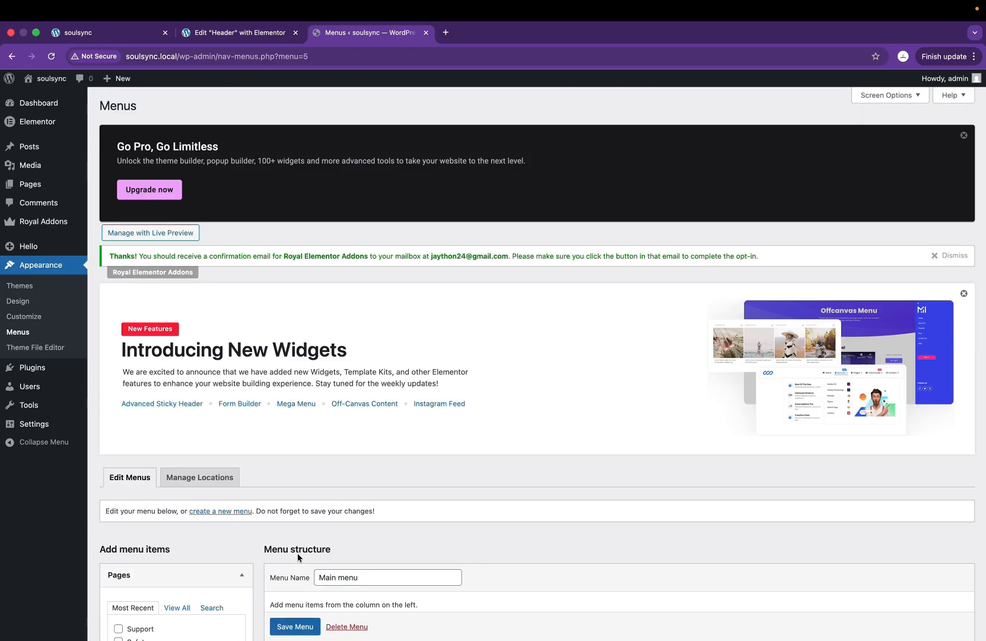
Step: Add the FAQs, Safety and Support pages to the Main menu
{"action": "scroll", "coordinate": [211, 516], "scroll_direction": "down", "scroll_amount": 3}
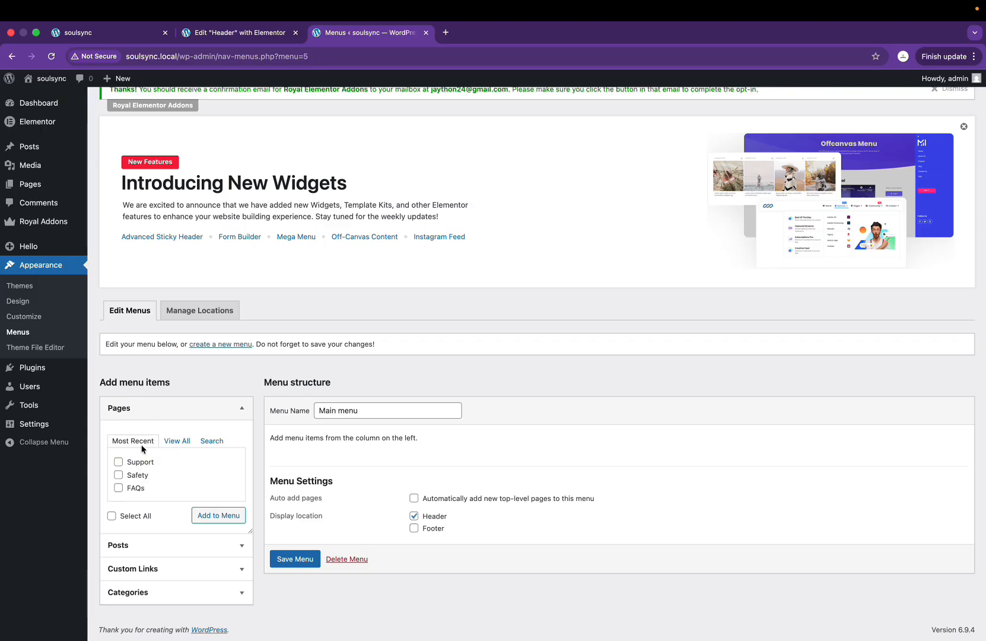
{"action": "left_click_drag", "start_coordinate": [100, 381], "coordinate": [171, 383]}
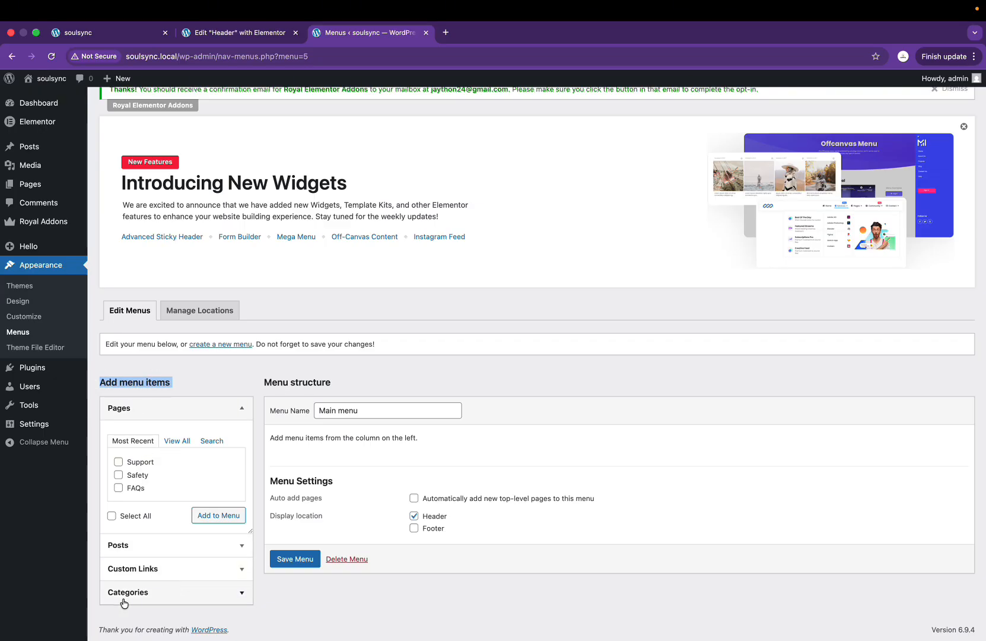
{"action": "left_click", "coordinate": [176, 444]}
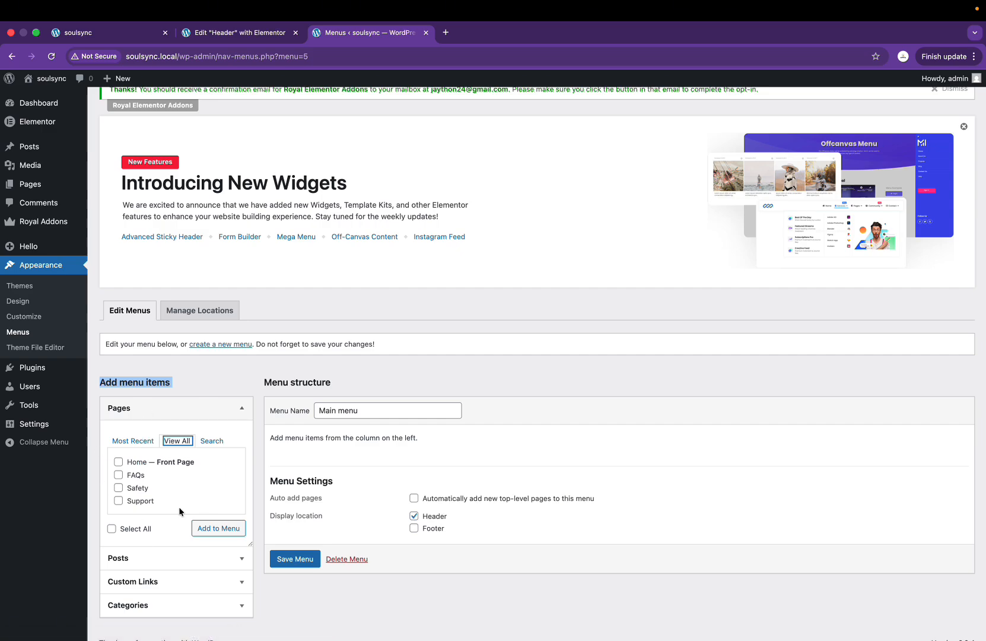
{"action": "left_click", "coordinate": [155, 557]}
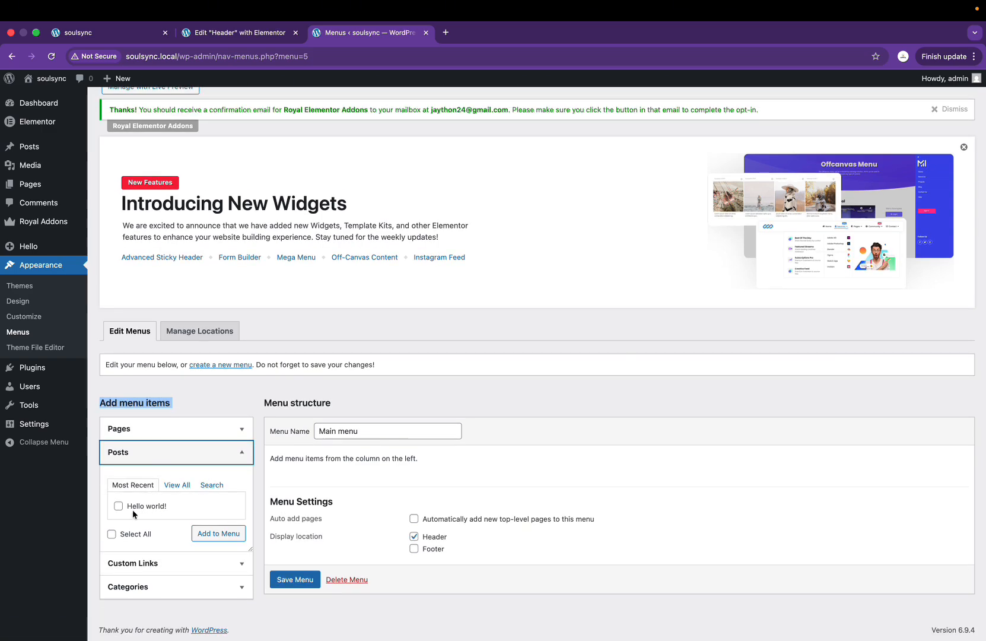
{"action": "left_click", "coordinate": [143, 430]}
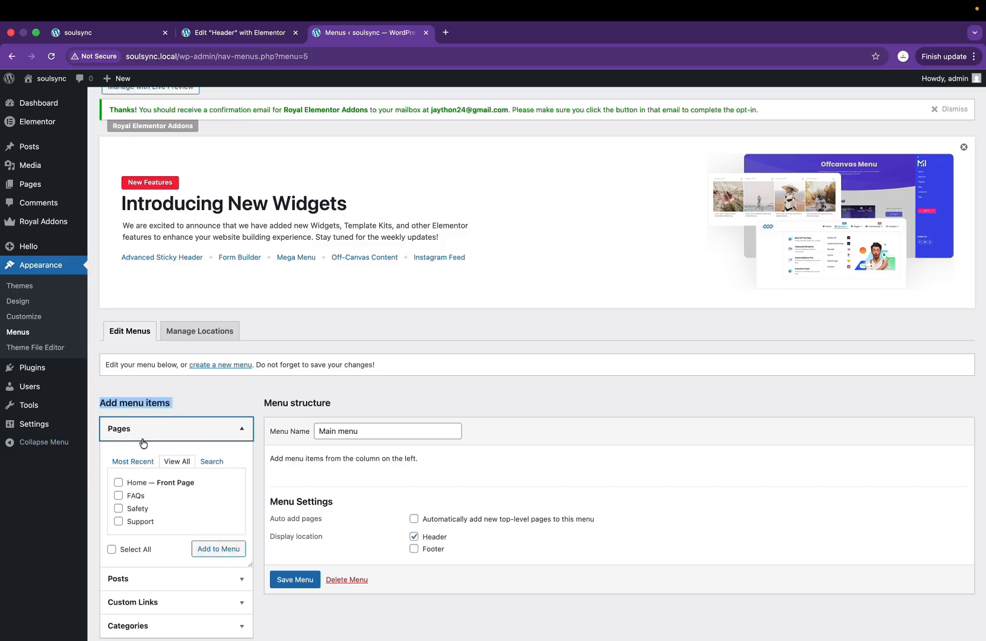
{"action": "left_click", "coordinate": [118, 495]}
{"action": "left_click", "coordinate": [118, 509]}
{"action": "left_click", "coordinate": [119, 521]}
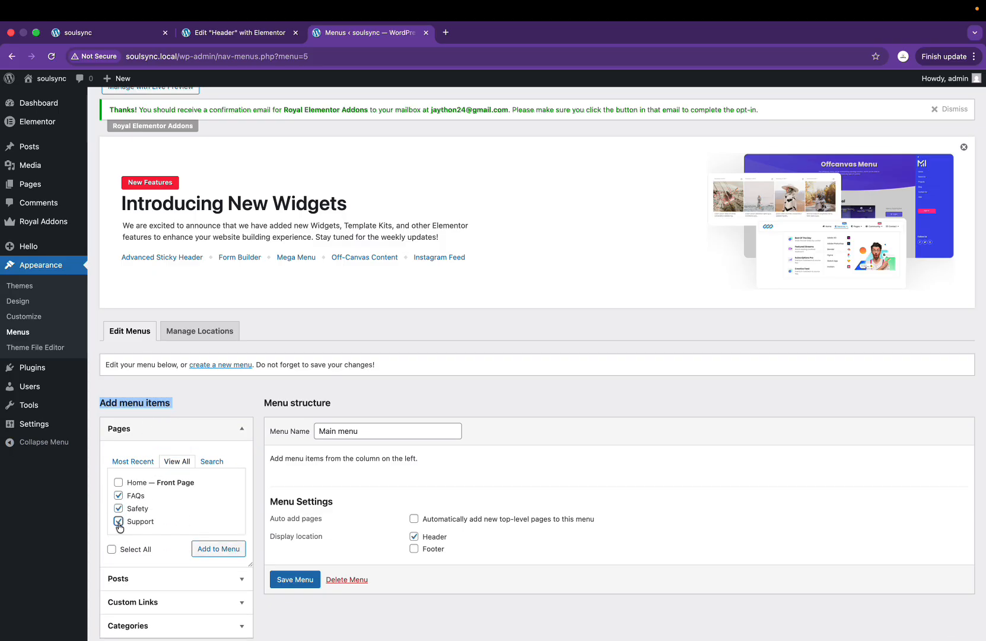
{"action": "left_click", "coordinate": [216, 551]}
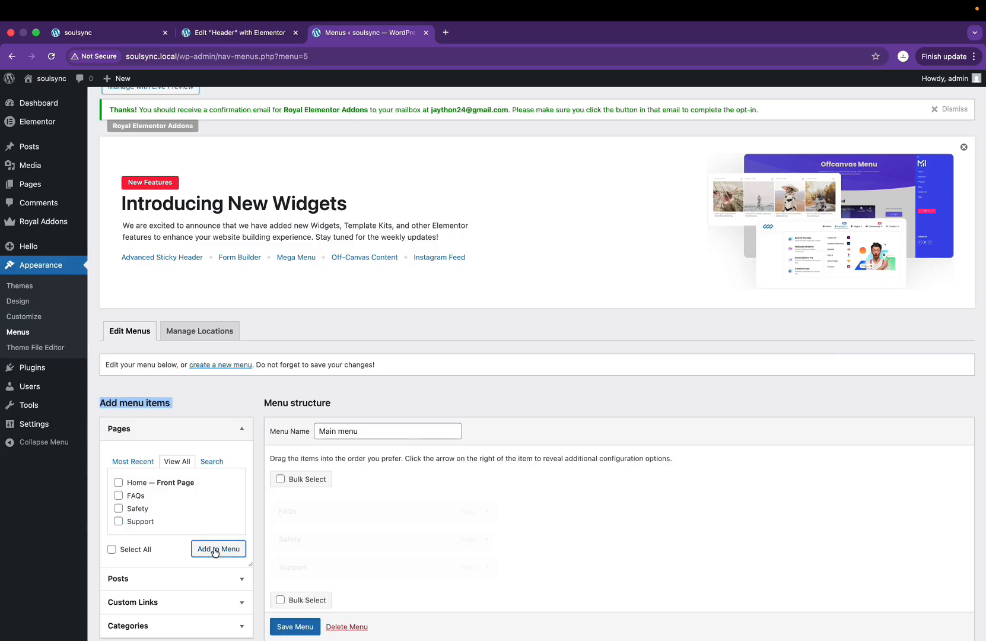
Step: Check the menu against the Figma landing page design and save the Main menu
{"action": "scroll", "coordinate": [370, 499], "scroll_direction": "down", "scroll_amount": 2}
{"action": "key", "text": "ctrl+Right"}
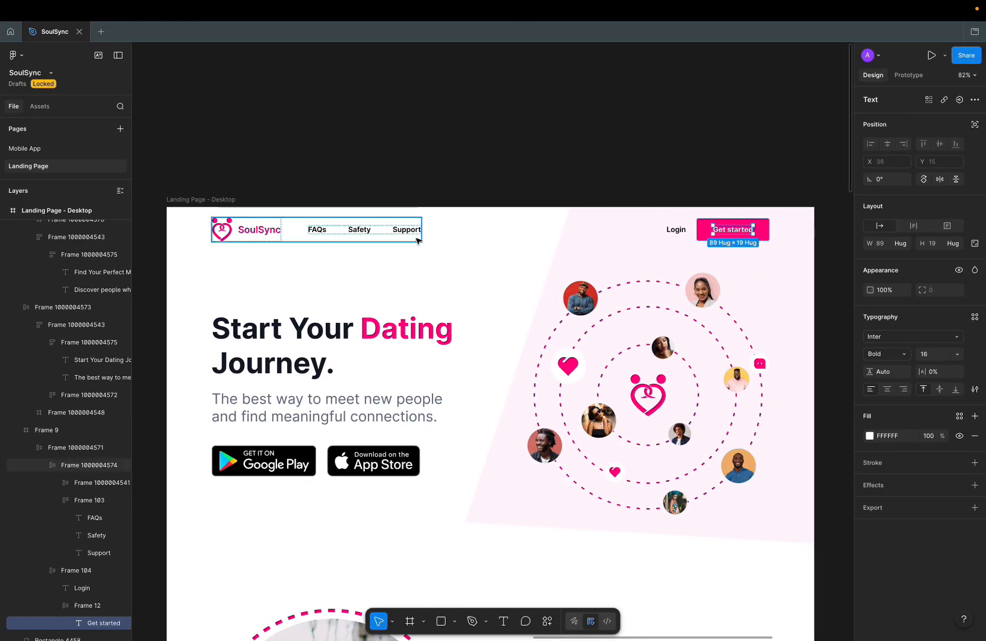
{"action": "key", "text": "ctrl+Left"}
{"action": "key", "text": "ctrl+Right"}
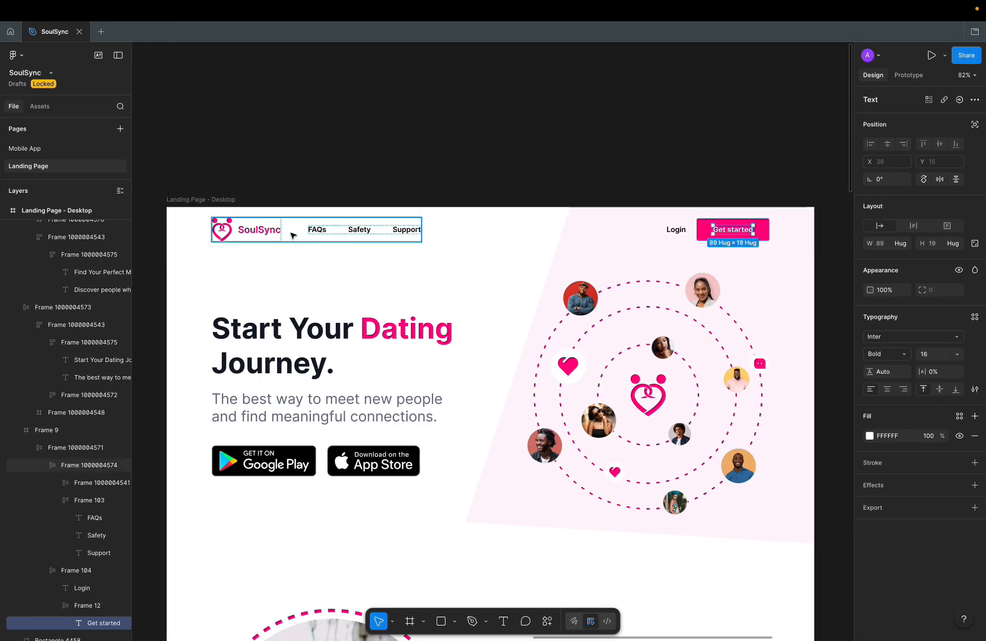
{"action": "key", "text": "ctrl+Left"}
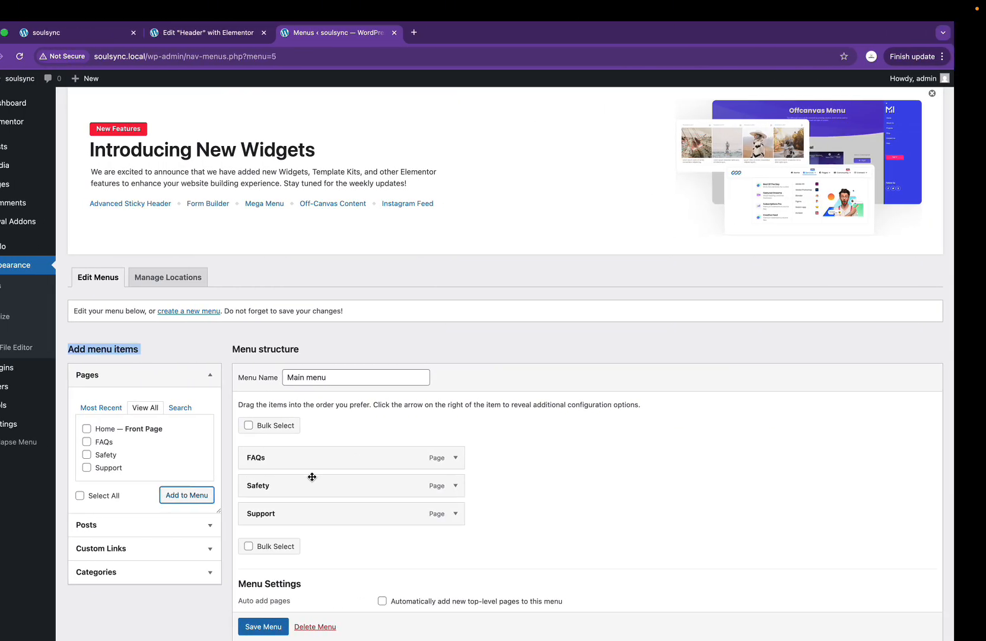
{"action": "key", "text": "ctrl+Right"}
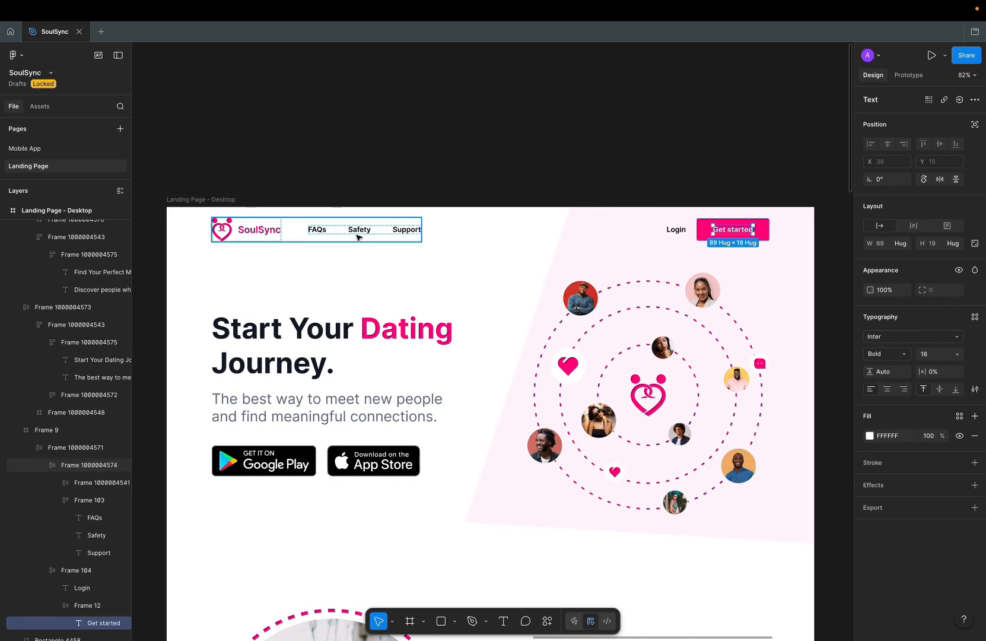
{"action": "key", "text": "ctrl+Left"}
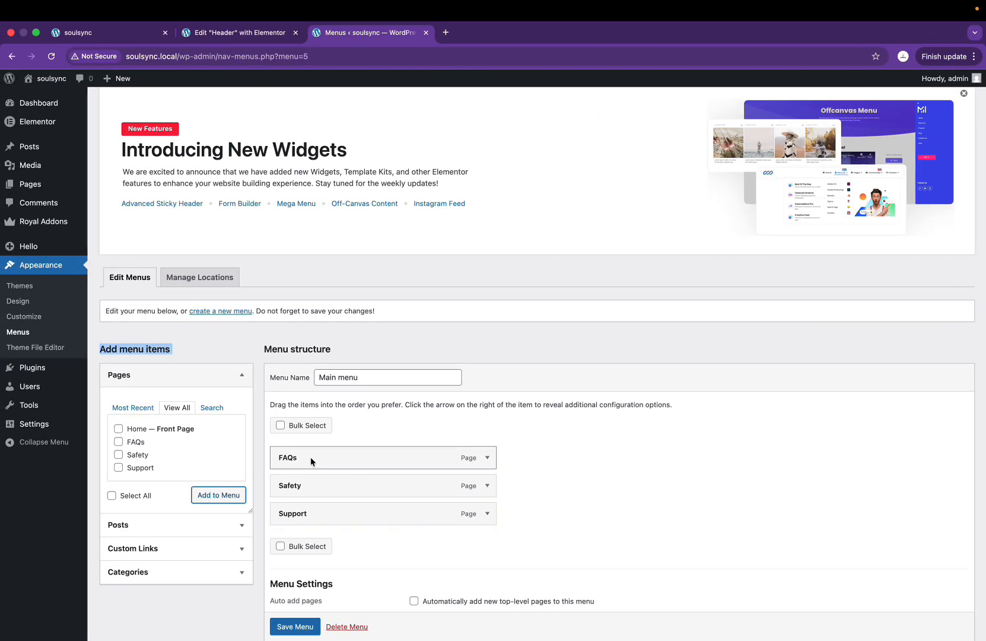
{"action": "scroll", "coordinate": [318, 556], "scroll_direction": "down", "scroll_amount": 3}
{"action": "left_click", "coordinate": [294, 578]}
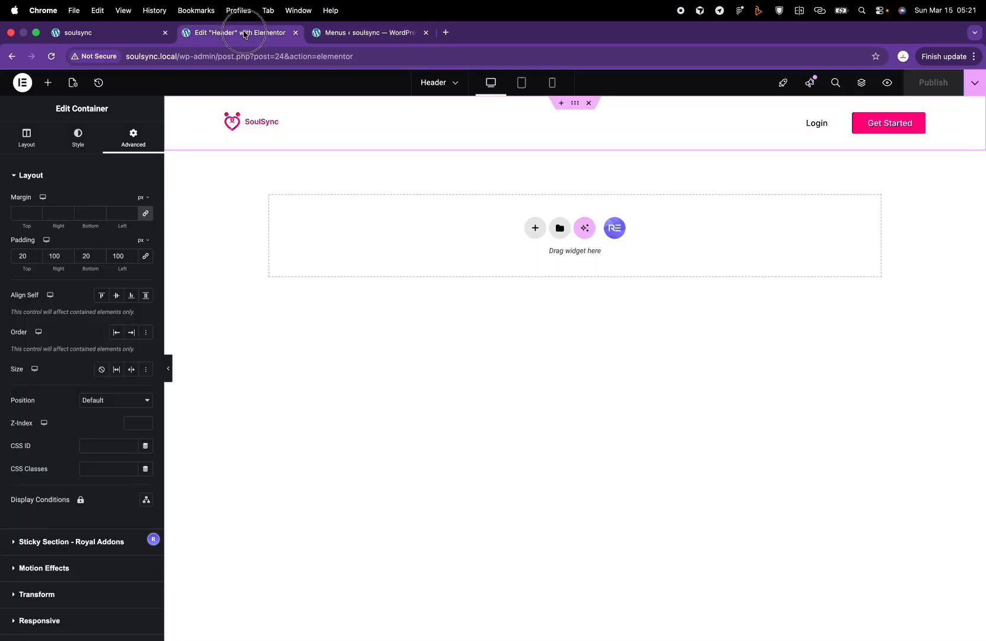
Step: Place a Nav Menu widget, found by searching 'menu', in the header's left container under the logo
{"action": "left_click", "coordinate": [237, 33]}
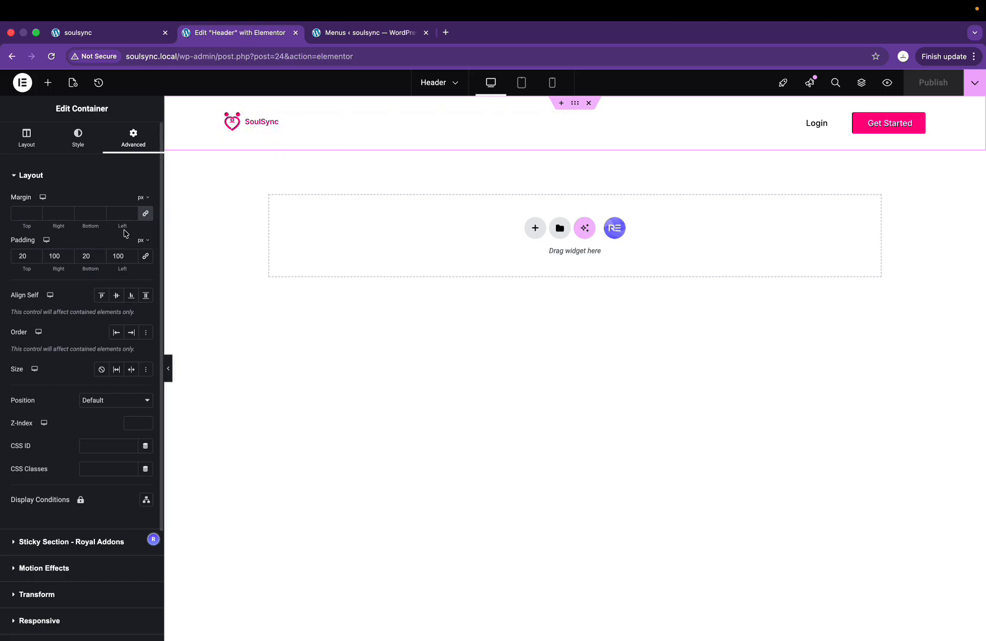
{"action": "left_click", "coordinate": [47, 86]}
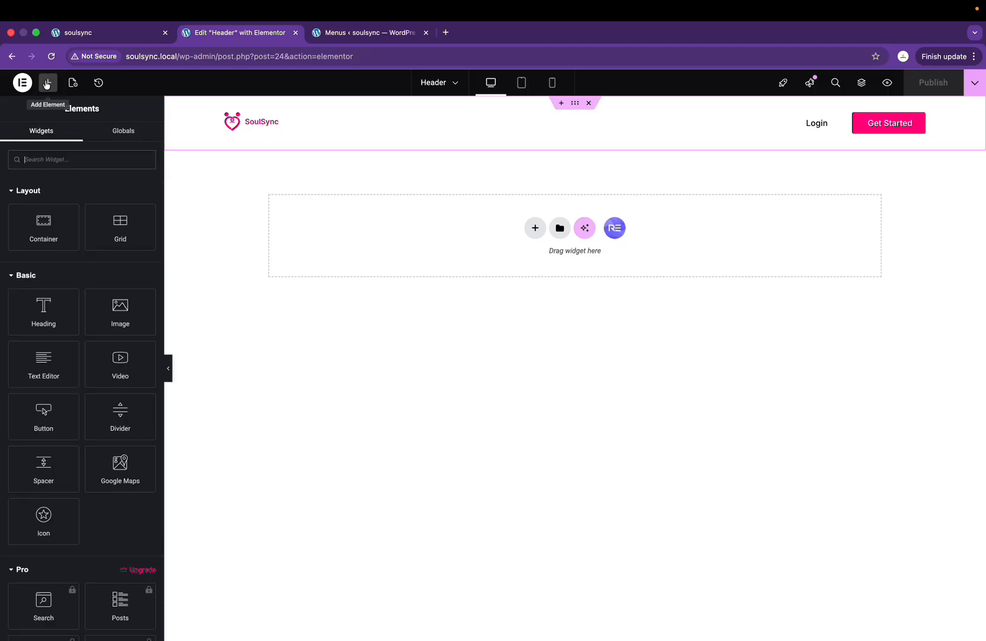
{"action": "left_click", "coordinate": [60, 164]}
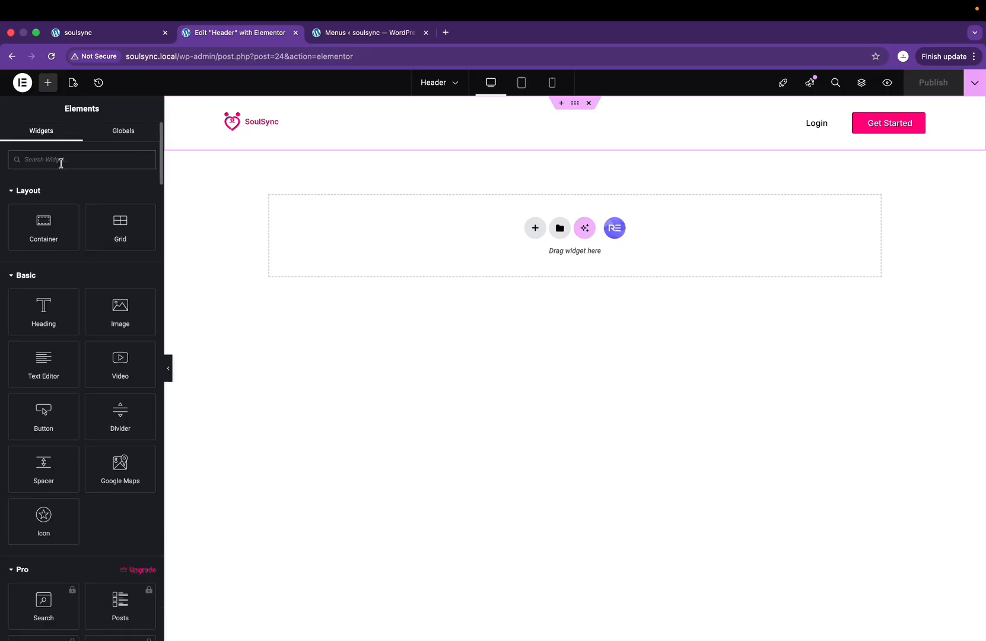
{"action": "key", "text": "ctrl+Right"}
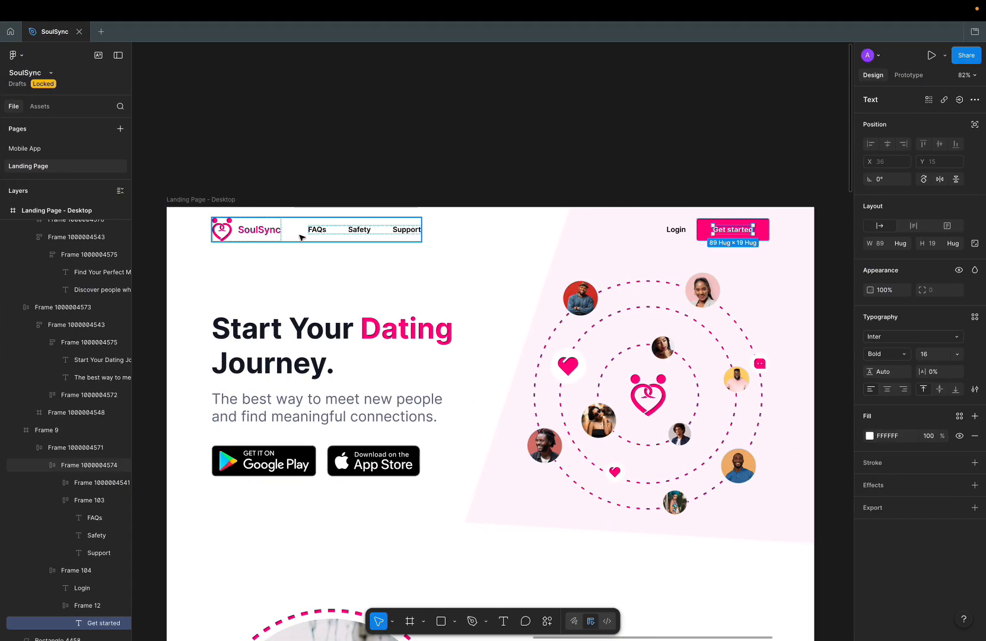
{"action": "key", "text": "ctrl+Left"}
{"action": "type", "text": "e"}
{"action": "type", "text": "enu"}
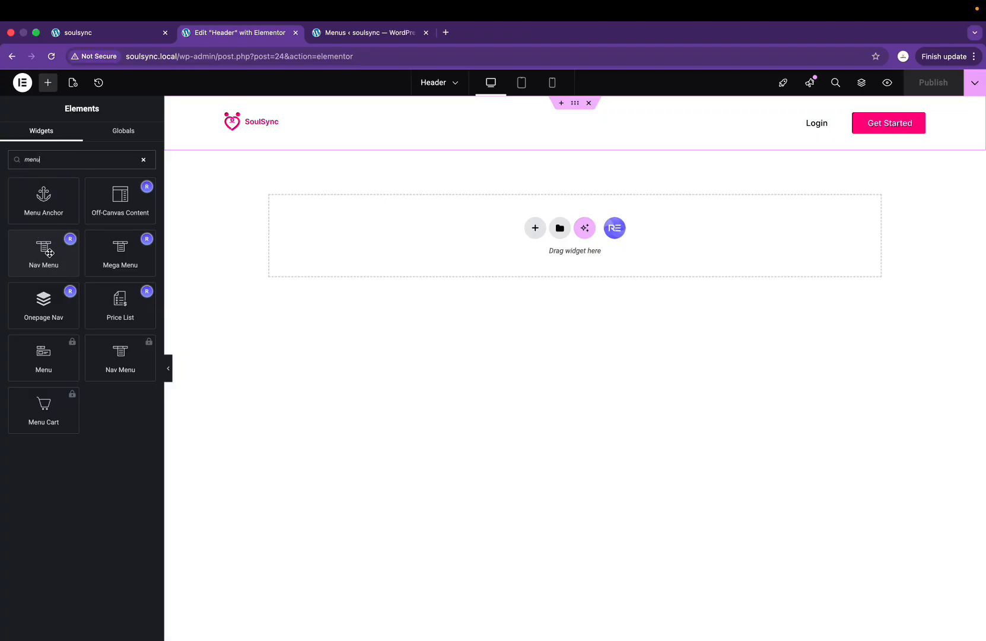
{"action": "left_click_drag", "start_coordinate": [49, 253], "coordinate": [272, 124]}
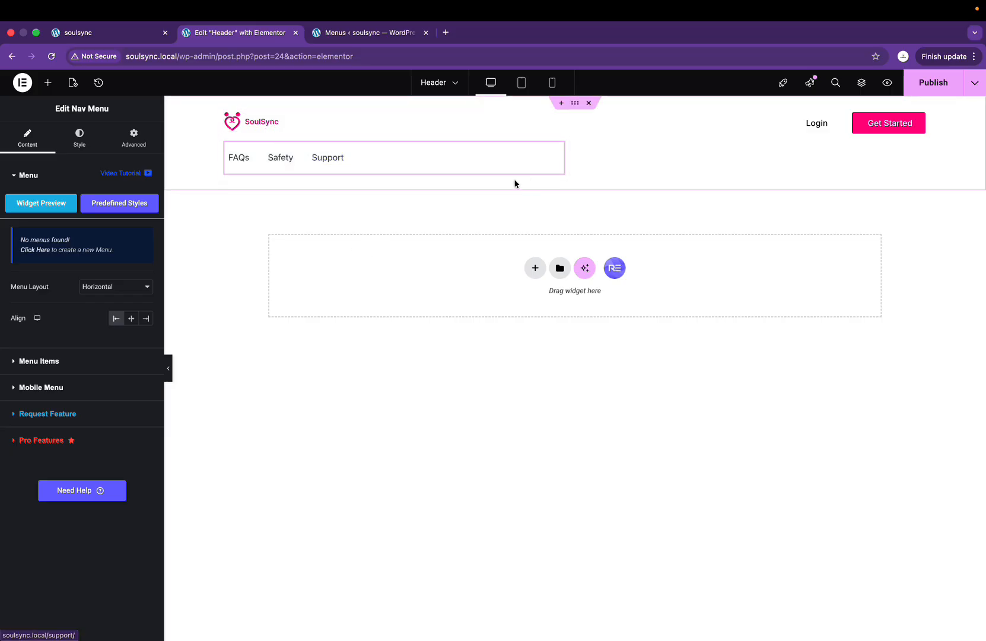
{"action": "left_click", "coordinate": [226, 115]}
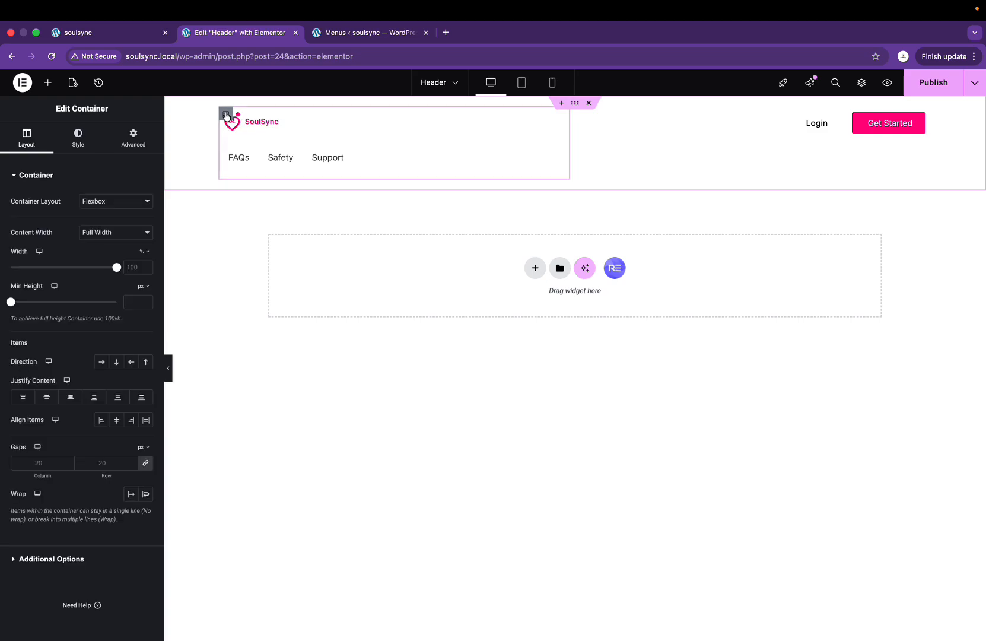
Step: Set the container Direction to Row, enlarge the logo, and set its Align Self to Center
{"action": "left_click", "coordinate": [100, 361]}
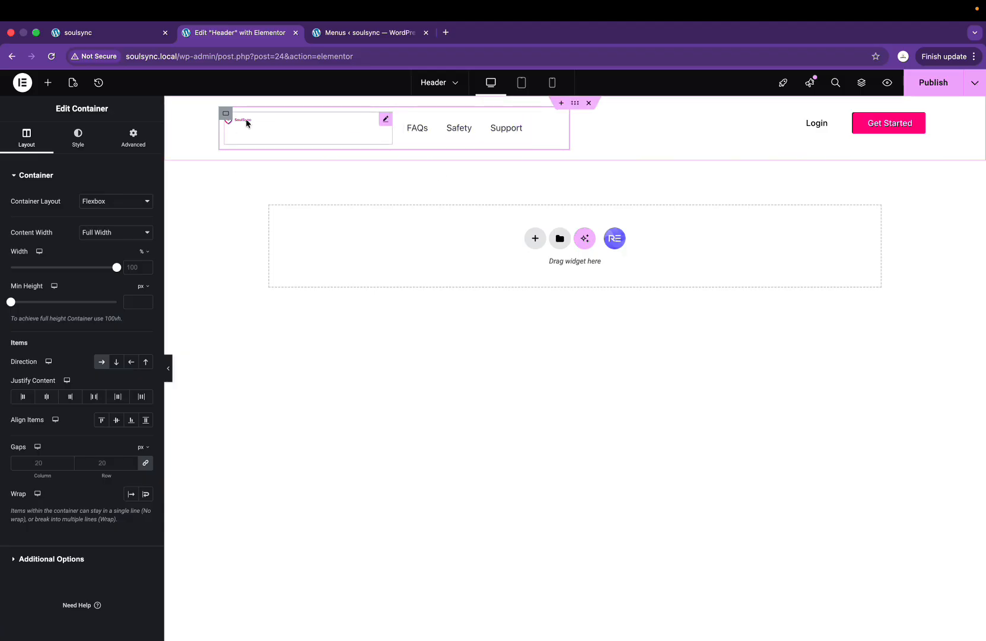
{"action": "left_click", "coordinate": [386, 122]}
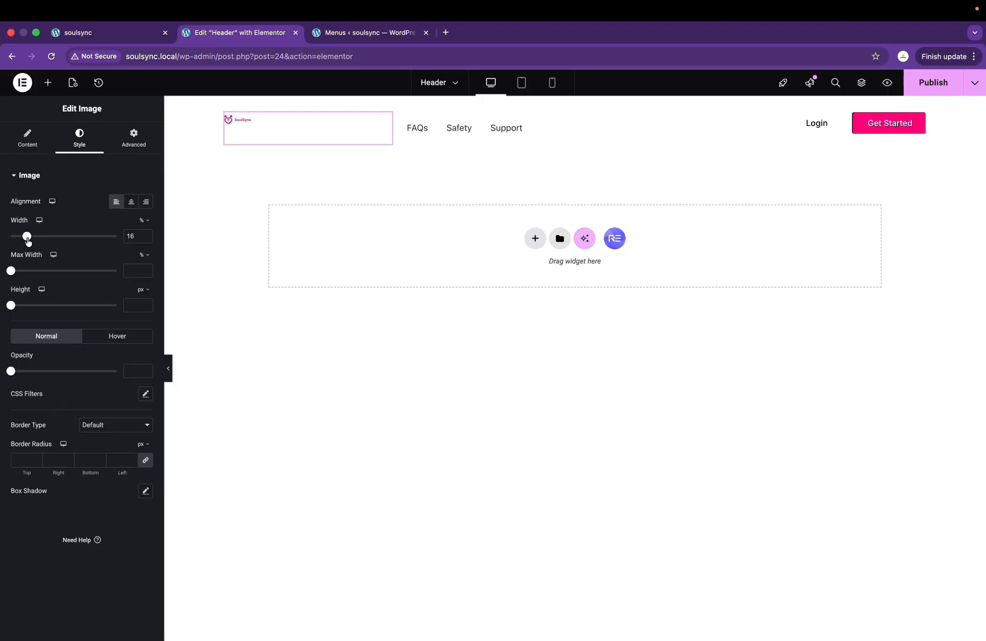
{"action": "left_click_drag", "start_coordinate": [27, 239], "coordinate": [57, 242]}
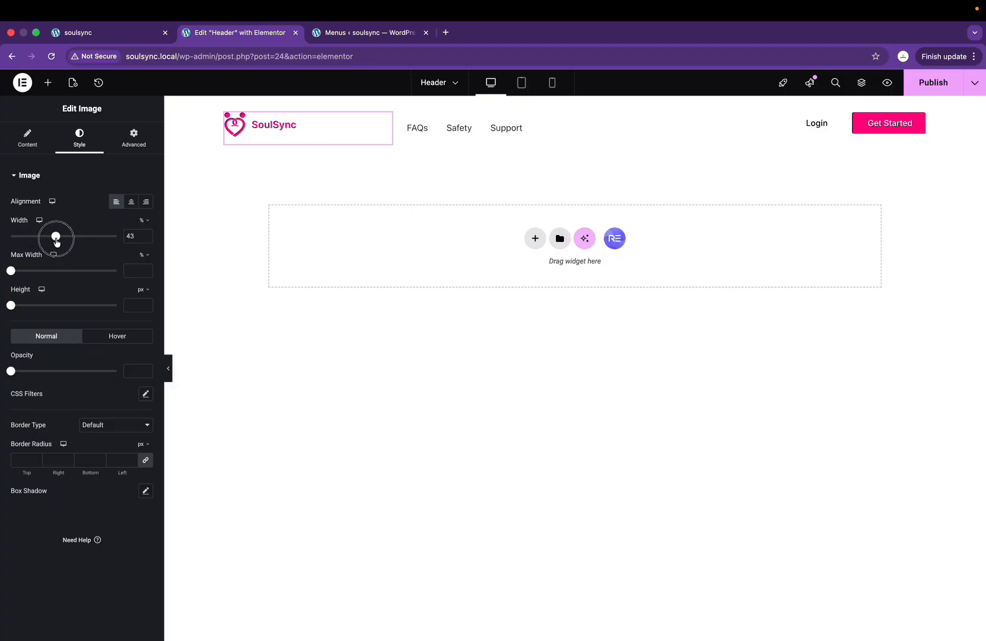
{"action": "left_click", "coordinate": [24, 146]}
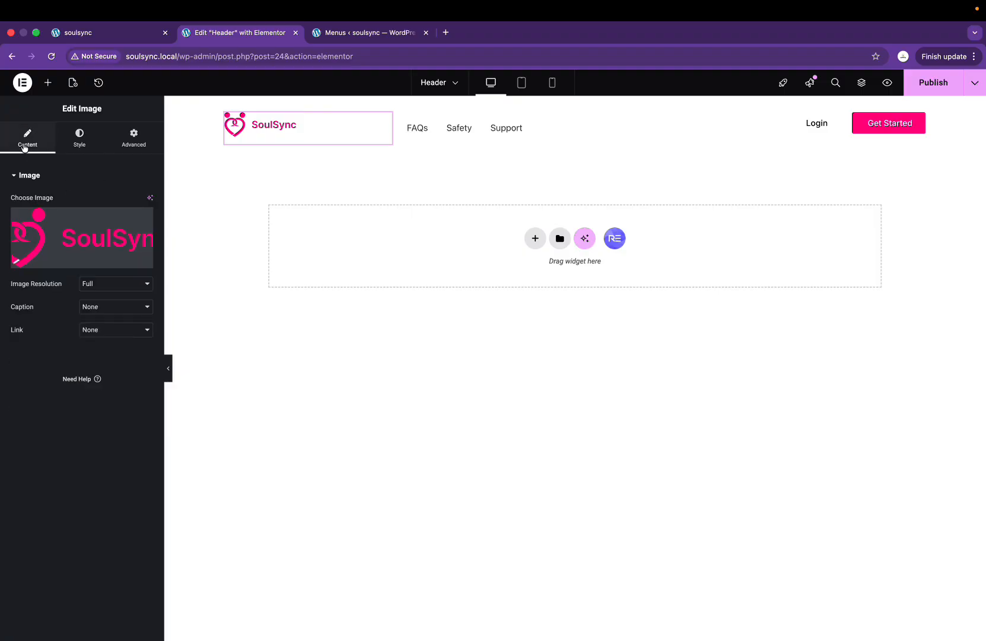
{"action": "left_click", "coordinate": [80, 139]}
{"action": "left_click", "coordinate": [135, 140]}
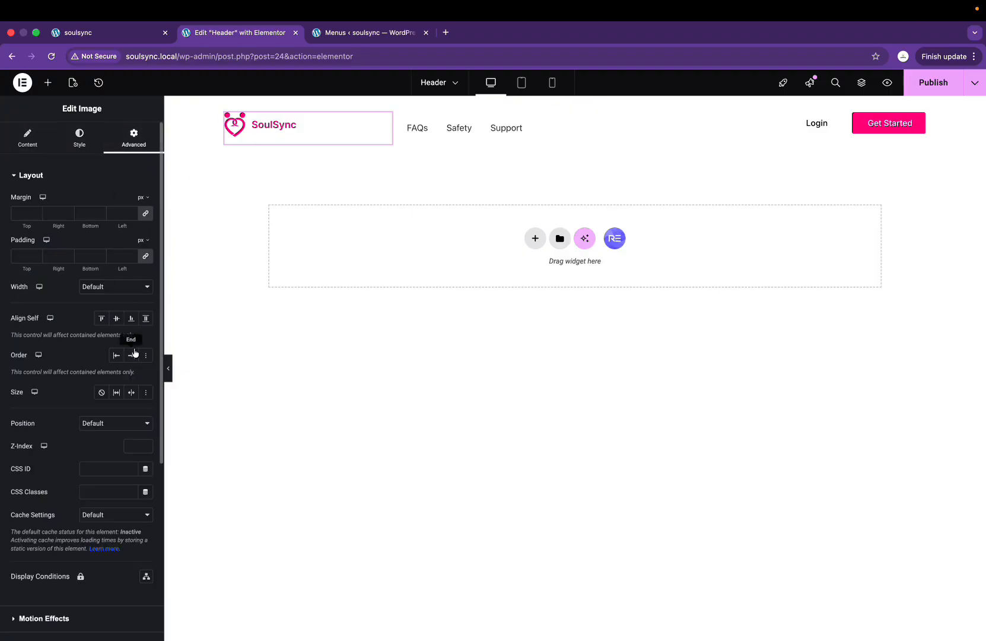
{"action": "left_click", "coordinate": [117, 321]}
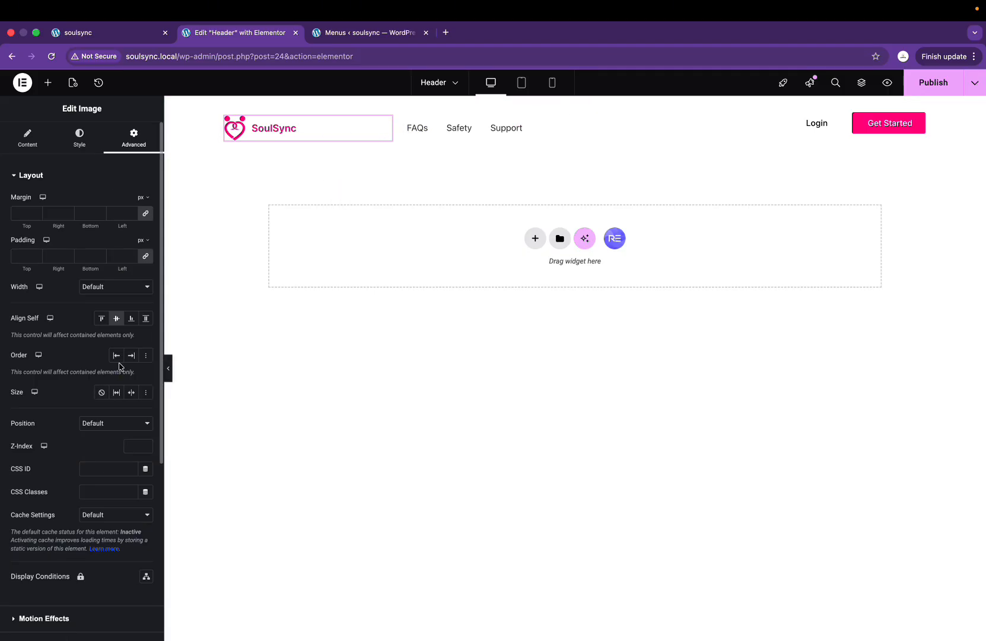
Step: Size the logo image to 87% width with its Max Width cleared
{"action": "left_click", "coordinate": [28, 138]}
{"action": "left_click", "coordinate": [82, 141]}
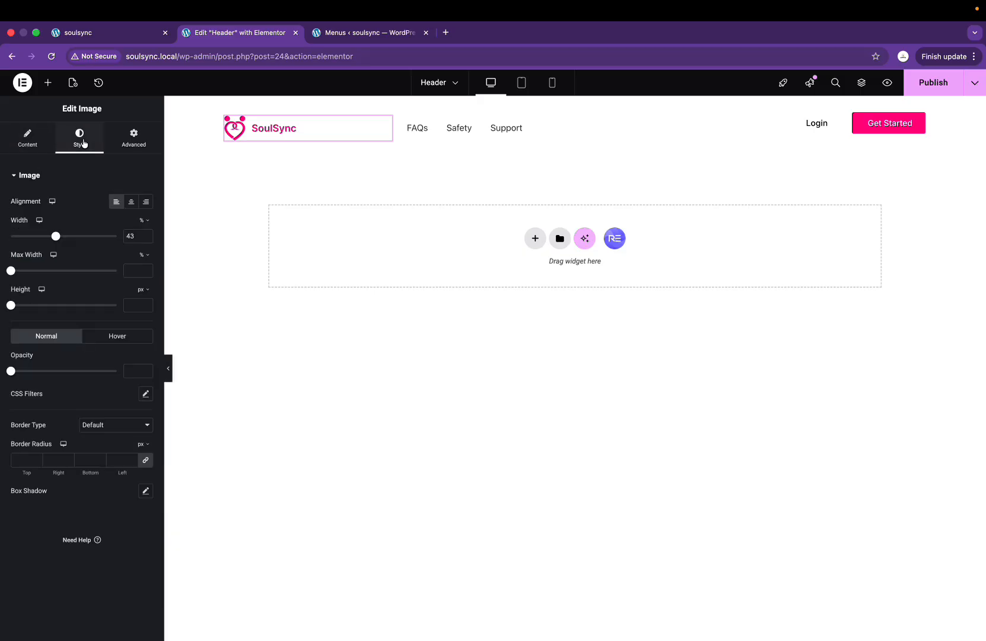
{"action": "left_click", "coordinate": [134, 270]}
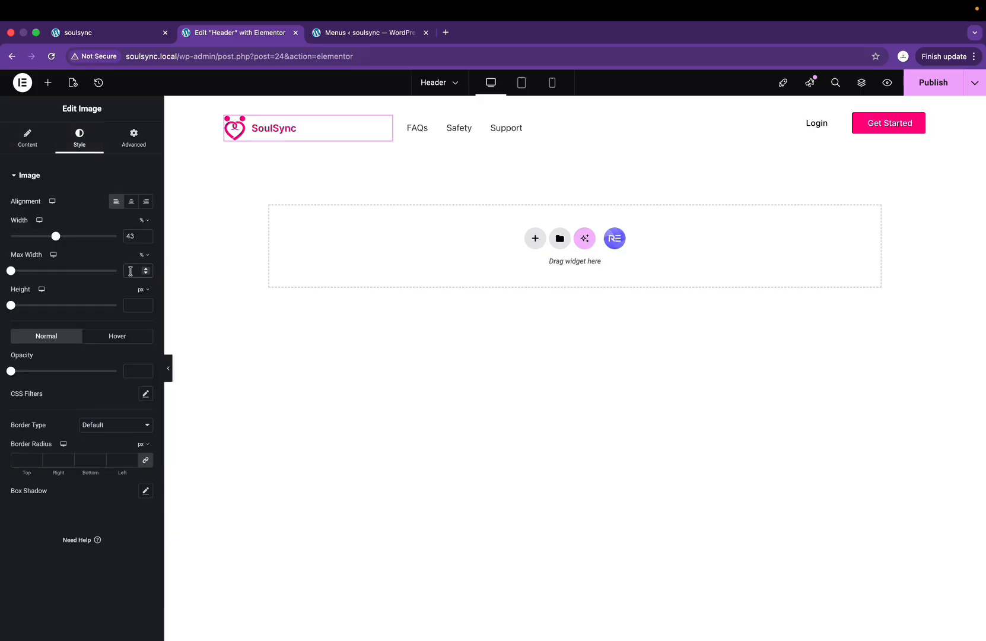
{"action": "type", "text": "43"}
{"action": "left_click", "coordinate": [391, 133]}
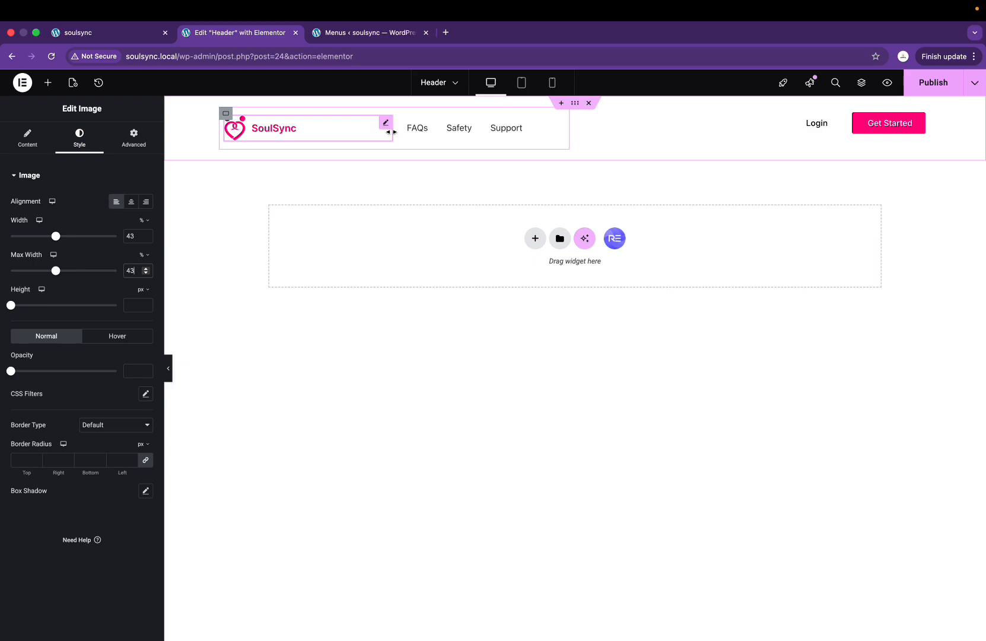
{"action": "left_click_drag", "start_coordinate": [391, 134], "coordinate": [312, 136]}
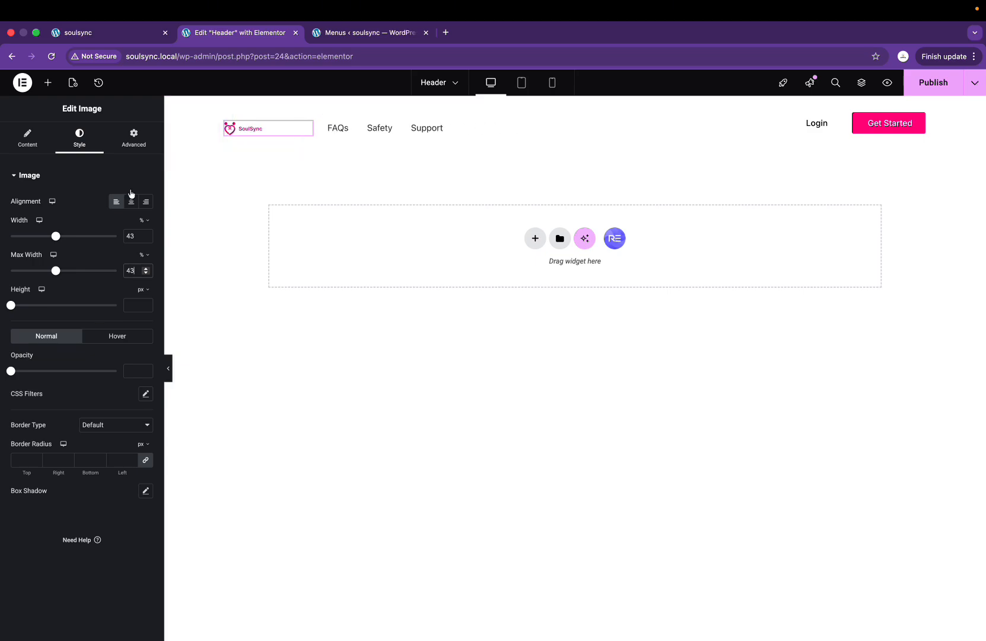
{"action": "left_click_drag", "start_coordinate": [58, 237], "coordinate": [107, 236]}
{"action": "left_click", "coordinate": [113, 236]}
{"action": "left_click", "coordinate": [131, 270]}
{"action": "double_click", "coordinate": [130, 270]}
{"action": "key", "text": "BackSpace"}
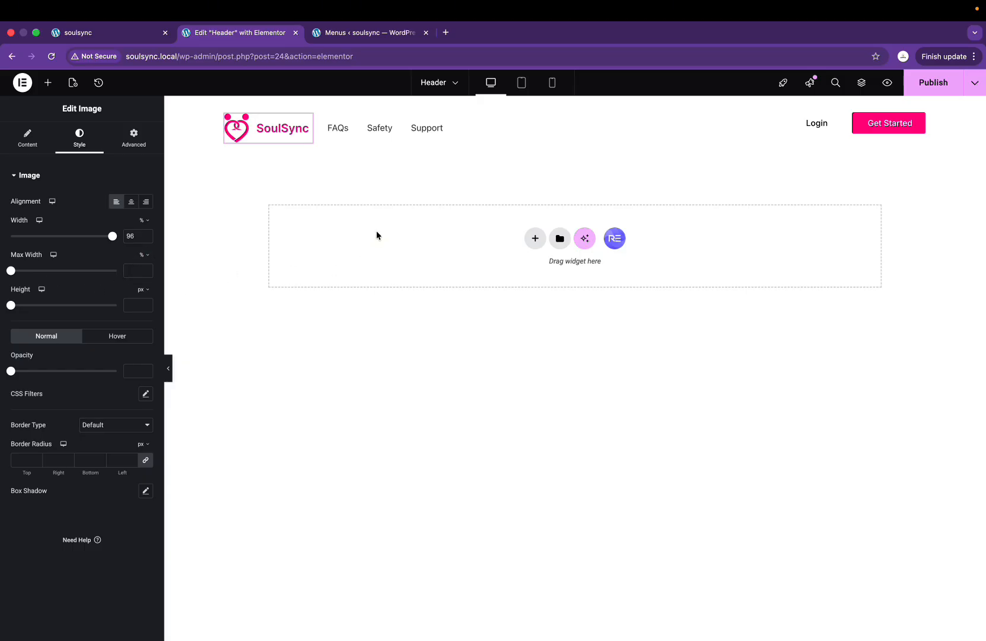
{"action": "left_click", "coordinate": [168, 372]}
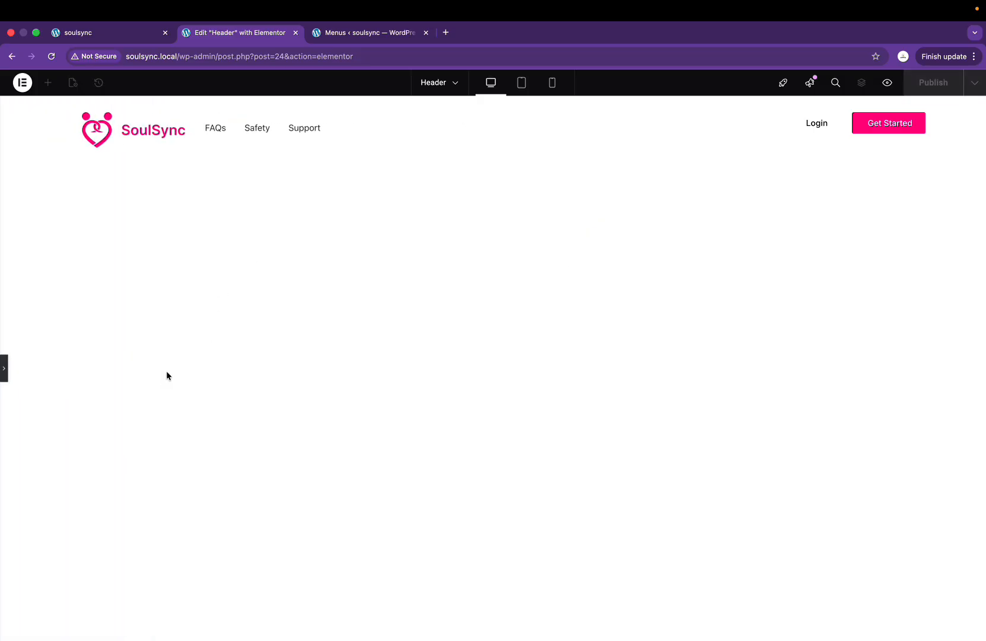
{"action": "left_click", "coordinate": [3, 369]}
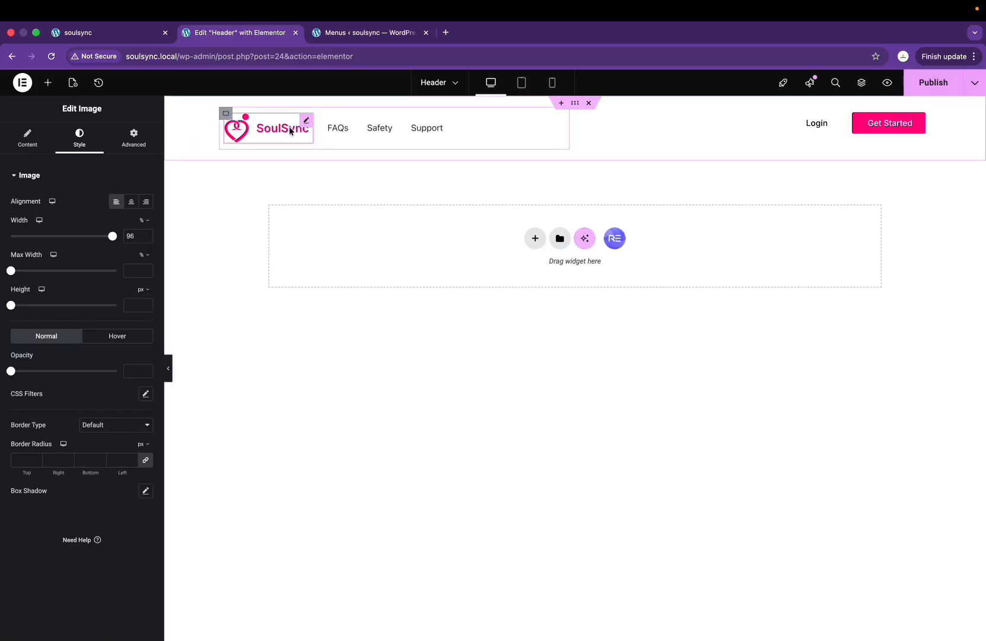
{"action": "left_click_drag", "start_coordinate": [107, 239], "coordinate": [103, 236]}
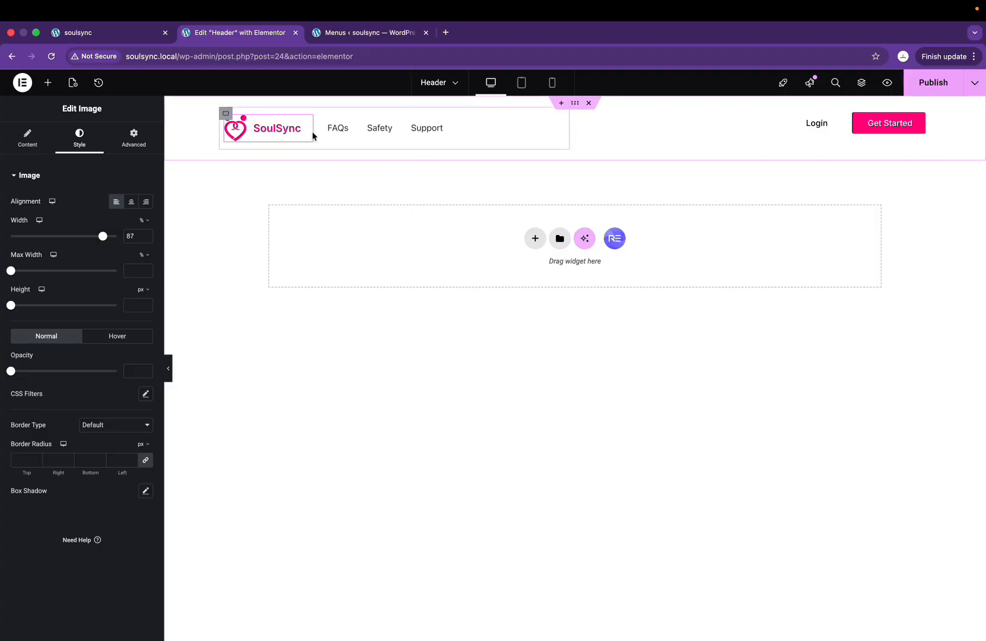
Step: Publish the header and reload the live soulsync site to see the logo beside the menu
{"action": "left_click", "coordinate": [930, 83]}
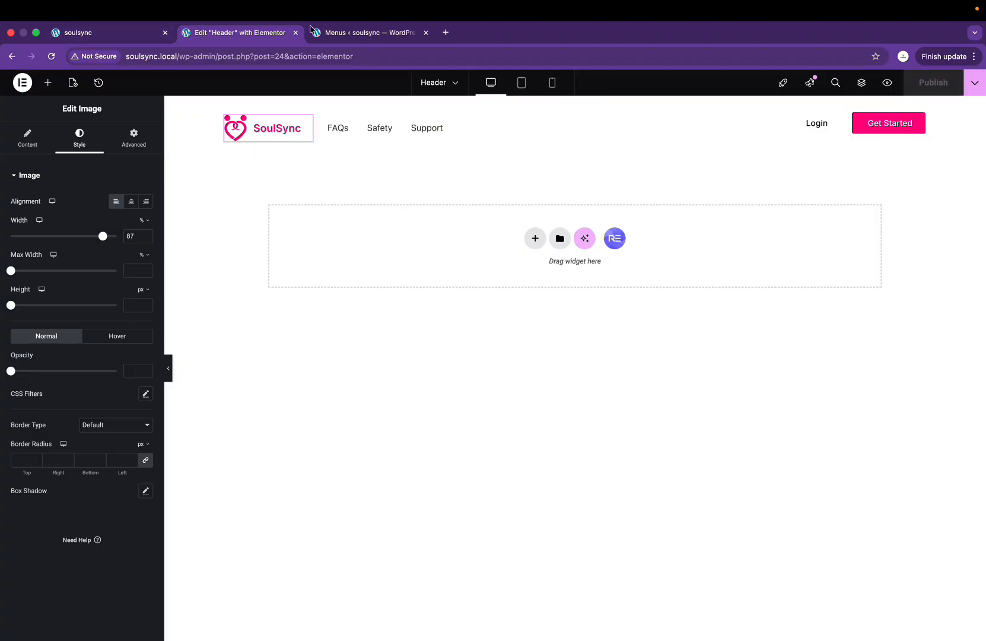
{"action": "left_click", "coordinate": [109, 31]}
{"action": "key", "text": "super+r"}
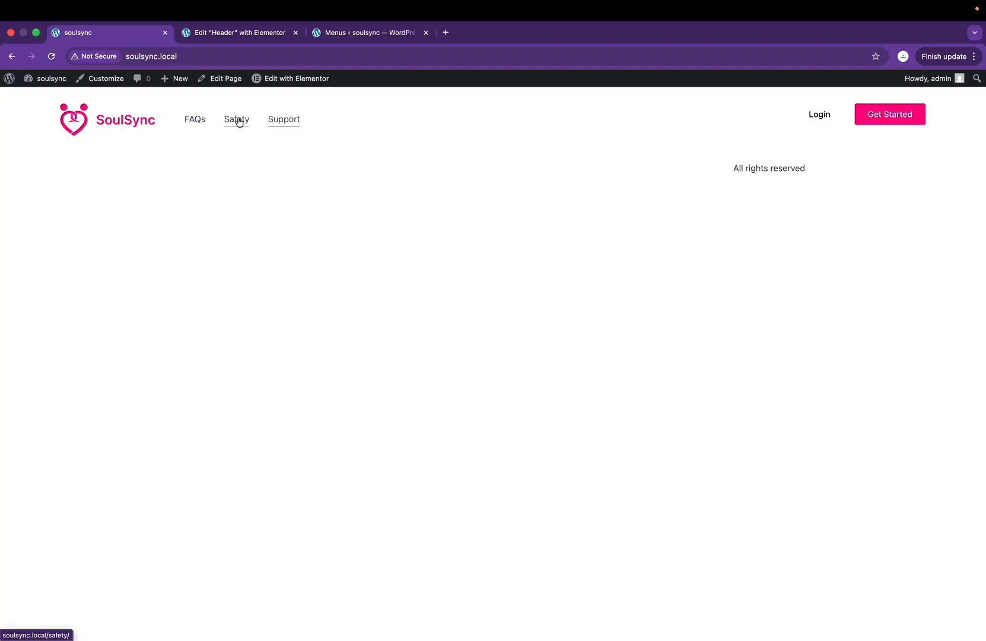
{"action": "left_click", "coordinate": [252, 37]}
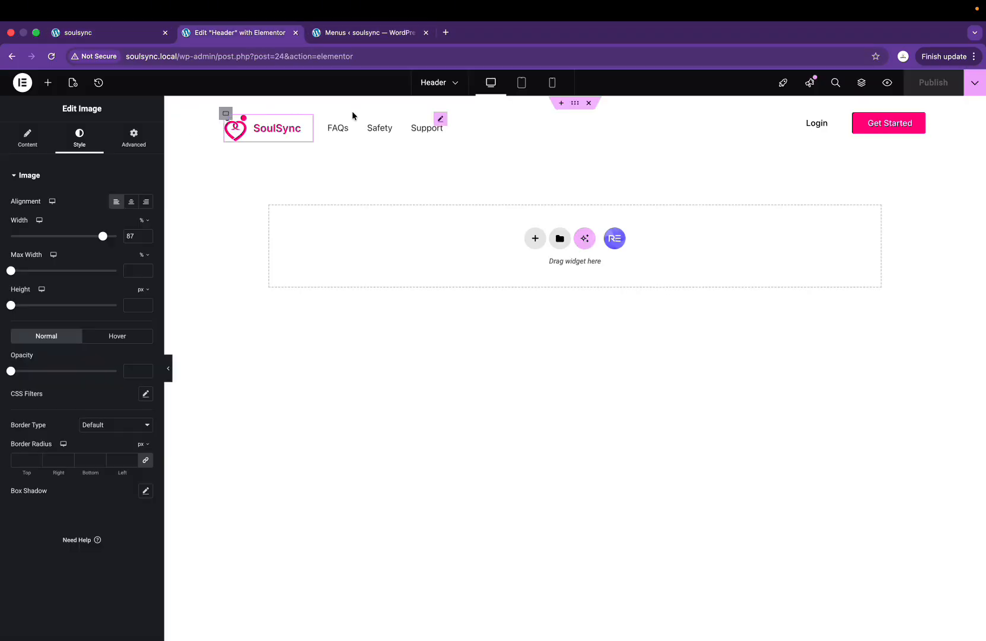
Step: Set the Menu Items typography for FAQs, Safety and Support to Inter, weight 600 (Semi Bold)
{"action": "left_click", "coordinate": [439, 122]}
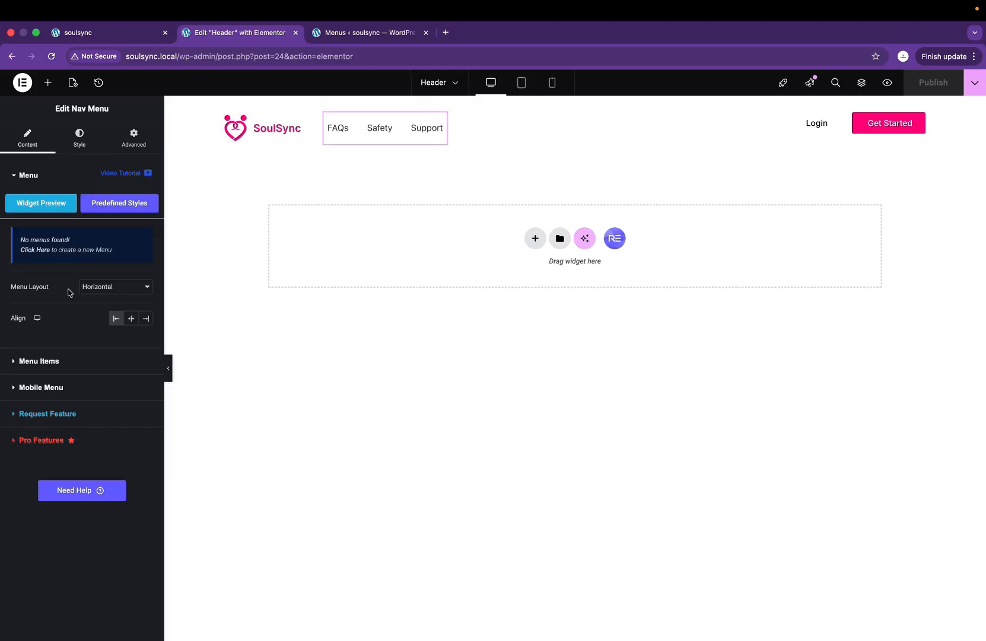
{"action": "left_click", "coordinate": [79, 143]}
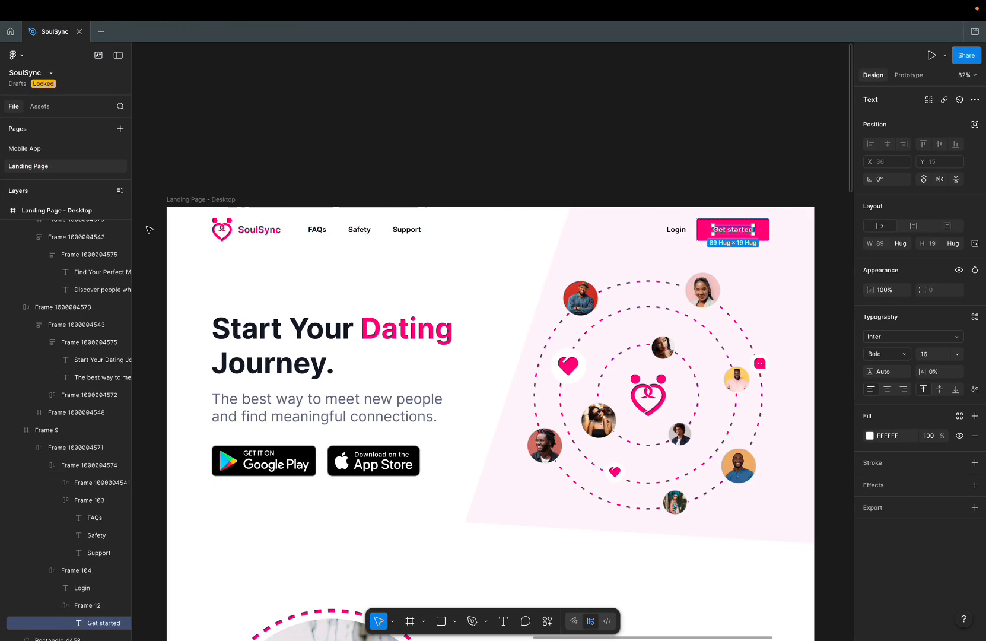
{"action": "left_click", "coordinate": [359, 229]}
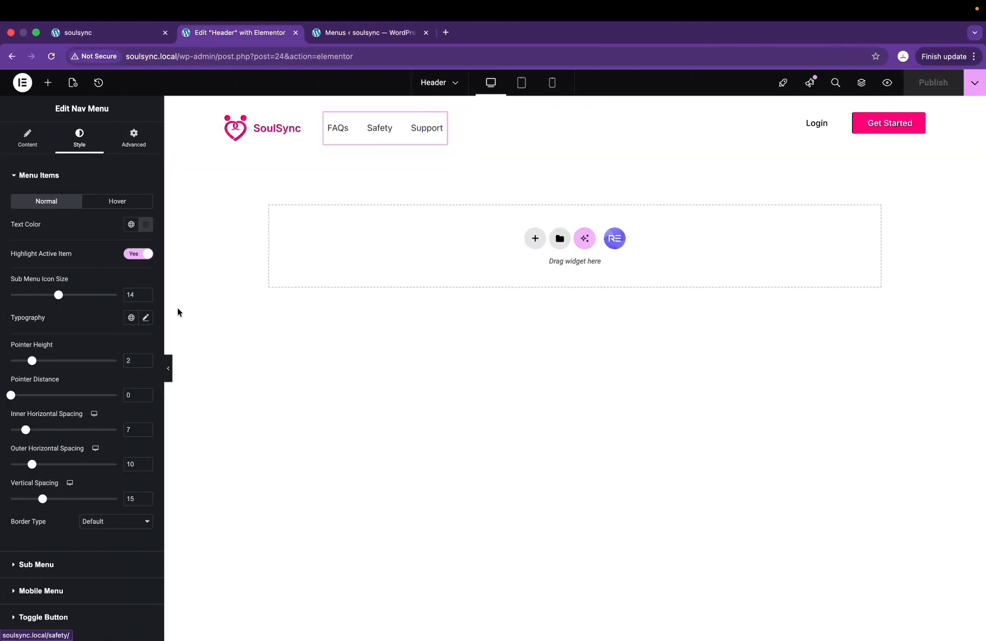
{"action": "left_click", "coordinate": [146, 318]}
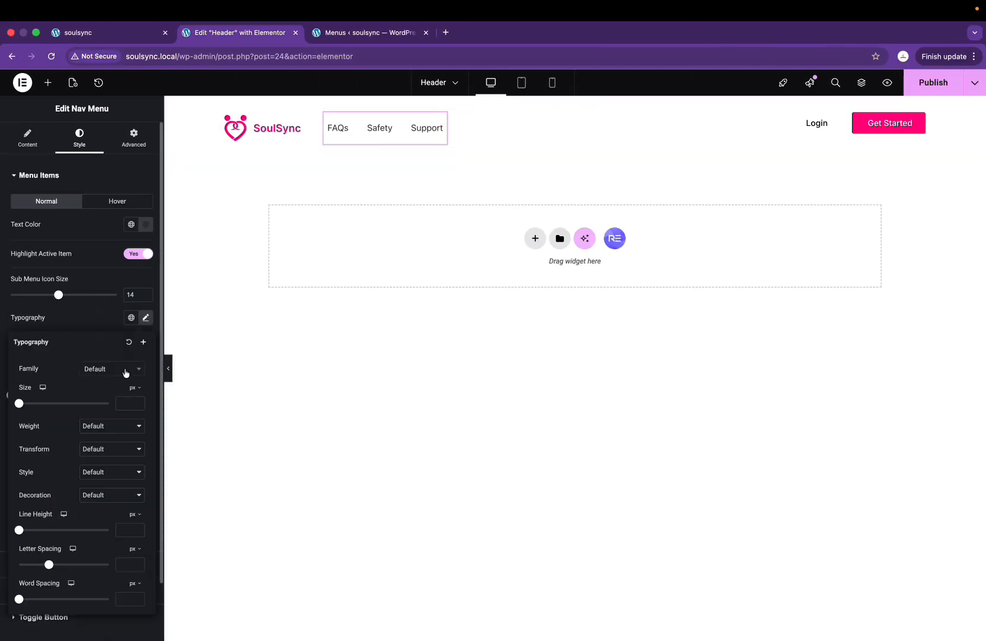
{"action": "left_click", "coordinate": [125, 372]}
{"action": "type", "text": "inter"}
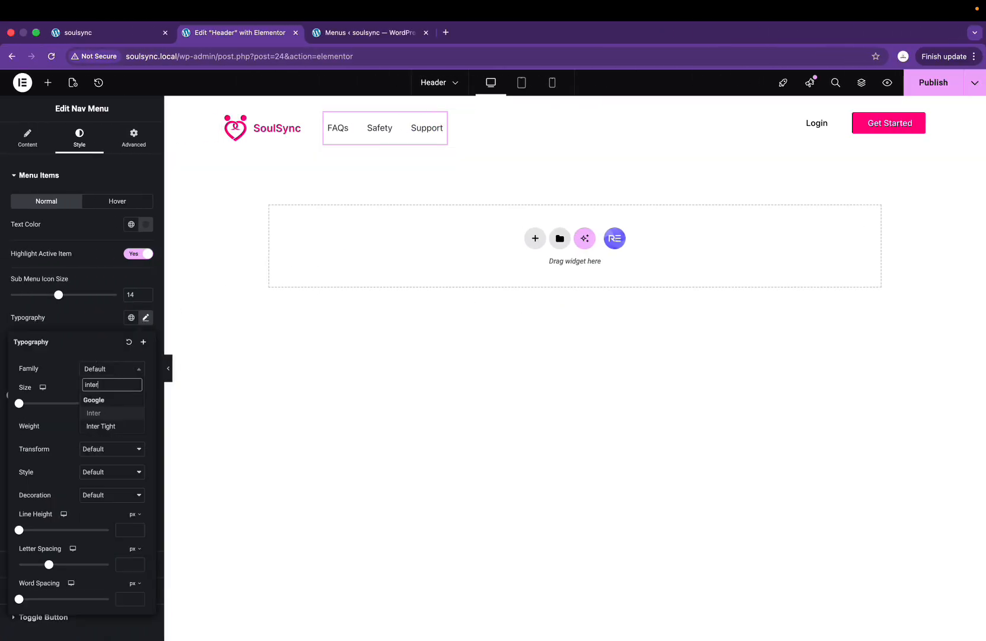
{"action": "key", "text": "Return"}
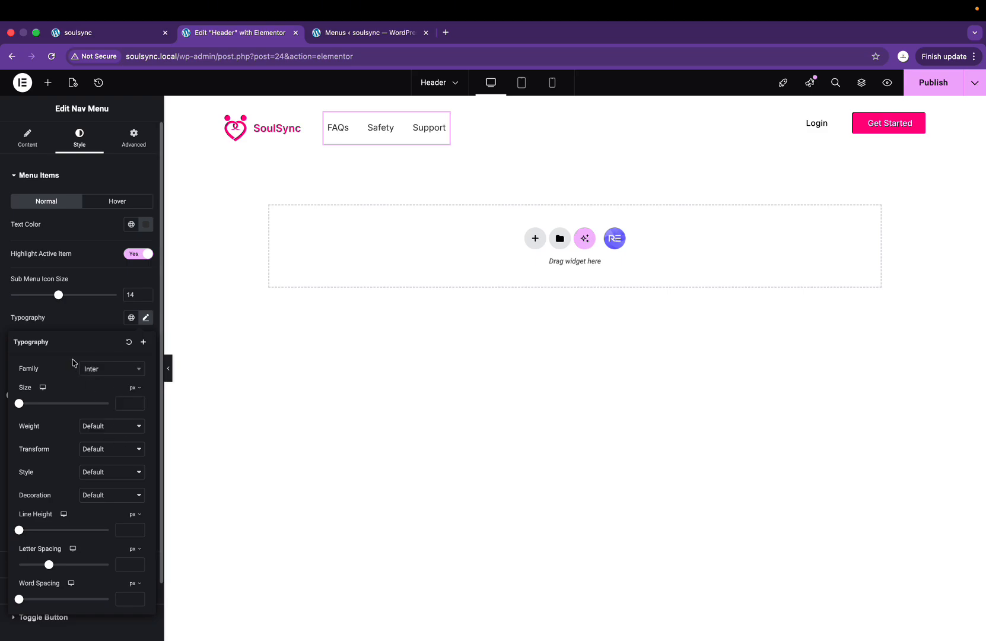
{"action": "left_click", "coordinate": [106, 435]}
{"action": "left_click", "coordinate": [122, 372]}
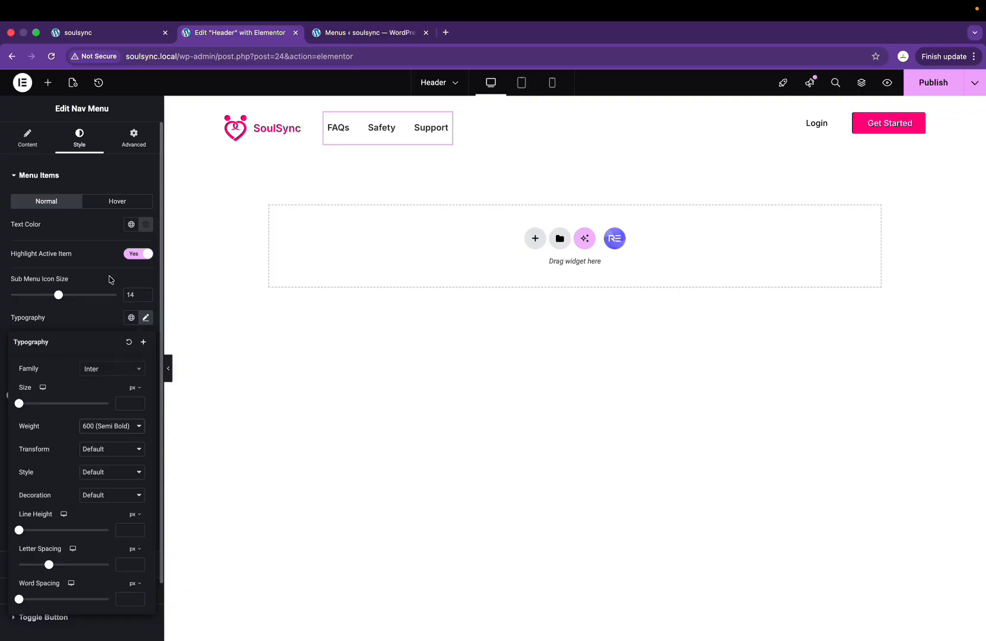
{"action": "left_click", "coordinate": [86, 310]}
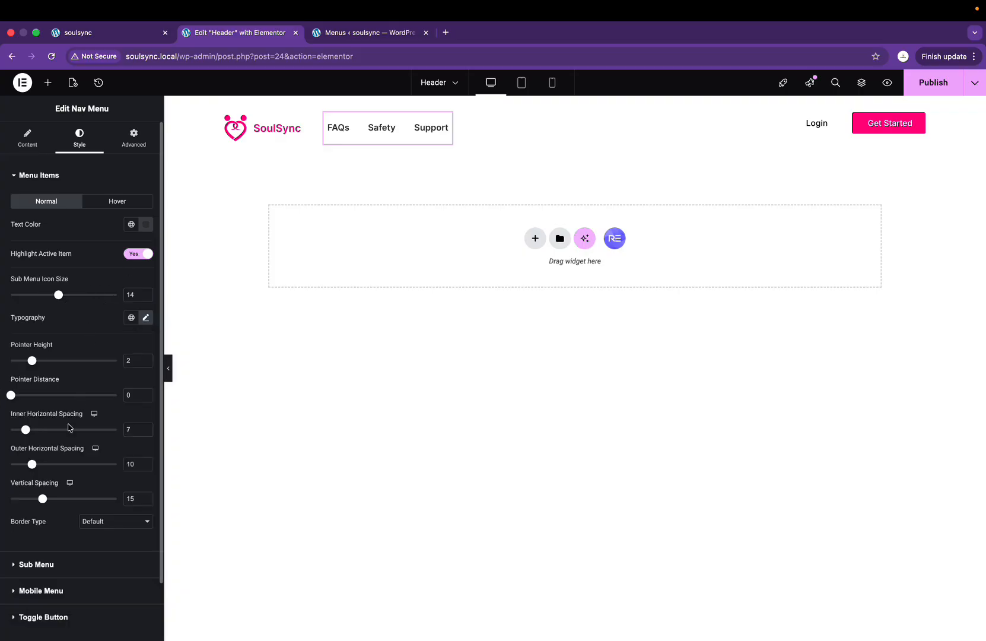
Step: Set the menu's hover Text Color and Pointer Color to the global Primary pink, then publish
{"action": "scroll", "coordinate": [50, 610], "scroll_direction": "down", "scroll_amount": 2}
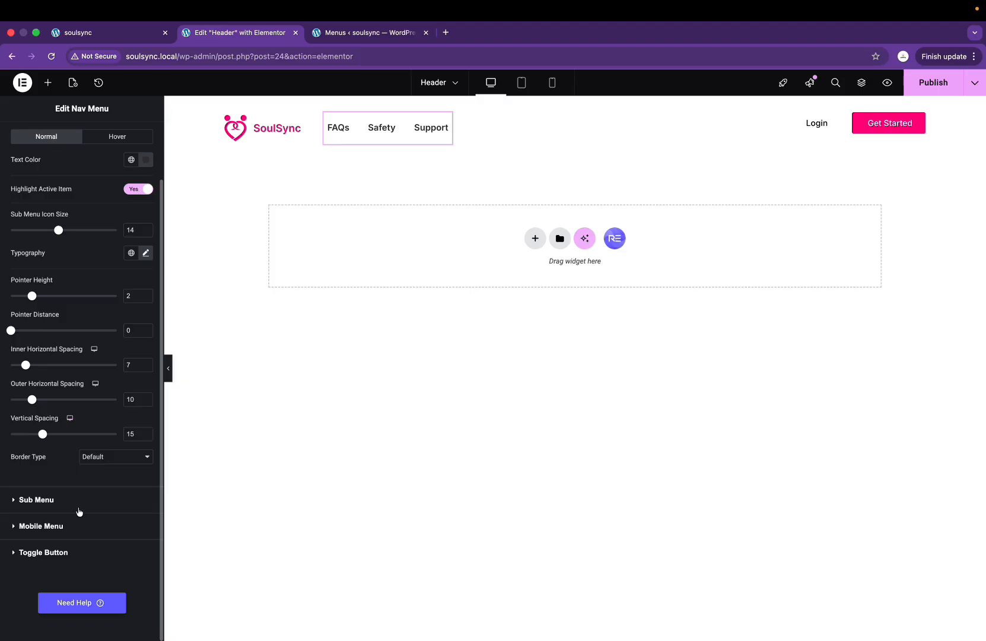
{"action": "scroll", "coordinate": [69, 379], "scroll_direction": "up", "scroll_amount": 2}
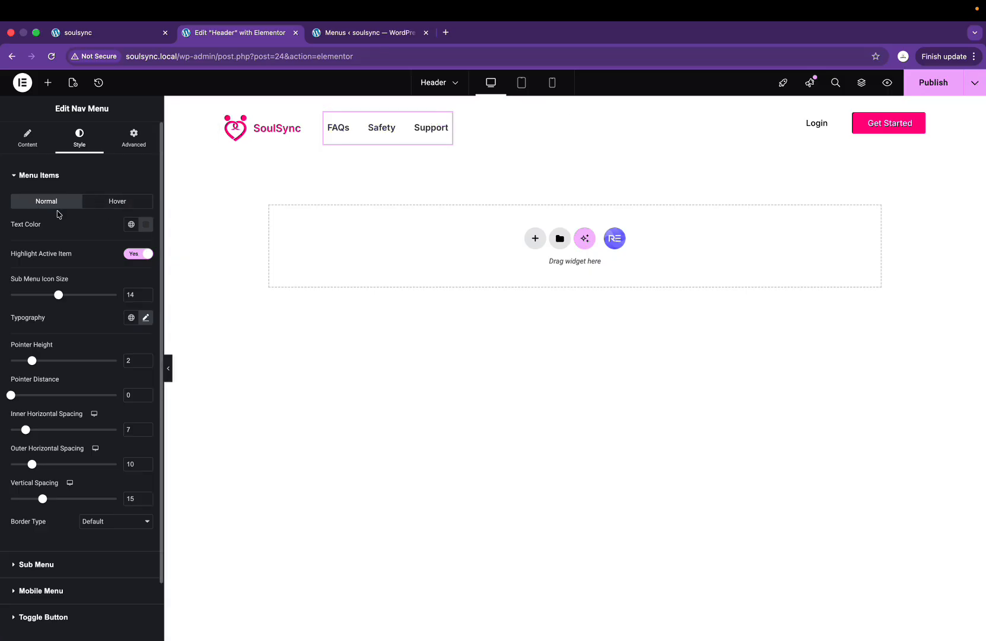
{"action": "left_click", "coordinate": [107, 205]}
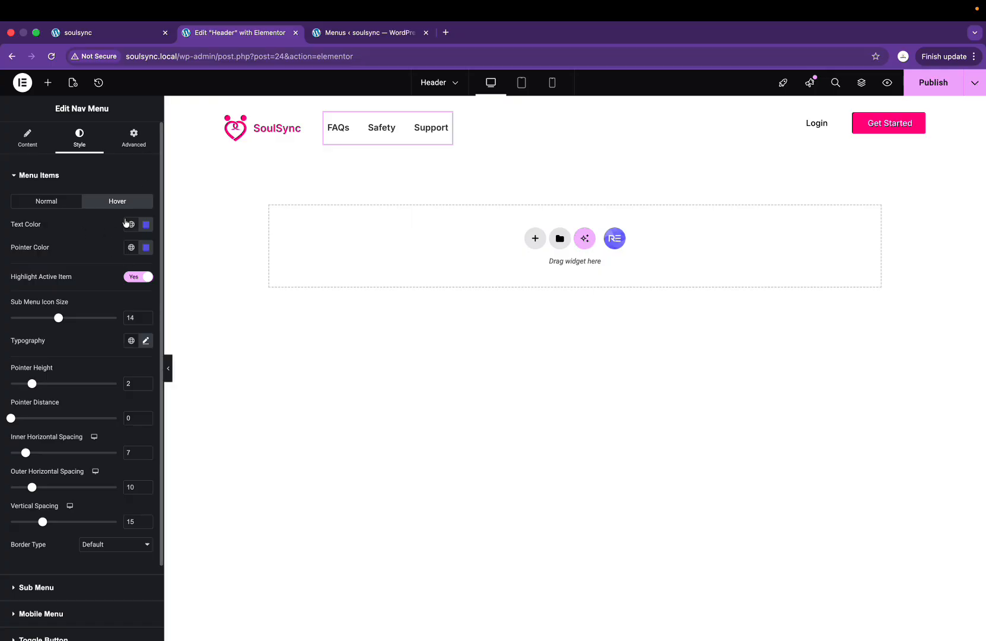
{"action": "left_click", "coordinate": [146, 226]}
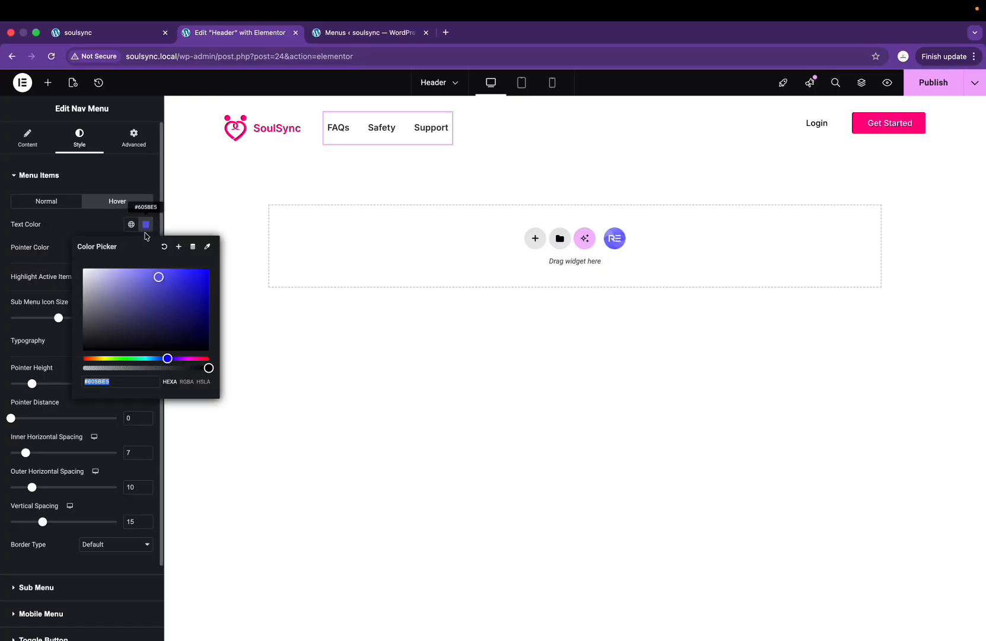
{"action": "left_click", "coordinate": [146, 224]}
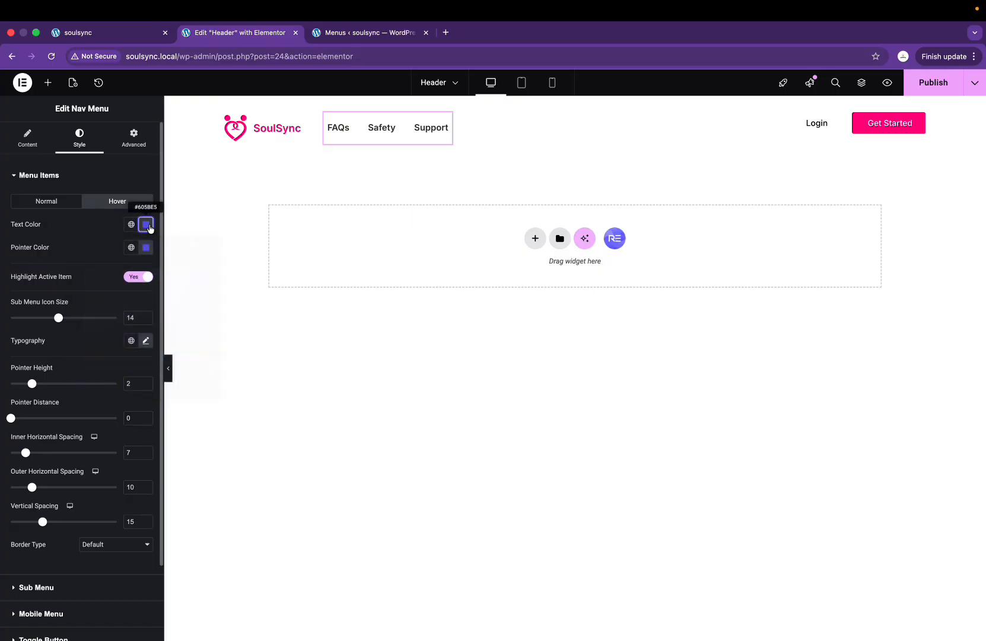
{"action": "left_click", "coordinate": [131, 226]}
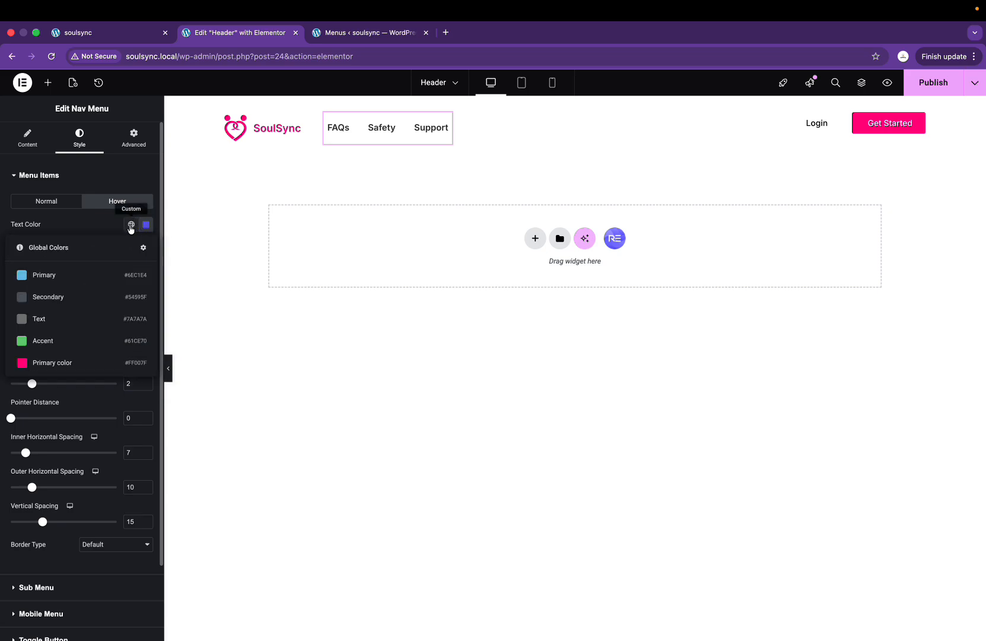
{"action": "left_click", "coordinate": [63, 368]}
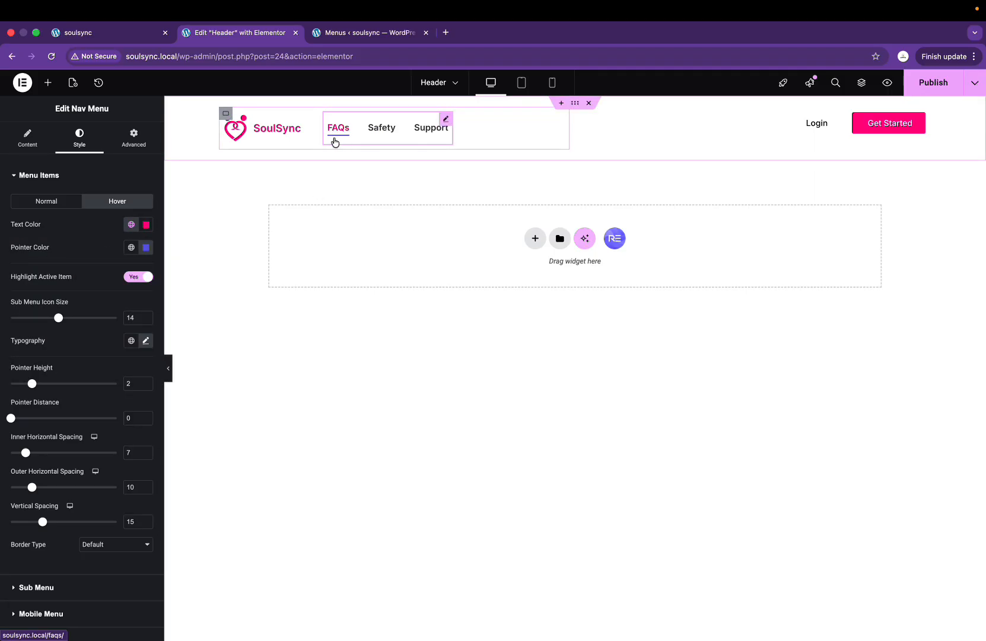
{"action": "left_click", "coordinate": [132, 248]}
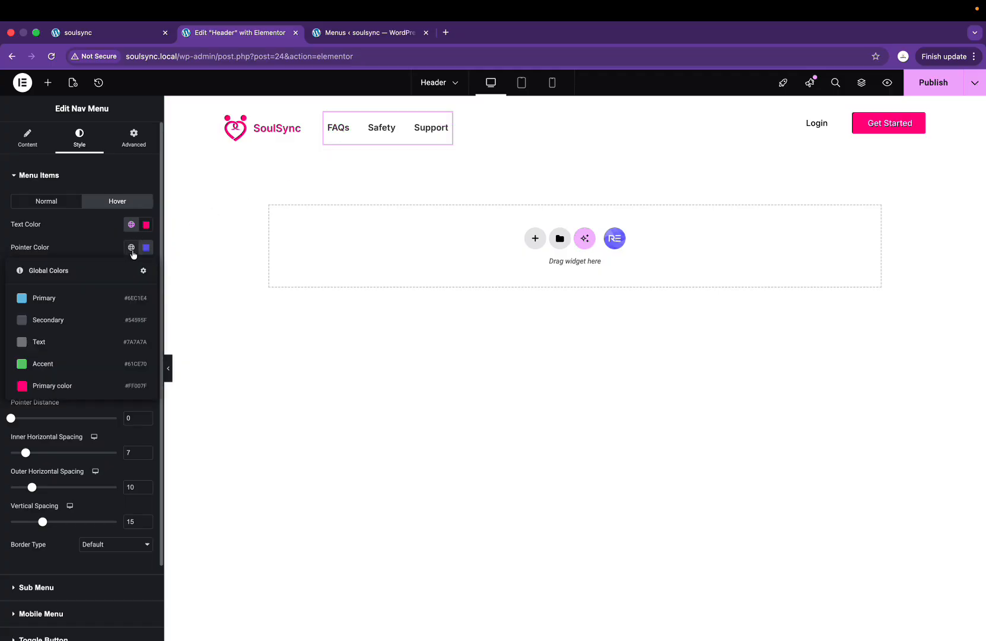
{"action": "left_click", "coordinate": [65, 386]}
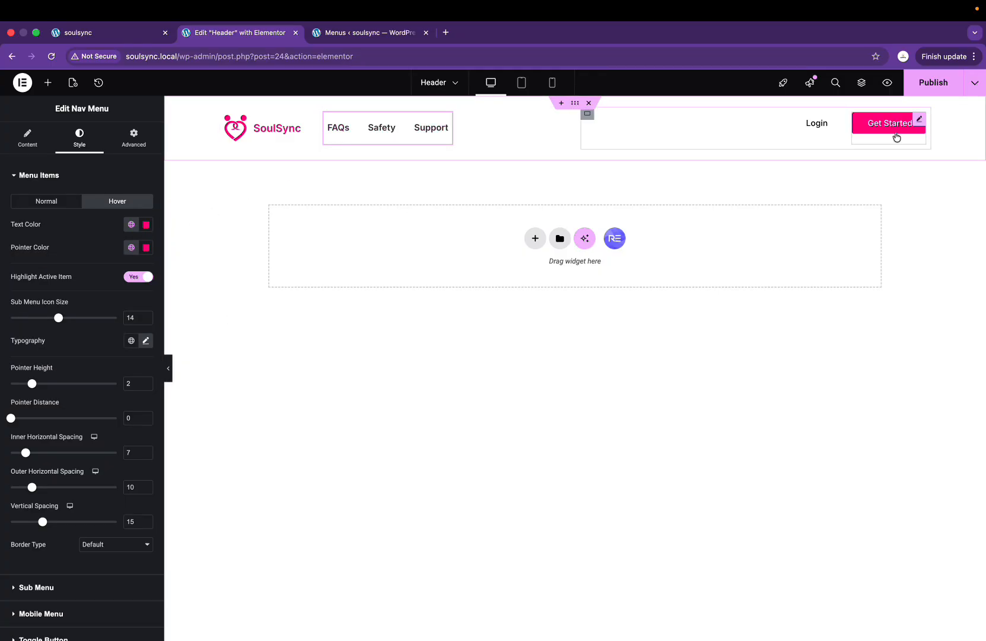
{"action": "left_click", "coordinate": [939, 87]}
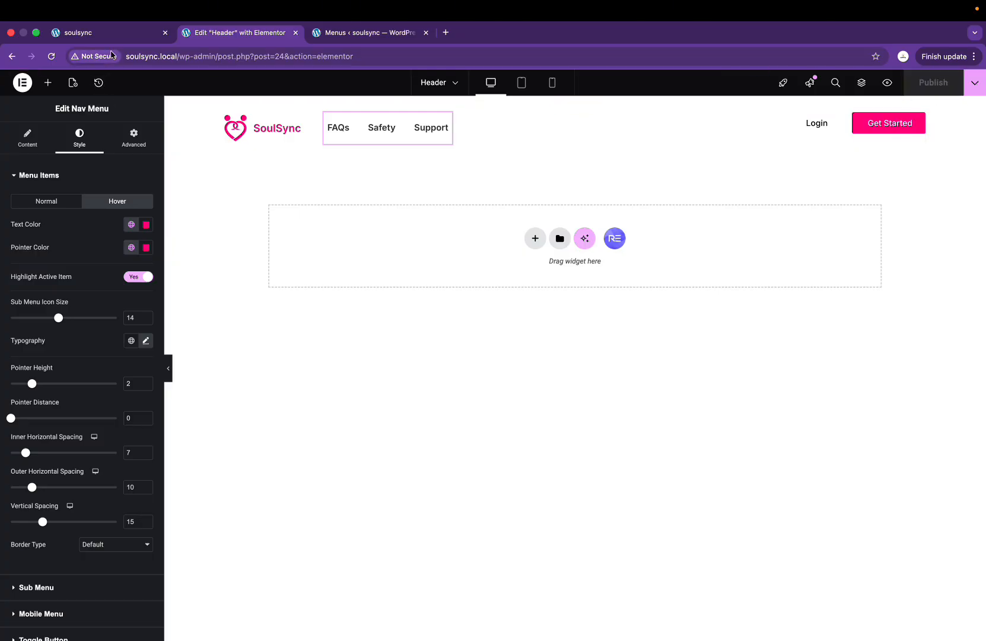
Step: Reload the soulsync site to check the pink hover underline, then return to the Figma design
{"action": "left_click", "coordinate": [83, 32]}
{"action": "left_click", "coordinate": [52, 57]}
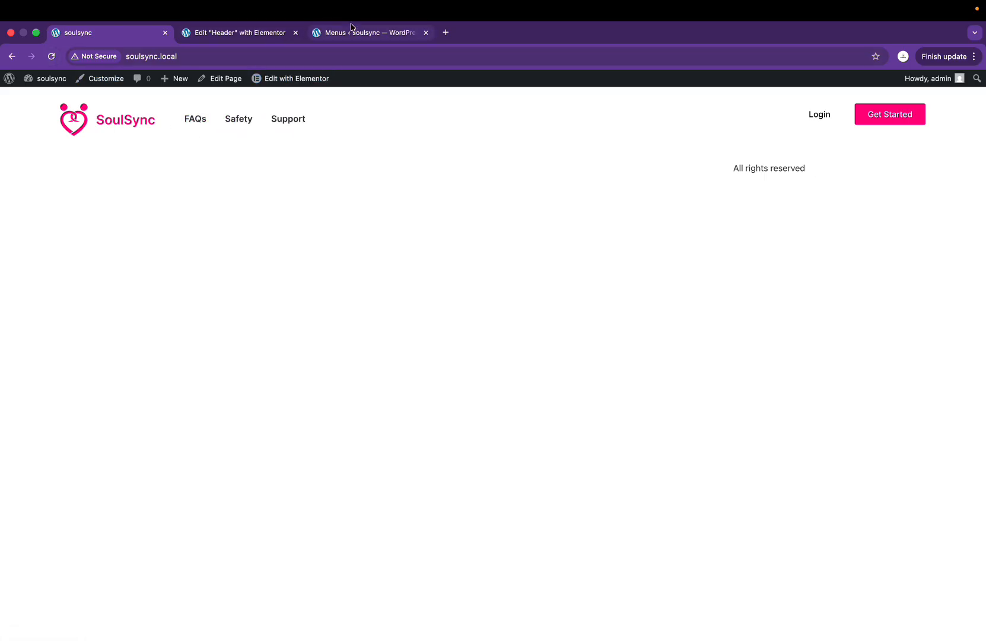
{"action": "key", "text": "ctrl+Right"}
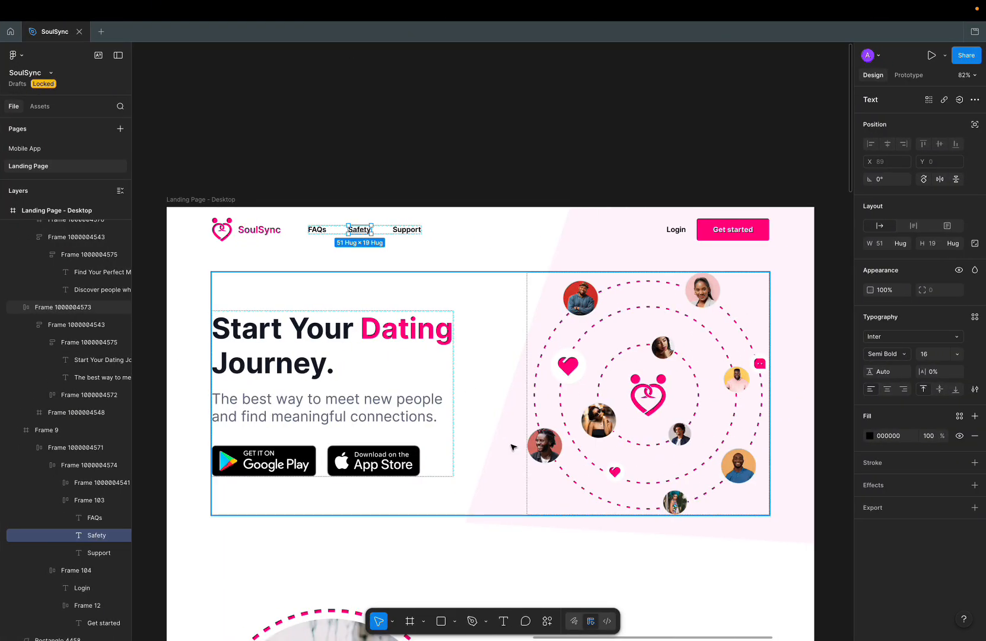
Step: Close the 'Edit Header with Elementor' browser tab, leaving the Menus page, and move to Figma
{"action": "key", "text": "ctrl+Left"}
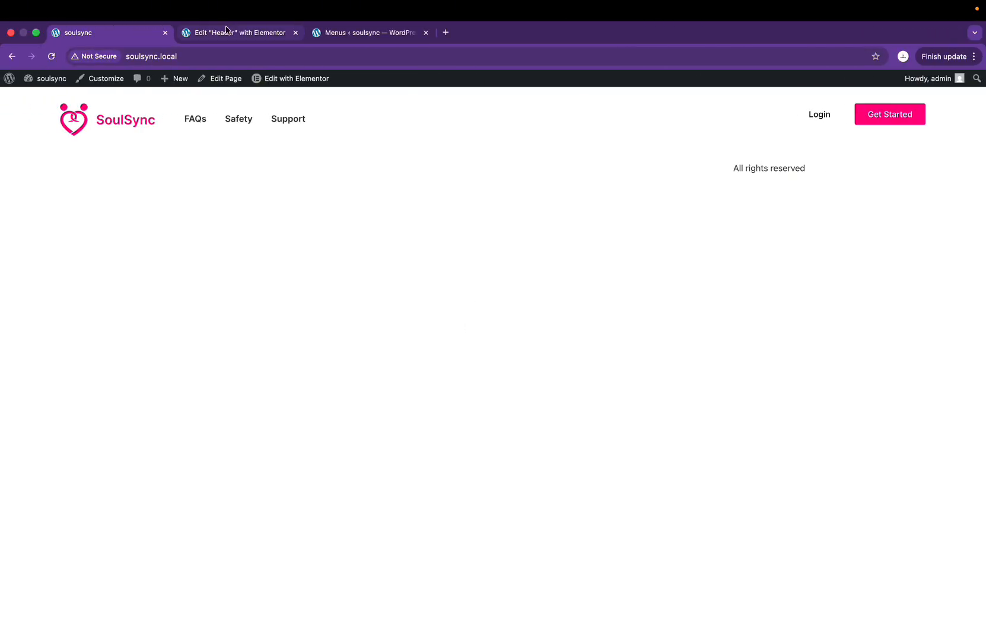
{"action": "left_click", "coordinate": [264, 34]}
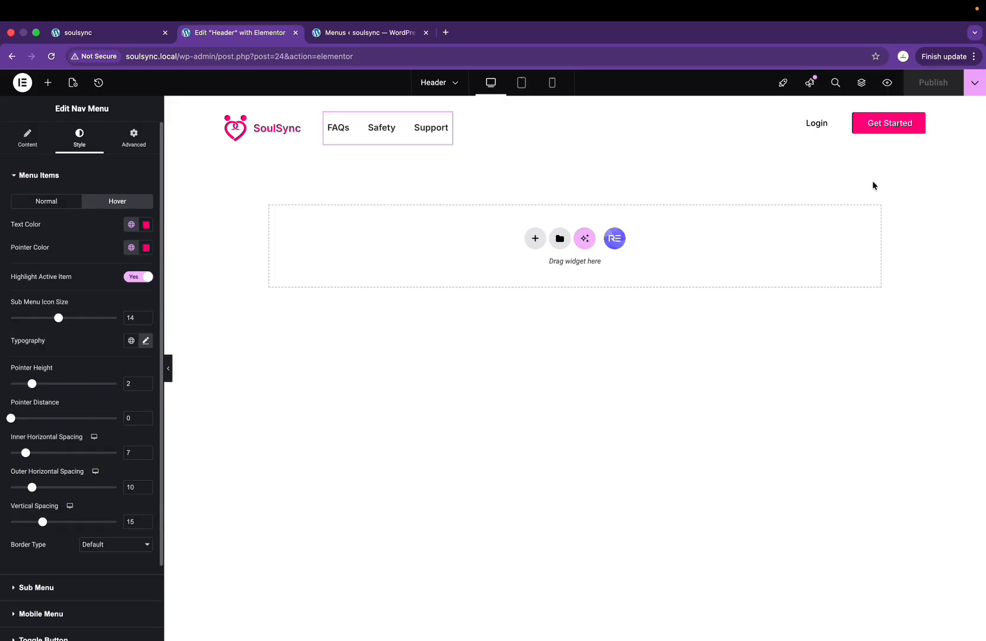
{"action": "left_click", "coordinate": [295, 32]}
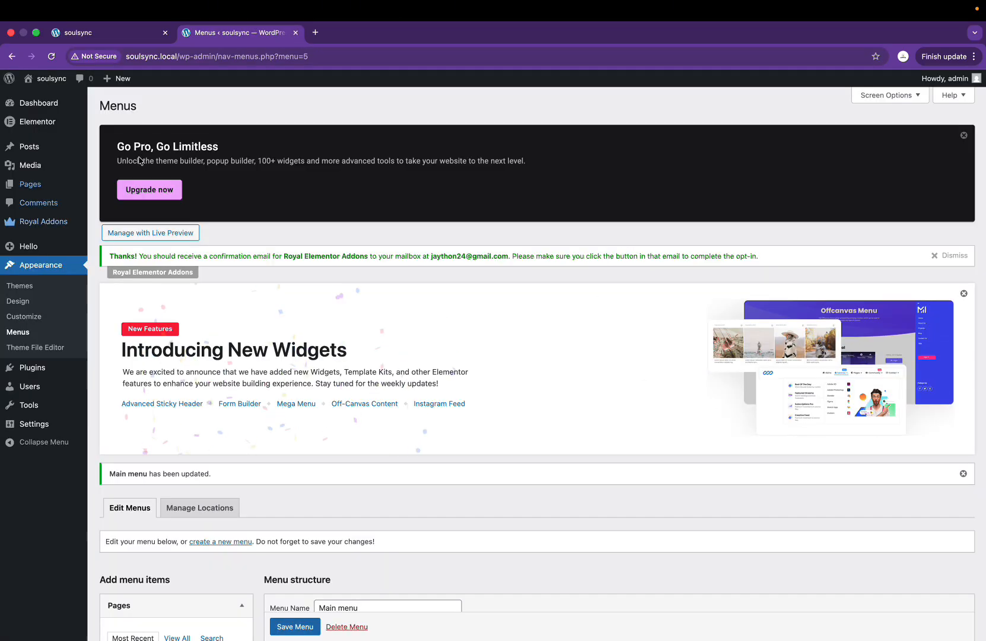
{"action": "key", "text": "ctrl+Right"}
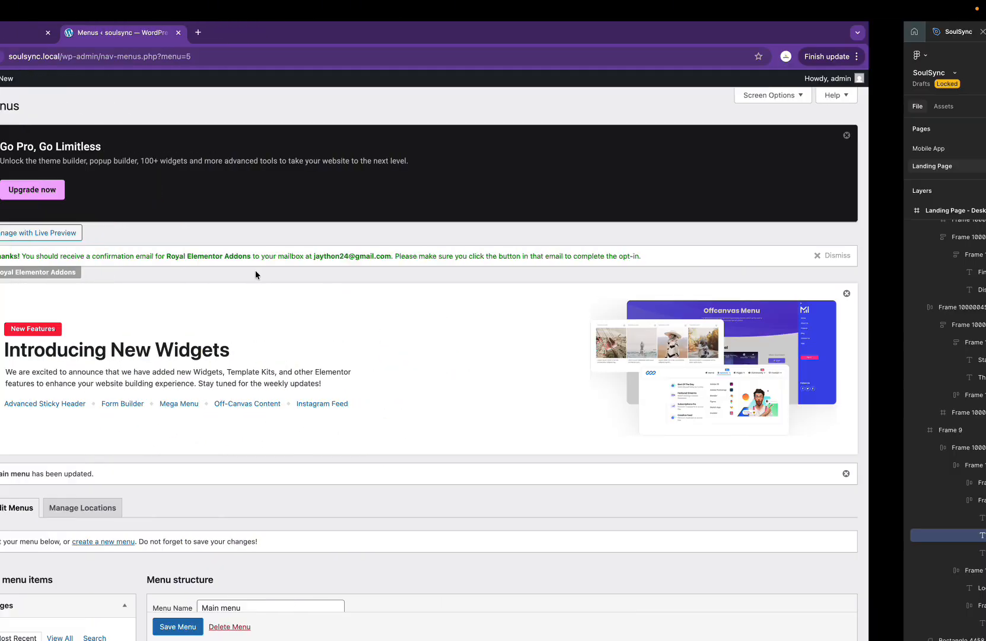
Step: Scroll through both SoulSync landing page frames, marquee-select then clear the inner sections, and return to Chrome
{"action": "scroll", "coordinate": [255, 286], "scroll_direction": "down", "scroll_amount": 5}
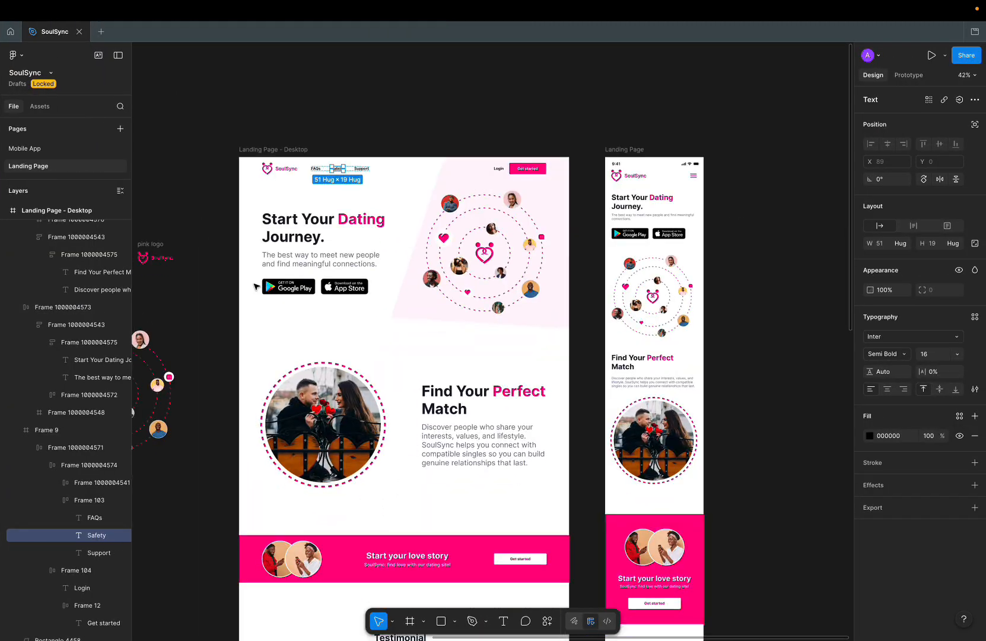
{"action": "scroll", "coordinate": [255, 286], "scroll_direction": "down", "scroll_amount": 1}
{"action": "scroll", "coordinate": [422, 418], "scroll_direction": "down", "scroll_amount": 10}
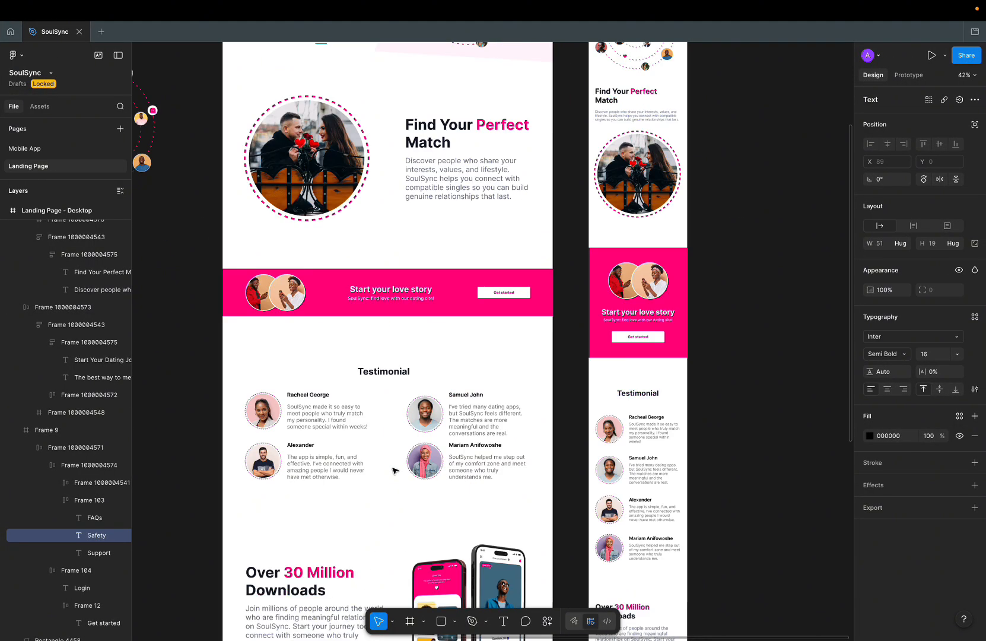
{"action": "scroll", "coordinate": [341, 161], "scroll_direction": "up", "scroll_amount": 9}
{"action": "scroll", "coordinate": [340, 163], "scroll_direction": "down", "scroll_amount": 6}
{"action": "scroll", "coordinate": [340, 163], "scroll_direction": "down", "scroll_amount": 12}
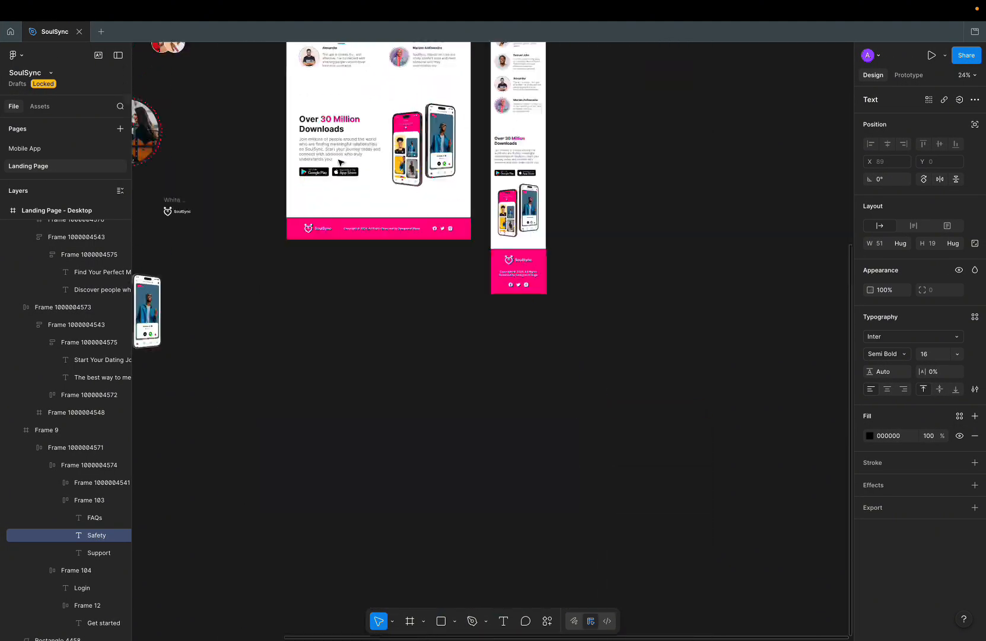
{"action": "scroll", "coordinate": [339, 163], "scroll_direction": "up", "scroll_amount": 4}
{"action": "scroll", "coordinate": [366, 466], "scroll_direction": "up", "scroll_amount": 2}
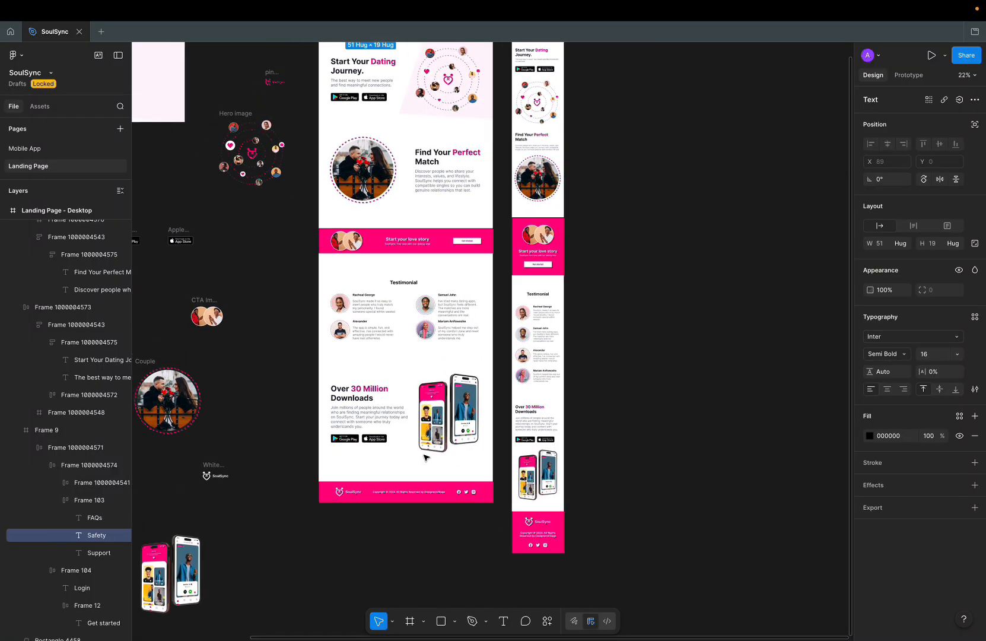
{"action": "scroll", "coordinate": [430, 483], "scroll_direction": "up", "scroll_amount": 6}
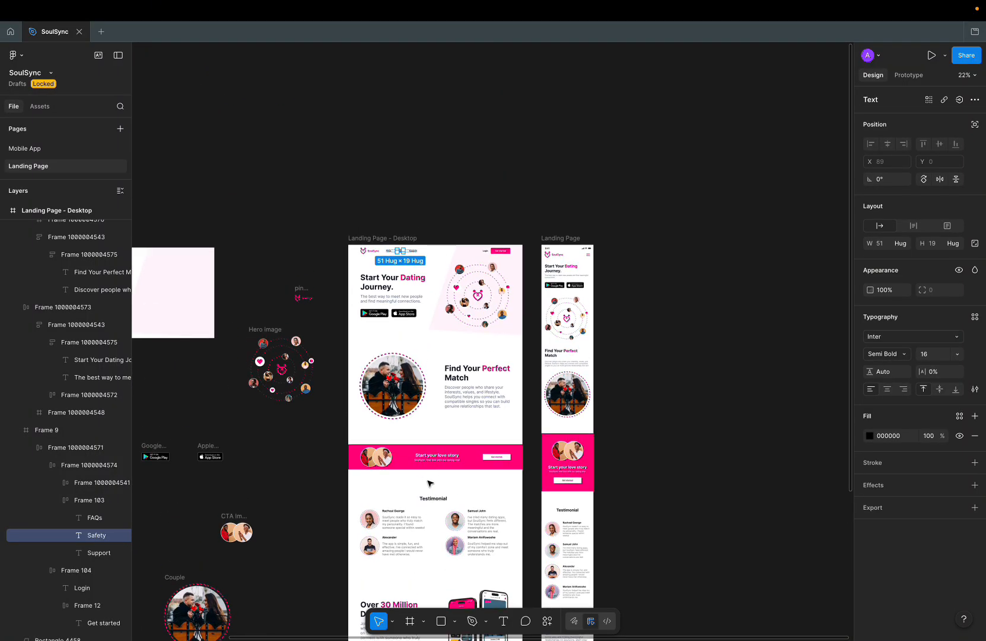
{"action": "scroll", "coordinate": [335, 291], "scroll_direction": "down", "scroll_amount": 3}
{"action": "left_click_drag", "start_coordinate": [331, 265], "coordinate": [475, 548]}
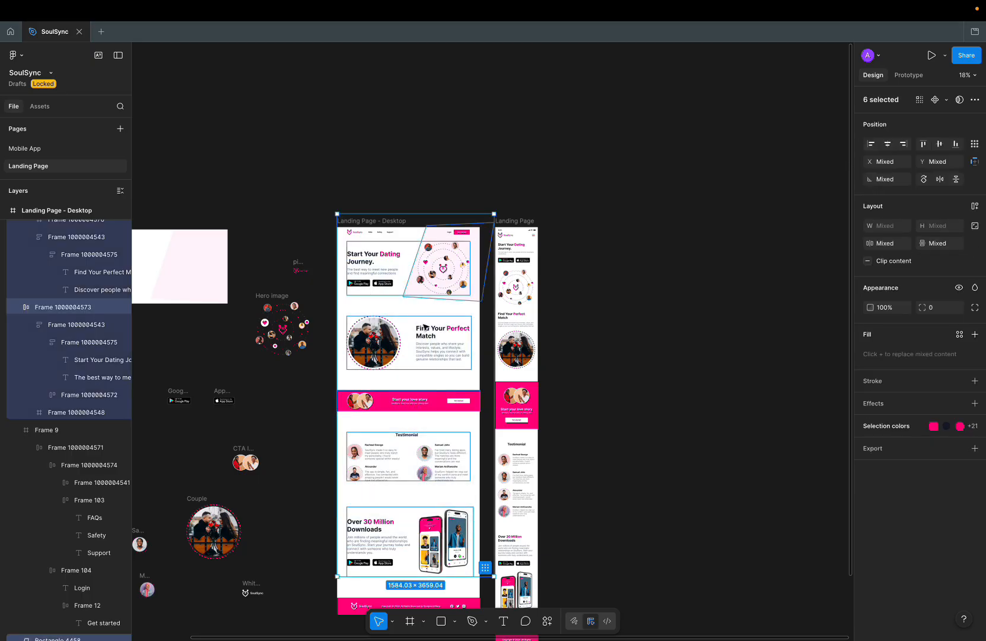
{"action": "left_click", "coordinate": [413, 159]}
{"action": "scroll", "coordinate": [369, 282], "scroll_direction": "up", "scroll_amount": 5}
{"action": "key", "text": "ctrl+Left"}
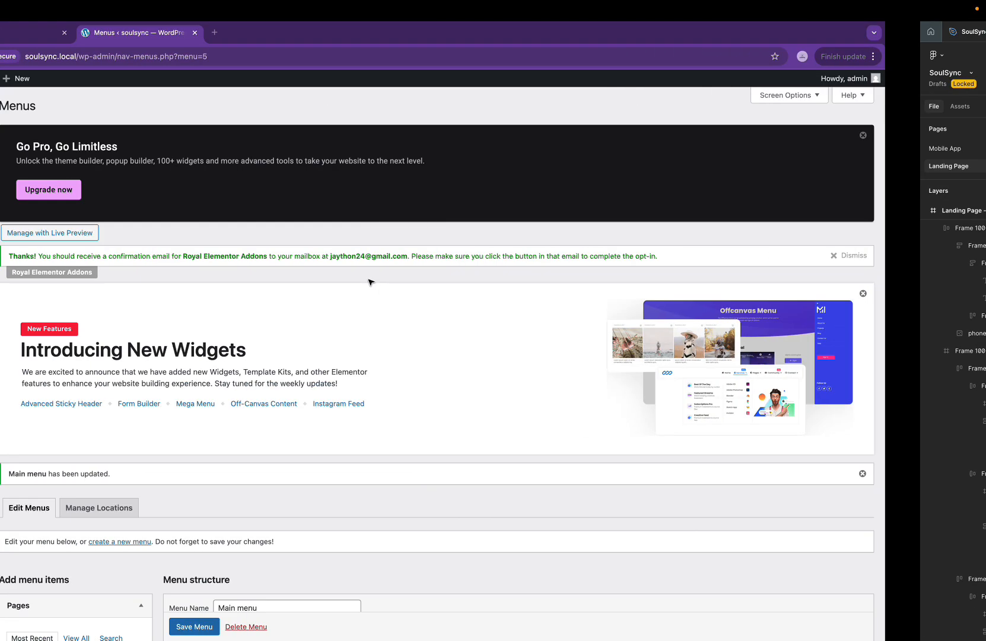
Step: Open the Home page from the Pages list in the Elementor editor
{"action": "mouse_move", "coordinate": [30, 190]}
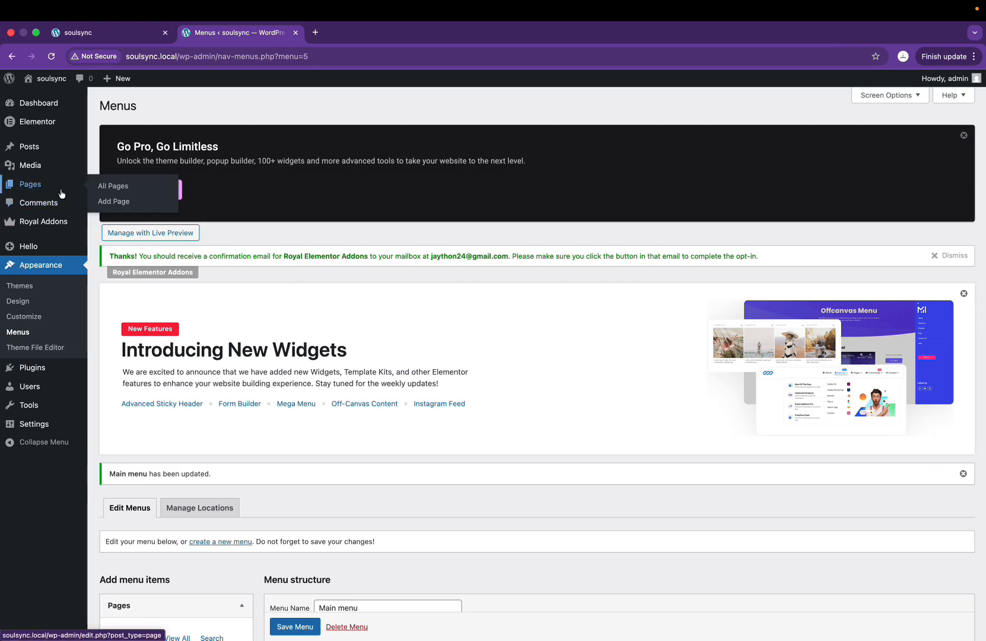
{"action": "left_click", "coordinate": [48, 188]}
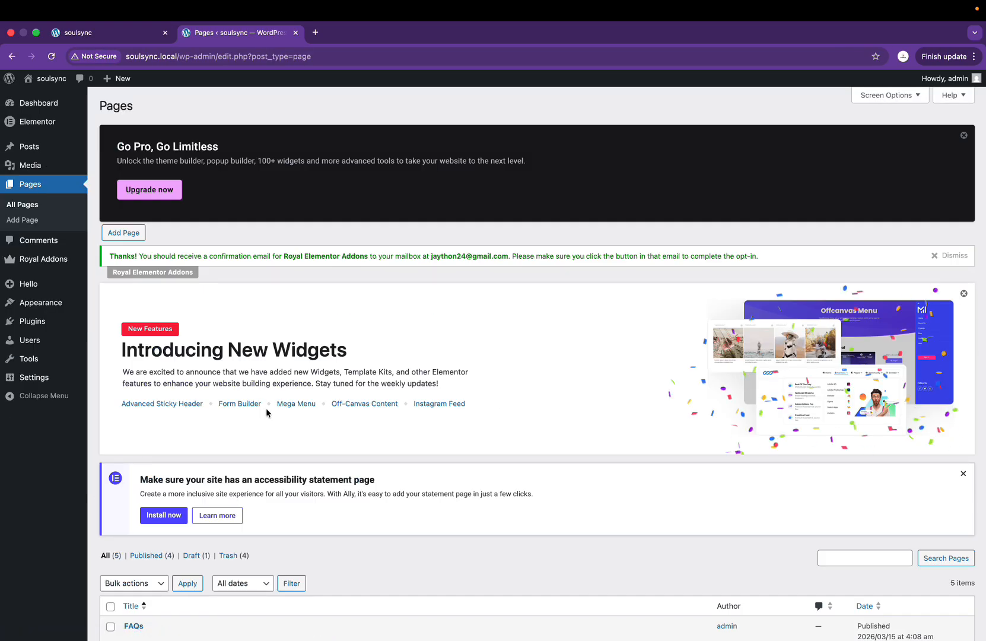
{"action": "scroll", "coordinate": [266, 407], "scroll_direction": "down", "scroll_amount": 4}
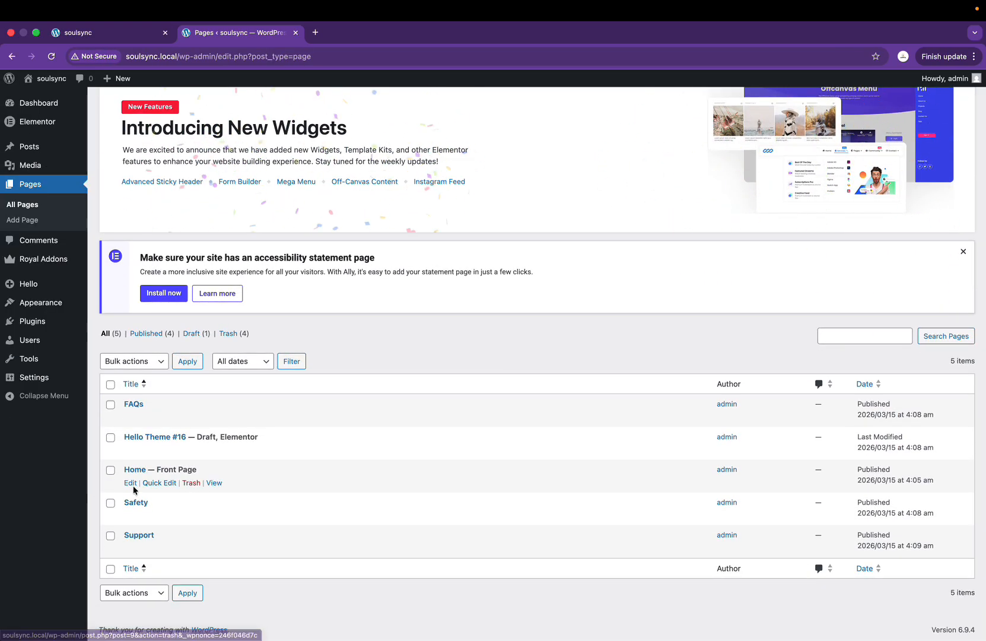
{"action": "left_click", "coordinate": [132, 484]}
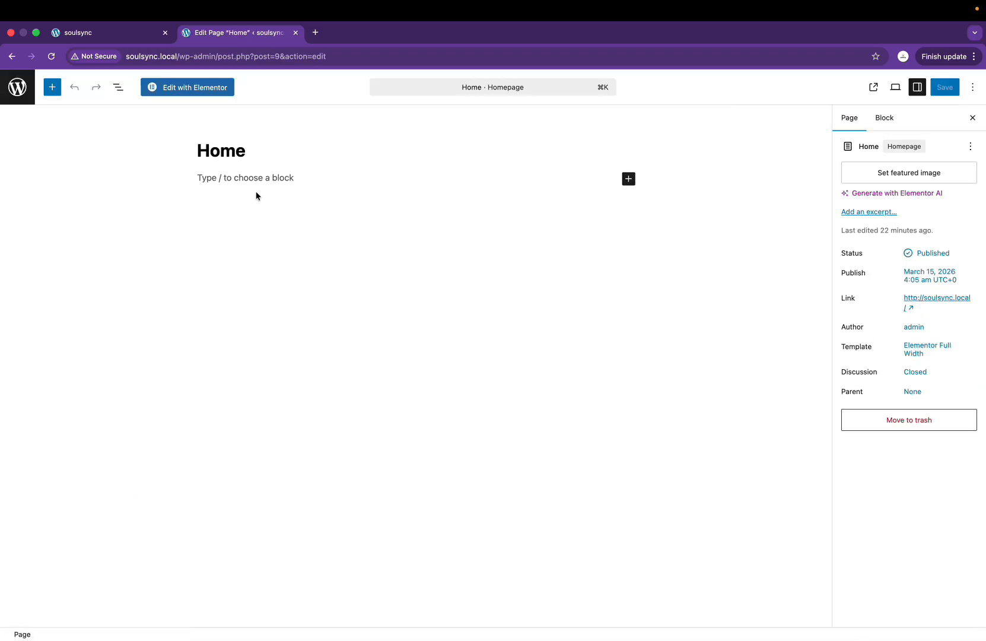
{"action": "left_click", "coordinate": [200, 88]}
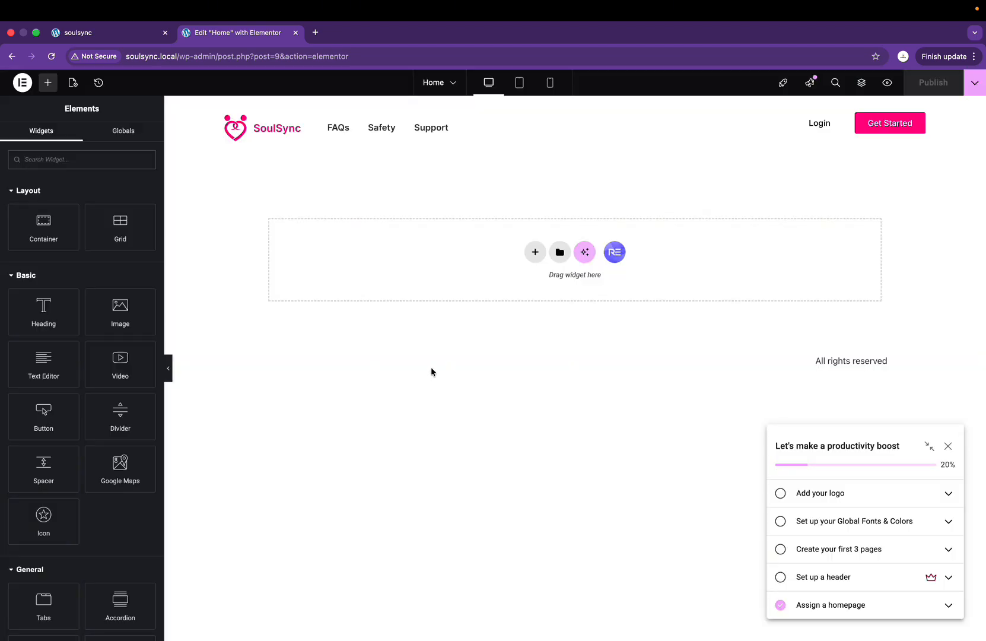
Step: Dismiss the productivity checklist and launchpad reminder, then check the Figma design for reference
{"action": "left_click", "coordinate": [950, 449]}
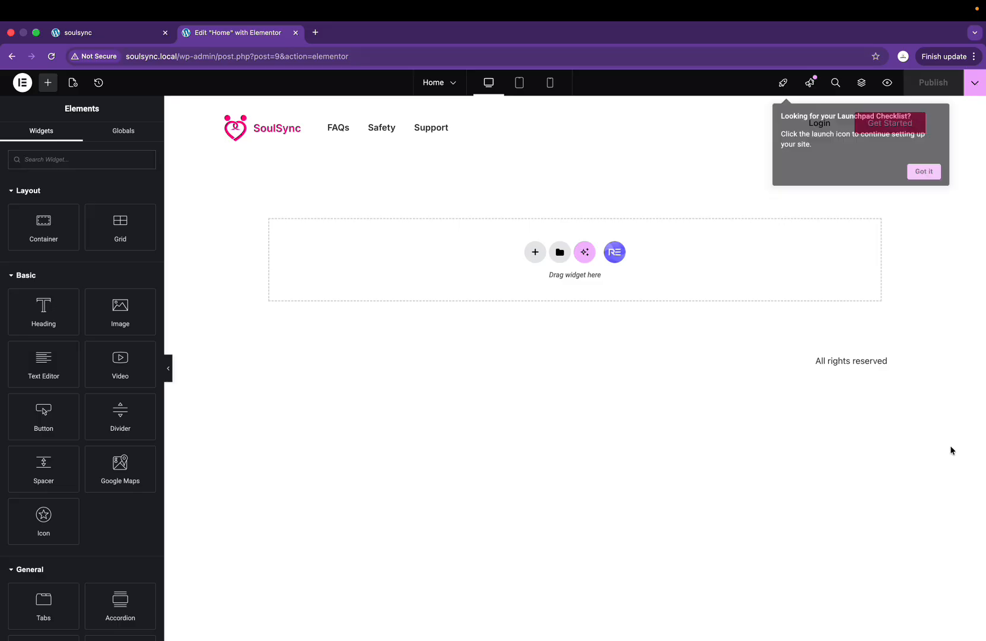
{"action": "left_click", "coordinate": [924, 178]}
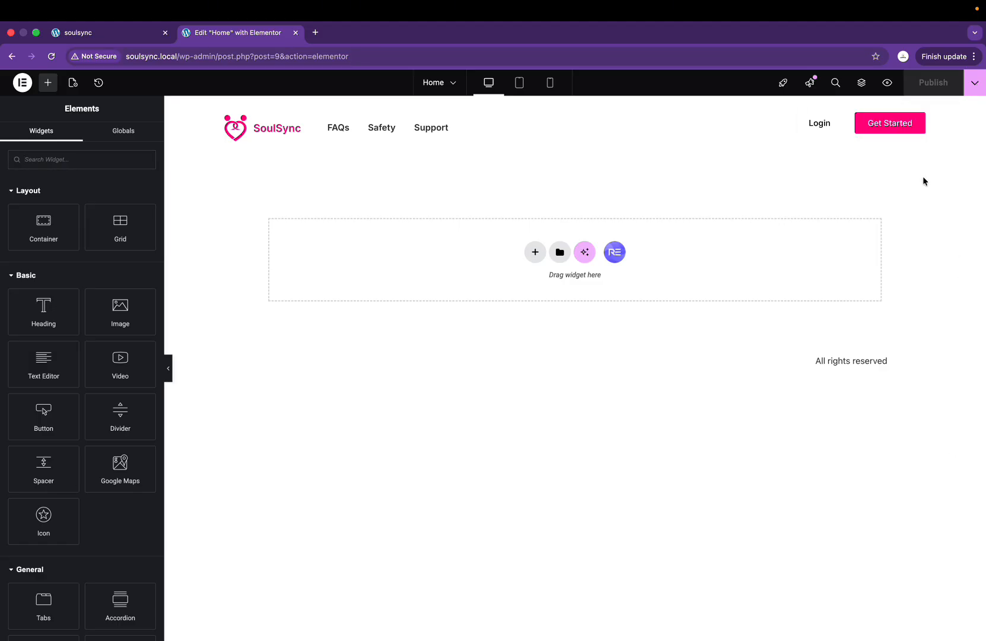
{"action": "key", "text": "ctrl+Right"}
{"action": "scroll", "coordinate": [504, 193], "scroll_direction": "up", "scroll_amount": 5}
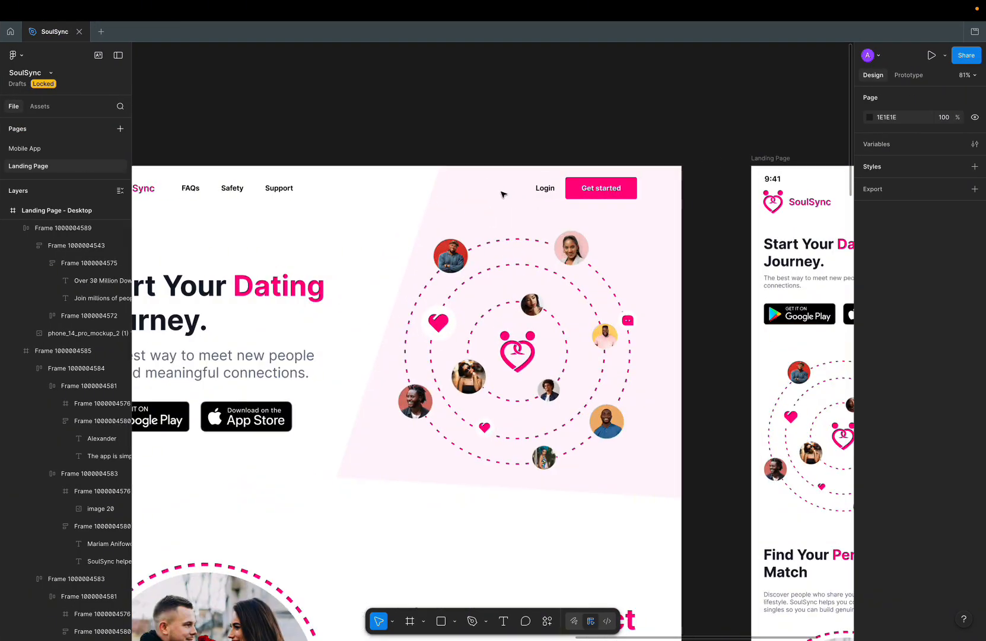
{"action": "scroll", "coordinate": [503, 194], "scroll_direction": "left", "scroll_amount": 1}
{"action": "scroll", "coordinate": [503, 194], "scroll_direction": "down", "scroll_amount": 1}
{"action": "scroll", "coordinate": [503, 193], "scroll_direction": "up", "scroll_amount": 3}
{"action": "scroll", "coordinate": [503, 194], "scroll_direction": "down", "scroll_amount": 5}
{"action": "scroll", "coordinate": [503, 194], "scroll_direction": "up", "scroll_amount": 5}
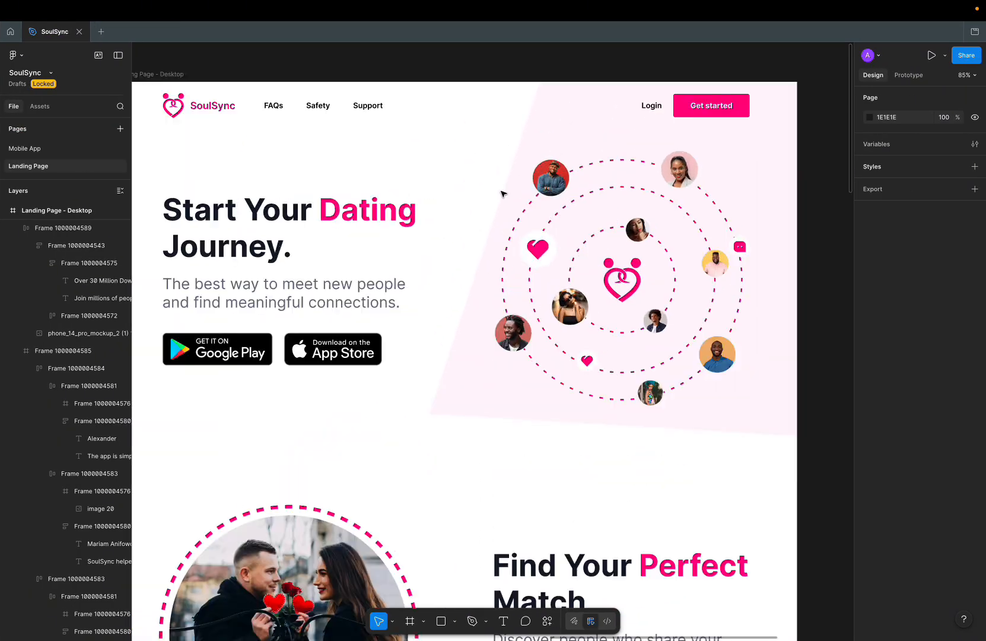
{"action": "scroll", "coordinate": [503, 193], "scroll_direction": "down", "scroll_amount": 1}
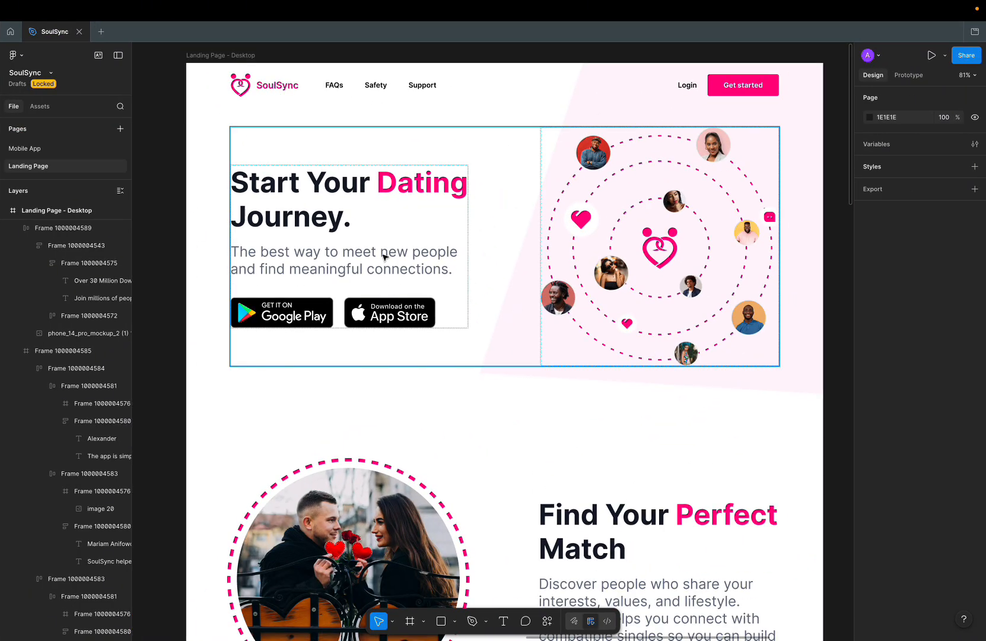
{"action": "key", "text": "ctrl+Left"}
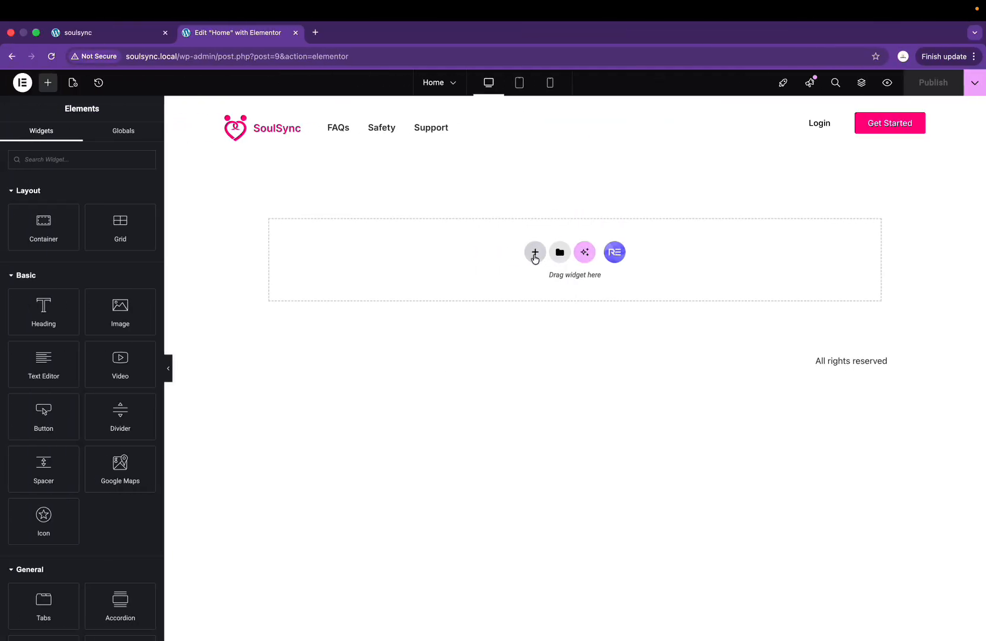
Step: Add a Full Width flexbox row container with a 678 px minimum height below the header
{"action": "left_click", "coordinate": [534, 254]}
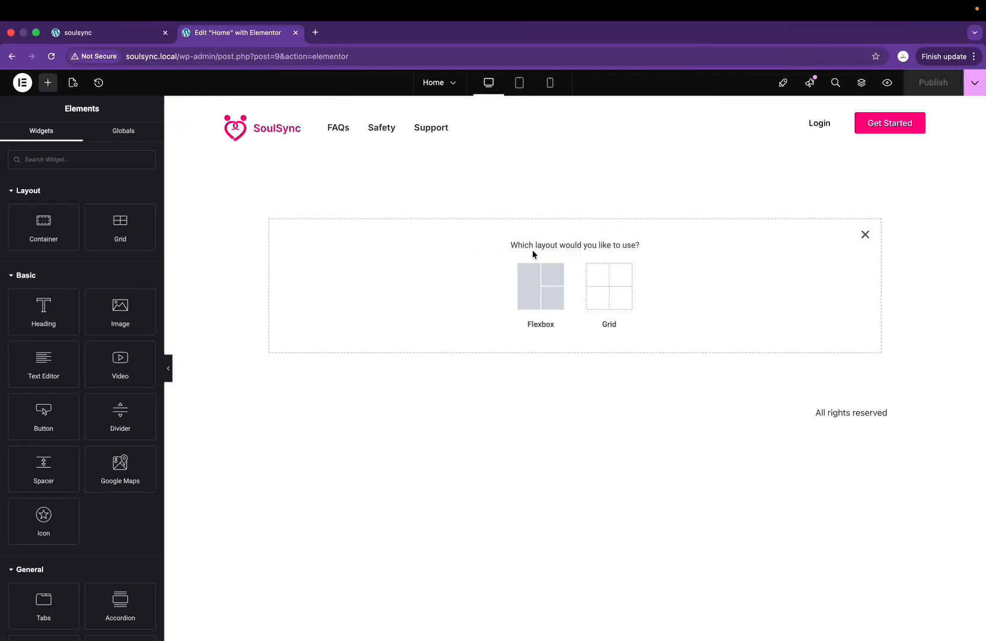
{"action": "left_click", "coordinate": [534, 286]}
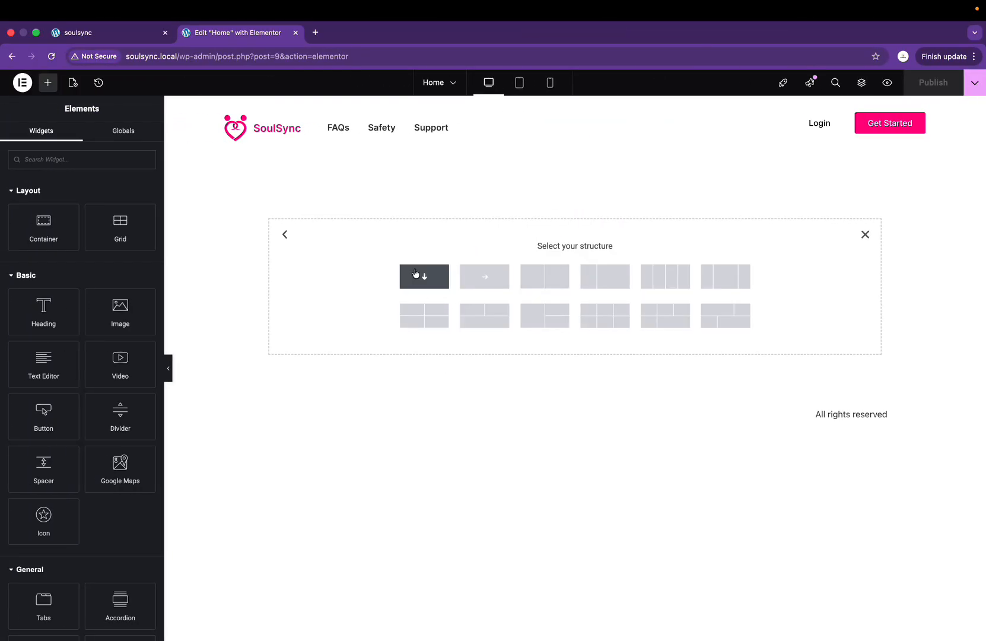
{"action": "left_click", "coordinate": [492, 279]}
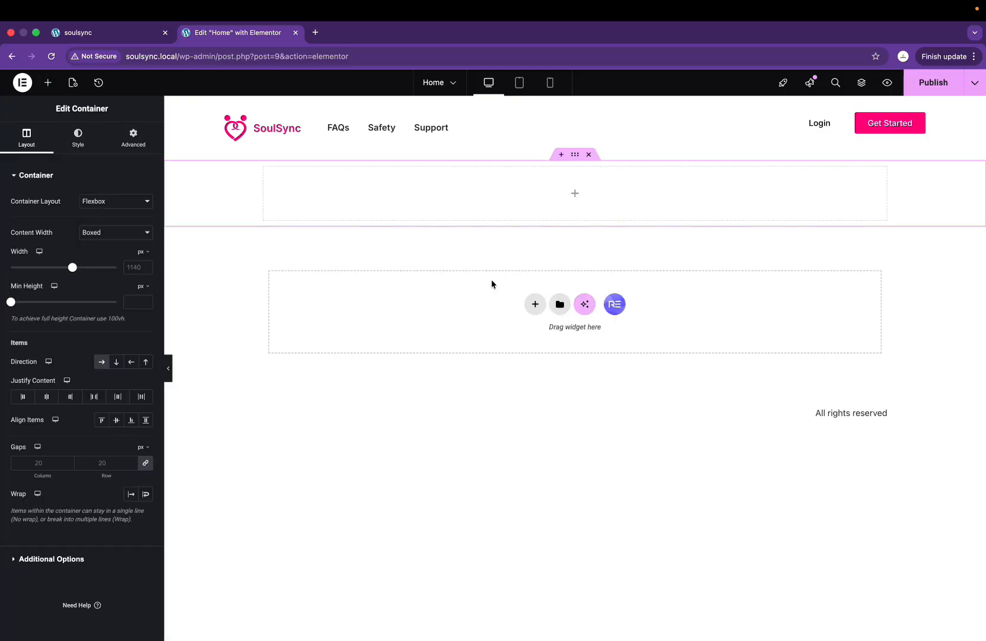
{"action": "left_click", "coordinate": [112, 232]}
{"action": "left_click", "coordinate": [104, 244]}
{"action": "left_click_drag", "start_coordinate": [13, 304], "coordinate": [62, 316]}
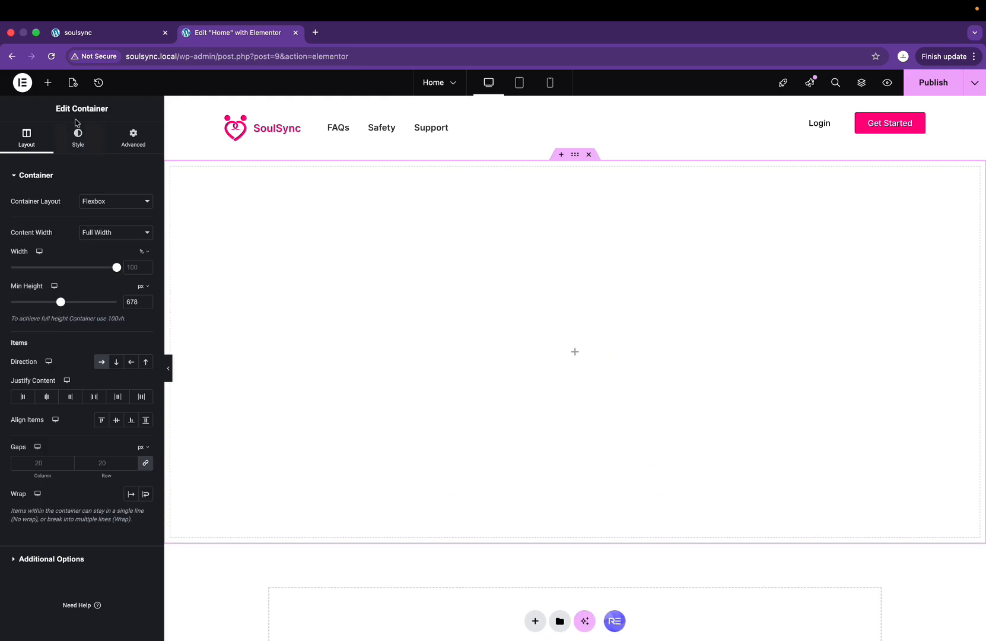
{"action": "left_click", "coordinate": [86, 150]}
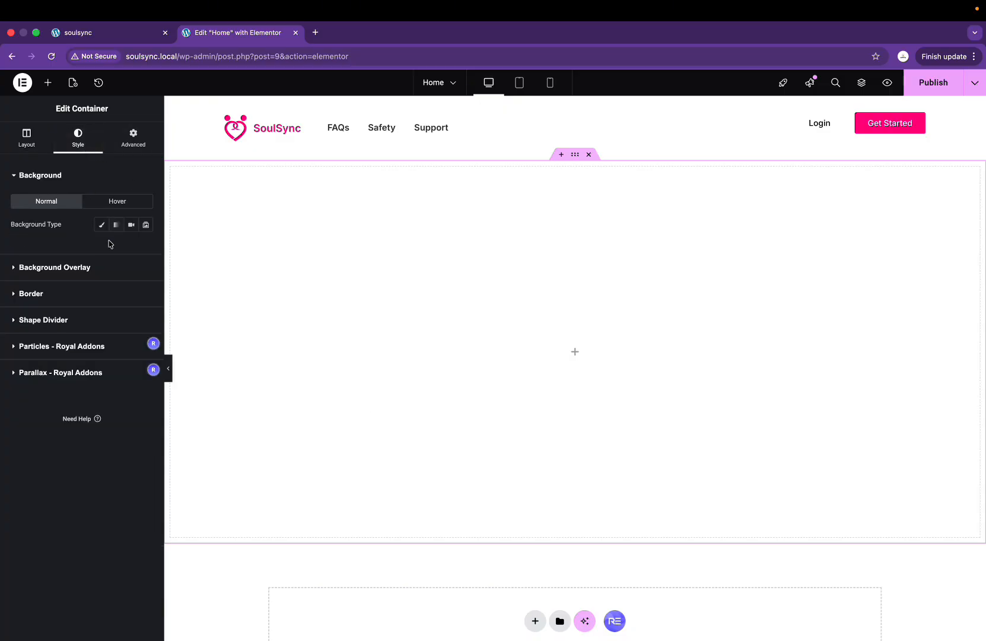
Step: Upload Hero bg.png and set it as the container's Classic background image
{"action": "left_click", "coordinate": [102, 224]}
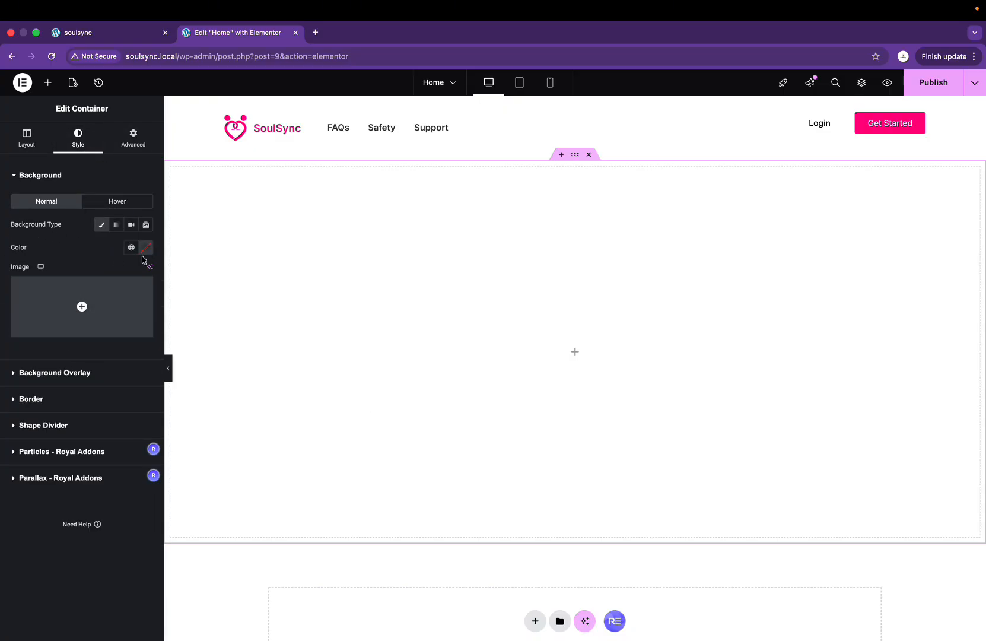
{"action": "mouse_move", "coordinate": [69, 308]}
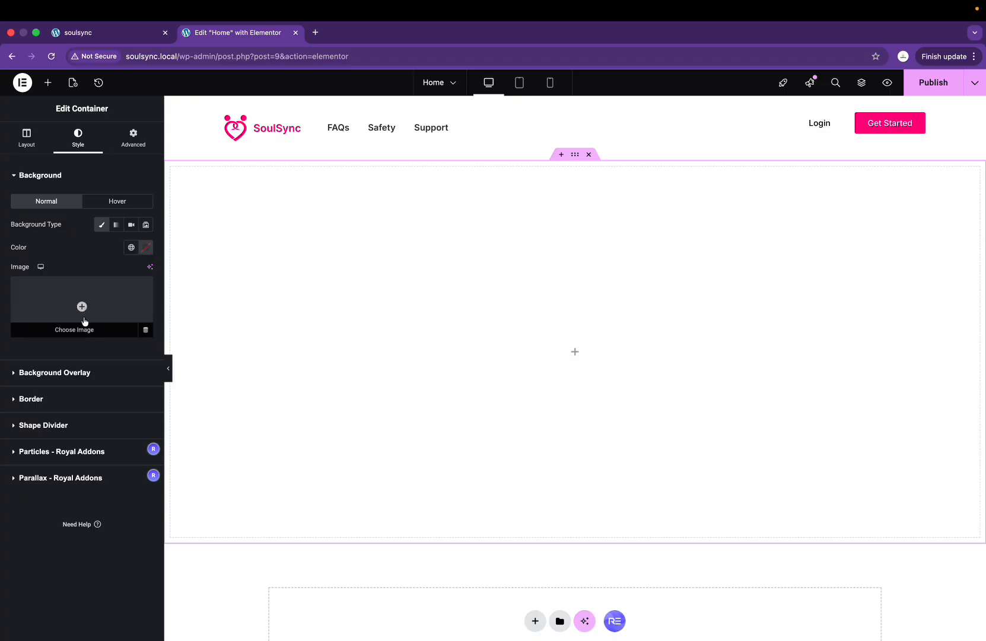
{"action": "left_click", "coordinate": [82, 307]}
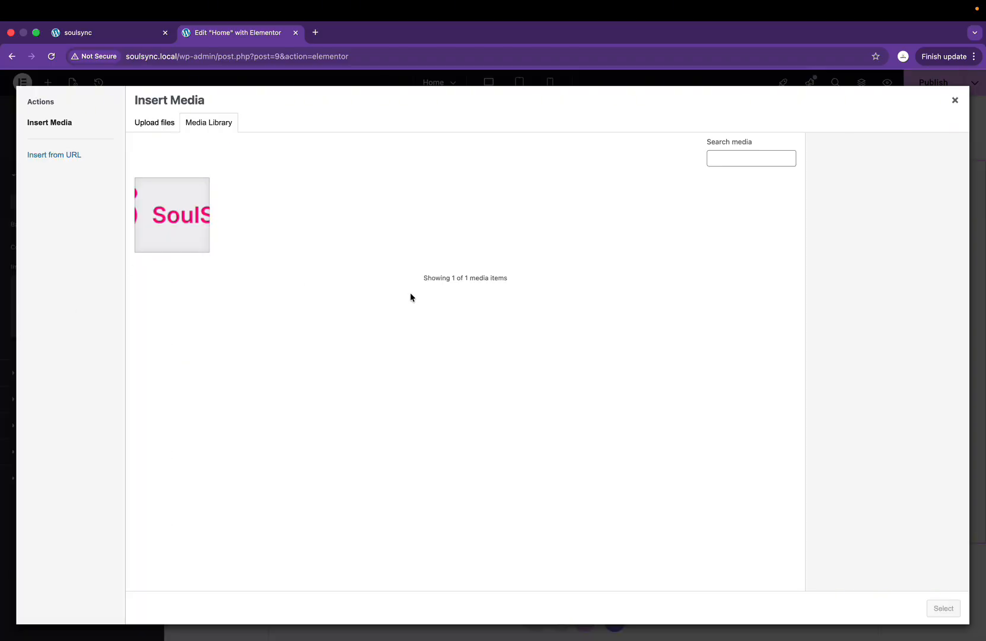
{"action": "left_click", "coordinate": [166, 132]}
{"action": "left_click", "coordinate": [553, 323]}
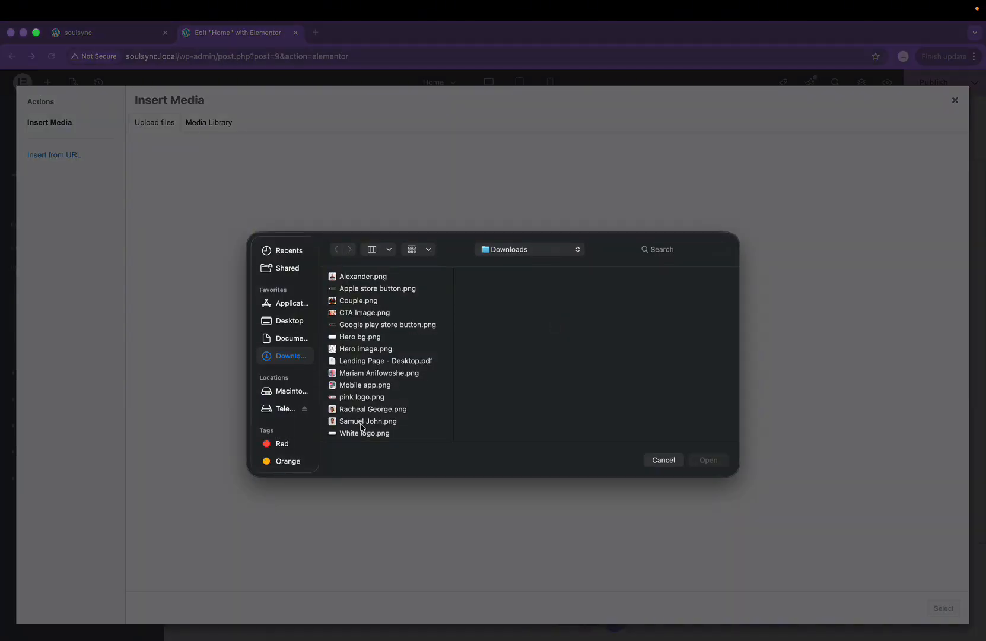
{"action": "scroll", "coordinate": [362, 426], "scroll_direction": "down", "scroll_amount": 1}
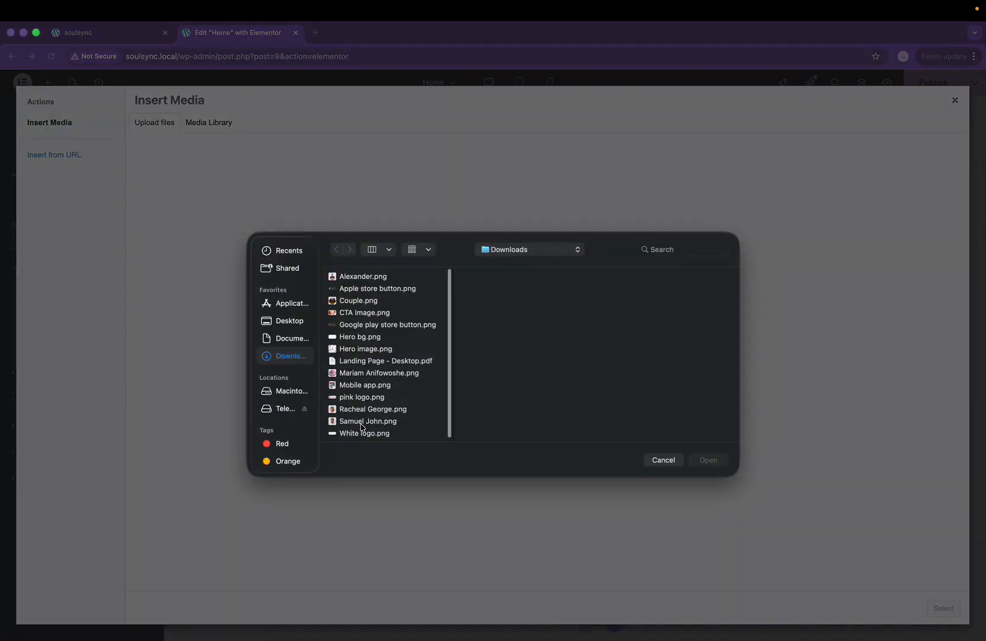
{"action": "left_click", "coordinate": [364, 335]}
{"action": "left_click", "coordinate": [707, 461]}
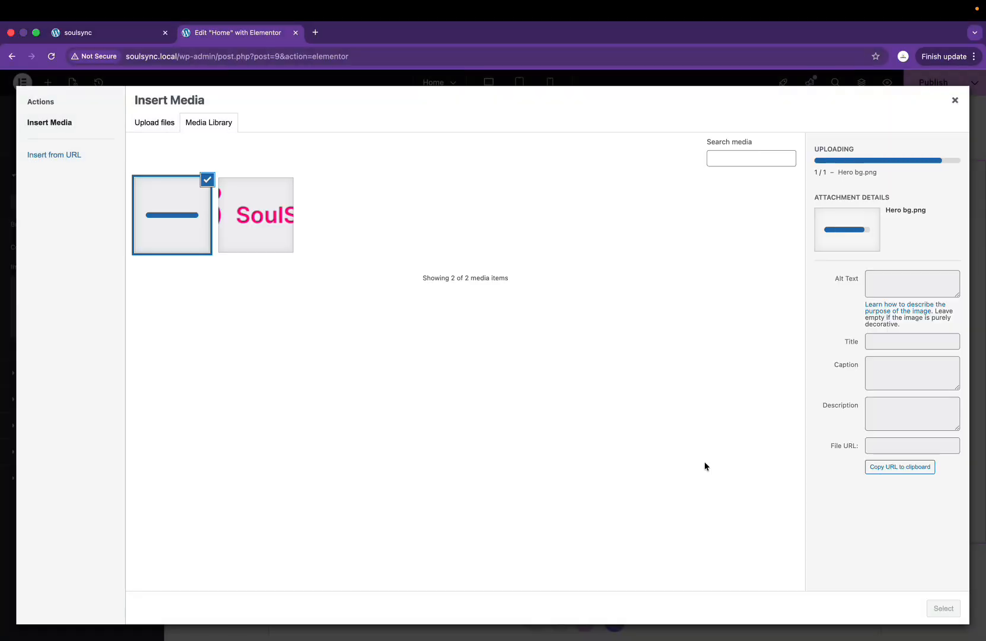
{"action": "left_click", "coordinate": [944, 608]}
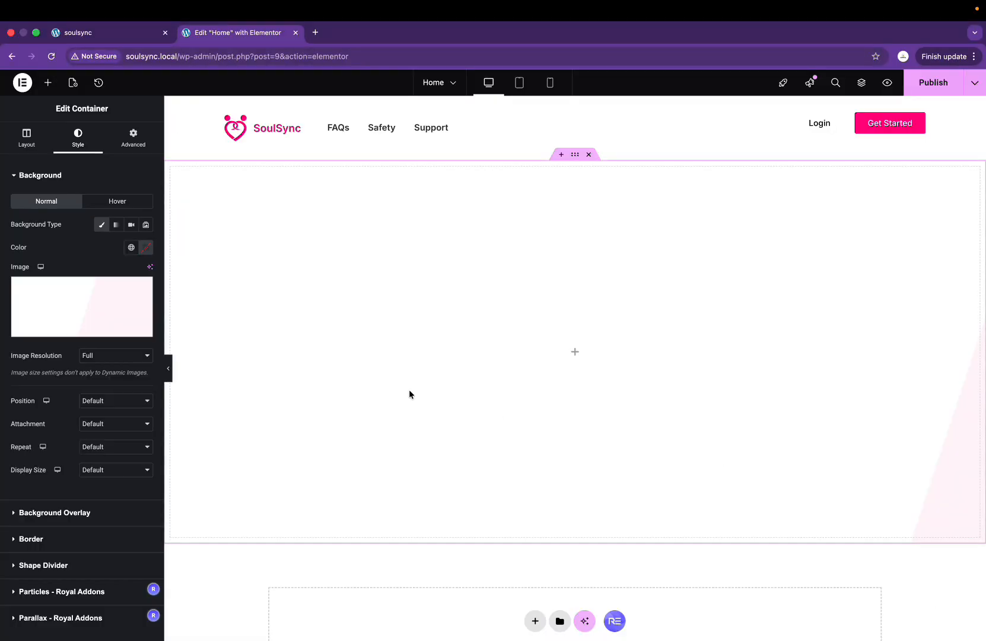
Step: Set the background to Center Center position, Default attachment, No-repeat and Cover size
{"action": "left_click", "coordinate": [107, 401]}
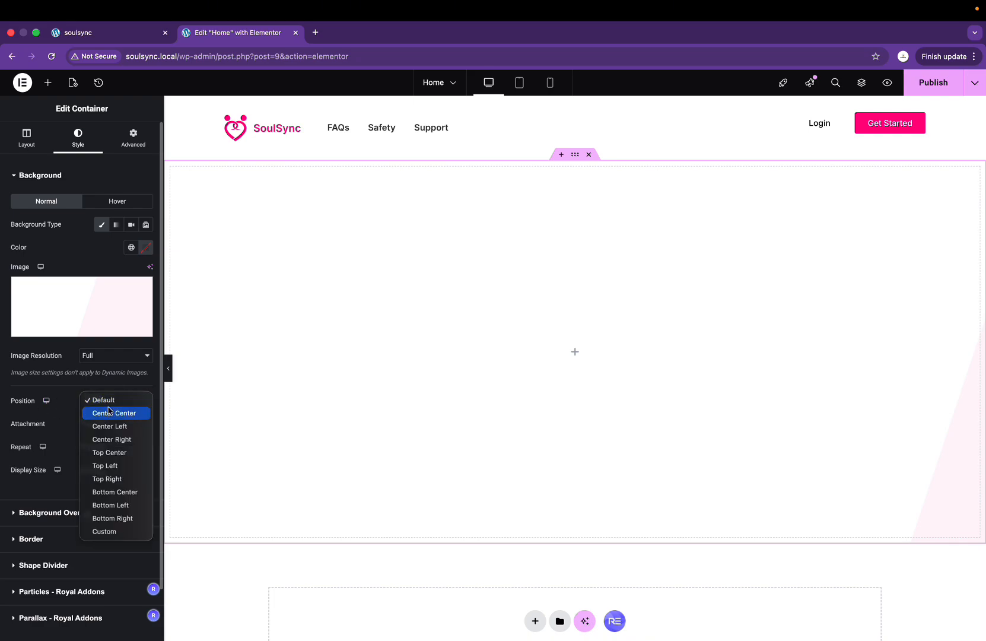
{"action": "left_click", "coordinate": [109, 413]}
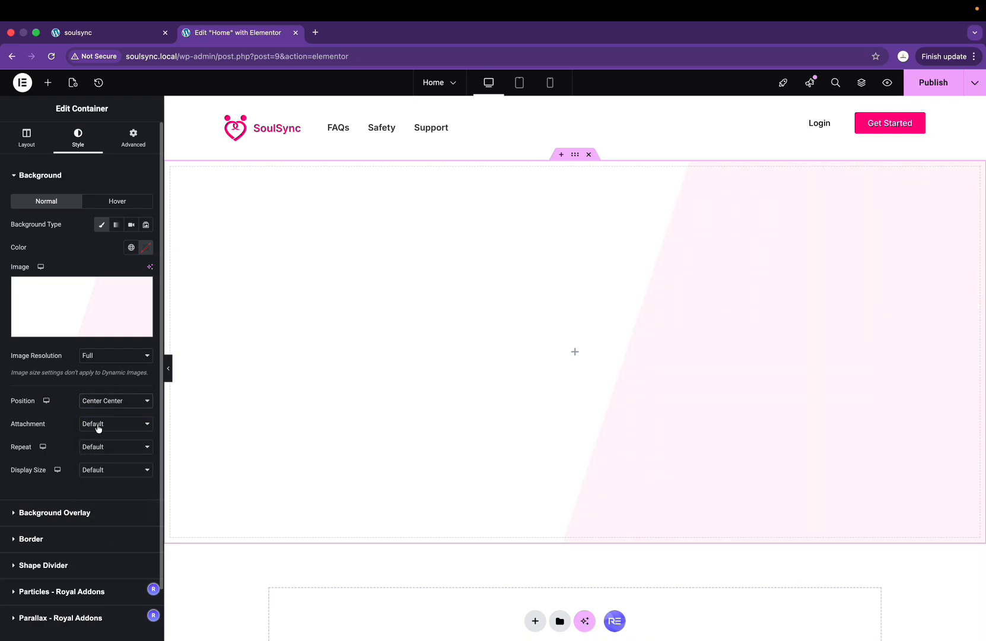
{"action": "left_click", "coordinate": [99, 425]}
{"action": "left_click", "coordinate": [95, 423]}
{"action": "left_click", "coordinate": [118, 448]}
{"action": "left_click", "coordinate": [116, 459]}
{"action": "left_click", "coordinate": [102, 473]}
{"action": "left_click", "coordinate": [110, 501]}
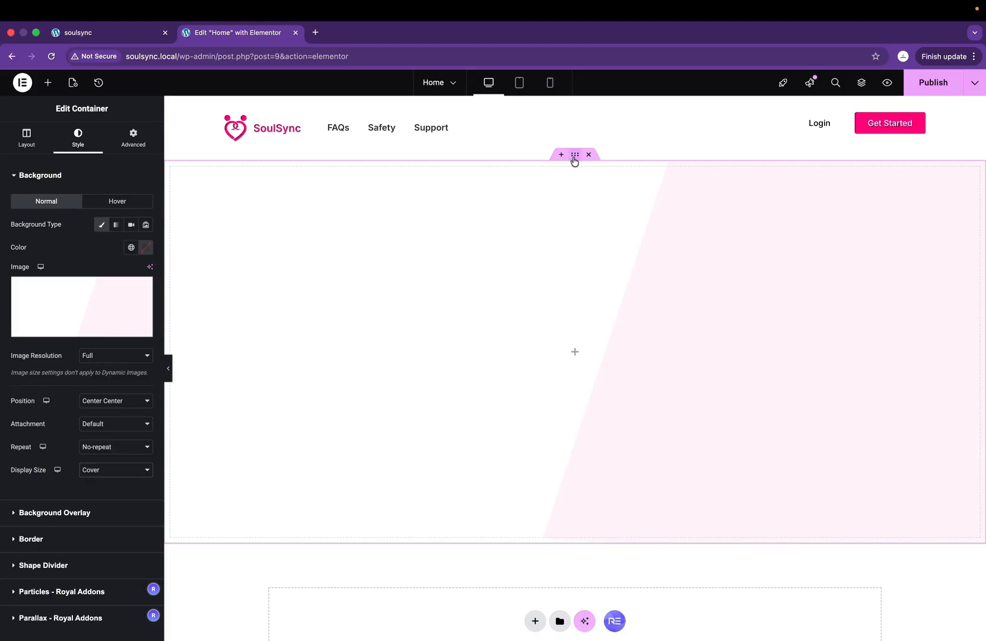
Step: After comparing with Figma, unlink the margins and set the container's top margin to -118 px
{"action": "key", "text": "ctrl+Right"}
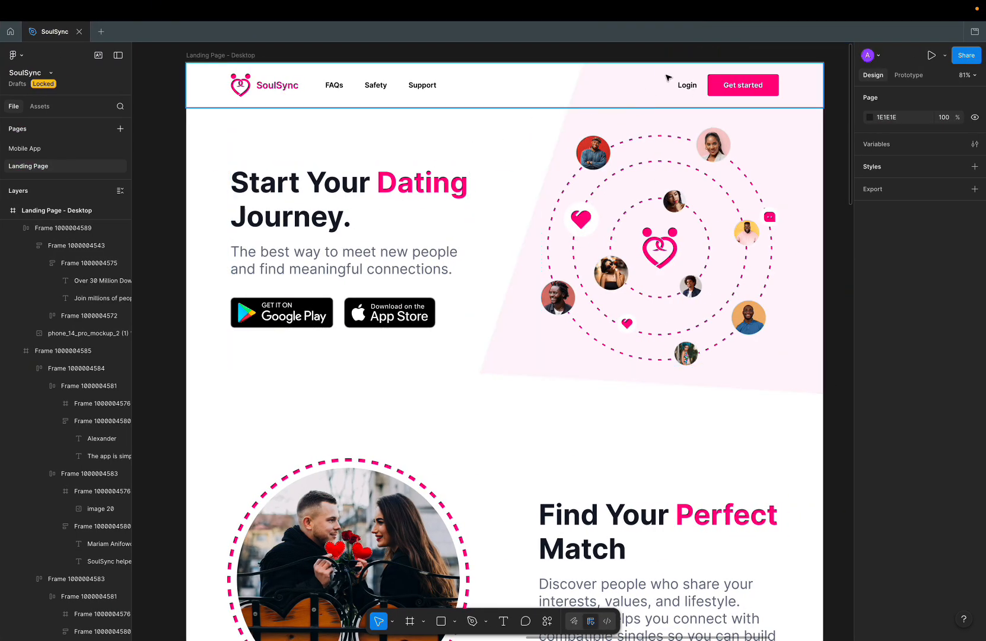
{"action": "key", "text": "ctrl+Left"}
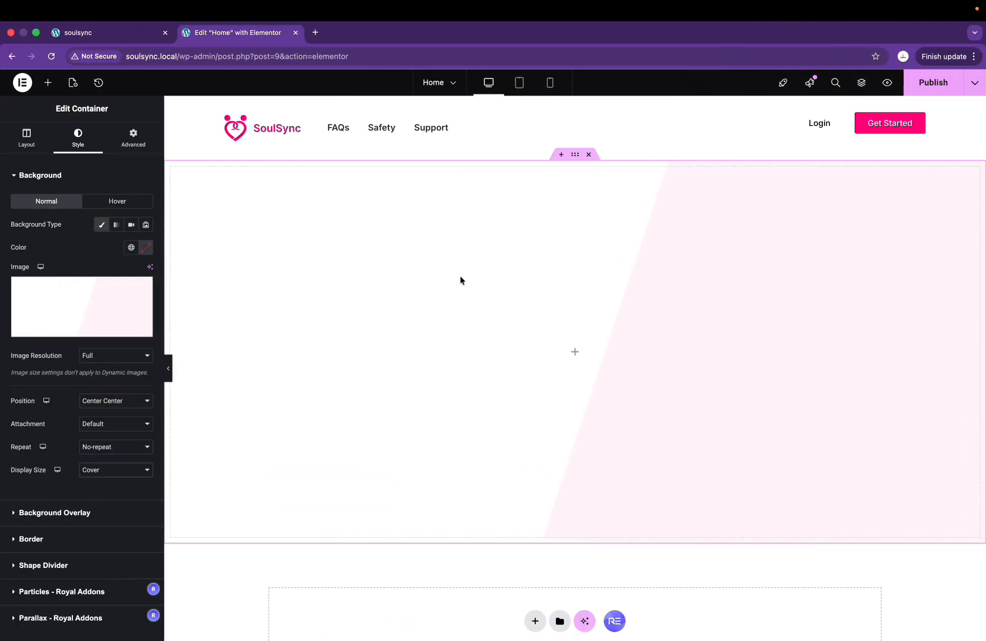
{"action": "left_click", "coordinate": [128, 147]}
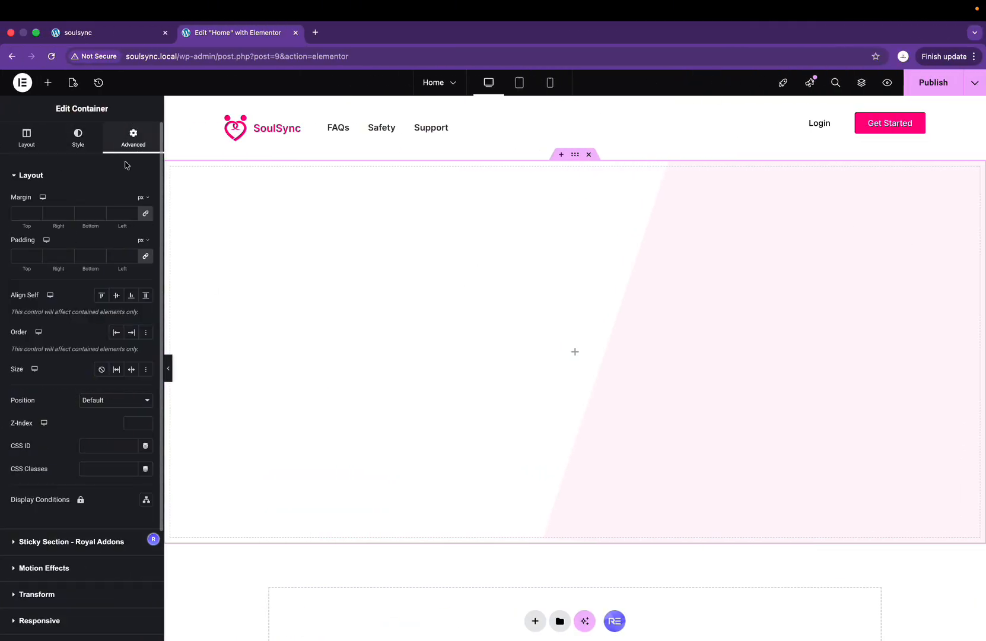
{"action": "left_click", "coordinate": [146, 217]}
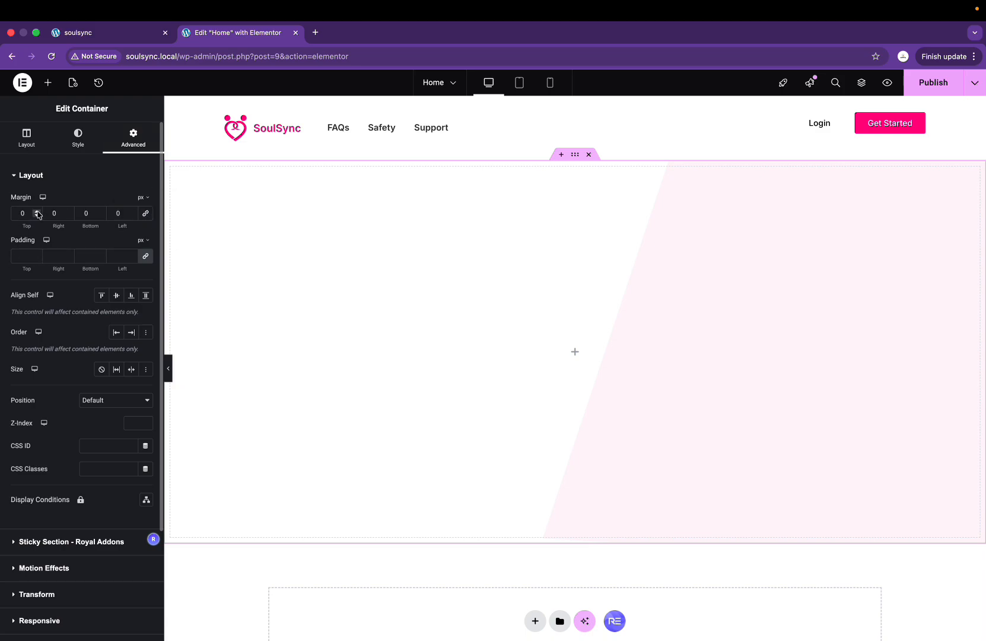
{"action": "left_click_drag", "start_coordinate": [37, 218], "coordinate": [37, 218]}
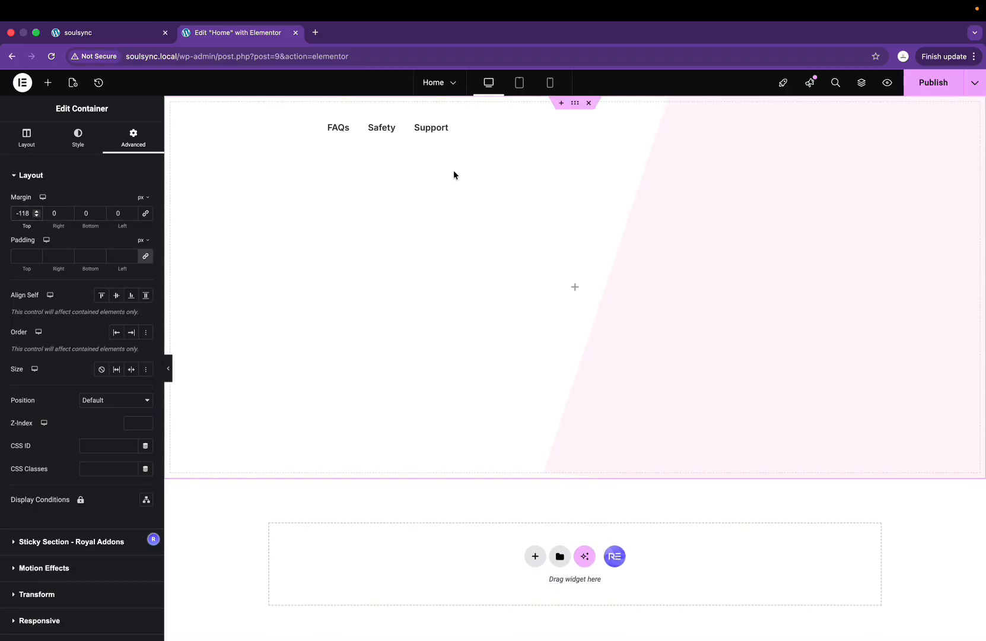
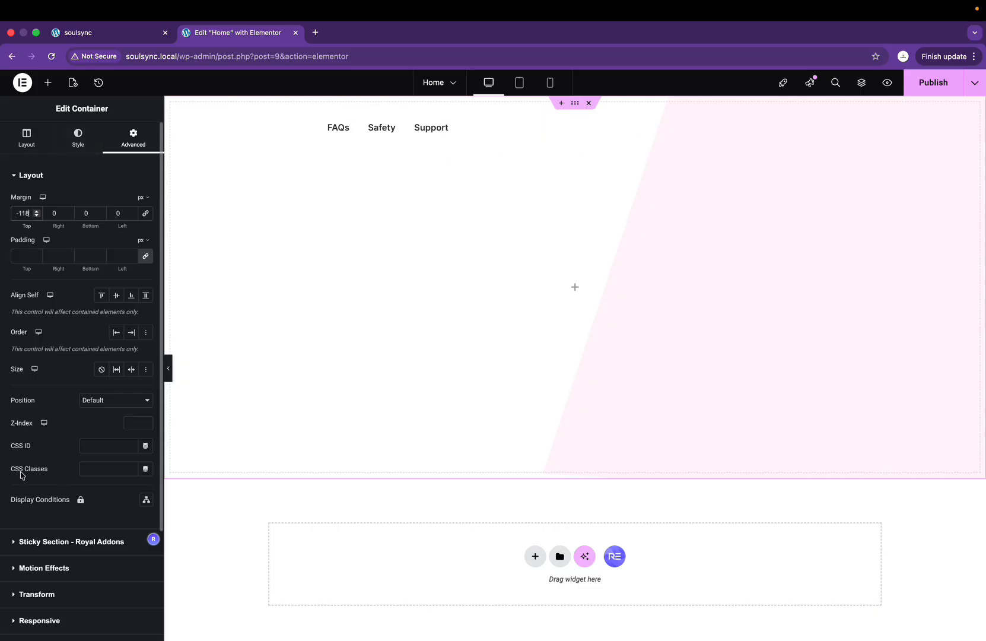
Step: Try a z-index and absolute positioning on the hero container, then revert both to default
{"action": "left_click", "coordinate": [136, 424]}
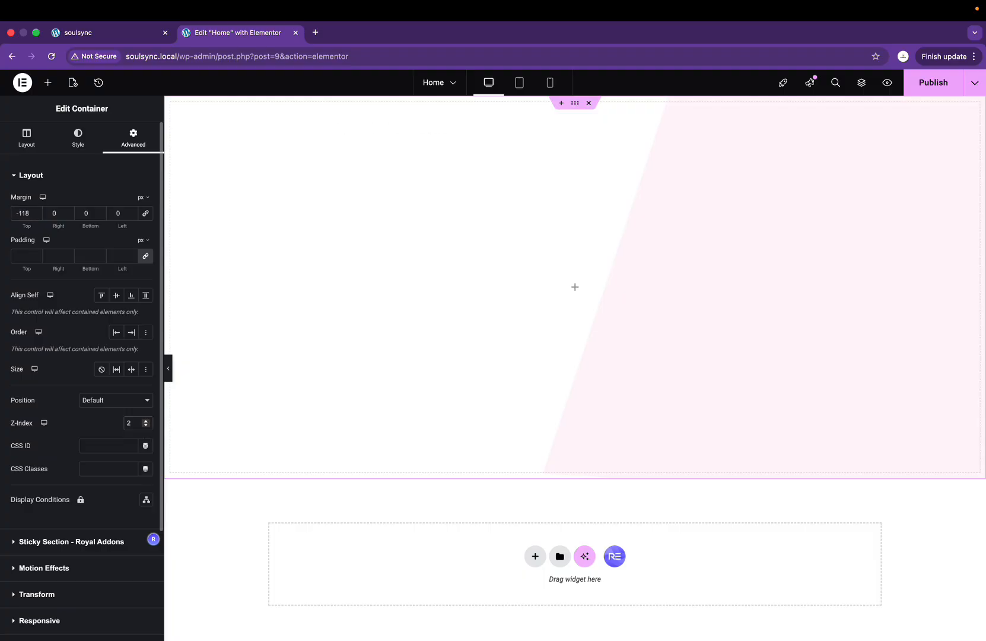
{"action": "type", "text": "-1-14"}
{"action": "key", "text": "BackSpace"}
{"action": "left_click", "coordinate": [93, 400]}
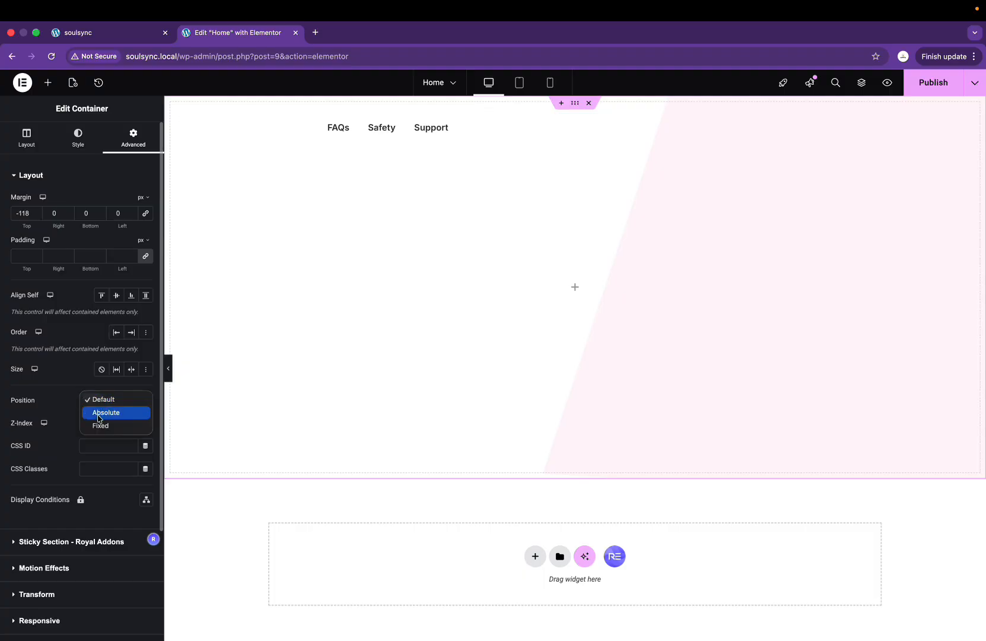
{"action": "left_click", "coordinate": [99, 415]}
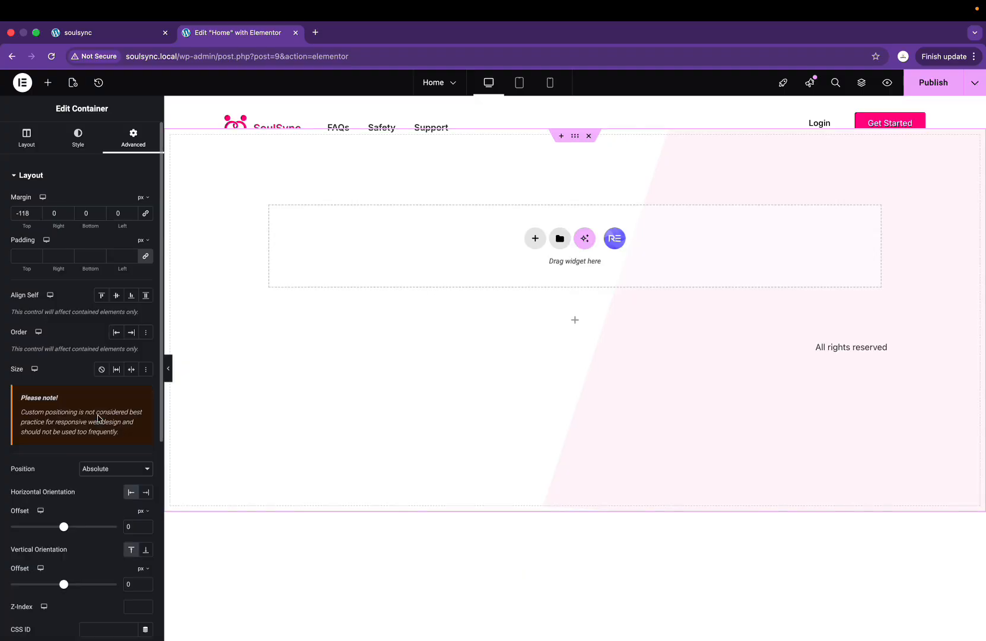
{"action": "left_click", "coordinate": [123, 470]}
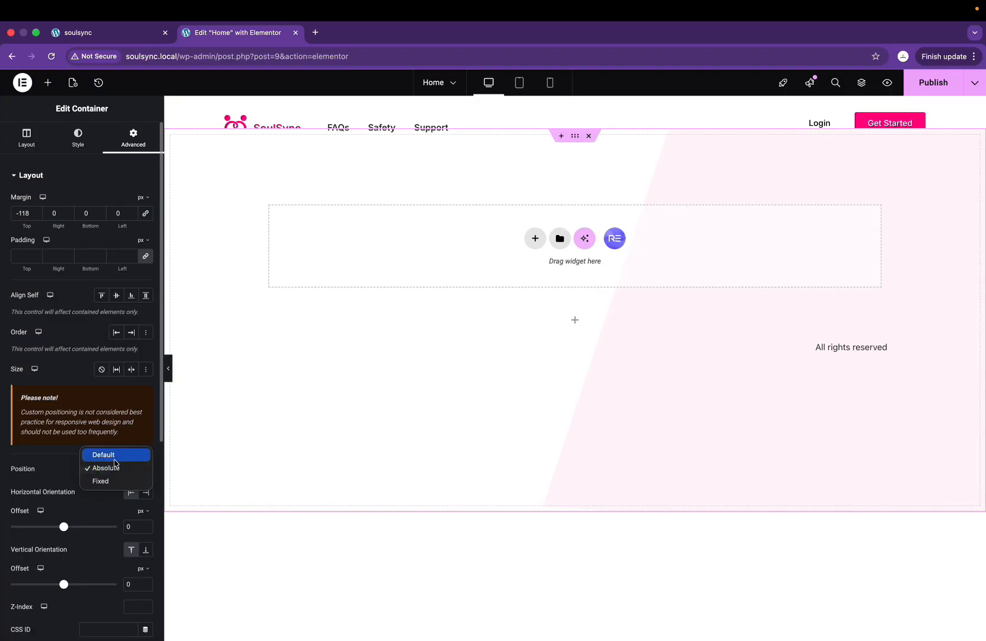
{"action": "left_click", "coordinate": [115, 454]}
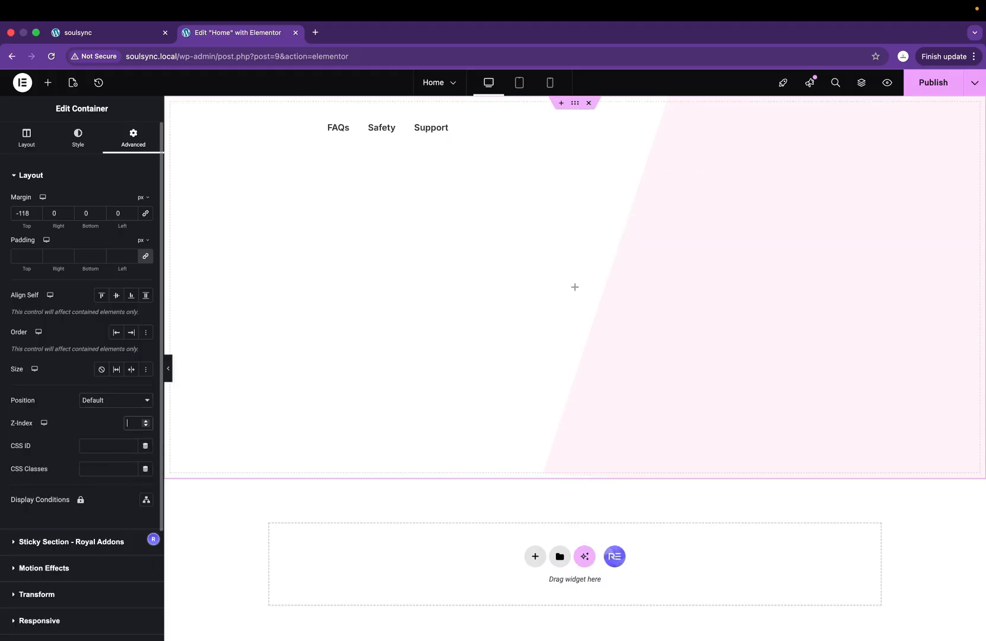
{"action": "type", "text": "1"}
{"action": "key", "text": "BackSpace"}
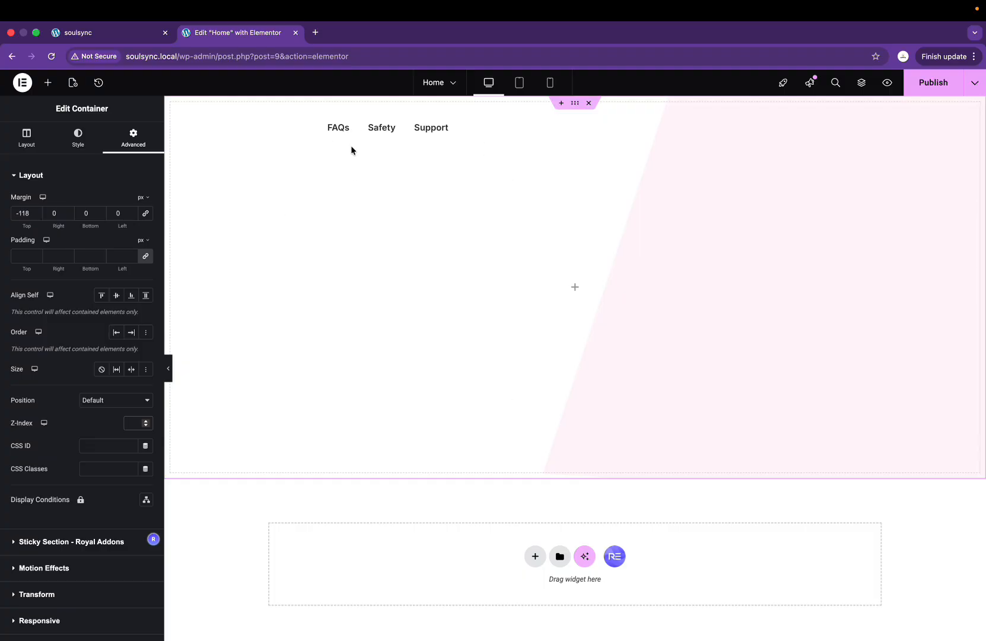
Step: Raise the hero container's minimum height from 678 to 857 px and publish the Home page
{"action": "left_click", "coordinate": [31, 144]}
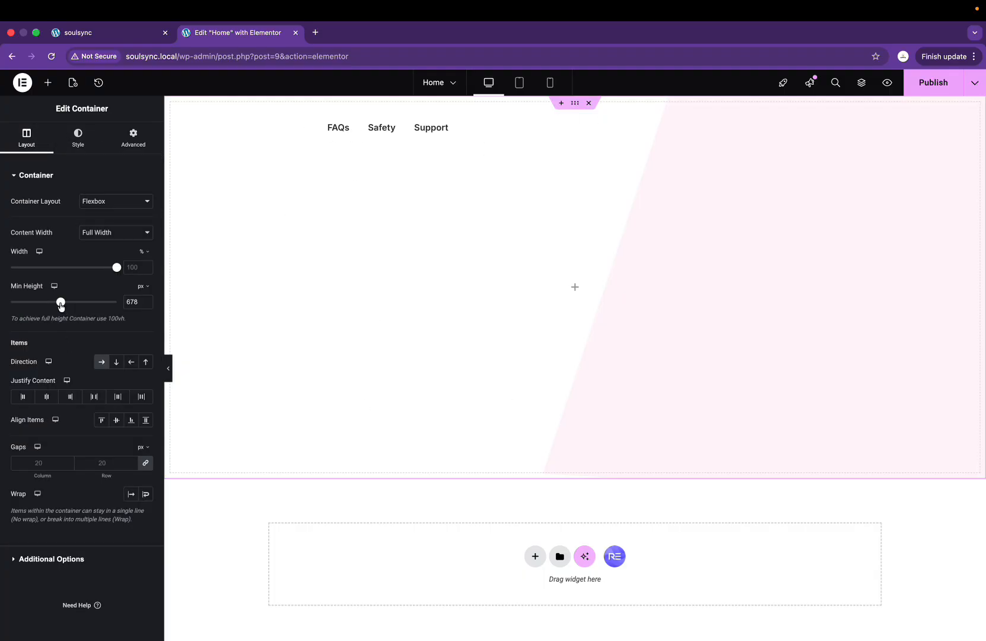
{"action": "left_click_drag", "start_coordinate": [61, 303], "coordinate": [74, 302]}
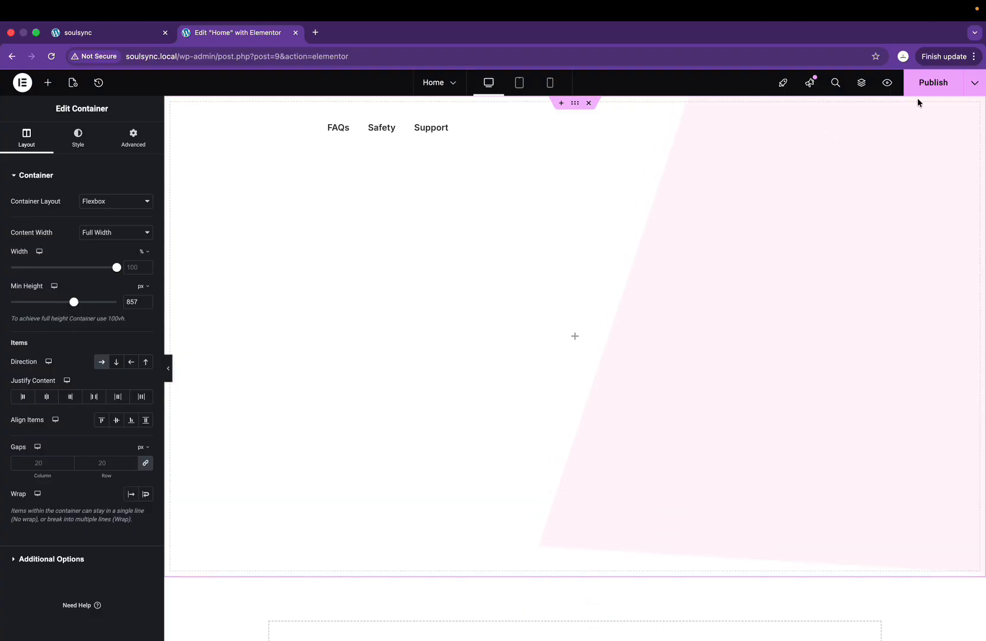
{"action": "left_click", "coordinate": [934, 83]}
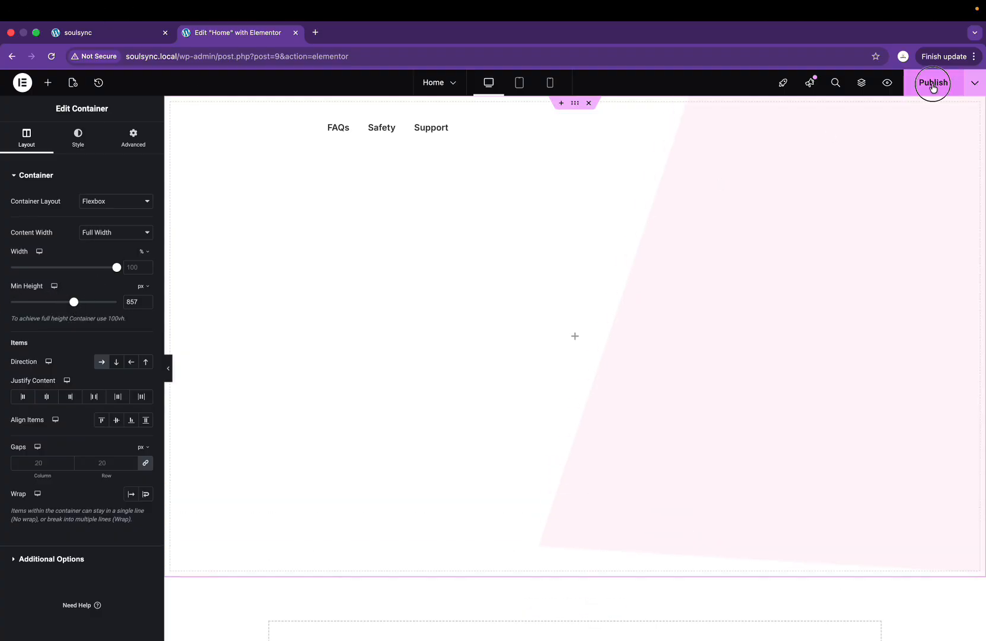
Step: Open the soulsync.local WordPress dashboard in a new browser tab
{"action": "left_click", "coordinate": [316, 32]}
{"action": "type", "text": "h"}
{"action": "key", "text": "BackSpace"}
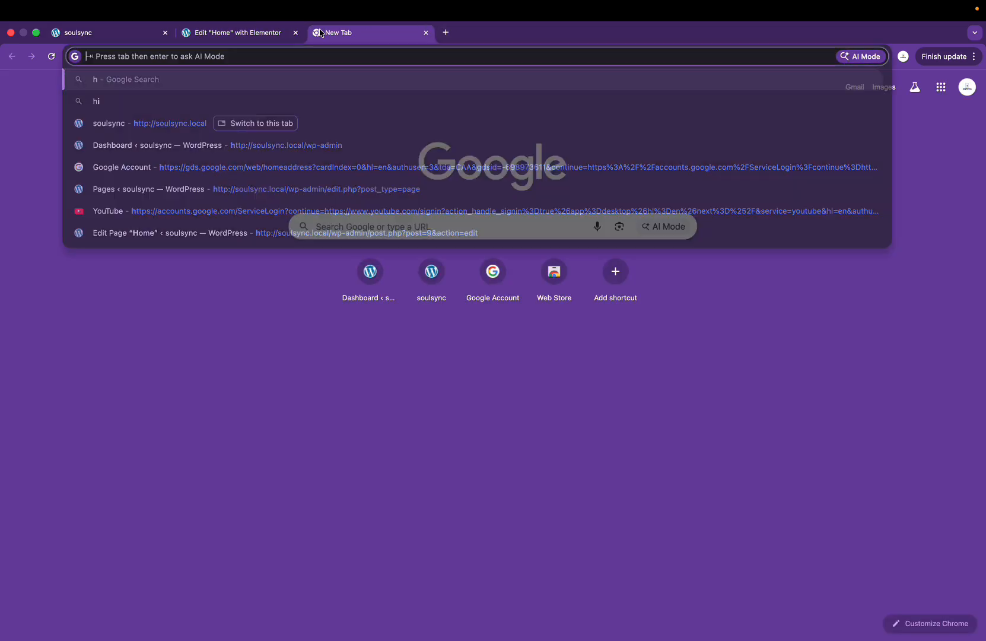
{"action": "type", "text": "sou"}
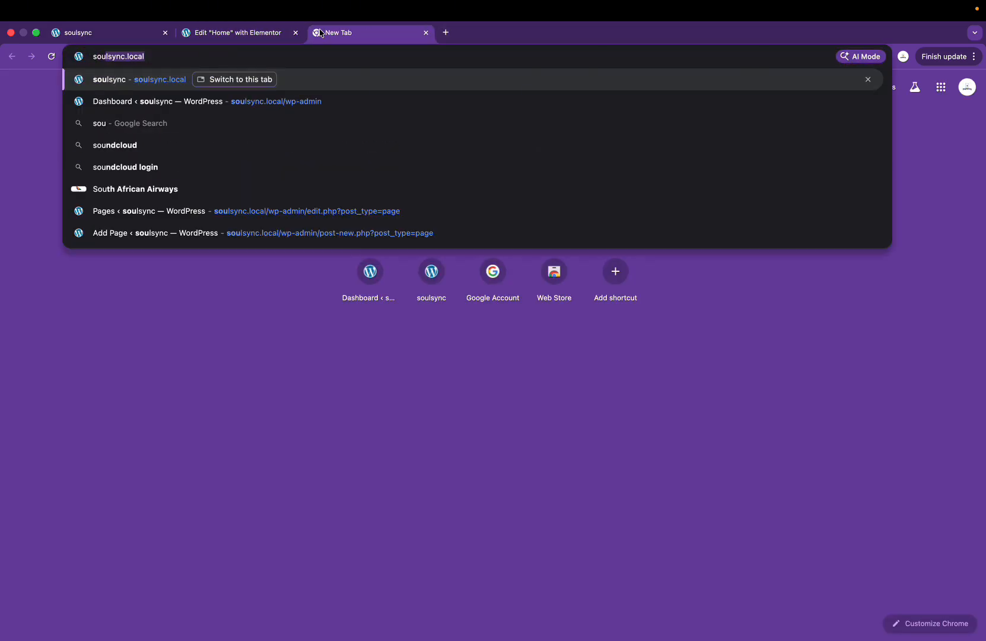
{"action": "key", "text": "Right"}
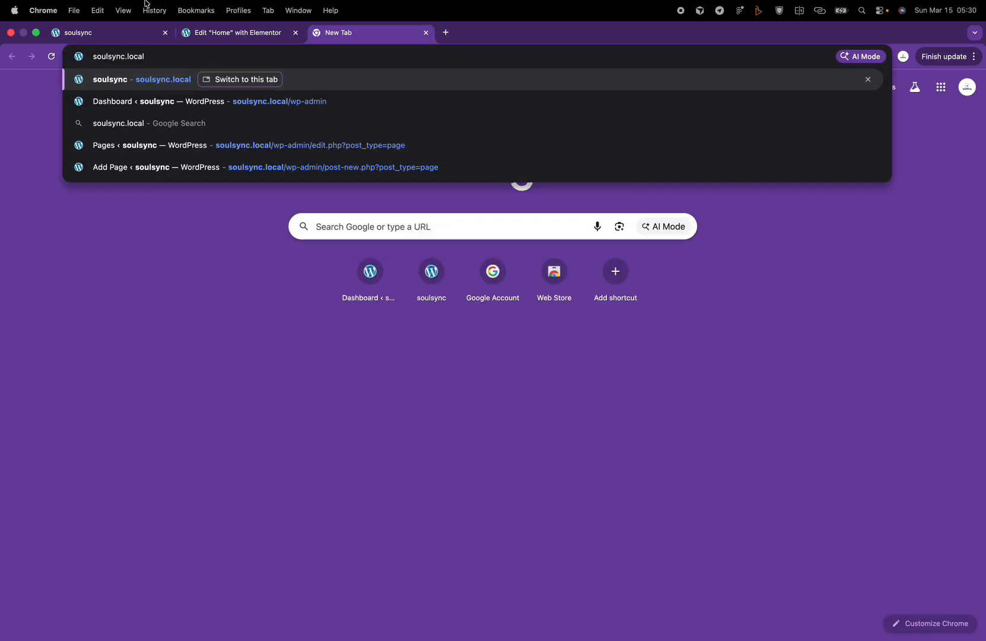
{"action": "left_click", "coordinate": [238, 102]}
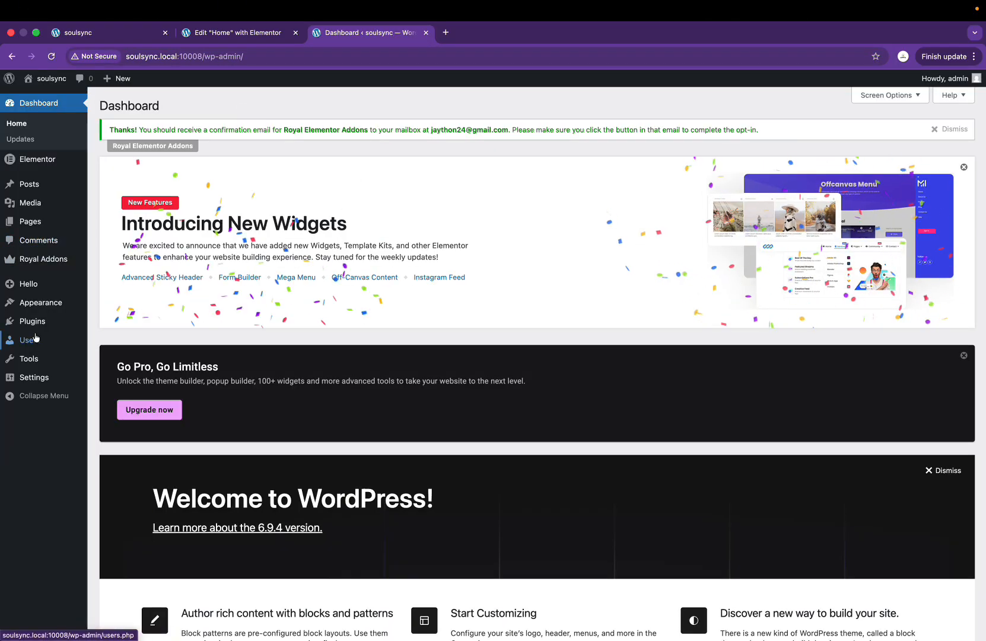
Step: Open the Header template from the Royal Addons Theme Builder in Elementor, skipping the backup prompt
{"action": "left_click", "coordinate": [43, 259]}
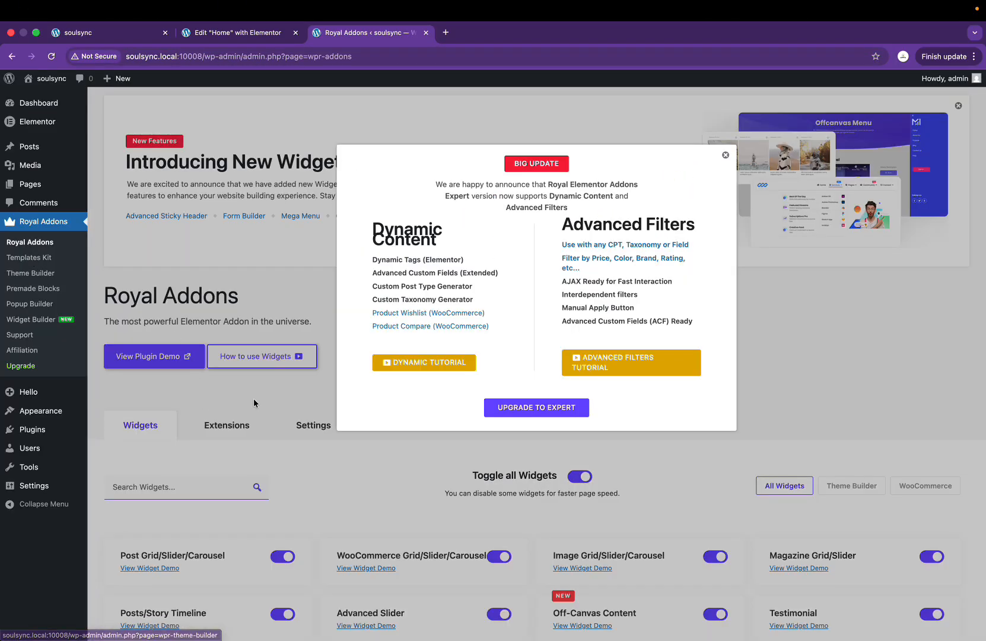
{"action": "left_click", "coordinate": [725, 155]}
{"action": "left_click", "coordinate": [31, 274]}
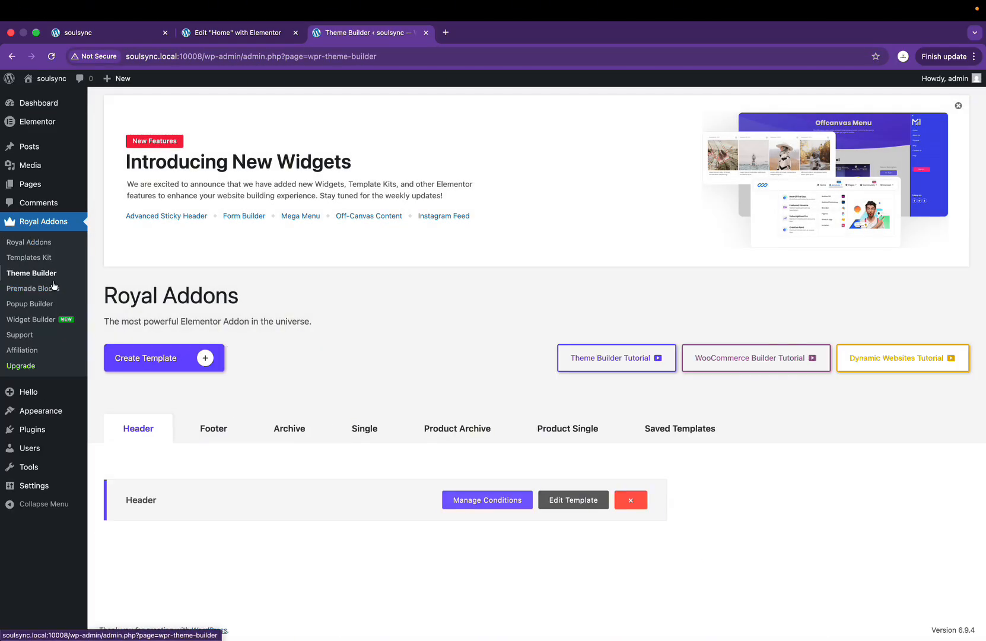
{"action": "left_click", "coordinate": [561, 500]}
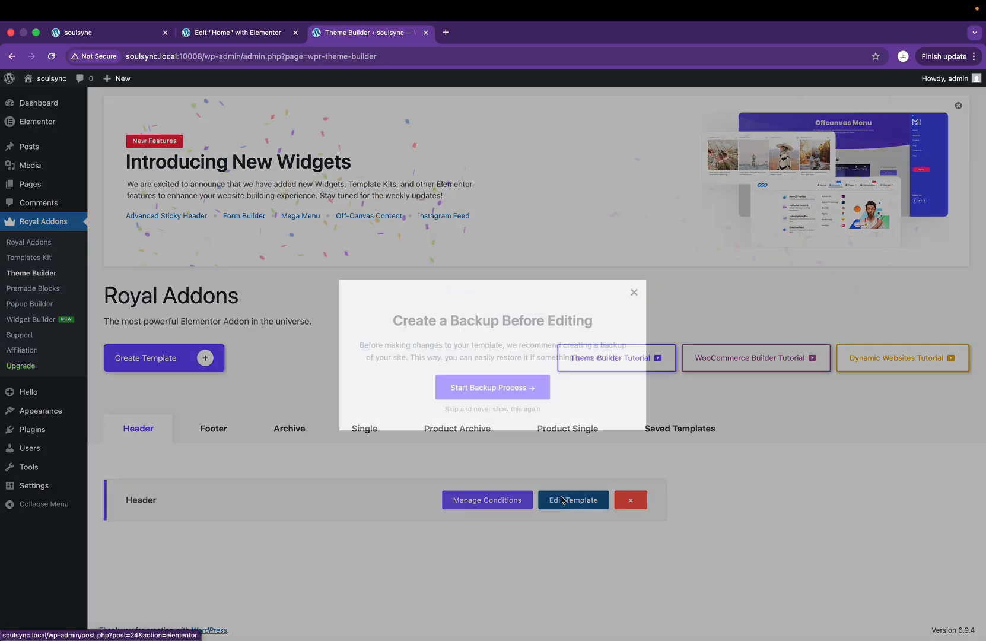
{"action": "left_click", "coordinate": [632, 293]}
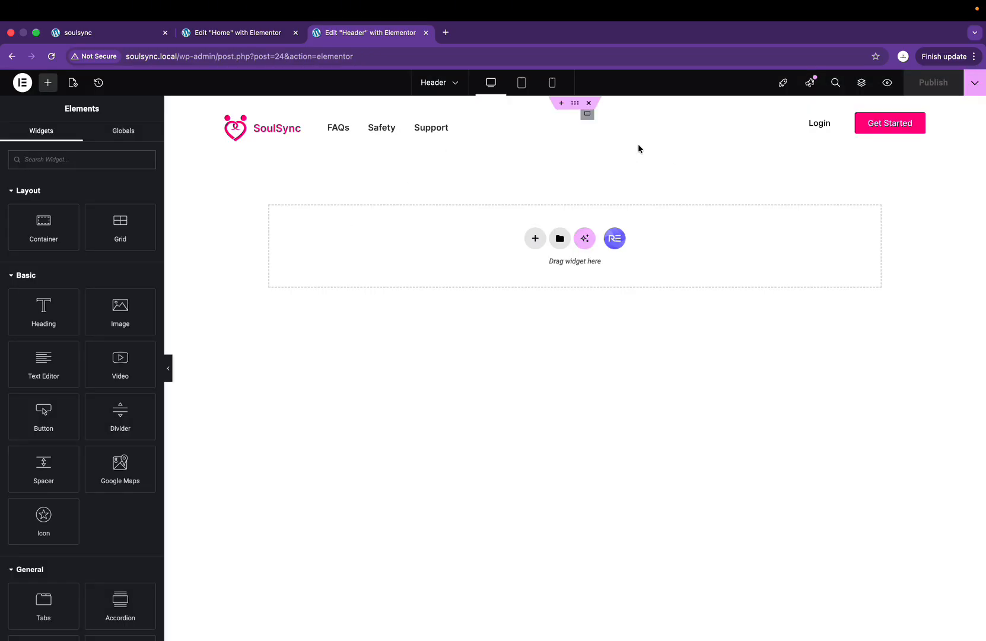
Step: Set the header container's Z-Index to 1, publish the Header, and return to the Home editor
{"action": "left_click", "coordinate": [575, 102]}
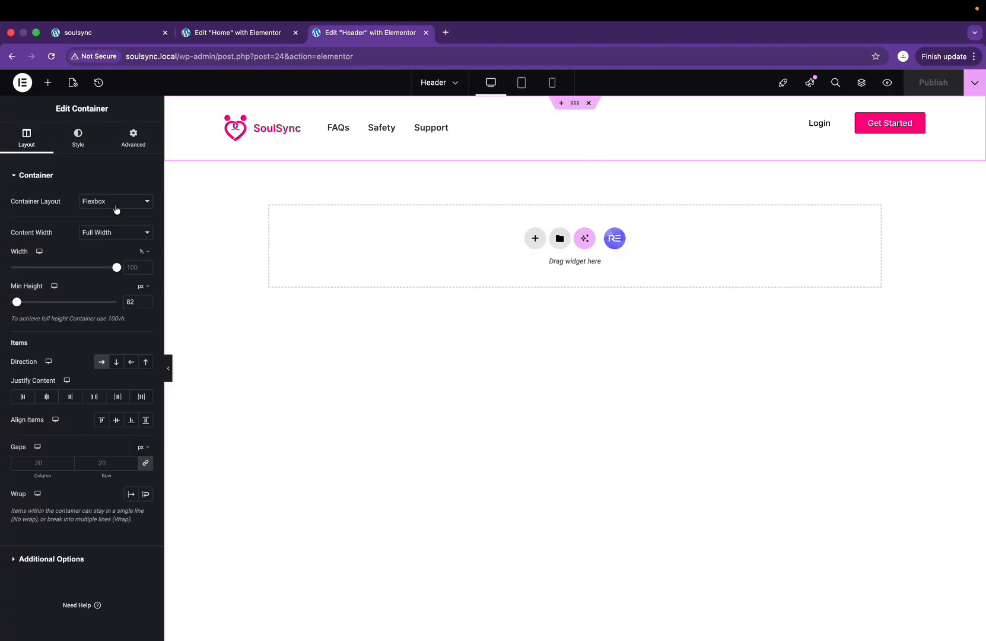
{"action": "left_click", "coordinate": [128, 141]}
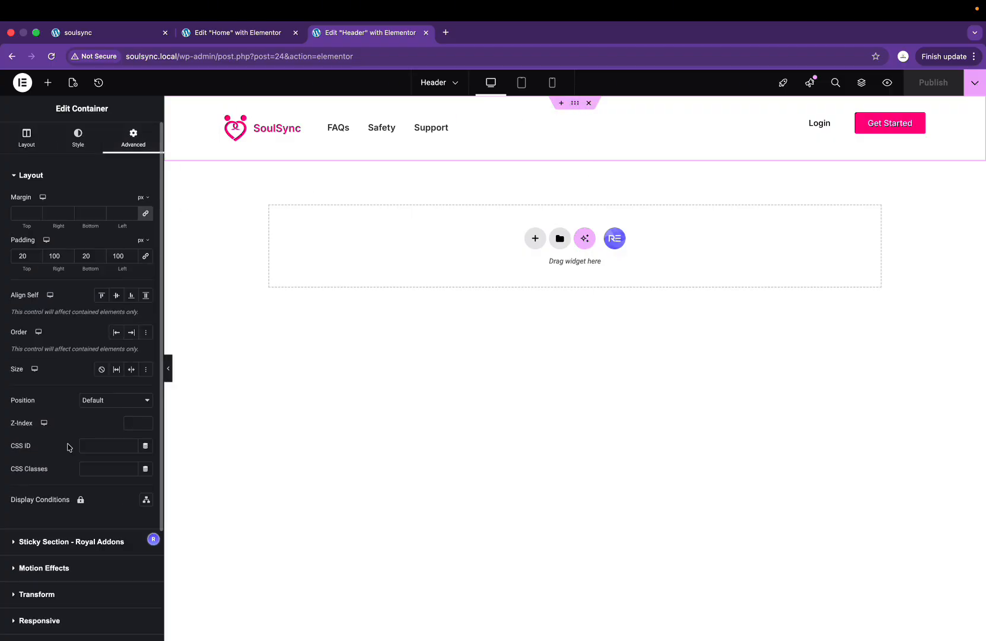
{"action": "left_click", "coordinate": [132, 424]}
{"action": "type", "text": "1"}
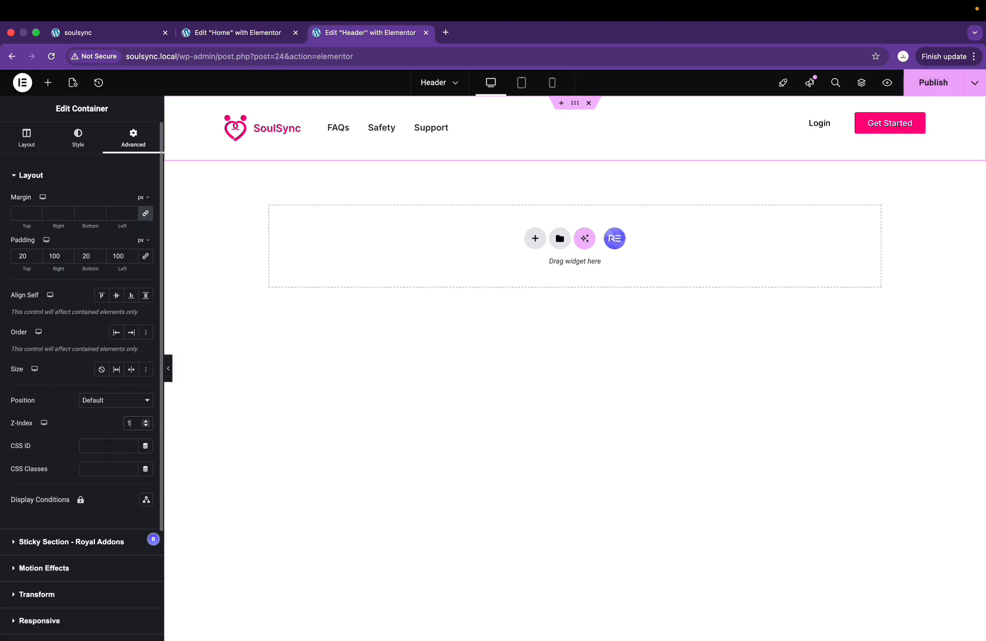
{"action": "left_click", "coordinate": [932, 84]}
{"action": "left_click", "coordinate": [229, 32]}
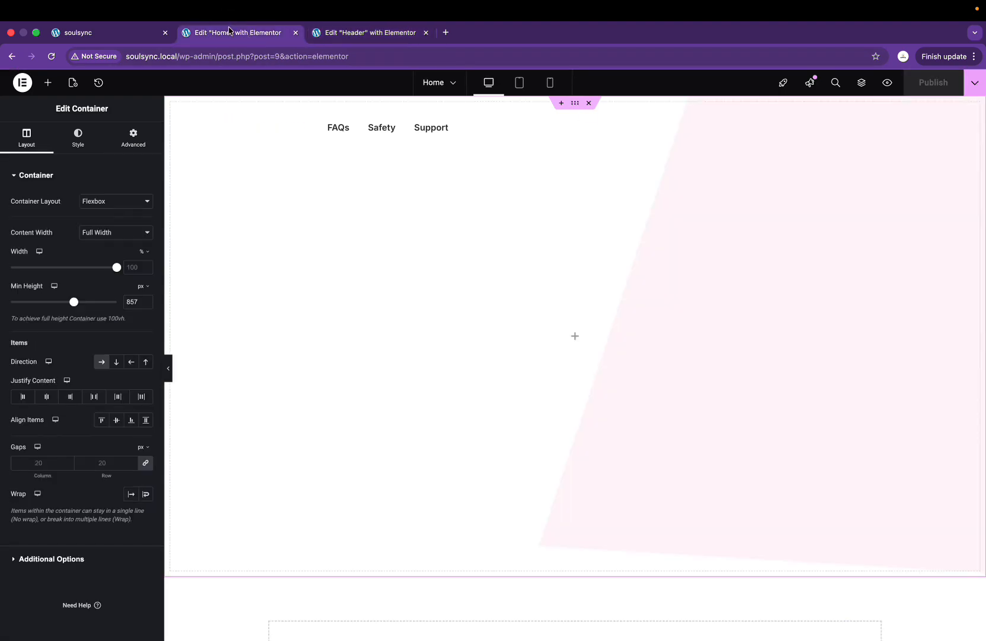
Step: Reload the Home editor and the live soulsync site, compare with Figma, and return to Elementor
{"action": "key", "text": "super+r"}
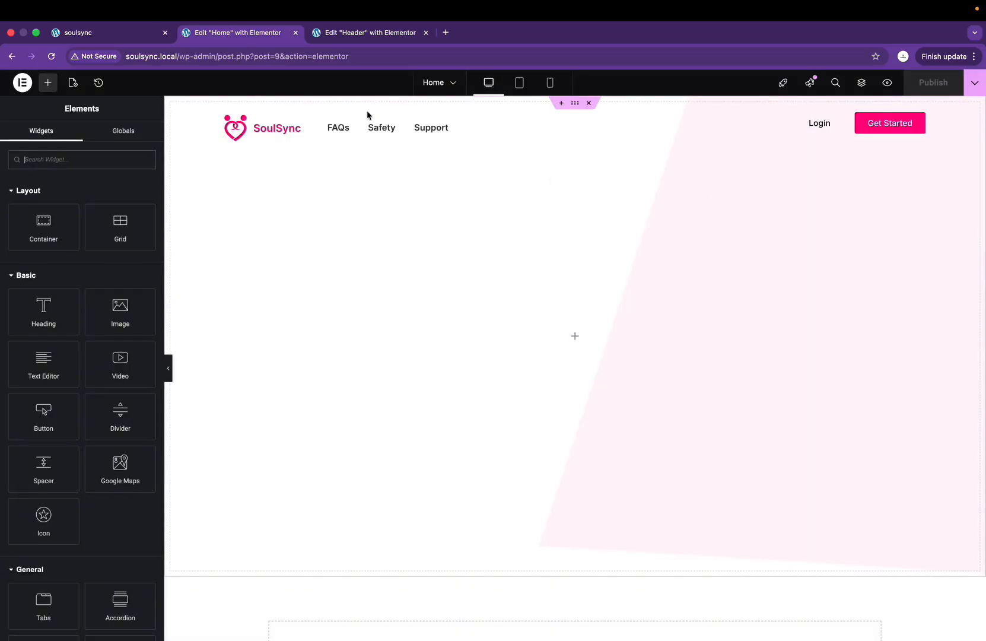
{"action": "left_click", "coordinate": [85, 32]}
{"action": "left_click", "coordinate": [240, 35]}
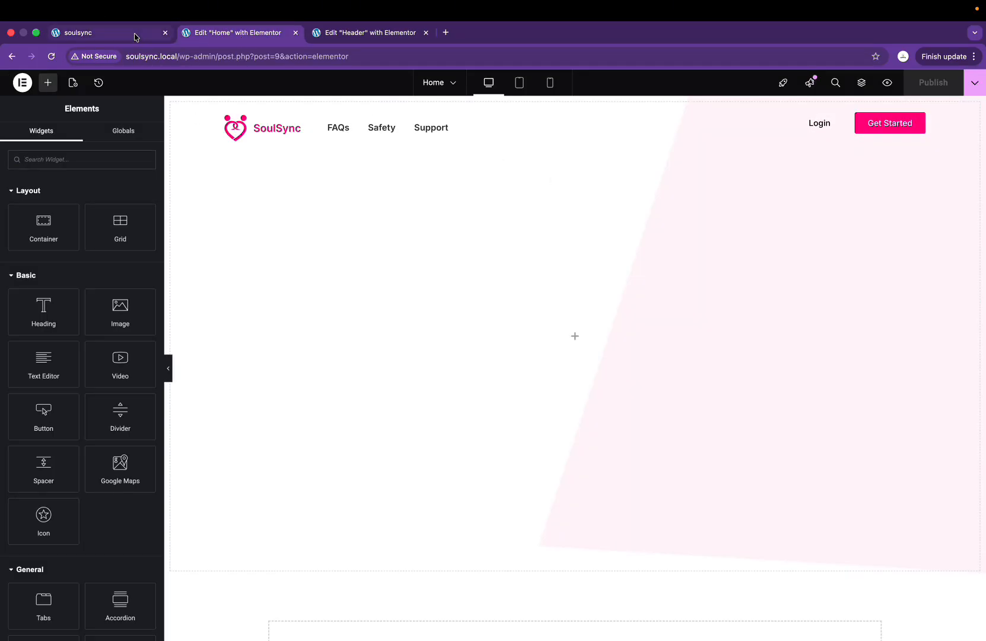
{"action": "left_click", "coordinate": [136, 37]}
{"action": "left_click", "coordinate": [57, 56]}
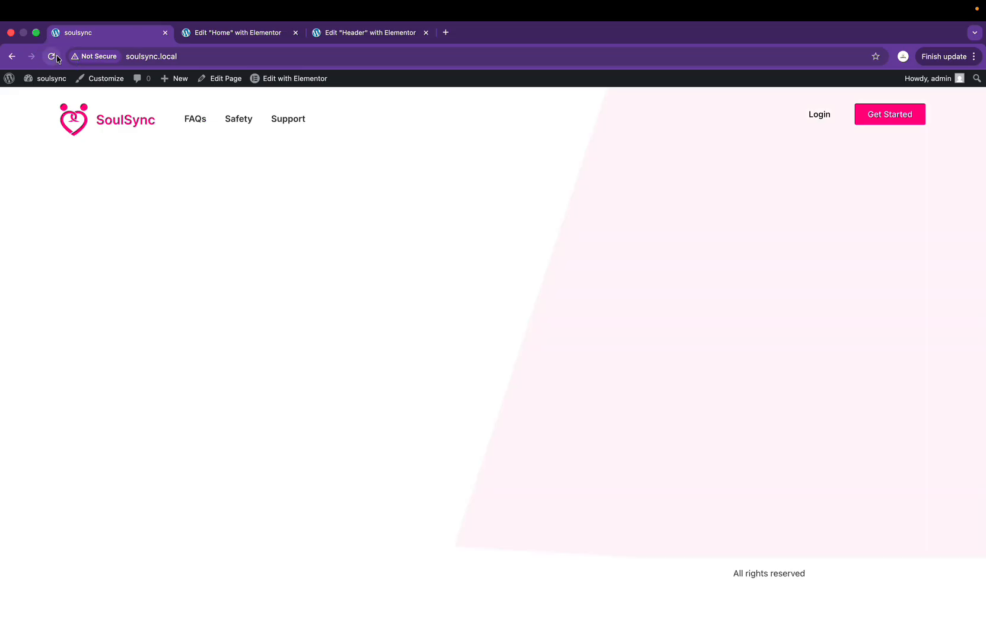
{"action": "key", "text": "ctrl+Right"}
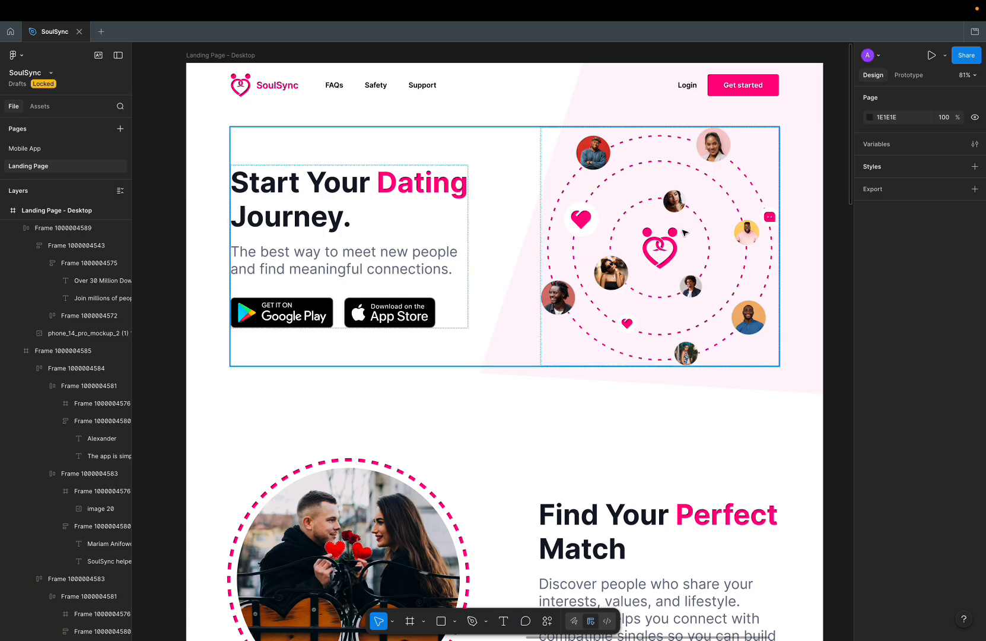
{"action": "key", "text": "ctrl+Left"}
{"action": "left_click", "coordinate": [246, 36]}
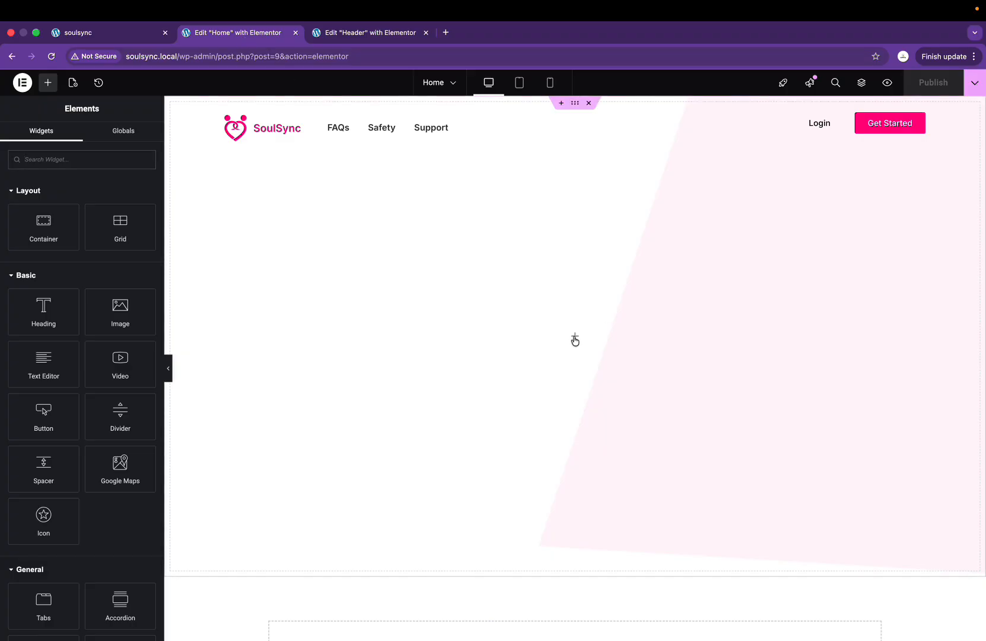
Step: Add a container inside the hero and duplicate it into two side-by-side columns
{"action": "left_click_drag", "start_coordinate": [44, 220], "coordinate": [572, 341]}
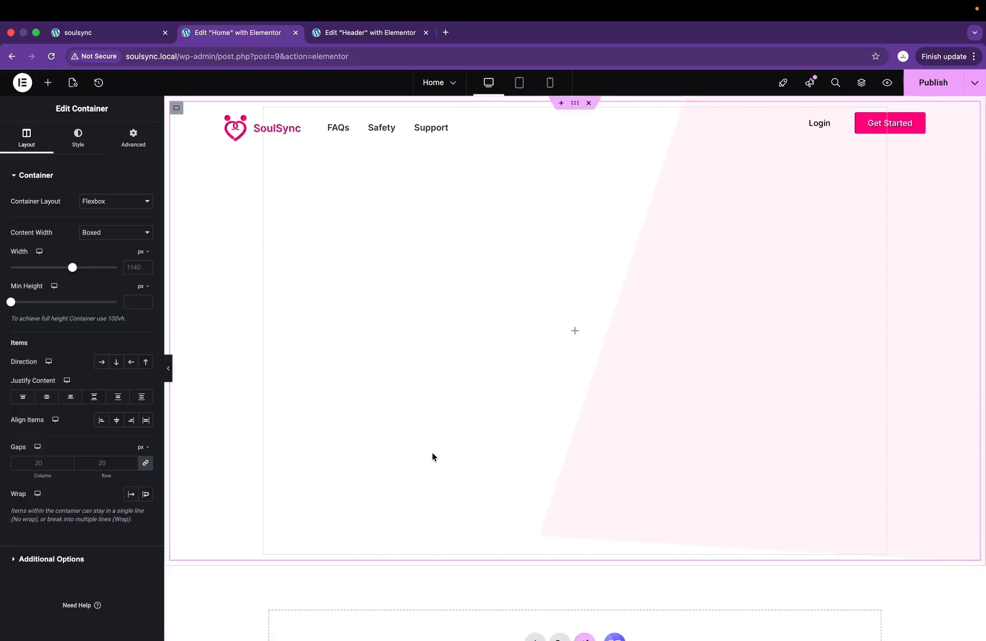
{"action": "right_click", "coordinate": [178, 114]}
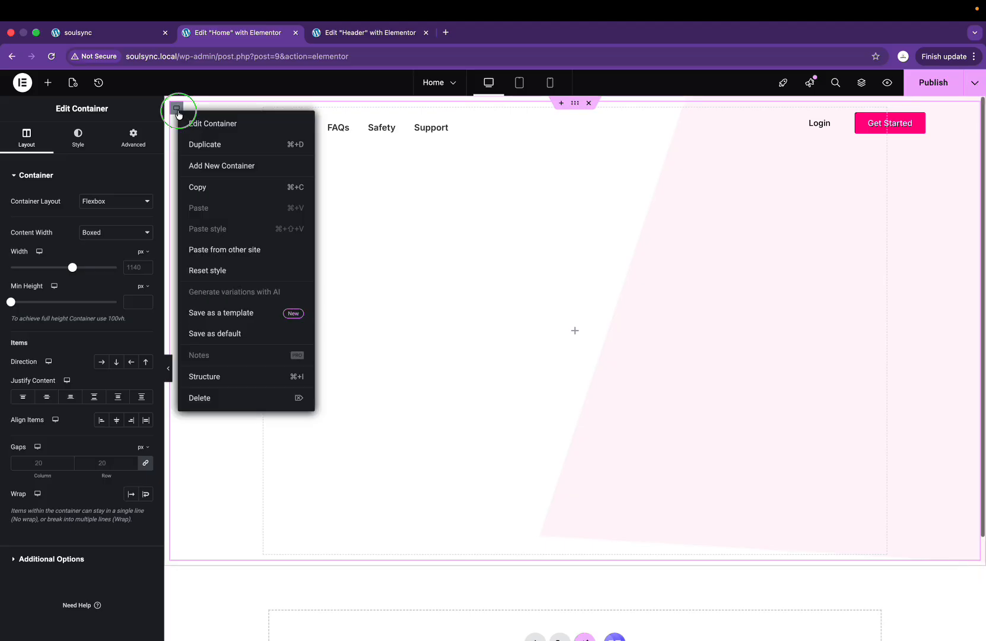
{"action": "left_click", "coordinate": [195, 142]}
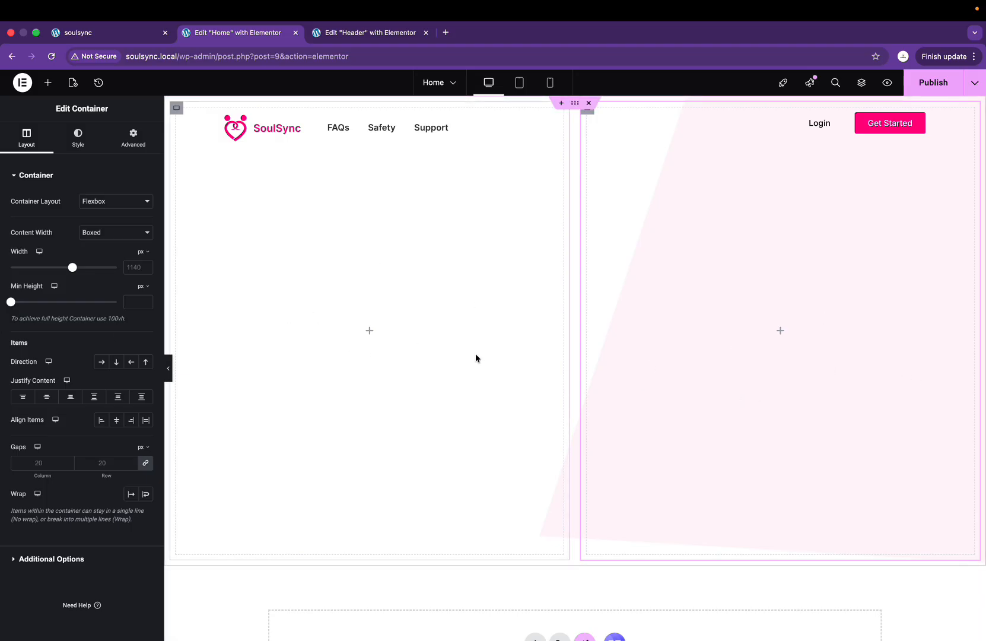
Step: After checking the Figma design, open the widget list for the right-hand container
{"action": "key", "text": "ctrl+Right"}
{"action": "key", "text": "ctrl+Left"}
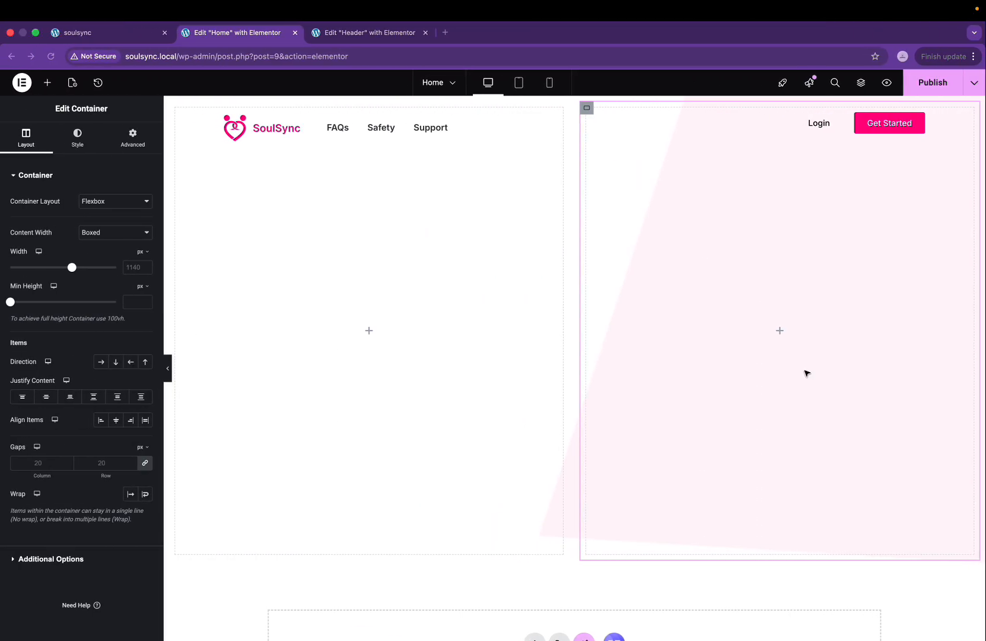
{"action": "key", "text": "ctrl+Right"}
{"action": "key", "text": "ctrl+Left"}
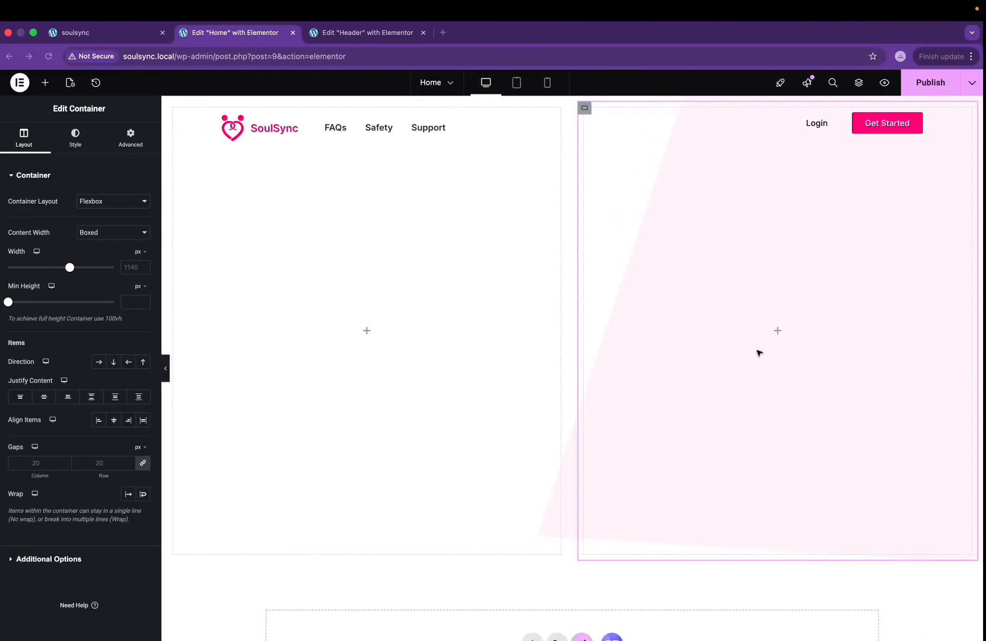
{"action": "left_click", "coordinate": [777, 331]}
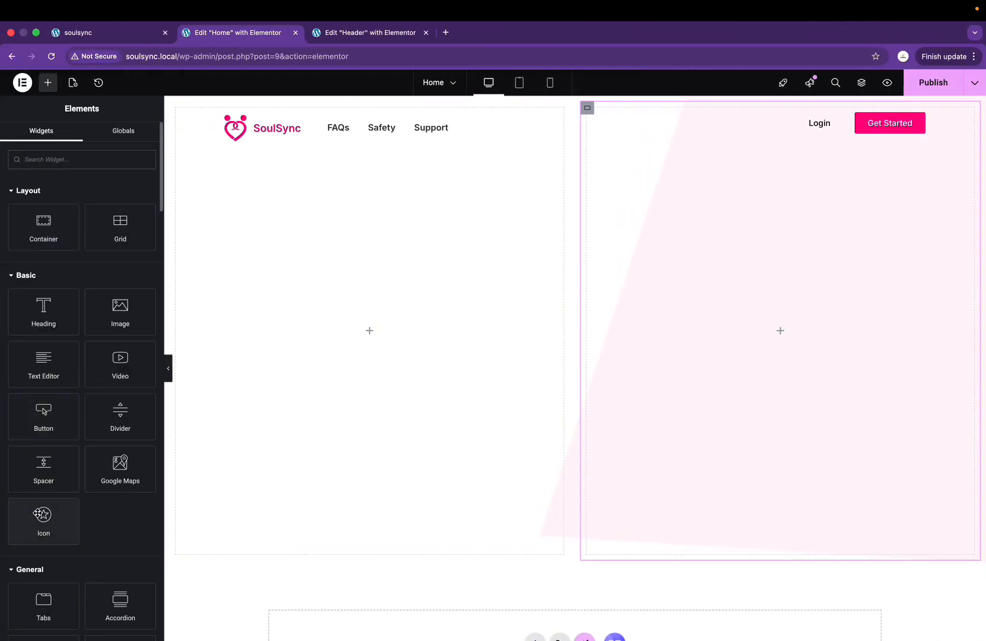
Step: Drop an Image widget into the right hero container and set that container's Justify Content to Center
{"action": "left_click_drag", "start_coordinate": [128, 308], "coordinate": [716, 339]}
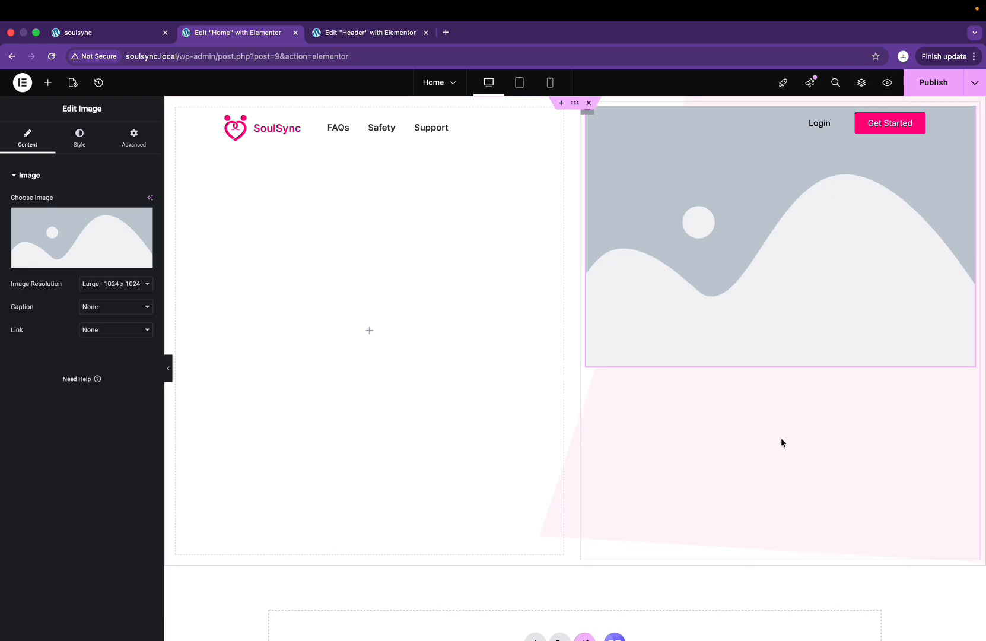
{"action": "left_click", "coordinate": [862, 83]}
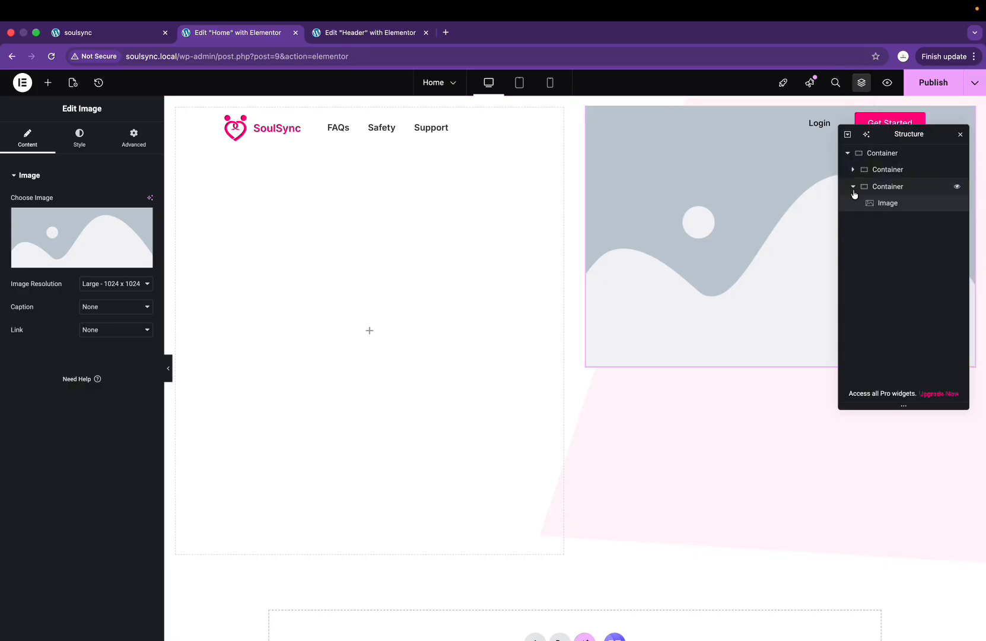
{"action": "left_click", "coordinate": [884, 187]}
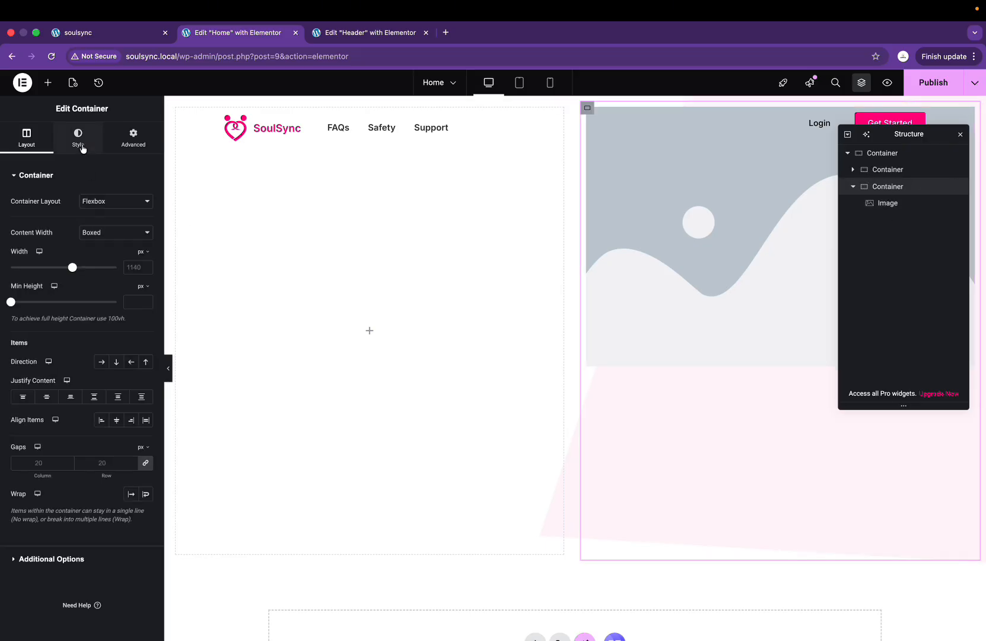
{"action": "left_click", "coordinate": [47, 400]}
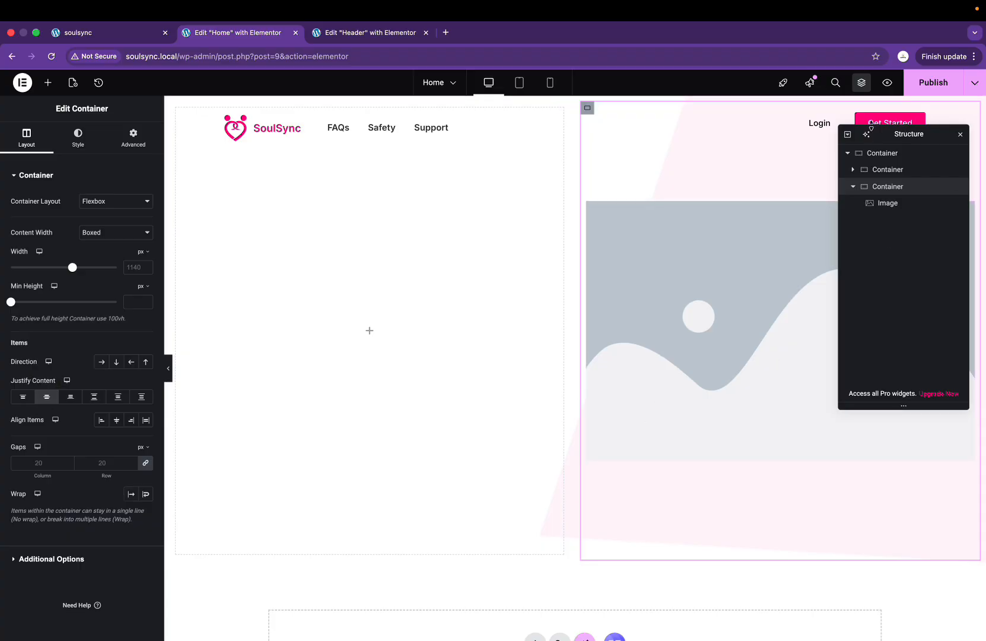
{"action": "left_click", "coordinate": [693, 285]}
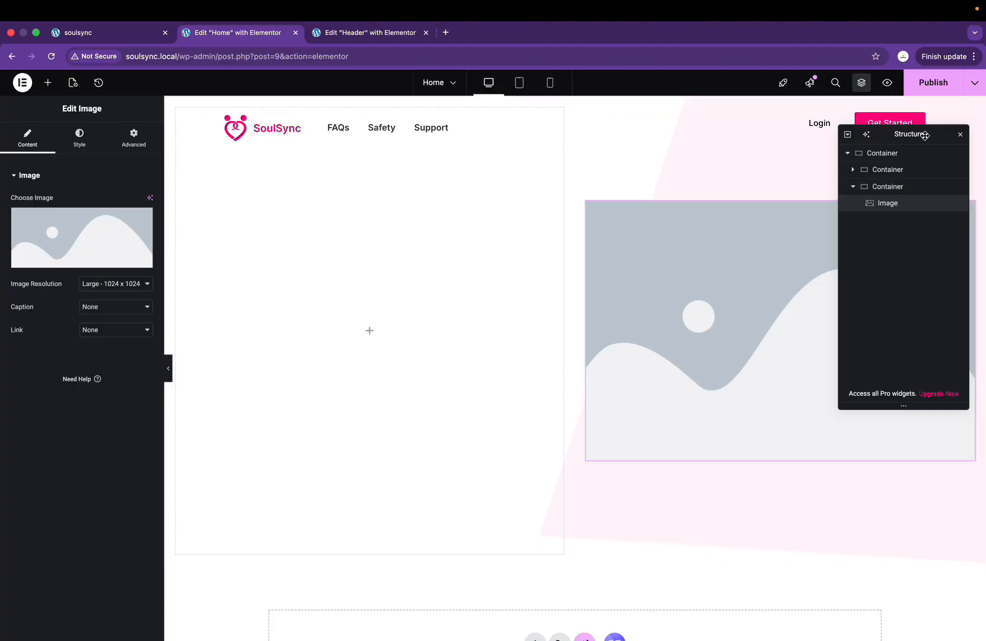
{"action": "left_click", "coordinate": [961, 136]}
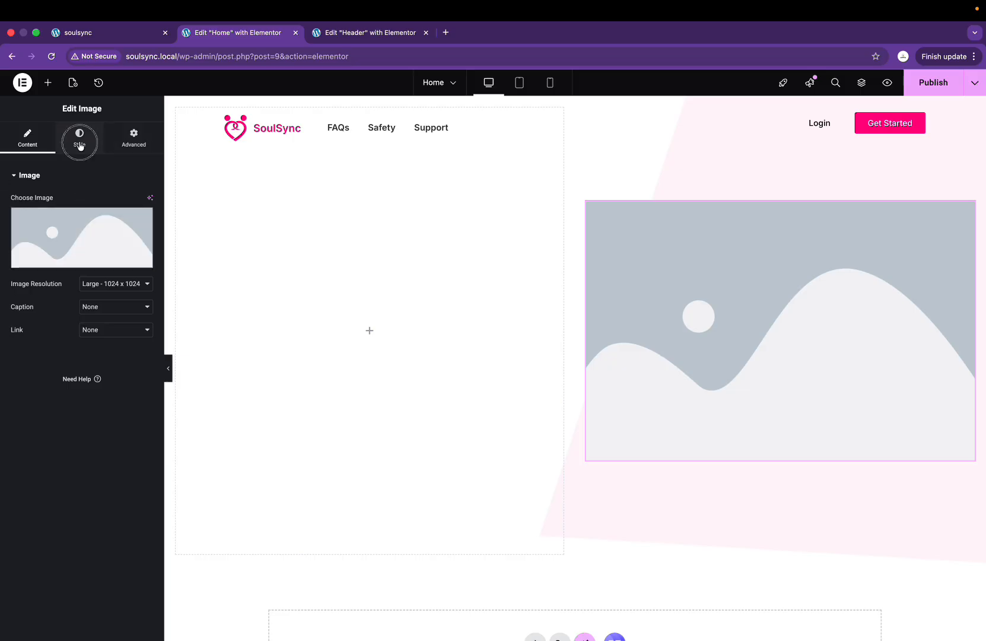
Step: Upload 12 design images, excluding Hero bg.png and pink logo.png, and insert Hero-image.png into the widget
{"action": "left_click", "coordinate": [88, 261]}
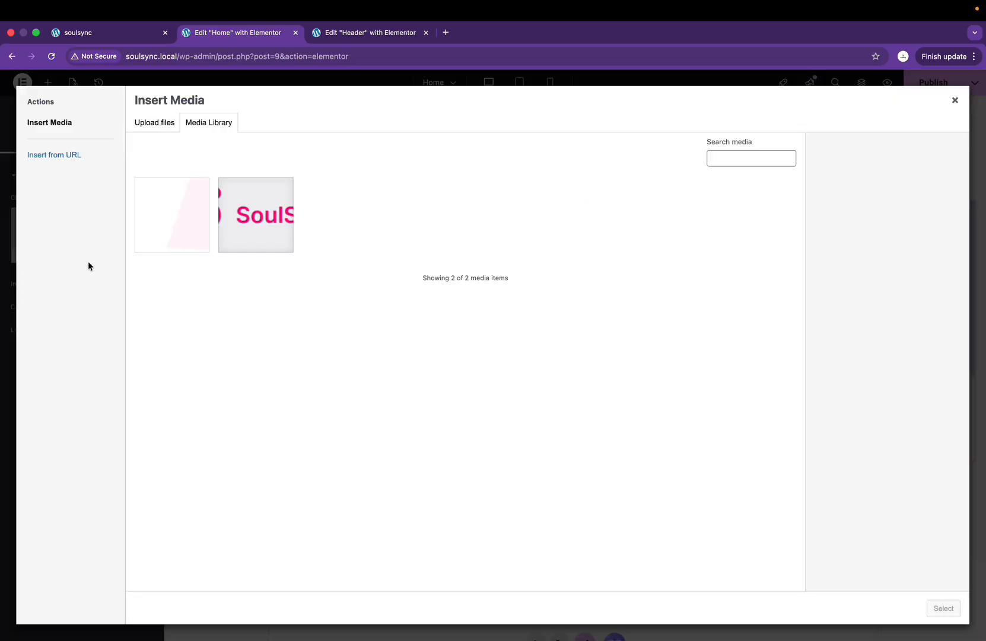
{"action": "left_click", "coordinate": [145, 123]}
{"action": "left_click", "coordinate": [561, 325]}
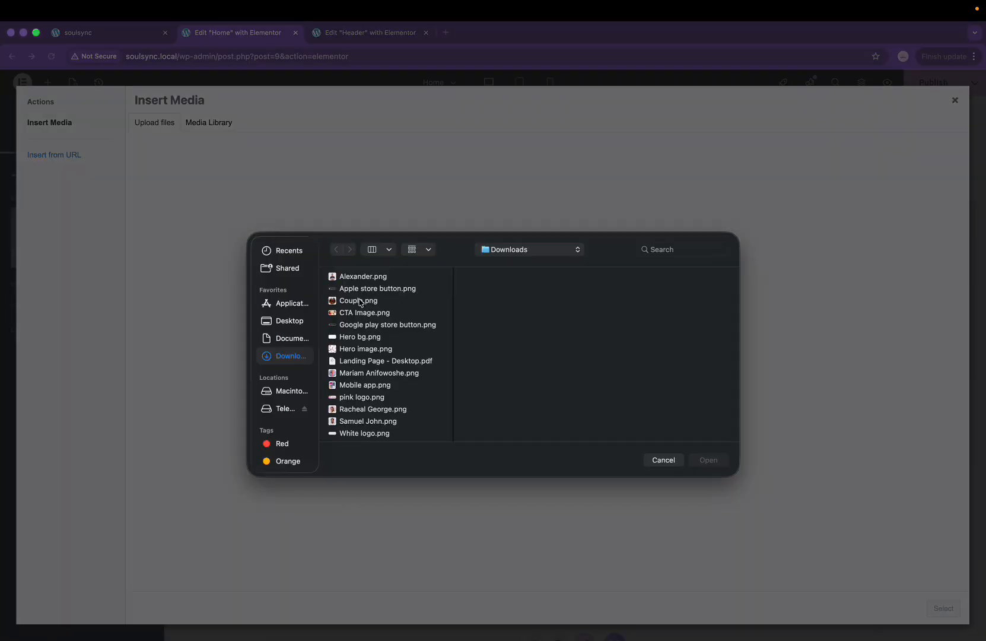
{"action": "scroll", "coordinate": [352, 371], "scroll_direction": "down", "scroll_amount": 1}
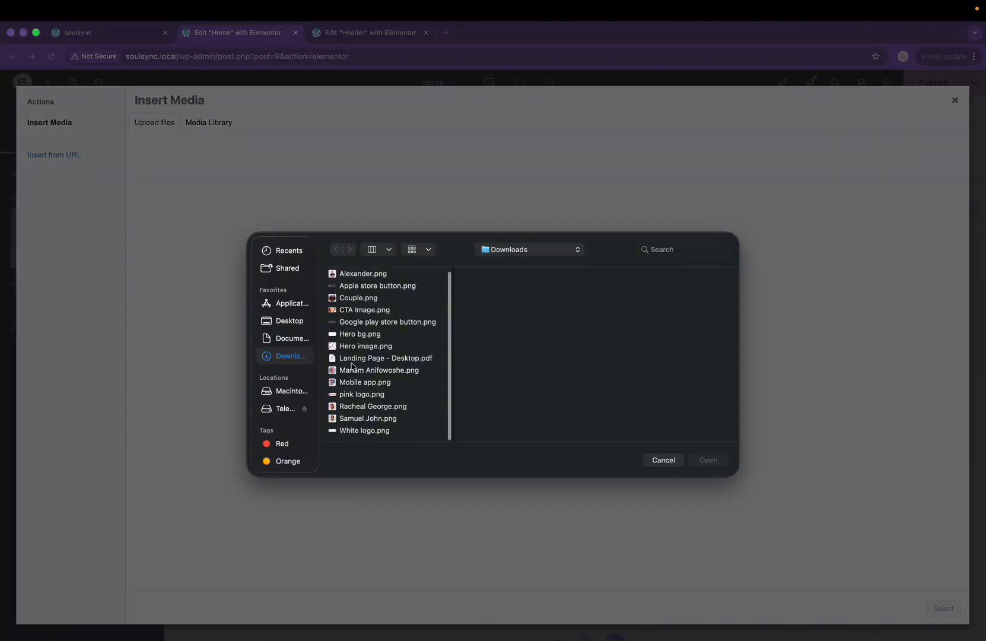
{"action": "left_click", "coordinate": [381, 430]}
{"action": "left_click", "coordinate": [350, 275], "text": "shift"}
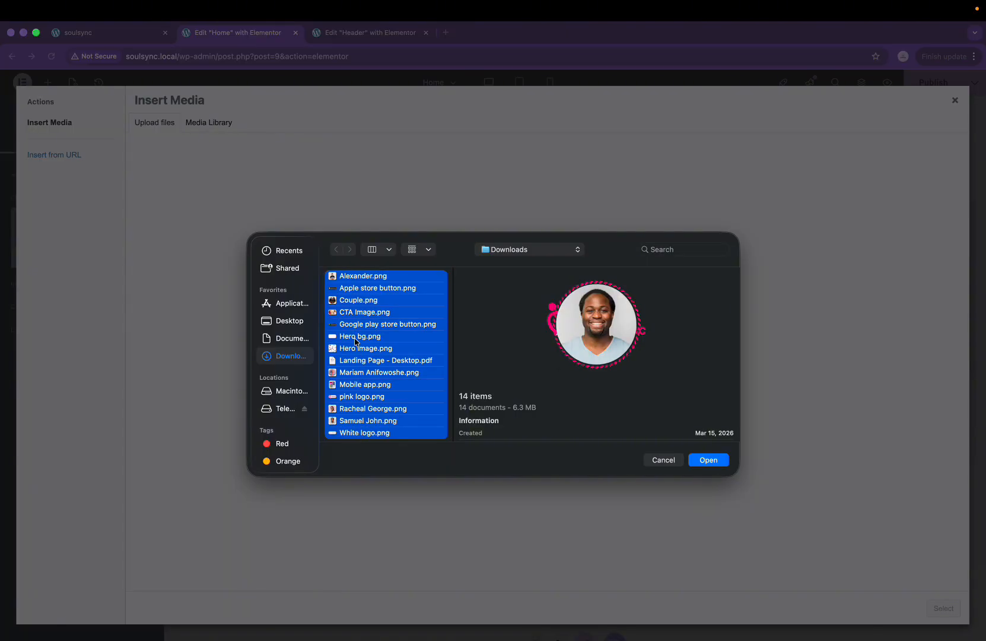
{"action": "left_click", "coordinate": [356, 336], "text": "super"}
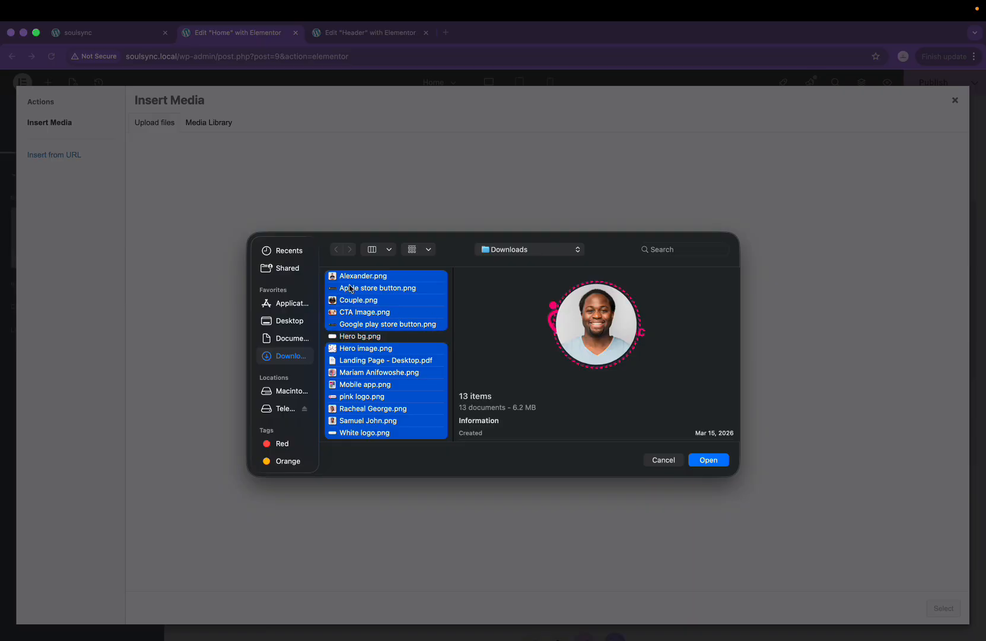
{"action": "left_click", "coordinate": [364, 397], "text": "super"}
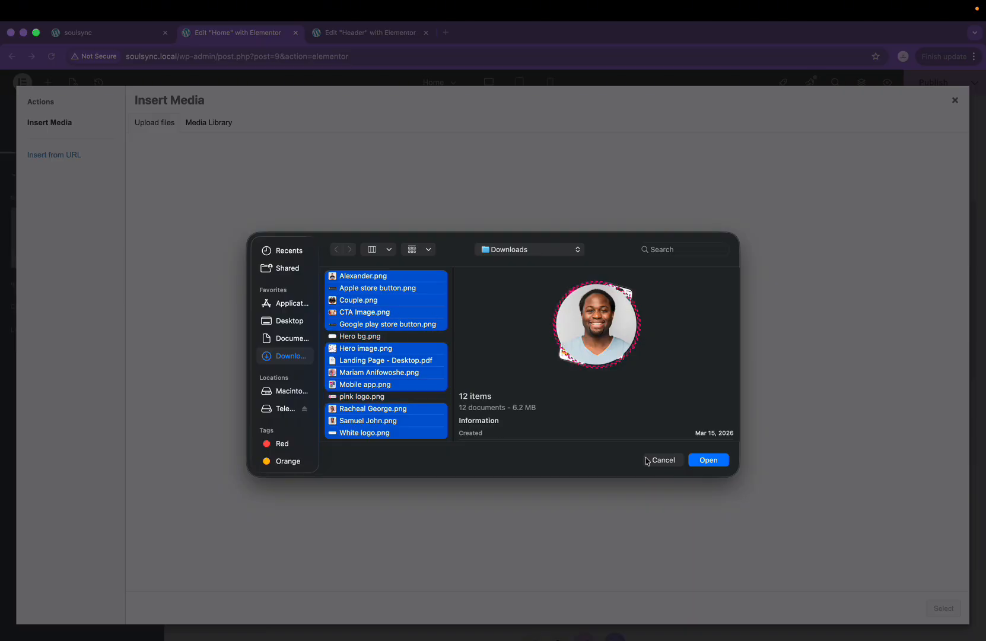
{"action": "left_click", "coordinate": [710, 460]}
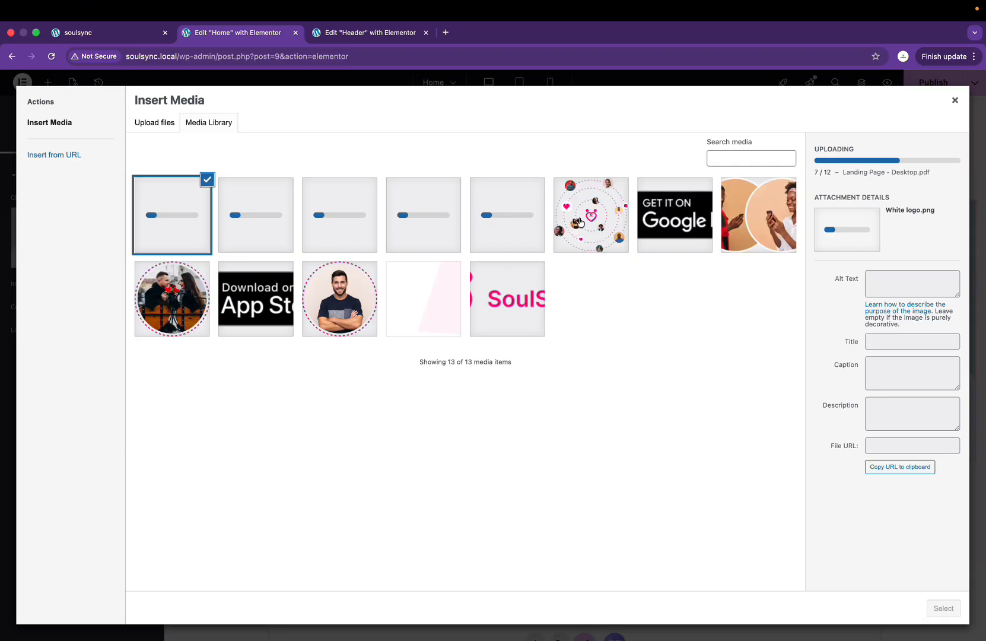
{"action": "left_click", "coordinate": [582, 224]}
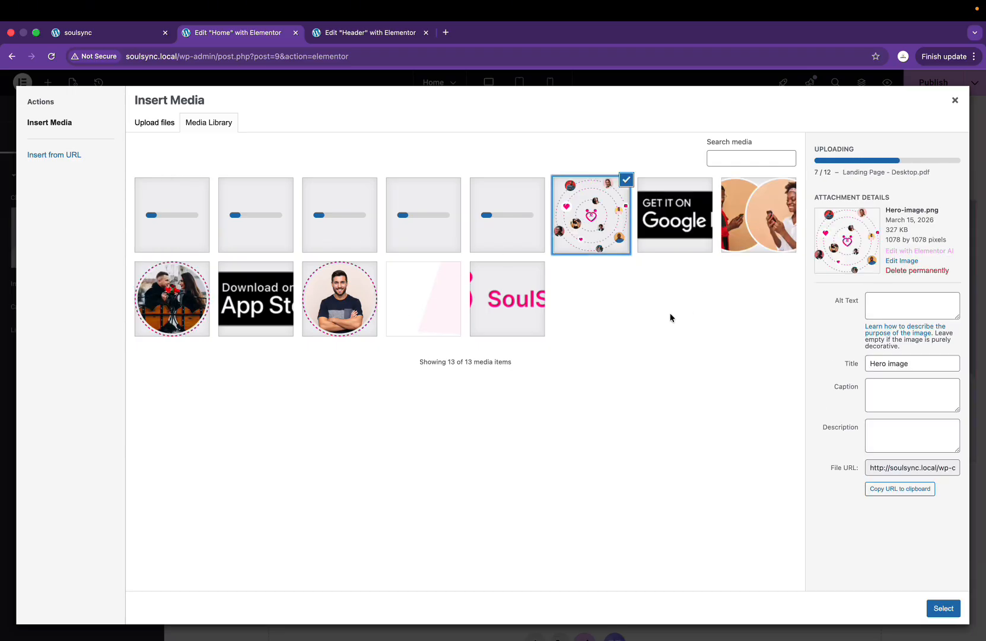
{"action": "left_click", "coordinate": [943, 608]}
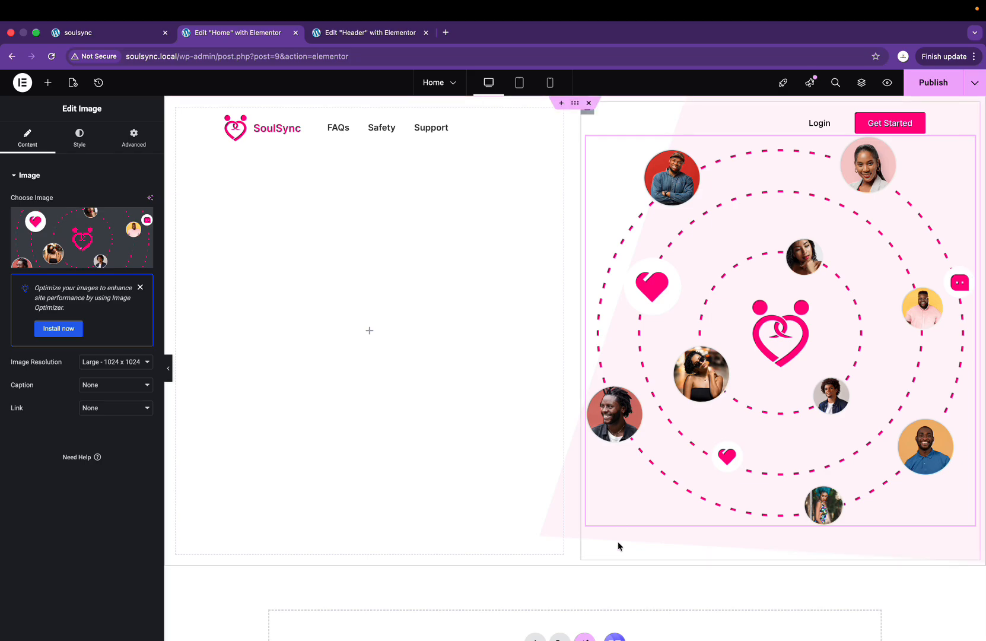
Step: Select the outer hero container from the Structure tree and show its Advanced layout settings
{"action": "key", "text": "ctrl+Right"}
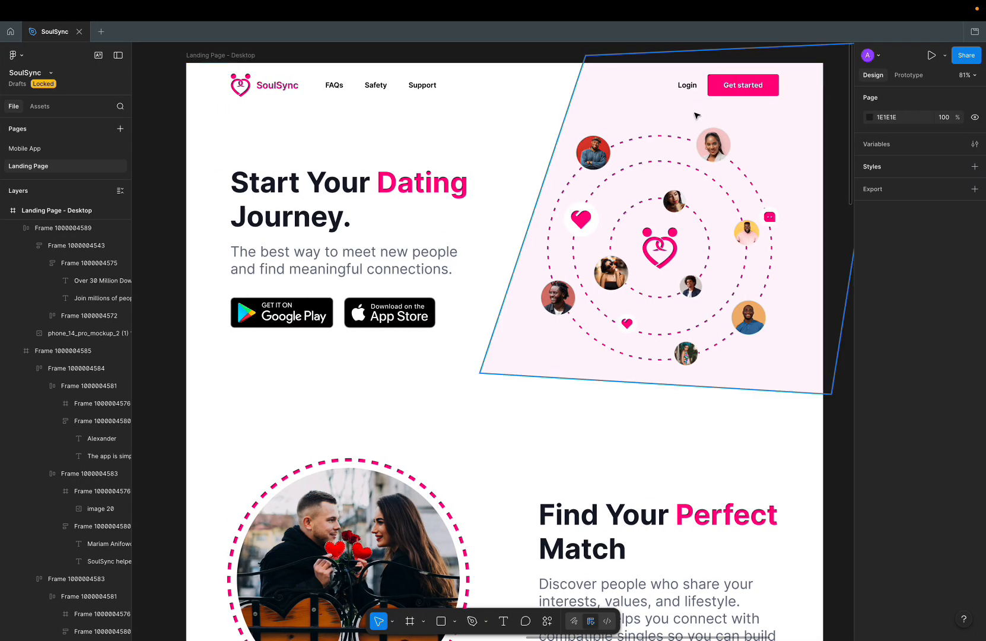
{"action": "key", "text": "ctrl+Left"}
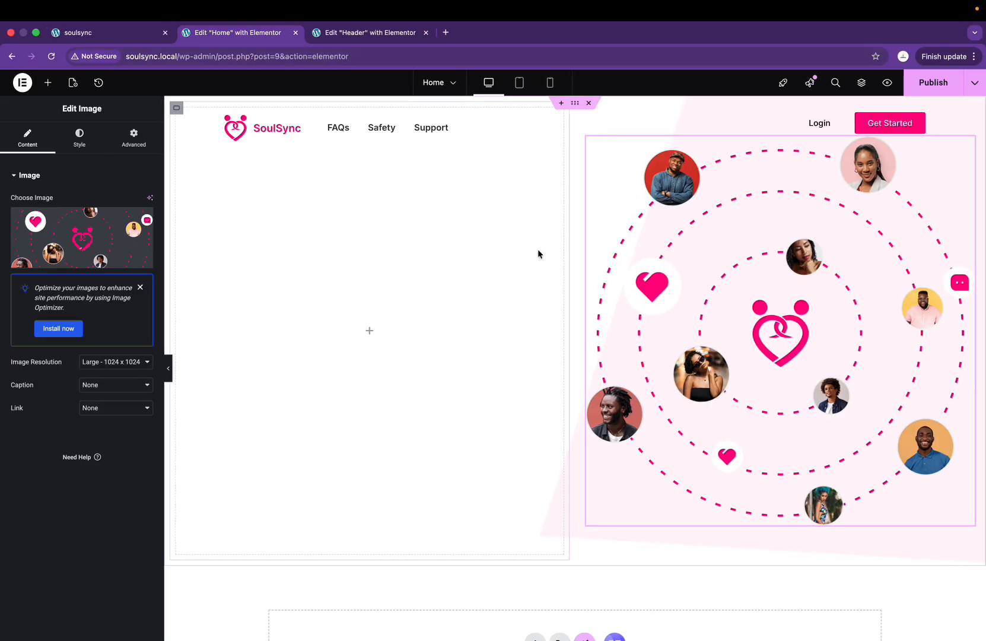
{"action": "left_click", "coordinate": [866, 89]}
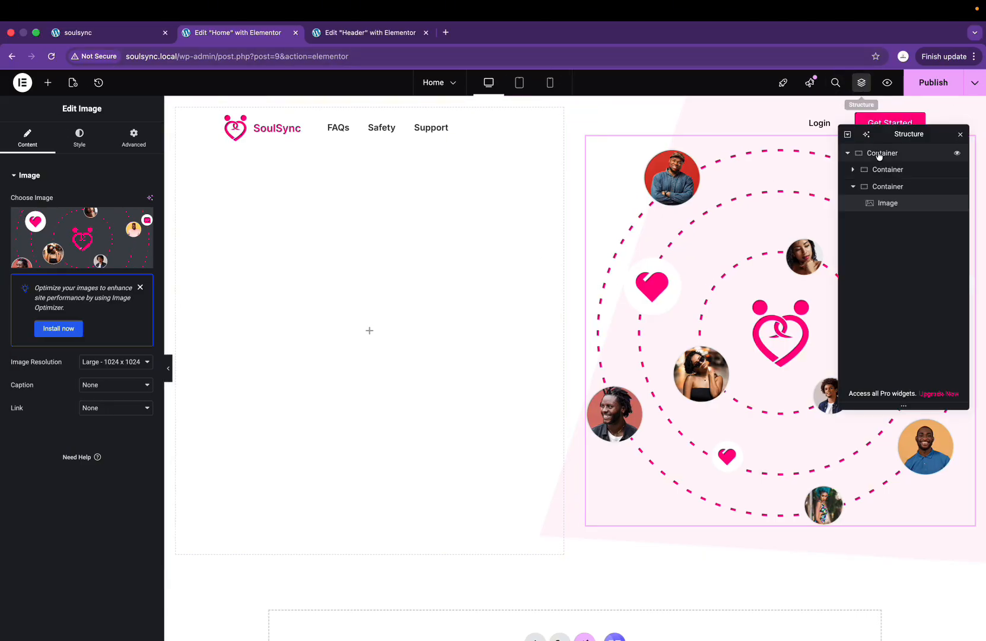
{"action": "left_click", "coordinate": [853, 186]}
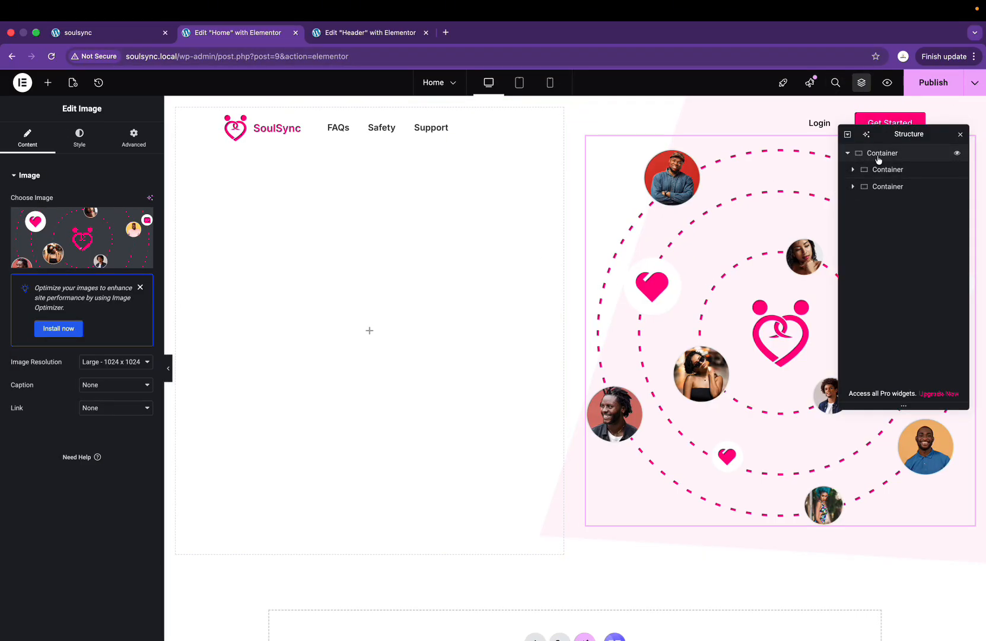
{"action": "left_click", "coordinate": [878, 156]}
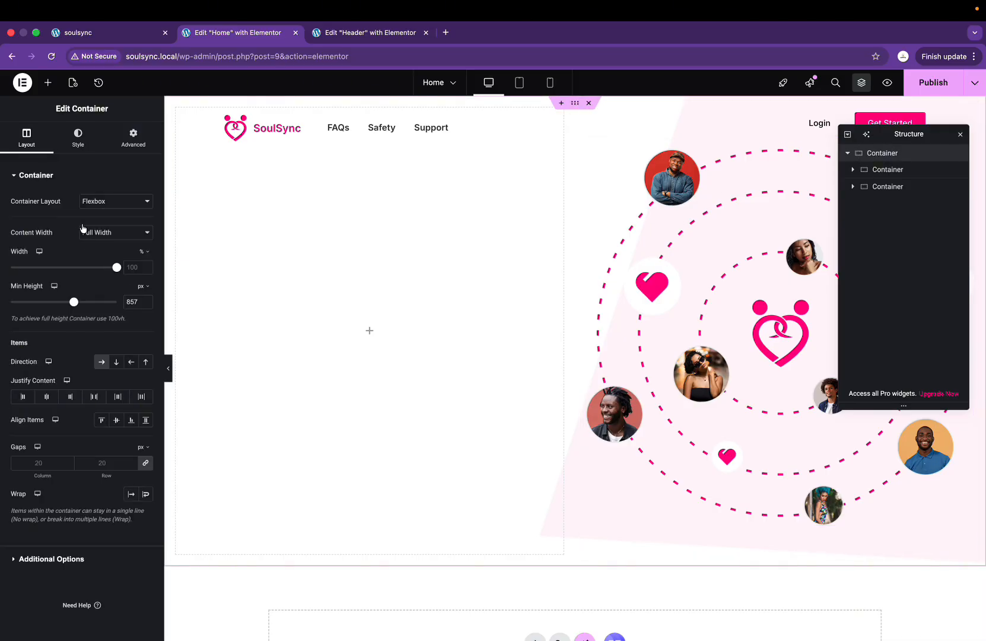
{"action": "left_click", "coordinate": [127, 152]}
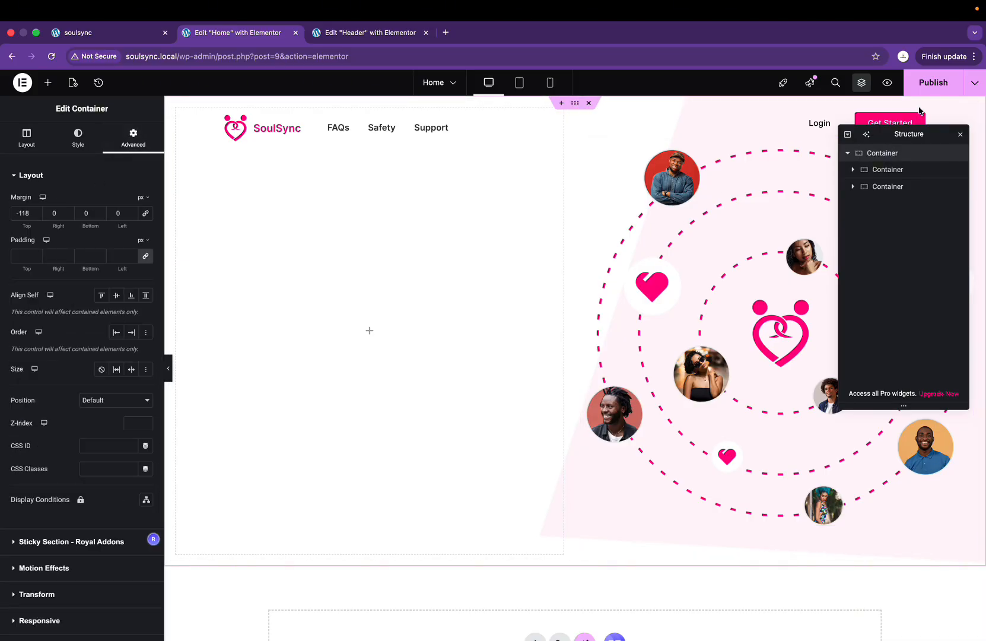
{"action": "left_click", "coordinate": [962, 137]}
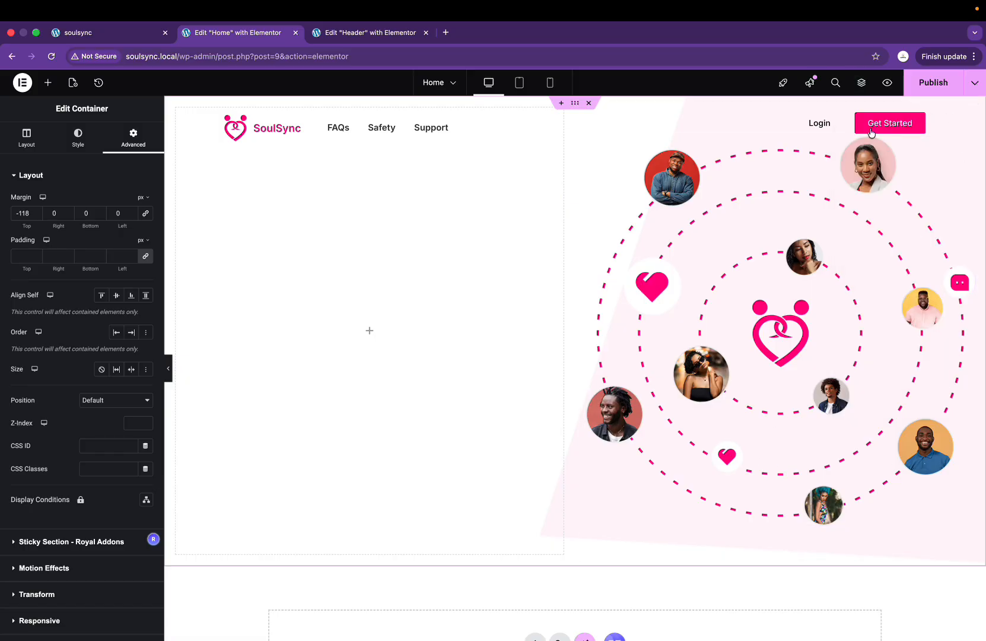
{"action": "key", "text": "ctrl+Right"}
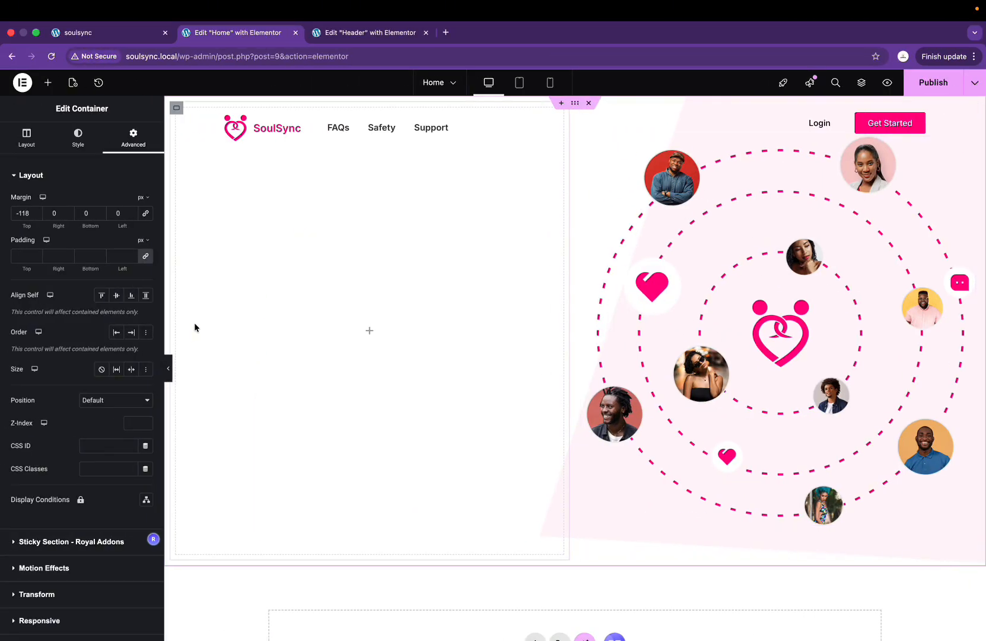
Step: Unlink the hero container's padding and set top to 150 px and right to 100 px
{"action": "left_click", "coordinate": [146, 260]}
{"action": "left_click", "coordinate": [15, 256]}
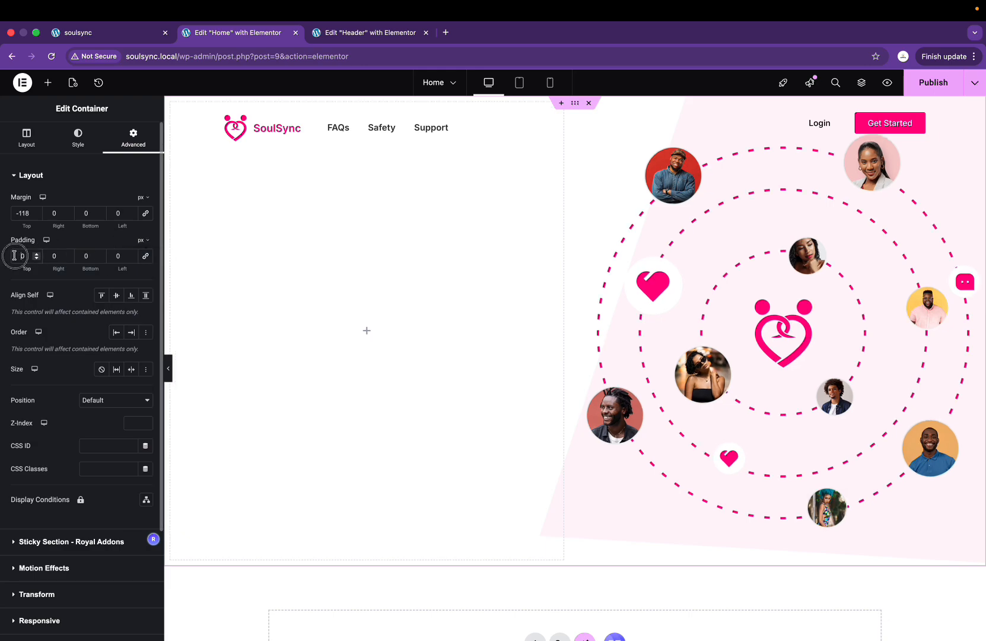
{"action": "type", "text": "500"}
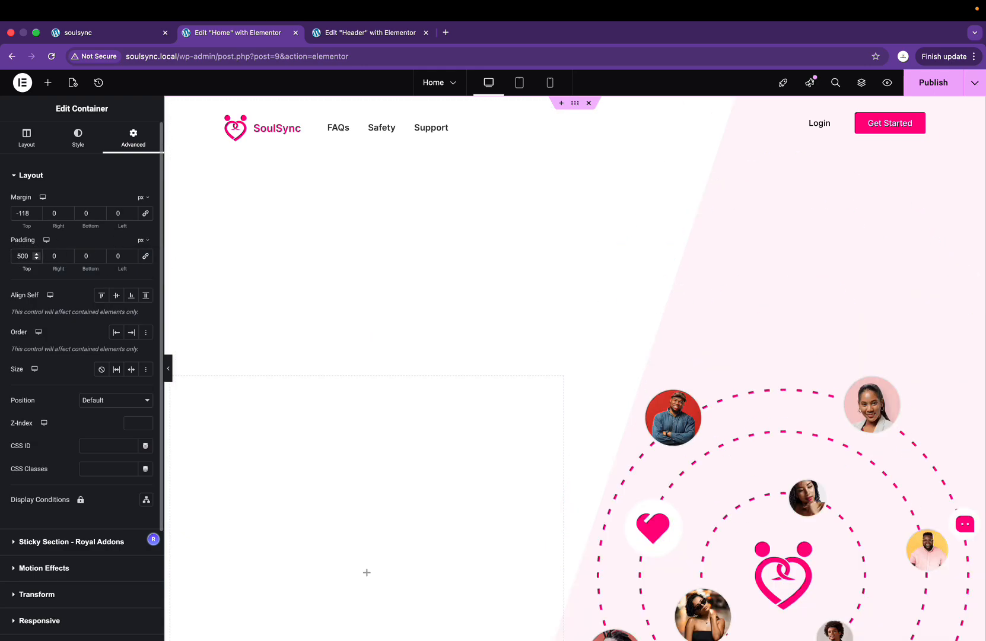
{"action": "key", "text": "Delete"}
{"action": "key", "text": "BackSpace"}
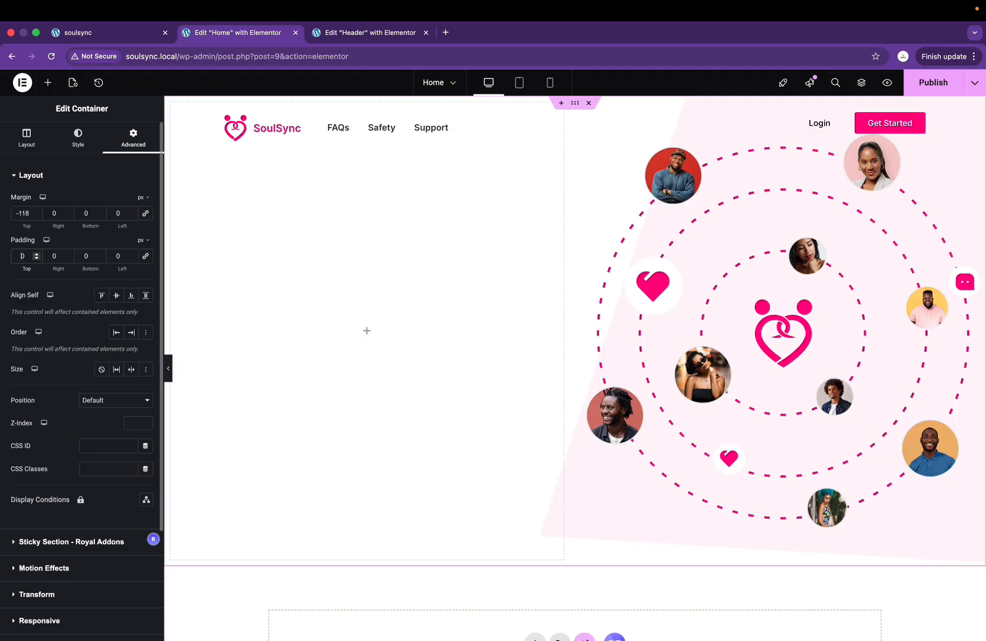
{"action": "type", "text": "10"}
{"action": "key", "text": "BackSpace"}
{"action": "key", "text": "BackSpace"}
{"action": "type", "text": "15"}
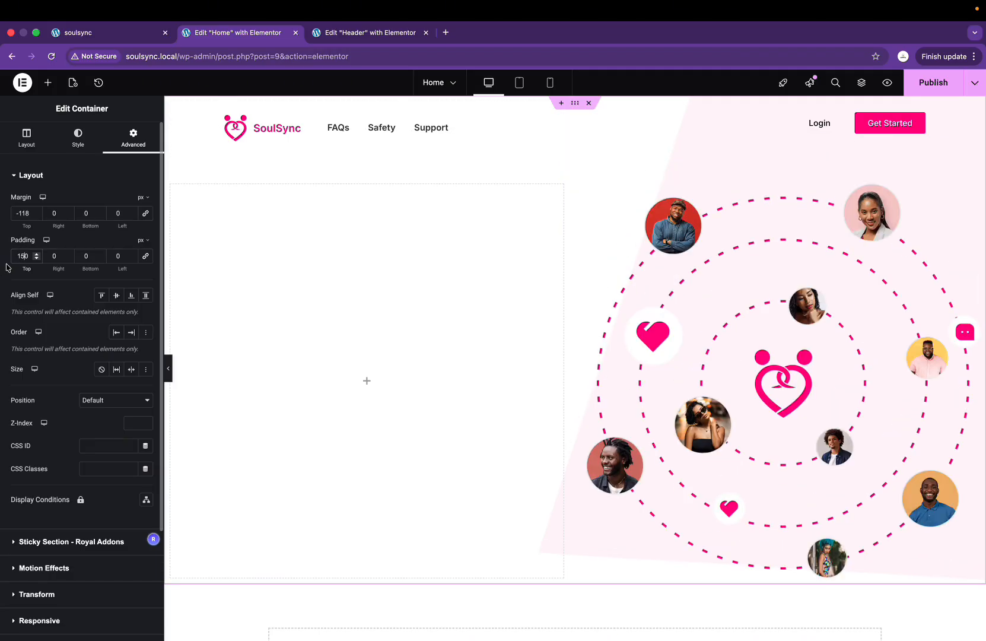
{"action": "left_click", "coordinate": [51, 255]}
{"action": "type", "text": "100"}
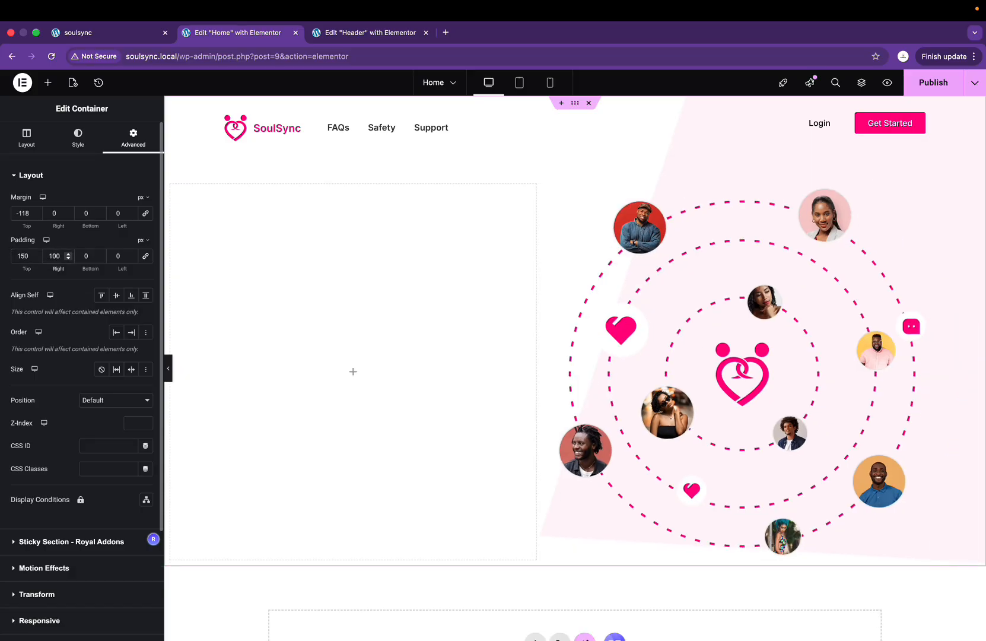
{"action": "left_click", "coordinate": [85, 256]}
{"action": "type", "text": "10"}
{"action": "type", "text": "500"}
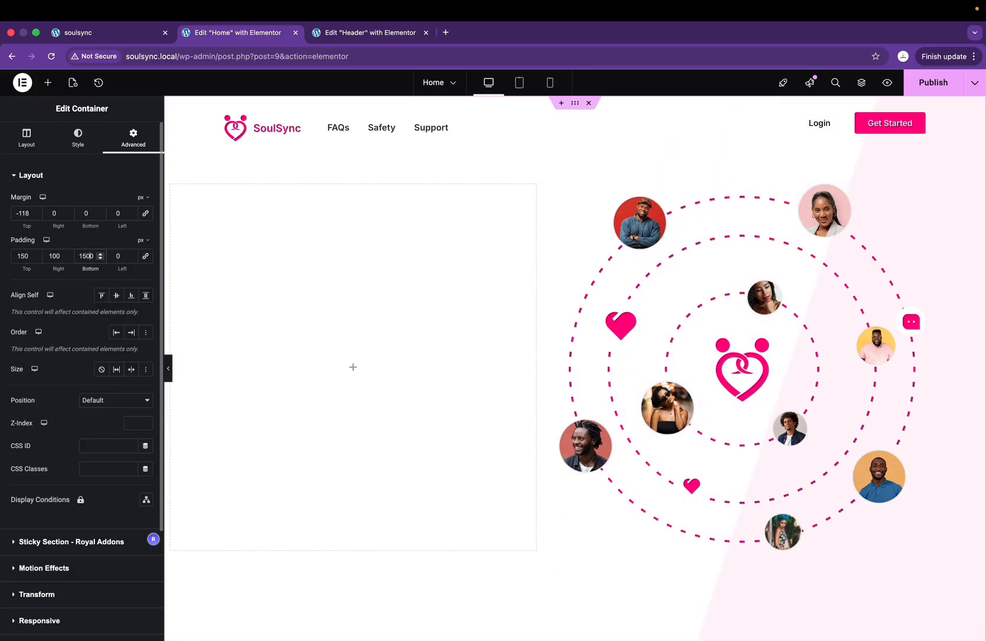
{"action": "key", "text": "BackSpace"}
{"action": "key", "text": "BackSpace"}
{"action": "type", "text": "5"}
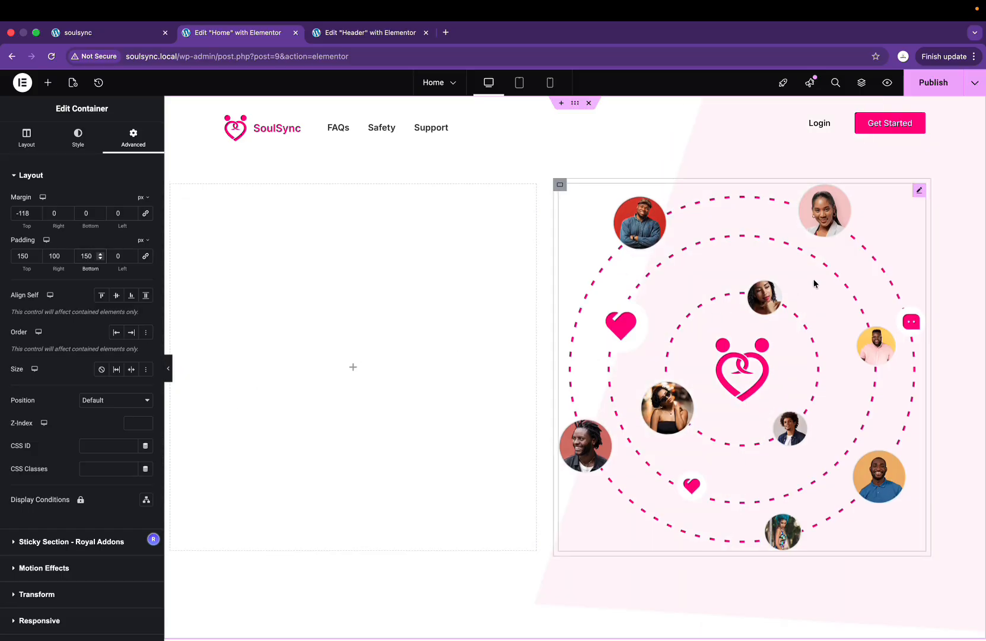
{"action": "left_click", "coordinate": [169, 369]}
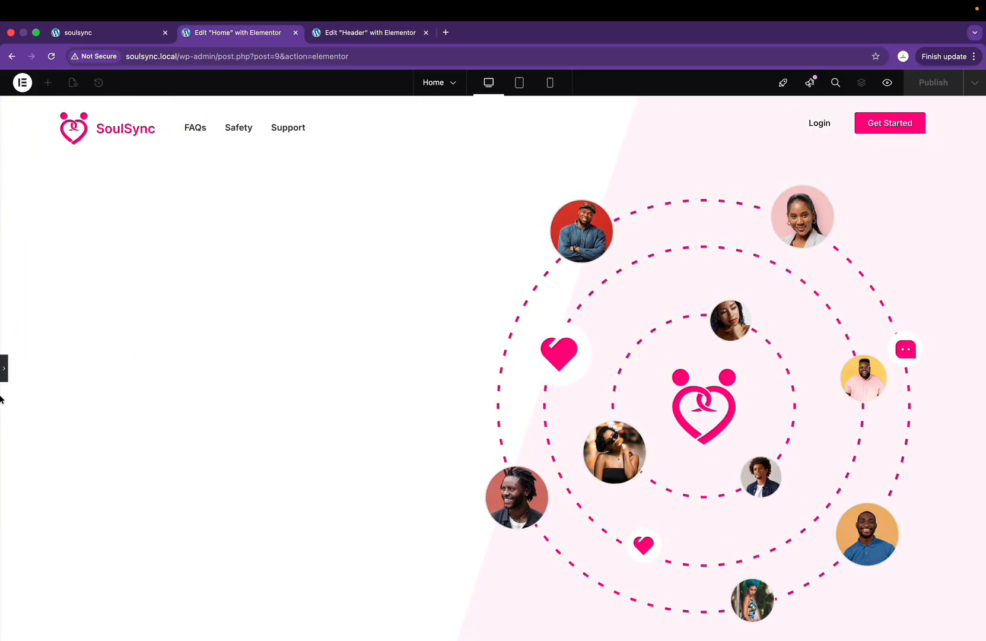
{"action": "left_click", "coordinate": [4, 369]}
Step: Set the bottom and left padding to 100 px each, then compare the layout with Figma
{"action": "left_click", "coordinate": [88, 257]}
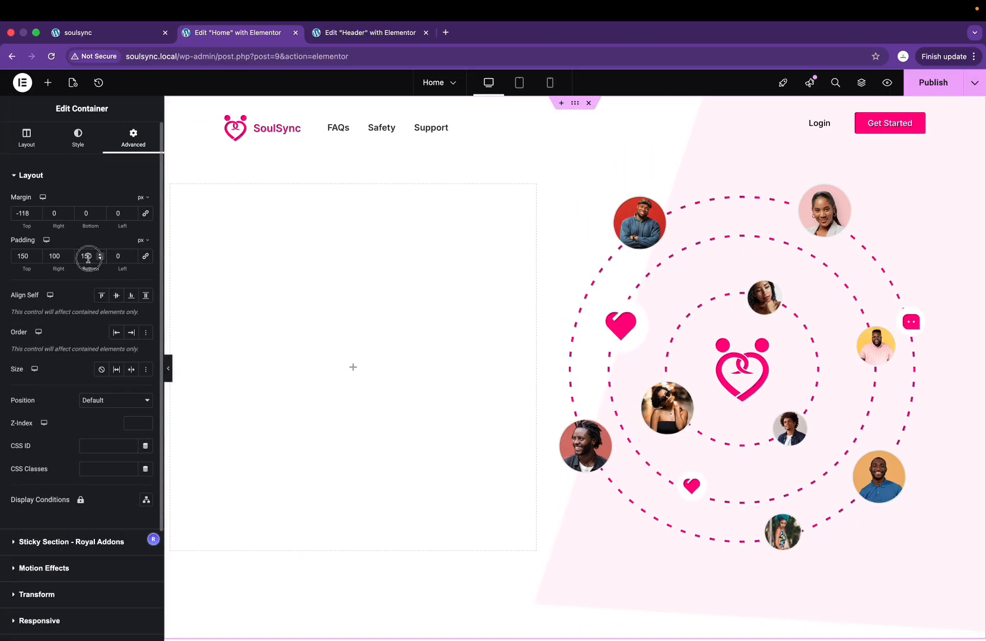
{"action": "type", "text": "100"}
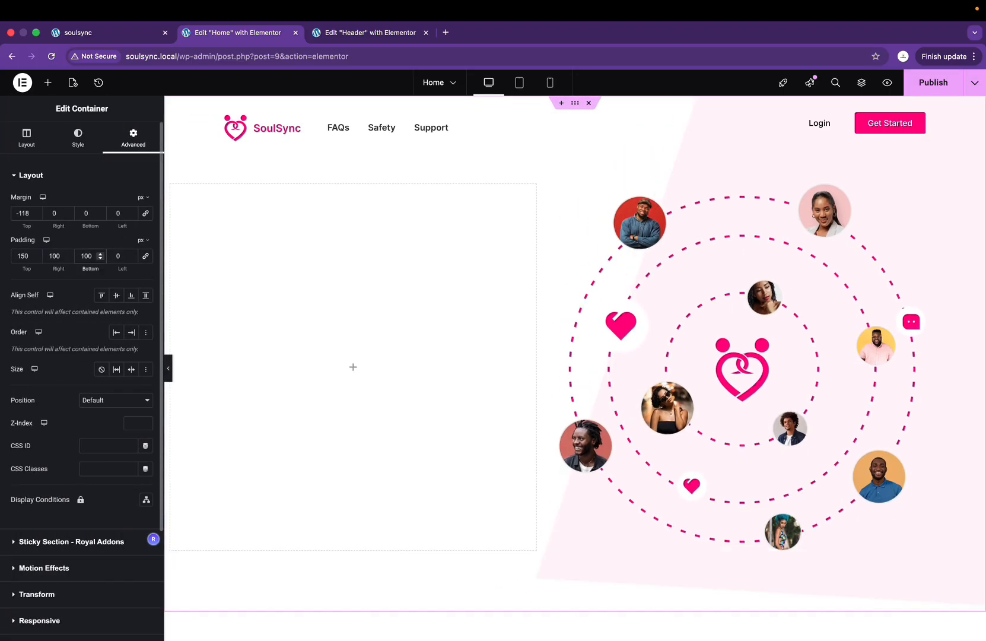
{"action": "left_click", "coordinate": [111, 257]}
{"action": "type", "text": "1"}
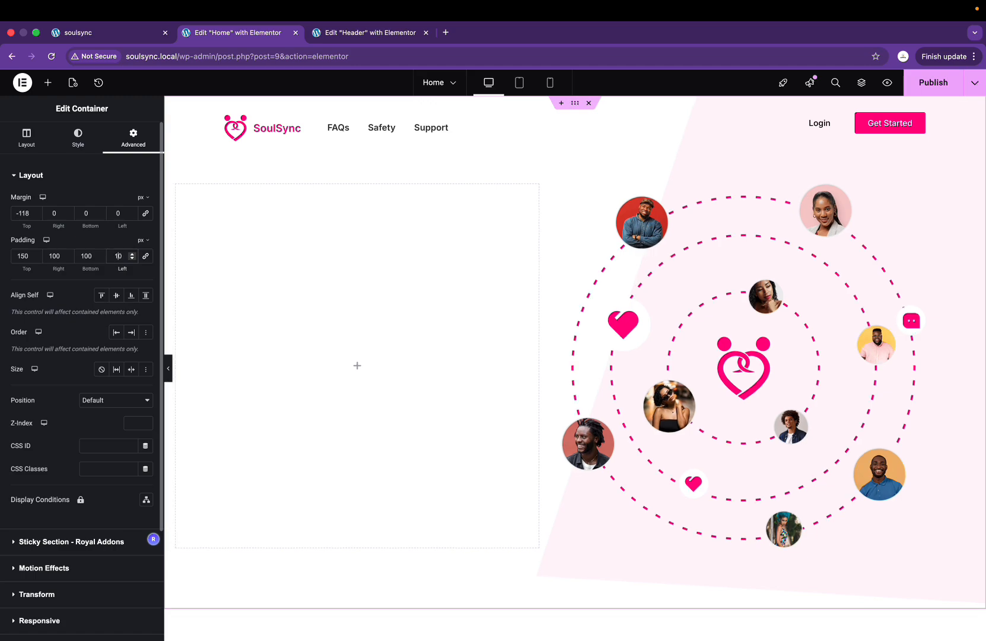
{"action": "type", "text": "0"}
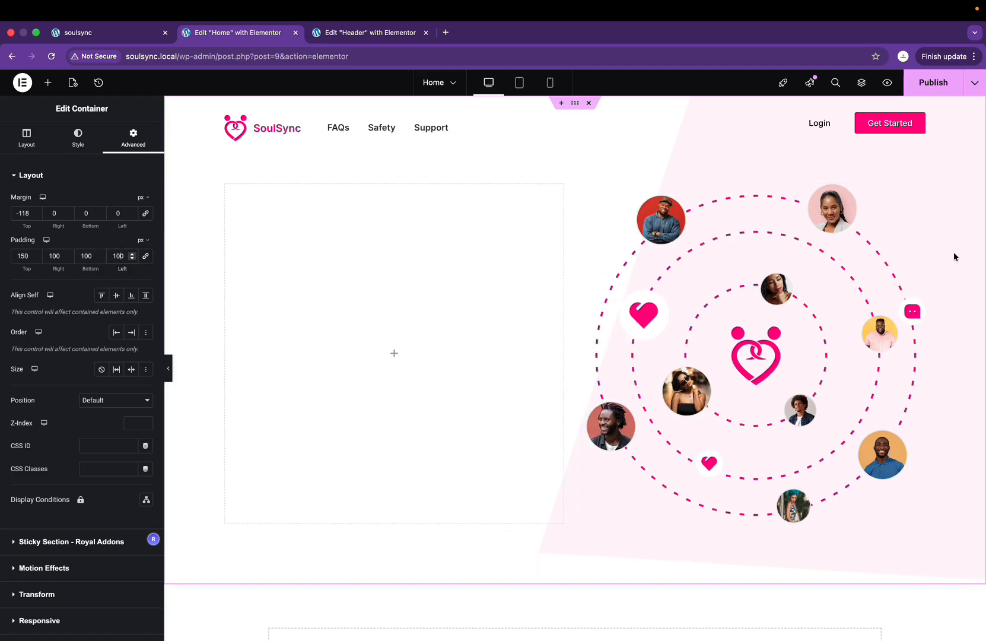
{"action": "key", "text": "ctrl+Right"}
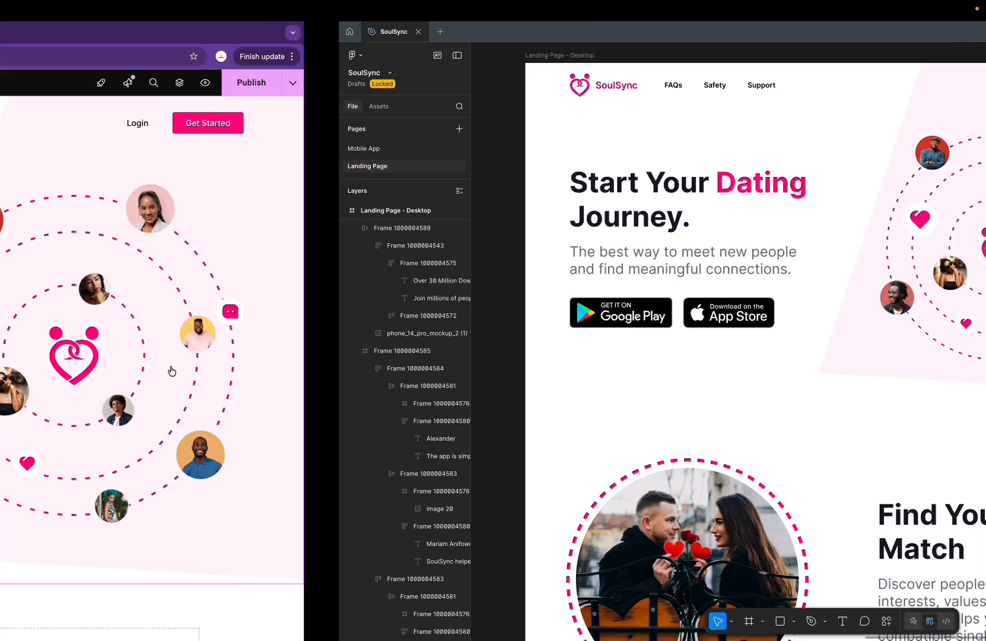
{"action": "key", "text": "ctrl+Left"}
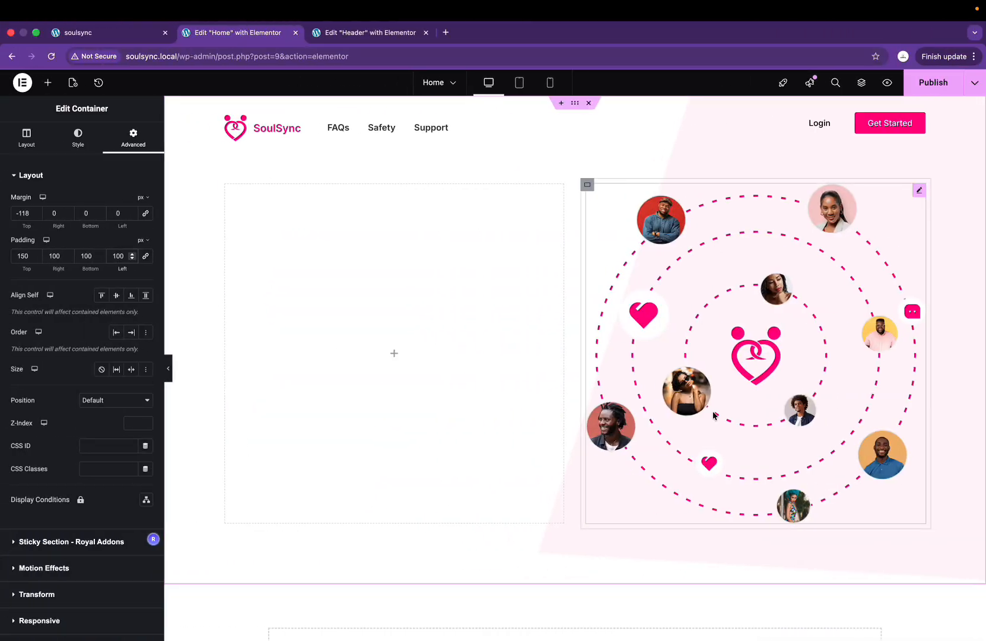
{"action": "key", "text": "ctrl+Right"}
{"action": "key", "text": "ctrl+Left"}
Step: Set the circular profiles image's width to 85% and its alignment to End, on the right
{"action": "left_click", "coordinate": [770, 293]}
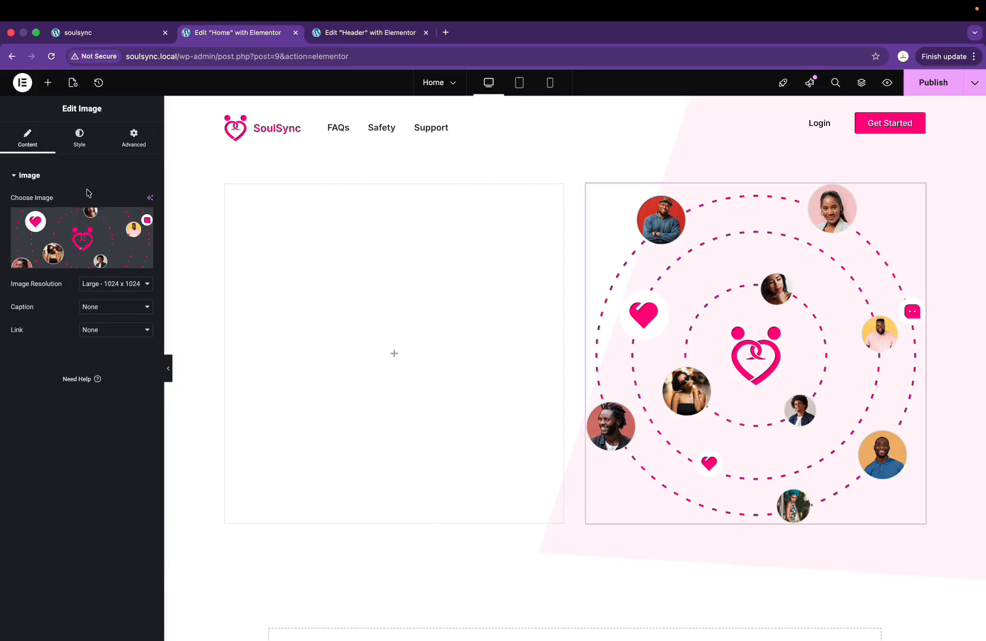
{"action": "left_click", "coordinate": [79, 136]}
{"action": "left_click_drag", "start_coordinate": [13, 239], "coordinate": [103, 243]}
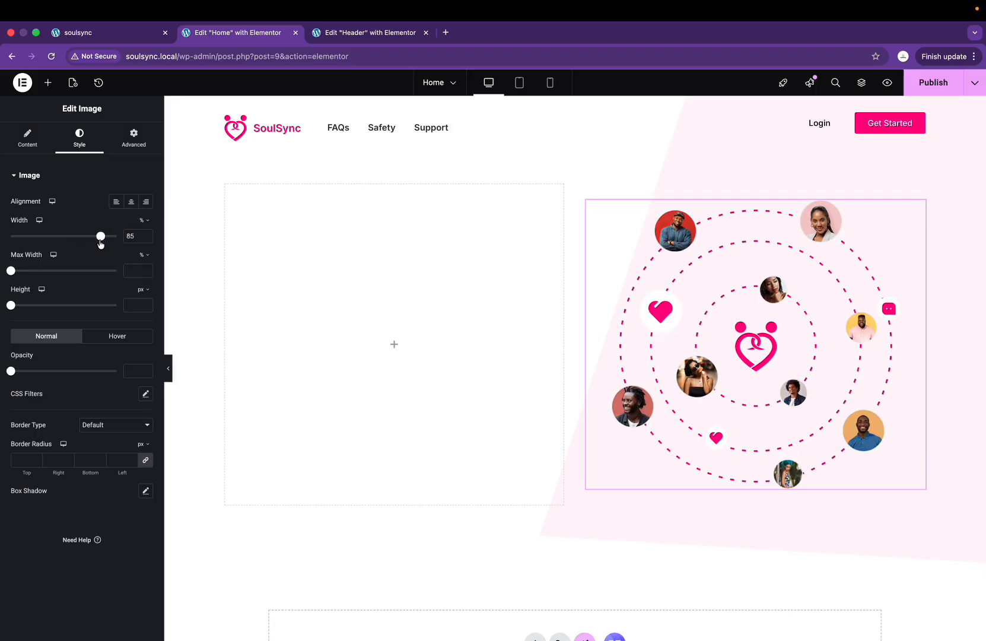
{"action": "left_click", "coordinate": [134, 137]}
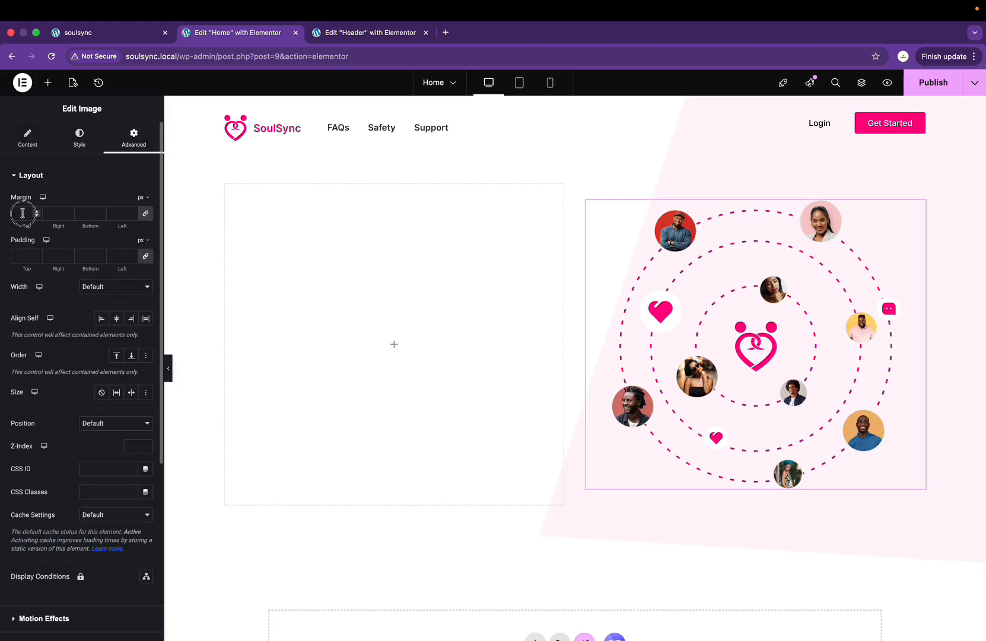
{"action": "left_click", "coordinate": [16, 253]}
{"action": "left_click", "coordinate": [27, 137]}
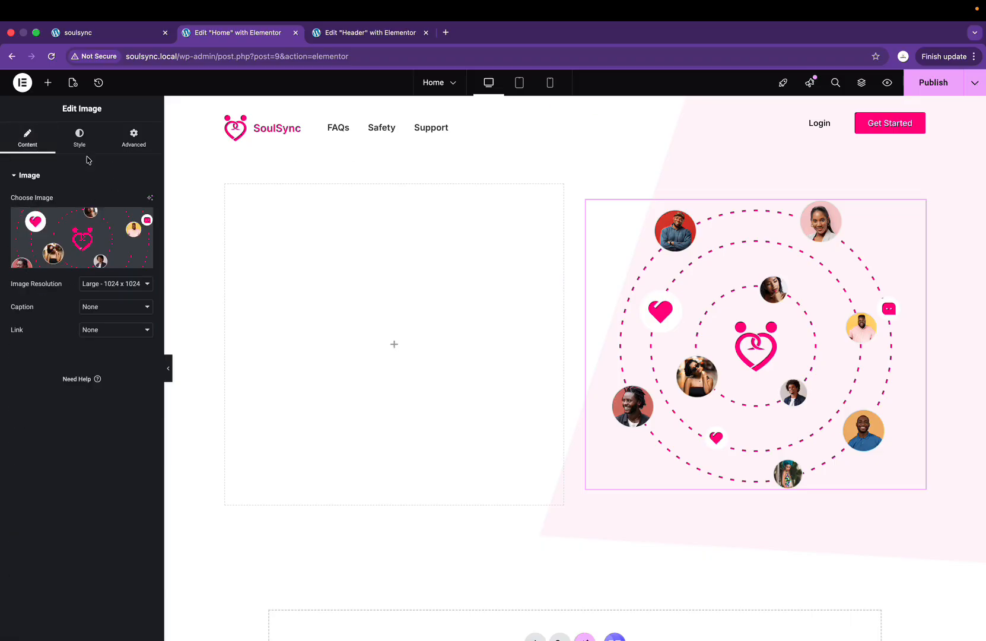
{"action": "left_click", "coordinate": [79, 138]}
{"action": "left_click", "coordinate": [146, 202]}
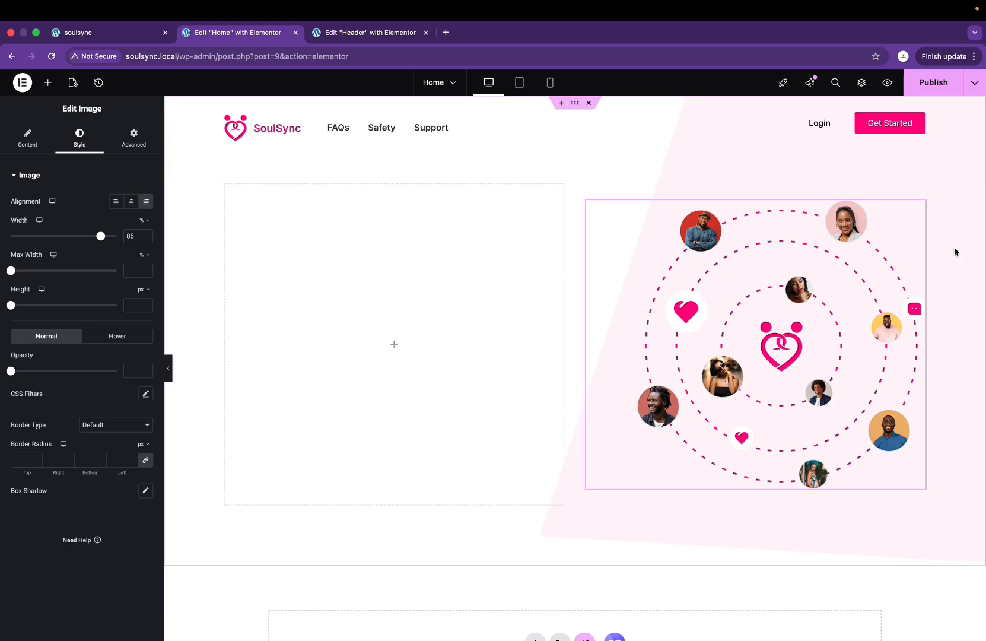
{"action": "key", "text": "ctrl+Right"}
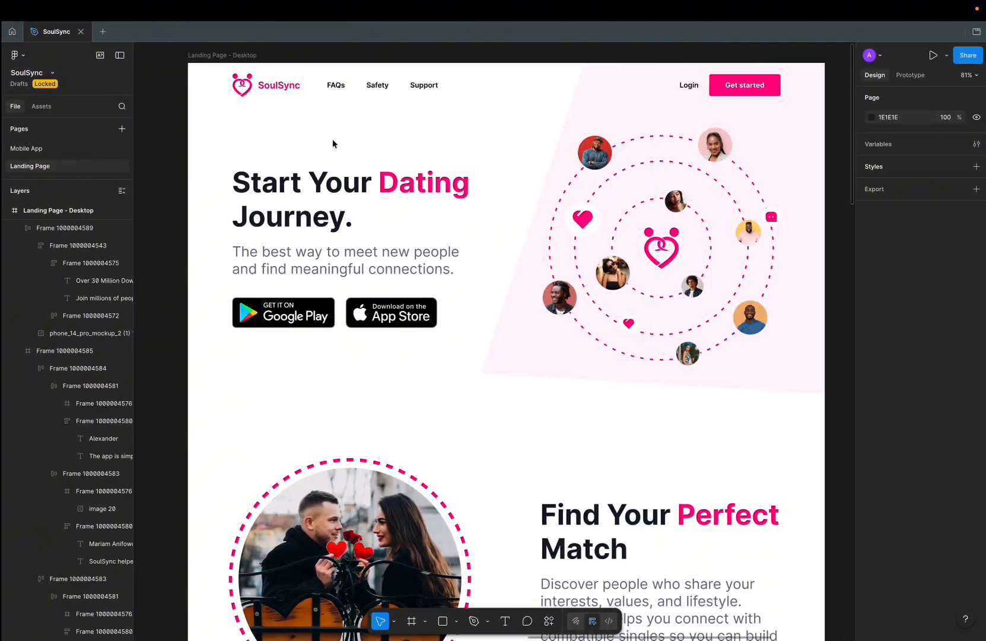
{"action": "key", "text": "ctrl+Left"}
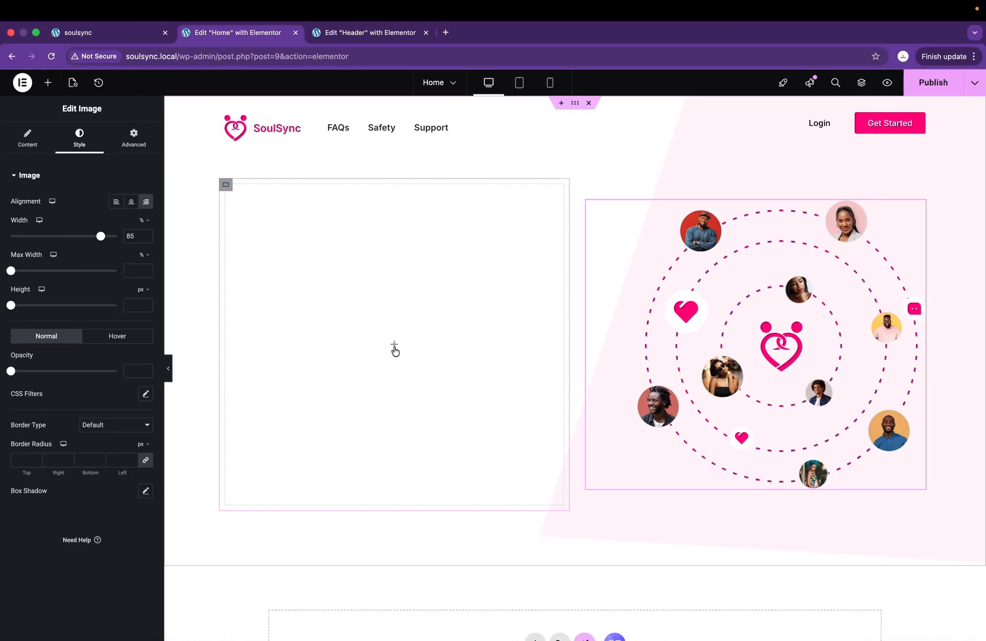
Step: Drop a Heading widget into the left hero column titled 'Start Your Dating Journey.' from Figma
{"action": "left_click", "coordinate": [395, 349]}
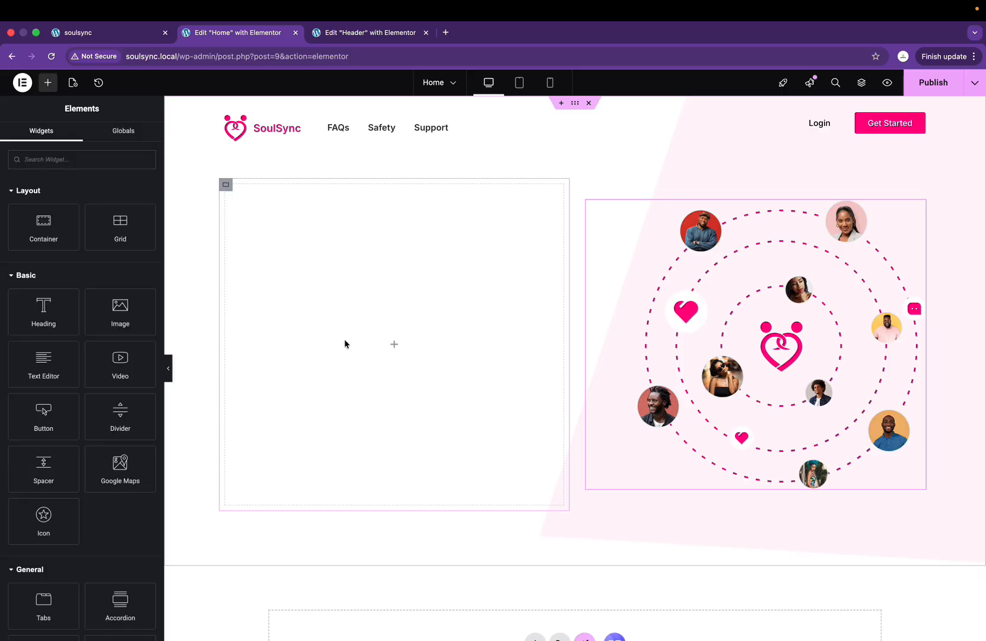
{"action": "key", "text": "ctrl+Right"}
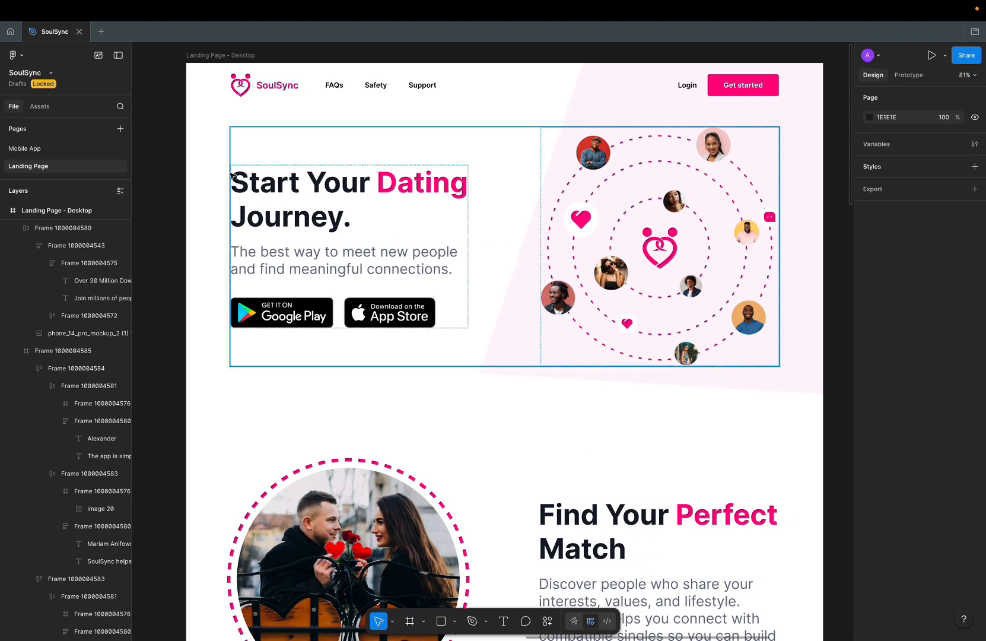
{"action": "key", "text": "ctrl+Left"}
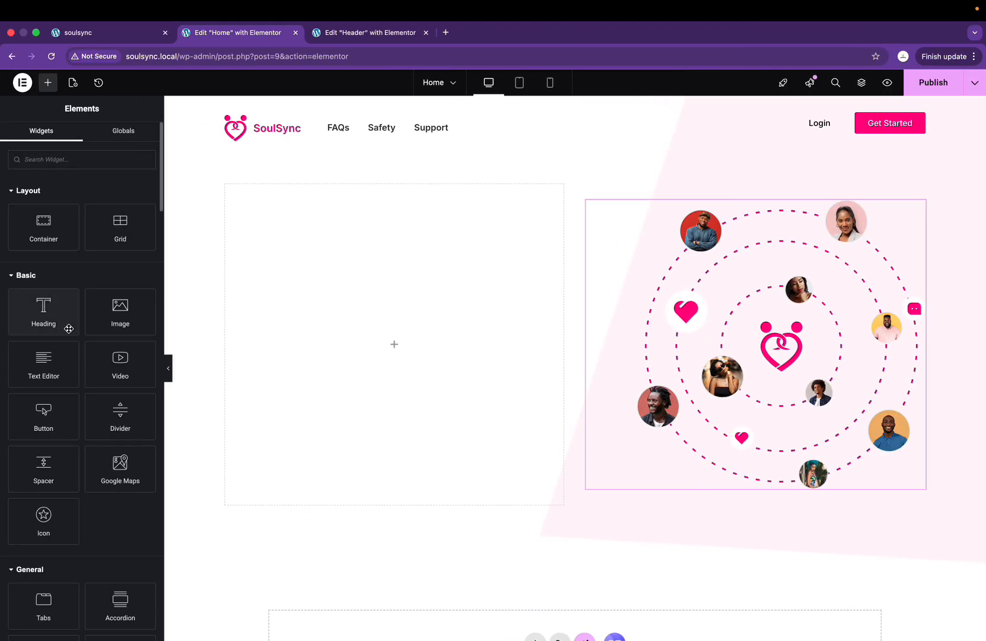
{"action": "left_click_drag", "start_coordinate": [35, 312], "coordinate": [332, 346]}
{"action": "key", "text": "ctrl+Right"}
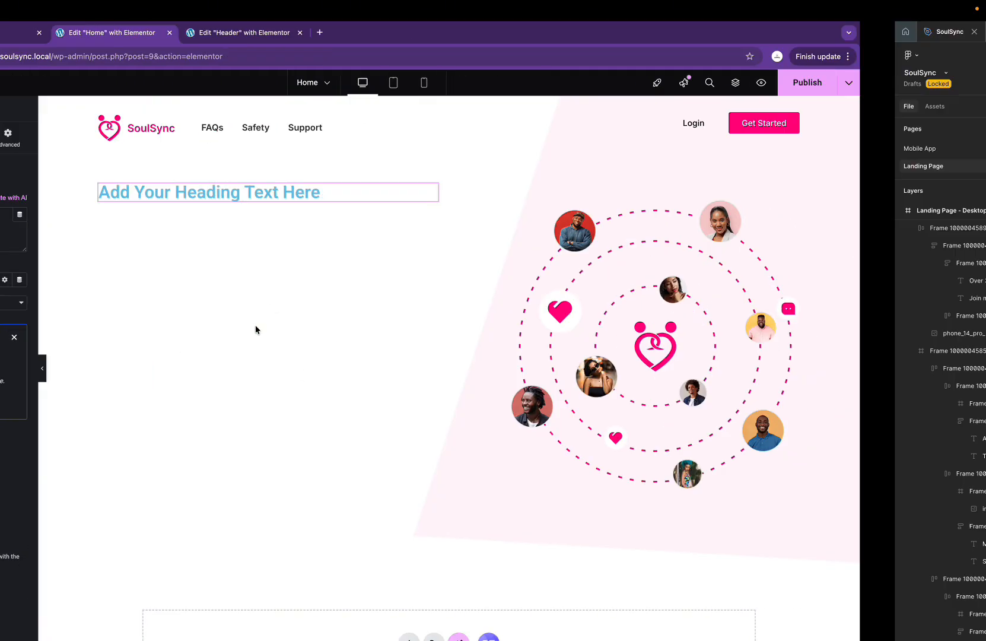
{"action": "double_click", "coordinate": [319, 213]}
{"action": "key", "text": "super+c"}
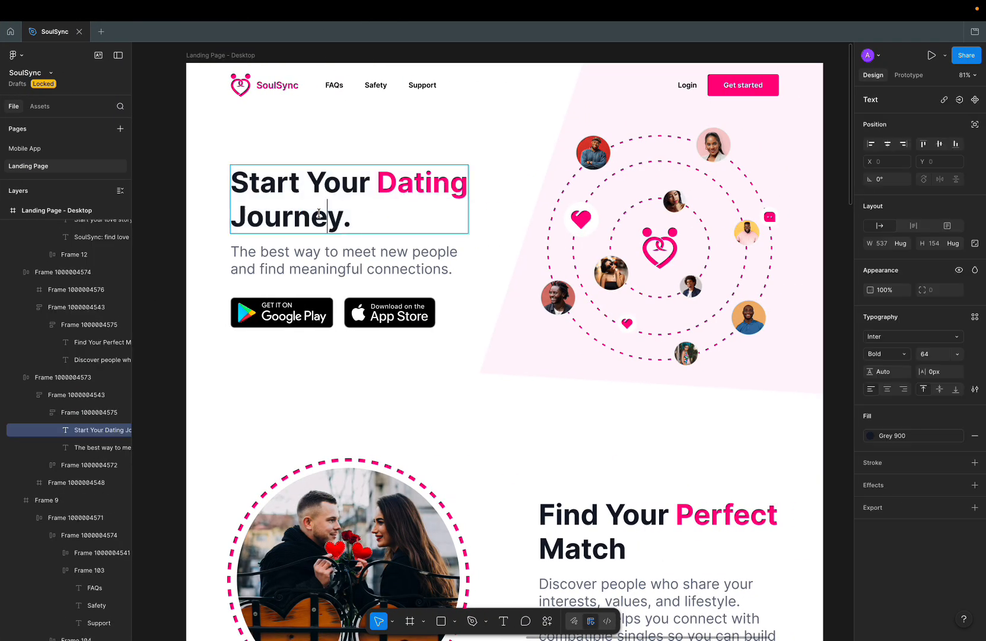
{"action": "key", "text": "ctrl+Left"}
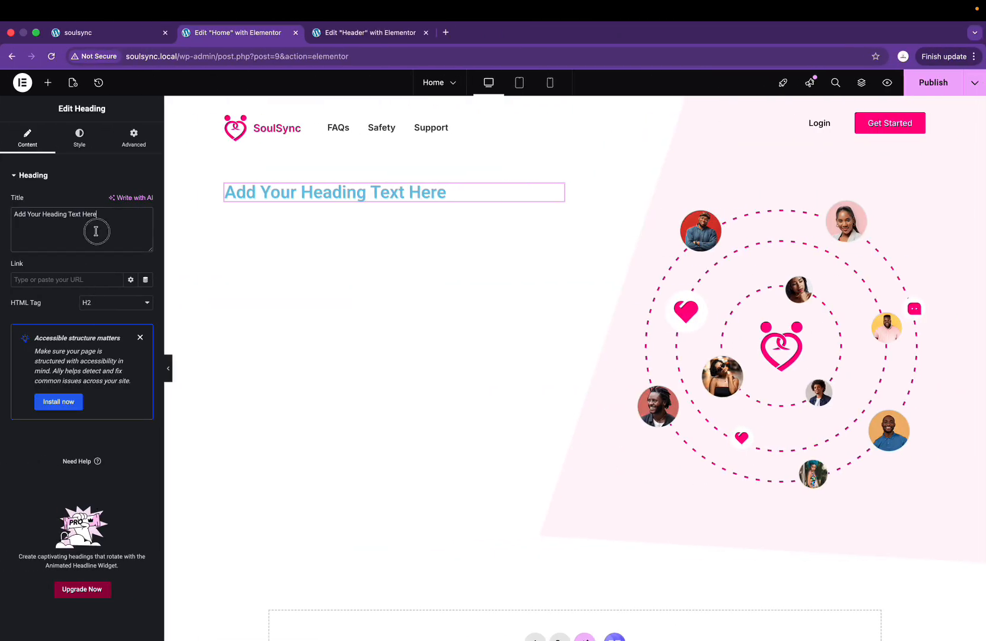
{"action": "triple_click", "coordinate": [96, 231]}
{"action": "key", "text": "super+v"}
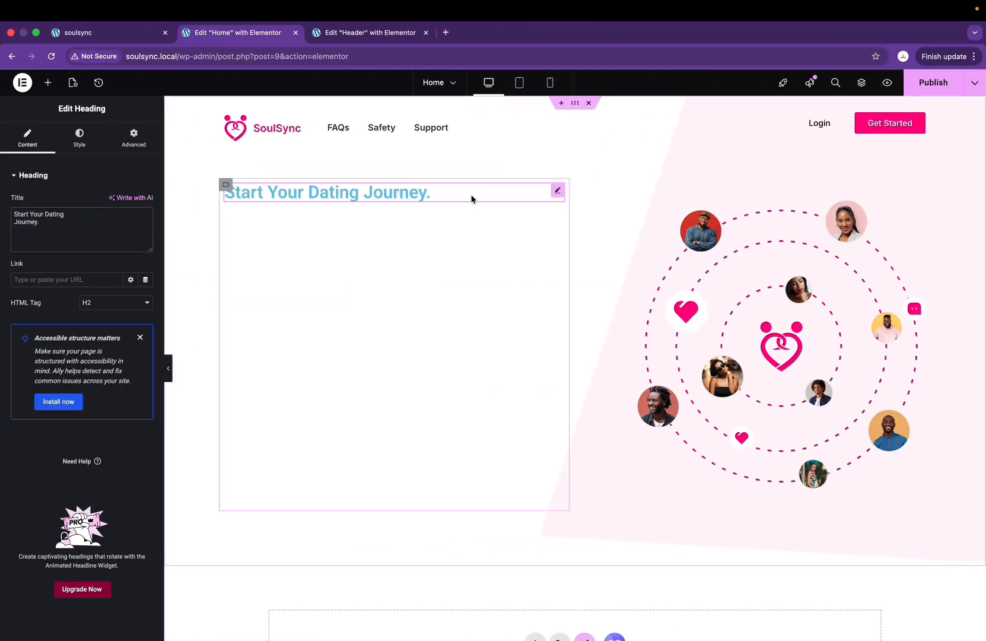
{"action": "key", "text": "ctrl+Right"}
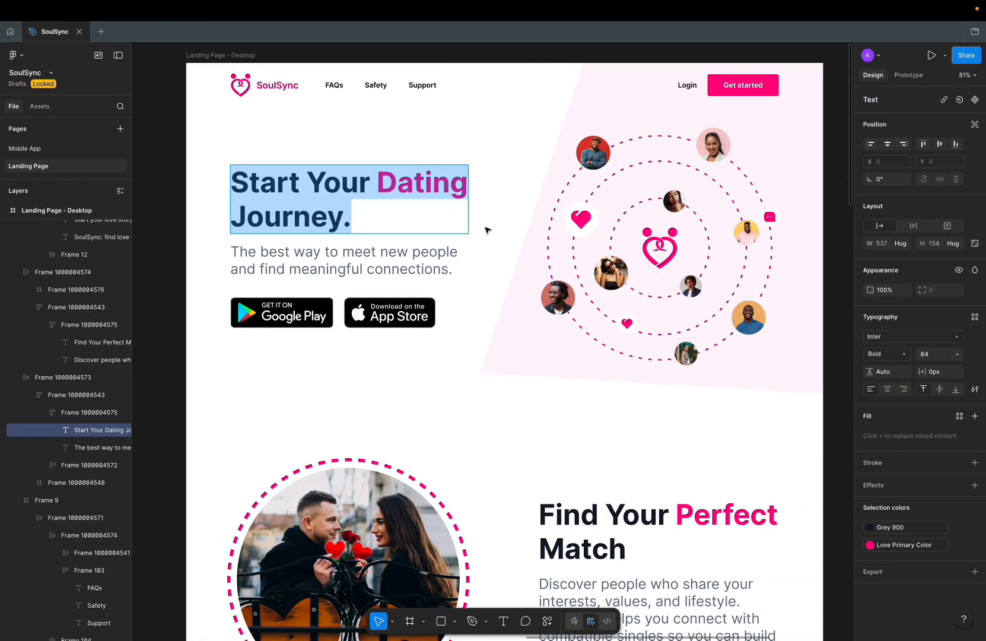
{"action": "key", "text": "ctrl+Left"}
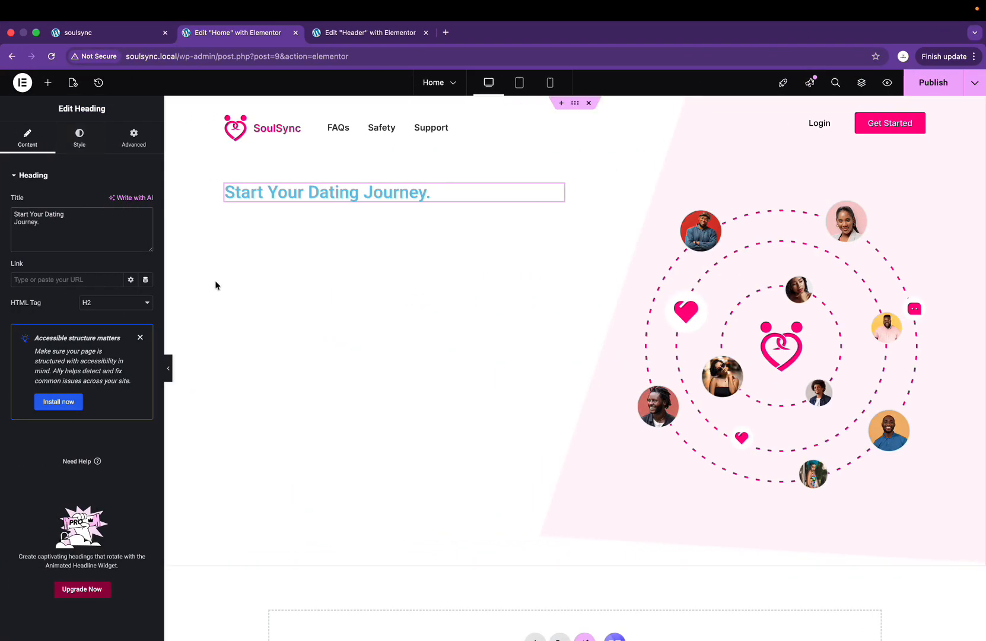
Step: Set the hero heading font to Inter, weight 700 (Bold)
{"action": "left_click", "coordinate": [80, 136]}
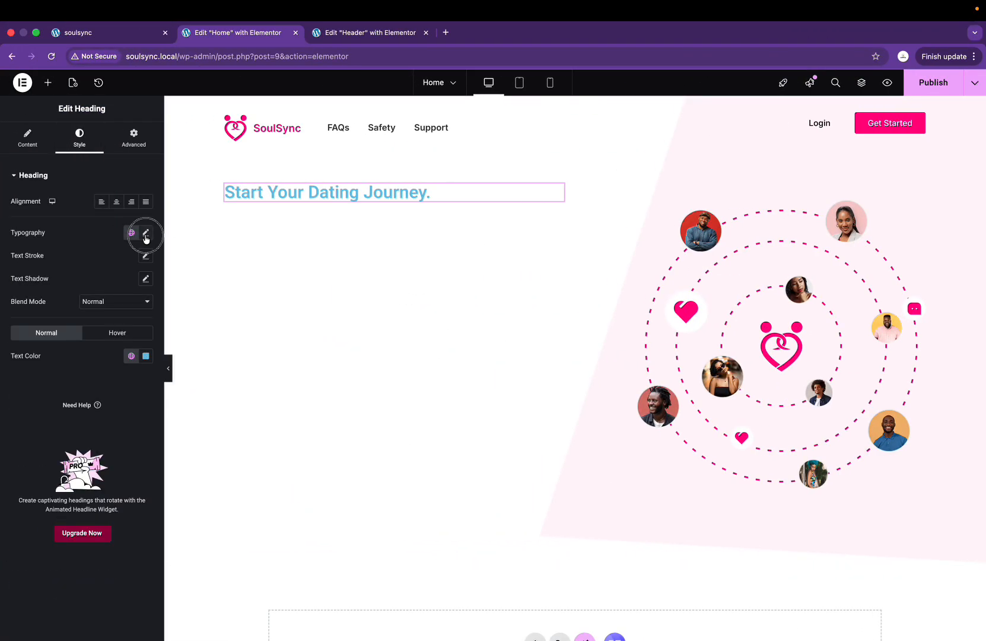
{"action": "left_click", "coordinate": [145, 232]}
{"action": "left_click", "coordinate": [126, 279]}
{"action": "type", "text": "ter"}
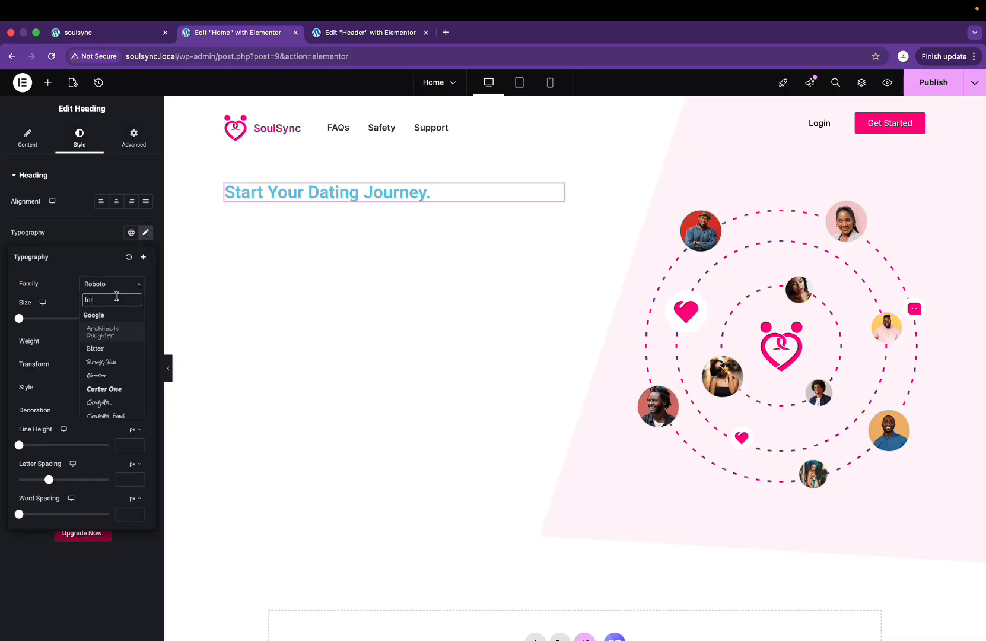
{"action": "key", "text": "BackSpace"}
{"action": "key", "text": "BackSpace"}
{"action": "key", "text": "BackSpace"}
{"action": "type", "text": "inter"}
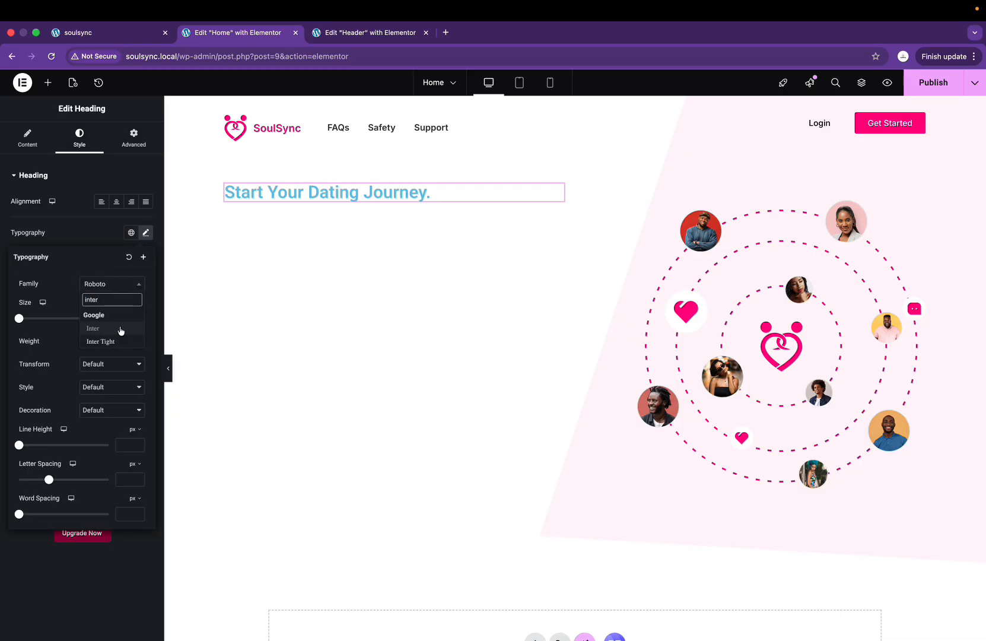
{"action": "left_click", "coordinate": [94, 328]}
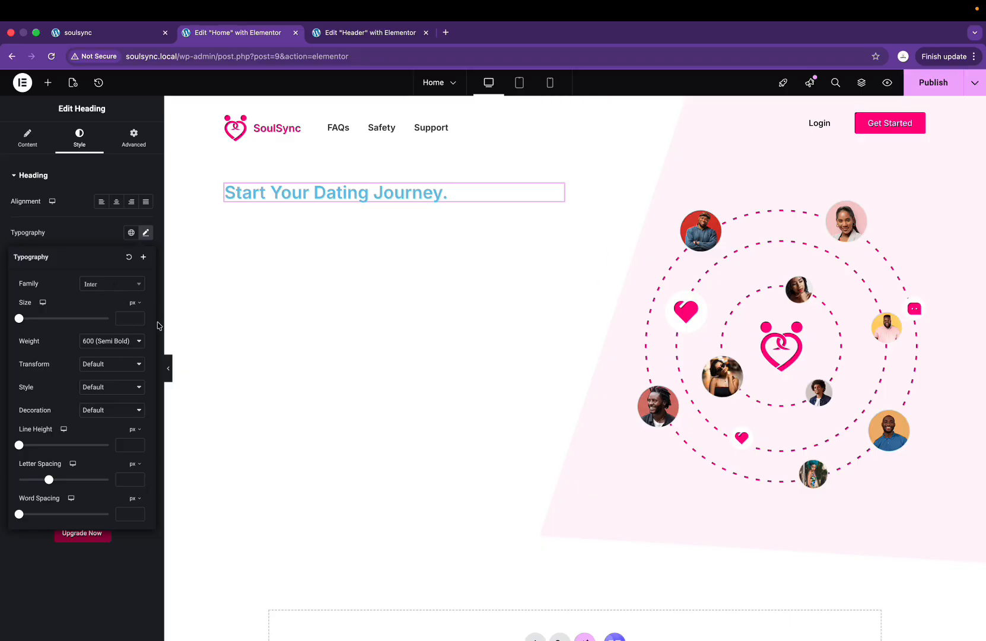
{"action": "left_click", "coordinate": [124, 343]}
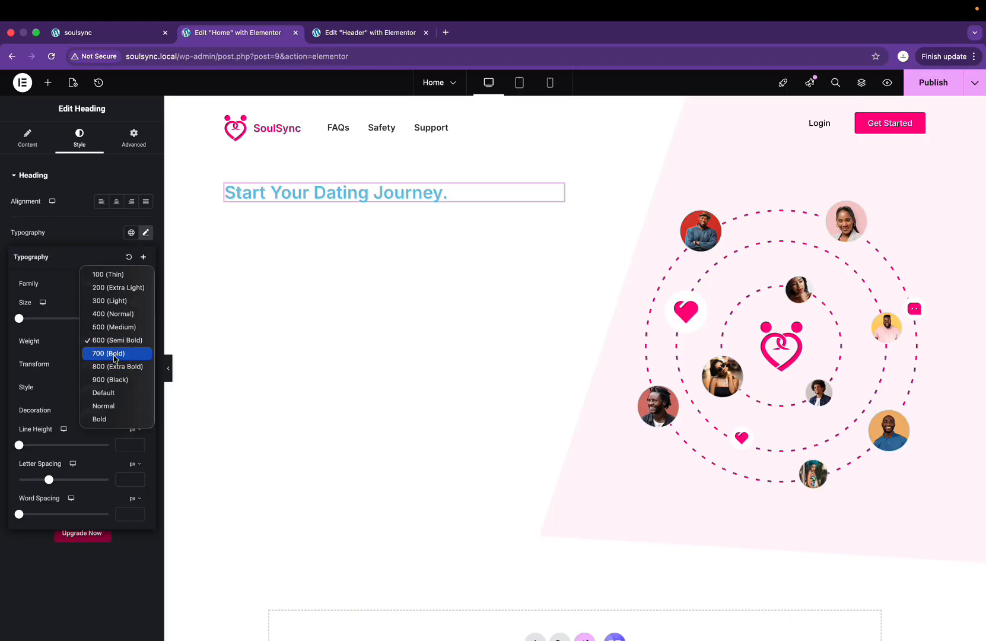
{"action": "left_click", "coordinate": [116, 354]}
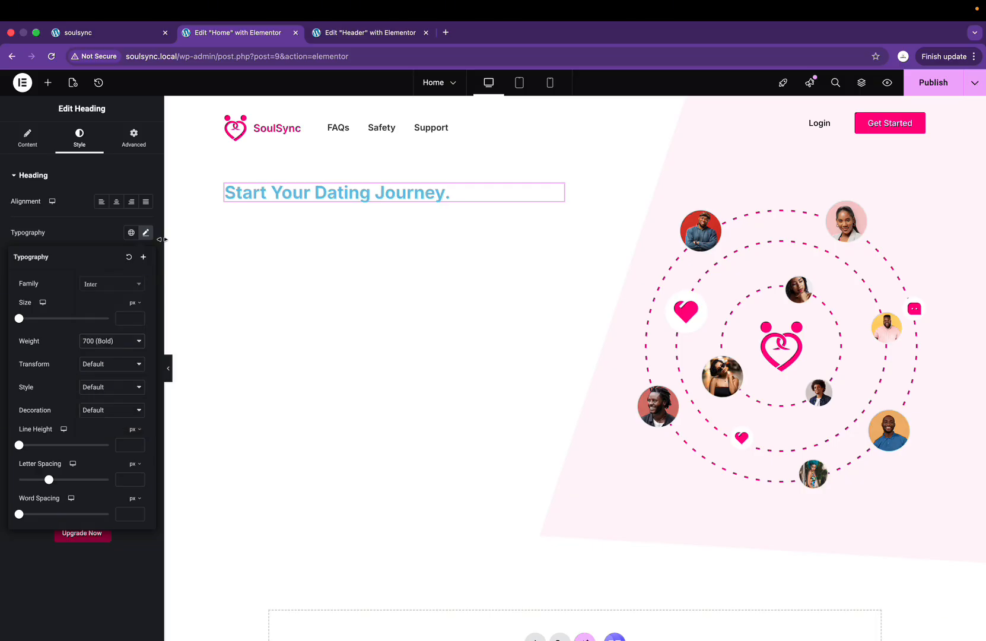
Step: Enlarge the heading text to size 63 to match the Figma design
{"action": "left_click_drag", "start_coordinate": [19, 318], "coordinate": [46, 323]}
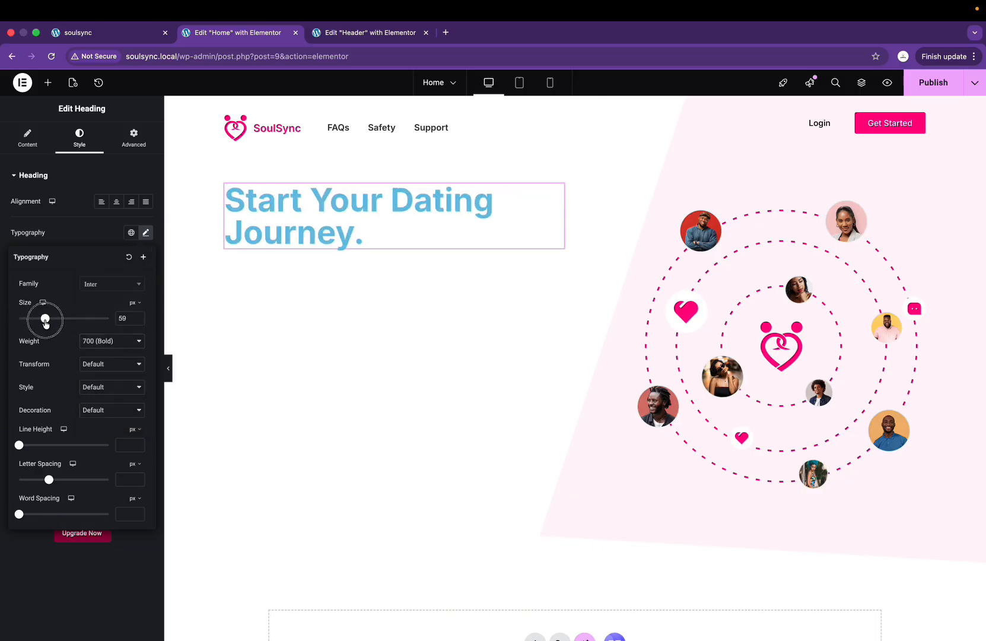
{"action": "key", "text": "ctrl+Right"}
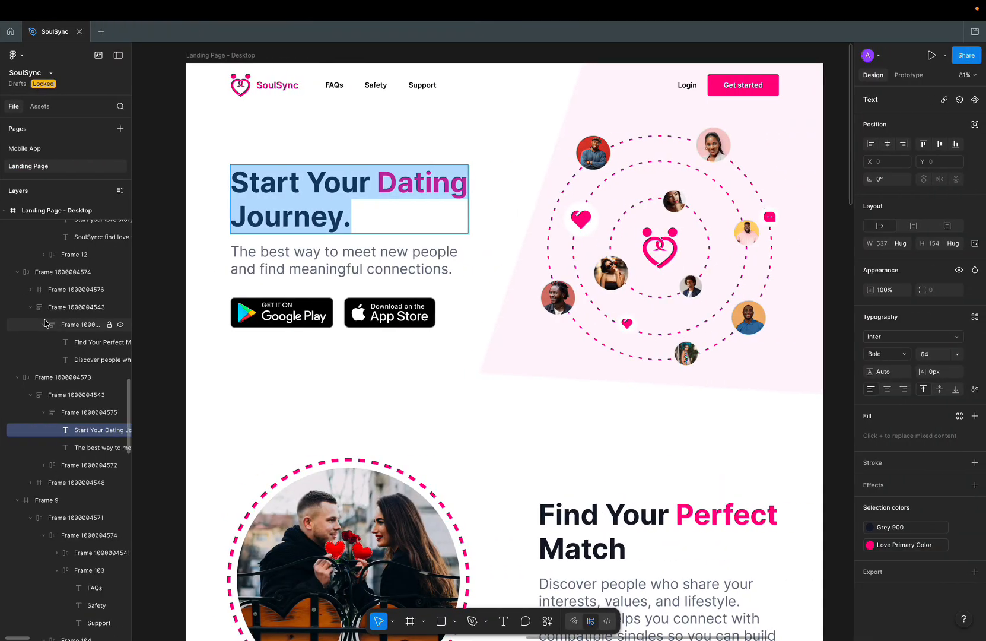
{"action": "key", "text": "ctrl+Left"}
{"action": "left_click_drag", "start_coordinate": [45, 318], "coordinate": [49, 320]}
{"action": "key", "text": "ctrl+Right"}
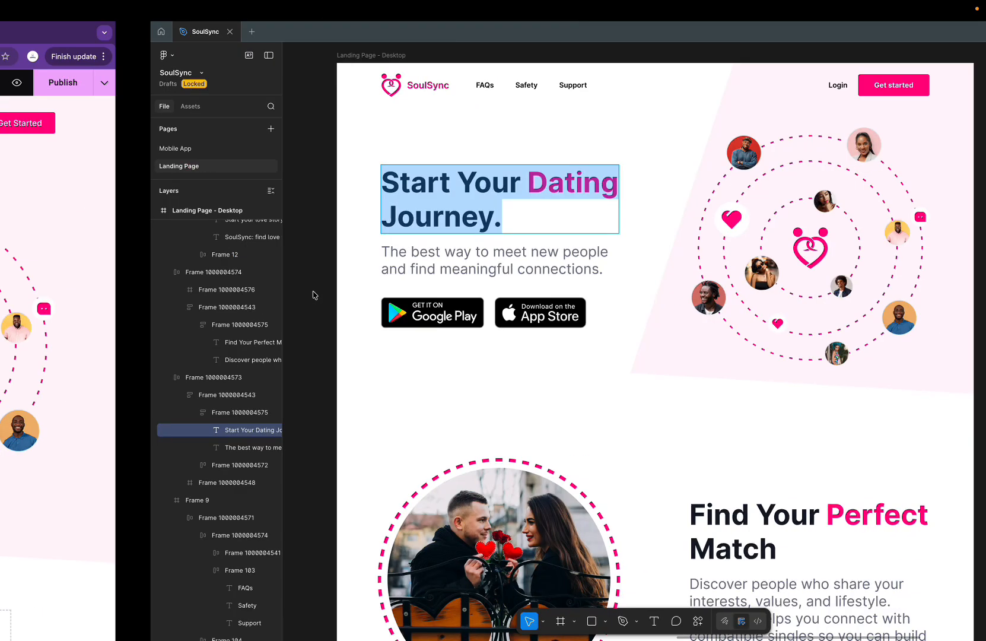
{"action": "scroll", "coordinate": [461, 352], "scroll_direction": "down", "scroll_amount": 5}
{"action": "scroll", "coordinate": [461, 353], "scroll_direction": "up", "scroll_amount": 5}
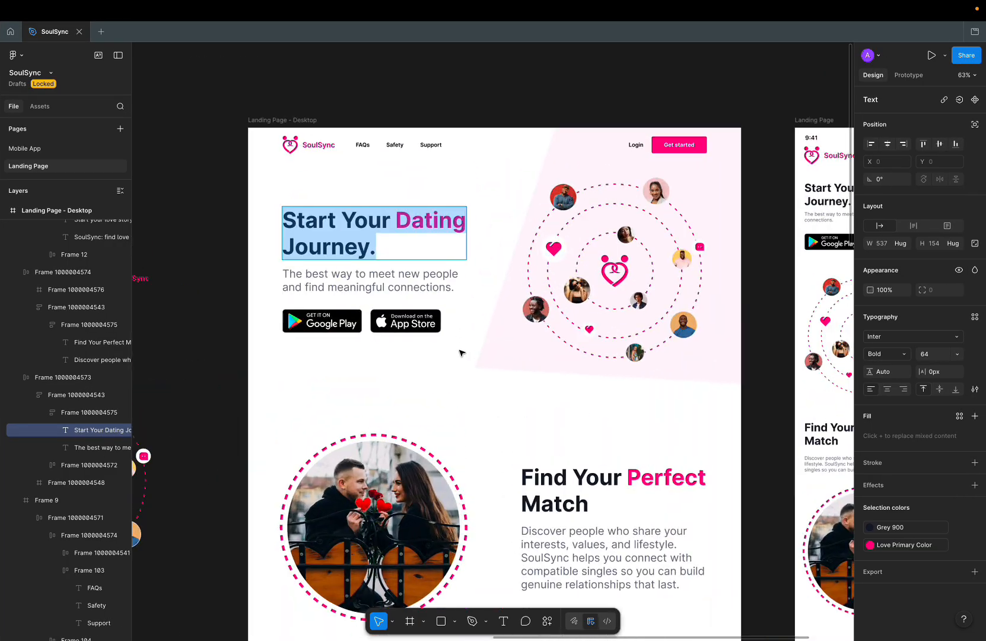
{"action": "key", "text": "ctrl+Left"}
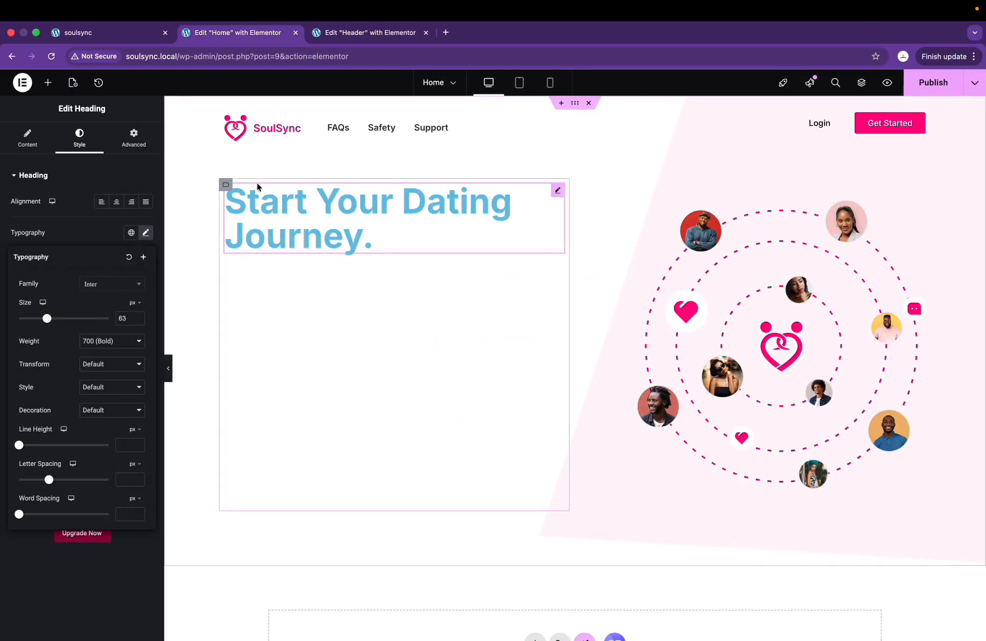
Step: Set the outer hero container's Justify Content to Center to centre the heading vertically
{"action": "left_click", "coordinate": [226, 185]}
{"action": "left_click", "coordinate": [57, 402]}
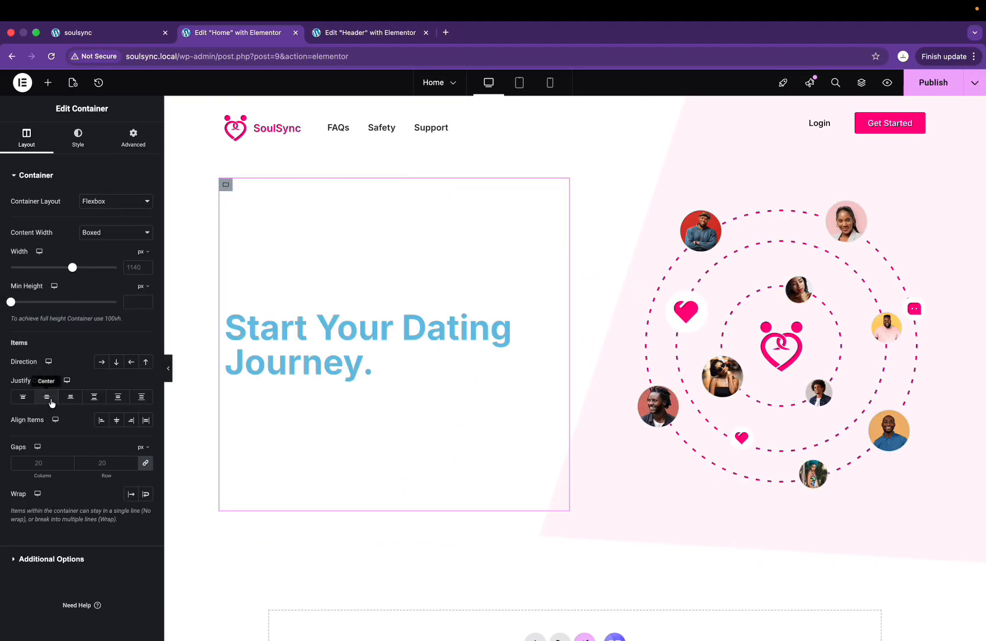
{"action": "left_click", "coordinate": [348, 330]}
{"action": "left_click", "coordinate": [146, 233]}
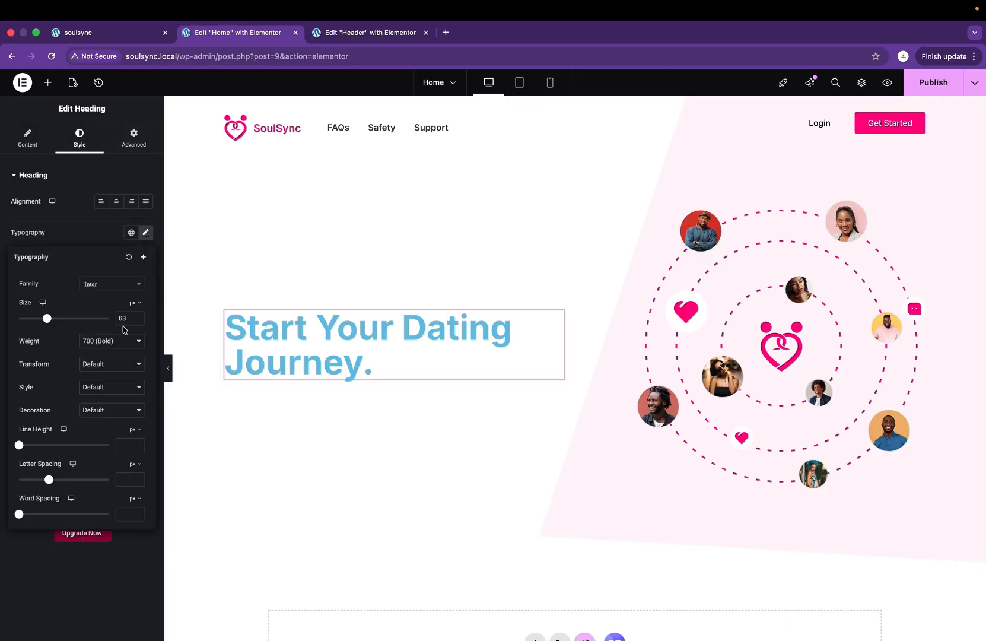
{"action": "left_click", "coordinate": [145, 232]}
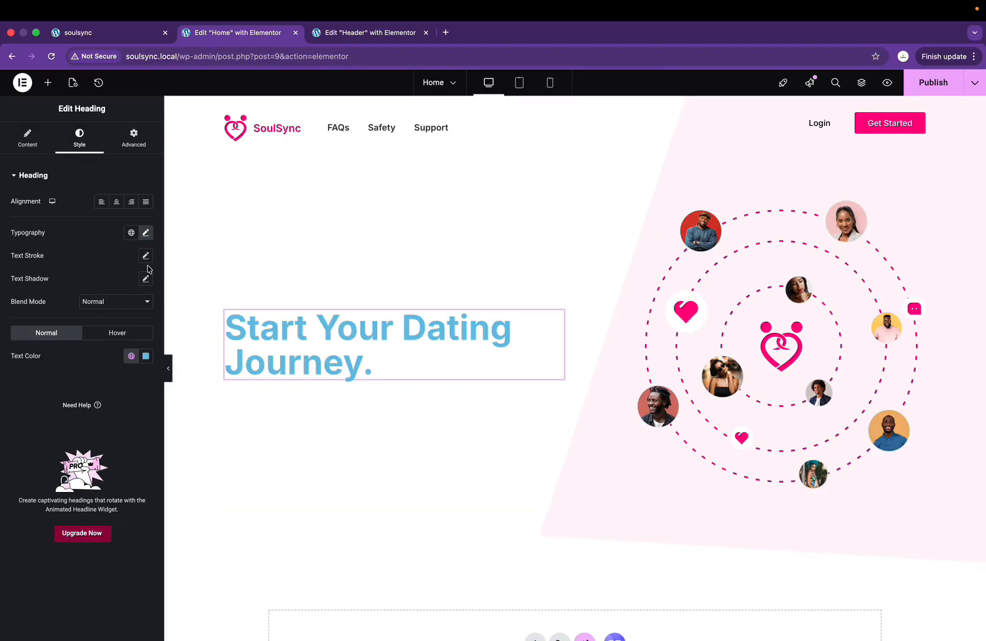
Step: Colour the heading text #101928, pasted from the Figma design
{"action": "left_click", "coordinate": [145, 356]}
{"action": "left_click_drag", "start_coordinate": [117, 408], "coordinate": [84, 480]}
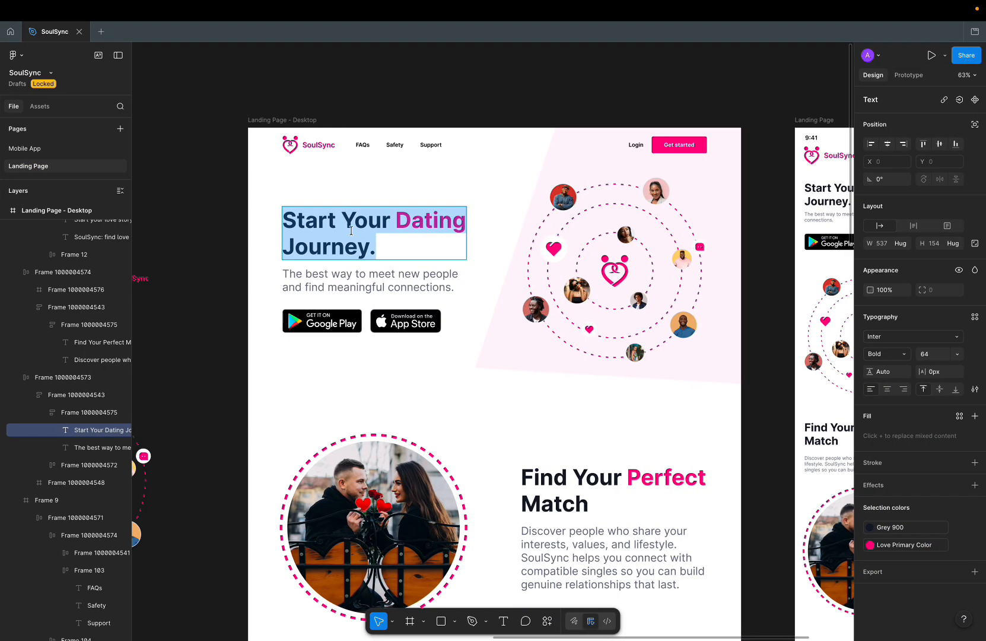
{"action": "left_click", "coordinate": [958, 527]}
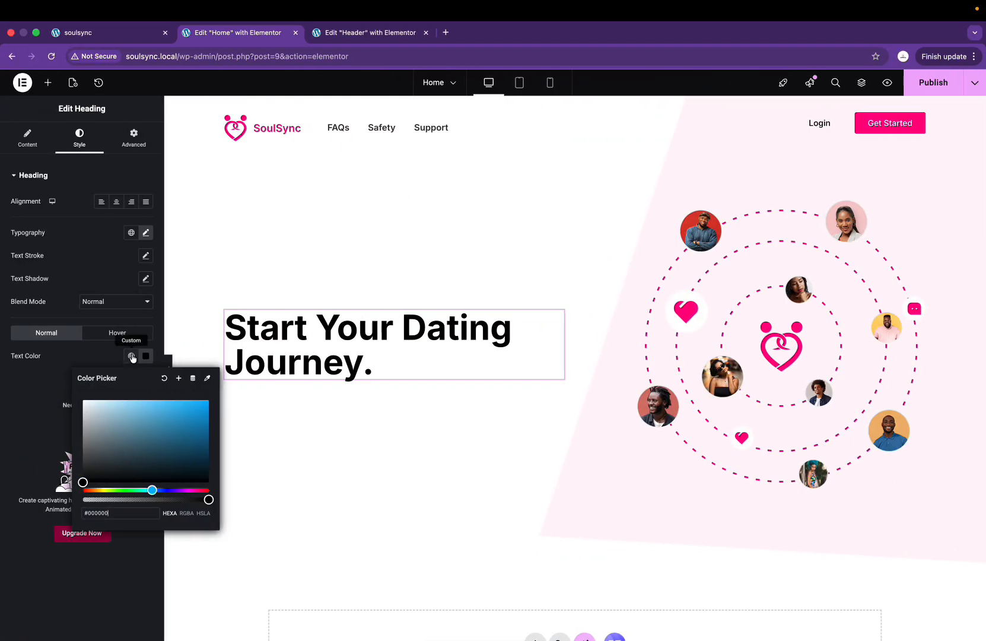
{"action": "triple_click", "coordinate": [119, 514]}
{"action": "type", "text": "101928"}
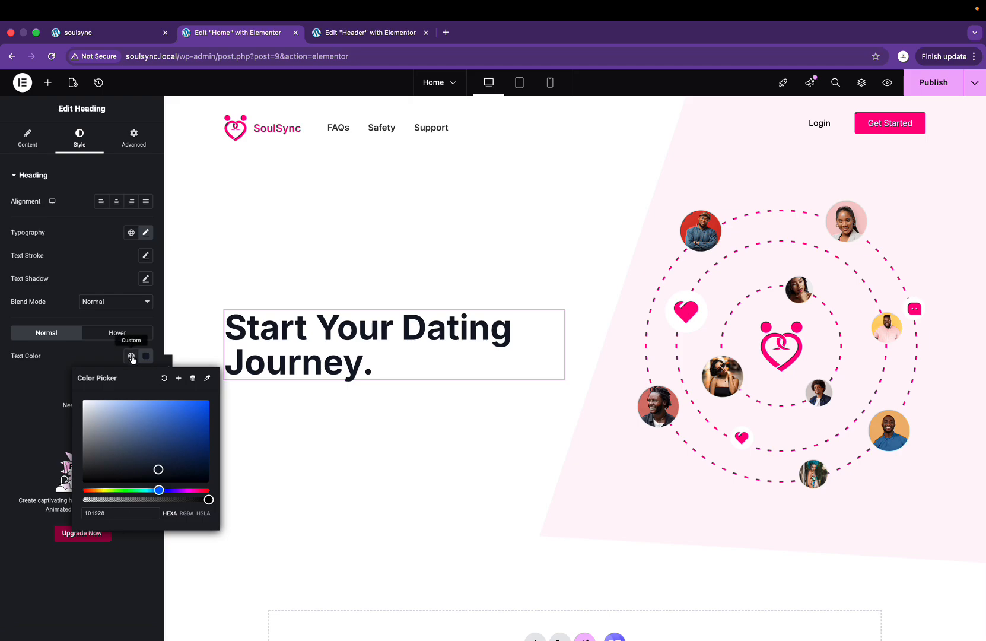
Step: Save that colour as a new global colour named DarkGrey
{"action": "left_click", "coordinate": [178, 378]}
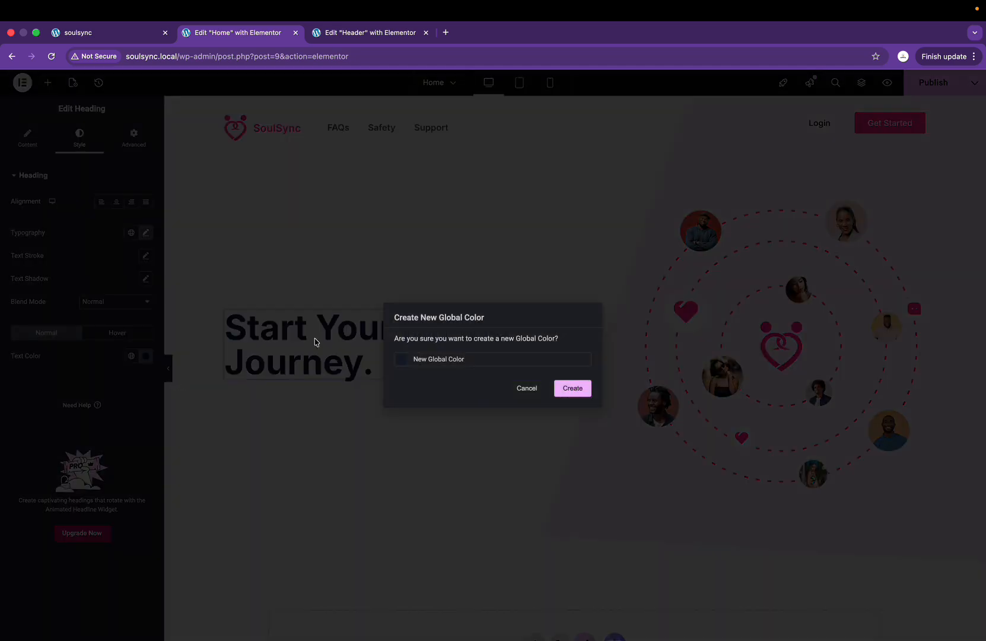
{"action": "type", "text": "Grey"}
{"action": "key", "text": "super+a"}
{"action": "key", "text": "Left"}
{"action": "type", "text": "Dark"}
{"action": "left_click", "coordinate": [570, 388]}
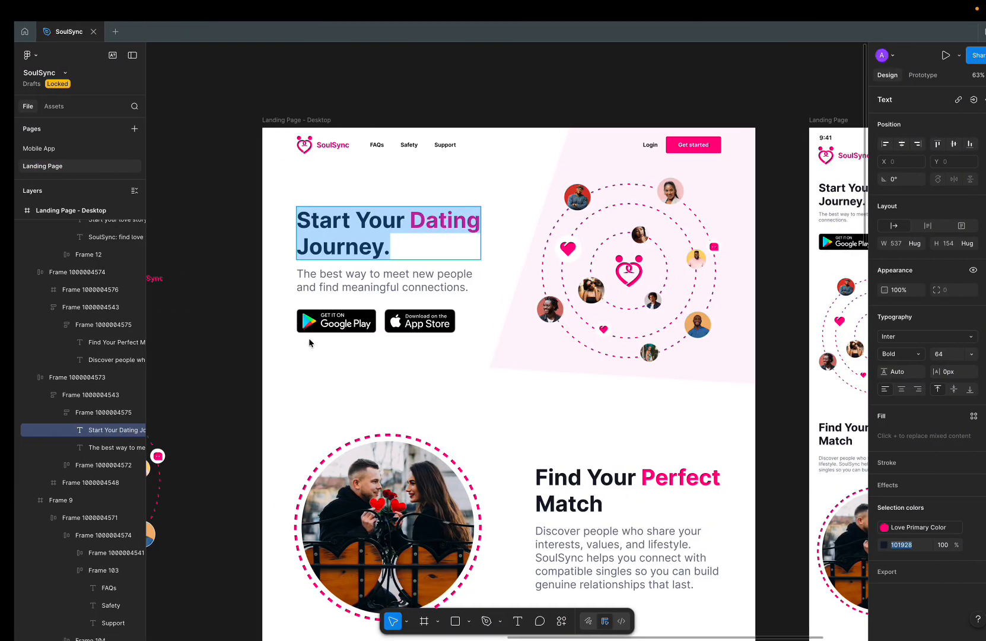
{"action": "left_click", "coordinate": [418, 218]}
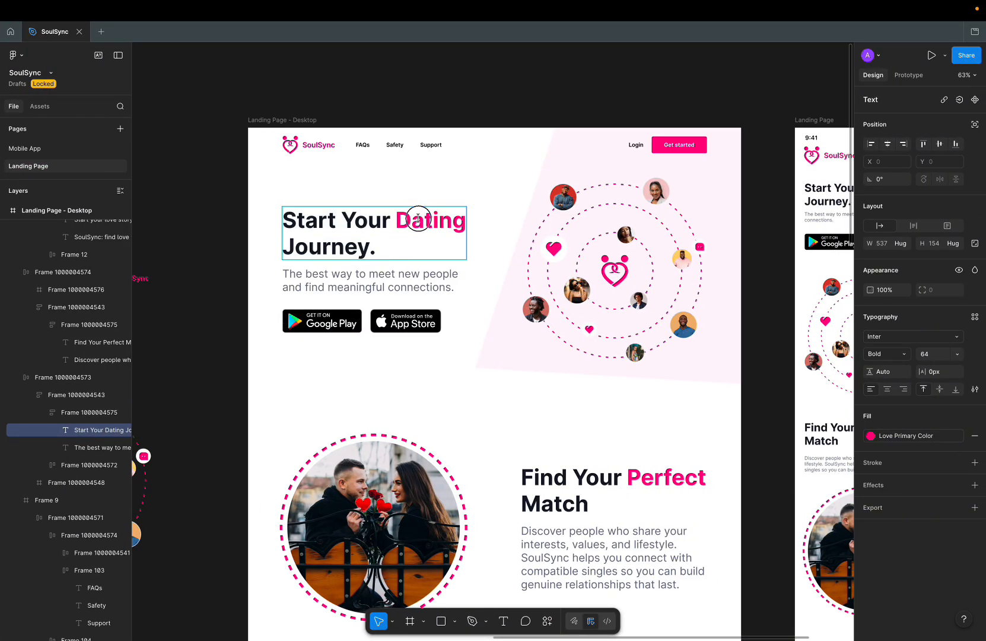
{"action": "double_click", "coordinate": [419, 220]}
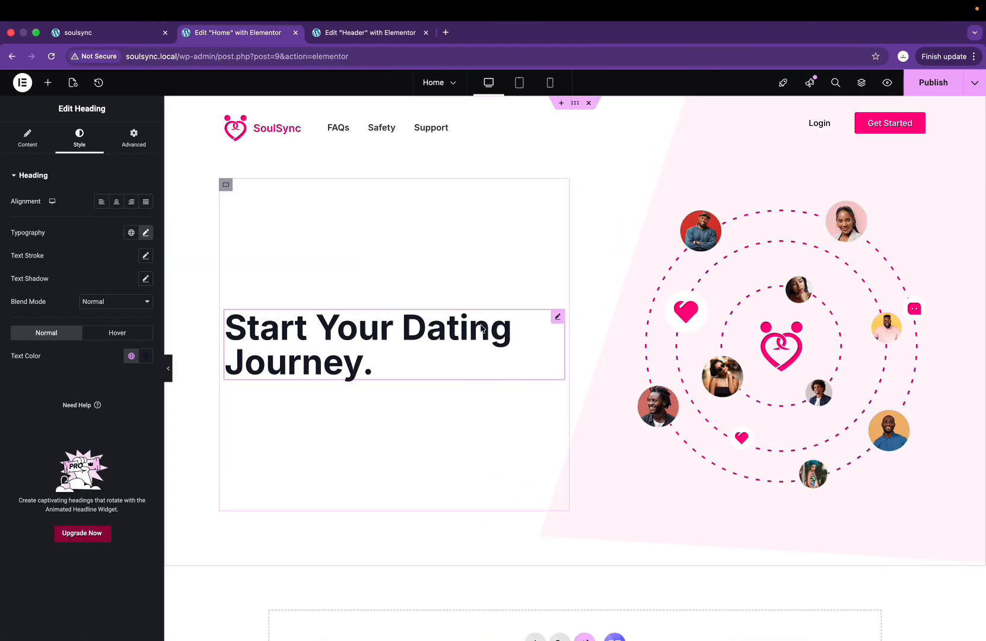
Step: Start an inline style tag before 'Dating' in the heading's Title text
{"action": "left_click", "coordinate": [29, 141]}
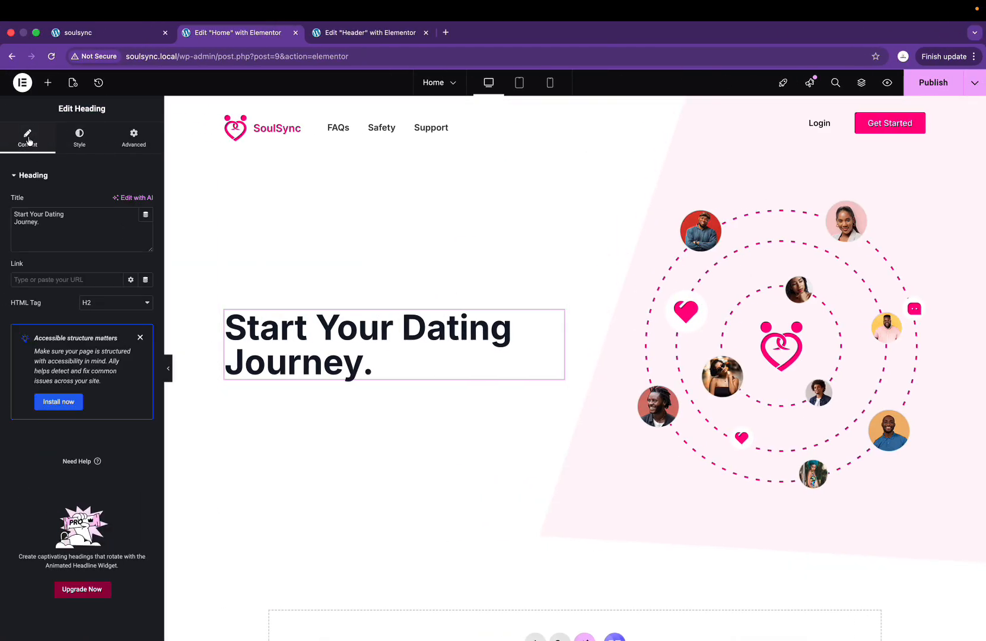
{"action": "left_click", "coordinate": [46, 215]}
{"action": "type", "text": "<"}
{"action": "key", "text": "BackSpace"}
{"action": "type", "text": "<style"}
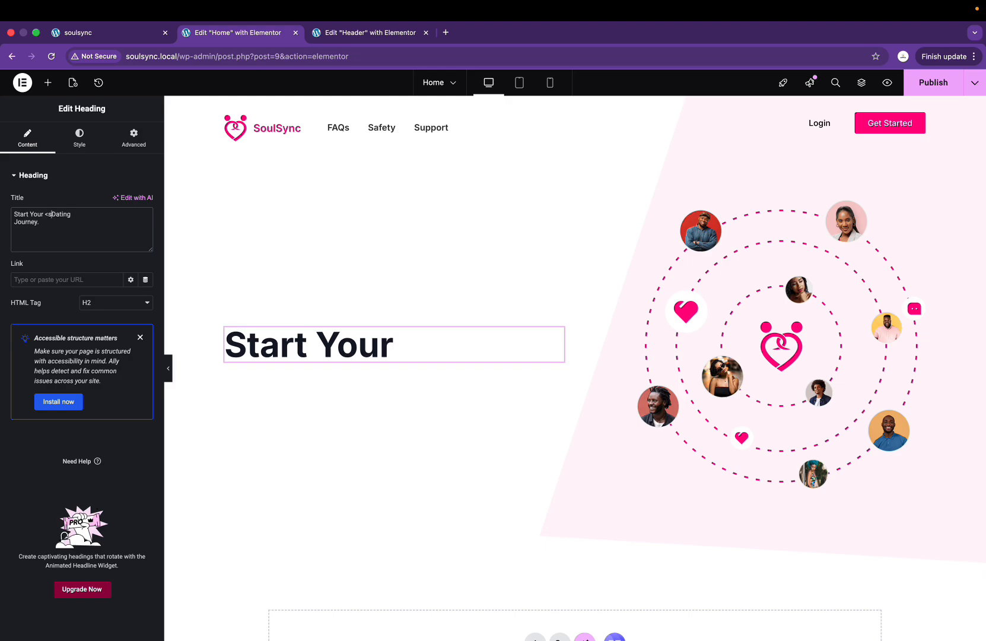
{"action": "type", "text": "=\"\""}
{"action": "key", "text": "BackSpace"}
{"action": "type", "text": "color:"}
Step: Copy the pink FF007F value from Figma into the style attribute
{"action": "key", "text": "ctrl+Right"}
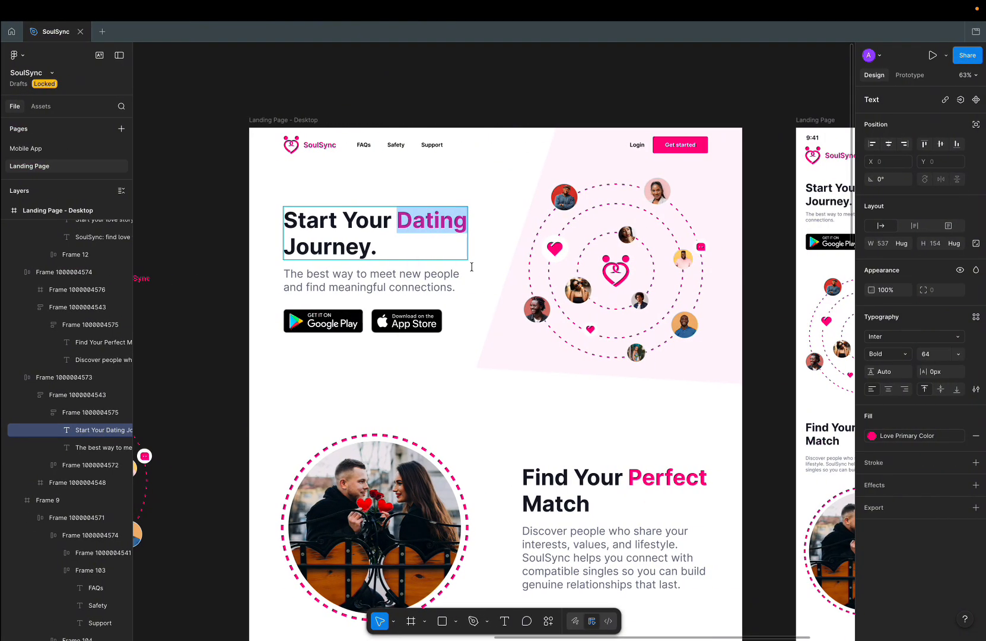
{"action": "left_click", "coordinate": [961, 436]}
{"action": "left_click", "coordinate": [911, 437]}
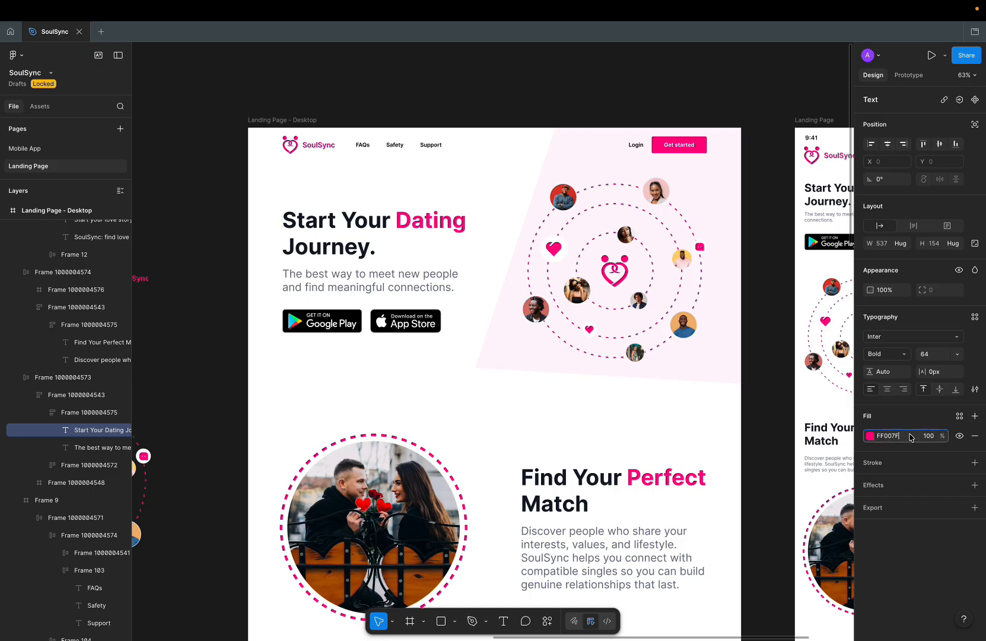
{"action": "key", "text": "super+c"}
{"action": "key", "text": "super+z"}
{"action": "key", "text": "ctrl+Left"}
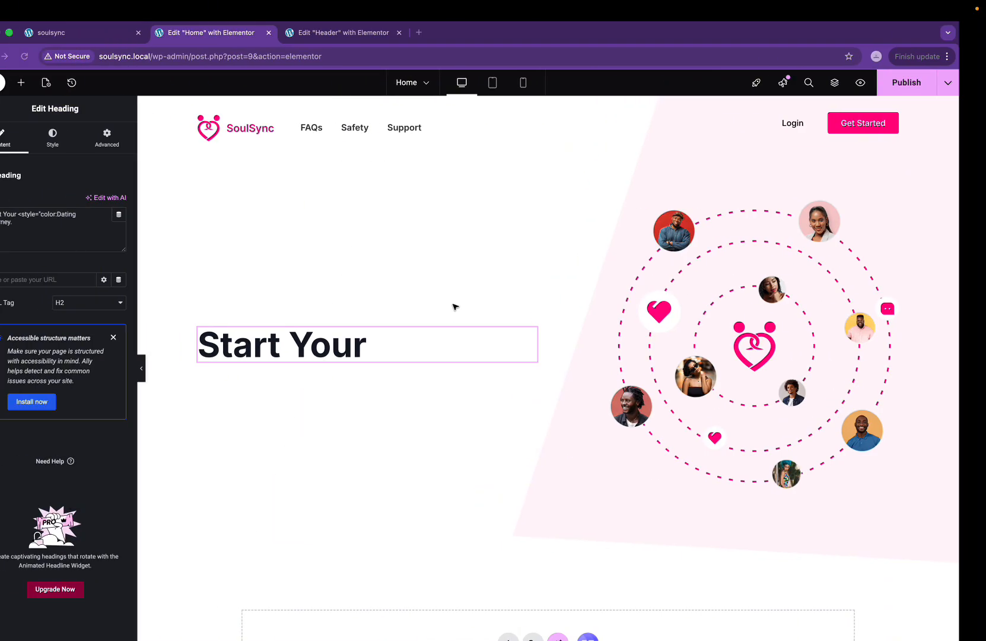
{"action": "key", "text": "super+v"}
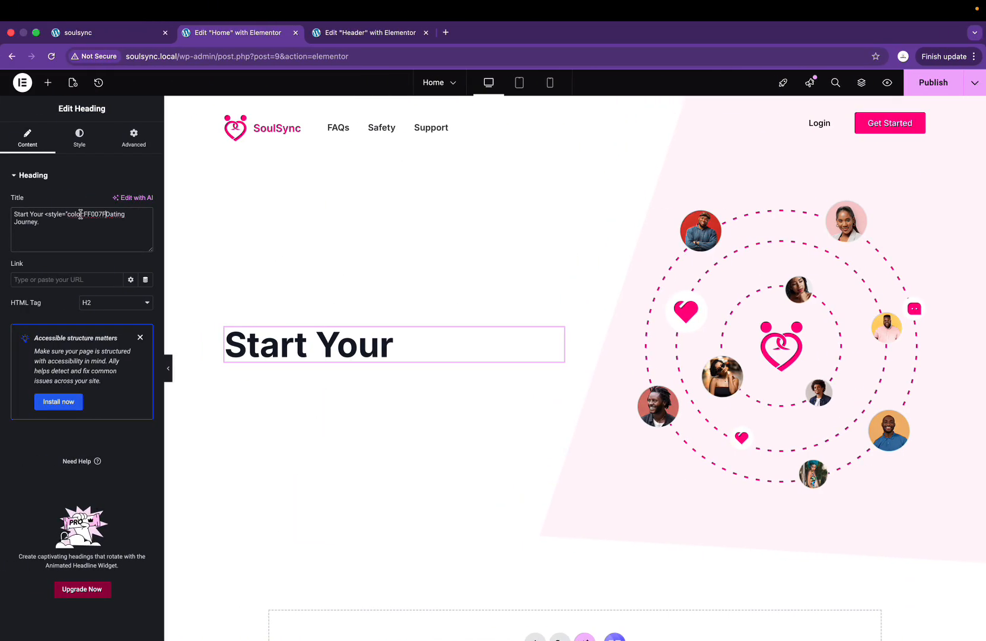
Step: Complete the markup as <span style="color:#FF007F">Dating</span> so the word shows pink
{"action": "type", "text": "\">"}
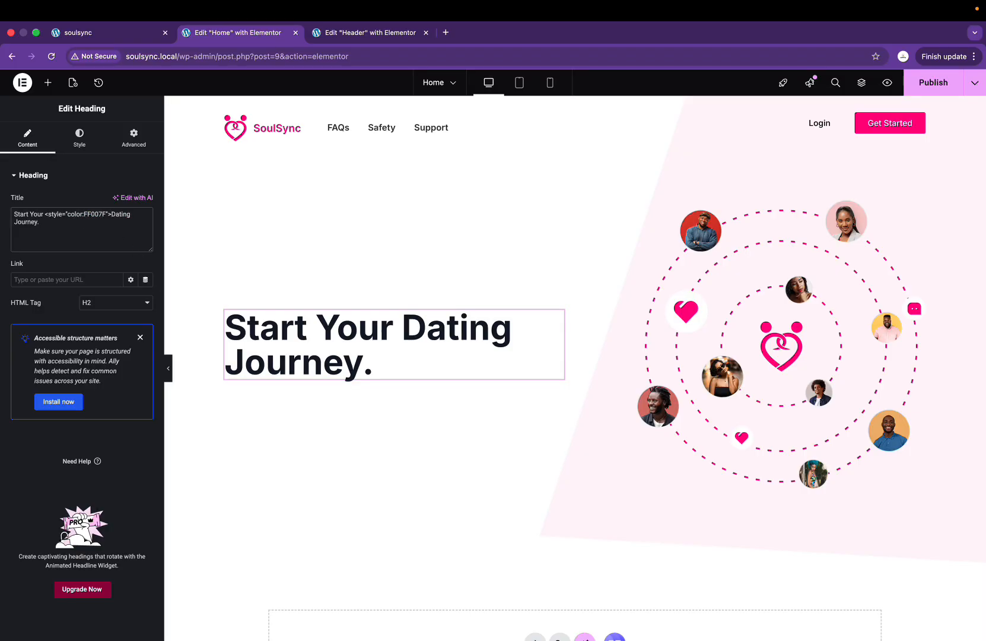
{"action": "left_click", "coordinate": [86, 215]}
{"action": "left_click", "coordinate": [86, 216]}
{"action": "type", "text": "#"}
{"action": "left_click", "coordinate": [138, 214]}
{"action": "type", "text": "</span"}
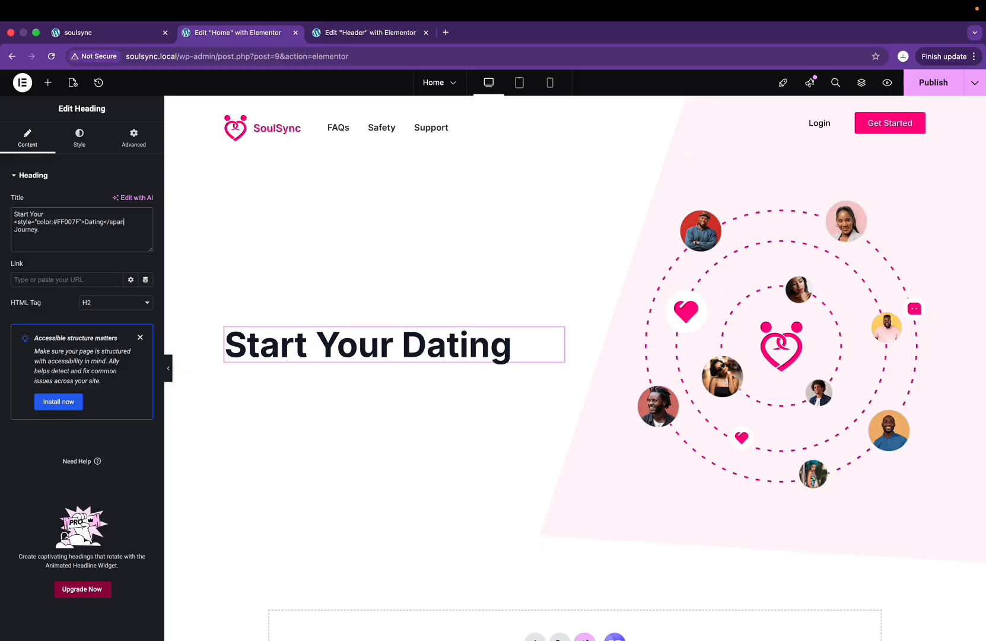
{"action": "type", "text": ">"}
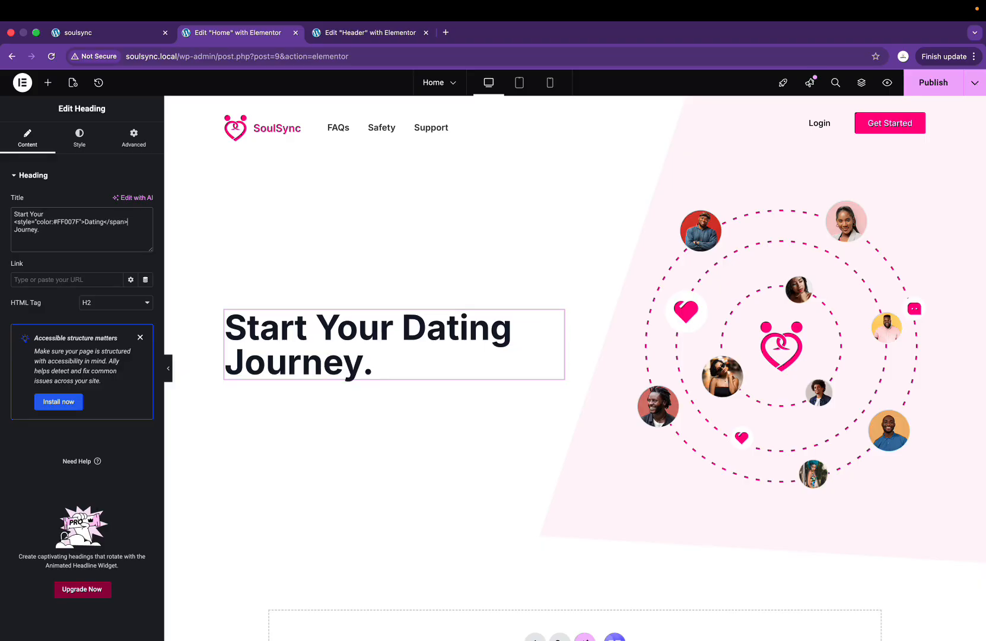
{"action": "left_click", "coordinate": [17, 222]}
{"action": "type", "text": "span"}
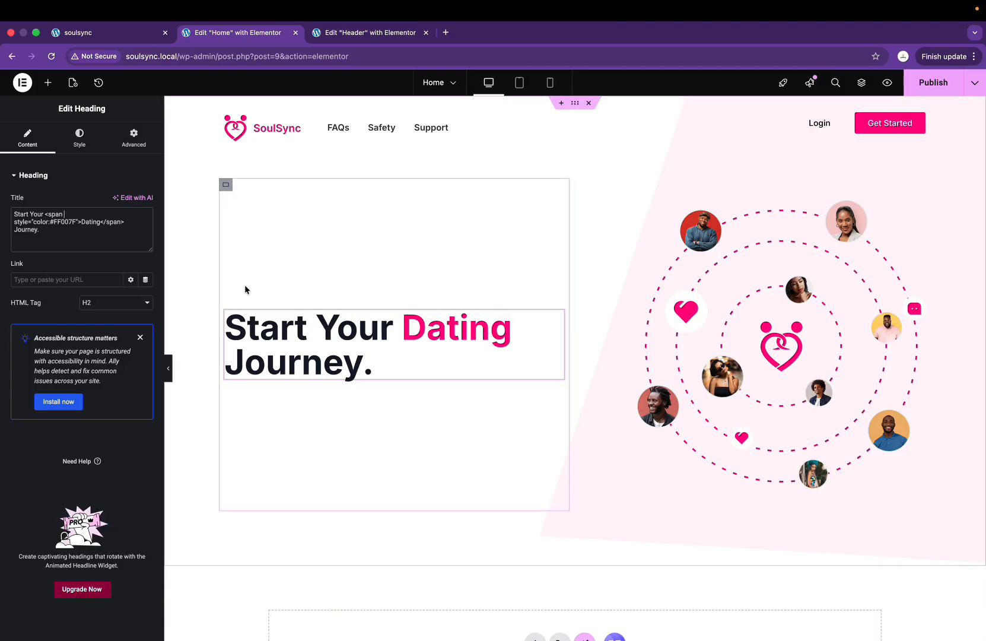
{"action": "key", "text": "BackSpace"}
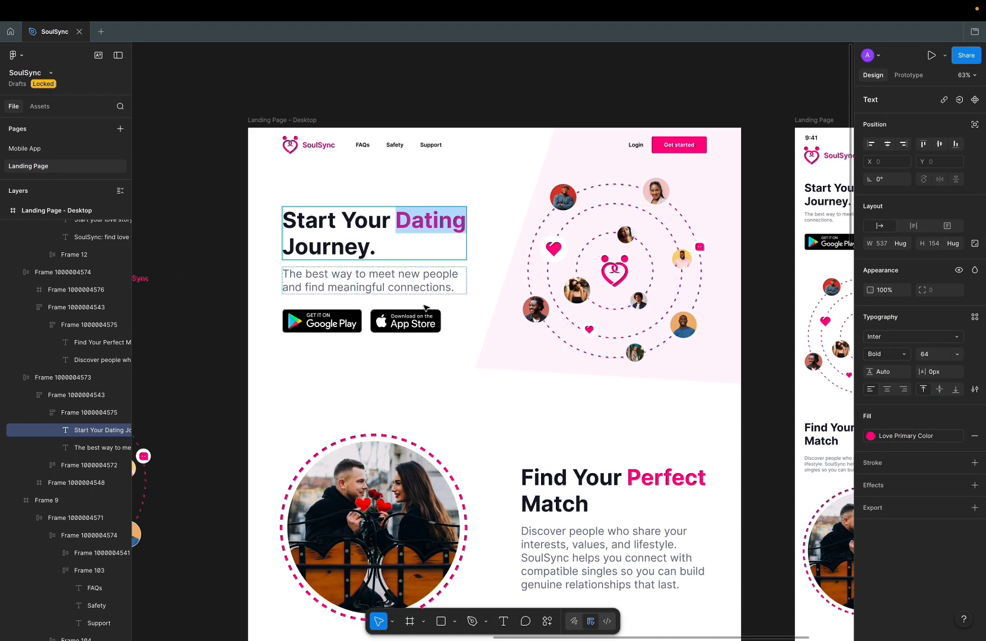
Step: Add a Text Editor under the heading reading 'The best way to meet new people and find meaningful connections.'
{"action": "double_click", "coordinate": [447, 286]}
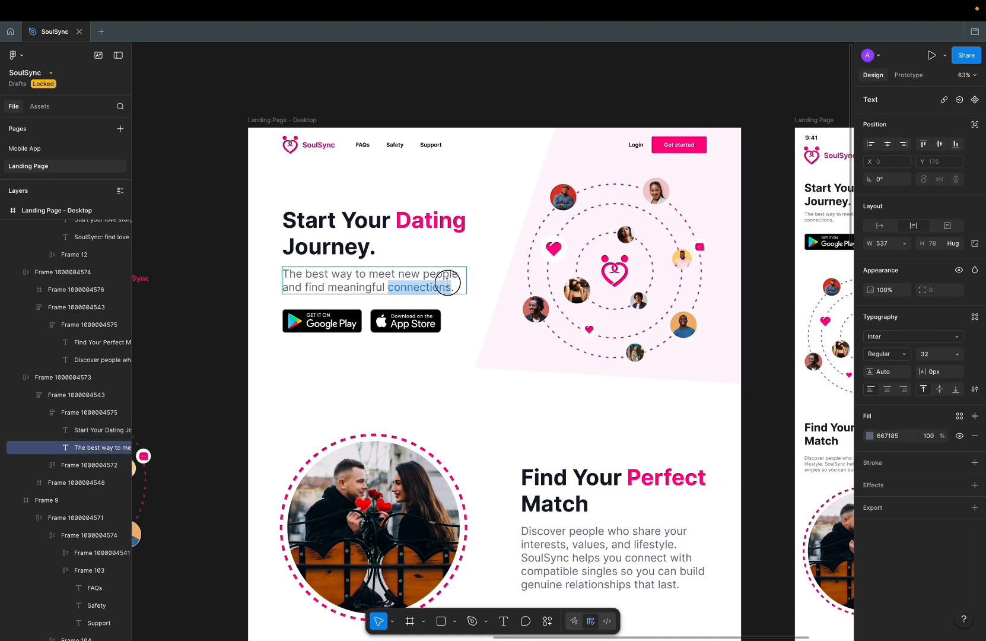
{"action": "triple_click", "coordinate": [447, 283]}
{"action": "key", "text": "super+c"}
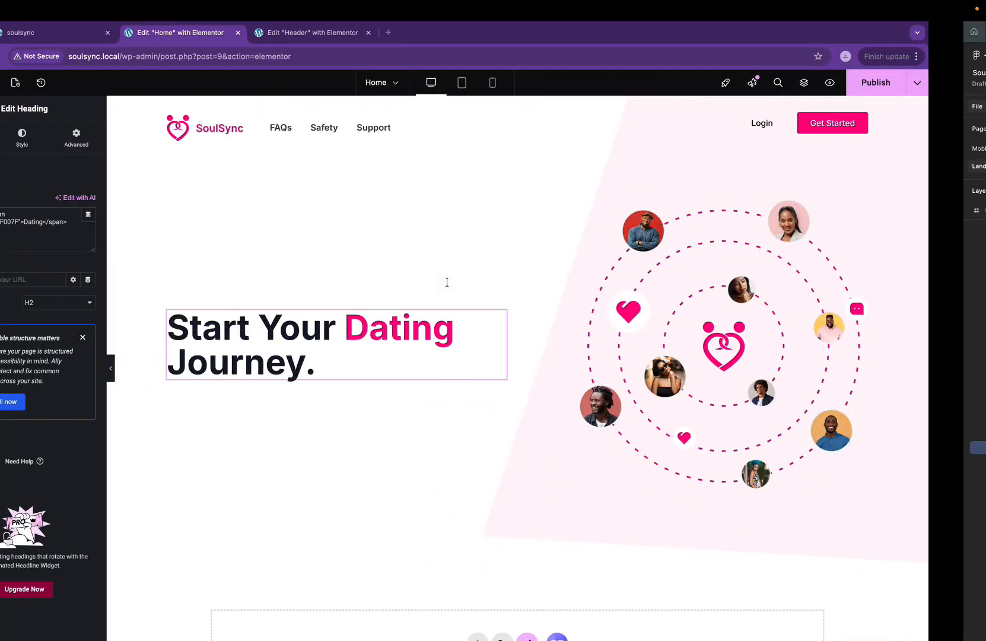
{"action": "left_click", "coordinate": [48, 86]}
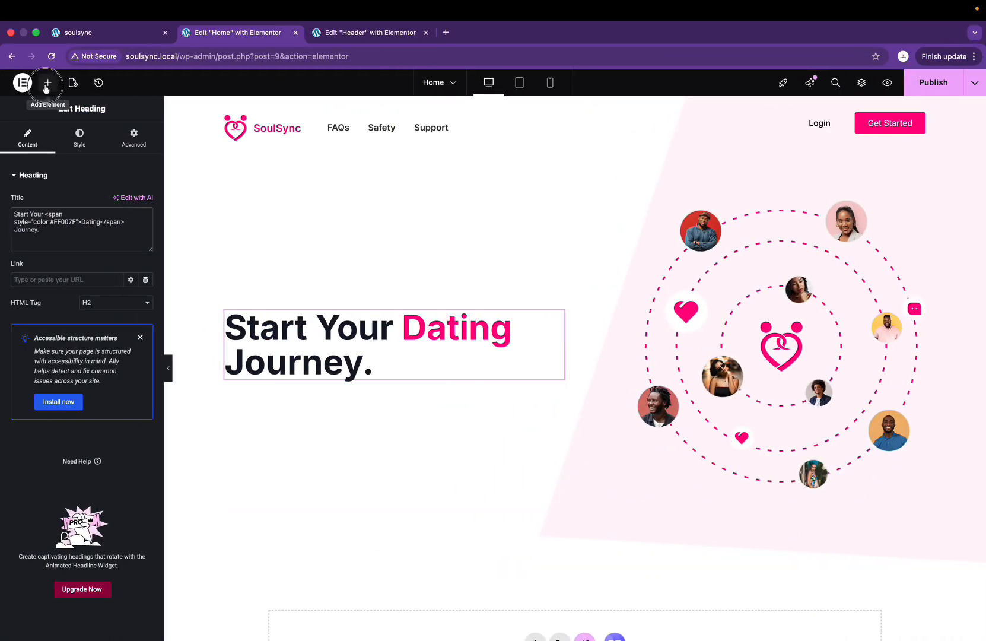
{"action": "left_click_drag", "start_coordinate": [40, 368], "coordinate": [275, 373]}
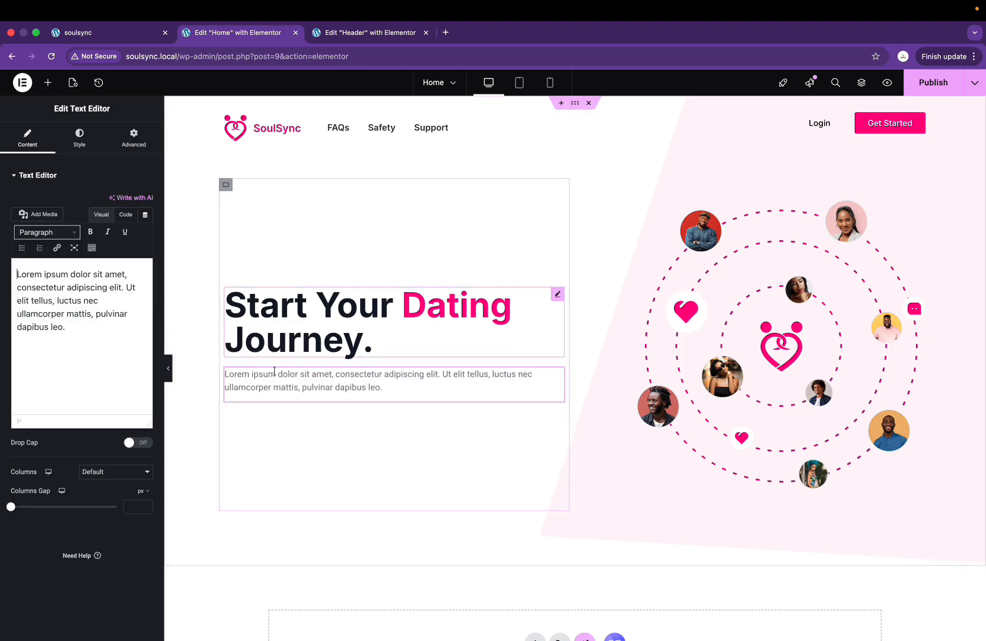
{"action": "triple_click", "coordinate": [87, 306]}
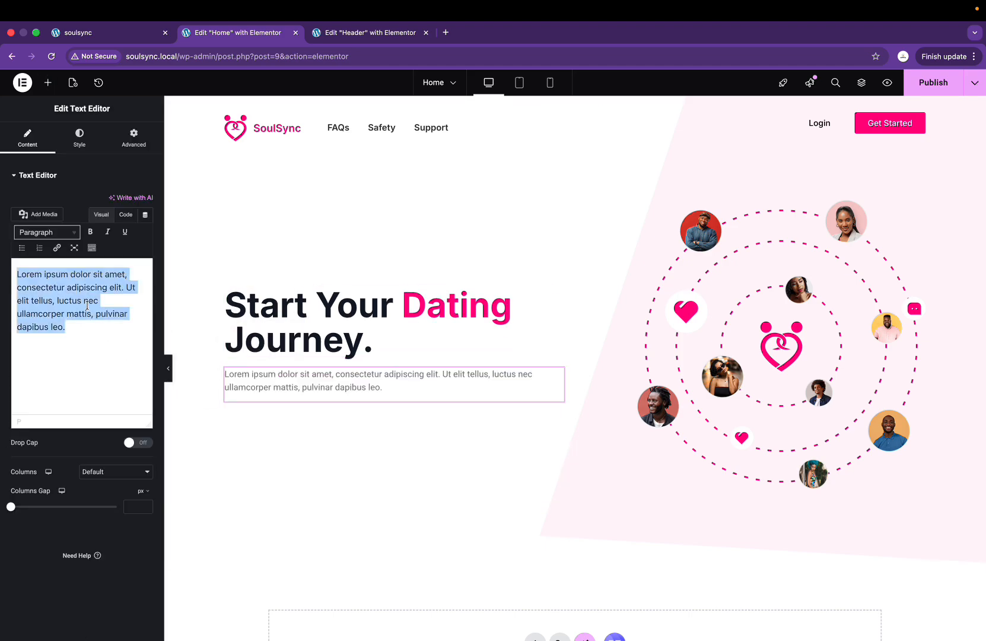
{"action": "key", "text": "super+v"}
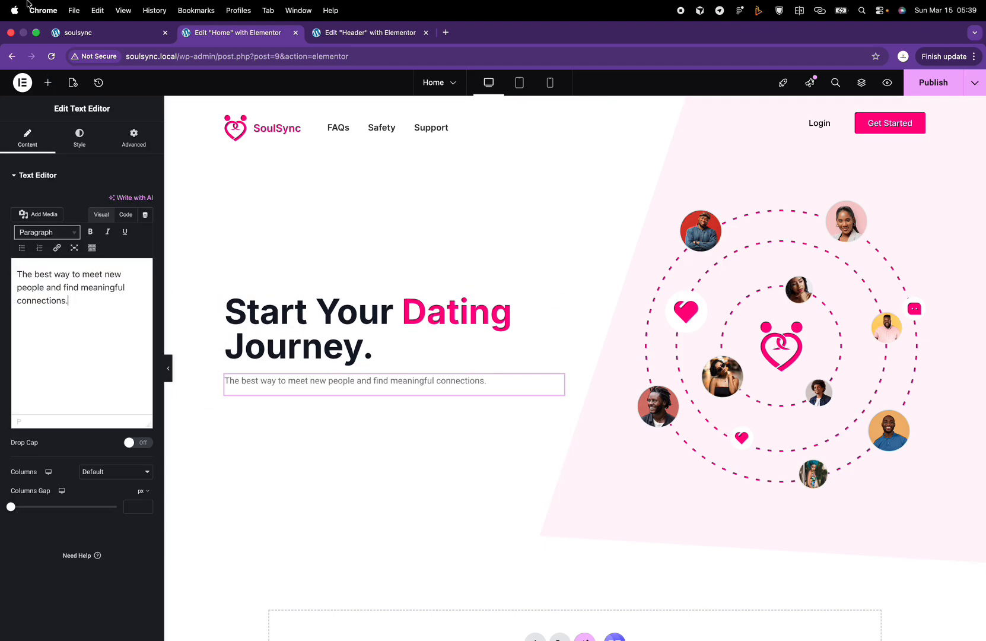
{"action": "left_click", "coordinate": [80, 137]}
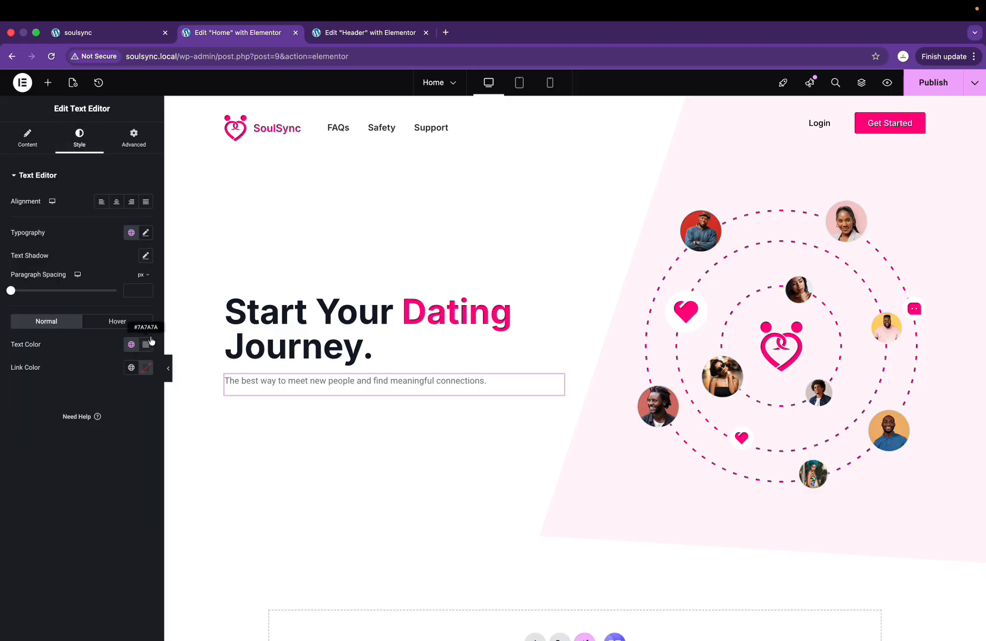
Step: Set the tagline typography to Inter at 32 px and copy the design's 667185 colour code
{"action": "left_click", "coordinate": [146, 232]}
{"action": "left_click", "coordinate": [112, 286]}
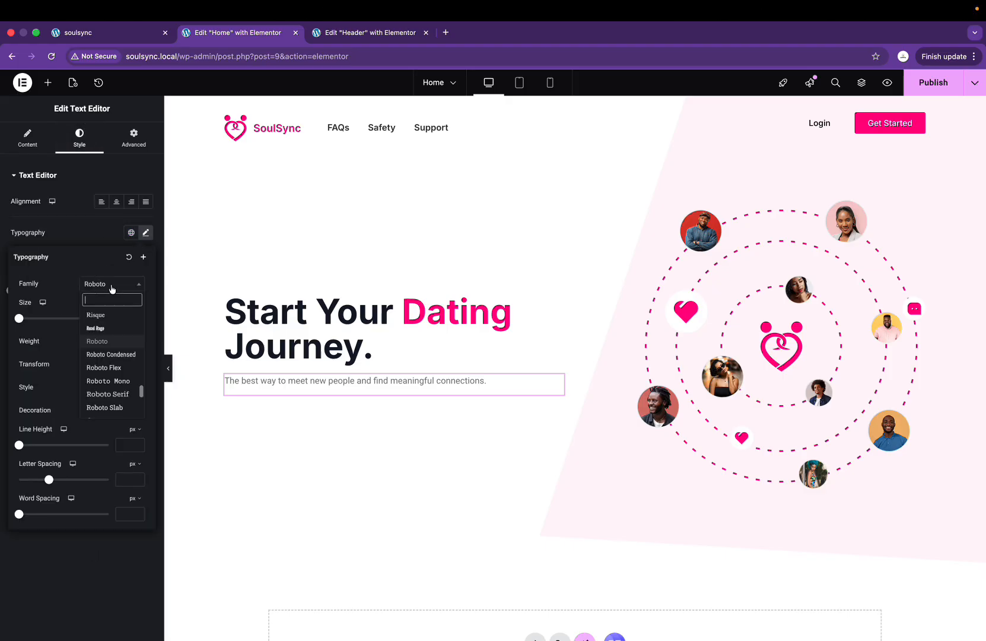
{"action": "type", "text": "inter"}
{"action": "left_click", "coordinate": [116, 328]}
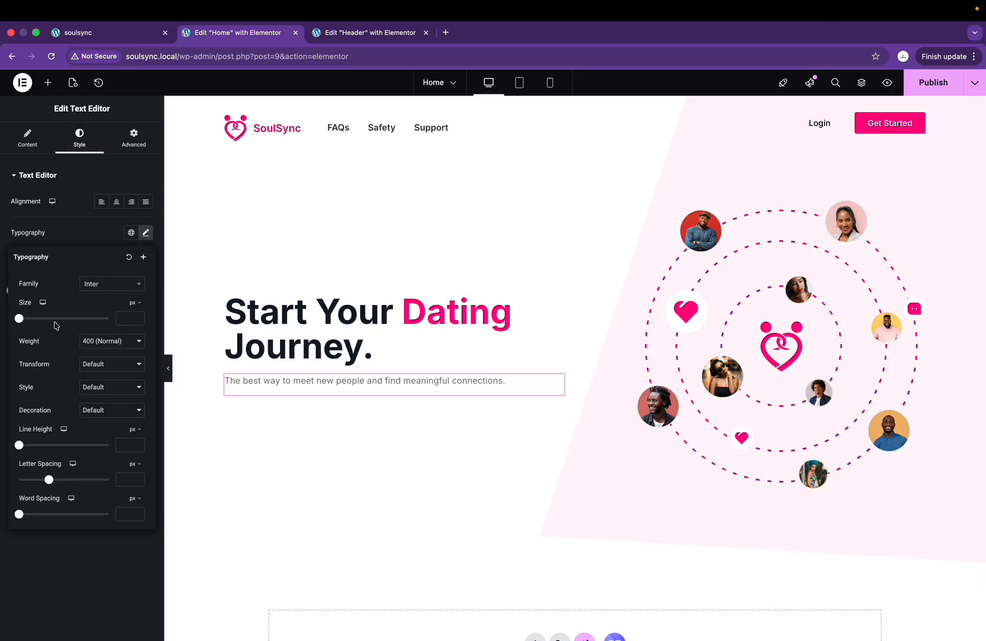
{"action": "left_click_drag", "start_coordinate": [20, 320], "coordinate": [34, 319]}
{"action": "key", "text": "ctrl+Right"}
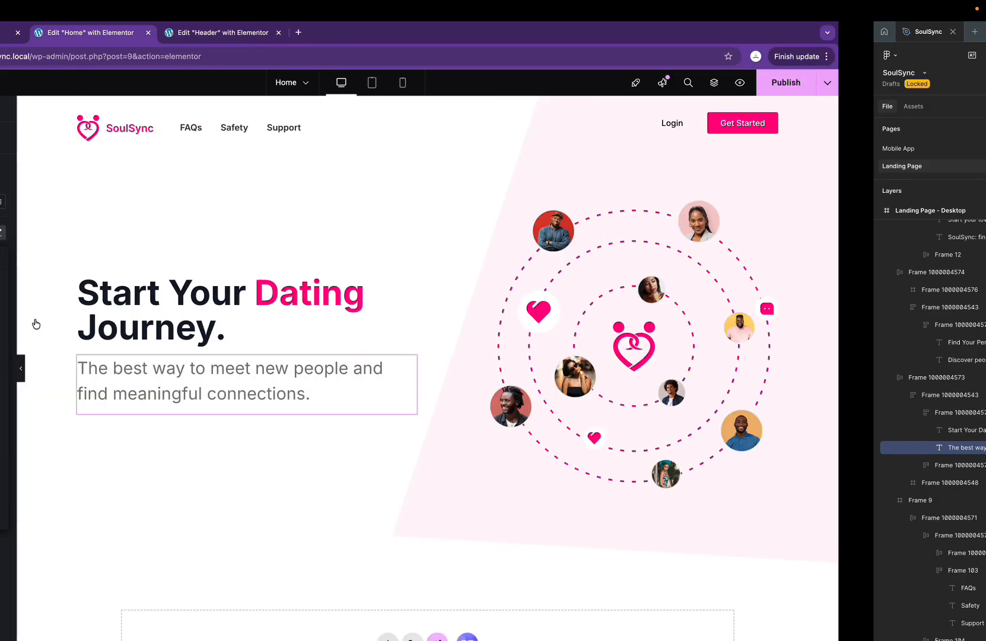
{"action": "key", "text": "ctrl+Left"}
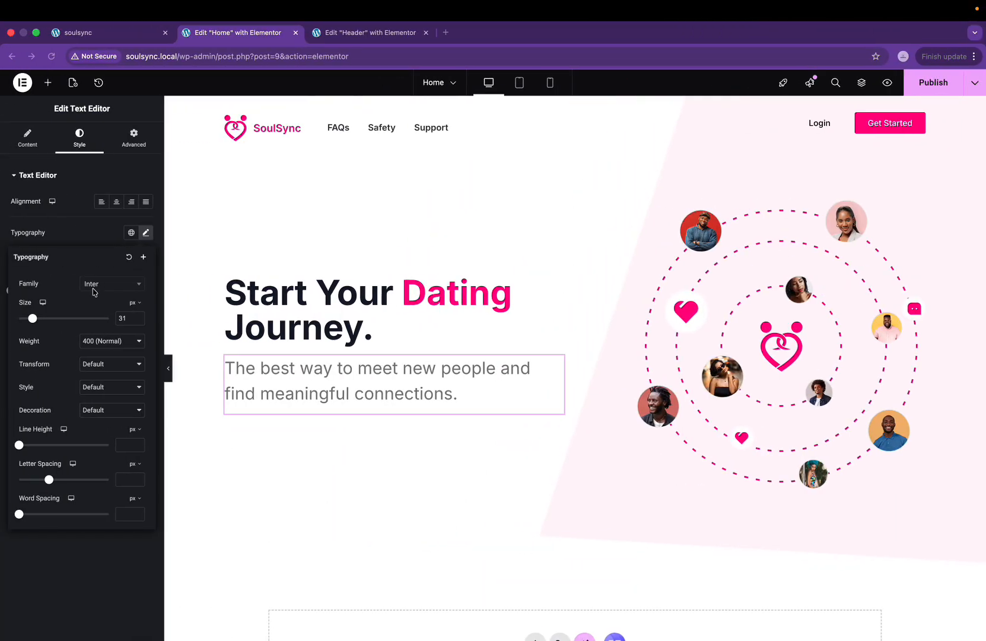
{"action": "left_click", "coordinate": [125, 318]}
{"action": "type", "text": "32"}
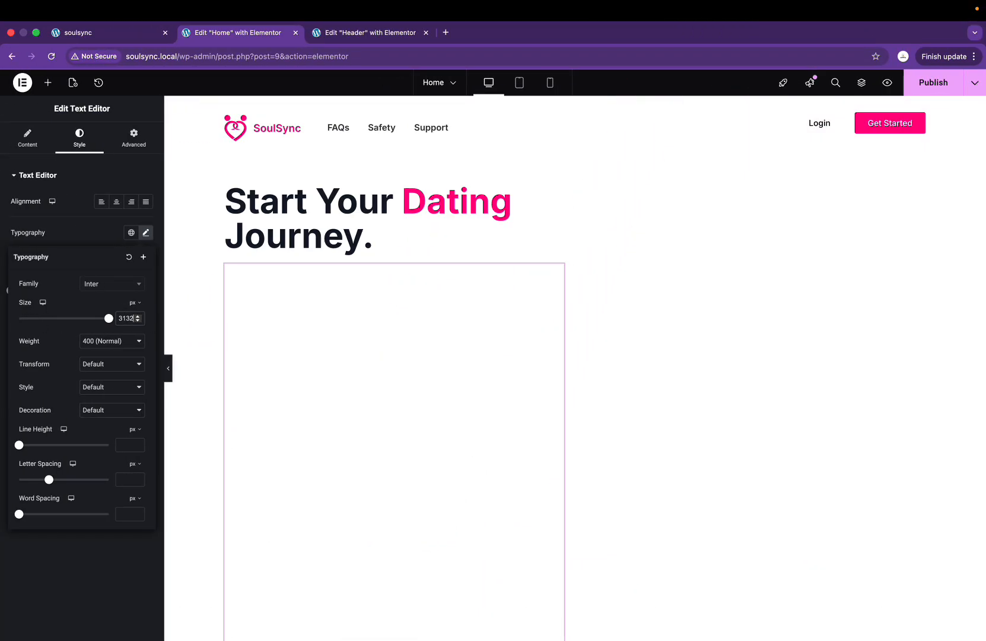
{"action": "key", "text": "BackSpace"}
{"action": "key", "text": "BackSpace"}
{"action": "key", "text": "BackSpace"}
{"action": "type", "text": "2"}
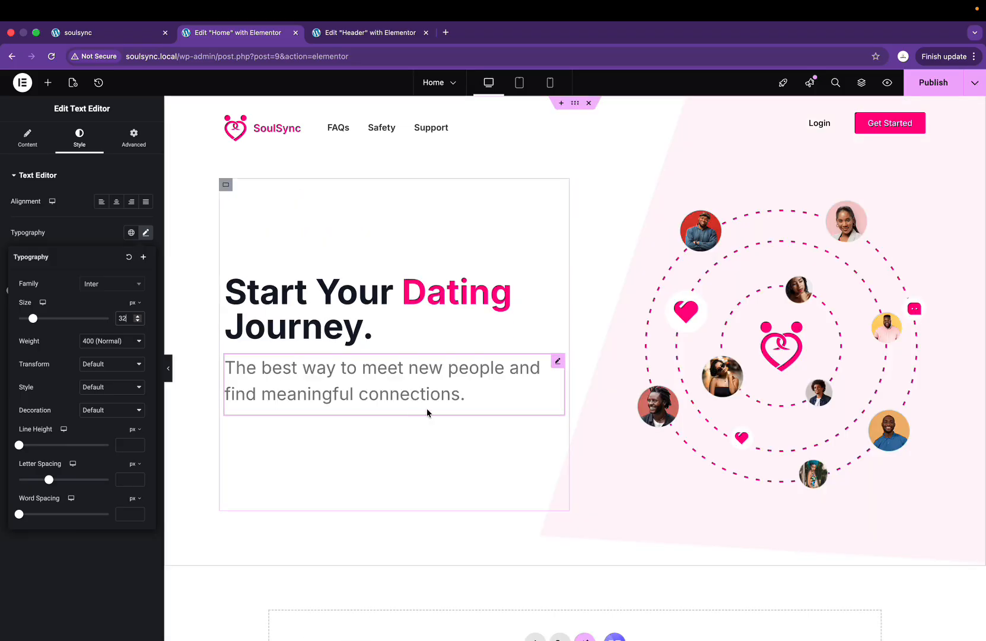
{"action": "key", "text": "ctrl+Right"}
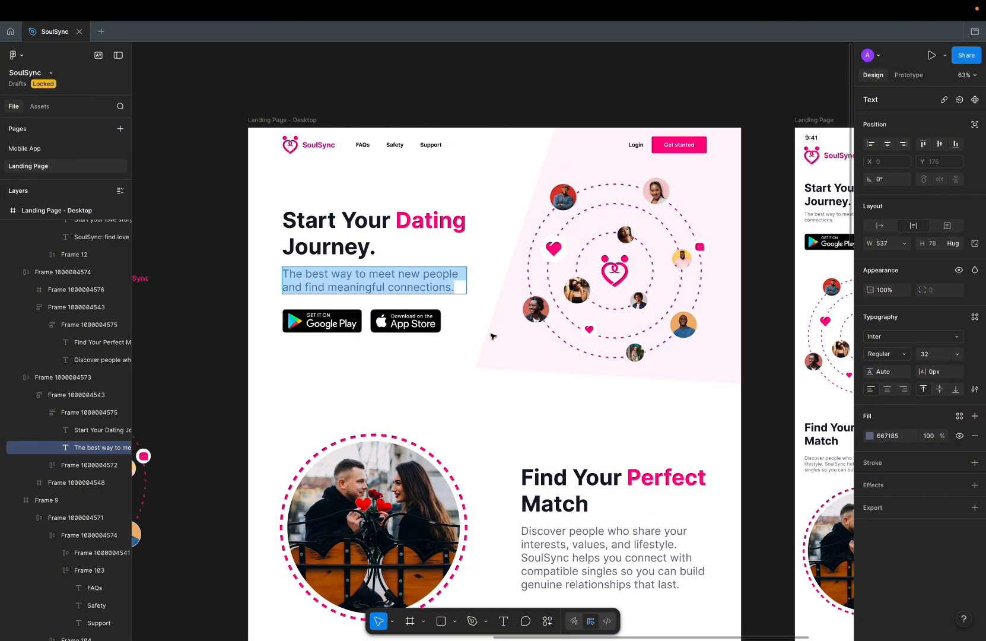
{"action": "left_click", "coordinate": [896, 438]}
{"action": "key", "text": "super+c"}
{"action": "key", "text": "ctrl+Left"}
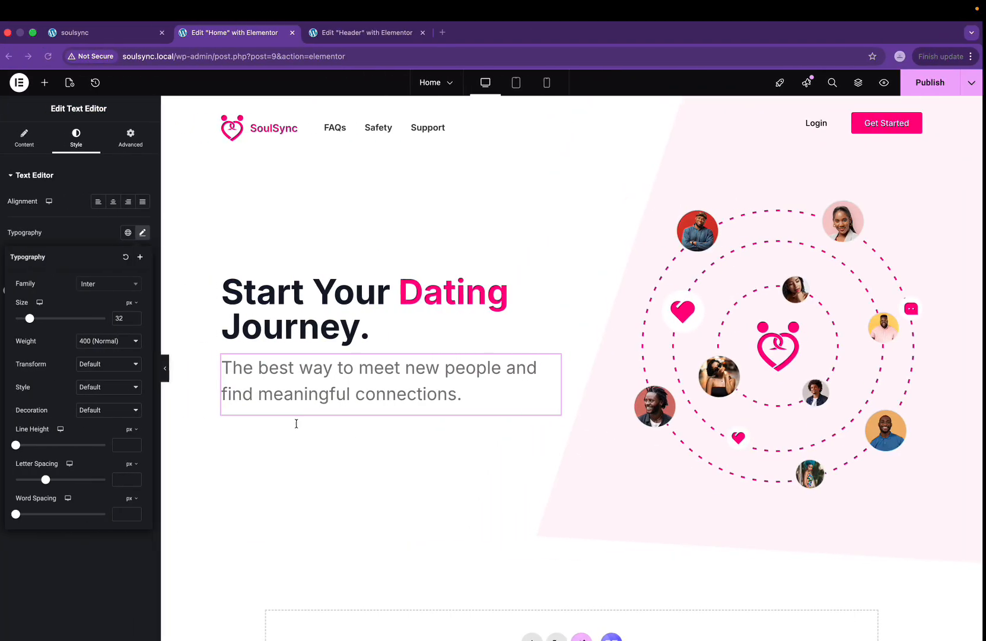
Step: Colour the tagline 667185 and save it as a new global colour named Gray text
{"action": "left_click", "coordinate": [102, 229]}
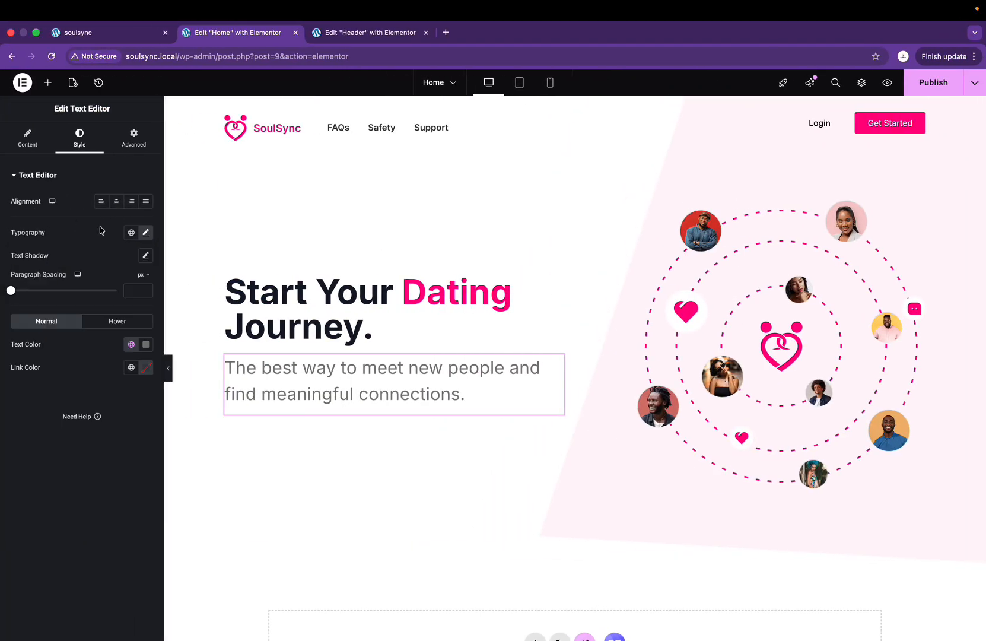
{"action": "left_click", "coordinate": [146, 344]}
{"action": "key", "text": "super+v"}
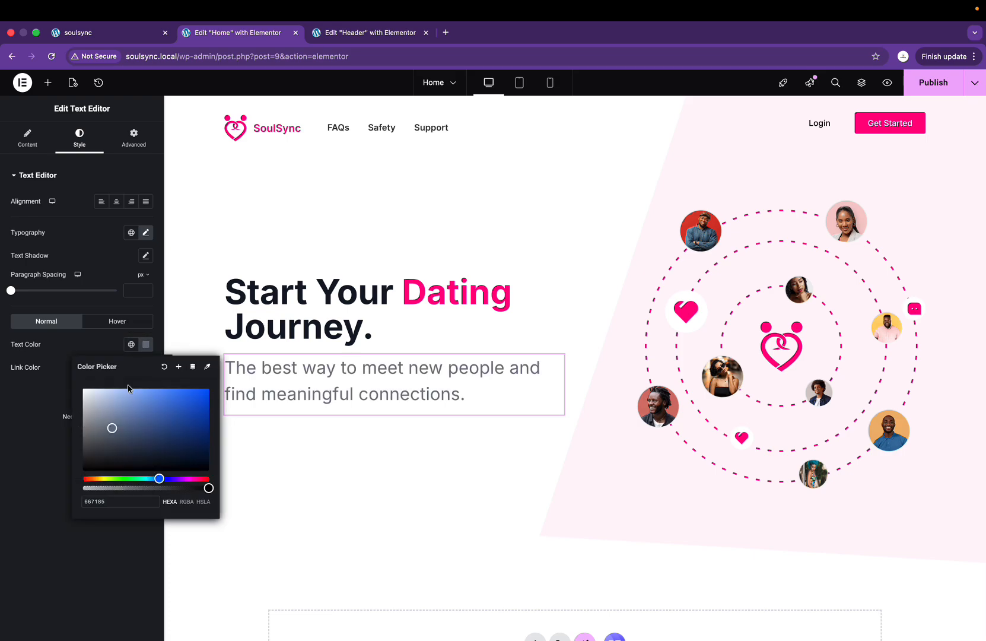
{"action": "left_click", "coordinate": [178, 367]}
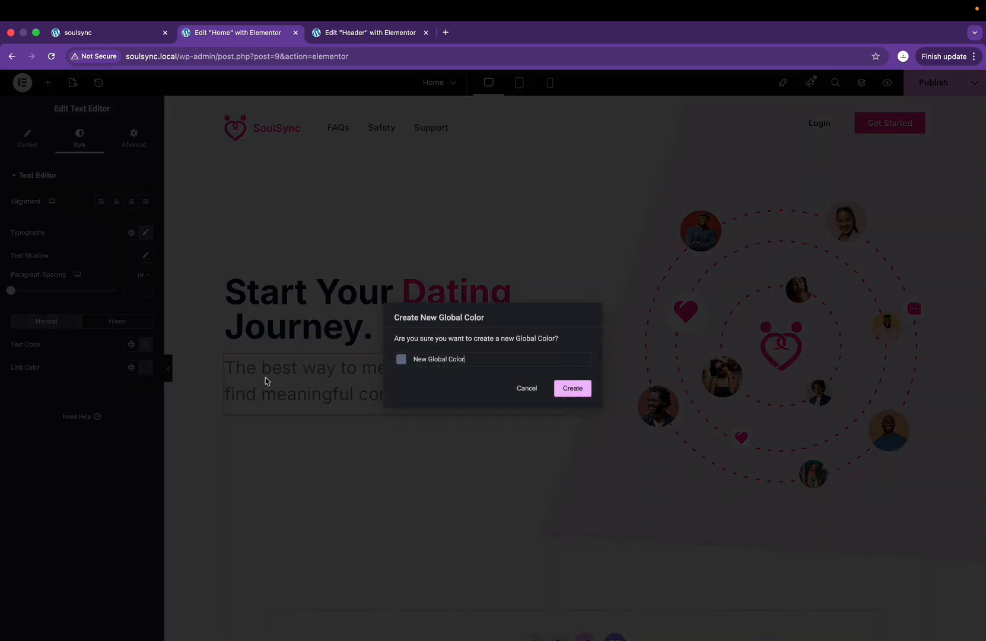
{"action": "key", "text": "super+a"}
{"action": "type", "text": "Gre"}
{"action": "left_click", "coordinate": [579, 390]}
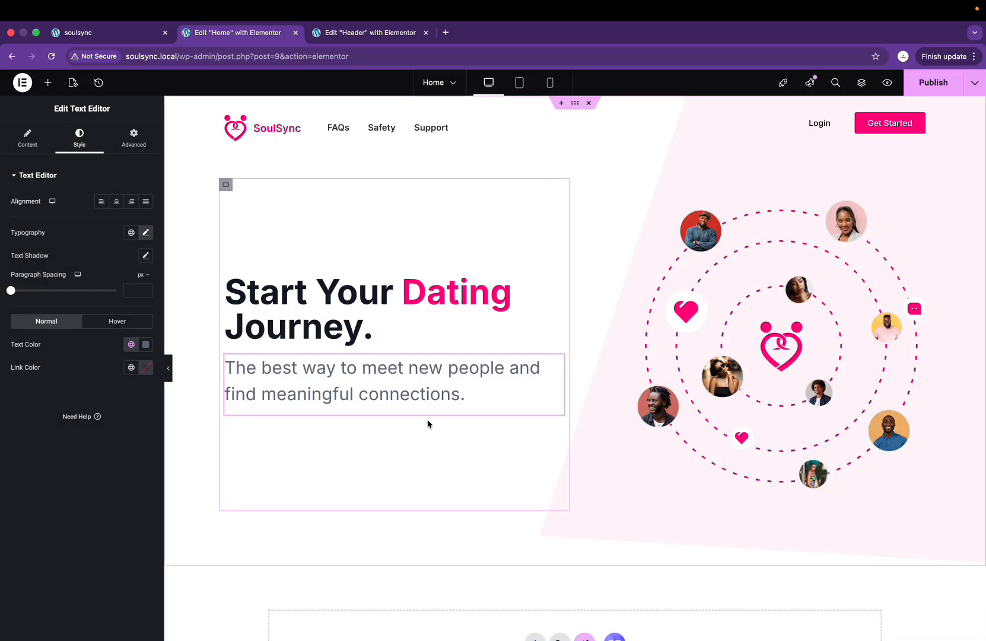
{"action": "key", "text": "ctrl+Right"}
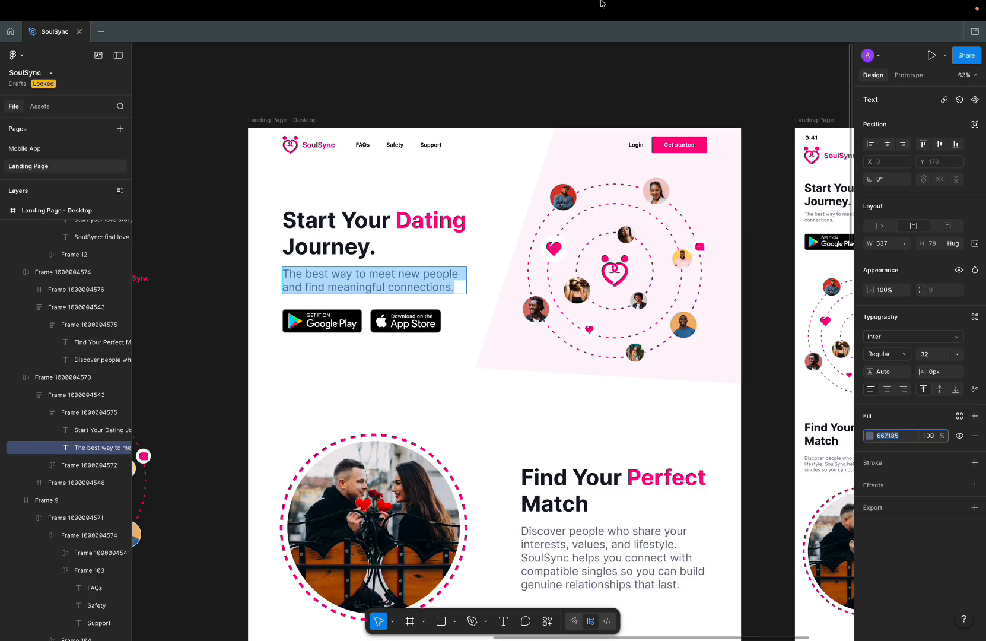
{"action": "key", "text": "ctrl+Left"}
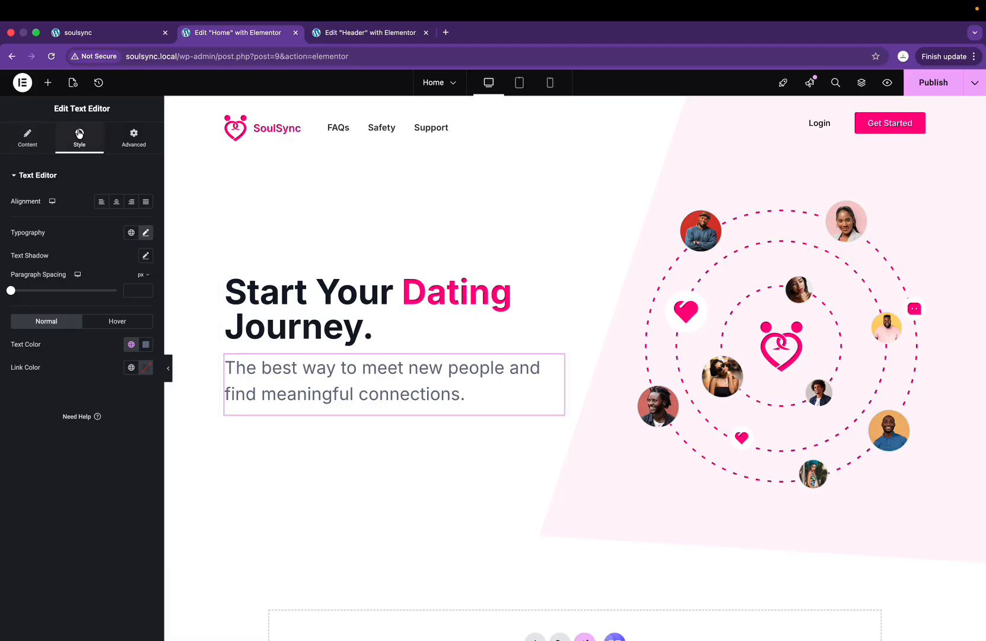
Step: Add a container below the tagline holding two nested inner containers
{"action": "left_click", "coordinate": [48, 84]}
{"action": "left_click_drag", "start_coordinate": [44, 224], "coordinate": [302, 391]}
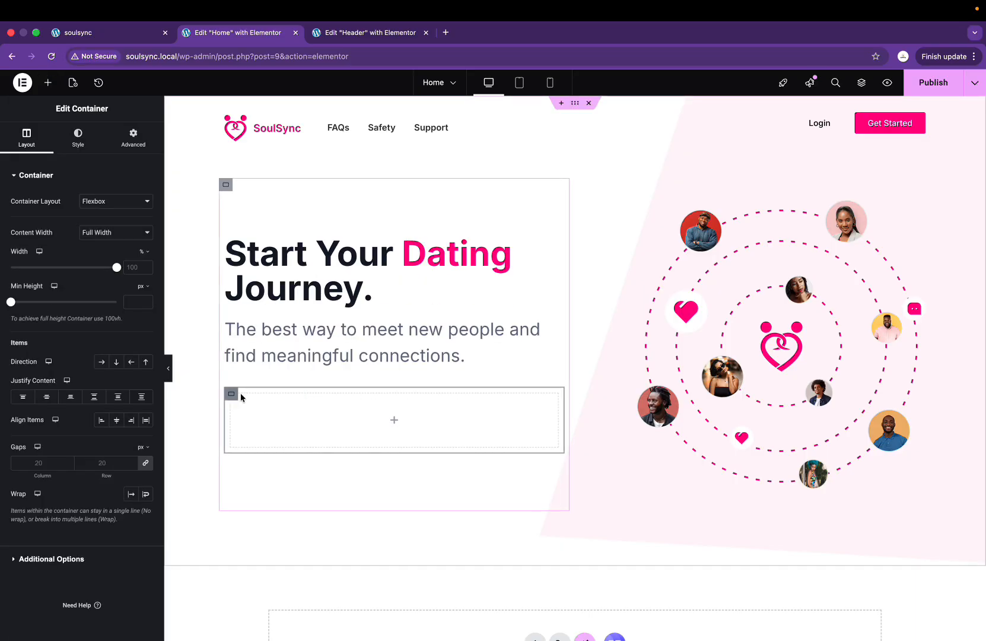
{"action": "left_click", "coordinate": [395, 421]}
{"action": "left_click_drag", "start_coordinate": [44, 227], "coordinate": [264, 426]}
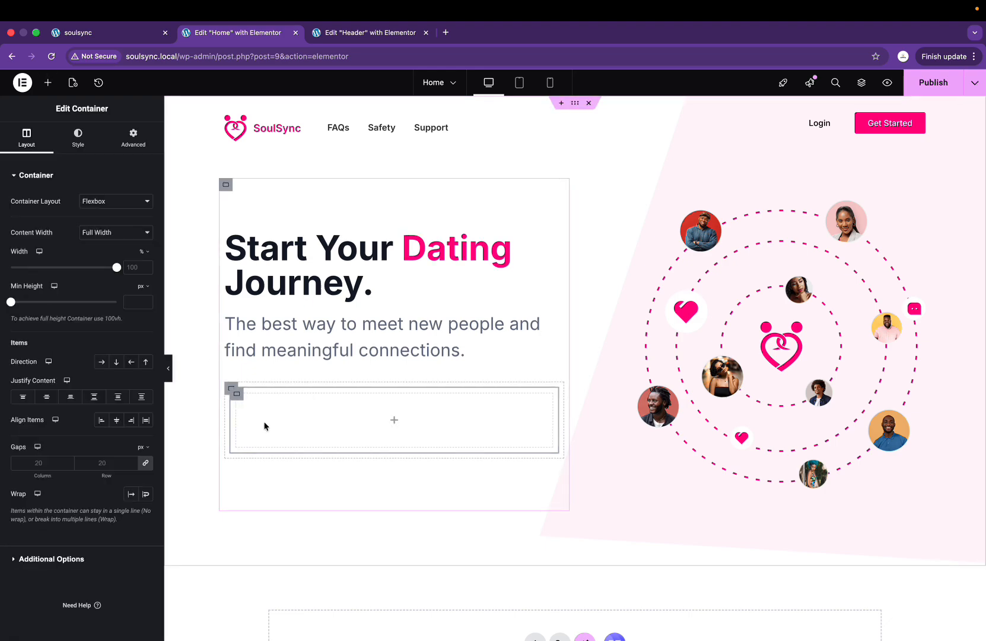
{"action": "right_click", "coordinate": [236, 396]}
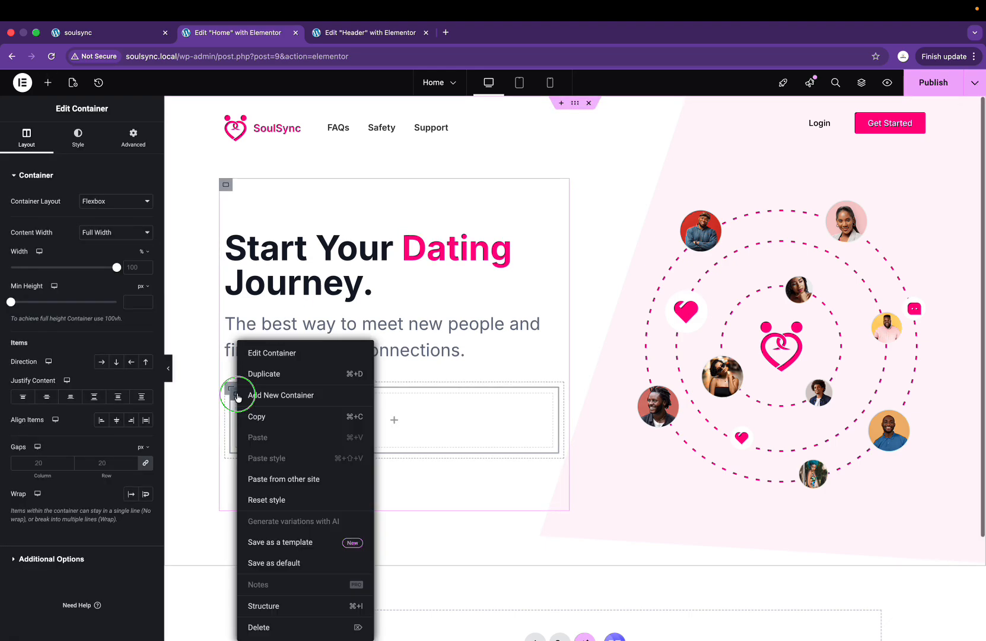
{"action": "left_click", "coordinate": [259, 376]}
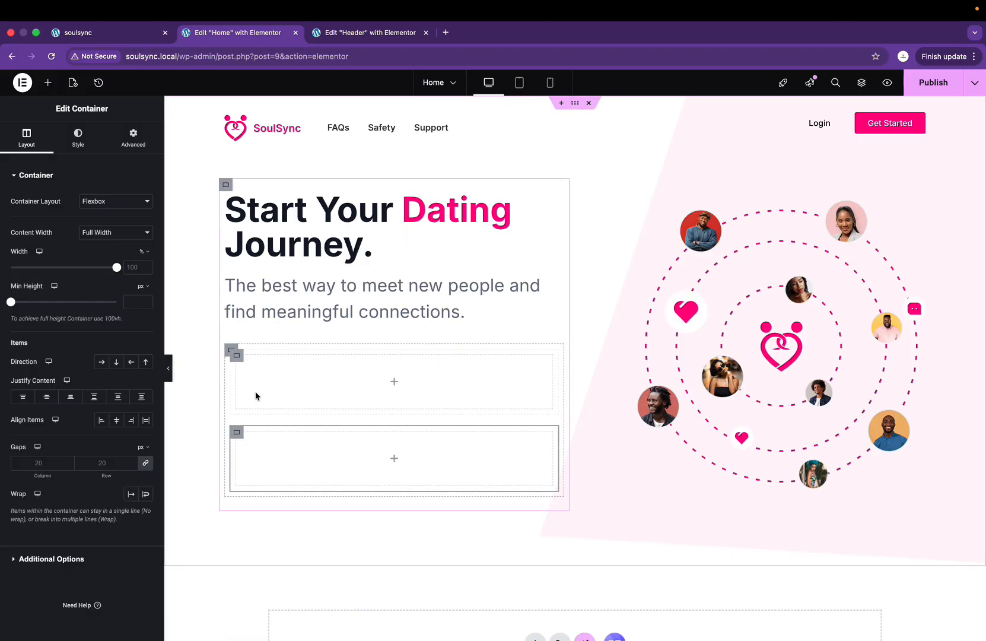
Step: Set the outer container's direction to Row and its padding to 0
{"action": "left_click", "coordinate": [228, 358]}
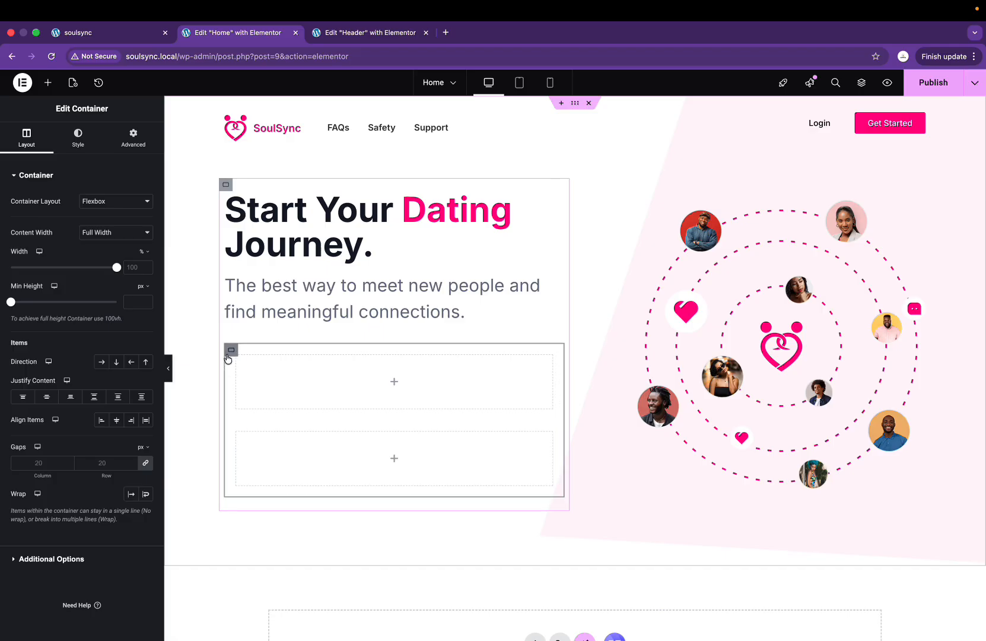
{"action": "left_click", "coordinate": [102, 363]}
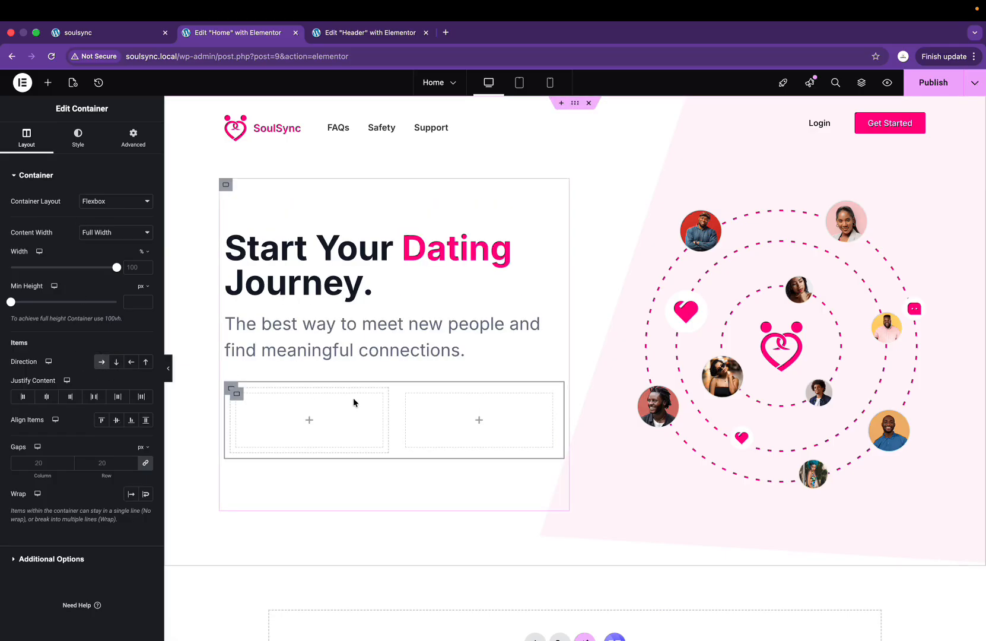
{"action": "left_click", "coordinate": [133, 136]}
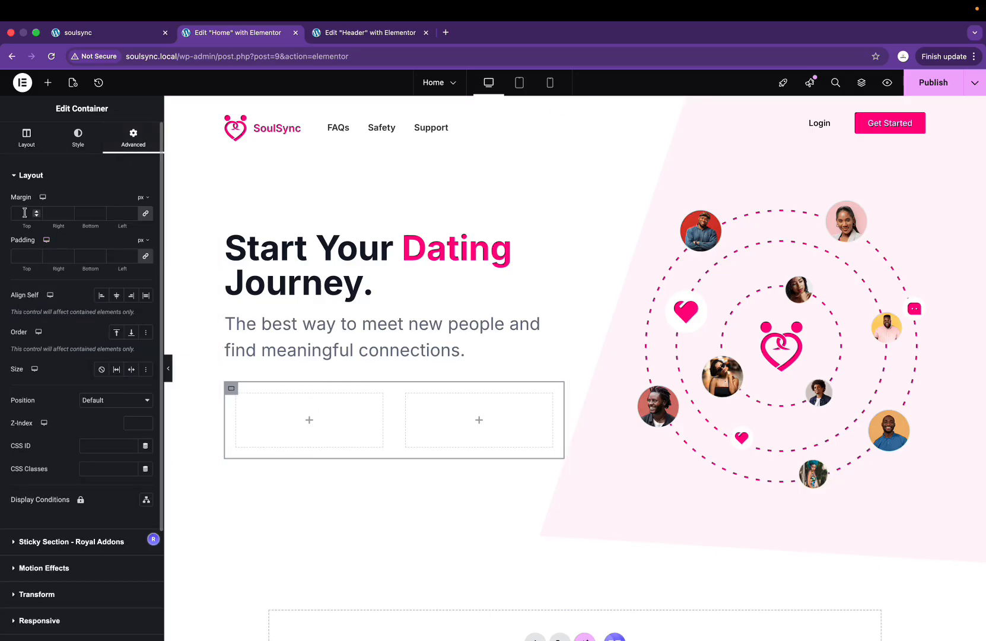
{"action": "left_click", "coordinate": [19, 252]}
{"action": "type", "text": "0"}
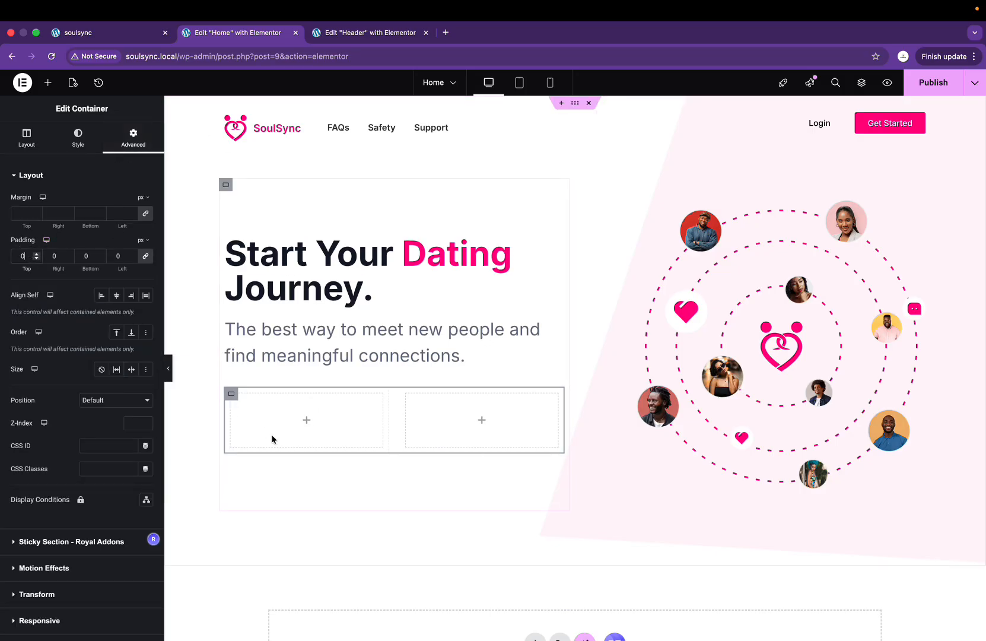
Step: Insert the Google Play badge image from the Media Library into the left column
{"action": "left_click", "coordinate": [307, 422]}
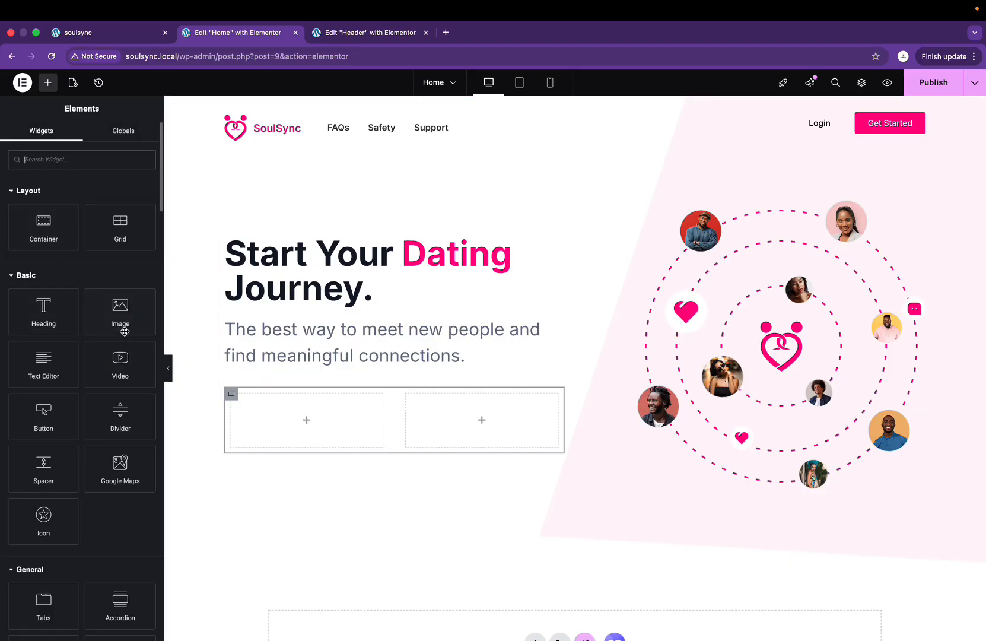
{"action": "left_click_drag", "start_coordinate": [124, 331], "coordinate": [279, 420]}
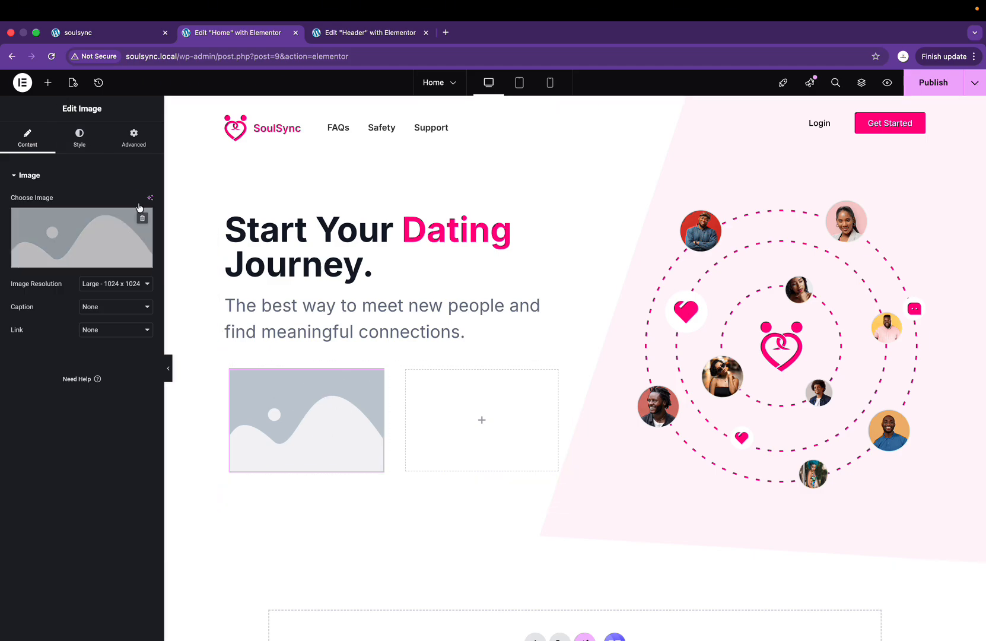
{"action": "left_click", "coordinate": [81, 261]}
{"action": "left_click", "coordinate": [676, 213]}
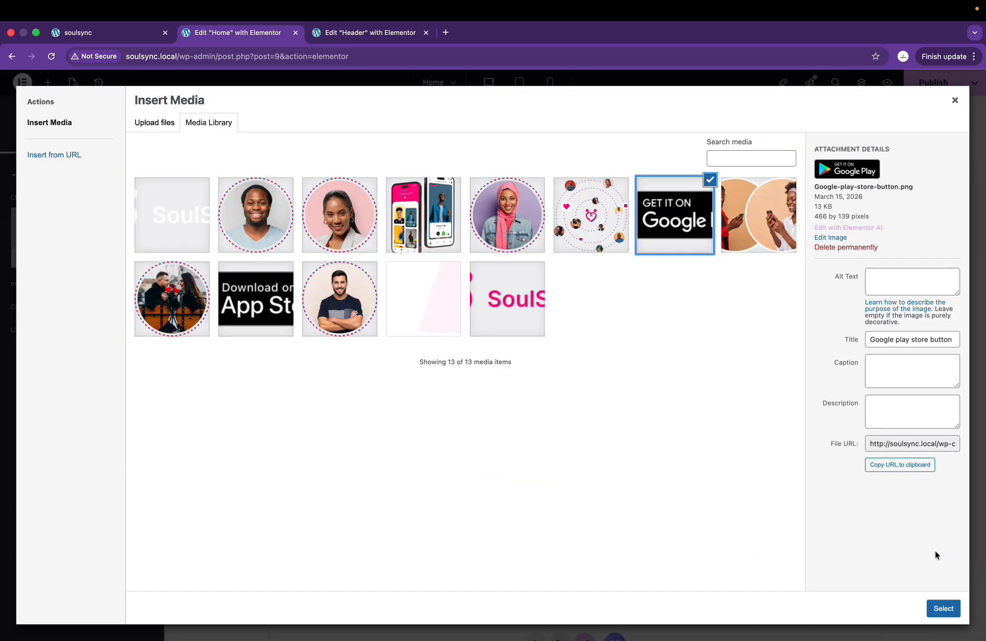
{"action": "left_click", "coordinate": [943, 609]}
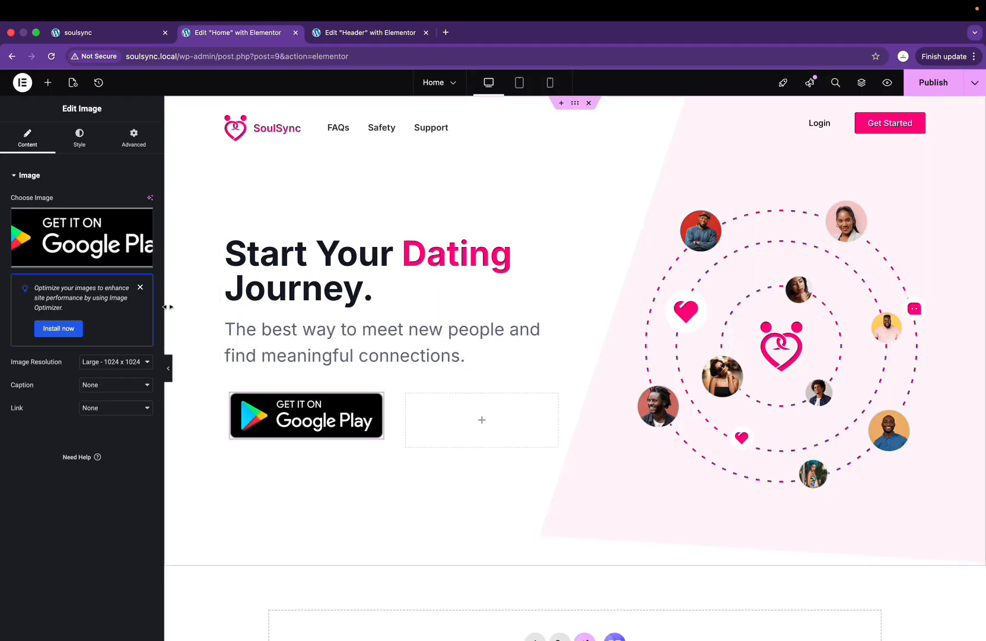
Step: Narrow the badge to 81% width and align it to the start
{"action": "left_click", "coordinate": [79, 138]}
{"action": "left_click_drag", "start_coordinate": [11, 236], "coordinate": [98, 261]}
{"action": "left_click", "coordinate": [118, 202]}
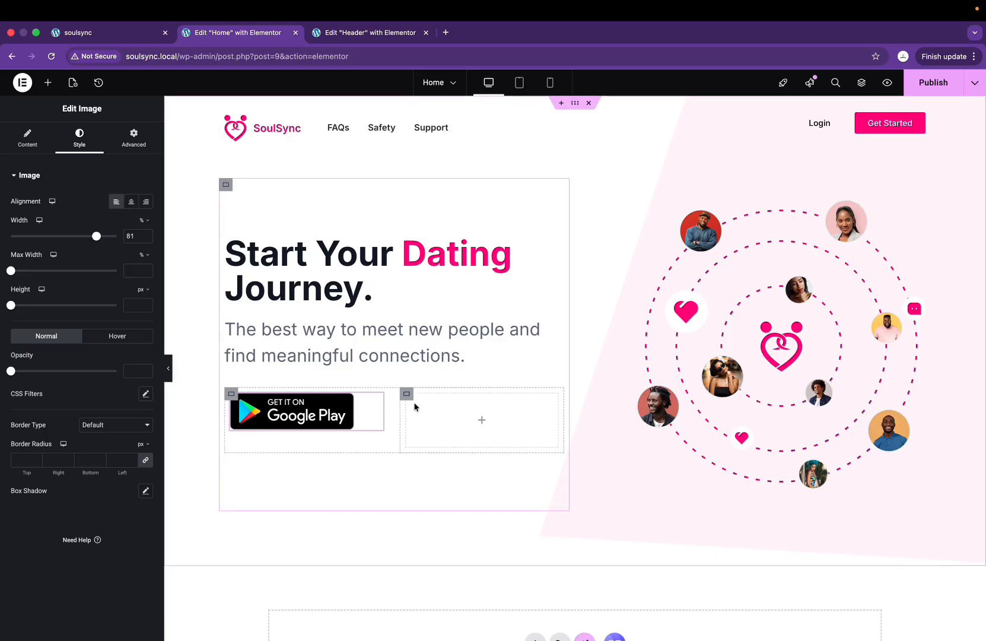
{"action": "left_click", "coordinate": [482, 422]}
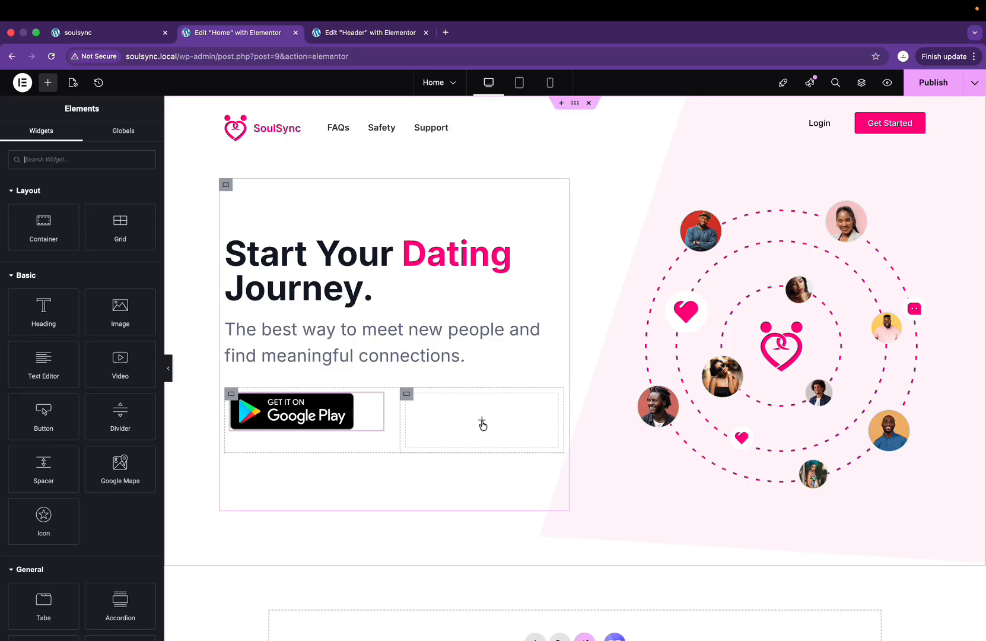
Step: Add the App Store badge image from the media library to the right column
{"action": "left_click_drag", "start_coordinate": [121, 323], "coordinate": [449, 416]}
{"action": "left_click", "coordinate": [78, 259]}
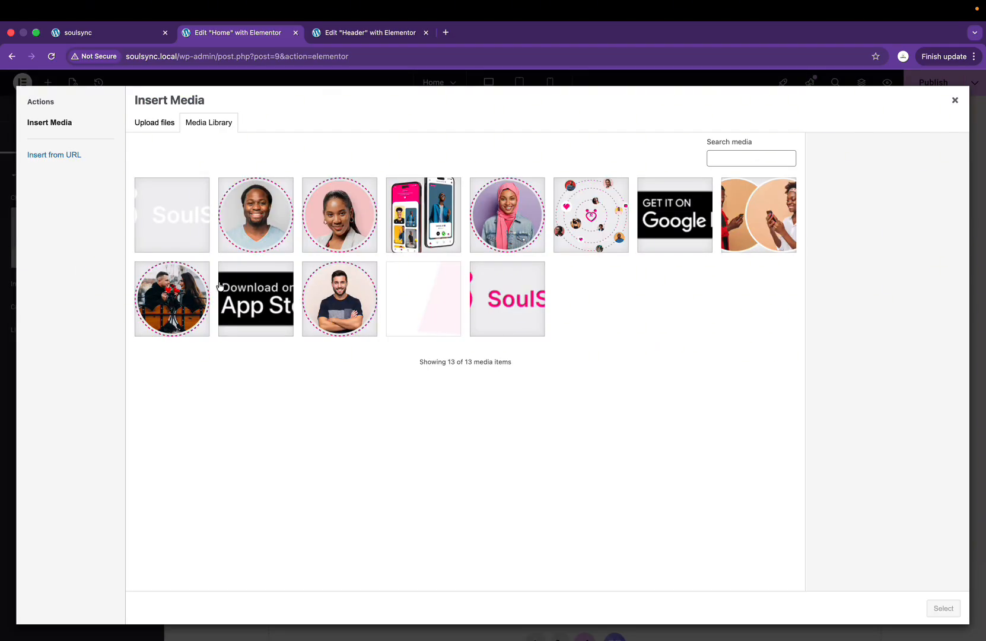
{"action": "left_click", "coordinate": [262, 304]}
{"action": "left_click", "coordinate": [944, 609]}
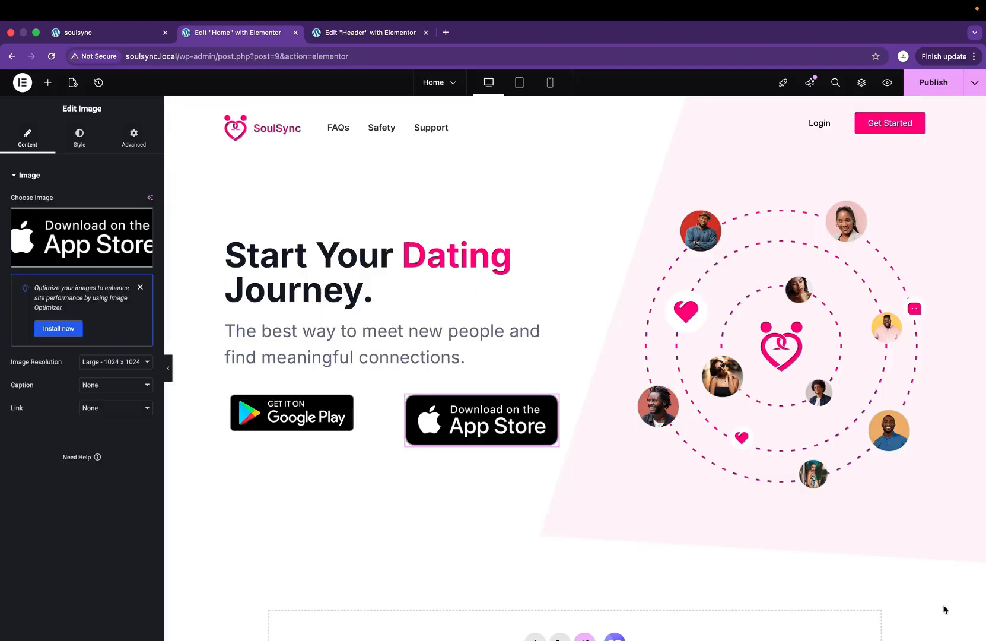
Step: Set the App Store badge's width to 81% and align it to the start
{"action": "left_click", "coordinate": [376, 402]}
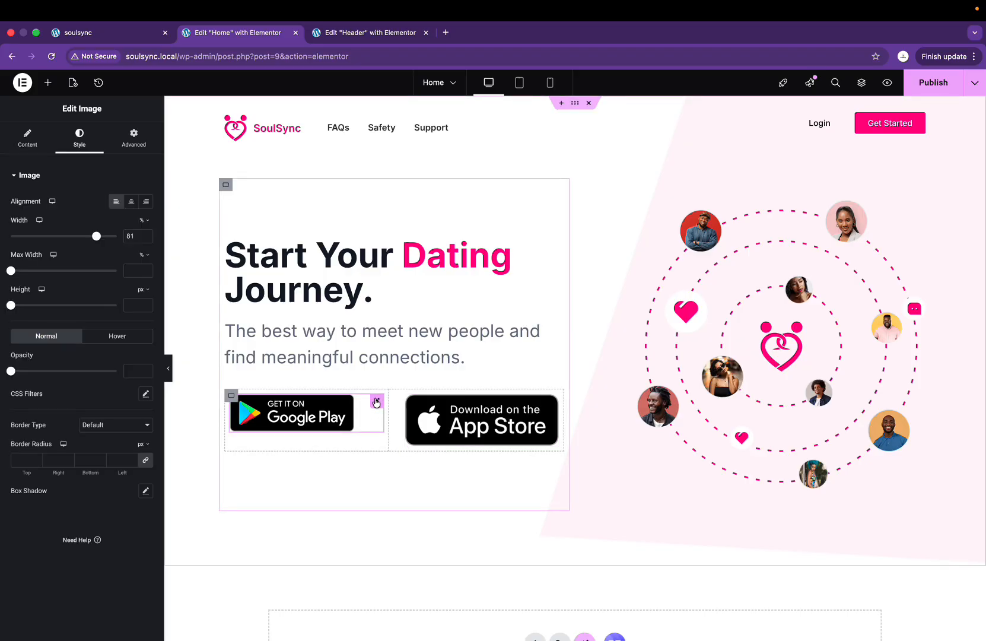
{"action": "left_click", "coordinate": [551, 399]}
{"action": "left_click", "coordinate": [71, 145]}
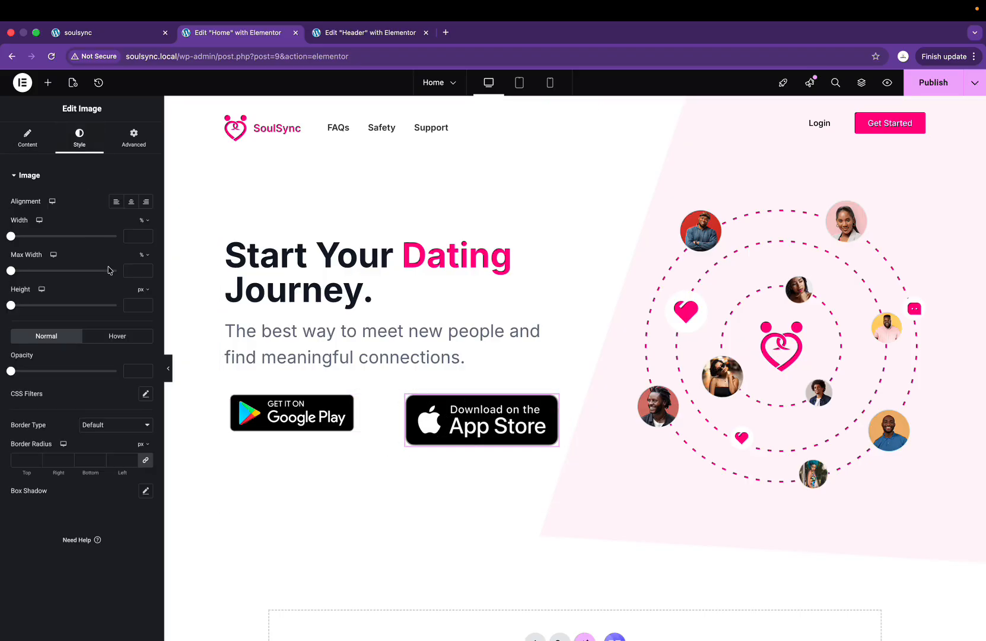
{"action": "left_click", "coordinate": [126, 235]}
{"action": "type", "text": "81"}
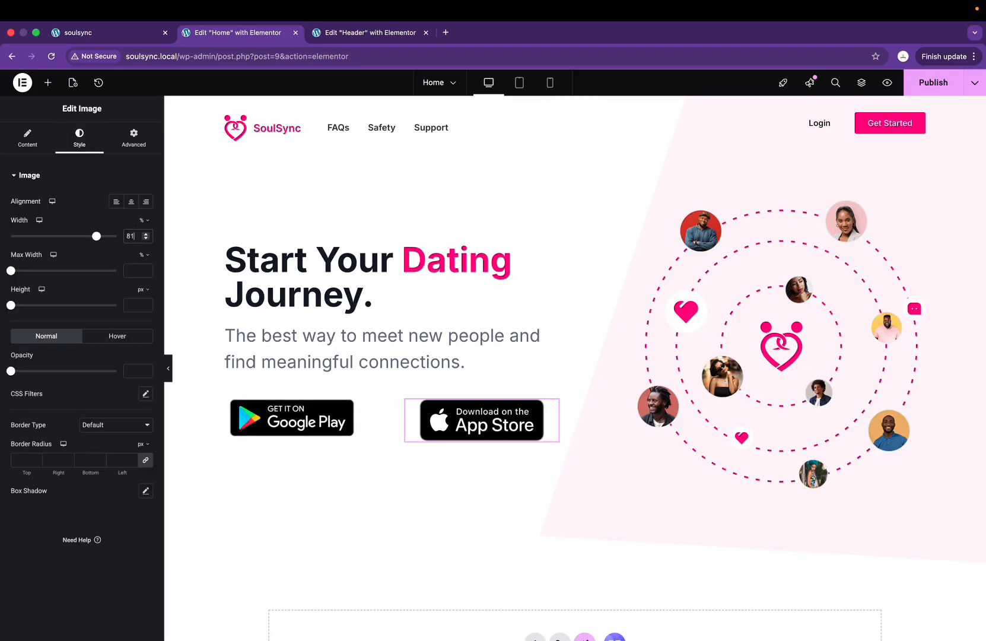
{"action": "left_click", "coordinate": [116, 202]}
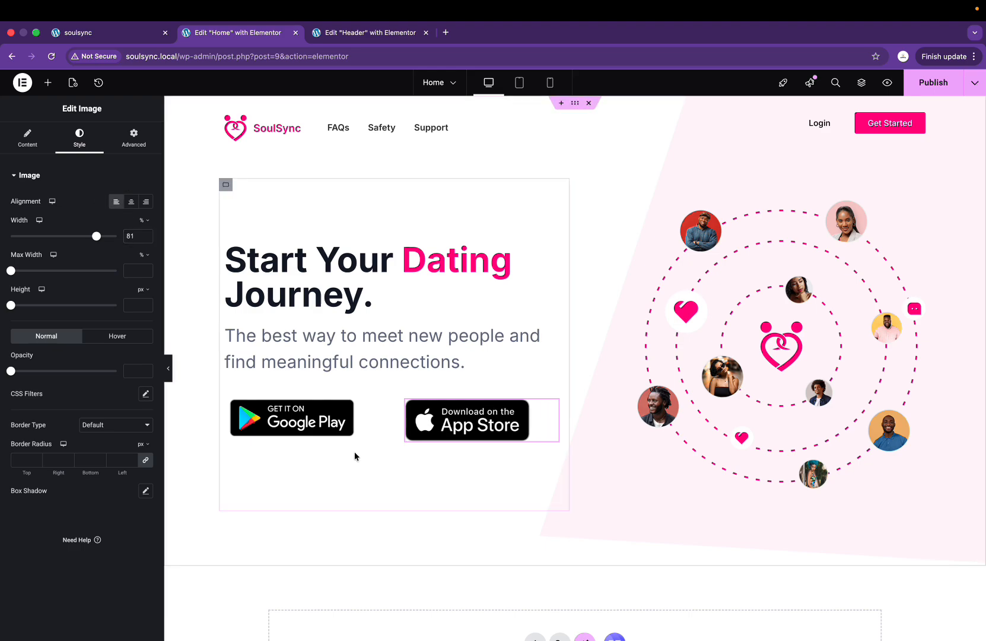
Step: Enlarge the Google Play badge to full width and widen its column by dragging the divider
{"action": "left_click_drag", "start_coordinate": [385, 423], "coordinate": [349, 423]}
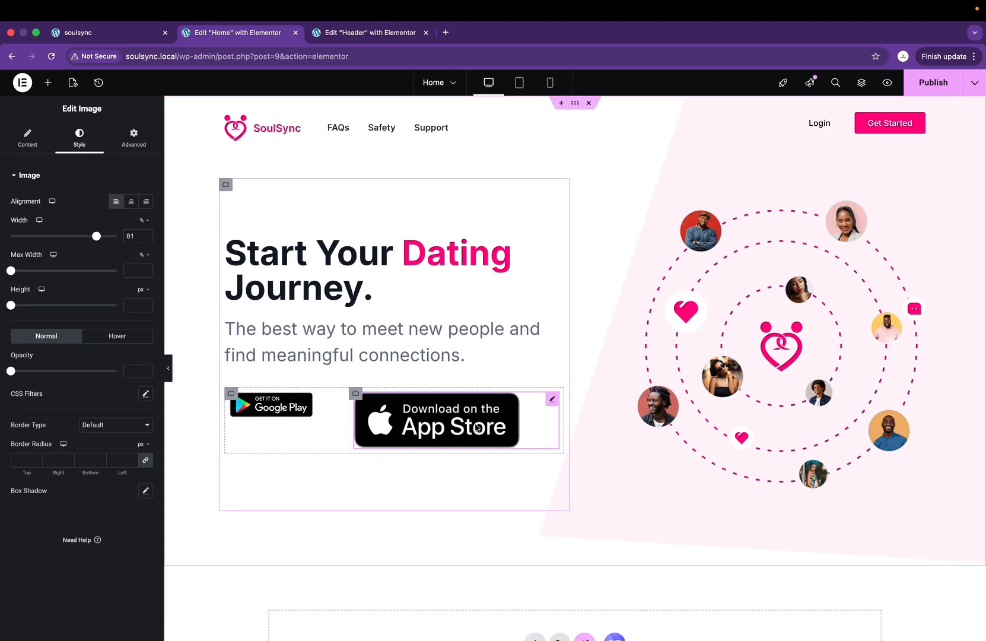
{"action": "left_click", "coordinate": [279, 406]}
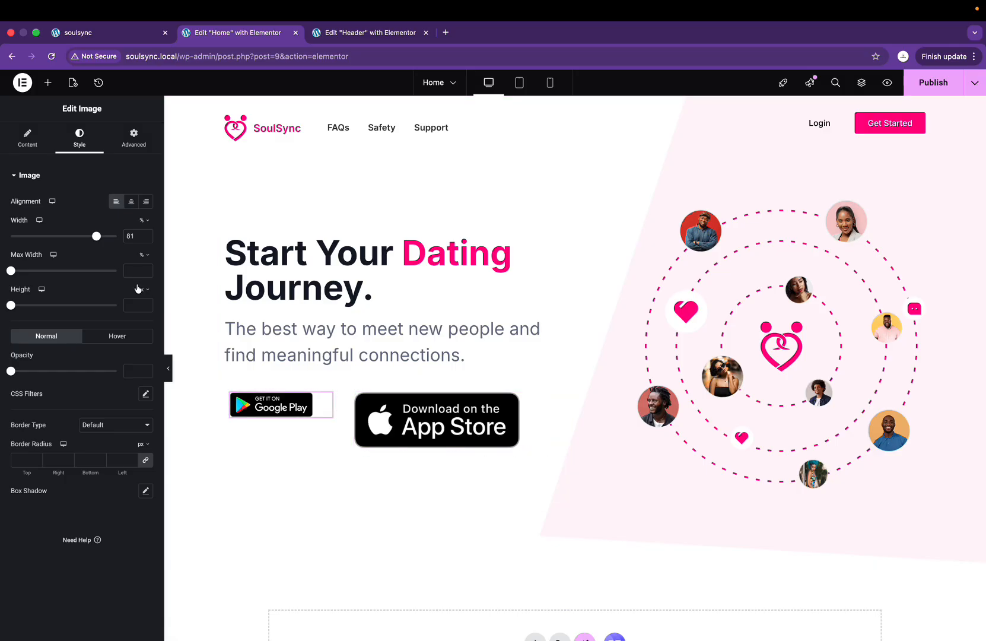
{"action": "left_click_drag", "start_coordinate": [96, 236], "coordinate": [119, 239]}
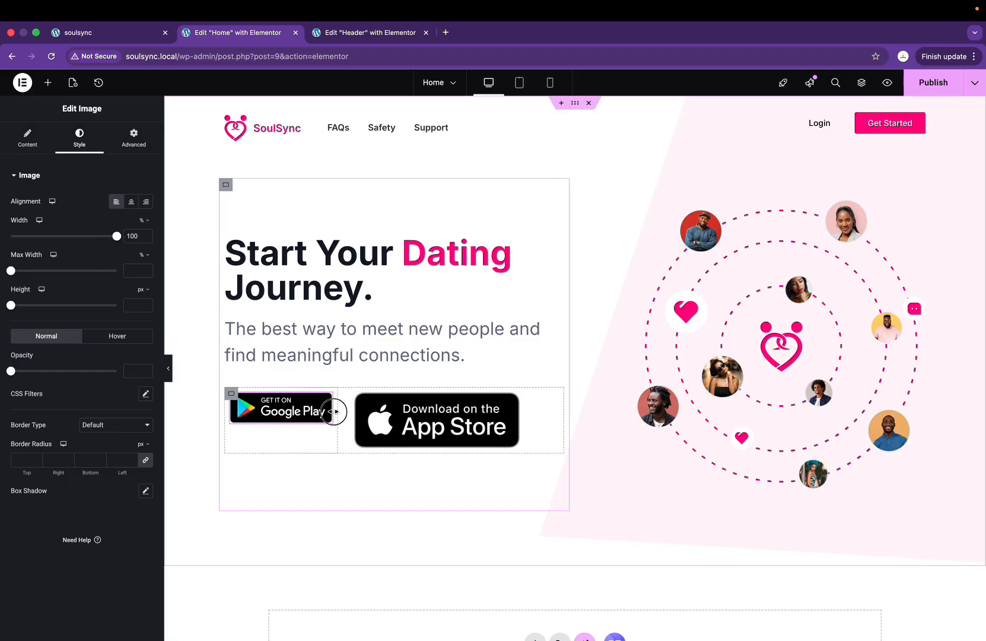
{"action": "left_click_drag", "start_coordinate": [333, 411], "coordinate": [344, 413]}
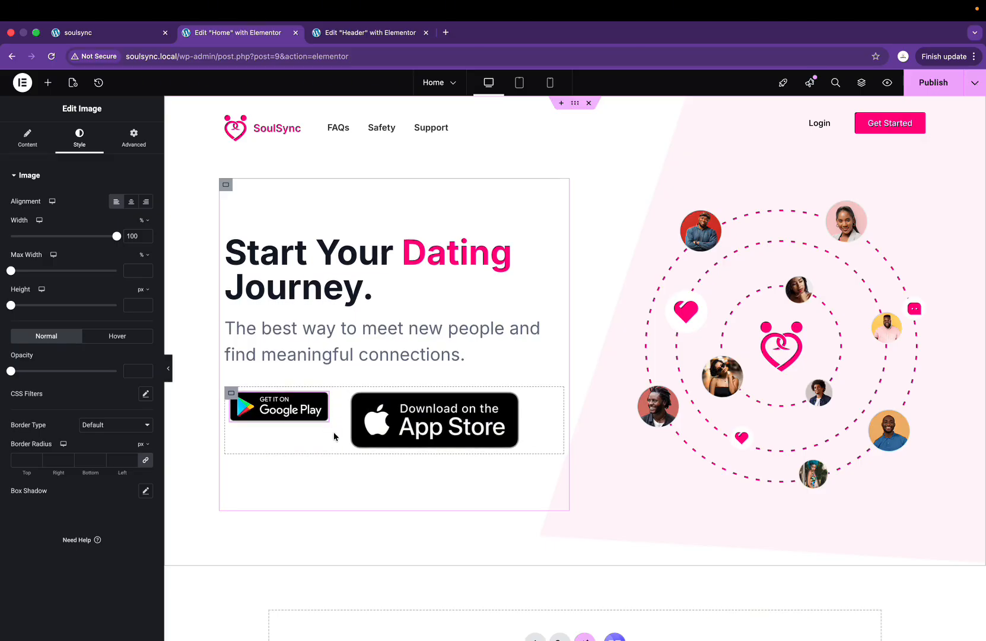
{"action": "left_click_drag", "start_coordinate": [330, 427], "coordinate": [350, 432]}
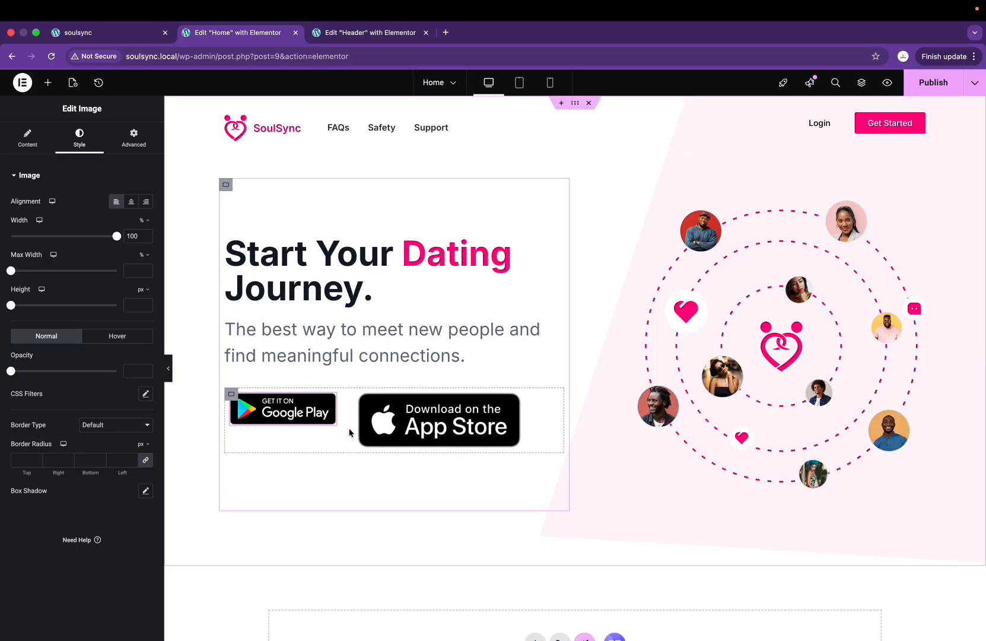
{"action": "left_click", "coordinate": [232, 396]}
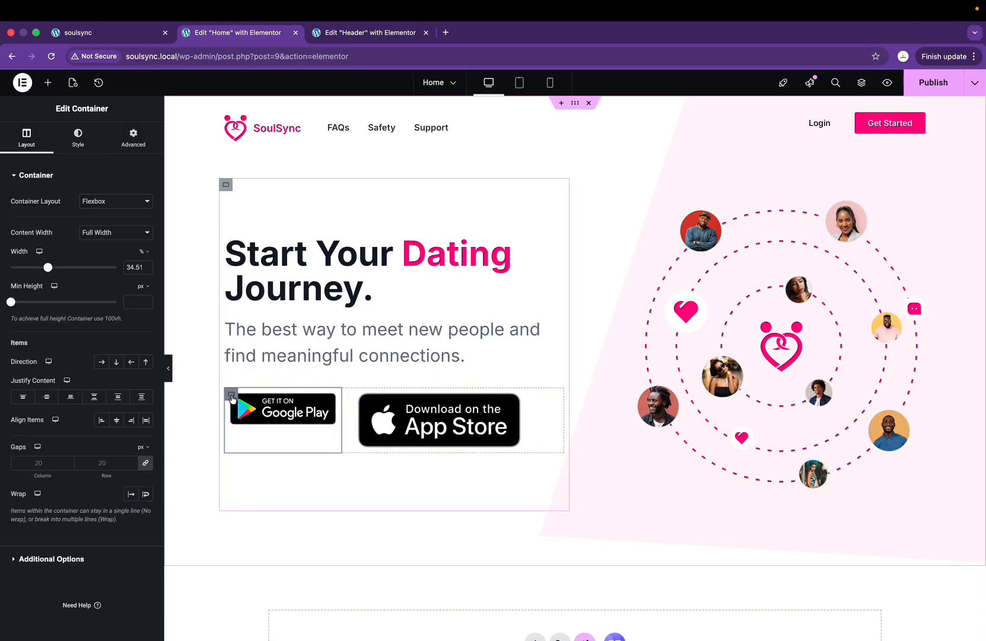
{"action": "left_click", "coordinate": [138, 267]}
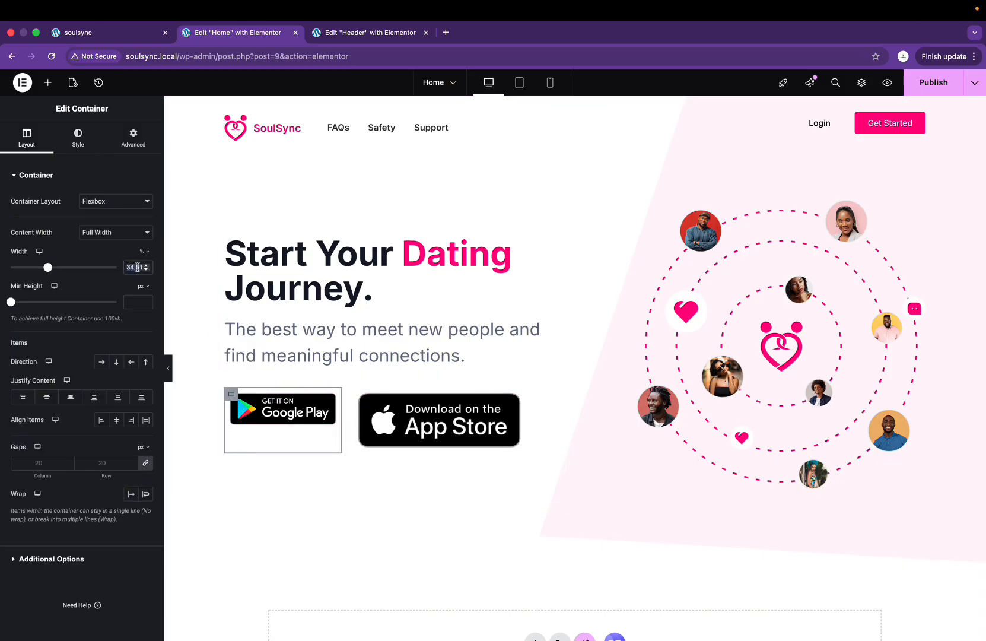
Step: Set the App Store badge width to 100% and widen the badge row
{"action": "left_click", "coordinate": [424, 434]}
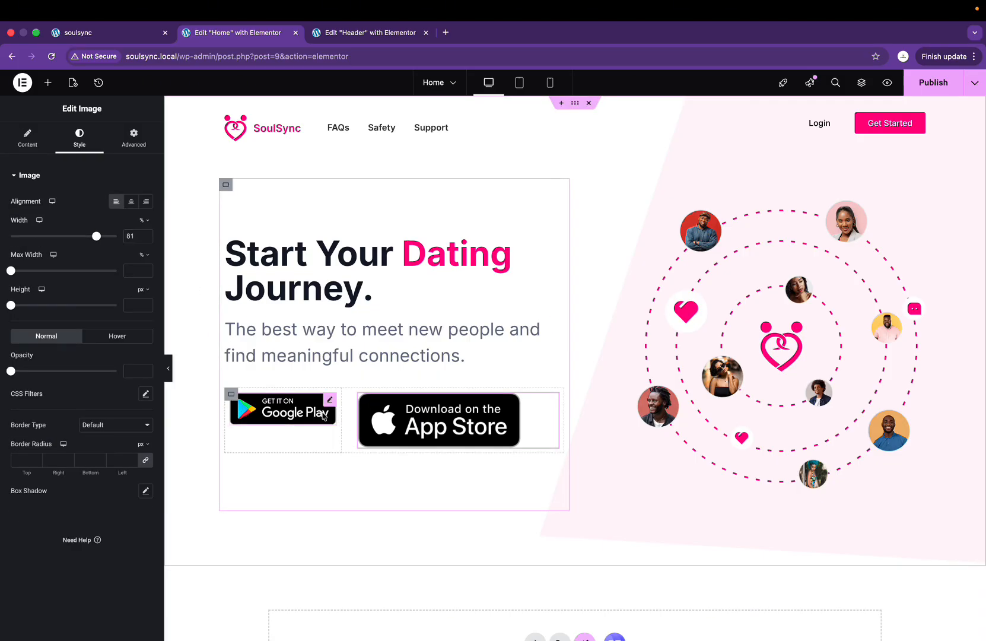
{"action": "left_click", "coordinate": [394, 404]}
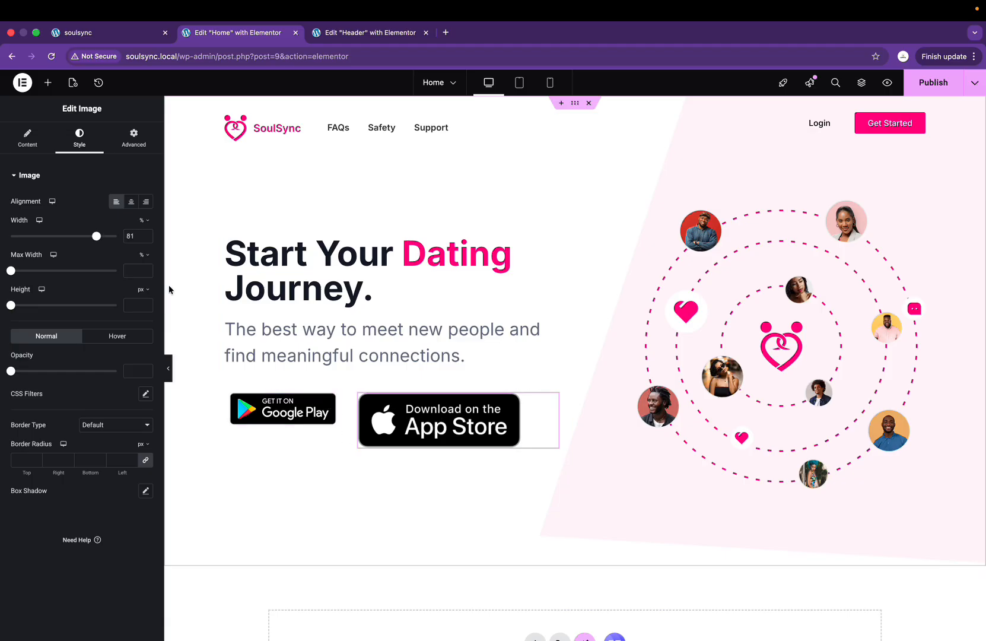
{"action": "double_click", "coordinate": [130, 236]}
{"action": "type", "text": "100"}
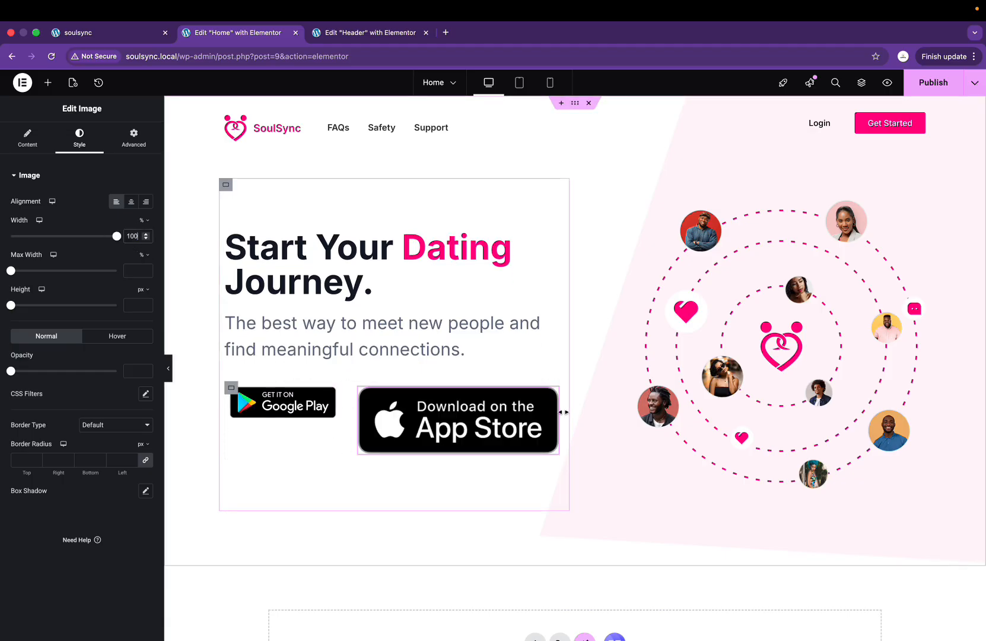
{"action": "left_click_drag", "start_coordinate": [559, 414], "coordinate": [471, 411]}
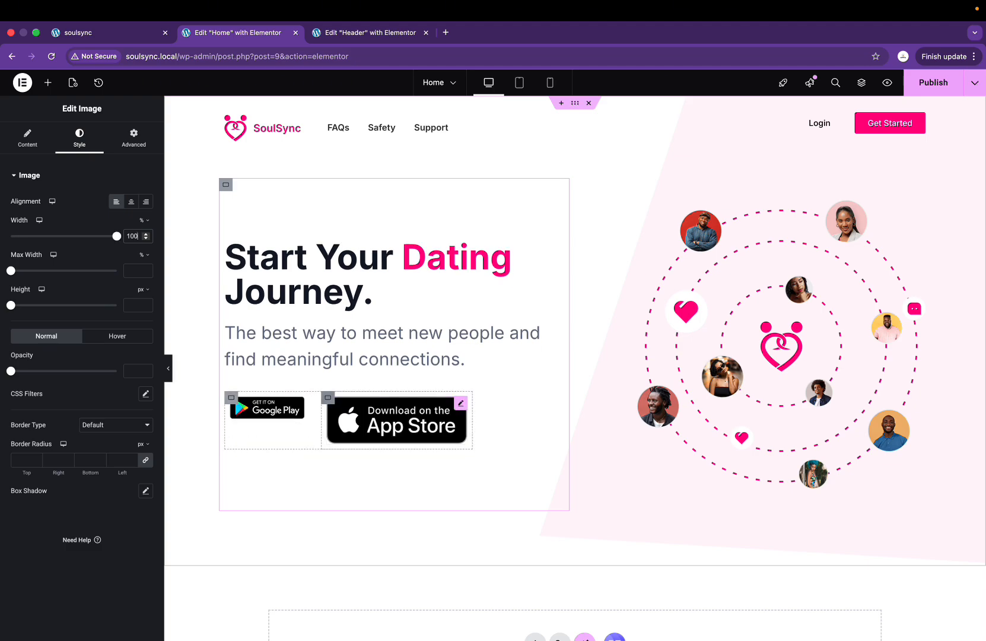
{"action": "left_click", "coordinate": [473, 439]}
{"action": "left_click", "coordinate": [444, 434]}
{"action": "left_click", "coordinate": [474, 433]}
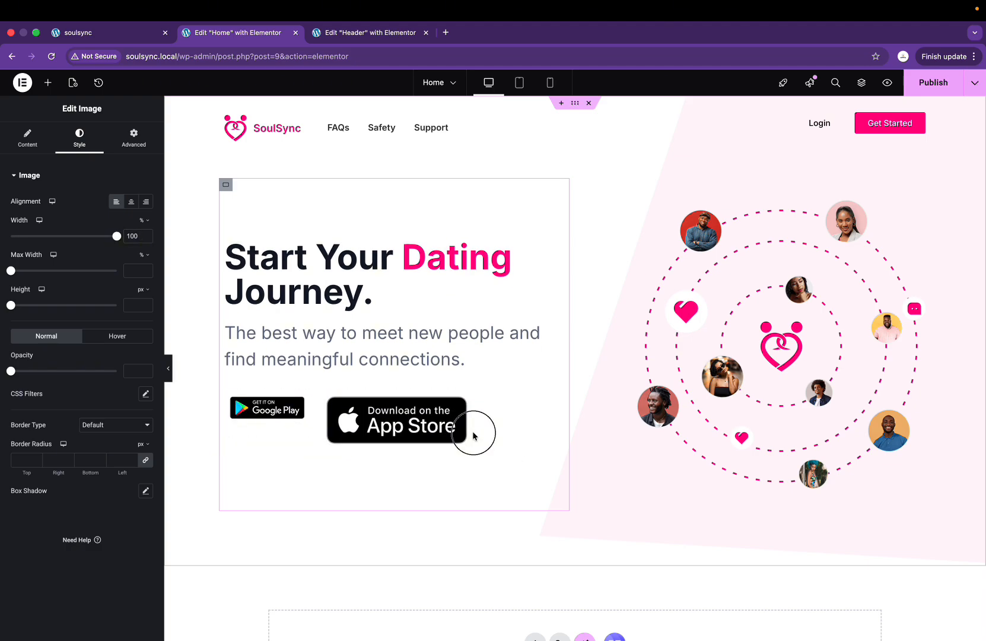
{"action": "left_click_drag", "start_coordinate": [472, 434], "coordinate": [517, 434]}
Step: Undo the bad badge-row resize by reverting to an earlier width change in History
{"action": "left_click", "coordinate": [418, 426]}
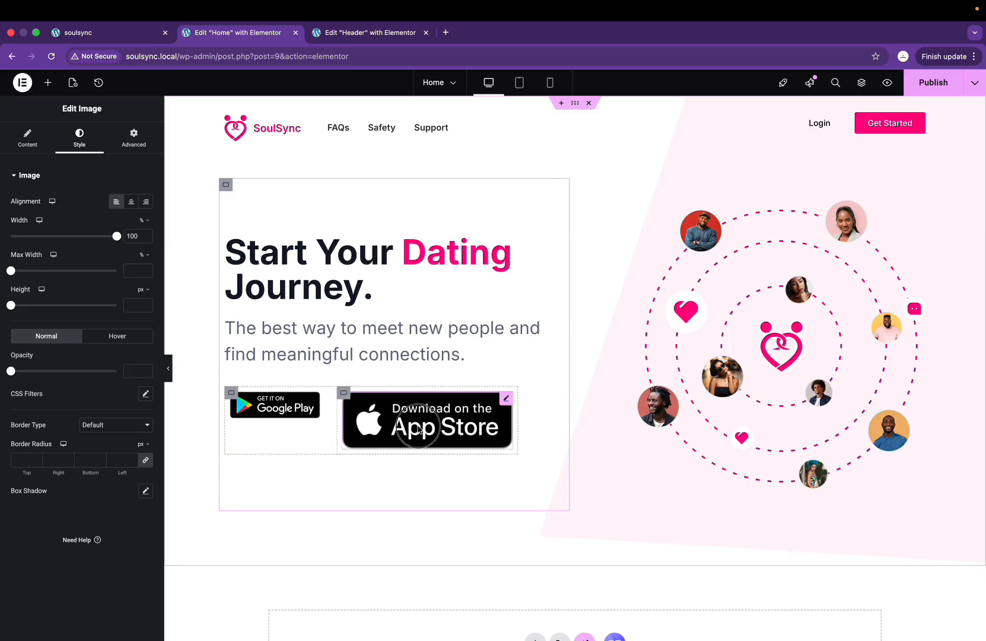
{"action": "key", "text": "super+z"}
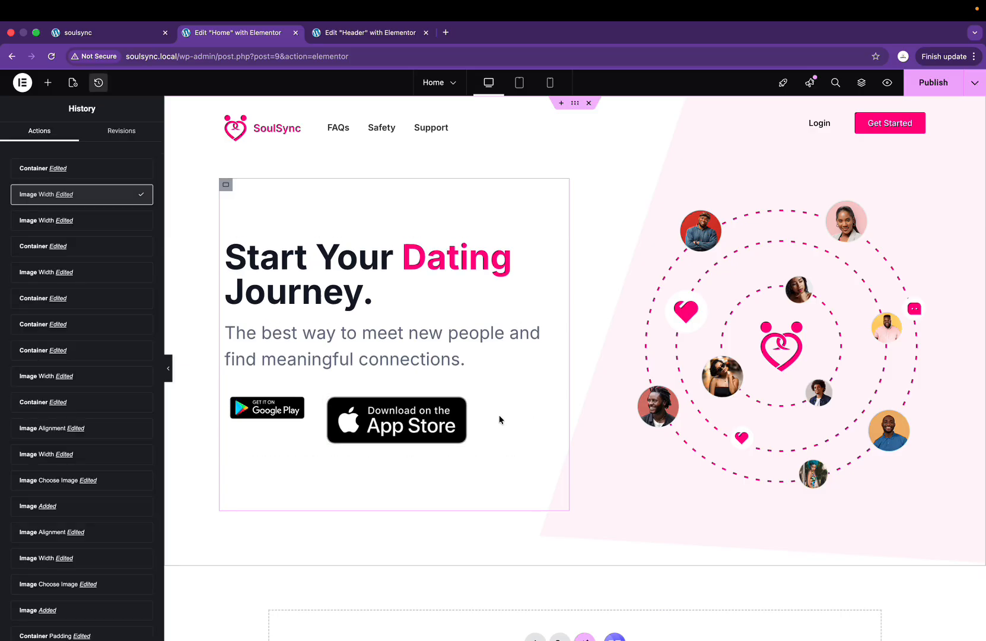
{"action": "left_click", "coordinate": [89, 218]}
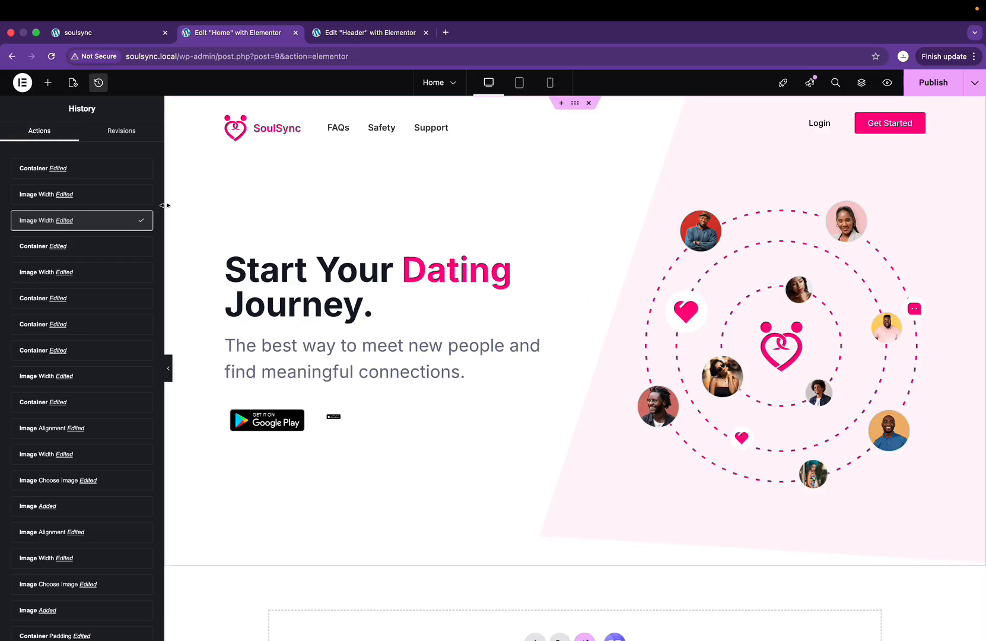
{"action": "left_click", "coordinate": [48, 82]}
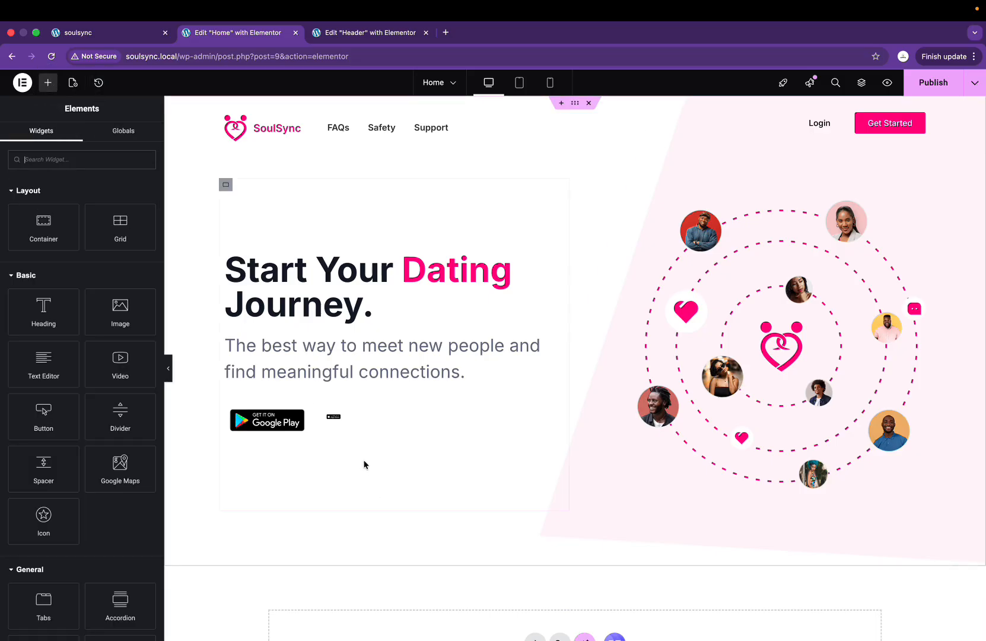
Step: Restore the App Store badge to full width and widen the Google Play column to about 41.8%
{"action": "left_click", "coordinate": [341, 423]}
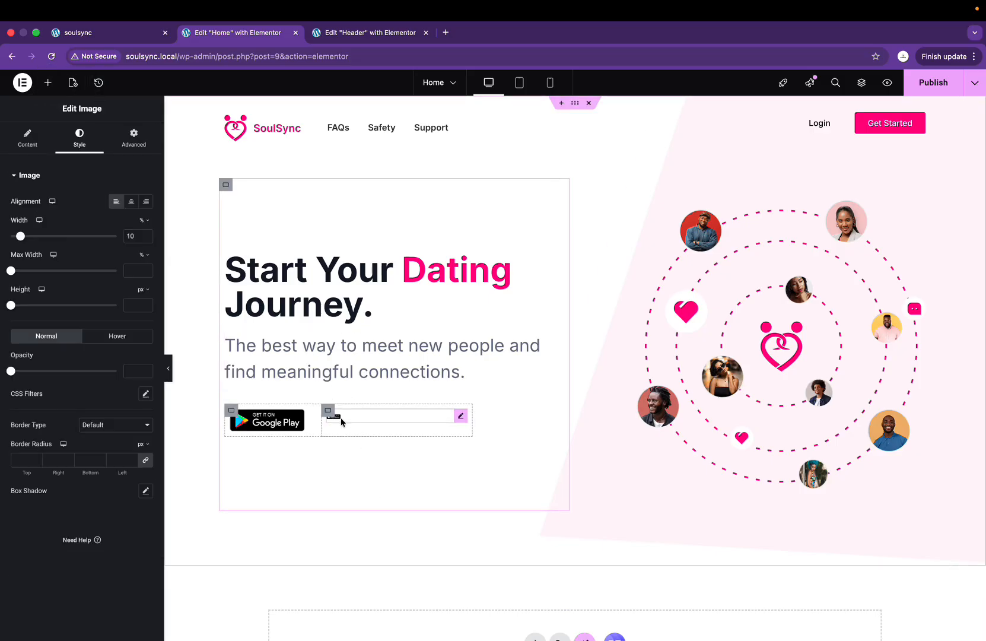
{"action": "left_click", "coordinate": [136, 236]}
{"action": "type", "text": "0"}
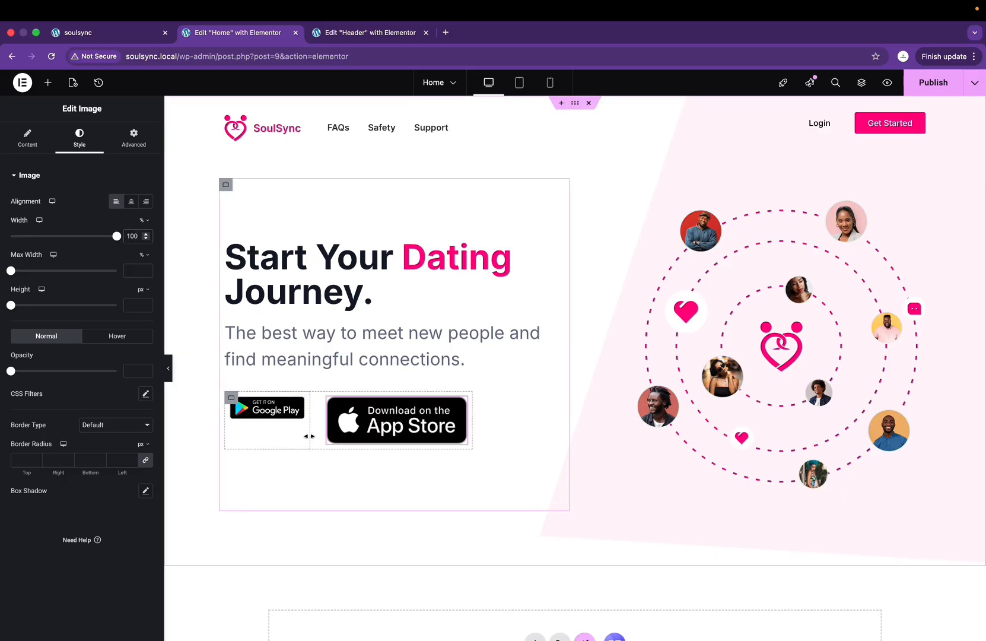
{"action": "left_click_drag", "start_coordinate": [308, 435], "coordinate": [347, 440]}
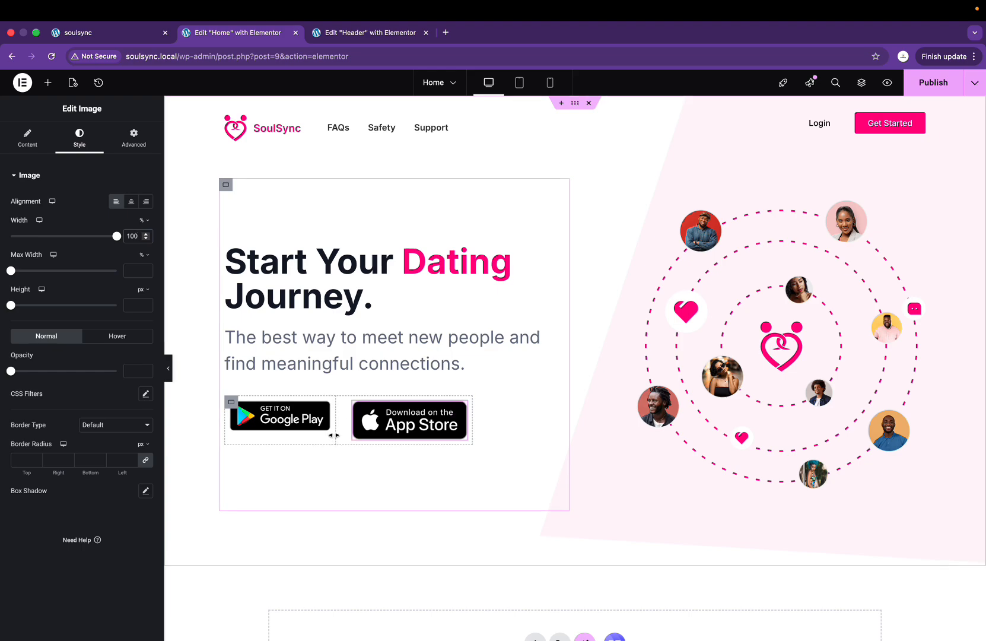
{"action": "left_click_drag", "start_coordinate": [334, 434], "coordinate": [356, 434]}
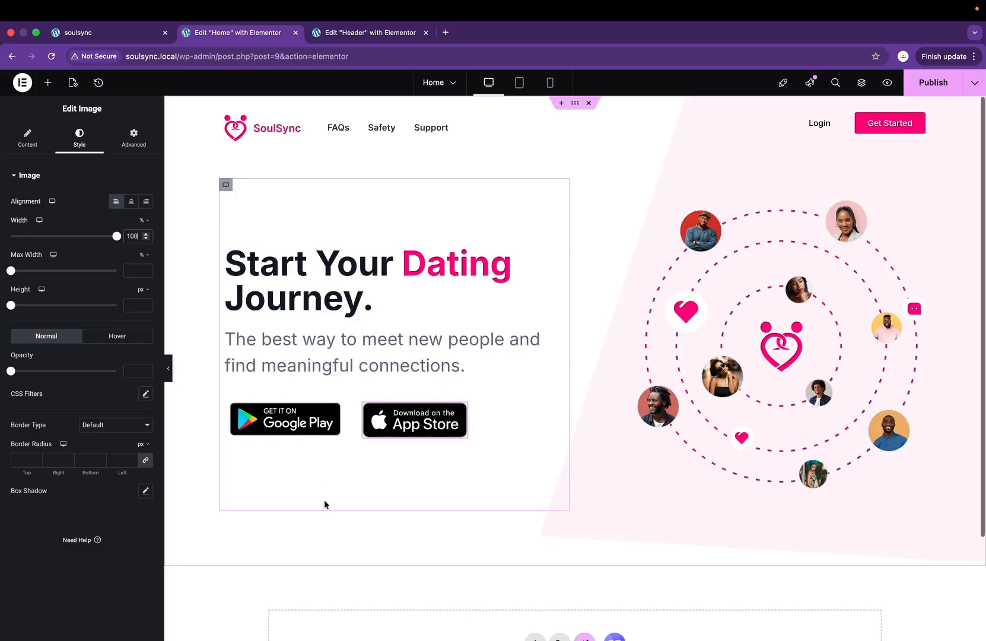
Step: Widen the Google Play column to about 50.6% by dragging its divider
{"action": "scroll", "coordinate": [324, 500], "scroll_direction": "up", "scroll_amount": 3}
{"action": "scroll", "coordinate": [409, 584], "scroll_direction": "up", "scroll_amount": 4}
{"action": "scroll", "coordinate": [325, 432], "scroll_direction": "up", "scroll_amount": 5}
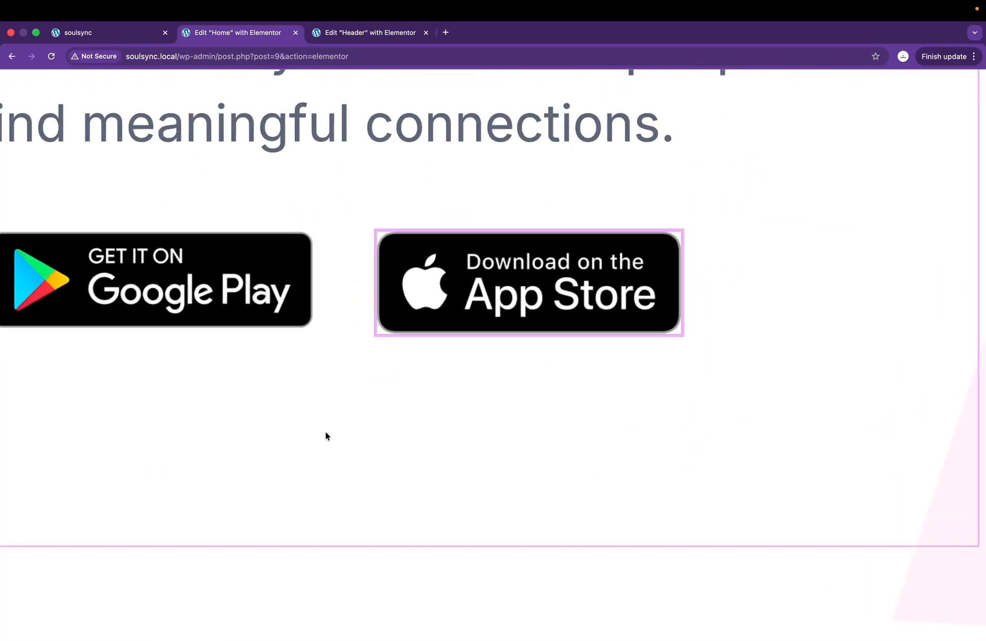
{"action": "scroll", "coordinate": [325, 432], "scroll_direction": "up", "scroll_amount": 1}
{"action": "left_click", "coordinate": [330, 325]}
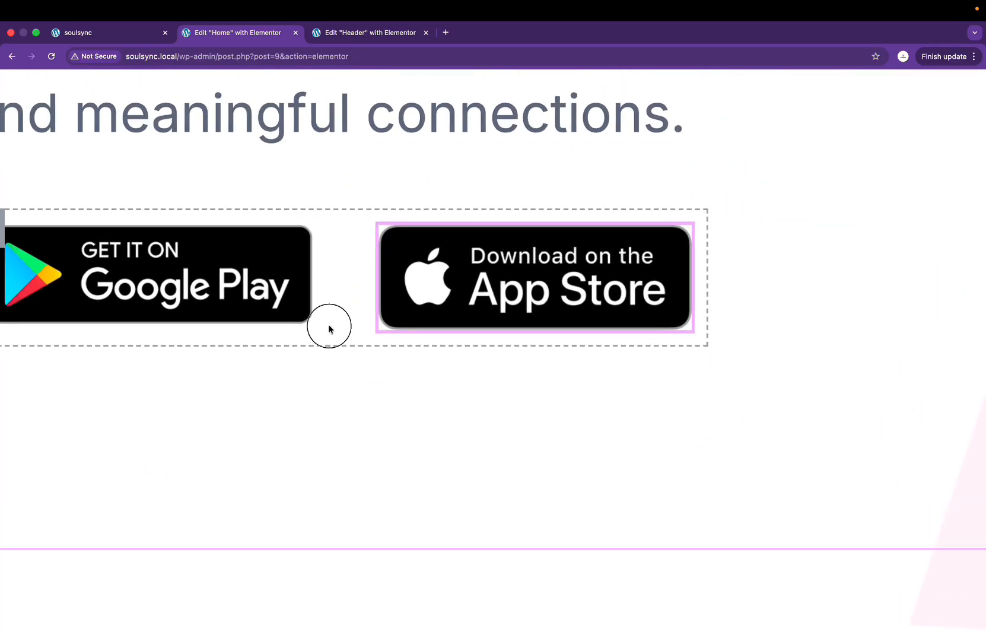
{"action": "left_click_drag", "start_coordinate": [325, 326], "coordinate": [334, 332]}
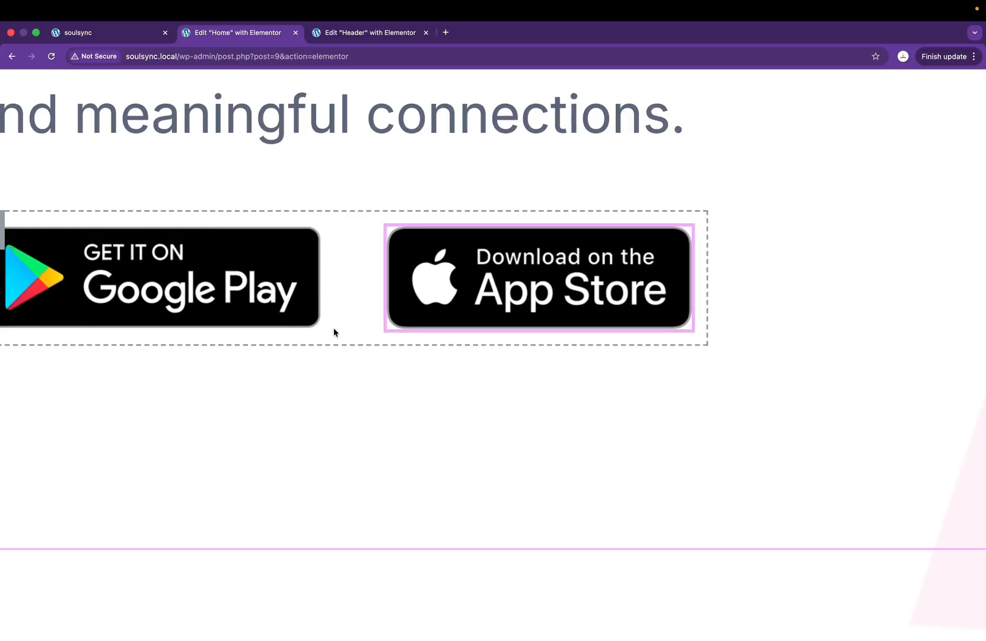
{"action": "scroll", "coordinate": [366, 237], "scroll_direction": "down", "scroll_amount": 1}
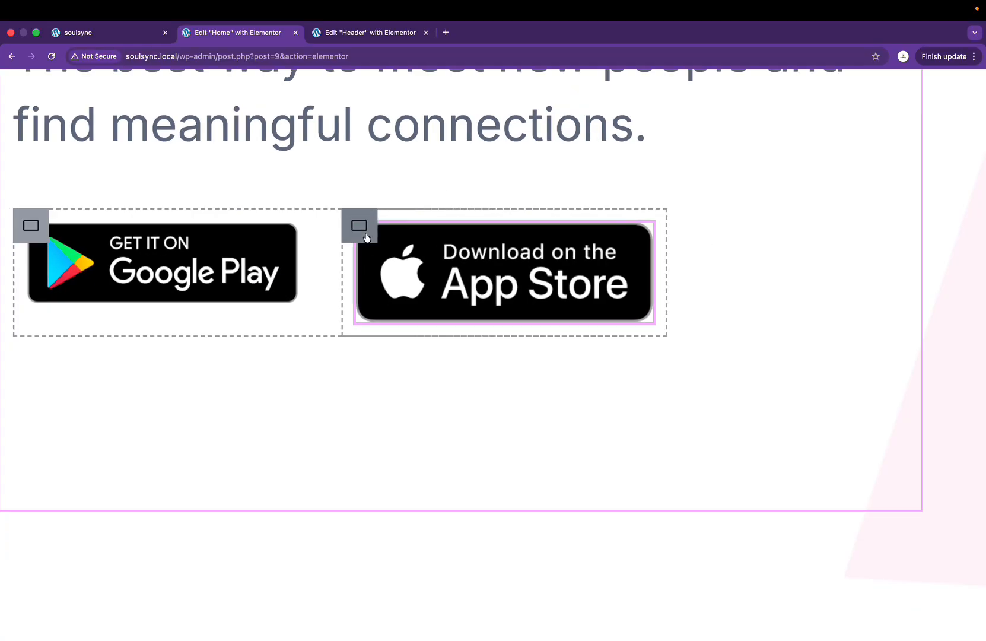
{"action": "scroll", "coordinate": [367, 238], "scroll_direction": "down", "scroll_amount": 5}
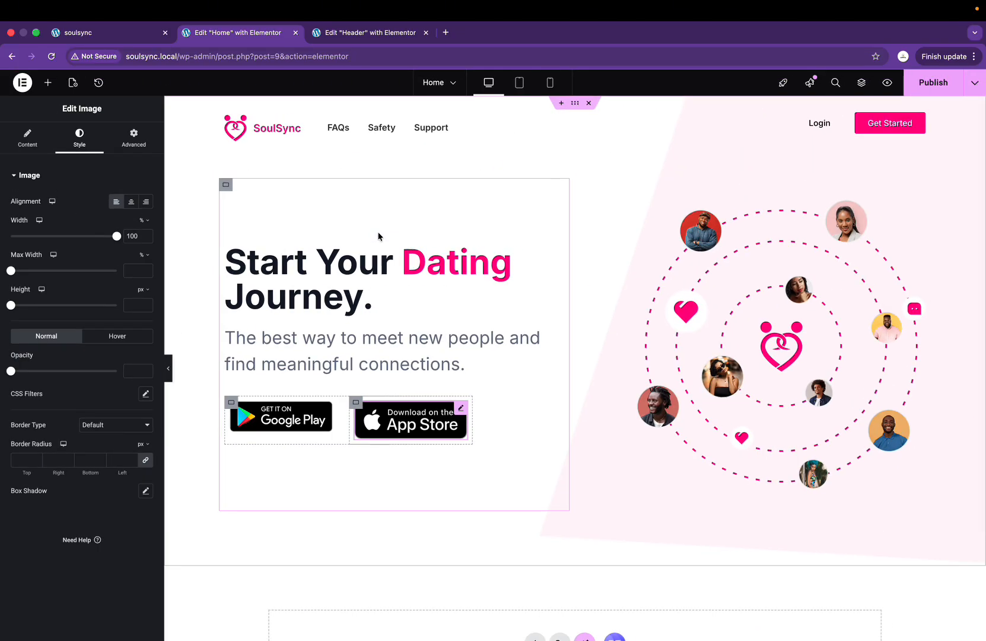
Step: Paste a 45.76% width into the App Store badge's container
{"action": "left_click", "coordinate": [228, 402]}
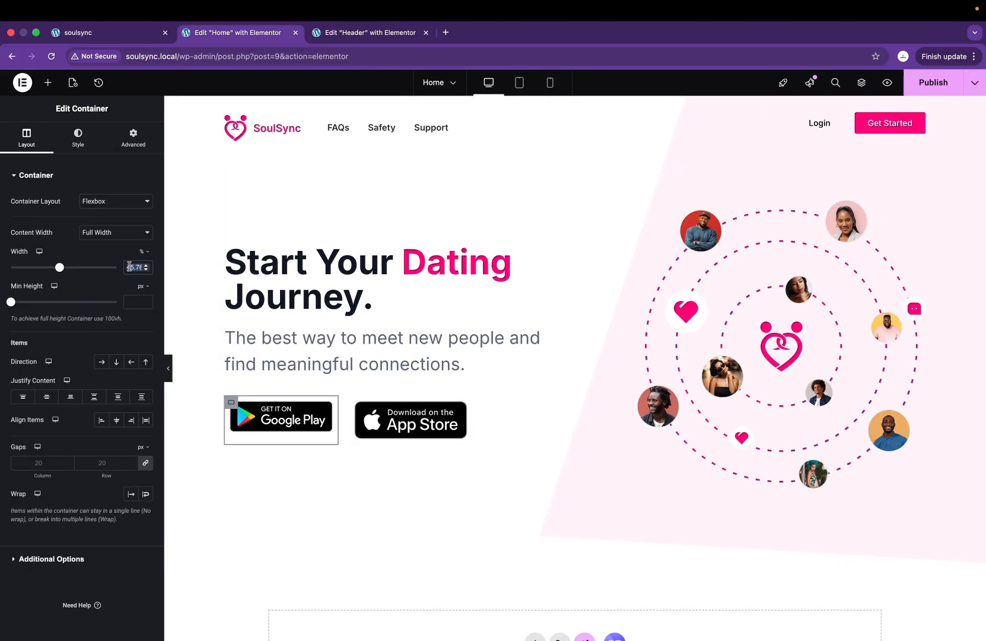
{"action": "left_click", "coordinate": [355, 402]}
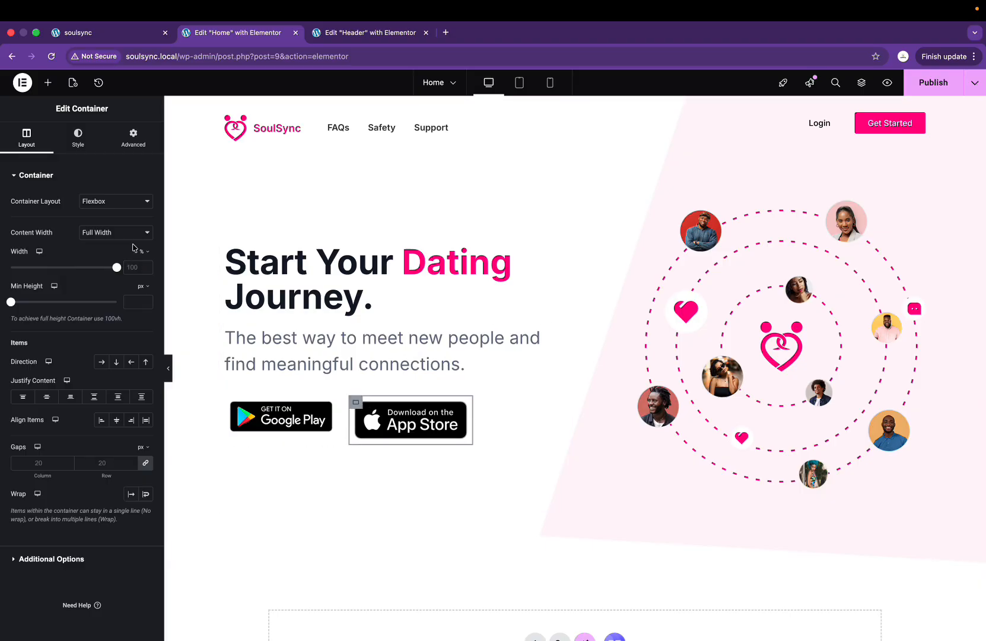
{"action": "key", "text": "super+v"}
{"action": "left_click", "coordinate": [290, 507]}
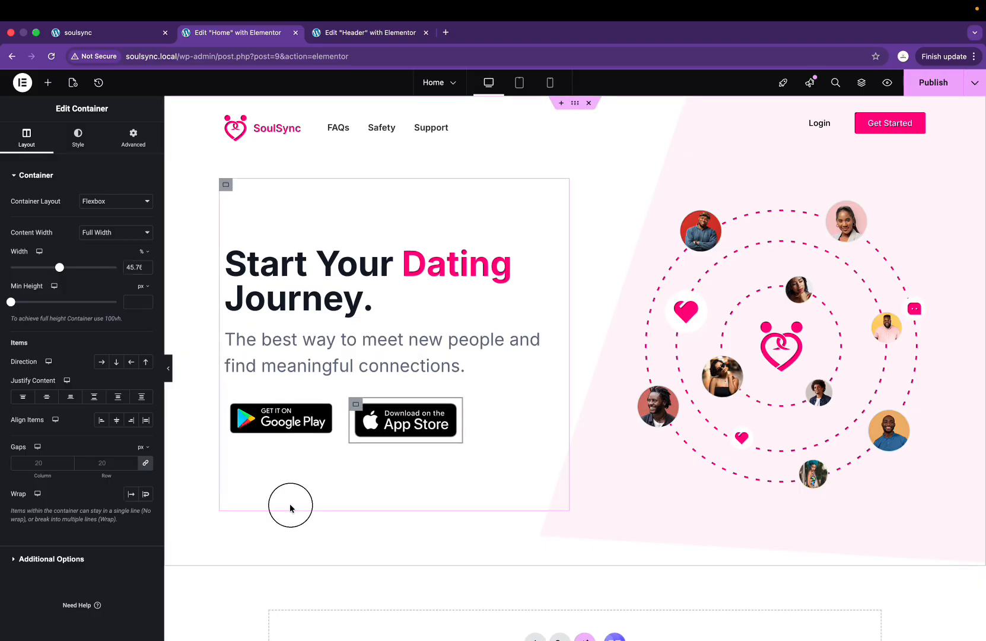
{"action": "left_click", "coordinate": [416, 558]}
{"action": "left_click", "coordinate": [434, 529]}
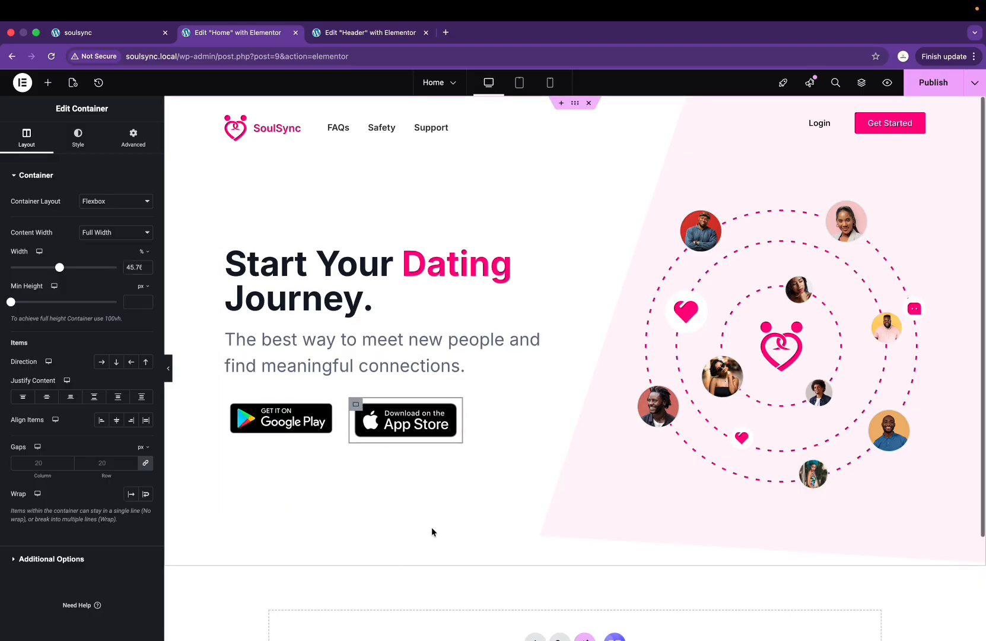
Step: Inspect the hero's badge images and their containers to find the right elements
{"action": "left_click", "coordinate": [465, 359]}
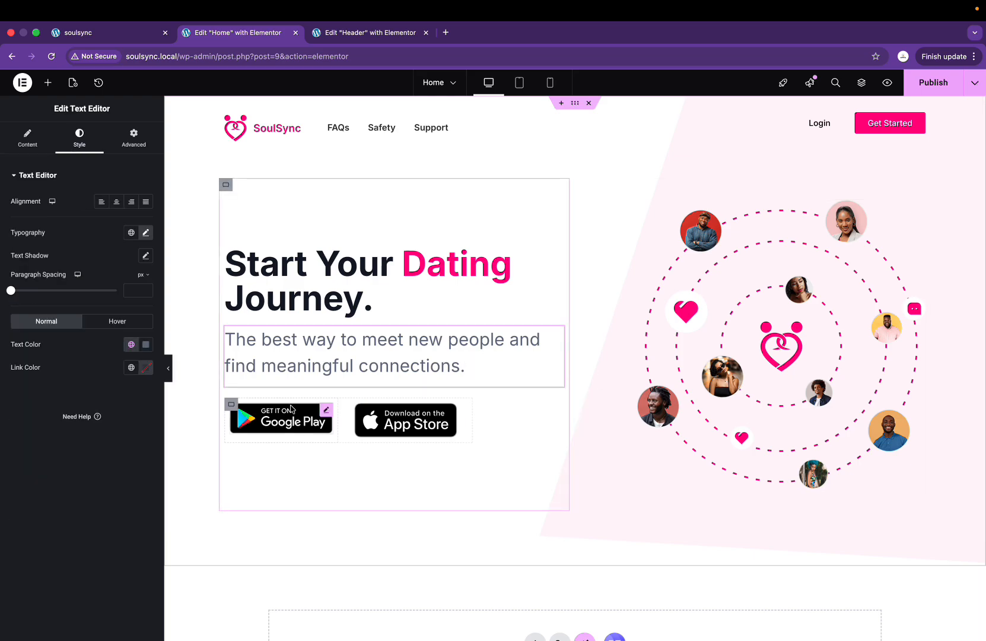
{"action": "left_click", "coordinate": [386, 427]}
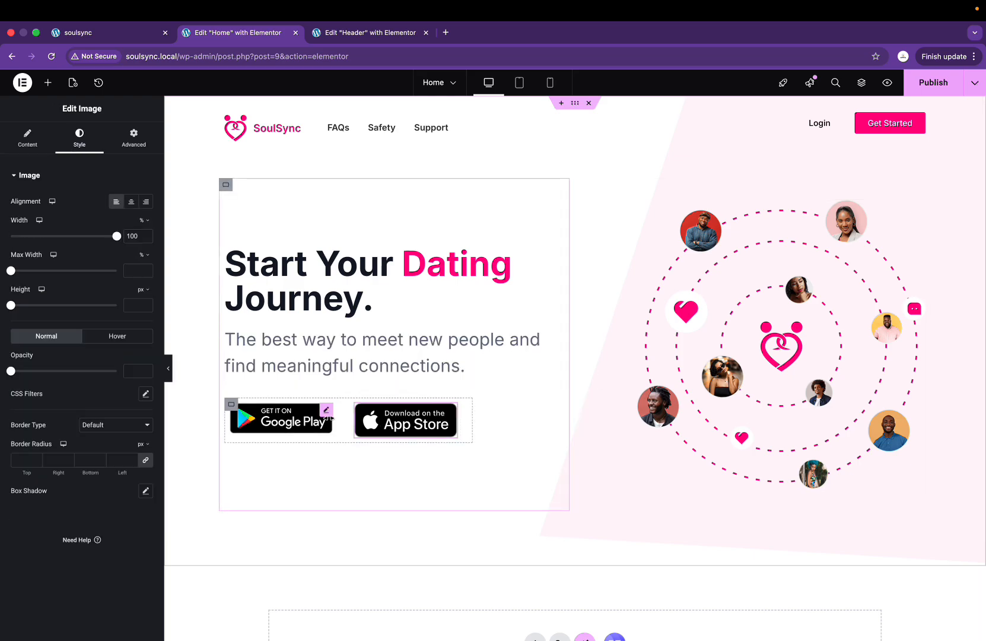
{"action": "left_click", "coordinate": [355, 405]}
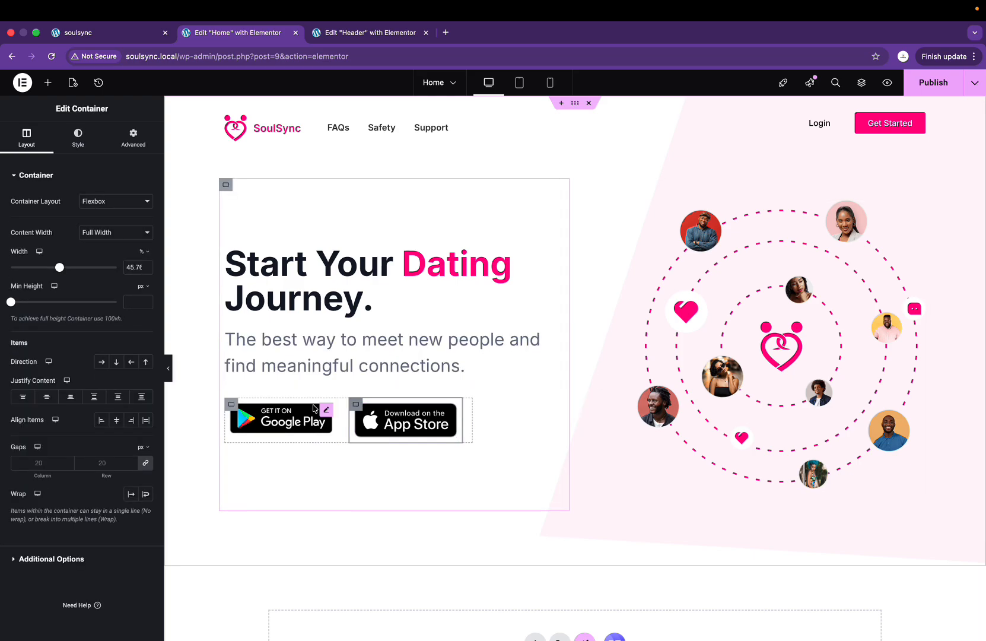
{"action": "left_click", "coordinate": [230, 405]}
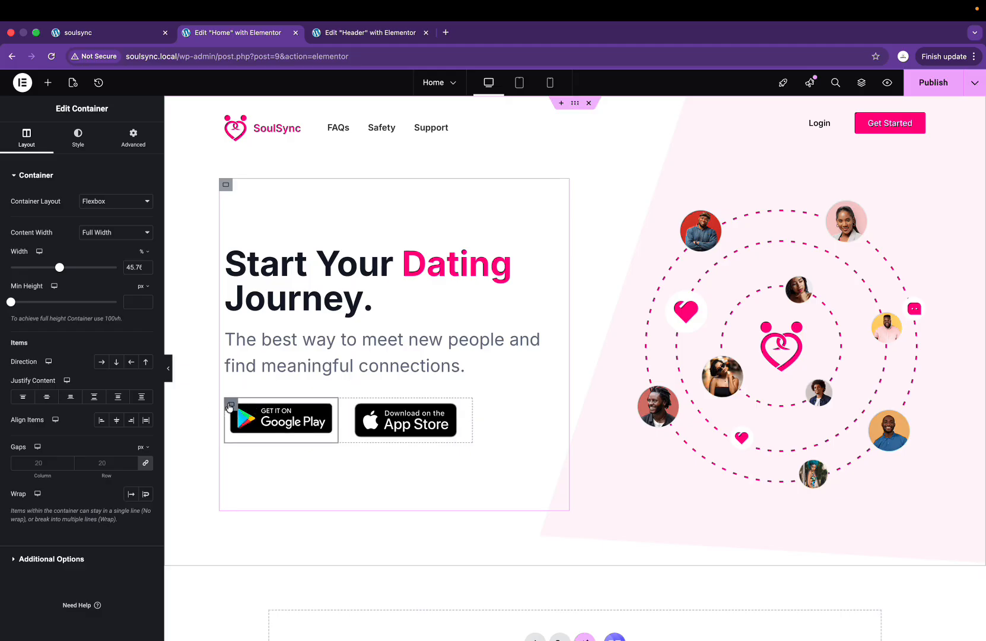
{"action": "left_click", "coordinate": [275, 413]}
{"action": "left_click", "coordinate": [418, 439]}
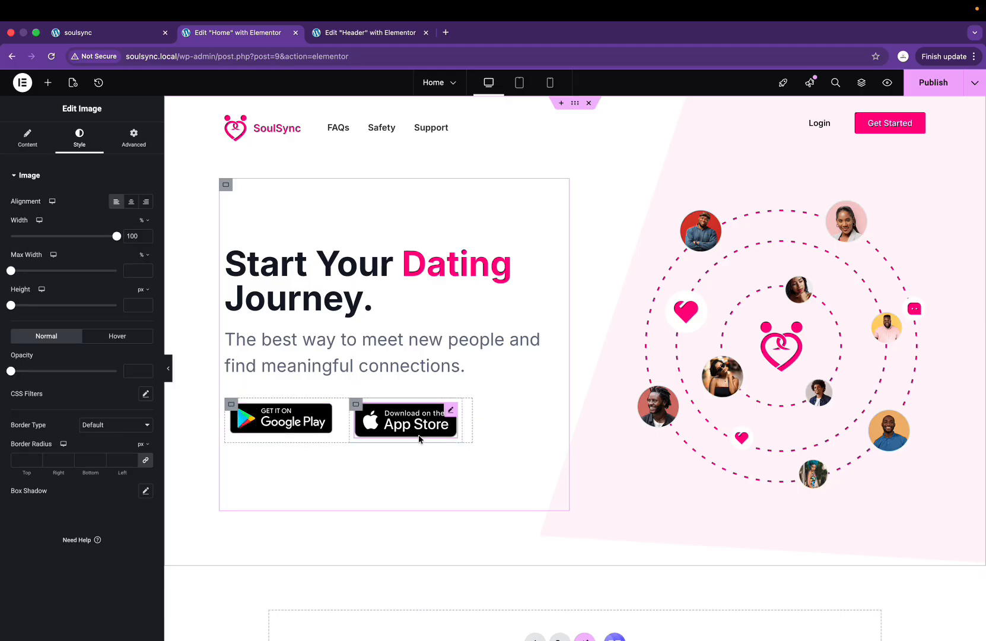
{"action": "left_click", "coordinate": [304, 423]}
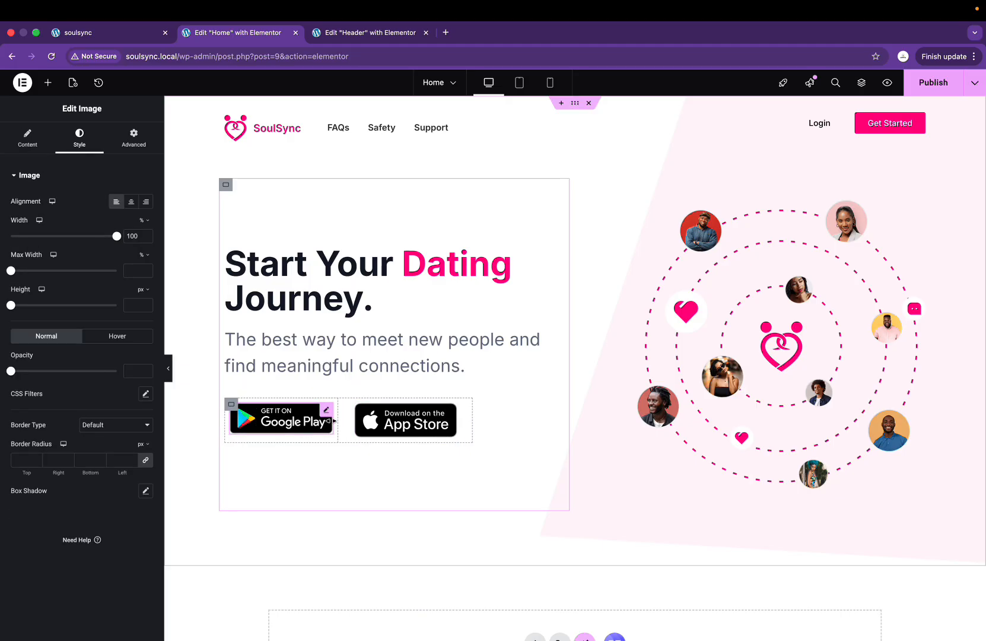
Step: Set the Google Play button's container width to 50%
{"action": "left_click", "coordinate": [231, 405]}
{"action": "double_click", "coordinate": [132, 267]}
{"action": "type", "text": "100"}
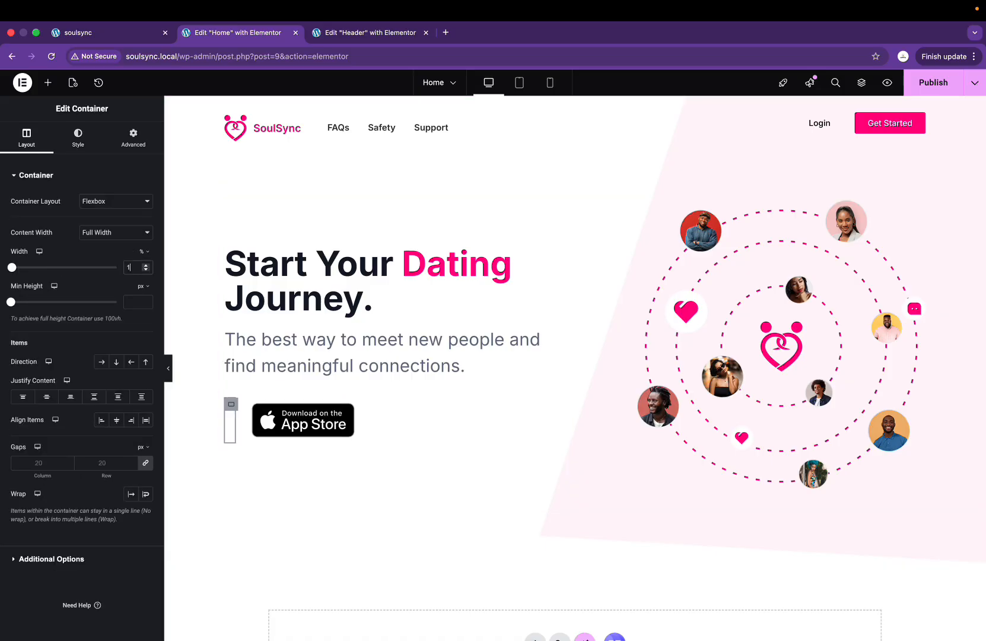
{"action": "key", "text": "BackSpace"}
{"action": "key", "text": "BackSpace"}
{"action": "key", "text": "BackSpace"}
{"action": "type", "text": "50"}
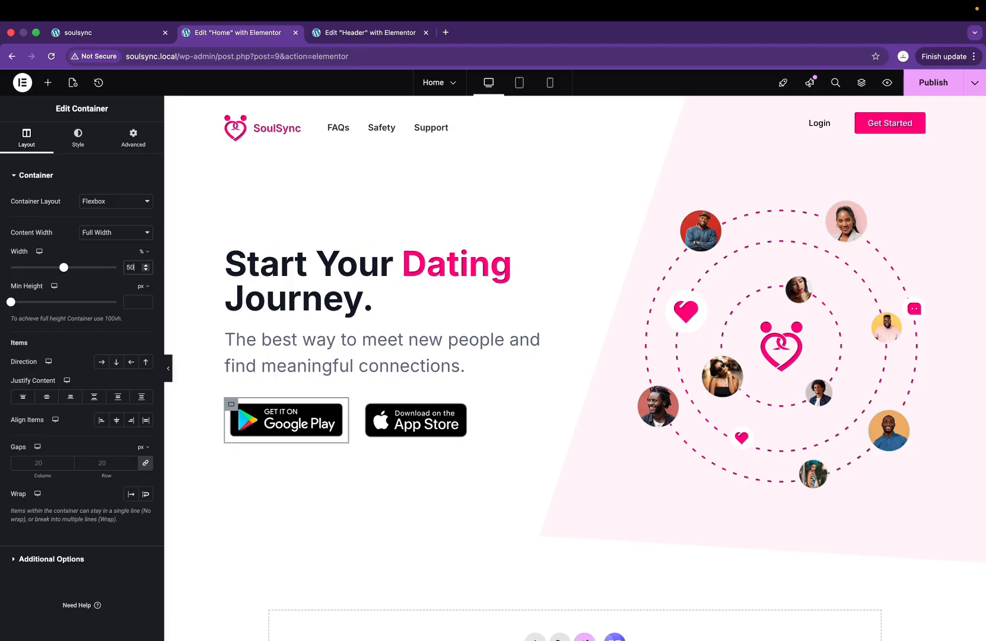
Step: Set the App Store button's container width to 49% and publish the home page
{"action": "left_click", "coordinate": [366, 404]}
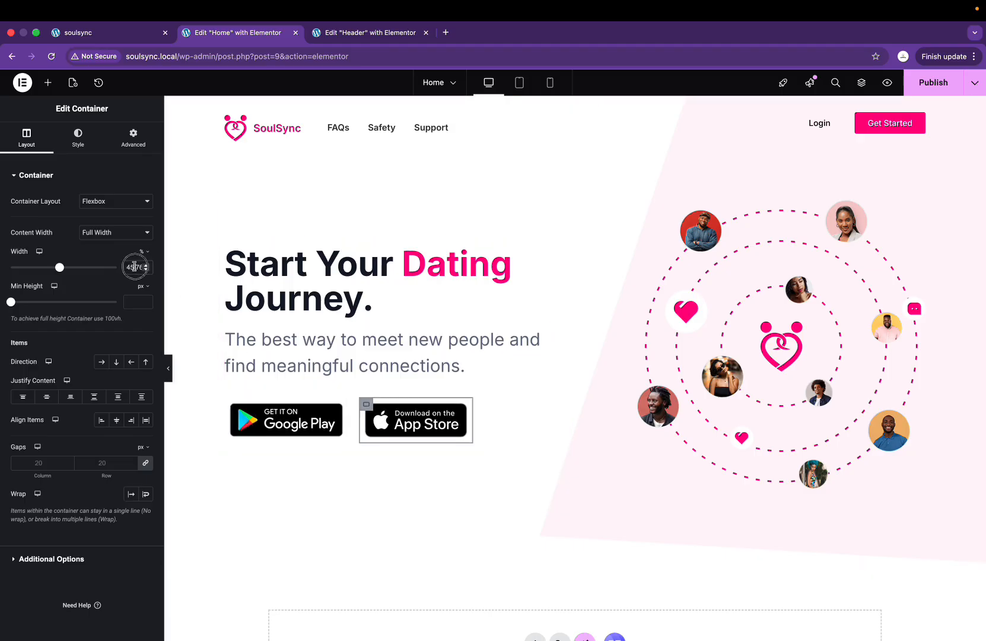
{"action": "type", "text": "49"}
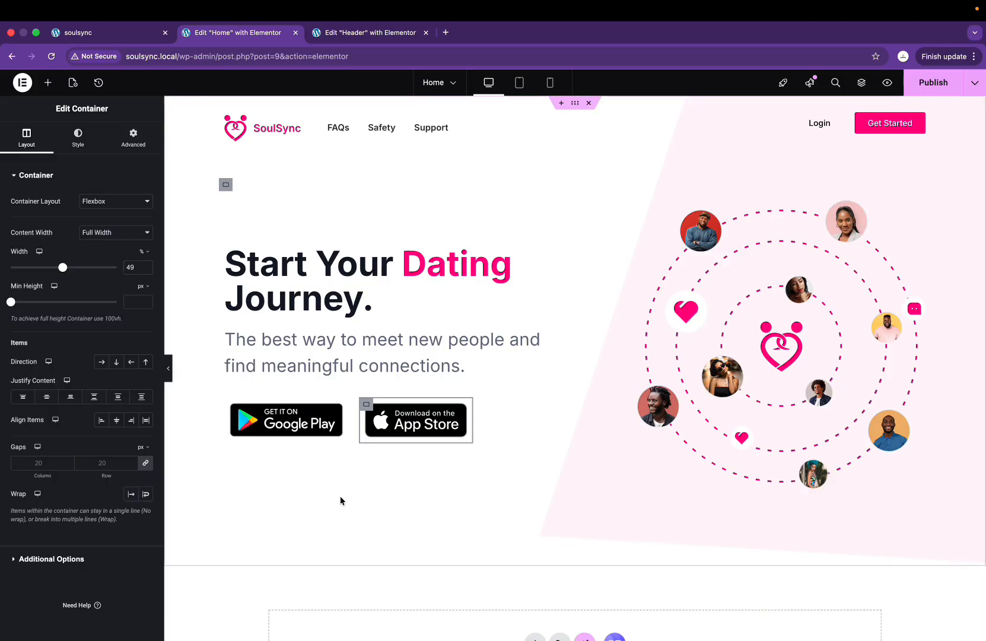
{"action": "left_click", "coordinate": [398, 347]}
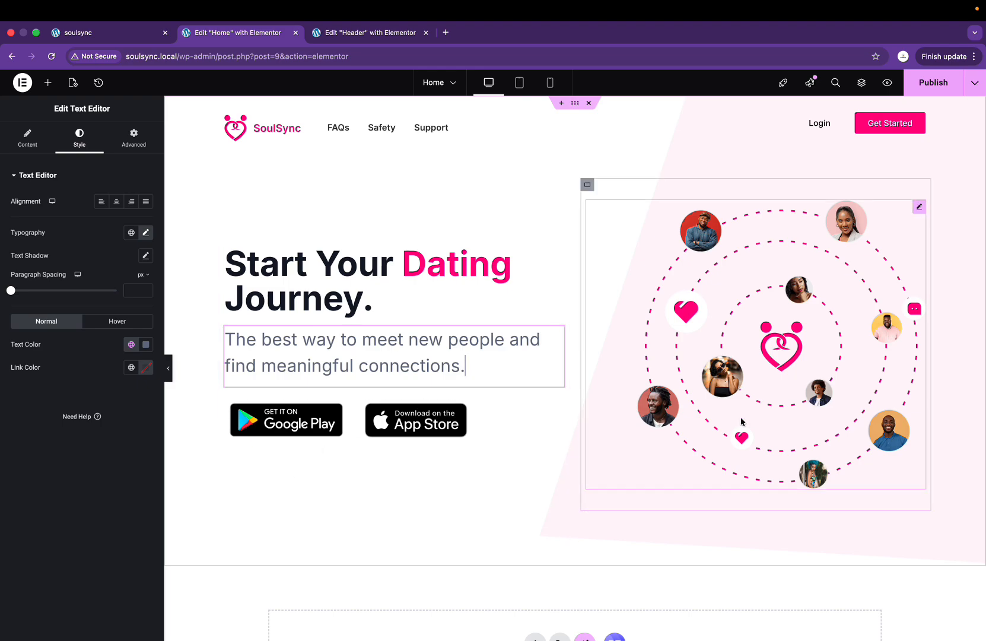
{"action": "left_click", "coordinate": [933, 83]}
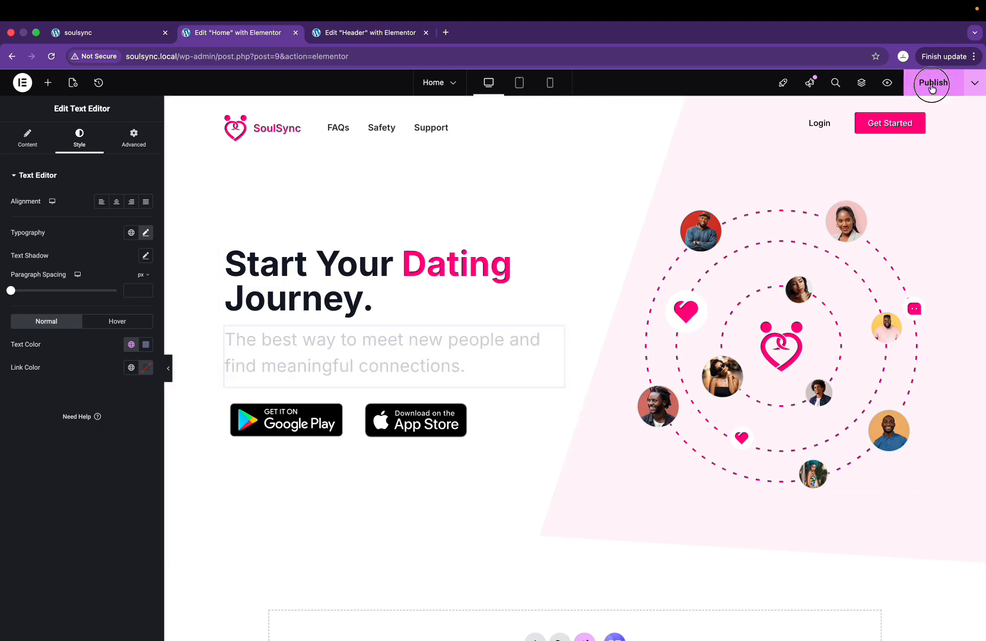
Step: Reload the live SoulSync site to view the published hero with both store badges
{"action": "left_click", "coordinate": [102, 34]}
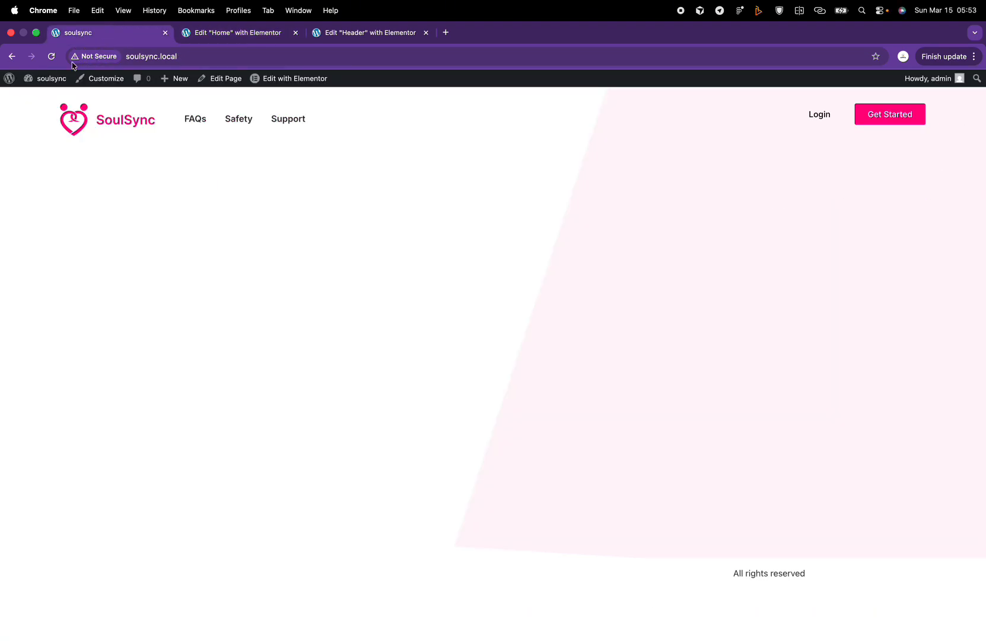
{"action": "left_click", "coordinate": [52, 57]}
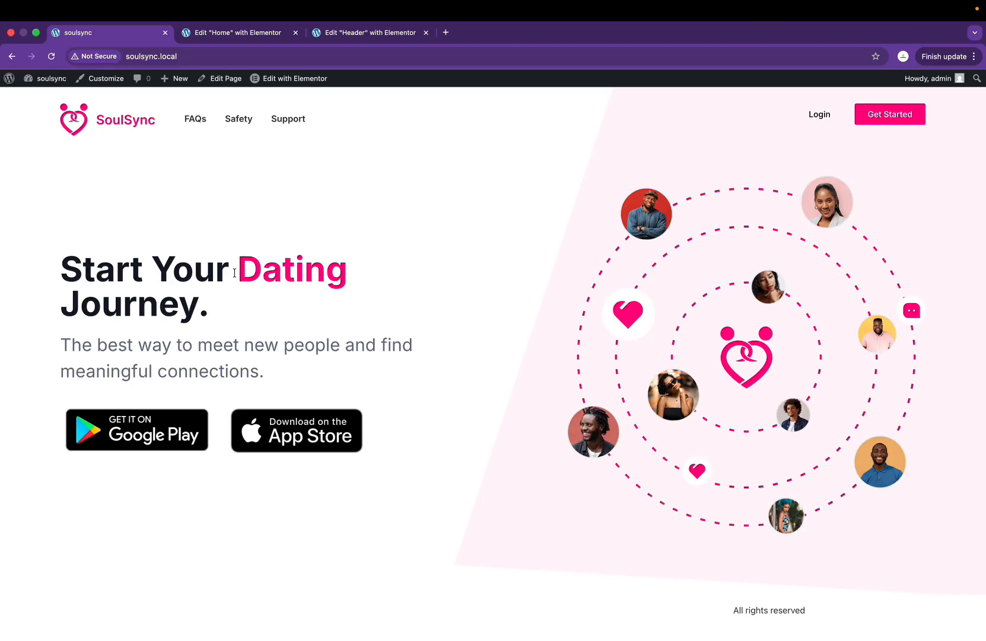
{"action": "key", "text": "ctrl+Right"}
{"action": "scroll", "coordinate": [341, 306], "scroll_direction": "up", "scroll_amount": 5}
{"action": "scroll", "coordinate": [342, 305], "scroll_direction": "right", "scroll_amount": 1}
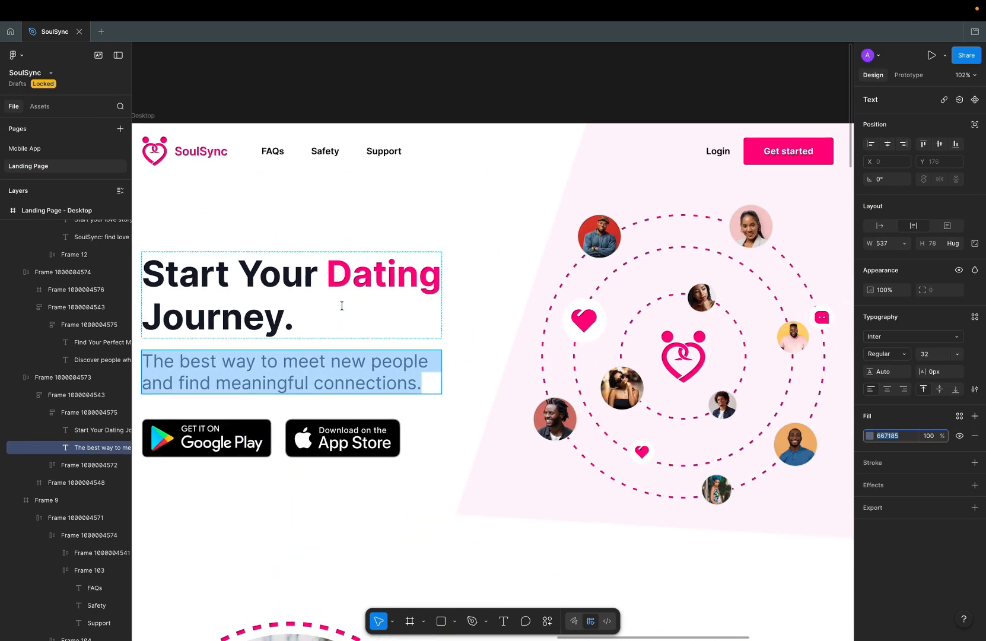
Step: Review Figma's Find Your Perfect Match section, then return to the Edit Home with Elementor tab
{"action": "scroll", "coordinate": [342, 305], "scroll_direction": "down", "scroll_amount": 3}
{"action": "scroll", "coordinate": [342, 306], "scroll_direction": "left", "scroll_amount": 1}
{"action": "key", "text": "ctrl+Left"}
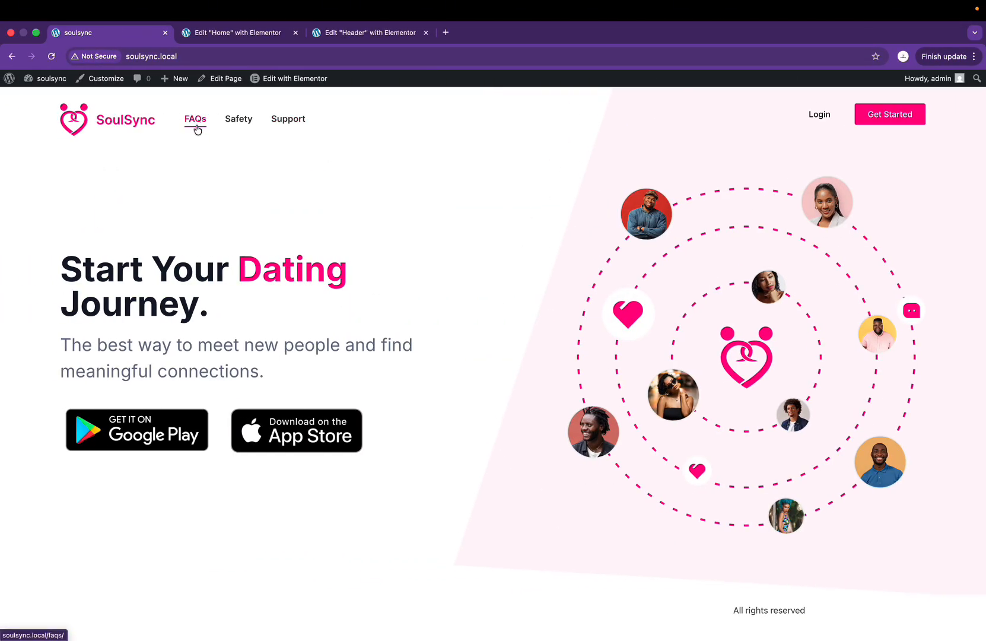
{"action": "key", "text": "ctrl+Right"}
{"action": "scroll", "coordinate": [325, 334], "scroll_direction": "down", "scroll_amount": 8}
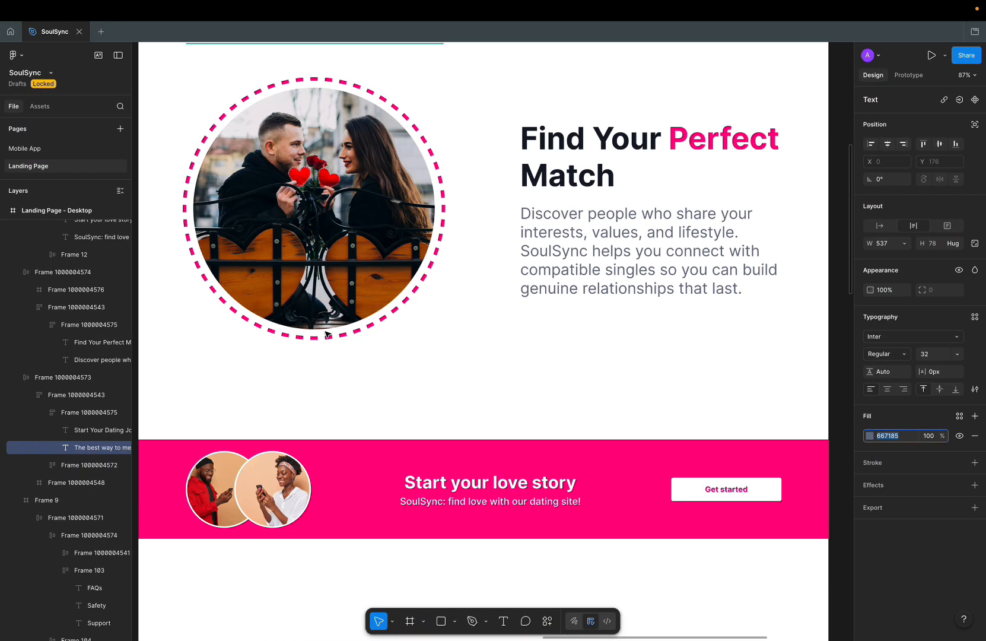
{"action": "scroll", "coordinate": [329, 334], "scroll_direction": "up", "scroll_amount": 3}
{"action": "scroll", "coordinate": [328, 335], "scroll_direction": "down", "scroll_amount": 1}
{"action": "scroll", "coordinate": [328, 335], "scroll_direction": "right", "scroll_amount": 1}
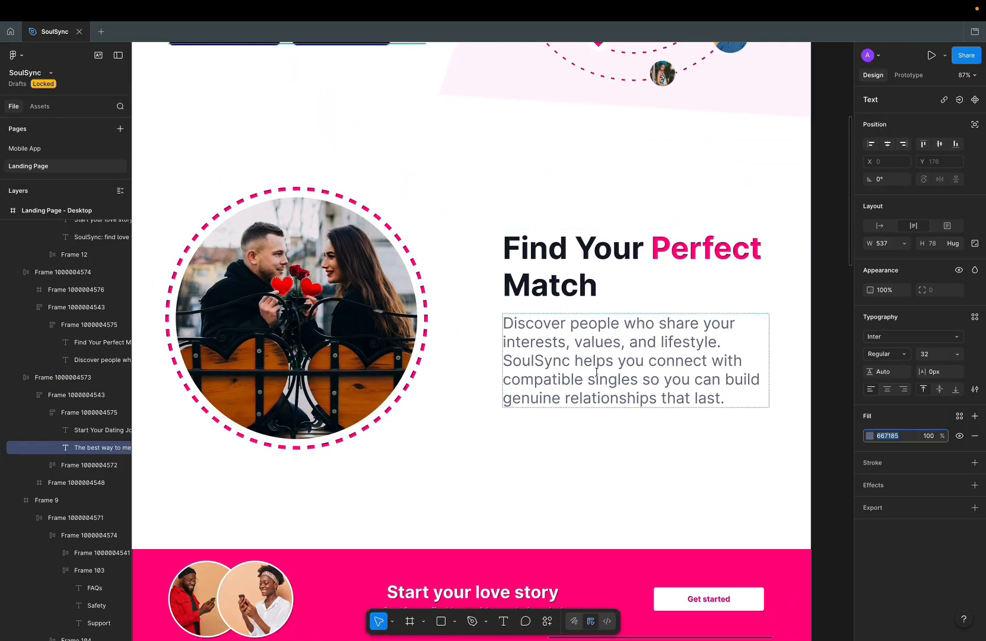
{"action": "scroll", "coordinate": [571, 350], "scroll_direction": "down", "scroll_amount": 5}
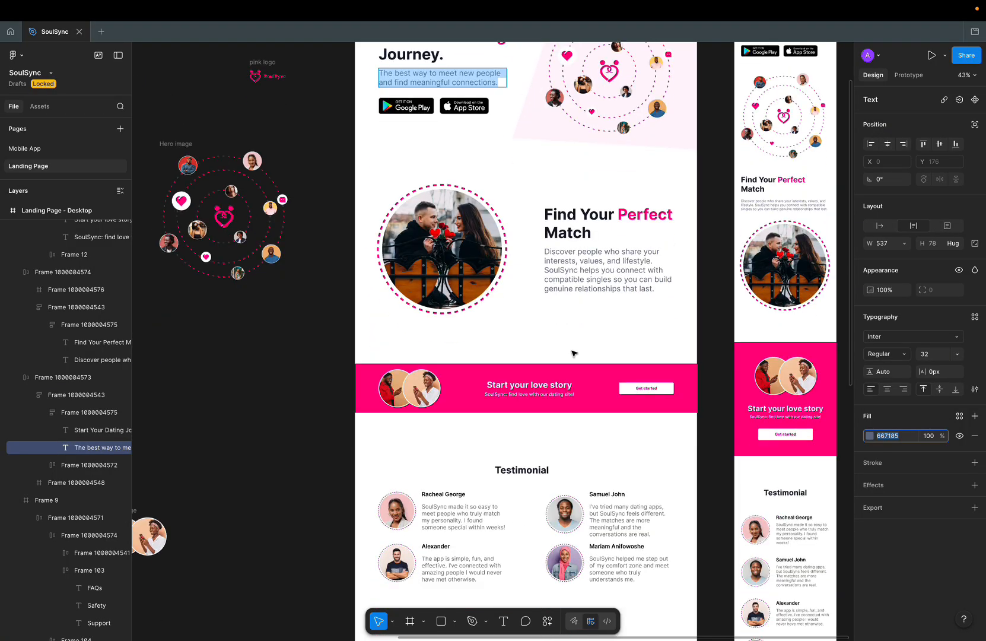
{"action": "scroll", "coordinate": [573, 352], "scroll_direction": "down", "scroll_amount": 5}
{"action": "scroll", "coordinate": [573, 352], "scroll_direction": "up", "scroll_amount": 6}
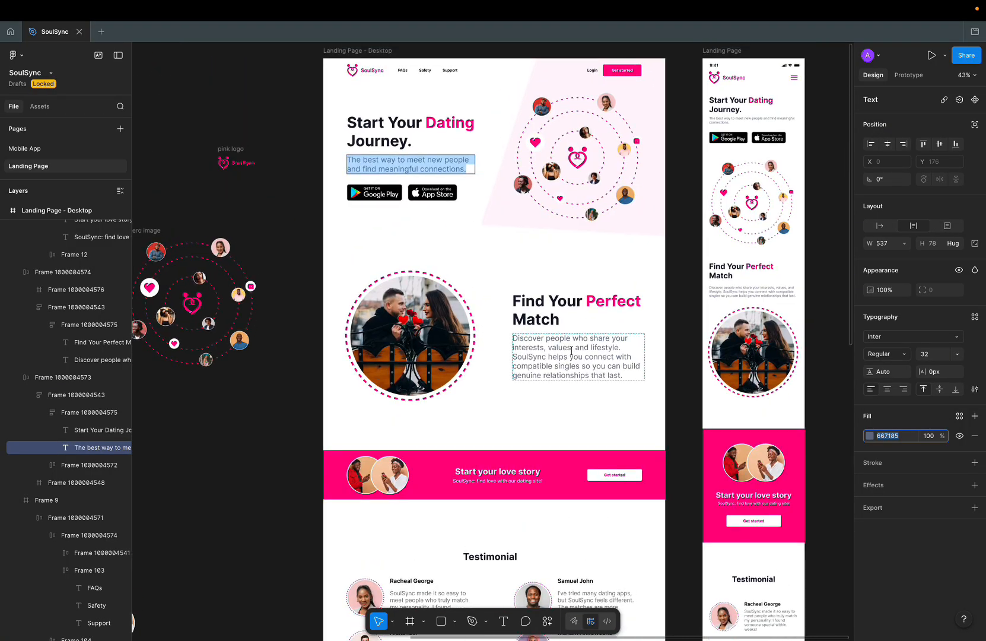
{"action": "key", "text": "ctrl+Left"}
{"action": "left_click", "coordinate": [234, 34]}
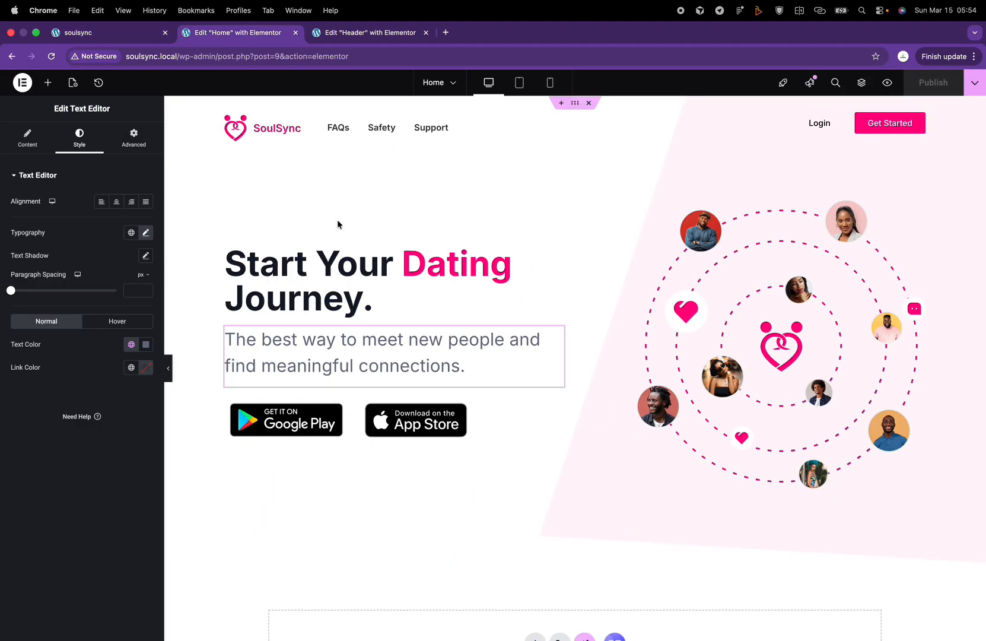
Step: Add a full-width flexbox row section below the hero with 767 px minimum height
{"action": "scroll", "coordinate": [356, 267], "scroll_direction": "down", "scroll_amount": 3}
{"action": "left_click", "coordinate": [535, 517]}
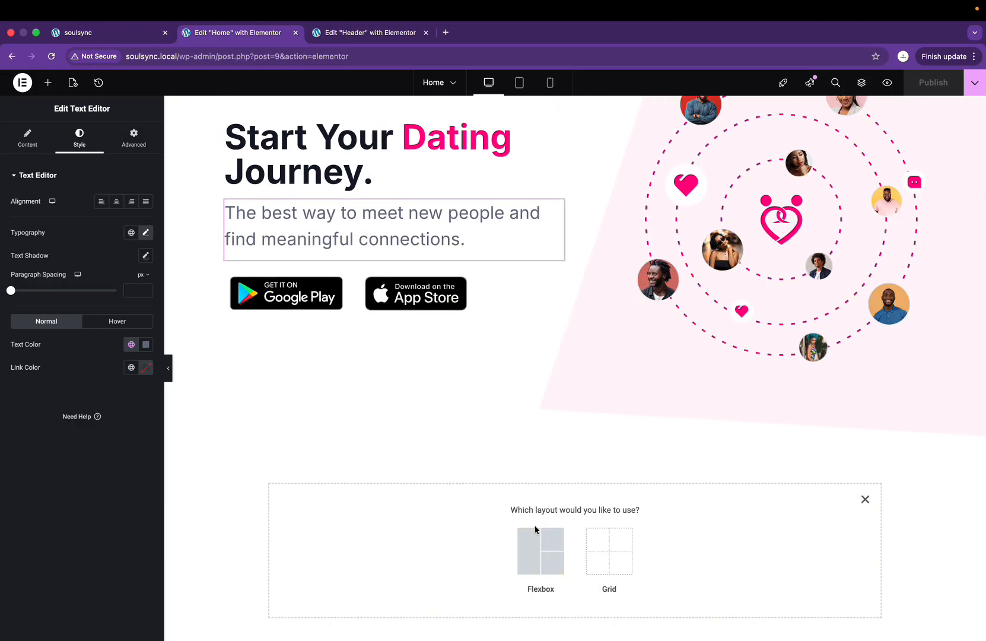
{"action": "left_click", "coordinate": [534, 546]}
{"action": "left_click", "coordinate": [500, 539]}
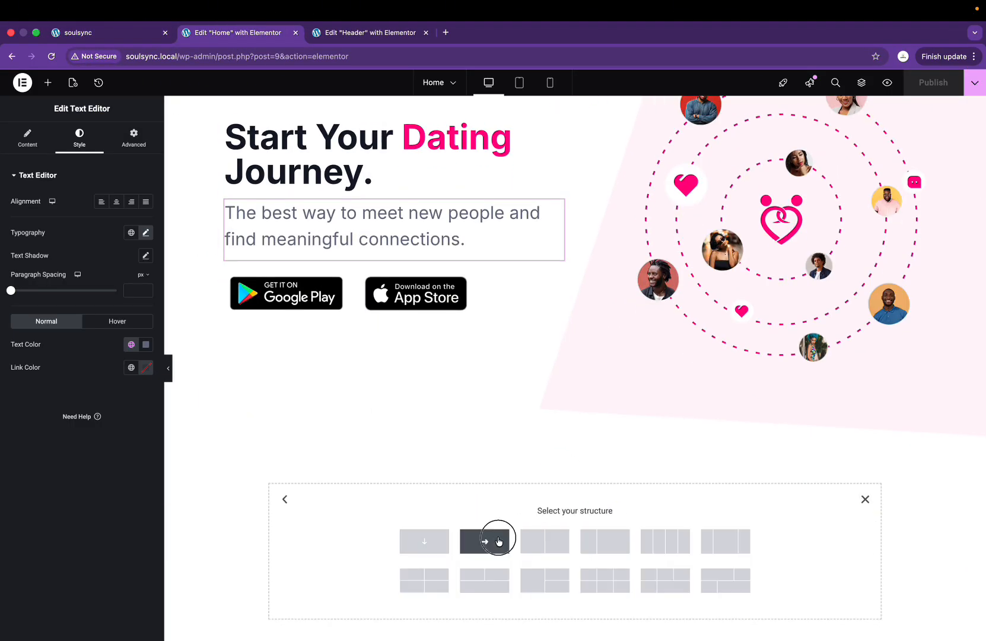
{"action": "left_click", "coordinate": [105, 237]}
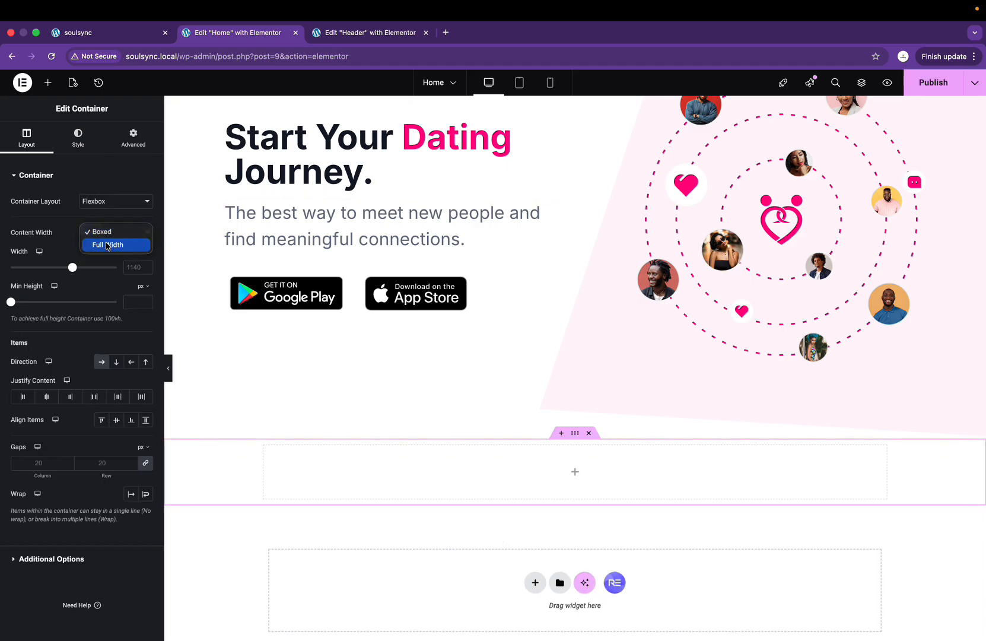
{"action": "left_click", "coordinate": [98, 242]}
{"action": "left_click_drag", "start_coordinate": [13, 305], "coordinate": [68, 309]}
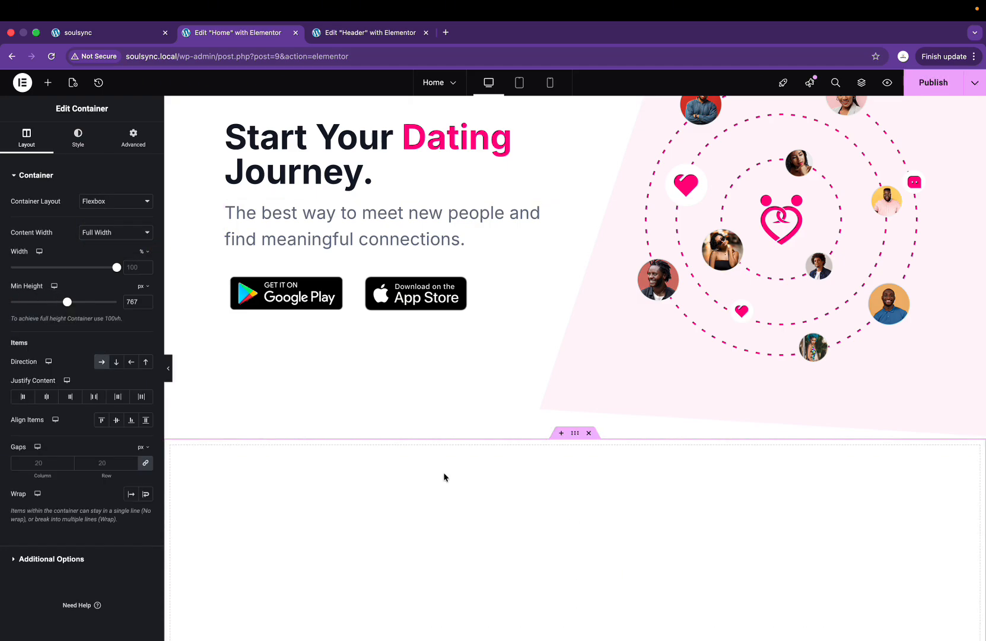
Step: Place a boxed Container widget inside the new section
{"action": "scroll", "coordinate": [490, 502], "scroll_direction": "down", "scroll_amount": 5}
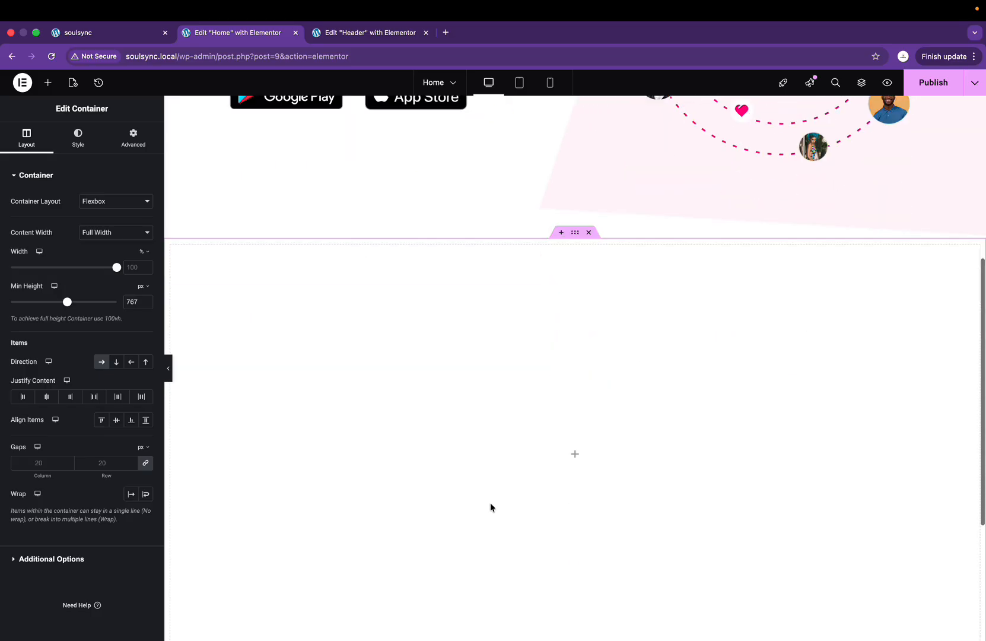
{"action": "left_click", "coordinate": [575, 350]}
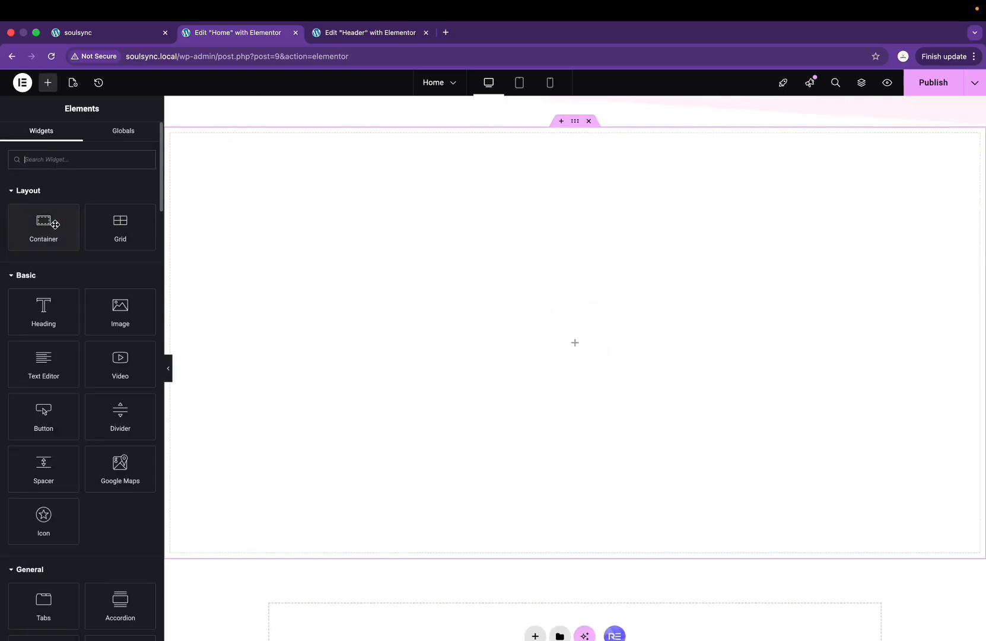
{"action": "left_click_drag", "start_coordinate": [44, 224], "coordinate": [639, 328]}
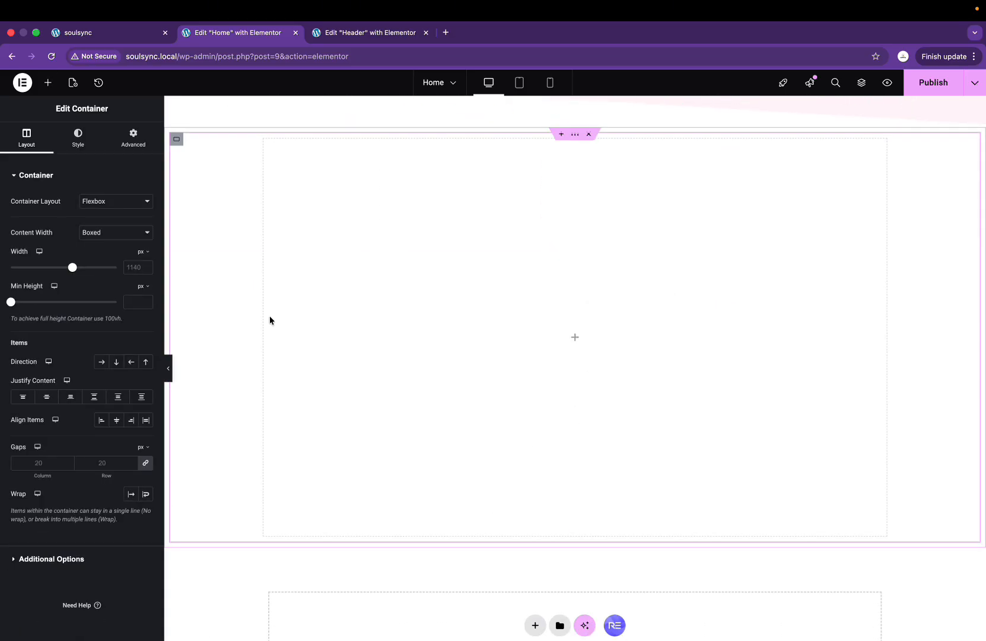
{"action": "scroll", "coordinate": [267, 314], "scroll_direction": "up", "scroll_amount": 2}
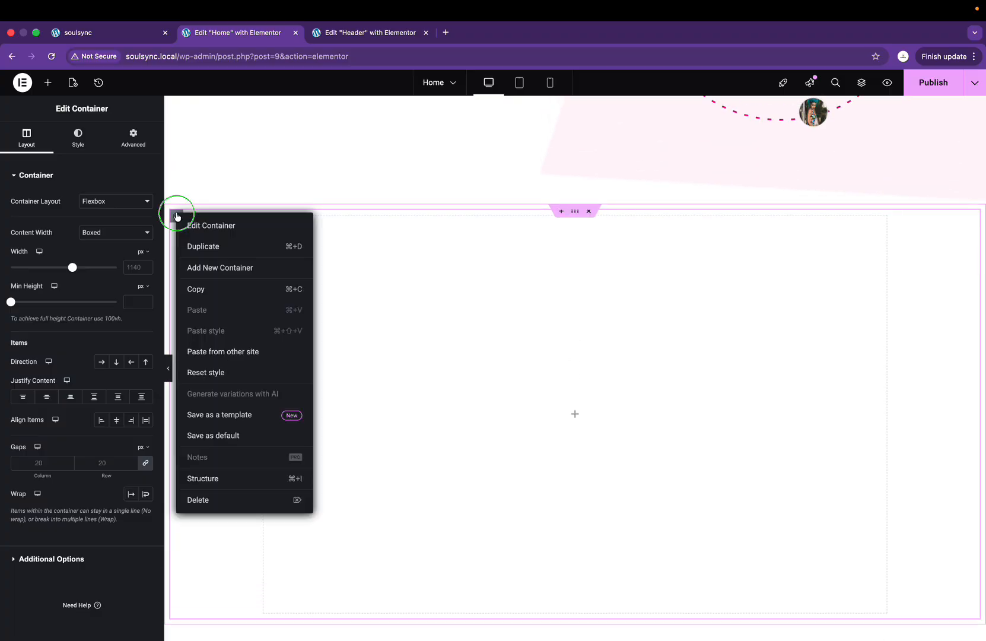
Step: Duplicate the inner container and pad the section 0 top/bottom, 100 px left/right
{"action": "left_click", "coordinate": [194, 246]}
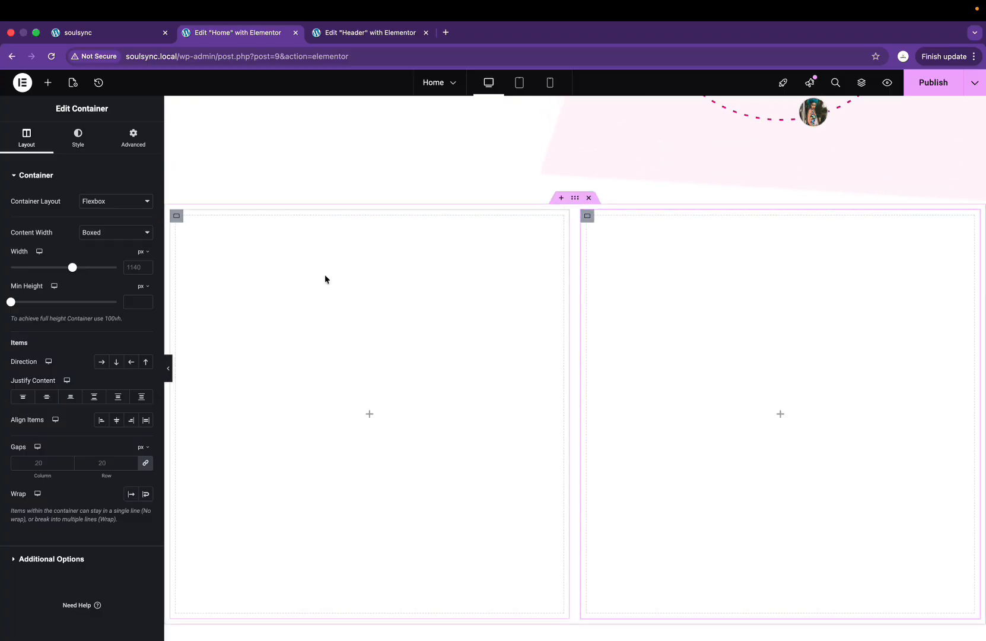
{"action": "left_click", "coordinate": [574, 200]}
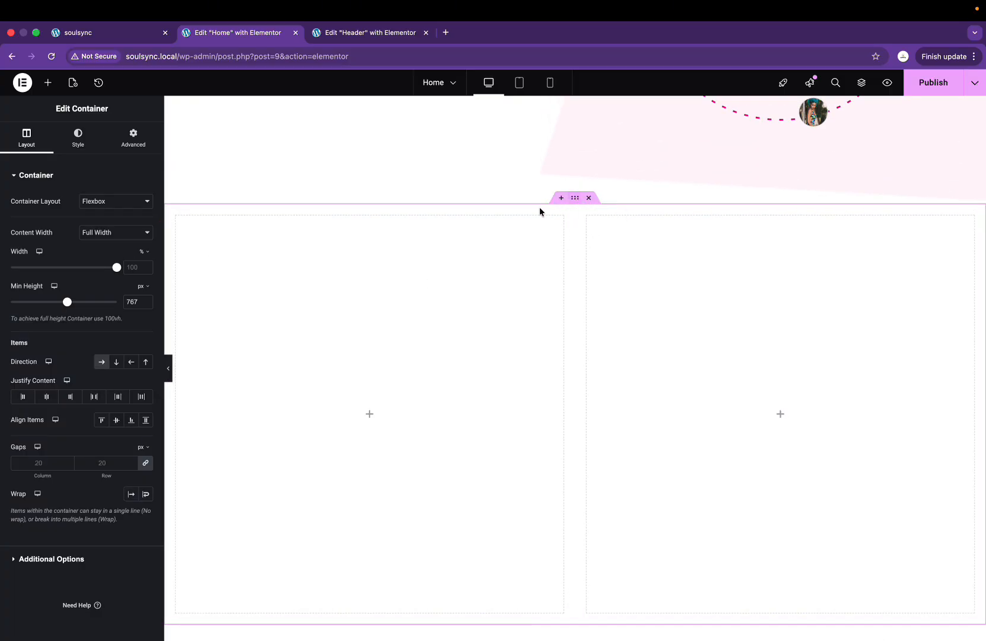
{"action": "left_click", "coordinate": [133, 138]}
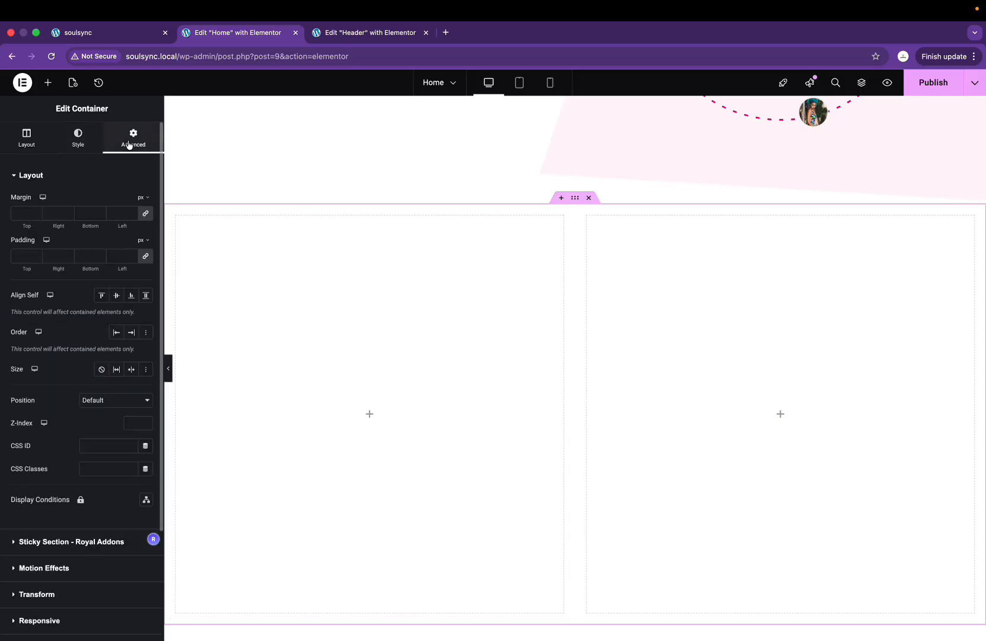
{"action": "left_click", "coordinate": [145, 257]}
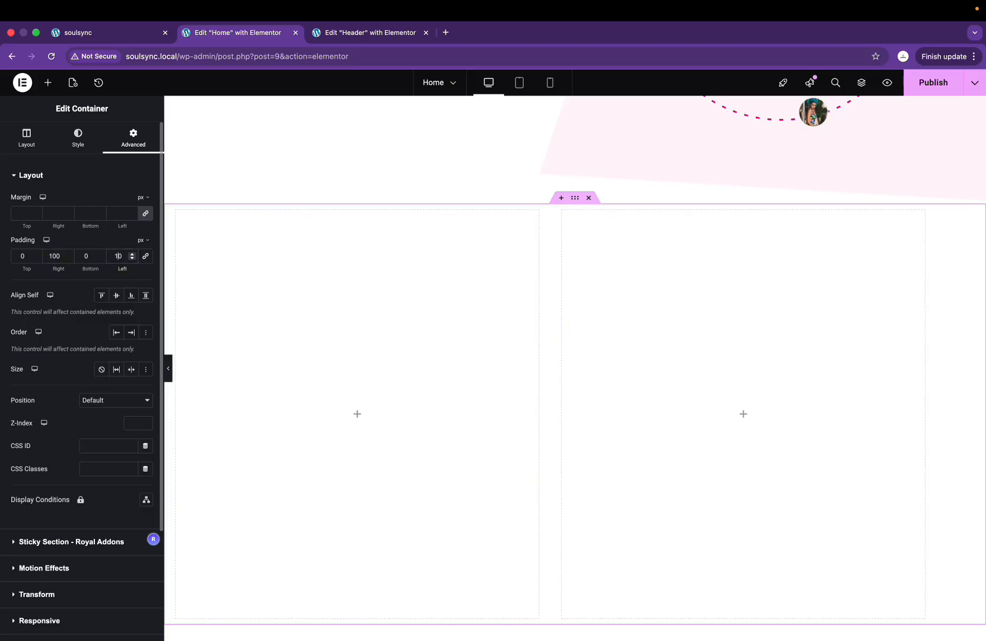
{"action": "key", "text": "BackSpace"}
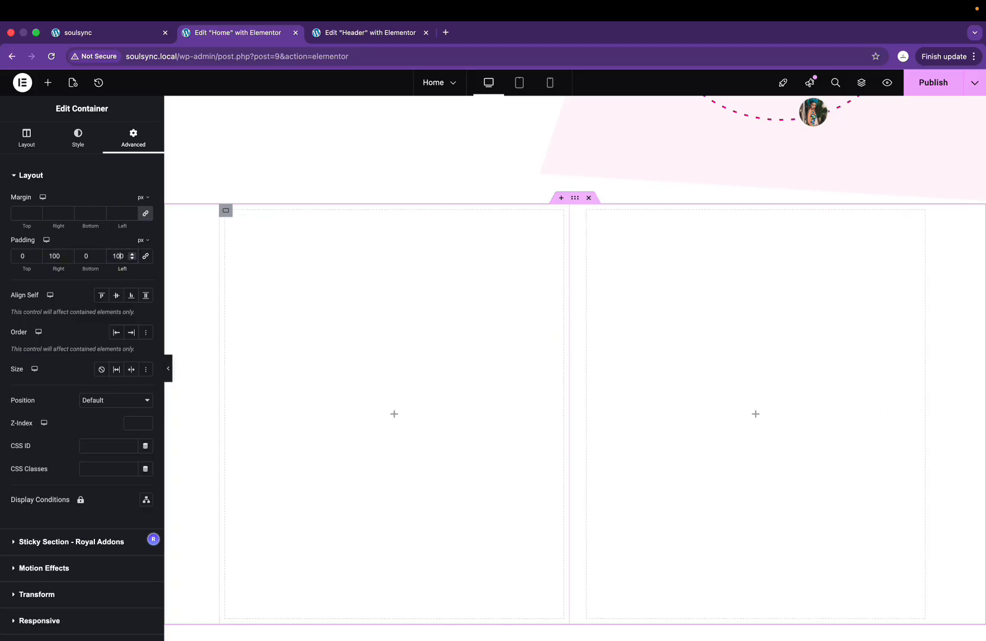
{"action": "key", "text": "ctrl+Right"}
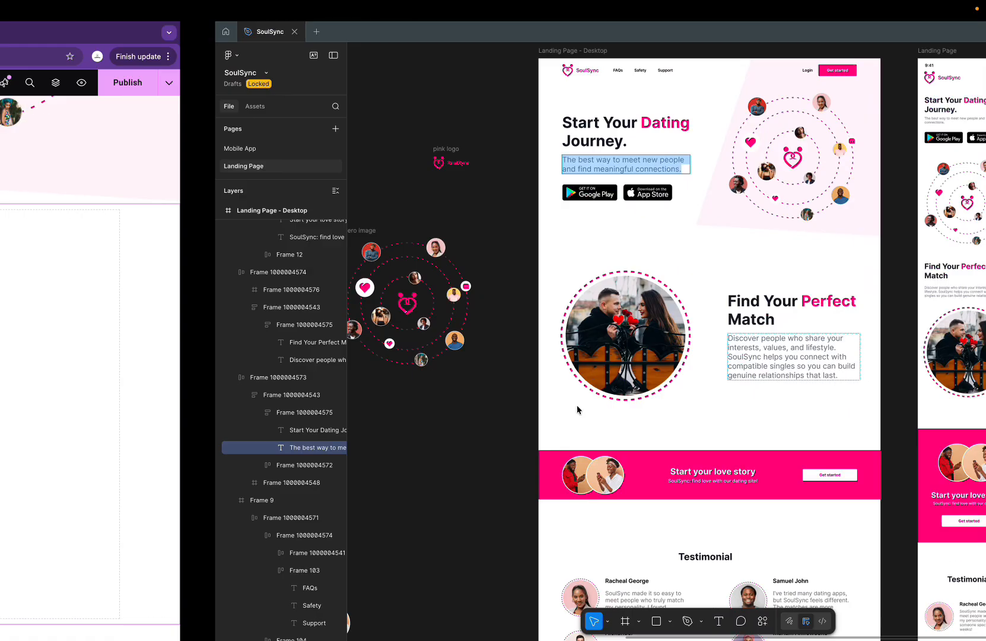
{"action": "key", "text": "ctrl+Left"}
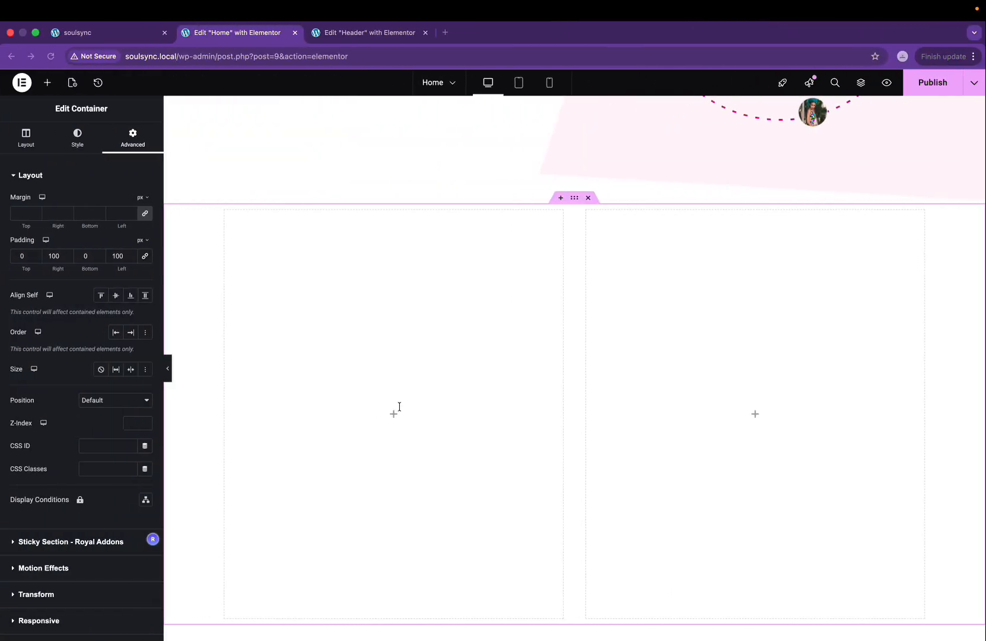
Step: Add an Image widget showing Couple.png to the left column, vertically centred
{"action": "left_click", "coordinate": [397, 414]}
{"action": "left_click_drag", "start_coordinate": [117, 314], "coordinate": [420, 420]}
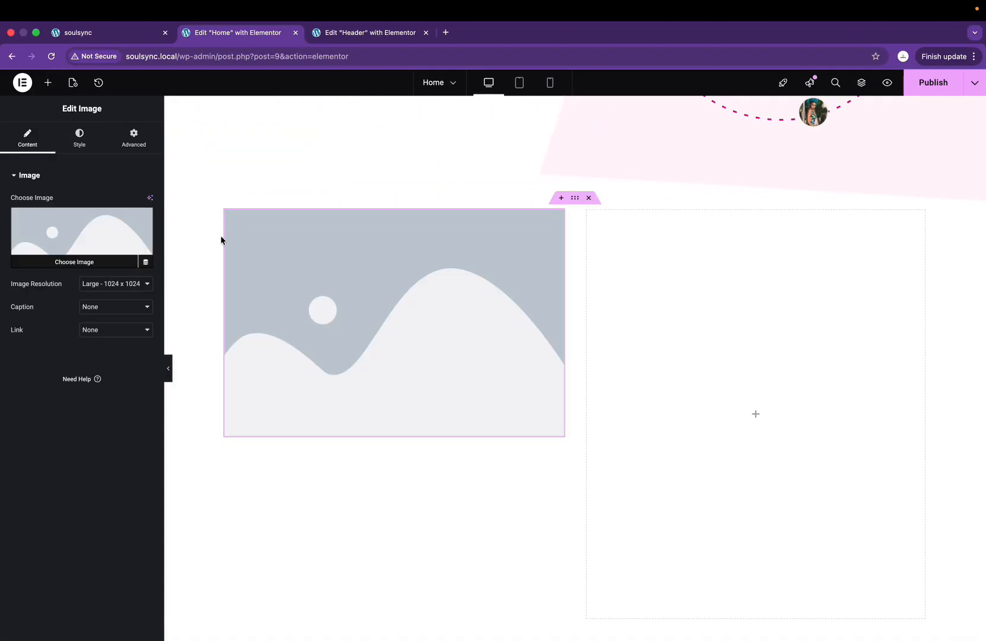
{"action": "left_click", "coordinate": [225, 210]}
{"action": "left_click", "coordinate": [47, 396]}
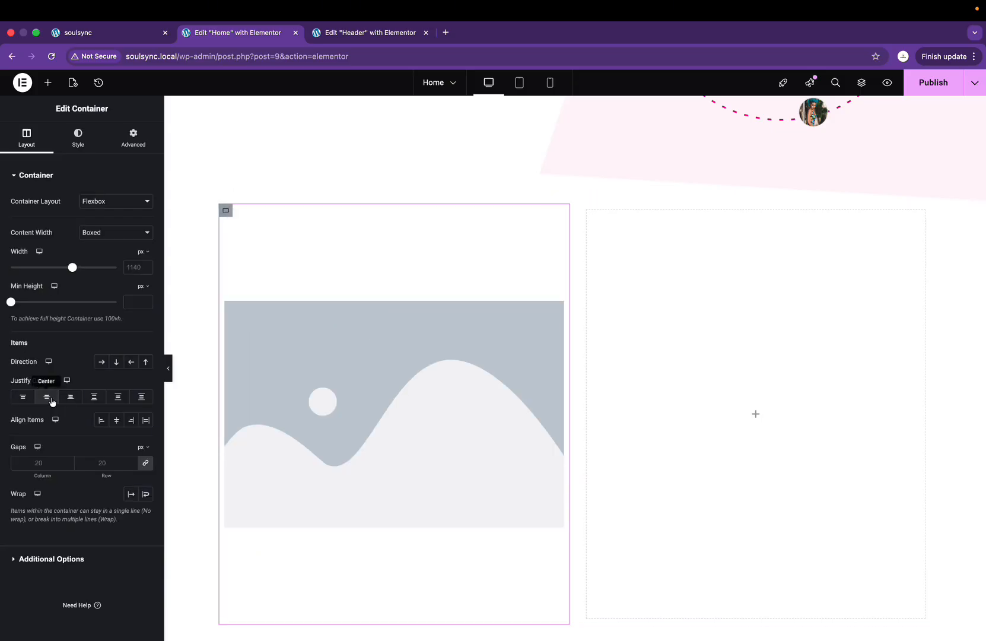
{"action": "left_click", "coordinate": [232, 328]}
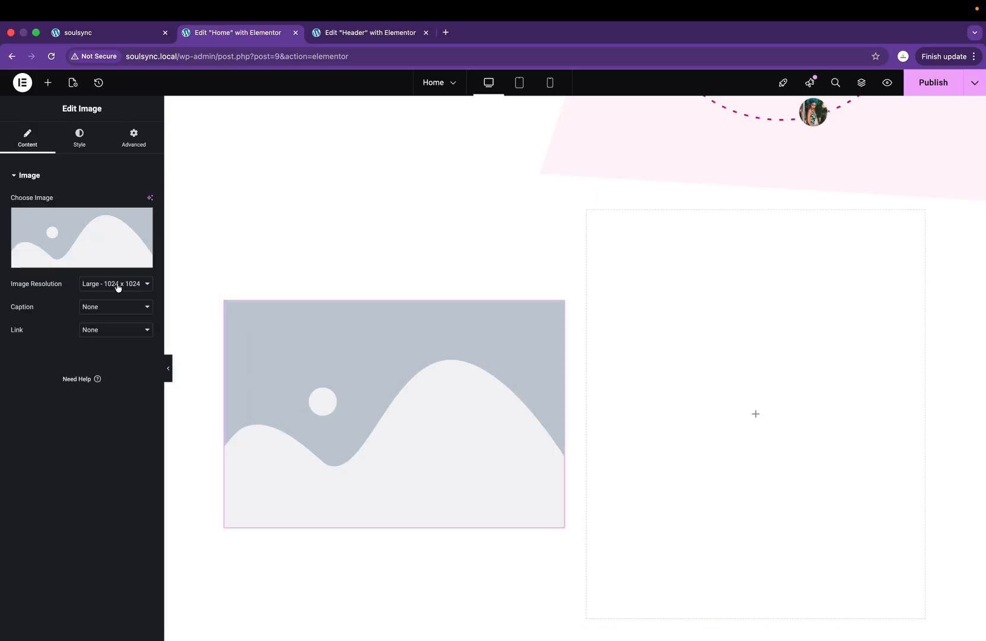
{"action": "left_click", "coordinate": [77, 263]}
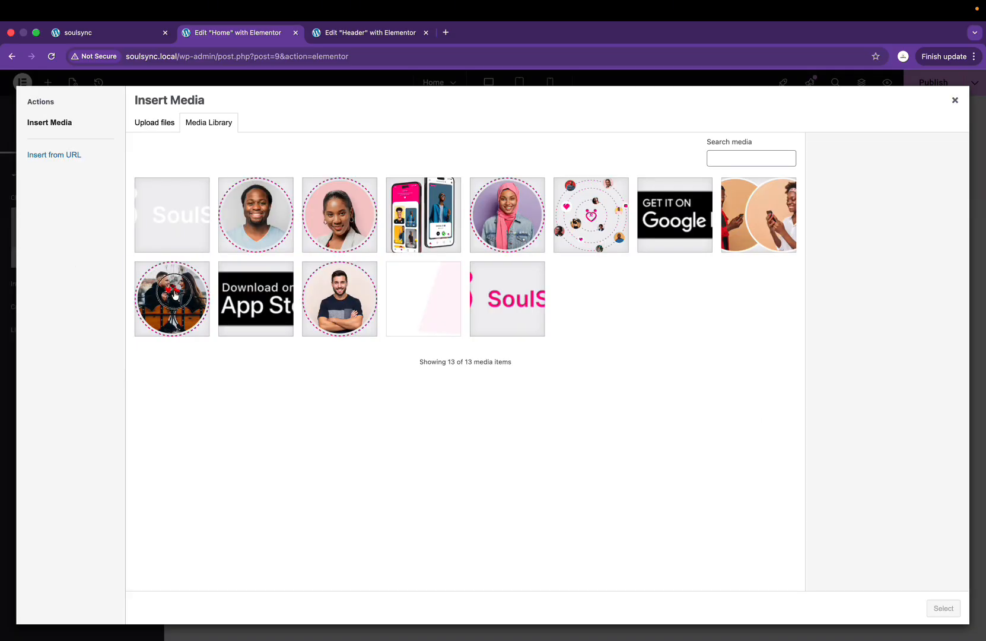
{"action": "left_click", "coordinate": [174, 295]}
{"action": "left_click", "coordinate": [954, 612]}
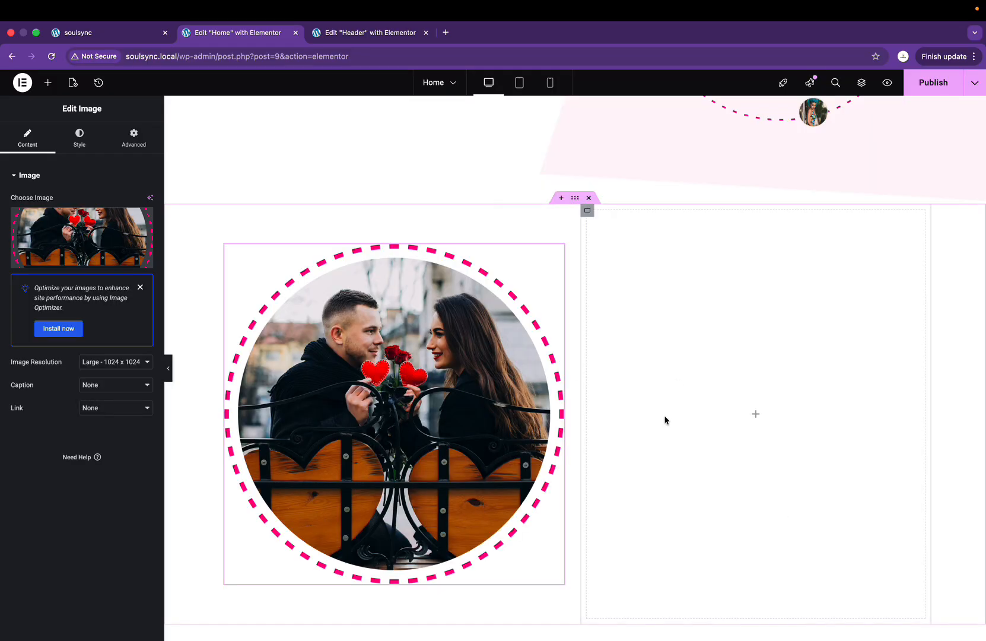
Step: Set the couple photo to 80% width, aligned left, and grab the Figma heading text
{"action": "left_click", "coordinate": [73, 145]}
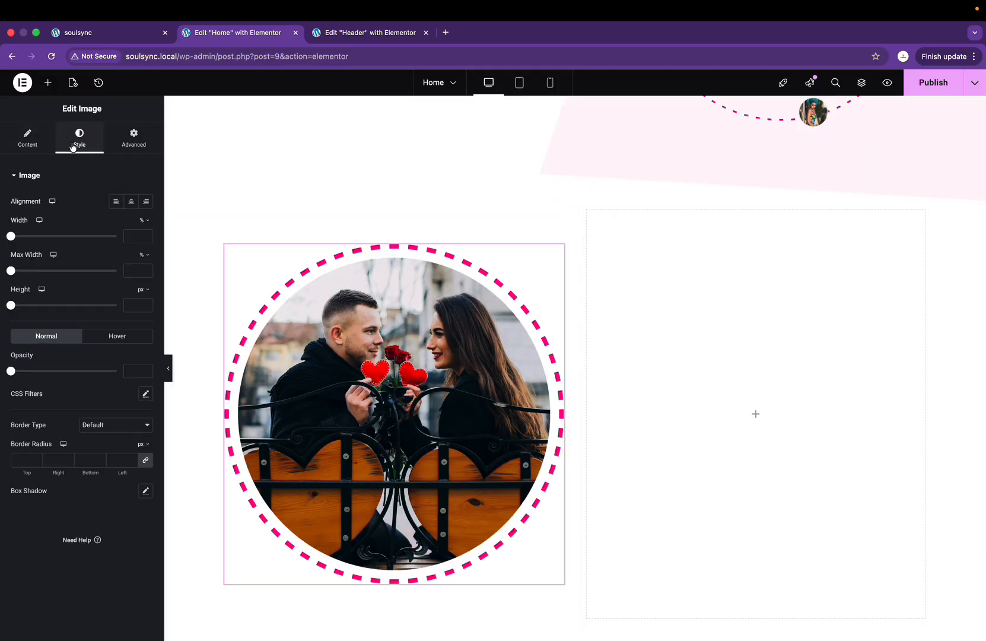
{"action": "left_click_drag", "start_coordinate": [13, 239], "coordinate": [99, 248]}
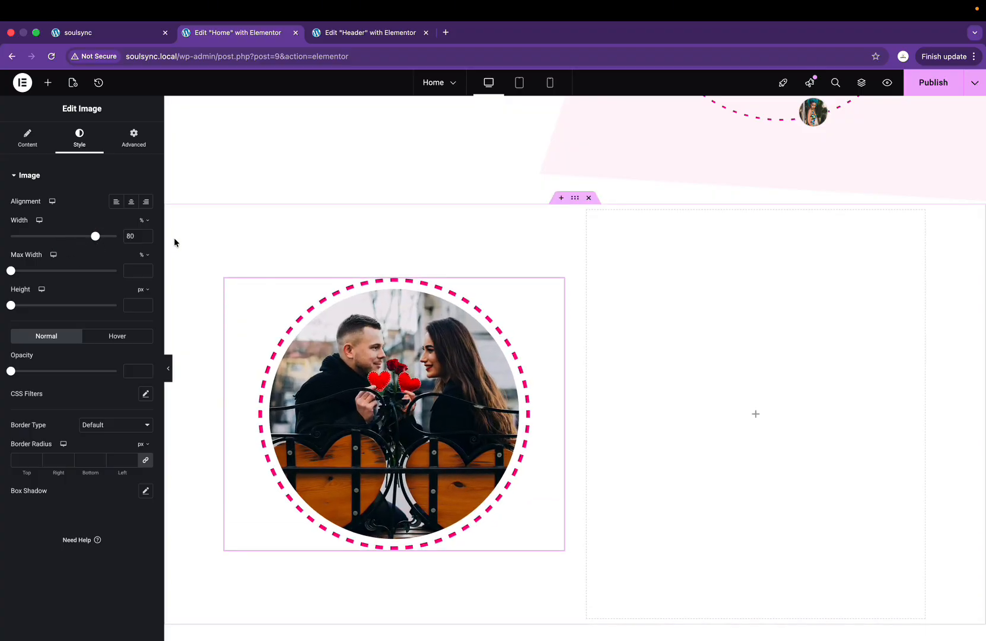
{"action": "left_click", "coordinate": [116, 201]}
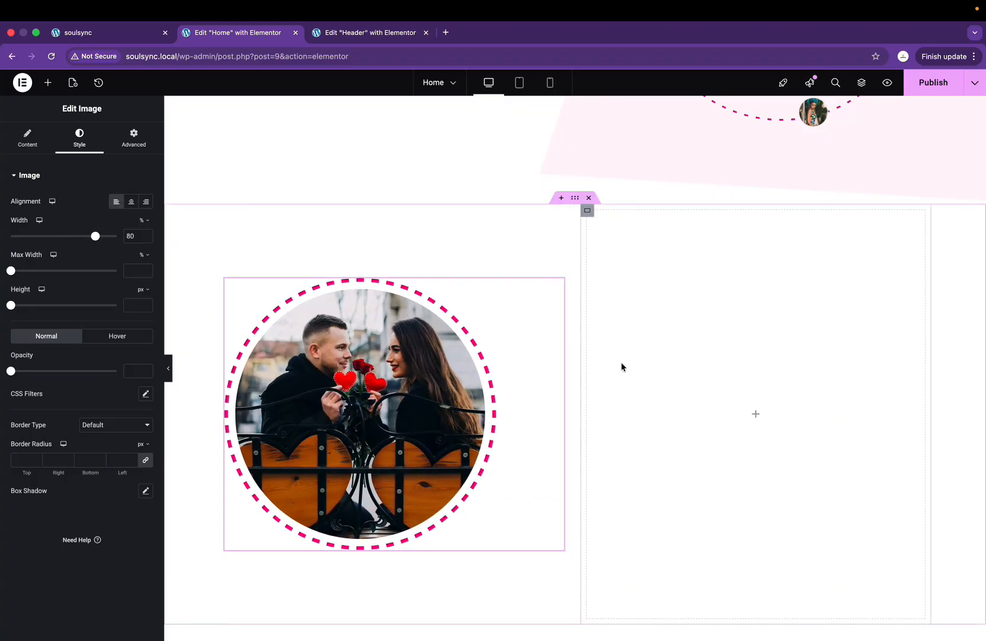
{"action": "key", "text": "ctrl+Right"}
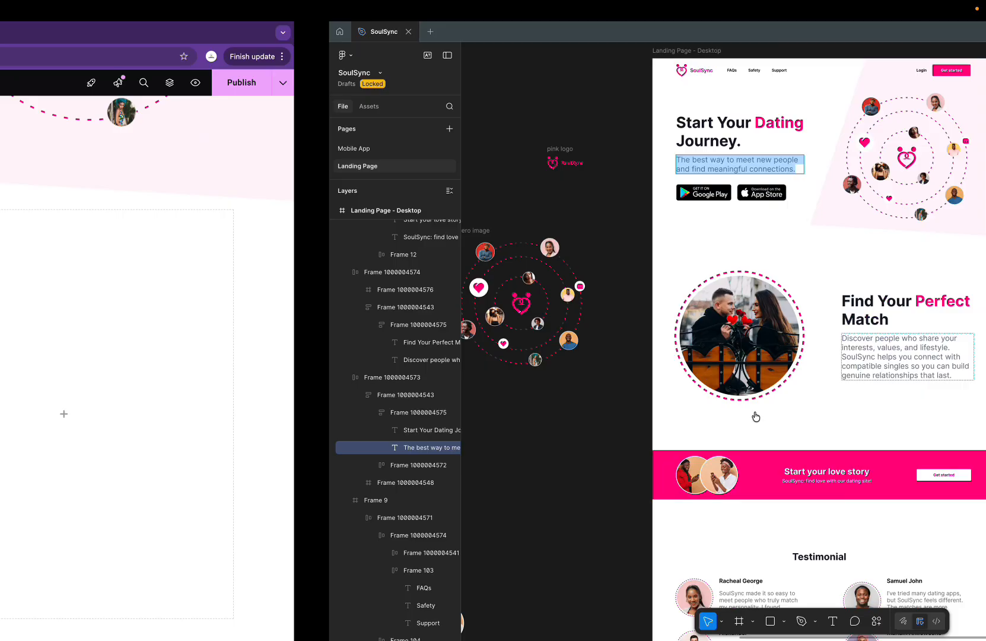
{"action": "double_click", "coordinate": [517, 305]}
{"action": "key", "text": "super+c"}
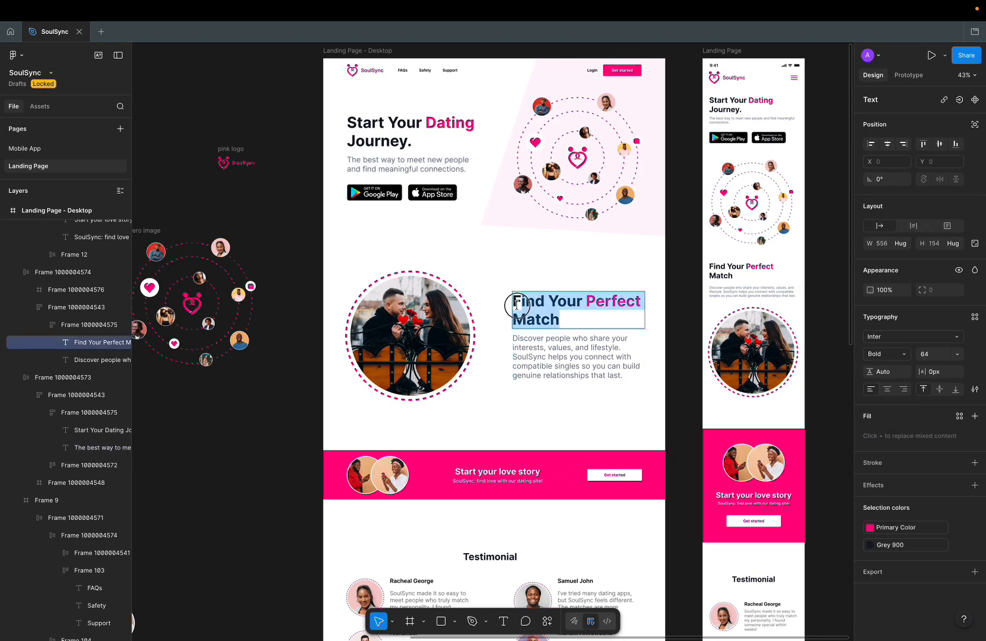
{"action": "key", "text": "ctrl+Left"}
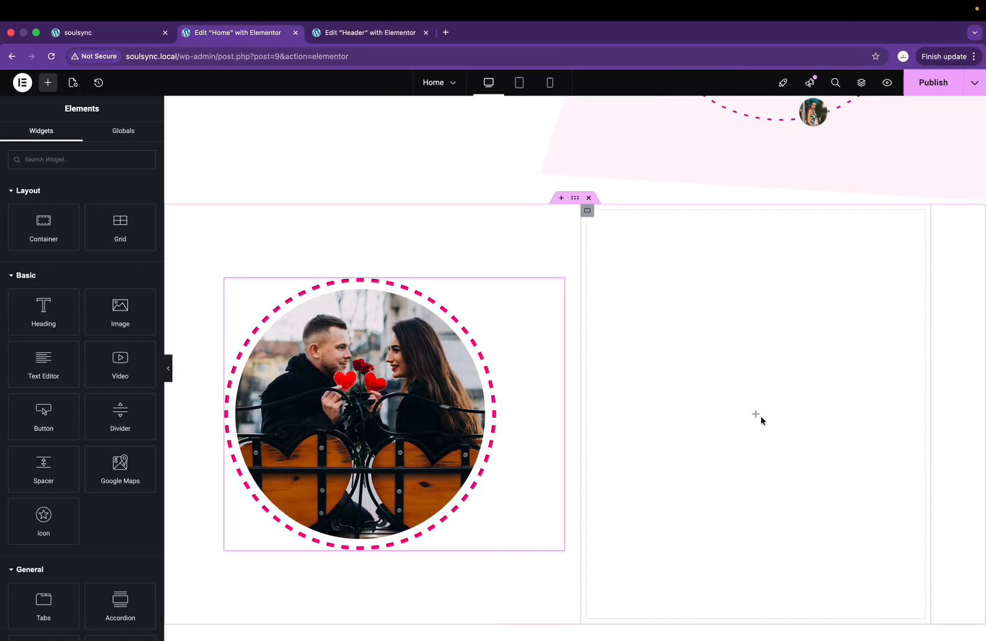
Step: Add a Heading widget titled 'Find Your Perfect Match' to the right column, checking against Figma
{"action": "scroll", "coordinate": [755, 414], "scroll_direction": "up", "scroll_amount": 5}
{"action": "scroll", "coordinate": [754, 414], "scroll_direction": "down", "scroll_amount": 4}
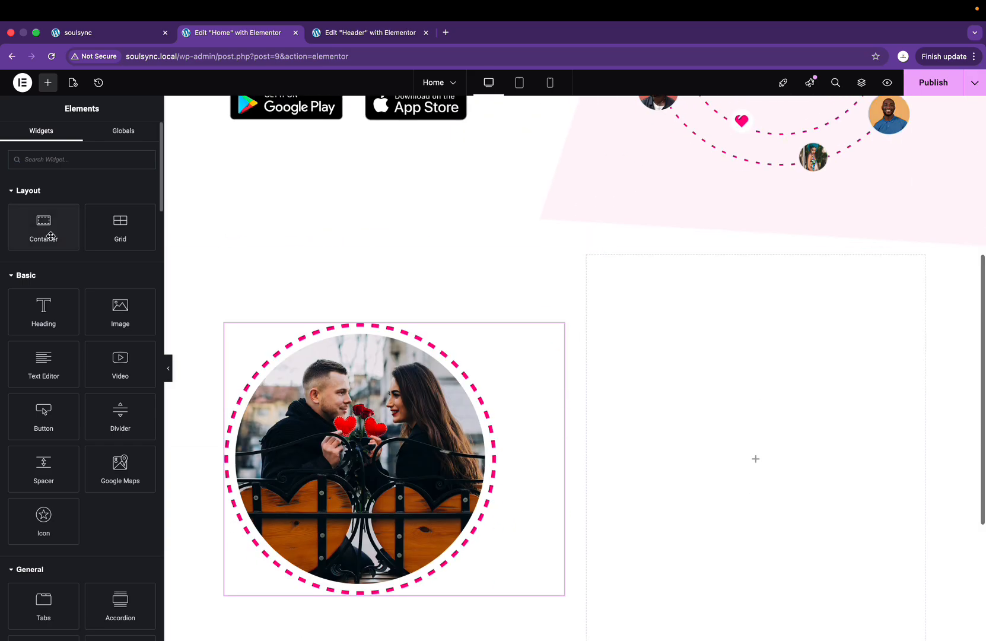
{"action": "left_click_drag", "start_coordinate": [69, 320], "coordinate": [836, 473]}
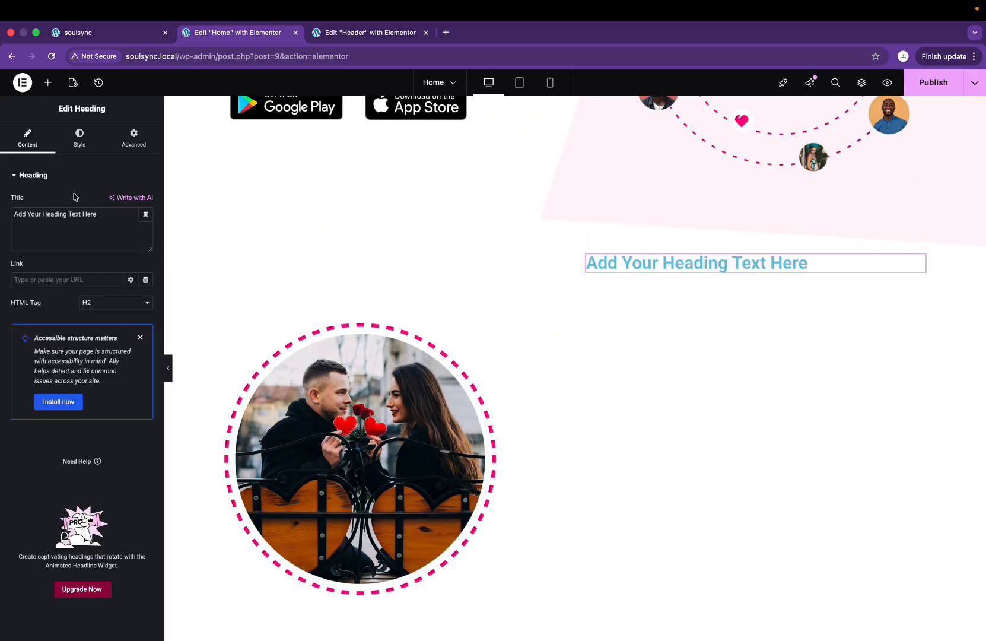
{"action": "key", "text": "super+a"}
{"action": "key", "text": "super+v"}
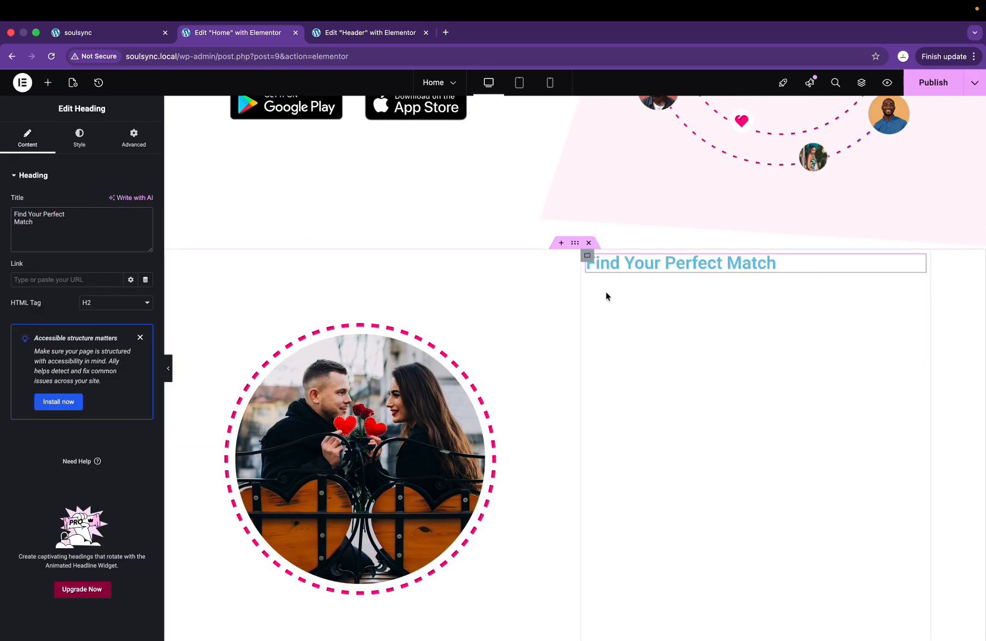
{"action": "scroll", "coordinate": [606, 291], "scroll_direction": "up", "scroll_amount": 3}
{"action": "key", "text": "ctrl+Right"}
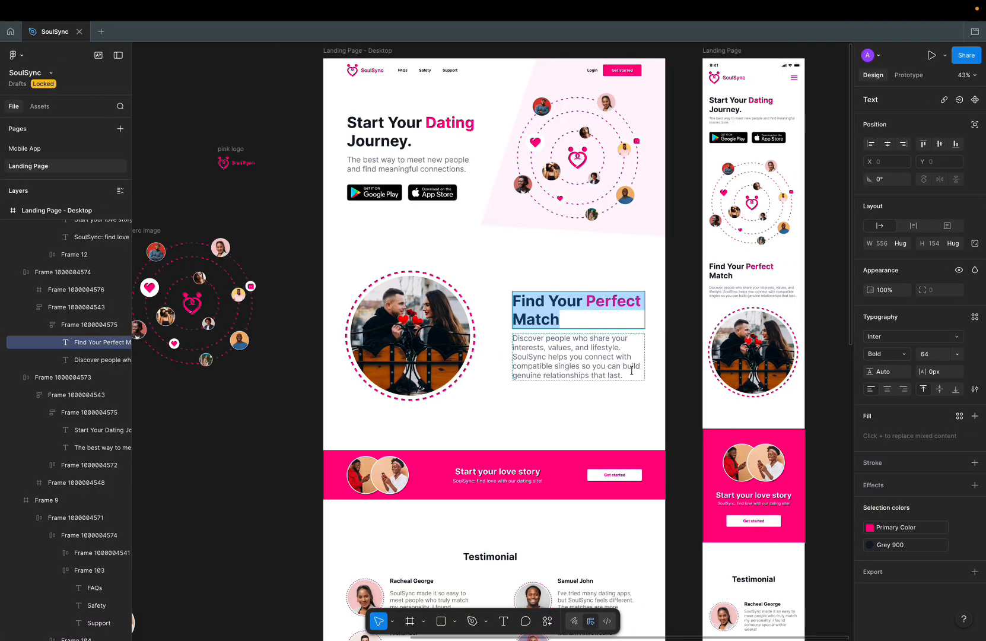
{"action": "key", "text": "ctrl+Left"}
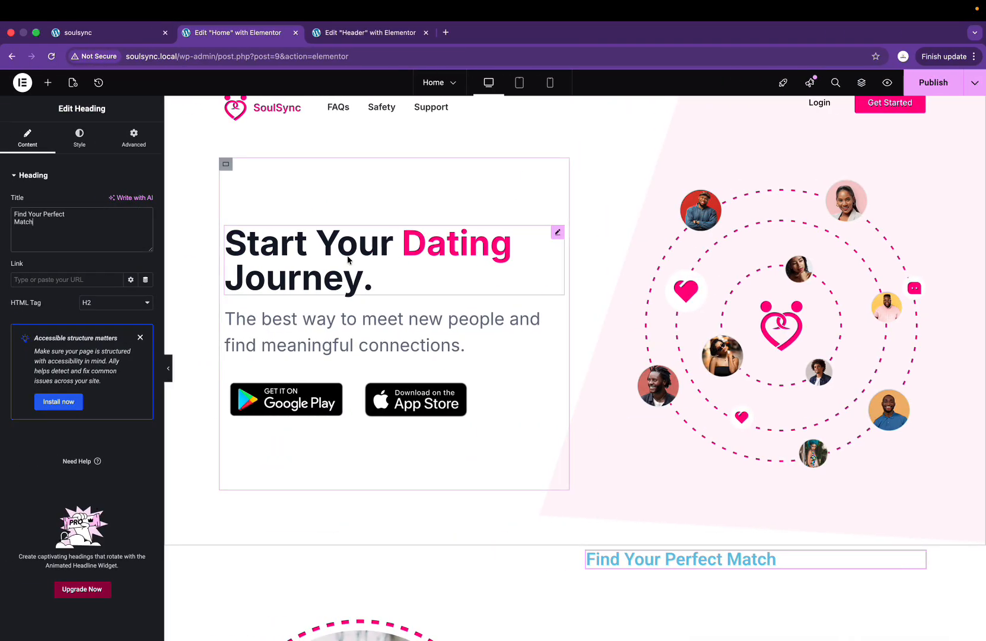
Step: Copy the hero heading and paste its style onto the 'Find Your Perfect Match' heading
{"action": "right_click", "coordinate": [302, 239]}
{"action": "left_click", "coordinate": [324, 291]}
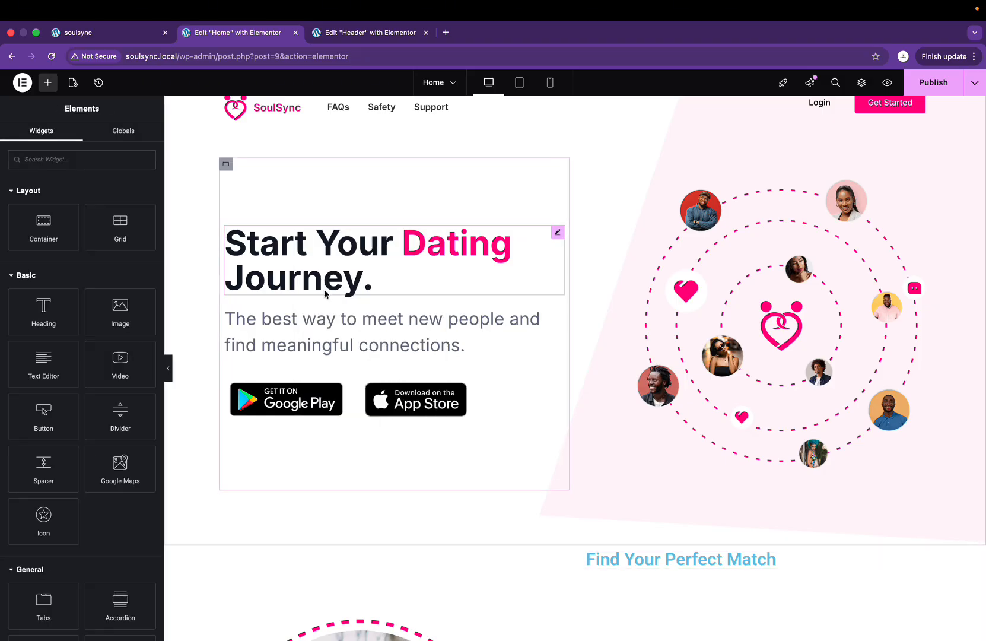
{"action": "scroll", "coordinate": [551, 498], "scroll_direction": "down", "scroll_amount": 5}
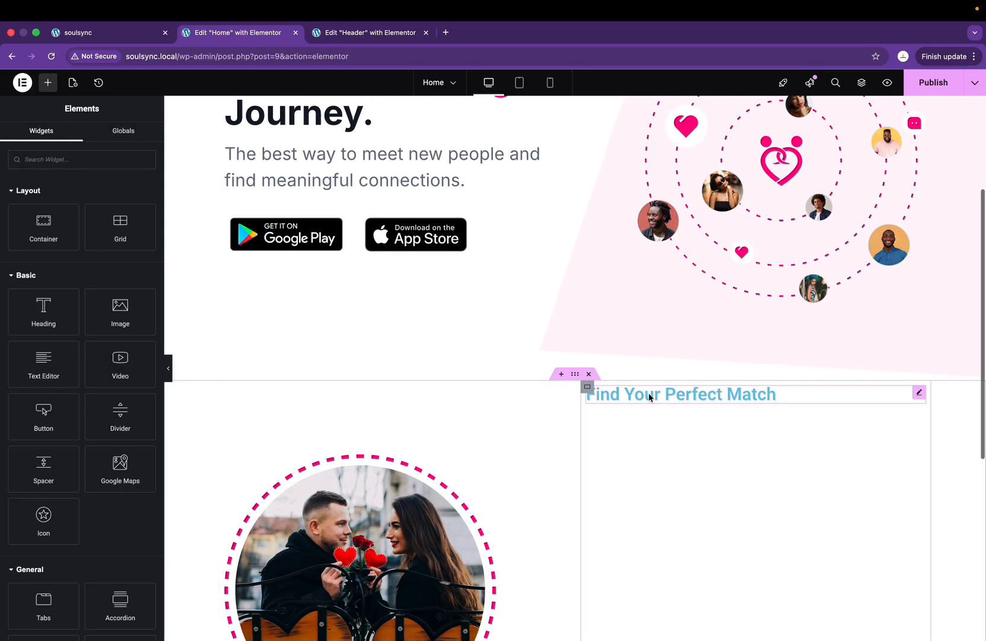
{"action": "right_click", "coordinate": [649, 393]}
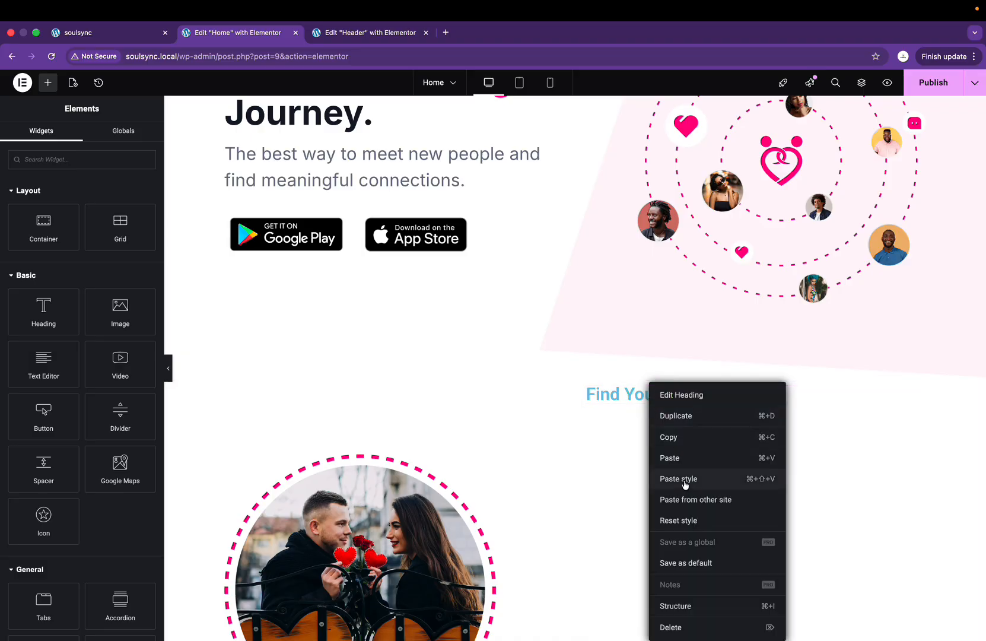
{"action": "left_click", "coordinate": [710, 485]}
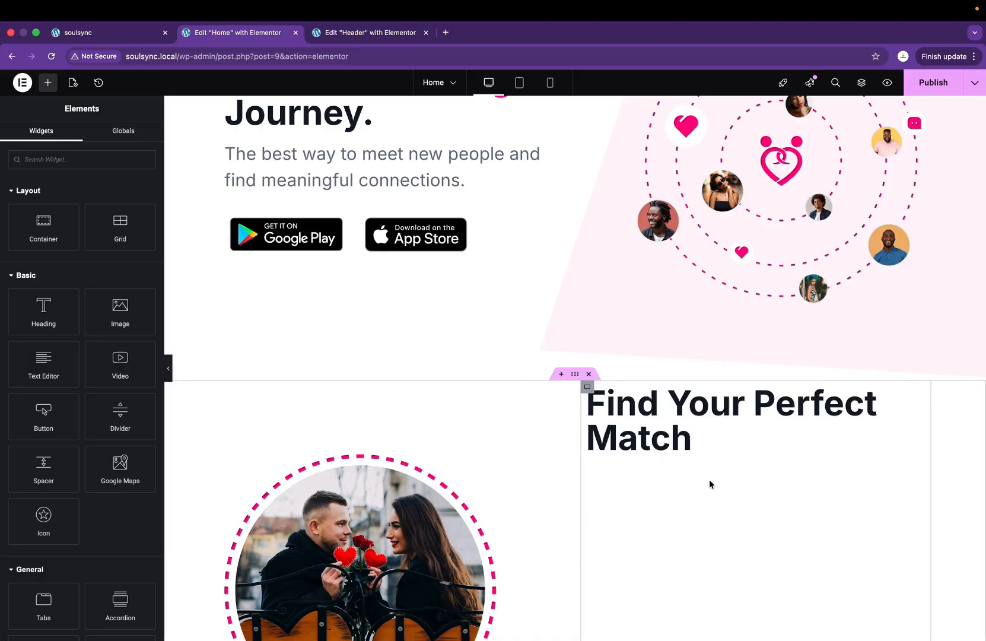
{"action": "scroll", "coordinate": [710, 483], "scroll_direction": "up", "scroll_amount": 5}
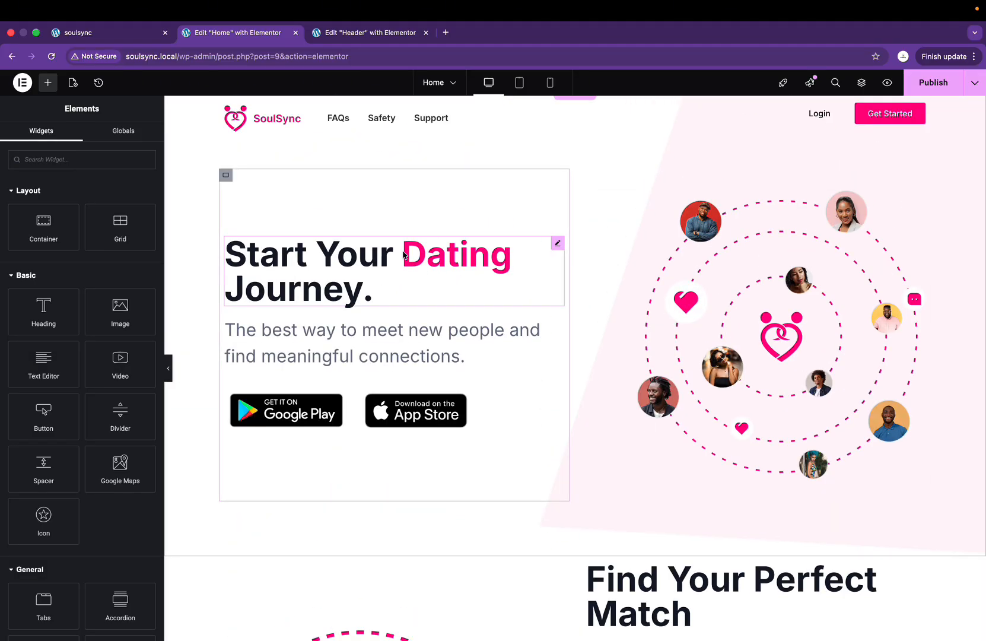
{"action": "scroll", "coordinate": [630, 453], "scroll_direction": "down", "scroll_amount": 4}
{"action": "scroll", "coordinate": [345, 200], "scroll_direction": "up", "scroll_amount": 4}
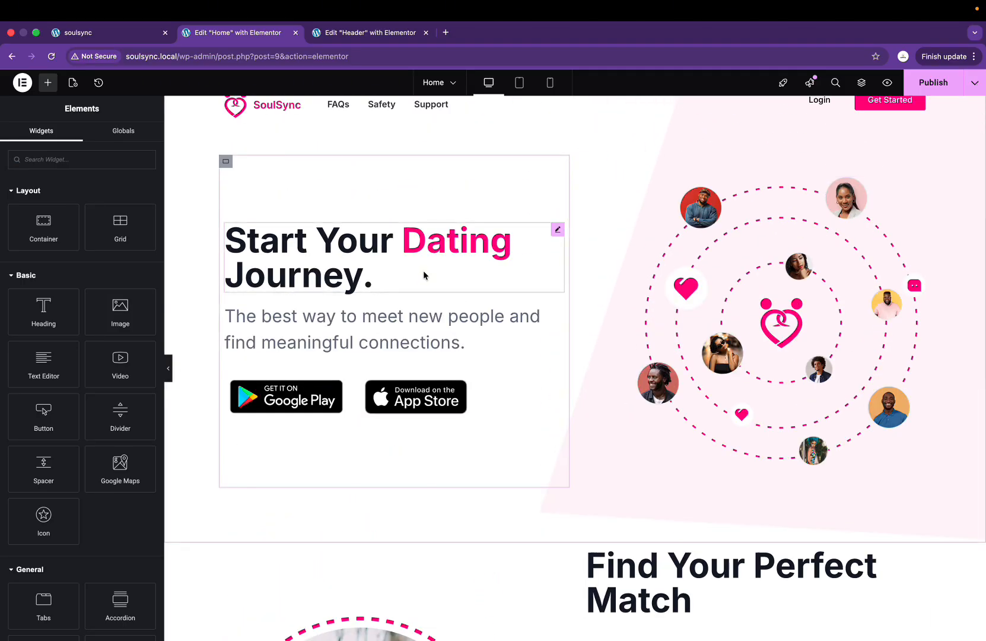
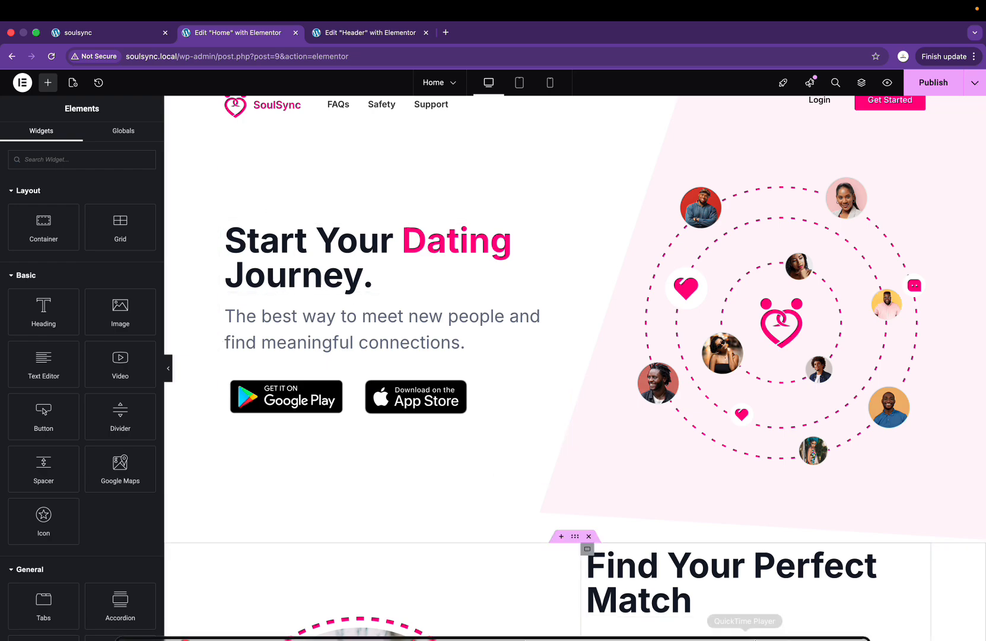
Step: Wrap 'Perfect' in the hero heading's pink span markup, then select the heading's container
{"action": "scroll", "coordinate": [591, 278], "scroll_direction": "down", "scroll_amount": 5}
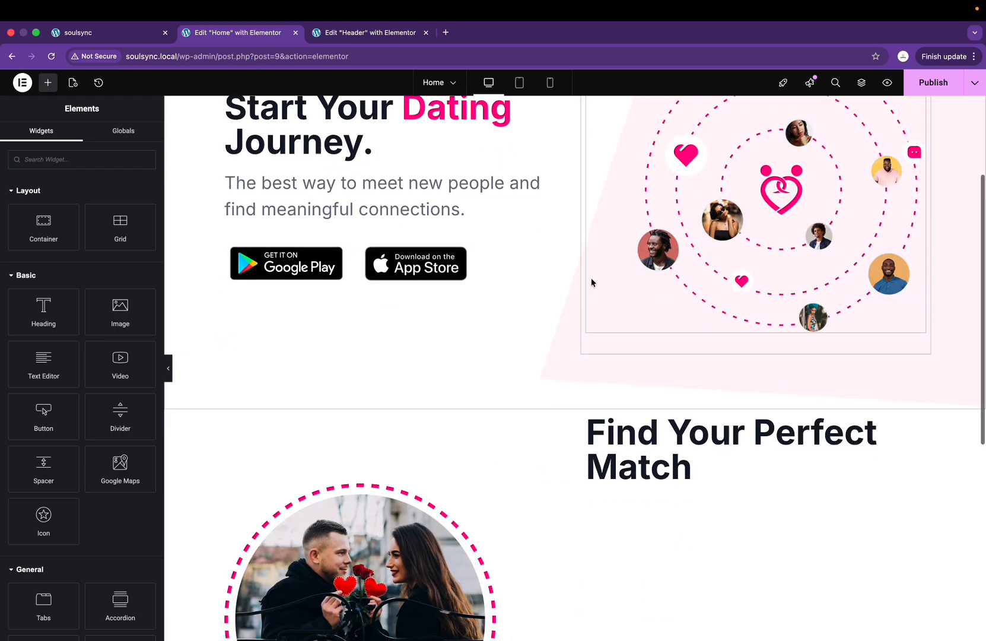
{"action": "left_click", "coordinate": [591, 278]}
{"action": "scroll", "coordinate": [224, 221], "scroll_direction": "up", "scroll_amount": 4}
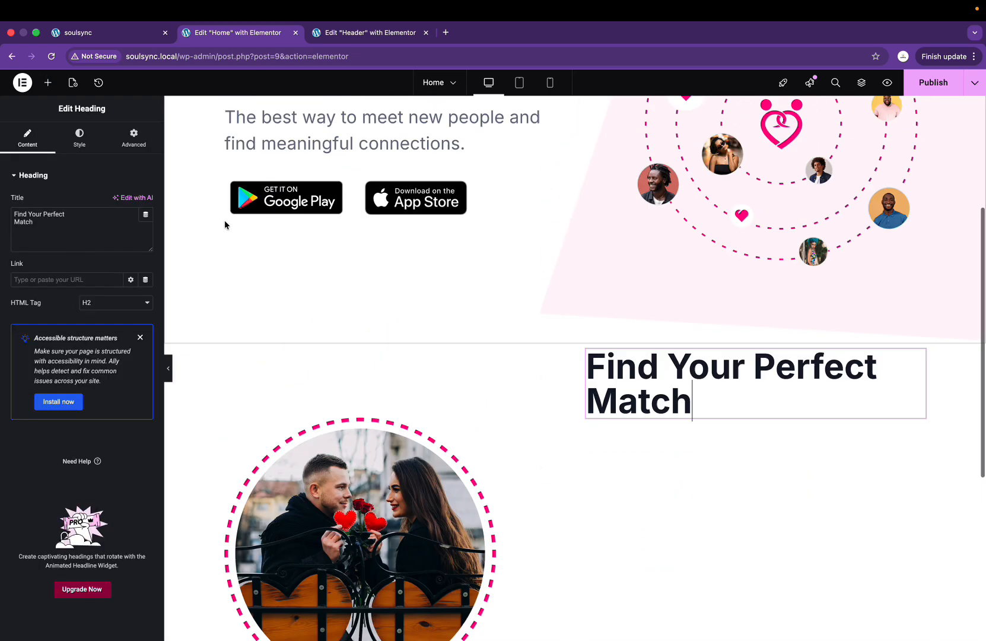
{"action": "left_click", "coordinate": [371, 212]}
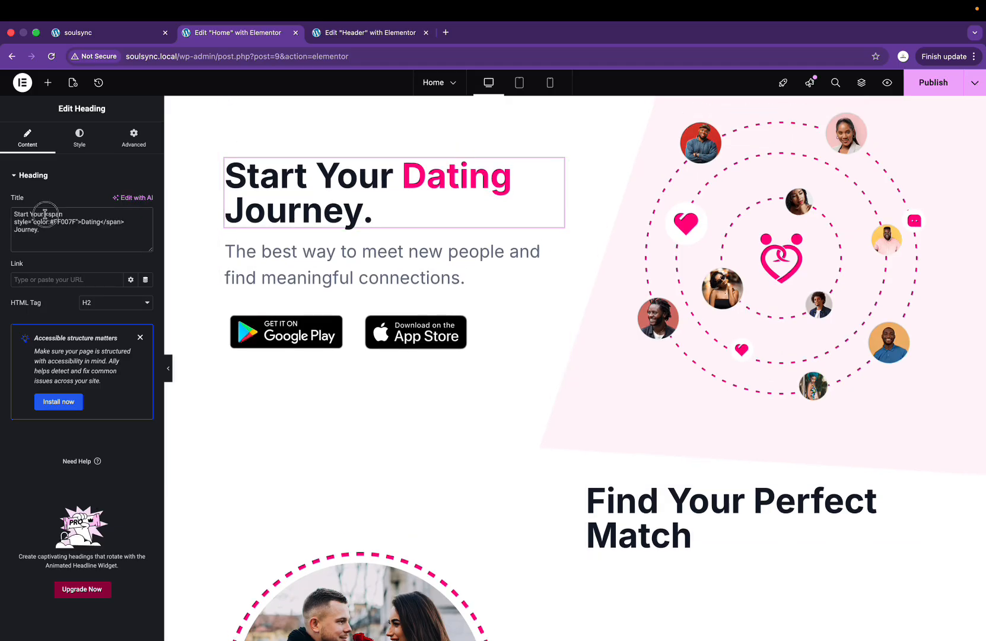
{"action": "left_click_drag", "start_coordinate": [45, 213], "coordinate": [80, 221]}
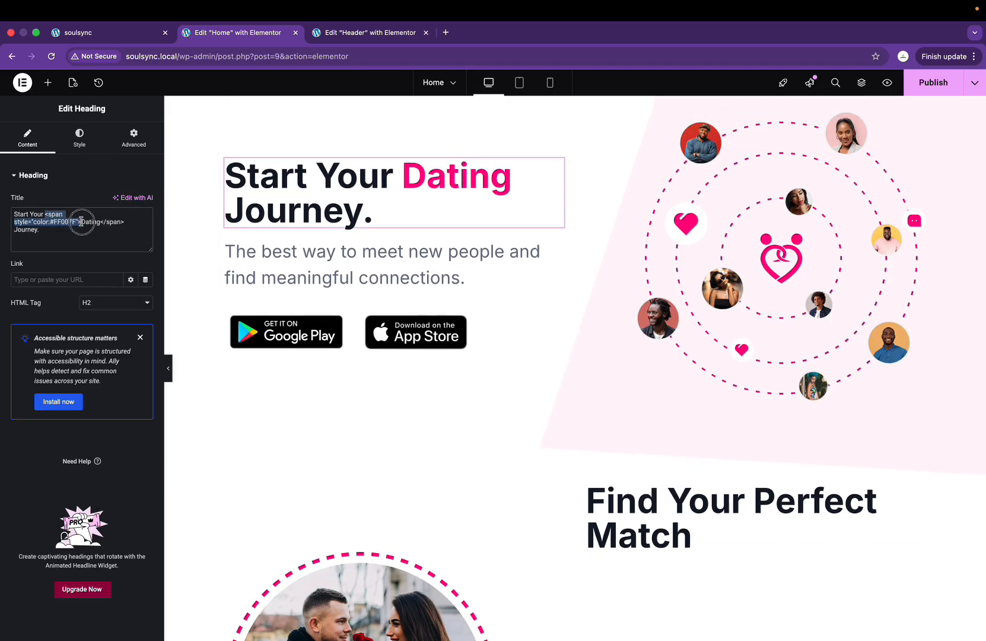
{"action": "left_click", "coordinate": [609, 528]}
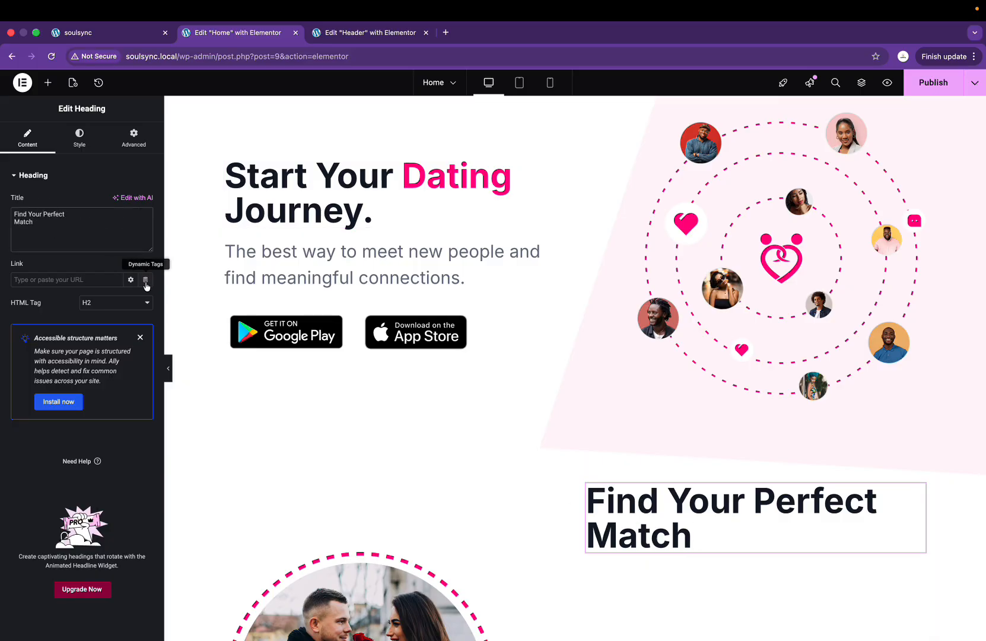
{"action": "type", "text": "<span style=\"color:#FF007F\">"}
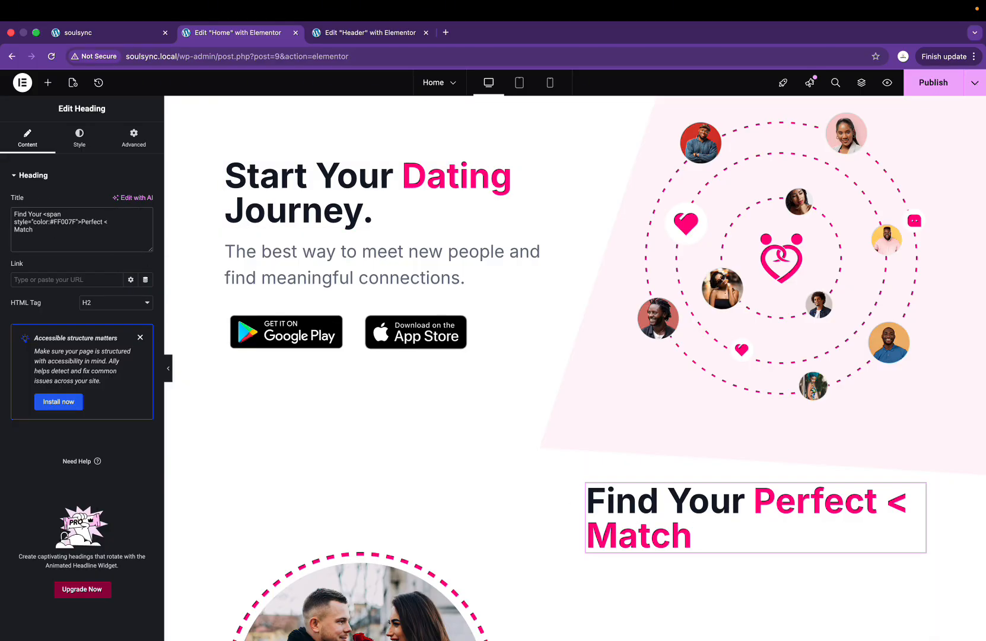
{"action": "type", "text": "/spa"}
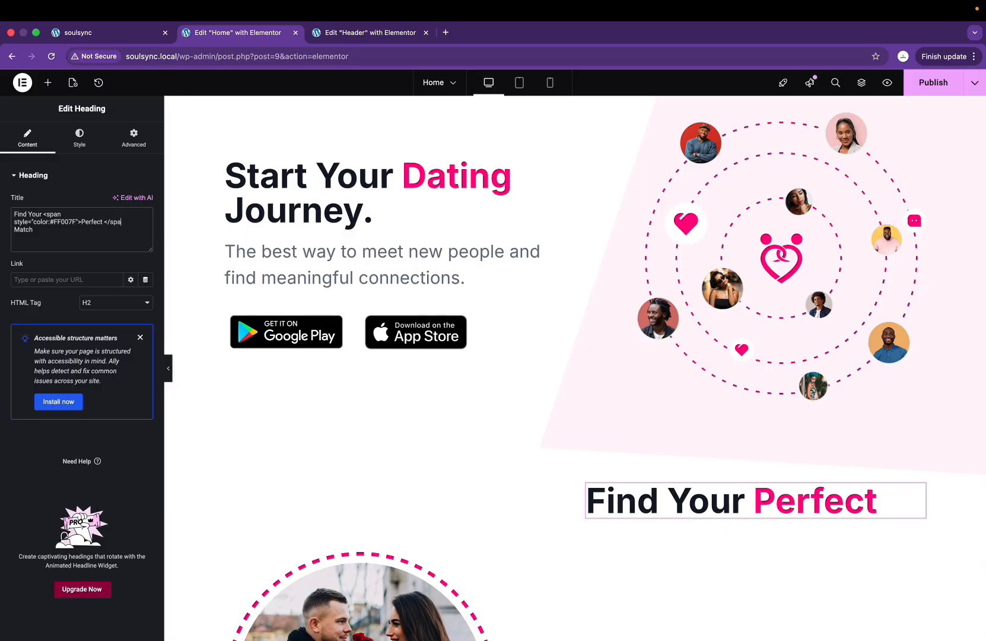
{"action": "type", "text": "n>"}
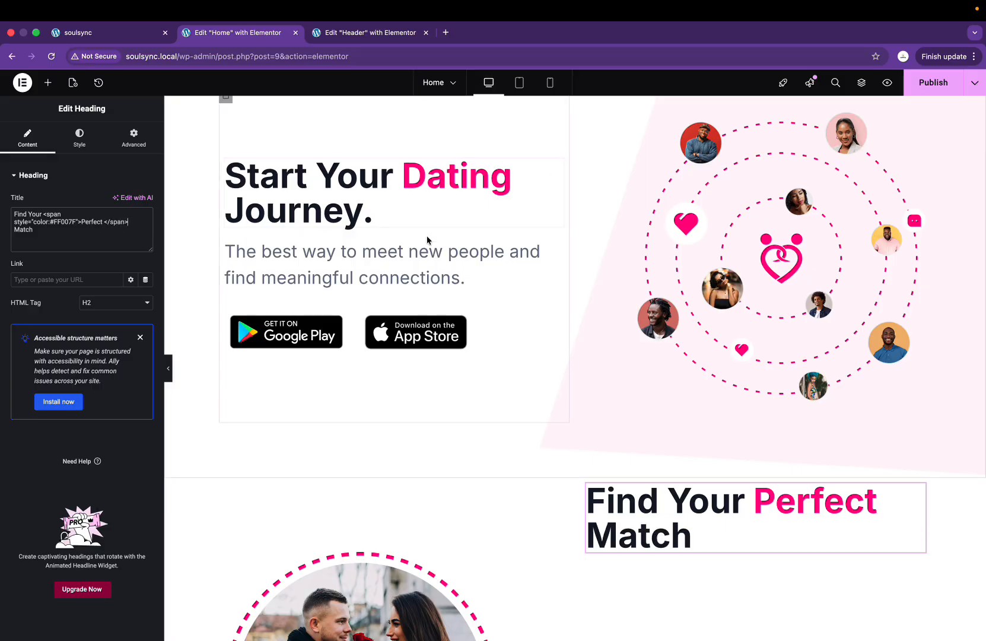
{"action": "left_click", "coordinate": [587, 487]}
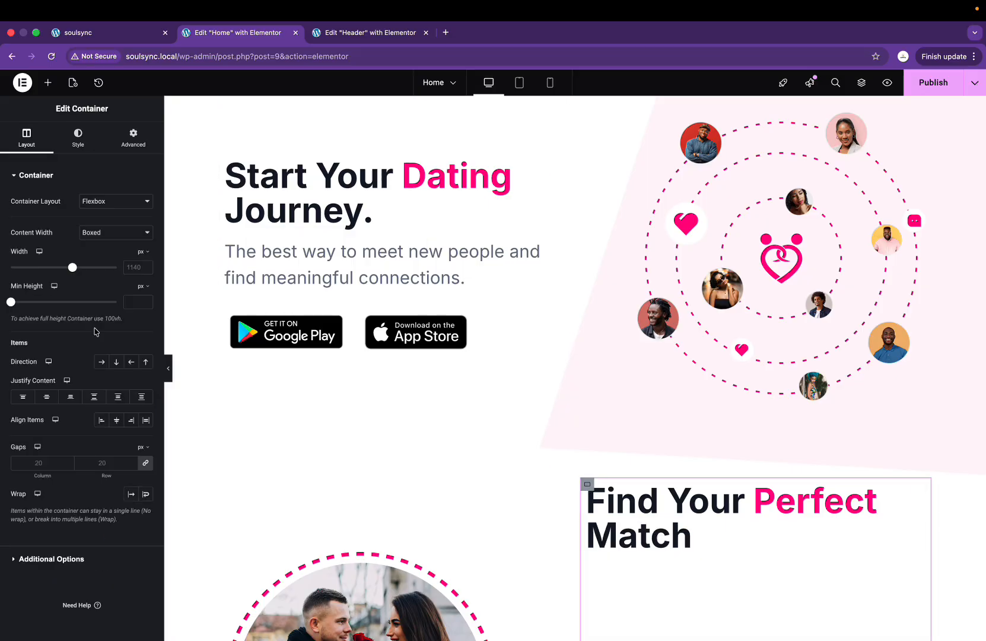
Step: Centre the Find Your Perfect Match heading vertically in its column
{"action": "left_click", "coordinate": [47, 396]}
{"action": "scroll", "coordinate": [444, 403], "scroll_direction": "down", "scroll_amount": 1}
{"action": "scroll", "coordinate": [443, 407], "scroll_direction": "down", "scroll_amount": 5}
Step: Add a Text Editor under the heading containing the SoulSync description copied from Figma
{"action": "key", "text": "ctrl+Right"}
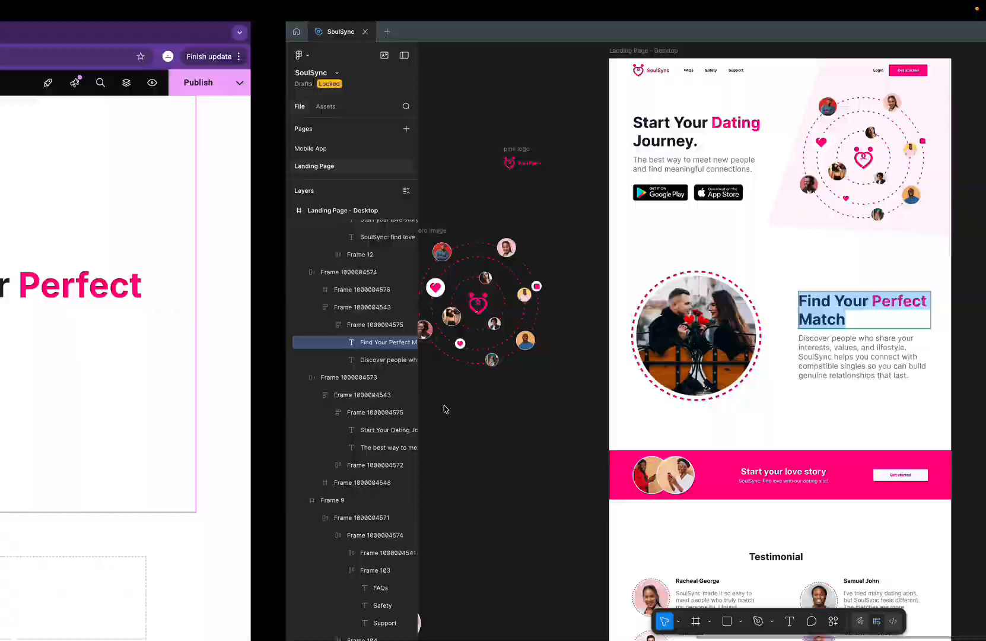
{"action": "double_click", "coordinate": [600, 356]}
{"action": "key", "text": "super+c"}
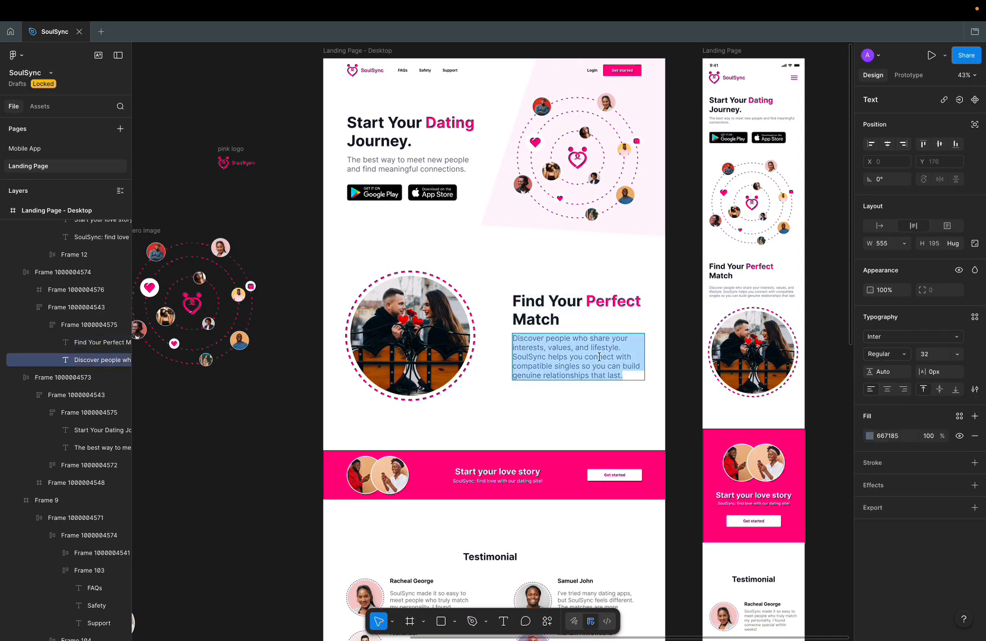
{"action": "key", "text": "ctrl+Left"}
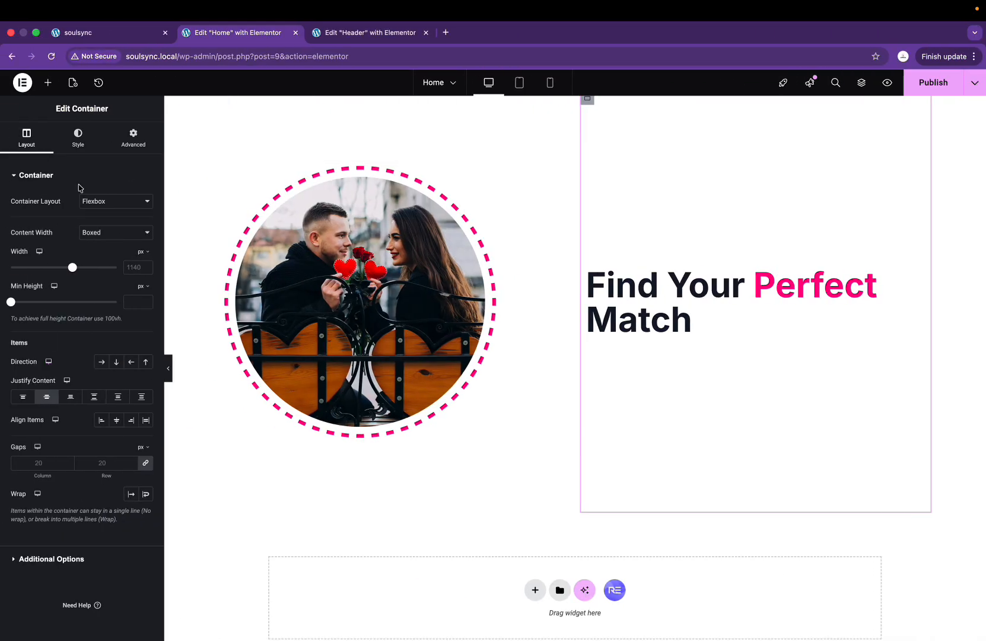
{"action": "left_click", "coordinate": [45, 84]}
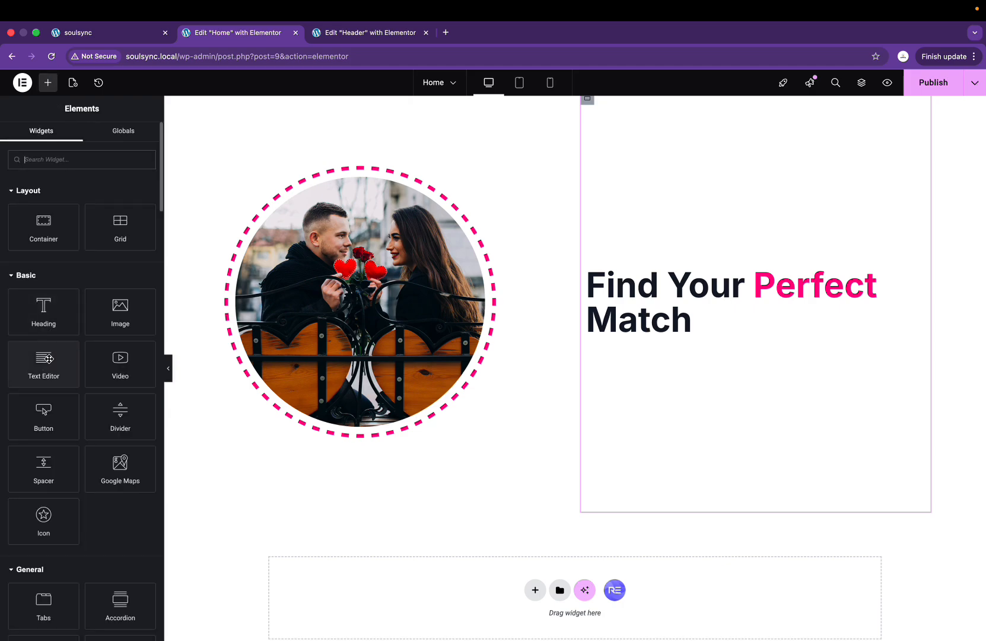
{"action": "left_click_drag", "start_coordinate": [47, 358], "coordinate": [692, 314]}
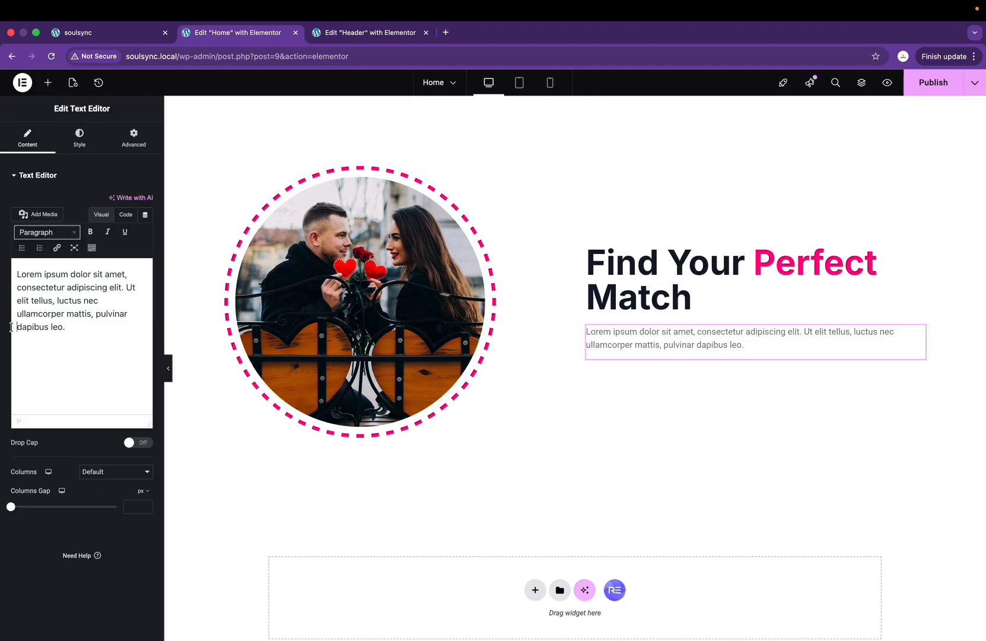
{"action": "key", "text": "super+a"}
{"action": "key", "text": "super+v"}
Step: Copy the hero paragraph's style and paste it onto the new description text
{"action": "scroll", "coordinate": [528, 438], "scroll_direction": "up", "scroll_amount": 10}
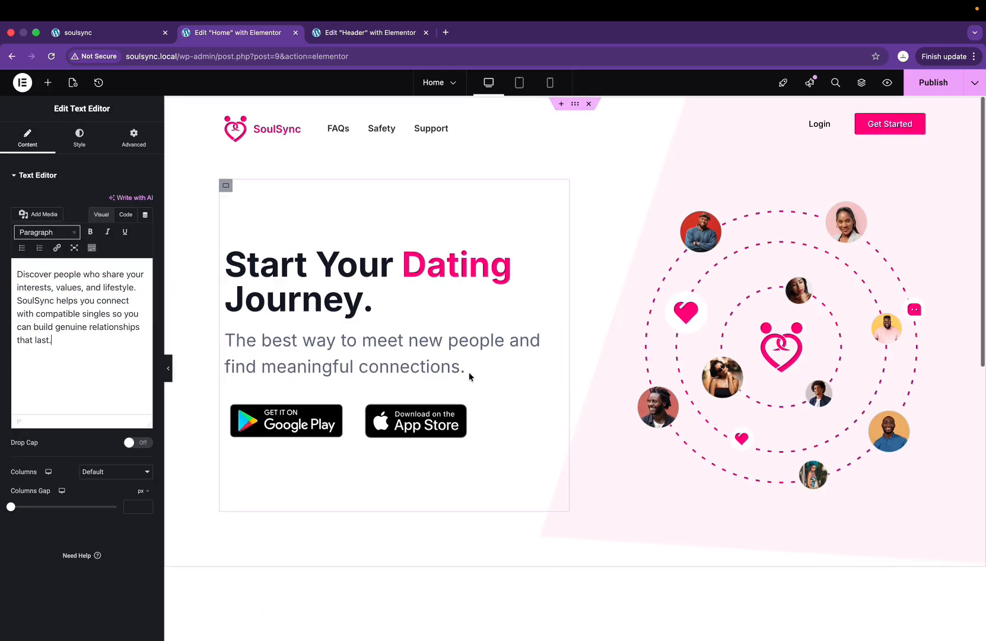
{"action": "right_click", "coordinate": [428, 337]}
{"action": "left_click", "coordinate": [459, 392]}
{"action": "scroll", "coordinate": [459, 392], "scroll_direction": "down", "scroll_amount": 10}
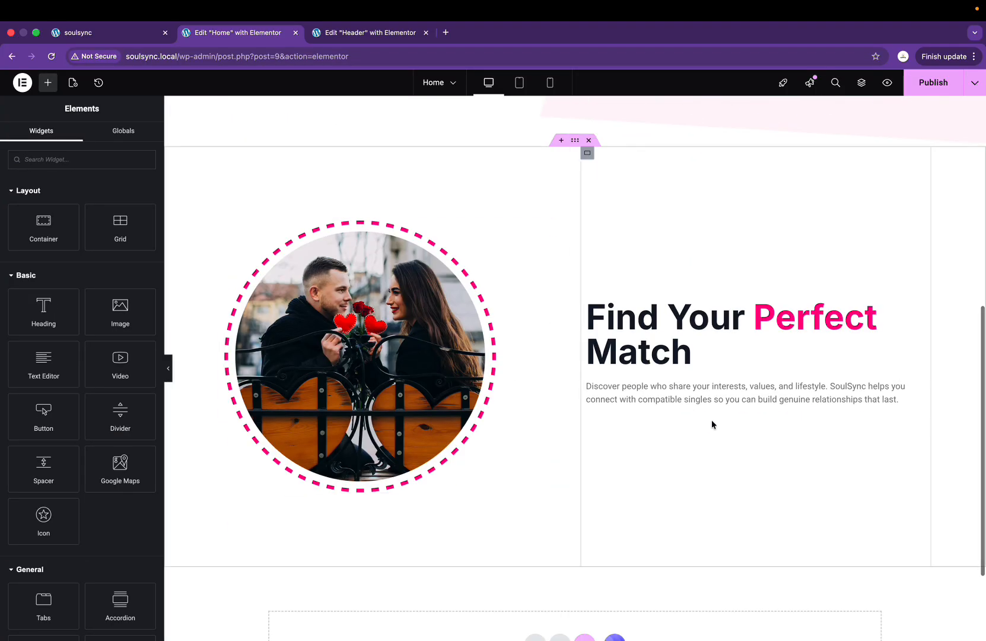
{"action": "right_click", "coordinate": [715, 405]}
{"action": "left_click", "coordinate": [743, 478]}
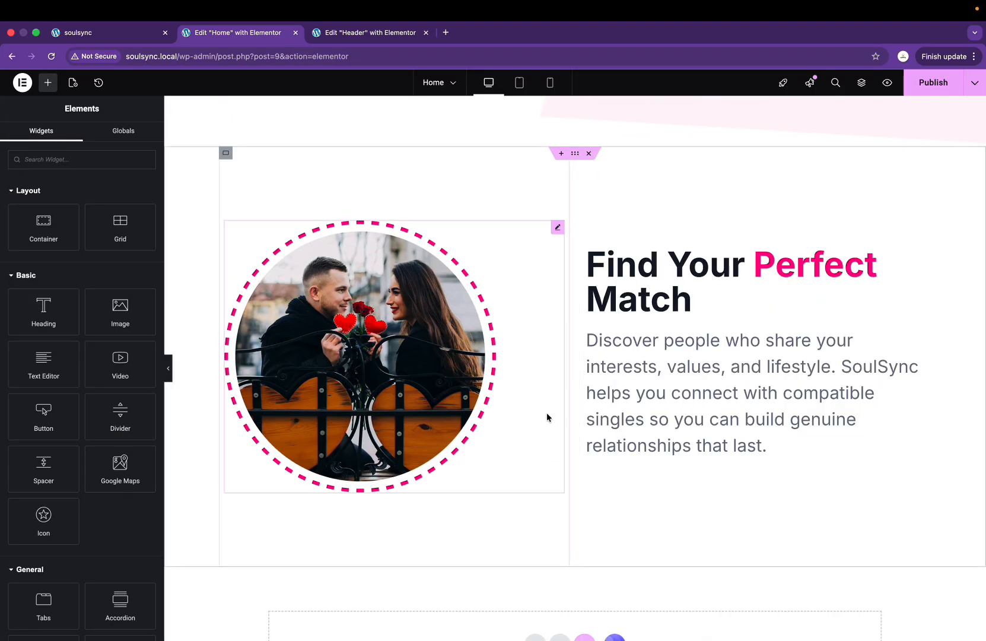
Step: Publish the page changes and switch to the live site
{"action": "key", "text": "ctrl+Right"}
{"action": "key", "text": "ctrl+Left"}
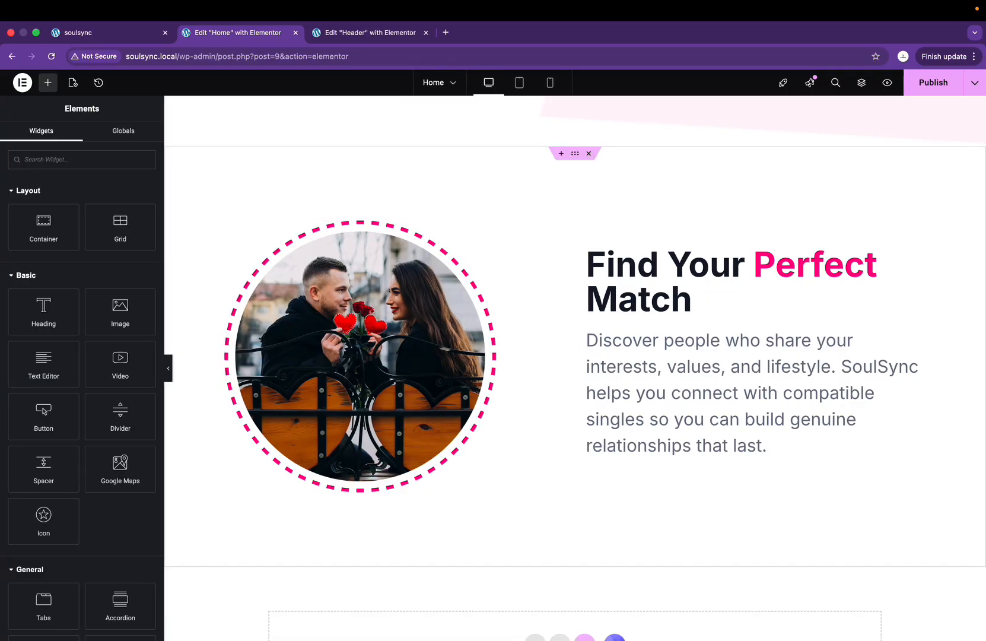
{"action": "left_click", "coordinate": [928, 86]}
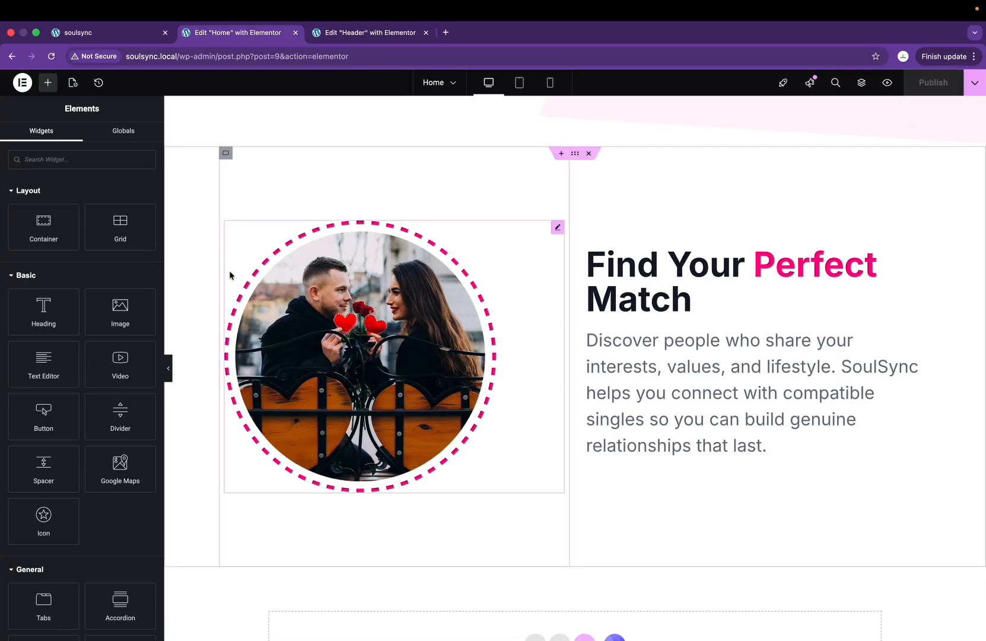
{"action": "left_click", "coordinate": [99, 37]}
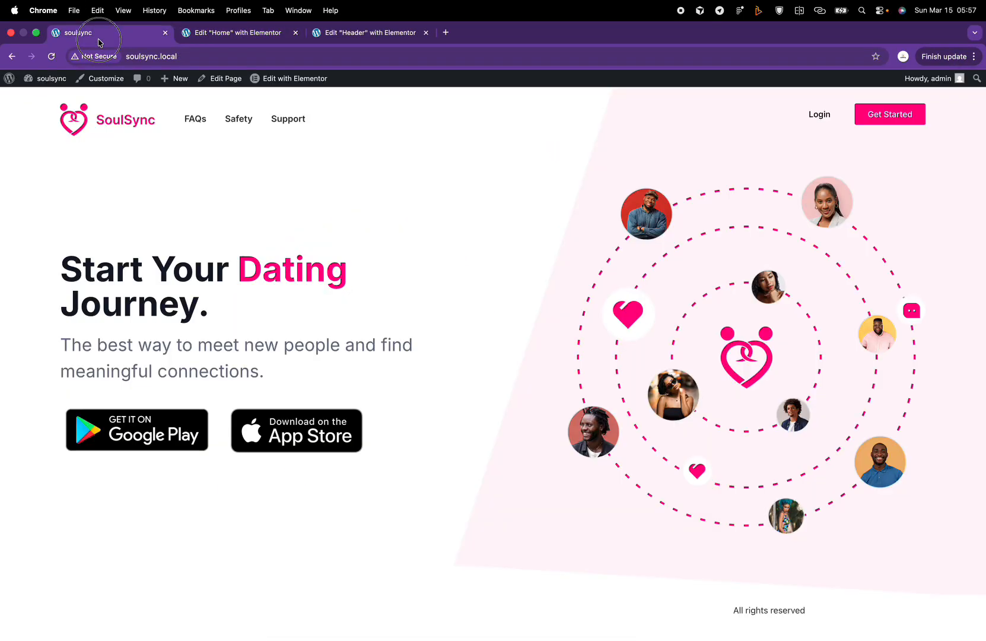
Step: Reload the live homepage and scroll through it to review the changes
{"action": "left_click", "coordinate": [51, 56]}
{"action": "scroll", "coordinate": [319, 290], "scroll_direction": "down", "scroll_amount": 6}
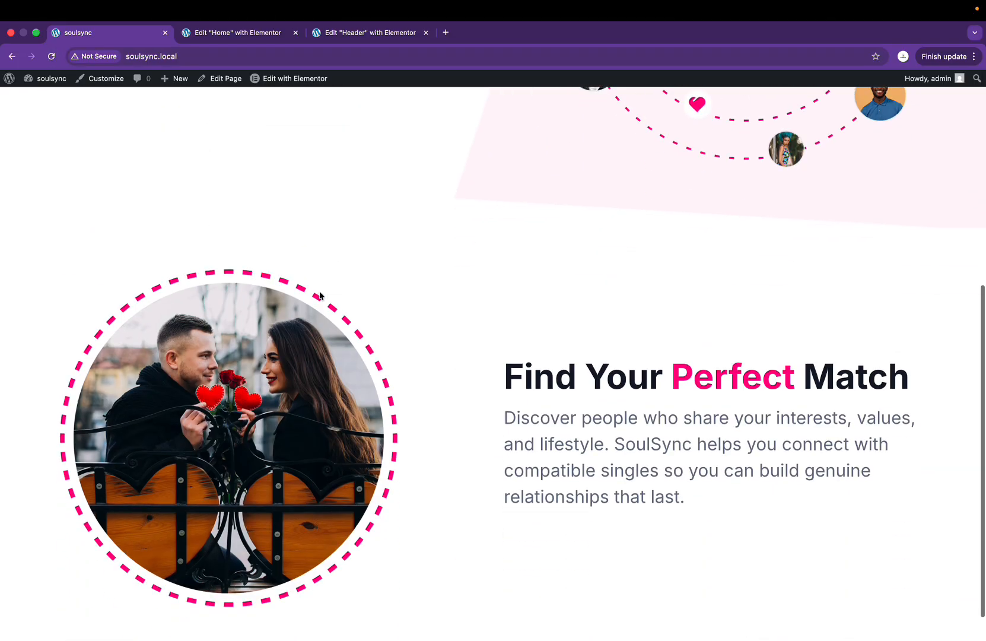
{"action": "scroll", "coordinate": [320, 295], "scroll_direction": "down", "scroll_amount": 1}
{"action": "scroll", "coordinate": [320, 295], "scroll_direction": "up", "scroll_amount": 7}
{"action": "scroll", "coordinate": [320, 296], "scroll_direction": "down", "scroll_amount": 7}
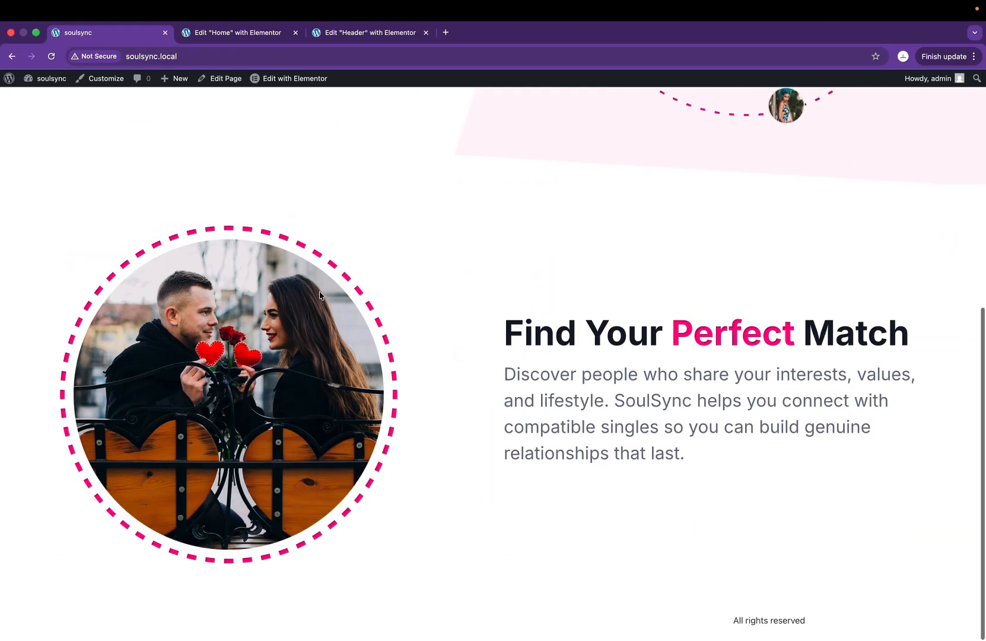
{"action": "scroll", "coordinate": [320, 295], "scroll_direction": "up", "scroll_amount": 7}
{"action": "scroll", "coordinate": [319, 296], "scroll_direction": "down", "scroll_amount": 7}
{"action": "scroll", "coordinate": [320, 295], "scroll_direction": "up", "scroll_amount": 7}
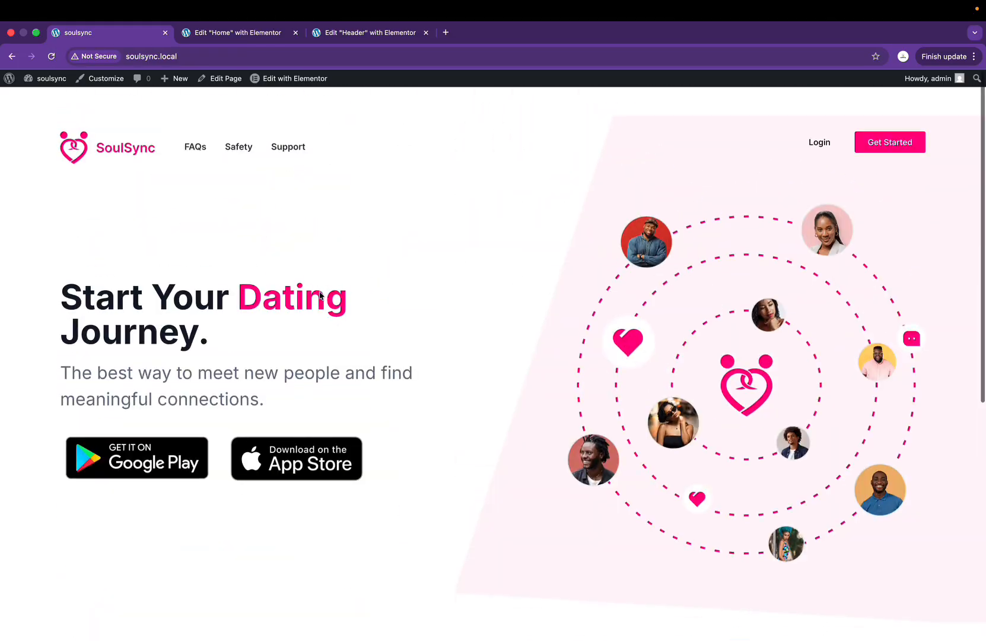
{"action": "scroll", "coordinate": [320, 295], "scroll_direction": "down", "scroll_amount": 7}
{"action": "scroll", "coordinate": [320, 295], "scroll_direction": "up", "scroll_amount": 7}
{"action": "scroll", "coordinate": [320, 294], "scroll_direction": "down", "scroll_amount": 7}
{"action": "scroll", "coordinate": [320, 293], "scroll_direction": "up", "scroll_amount": 6}
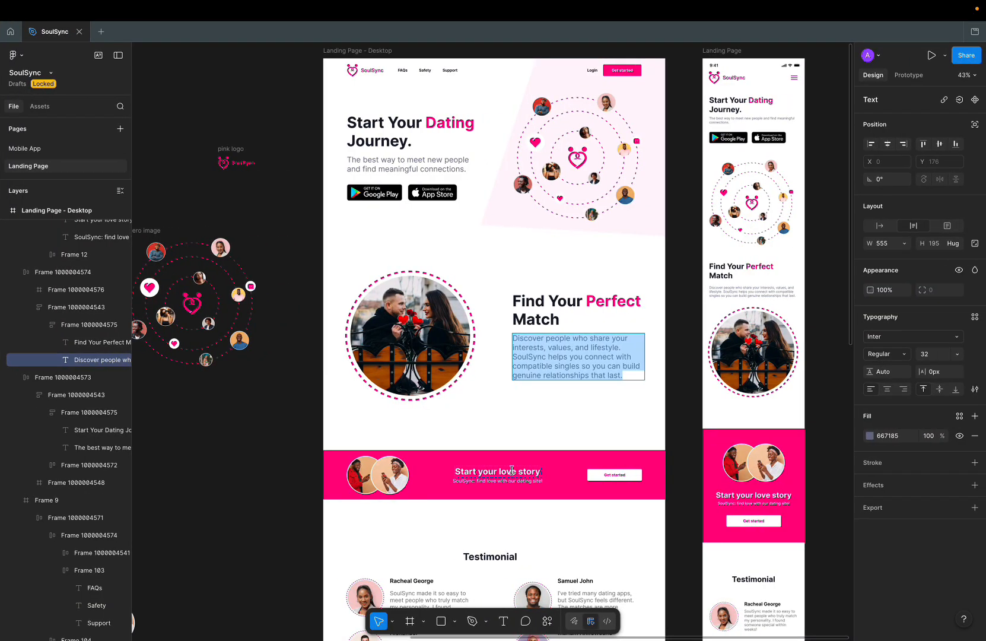
{"action": "scroll", "coordinate": [514, 472], "scroll_direction": "down", "scroll_amount": 3}
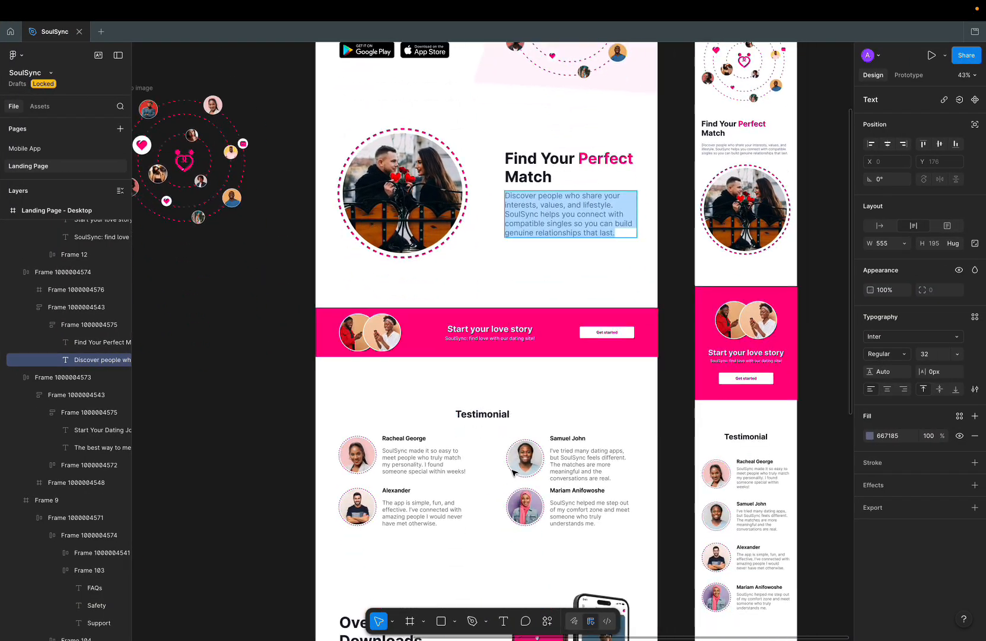
{"action": "scroll", "coordinate": [514, 472], "scroll_direction": "down", "scroll_amount": 4}
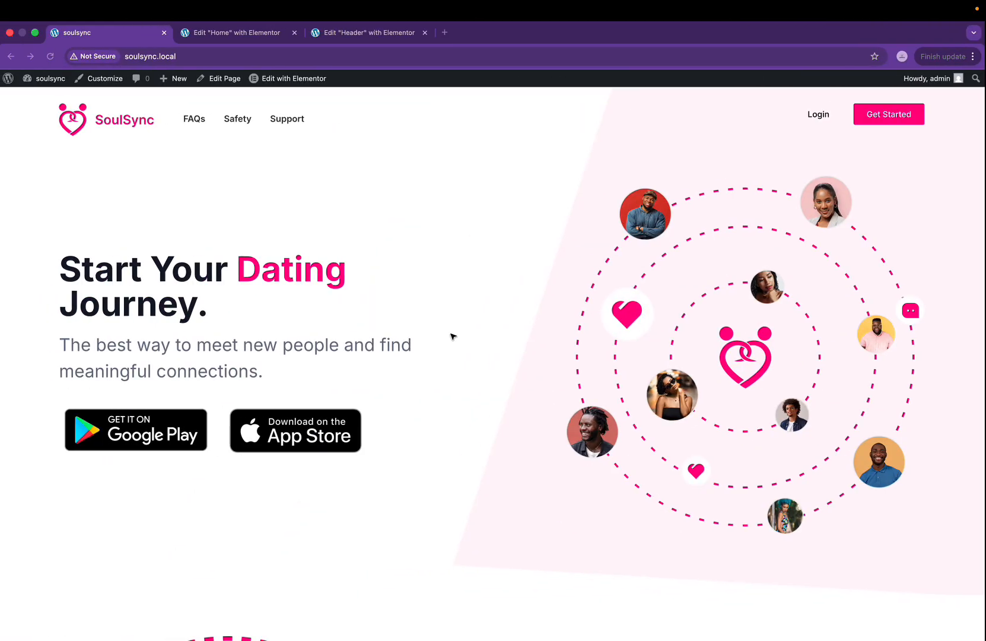
{"action": "scroll", "coordinate": [451, 337], "scroll_direction": "down", "scroll_amount": 7}
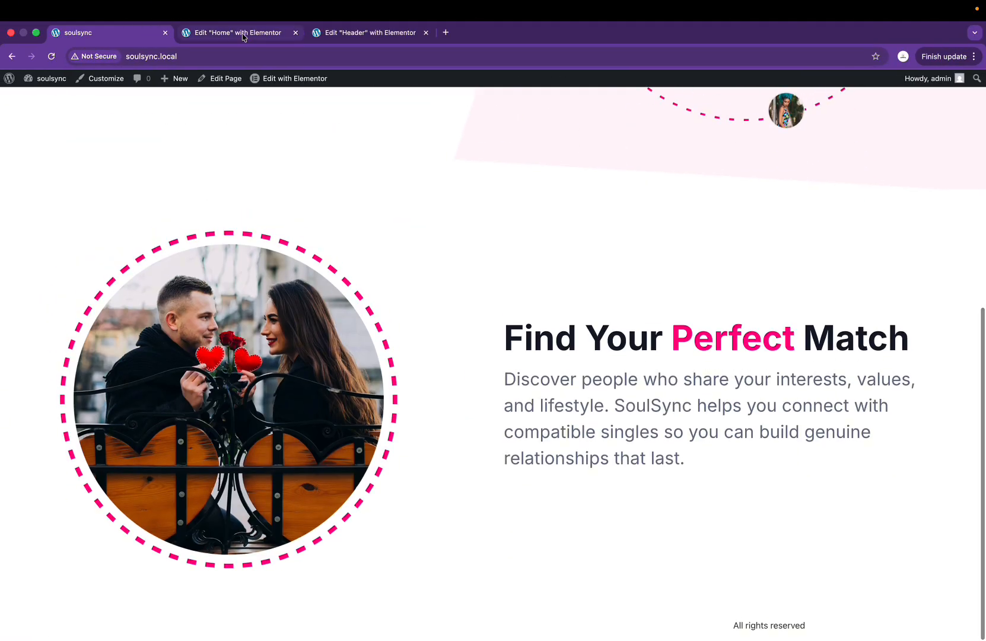
Step: Back in the Elementor editor, start a new section below Find Your Perfect Match
{"action": "left_click", "coordinate": [243, 37]}
{"action": "scroll", "coordinate": [451, 534], "scroll_direction": "down", "scroll_amount": 3}
{"action": "left_click", "coordinate": [530, 512]}
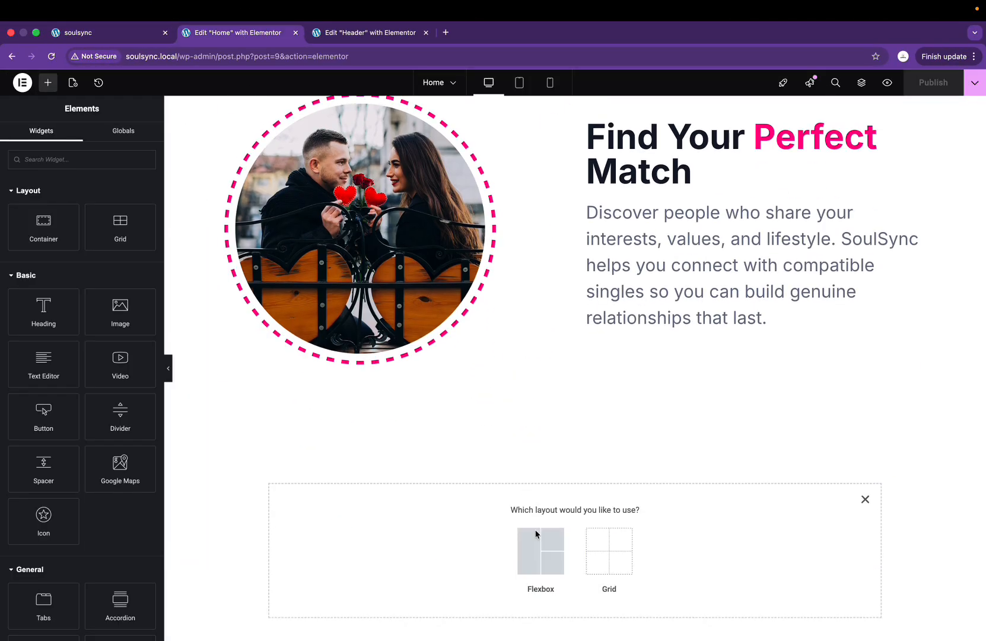
Step: Create a full-width flexbox container with a 104 px minimum height
{"action": "left_click", "coordinate": [536, 534]}
{"action": "left_click", "coordinate": [501, 545]}
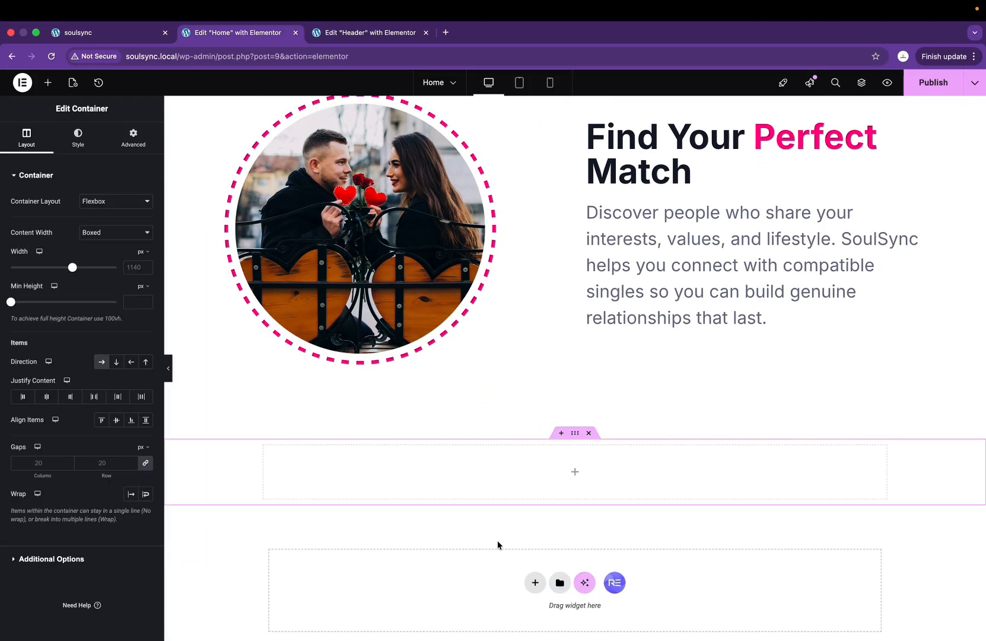
{"action": "left_click", "coordinate": [106, 233]}
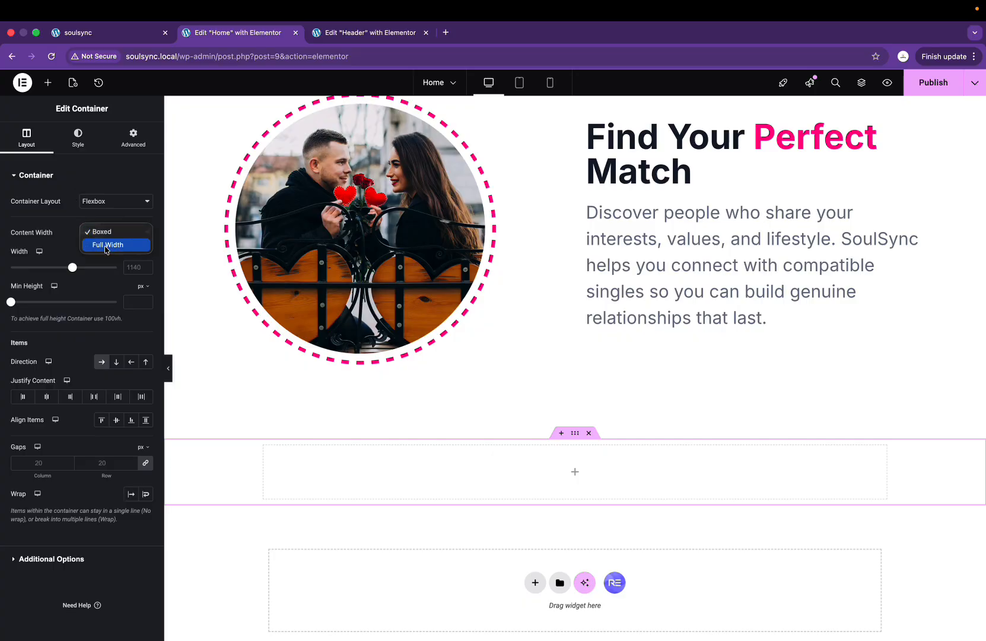
{"action": "left_click", "coordinate": [98, 245]}
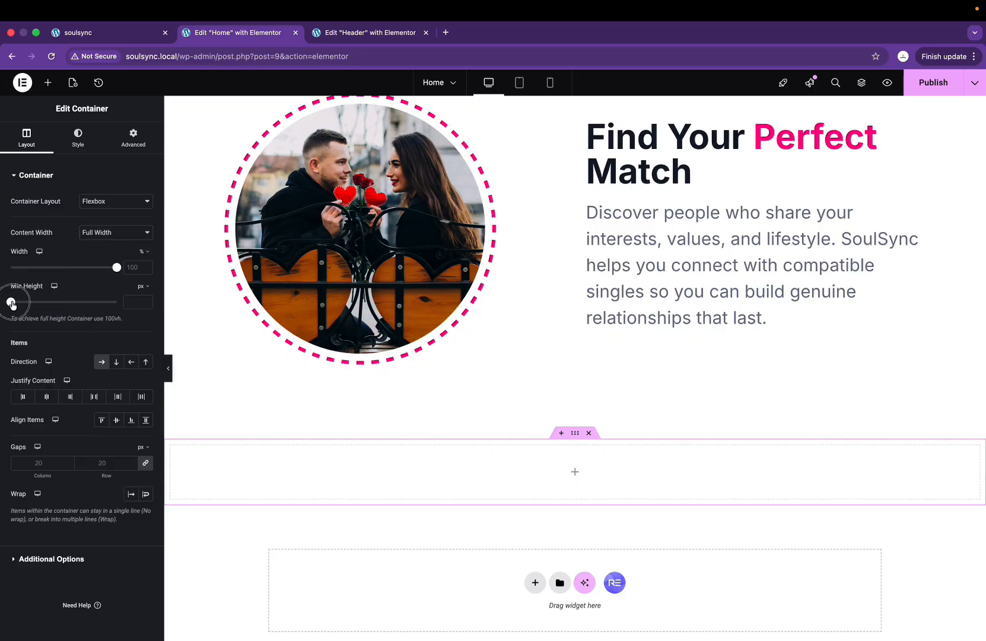
{"action": "left_click_drag", "start_coordinate": [12, 305], "coordinate": [20, 306]}
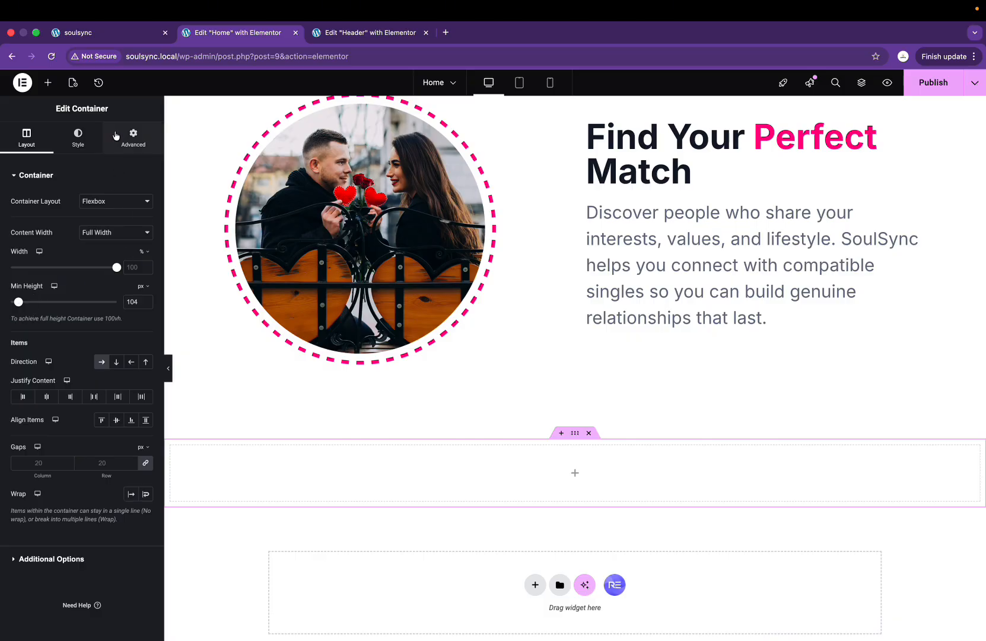
Step: Give the section a classic background in the global Primary pink colour
{"action": "left_click", "coordinate": [94, 144]}
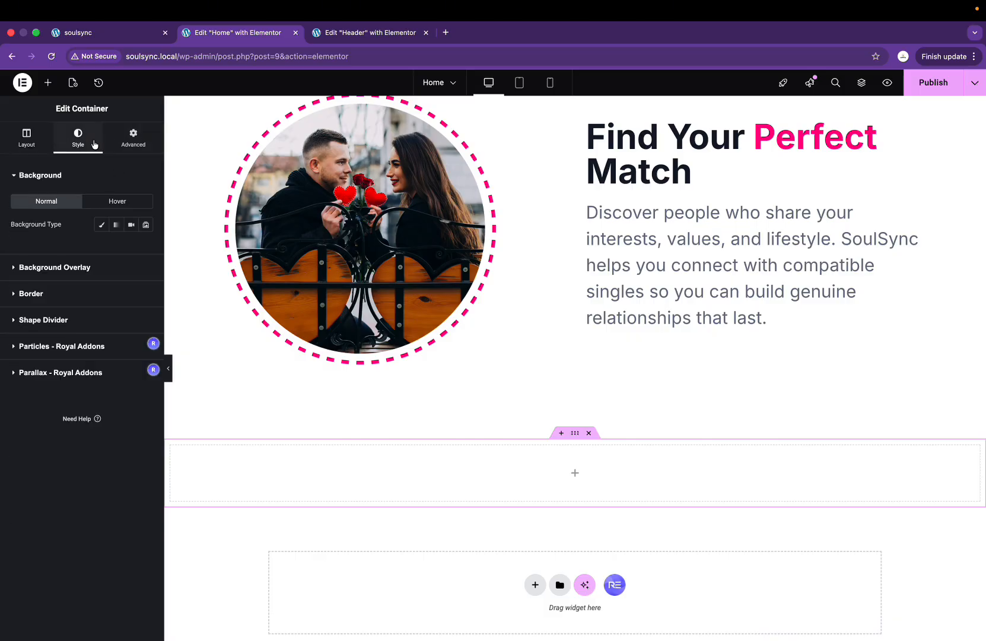
{"action": "left_click", "coordinate": [102, 225]}
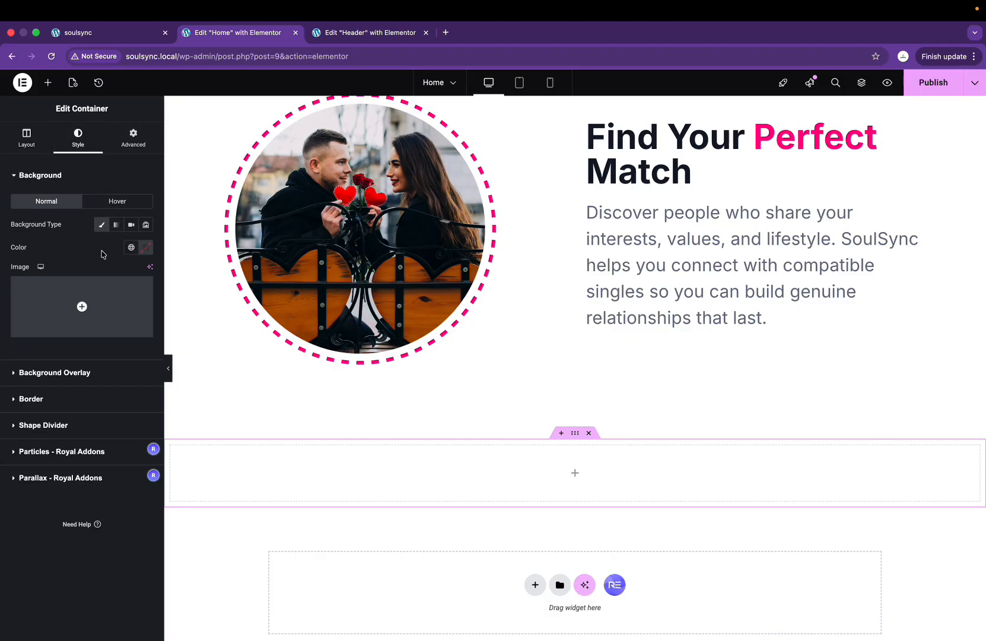
{"action": "left_click", "coordinate": [132, 248]}
{"action": "left_click", "coordinate": [66, 382]}
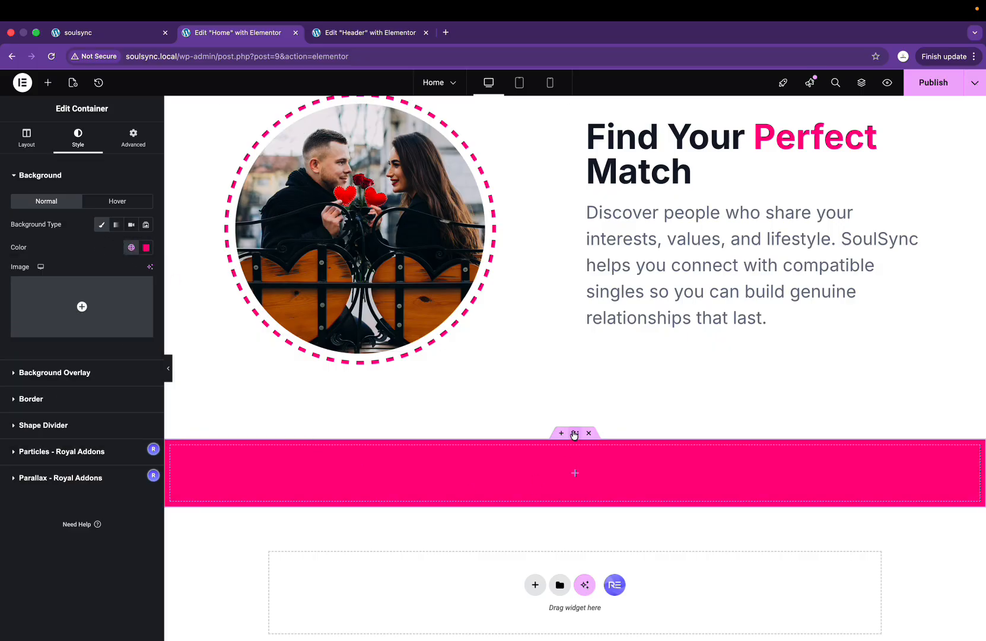
Step: Set the section's left and right padding to 100 px
{"action": "left_click", "coordinate": [133, 138]}
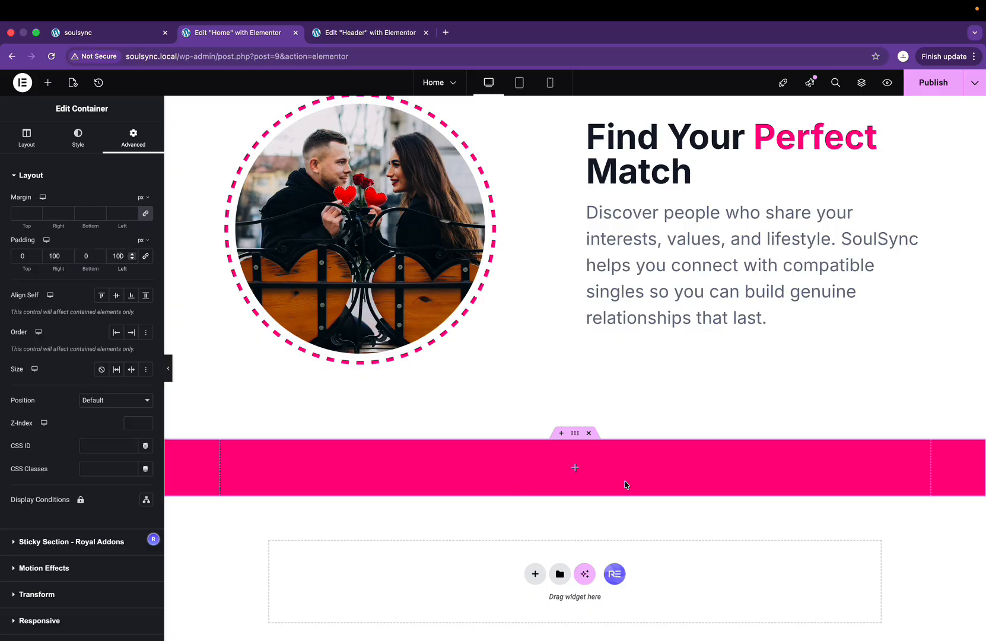
{"action": "left_click", "coordinate": [575, 467]}
{"action": "key", "text": "ctrl+Right"}
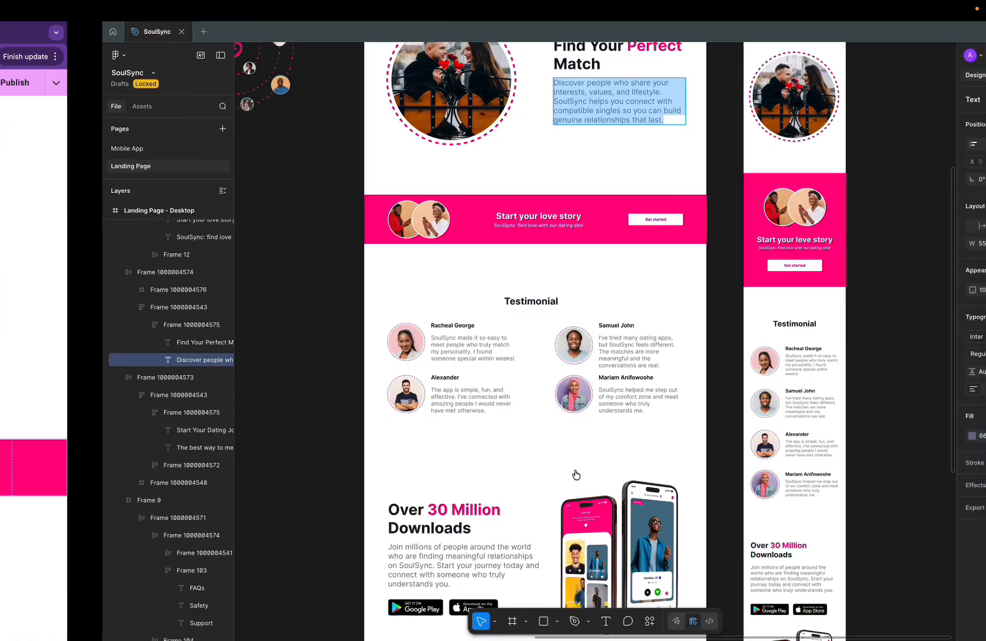
Step: Add a nested container to the pink section and duplicate it twice for three columns
{"action": "key", "text": "ctrl+Left"}
{"action": "left_click_drag", "start_coordinate": [43, 224], "coordinate": [492, 451]}
{"action": "right_click", "coordinate": [222, 449]}
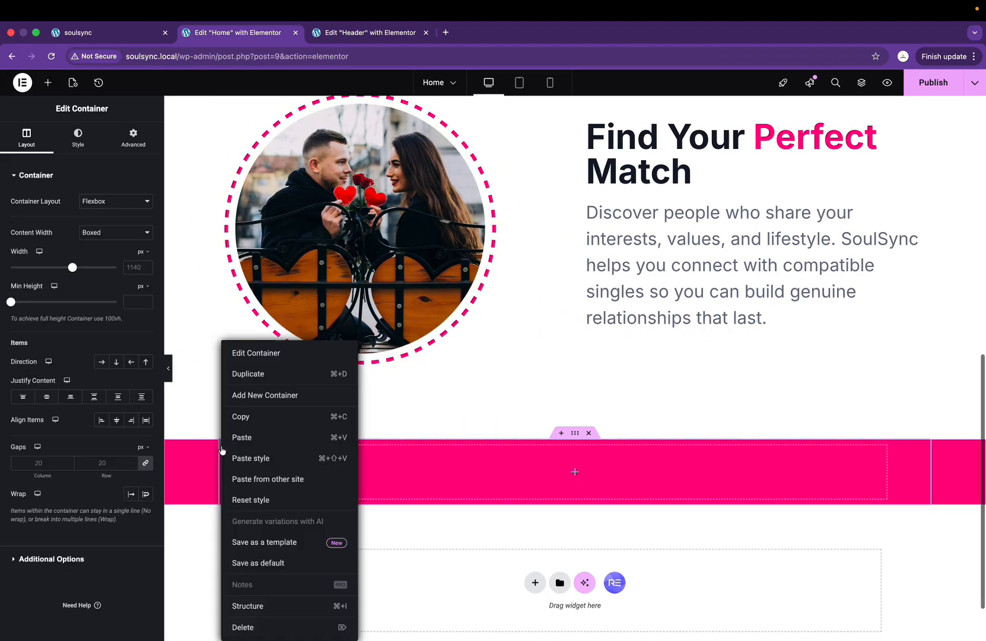
{"action": "left_click", "coordinate": [256, 374]}
{"action": "right_click", "coordinate": [230, 452]}
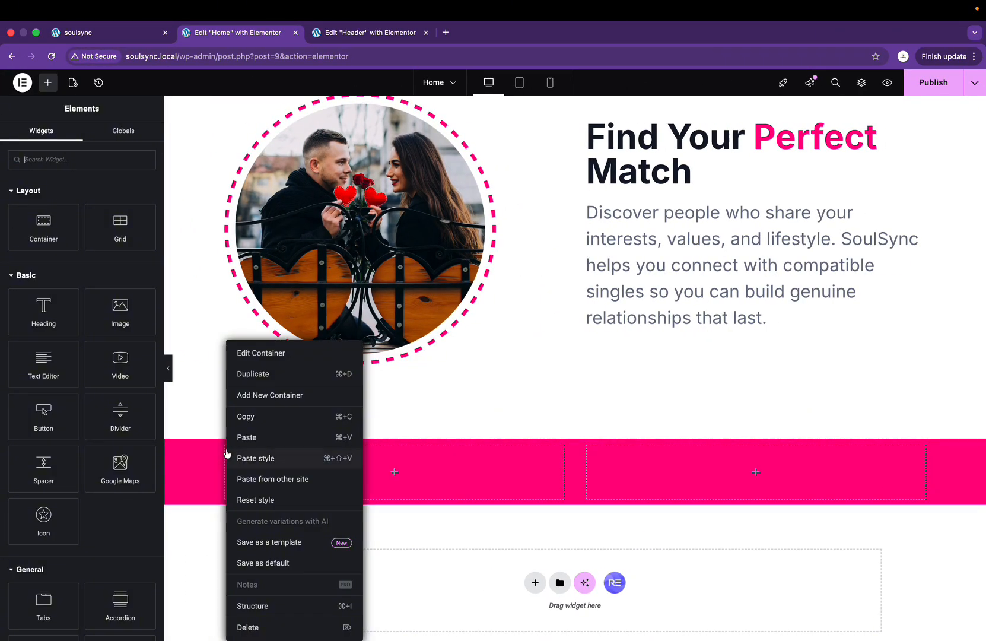
{"action": "left_click", "coordinate": [257, 374]}
Step: Place the CTA image of two smiling people in the first column at about 30% width
{"action": "key", "text": "ctrl+Right"}
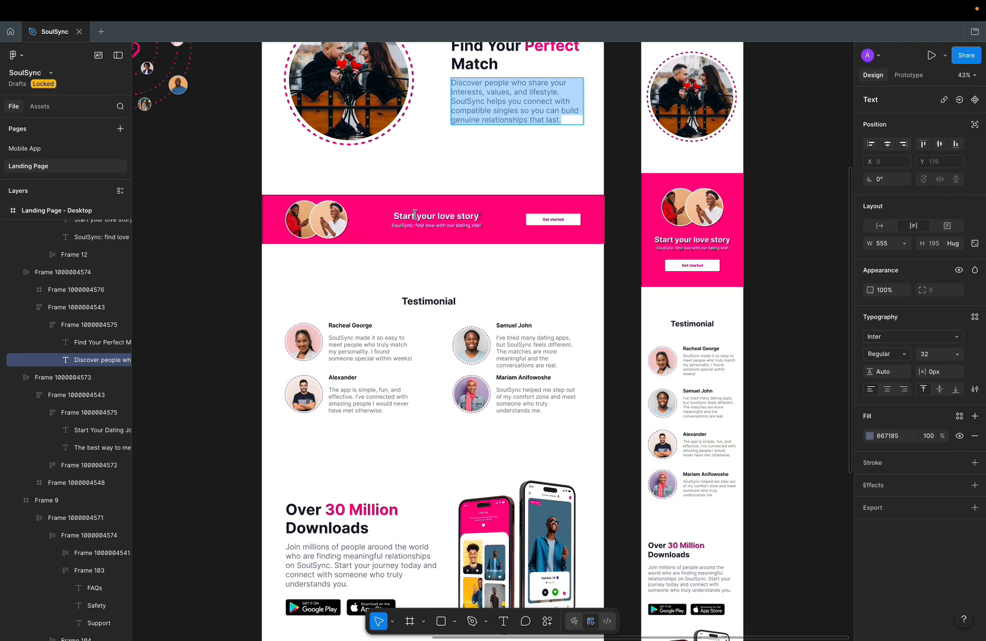
{"action": "key", "text": "ctrl+Left"}
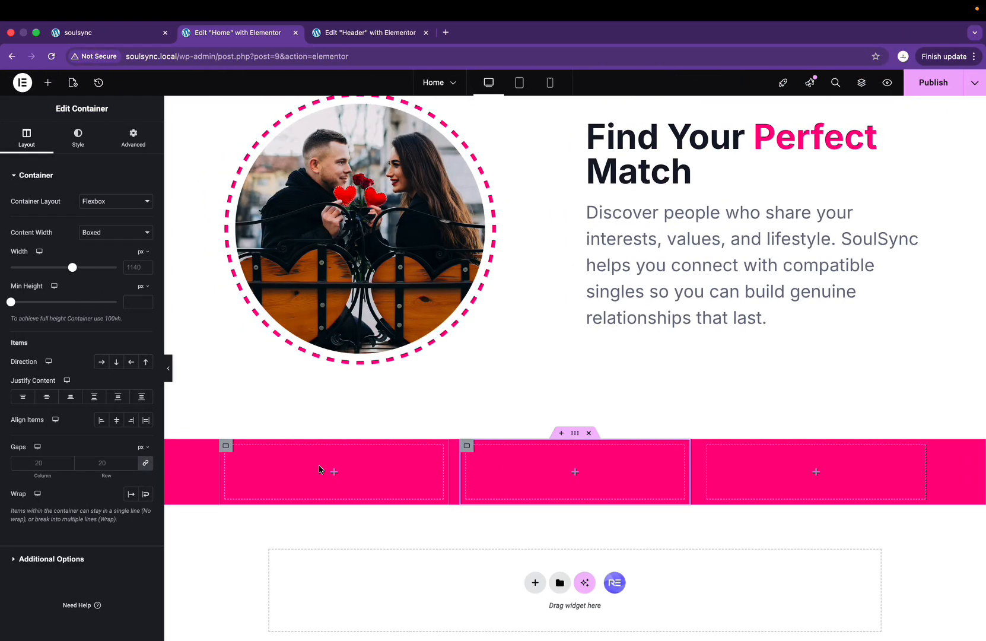
{"action": "left_click_drag", "start_coordinate": [107, 320], "coordinate": [350, 497]}
{"action": "left_click", "coordinate": [81, 242]}
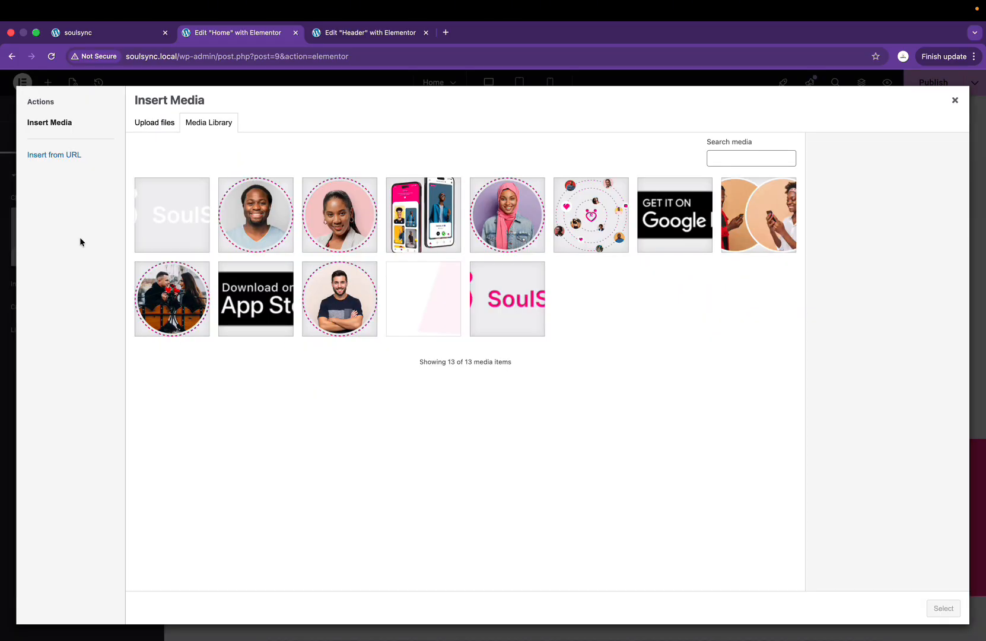
{"action": "left_click", "coordinate": [727, 258]}
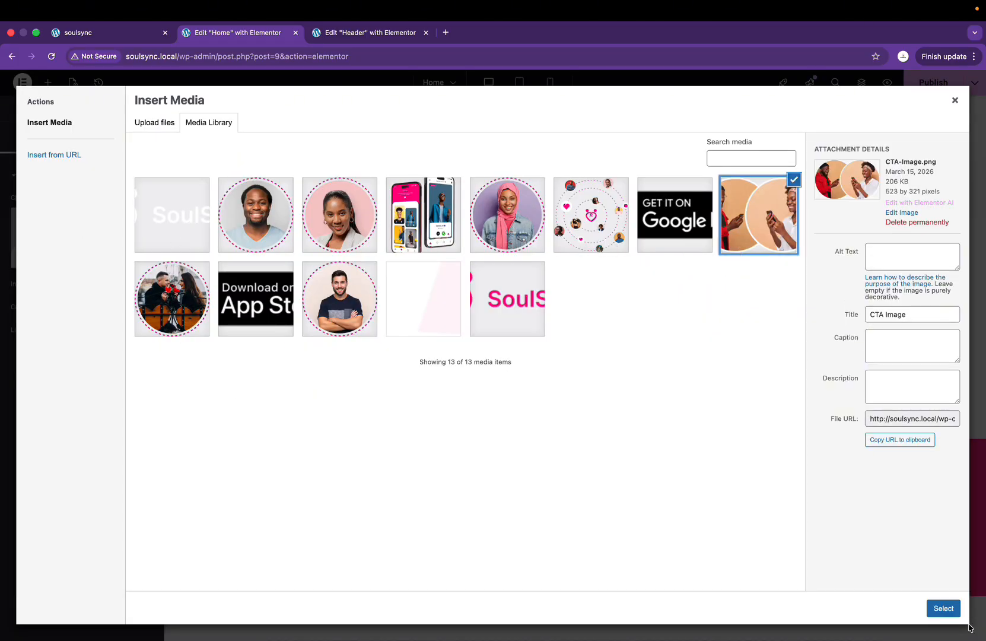
{"action": "left_click", "coordinate": [942, 609]}
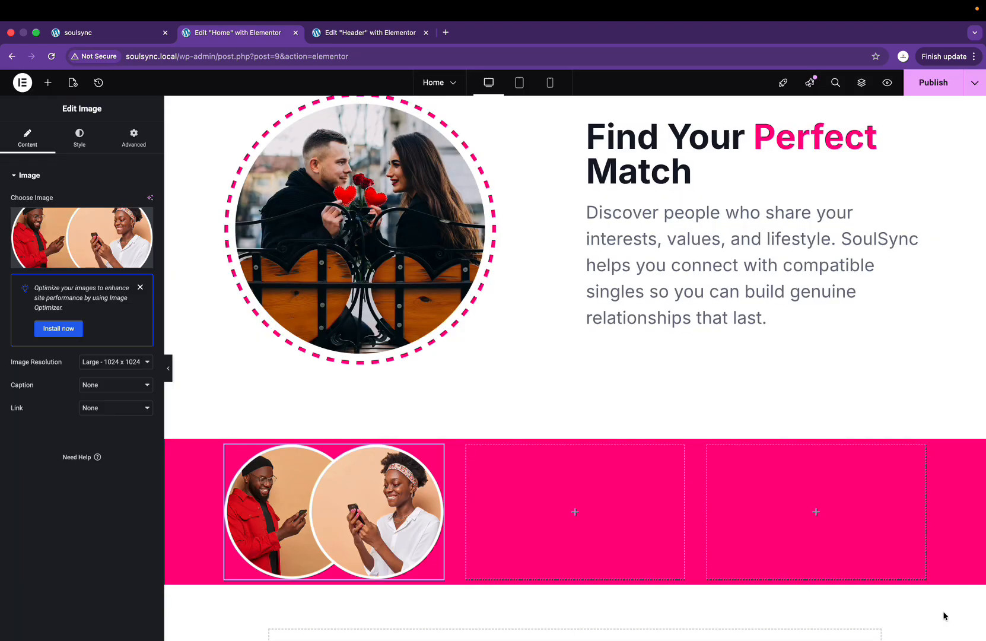
{"action": "left_click", "coordinate": [79, 137]}
{"action": "left_click_drag", "start_coordinate": [22, 238], "coordinate": [43, 236]}
Step: Centre the first column's content vertically, align the image left and widen it to 39%
{"action": "left_click", "coordinate": [226, 446]}
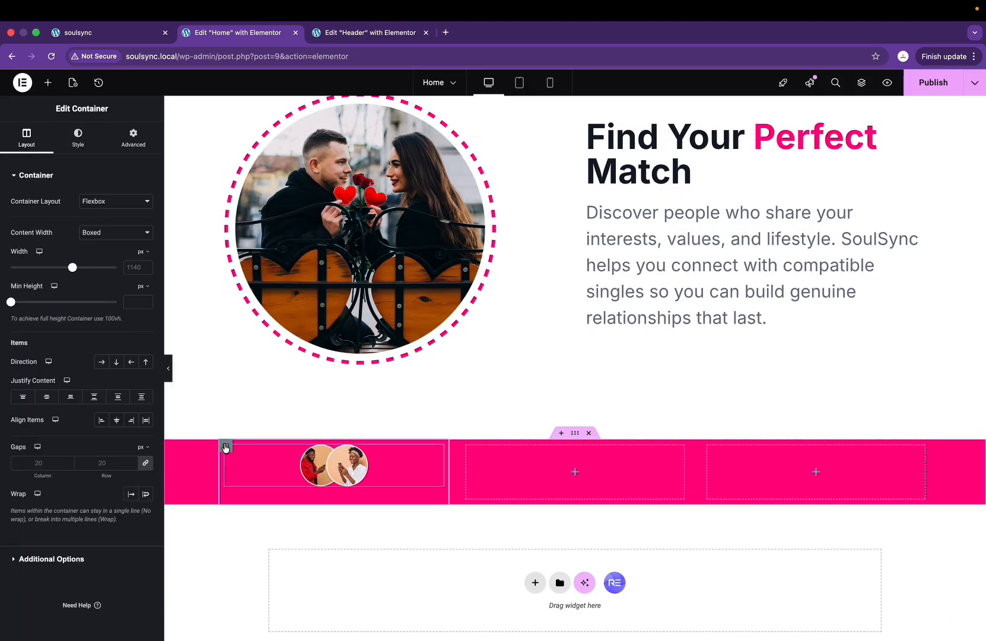
{"action": "left_click", "coordinate": [46, 396]}
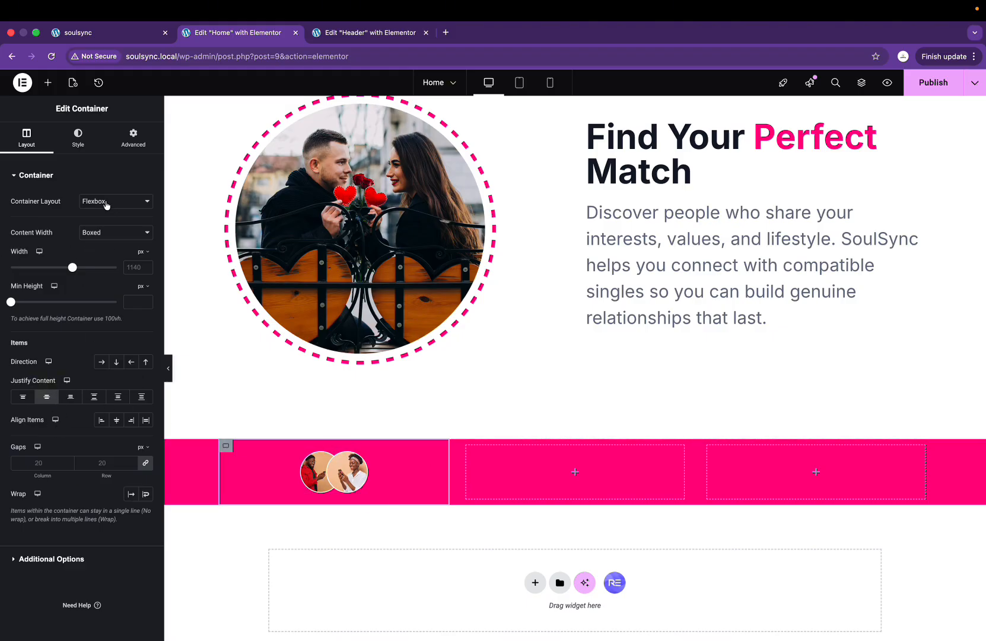
{"action": "left_click", "coordinate": [305, 464]}
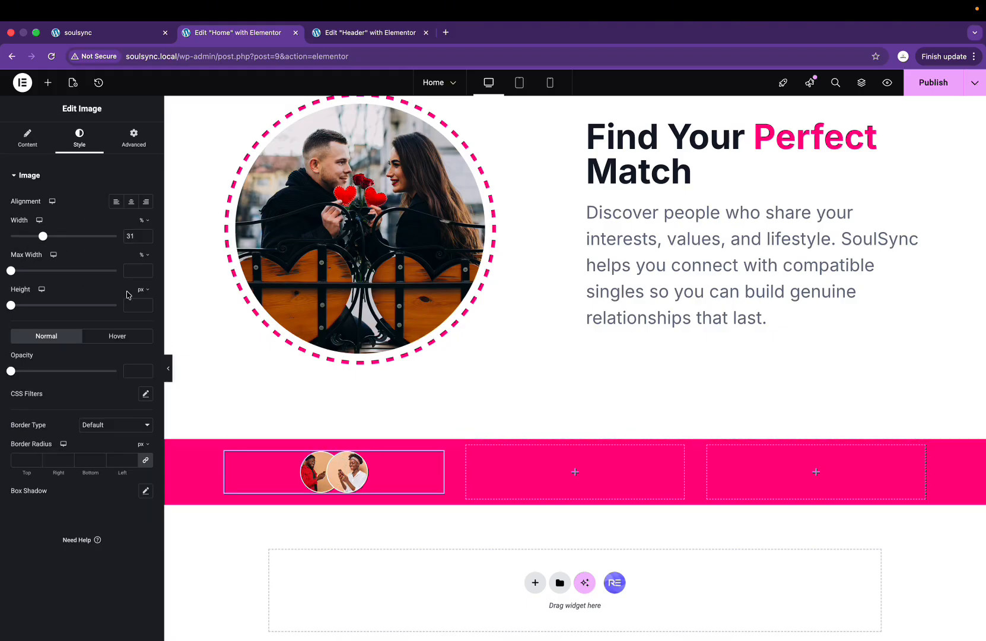
{"action": "left_click", "coordinate": [117, 201]}
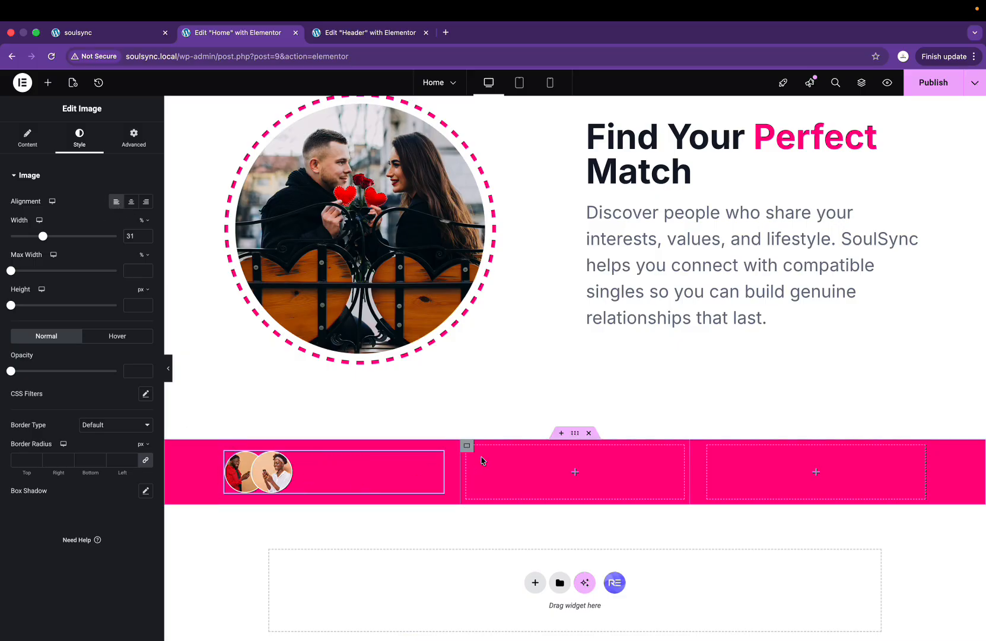
{"action": "key", "text": "ctrl+Right"}
{"action": "key", "text": "ctrl+Left"}
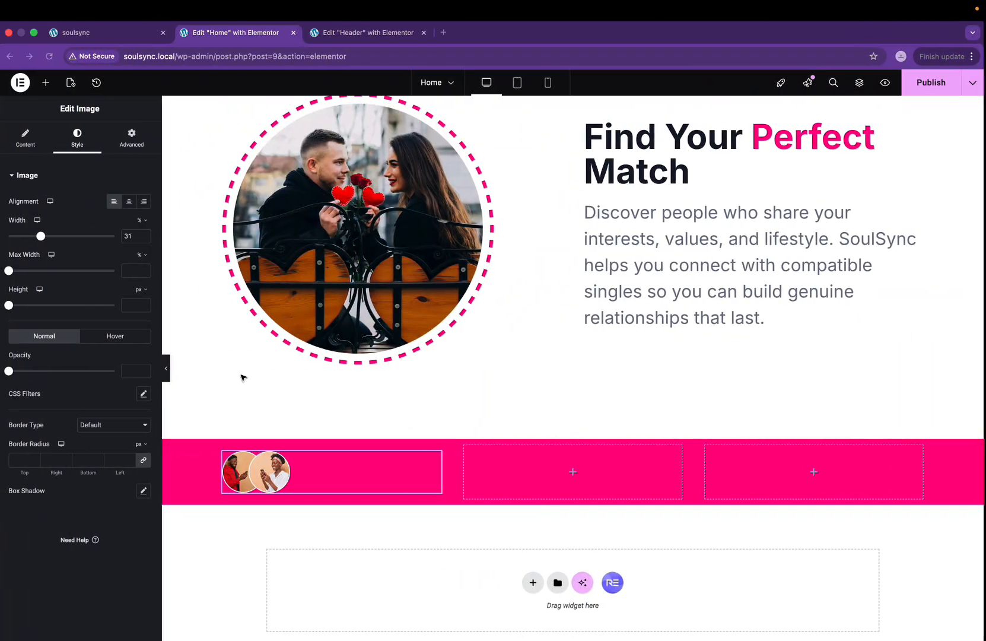
{"action": "left_click_drag", "start_coordinate": [43, 237], "coordinate": [52, 239]}
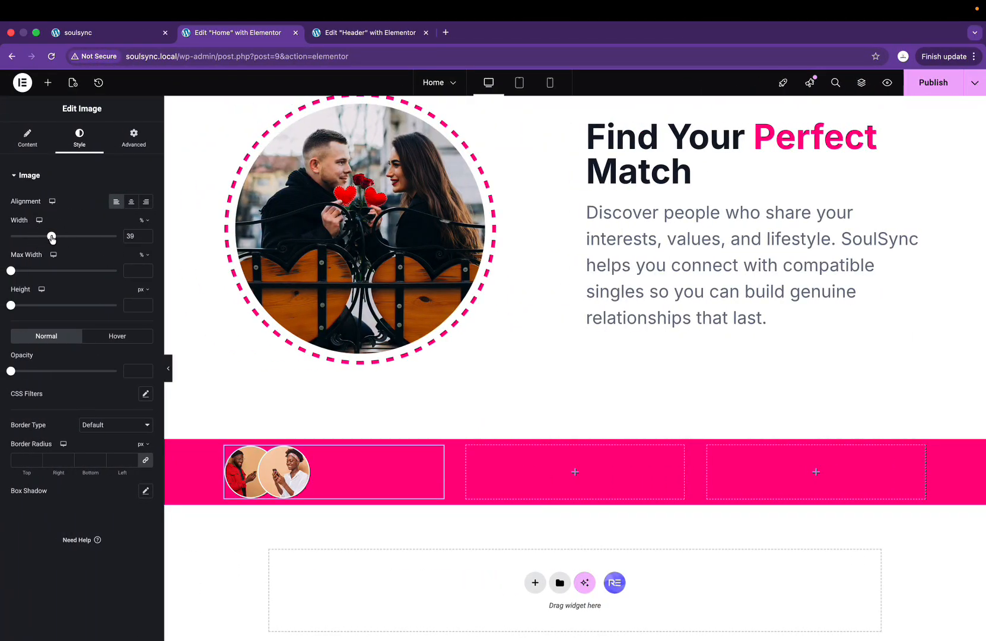
Step: Set the section's top and bottom padding to 50 and enlarge the image to 51%
{"action": "left_click", "coordinate": [574, 433]}
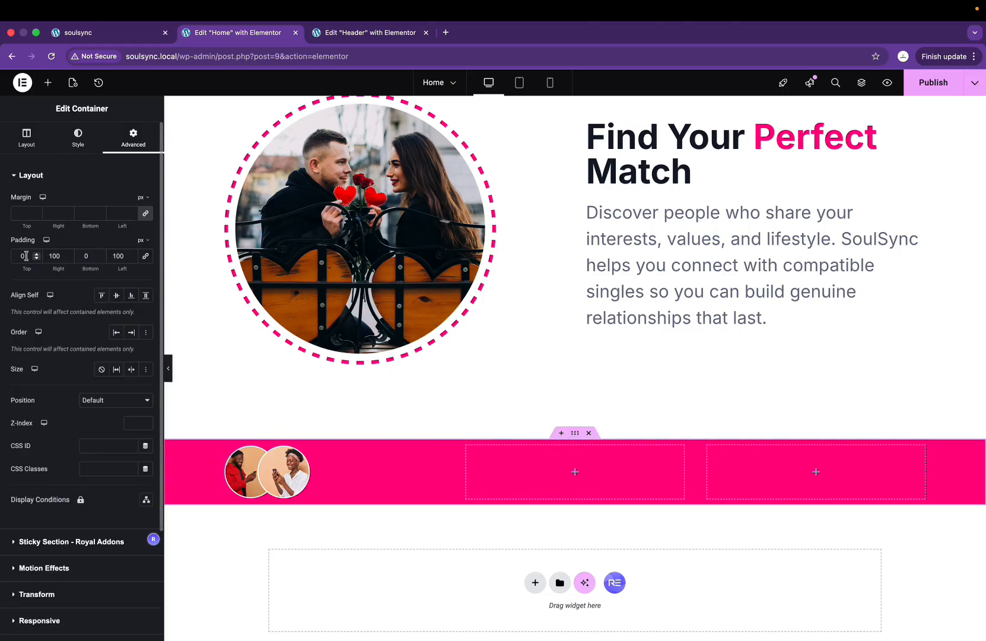
{"action": "type", "text": "50"}
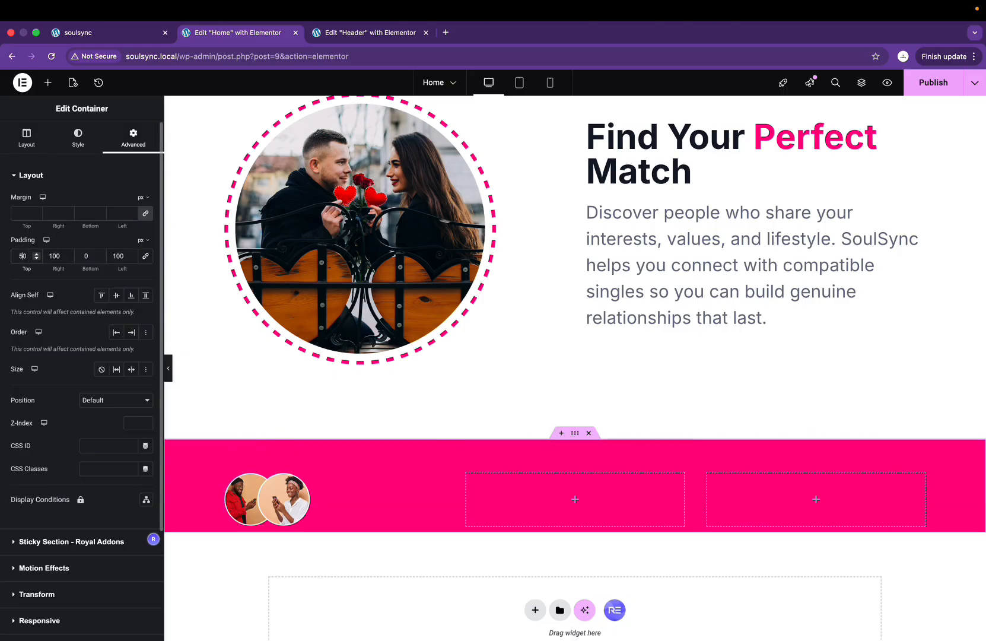
{"action": "left_click", "coordinate": [86, 256]}
{"action": "type", "text": "50"}
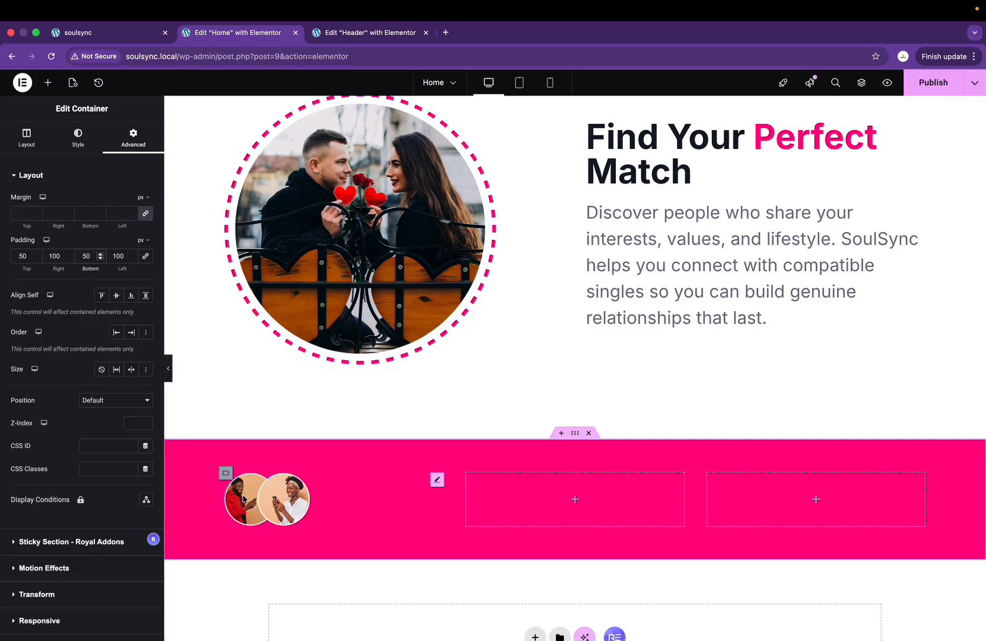
{"action": "left_click", "coordinate": [437, 479]}
{"action": "mouse_move", "coordinate": [52, 239]}
{"action": "left_mouse_down"}
{"action": "mouse_move", "coordinate": [77, 236]}
{"action": "mouse_move", "coordinate": [65, 237]}
{"action": "left_mouse_up"}
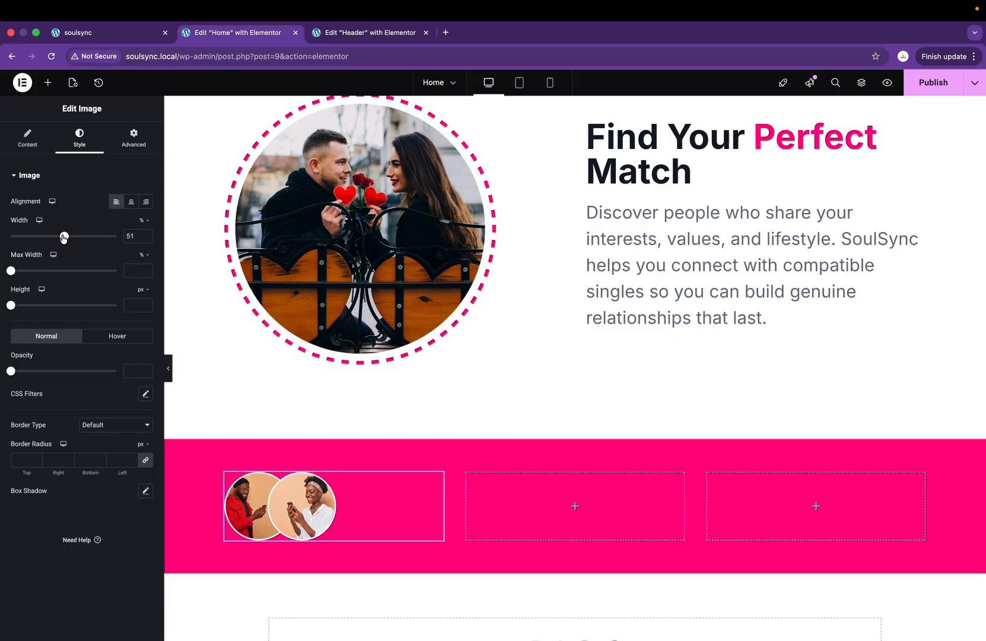
Step: Change the pink section's top and bottom padding to 30 px
{"action": "left_click", "coordinate": [575, 432]}
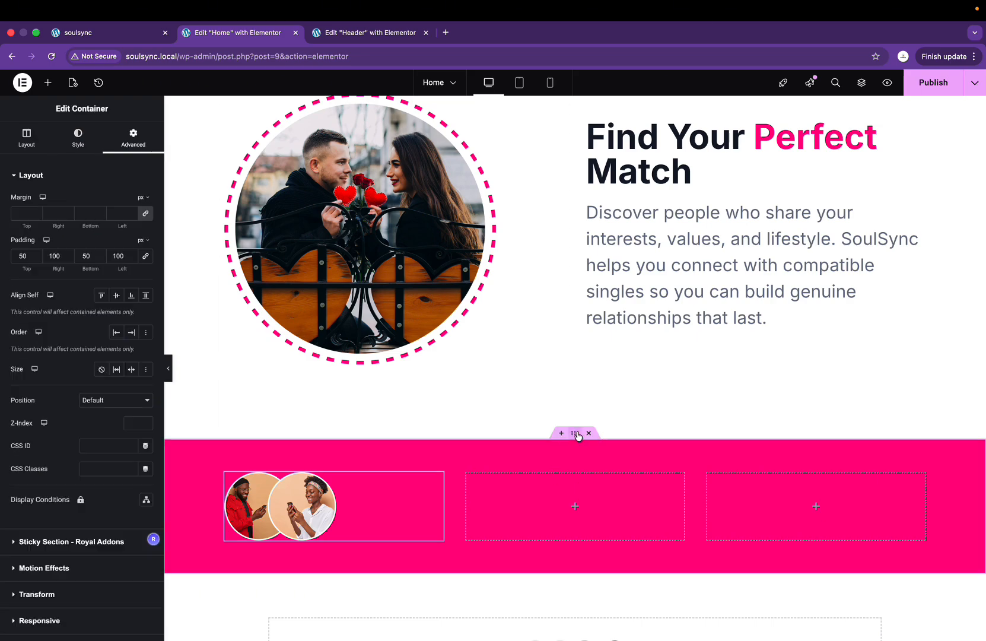
{"action": "double_click", "coordinate": [24, 257]}
{"action": "type", "text": "30"}
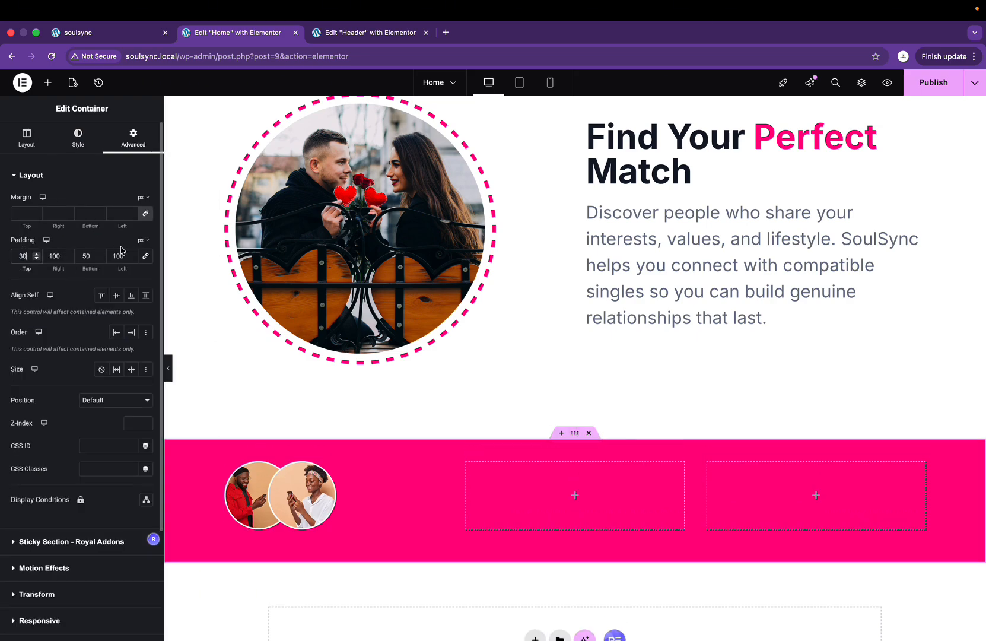
{"action": "double_click", "coordinate": [86, 256]}
{"action": "type", "text": "30"}
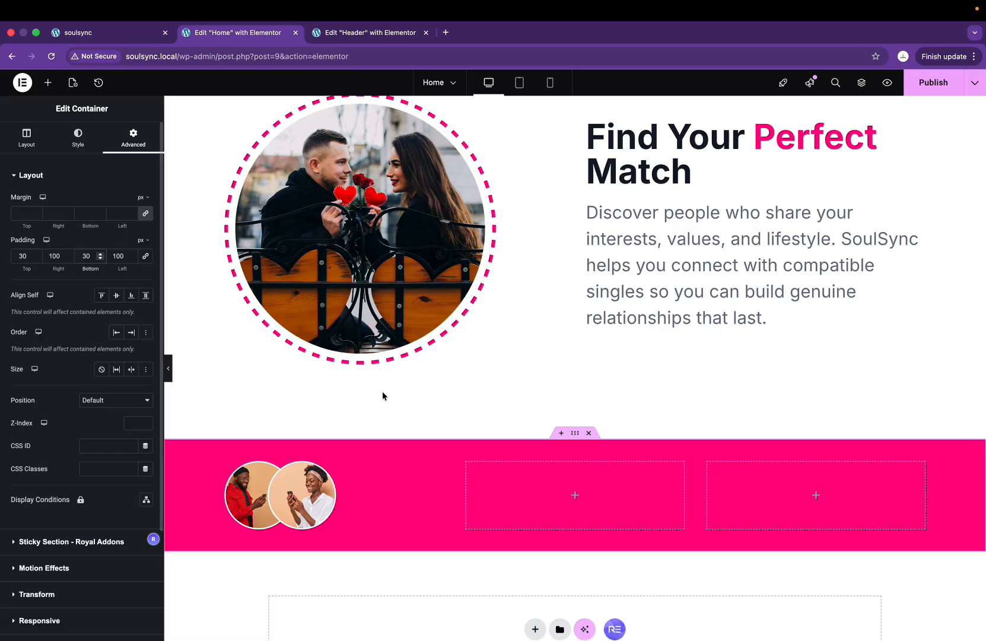
{"action": "left_click", "coordinate": [575, 496]}
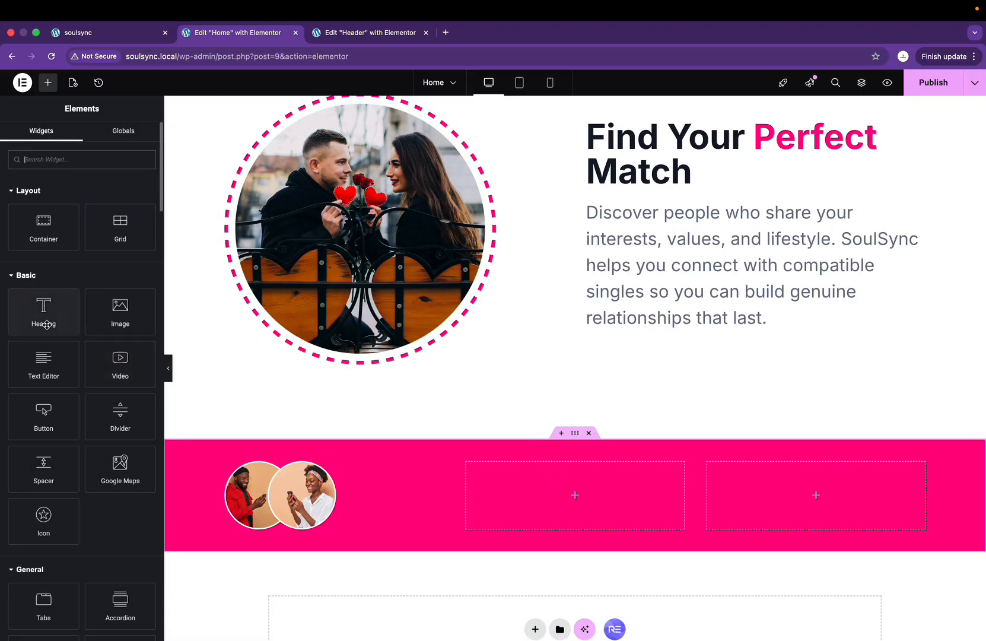
Step: Add a heading reading 'Start your love story' to the middle column
{"action": "left_click_drag", "start_coordinate": [44, 305], "coordinate": [583, 490]}
{"action": "key", "text": "ctrl+Right"}
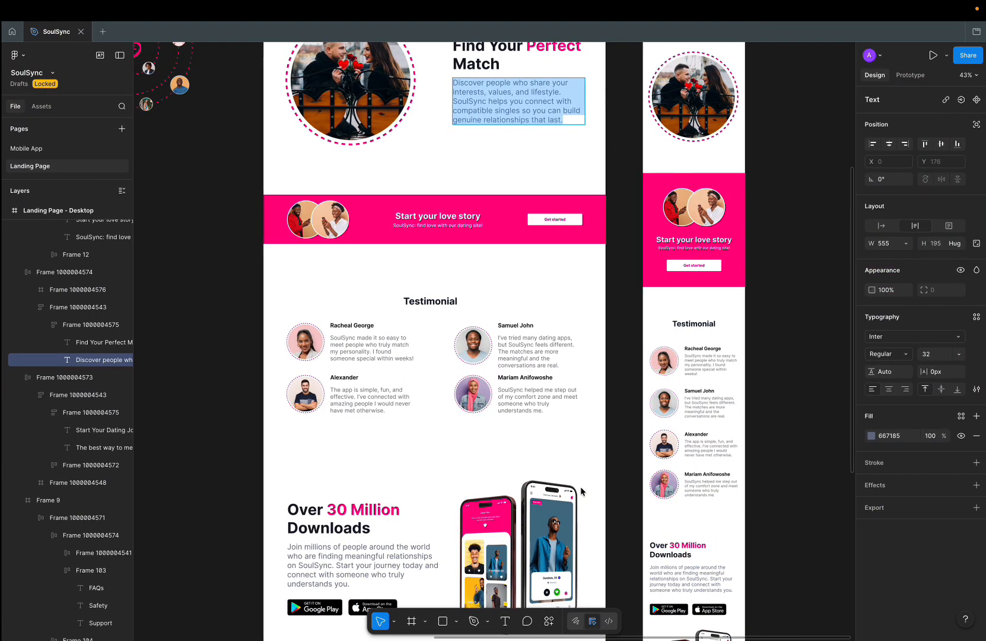
{"action": "left_click", "coordinate": [446, 213]}
{"action": "key", "text": "ctrl+Left"}
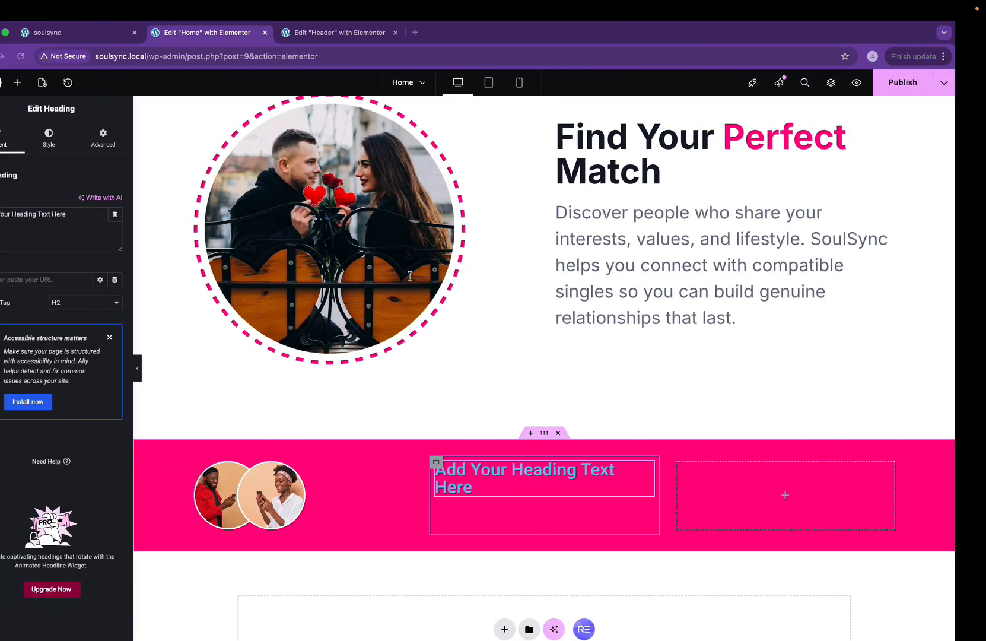
{"action": "triple_click", "coordinate": [90, 231]}
{"action": "type", "text": "Start your love story"}
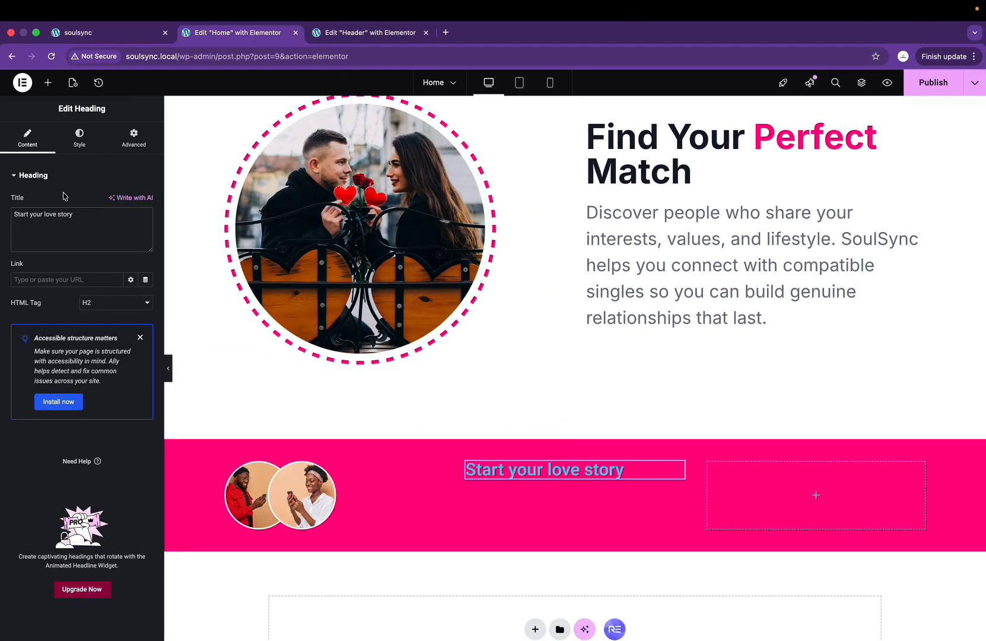
Step: Set the heading's typography font family to Inter
{"action": "left_click", "coordinate": [79, 137]}
{"action": "left_click", "coordinate": [145, 232]}
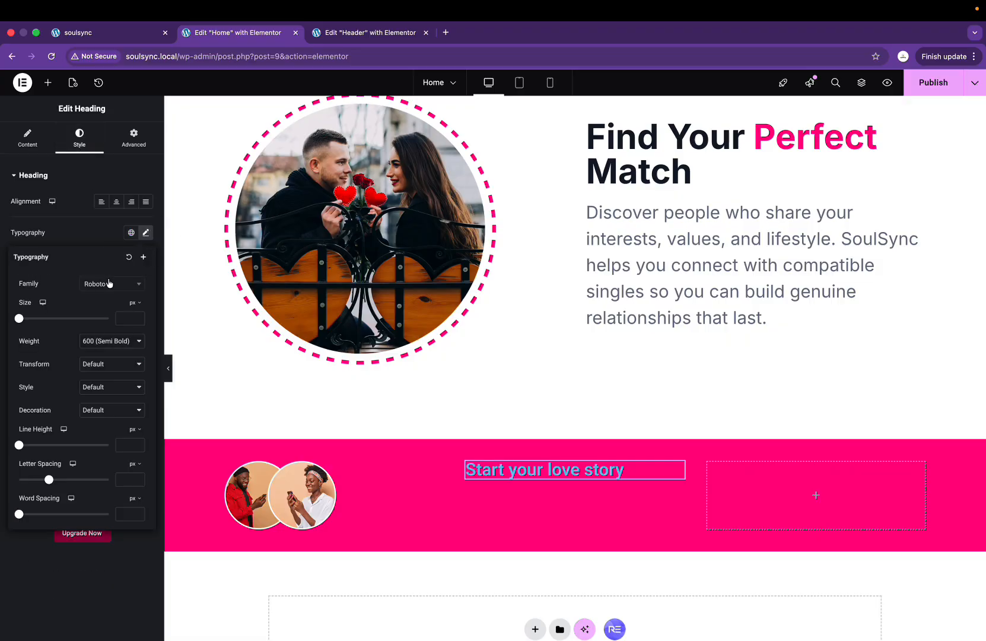
{"action": "left_click", "coordinate": [112, 284]}
{"action": "type", "text": "inter"}
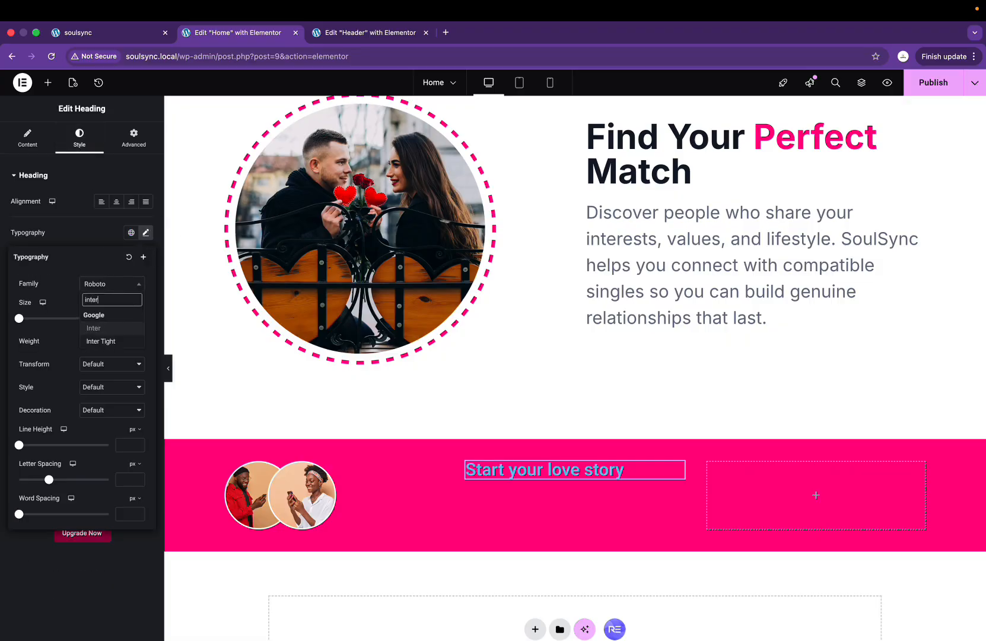
{"action": "left_click", "coordinate": [111, 331]}
Step: Centre the heading, set its weight to 700 and its text colour to white
{"action": "left_click", "coordinate": [116, 202]}
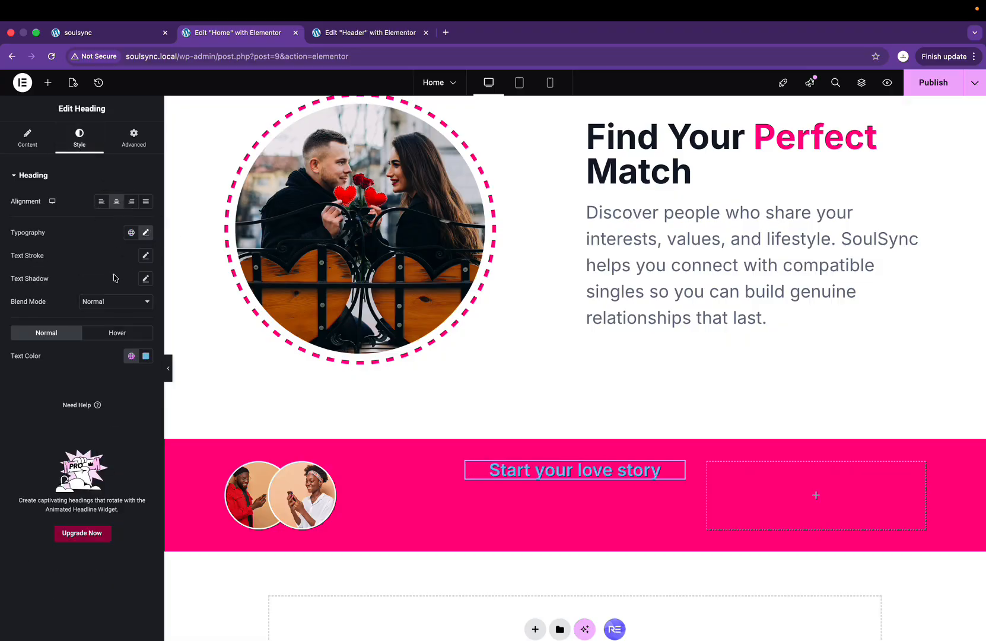
{"action": "left_click", "coordinate": [145, 232]}
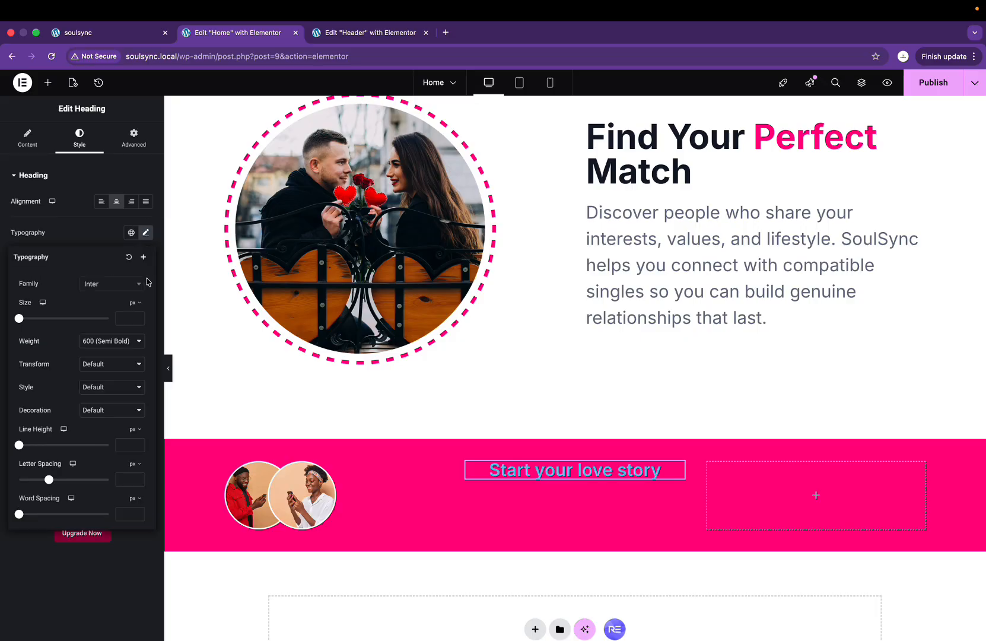
{"action": "left_click", "coordinate": [120, 342]}
{"action": "left_click", "coordinate": [120, 350]}
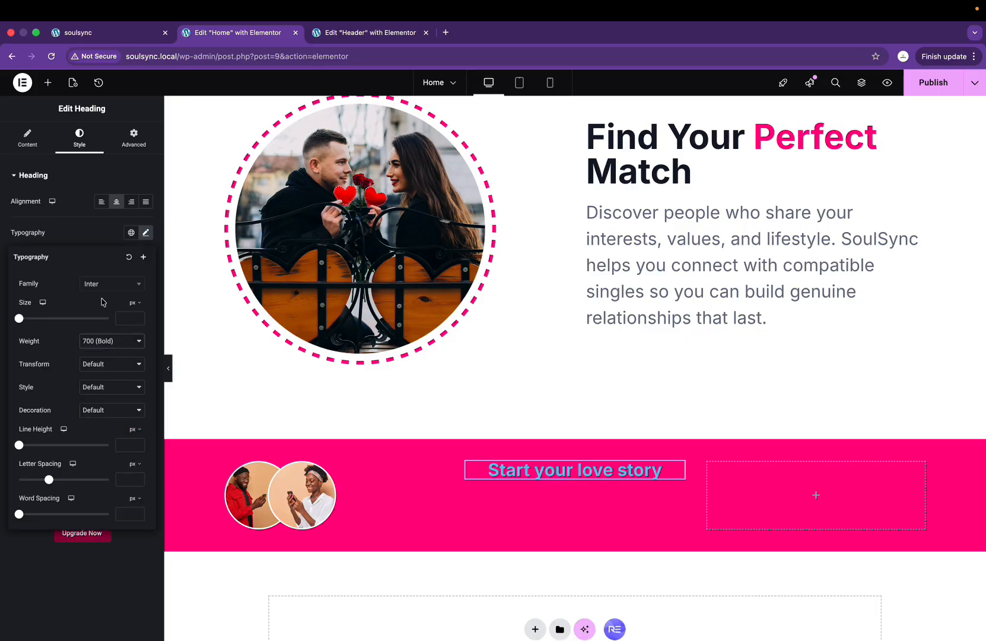
{"action": "left_click", "coordinate": [98, 239]}
{"action": "left_click", "coordinate": [145, 355]}
{"action": "left_click_drag", "start_coordinate": [102, 425], "coordinate": [46, 362]}
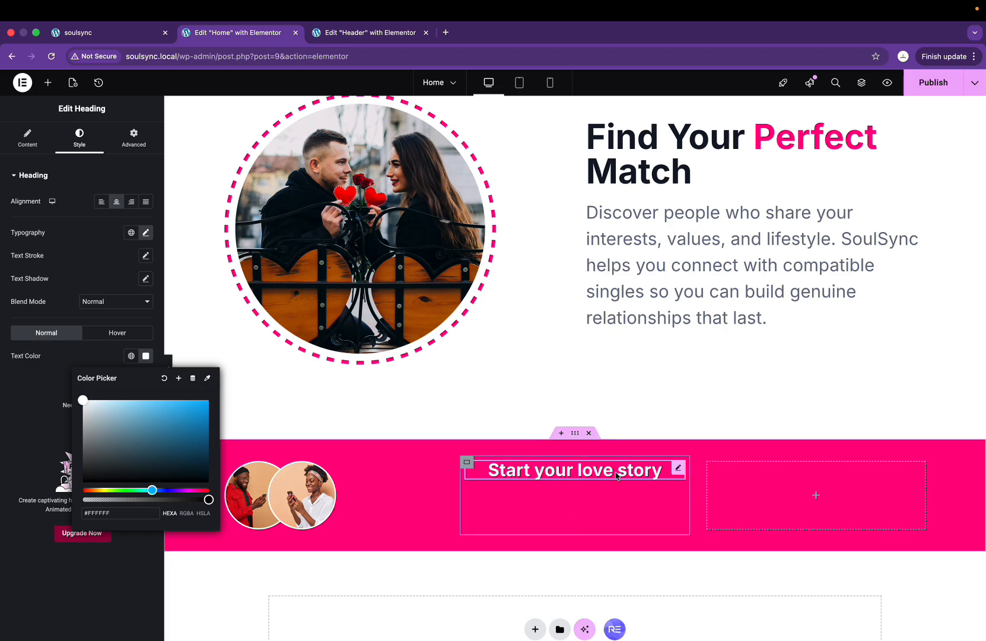
Step: Copy the subtitle from Figma and add a Text Editor under the heading
{"action": "key", "text": "ctrl+Right"}
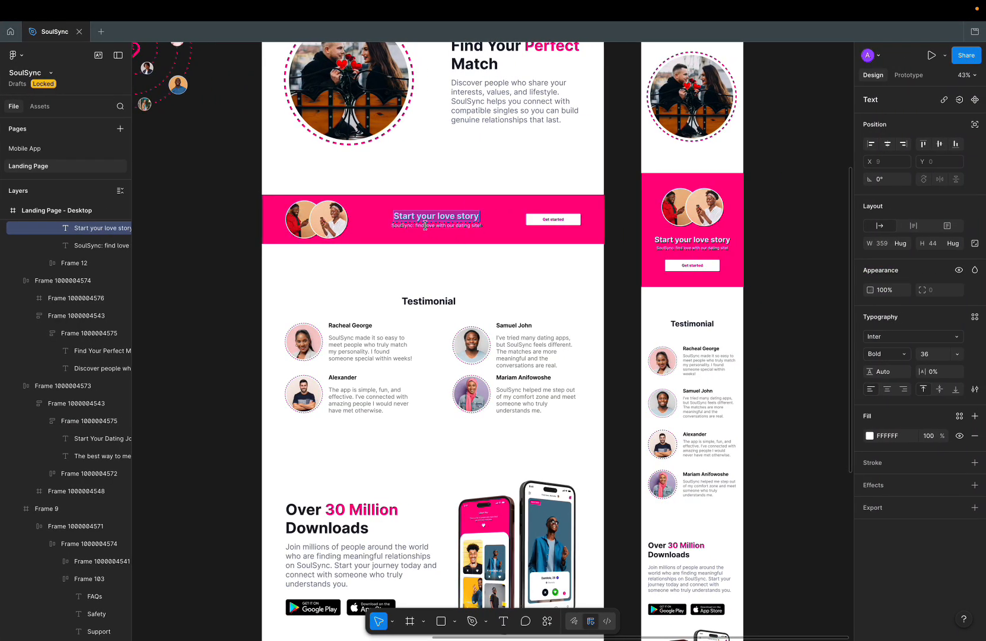
{"action": "double_click", "coordinate": [426, 225]}
{"action": "key", "text": "ctrl+c"}
{"action": "key", "text": "ctrl+Left"}
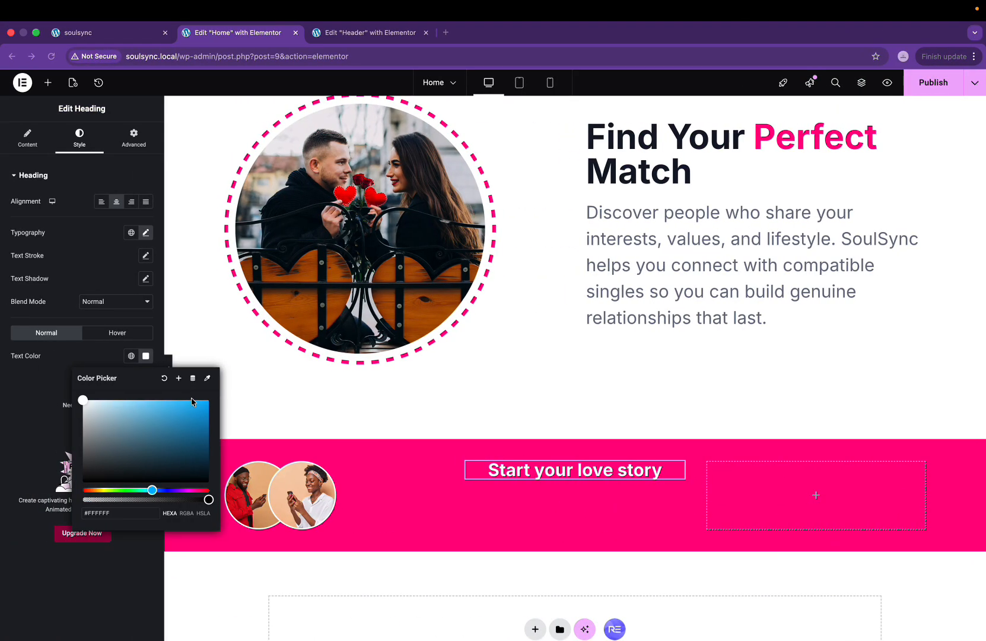
{"action": "left_click", "coordinate": [51, 83]}
{"action": "left_click_drag", "start_coordinate": [43, 363], "coordinate": [531, 470]}
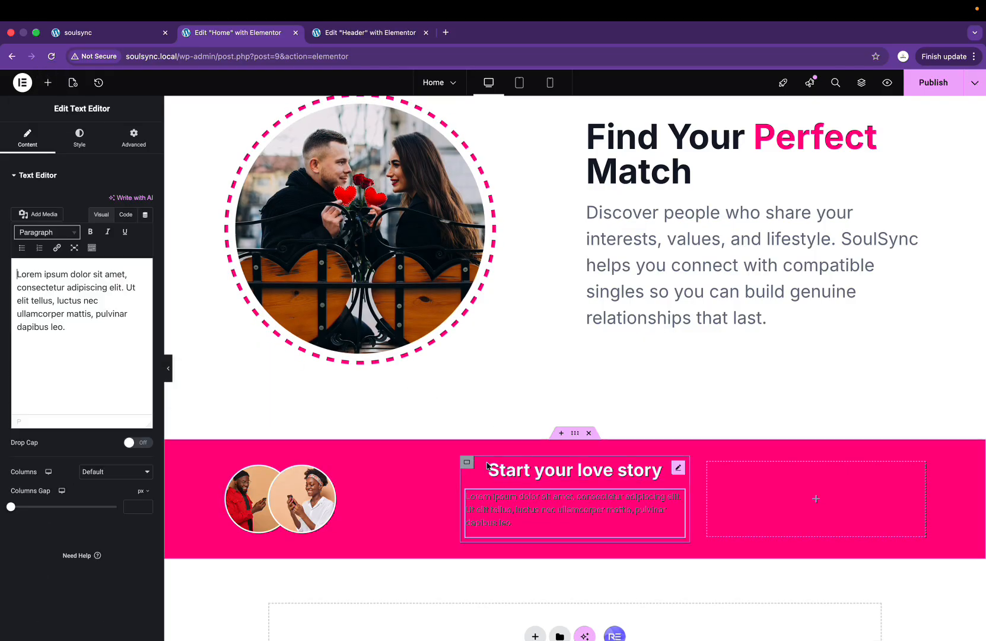
Step: Replace the placeholder with 'SoulSync: find love with our dating site!' in Inter
{"action": "triple_click", "coordinate": [91, 322]}
{"action": "key", "text": "ctrl+v"}
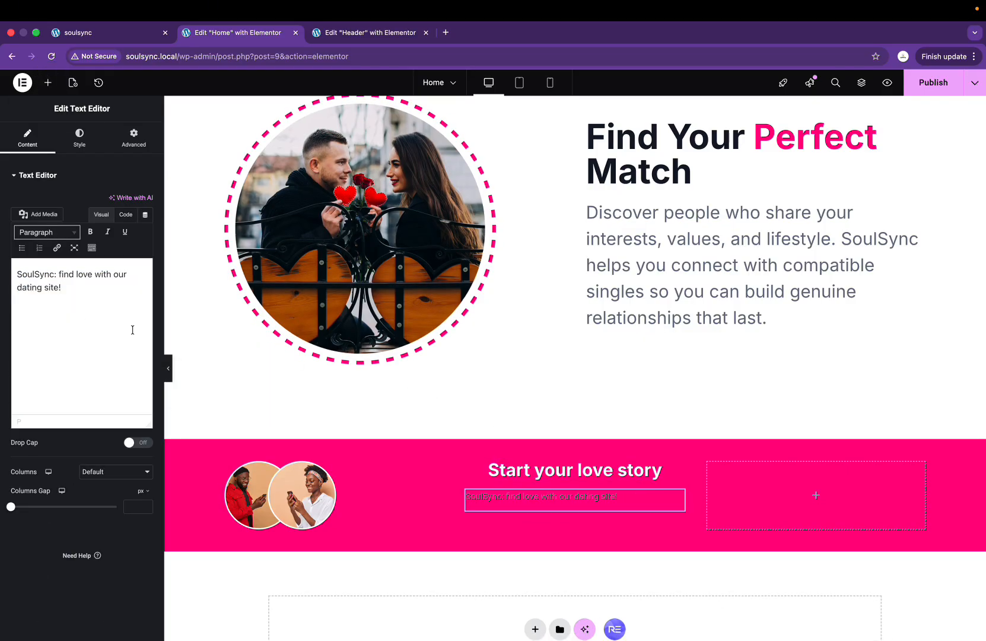
{"action": "left_click", "coordinate": [70, 144]}
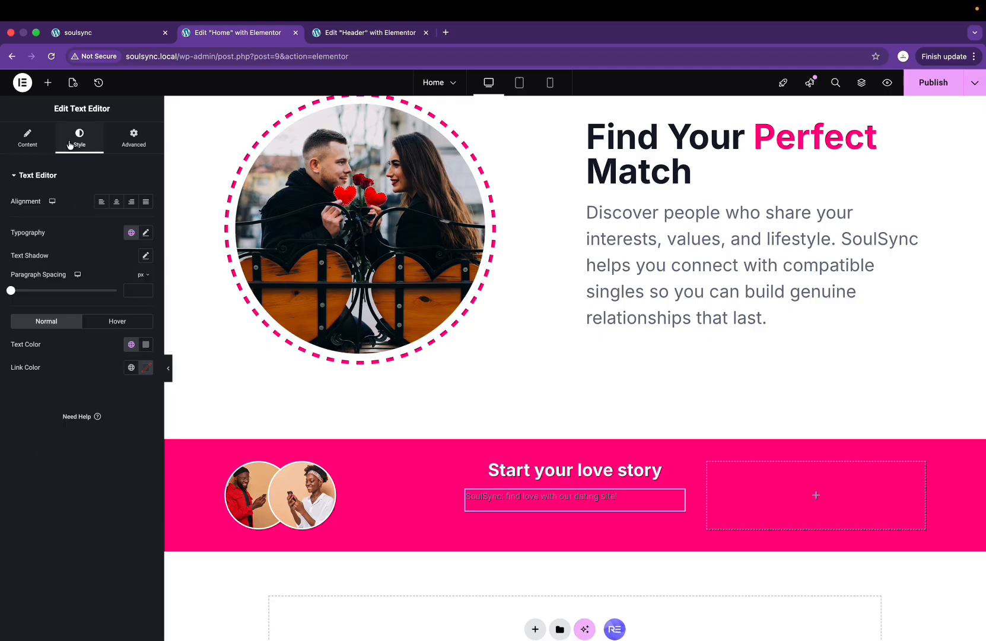
{"action": "left_click", "coordinate": [146, 234]}
{"action": "left_click", "coordinate": [124, 288]}
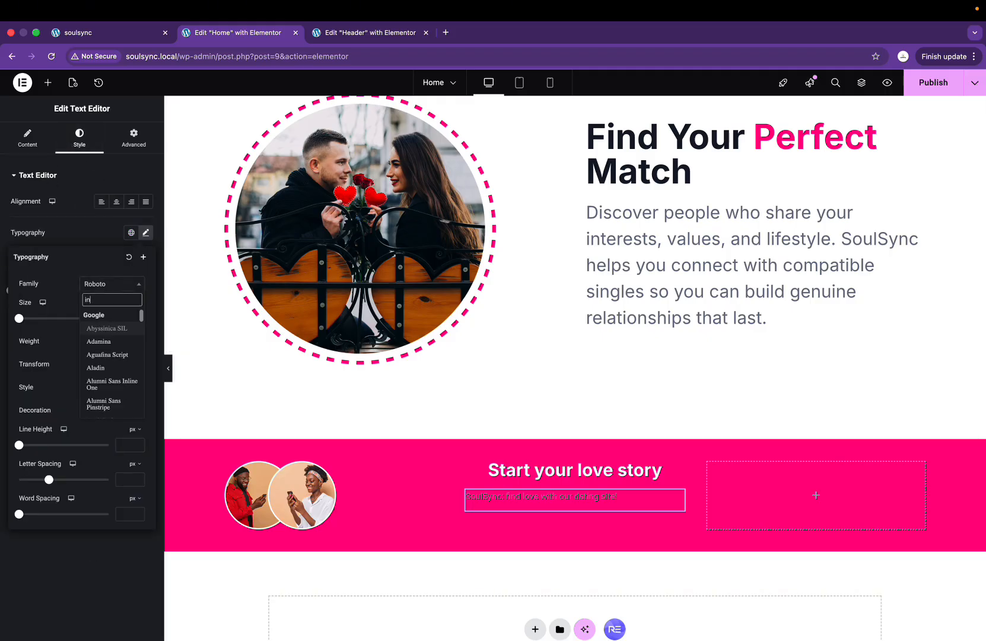
{"action": "type", "text": "inter"}
{"action": "left_click", "coordinate": [93, 328]}
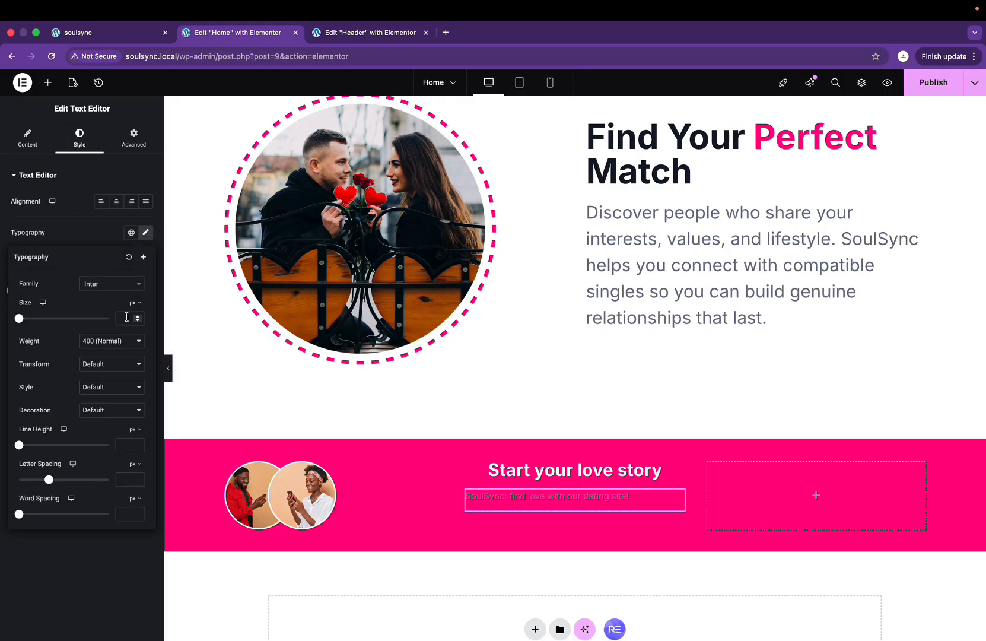
Step: Make the subtitle text white and centre-aligned
{"action": "left_click", "coordinate": [100, 233]}
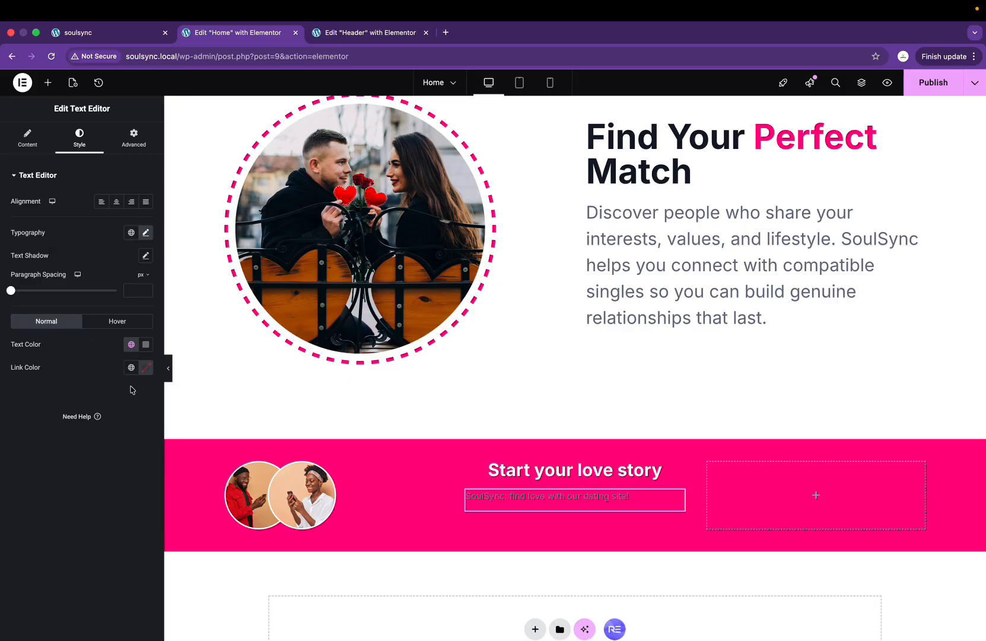
{"action": "left_click", "coordinate": [145, 344]}
{"action": "left_click", "coordinate": [83, 396]}
{"action": "left_click_drag", "start_coordinate": [82, 396], "coordinate": [82, 388]}
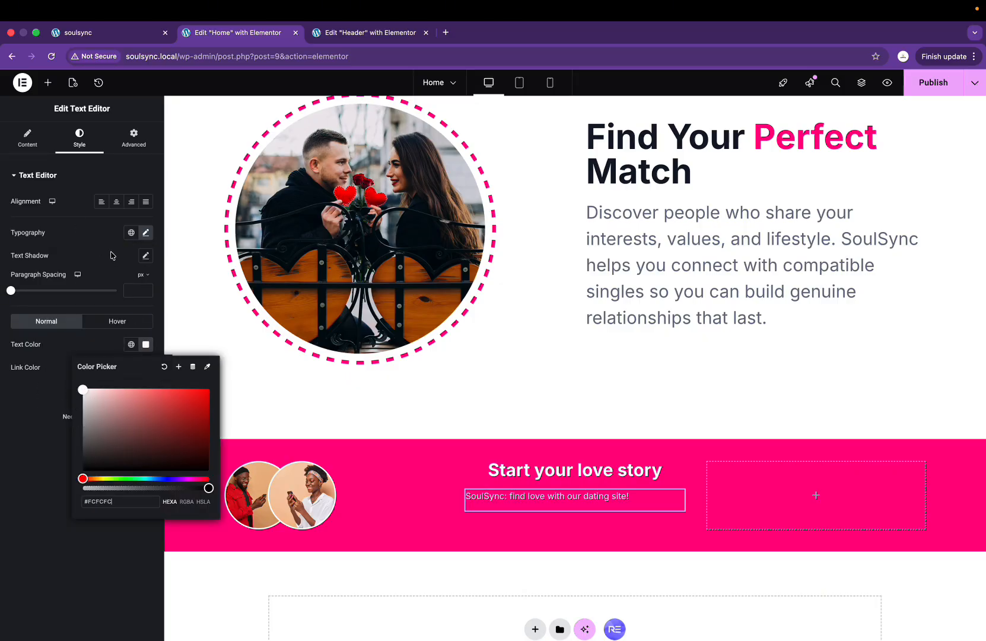
{"action": "left_click", "coordinate": [117, 201]}
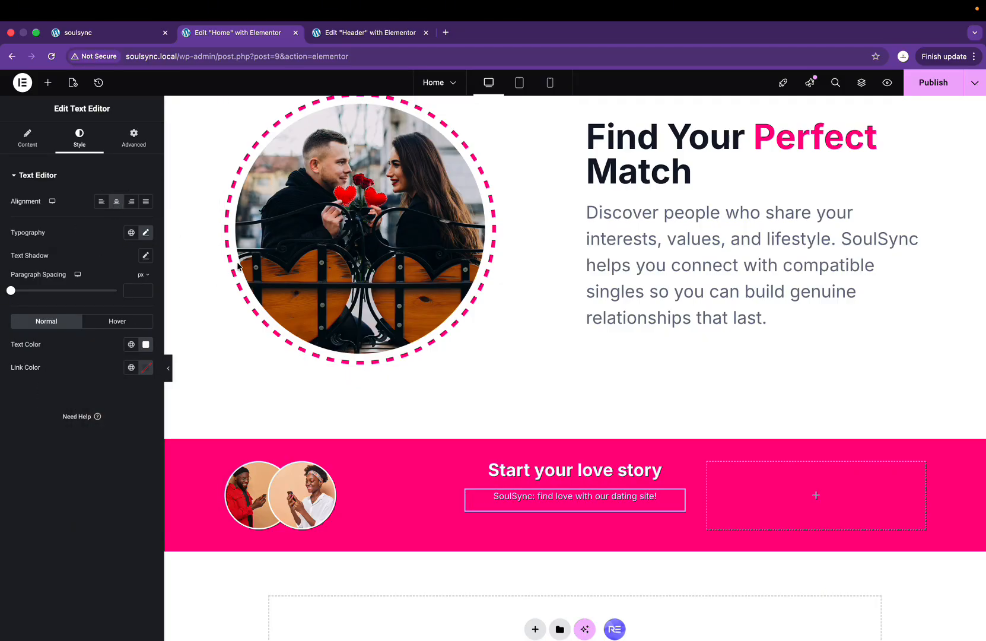
Step: Centre the heading and subtitle vertically within their column container
{"action": "left_click", "coordinate": [468, 463]}
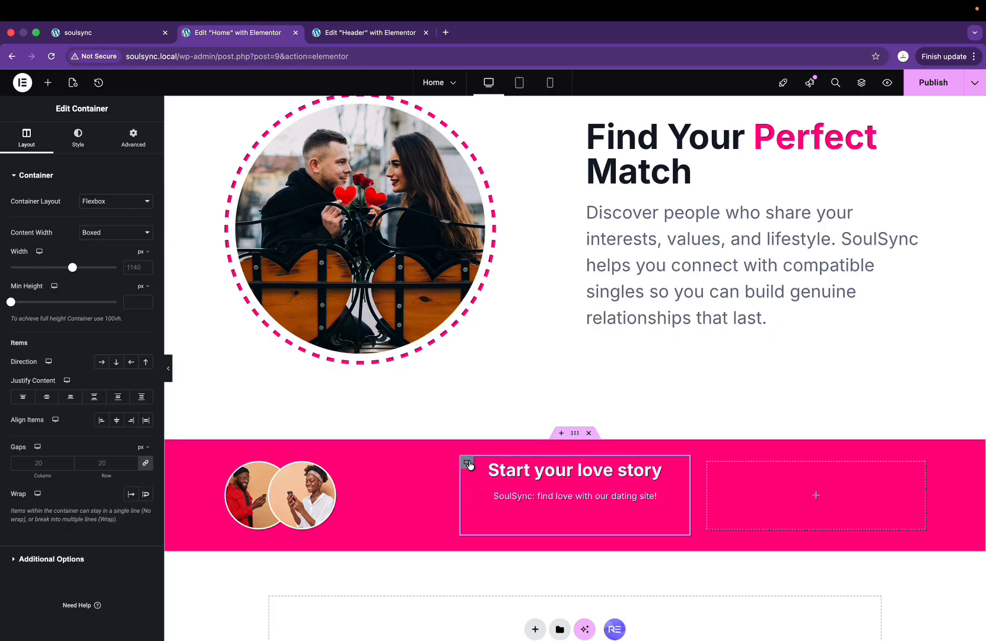
{"action": "left_click", "coordinate": [46, 396]}
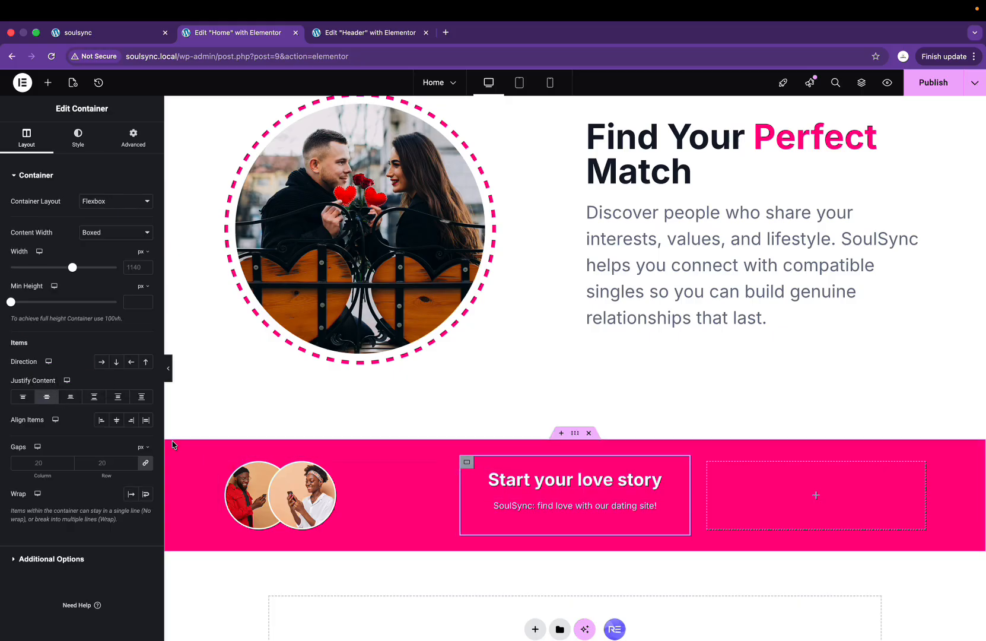
{"action": "key", "text": "ctrl+Right"}
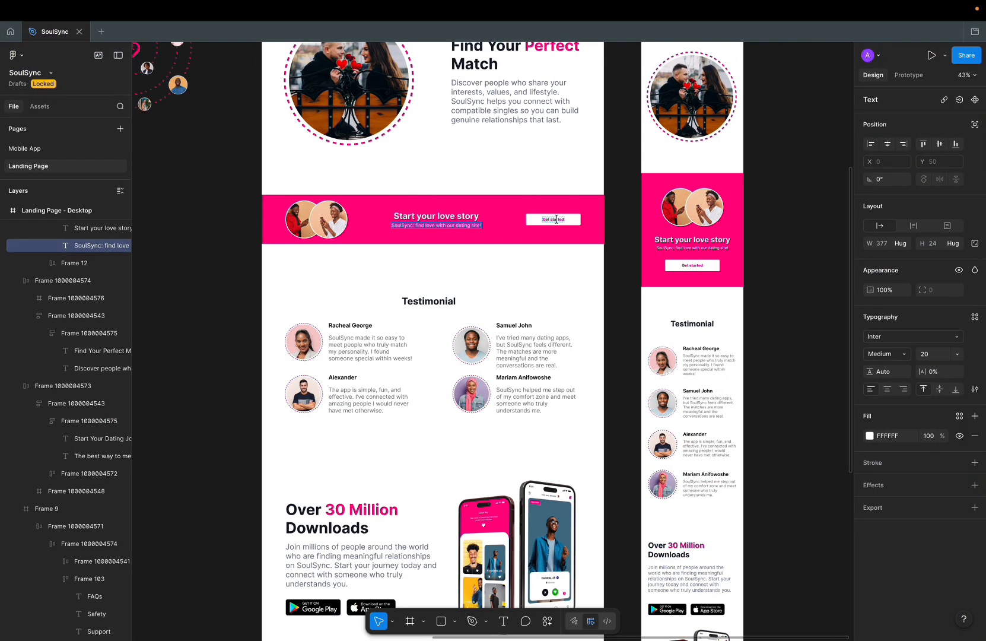
{"action": "key", "text": "ctrl+Left"}
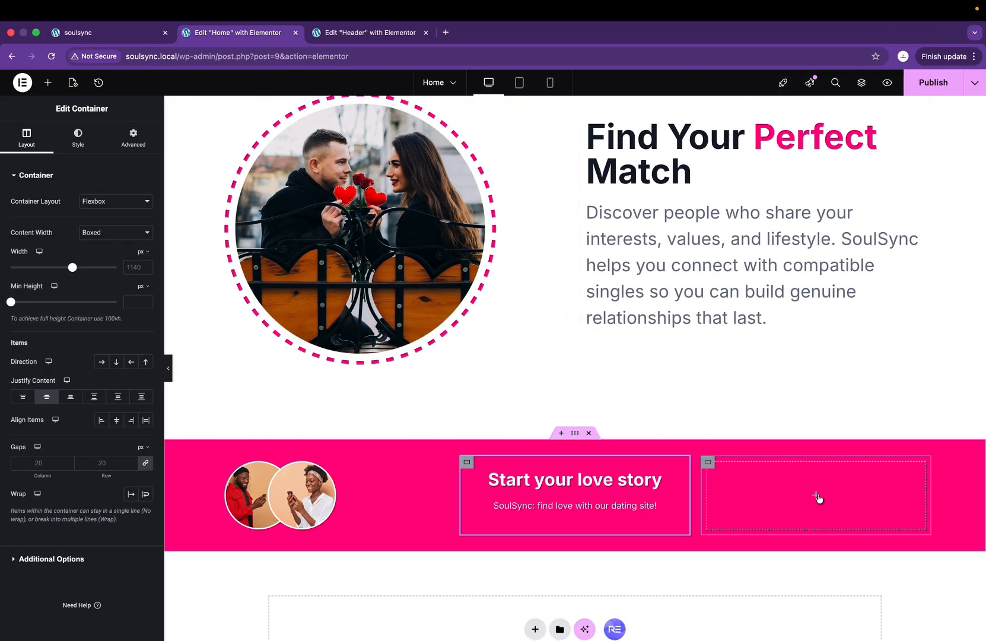
Step: Add a Get Started button to the empty right box, right-aligned, with a white background and pink text
{"action": "left_click", "coordinate": [816, 494]}
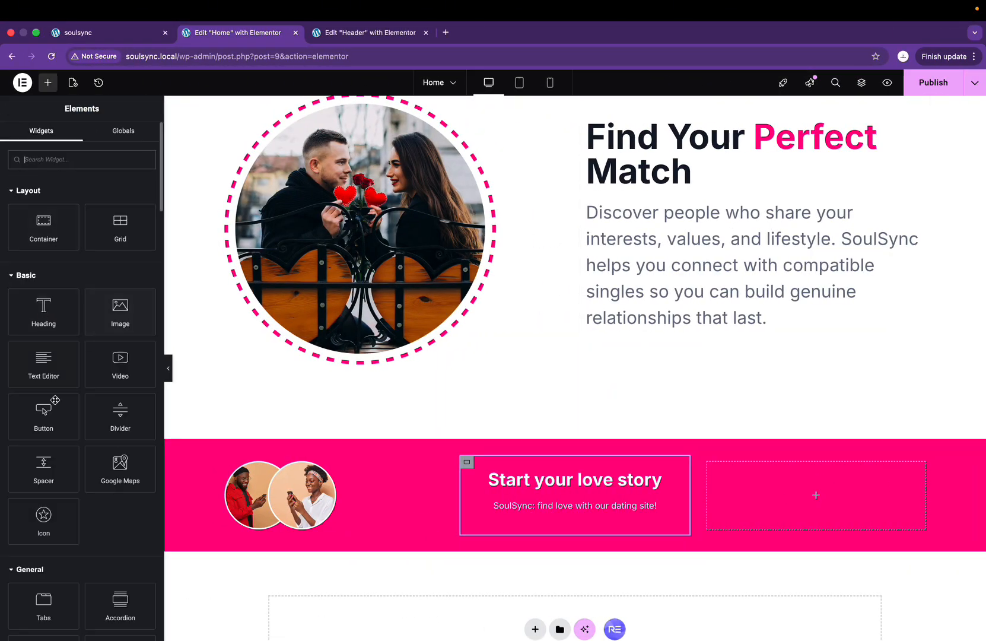
{"action": "left_click_drag", "start_coordinate": [55, 400], "coordinate": [808, 503]}
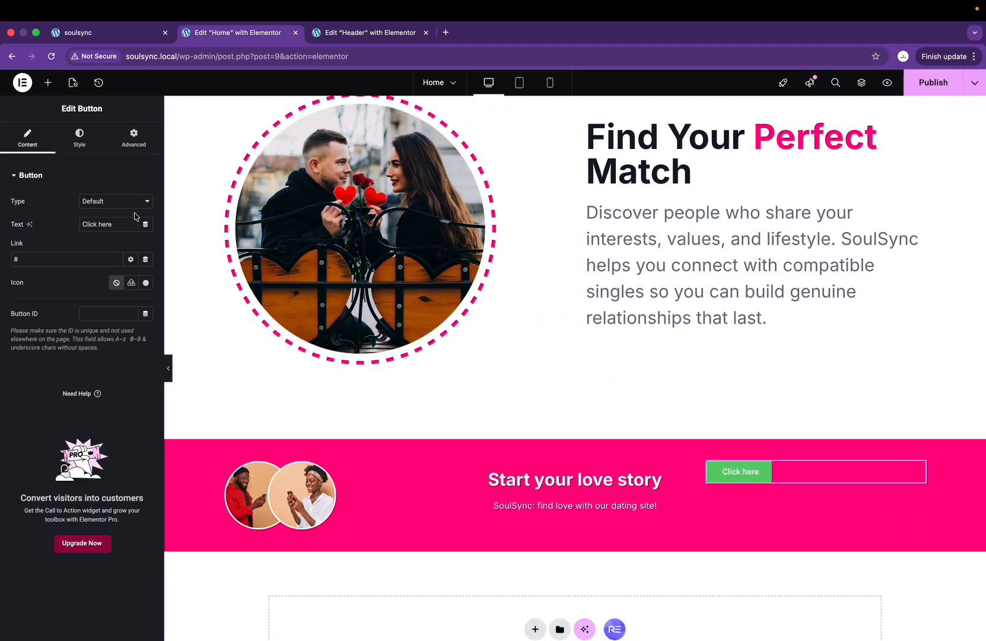
{"action": "type", "text": "Get Started"}
{"action": "left_click", "coordinate": [83, 135]}
{"action": "left_click", "coordinate": [116, 202]}
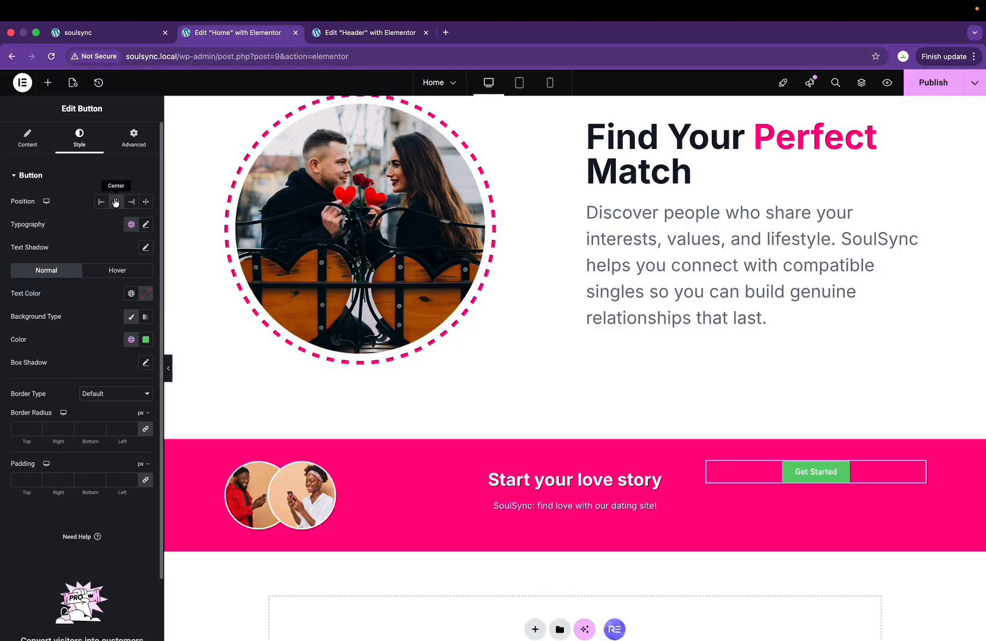
{"action": "left_click", "coordinate": [131, 202]}
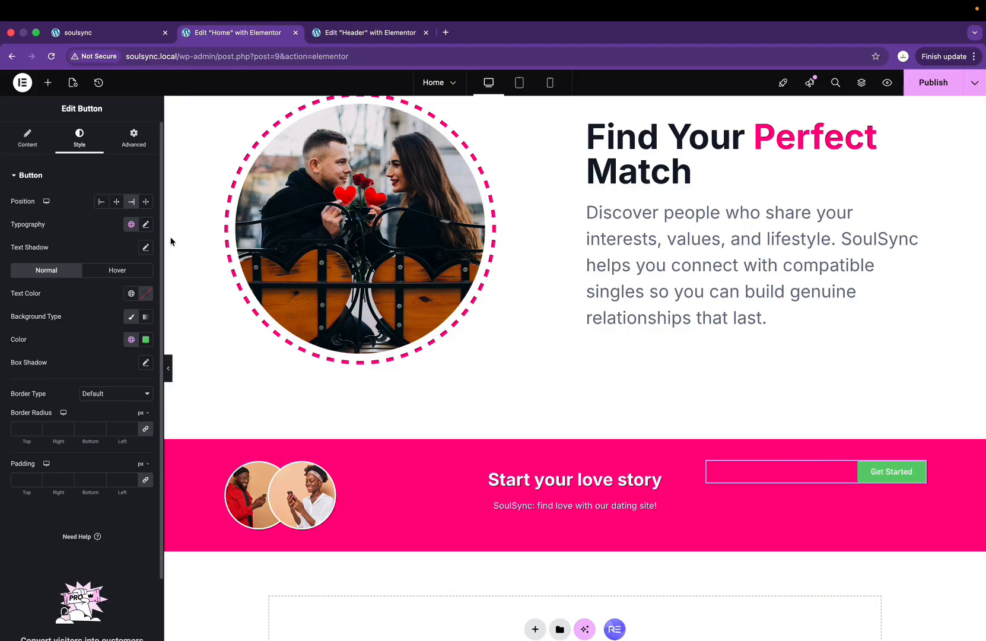
{"action": "left_click", "coordinate": [147, 336]}
{"action": "left_click_drag", "start_coordinate": [111, 403], "coordinate": [19, 293]}
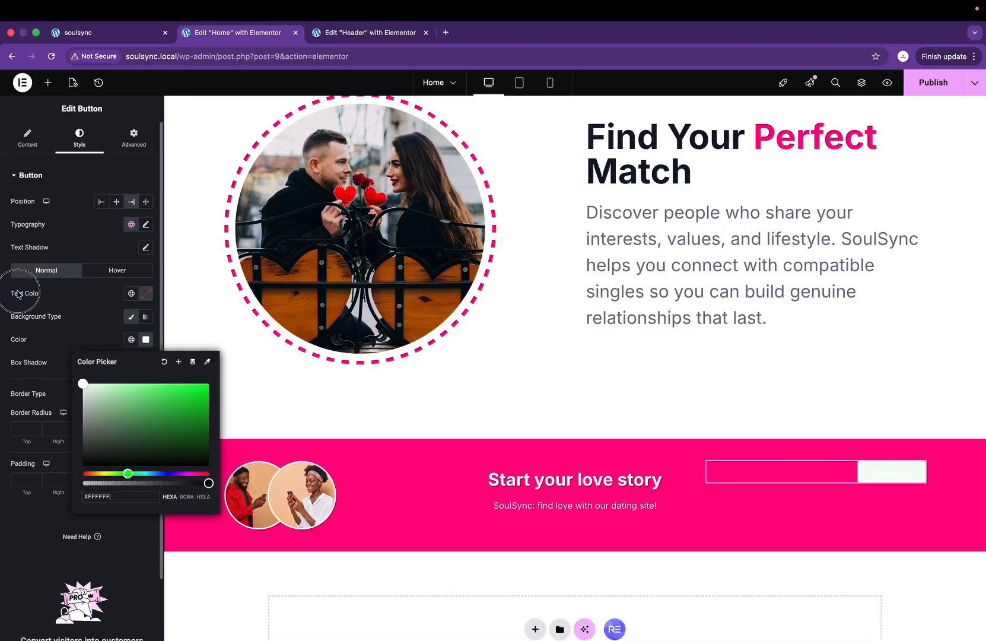
{"action": "left_click", "coordinate": [132, 293]}
{"action": "left_click", "coordinate": [66, 430]}
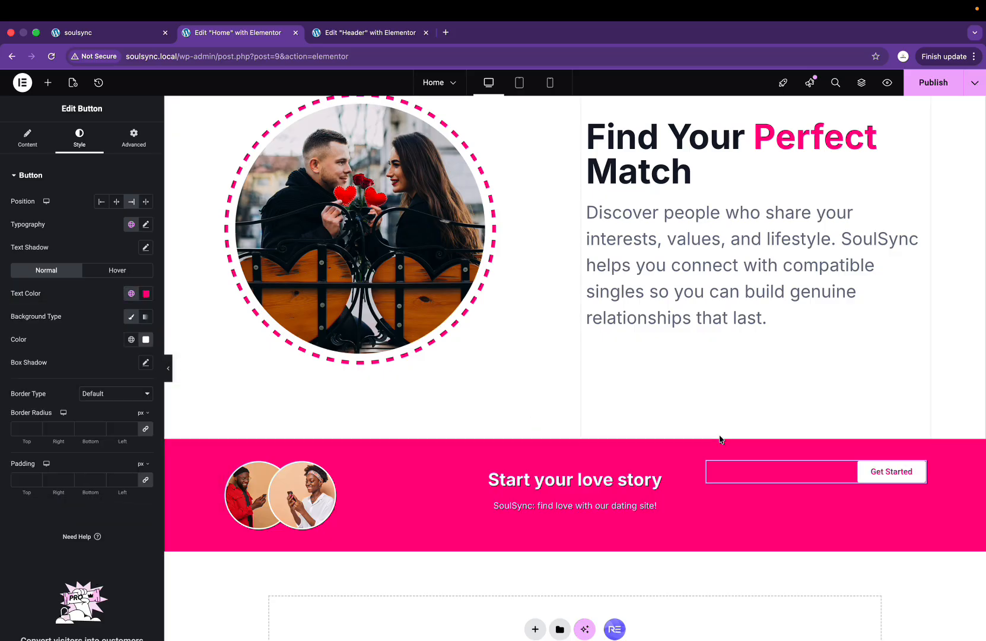
Step: Centre the button vertically within its box
{"action": "left_click", "coordinate": [708, 462]}
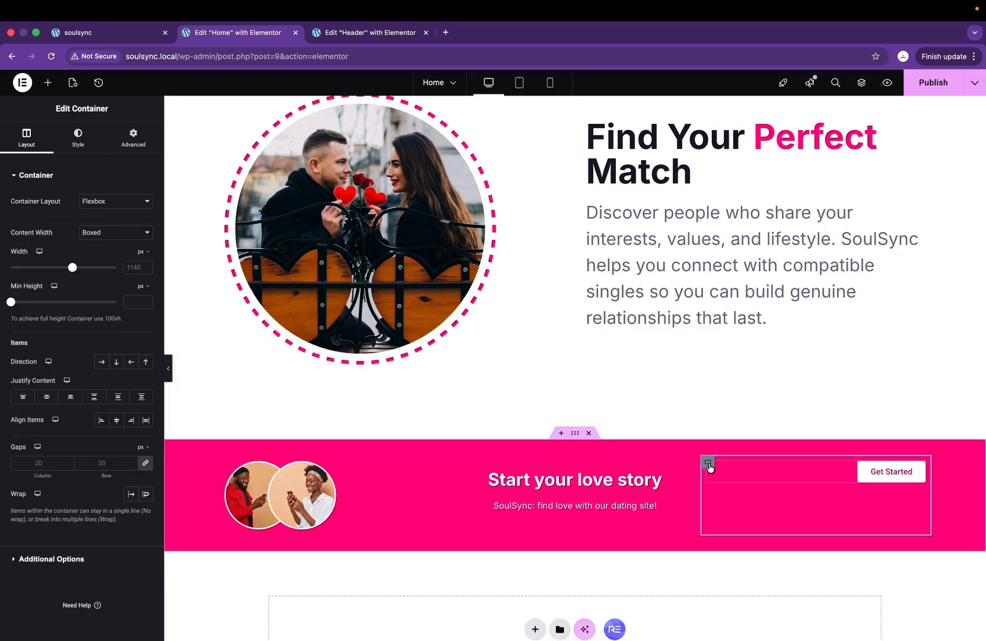
{"action": "left_click", "coordinate": [46, 397]}
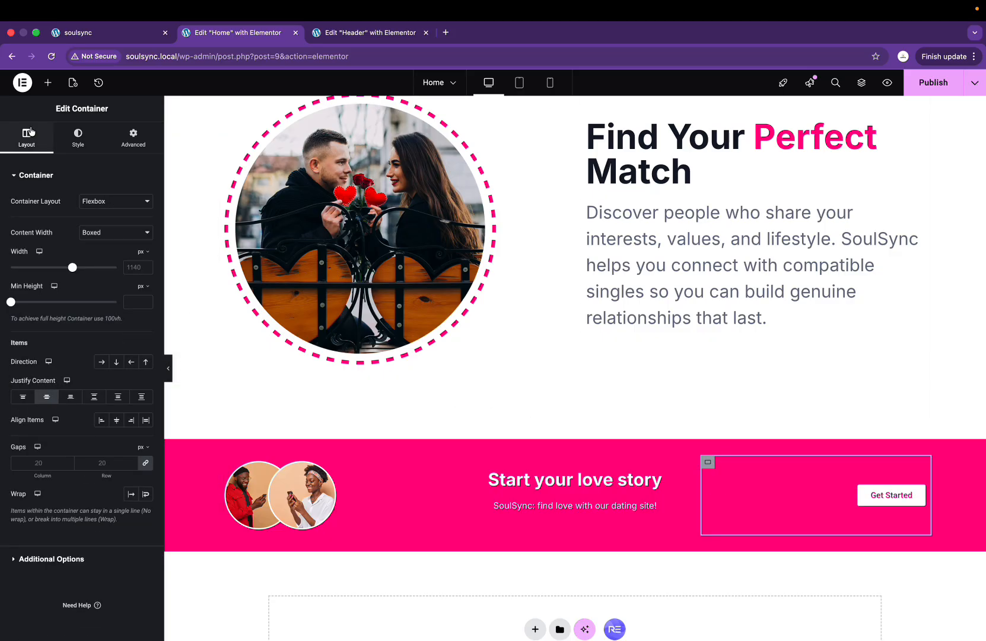
{"action": "left_click", "coordinate": [877, 502]}
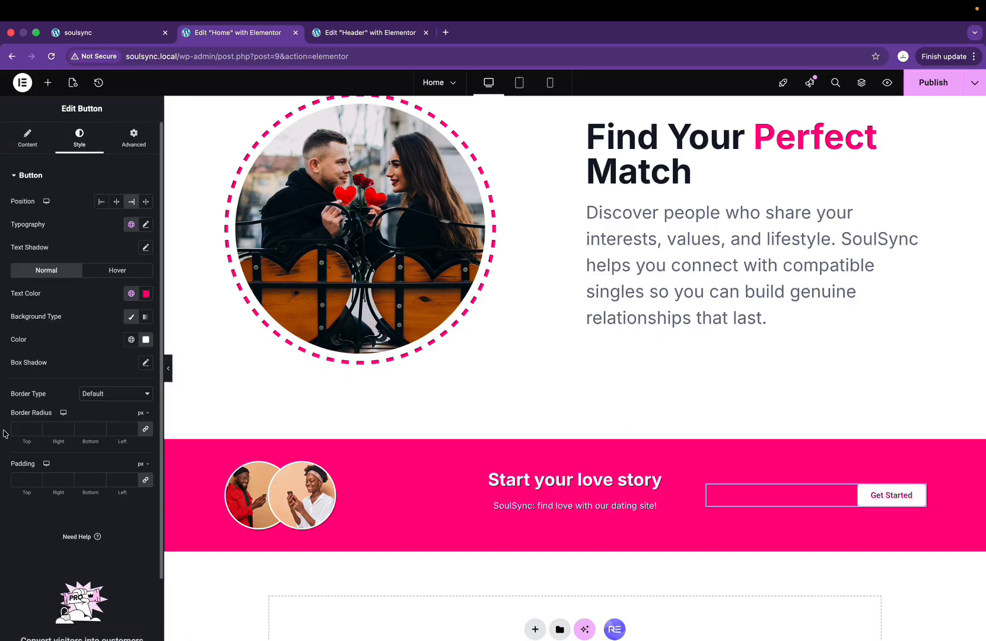
{"action": "left_click", "coordinate": [37, 155]}
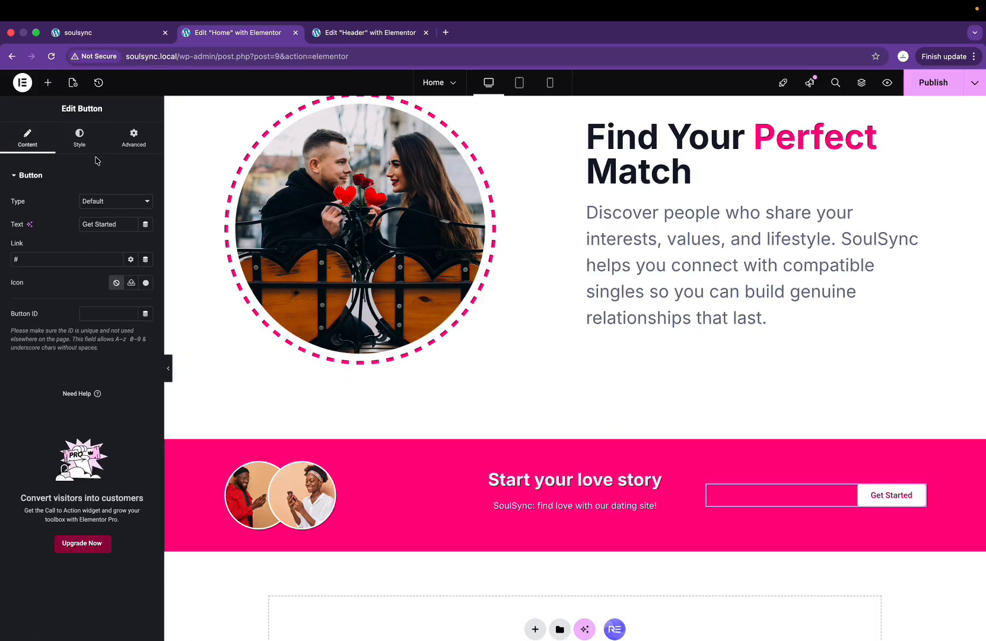
{"action": "left_click", "coordinate": [79, 137]}
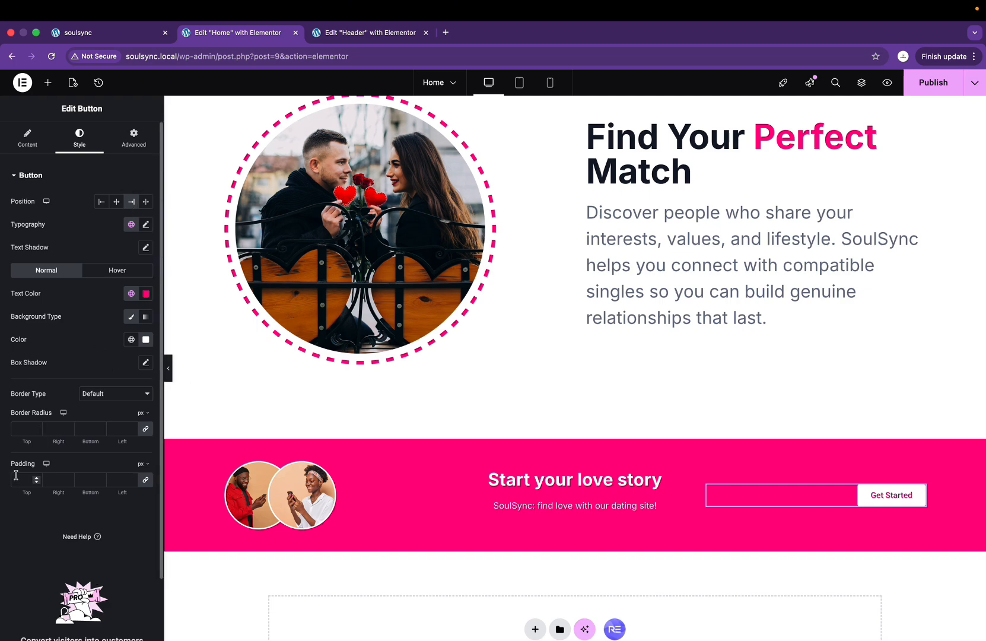
Step: Set the button padding to 15/40/15/40 px and publish the page
{"action": "type", "text": "0"}
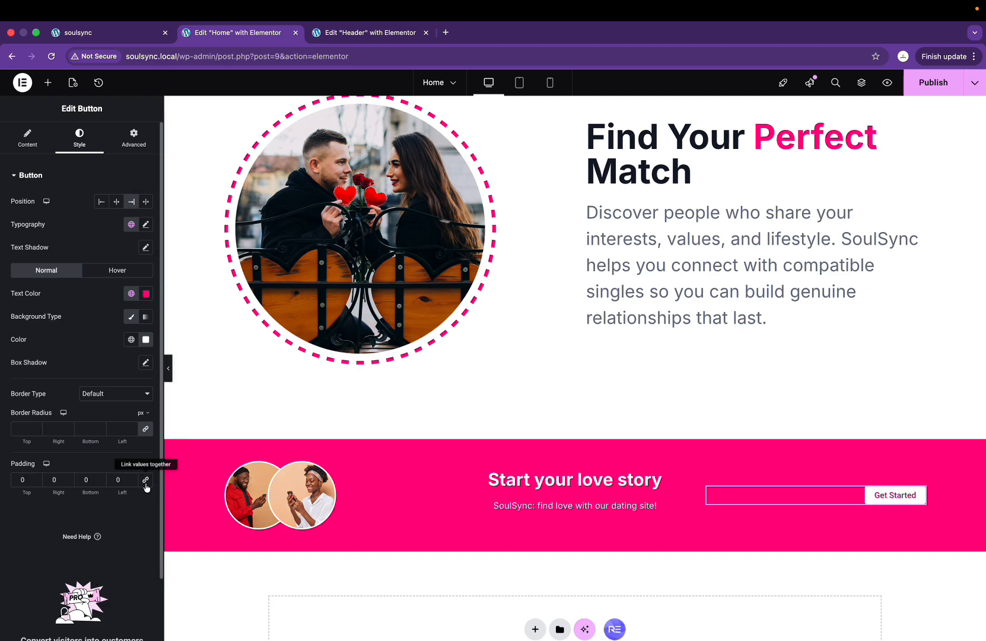
{"action": "left_click", "coordinate": [17, 479]}
{"action": "type", "text": "2"}
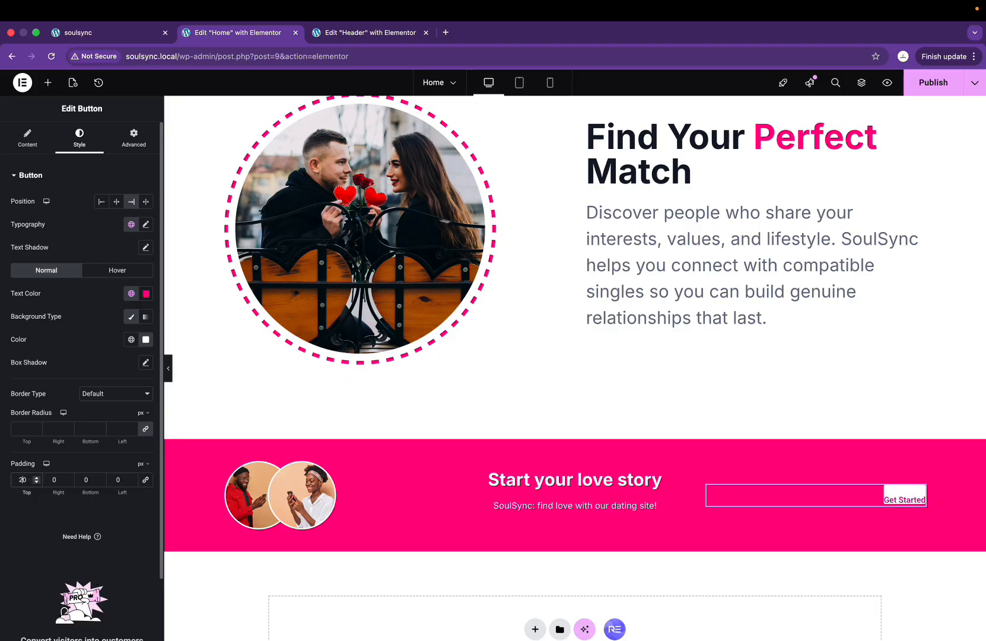
{"action": "left_click", "coordinate": [46, 480]}
{"action": "type", "text": "4"}
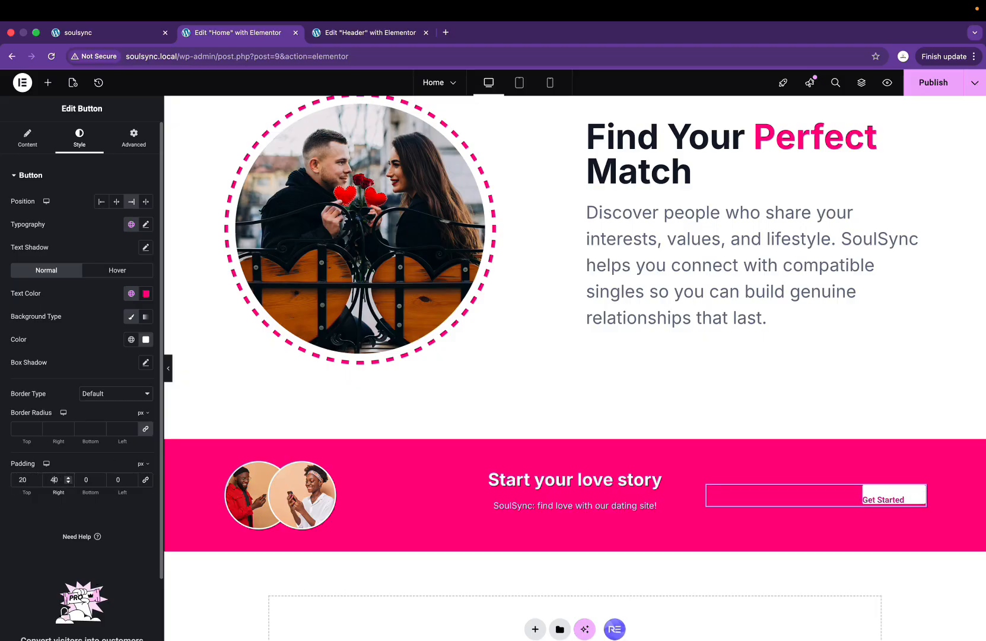
{"action": "left_click", "coordinate": [79, 479]}
{"action": "type", "text": "2"}
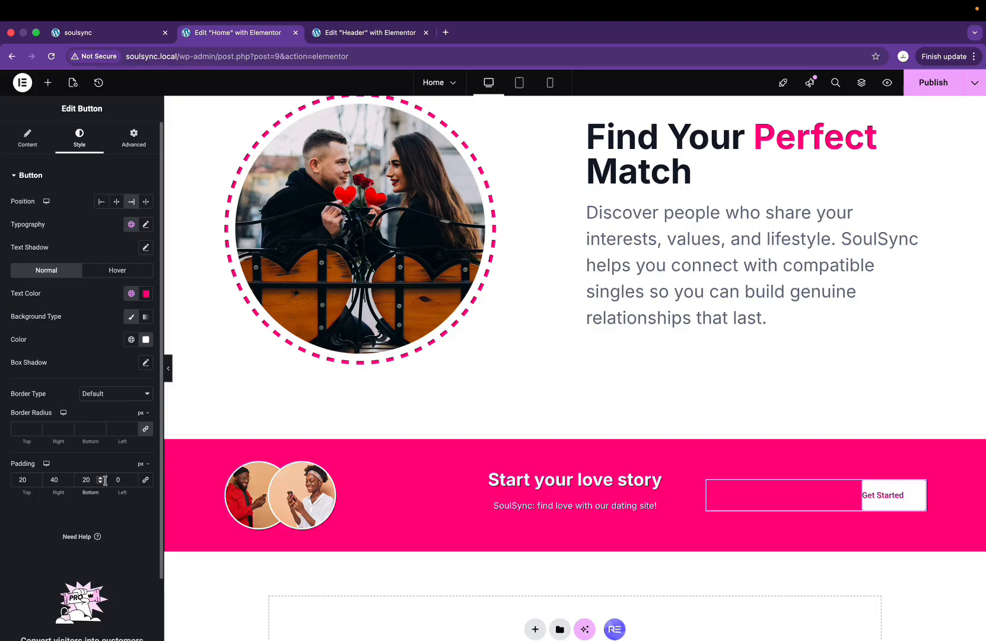
{"action": "left_click", "coordinate": [110, 481]}
{"action": "type", "text": "4"}
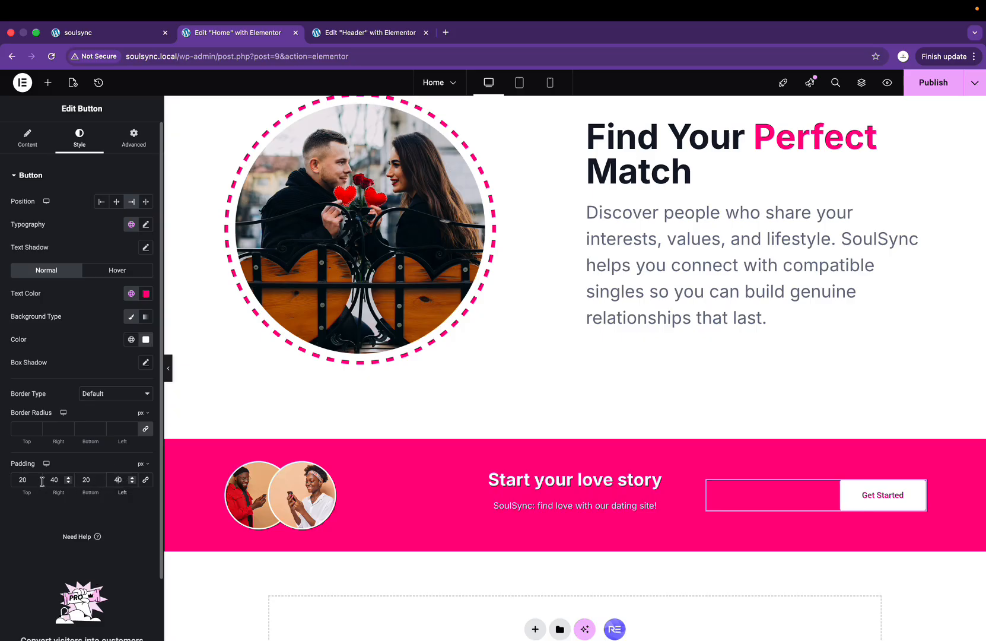
{"action": "double_click", "coordinate": [22, 480]}
{"action": "type", "text": "15"}
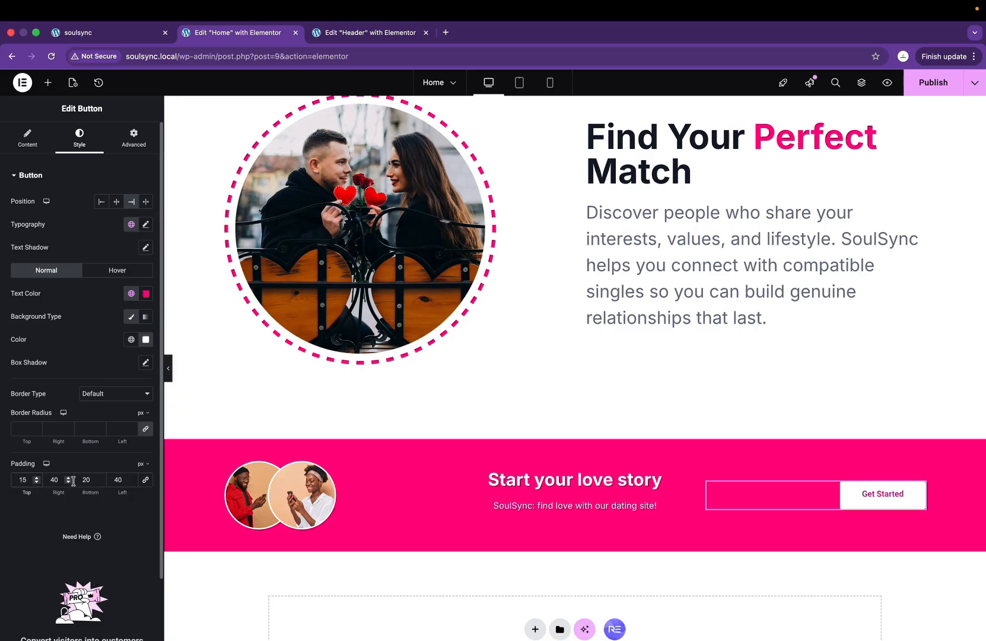
{"action": "type", "text": "15"}
{"action": "key", "text": "BackSpace"}
{"action": "key", "text": "BackSpace"}
{"action": "key", "text": "BackSpace"}
{"action": "key", "text": "BackSpace"}
{"action": "type", "text": "15"}
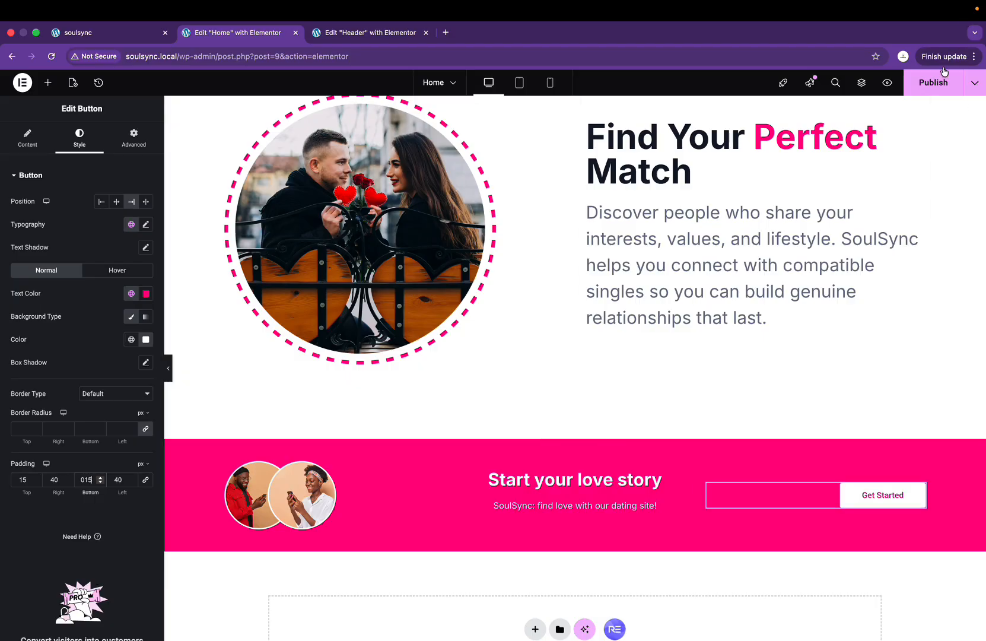
{"action": "left_click", "coordinate": [929, 89]}
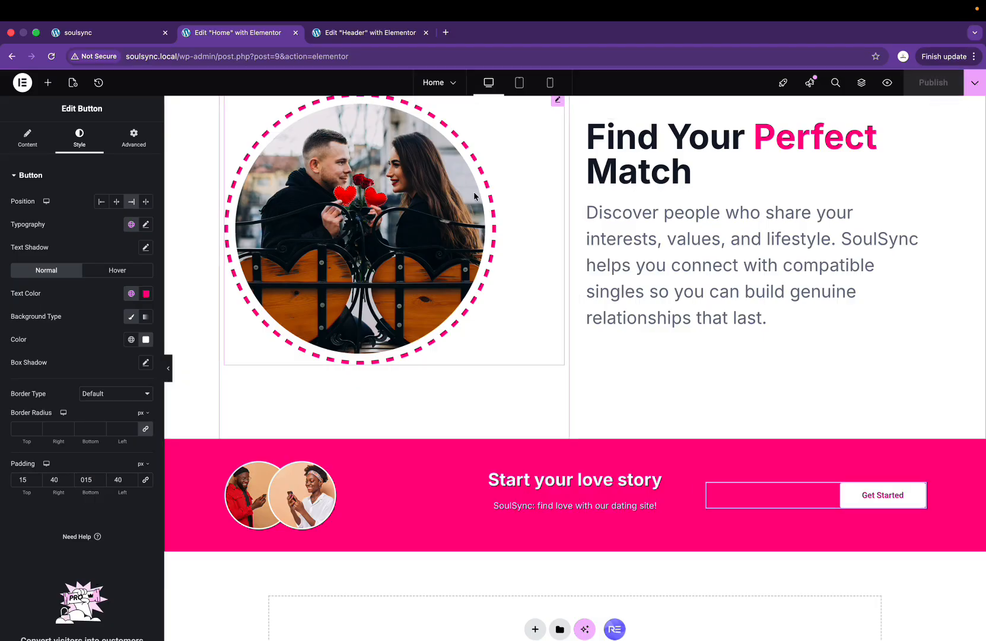
Step: Reload the live SoulSync homepage to see the pink banner, then return to the Figma design
{"action": "left_click", "coordinate": [132, 33]}
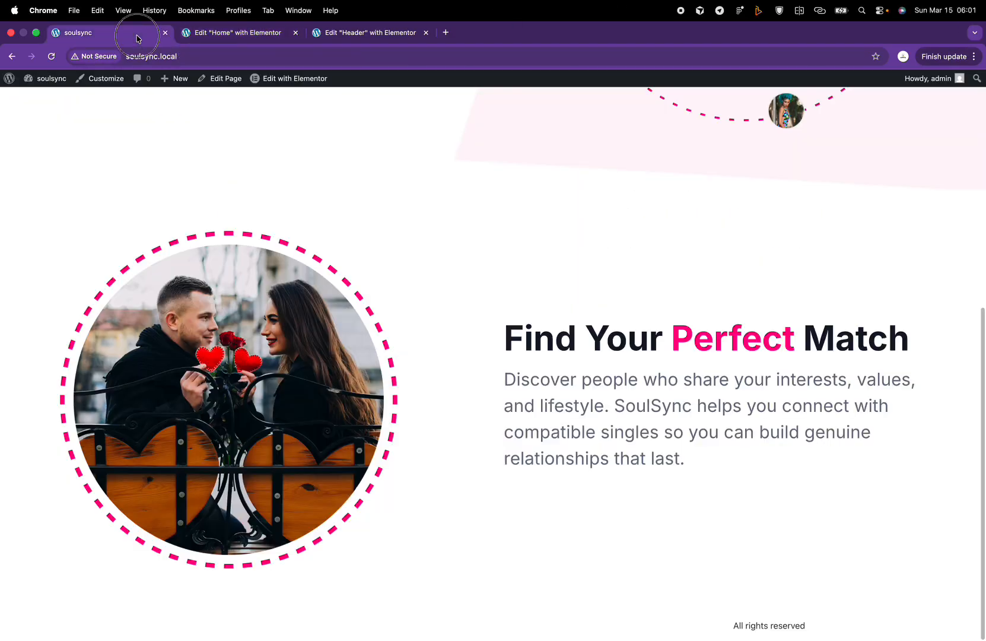
{"action": "left_click", "coordinate": [52, 56]}
{"action": "scroll", "coordinate": [161, 281], "scroll_direction": "down", "scroll_amount": 5}
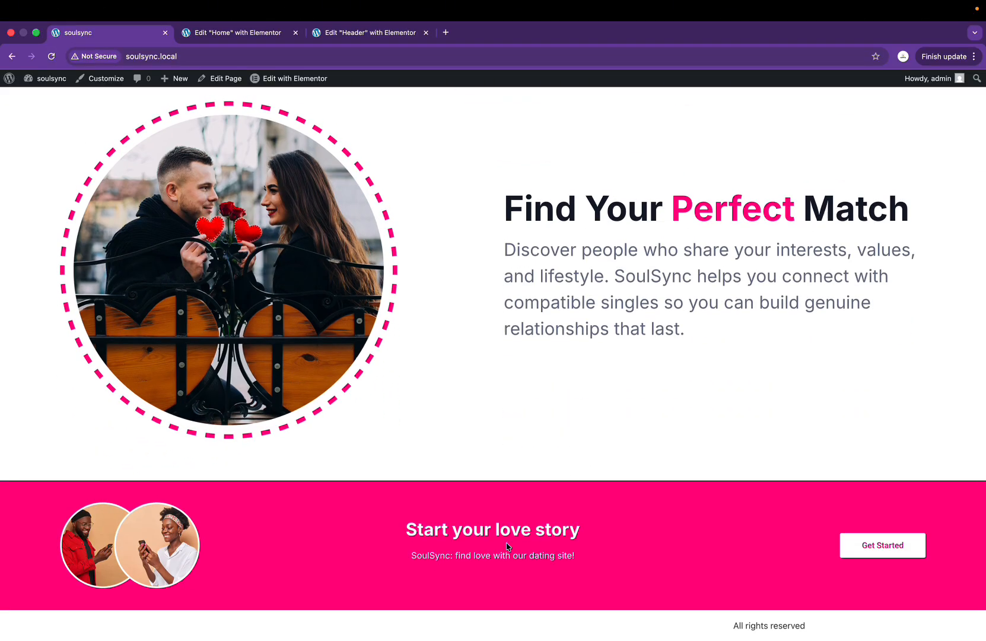
{"action": "key", "text": "super+Tab"}
{"action": "scroll", "coordinate": [466, 268], "scroll_direction": "down", "scroll_amount": 4}
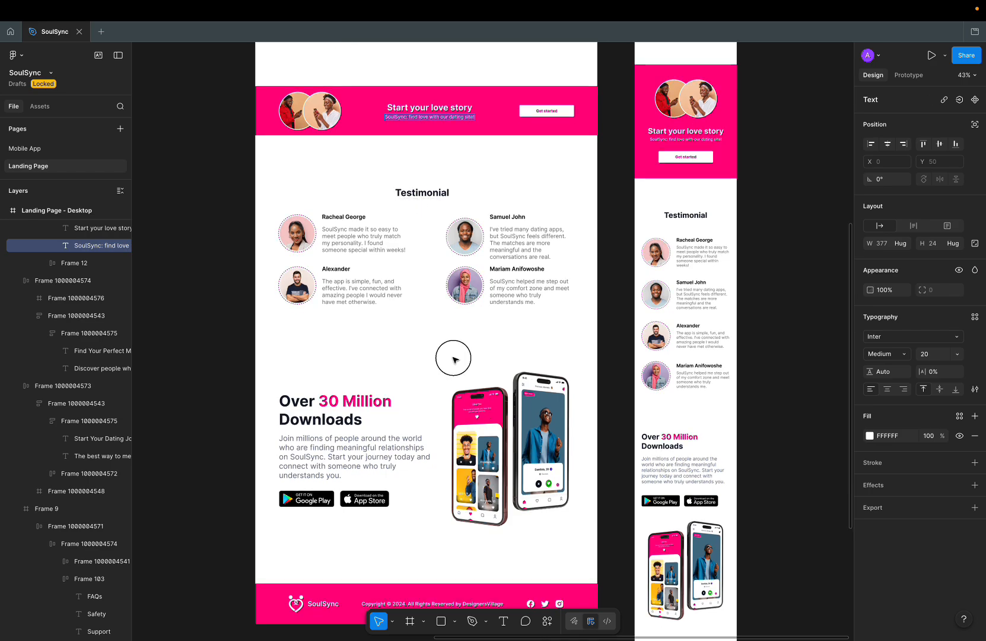
Step: Scroll the Figma canvas over the Testimonial and 'Over 30 Million Downloads' sections
{"action": "scroll", "coordinate": [454, 358], "scroll_direction": "down", "scroll_amount": 6}
{"action": "scroll", "coordinate": [453, 359], "scroll_direction": "up", "scroll_amount": 10}
{"action": "scroll", "coordinate": [454, 358], "scroll_direction": "down", "scroll_amount": 4}
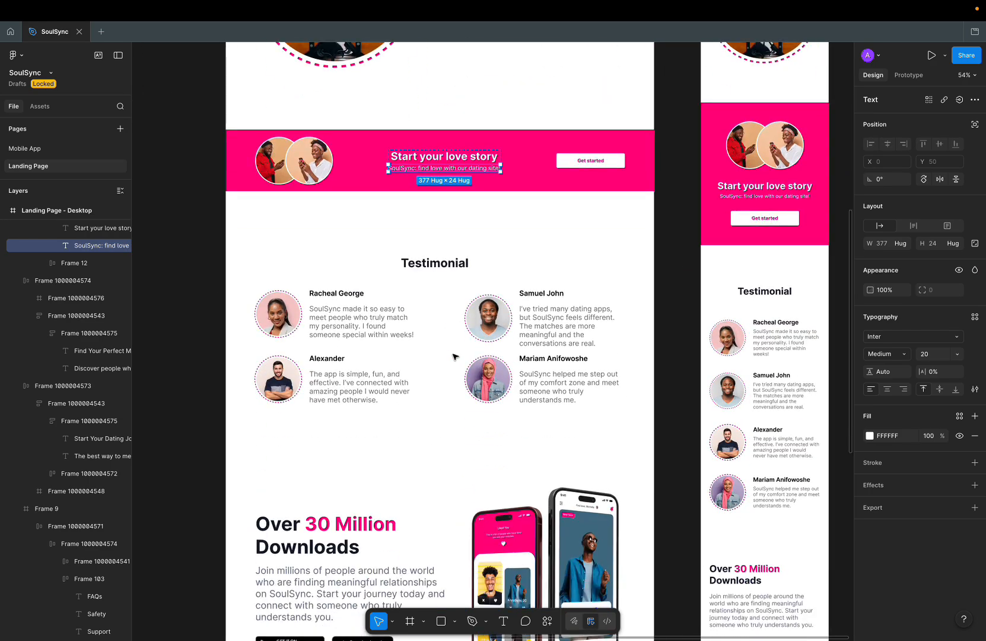
{"action": "scroll", "coordinate": [454, 357], "scroll_direction": "up", "scroll_amount": 5}
{"action": "scroll", "coordinate": [453, 357], "scroll_direction": "down", "scroll_amount": 3}
{"action": "scroll", "coordinate": [454, 358], "scroll_direction": "down", "scroll_amount": 5}
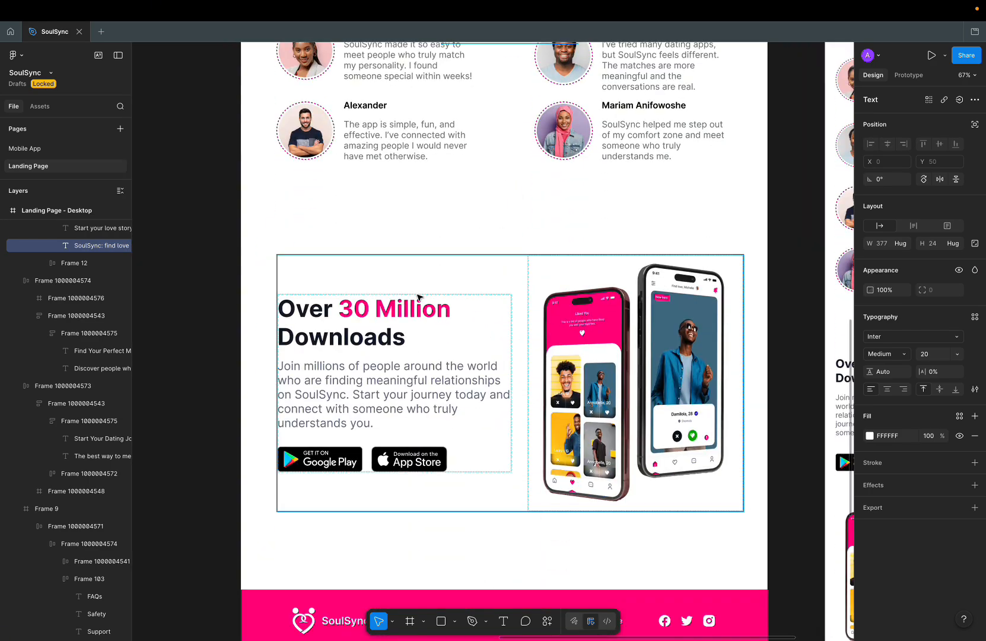
{"action": "scroll", "coordinate": [544, 417], "scroll_direction": "up", "scroll_amount": 5}
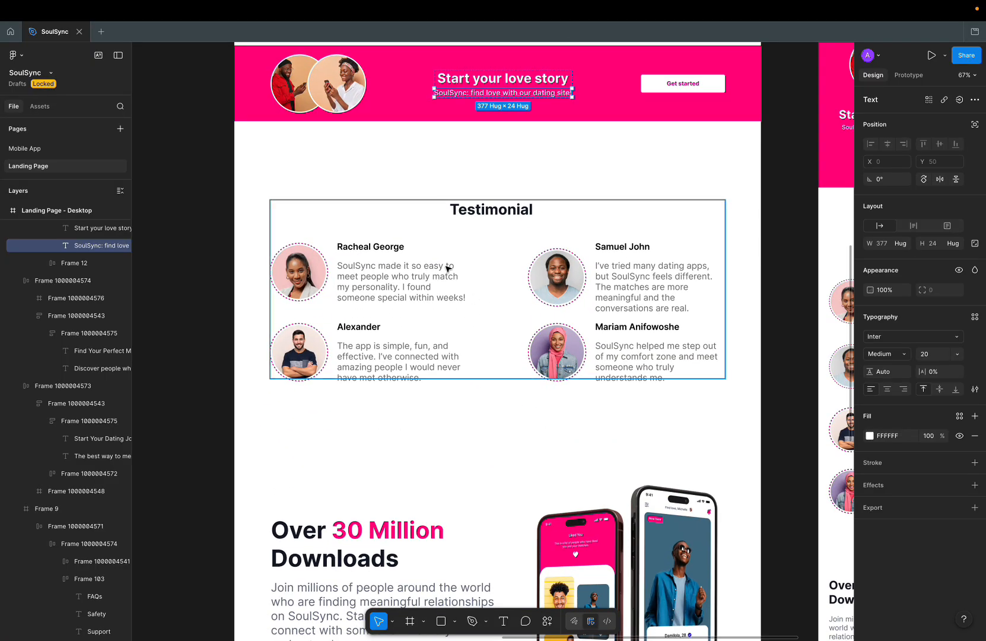
{"action": "scroll", "coordinate": [396, 546], "scroll_direction": "down", "scroll_amount": 11}
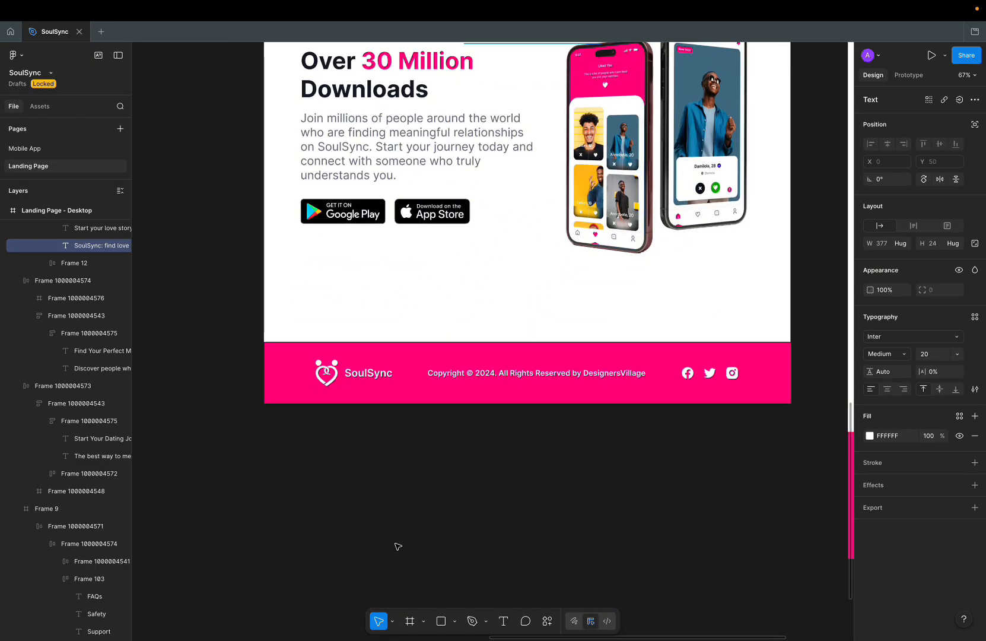
{"action": "scroll", "coordinate": [396, 545], "scroll_direction": "up", "scroll_amount": 7}
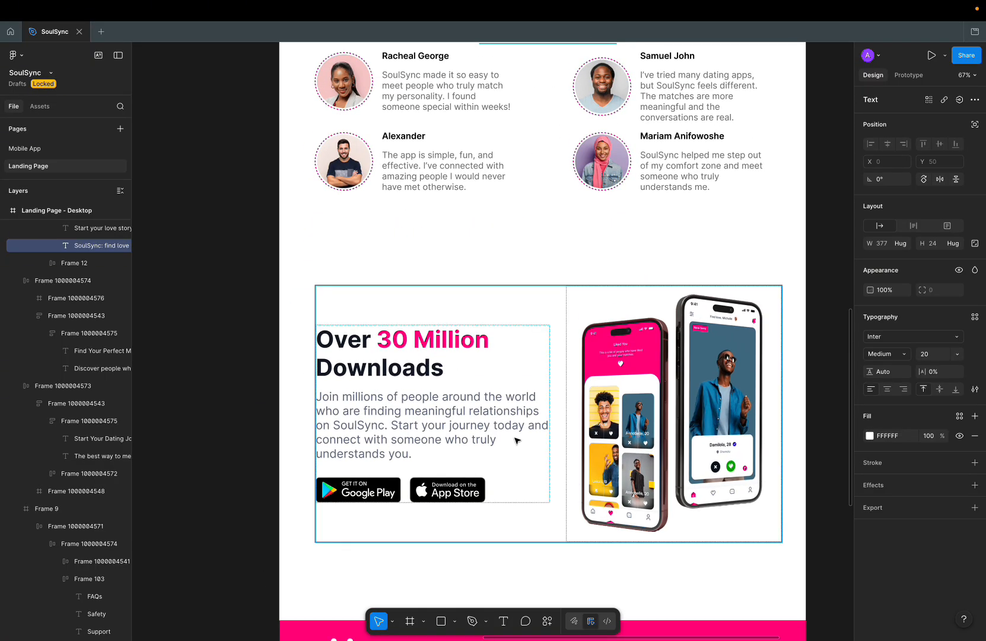
{"action": "scroll", "coordinate": [534, 297], "scroll_direction": "down", "scroll_amount": 5}
{"action": "scroll", "coordinate": [530, 288], "scroll_direction": "up", "scroll_amount": 5}
{"action": "scroll", "coordinate": [531, 290], "scroll_direction": "down", "scroll_amount": 5}
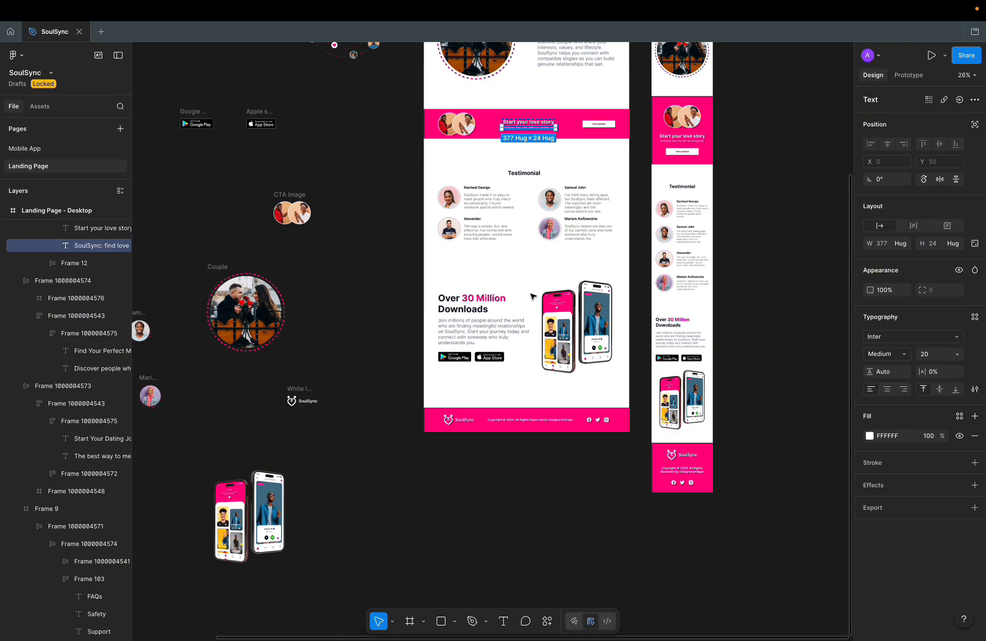
{"action": "scroll", "coordinate": [533, 296], "scroll_direction": "up", "scroll_amount": 5}
{"action": "scroll", "coordinate": [532, 296], "scroll_direction": "right", "scroll_amount": 6}
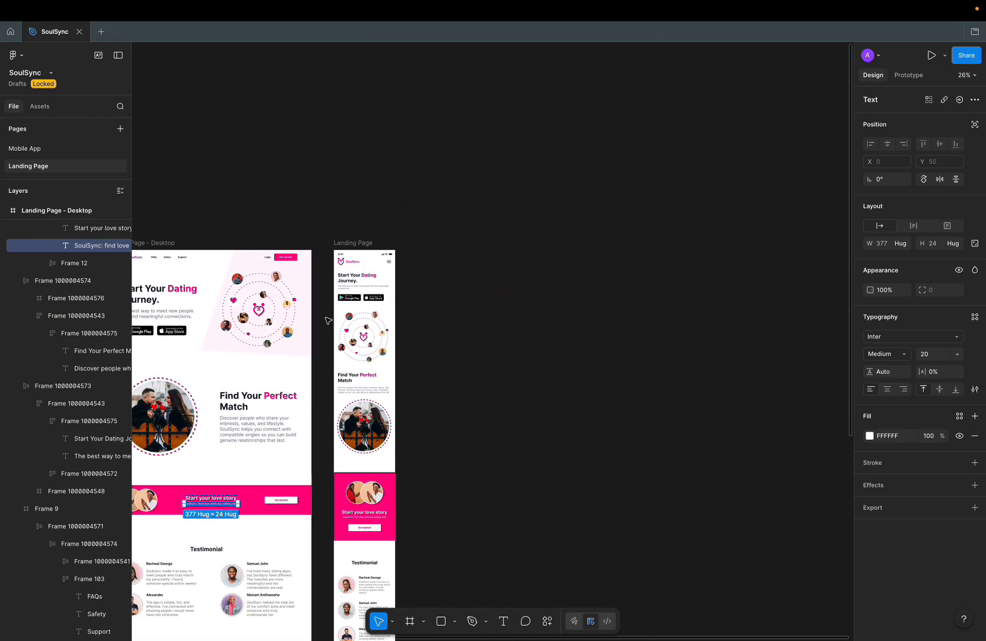
{"action": "scroll", "coordinate": [329, 320], "scroll_direction": "left", "scroll_amount": 10}
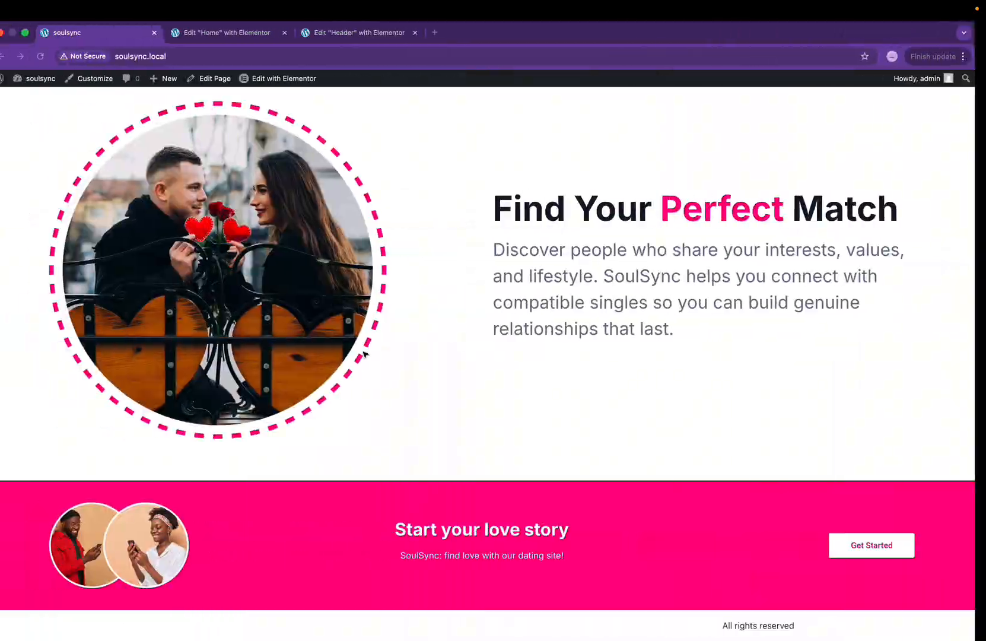
Step: Add a full-width flexbox container below the pink banner
{"action": "left_click", "coordinate": [234, 32]}
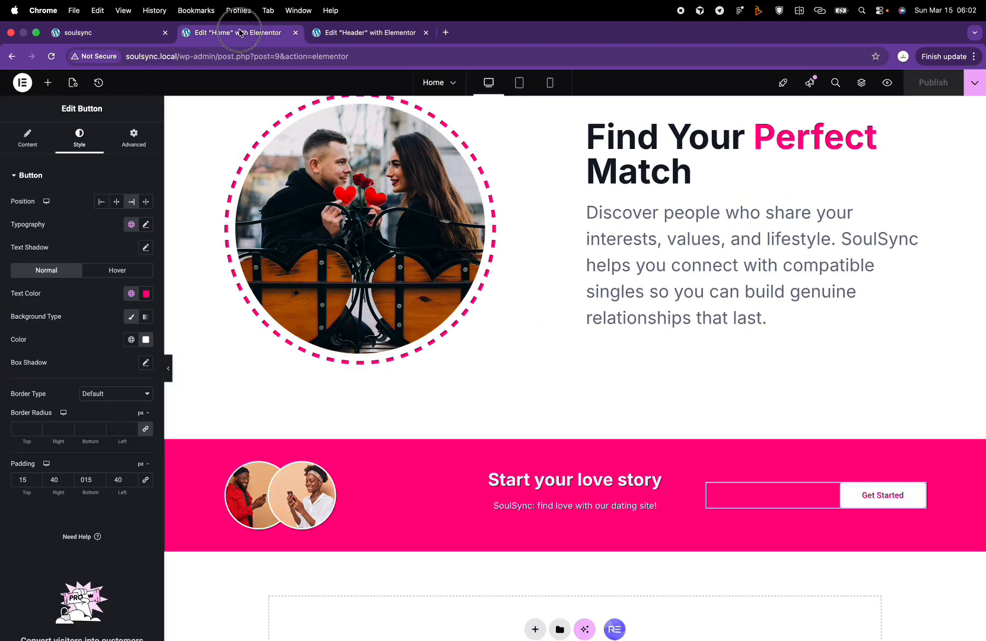
{"action": "scroll", "coordinate": [478, 503], "scroll_direction": "up", "scroll_amount": 1}
{"action": "left_click", "coordinate": [534, 516]}
{"action": "left_click", "coordinate": [540, 549]}
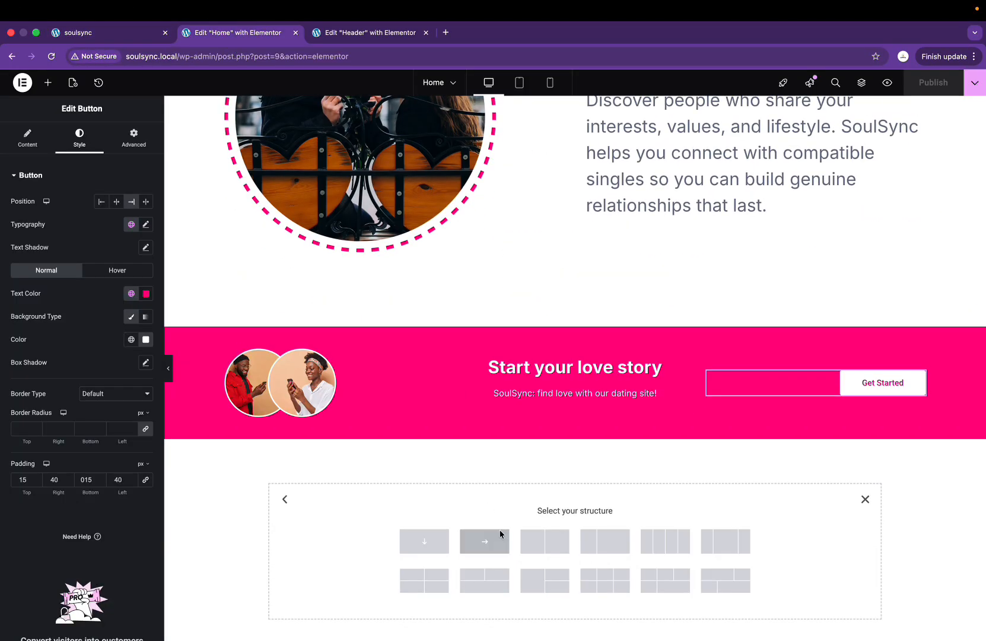
{"action": "left_click", "coordinate": [485, 541]}
{"action": "key", "text": "ctrl+Right"}
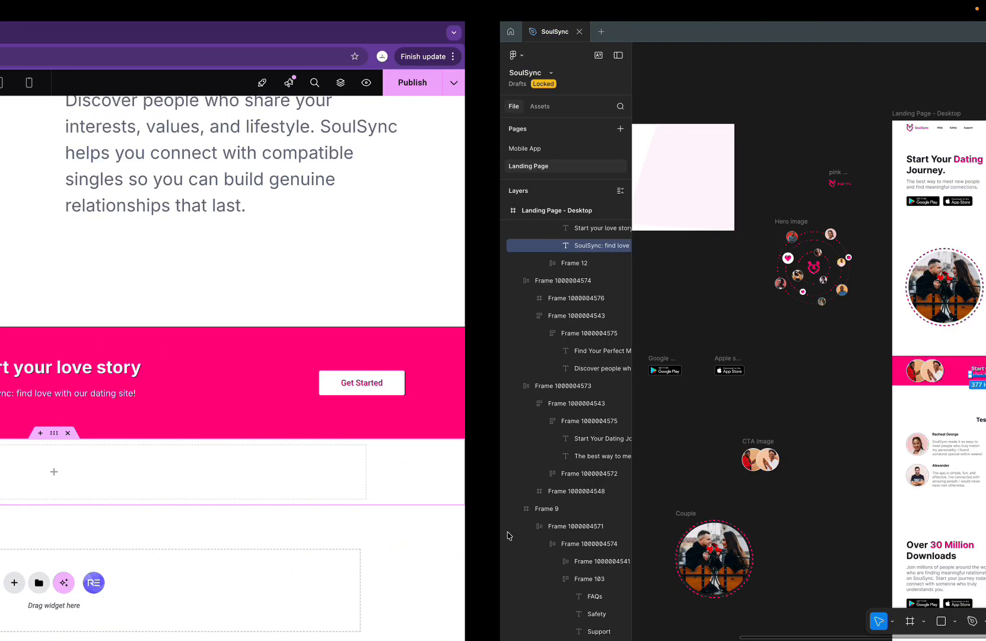
{"action": "key", "text": "ctrl+Left"}
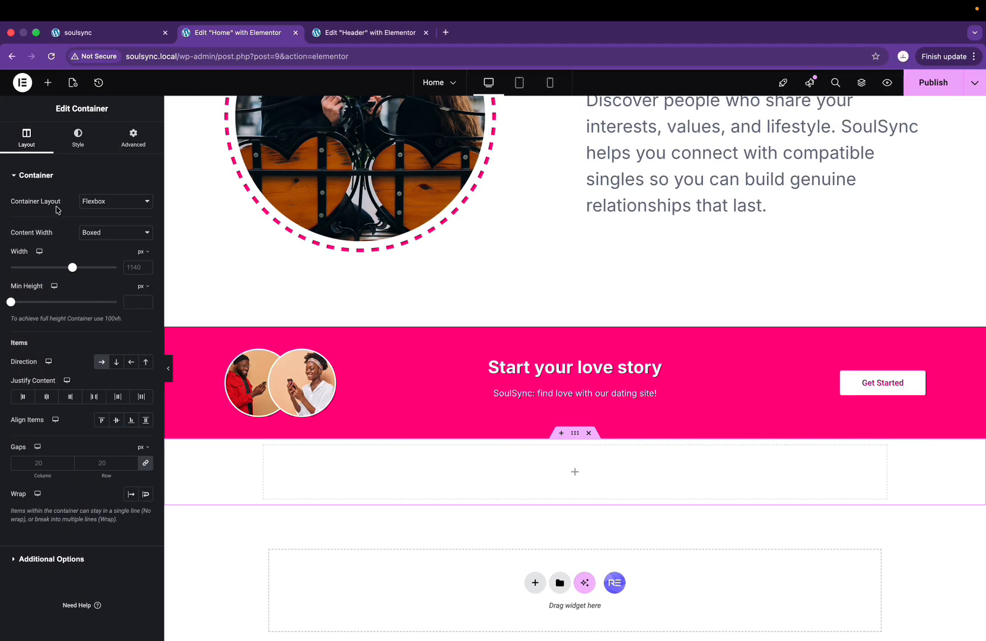
{"action": "left_click", "coordinate": [99, 233]}
{"action": "left_click", "coordinate": [98, 245]}
Step: Give the container 603 px minimum height and 0/100/0/100 padding
{"action": "left_click_drag", "start_coordinate": [11, 302], "coordinate": [57, 304]}
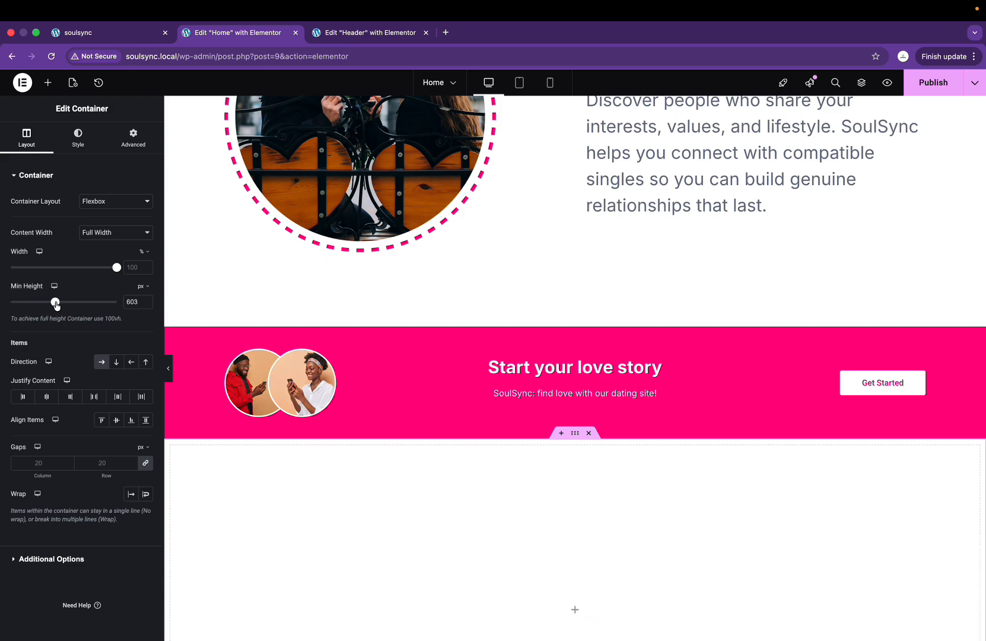
{"action": "left_click", "coordinate": [83, 147]}
{"action": "left_click", "coordinate": [141, 145]}
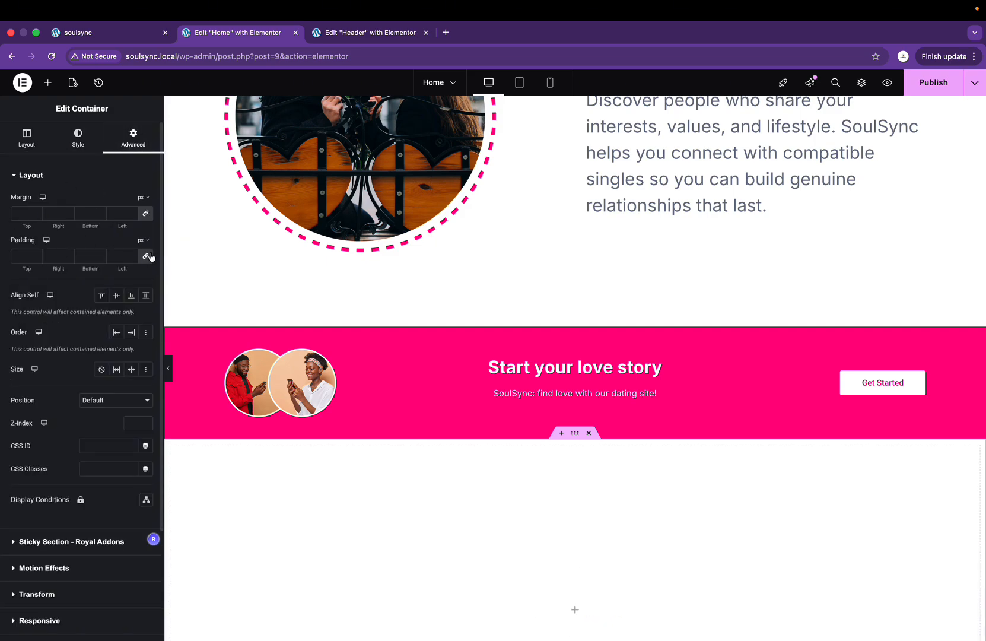
{"action": "left_click", "coordinate": [23, 256]}
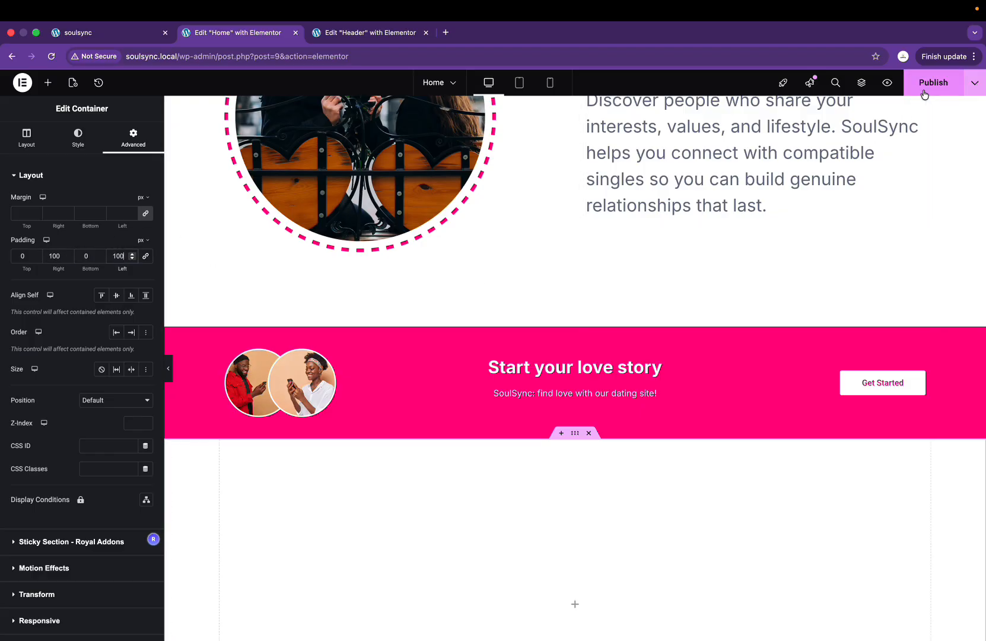
{"action": "scroll", "coordinate": [593, 415], "scroll_direction": "down", "scroll_amount": 3}
{"action": "left_click", "coordinate": [575, 405]}
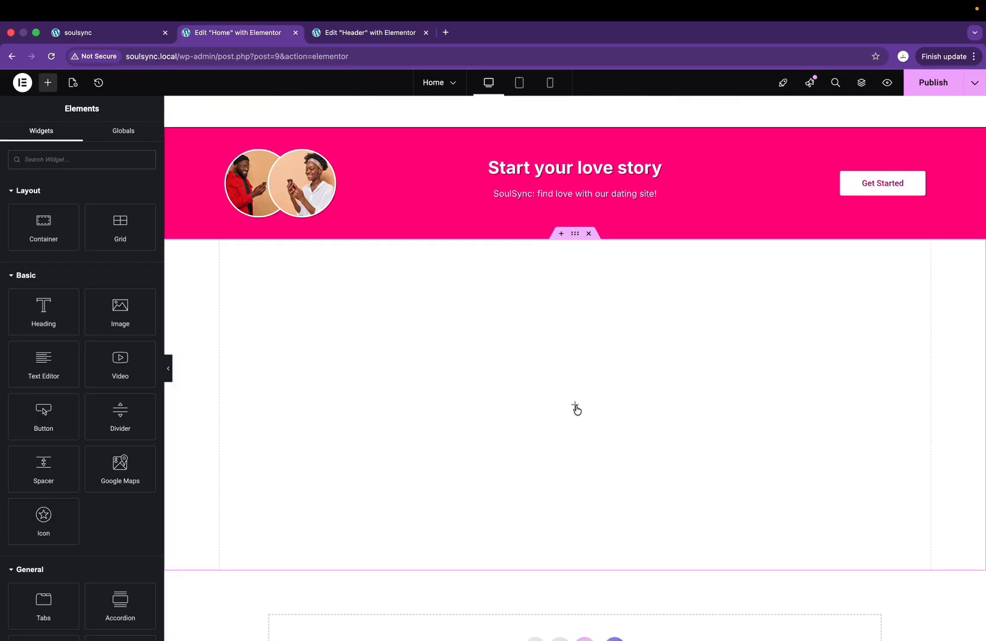
Step: Add a Heading widget to the empty container after checking the Figma Testimonial styling
{"action": "key", "text": "ctrl+Right"}
{"action": "scroll", "coordinate": [529, 448], "scroll_direction": "up", "scroll_amount": 5}
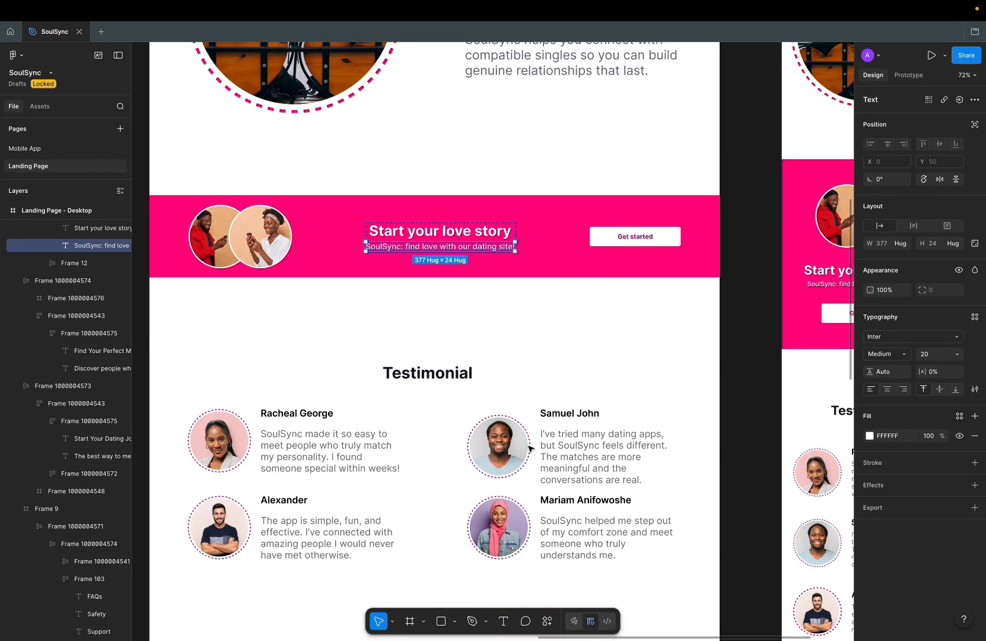
{"action": "left_click", "coordinate": [454, 378]}
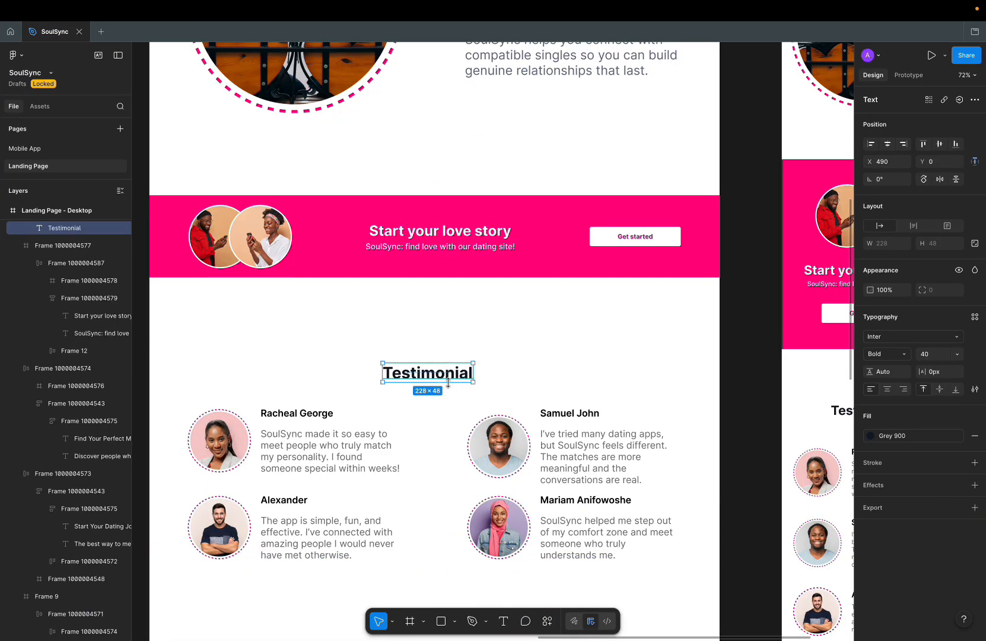
{"action": "key", "text": "ctrl+Left"}
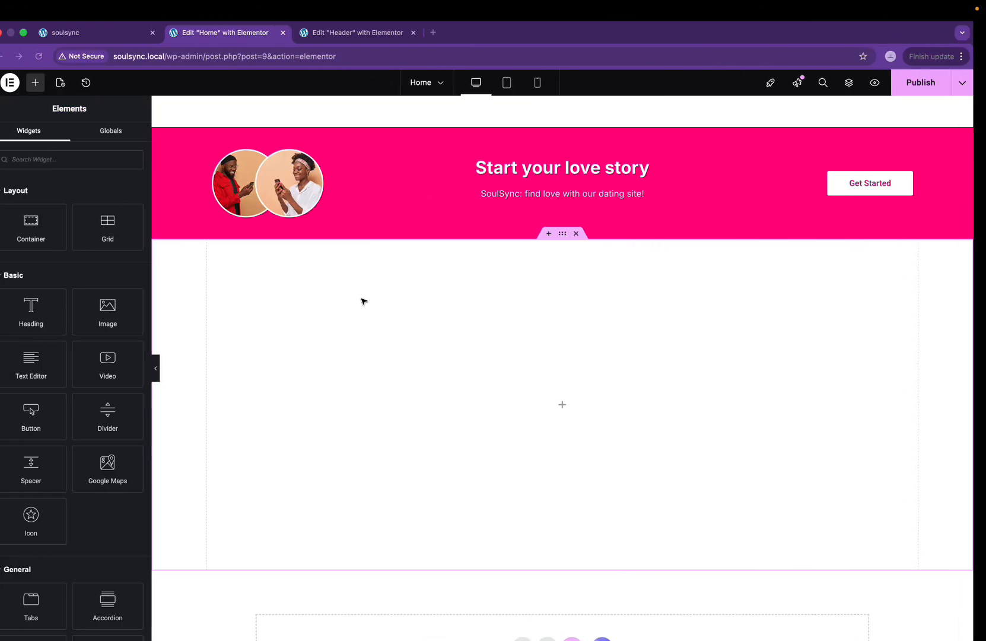
{"action": "left_click_drag", "start_coordinate": [52, 321], "coordinate": [623, 423]}
{"action": "key", "text": "ctrl+Right"}
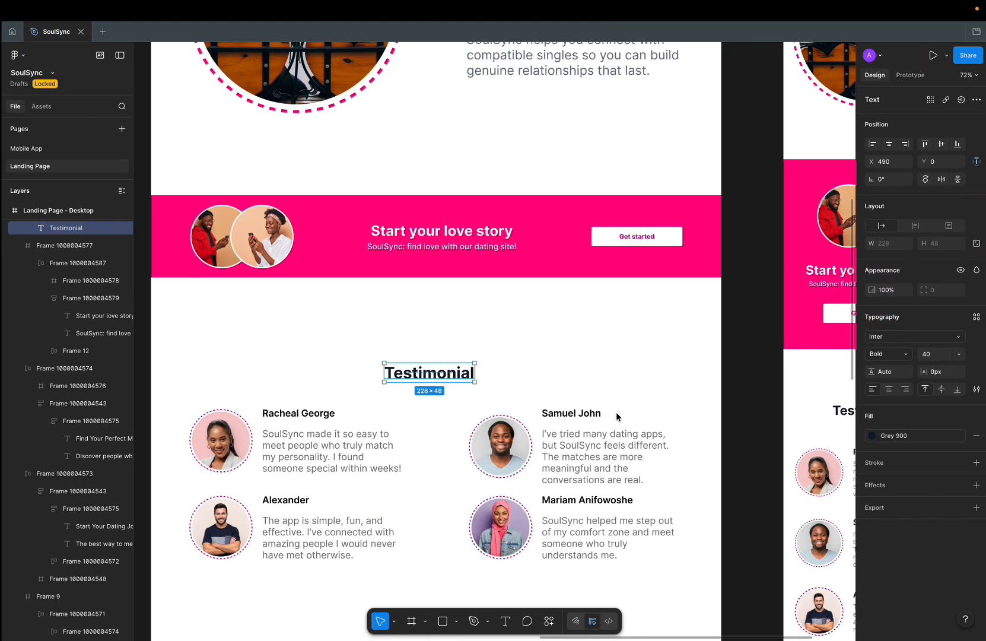
{"action": "key", "text": "ctrl+Left"}
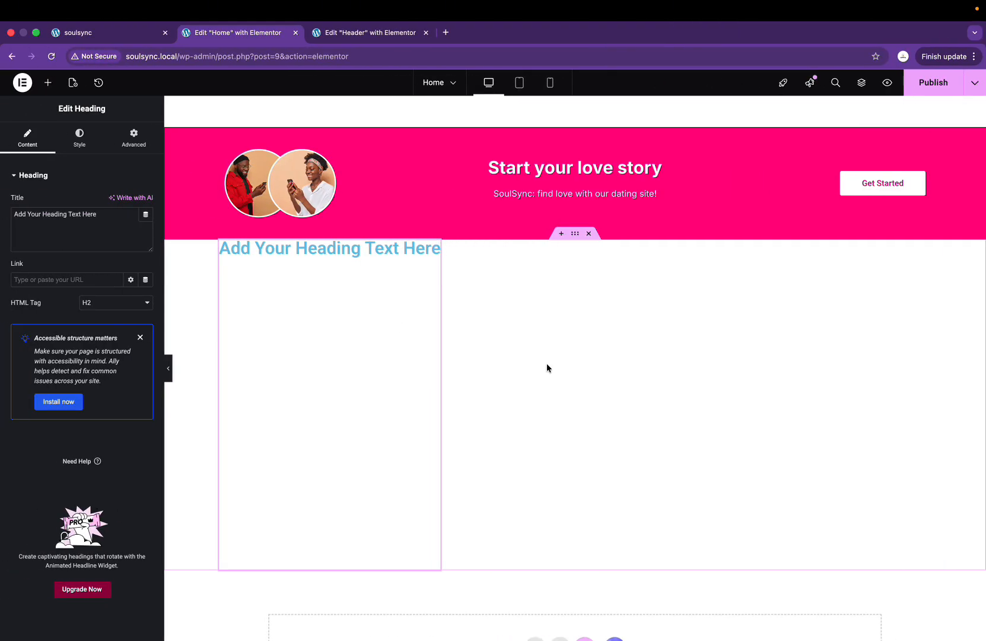
{"action": "key", "text": "super+z"}
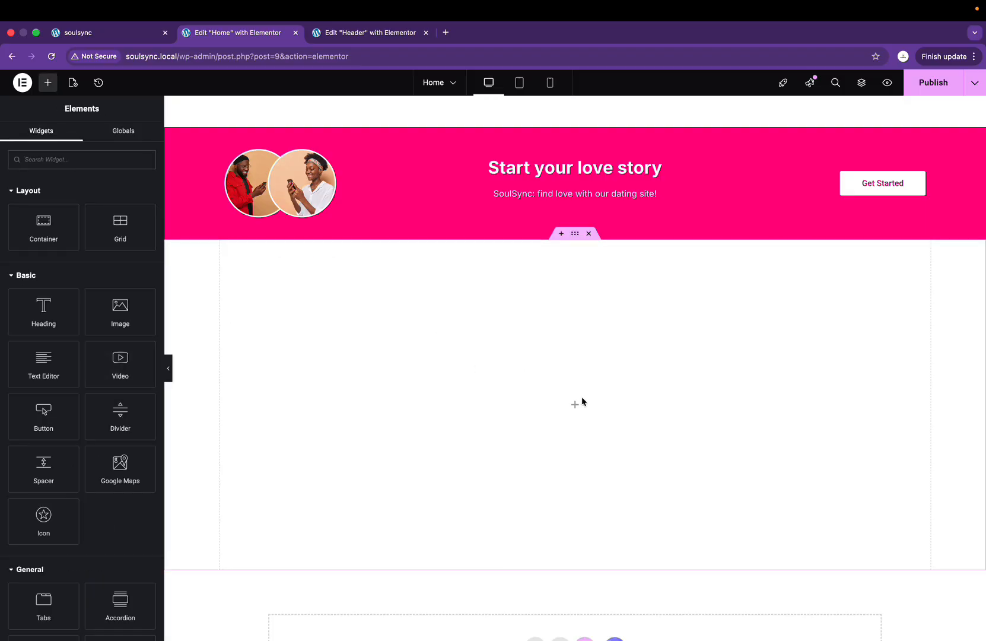
{"action": "left_click_drag", "start_coordinate": [43, 312], "coordinate": [510, 422]}
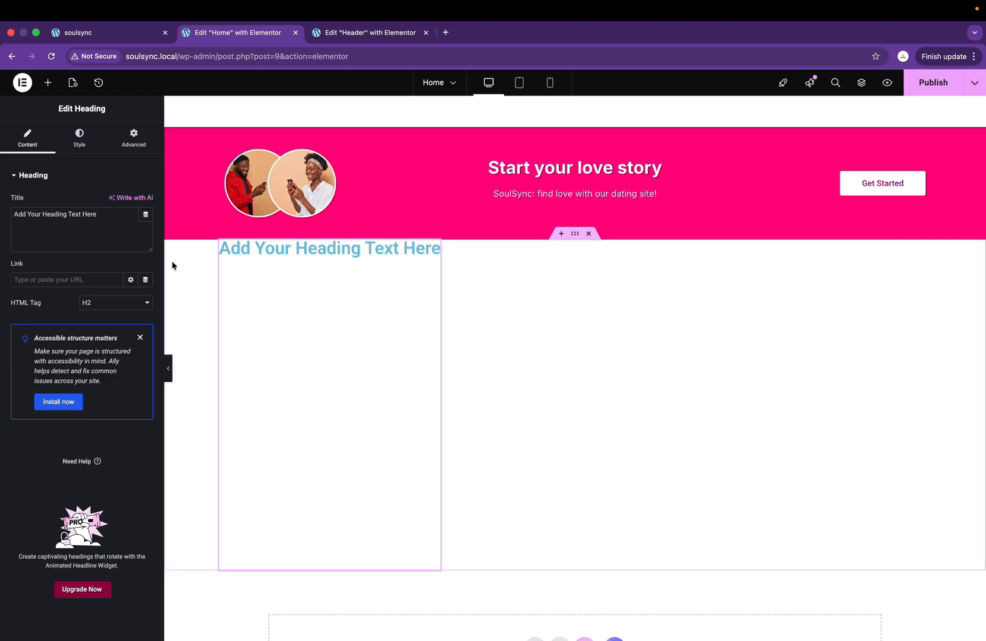
Step: Replace the heading title with 'Testimonial' copied from Figma and try centring it
{"action": "left_click", "coordinate": [79, 136]}
{"action": "left_click", "coordinate": [27, 137]}
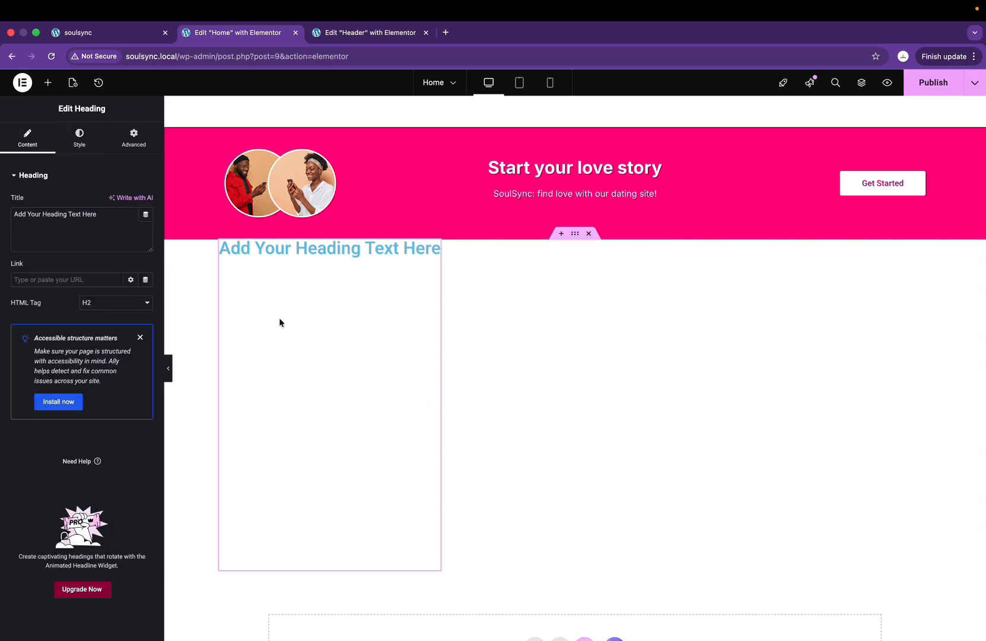
{"action": "key", "text": "ctrl+Right"}
{"action": "double_click", "coordinate": [456, 378]}
{"action": "key", "text": "ctrl+c"}
{"action": "key", "text": "ctrl+Left"}
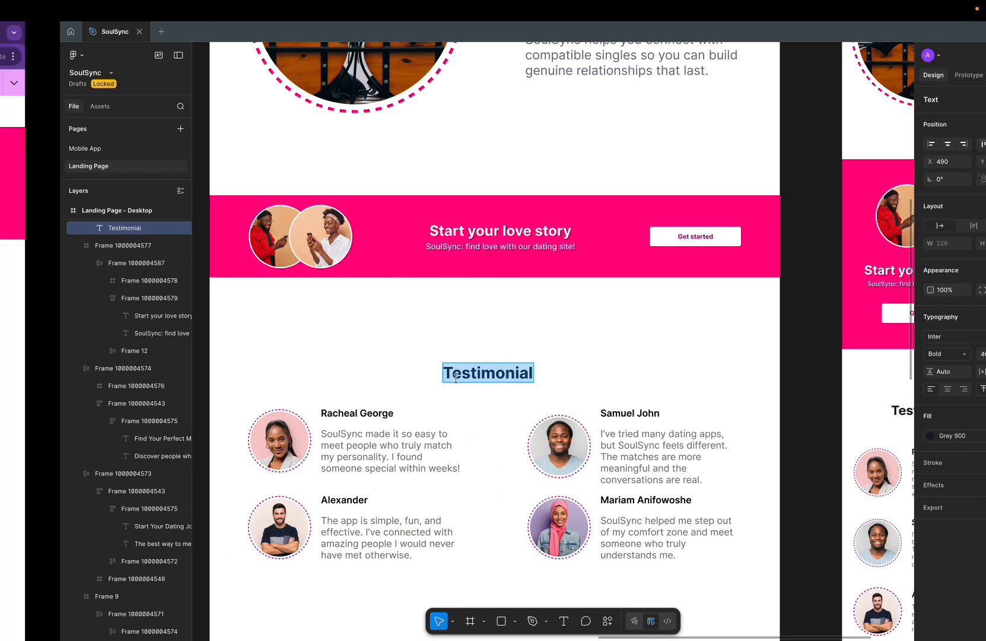
{"action": "left_click", "coordinate": [49, 228]}
{"action": "key", "text": "ctrl+a"}
{"action": "key", "text": "ctrl+v"}
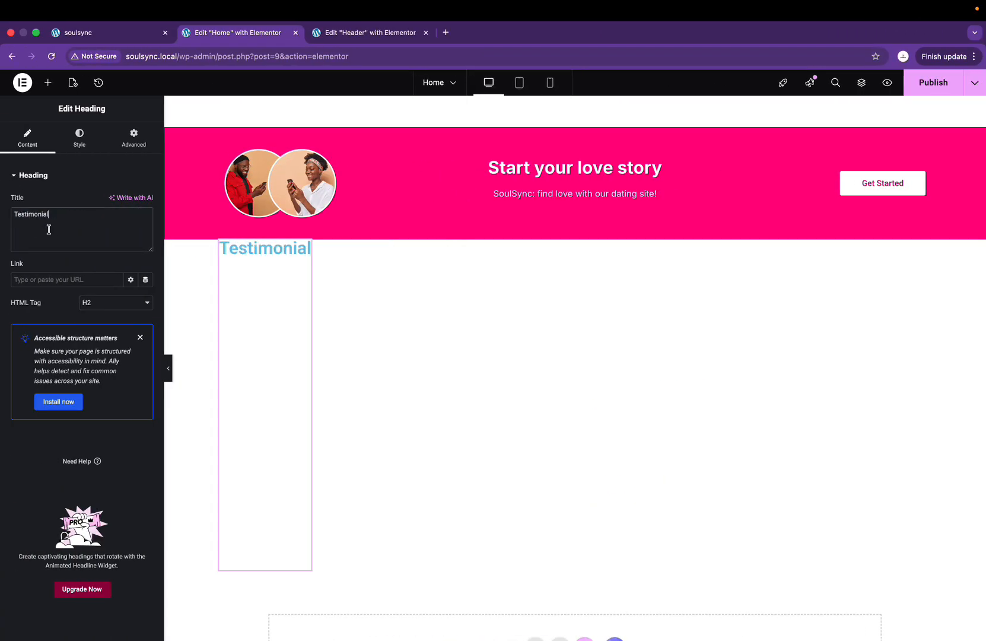
{"action": "left_click", "coordinate": [80, 137]}
{"action": "left_click", "coordinate": [116, 203]}
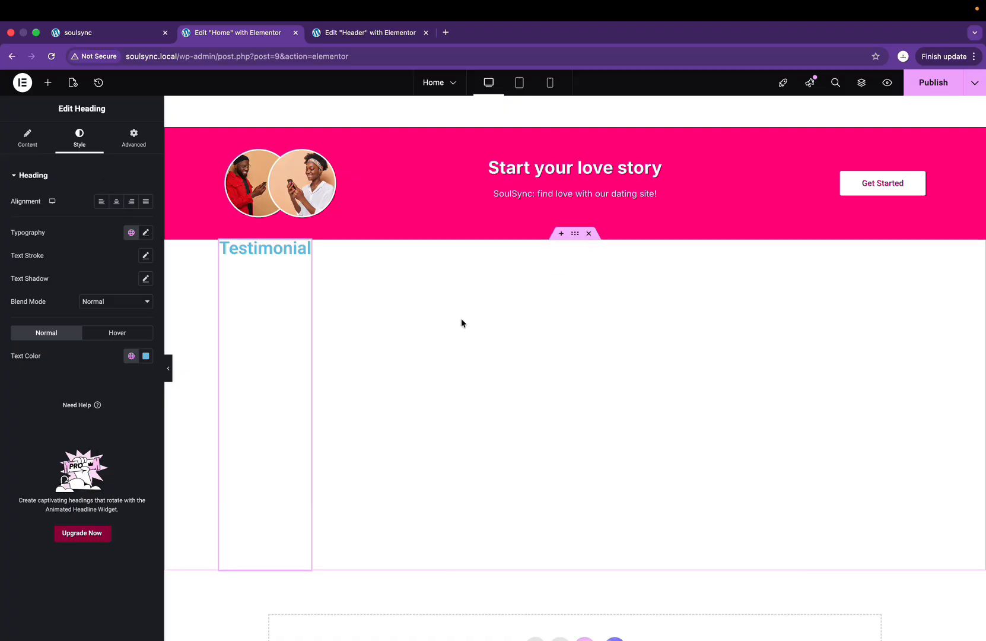
Step: Delete the Testimonial heading and set the empty container's direction to Column (vertical)
{"action": "right_click", "coordinate": [298, 254]}
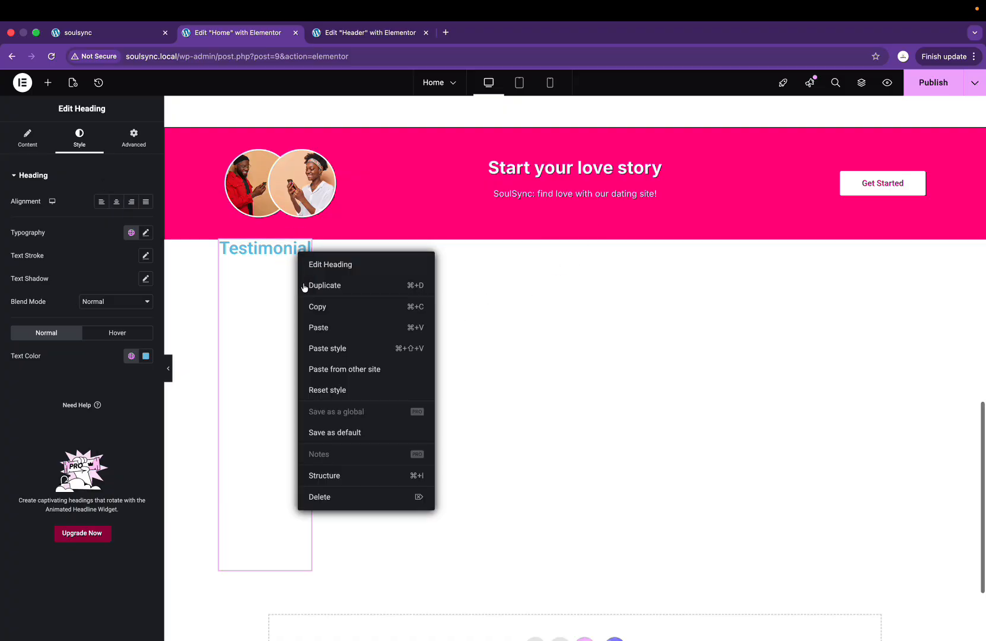
{"action": "left_click", "coordinate": [317, 498]}
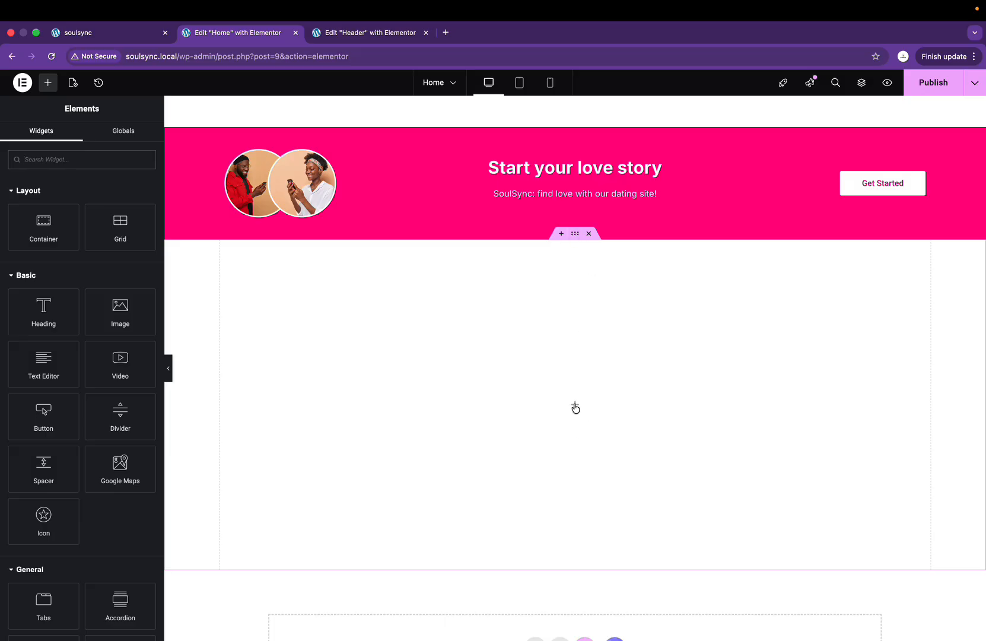
{"action": "left_click", "coordinate": [575, 234]}
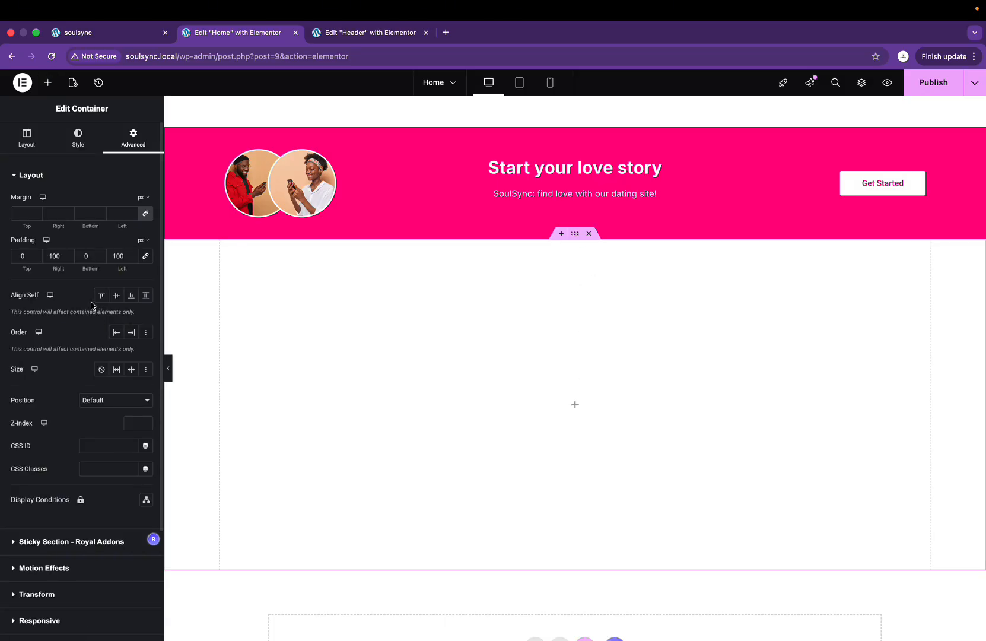
{"action": "left_click", "coordinate": [21, 152]}
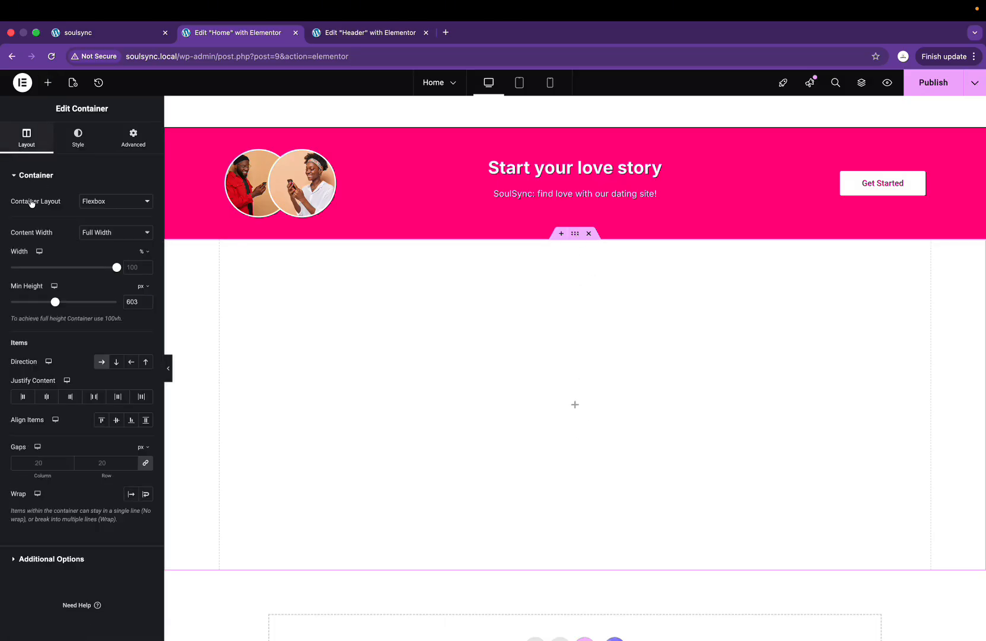
{"action": "left_click", "coordinate": [122, 365]}
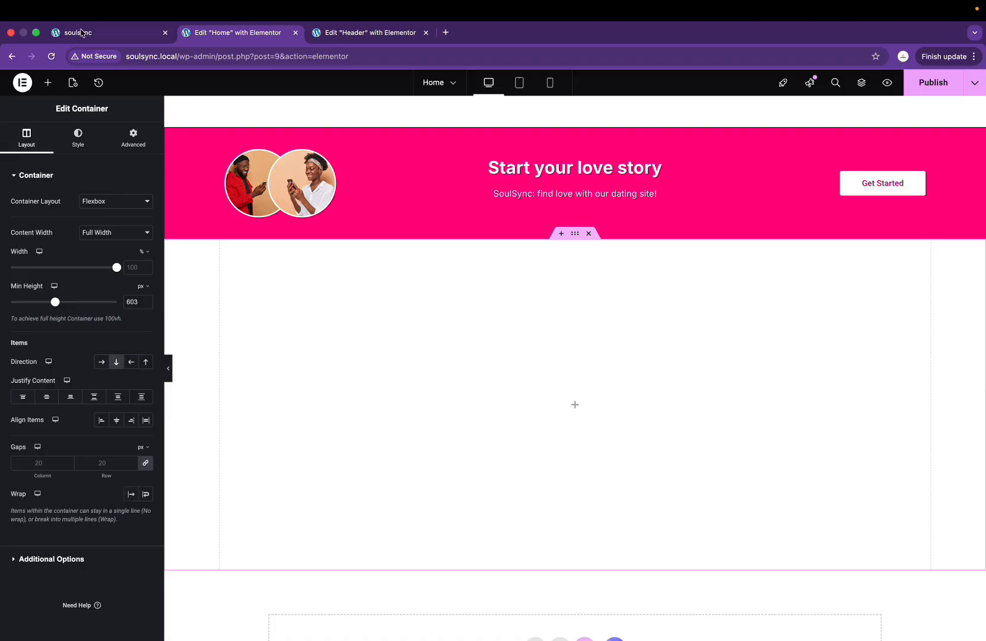
Step: Add a centred heading titled 'Testimonial' to the section
{"action": "left_click", "coordinate": [48, 82]}
{"action": "left_click_drag", "start_coordinate": [44, 309], "coordinate": [533, 407]}
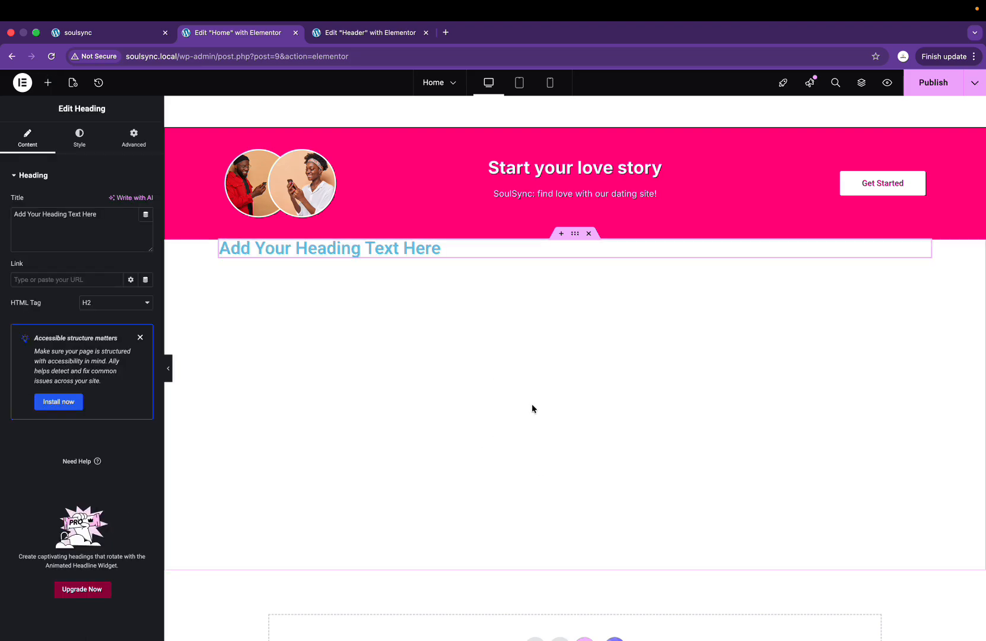
{"action": "left_click", "coordinate": [84, 127]}
{"action": "left_click", "coordinate": [28, 137]}
{"action": "triple_click", "coordinate": [92, 220]}
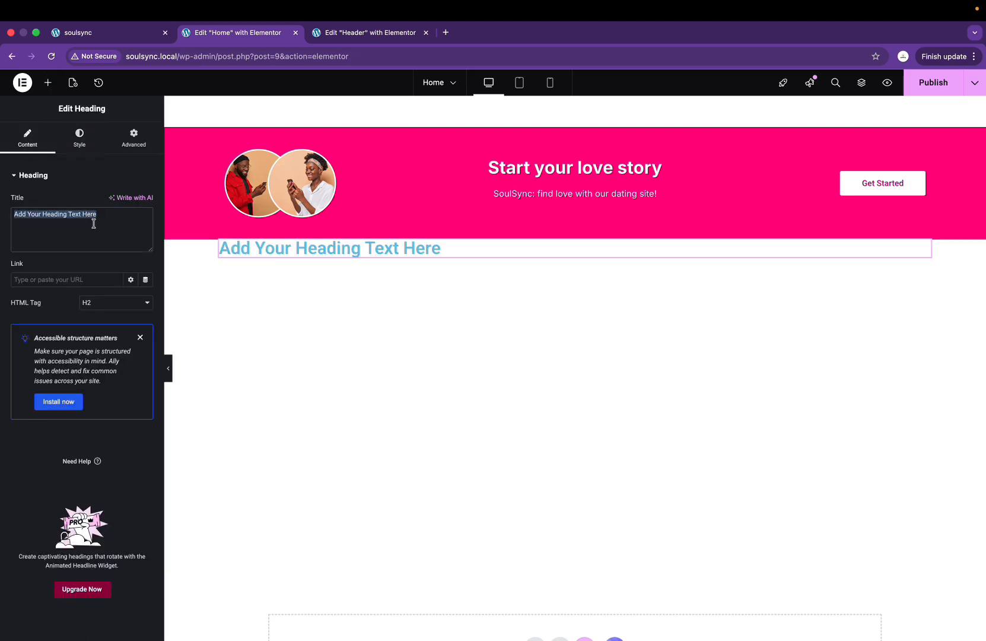
{"action": "type", "text": "Testimonial"}
{"action": "left_click", "coordinate": [79, 137]}
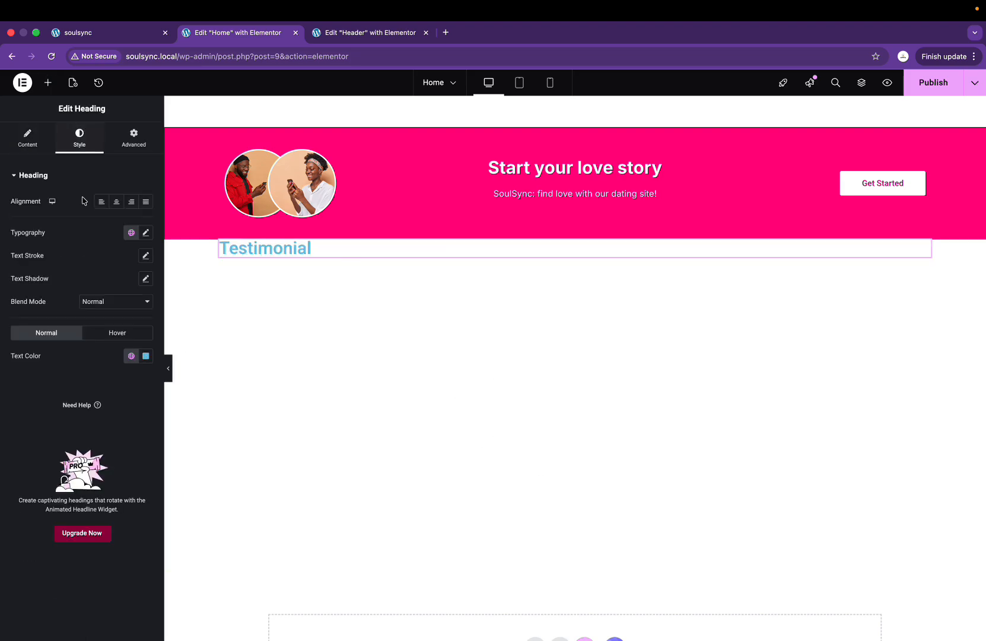
{"action": "left_click", "coordinate": [117, 203]}
Step: Set the heading typography to Inter, weight 700 Bold
{"action": "left_click", "coordinate": [146, 233]}
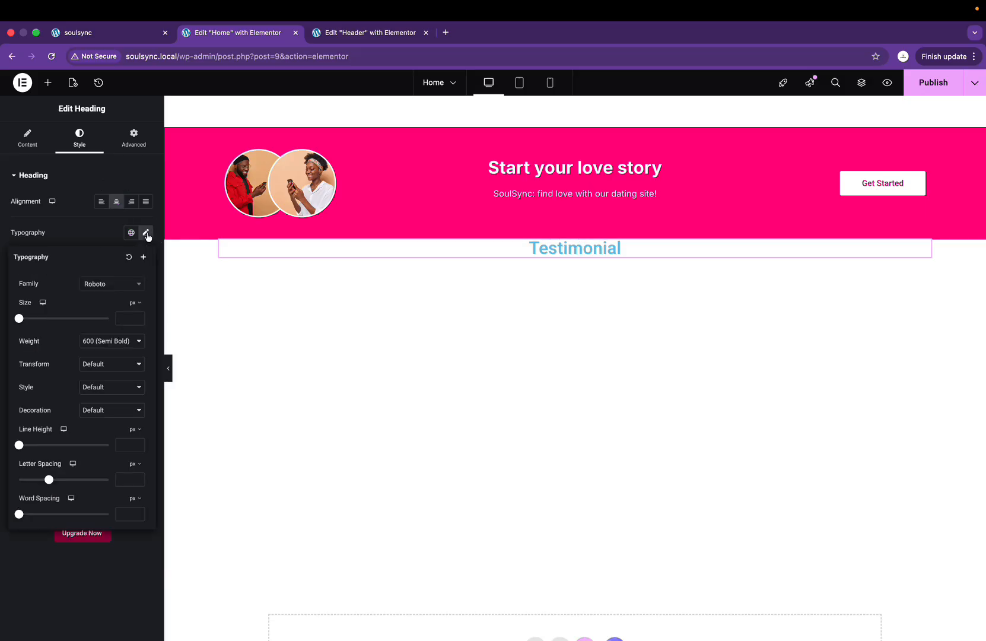
{"action": "left_click", "coordinate": [118, 290]}
{"action": "type", "text": "inter"}
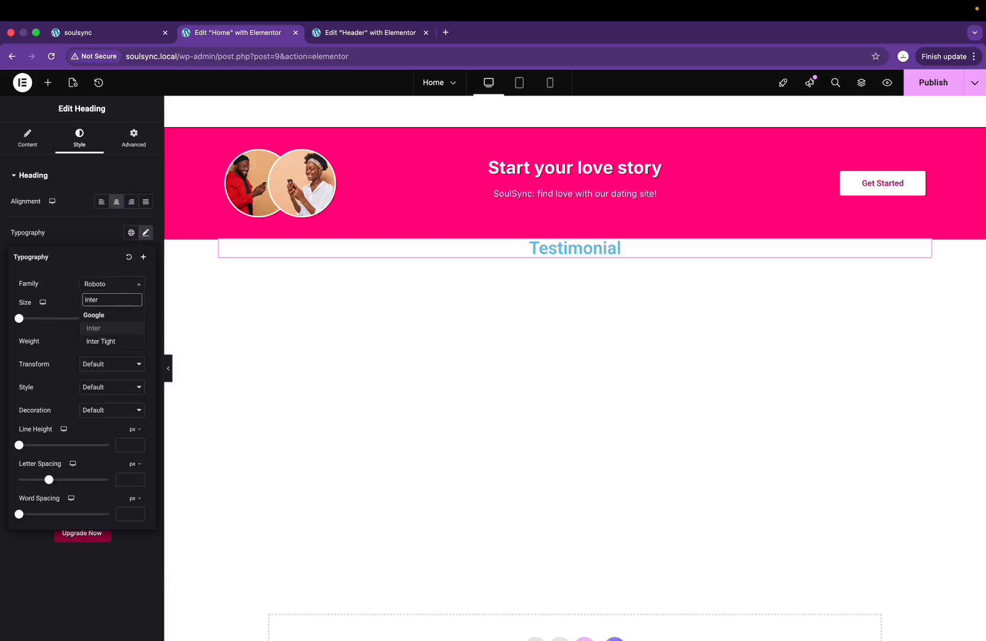
{"action": "left_click", "coordinate": [141, 328]}
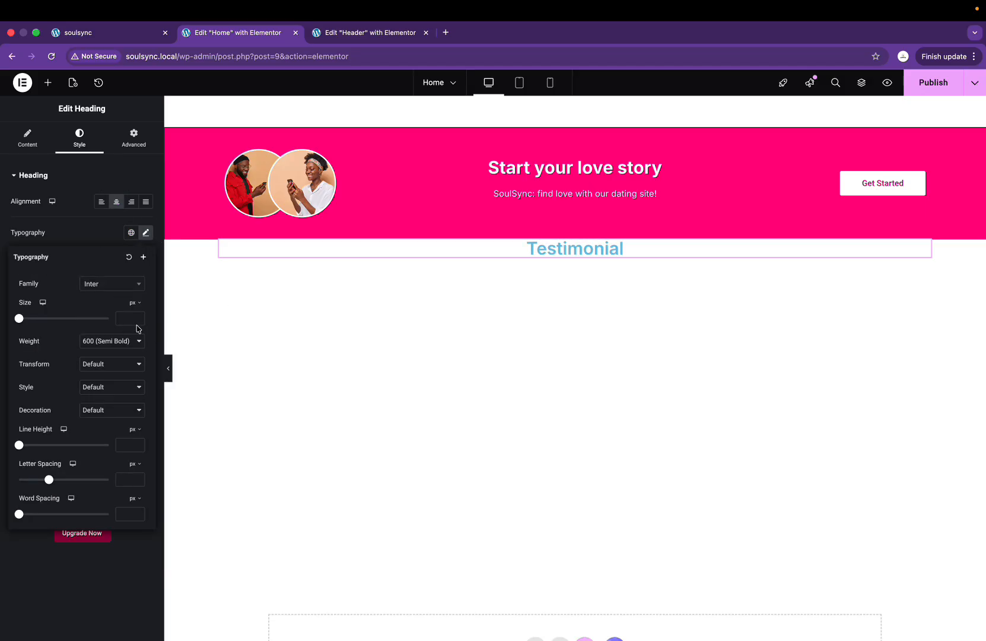
{"action": "key", "text": "ctrl+Right"}
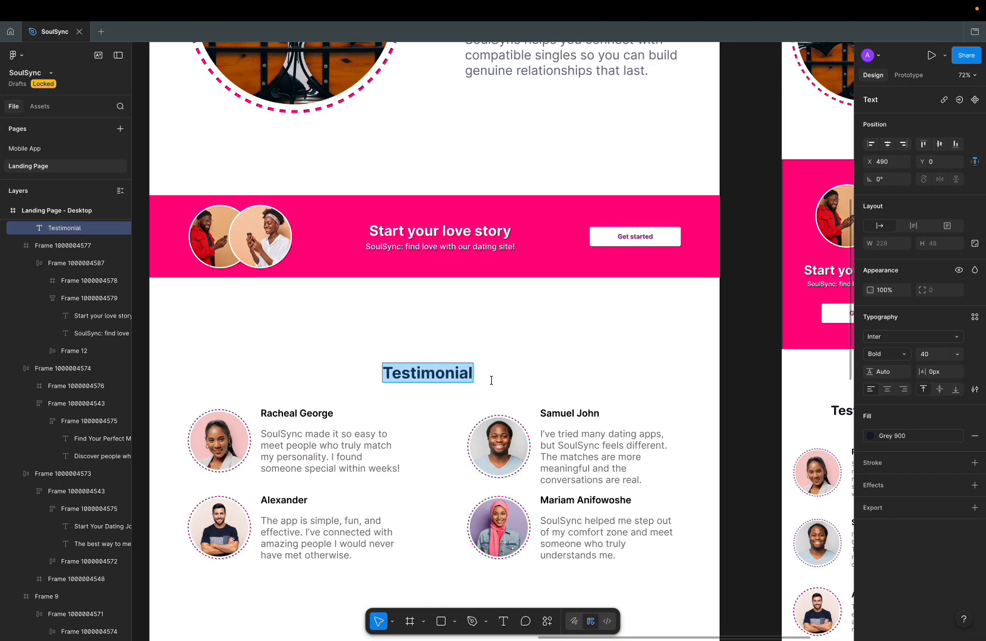
{"action": "key", "text": "ctrl+Left"}
{"action": "left_click", "coordinate": [114, 289]}
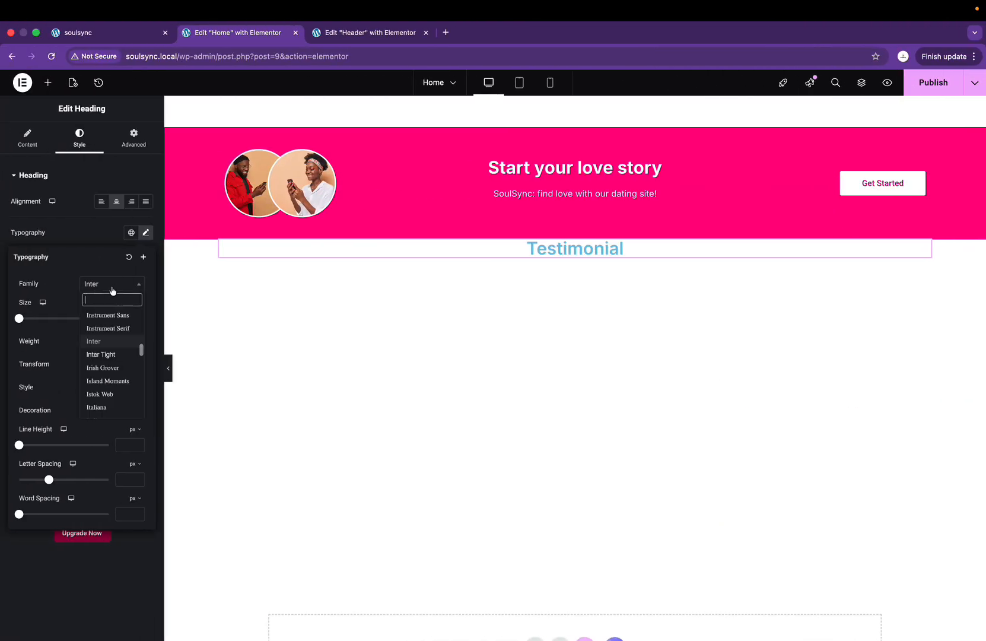
{"action": "left_click", "coordinate": [113, 289]}
{"action": "left_click", "coordinate": [125, 340]}
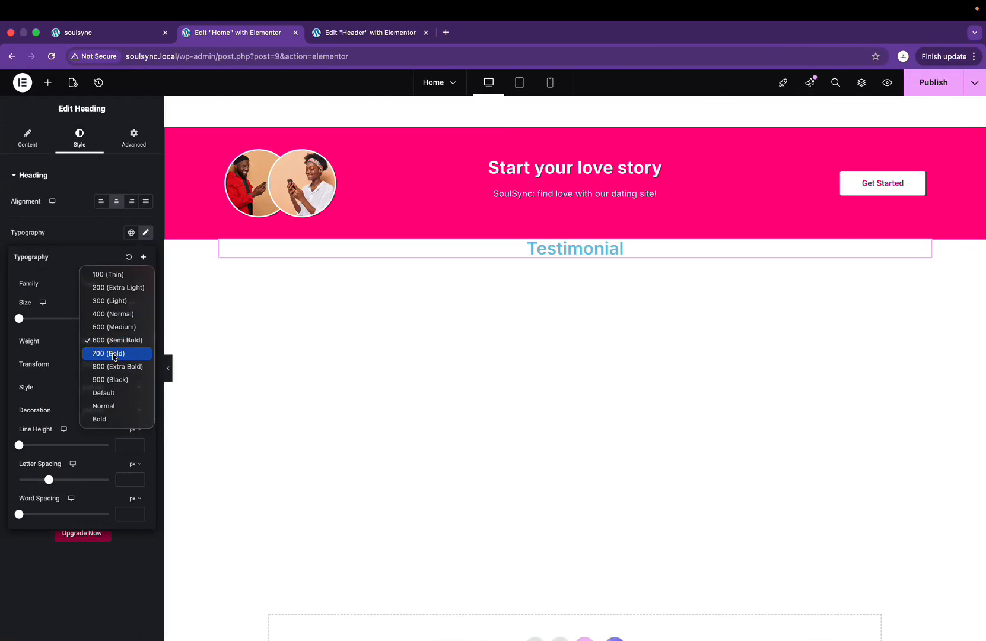
{"action": "left_click", "coordinate": [110, 351]}
{"action": "key", "text": "ctrl+Right"}
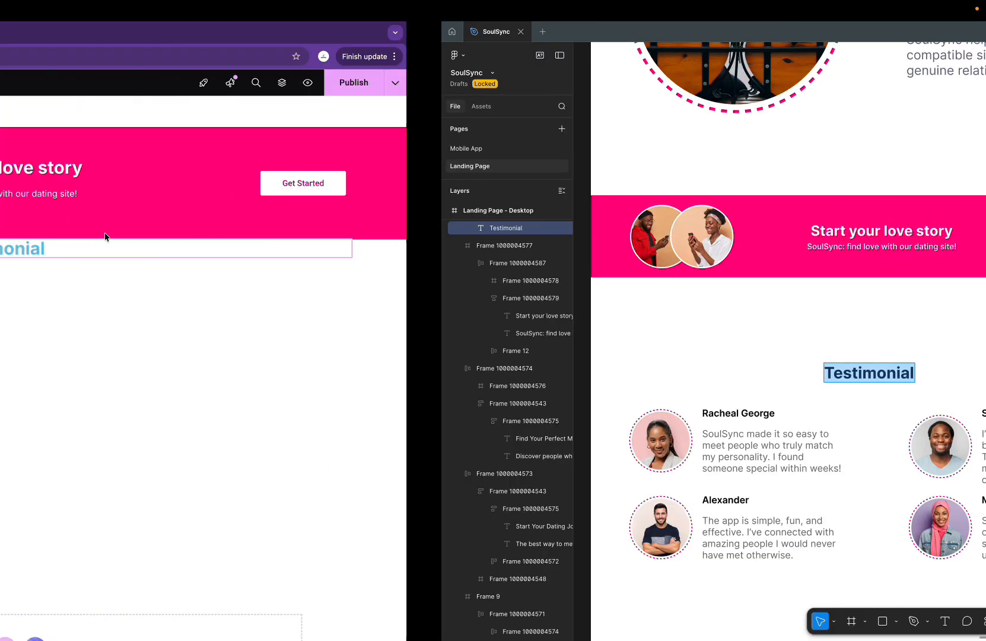
{"action": "key", "text": "ctrl+Left"}
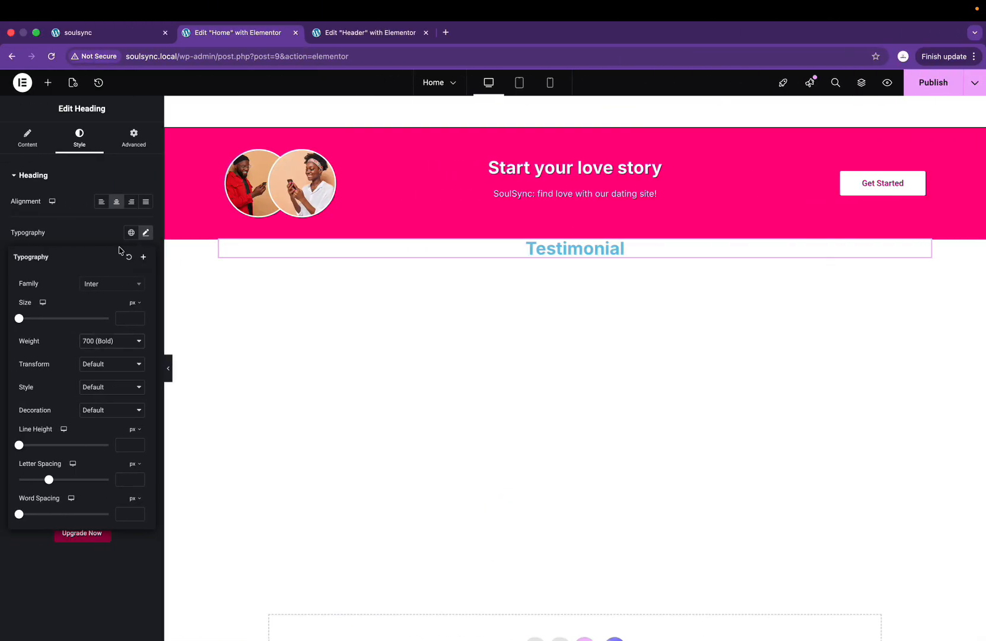
Step: Colour the heading text with the global Dark Grey preset
{"action": "left_click", "coordinate": [131, 232]}
{"action": "left_click", "coordinate": [131, 232]}
{"action": "left_click", "coordinate": [104, 233]}
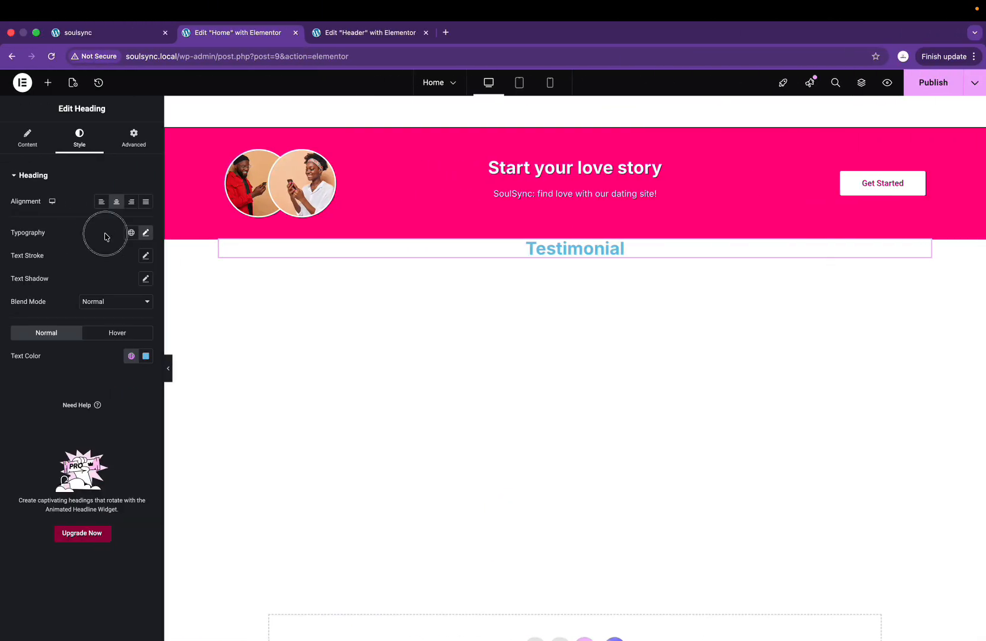
{"action": "left_click", "coordinate": [146, 357]}
{"action": "left_click", "coordinate": [131, 356]}
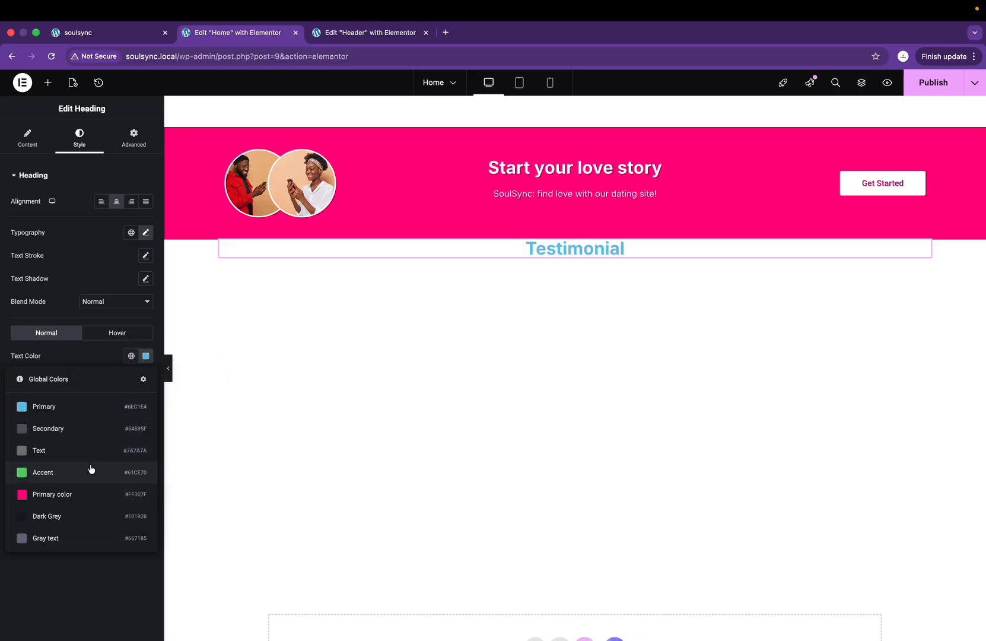
{"action": "left_click", "coordinate": [71, 517]}
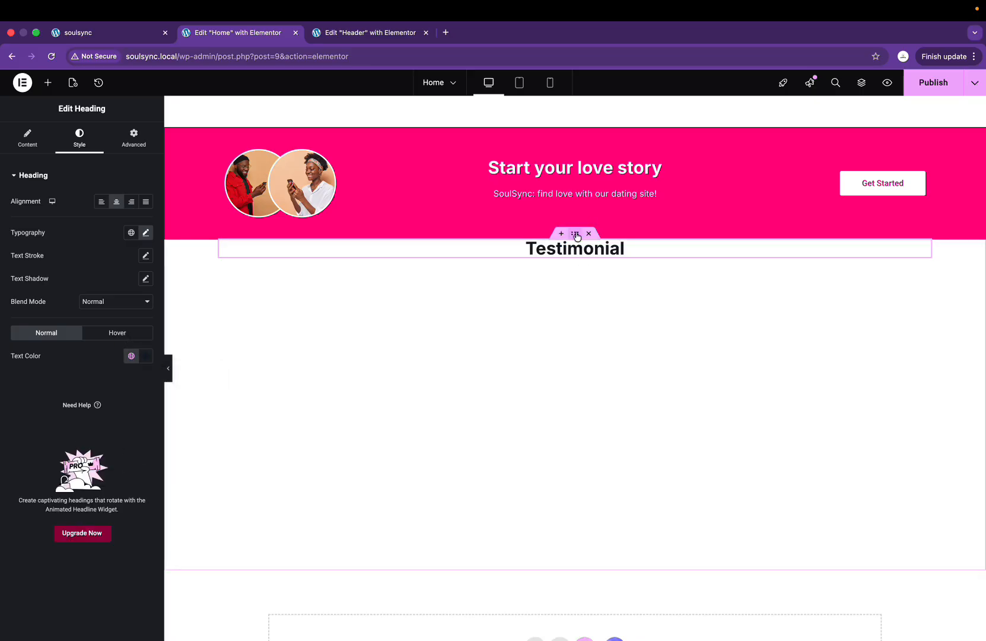
Step: Centre the section's contents and add a full-width, 372 px-tall container below Testimonial
{"action": "left_click", "coordinate": [575, 234]}
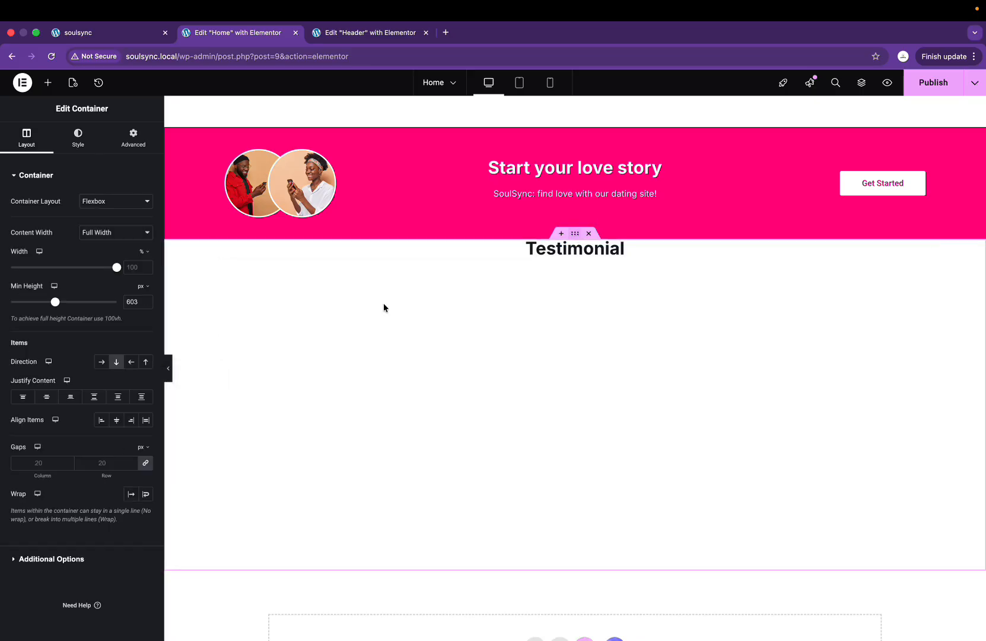
{"action": "left_click", "coordinate": [45, 397]}
{"action": "scroll", "coordinate": [630, 374], "scroll_direction": "down", "scroll_amount": 2}
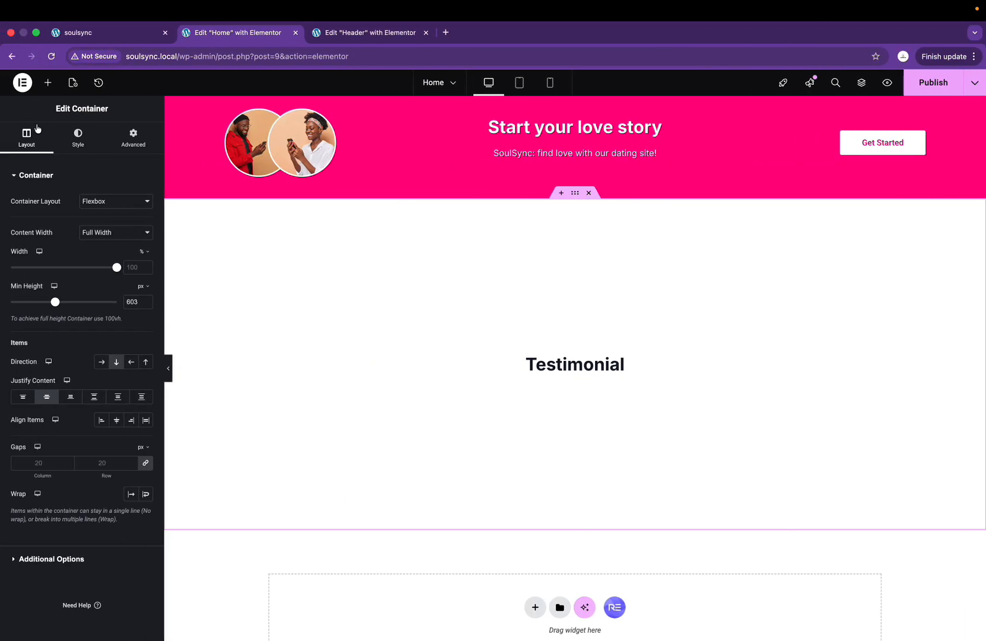
{"action": "left_click", "coordinate": [47, 82]}
{"action": "left_click_drag", "start_coordinate": [42, 227], "coordinate": [580, 373]}
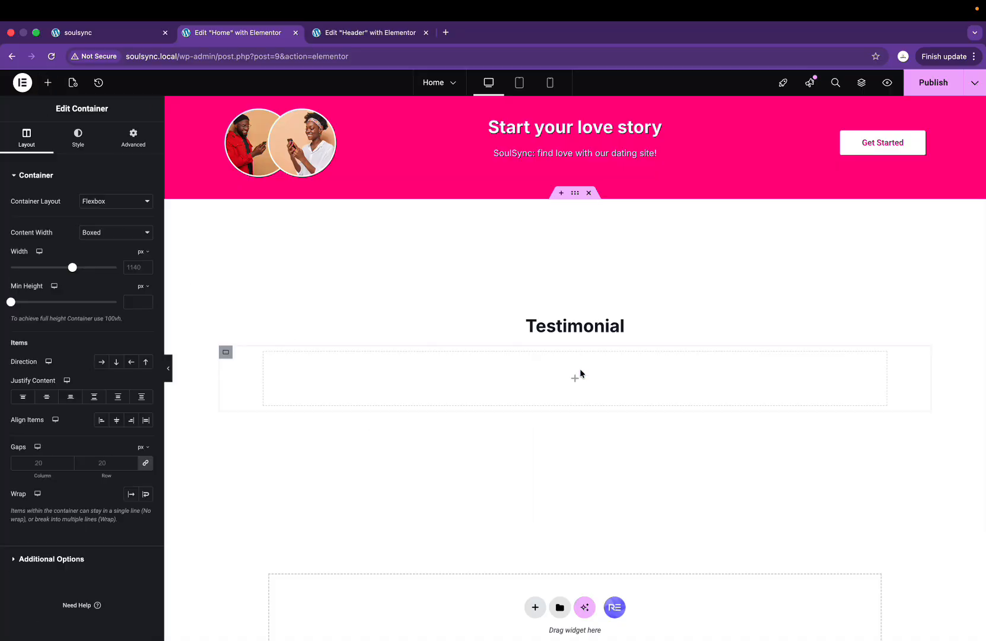
{"action": "left_click", "coordinate": [100, 232]}
{"action": "left_click", "coordinate": [102, 245]}
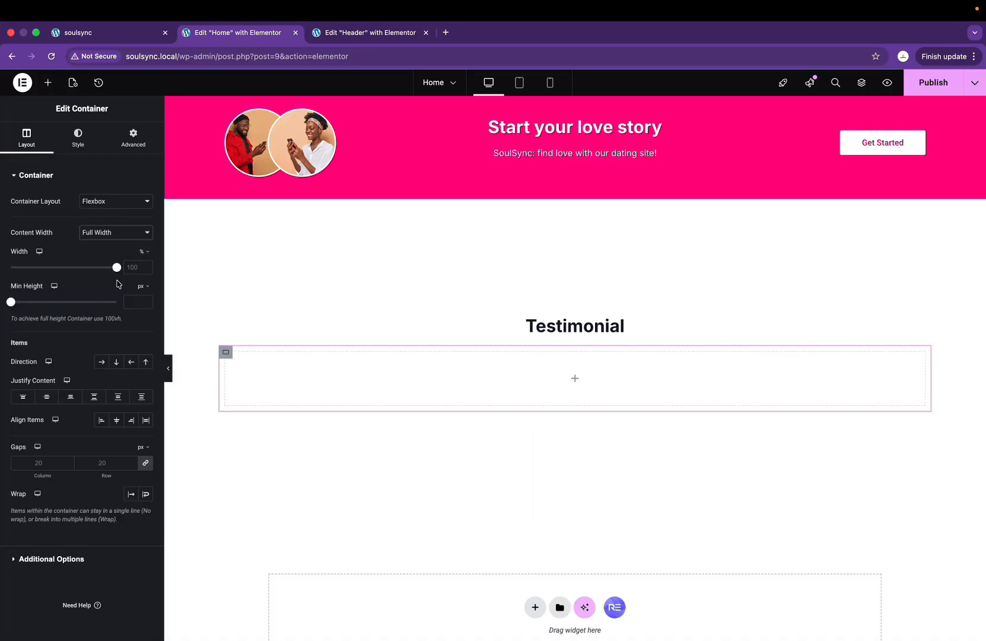
{"action": "left_click_drag", "start_coordinate": [11, 303], "coordinate": [38, 302]}
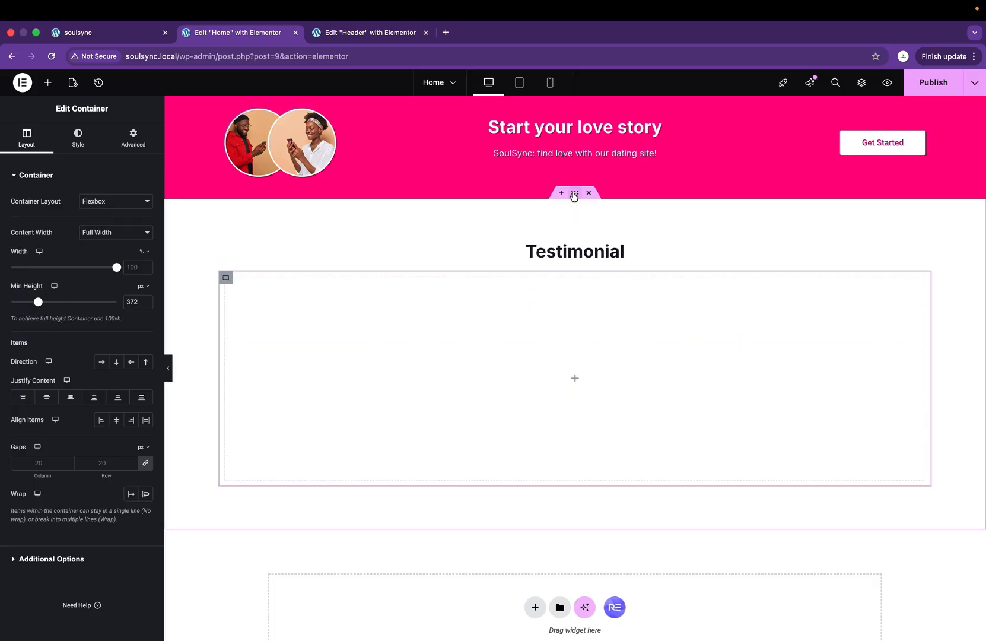
Step: Give the outer Testimonial section 50 px top and bottom padding
{"action": "left_click", "coordinate": [575, 195]}
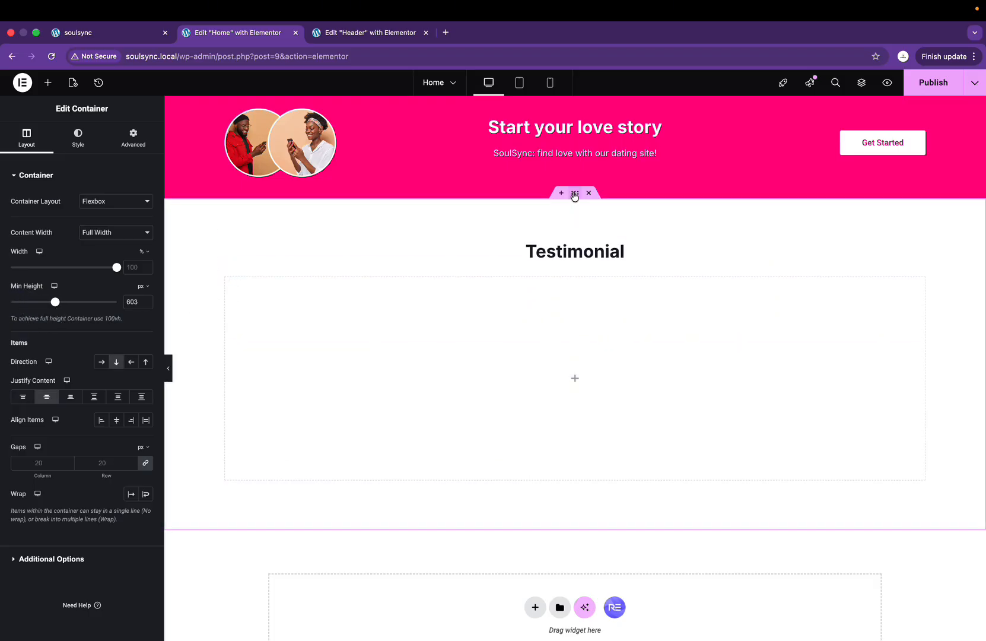
{"action": "left_click", "coordinate": [133, 137]}
{"action": "left_click", "coordinate": [19, 255]}
{"action": "type", "text": "50"}
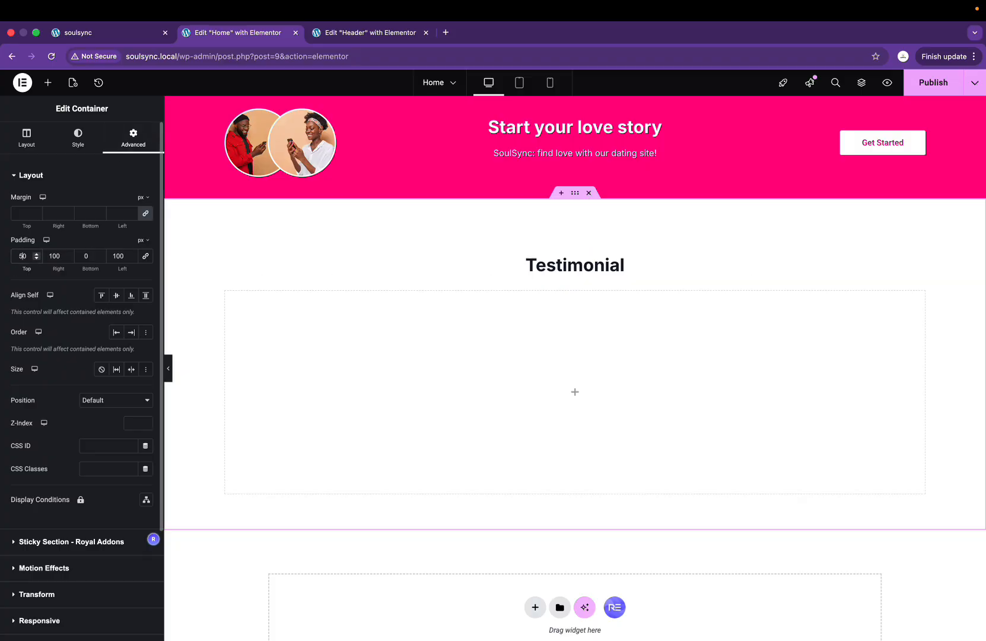
{"action": "left_click", "coordinate": [89, 256]}
{"action": "type", "text": "5"}
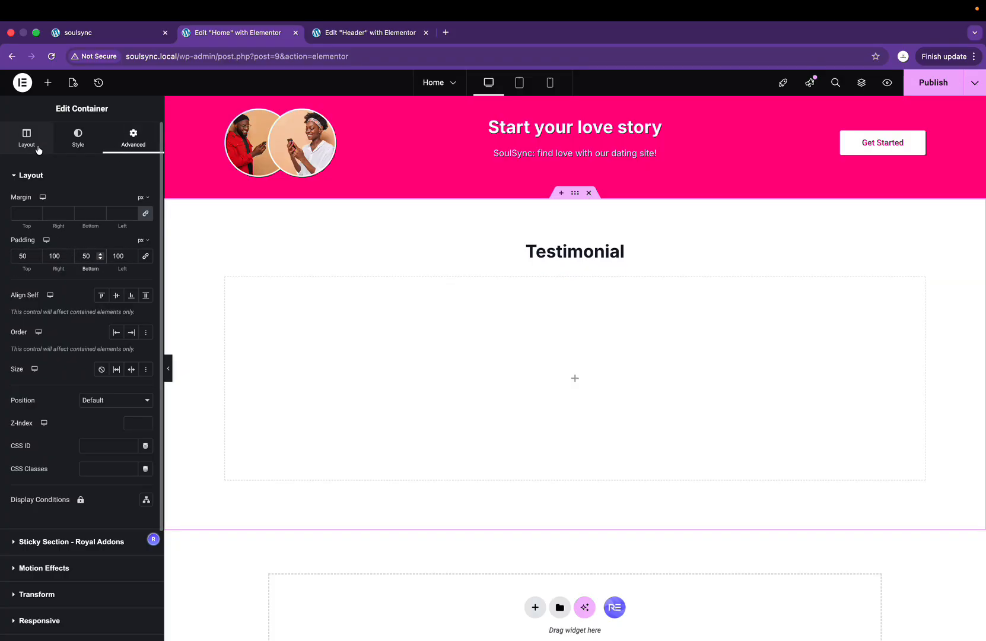
{"action": "left_click", "coordinate": [38, 149]}
{"action": "left_click", "coordinate": [575, 379]}
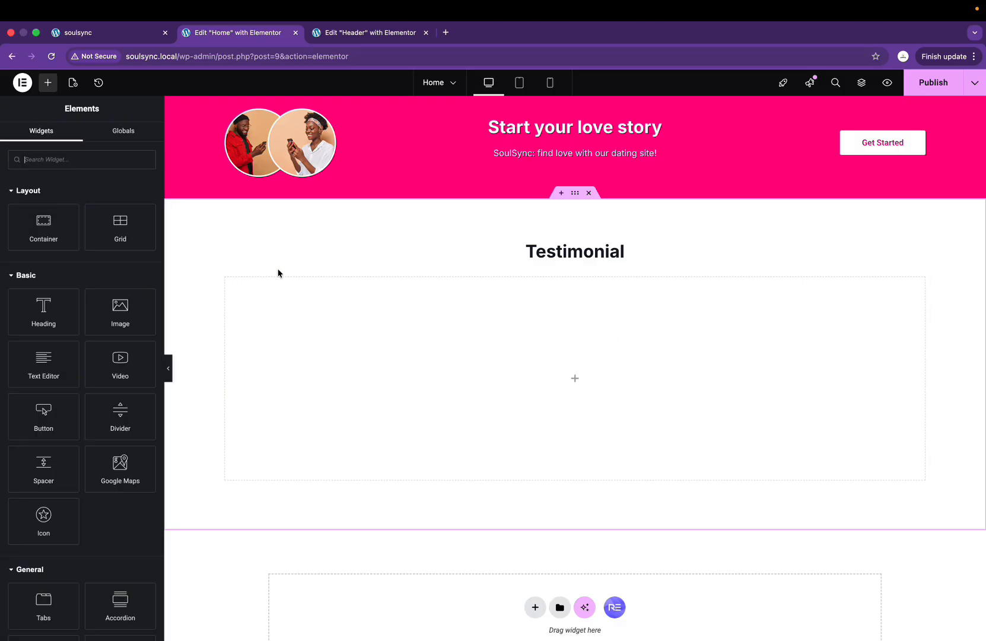
Step: Add two inner containers side by side inside the new box
{"action": "left_click_drag", "start_coordinate": [55, 228], "coordinate": [626, 397]}
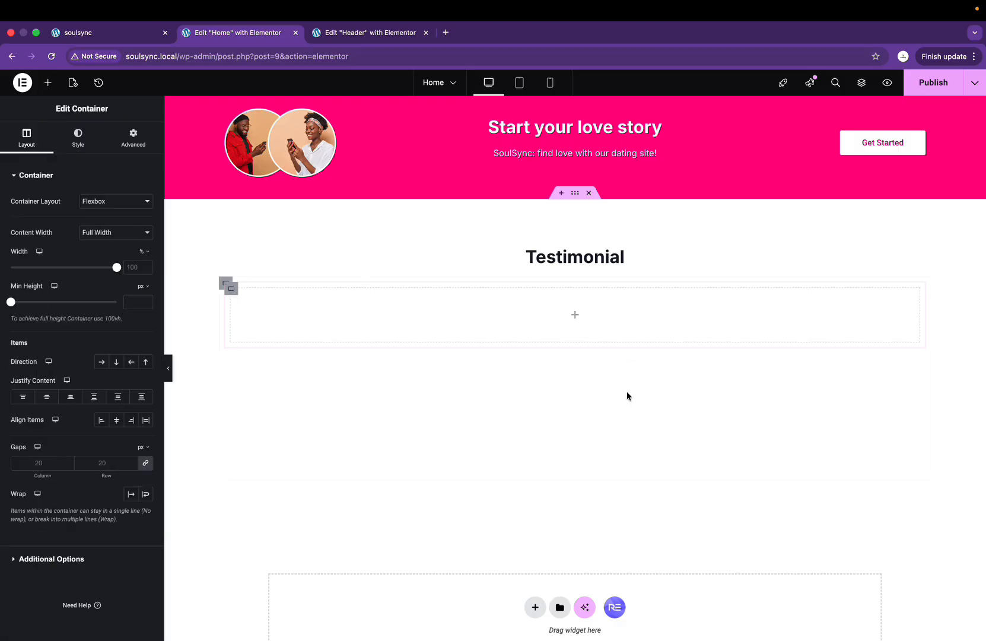
{"action": "right_click", "coordinate": [235, 293]}
{"action": "left_click", "coordinate": [264, 323]}
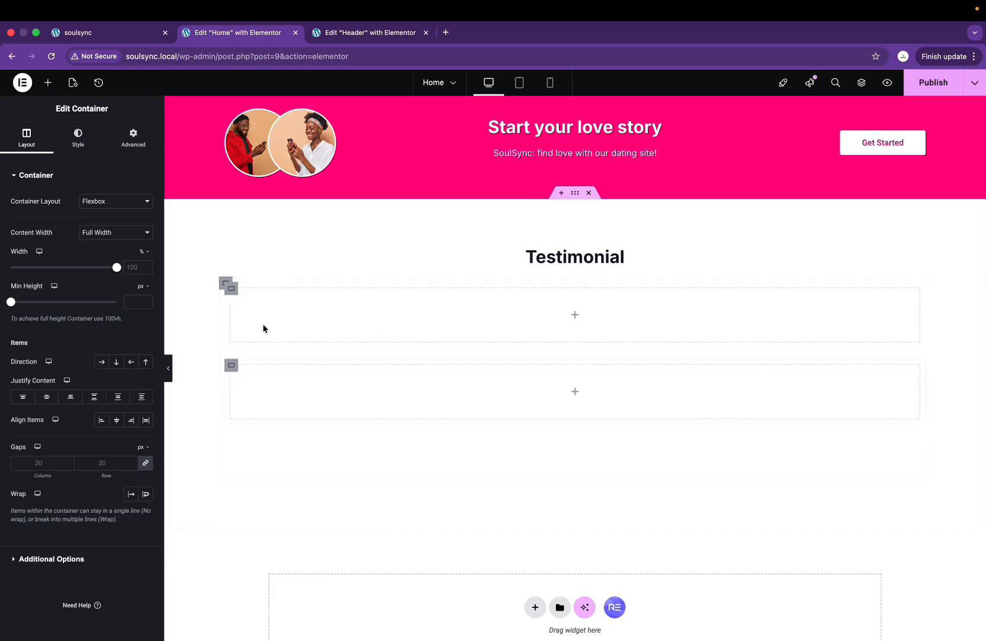
{"action": "left_click", "coordinate": [224, 284]}
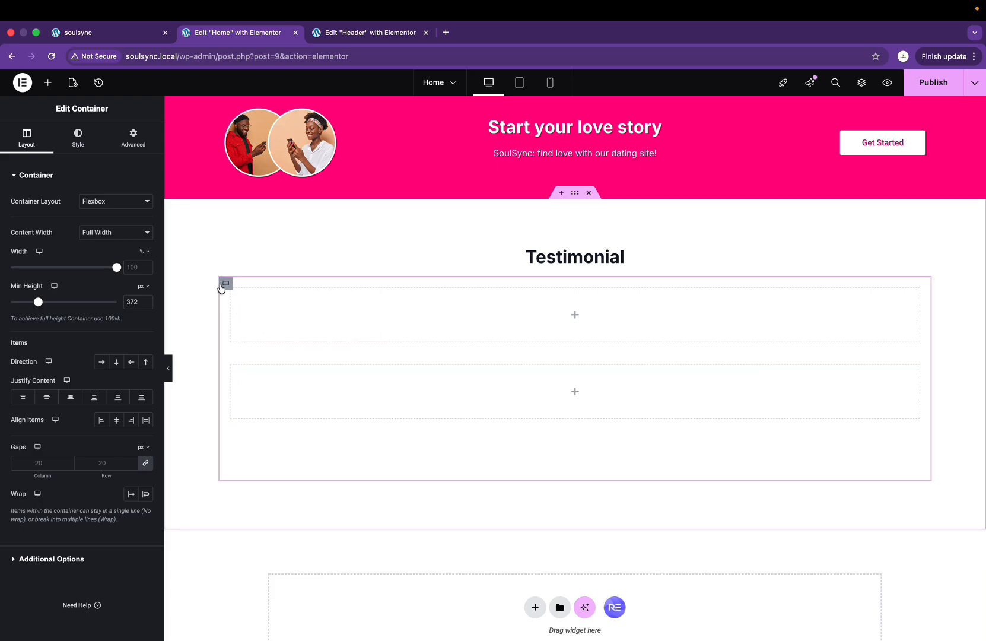
{"action": "left_click", "coordinate": [101, 364]}
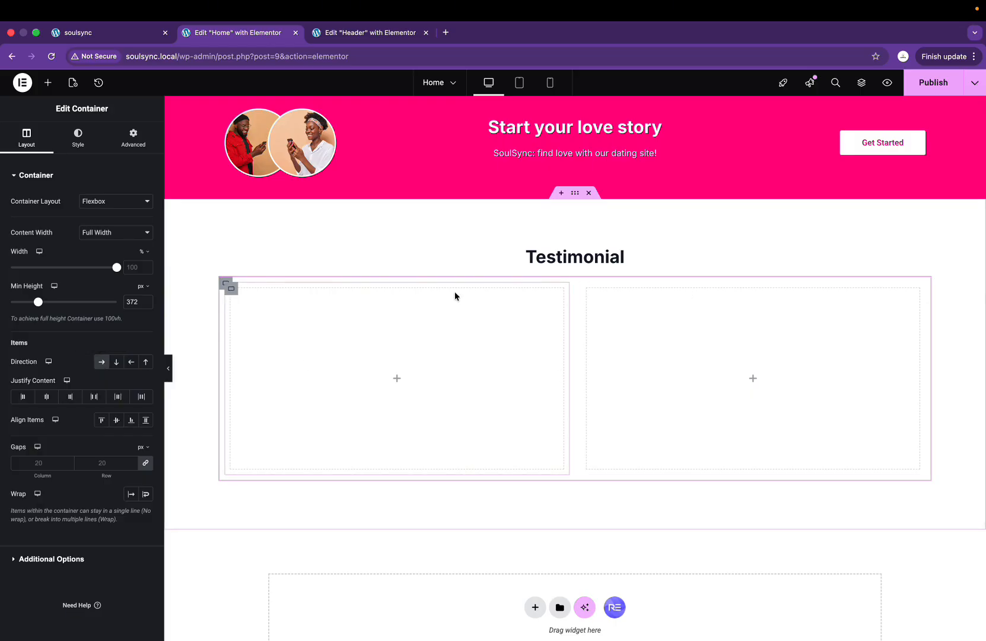
Step: Duplicate the two-card row to form a two-by-two grid, checking Figma for reference
{"action": "right_click", "coordinate": [225, 284]}
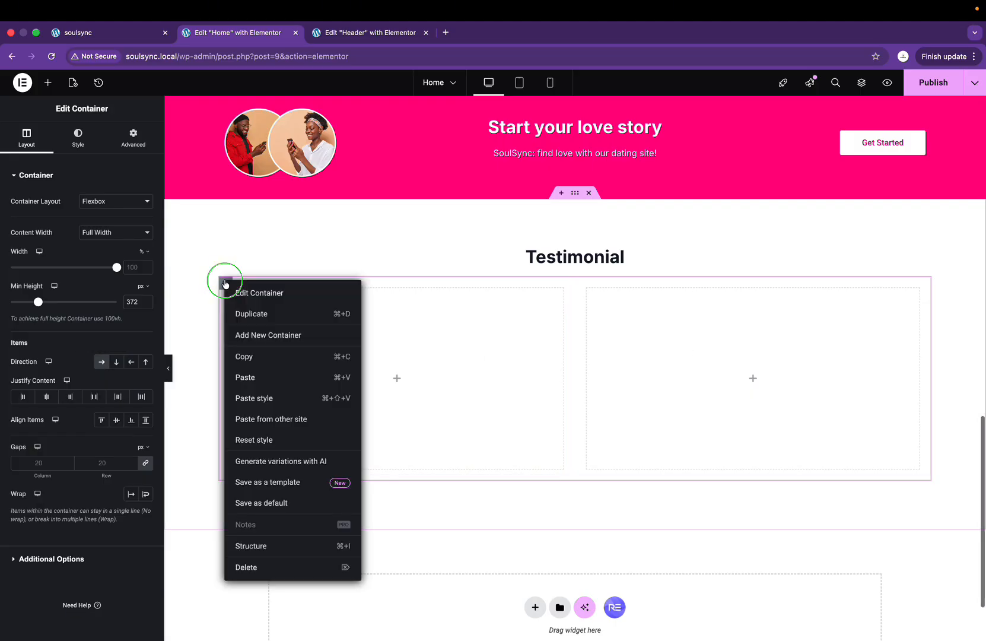
{"action": "left_click", "coordinate": [250, 314]}
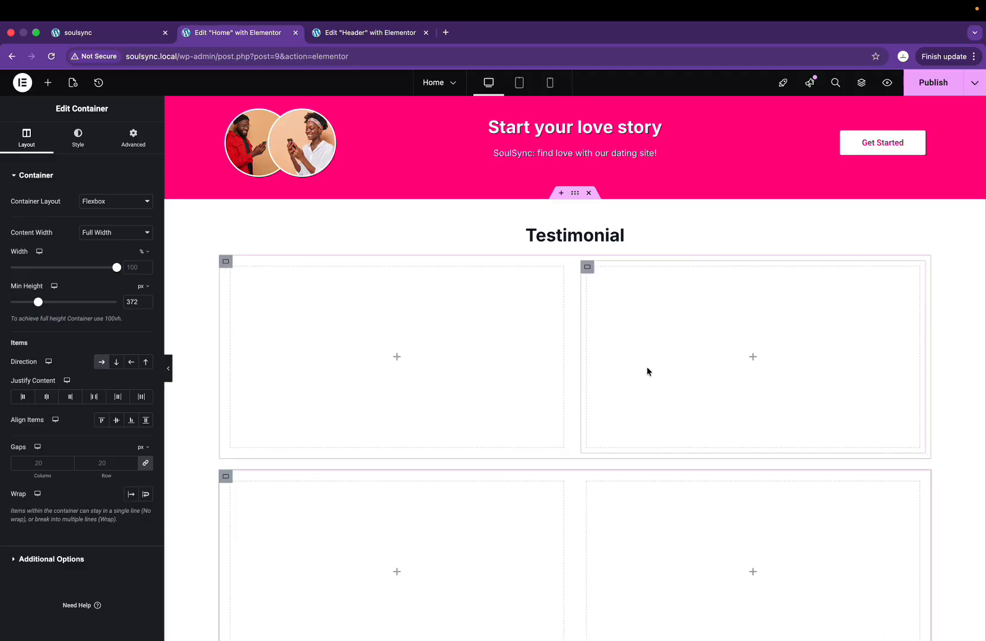
{"action": "scroll", "coordinate": [646, 366], "scroll_direction": "down", "scroll_amount": 1}
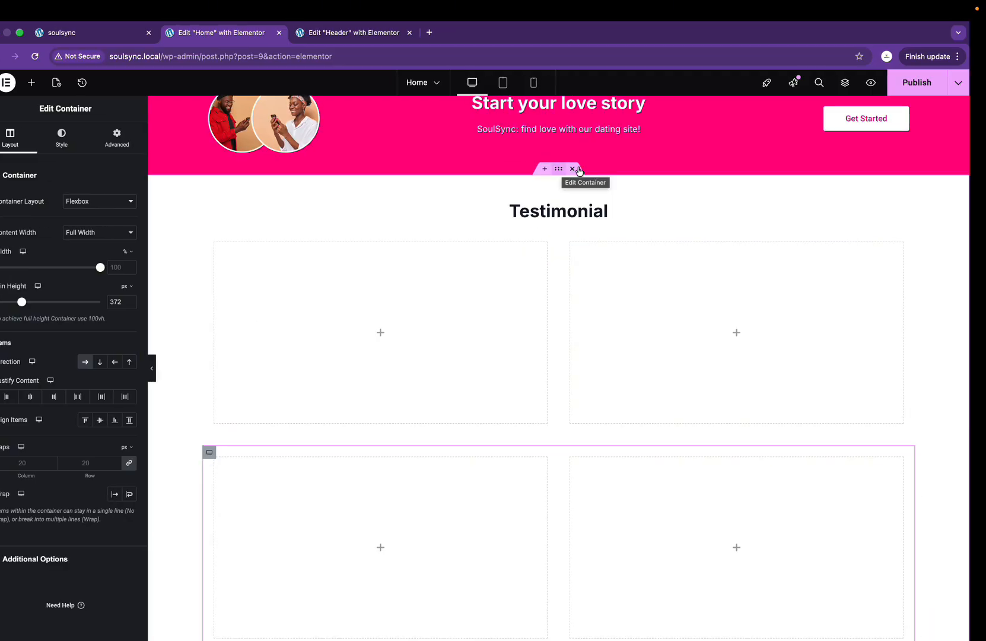
{"action": "key", "text": "ctrl+Right"}
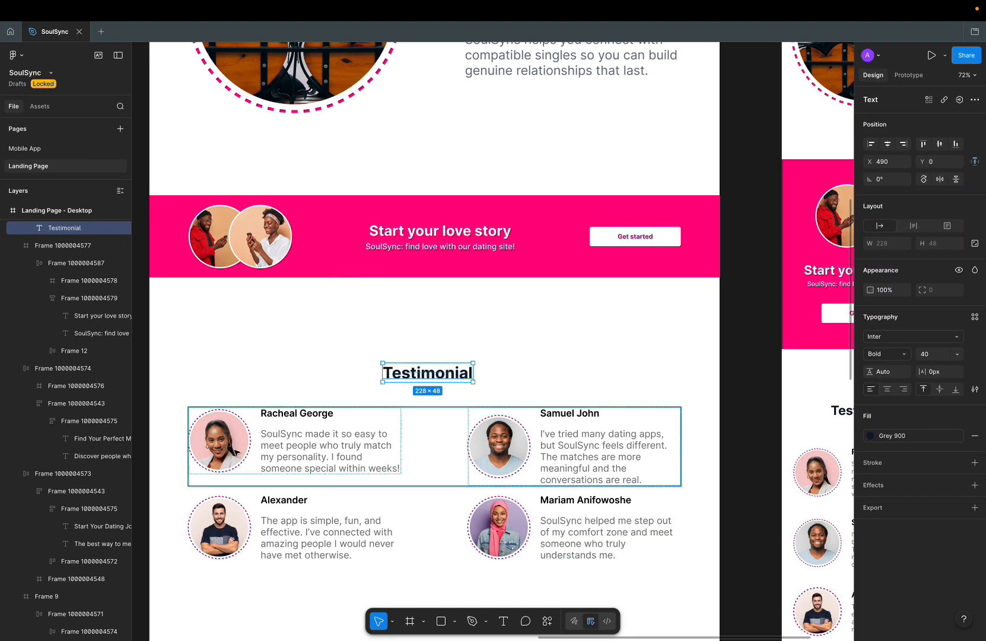
{"action": "key", "text": "ctrl+Left"}
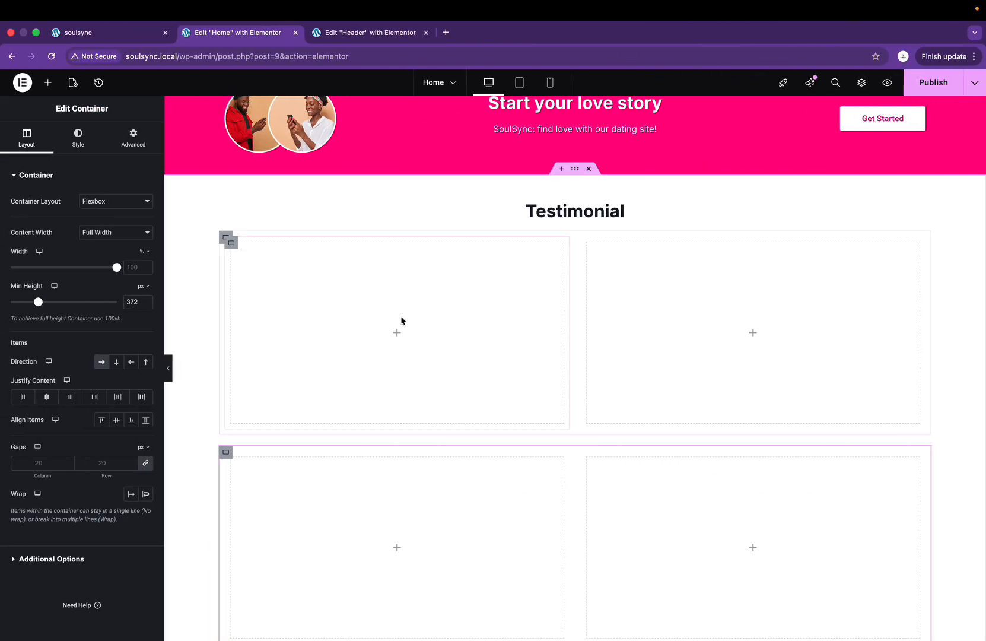
Step: Place a nested Container inside the top-left card and set its direction to Row
{"action": "left_click", "coordinate": [397, 336]}
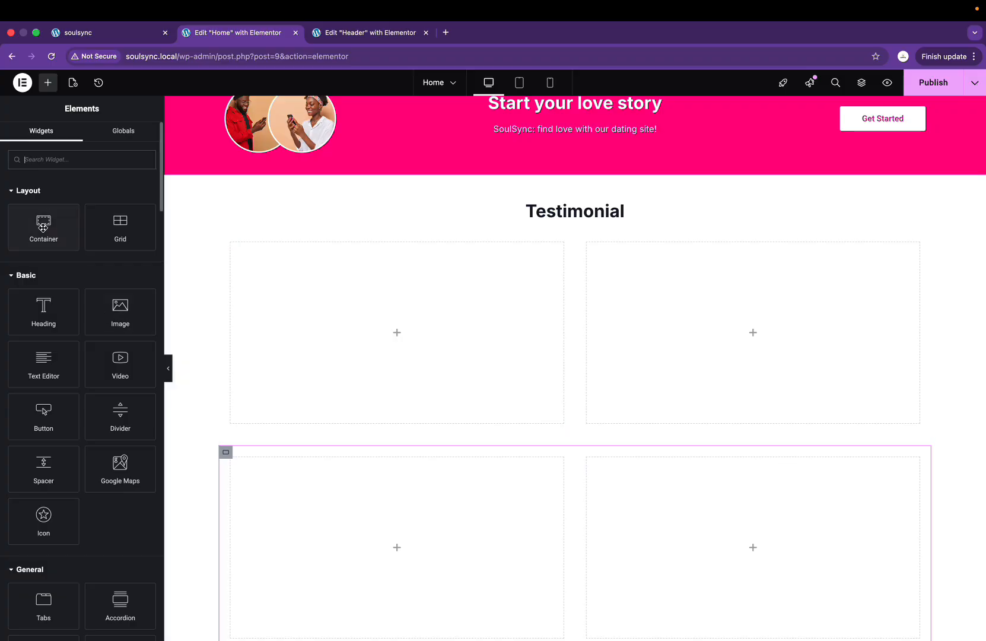
{"action": "key", "text": "ctrl+Right"}
{"action": "key", "text": "ctrl+Left"}
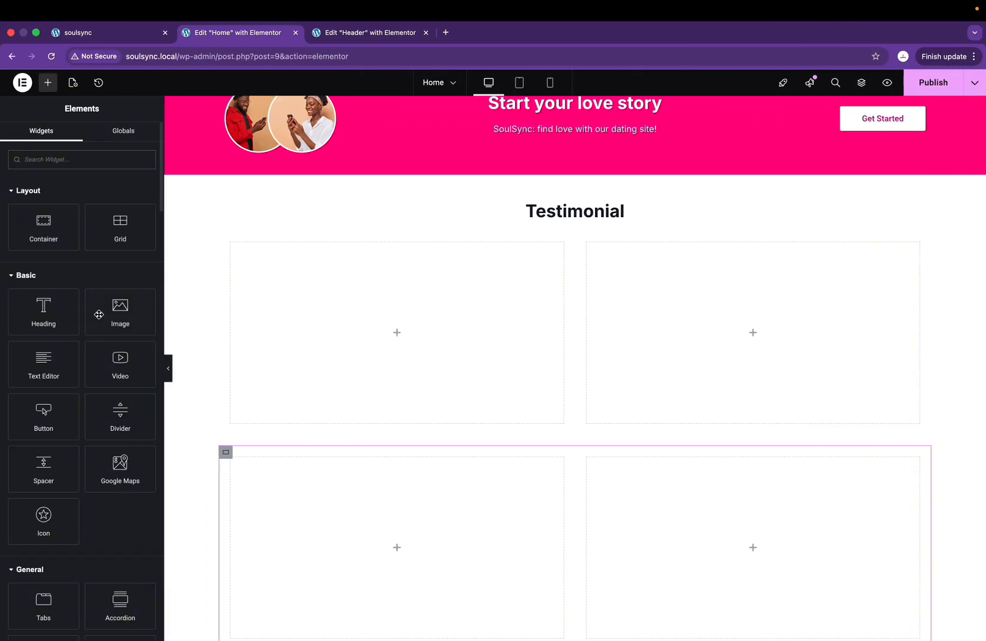
{"action": "left_click_drag", "start_coordinate": [57, 235], "coordinate": [376, 337]}
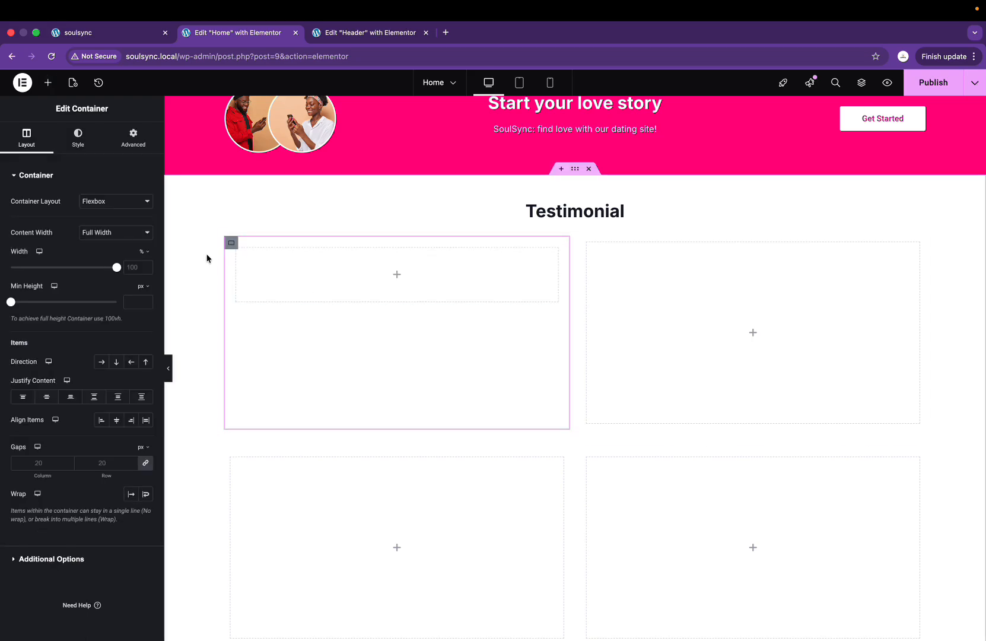
{"action": "left_click", "coordinate": [101, 362]}
Step: Duplicate the nested container side by side and drop an Image widget into the left one
{"action": "right_click", "coordinate": [241, 254]}
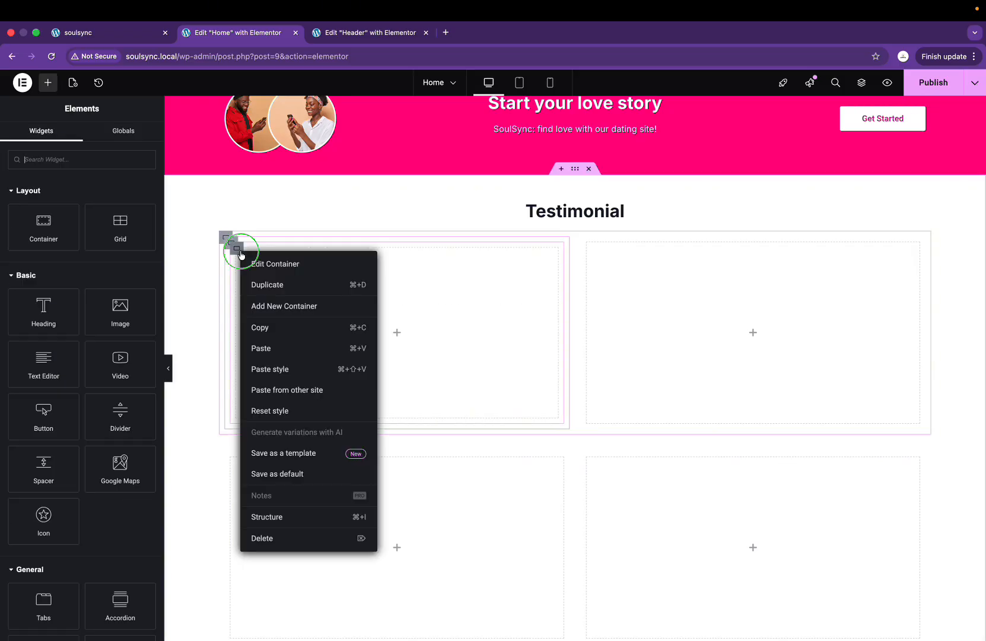
{"action": "left_click", "coordinate": [274, 284]}
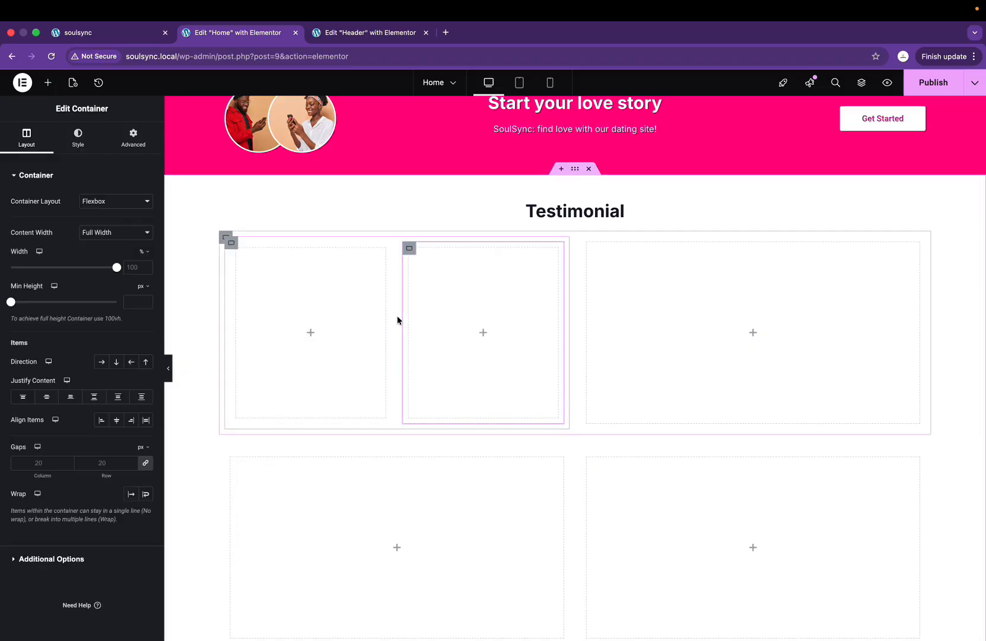
{"action": "left_click", "coordinate": [311, 333]}
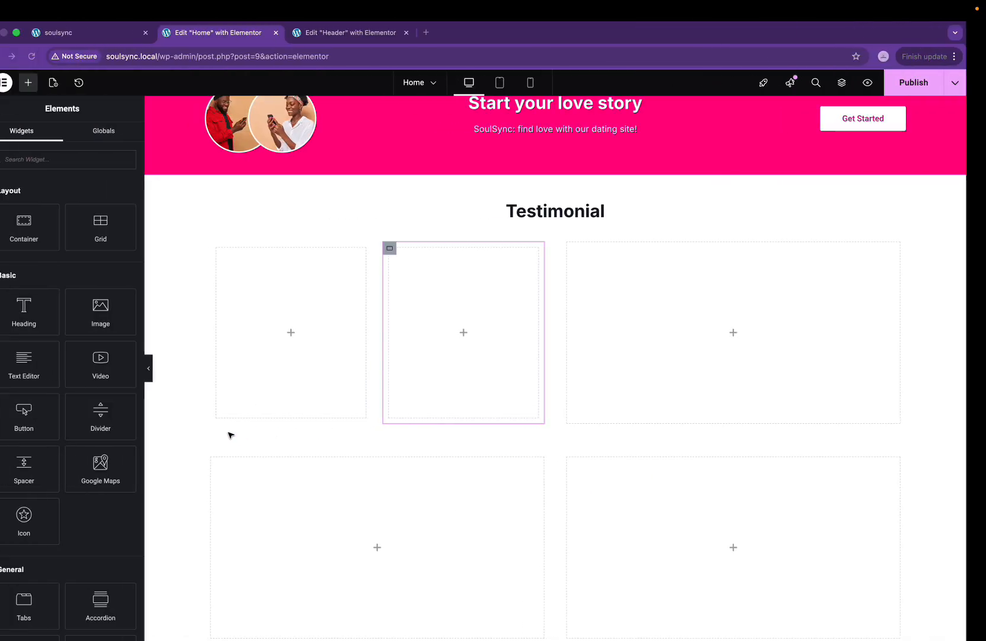
{"action": "left_click_drag", "start_coordinate": [100, 311], "coordinate": [300, 348]}
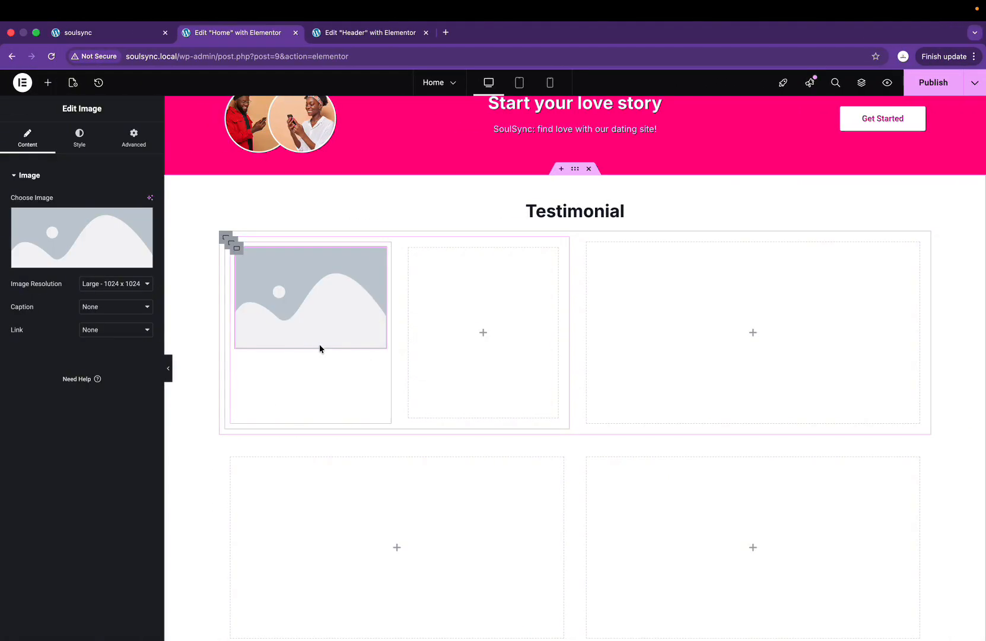
Step: Insert the woman's portrait from the Media Library and narrow its column to about a quarter width
{"action": "left_click", "coordinate": [96, 231]}
{"action": "left_click", "coordinate": [333, 211]}
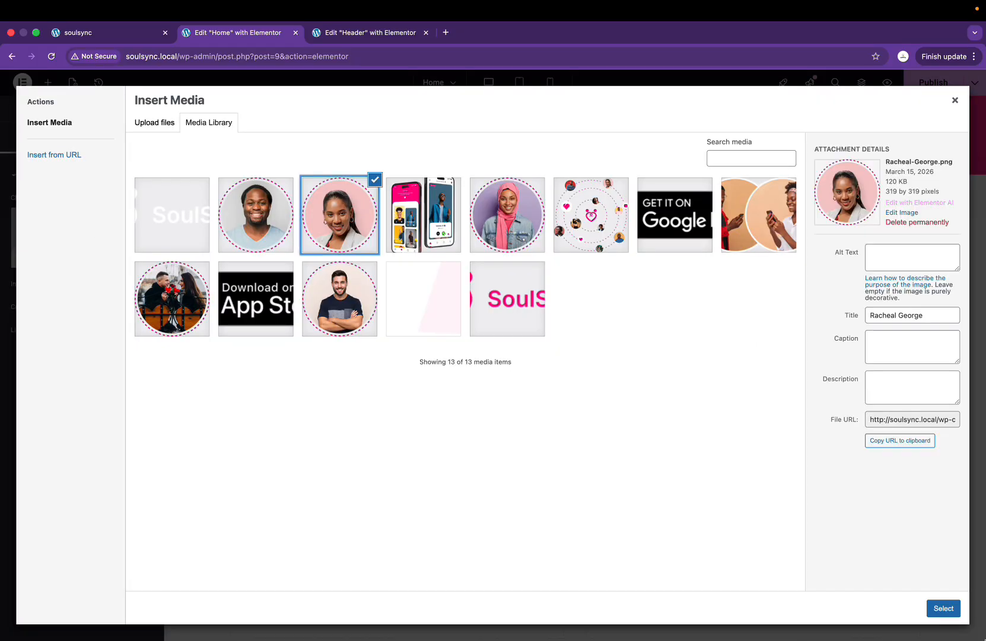
{"action": "left_click", "coordinate": [943, 609]}
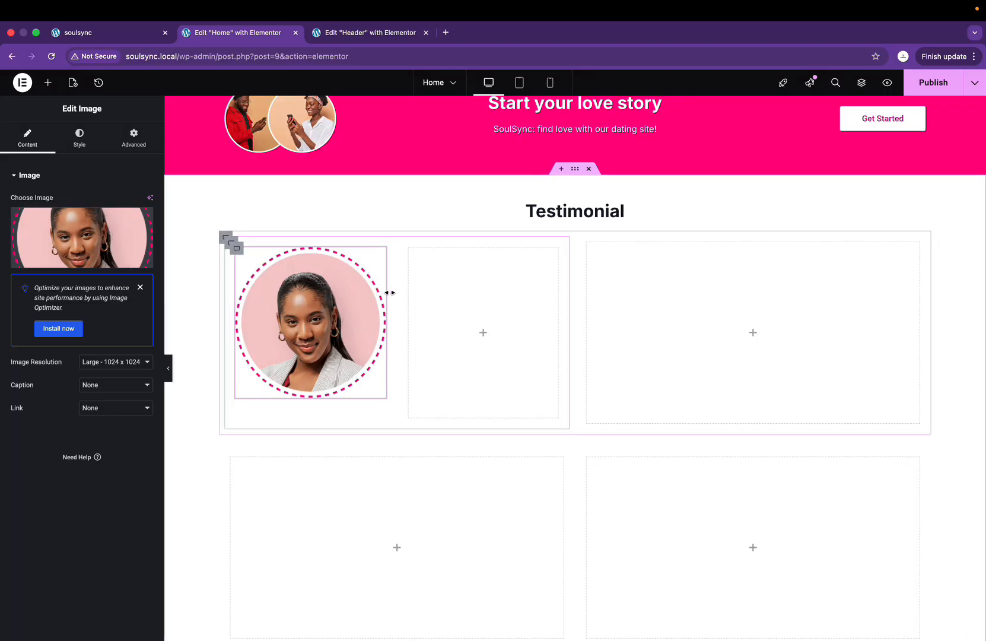
{"action": "left_click_drag", "start_coordinate": [389, 293], "coordinate": [356, 284]}
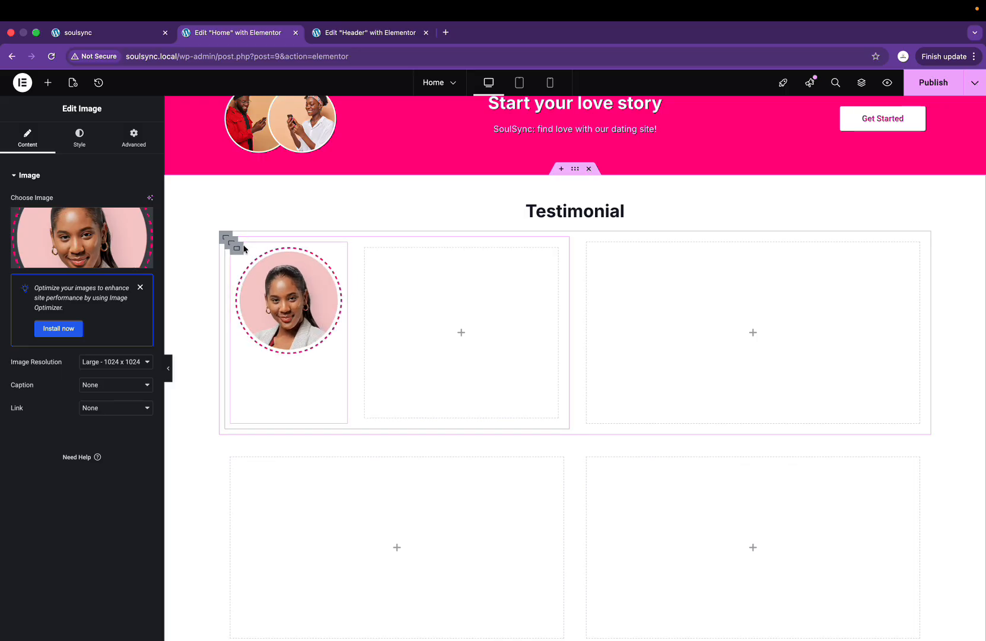
Step: Set the card's row container to Align Items center, centring the portrait and empty box vertically
{"action": "left_click", "coordinate": [236, 248]}
{"action": "left_click", "coordinate": [227, 242]}
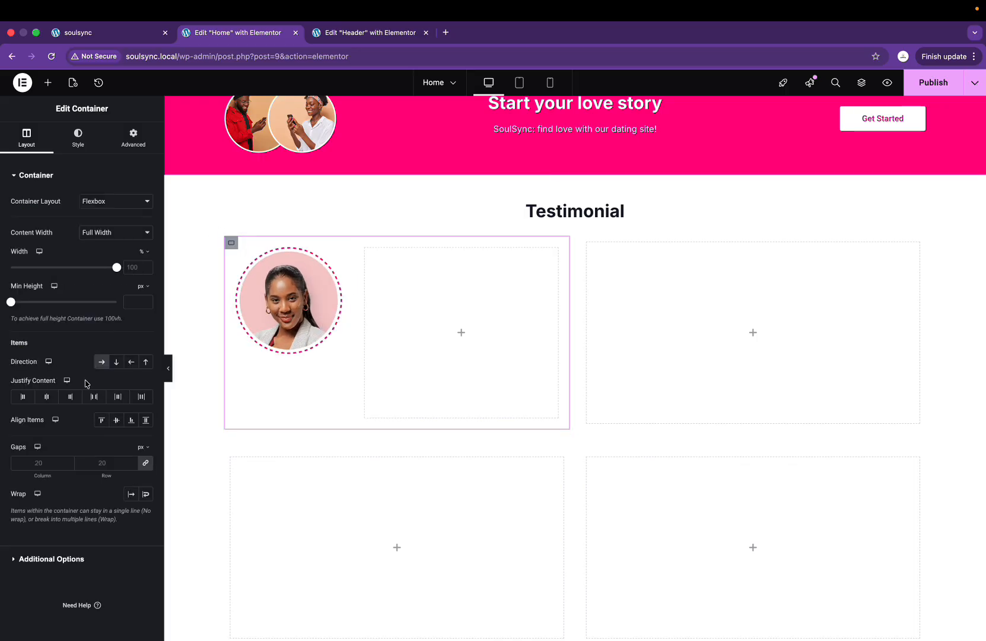
{"action": "left_click", "coordinate": [117, 420]}
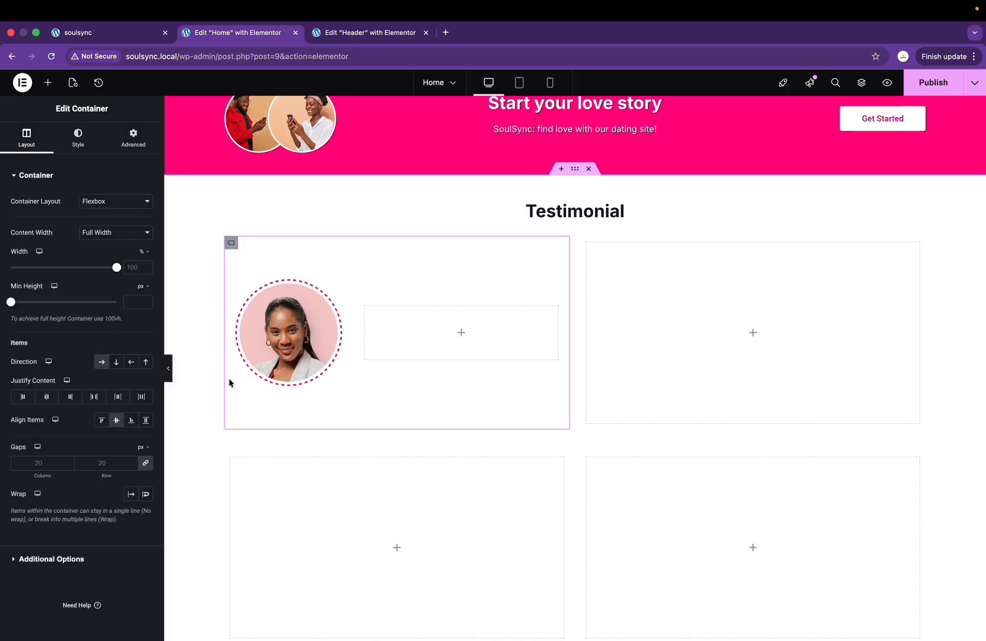
{"action": "left_click", "coordinate": [365, 308]}
{"action": "left_click", "coordinate": [462, 331]}
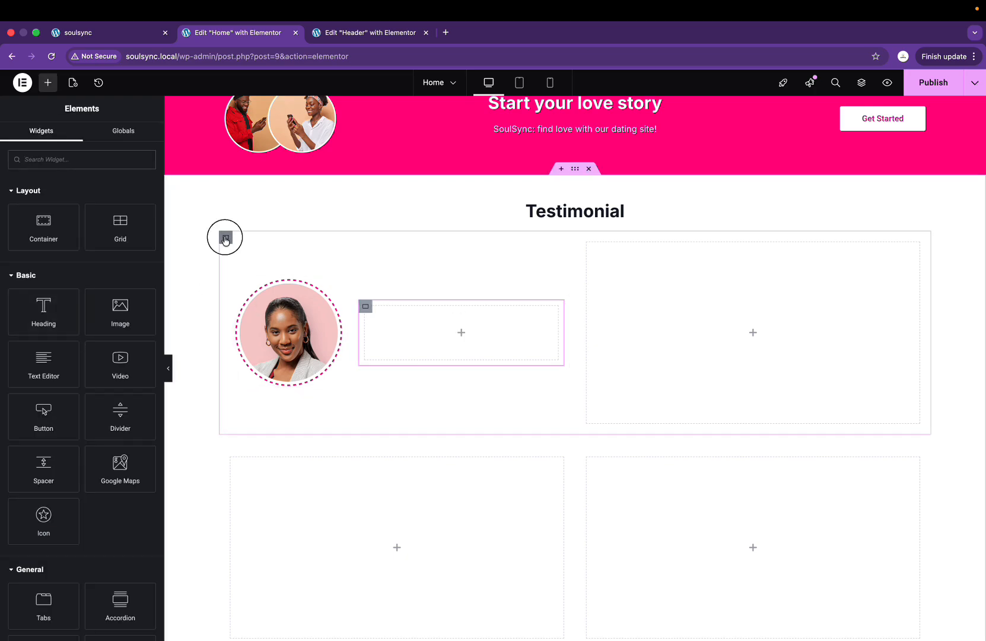
Step: Set the padding of the row container and the first card's container to 0
{"action": "left_click", "coordinate": [225, 237]}
{"action": "left_click", "coordinate": [134, 142]}
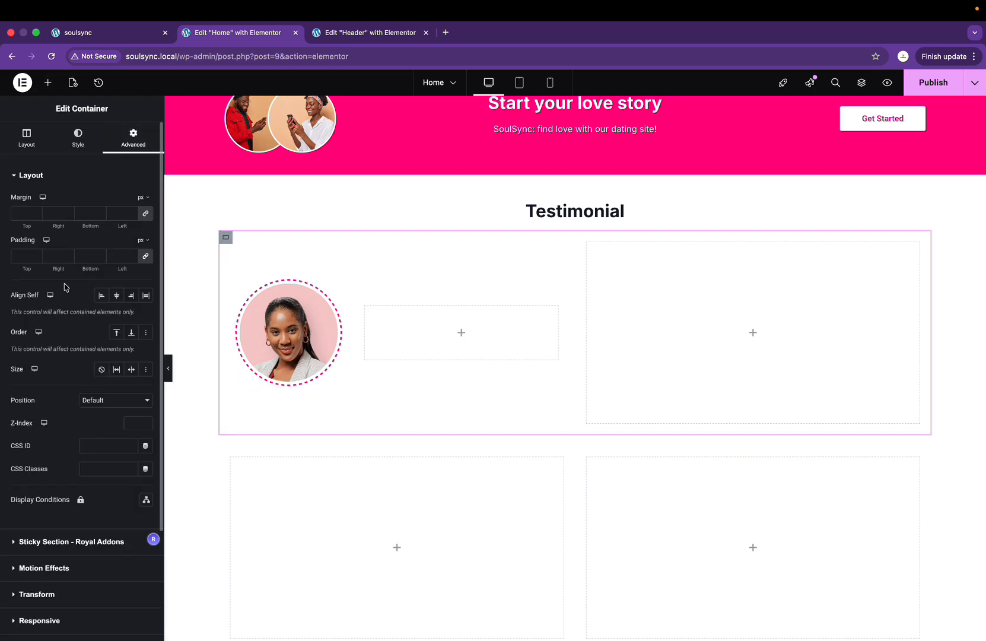
{"action": "left_click", "coordinate": [24, 260]}
{"action": "type", "text": "0"}
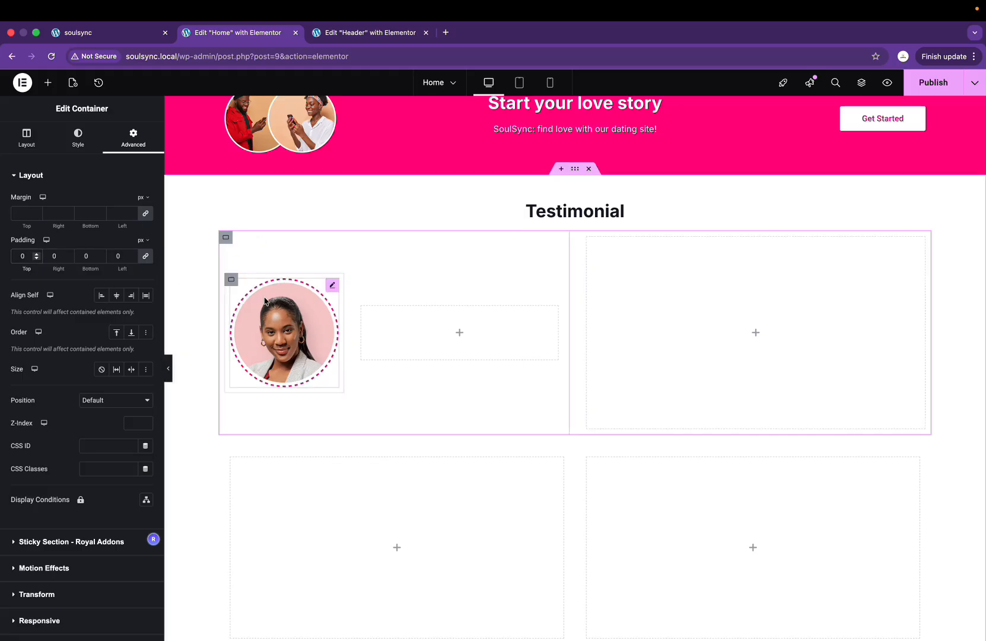
{"action": "left_click", "coordinate": [230, 281]}
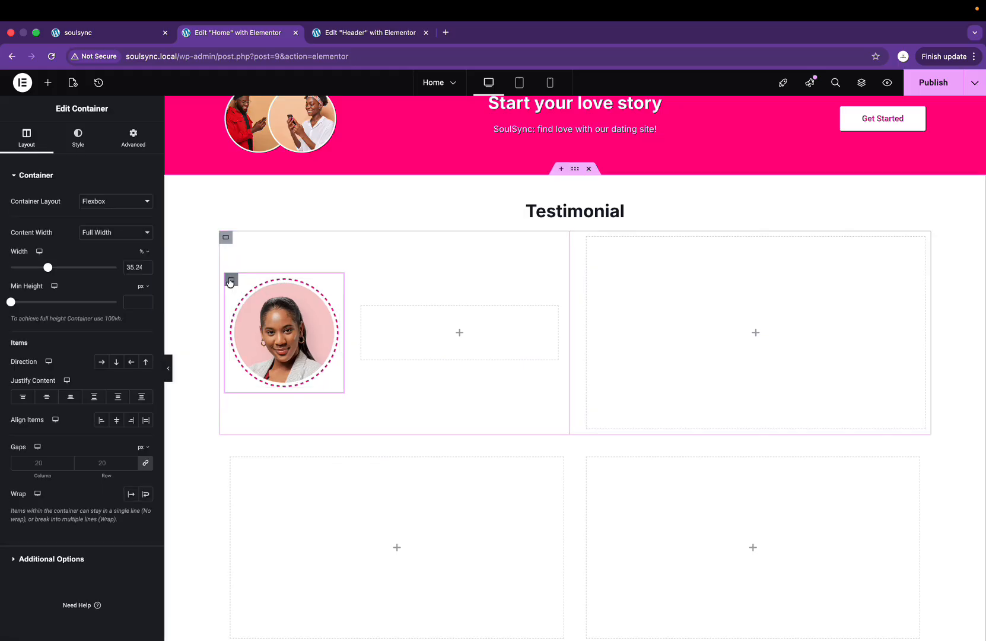
{"action": "left_click", "coordinate": [226, 237]}
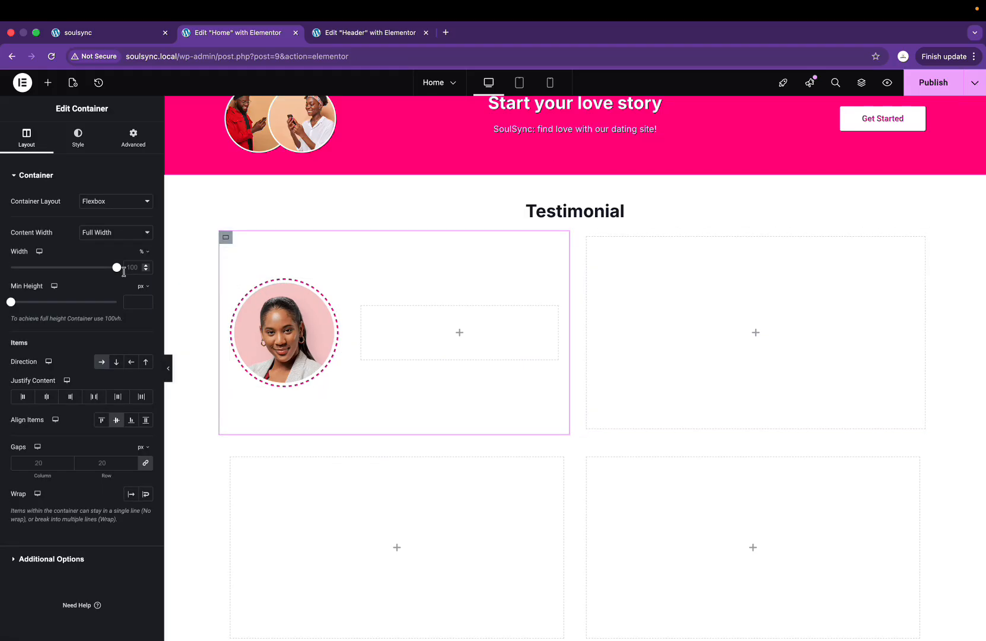
{"action": "left_click", "coordinate": [134, 137]}
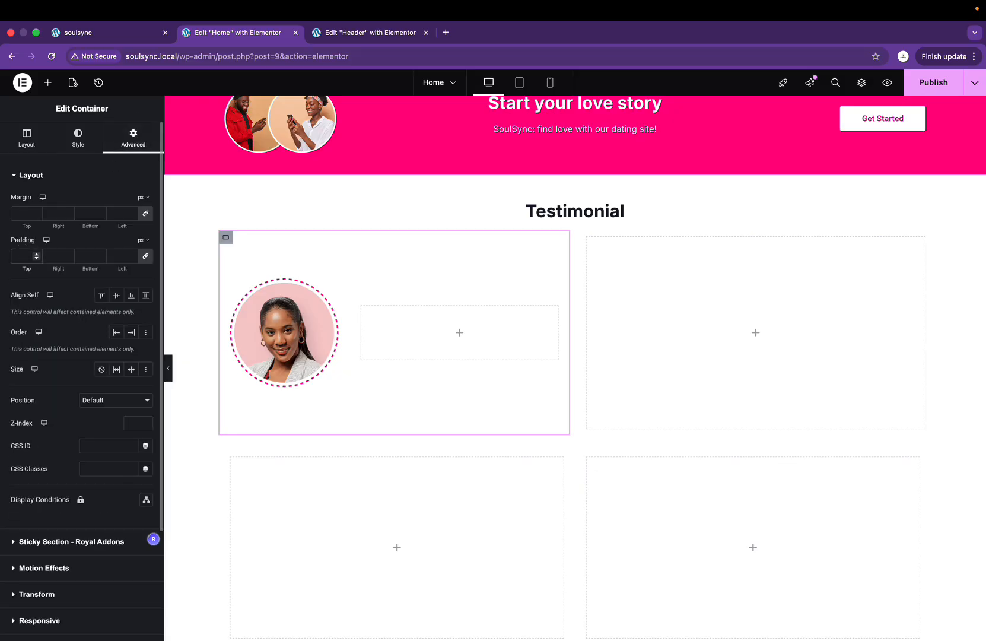
{"action": "type", "text": "0"}
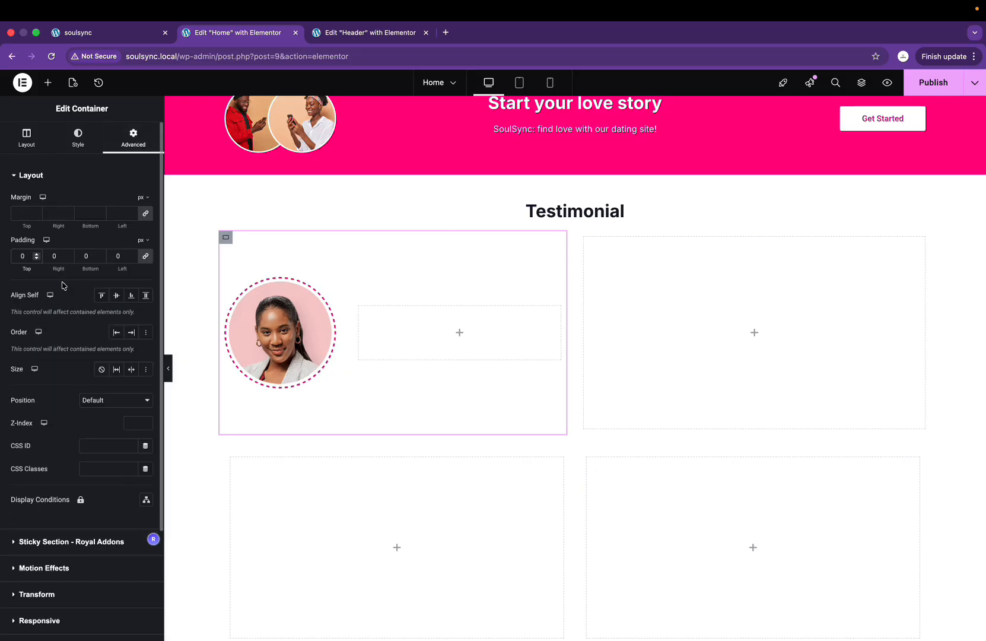
{"action": "left_click", "coordinate": [460, 334]}
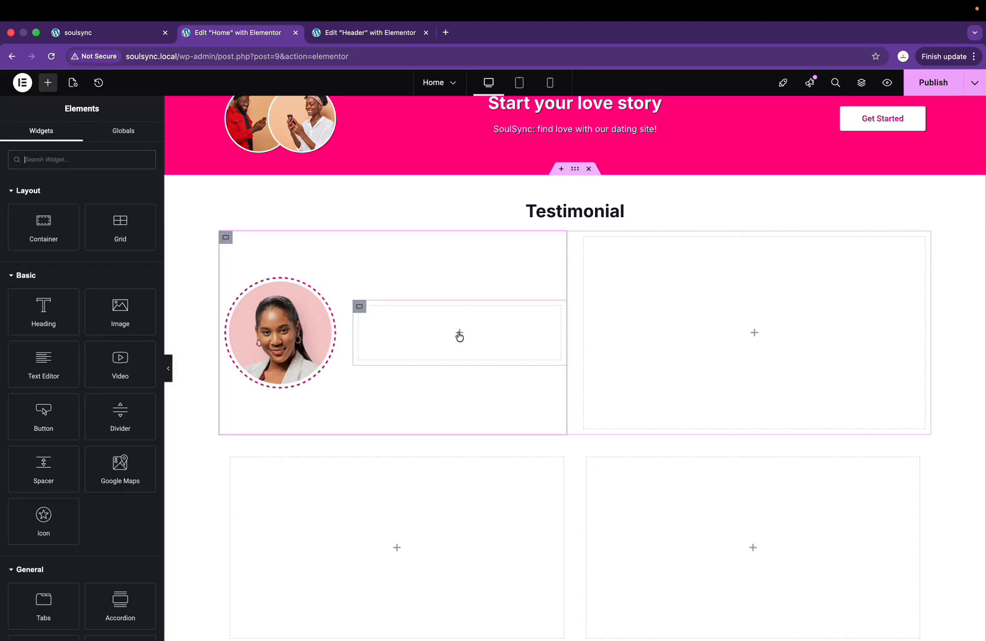
Step: Add a Heading to the card's right column with the first author's name copied from Figma
{"action": "left_click_drag", "start_coordinate": [44, 310], "coordinate": [480, 327]}
{"action": "key", "text": "super+Tab"}
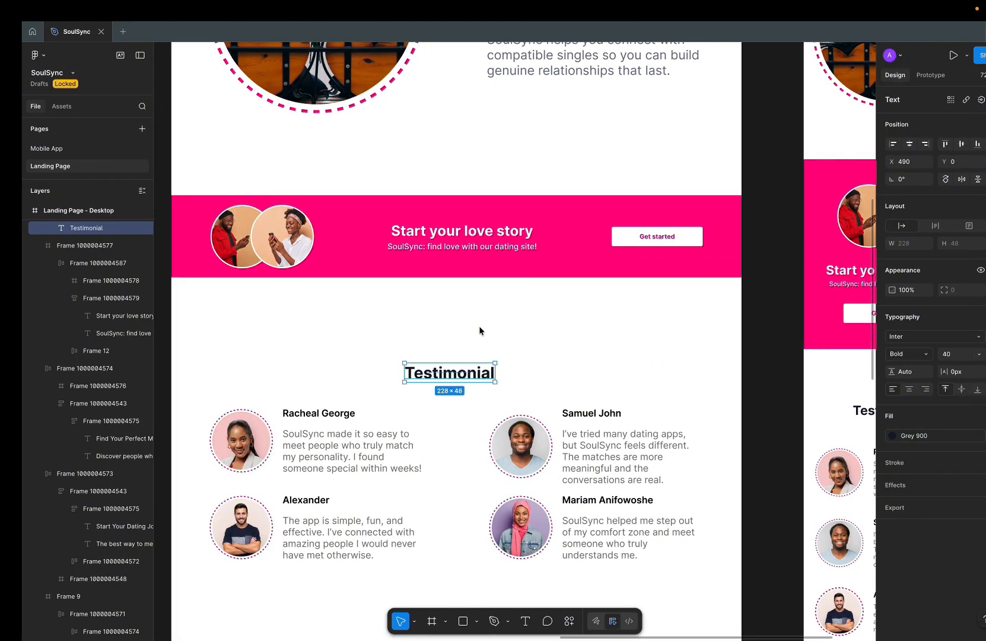
{"action": "double_click", "coordinate": [309, 412]}
{"action": "key", "text": "ctrl+c"}
{"action": "key", "text": "super+Tab"}
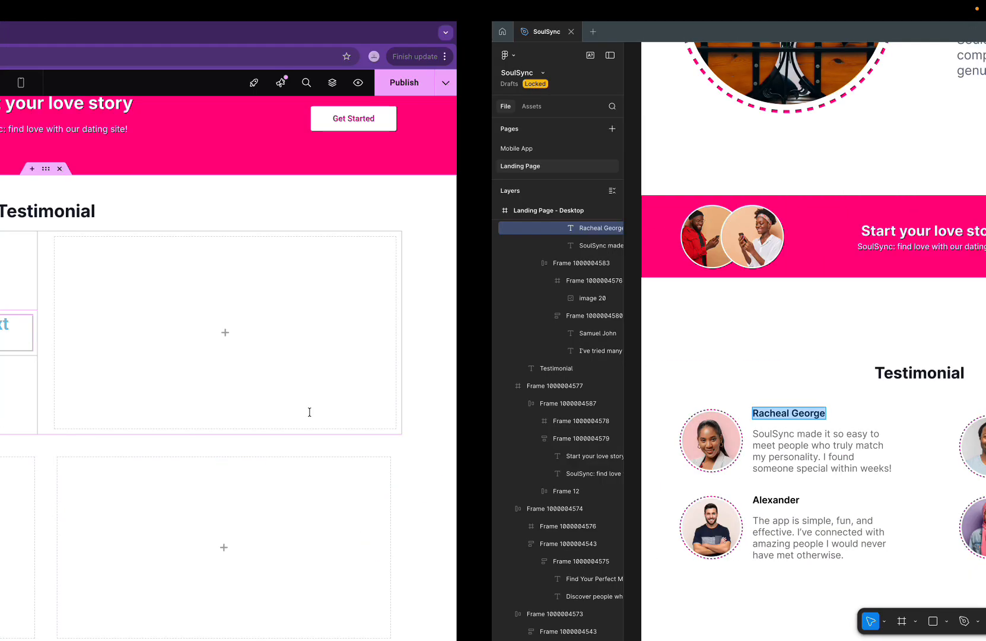
{"action": "key", "text": "ctrl+a"}
{"action": "key", "text": "ctrl+v"}
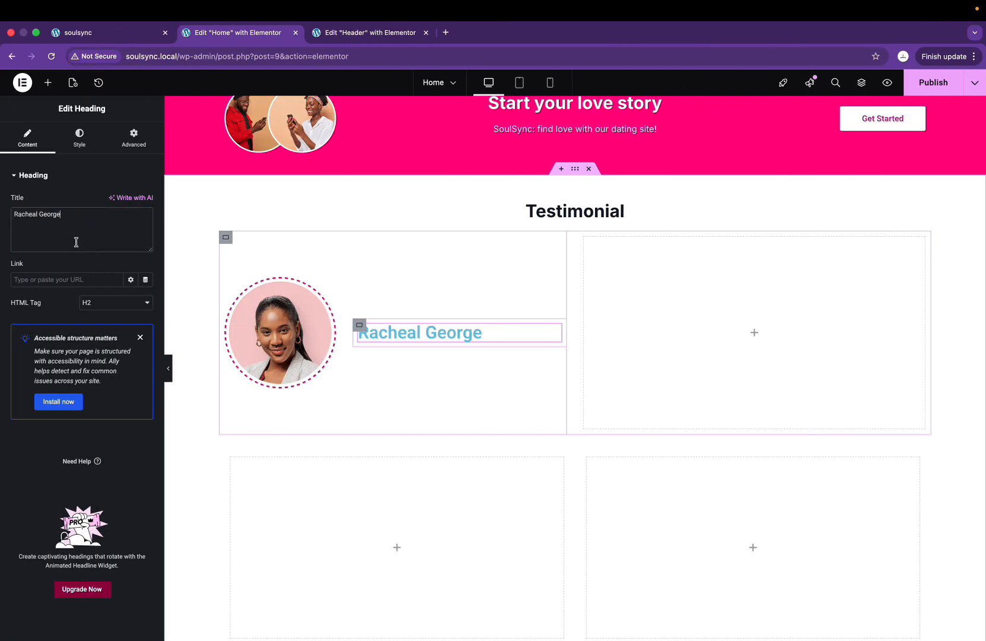
Step: Set the name heading's font family to Inter
{"action": "left_click", "coordinate": [78, 138]}
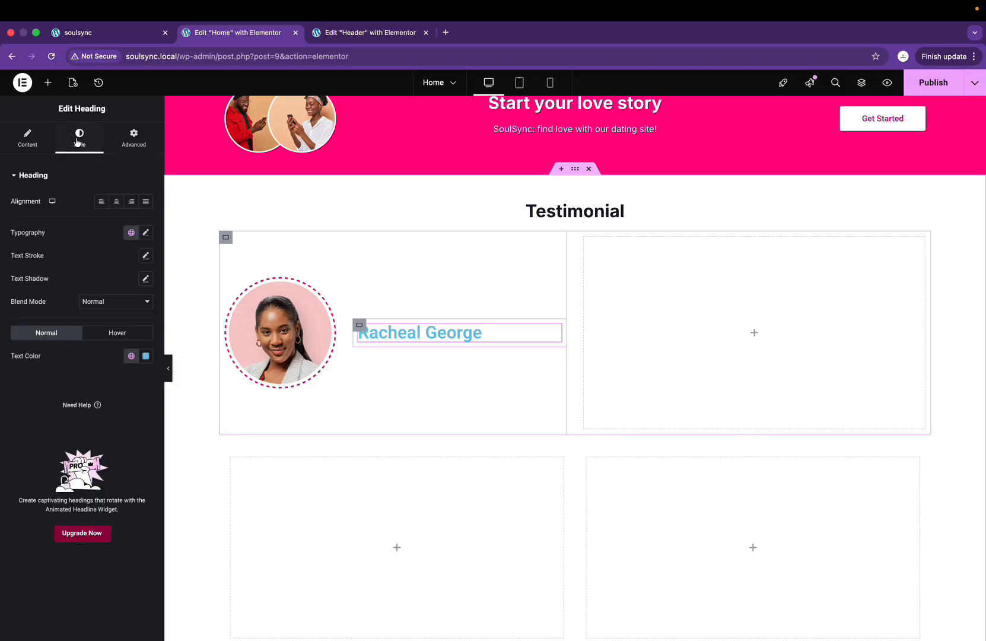
{"action": "left_click", "coordinate": [149, 234]}
{"action": "left_click", "coordinate": [108, 287]}
{"action": "type", "text": "inter"}
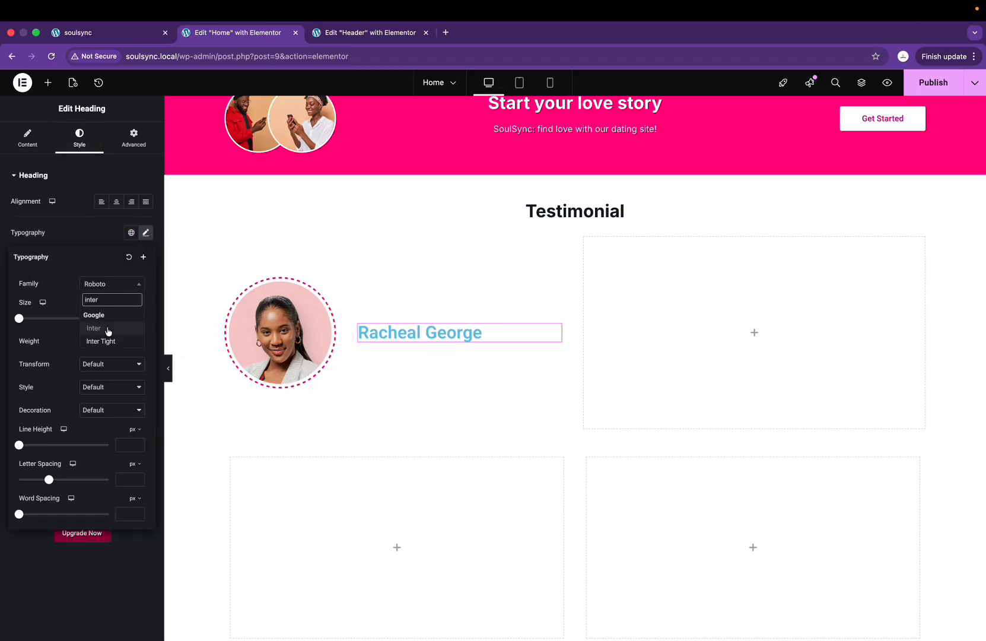
{"action": "left_click", "coordinate": [108, 329]}
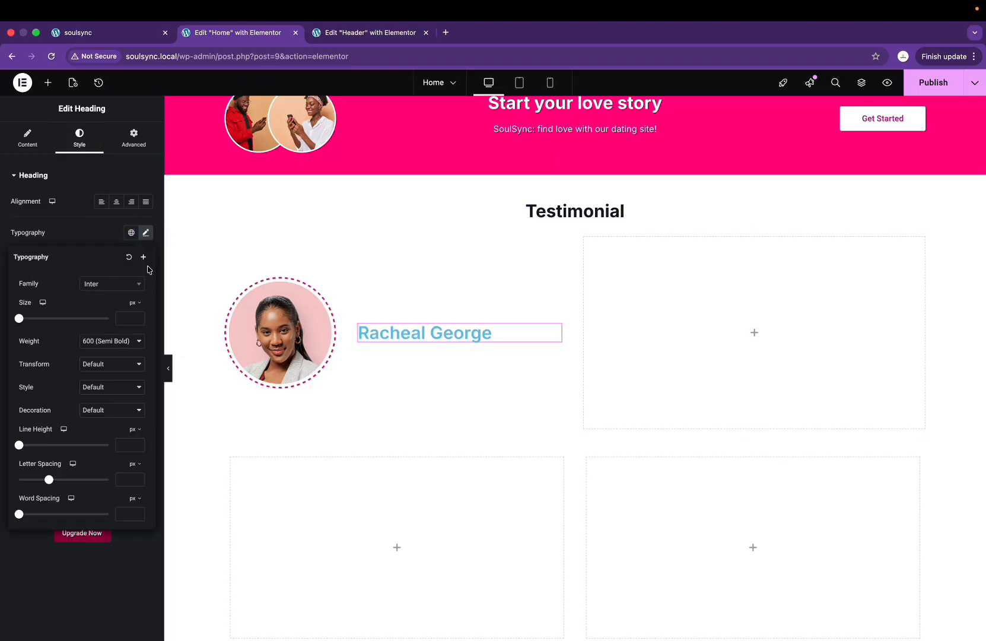
Step: Set the name heading's text colour to pure black #000000
{"action": "left_click", "coordinate": [143, 232]}
{"action": "left_click", "coordinate": [146, 354]}
{"action": "key", "text": "ctrl+Right"}
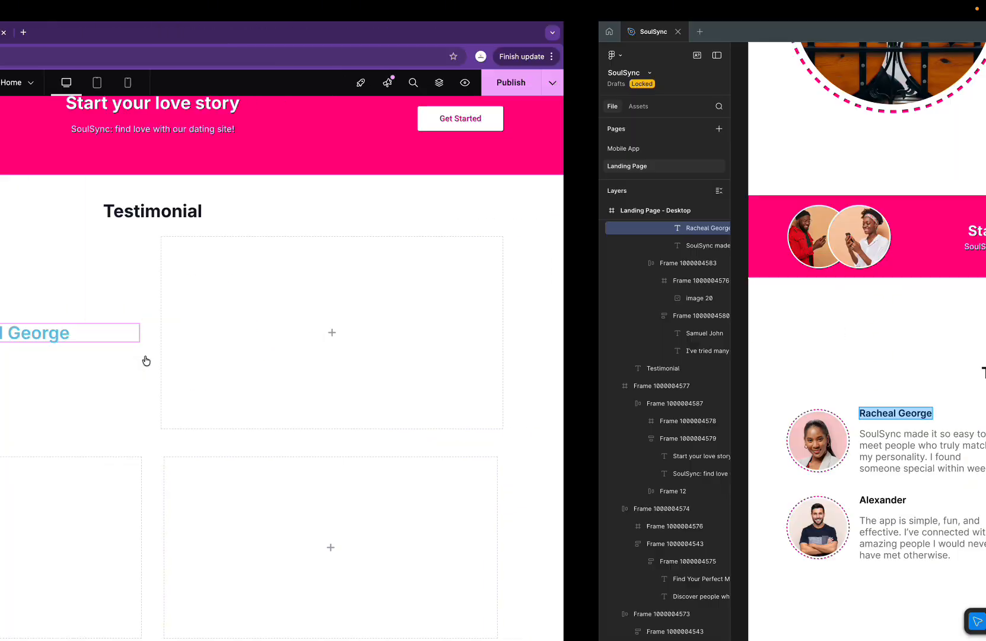
{"action": "key", "text": "ctrl+Left"}
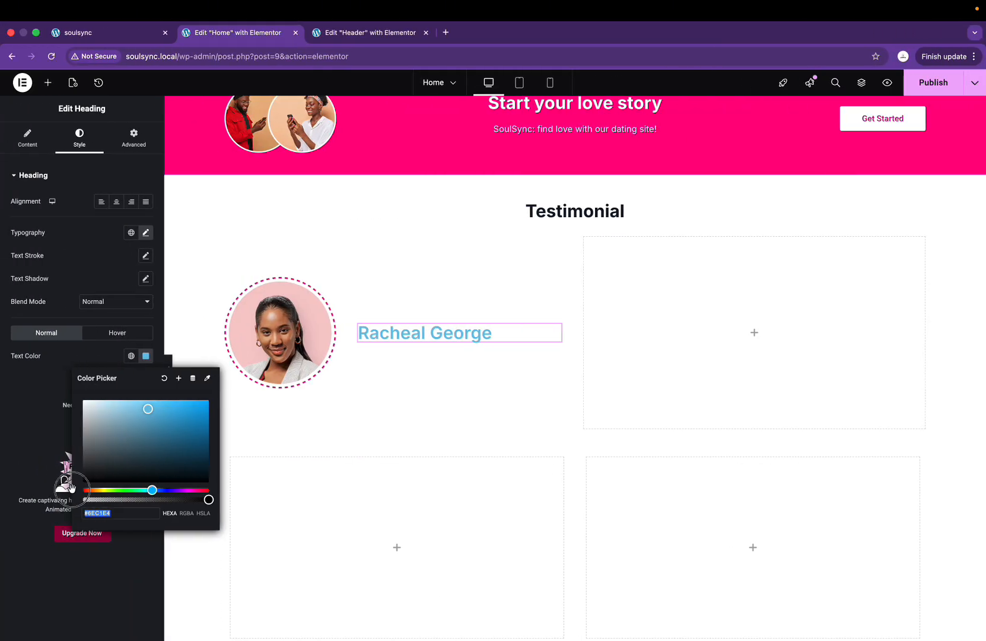
{"action": "left_click_drag", "start_coordinate": [85, 492], "coordinate": [53, 501]}
{"action": "left_click", "coordinate": [106, 461]}
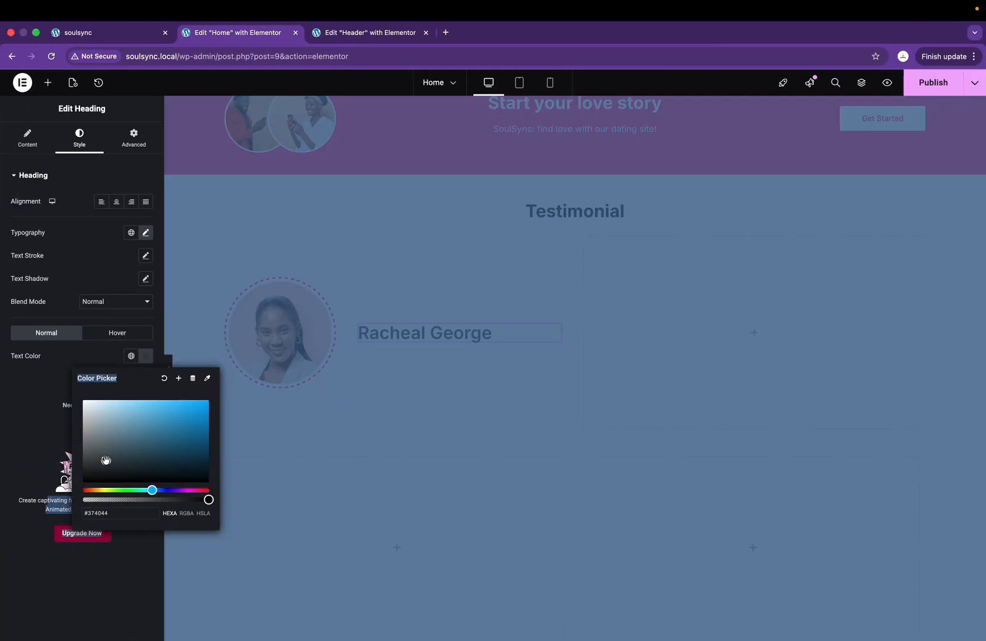
{"action": "left_click", "coordinate": [30, 436]}
{"action": "left_click", "coordinate": [148, 356]}
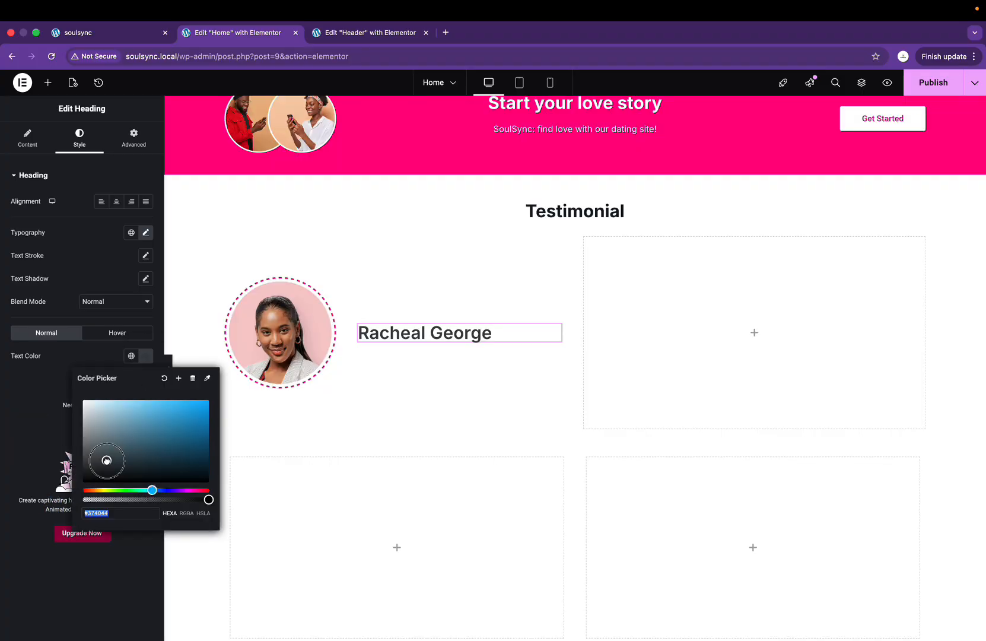
{"action": "left_click_drag", "start_coordinate": [106, 460], "coordinate": [57, 499]}
{"action": "left_click", "coordinate": [19, 414]}
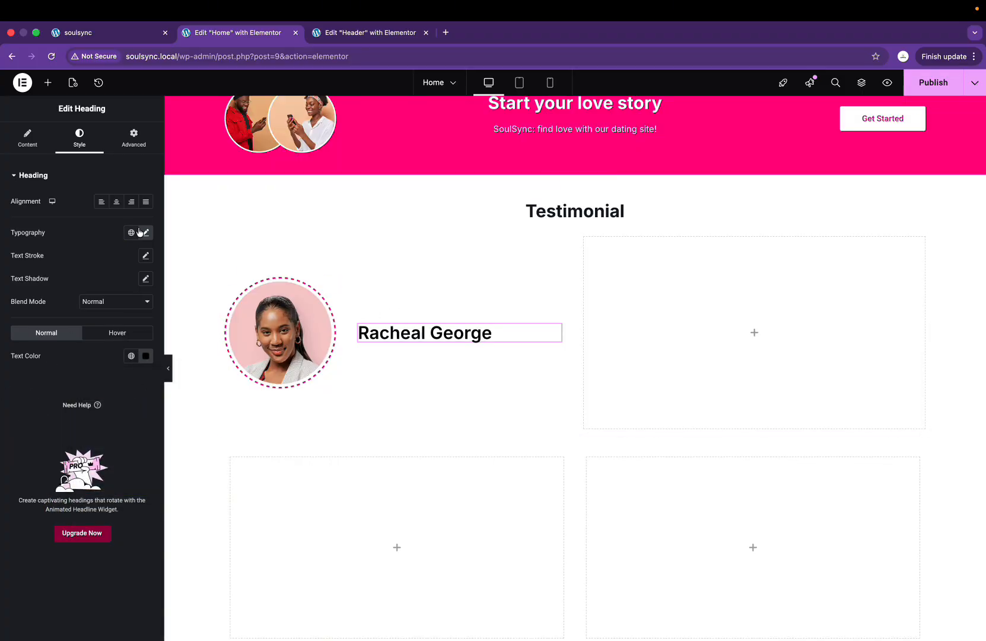
Step: Set the name heading's font size to 23 px, checking the size against Figma
{"action": "left_click", "coordinate": [146, 256]}
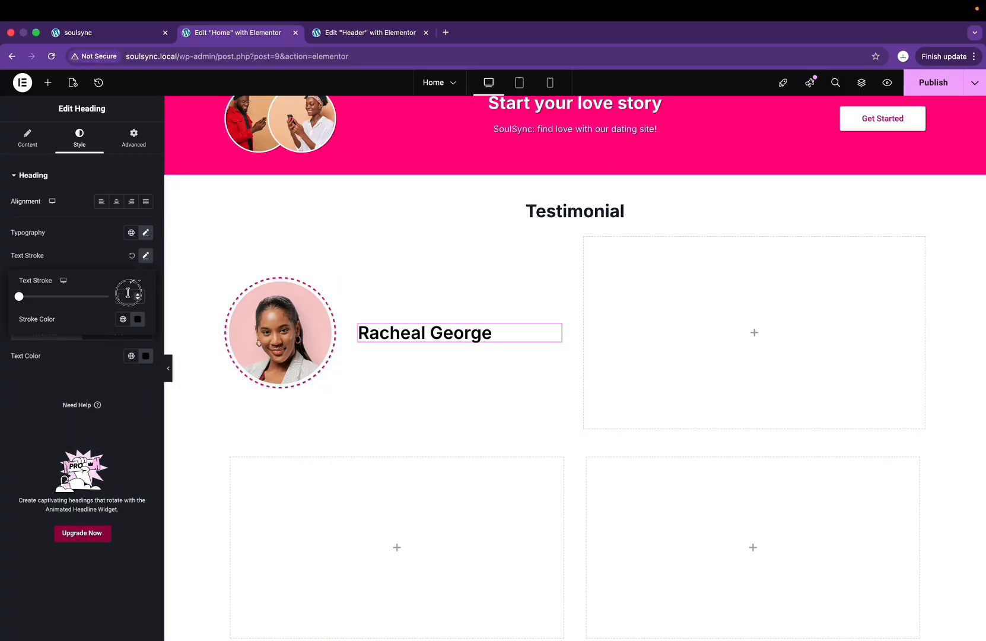
{"action": "left_click", "coordinate": [145, 233]}
{"action": "left_click", "coordinate": [129, 318]}
{"action": "type", "text": "2"}
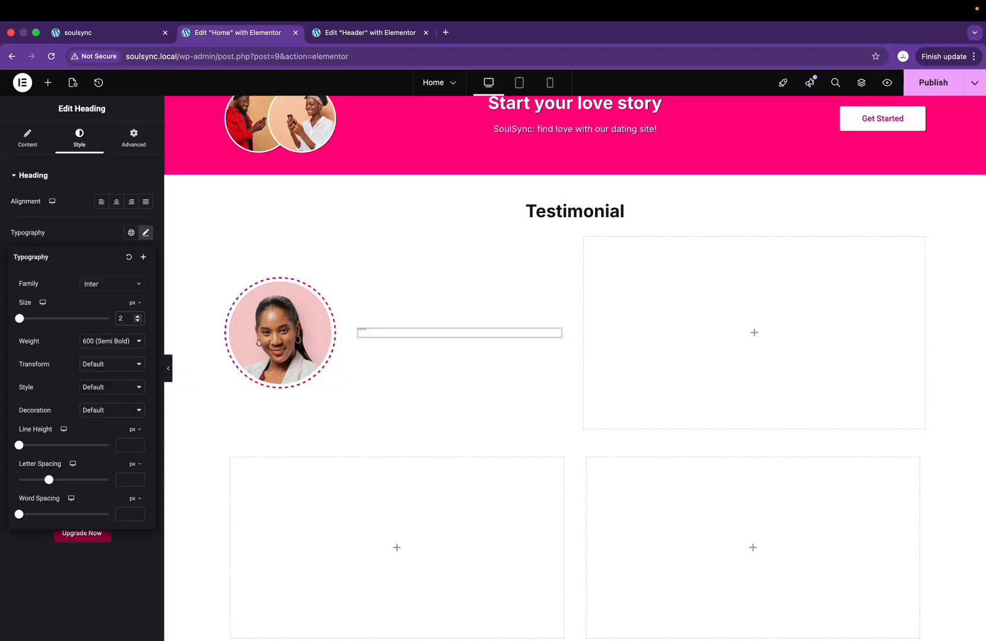
{"action": "type", "text": "0"}
{"action": "key", "text": "ctrl+Right"}
{"action": "key", "text": "ctrl+Left"}
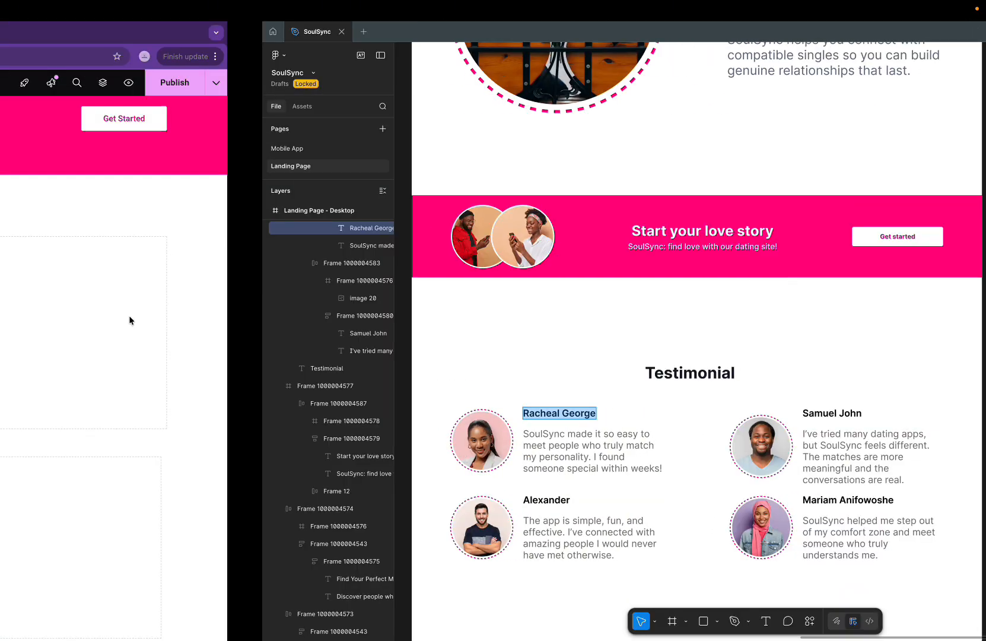
{"action": "key", "text": "BackSpace"}
{"action": "type", "text": "4"}
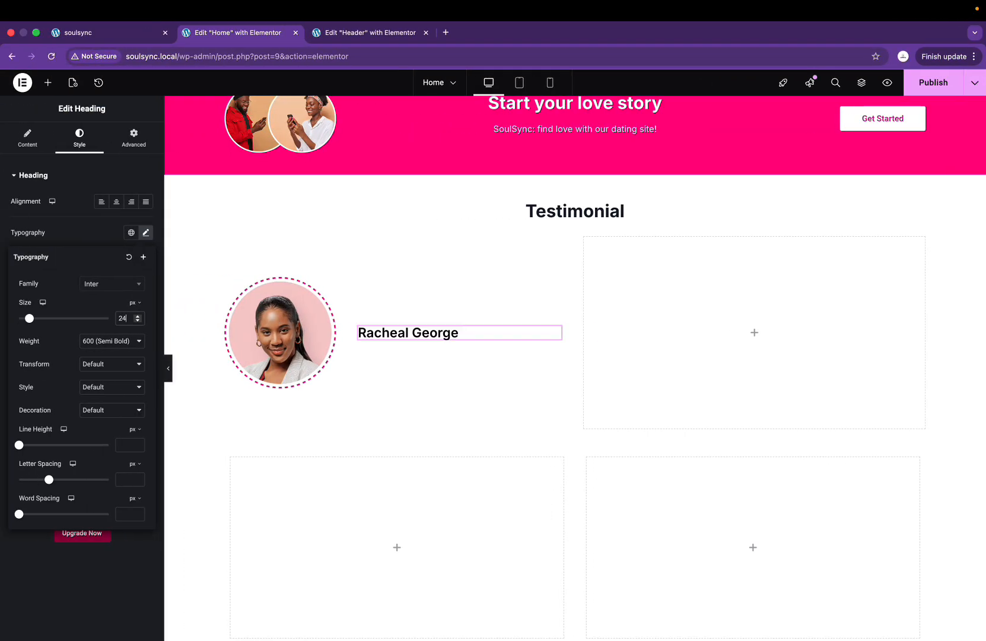
{"action": "key", "text": "BackSpace"}
{"action": "type", "text": "2"}
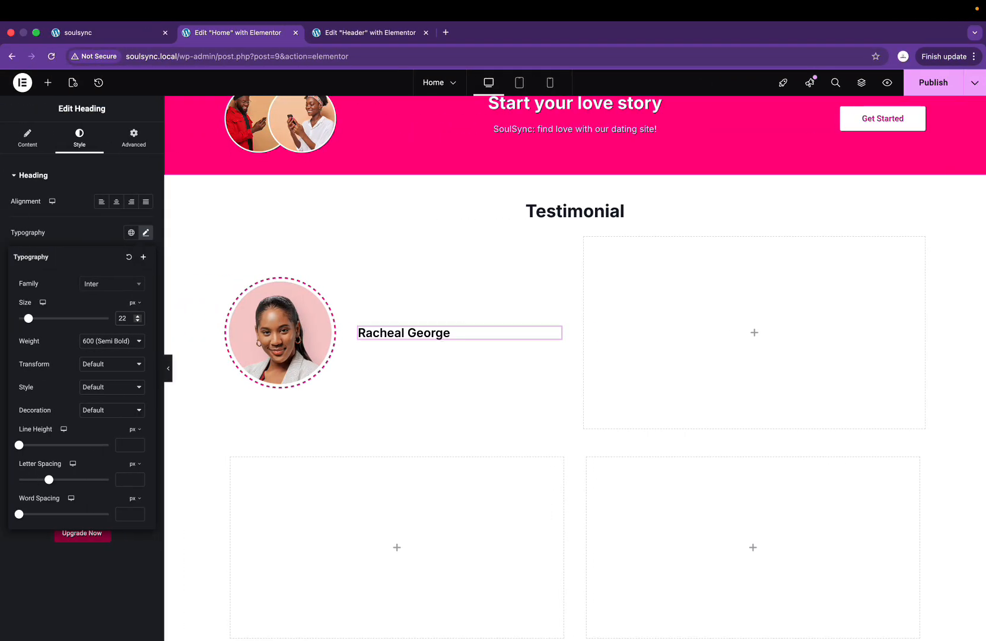
{"action": "key", "text": "BackSpace"}
{"action": "type", "text": "3"}
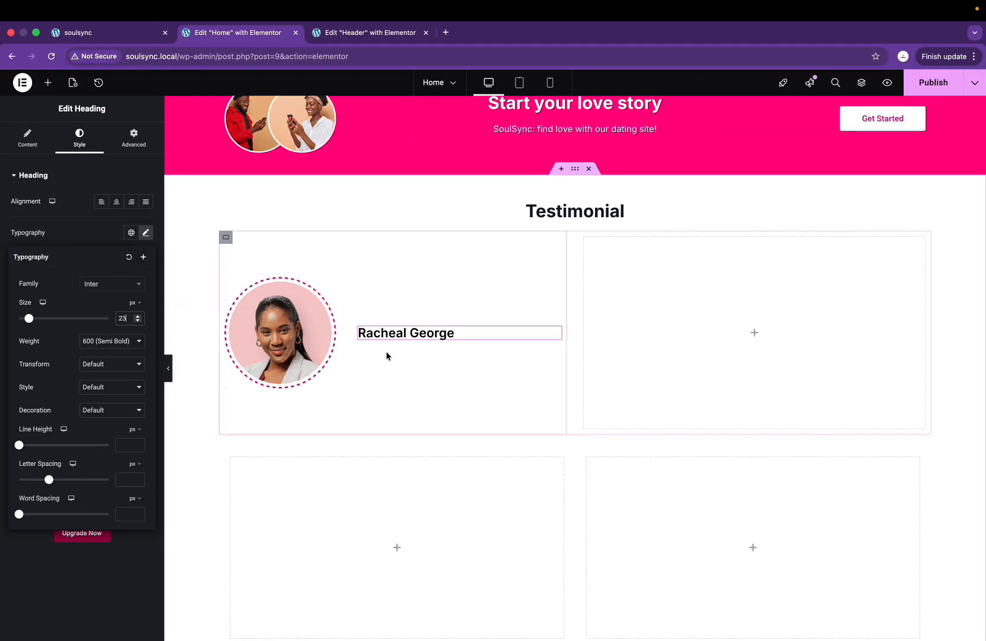
{"action": "left_click", "coordinate": [37, 140]}
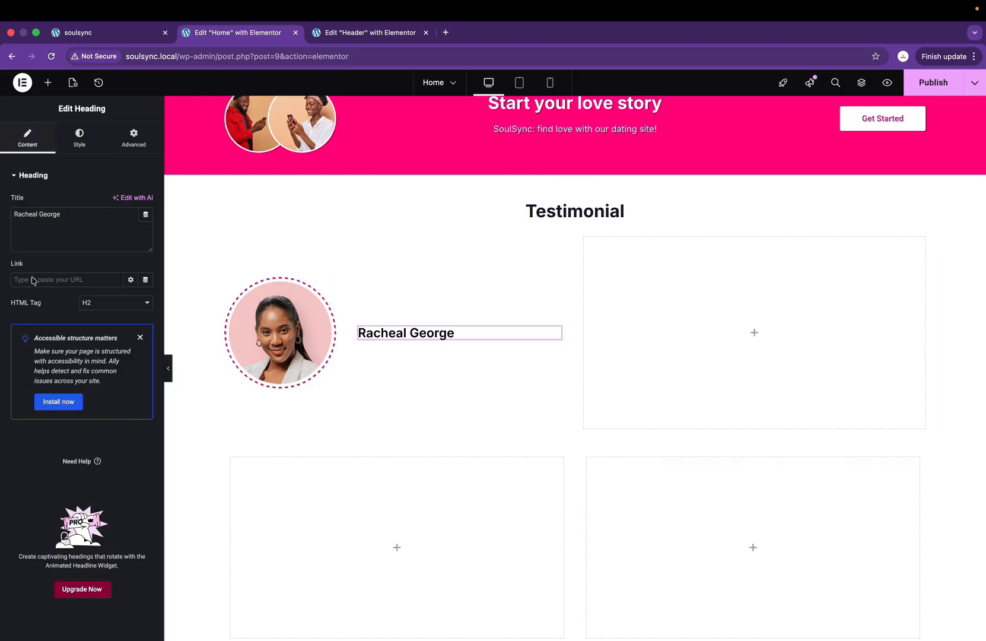
{"action": "left_click", "coordinate": [48, 83]}
Step: Add a Text Editor below the name heading and paste the SoulSync quote copied from Figma
{"action": "left_click_drag", "start_coordinate": [32, 367], "coordinate": [399, 334]}
{"action": "key", "text": "ctrl+Right"}
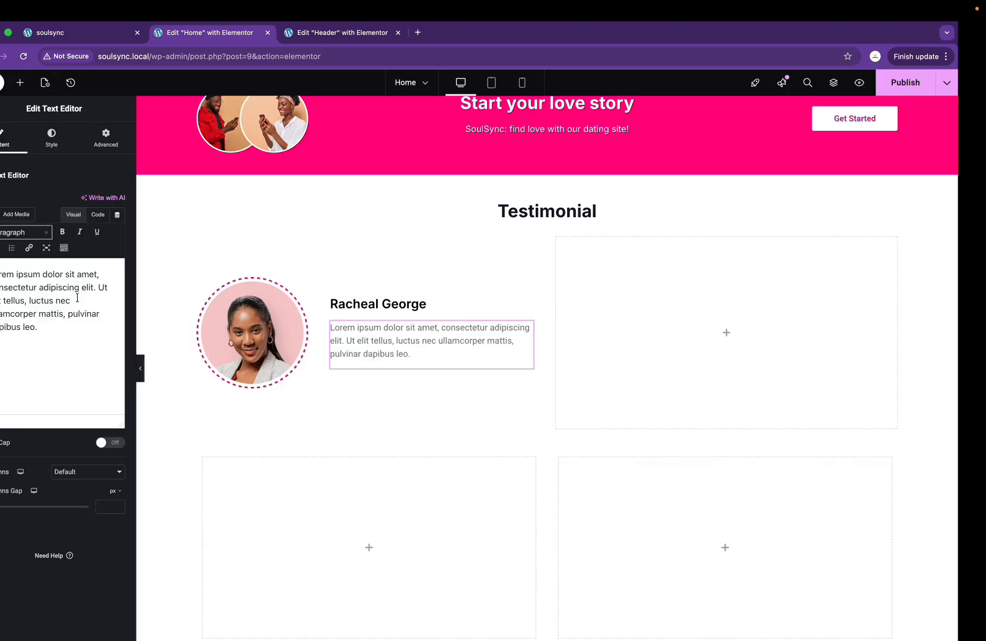
{"action": "key", "text": "super+z"}
{"action": "key", "text": "super+z"}
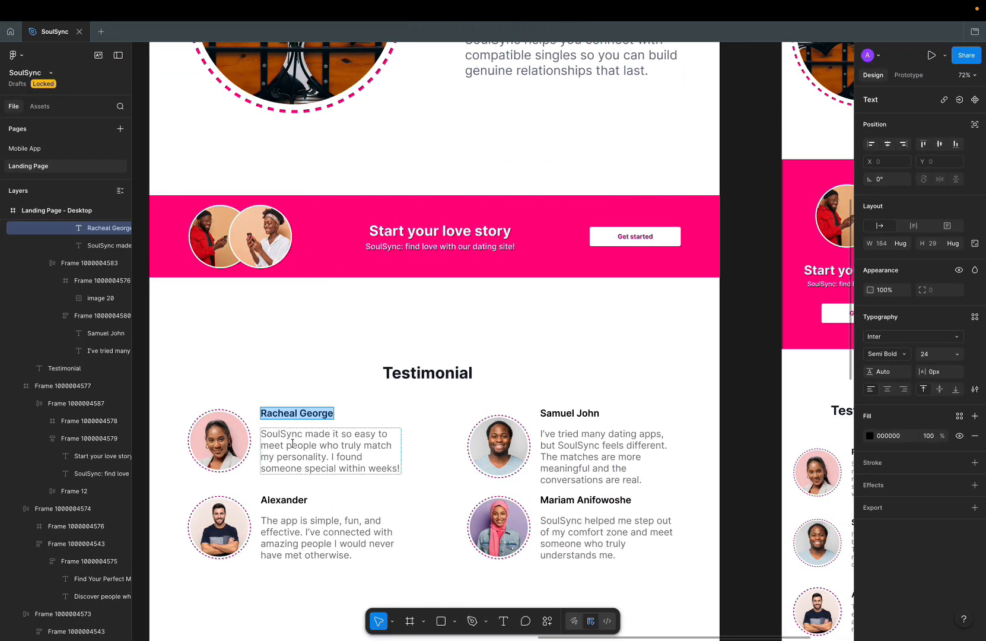
{"action": "left_click", "coordinate": [292, 443]}
{"action": "key", "text": "super+a"}
{"action": "key", "text": "super+c"}
{"action": "key", "text": "ctrl+Left"}
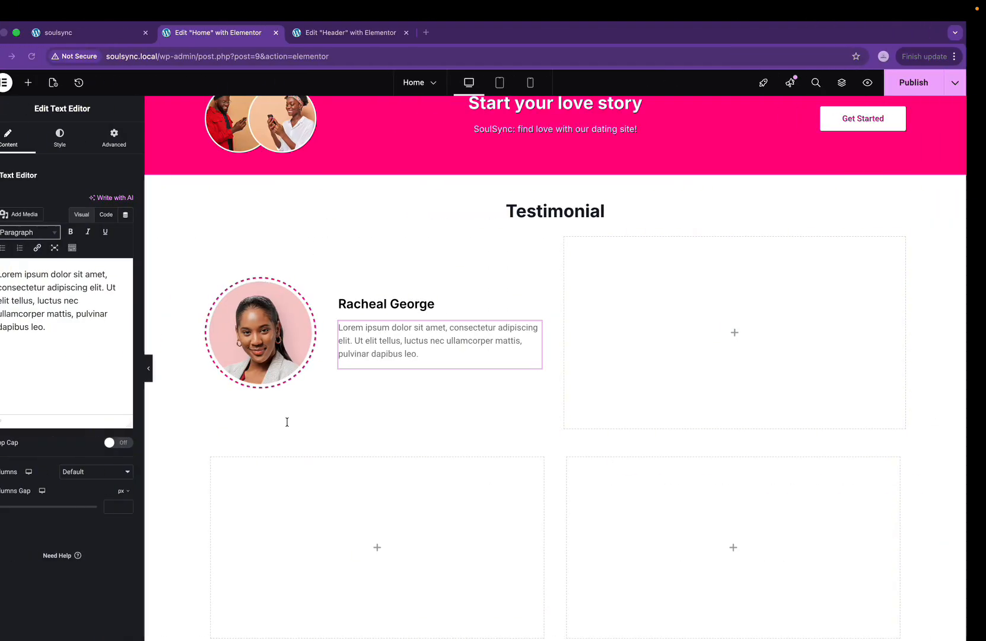
{"action": "left_click", "coordinate": [120, 348]}
{"action": "key", "text": "super+a"}
{"action": "key", "text": "super+v"}
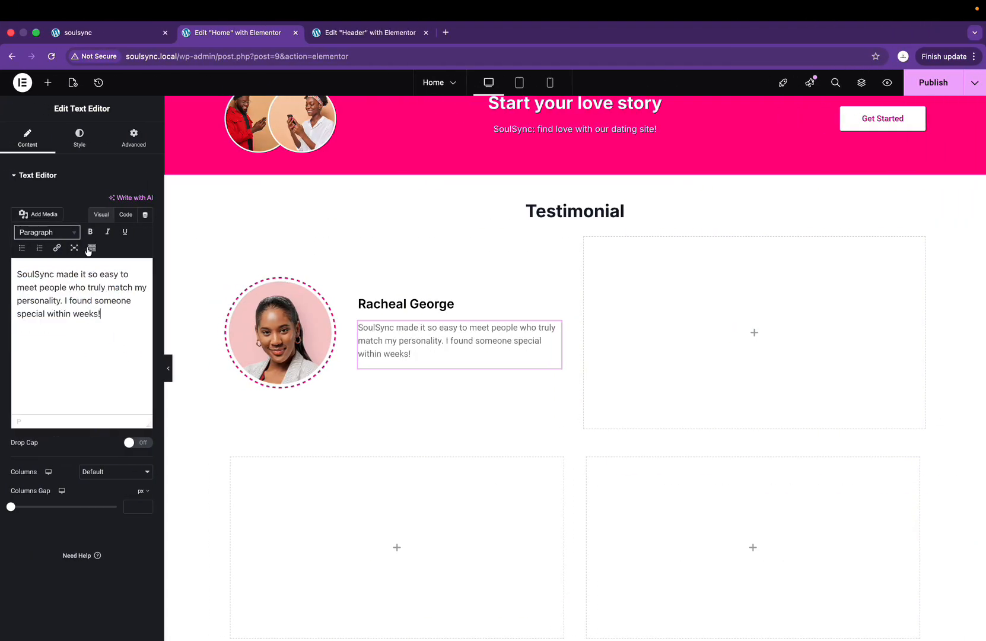
Step: Set the quote's font family to Inter
{"action": "left_click", "coordinate": [81, 145]}
{"action": "left_click", "coordinate": [146, 232]}
{"action": "left_click", "coordinate": [113, 289]}
{"action": "type", "text": "inter"}
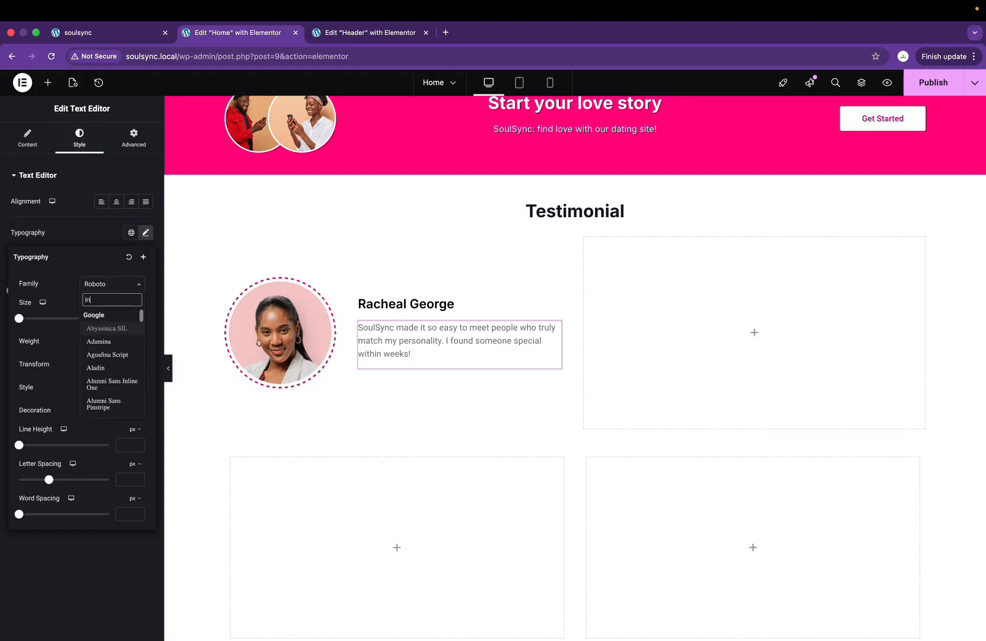
{"action": "key", "text": "Return"}
Step: Apply the global Gray text colour to the quote after checking it in Figma
{"action": "key", "text": "ctrl+Right"}
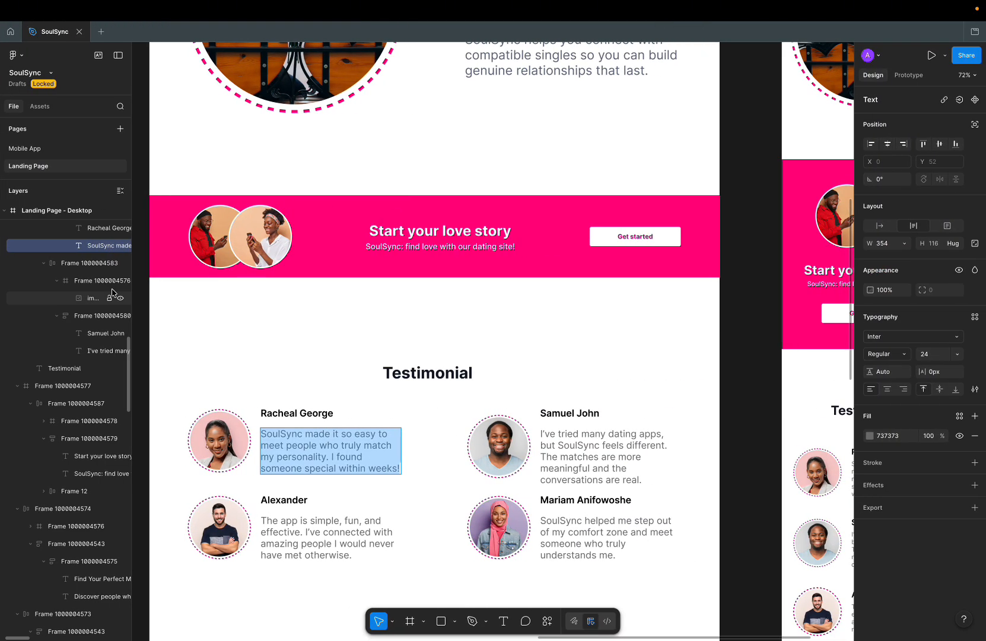
{"action": "left_click", "coordinate": [546, 74]}
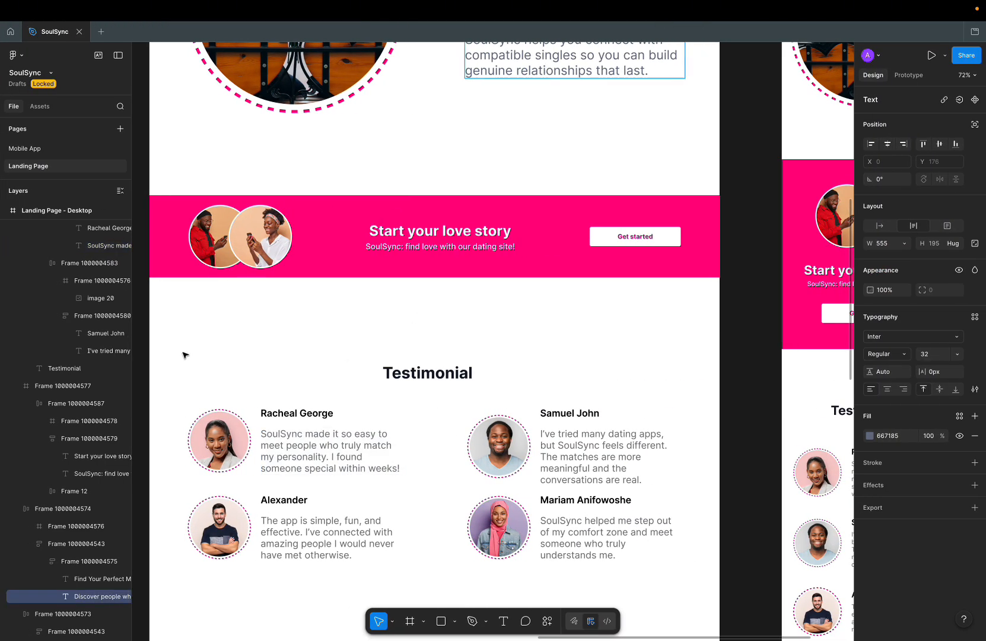
{"action": "left_click", "coordinate": [268, 443]}
{"action": "key", "text": "ctrl+Left"}
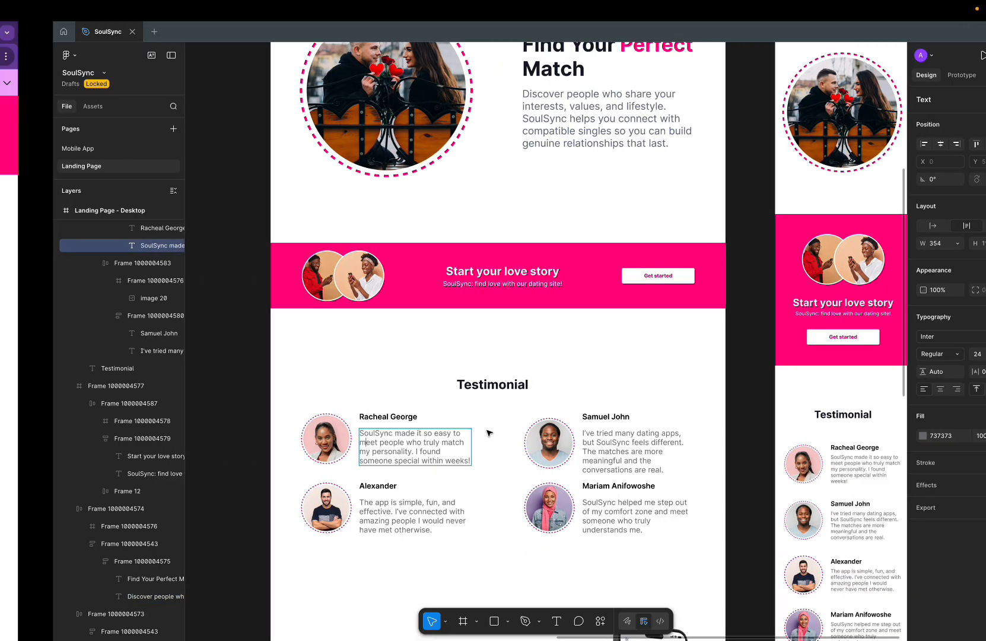
{"action": "left_click", "coordinate": [85, 226]}
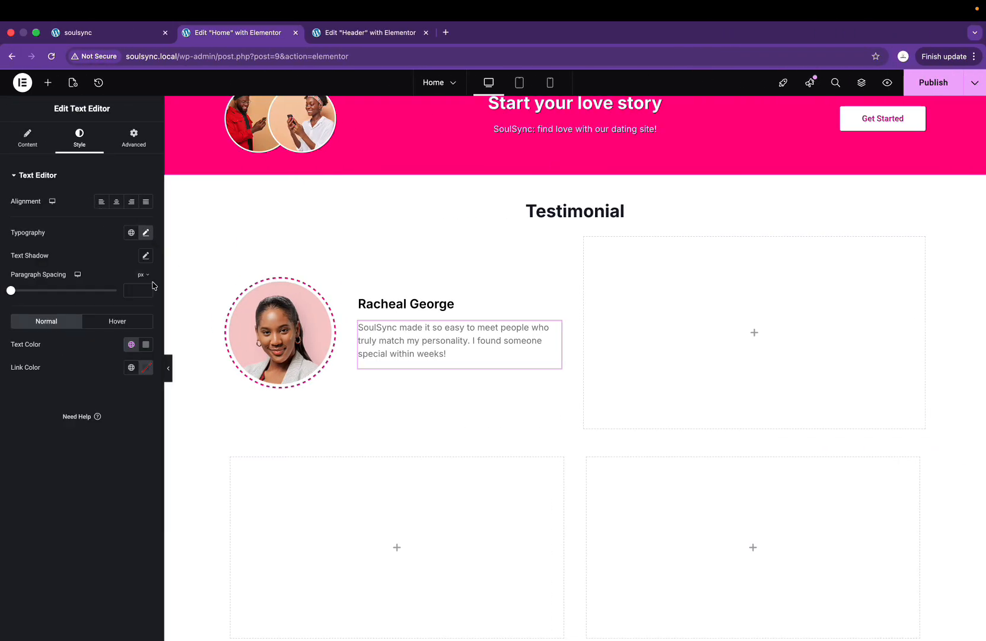
{"action": "left_click", "coordinate": [131, 348]}
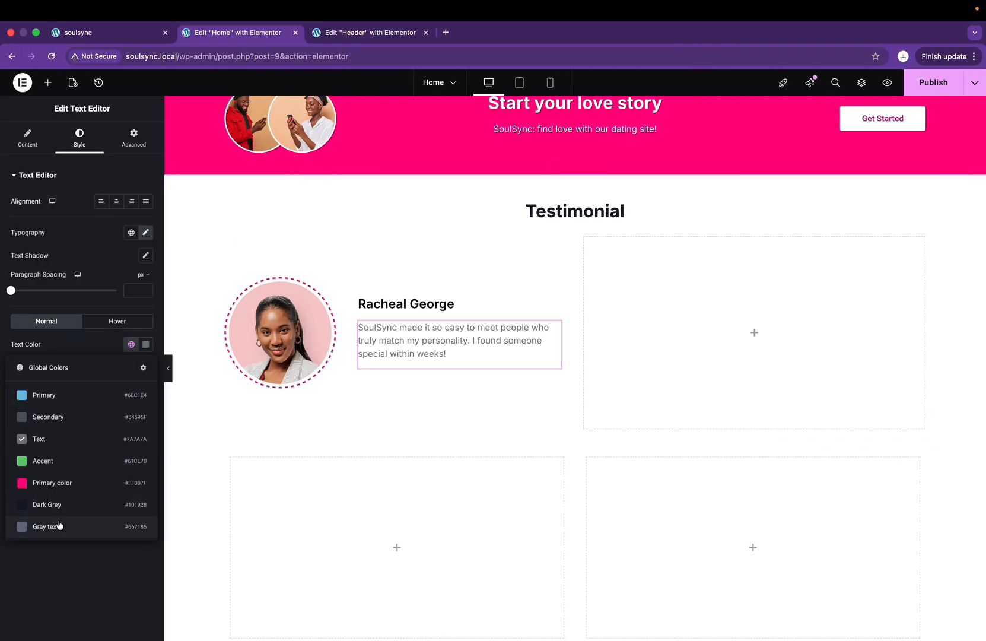
{"action": "left_click", "coordinate": [57, 524]}
Step: Apply a global colour to the name heading
{"action": "left_click", "coordinate": [404, 303]}
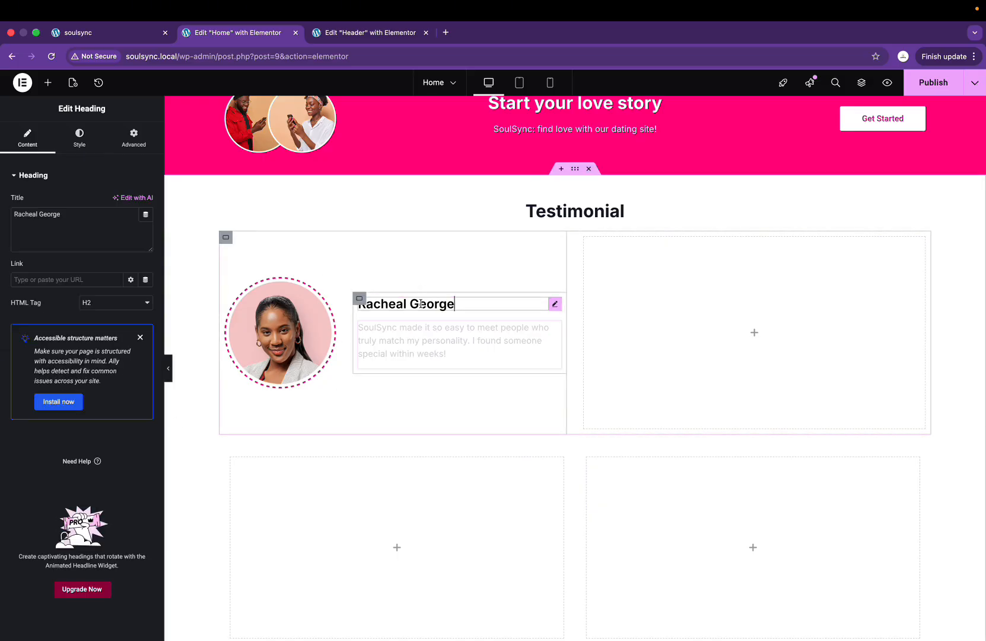
{"action": "left_click", "coordinate": [81, 139]}
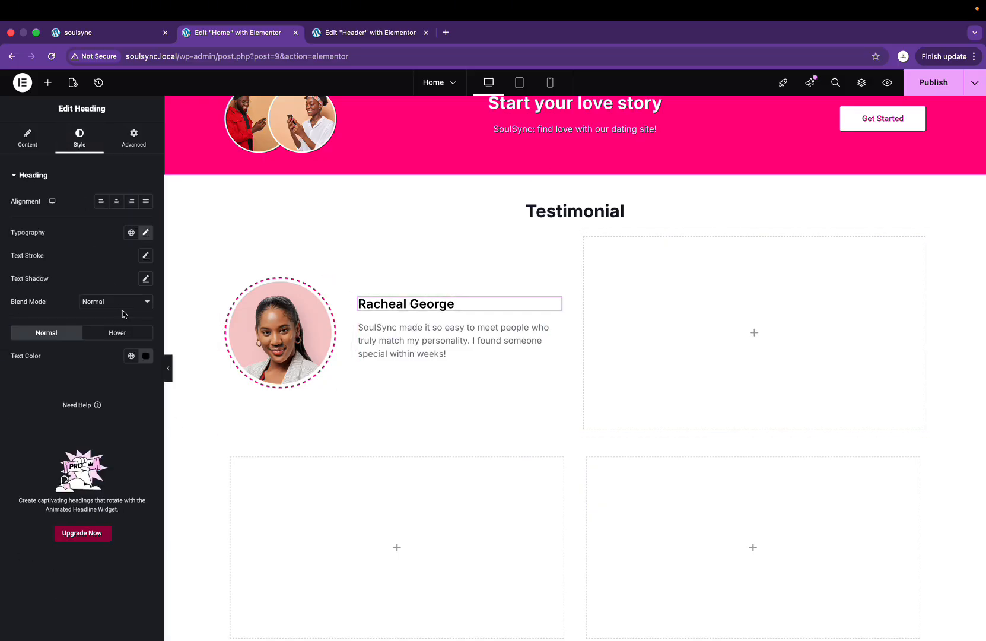
{"action": "left_click", "coordinate": [129, 363]}
{"action": "left_click", "coordinate": [70, 534]}
Step: Set the quote's font size to 18 px
{"action": "left_click", "coordinate": [430, 346]}
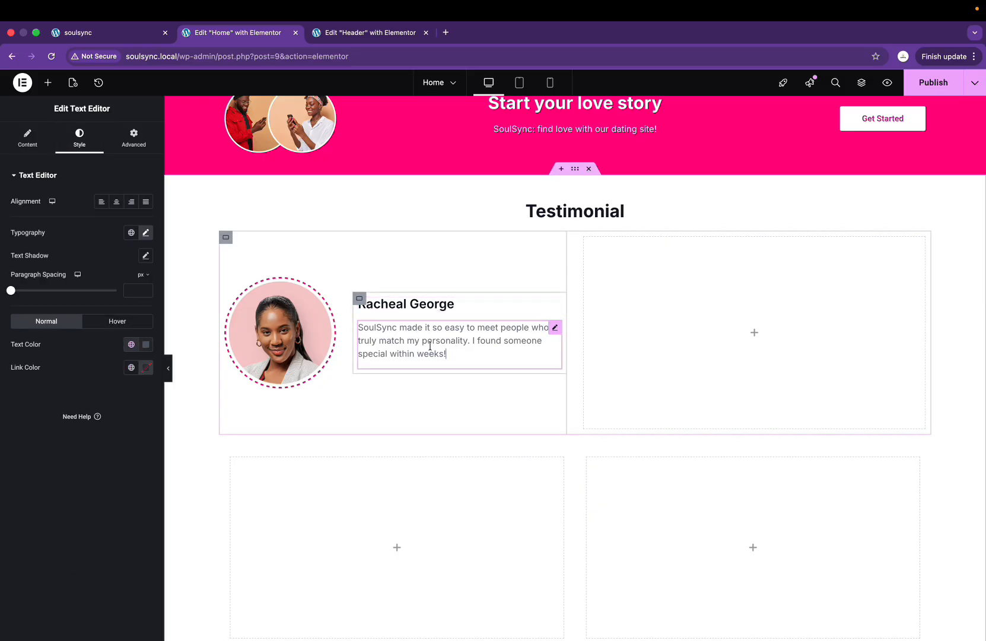
{"action": "left_click", "coordinate": [146, 233]}
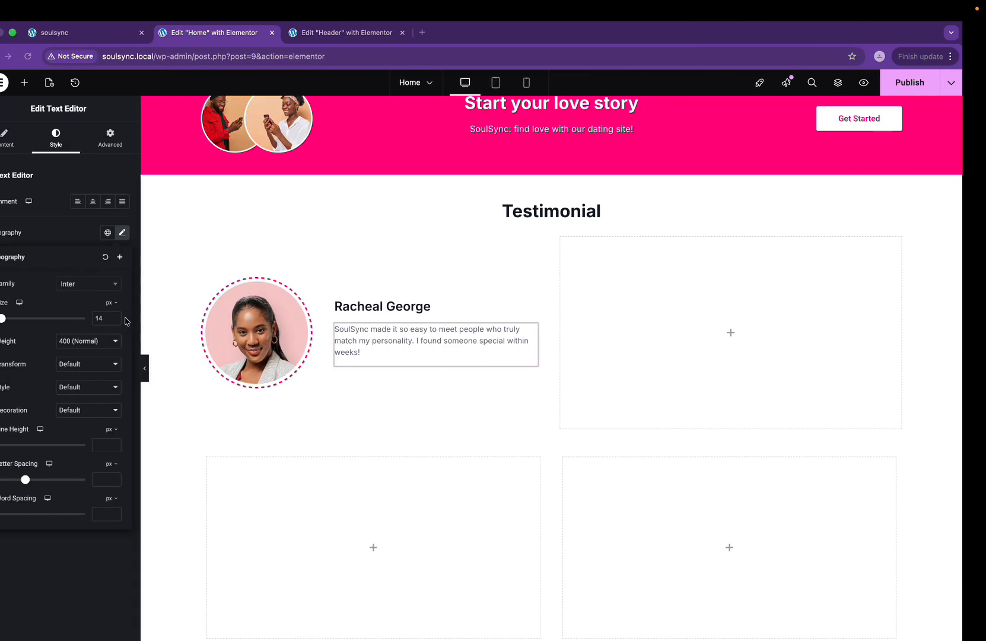
{"action": "type", "text": "18"}
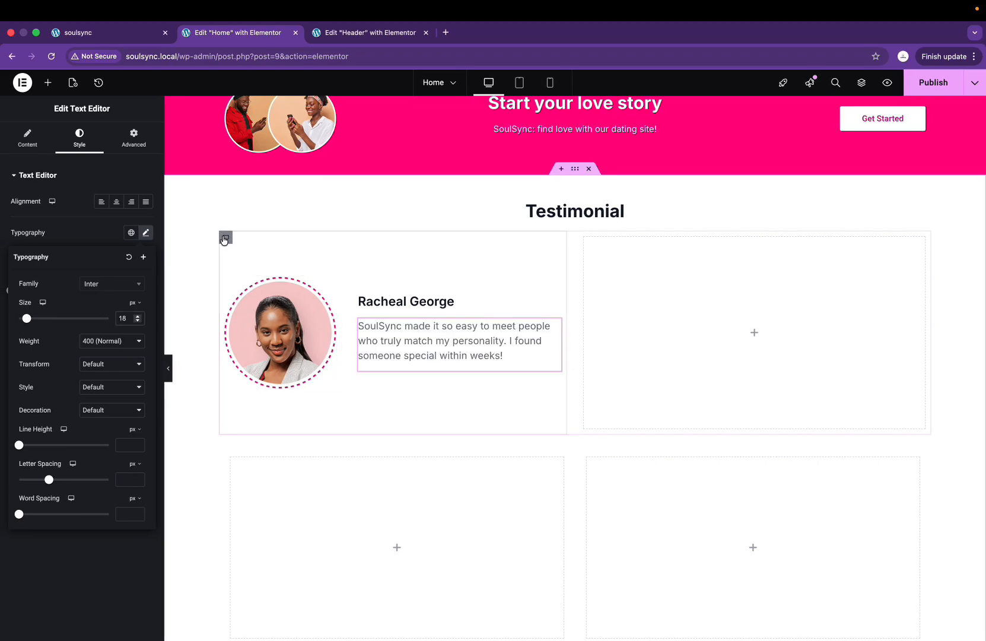
{"action": "right_click", "coordinate": [223, 240]}
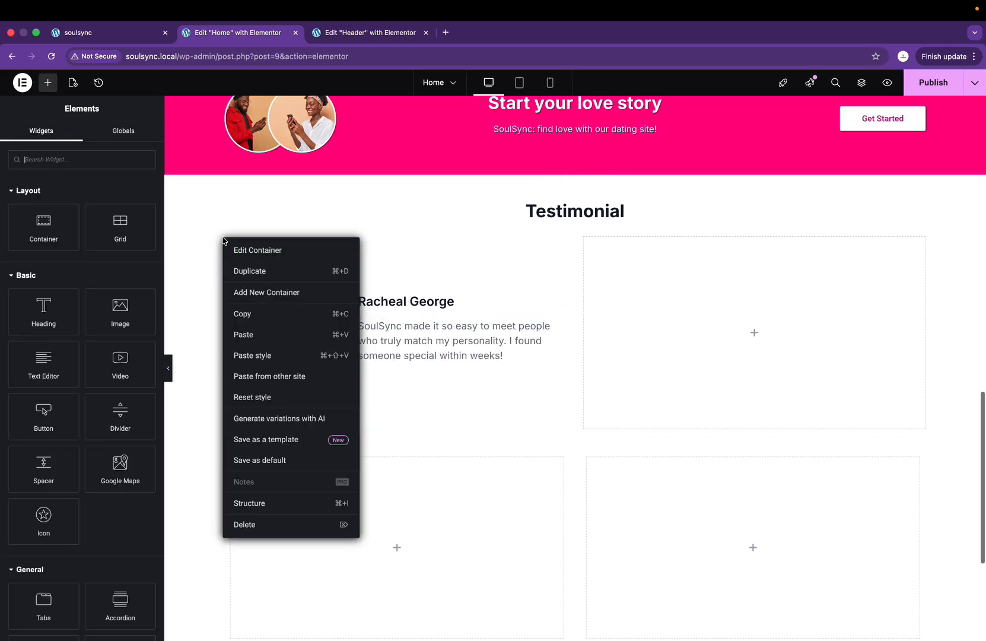
{"action": "left_click", "coordinate": [247, 272]}
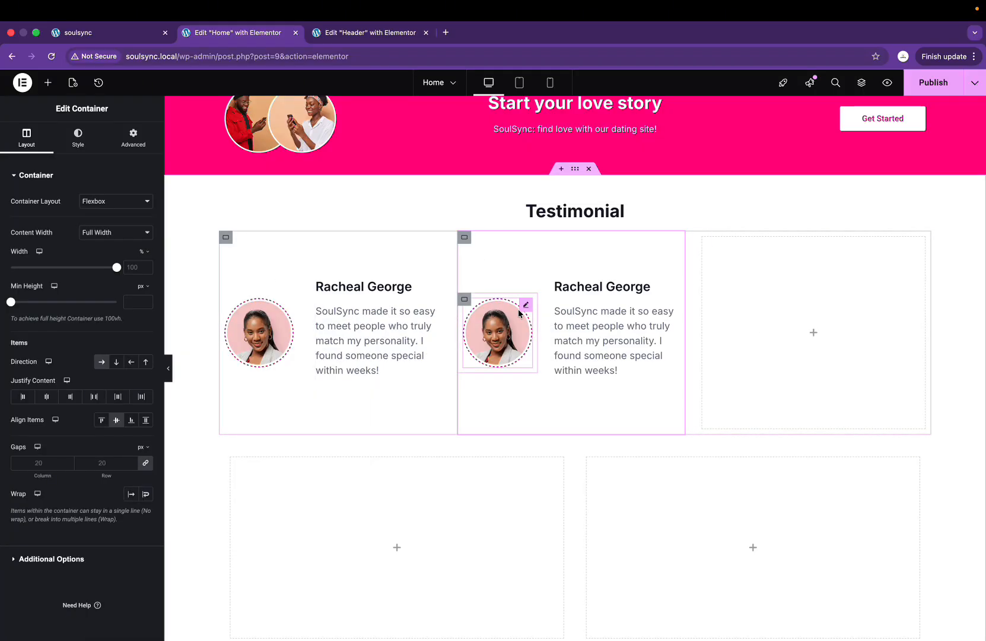
{"action": "key", "text": "Delete"}
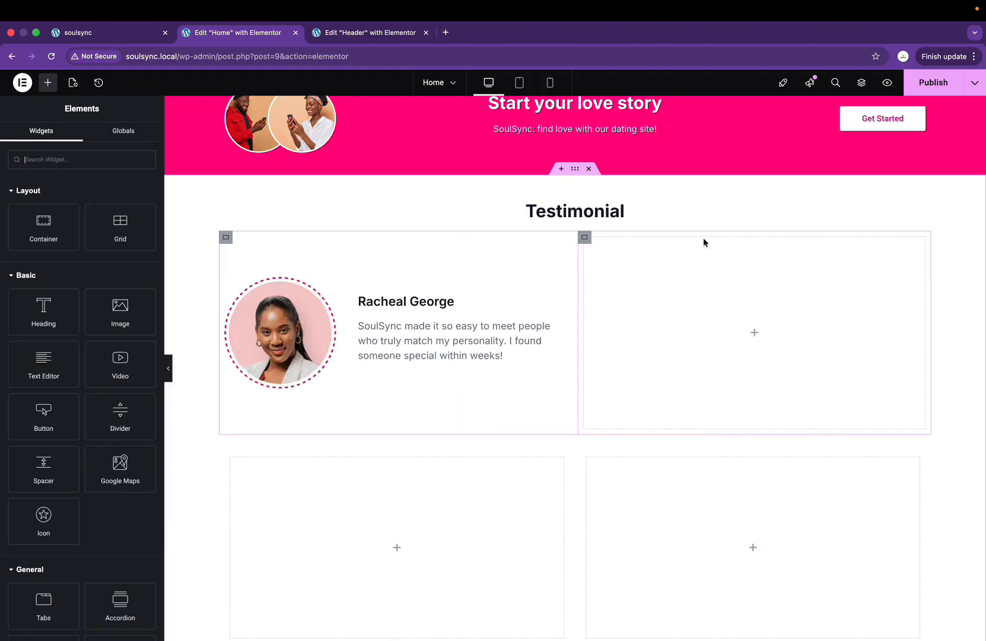
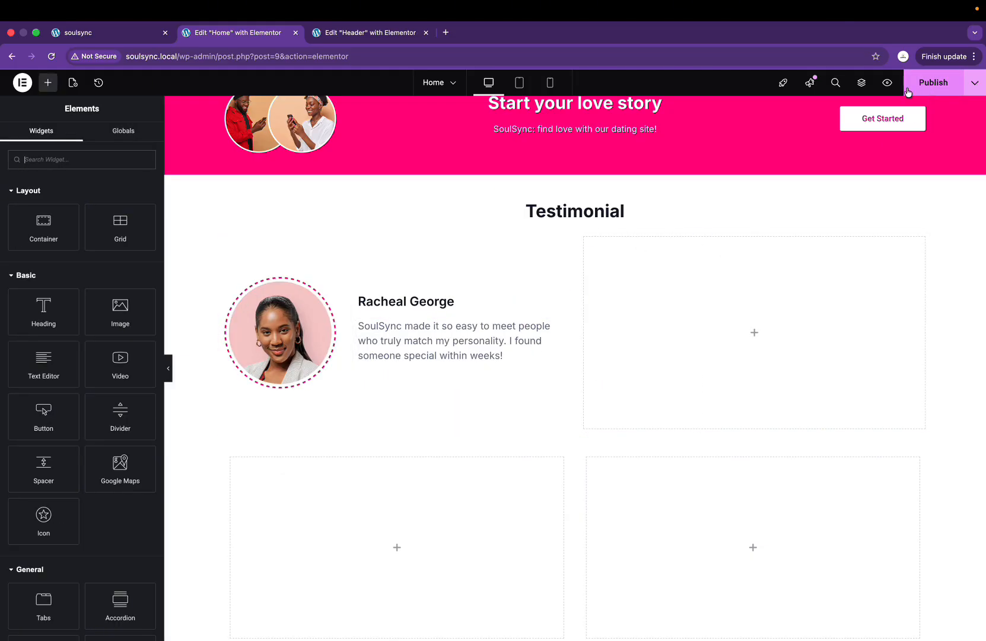
Step: Check the Testimonial section on the live SoulSync site, then go back to the Home page editor
{"action": "left_click", "coordinate": [102, 34]}
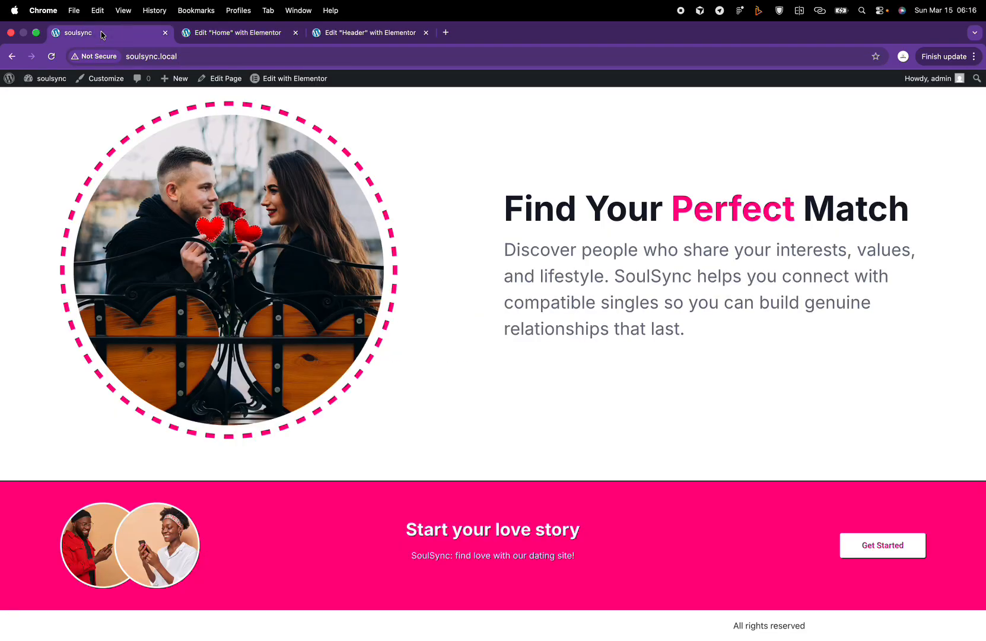
{"action": "scroll", "coordinate": [451, 534], "scroll_direction": "down", "scroll_amount": 10}
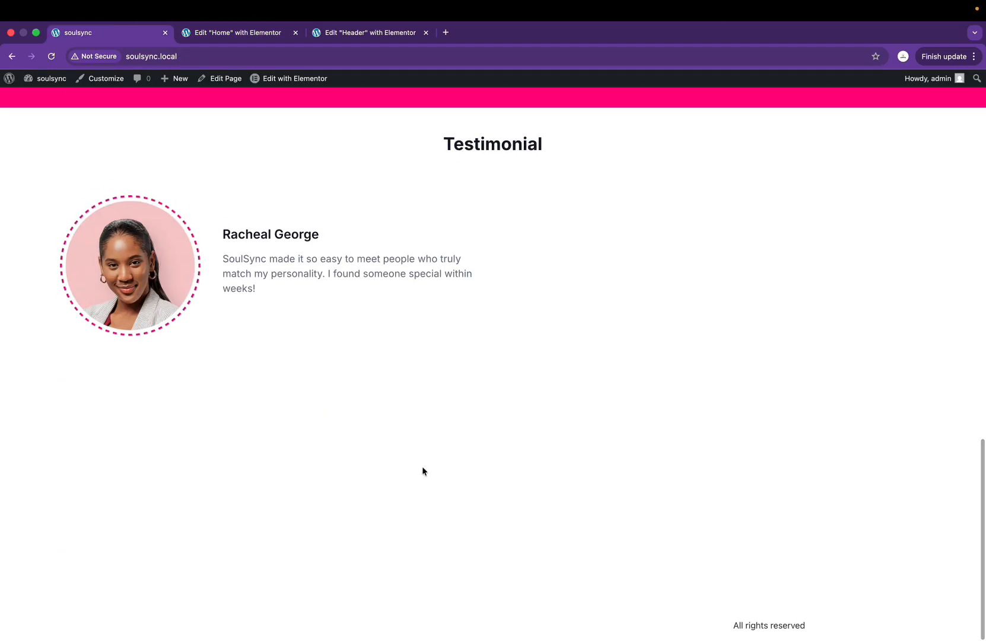
{"action": "left_click", "coordinate": [338, 32]}
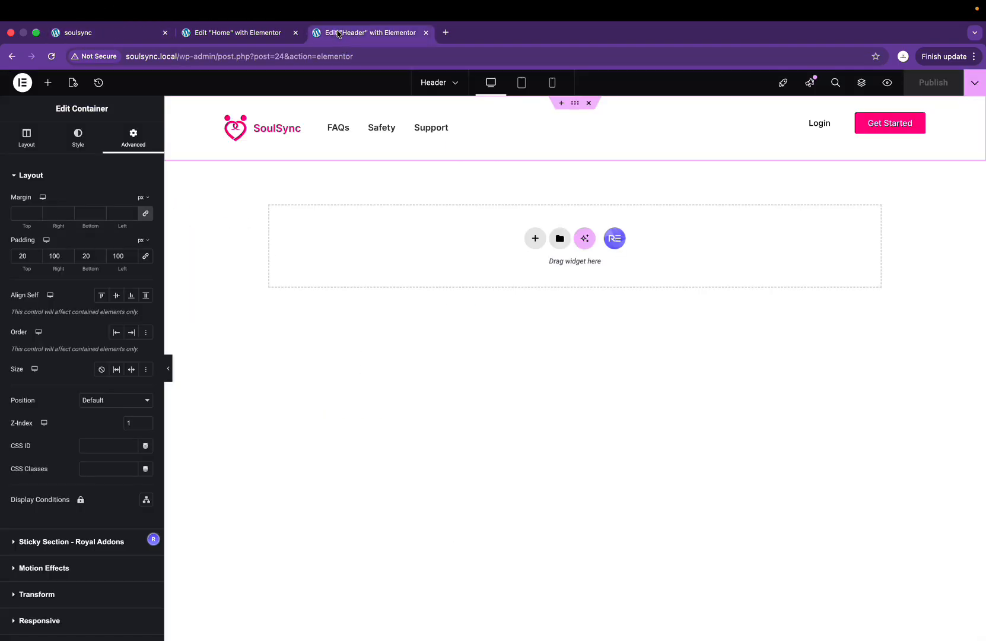
{"action": "left_click", "coordinate": [237, 33]}
Step: Open the Structure navigator and inspect the nested containers at the bottom of the page
{"action": "left_click", "coordinate": [861, 83]}
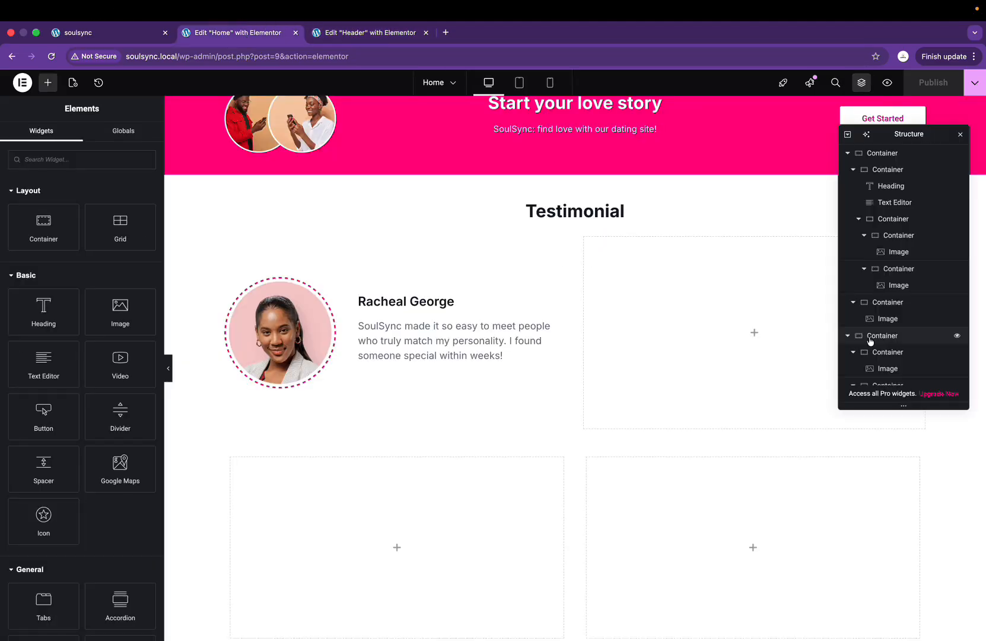
{"action": "scroll", "coordinate": [878, 338], "scroll_direction": "down", "scroll_amount": 5}
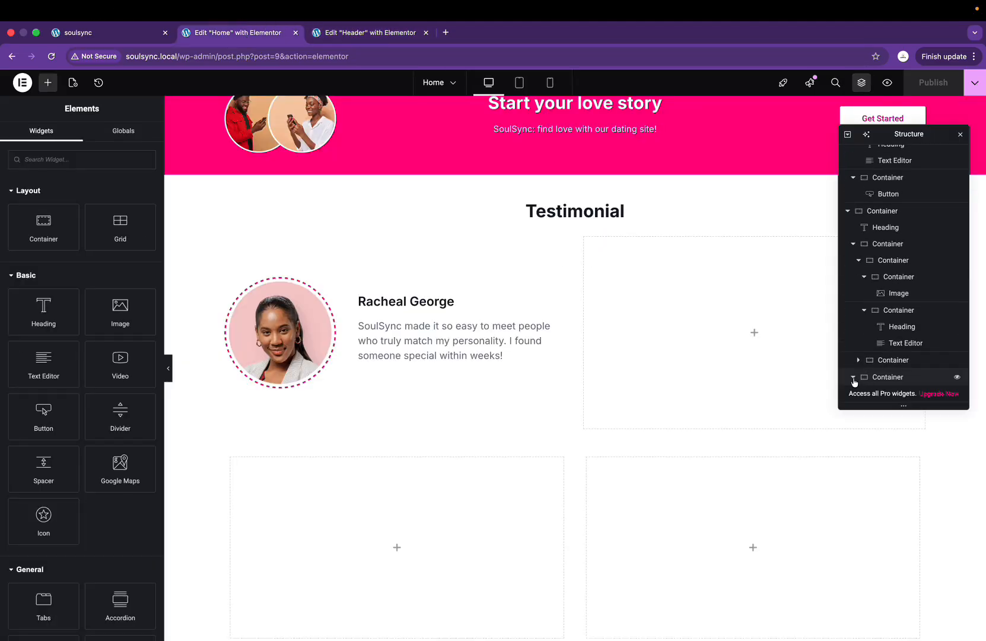
{"action": "scroll", "coordinate": [855, 382], "scroll_direction": "down", "scroll_amount": 1}
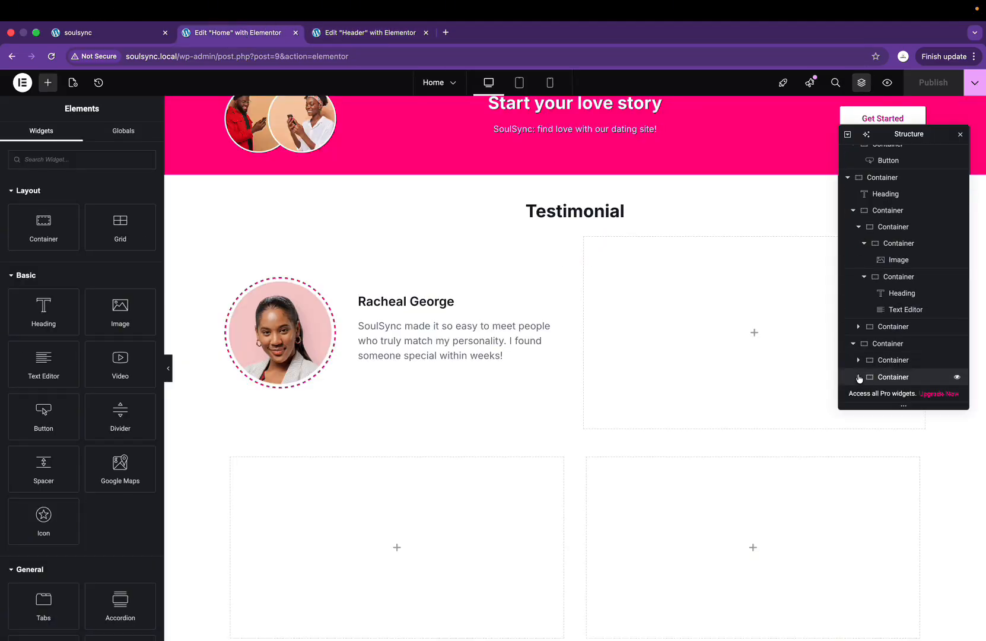
{"action": "left_click", "coordinate": [859, 378]}
{"action": "left_click", "coordinate": [859, 356]}
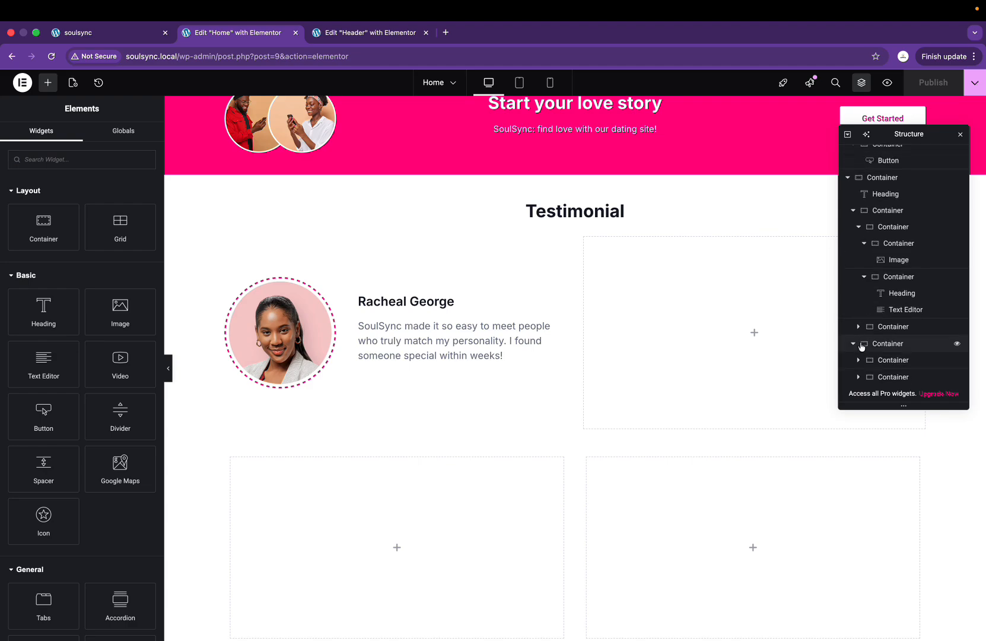
{"action": "left_click", "coordinate": [858, 359]}
{"action": "left_click", "coordinate": [858, 344]}
{"action": "left_click", "coordinate": [855, 345]}
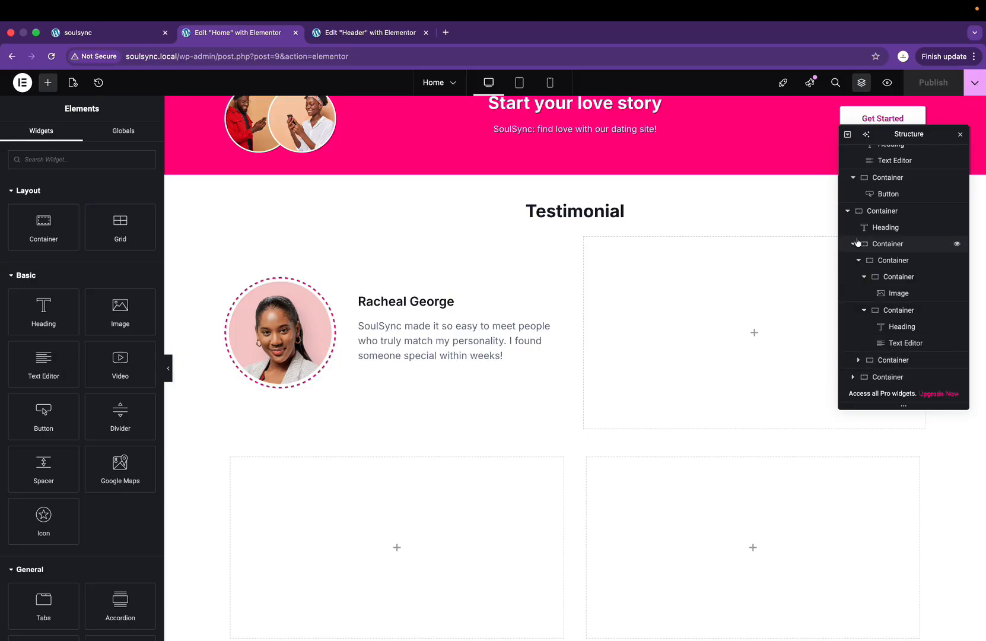
Step: Collapse the outline down to the Testimonial section's card containers
{"action": "left_click", "coordinate": [848, 210]}
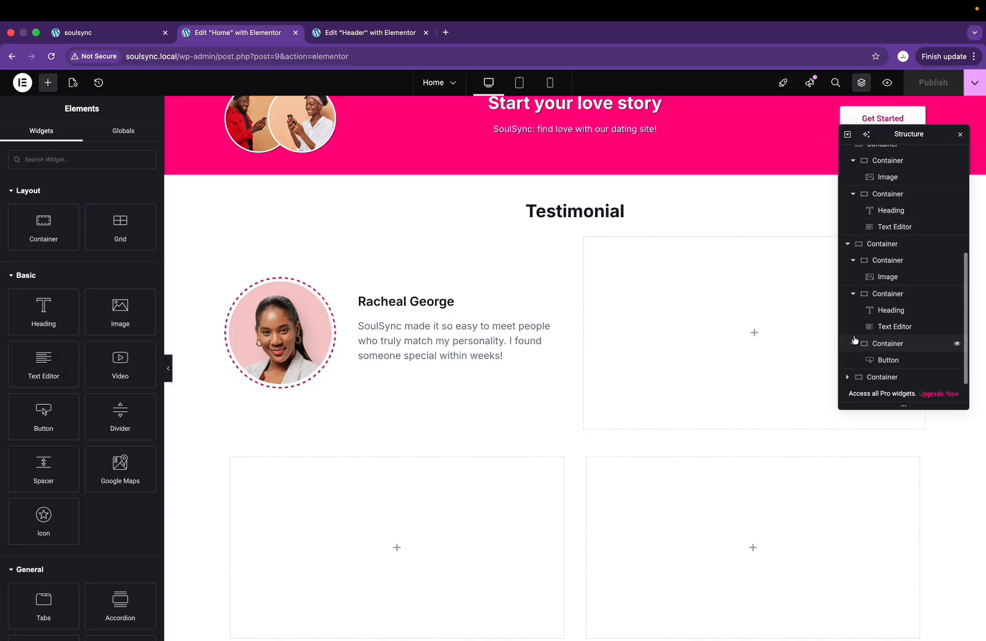
{"action": "left_click", "coordinate": [847, 377]}
{"action": "scroll", "coordinate": [848, 332], "scroll_direction": "down", "scroll_amount": 3}
{"action": "left_click", "coordinate": [852, 245]}
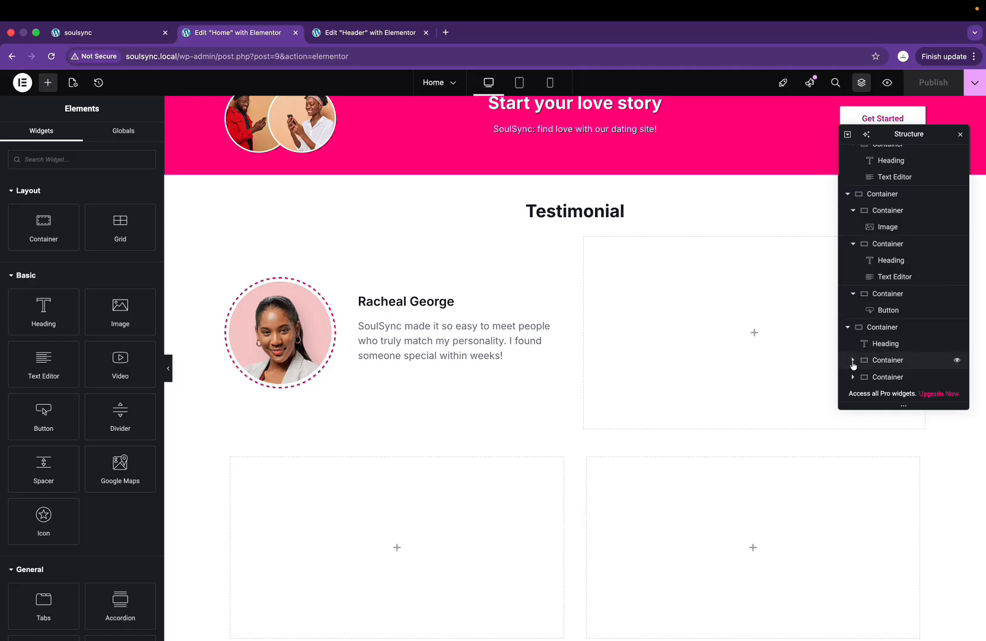
{"action": "left_click", "coordinate": [853, 360]}
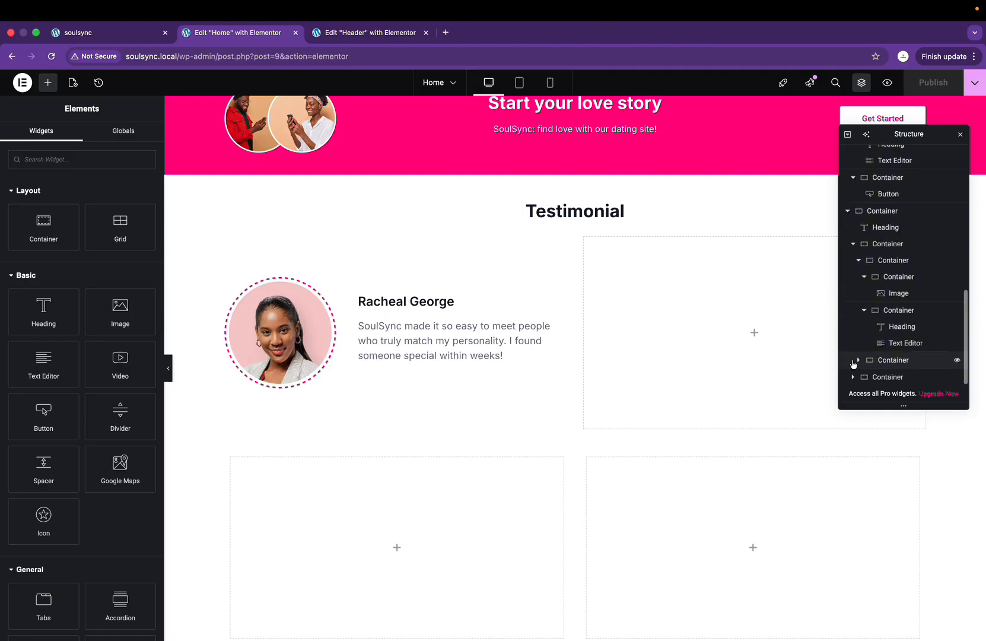
{"action": "left_click", "coordinate": [865, 278]}
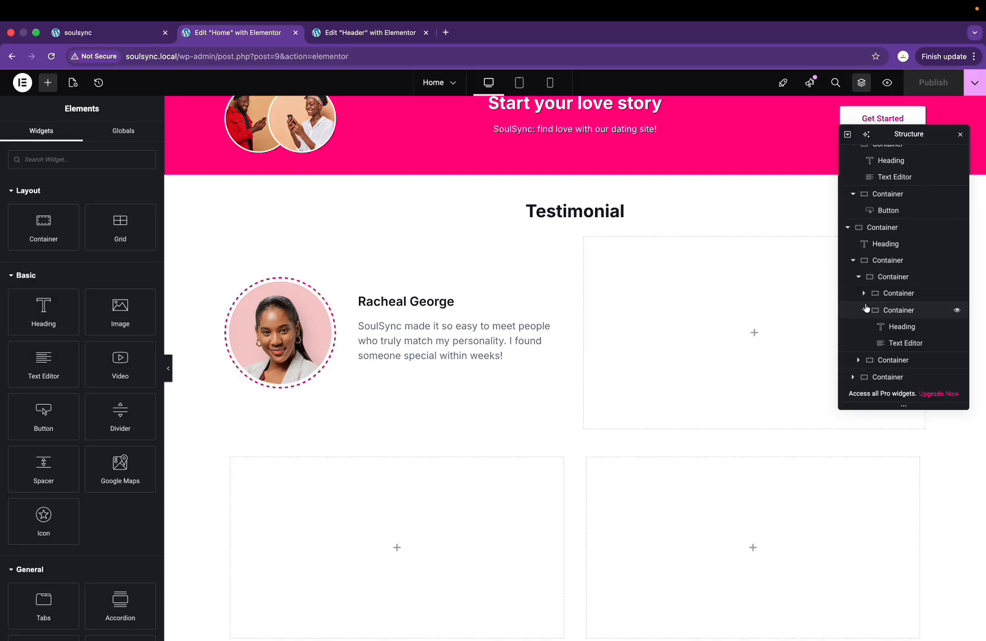
{"action": "left_click", "coordinate": [864, 311]}
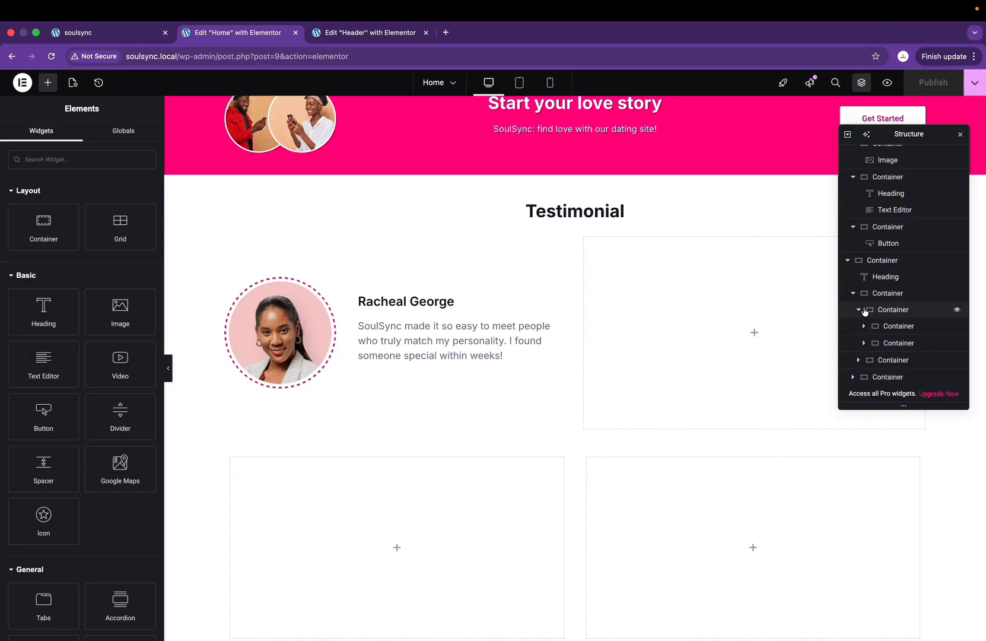
{"action": "left_click", "coordinate": [864, 309]}
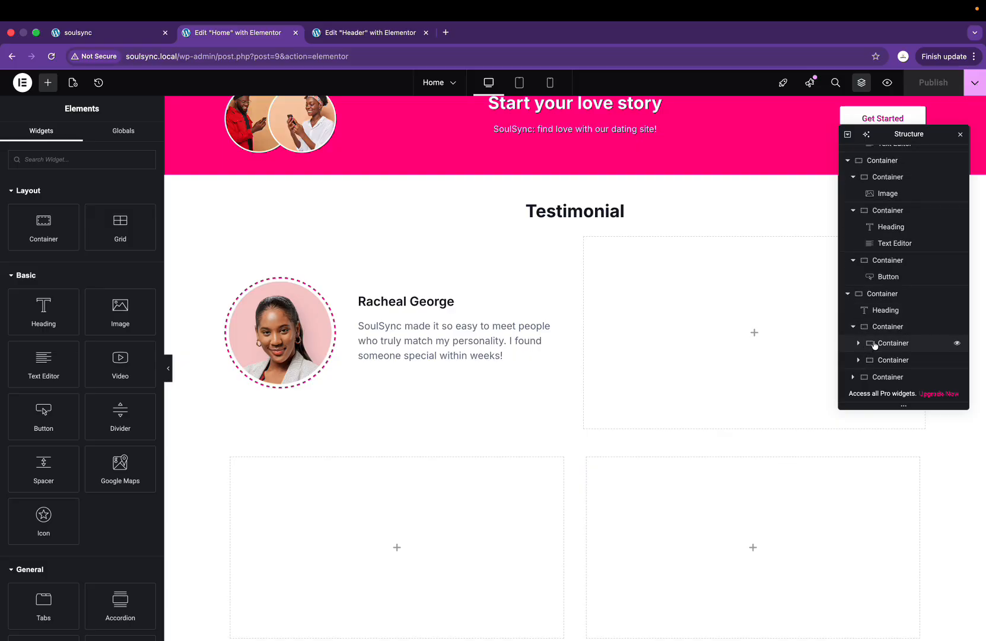
{"action": "right_click", "coordinate": [874, 344]}
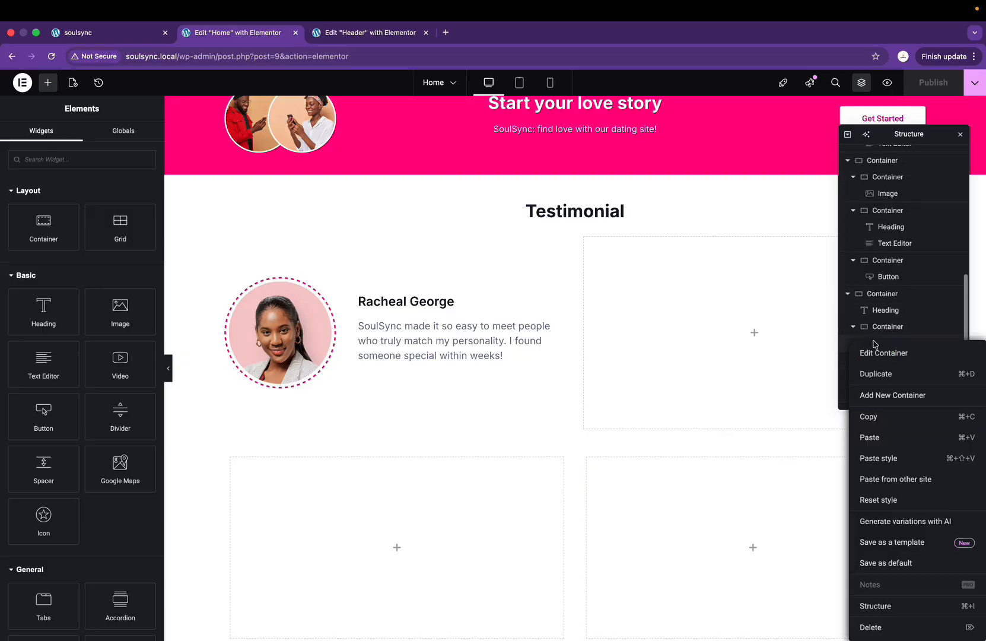
{"action": "left_click", "coordinate": [876, 375]}
{"action": "right_click", "coordinate": [706, 304]}
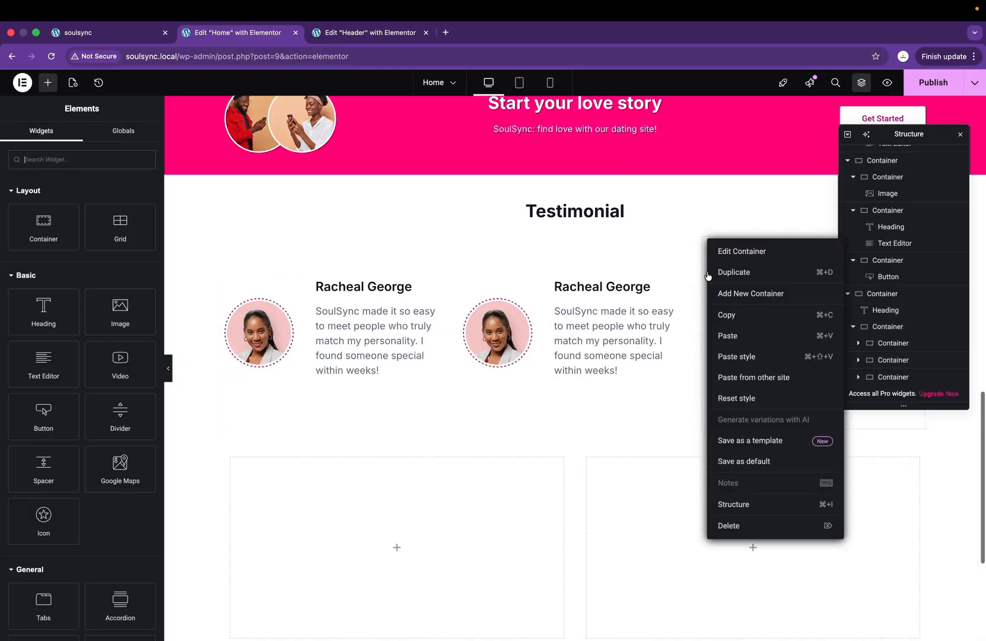
{"action": "left_click", "coordinate": [737, 528]}
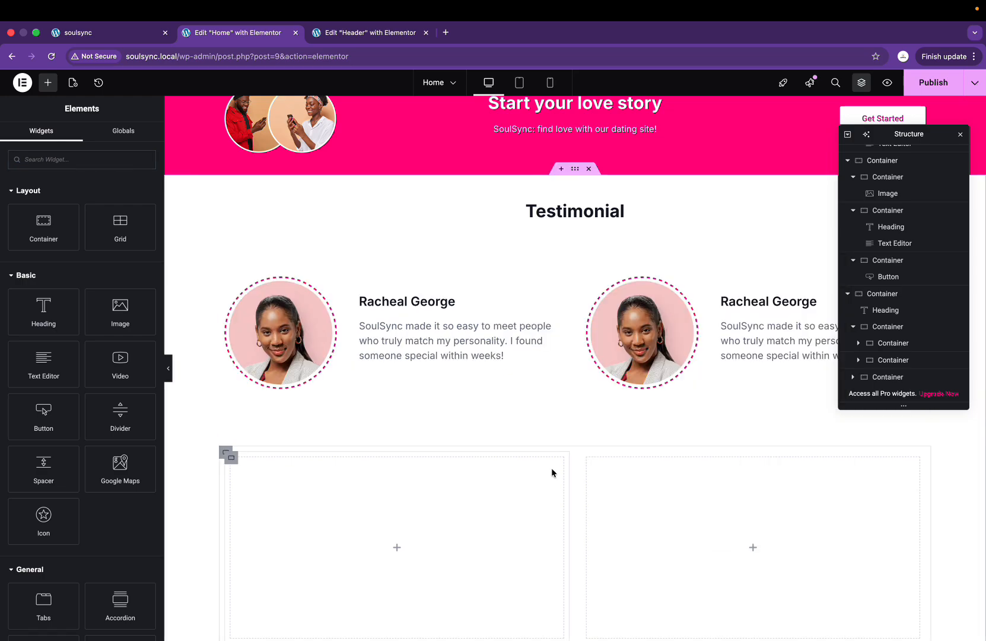
{"action": "right_click", "coordinate": [224, 455]}
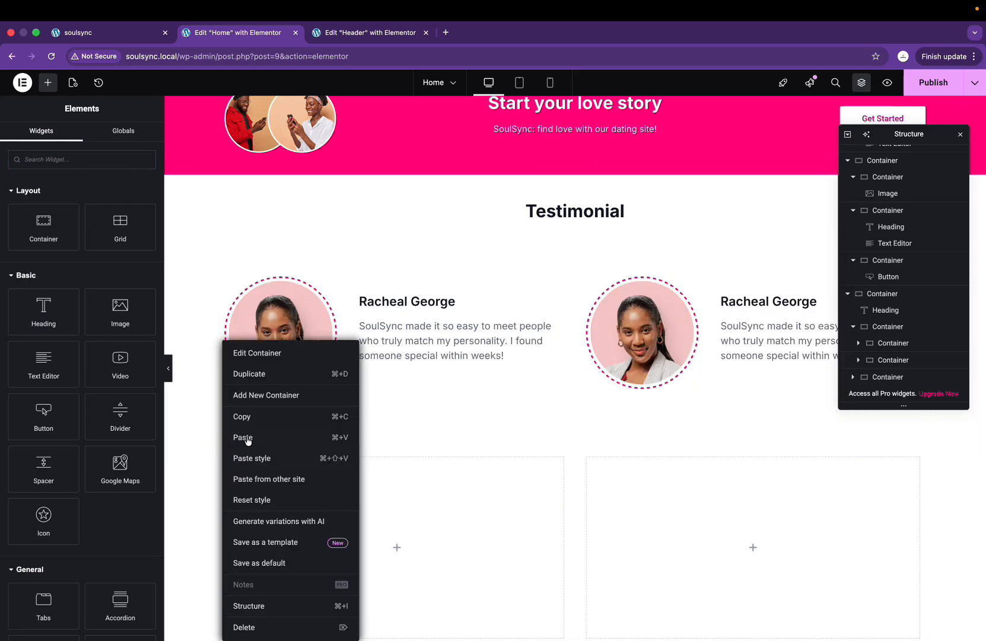
{"action": "left_click", "coordinate": [244, 627]}
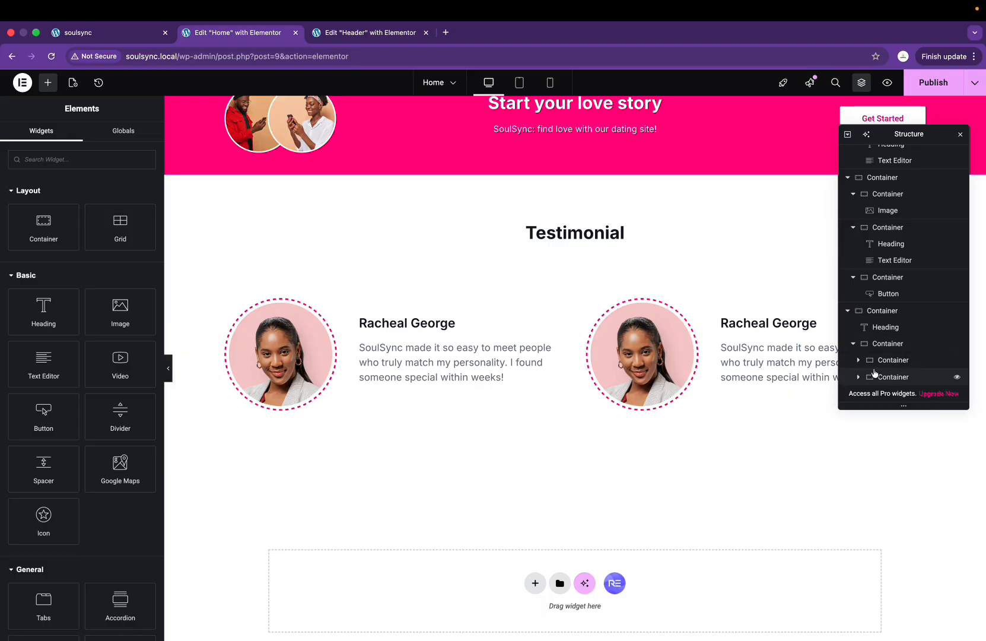
{"action": "right_click", "coordinate": [879, 348]}
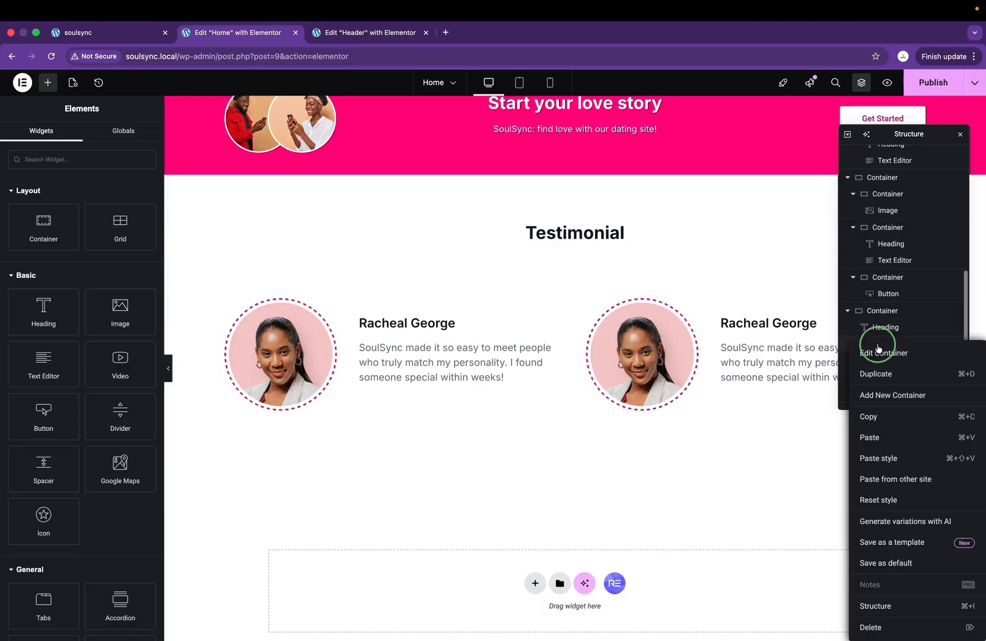
{"action": "left_click", "coordinate": [880, 375]}
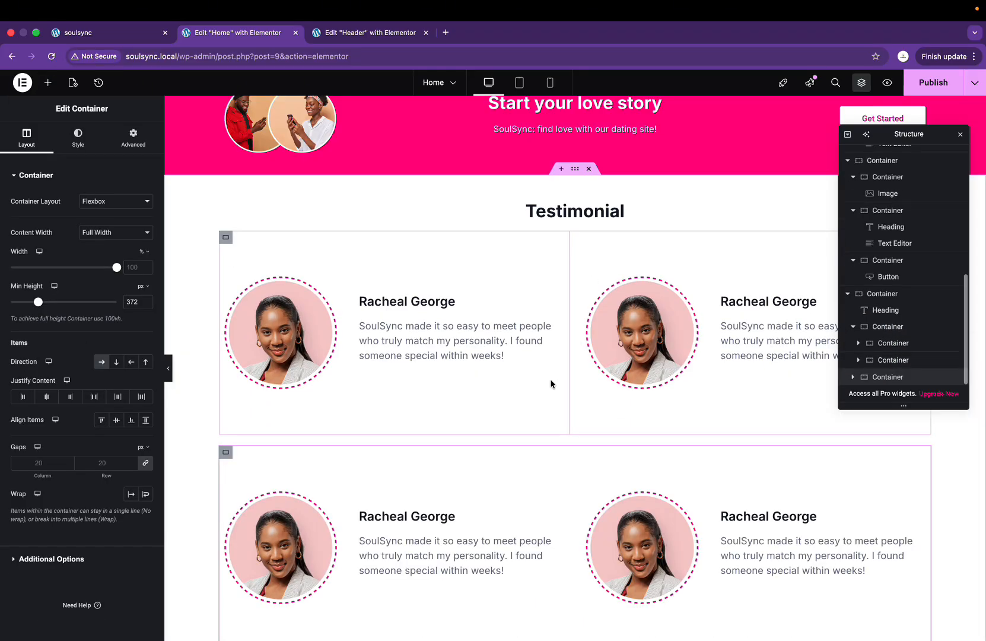
{"action": "scroll", "coordinate": [550, 379], "scroll_direction": "down", "scroll_amount": 3}
{"action": "left_click", "coordinate": [962, 135]}
{"action": "left_click", "coordinate": [733, 193]}
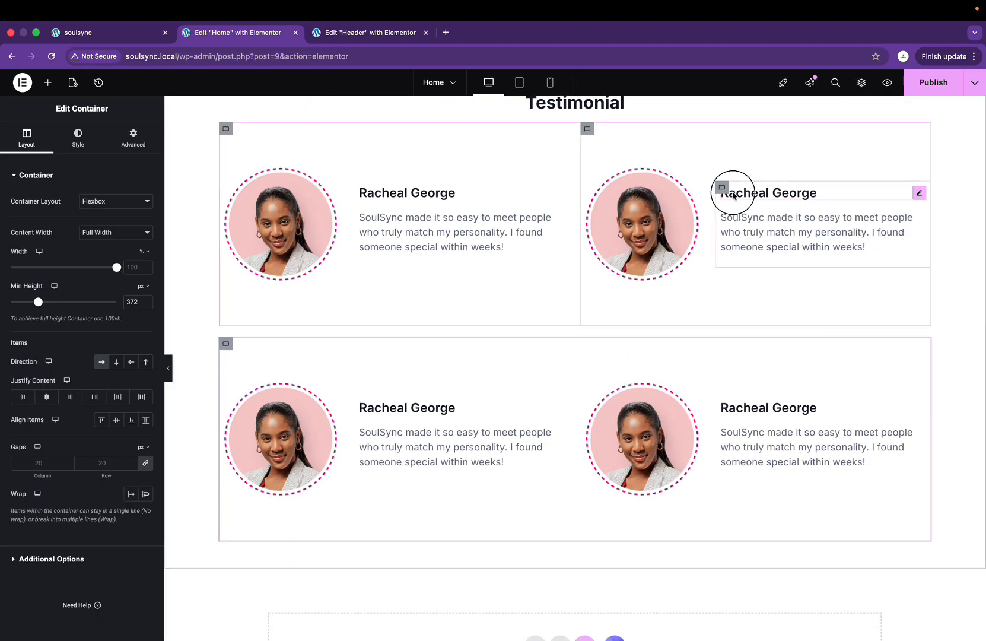
{"action": "left_click_drag", "start_coordinate": [736, 193], "coordinate": [691, 183]}
{"action": "key", "text": "ctrl+Right"}
{"action": "key", "text": "ctrl+Left"}
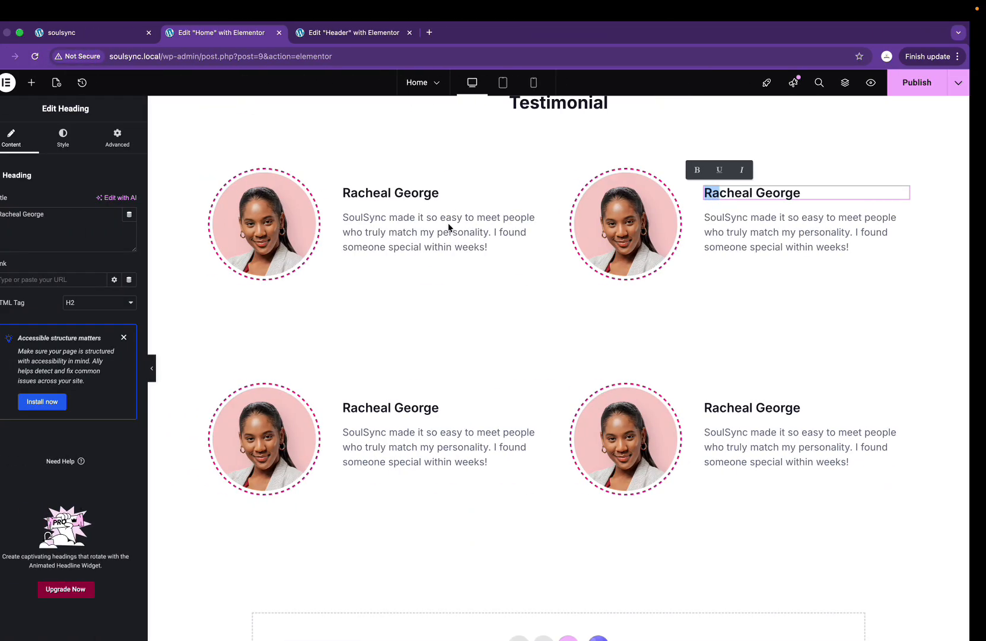
{"action": "left_click", "coordinate": [98, 217]}
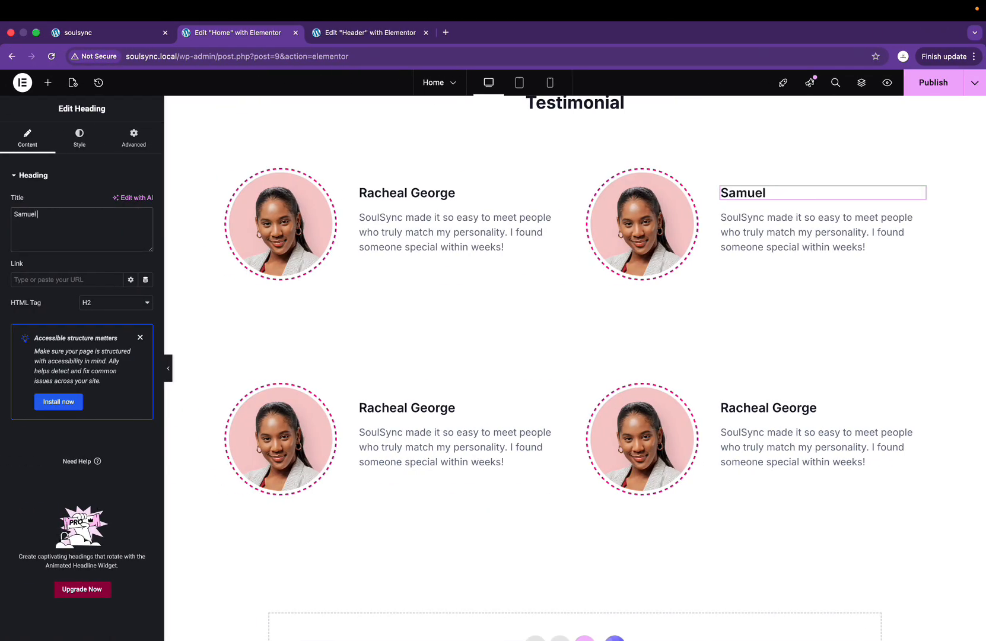
{"action": "key", "text": "ctrl+Right"}
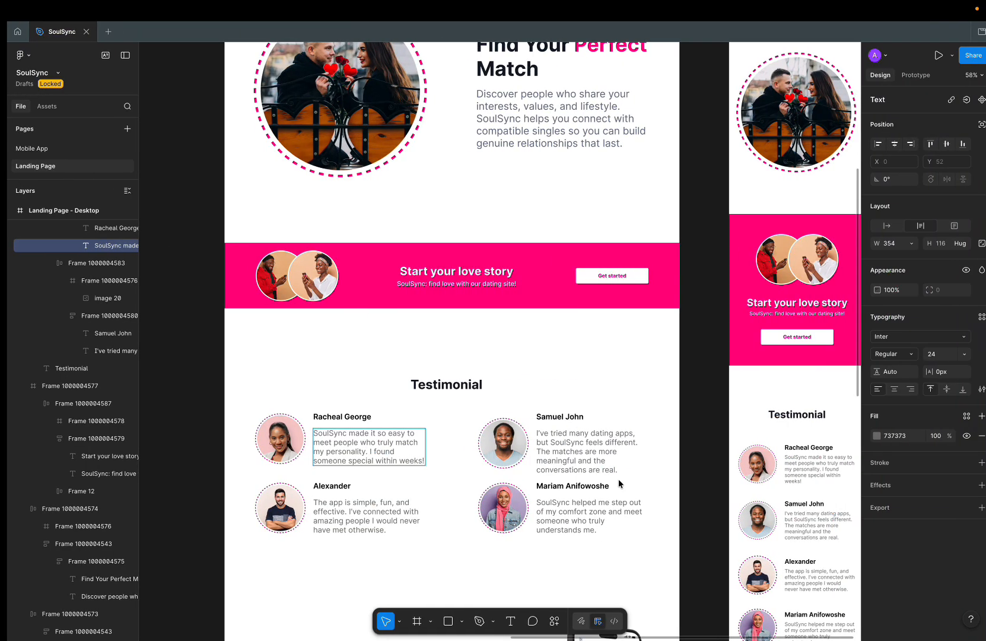
{"action": "key", "text": "Return"}
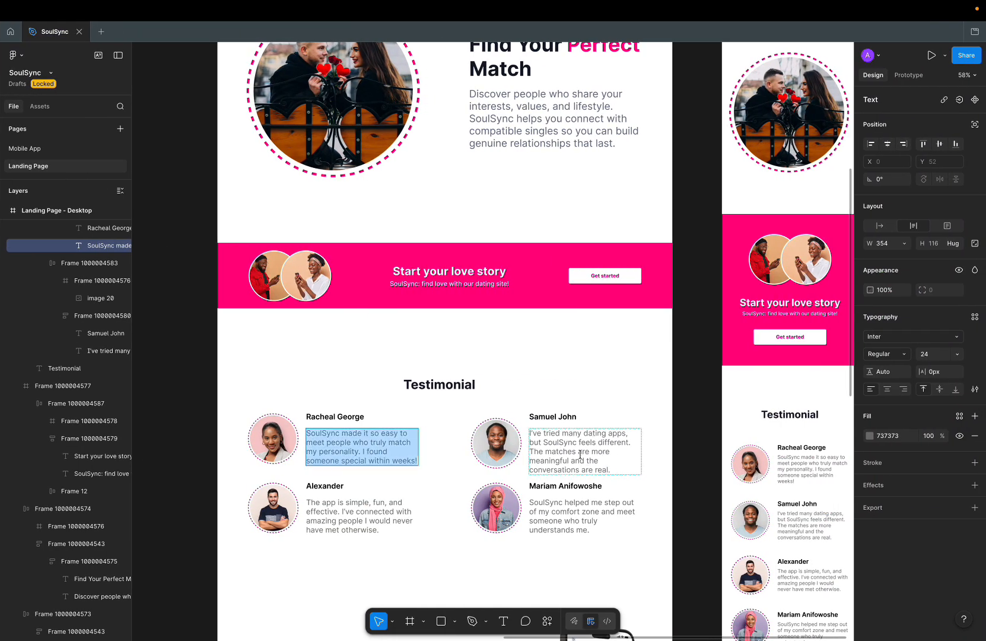
{"action": "double_click", "coordinate": [580, 454]}
{"action": "key", "text": "ctrl+c"}
{"action": "key", "text": "ctrl+Left"}
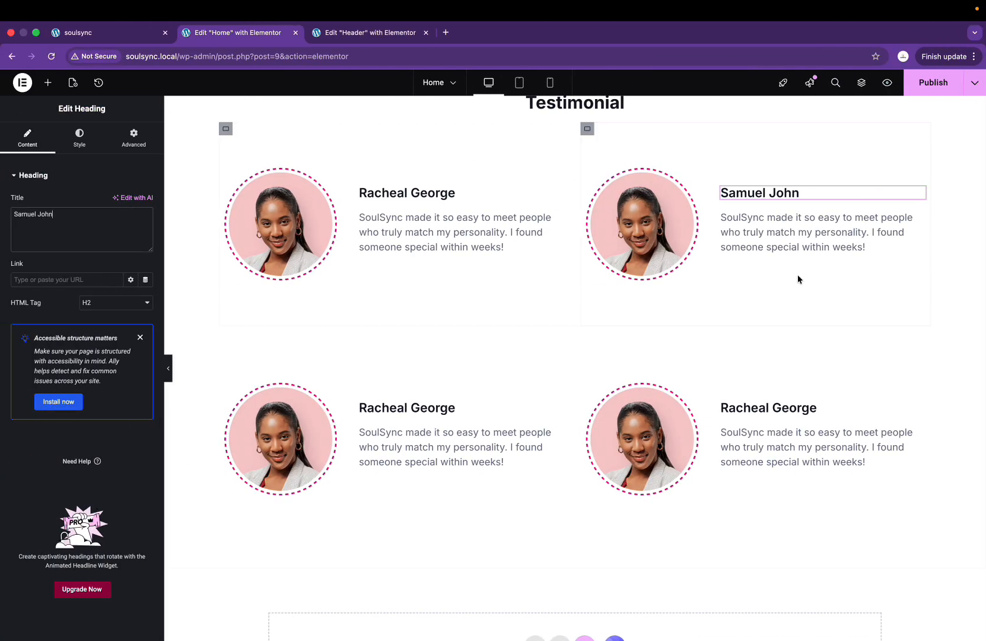
{"action": "left_click", "coordinate": [795, 243]}
{"action": "key", "text": "ctrl+a"}
{"action": "key", "text": "ctrl+v"}
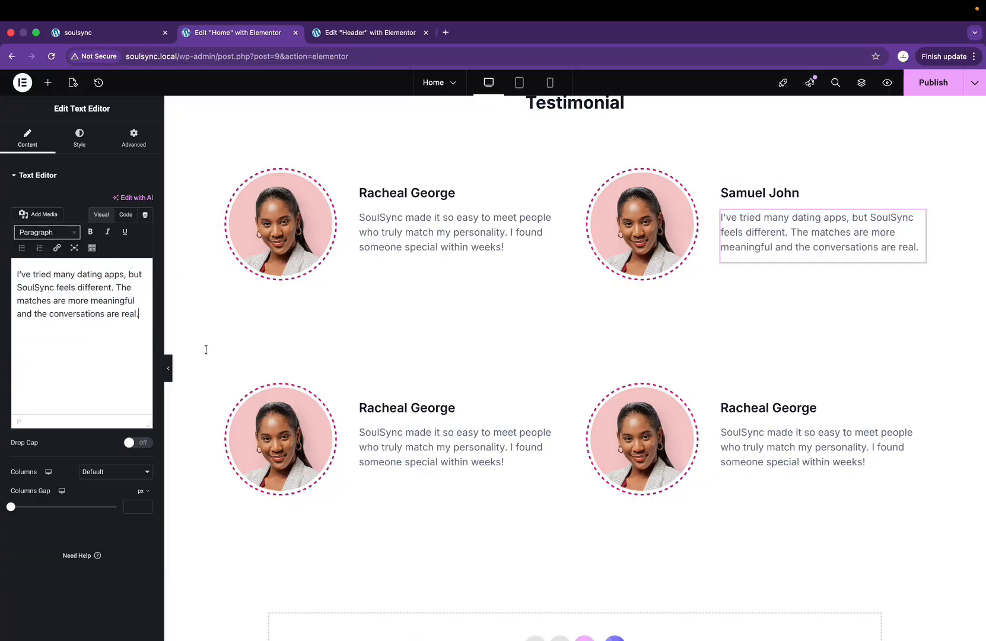
{"action": "key", "text": "ctrl+Right"}
{"action": "key", "text": "ctrl+Left"}
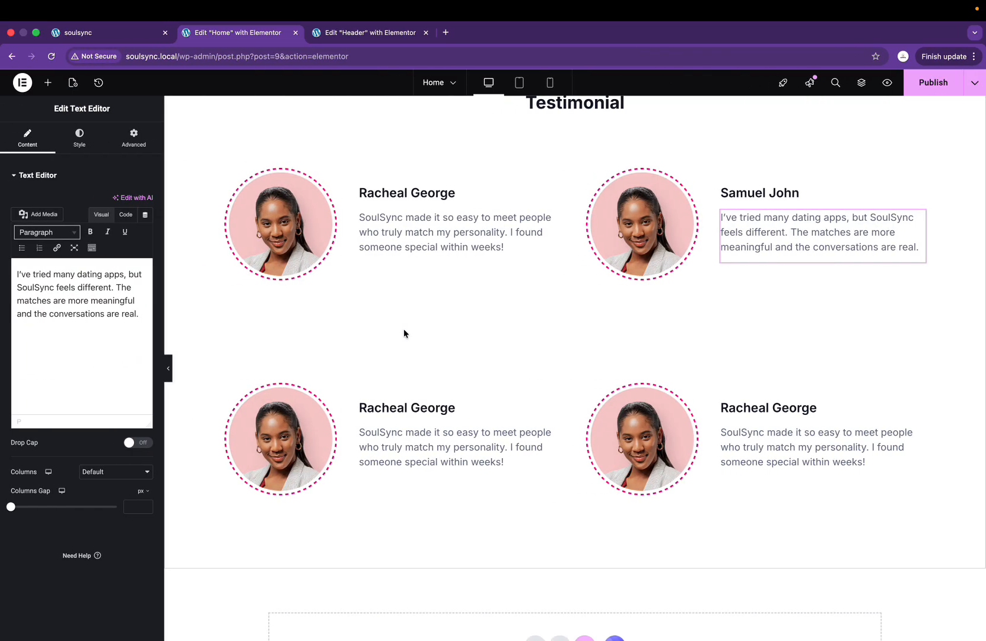
{"action": "key", "text": "Return"}
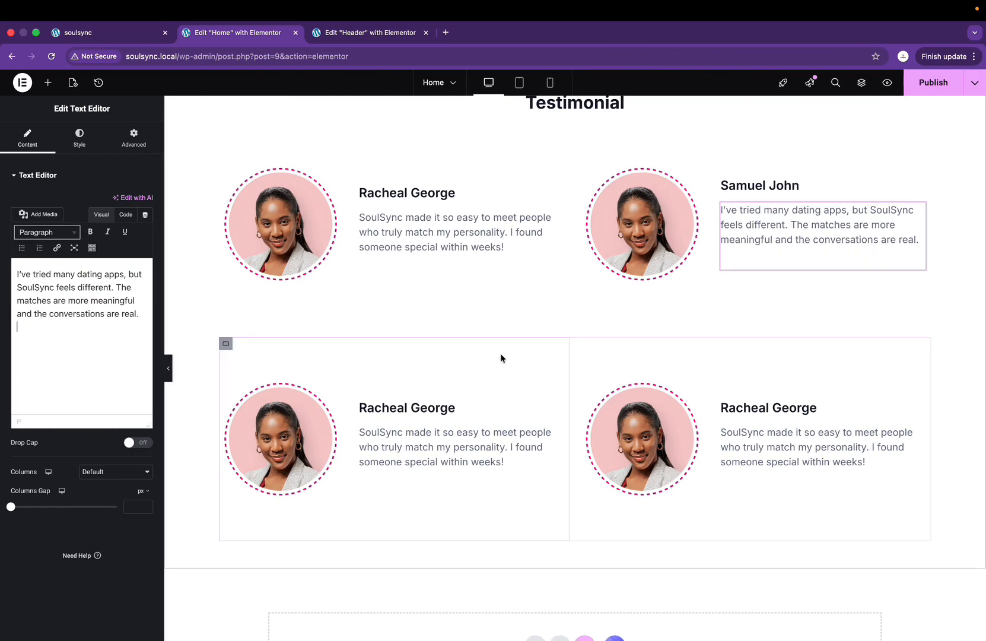
Step: Paste the third Figma quote into the bottom-left card and rename it Alexander
{"action": "left_click", "coordinate": [434, 409]}
{"action": "key", "text": "ctrl+Right"}
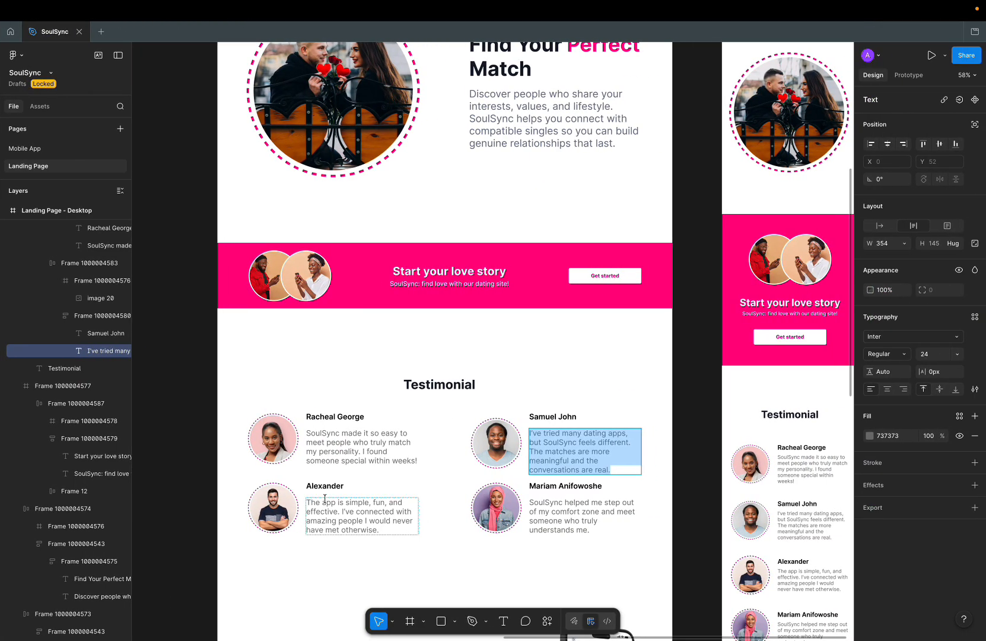
{"action": "left_click", "coordinate": [329, 486]}
{"action": "double_click", "coordinate": [337, 527]}
{"action": "key", "text": "super+c"}
{"action": "key", "text": "ctrl+Left"}
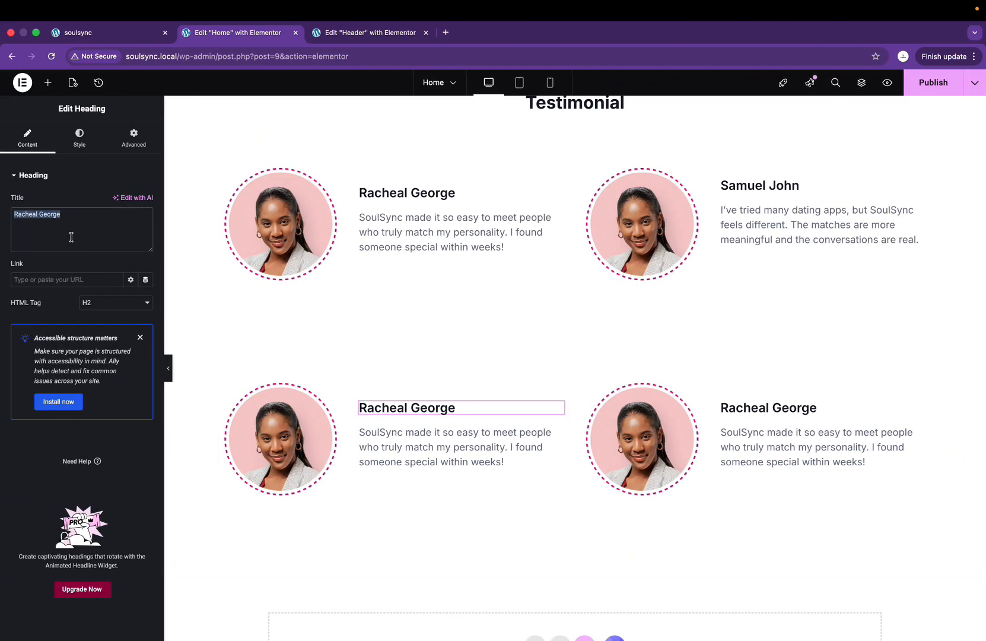
{"action": "key", "text": "super+v"}
{"action": "key", "text": "super+z"}
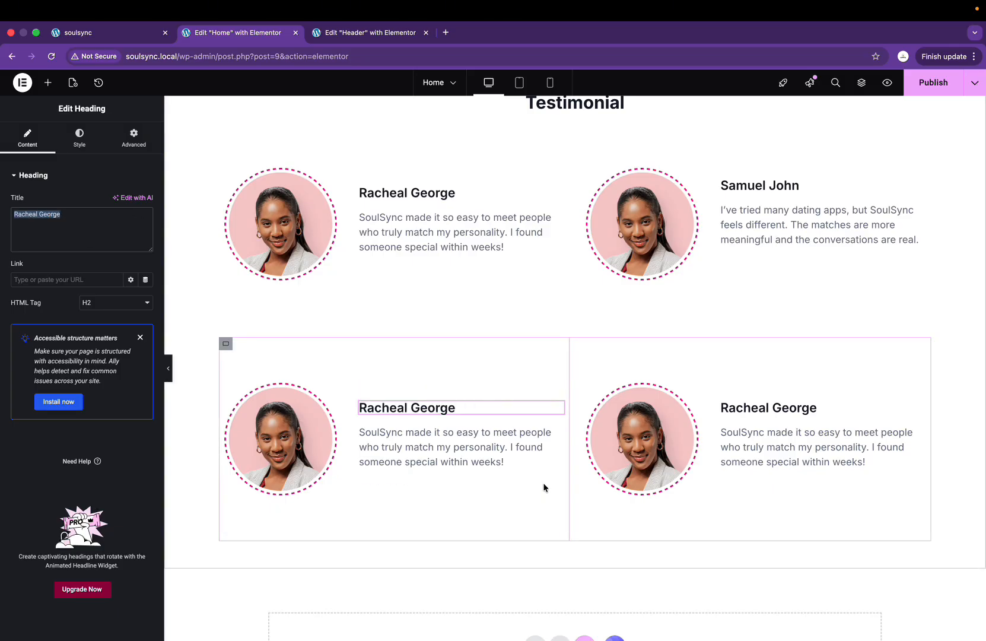
{"action": "left_click", "coordinate": [377, 439]}
{"action": "key", "text": "super+a"}
{"action": "key", "text": "super+v"}
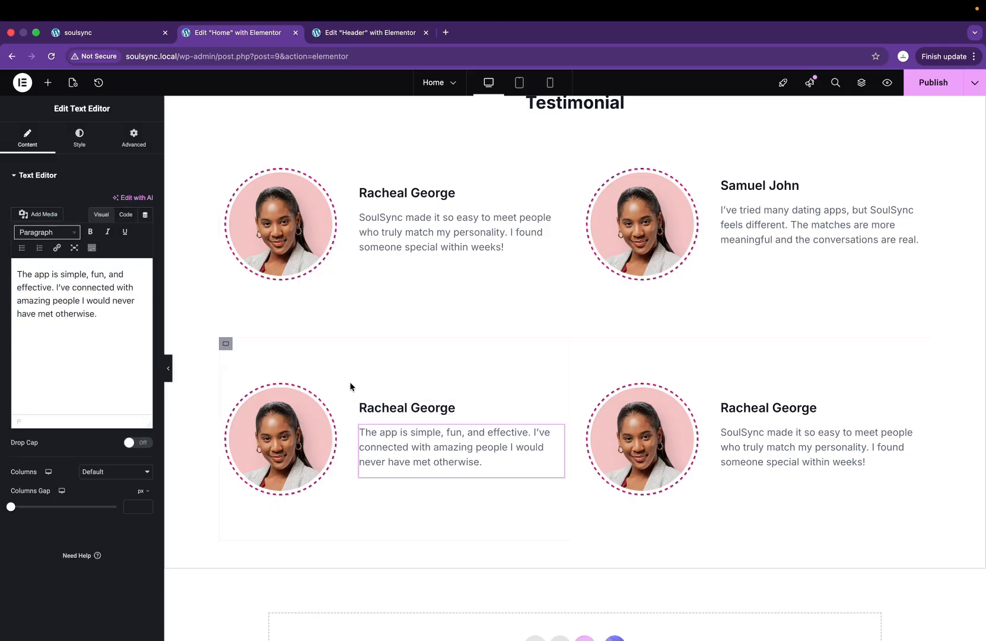
{"action": "left_click", "coordinate": [382, 415]}
{"action": "type", "text": "Alexander"}
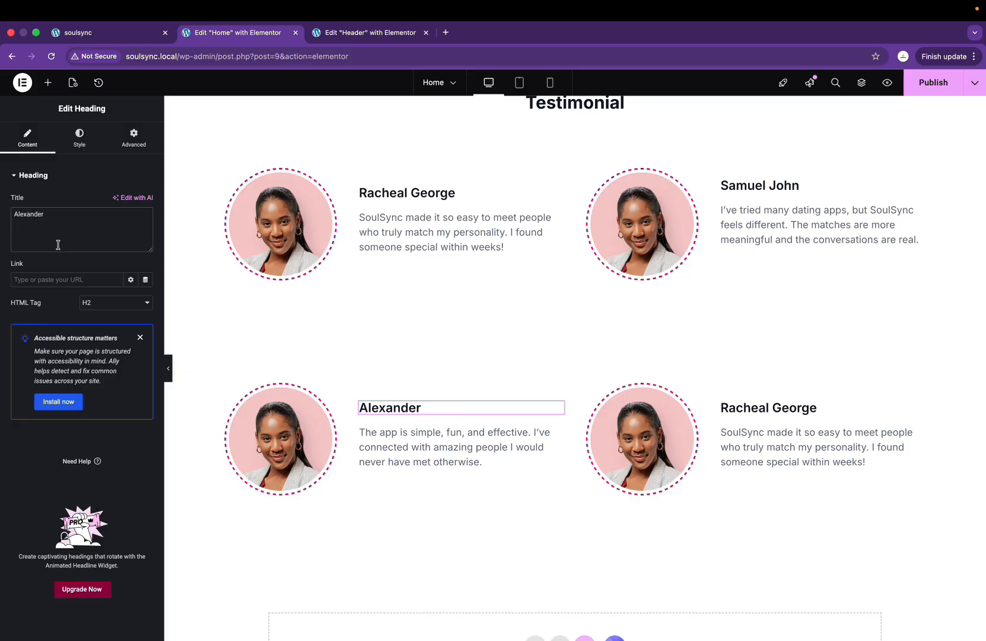
{"action": "key", "text": "ctrl+Right"}
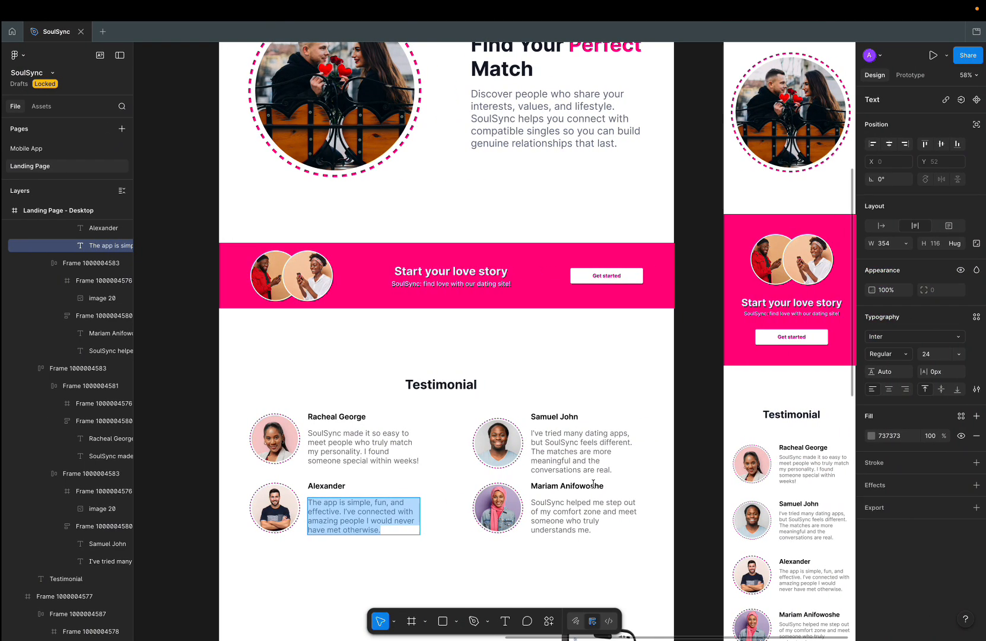
{"action": "double_click", "coordinate": [593, 483]}
{"action": "key", "text": "super+c"}
{"action": "key", "text": "ctrl+Left"}
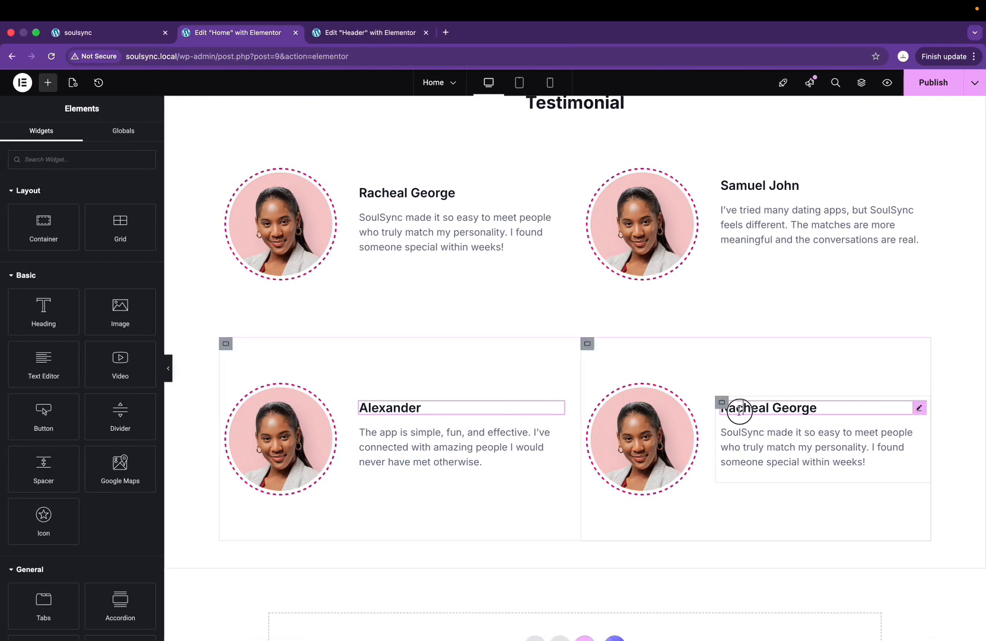
{"action": "left_click", "coordinate": [737, 409]}
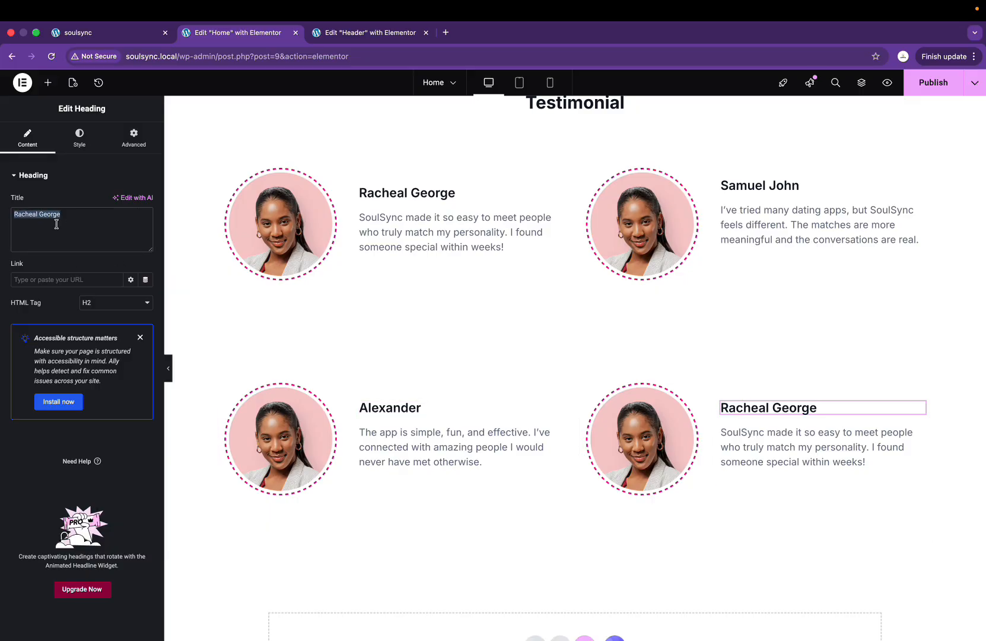
{"action": "key", "text": "super+v"}
{"action": "key", "text": "ctrl+Right"}
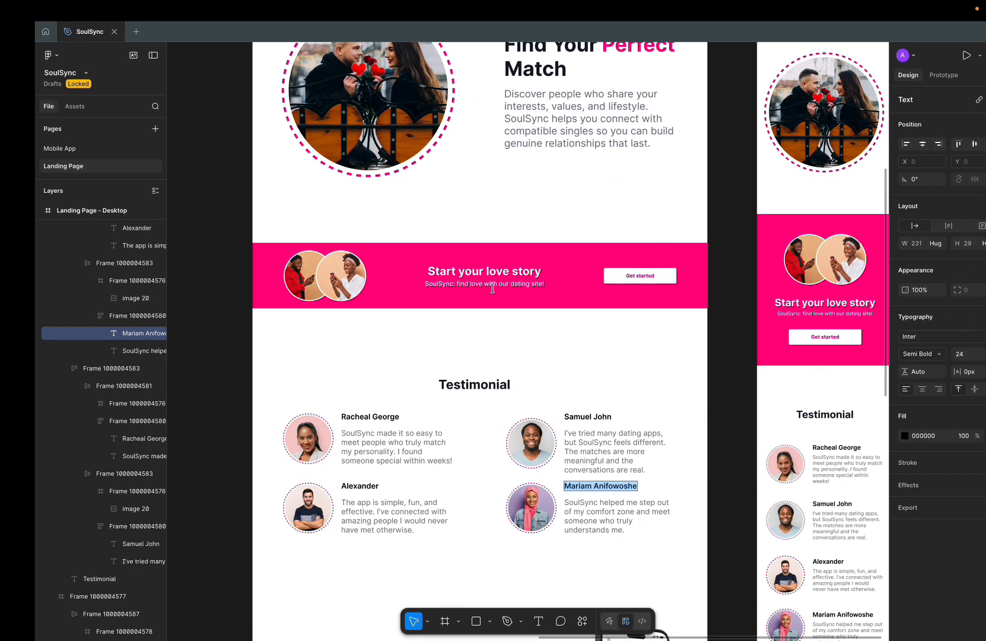
{"action": "double_click", "coordinate": [564, 512]}
{"action": "key", "text": "super+c"}
{"action": "key", "text": "ctrl+Left"}
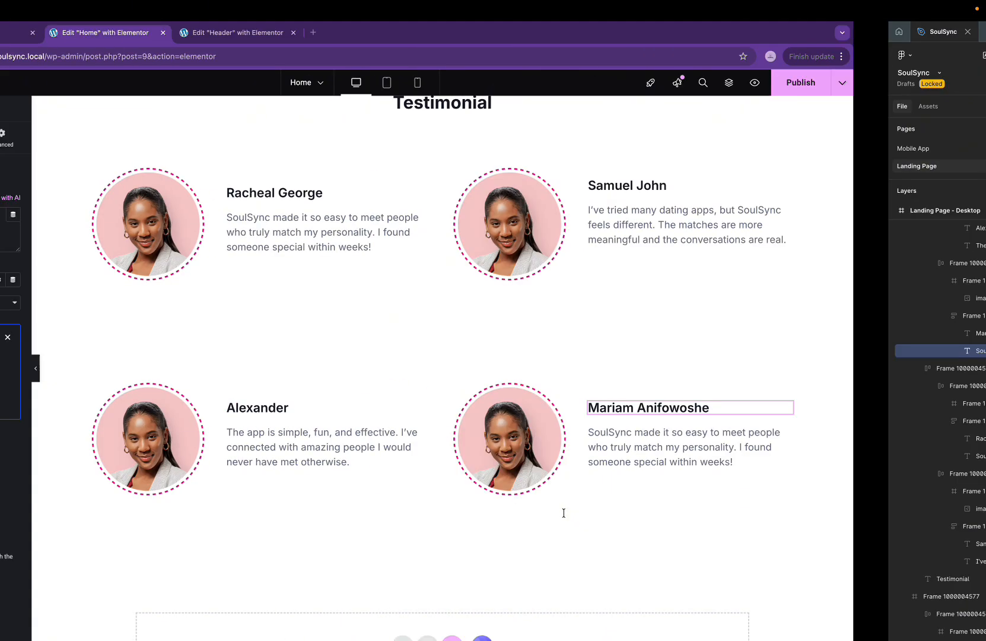
{"action": "left_click", "coordinate": [789, 450]}
{"action": "key", "text": "super+a"}
{"action": "key", "text": "super+v"}
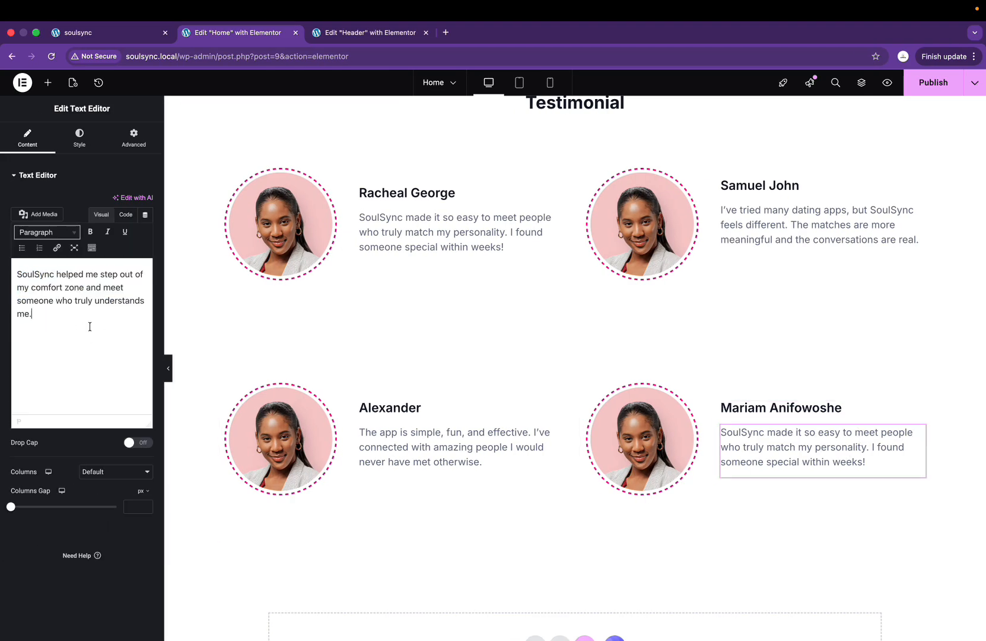
{"action": "scroll", "coordinate": [709, 386], "scroll_direction": "down", "scroll_amount": 1}
{"action": "scroll", "coordinate": [908, 137], "scroll_direction": "up", "scroll_amount": 1}
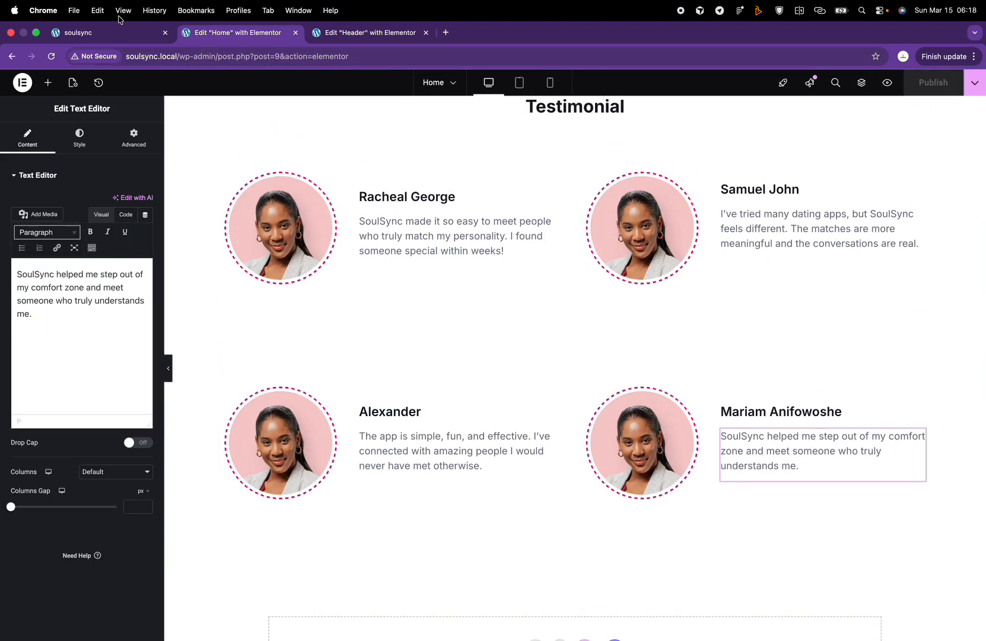
Step: Reload the live site to check the updated testimonials, then return to Elementor
{"action": "left_click", "coordinate": [69, 35]}
{"action": "left_click", "coordinate": [57, 61]}
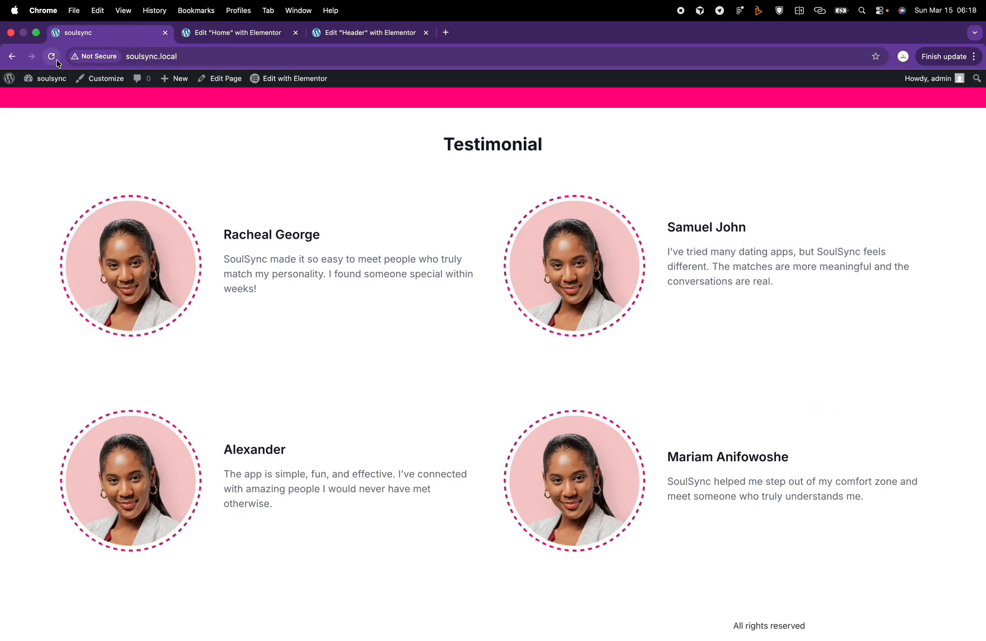
{"action": "scroll", "coordinate": [514, 226], "scroll_direction": "down", "scroll_amount": 1}
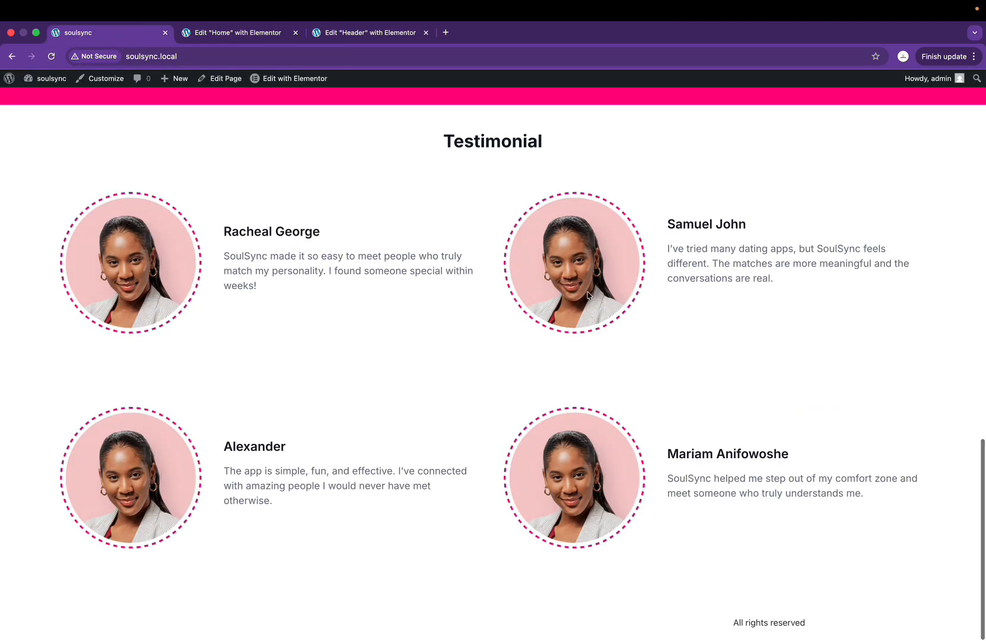
{"action": "key", "text": "ctrl+Right"}
{"action": "key", "text": "ctrl+Left"}
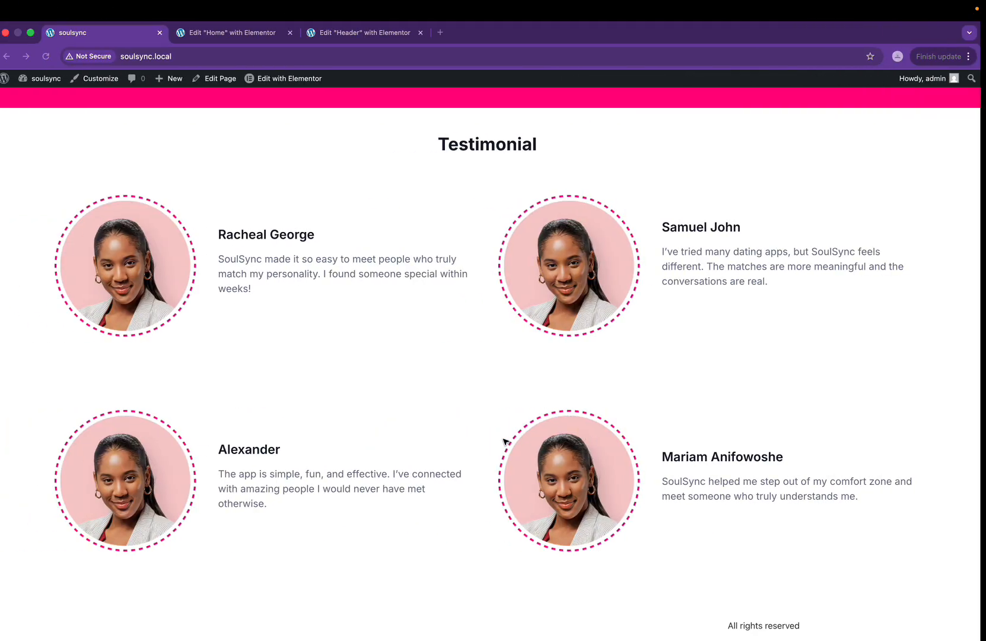
{"action": "left_click", "coordinate": [264, 34]}
Step: Swap in the smiling man, crossed-arms man and pink-headscarf woman portraits for the three other cards
{"action": "left_click", "coordinate": [270, 254]}
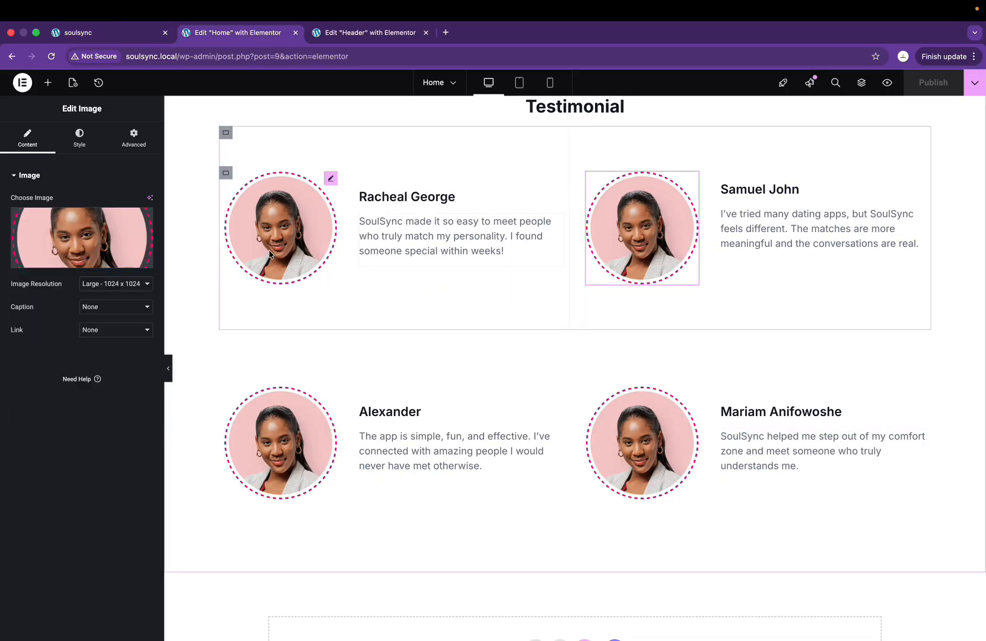
{"action": "left_click", "coordinate": [118, 249]}
{"action": "left_click", "coordinate": [284, 199]}
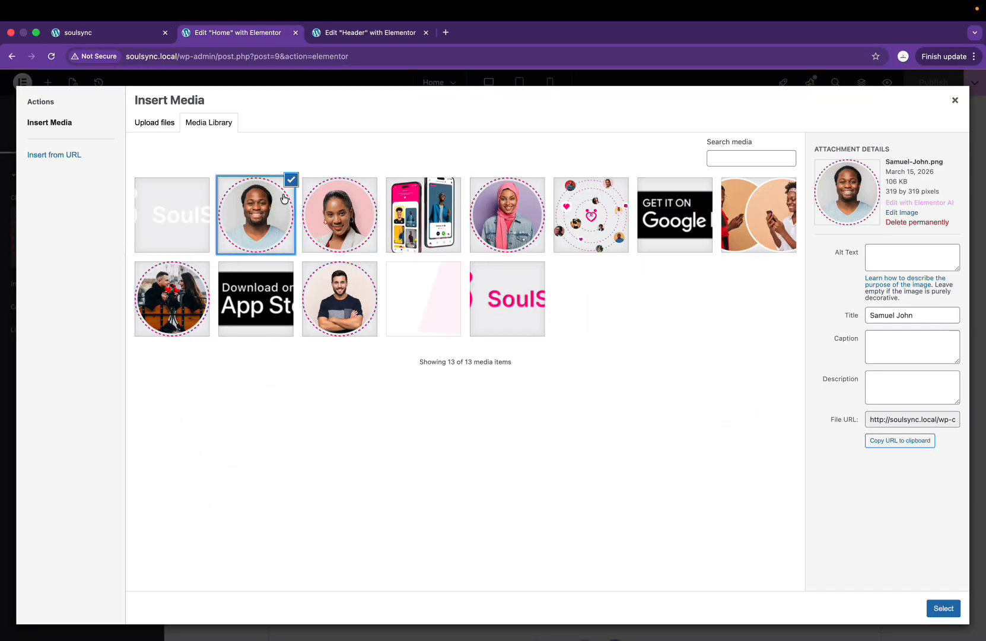
{"action": "left_click", "coordinate": [944, 609]}
{"action": "left_click", "coordinate": [281, 427]}
{"action": "left_click", "coordinate": [119, 253]}
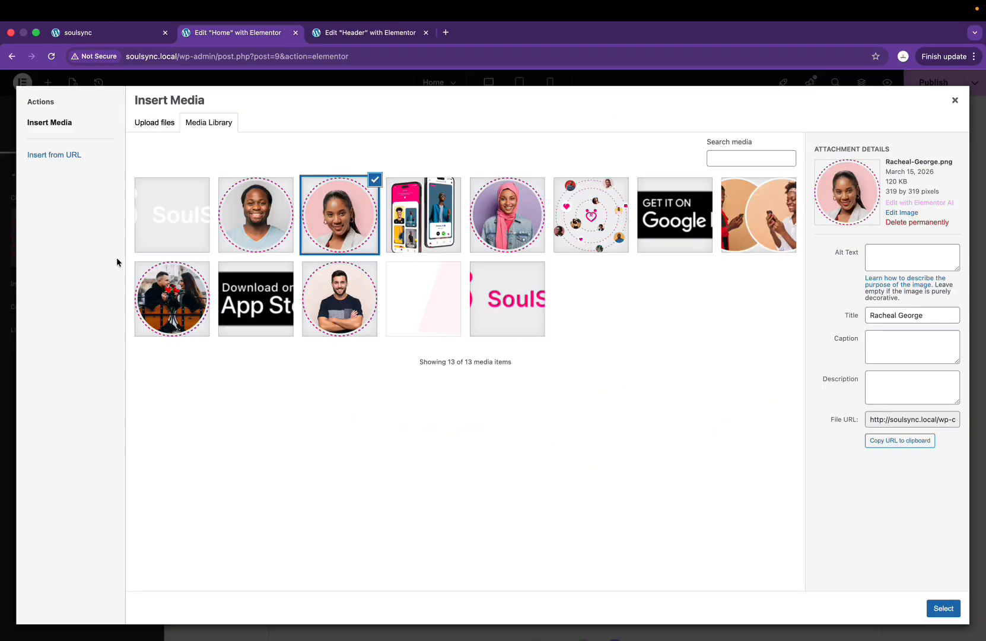
{"action": "left_click", "coordinate": [359, 274]}
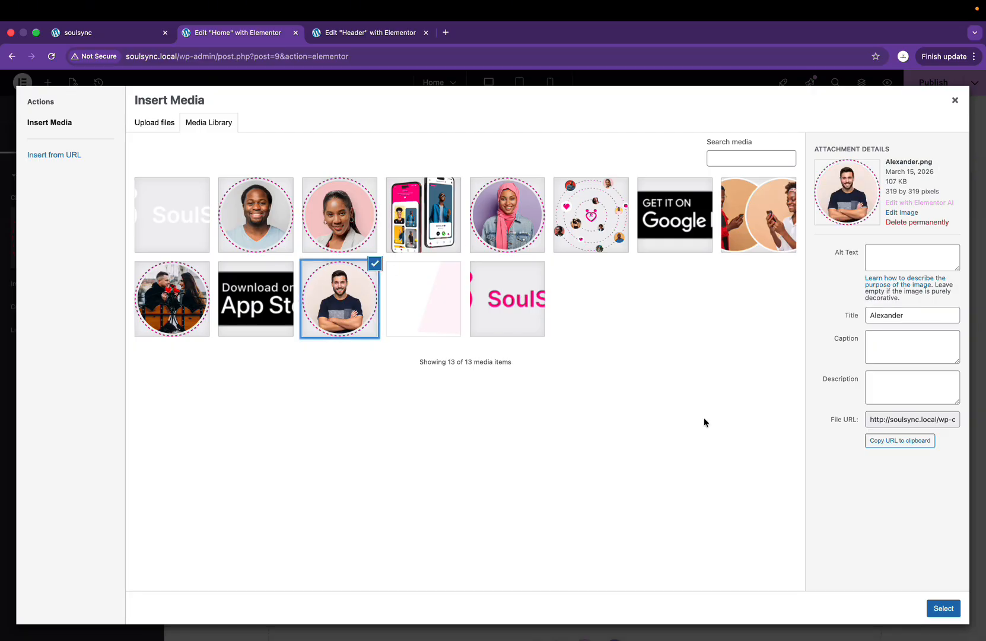
{"action": "left_click", "coordinate": [942, 608]}
{"action": "left_click", "coordinate": [632, 469]}
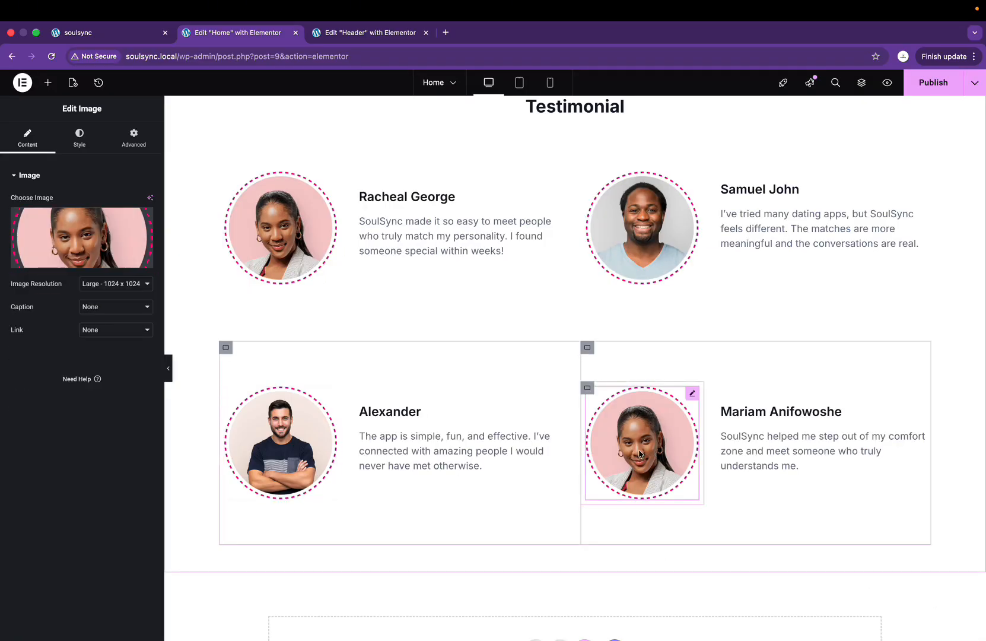
{"action": "left_click", "coordinate": [151, 250]}
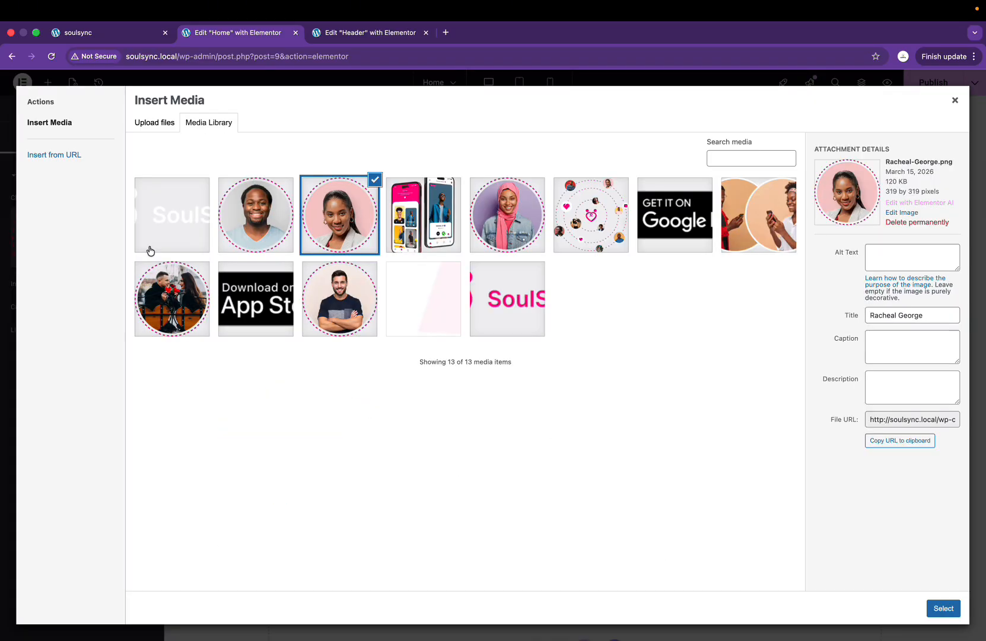
{"action": "left_click", "coordinate": [490, 209]}
{"action": "left_click", "coordinate": [944, 608]}
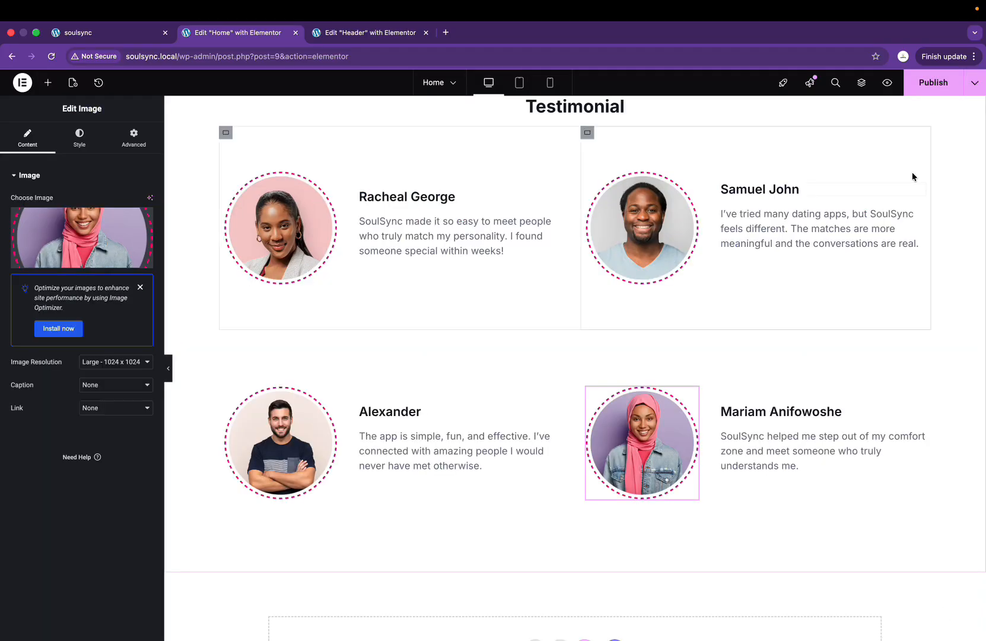
{"action": "scroll", "coordinate": [583, 281], "scroll_direction": "down", "scroll_amount": 3}
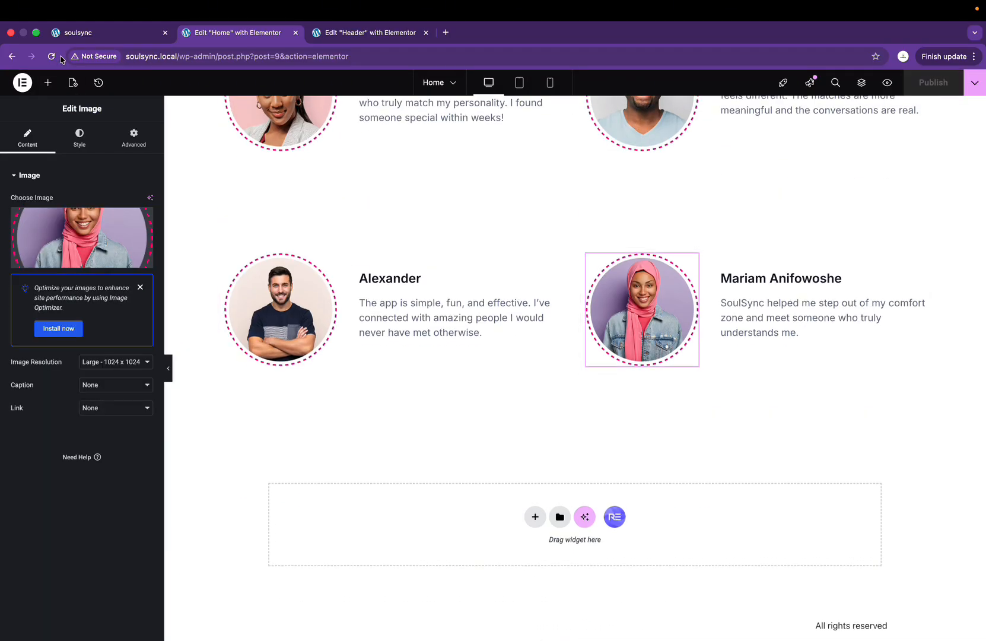
{"action": "left_click", "coordinate": [63, 33]}
Step: Reload the live site and scroll through to check the new testimonial portraits
{"action": "left_click", "coordinate": [51, 56]}
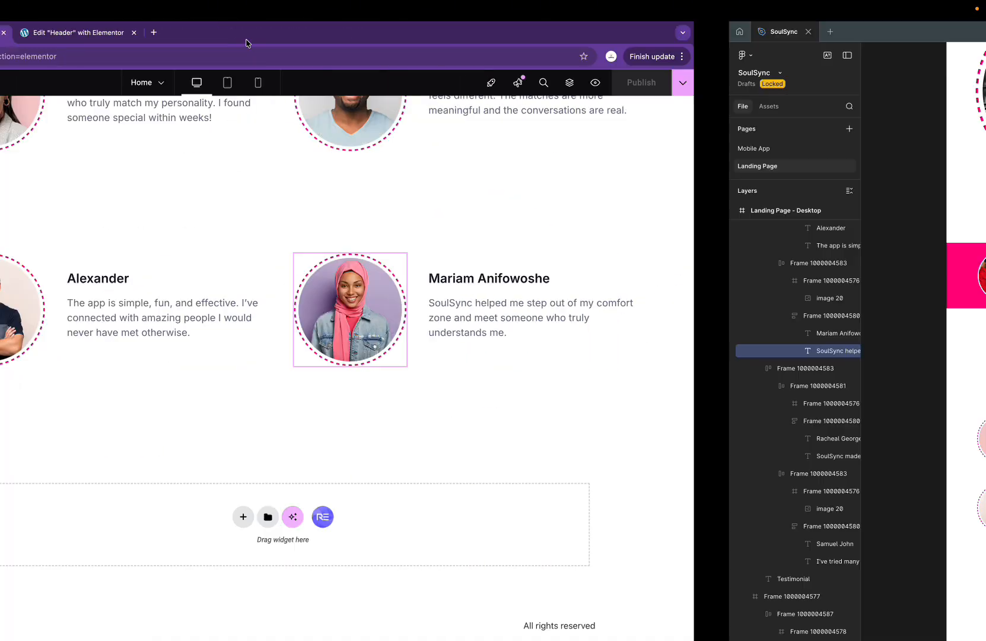
{"action": "scroll", "coordinate": [424, 390], "scroll_direction": "down", "scroll_amount": 5}
{"action": "scroll", "coordinate": [425, 391], "scroll_direction": "up", "scroll_amount": 1}
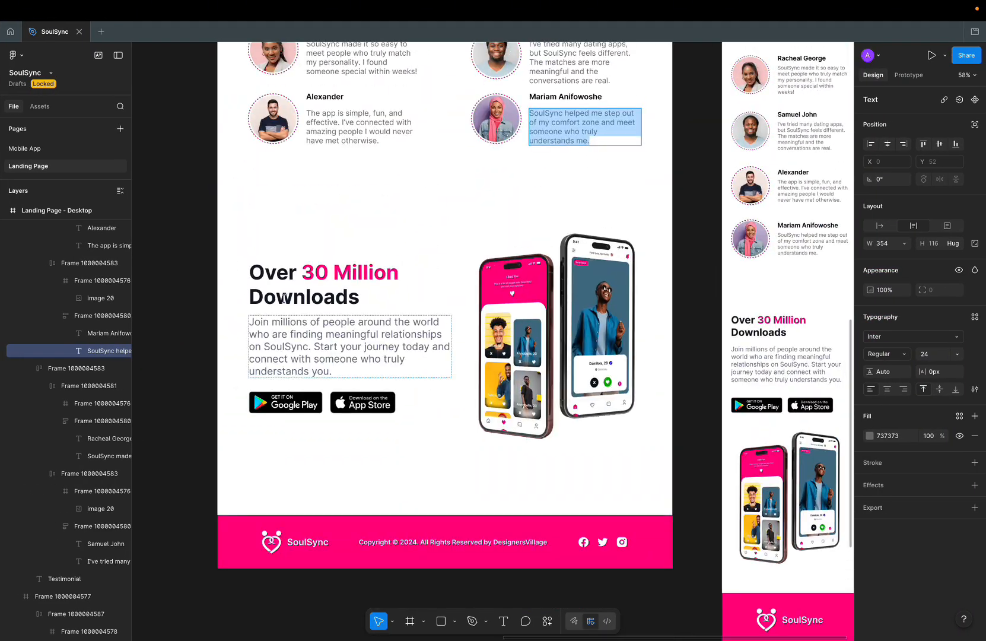
Step: Inspect the Over 30 Million Downloads heading in Figma, then scroll Elementor below the testimonials
{"action": "left_click_drag", "start_coordinate": [380, 299], "coordinate": [218, 250]}
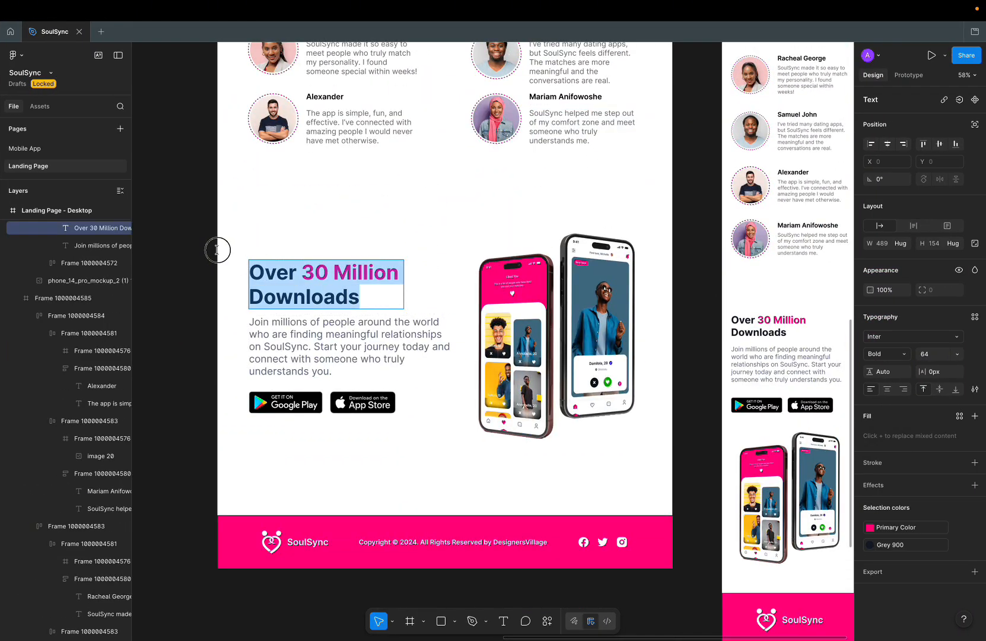
{"action": "left_click", "coordinate": [313, 470]}
{"action": "key", "text": "ctrl+Left"}
{"action": "scroll", "coordinate": [474, 403], "scroll_direction": "up", "scroll_amount": 10}
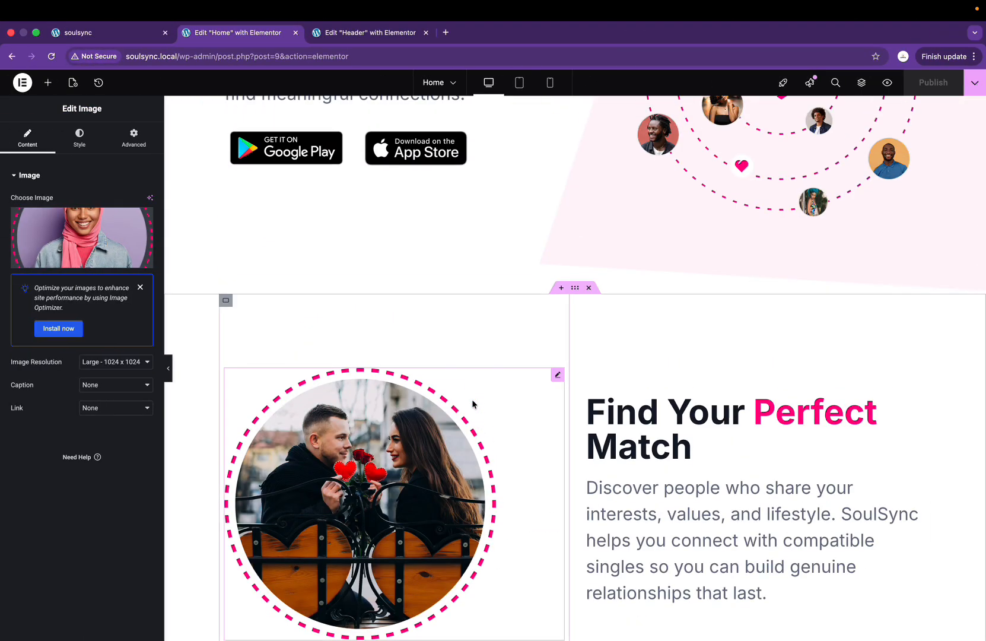
{"action": "key", "text": "ctrl+Right"}
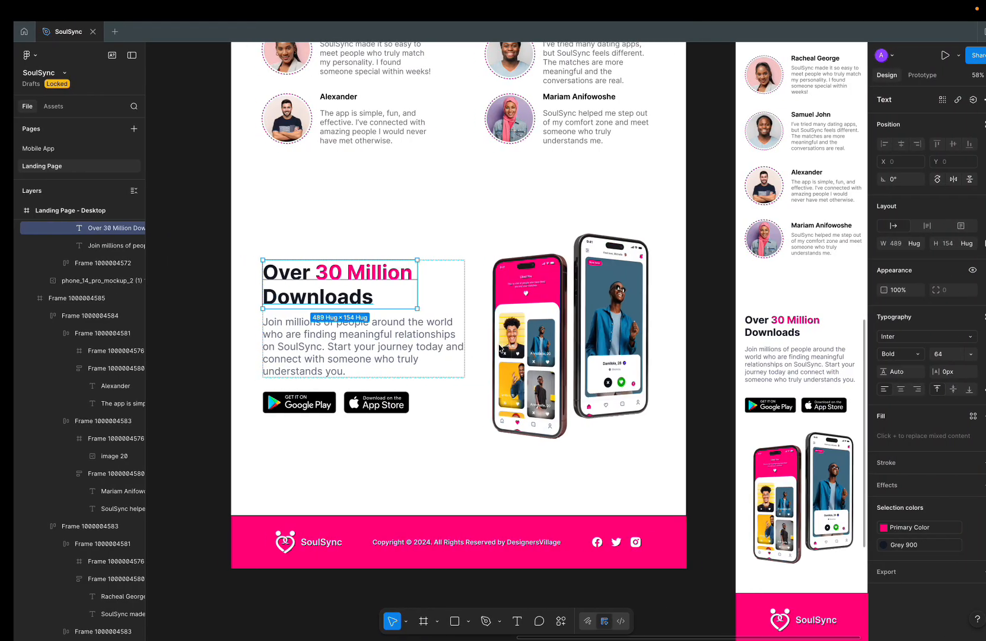
{"action": "key", "text": "ctrl+Left"}
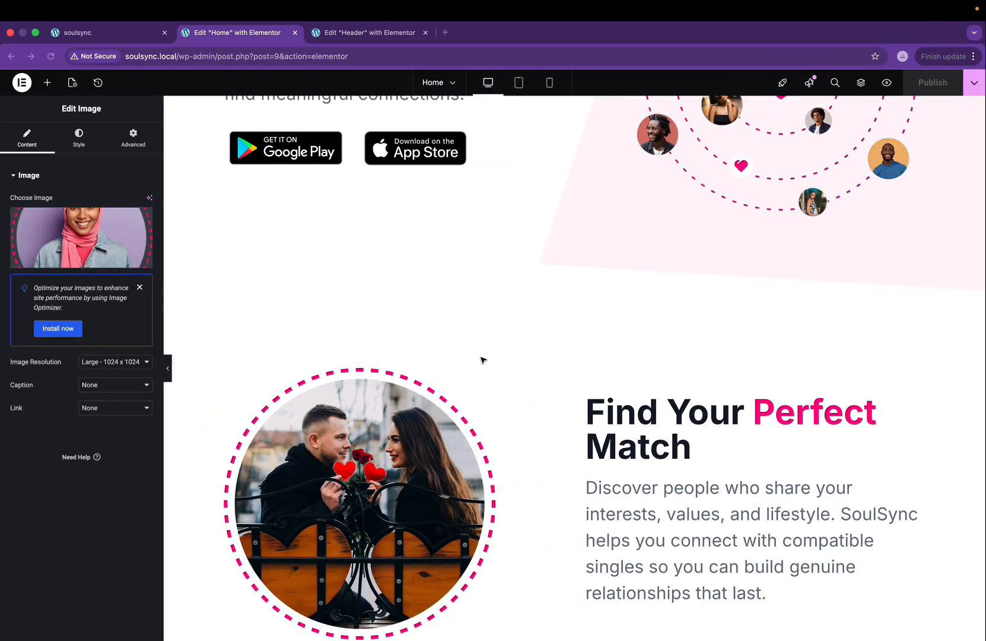
{"action": "scroll", "coordinate": [483, 361], "scroll_direction": "up", "scroll_amount": 5}
{"action": "scroll", "coordinate": [482, 361], "scroll_direction": "down", "scroll_amount": 15}
{"action": "scroll", "coordinate": [482, 361], "scroll_direction": "up", "scroll_amount": 5}
{"action": "scroll", "coordinate": [483, 360], "scroll_direction": "up", "scroll_amount": 5}
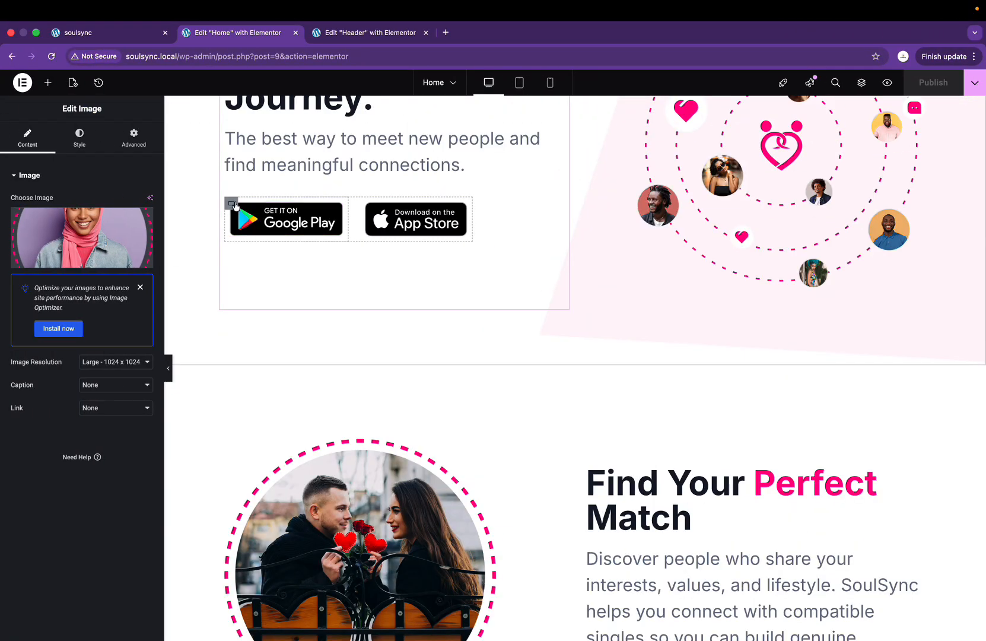
{"action": "key", "text": "ctrl+Up"}
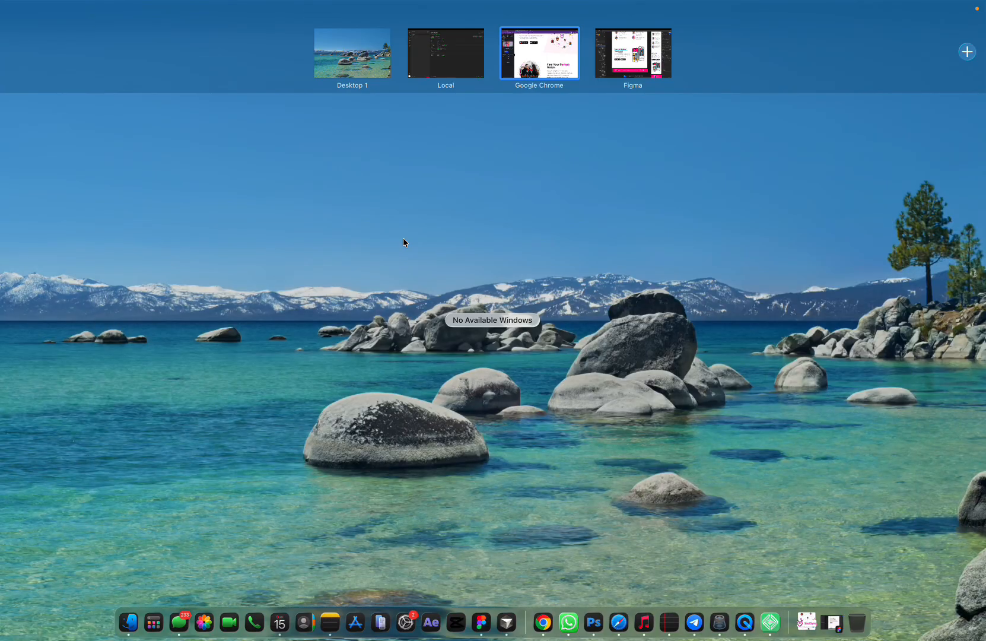
{"action": "left_click", "coordinate": [560, 37]}
{"action": "scroll", "coordinate": [484, 291], "scroll_direction": "down", "scroll_amount": 10}
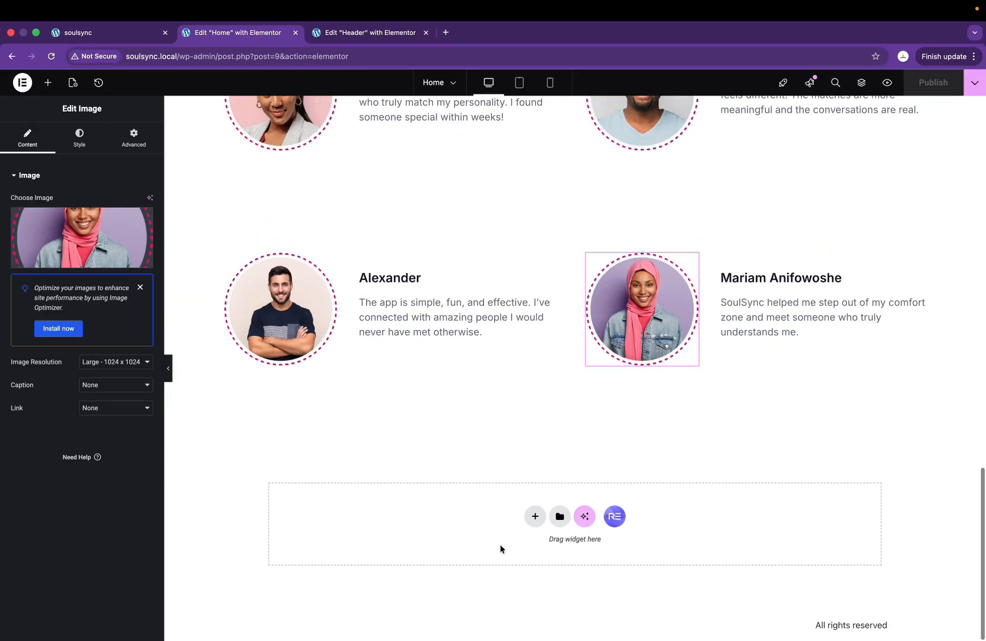
Step: Add a full-width flexbox container below the testimonials with 50 px top/bottom padding and taller minimum height
{"action": "left_click", "coordinate": [534, 517]}
{"action": "left_click", "coordinate": [554, 553]}
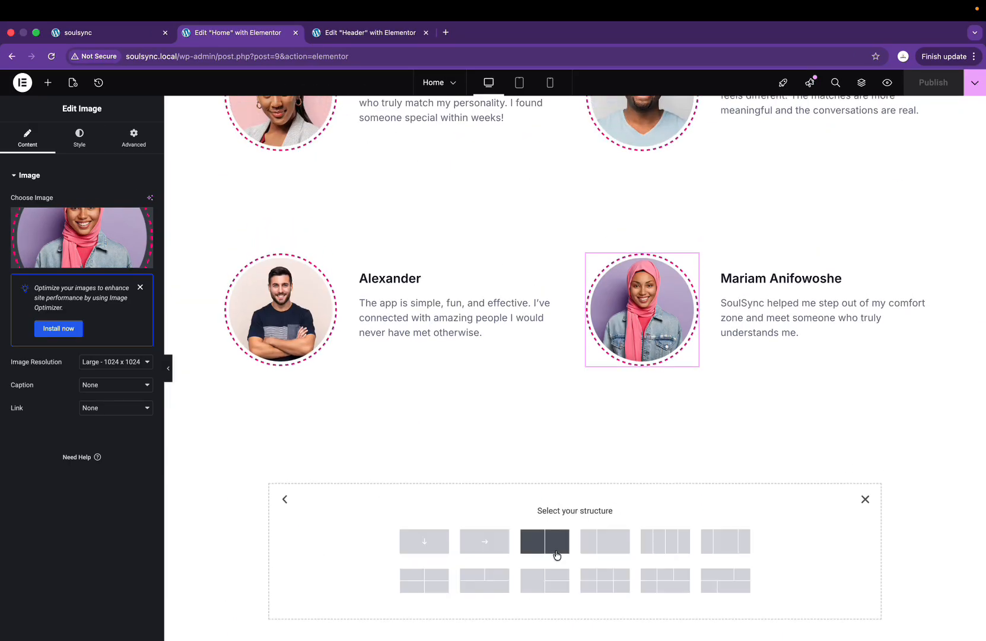
{"action": "left_click", "coordinate": [470, 540]}
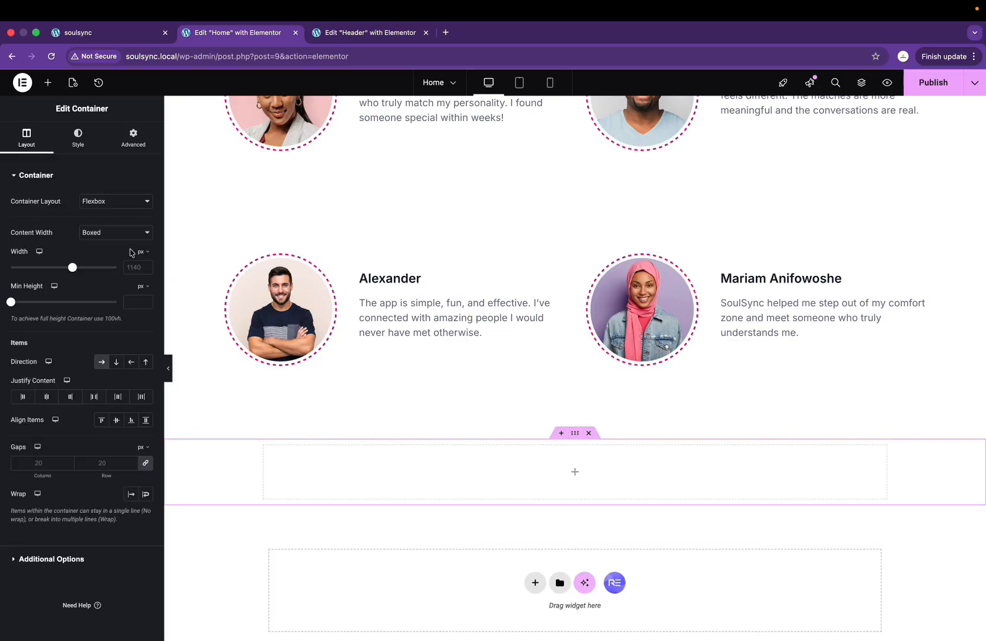
{"action": "left_click", "coordinate": [116, 232]}
{"action": "left_click", "coordinate": [101, 245]}
{"action": "left_click", "coordinate": [133, 138]}
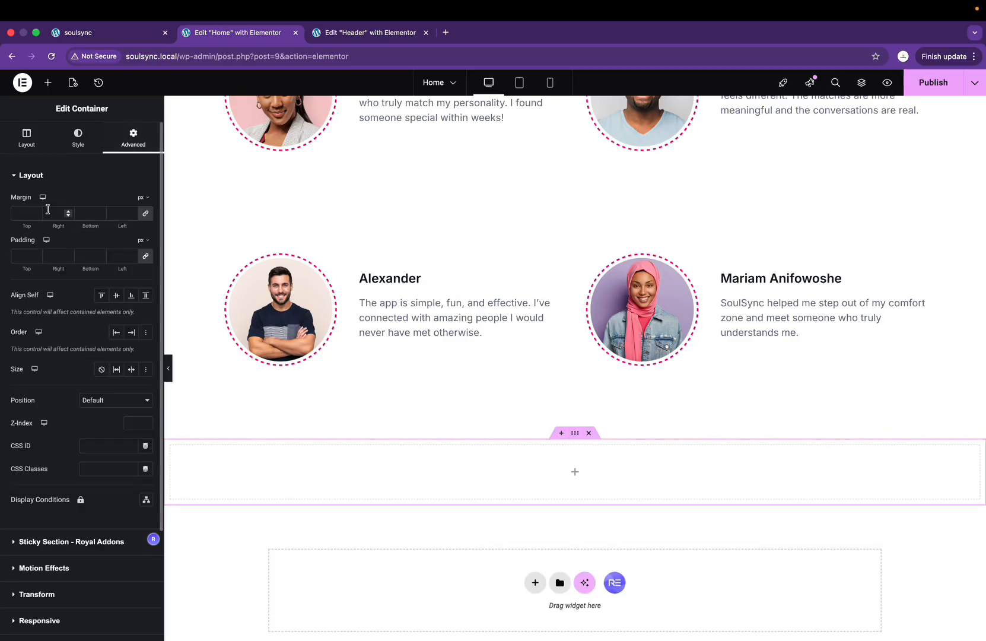
{"action": "left_click", "coordinate": [19, 257]}
{"action": "type", "text": "0"}
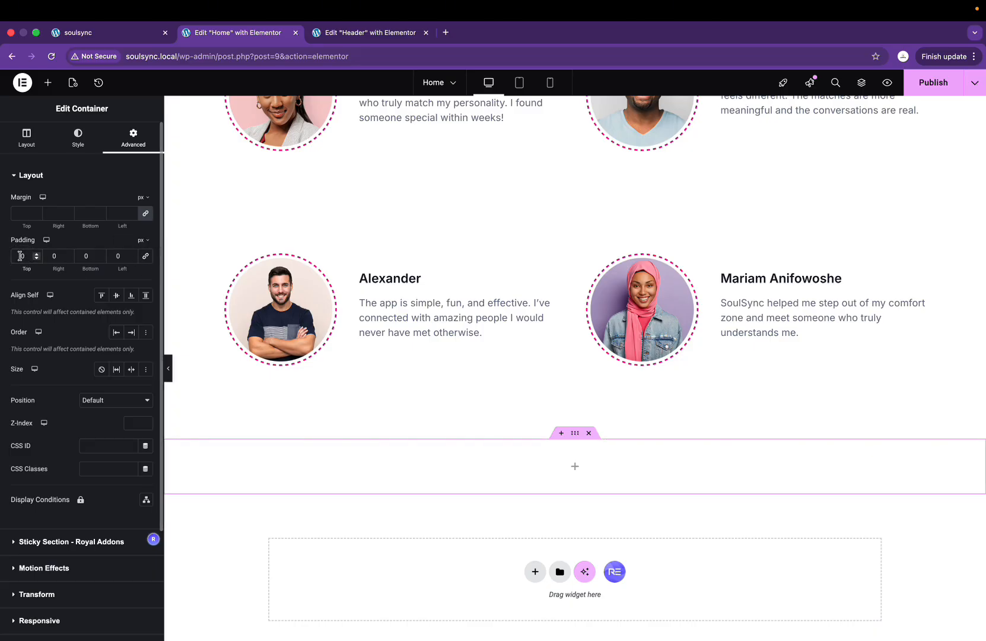
{"action": "type", "text": "5"}
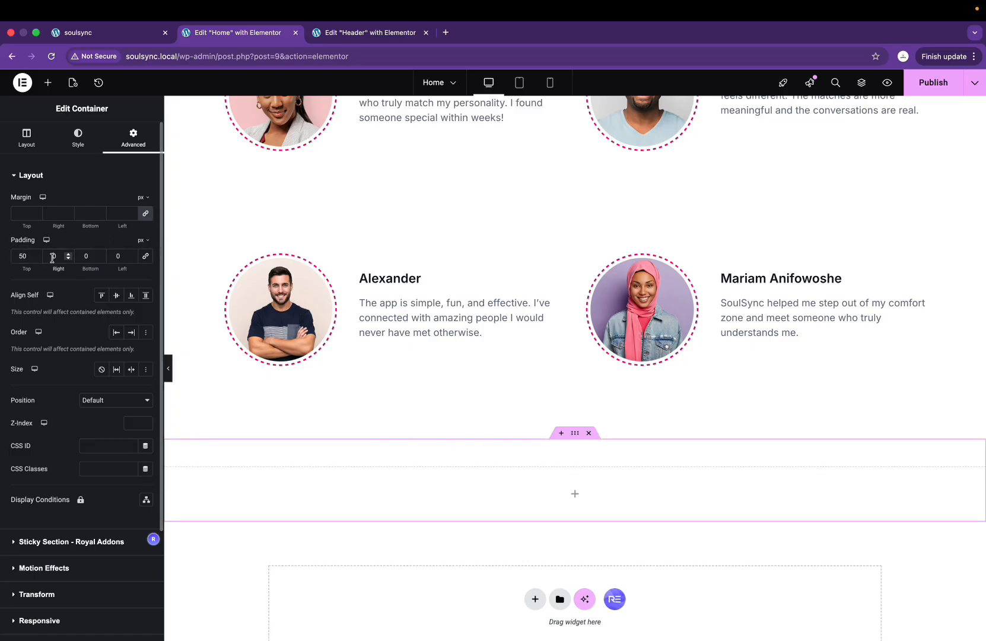
{"action": "left_click", "coordinate": [82, 260]}
{"action": "type", "text": "5"}
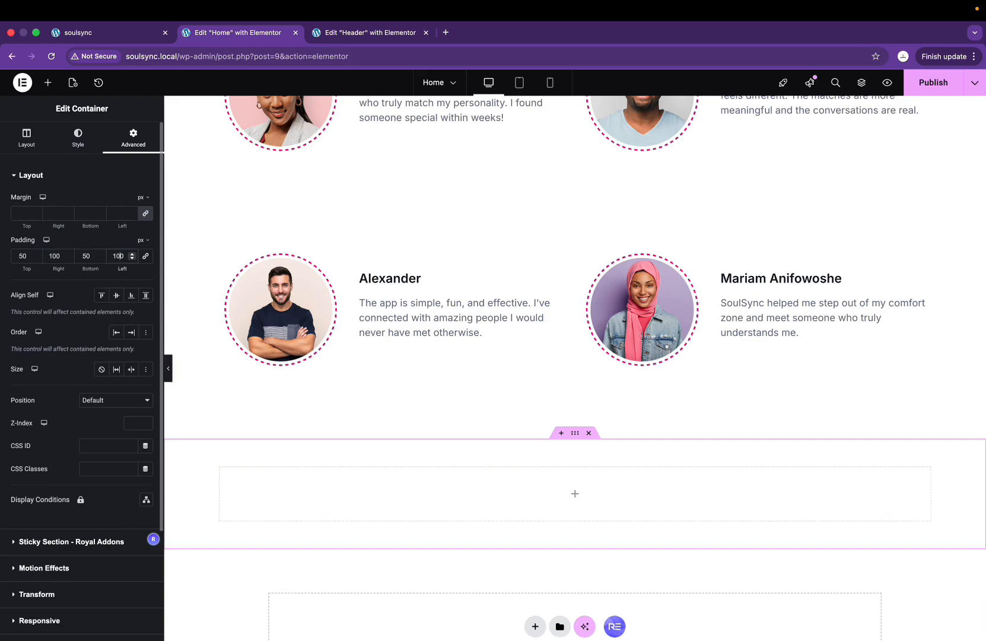
{"action": "left_click", "coordinate": [26, 137]}
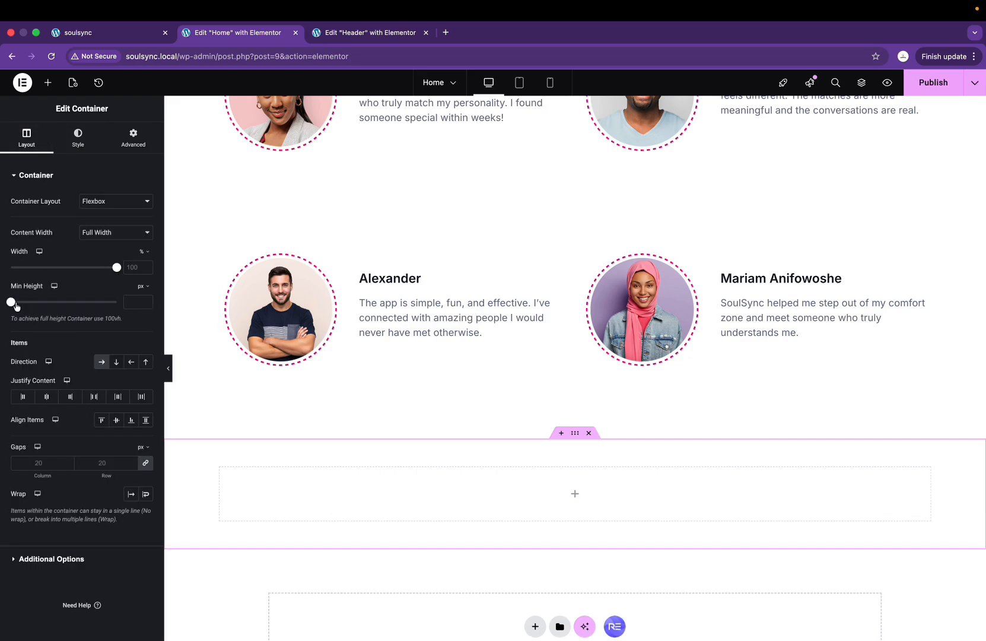
{"action": "left_click_drag", "start_coordinate": [16, 306], "coordinate": [39, 305]}
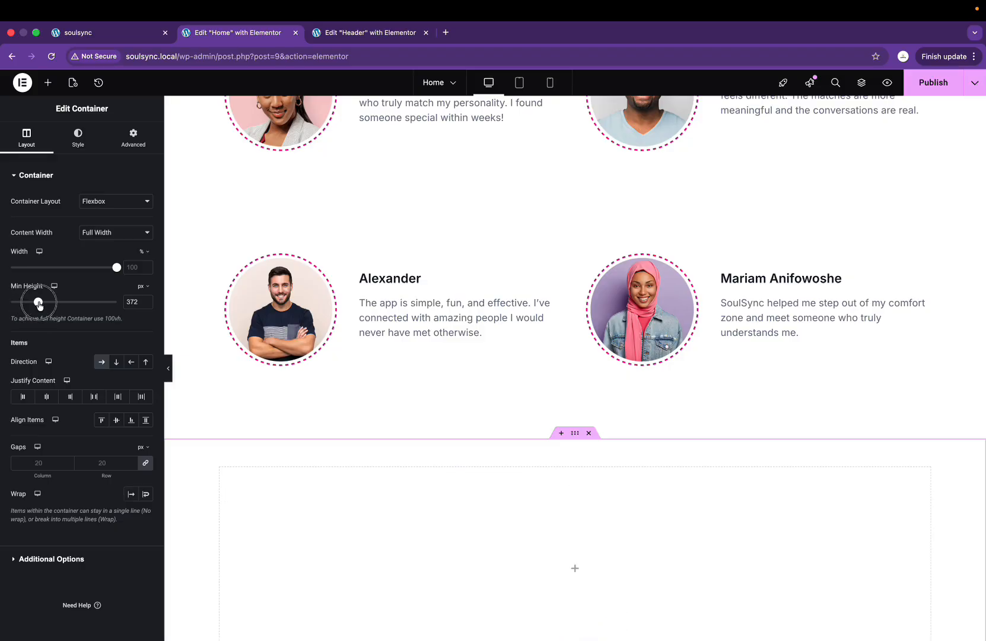
{"action": "scroll", "coordinate": [568, 343], "scroll_direction": "down", "scroll_amount": 5}
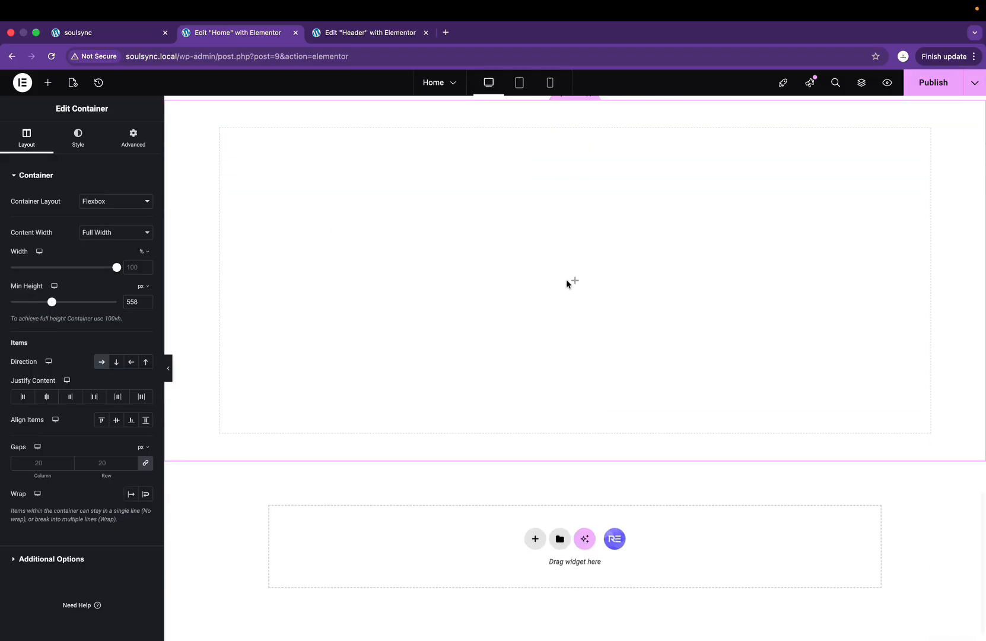
Step: Place a full-width inner container in the section and duplicate it side by side
{"action": "left_click", "coordinate": [575, 283]}
{"action": "left_click_drag", "start_coordinate": [38, 220], "coordinate": [279, 282]}
{"action": "left_click", "coordinate": [118, 232]}
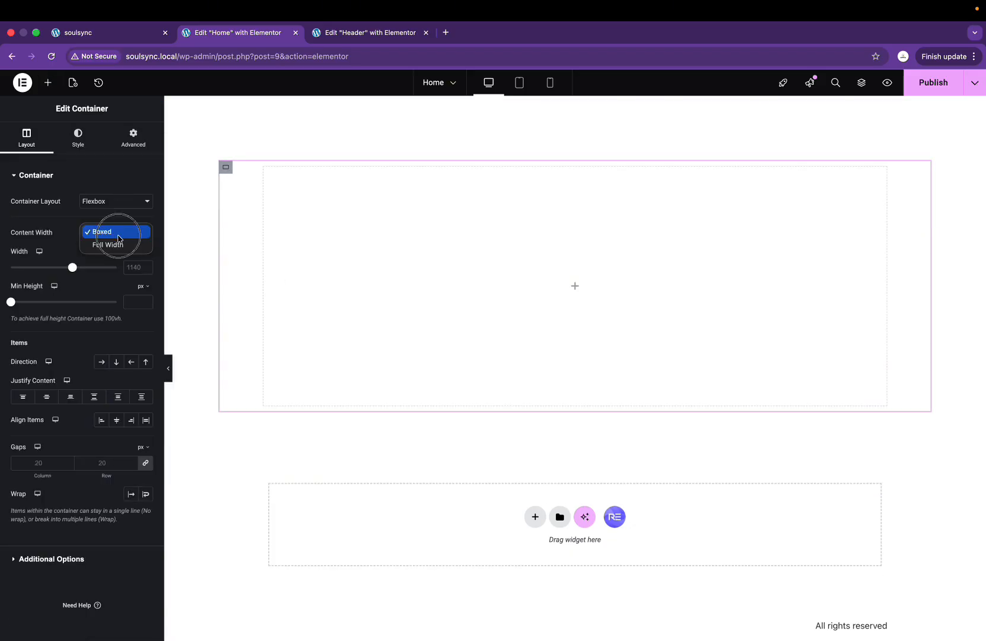
{"action": "left_click", "coordinate": [106, 232]}
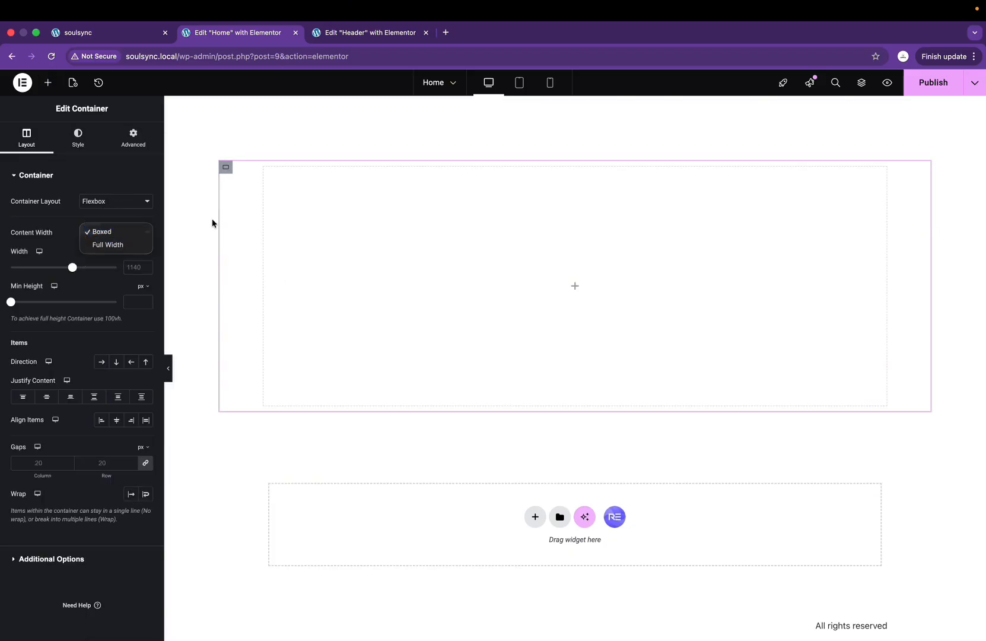
{"action": "left_click", "coordinate": [114, 246]}
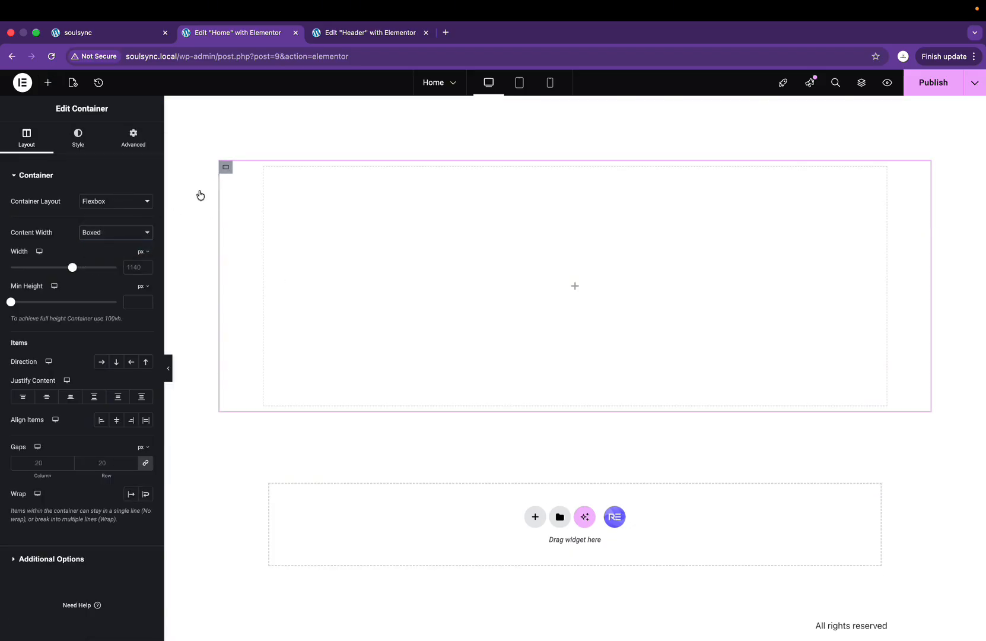
{"action": "right_click", "coordinate": [231, 171]}
{"action": "left_click", "coordinate": [255, 195]}
{"action": "scroll", "coordinate": [457, 323], "scroll_direction": "up", "scroll_amount": 1}
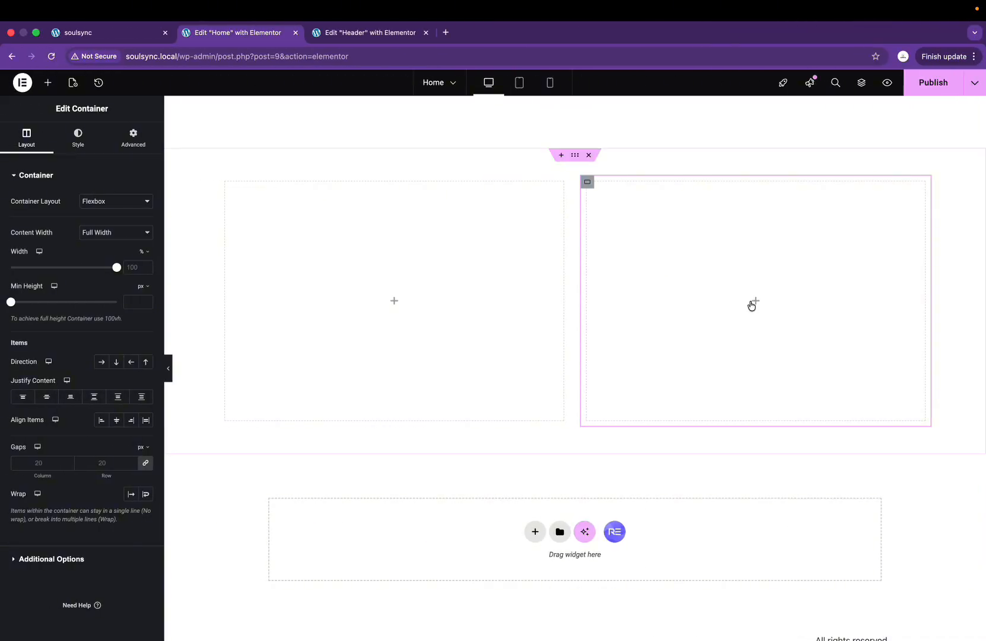
Step: Insert the phone mockup image from the media library into the right container
{"action": "left_click", "coordinate": [753, 303]}
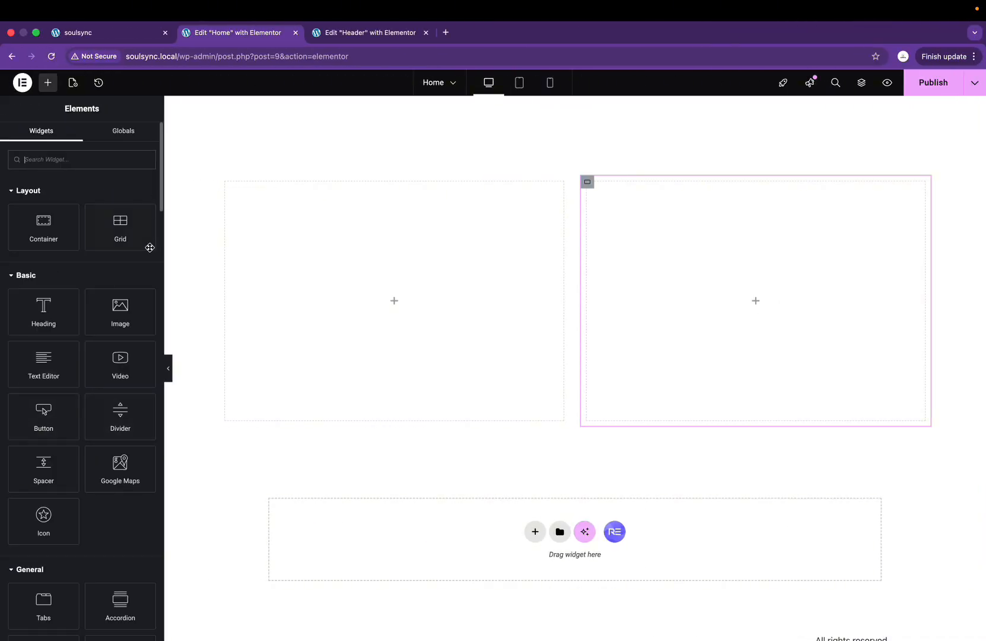
{"action": "left_click_drag", "start_coordinate": [127, 321], "coordinate": [734, 361]}
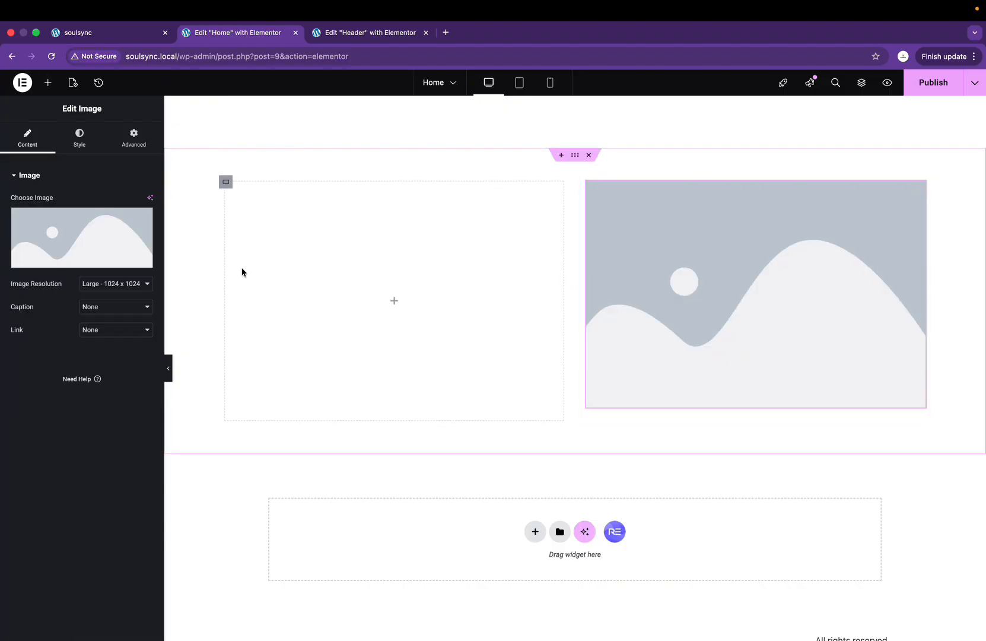
{"action": "left_click", "coordinate": [103, 265]}
{"action": "left_click", "coordinate": [441, 215]}
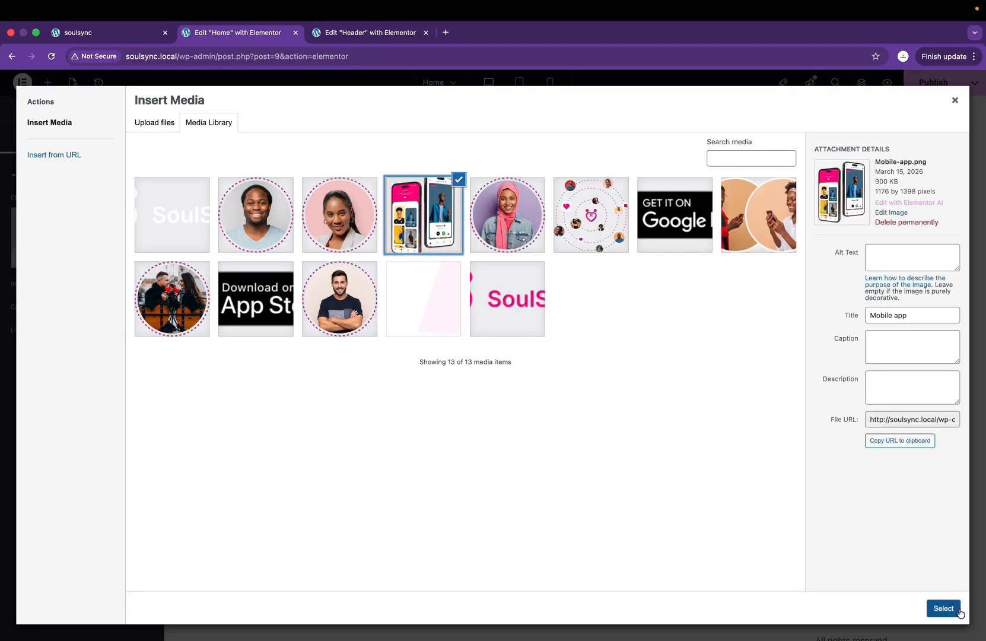
{"action": "left_click", "coordinate": [944, 611]}
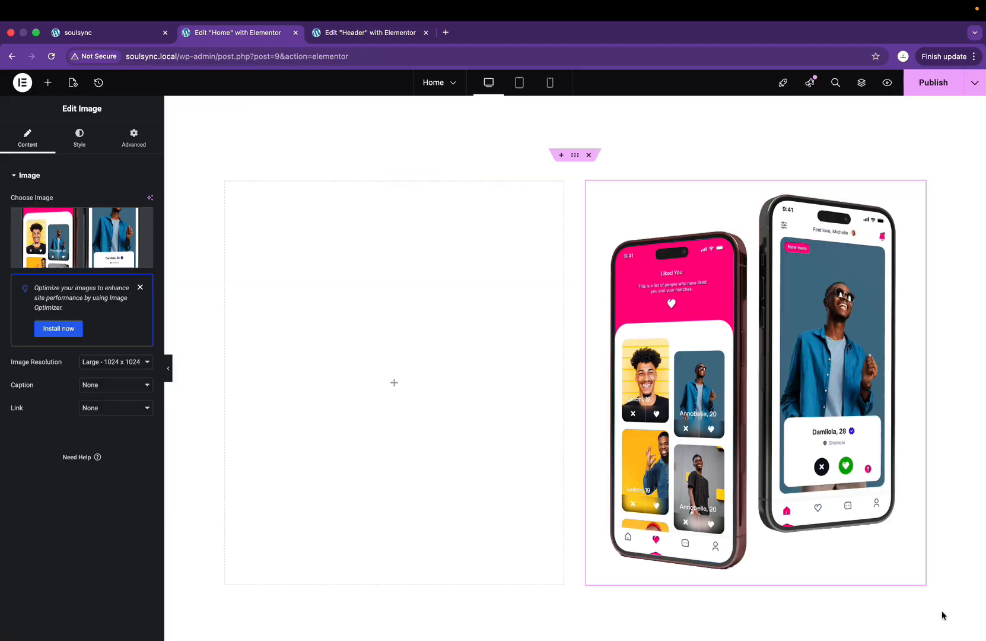
Step: Publish the page and preview the new section on the live site
{"action": "left_click", "coordinate": [925, 86]}
{"action": "left_click", "coordinate": [132, 42]}
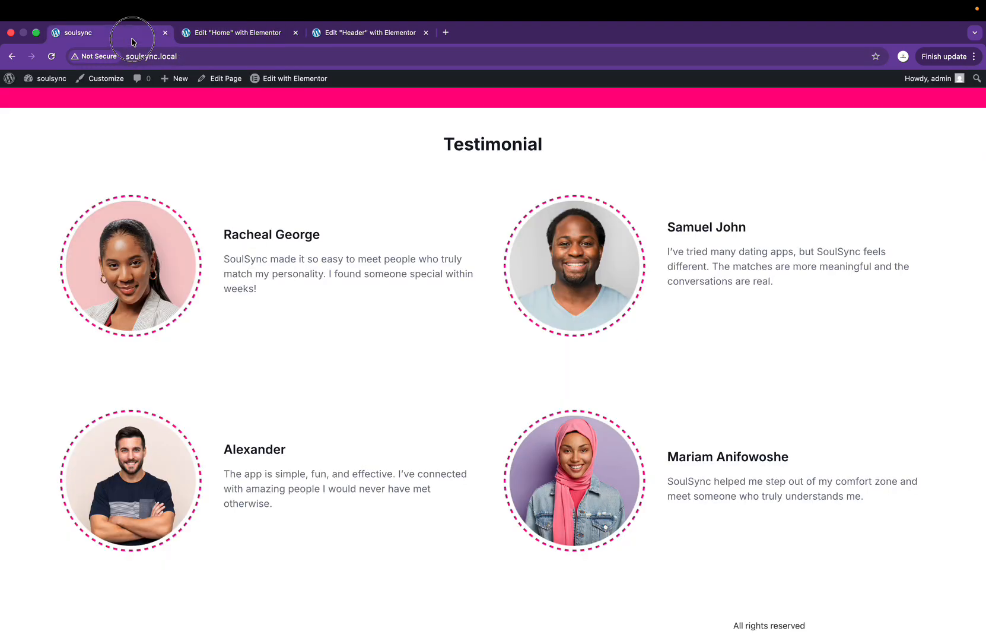
{"action": "scroll", "coordinate": [364, 430], "scroll_direction": "down", "scroll_amount": 8}
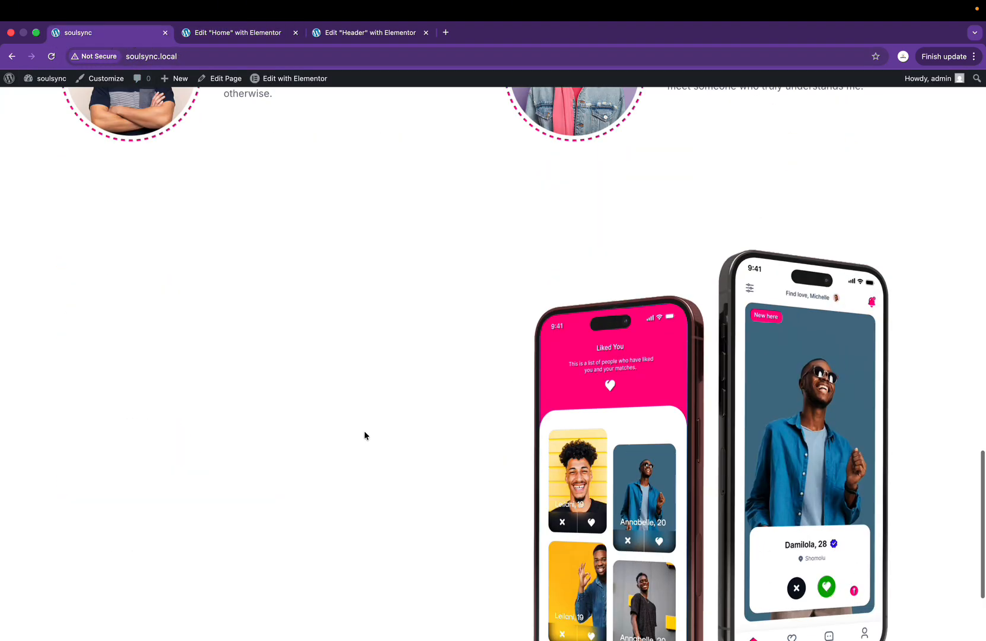
{"action": "scroll", "coordinate": [364, 430], "scroll_direction": "up", "scroll_amount": 4}
{"action": "scroll", "coordinate": [607, 419], "scroll_direction": "down", "scroll_amount": 2}
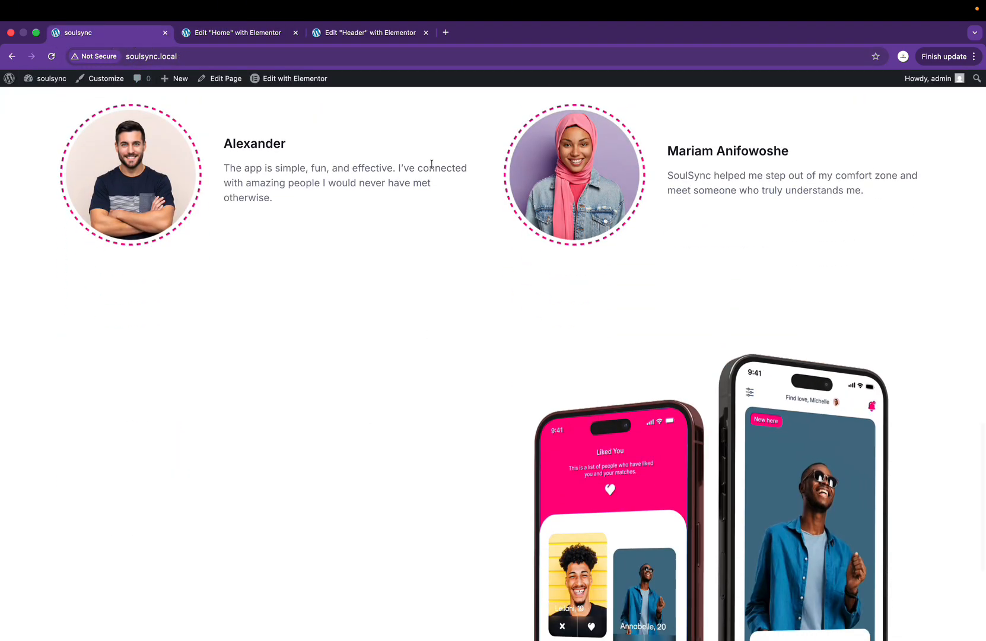
Step: Back in Elementor, align the phone mockup image to the right
{"action": "left_click", "coordinate": [248, 33]}
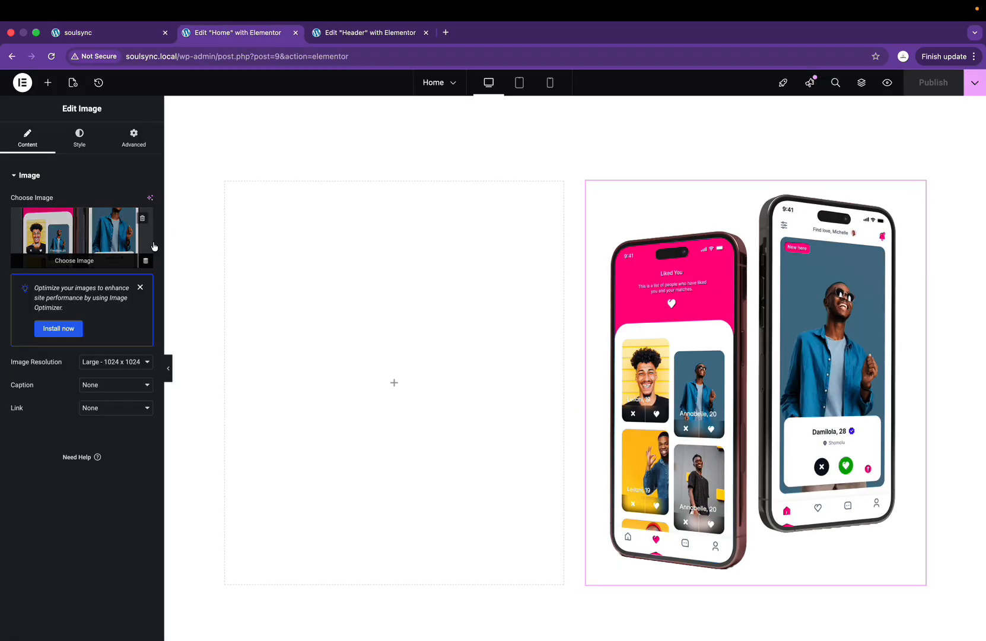
{"action": "left_click", "coordinate": [80, 129]}
{"action": "left_click", "coordinate": [146, 201]}
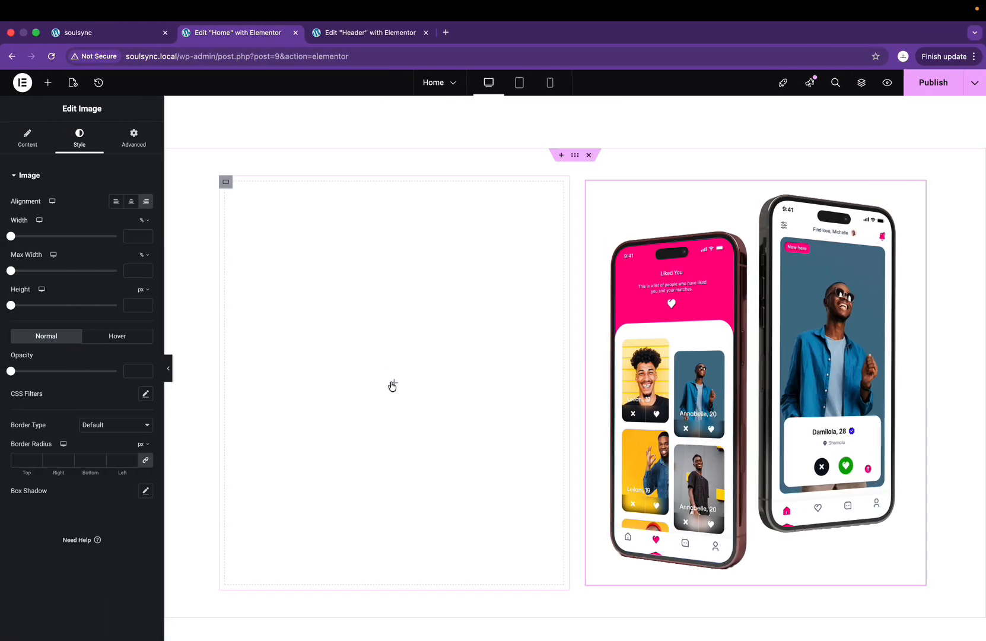
Step: Add a Heading widget to the left column titled 'Over 30 Million Downloads'
{"action": "left_click", "coordinate": [392, 384]}
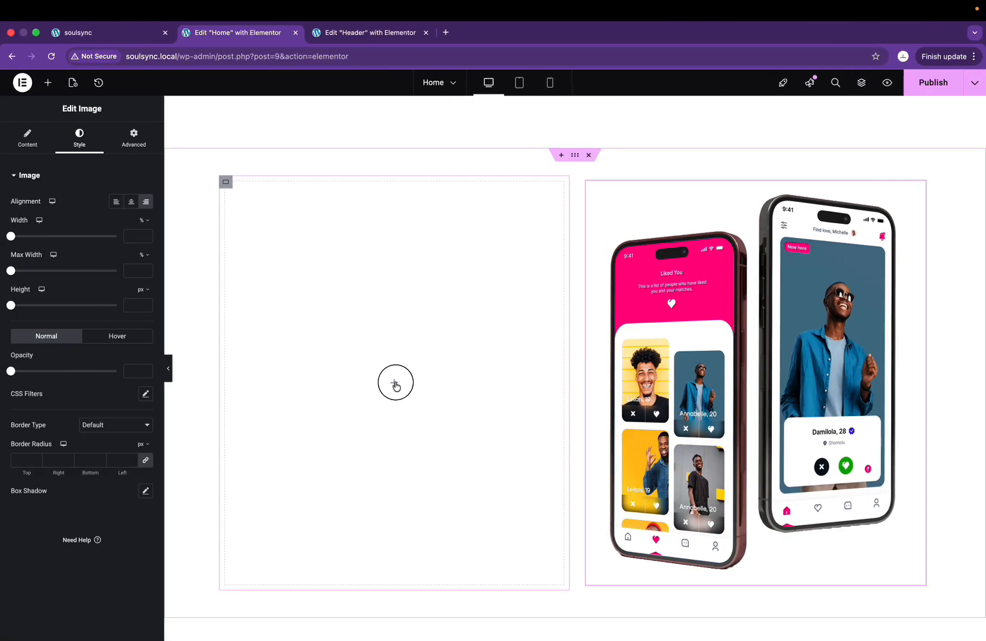
{"action": "left_click_drag", "start_coordinate": [55, 321], "coordinate": [434, 383]}
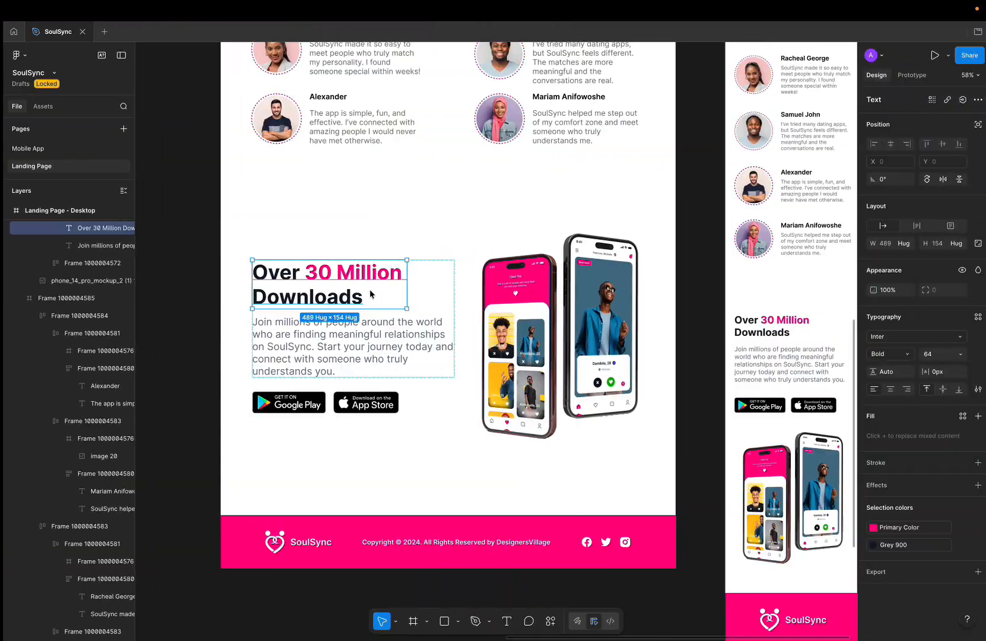
{"action": "double_click", "coordinate": [350, 297]}
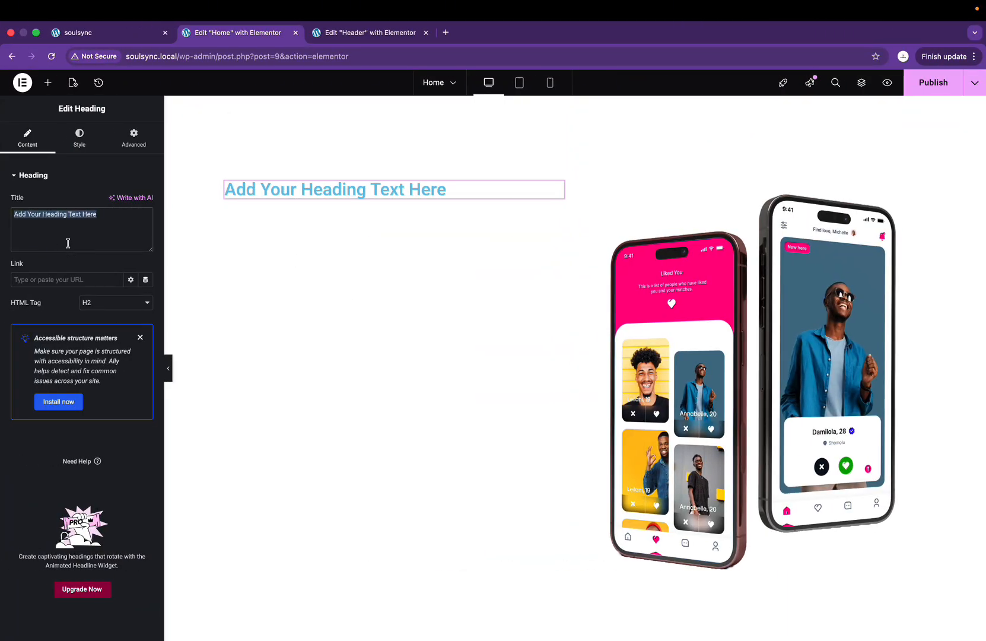
{"action": "type", "text": "Over 30 Million Downloads"}
Step: Copy the 'Find Your Perfect Match' hero heading and paste its style onto the new heading
{"action": "scroll", "coordinate": [330, 354], "scroll_direction": "up", "scroll_amount": 15}
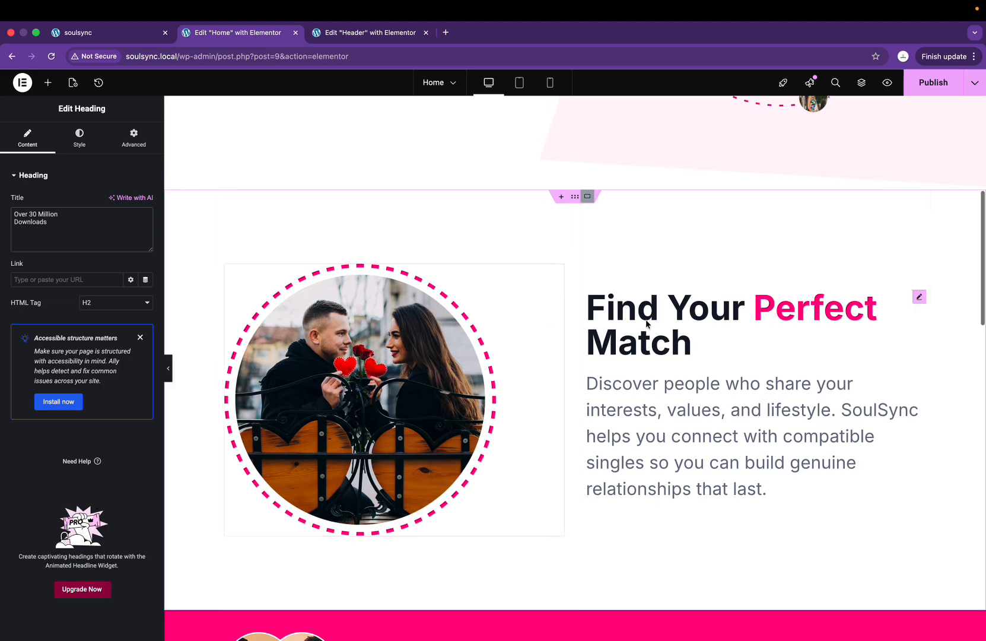
{"action": "right_click", "coordinate": [648, 324]}
{"action": "left_click", "coordinate": [700, 375]}
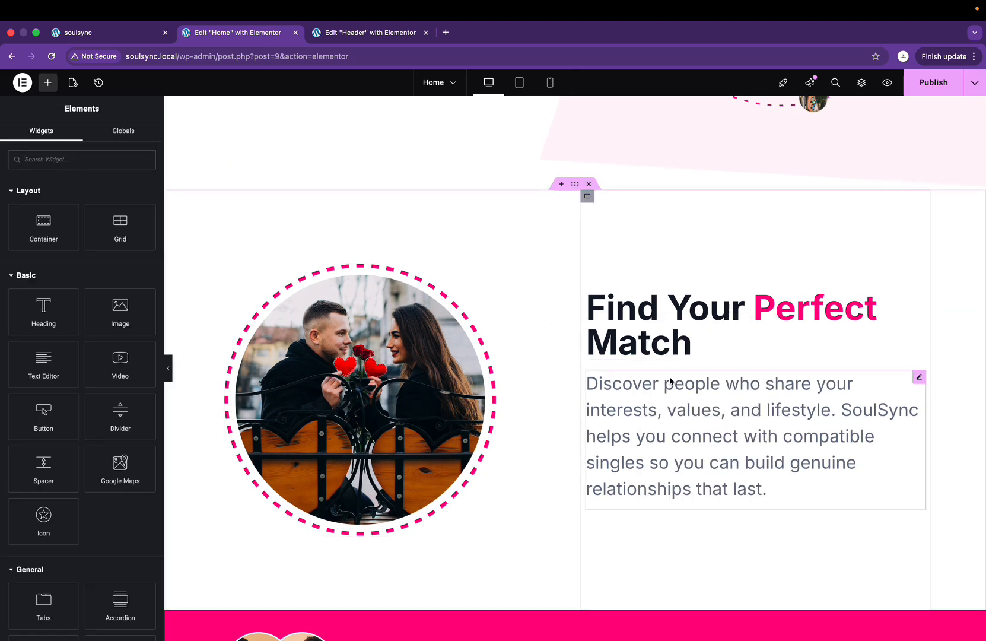
{"action": "scroll", "coordinate": [667, 385], "scroll_direction": "down", "scroll_amount": 15}
{"action": "scroll", "coordinate": [495, 353], "scroll_direction": "up", "scroll_amount": 3}
{"action": "right_click", "coordinate": [412, 332]}
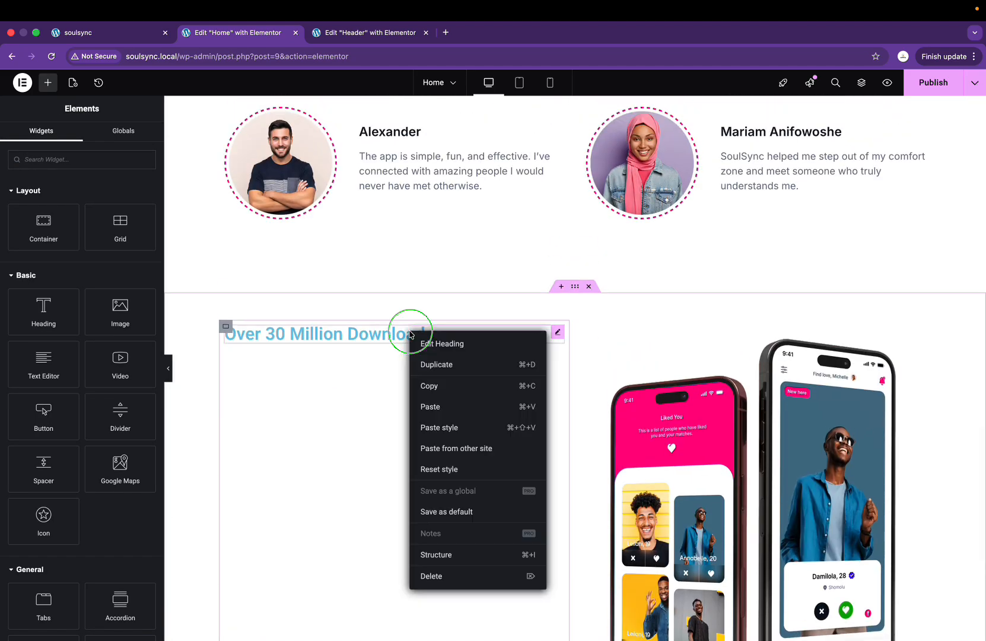
{"action": "left_click", "coordinate": [437, 428]}
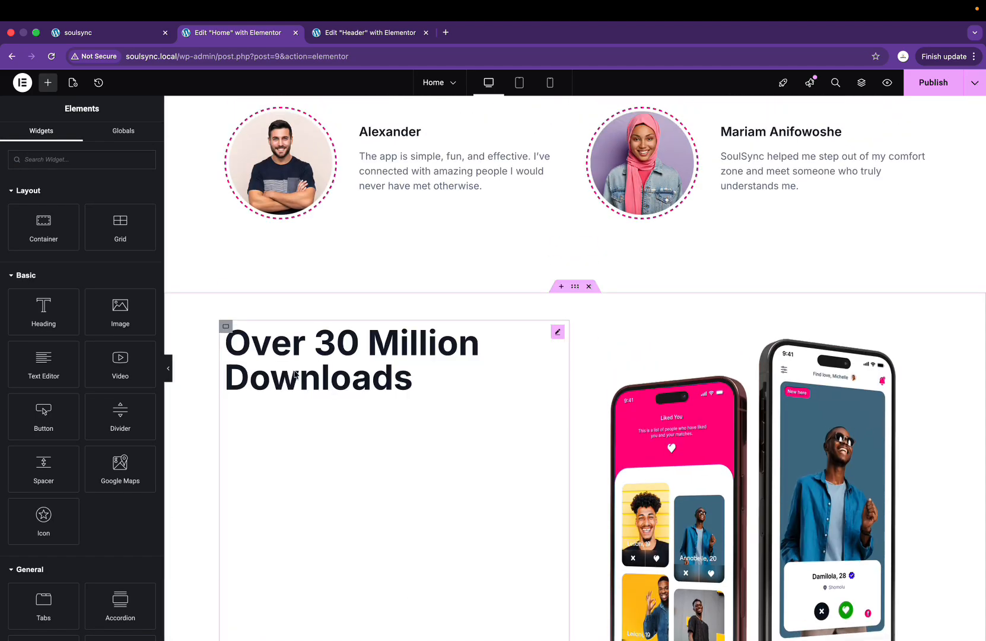
Step: Set the heading's column to Justify Content center so it sits vertically centred
{"action": "left_click", "coordinate": [225, 326]}
{"action": "left_click", "coordinate": [46, 396]}
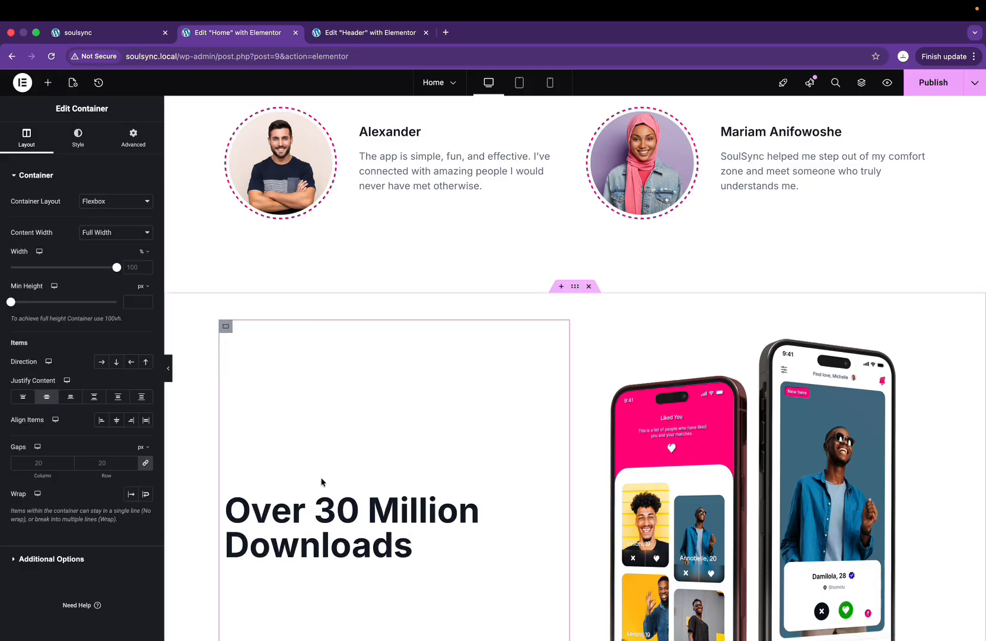
{"action": "scroll", "coordinate": [323, 484], "scroll_direction": "down", "scroll_amount": 2}
Step: Wrap 'Million' in a #FF007F span, matching how the hero colours 'Perfect'
{"action": "left_click", "coordinate": [358, 396]}
{"action": "scroll", "coordinate": [358, 395], "scroll_direction": "up", "scroll_amount": 10}
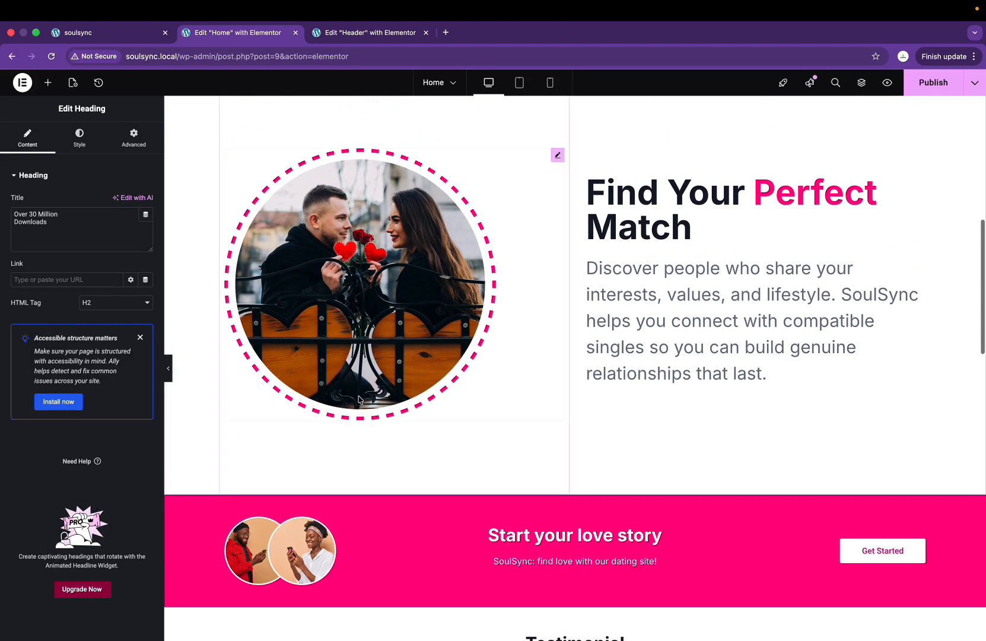
{"action": "left_click", "coordinate": [688, 267]}
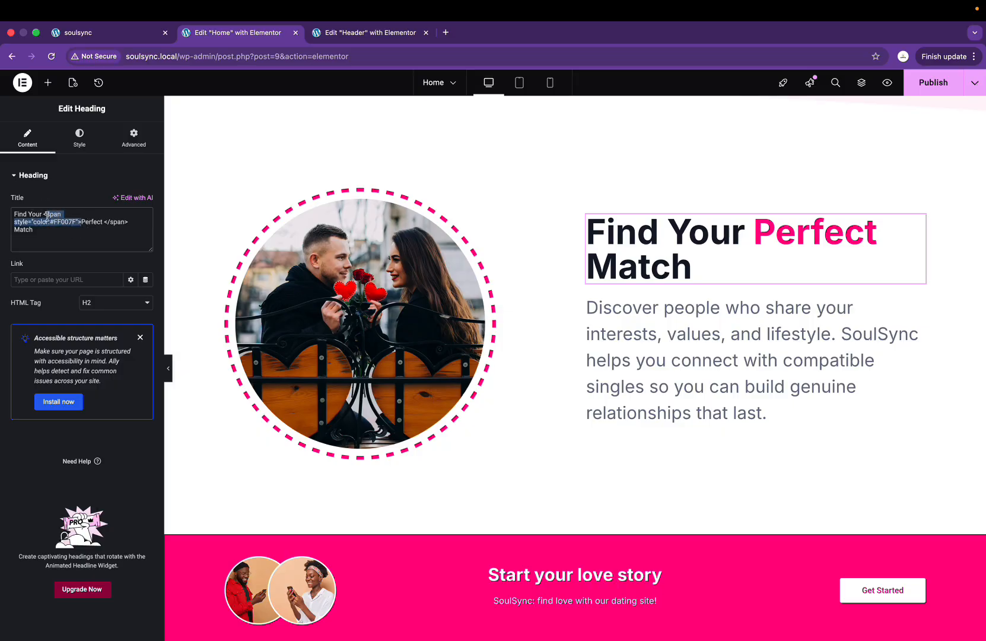
{"action": "scroll", "coordinate": [308, 416], "scroll_direction": "down", "scroll_amount": 8}
{"action": "left_click", "coordinate": [416, 221]}
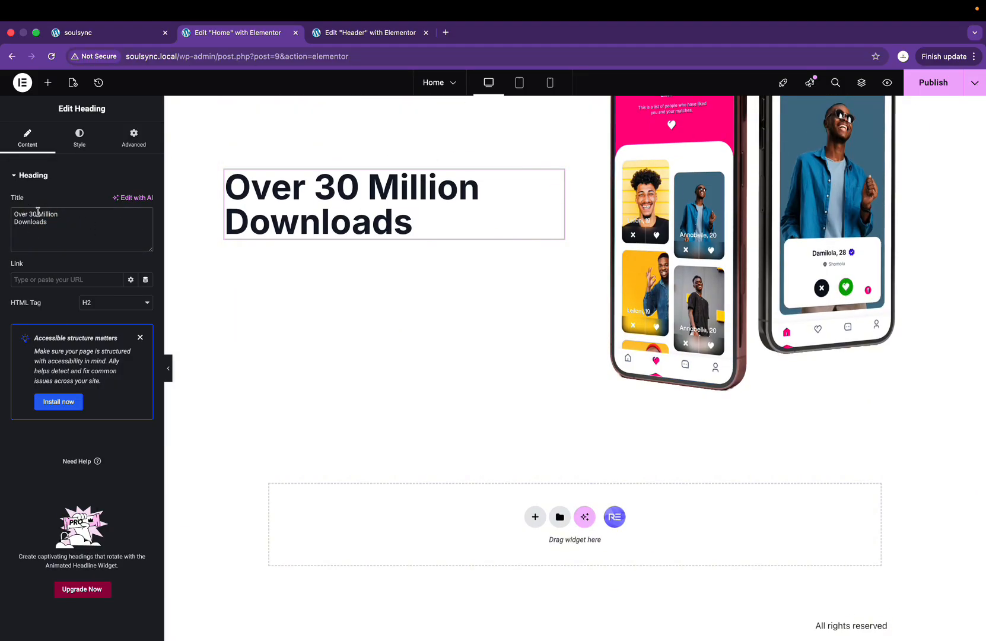
{"action": "left_click", "coordinate": [38, 213]}
{"action": "type", "text": "span style=\"color:#FF007F\">"}
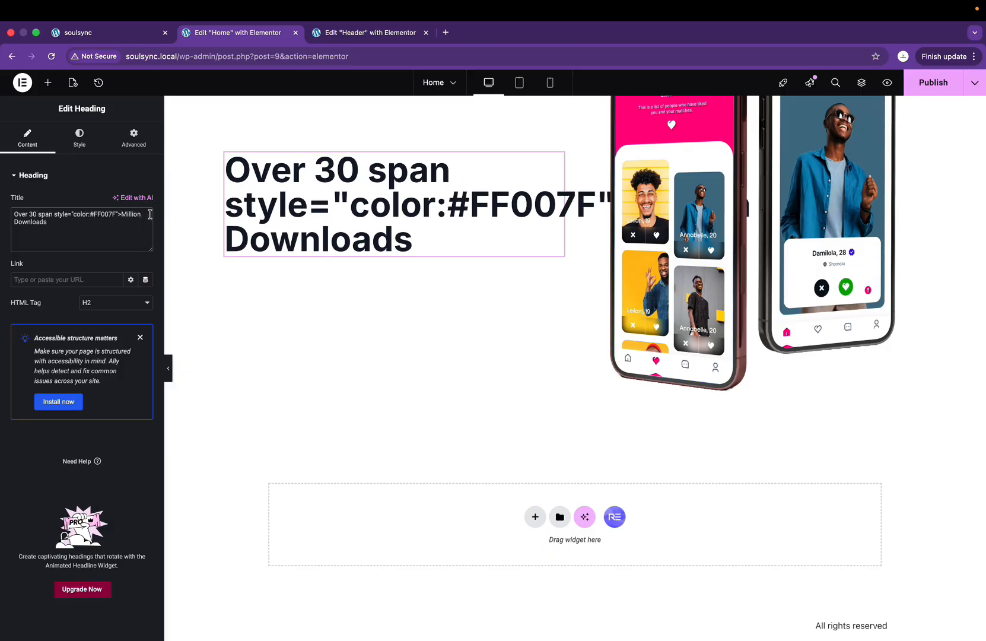
{"action": "type", "text": "/s "}
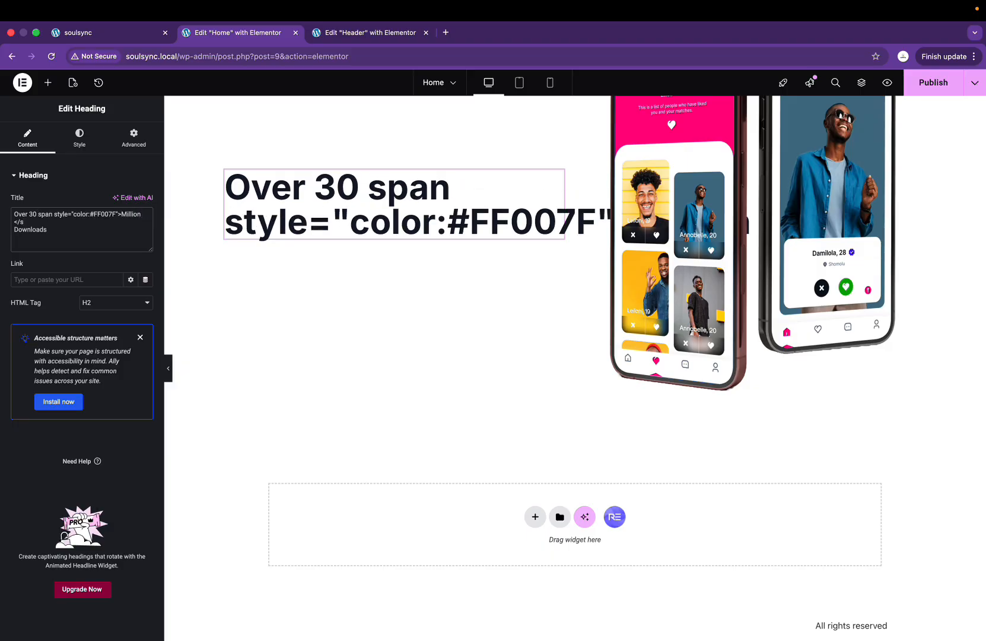
{"action": "type", "text": "pan>"}
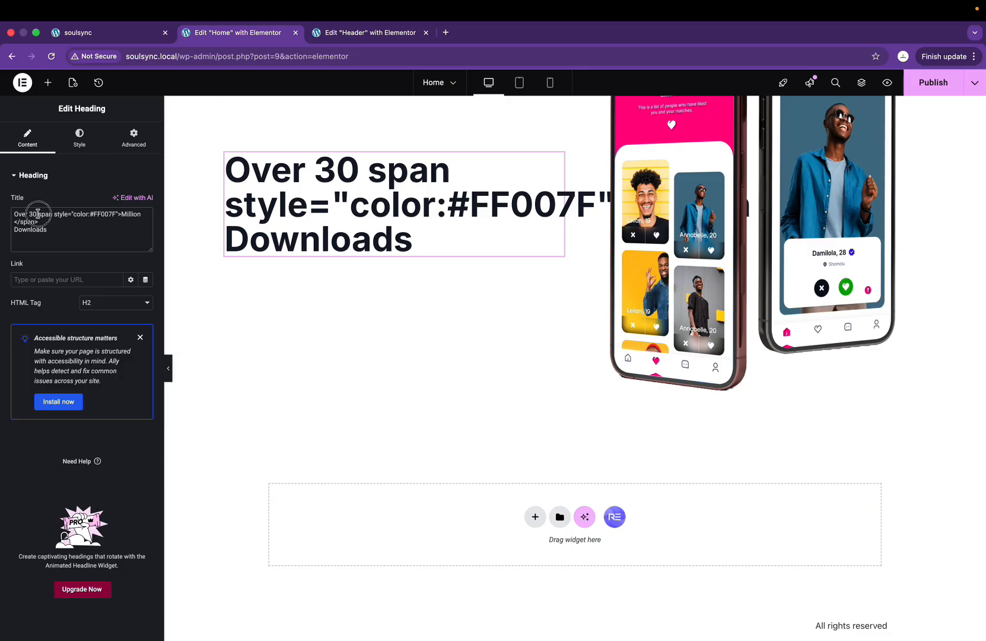
{"action": "left_click", "coordinate": [40, 214]}
{"action": "type", "text": "<"}
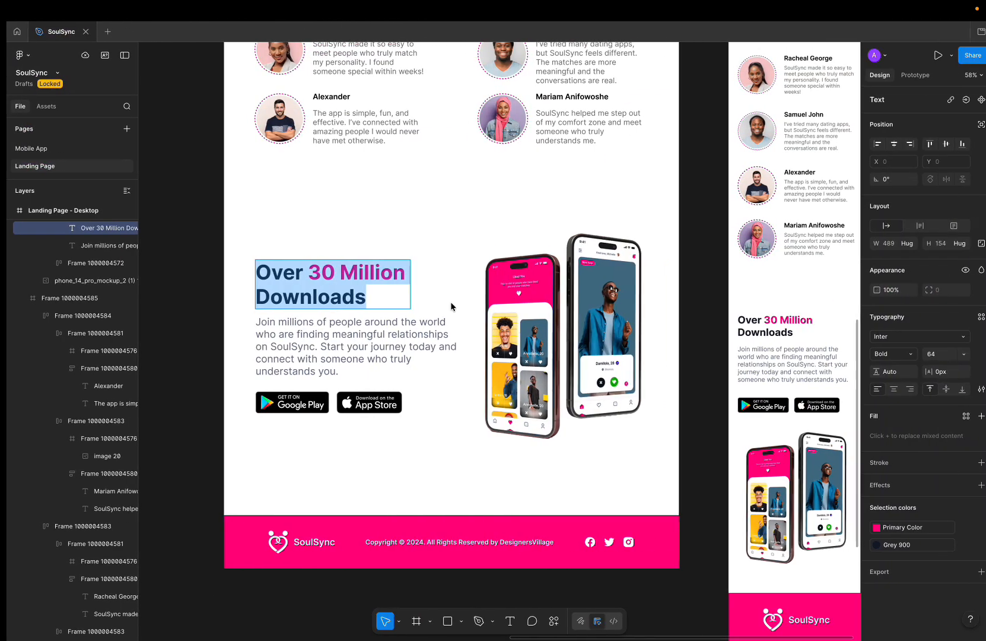
Step: Copy the paragraph text from the Figma design
{"action": "left_click", "coordinate": [381, 335]}
{"action": "double_click", "coordinate": [381, 334]}
{"action": "key", "text": "super+c"}
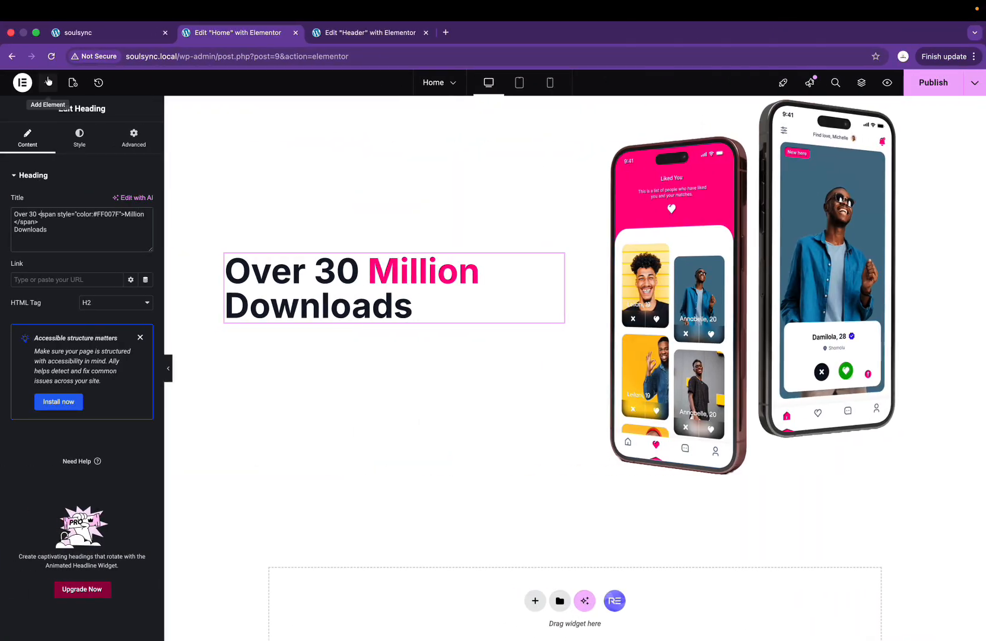
{"action": "left_click", "coordinate": [47, 82]}
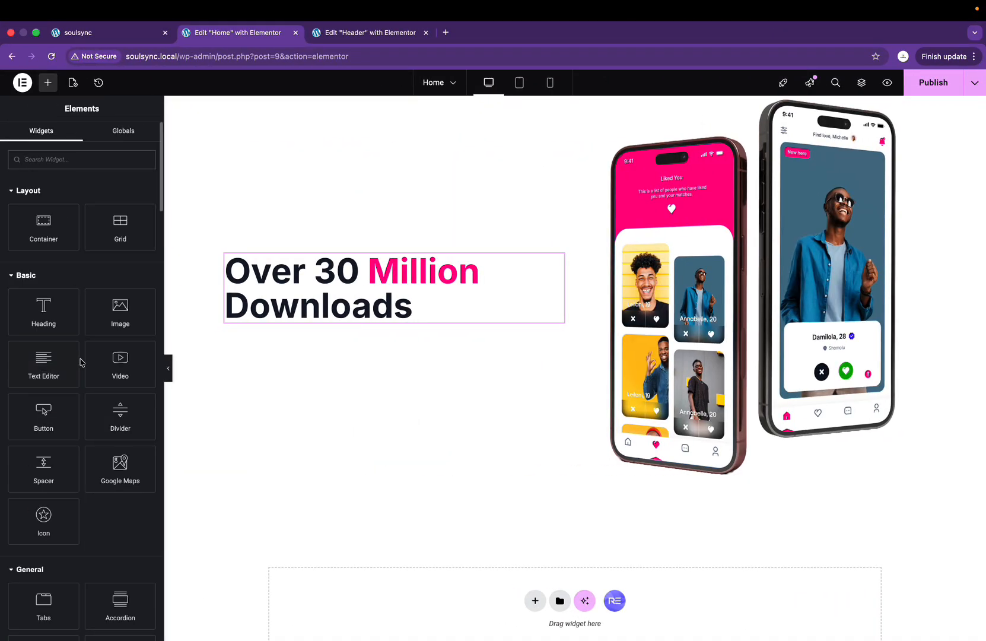
Step: Add a Text Editor widget under the heading with the 'Join millions of people around the world…' paragraph
{"action": "left_click_drag", "start_coordinate": [43, 371], "coordinate": [336, 320]}
{"action": "key", "text": "super+a"}
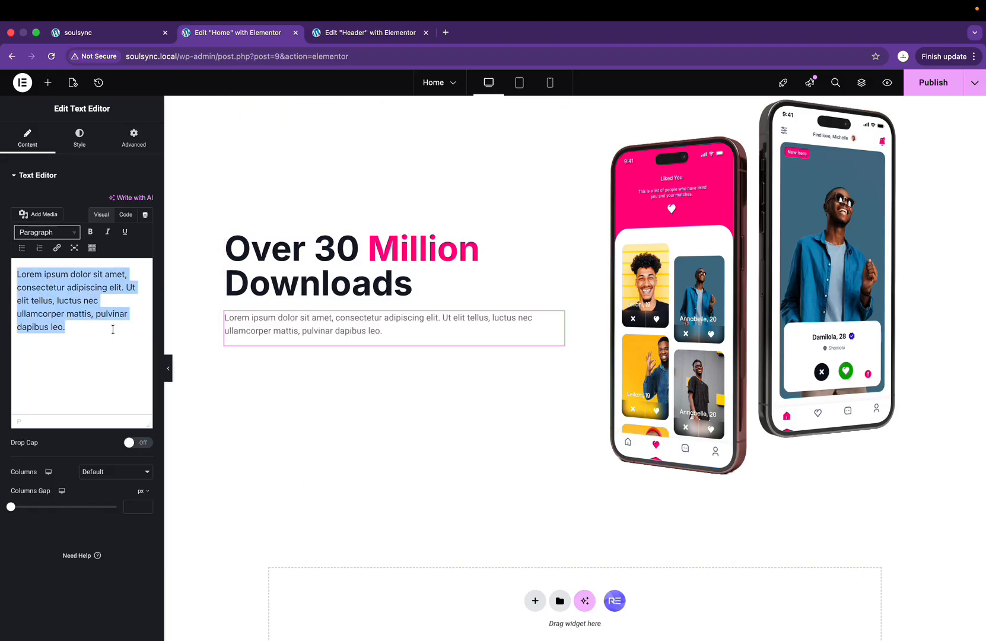
{"action": "key", "text": "super+v"}
{"action": "scroll", "coordinate": [362, 300], "scroll_direction": "down", "scroll_amount": 10}
{"action": "scroll", "coordinate": [361, 301], "scroll_direction": "up", "scroll_amount": 10}
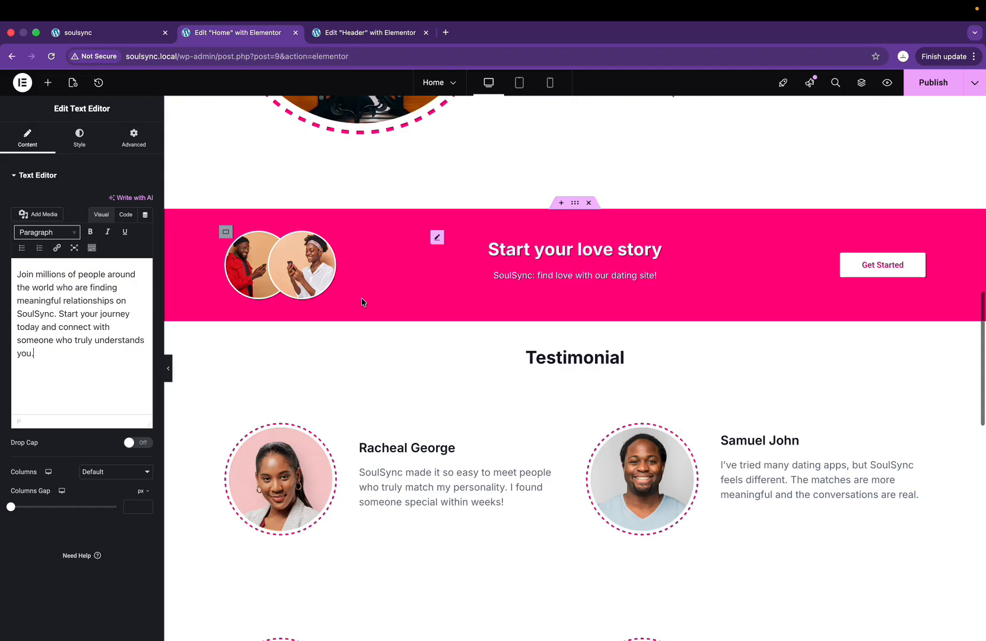
Step: Copy the hero description widget and paste its style onto the new paragraph
{"action": "right_click", "coordinate": [805, 381]}
{"action": "left_click", "coordinate": [861, 442]}
{"action": "scroll", "coordinate": [859, 438], "scroll_direction": "down", "scroll_amount": 5}
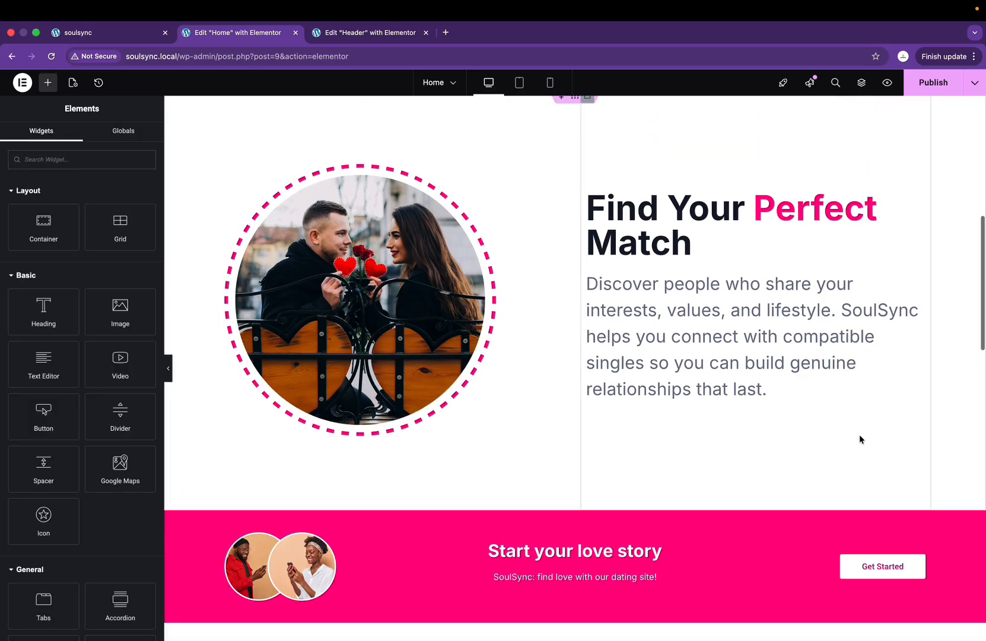
{"action": "right_click", "coordinate": [343, 366]}
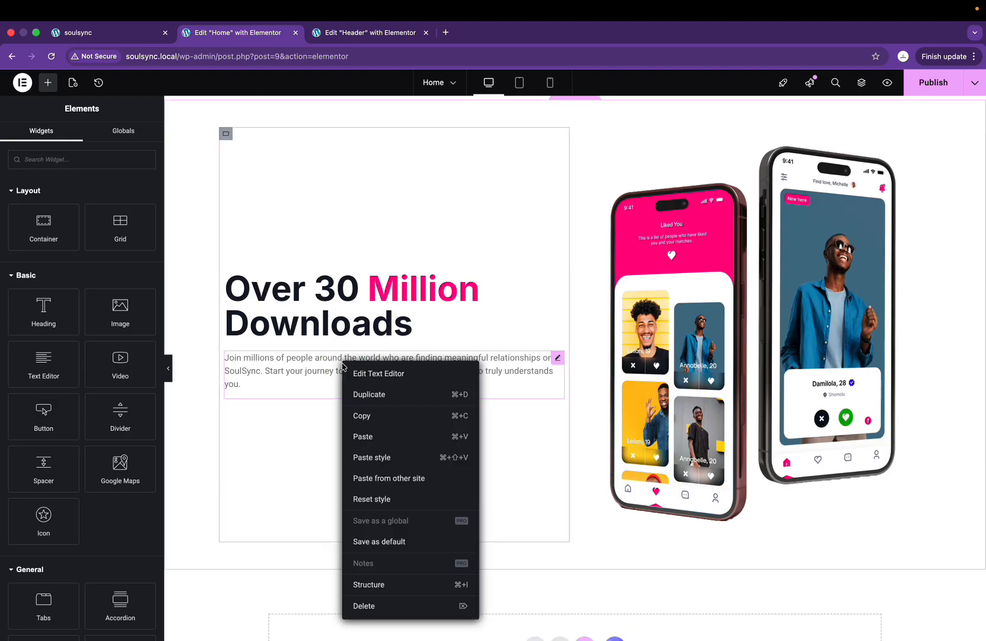
{"action": "left_click", "coordinate": [368, 456]}
{"action": "key", "text": "ctrl+Right"}
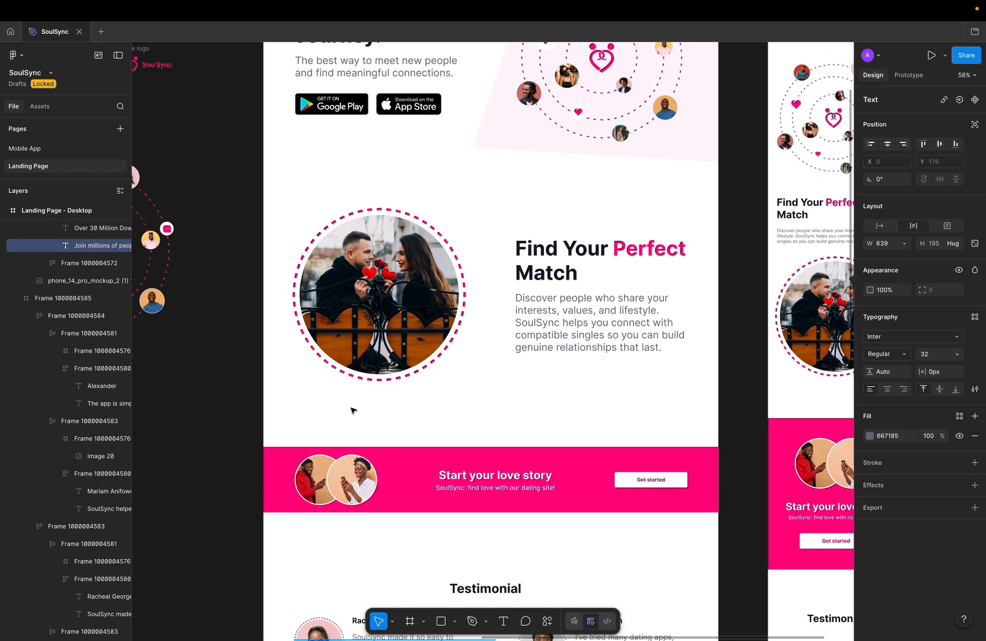
{"action": "key", "text": "ctrl+Left"}
{"action": "scroll", "coordinate": [405, 326], "scroll_direction": "up", "scroll_amount": 10}
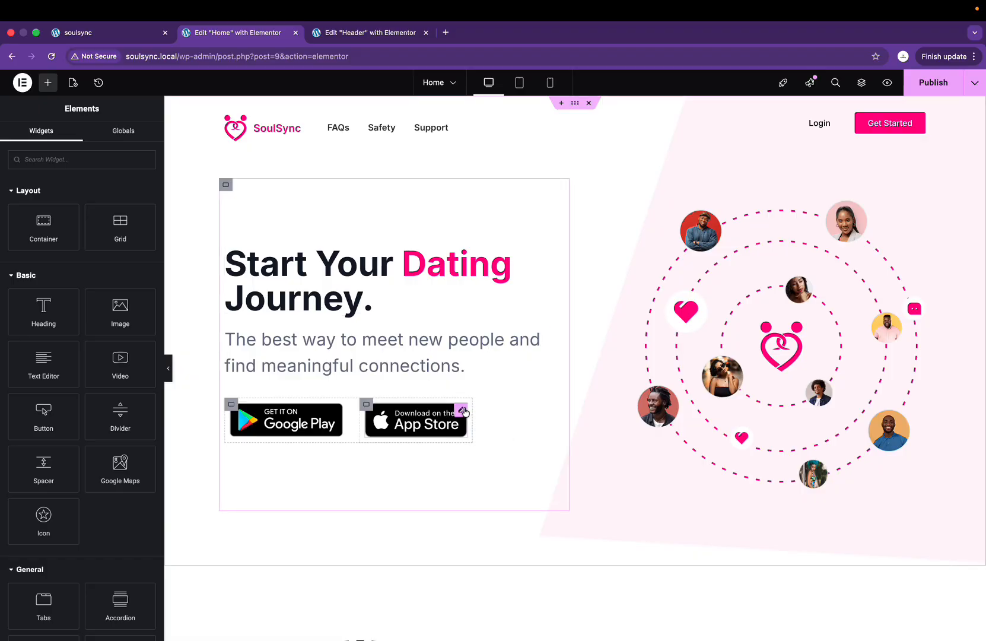
Step: Copy the hero's store badges container from the Structure outline, removing an accidental duplicate
{"action": "left_click", "coordinate": [415, 420]}
{"action": "left_click", "coordinate": [862, 82]}
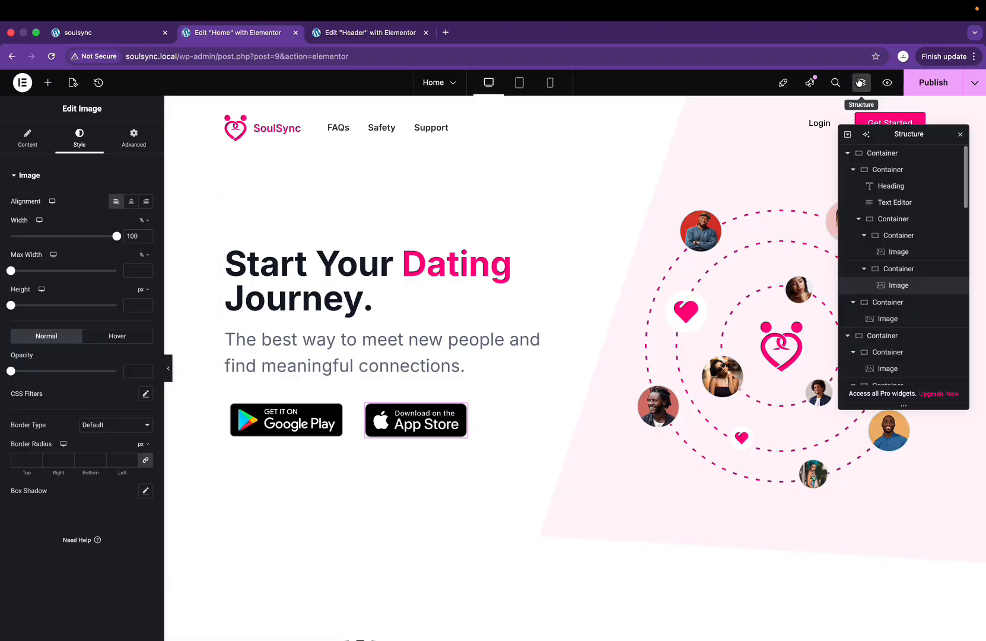
{"action": "left_click", "coordinate": [864, 270]}
{"action": "left_click", "coordinate": [864, 235]}
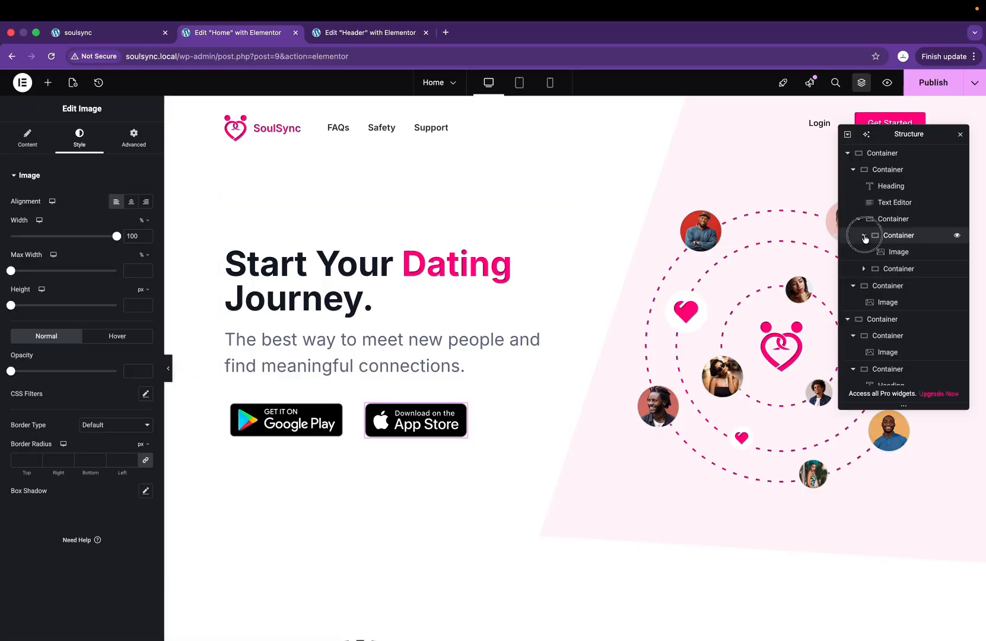
{"action": "right_click", "coordinate": [906, 219]}
{"action": "left_click", "coordinate": [892, 249]}
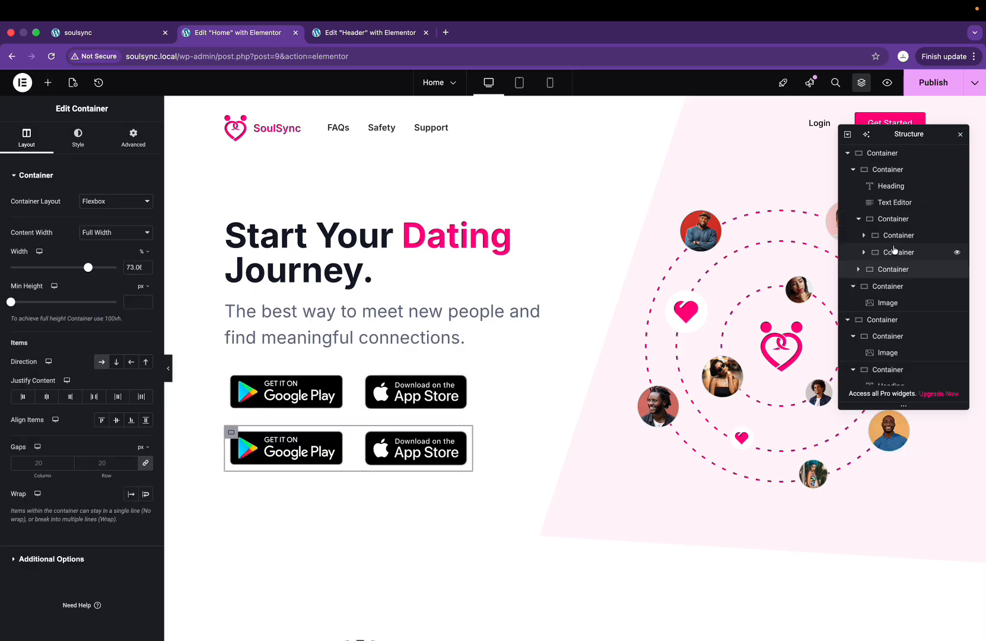
{"action": "key", "text": "Delete"}
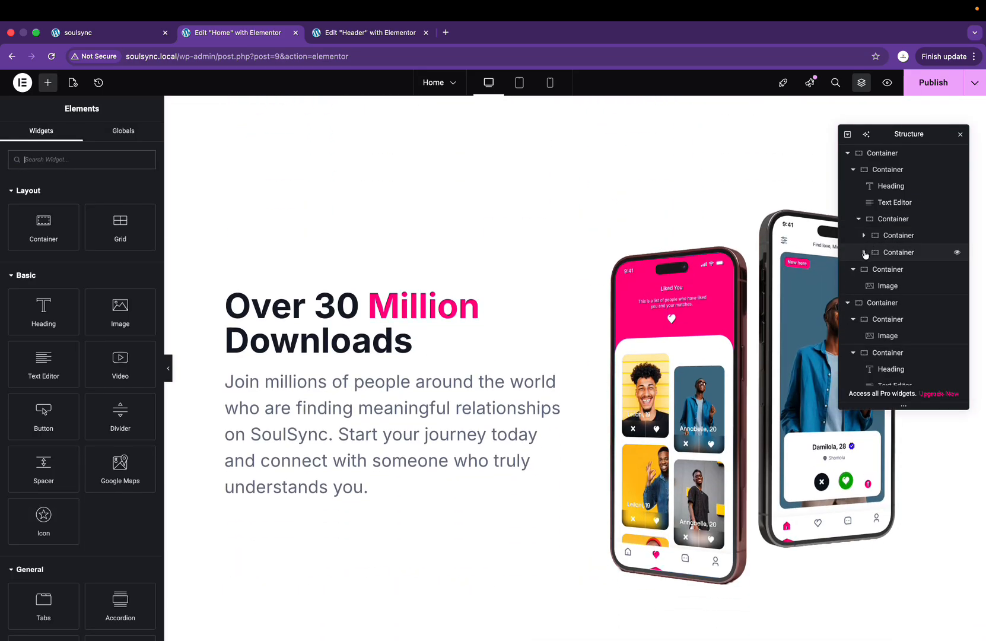
{"action": "left_click", "coordinate": [864, 252]}
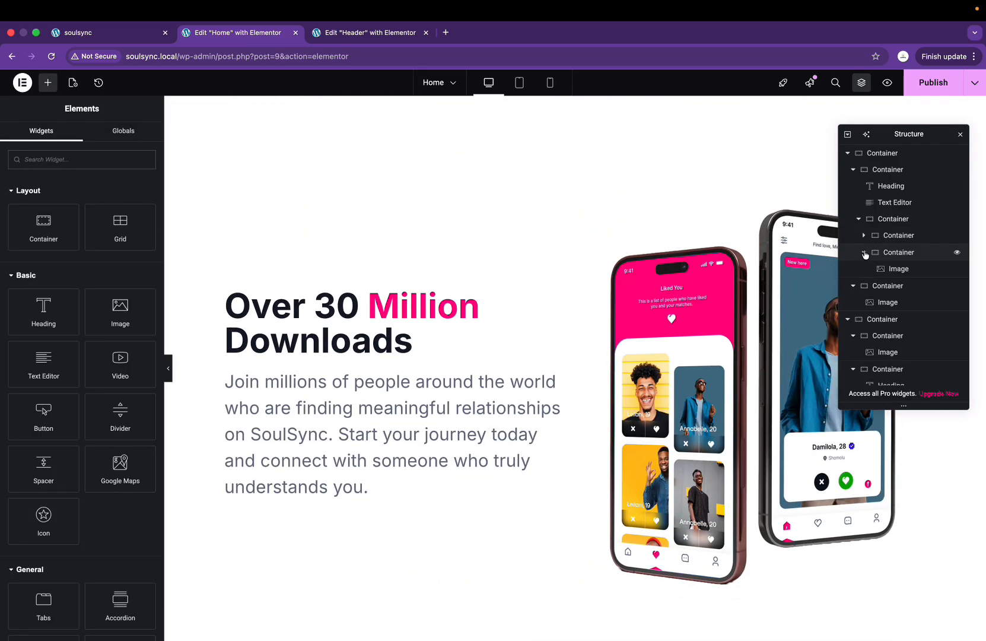
{"action": "right_click", "coordinate": [893, 220]}
{"action": "left_click", "coordinate": [876, 294]}
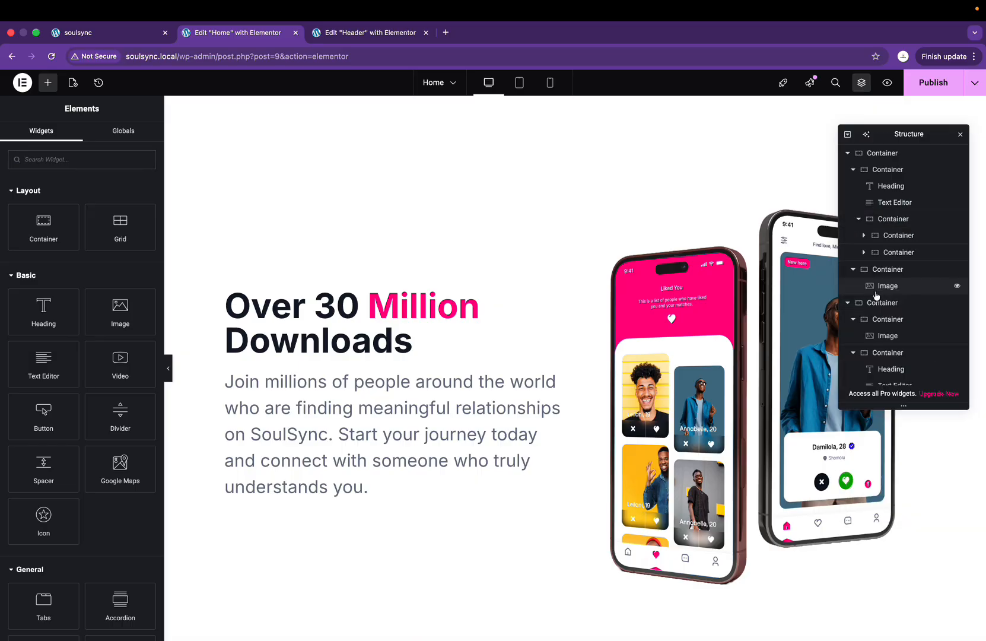
Step: Paste the Google Play and App Store badges into the paragraph's container below the text
{"action": "scroll", "coordinate": [455, 333], "scroll_direction": "down", "scroll_amount": 4}
{"action": "scroll", "coordinate": [301, 216], "scroll_direction": "up", "scroll_amount": 1}
{"action": "right_click", "coordinate": [305, 220]}
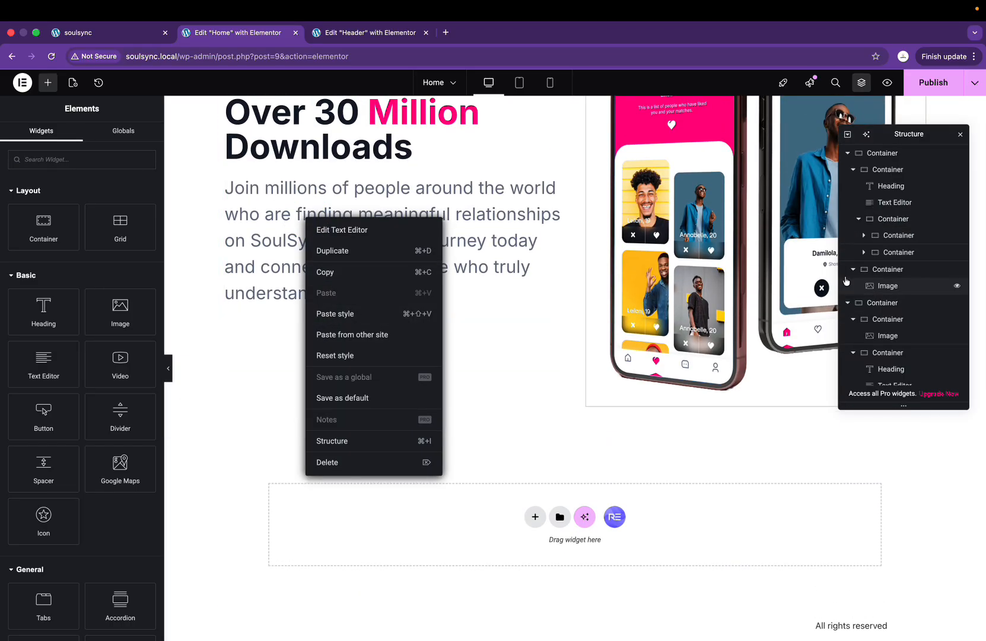
{"action": "left_click", "coordinate": [488, 273]}
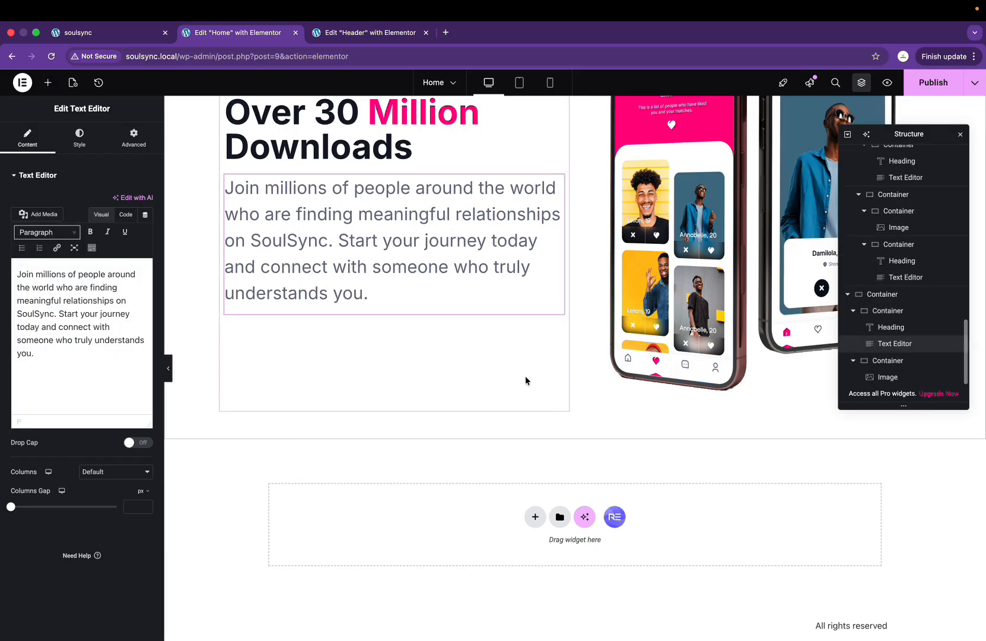
{"action": "right_click", "coordinate": [527, 380]}
{"action": "left_click", "coordinate": [544, 439]}
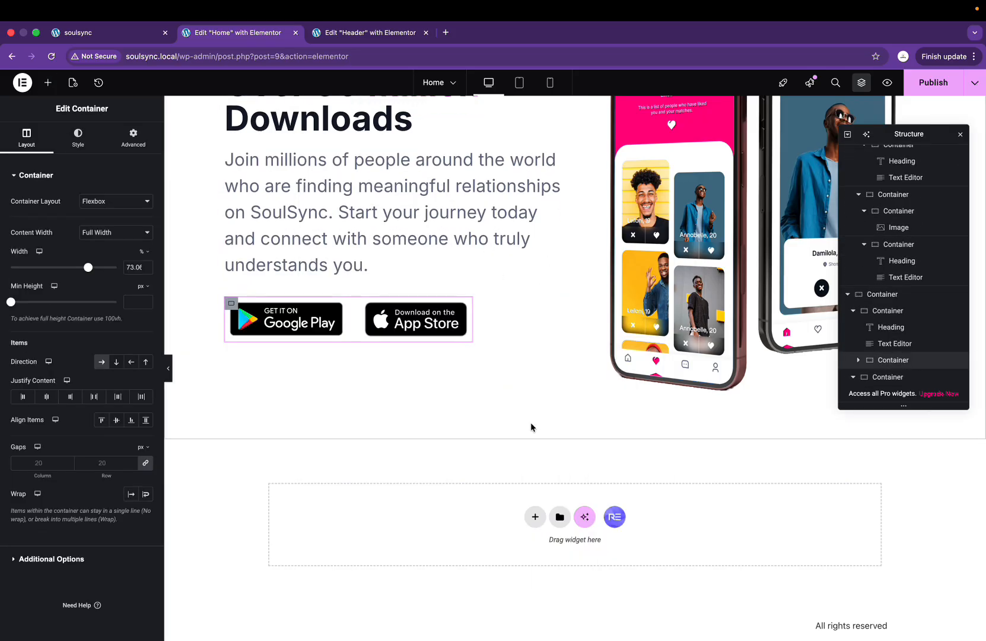
{"action": "scroll", "coordinate": [368, 305], "scroll_direction": "up", "scroll_amount": 5}
{"action": "scroll", "coordinate": [367, 305], "scroll_direction": "up", "scroll_amount": 3}
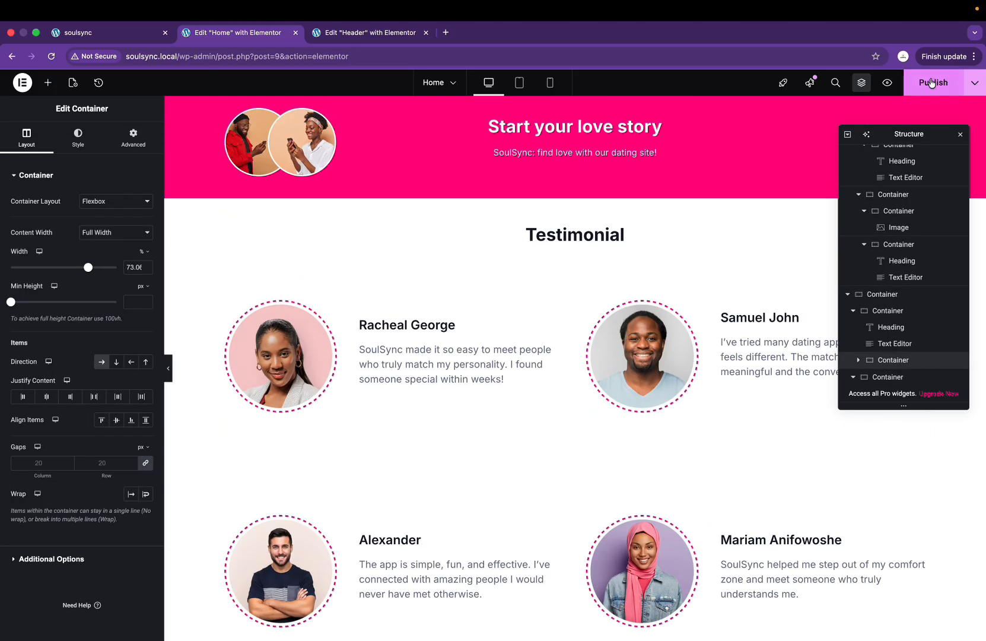
{"action": "left_click", "coordinate": [931, 82]}
{"action": "left_click", "coordinate": [99, 36]}
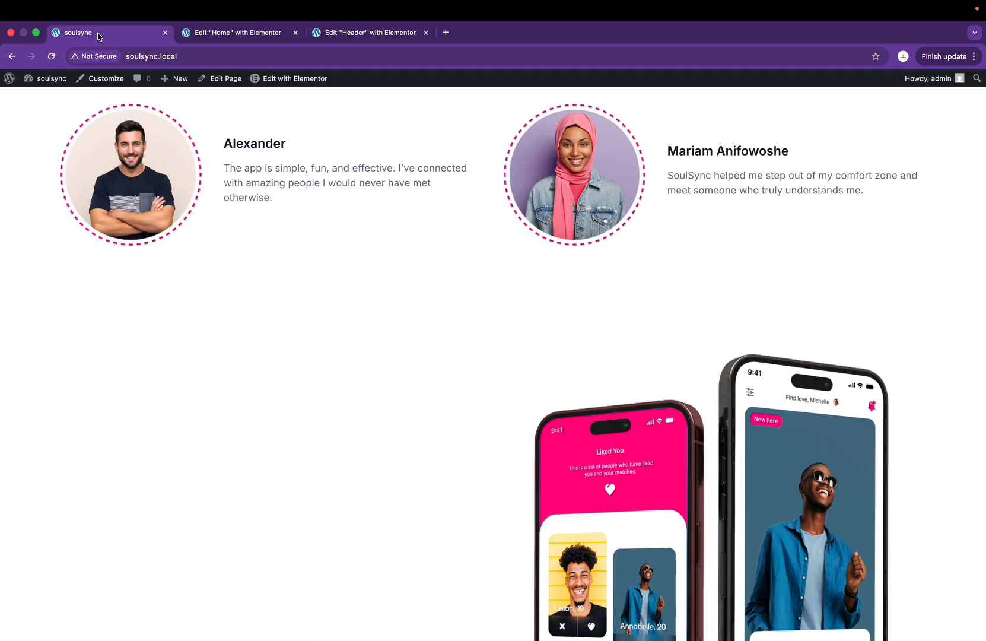
{"action": "scroll", "coordinate": [320, 361], "scroll_direction": "down", "scroll_amount": 5}
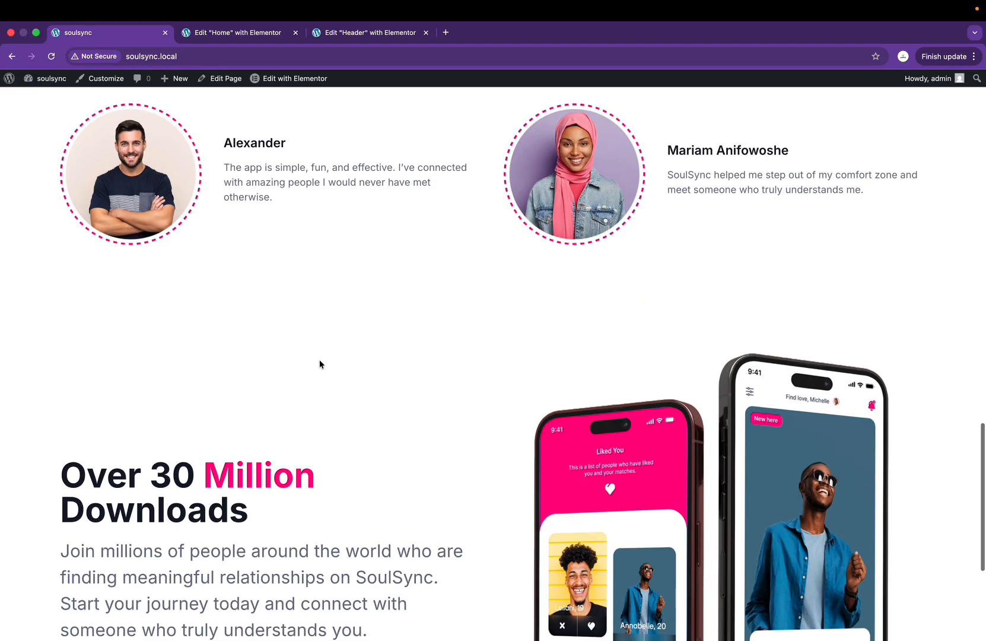
{"action": "left_click_drag", "start_coordinate": [319, 364], "coordinate": [341, 369]}
{"action": "left_click", "coordinate": [400, 577]}
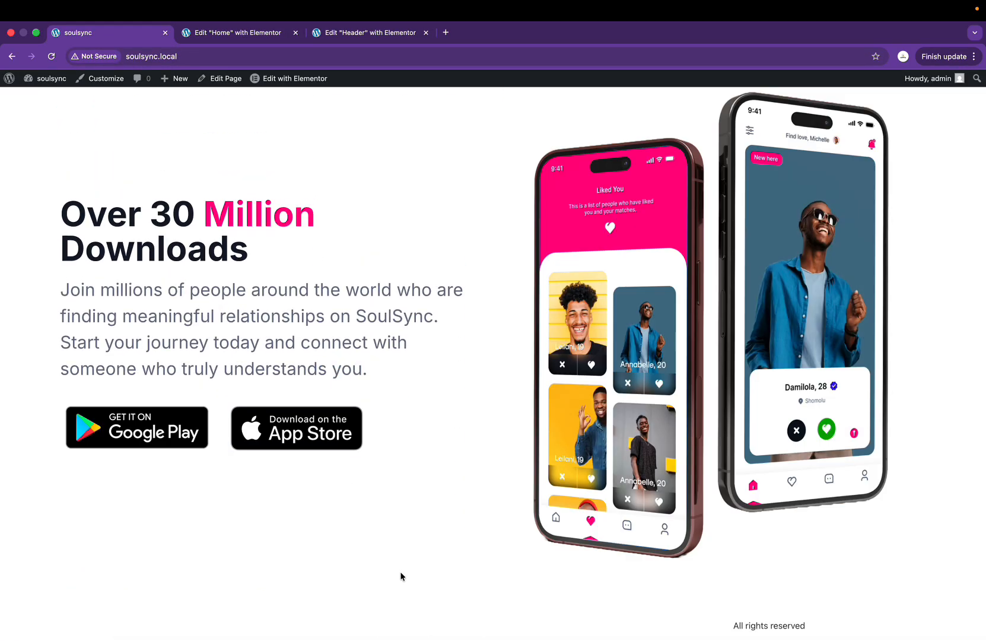
{"action": "scroll", "coordinate": [400, 576], "scroll_direction": "up", "scroll_amount": 10}
{"action": "scroll", "coordinate": [400, 577], "scroll_direction": "down", "scroll_amount": 10}
{"action": "scroll", "coordinate": [400, 576], "scroll_direction": "up", "scroll_amount": 15}
{"action": "scroll", "coordinate": [401, 577], "scroll_direction": "down", "scroll_amount": 15}
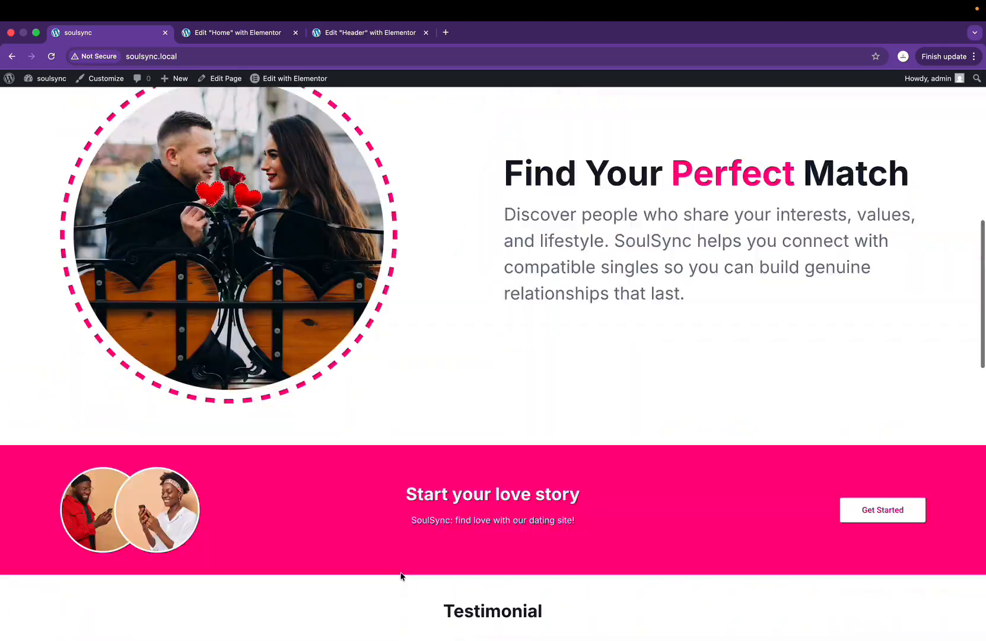
{"action": "scroll", "coordinate": [401, 577], "scroll_direction": "down", "scroll_amount": 1}
{"action": "left_click", "coordinate": [255, 40]}
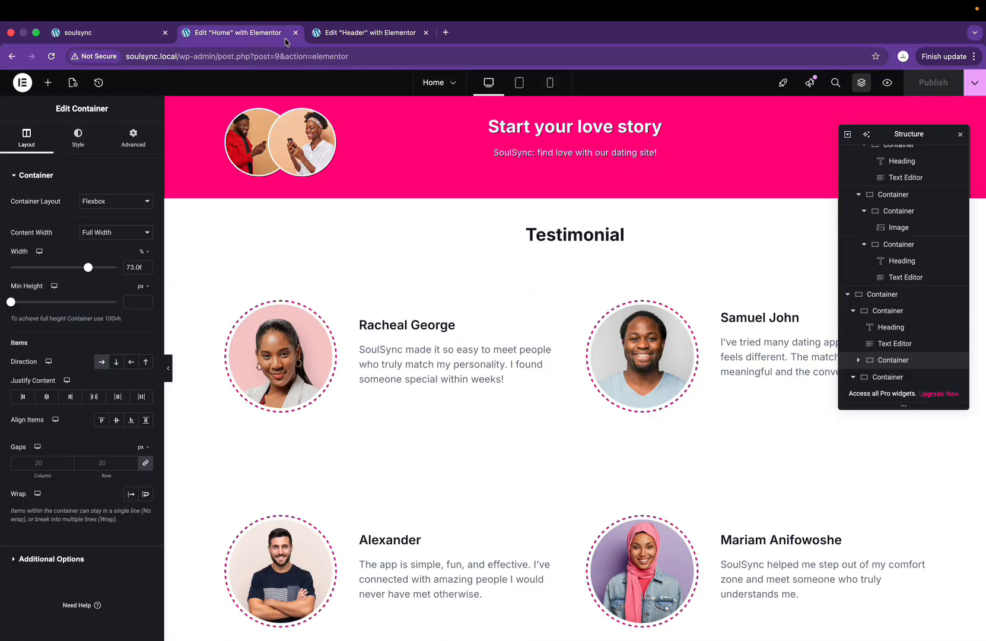
{"action": "scroll", "coordinate": [358, 273], "scroll_direction": "down", "scroll_amount": 10}
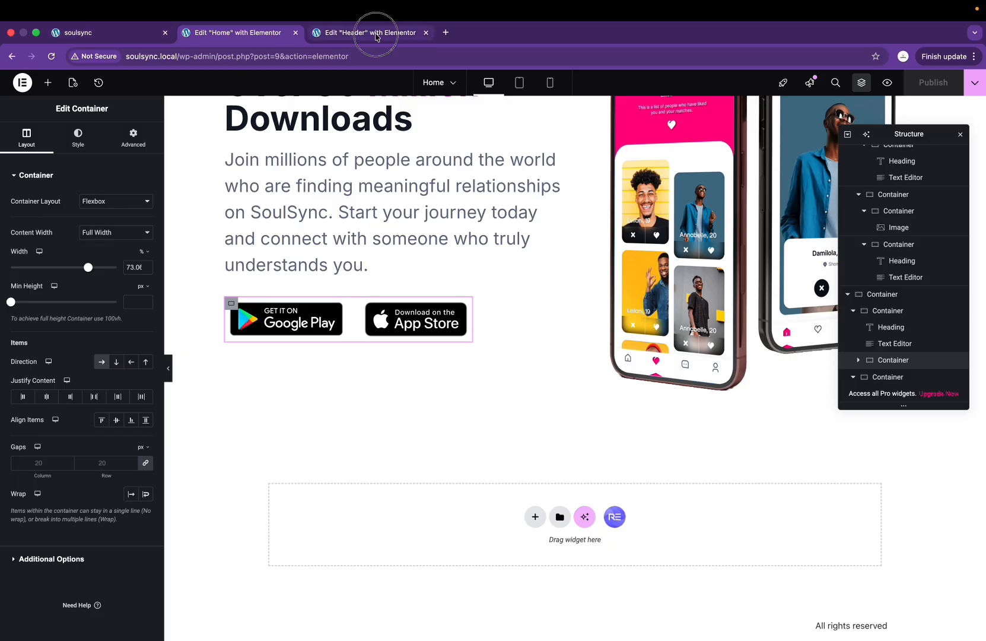
Step: Open a new tab and close the Edit Header and Edit Home Elementor tabs
{"action": "left_click", "coordinate": [376, 36]}
{"action": "left_click", "coordinate": [443, 33]}
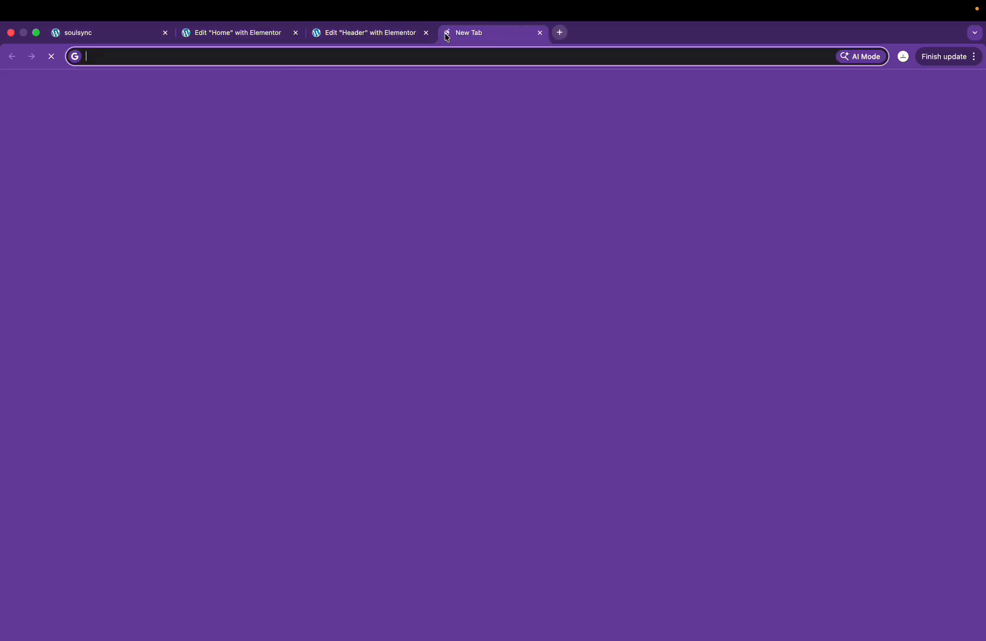
{"action": "left_click", "coordinate": [397, 57]}
{"action": "type", "text": "d"}
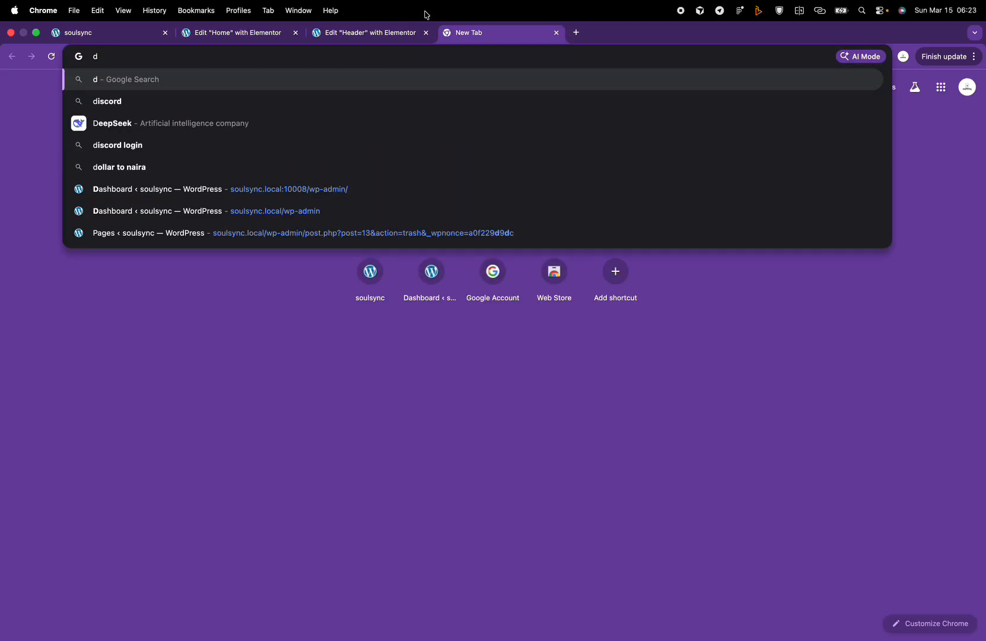
{"action": "left_click", "coordinate": [402, 32]}
{"action": "left_click", "coordinate": [426, 33]}
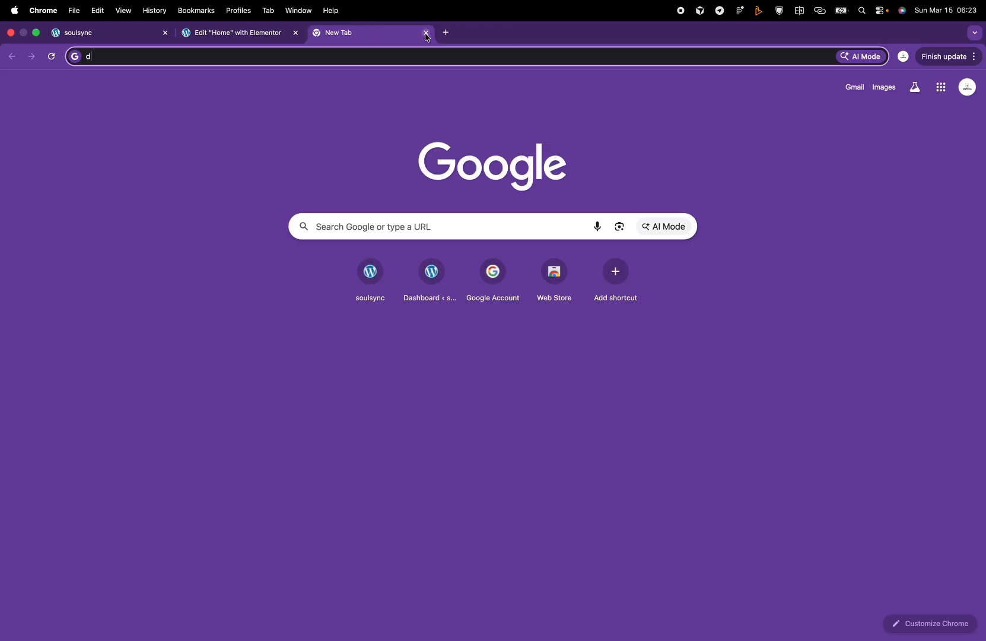
{"action": "left_click", "coordinate": [295, 33]}
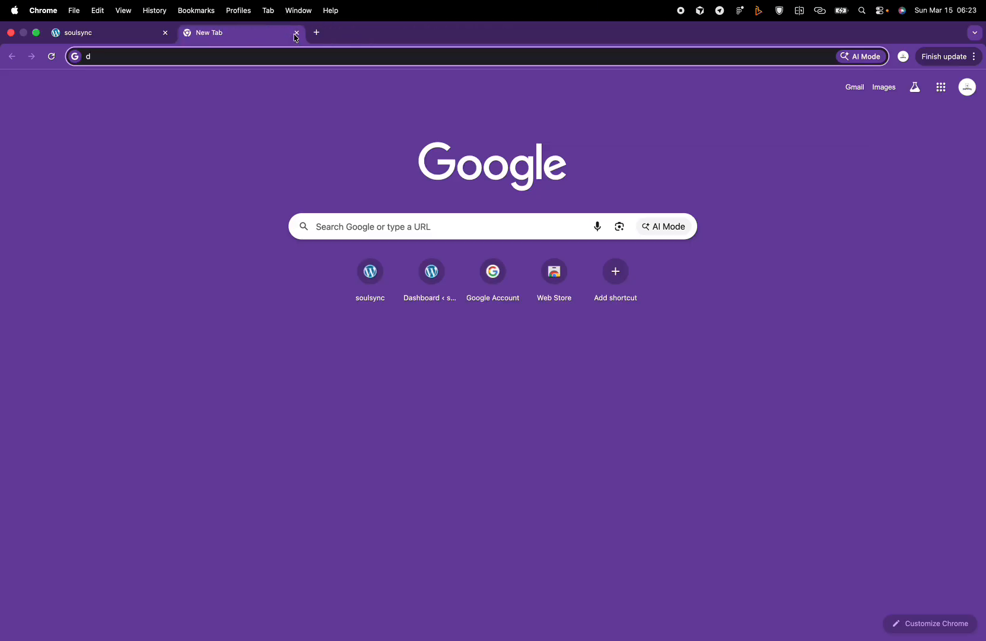
Step: Load soulsync.local/wp-admin in the new tab
{"action": "key", "text": "BackSpace"}
{"action": "type", "text": "soulsync.local/wp-admin"}
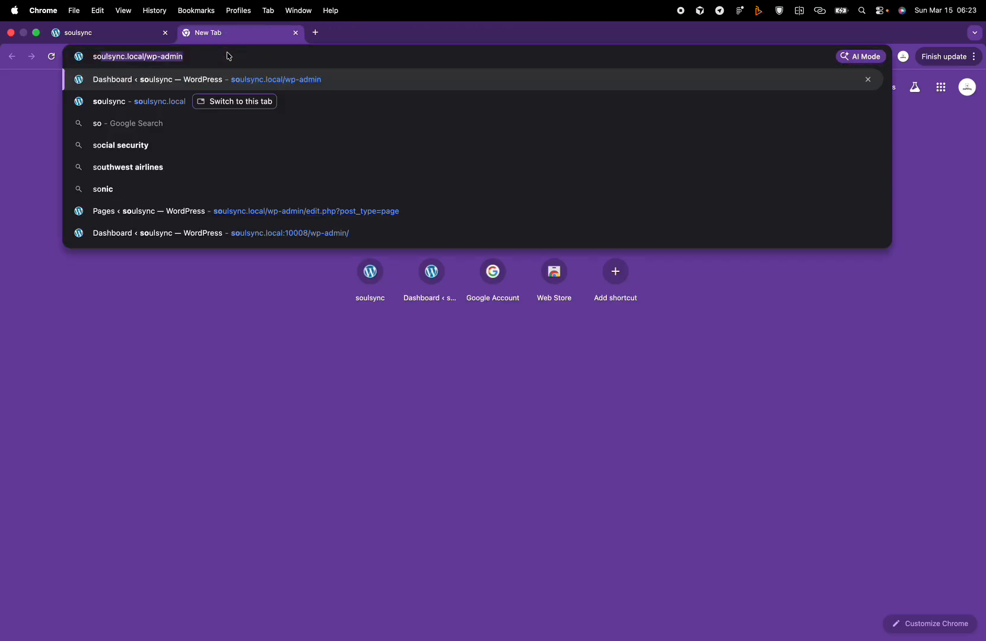
{"action": "key", "text": "Right"}
{"action": "key", "text": "Return"}
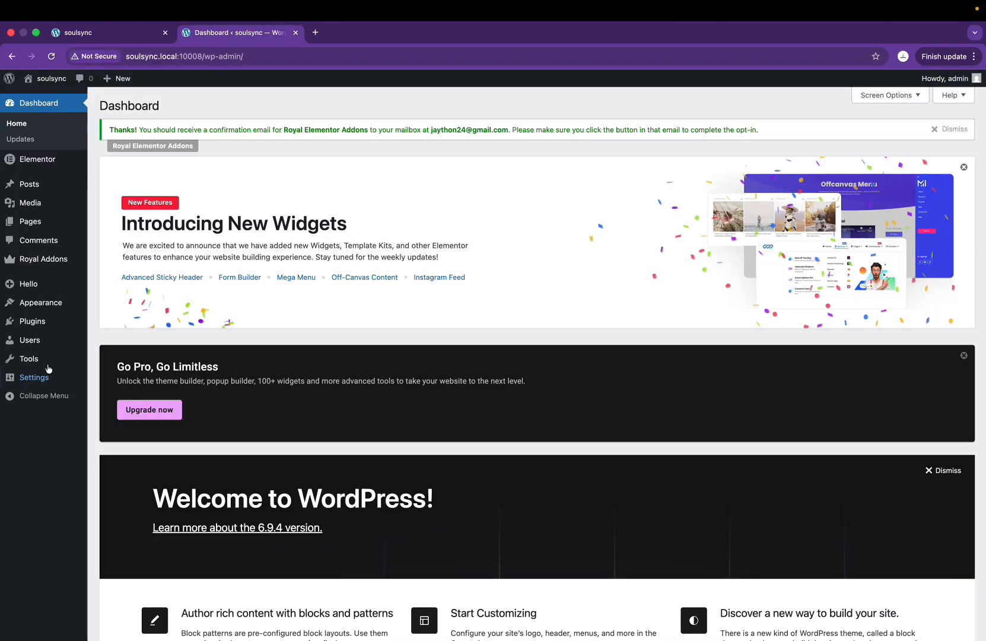
Step: Create a 'Footer' template in Royal Addons Theme Builder for the entire site, including Canvas pages
{"action": "mouse_move", "coordinate": [51, 304]}
{"action": "mouse_move", "coordinate": [37, 265]}
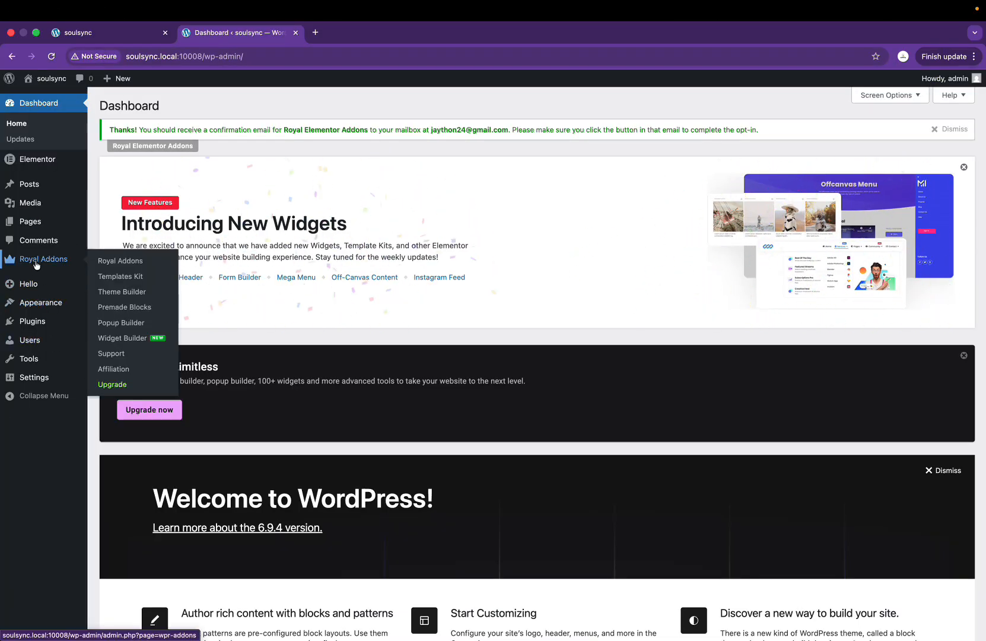
{"action": "left_click", "coordinate": [139, 293]}
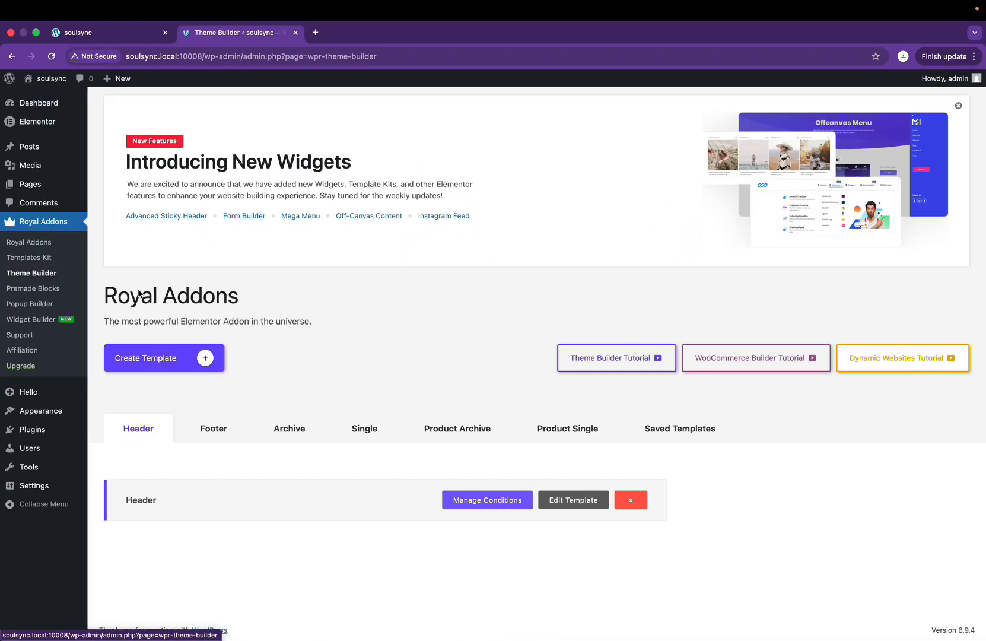
{"action": "left_click", "coordinate": [204, 432]}
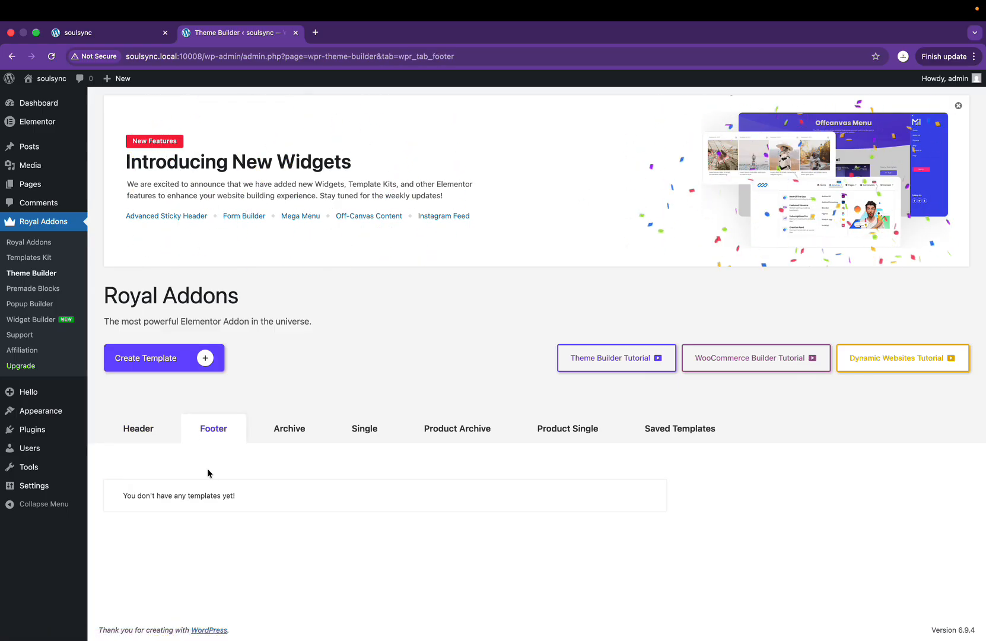
{"action": "left_click", "coordinate": [172, 363]}
{"action": "left_click", "coordinate": [459, 368]}
{"action": "type", "text": "Footer"}
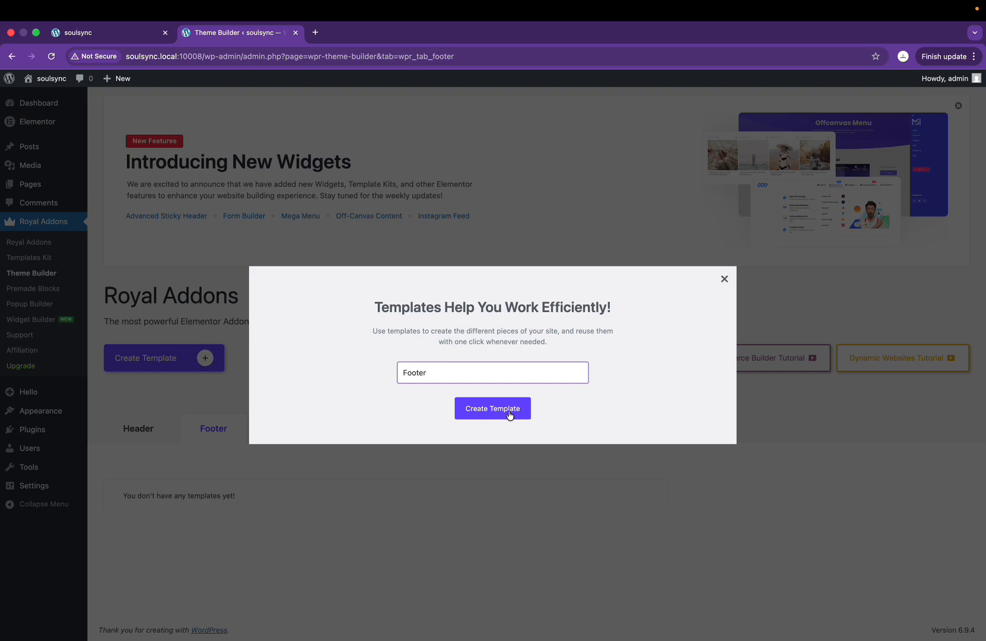
{"action": "left_click", "coordinate": [509, 414]}
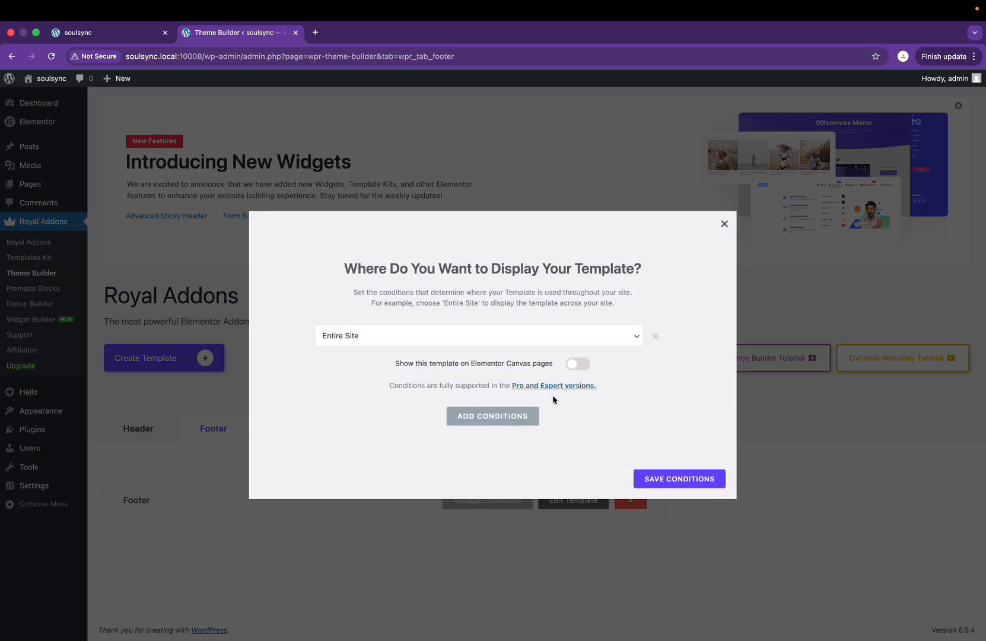
{"action": "left_click", "coordinate": [578, 364]}
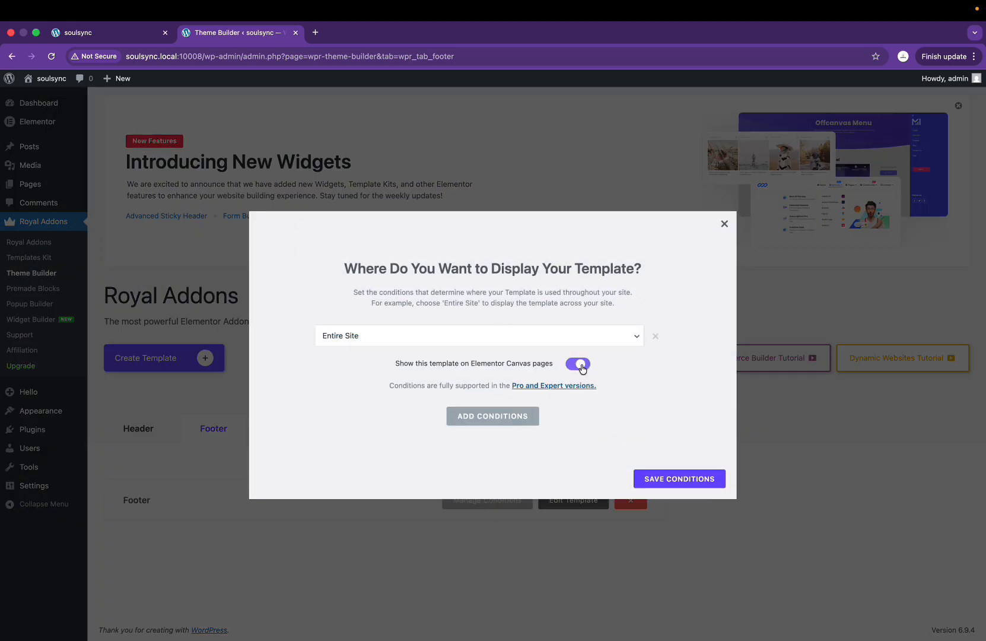
{"action": "left_click", "coordinate": [675, 485]}
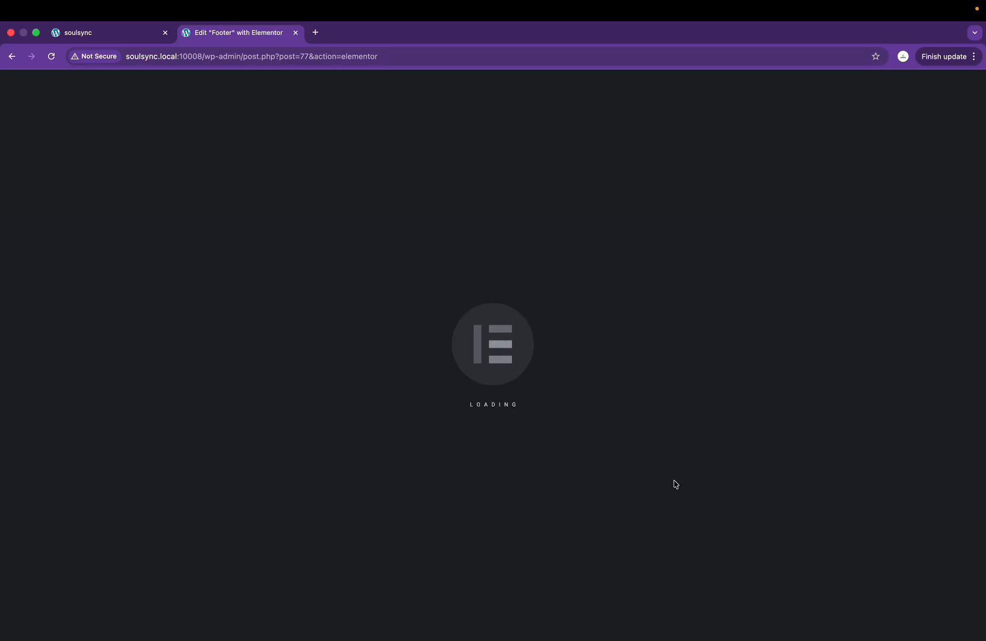
{"action": "key", "text": "ctrl+Right"}
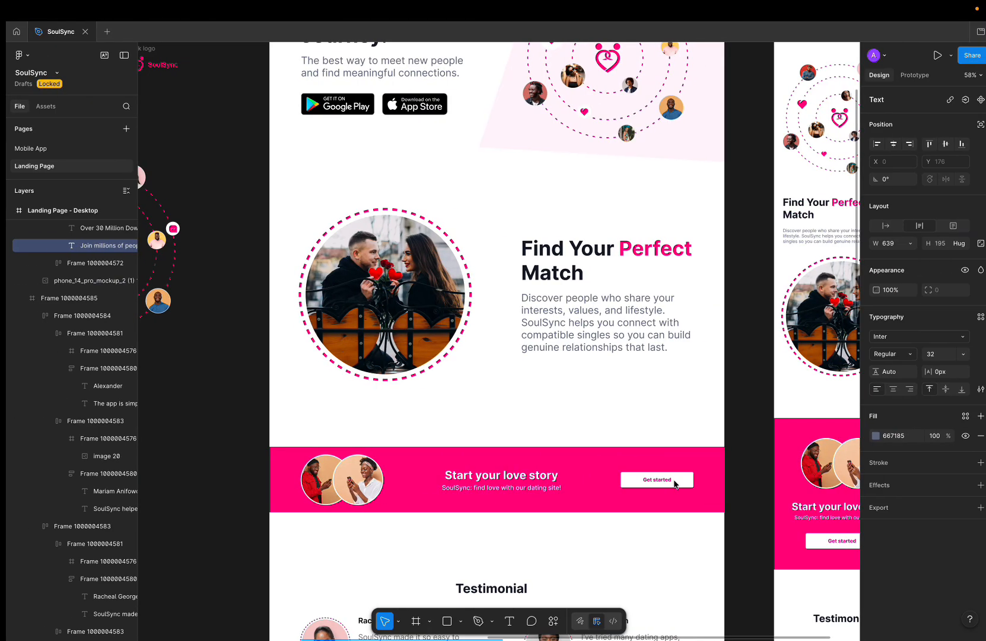
{"action": "scroll", "coordinate": [676, 484], "scroll_direction": "down", "scroll_amount": 7}
{"action": "scroll", "coordinate": [677, 485], "scroll_direction": "down", "scroll_amount": 5}
{"action": "scroll", "coordinate": [676, 484], "scroll_direction": "up", "scroll_amount": 2}
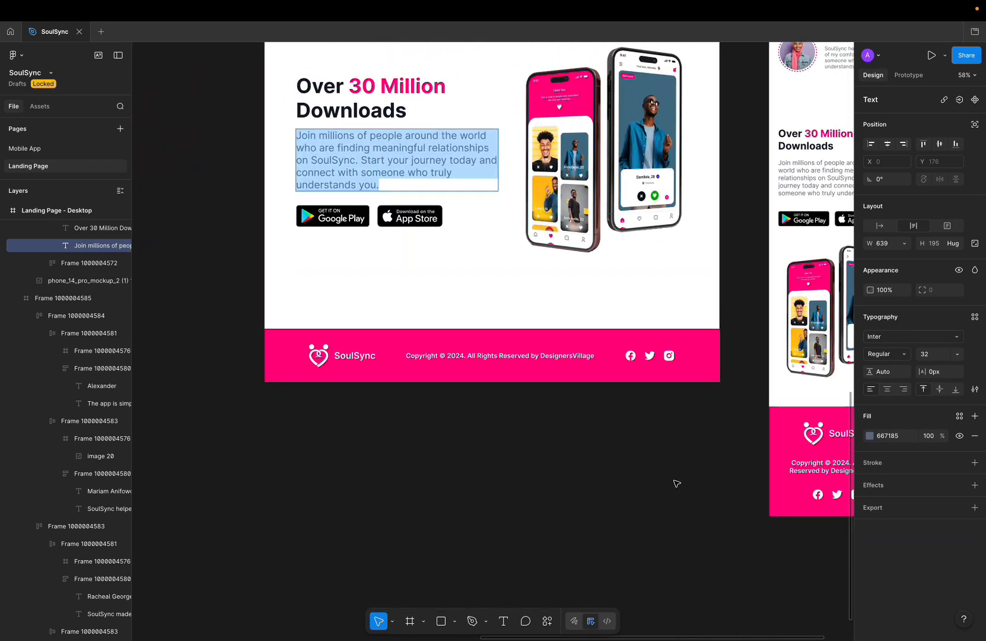
{"action": "scroll", "coordinate": [677, 484], "scroll_direction": "up", "scroll_amount": 3, "text": "ctrl"}
{"action": "key", "text": "ctrl+Left"}
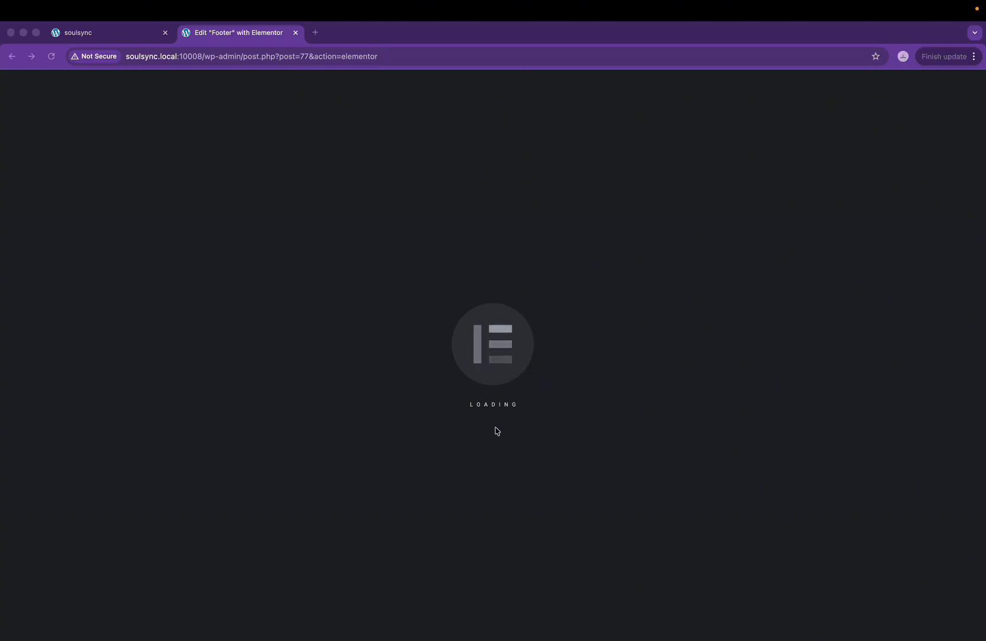
{"action": "left_click", "coordinate": [51, 56]}
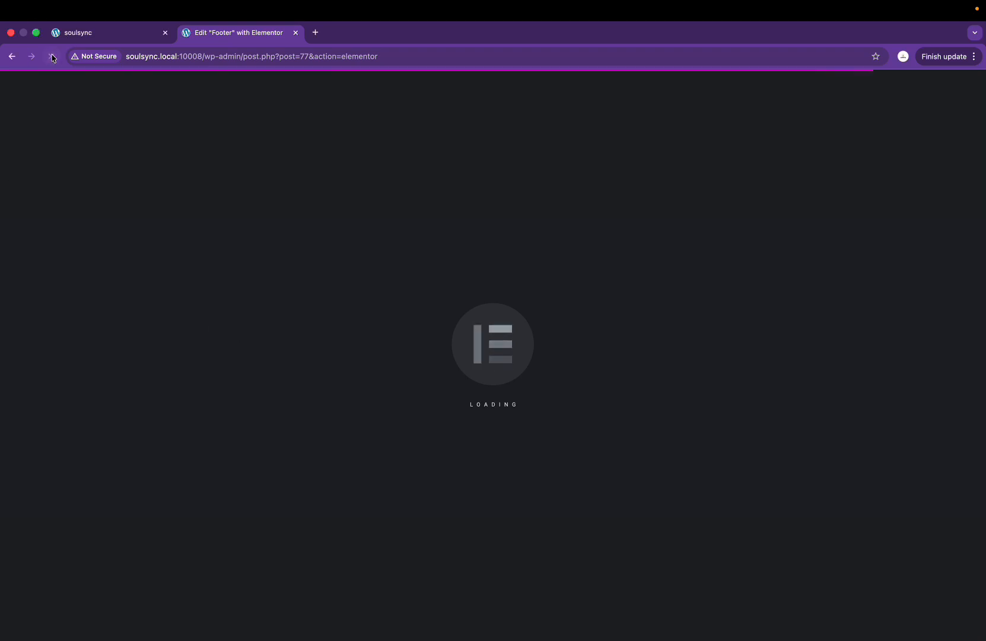
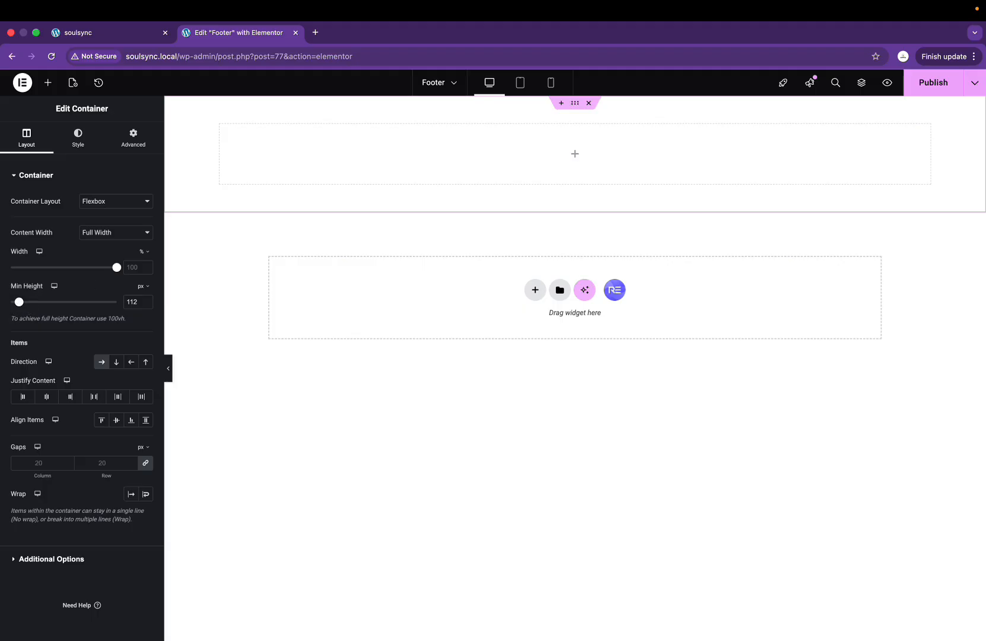
Step: Give the footer container a Classic background in the pink Primary global colour
{"action": "left_click", "coordinate": [90, 139]}
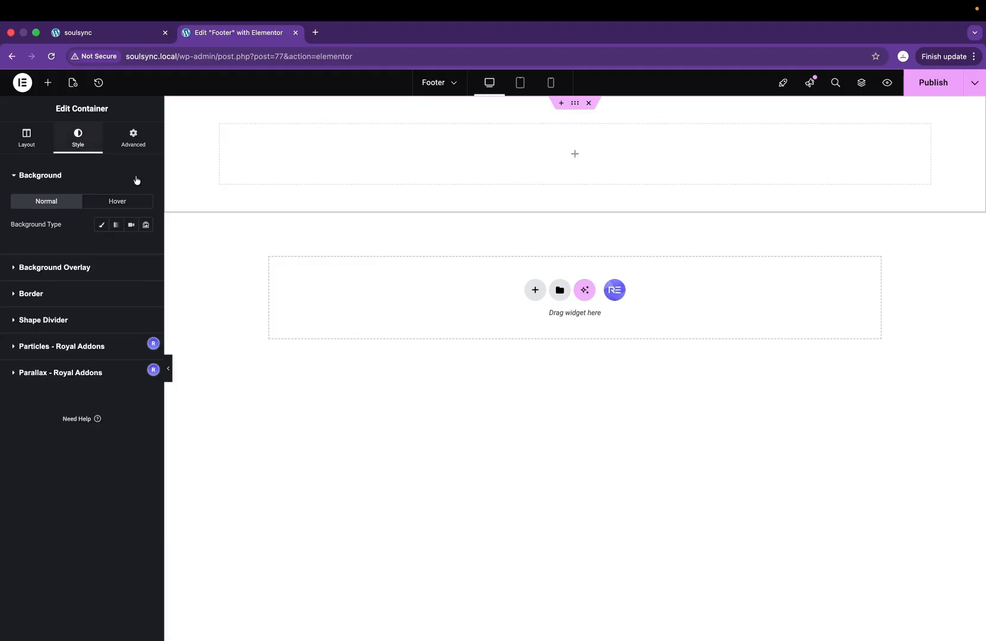
{"action": "left_click", "coordinate": [101, 224]}
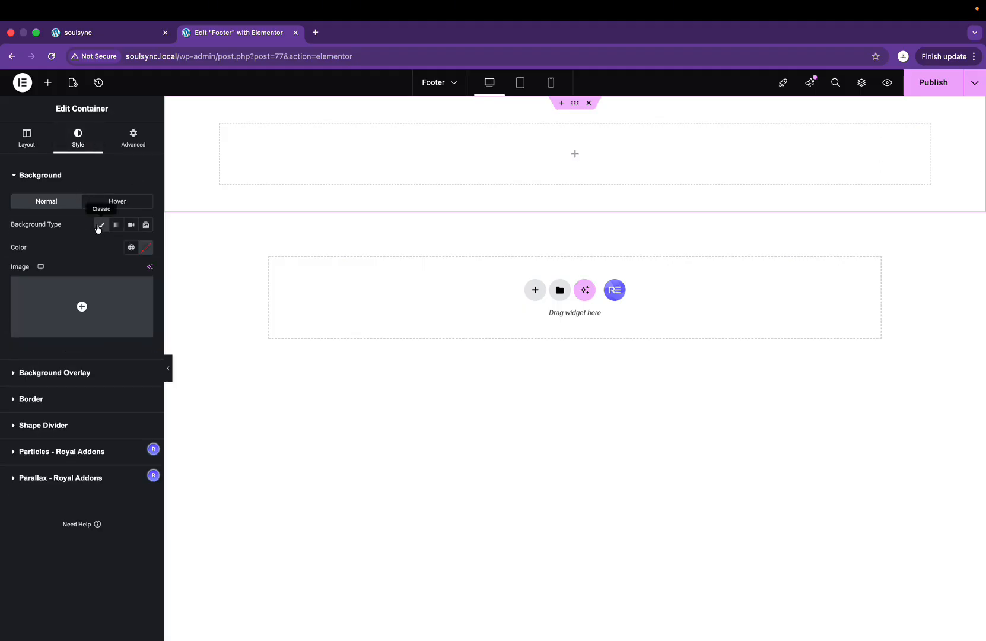
{"action": "left_click", "coordinate": [131, 247]}
{"action": "left_click", "coordinate": [47, 387]}
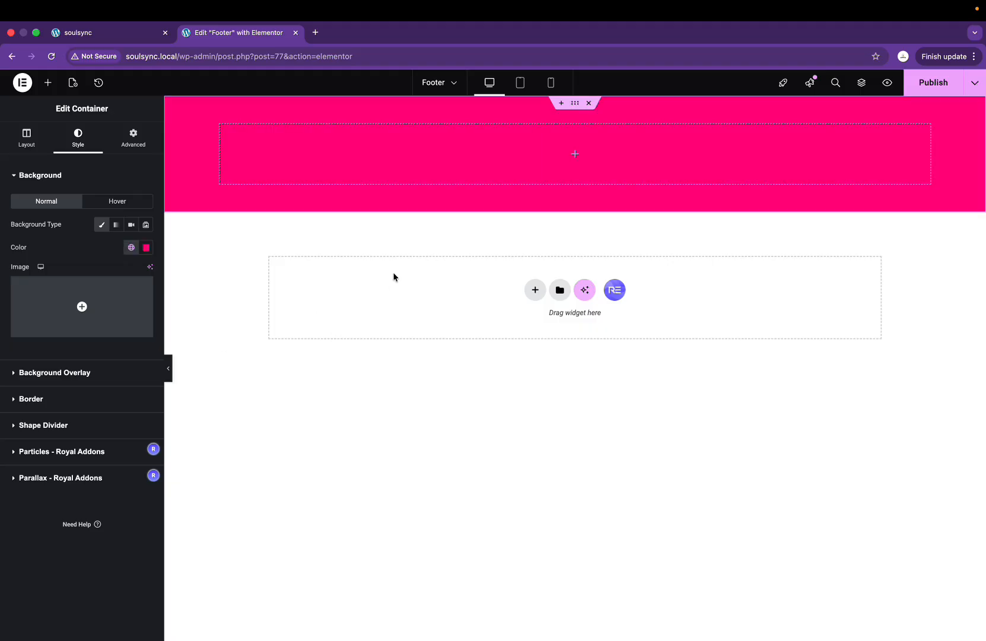
Step: Add a nested container inside the footer and duplicate it twice to make three columns
{"action": "key", "text": "ctrl+Right"}
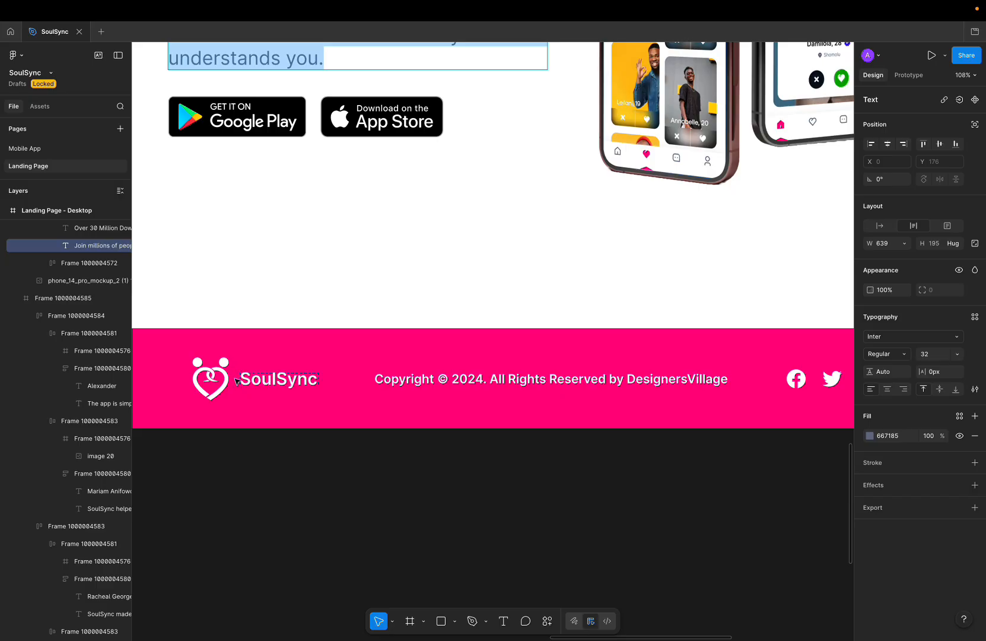
{"action": "key", "text": "ctrl+Left"}
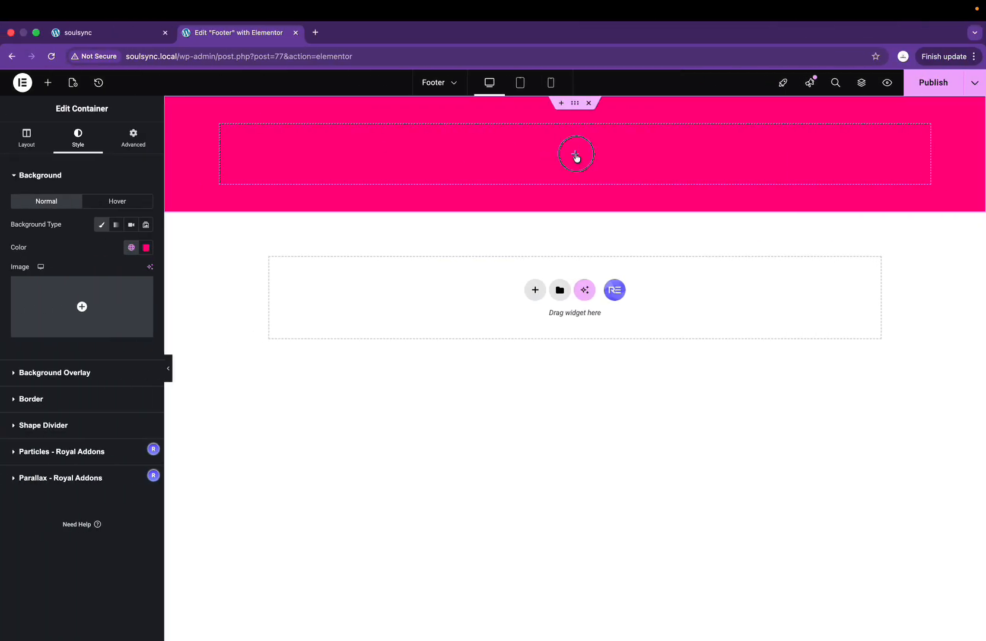
{"action": "left_click", "coordinate": [575, 155]}
{"action": "left_click_drag", "start_coordinate": [41, 220], "coordinate": [258, 150]}
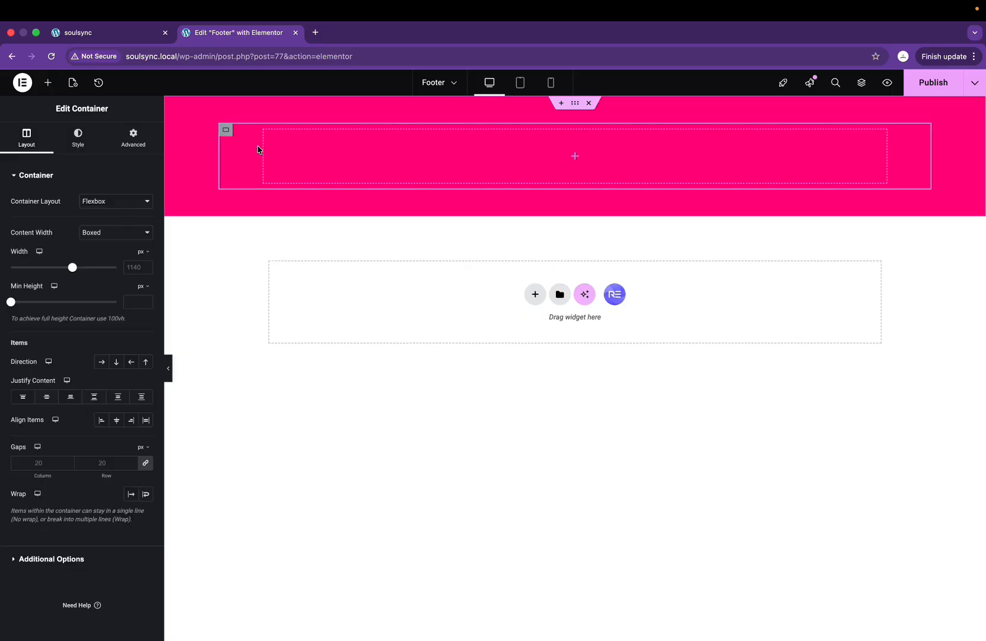
{"action": "right_click", "coordinate": [226, 134]}
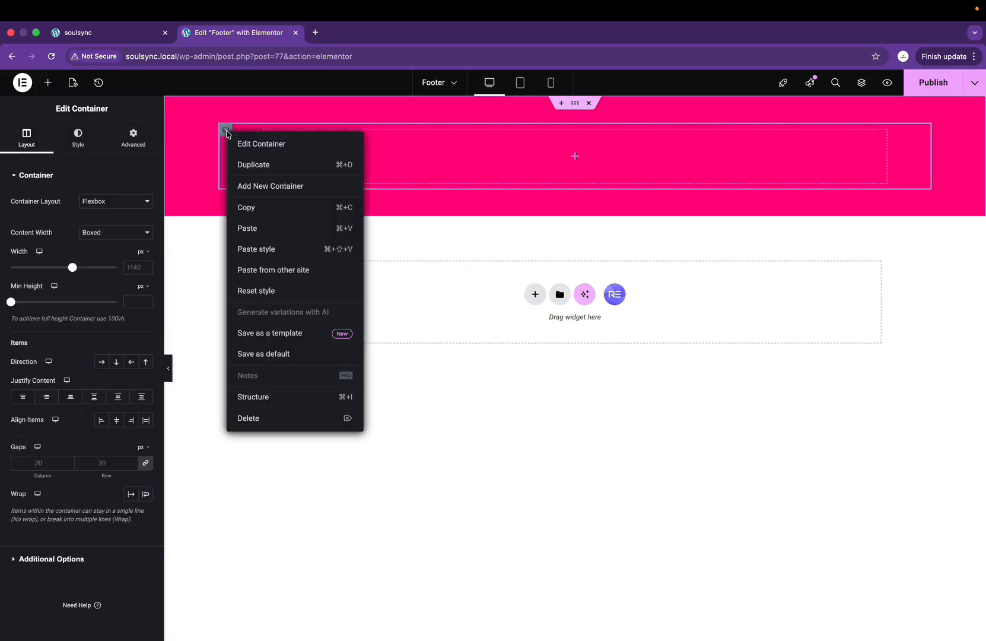
{"action": "left_click", "coordinate": [252, 161]}
{"action": "right_click", "coordinate": [228, 132]}
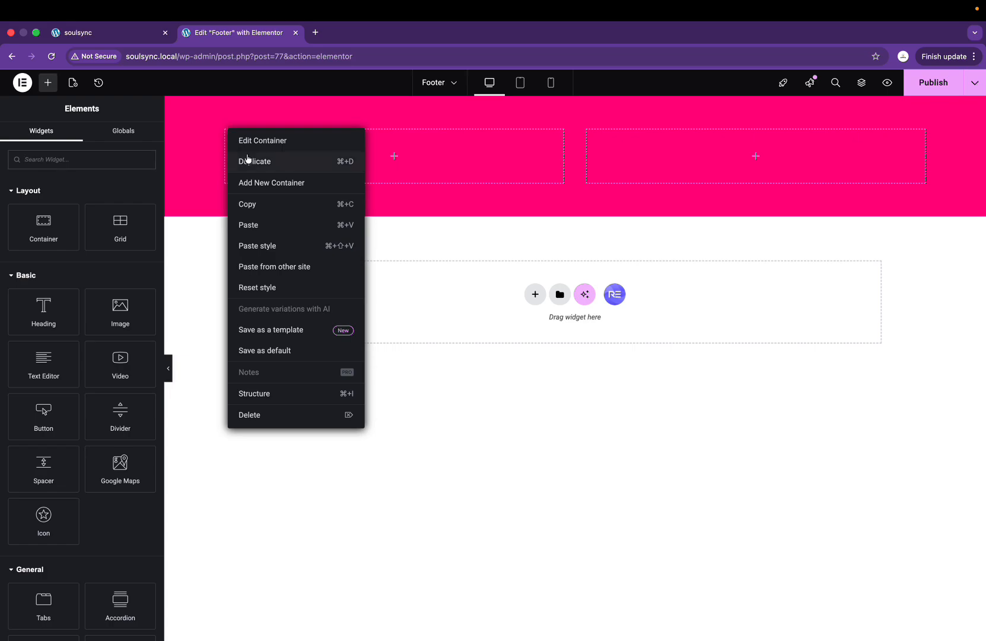
{"action": "left_click", "coordinate": [249, 162]}
{"action": "key", "text": "ctrl+Right"}
{"action": "key", "text": "ctrl+Left"}
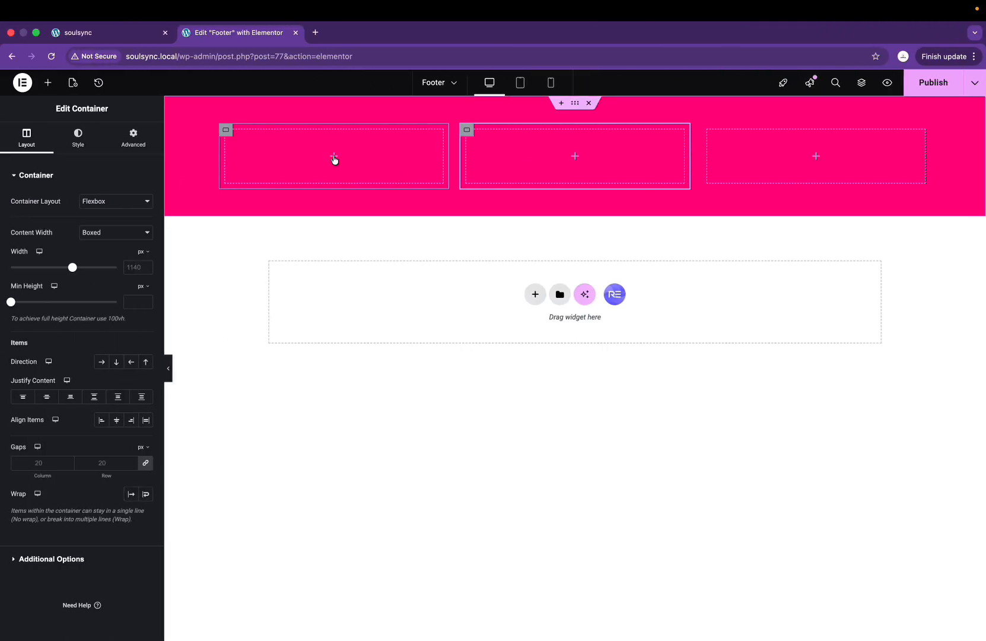
Step: Place the White-logo.png image from the Media Library in the first footer container
{"action": "left_click", "coordinate": [334, 157]}
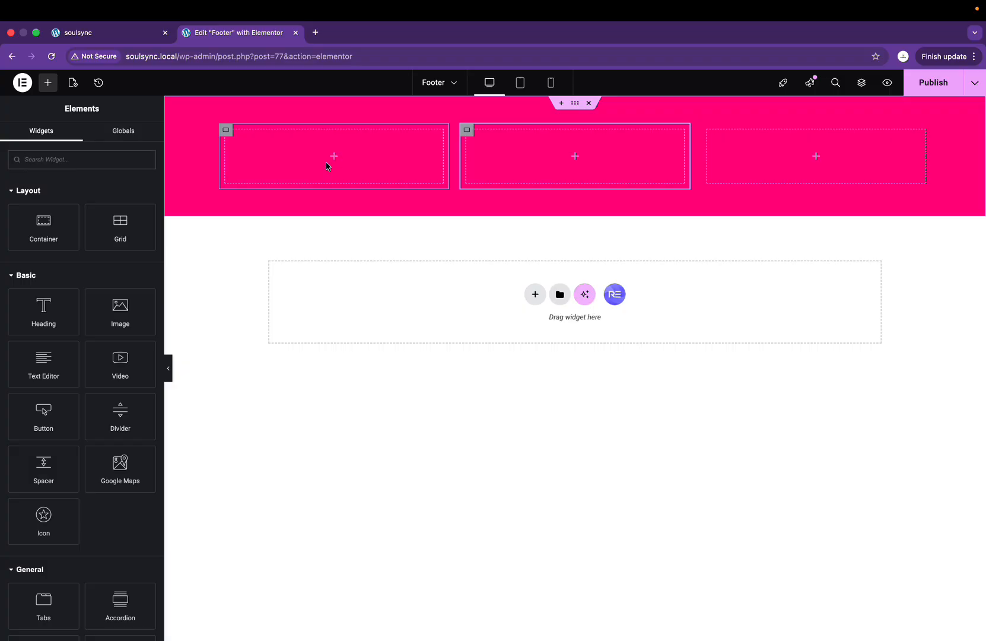
{"action": "left_click_drag", "start_coordinate": [112, 318], "coordinate": [297, 163]}
{"action": "left_click", "coordinate": [99, 263]}
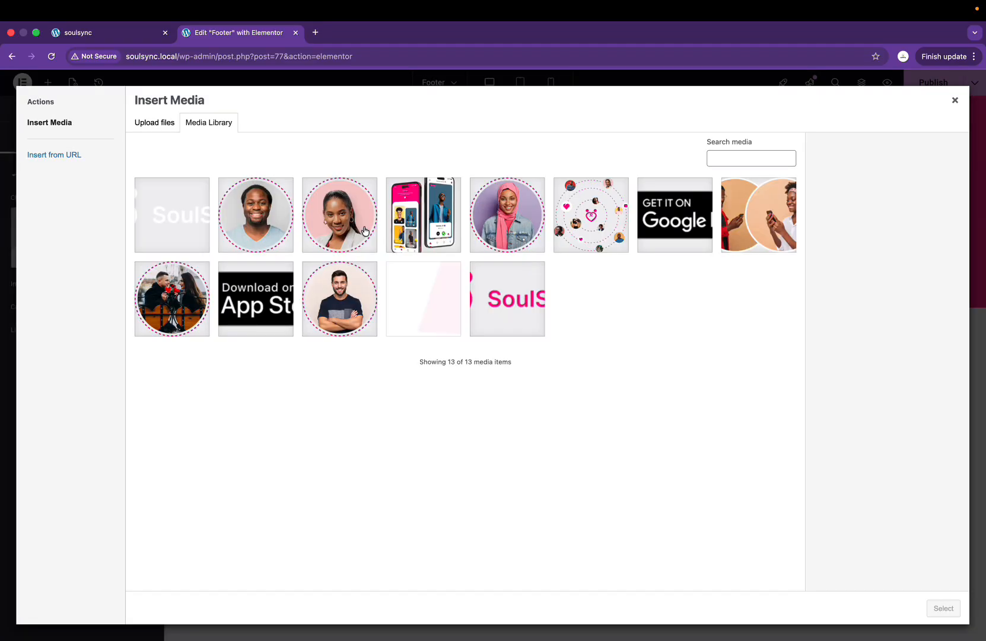
{"action": "left_click", "coordinate": [167, 219]}
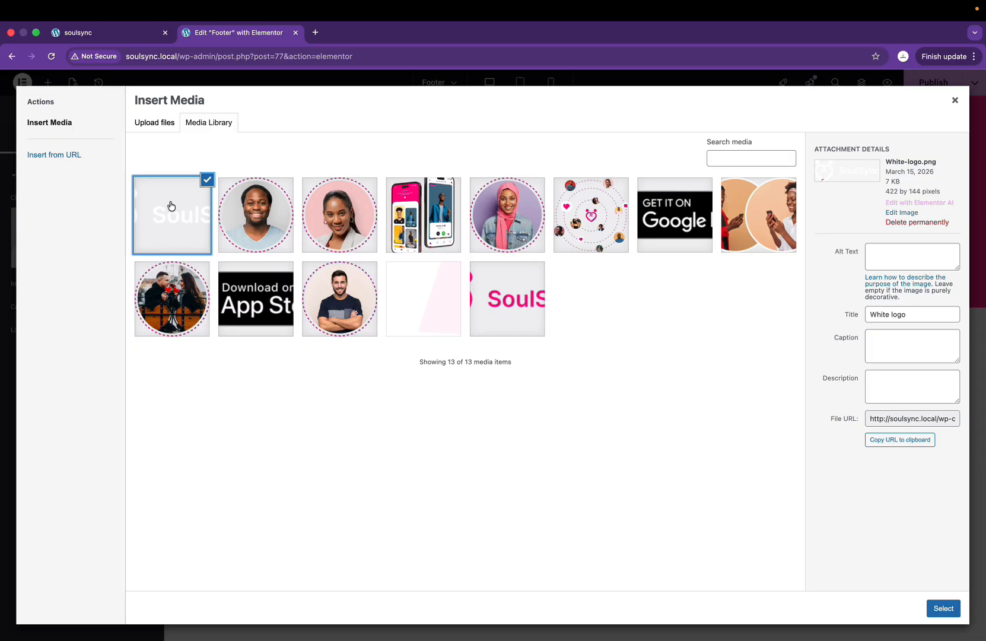
{"action": "left_click", "coordinate": [943, 608]}
Step: Shrink the logo to 46% width and centre it vertically in its container
{"action": "left_click", "coordinate": [79, 137]}
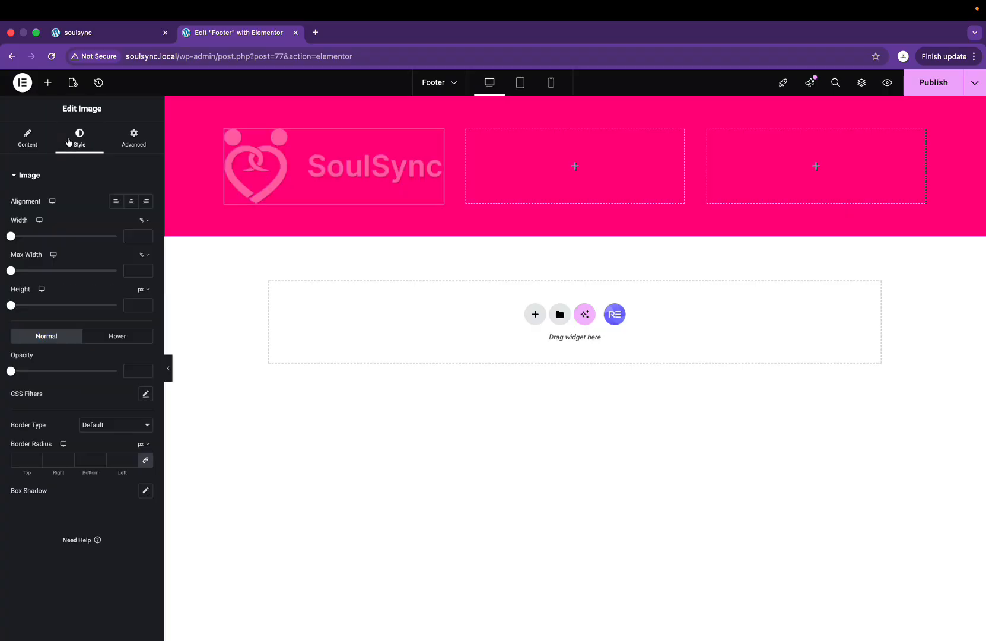
{"action": "left_click_drag", "start_coordinate": [11, 236], "coordinate": [60, 237]}
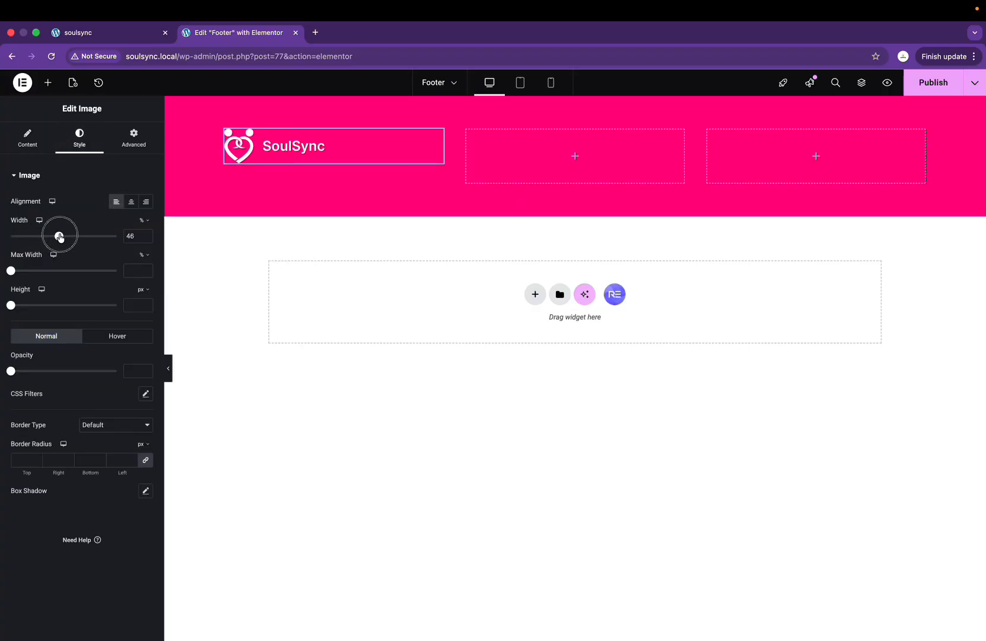
{"action": "left_click", "coordinate": [227, 130]}
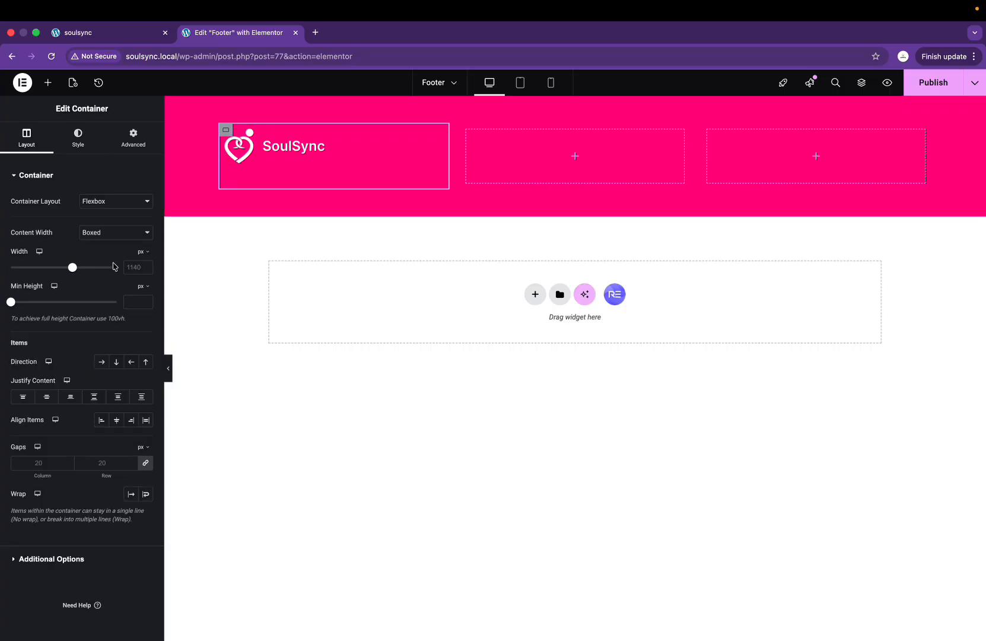
{"action": "left_click", "coordinate": [46, 397]}
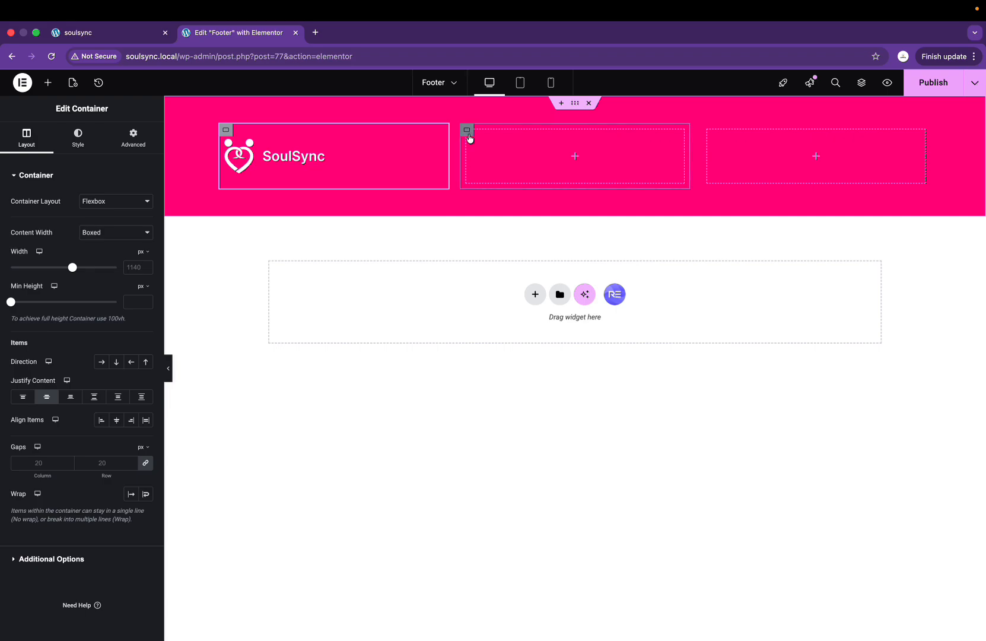
Step: Add a heading to the middle container holding the copyright line copied from the Figma design
{"action": "key", "text": "ctrl+Right"}
{"action": "double_click", "coordinate": [416, 382]}
{"action": "key", "text": "ctrl+c"}
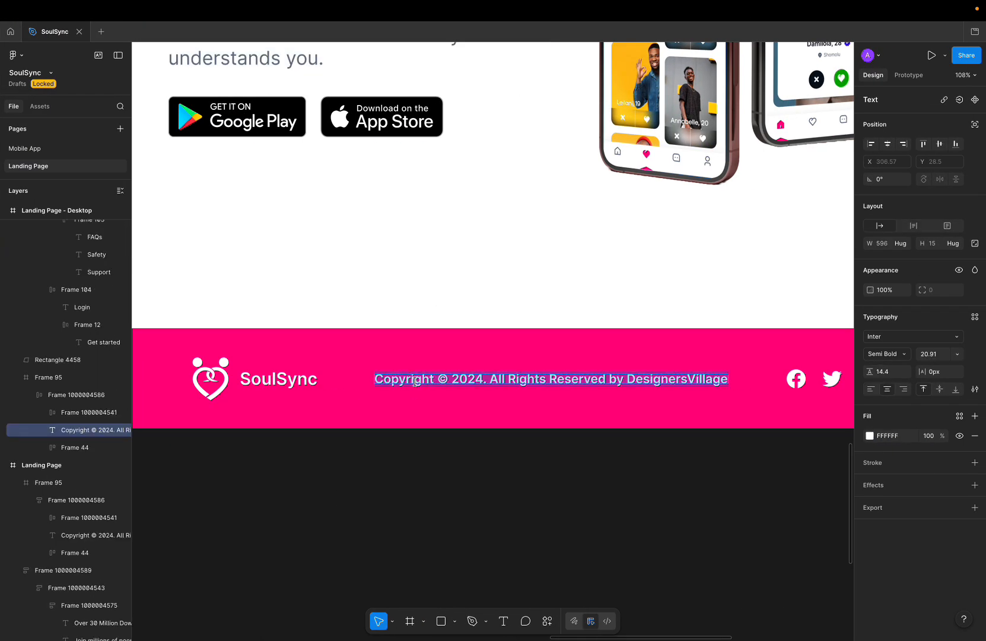
{"action": "key", "text": "ctrl+Left"}
{"action": "left_click", "coordinate": [575, 156]}
{"action": "left_click_drag", "start_coordinate": [57, 292], "coordinate": [610, 158]}
{"action": "left_click", "coordinate": [99, 229]}
{"action": "key", "text": "ctrl+a"}
{"action": "key", "text": "ctrl+v"}
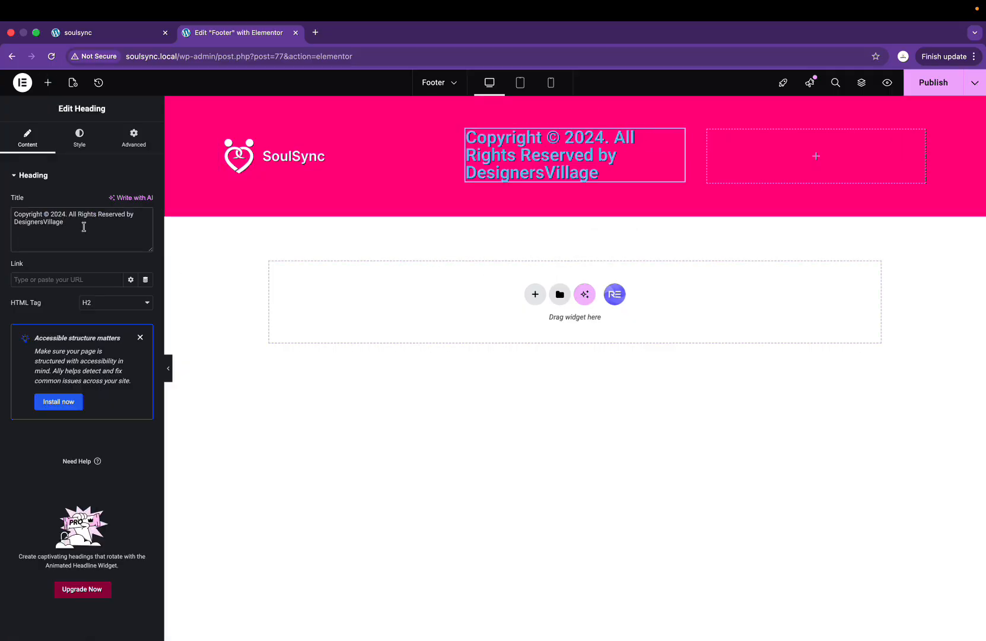
Step: Style the heading in Inter at size 24, centred and white, and centre it vertically
{"action": "left_click", "coordinate": [82, 141]}
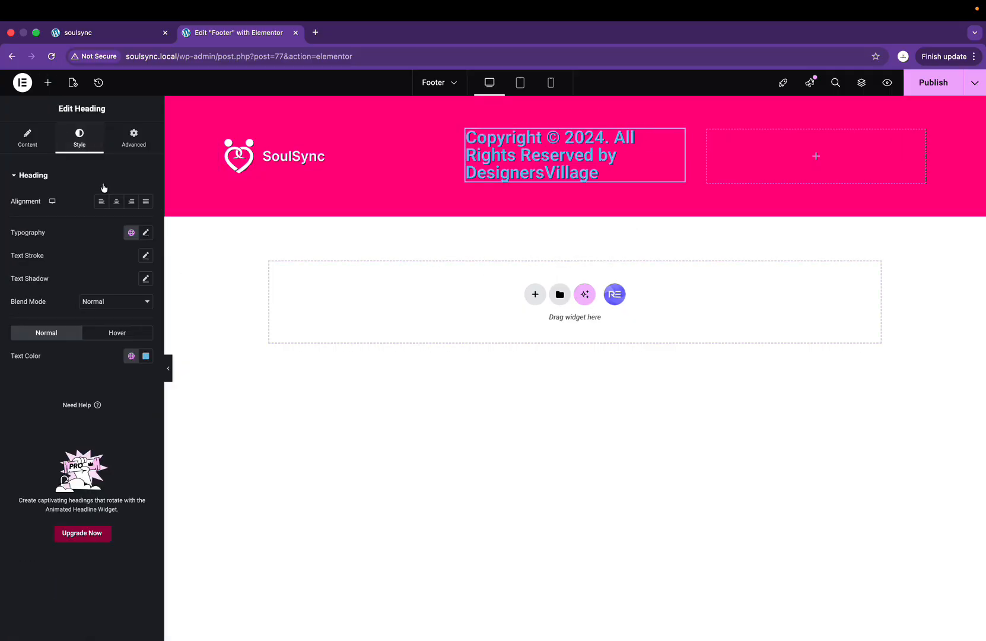
{"action": "left_click", "coordinate": [145, 232]}
{"action": "left_click", "coordinate": [112, 284]}
{"action": "type", "text": "nter"}
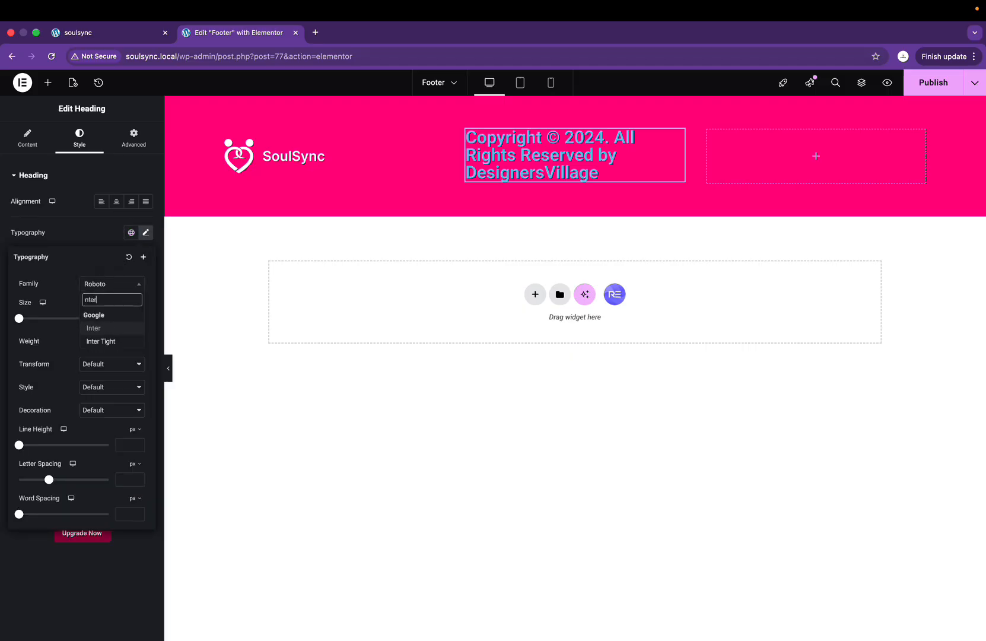
{"action": "left_click", "coordinate": [113, 333]}
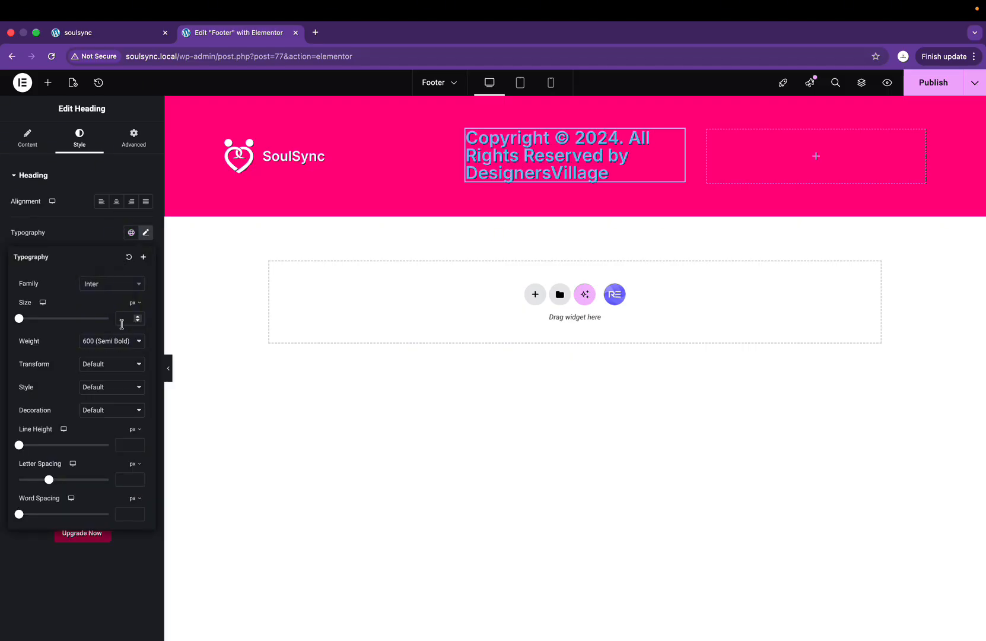
{"action": "left_click", "coordinate": [122, 319]}
{"action": "type", "text": "24"}
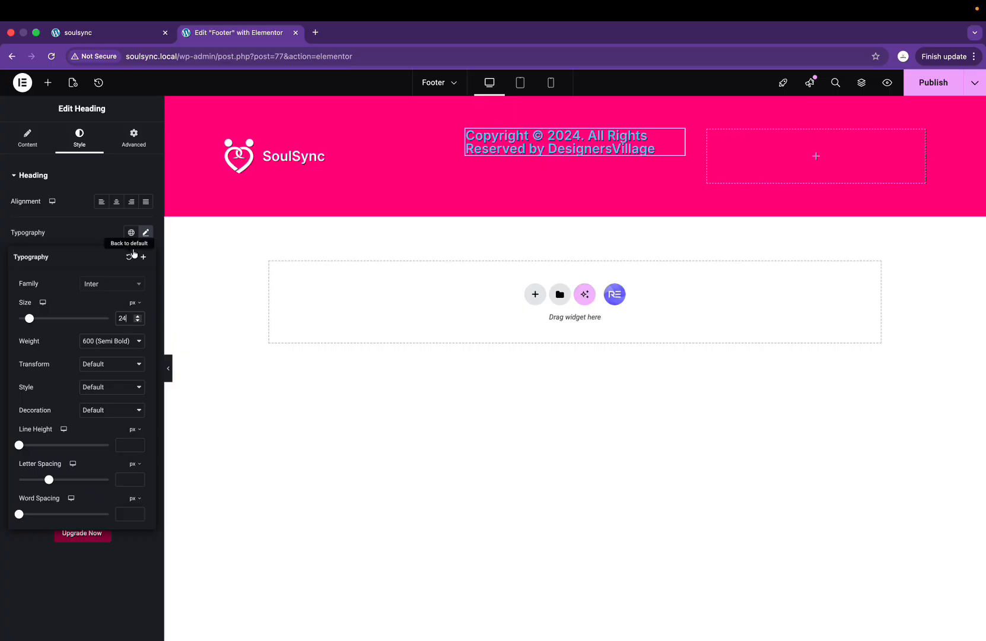
{"action": "left_click", "coordinate": [116, 201]}
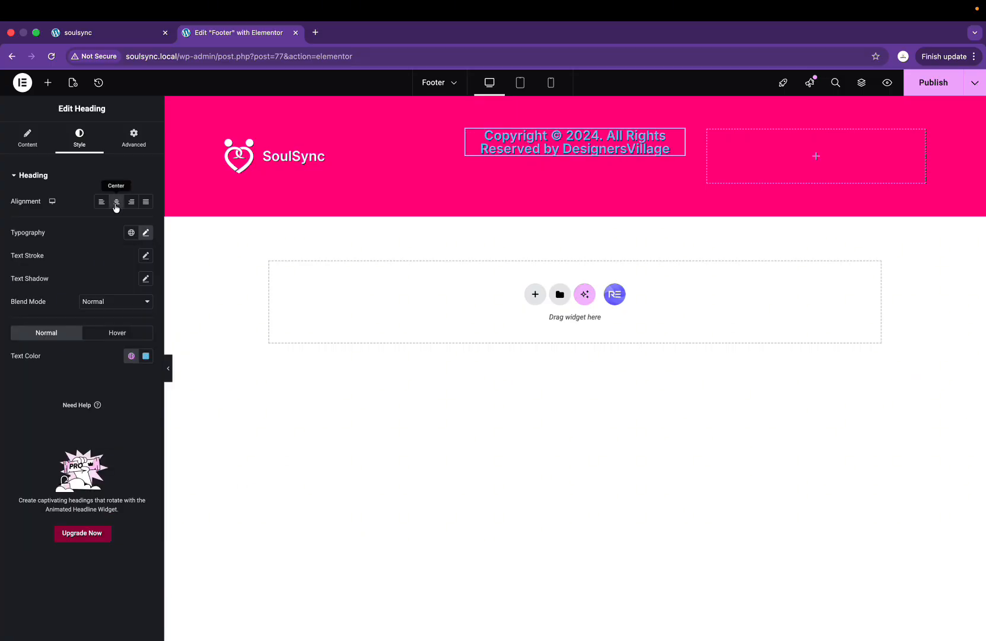
{"action": "left_click", "coordinate": [146, 232]}
{"action": "left_click", "coordinate": [145, 233]}
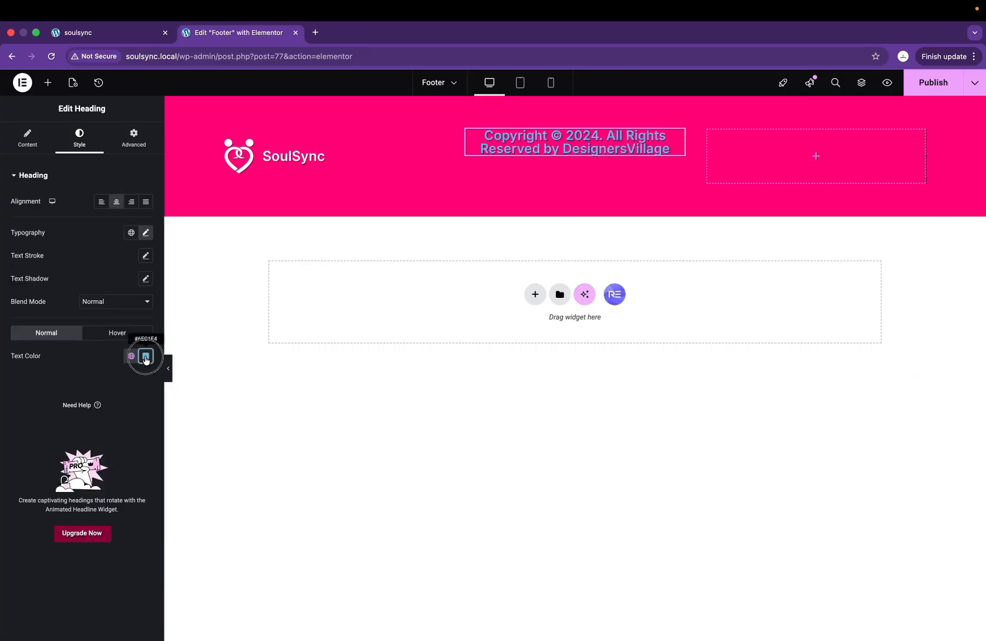
{"action": "left_click", "coordinate": [146, 356]}
{"action": "left_click", "coordinate": [467, 129]}
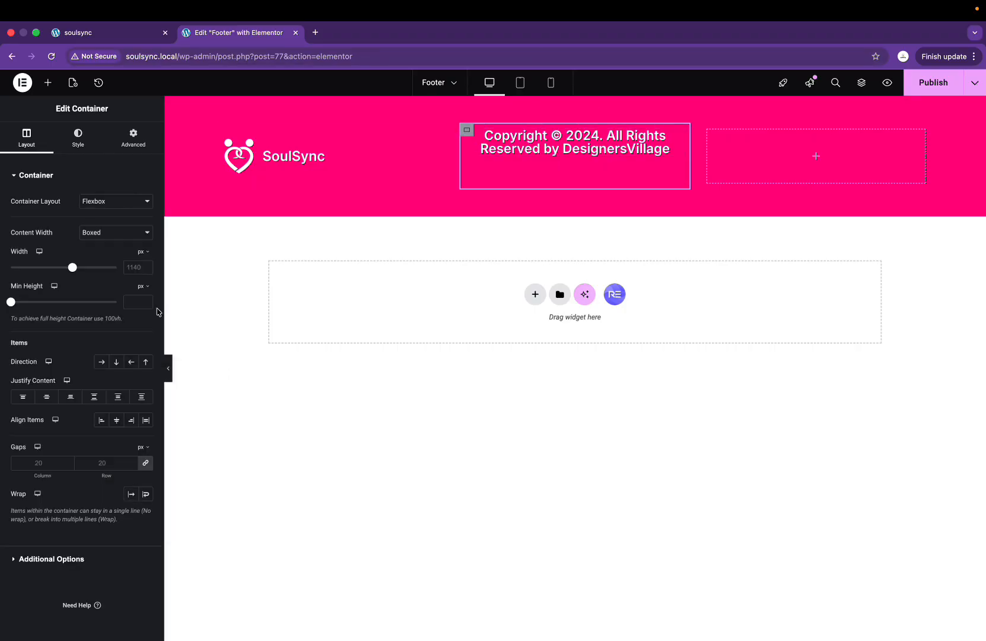
{"action": "left_click", "coordinate": [46, 397]}
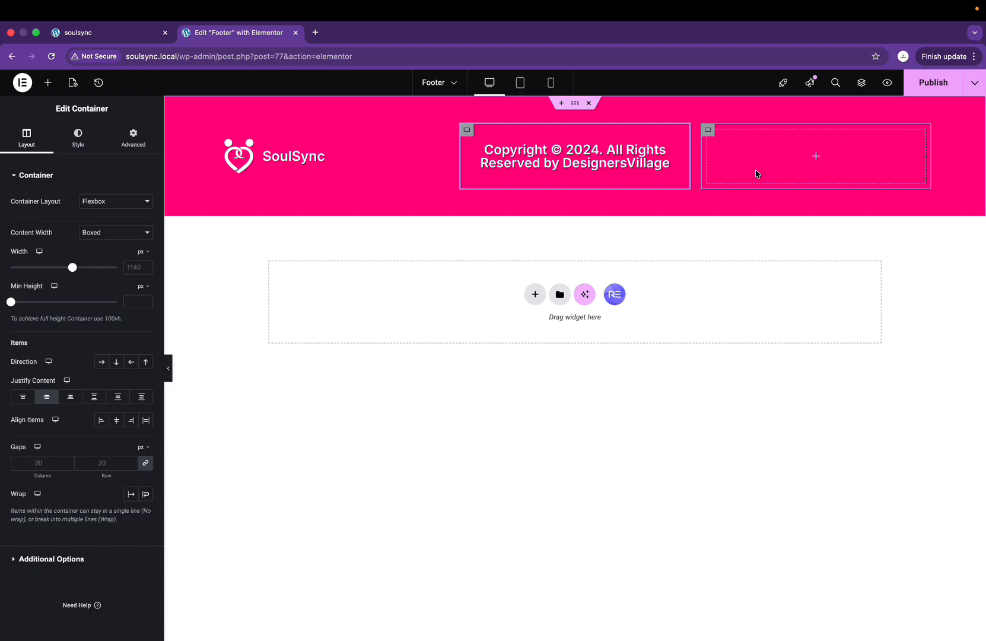
Step: After comparing with the Figma design, reduce the copyright heading's font size to 18
{"action": "key", "text": "ctrl+Right"}
{"action": "scroll", "coordinate": [678, 414], "scroll_direction": "down", "scroll_amount": 5}
{"action": "scroll", "coordinate": [678, 414], "scroll_direction": "right", "scroll_amount": 2}
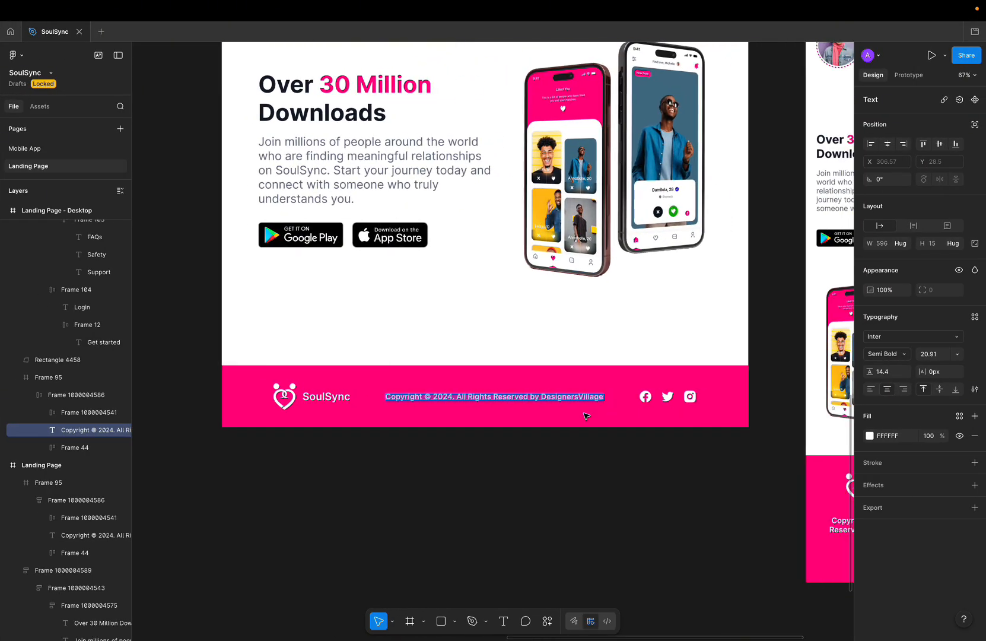
{"action": "key", "text": "ctrl+Left"}
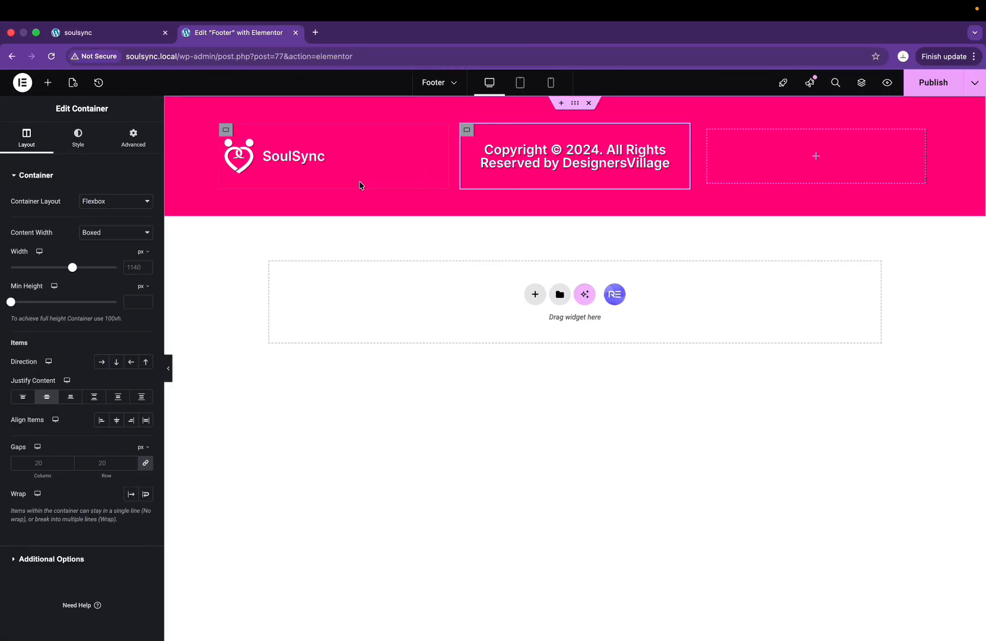
{"action": "key", "text": "ctrl+Right"}
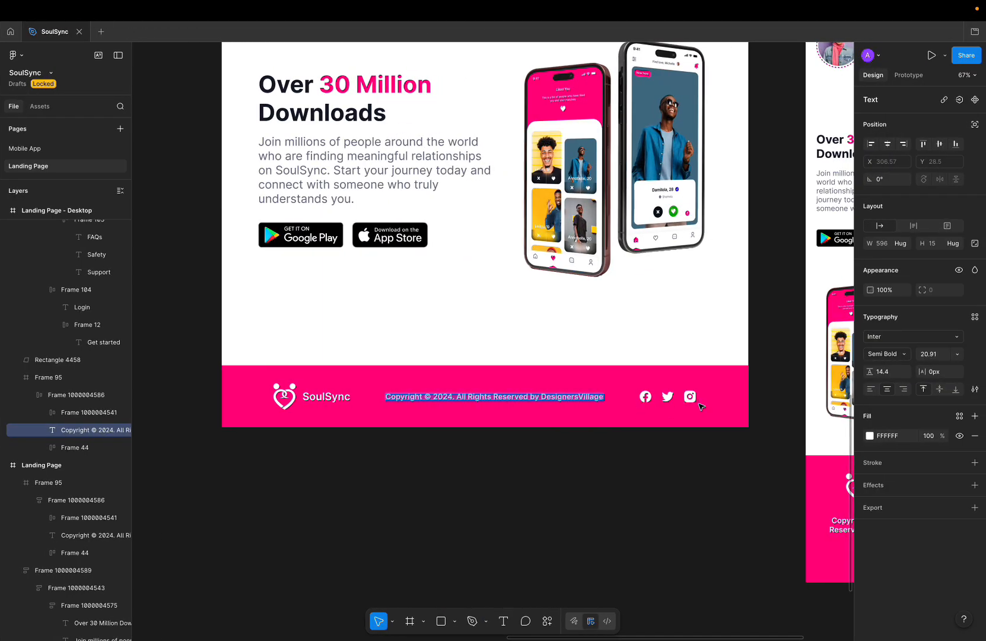
{"action": "key", "text": "ctrl+Left"}
{"action": "left_click", "coordinate": [558, 162]}
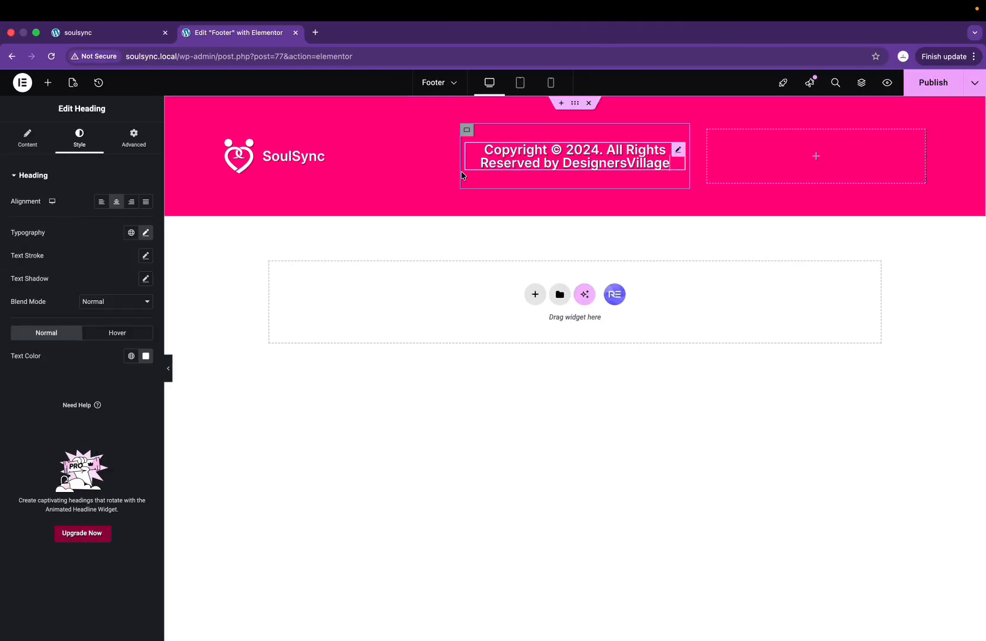
{"action": "left_click", "coordinate": [146, 233]}
{"action": "type", "text": "20"}
{"action": "key", "text": "BackSpace"}
{"action": "key", "text": "BackSpace"}
{"action": "type", "text": "18"}
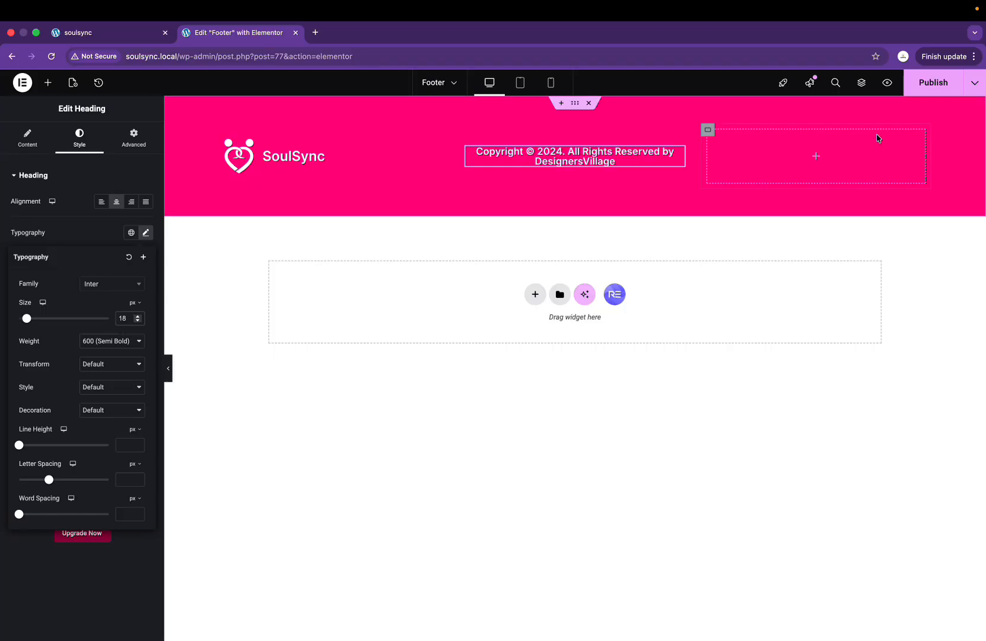
Step: Add an Icon List widget to the right footer container with an Inline layout
{"action": "left_click", "coordinate": [815, 157]}
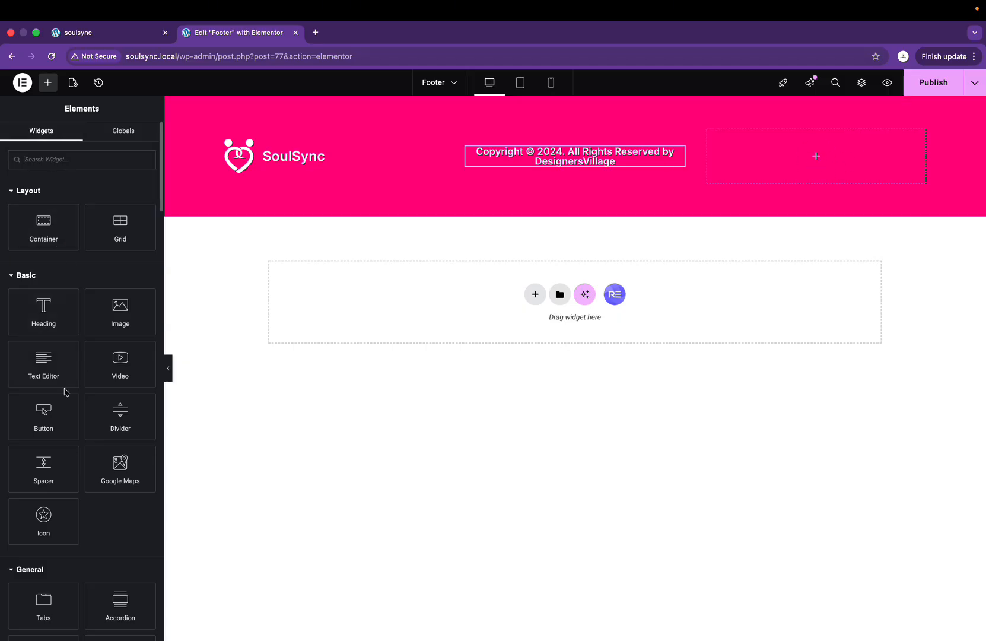
{"action": "scroll", "coordinate": [31, 445], "scroll_direction": "down", "scroll_amount": 5}
{"action": "left_click_drag", "start_coordinate": [120, 495], "coordinate": [871, 153]}
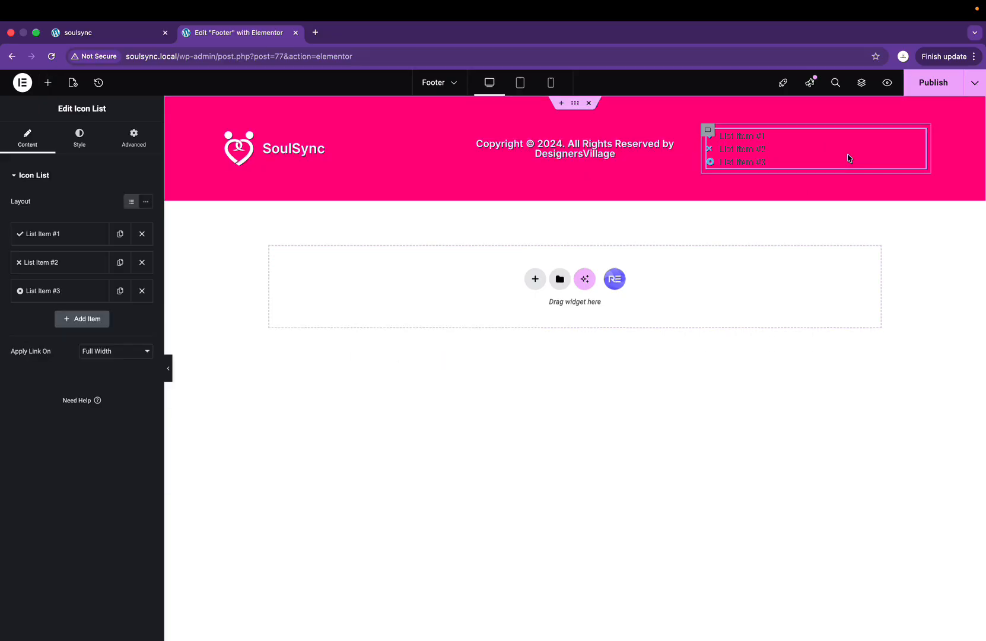
{"action": "left_click", "coordinate": [145, 201]}
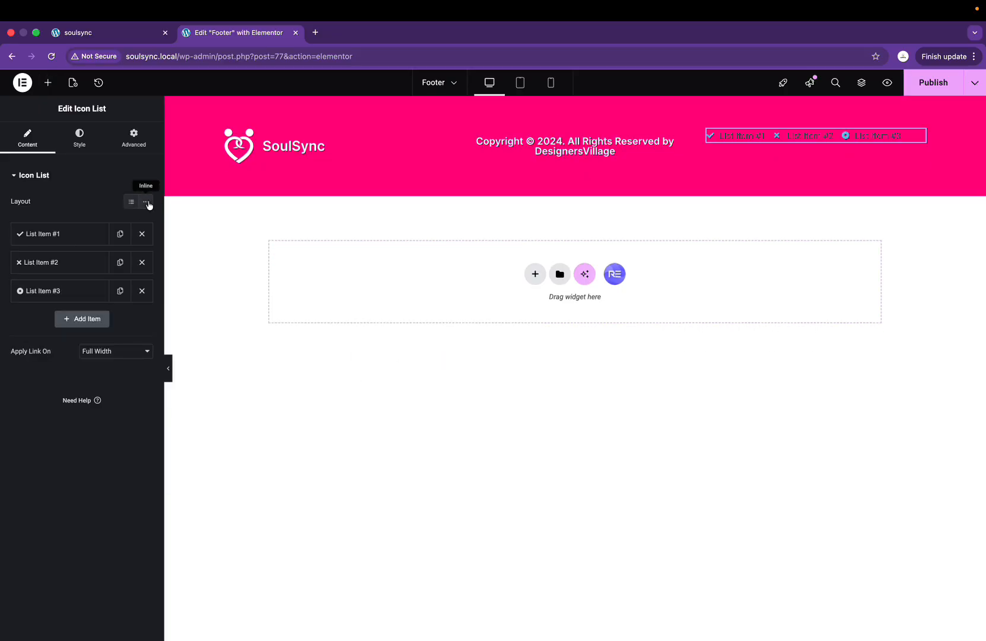
Step: Clear the label text from all three icon list items
{"action": "left_click", "coordinate": [81, 233]}
{"action": "left_click_drag", "start_coordinate": [60, 274], "coordinate": [4, 275]}
{"action": "key", "text": "BackSpace"}
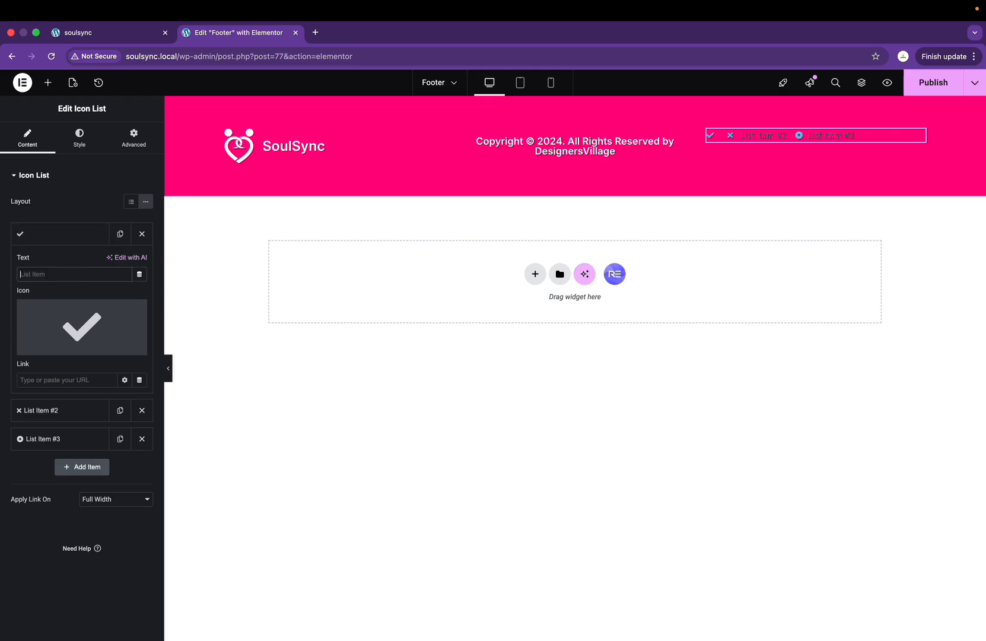
{"action": "left_click", "coordinate": [41, 235]}
{"action": "left_click", "coordinate": [60, 269]}
{"action": "left_click_drag", "start_coordinate": [68, 303], "coordinate": [4, 304]}
{"action": "key", "text": "BackSpace"}
{"action": "left_click", "coordinate": [48, 439]}
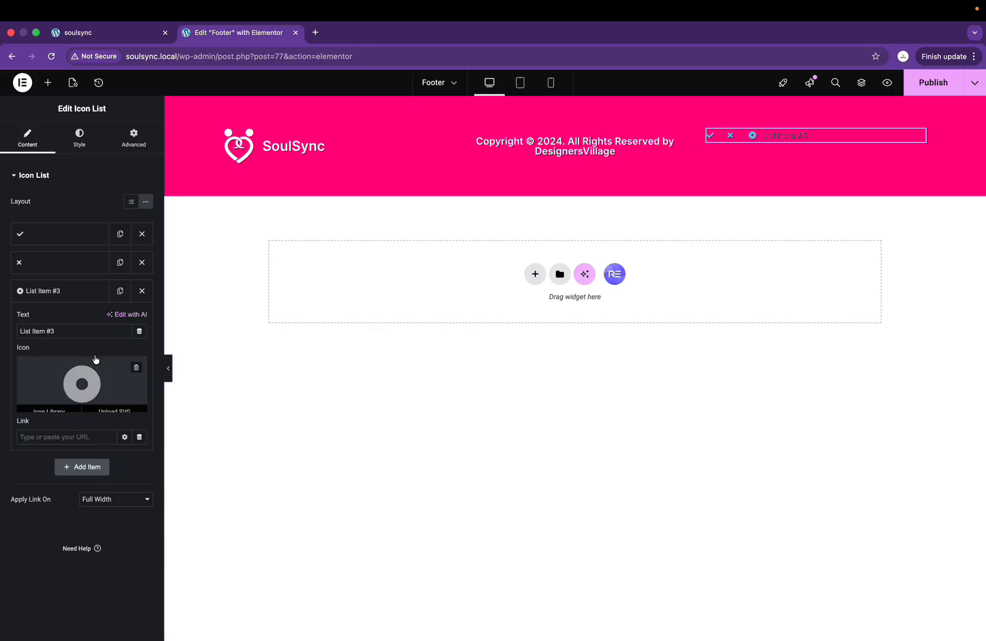
{"action": "left_click_drag", "start_coordinate": [81, 331], "coordinate": [7, 332]}
{"action": "key", "text": "BackSpace"}
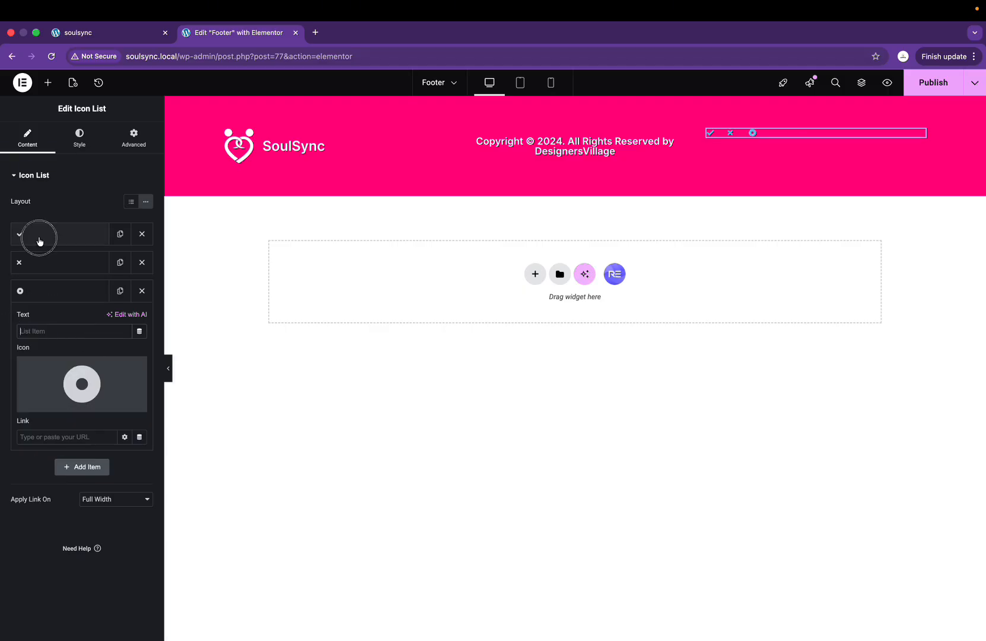
Step: Set the first item's icon to Facebook from the Icon Library
{"action": "left_click", "coordinate": [38, 236]}
{"action": "left_click", "coordinate": [94, 348]}
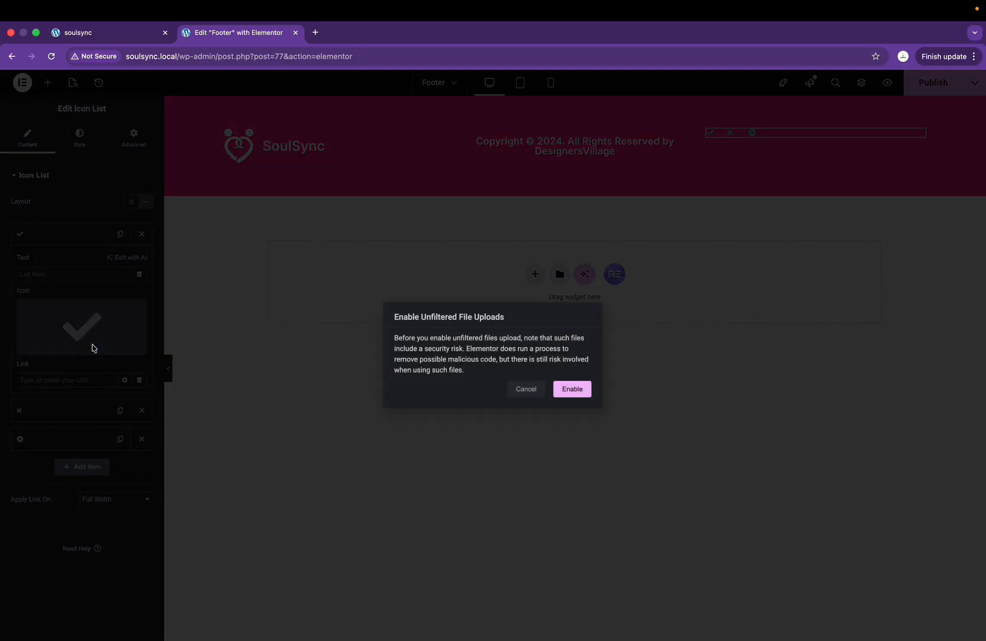
{"action": "left_click", "coordinate": [516, 393]}
{"action": "left_click", "coordinate": [51, 348]}
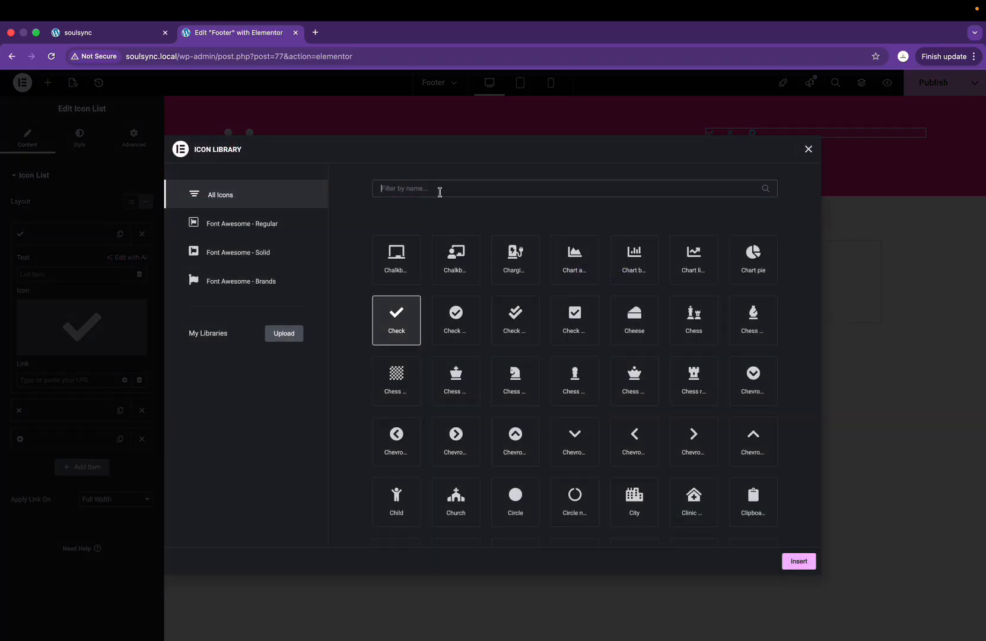
{"action": "left_click", "coordinate": [437, 189]}
{"action": "type", "text": "fac"}
{"action": "left_click", "coordinate": [396, 267]}
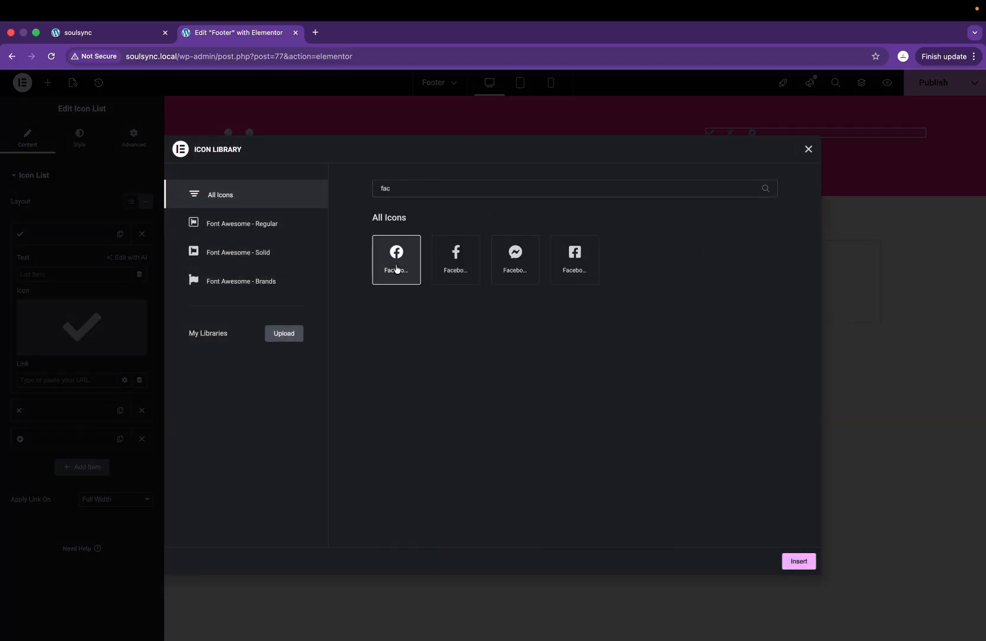
{"action": "left_click", "coordinate": [800, 562]}
{"action": "key", "text": "ctrl+Right"}
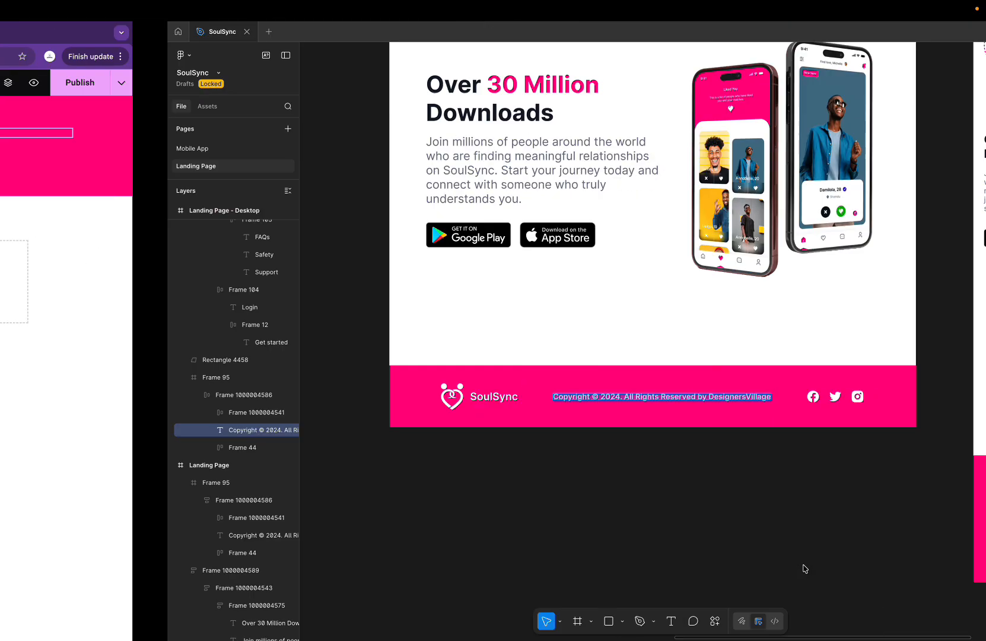
{"action": "key", "text": "ctrl+Left"}
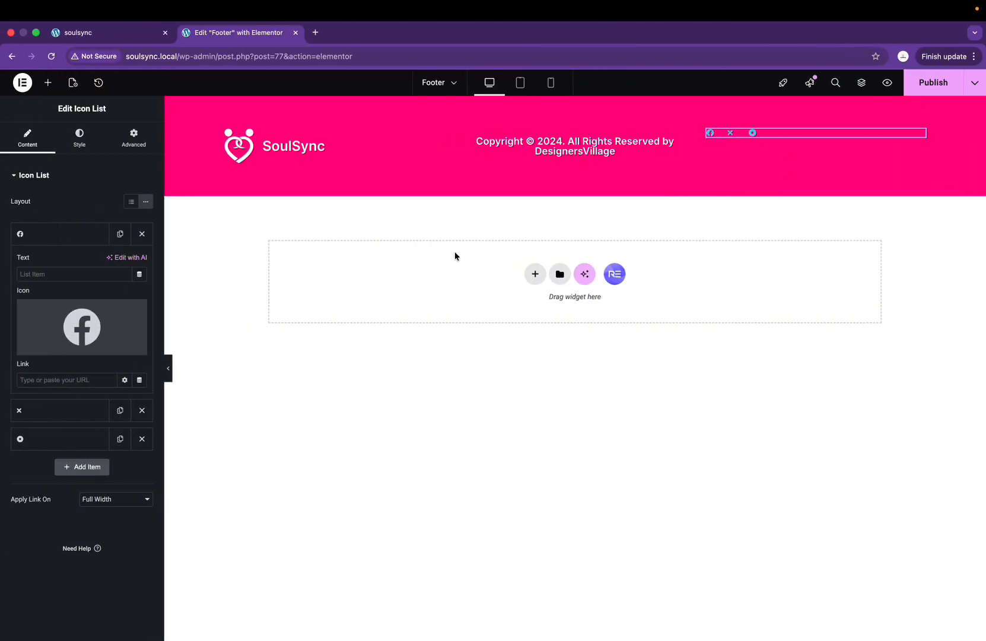
{"action": "left_click", "coordinate": [56, 237]}
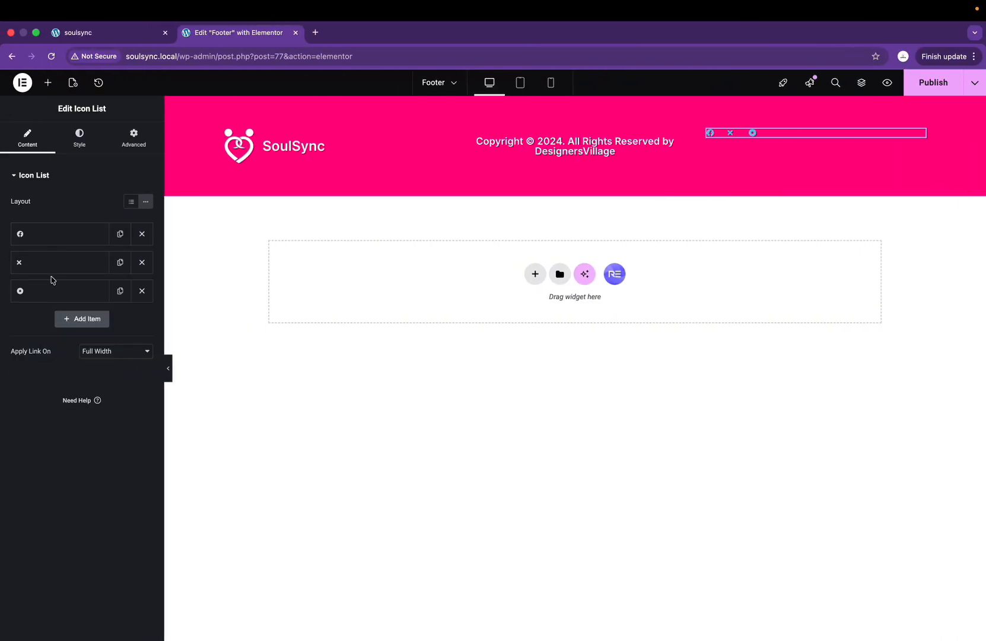
Step: Set the second item's icon to X twitter from the Icon Library
{"action": "left_click", "coordinate": [53, 261]}
{"action": "left_click", "coordinate": [50, 381]}
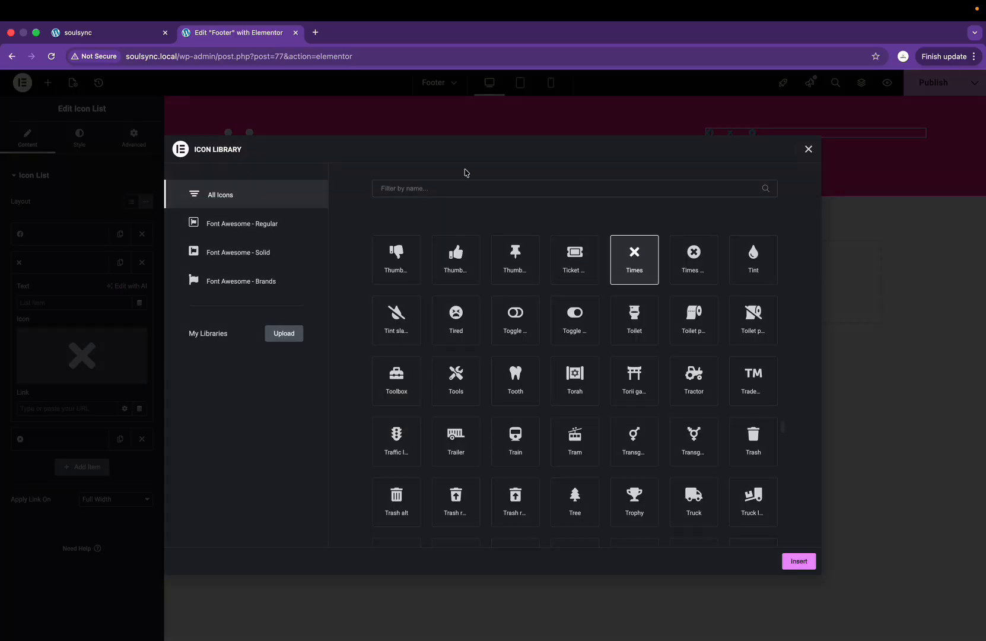
{"action": "left_click", "coordinate": [449, 188]}
{"action": "type", "text": "tw"}
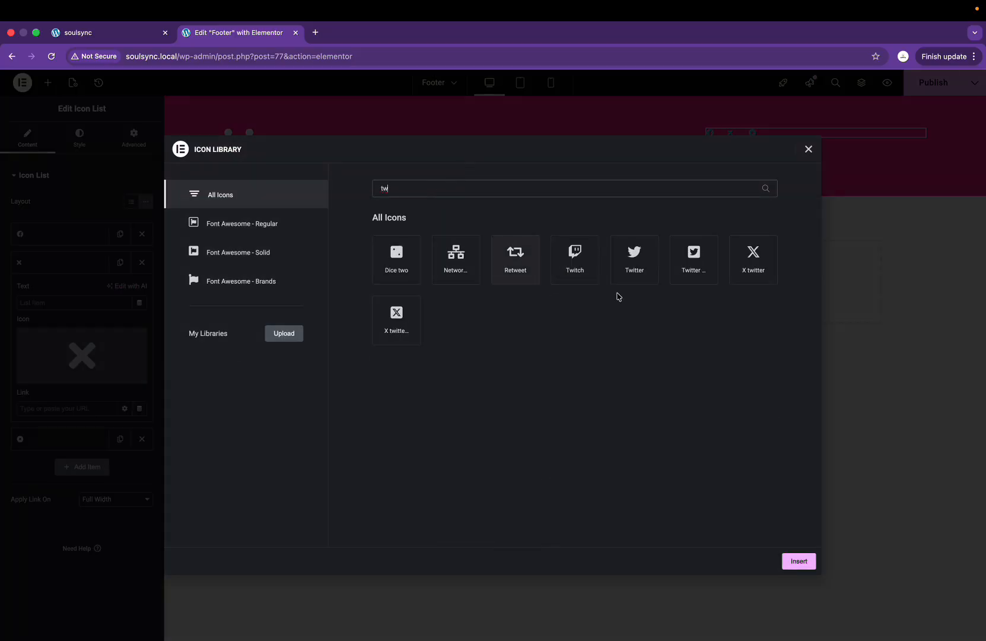
{"action": "left_click", "coordinate": [634, 258]}
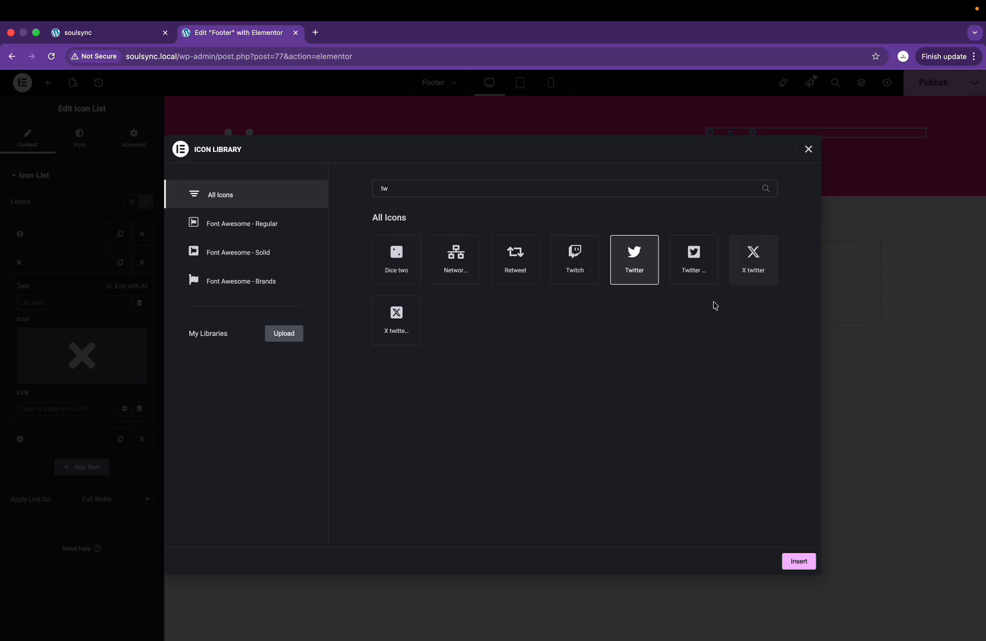
{"action": "left_click", "coordinate": [765, 273]}
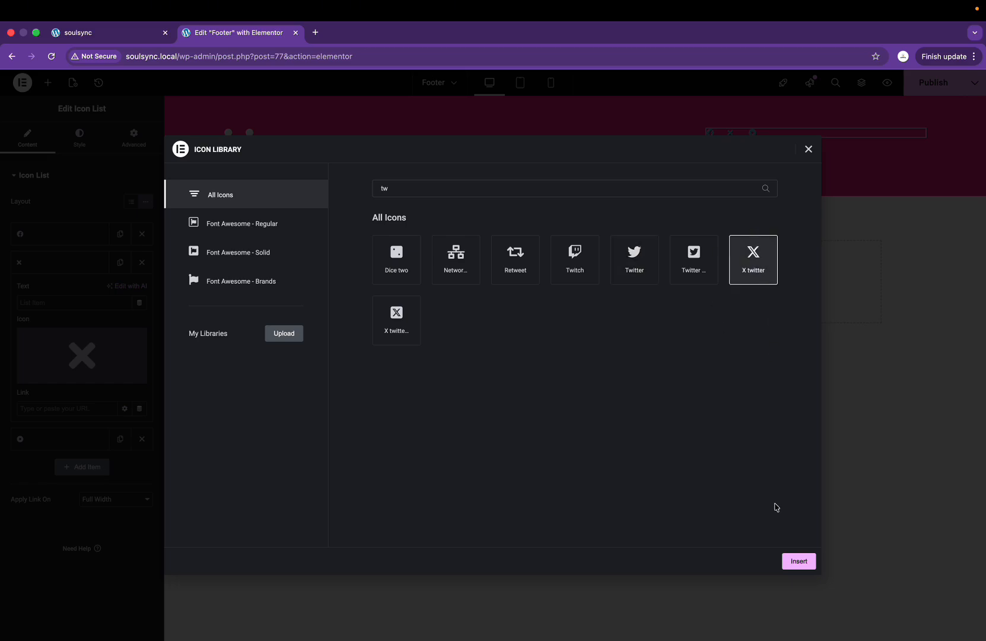
{"action": "left_click", "coordinate": [798, 562]}
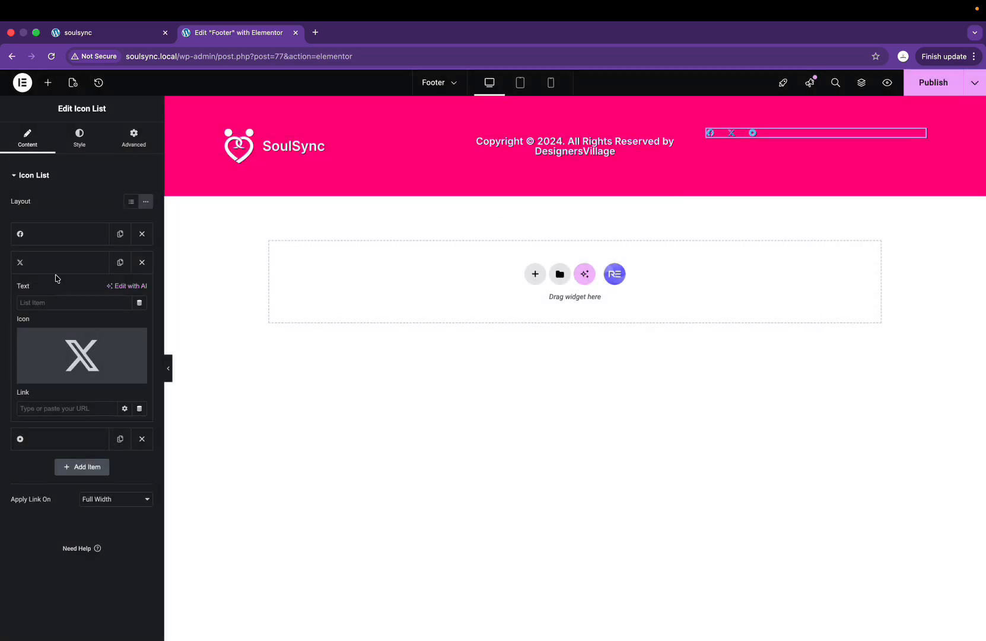
{"action": "left_click", "coordinate": [54, 265]}
Step: Set the third item's icon to Instagram from the Icon Library
{"action": "left_click", "coordinate": [54, 290]}
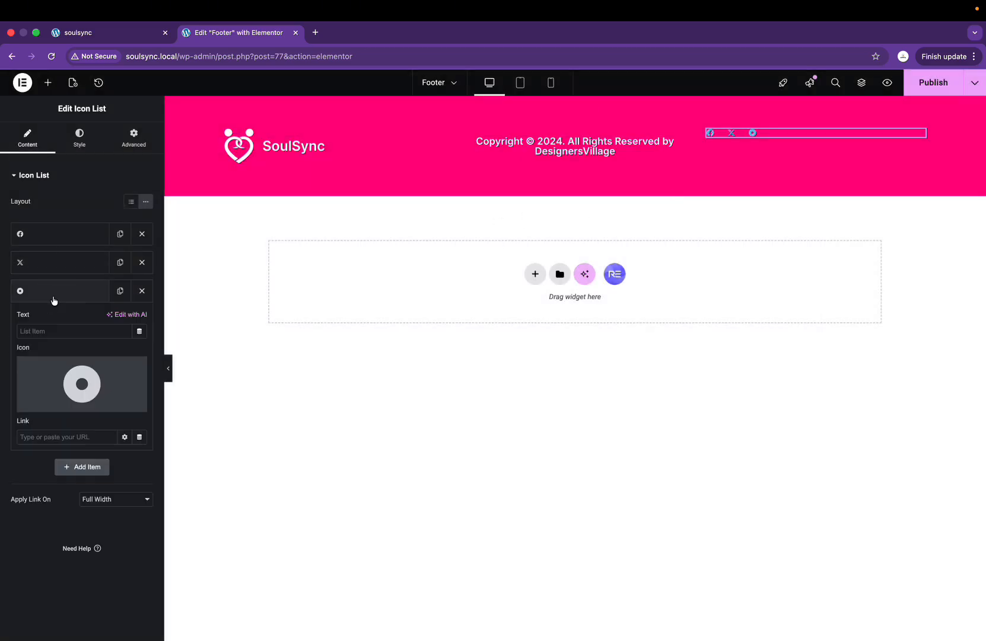
{"action": "left_click", "coordinate": [44, 411]}
{"action": "left_click", "coordinate": [477, 188]}
{"action": "type", "text": "ins"}
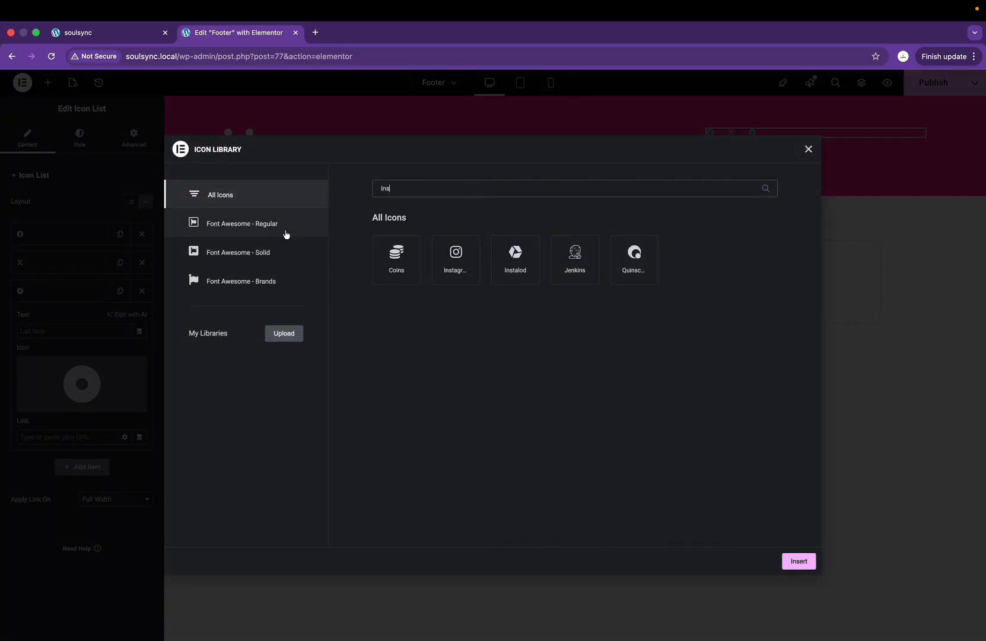
{"action": "left_click", "coordinate": [277, 272]}
{"action": "left_click", "coordinate": [398, 270]}
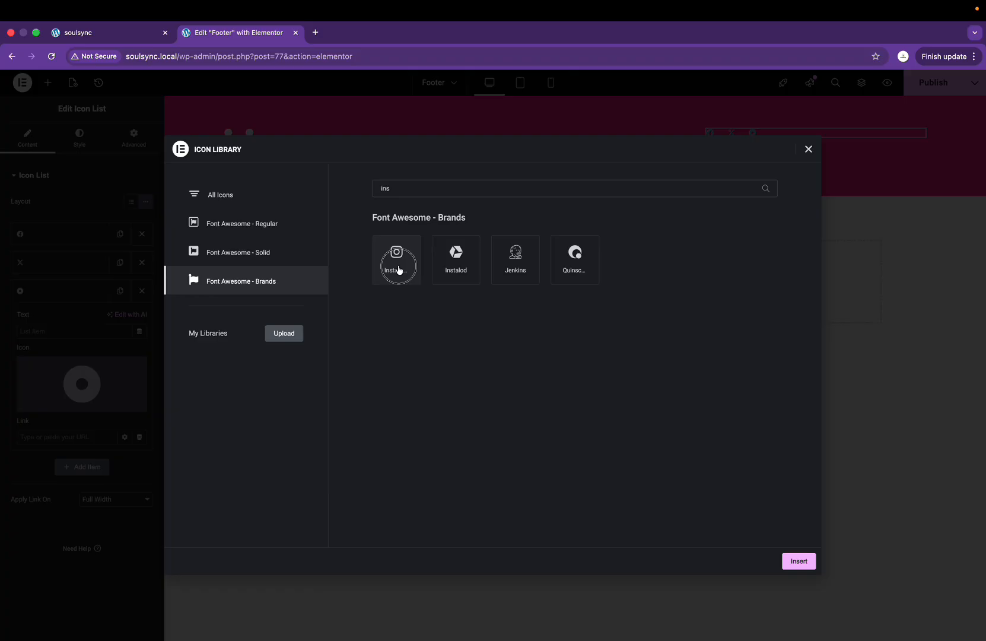
{"action": "left_click", "coordinate": [273, 254]}
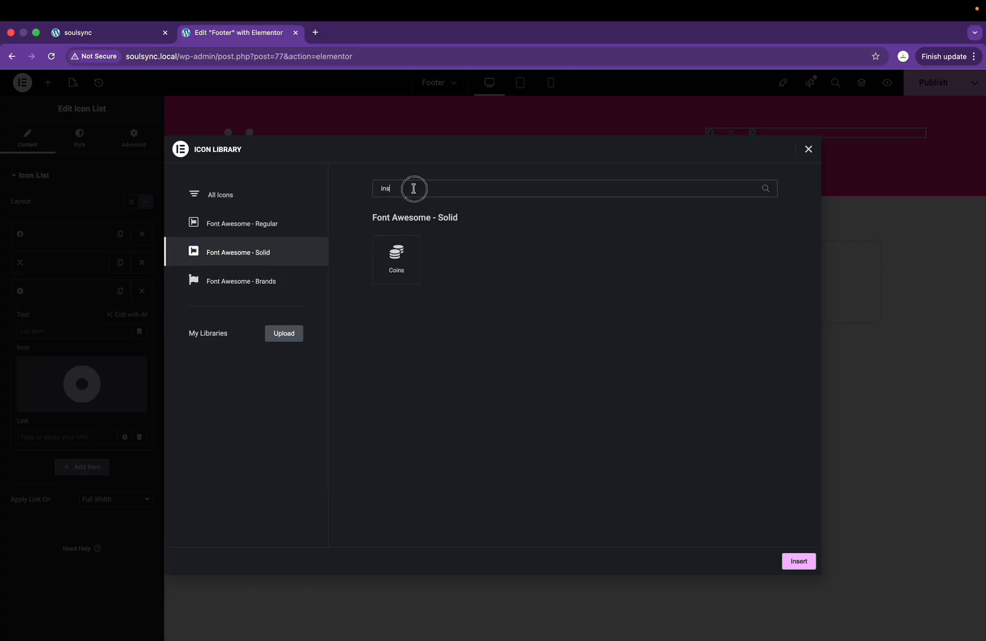
{"action": "left_click", "coordinate": [289, 285]}
{"action": "left_click", "coordinate": [288, 228]}
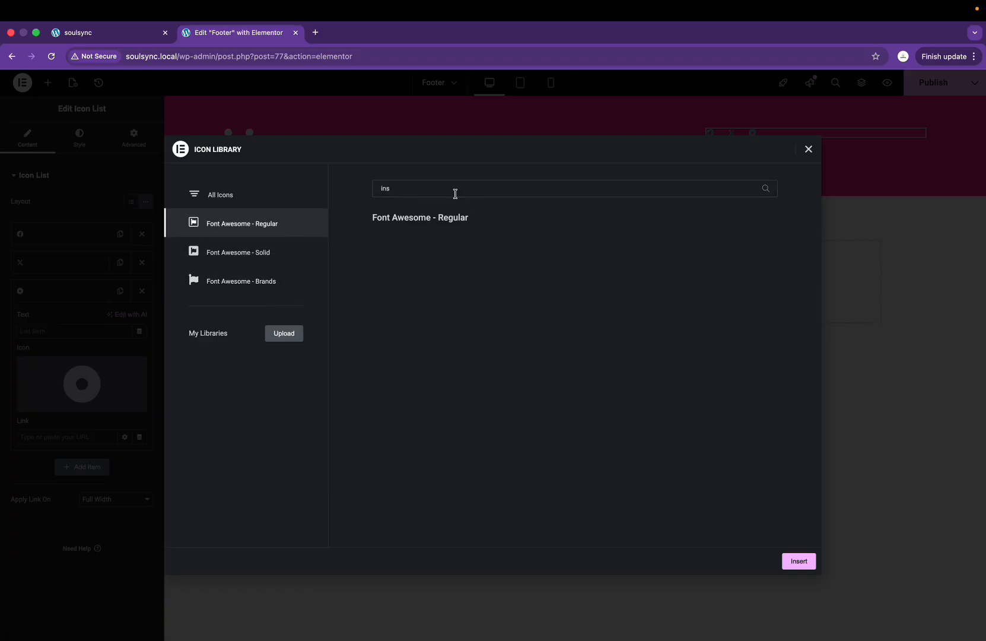
{"action": "left_click", "coordinate": [266, 197]}
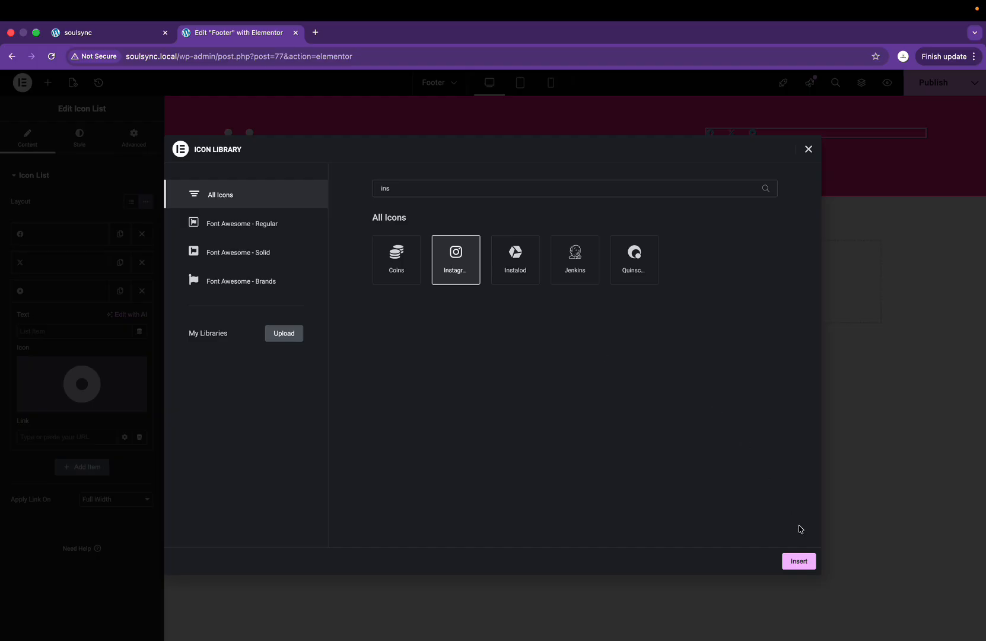
{"action": "left_click", "coordinate": [799, 561]}
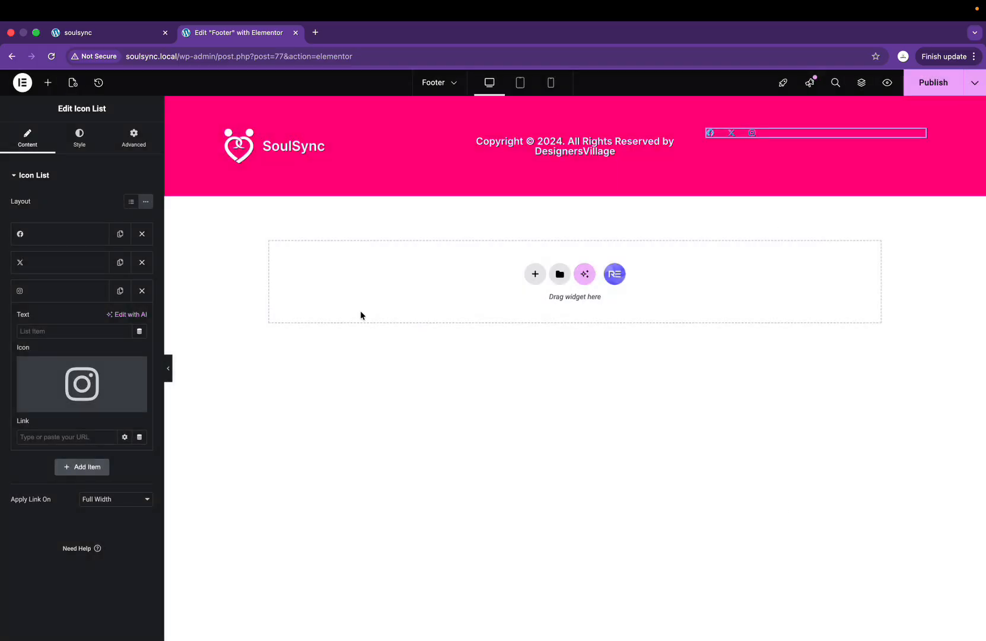
{"action": "left_click", "coordinate": [76, 140]}
Step: Set the icon spacing to 1, icon colour to #FFFFFF and icon size to 32 px
{"action": "left_click", "coordinate": [10, 214]}
{"action": "left_click_drag", "start_coordinate": [11, 214], "coordinate": [12, 218]}
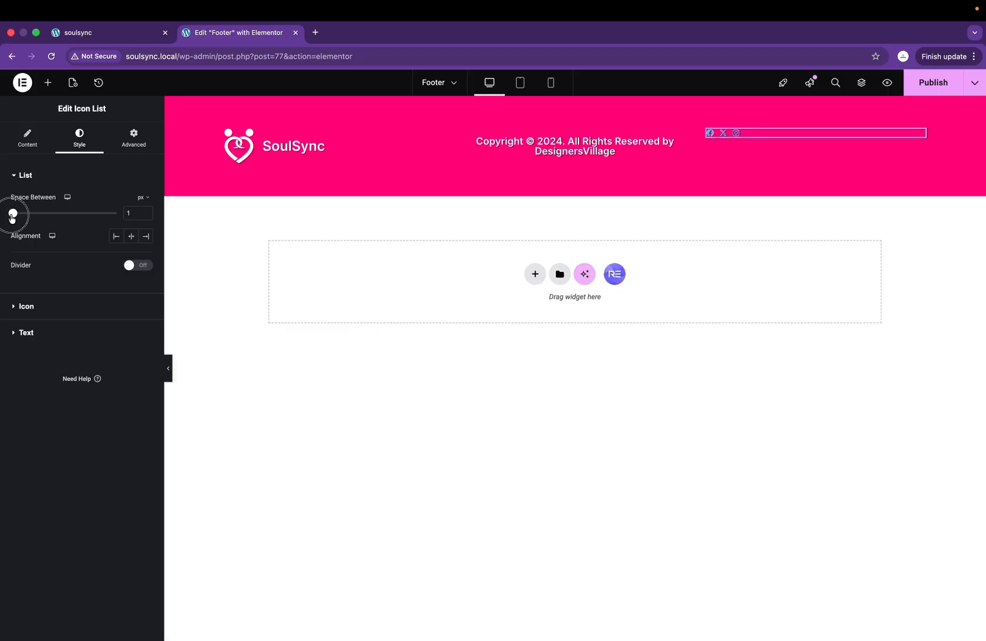
{"action": "left_click", "coordinate": [44, 307]}
{"action": "left_click", "coordinate": [145, 252]}
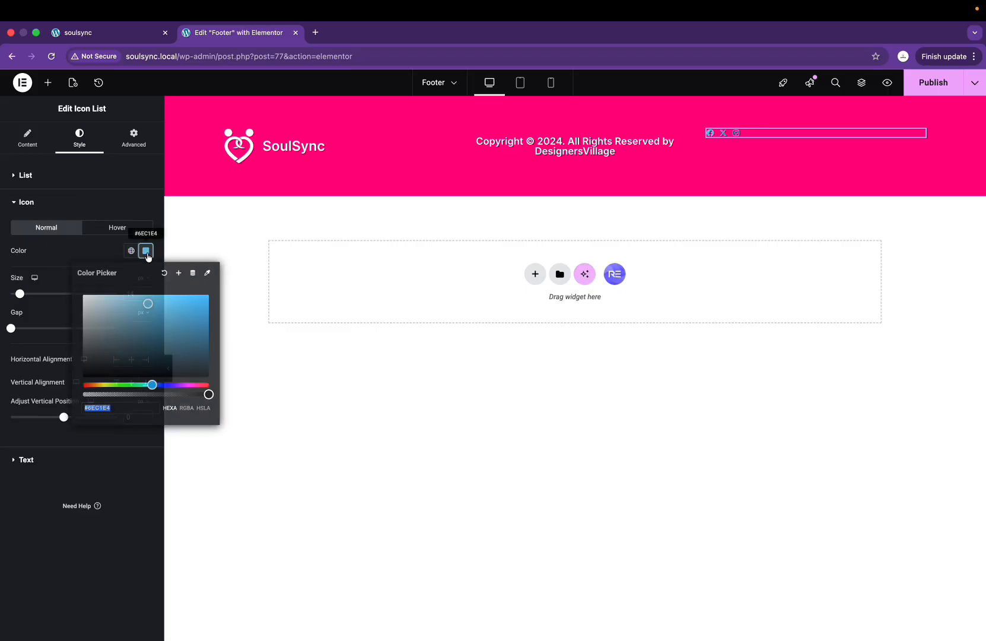
{"action": "type", "text": "#FFFFFF"}
{"action": "left_click_drag", "start_coordinate": [20, 293], "coordinate": [41, 299]}
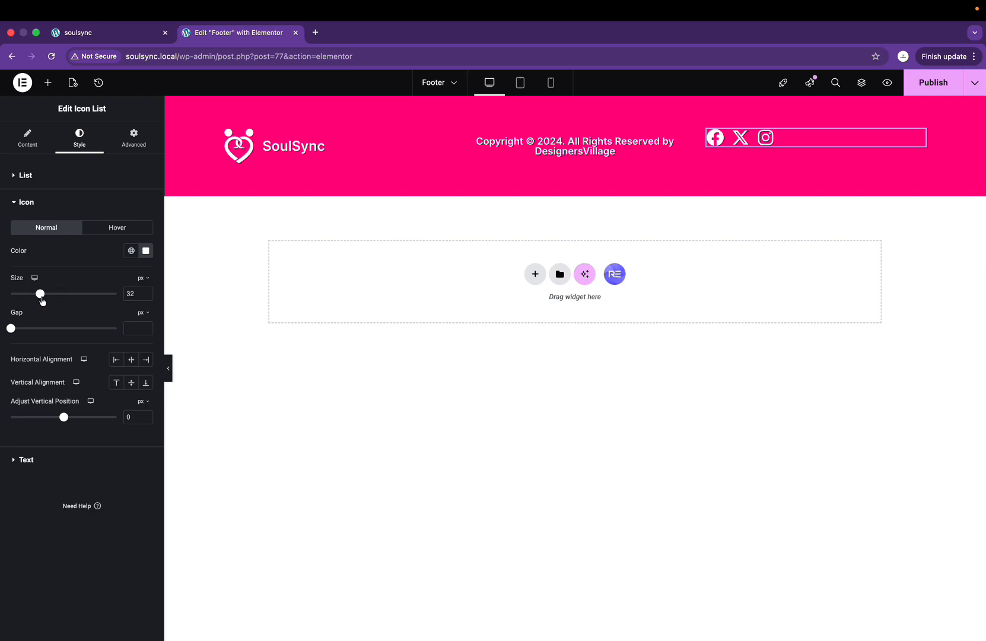
Step: Align the social icon list to the End (right) of its container
{"action": "left_click", "coordinate": [32, 142]}
{"action": "left_click", "coordinate": [79, 139]}
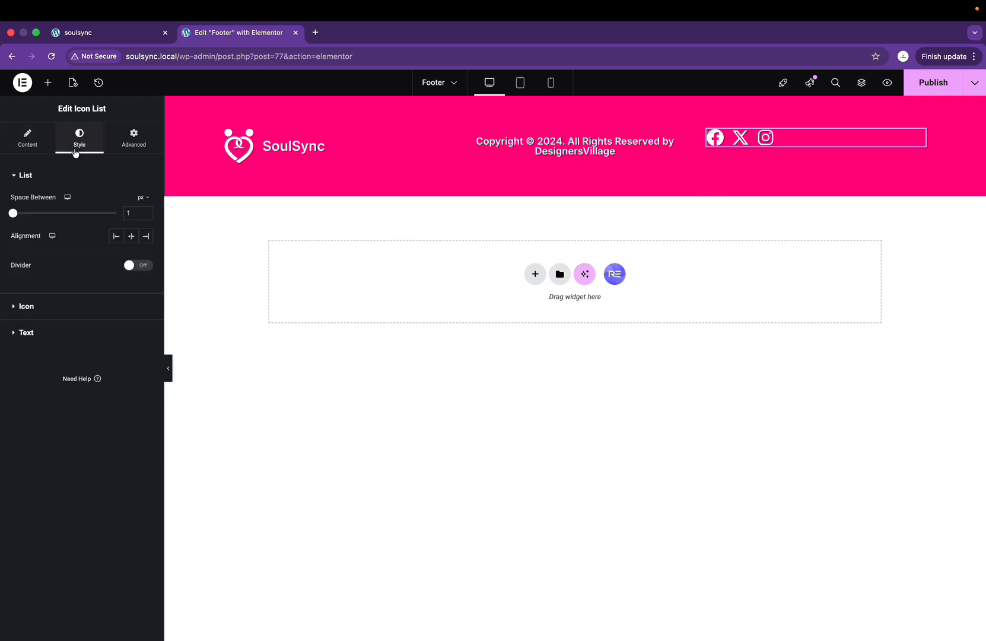
{"action": "left_click", "coordinate": [148, 238]}
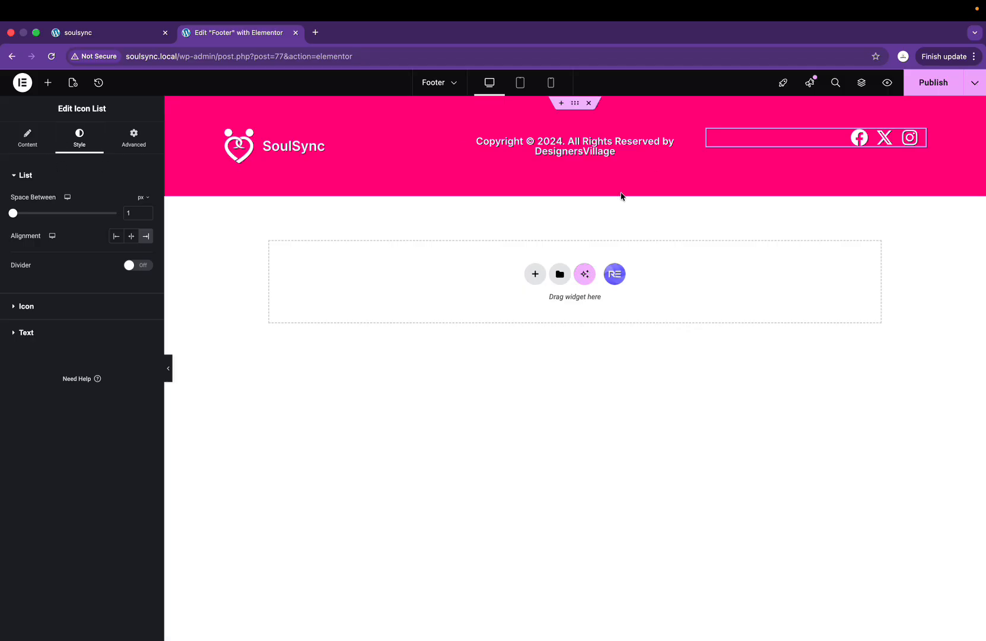
{"action": "left_click", "coordinate": [707, 132]}
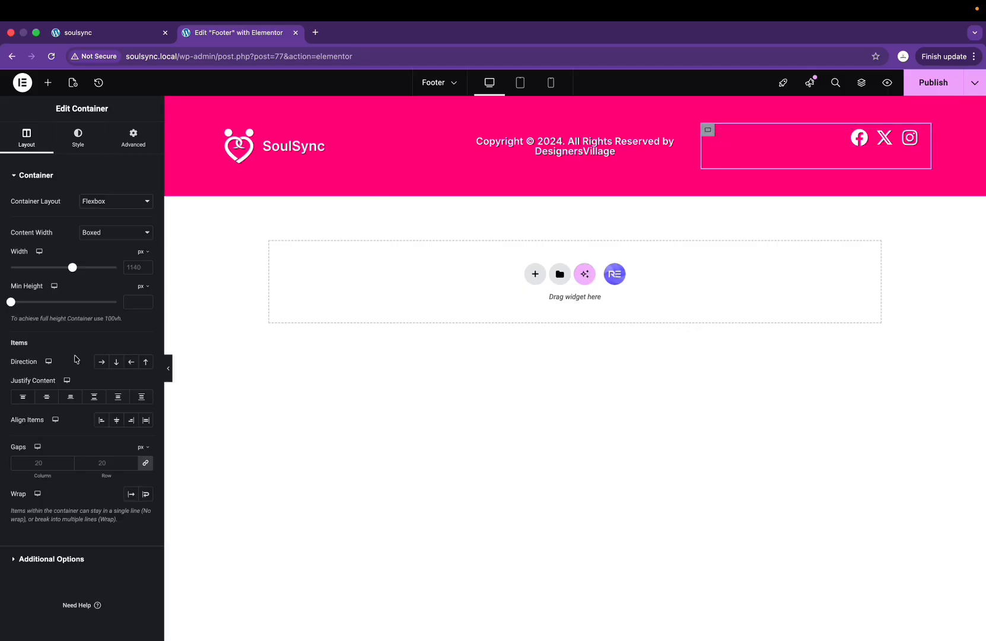
Step: Centre the icons vertically, widen the copyright column to one line, and set the logo to 73% width
{"action": "left_click", "coordinate": [48, 402]}
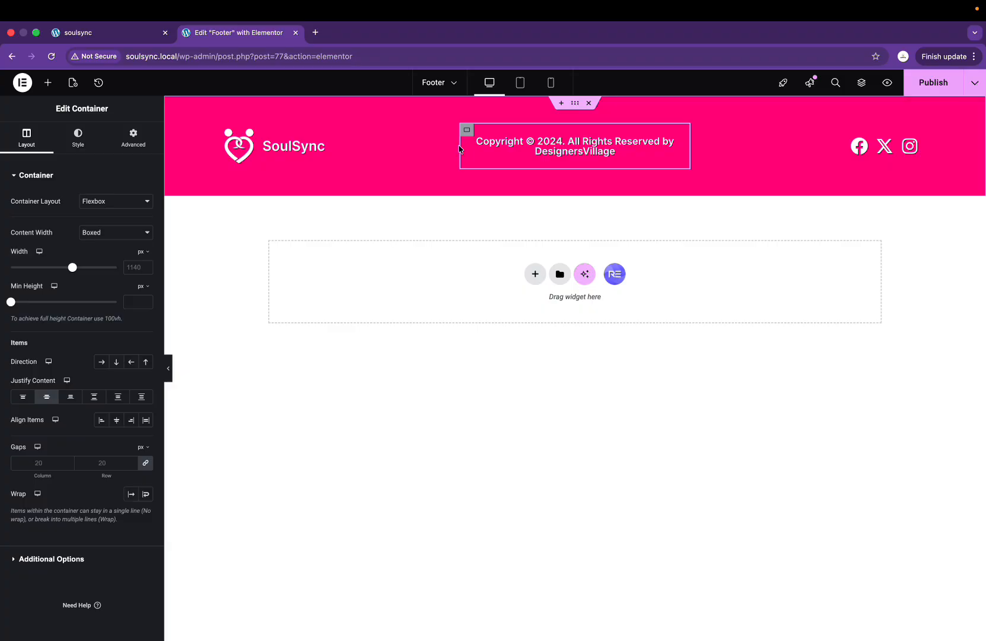
{"action": "left_click_drag", "start_coordinate": [448, 150], "coordinate": [365, 145]}
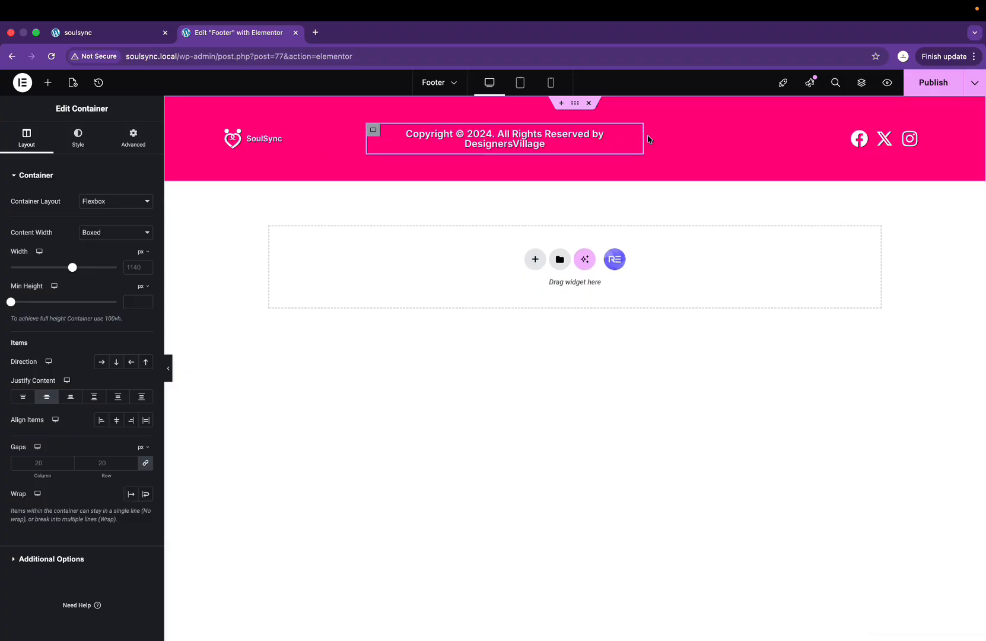
{"action": "left_click_drag", "start_coordinate": [647, 142], "coordinate": [644, 141]}
{"action": "left_click_drag", "start_coordinate": [642, 140], "coordinate": [735, 142]}
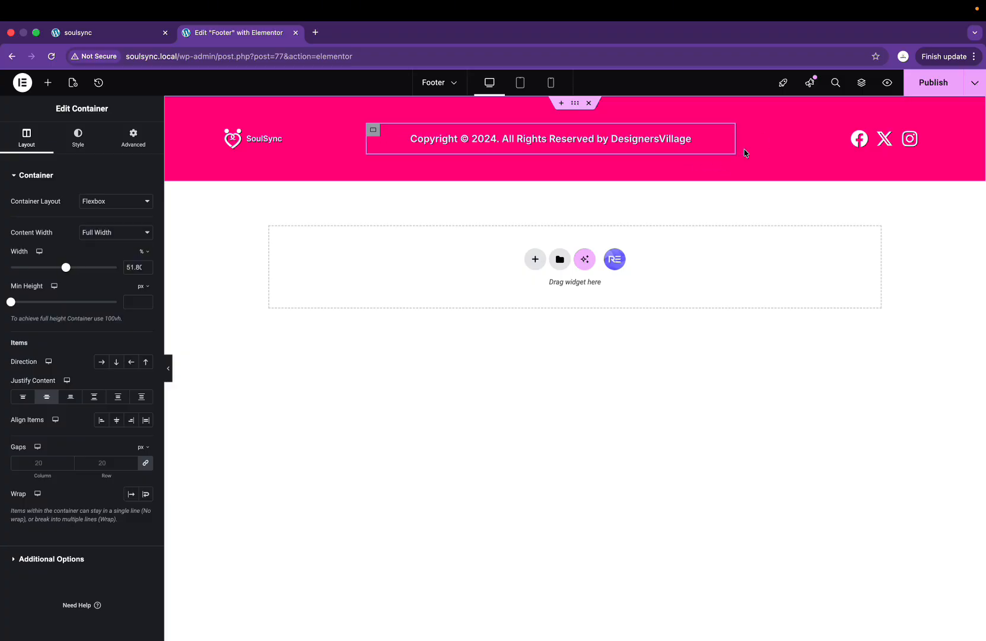
{"action": "left_click", "coordinate": [275, 148]}
{"action": "left_click_drag", "start_coordinate": [64, 240], "coordinate": [93, 242]}
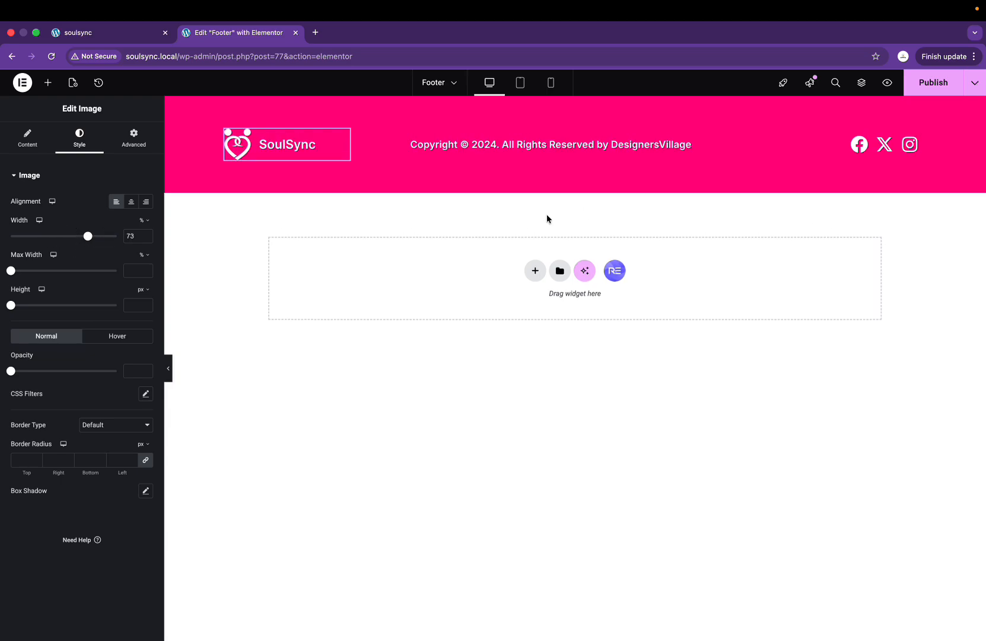
Step: Publish the footer and review it on the live SoulSync homepage
{"action": "left_click", "coordinate": [932, 83]}
{"action": "left_click", "coordinate": [107, 33]}
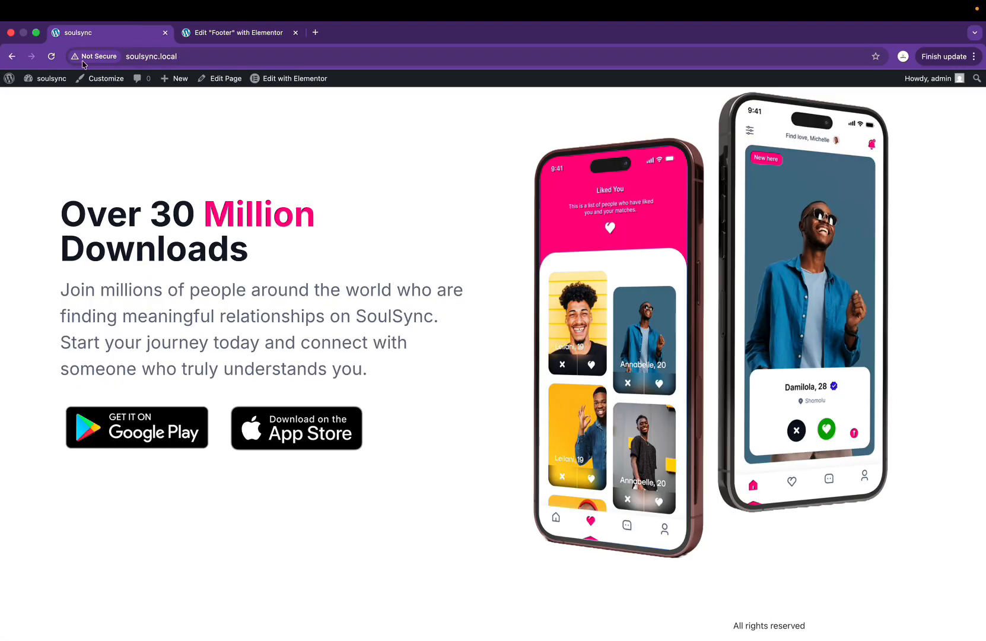
{"action": "scroll", "coordinate": [315, 287], "scroll_direction": "down", "scroll_amount": 3}
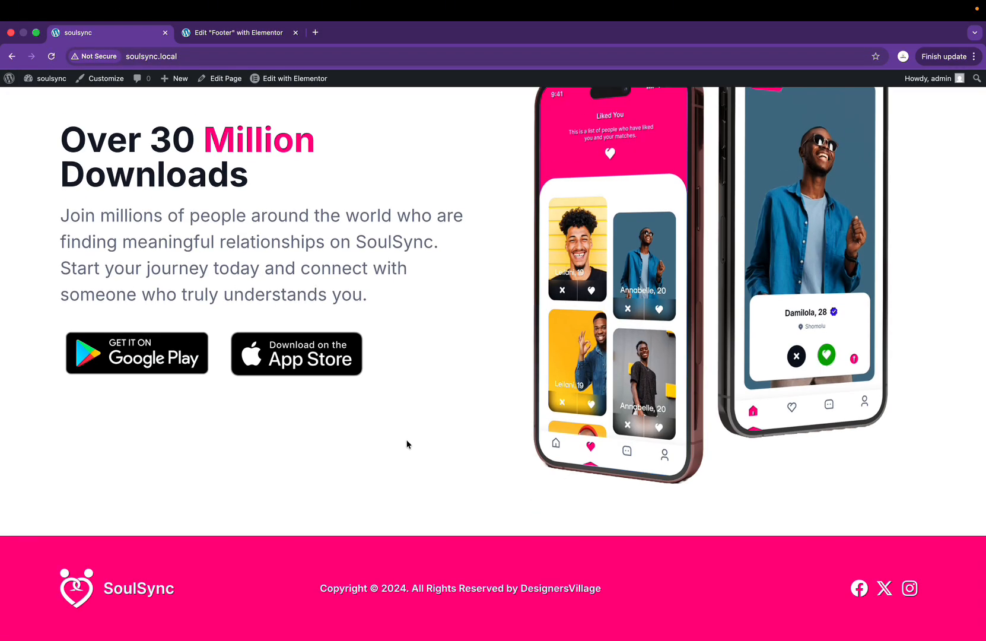
{"action": "scroll", "coordinate": [406, 439], "scroll_direction": "up", "scroll_amount": 20}
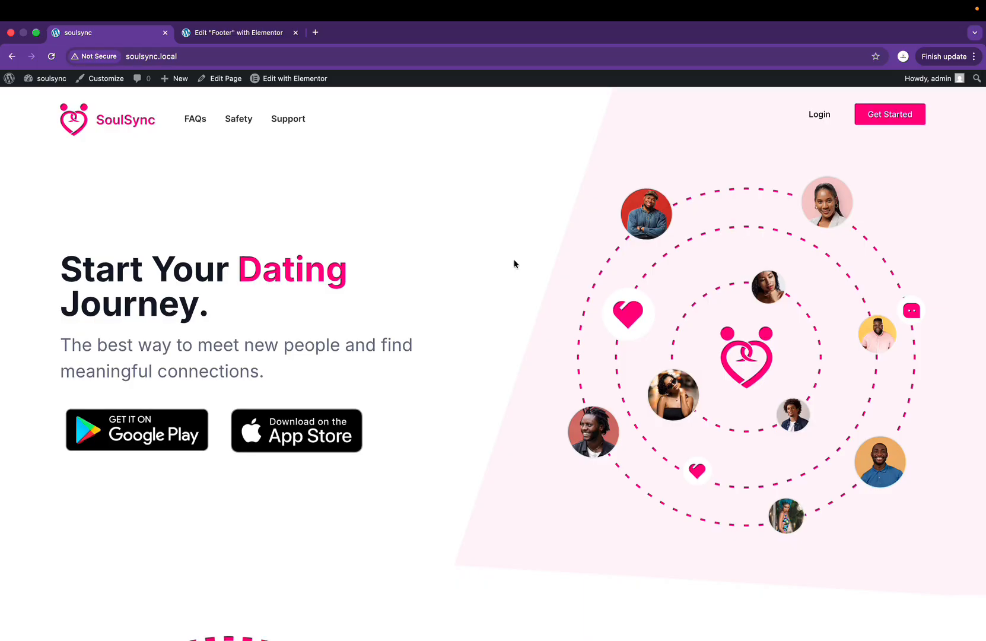
{"action": "scroll", "coordinate": [531, 277], "scroll_direction": "down", "scroll_amount": 10}
{"action": "scroll", "coordinate": [531, 277], "scroll_direction": "up", "scroll_amount": 10}
Step: Check the homepage at 400px mobile width in DevTools, then return to desktop view
{"action": "right_click", "coordinate": [531, 277]}
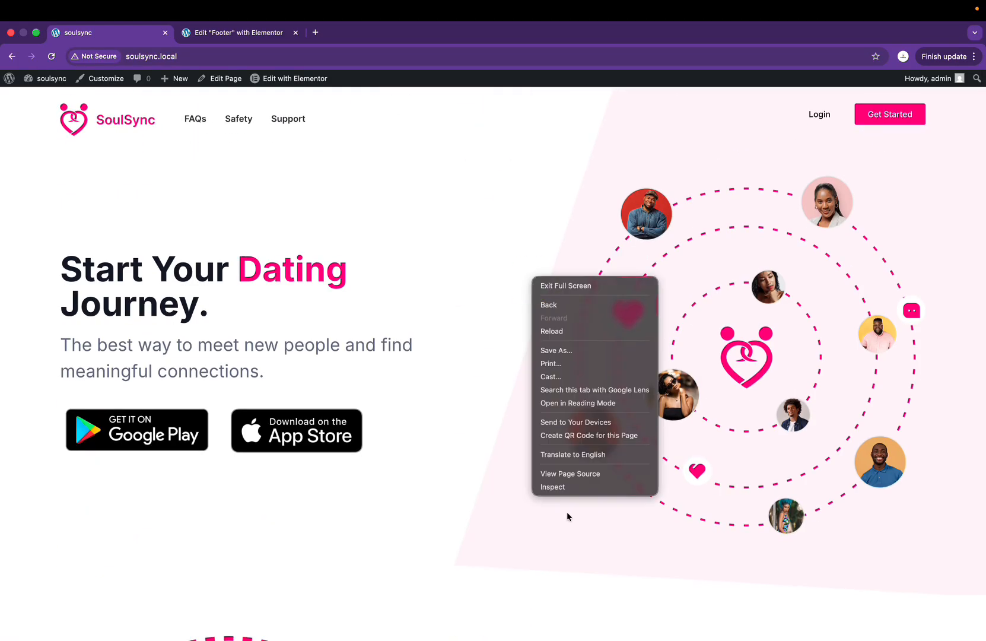
{"action": "left_click", "coordinate": [569, 487]}
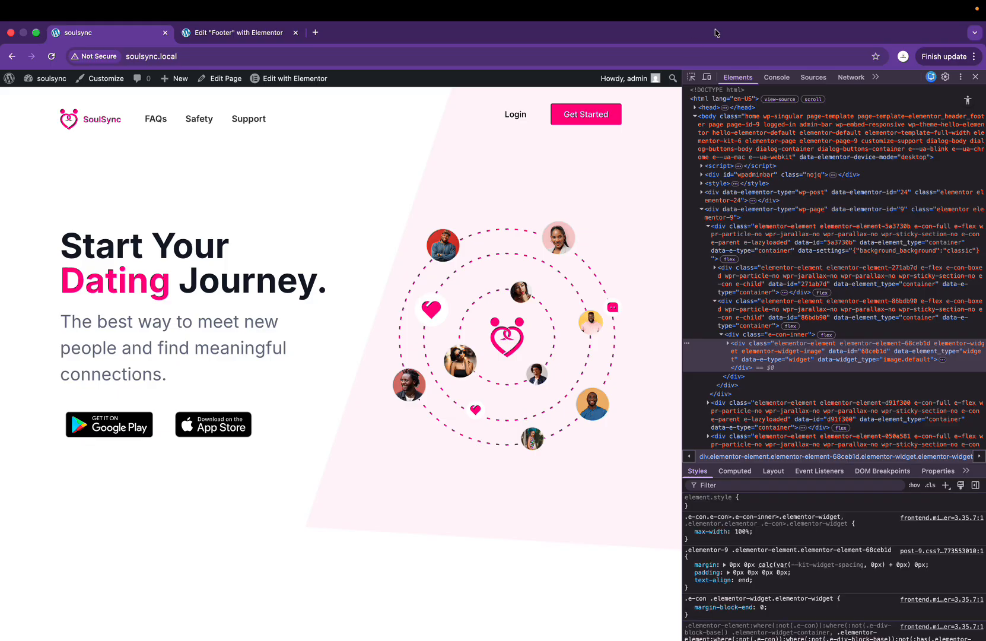
{"action": "left_click", "coordinate": [706, 76]}
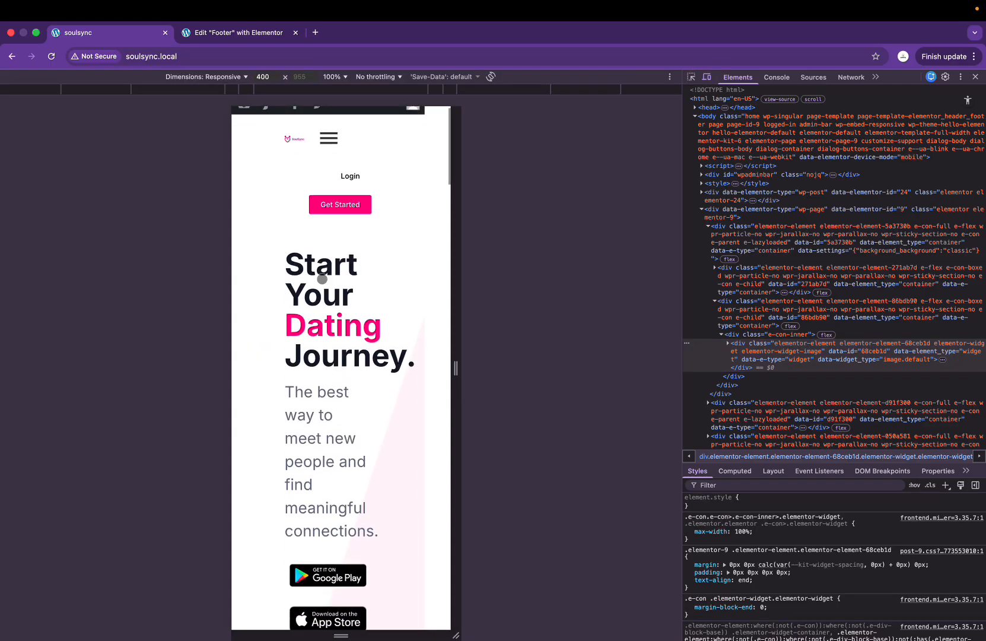
{"action": "scroll", "coordinate": [346, 407], "scroll_direction": "down", "scroll_amount": 5}
{"action": "scroll", "coordinate": [346, 407], "scroll_direction": "down", "scroll_amount": 18}
{"action": "scroll", "coordinate": [346, 407], "scroll_direction": "down", "scroll_amount": 20}
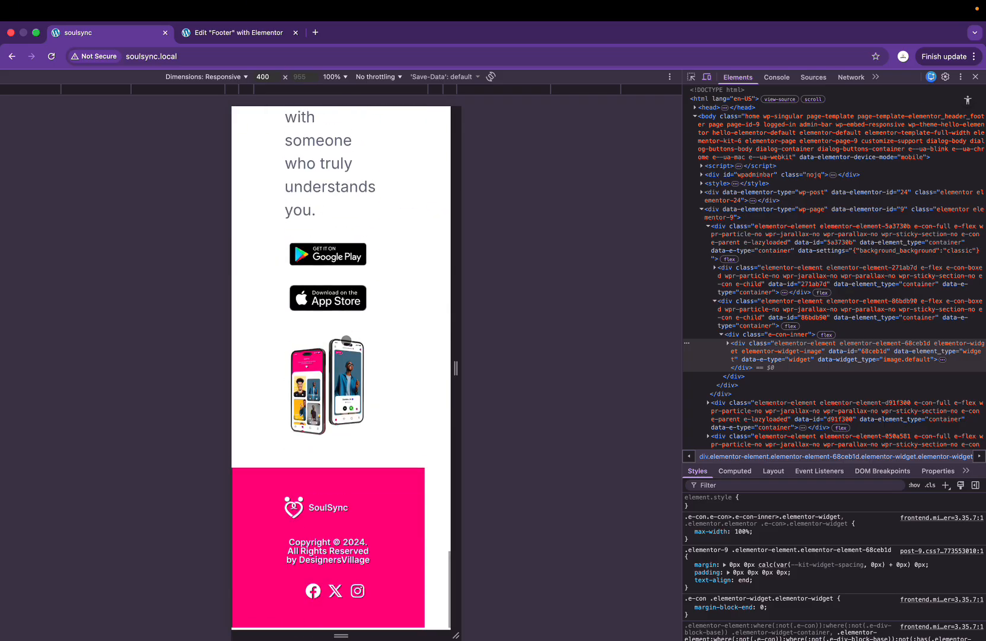
{"action": "scroll", "coordinate": [346, 340], "scroll_direction": "up", "scroll_amount": 20}
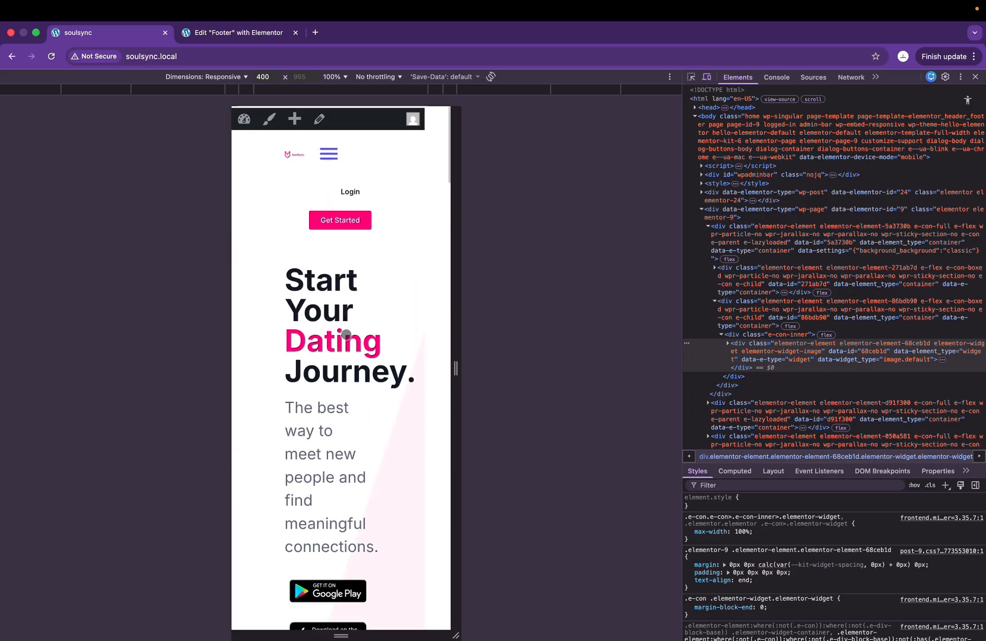
{"action": "left_click", "coordinate": [975, 77]}
{"action": "scroll", "coordinate": [502, 255], "scroll_direction": "down", "scroll_amount": 10}
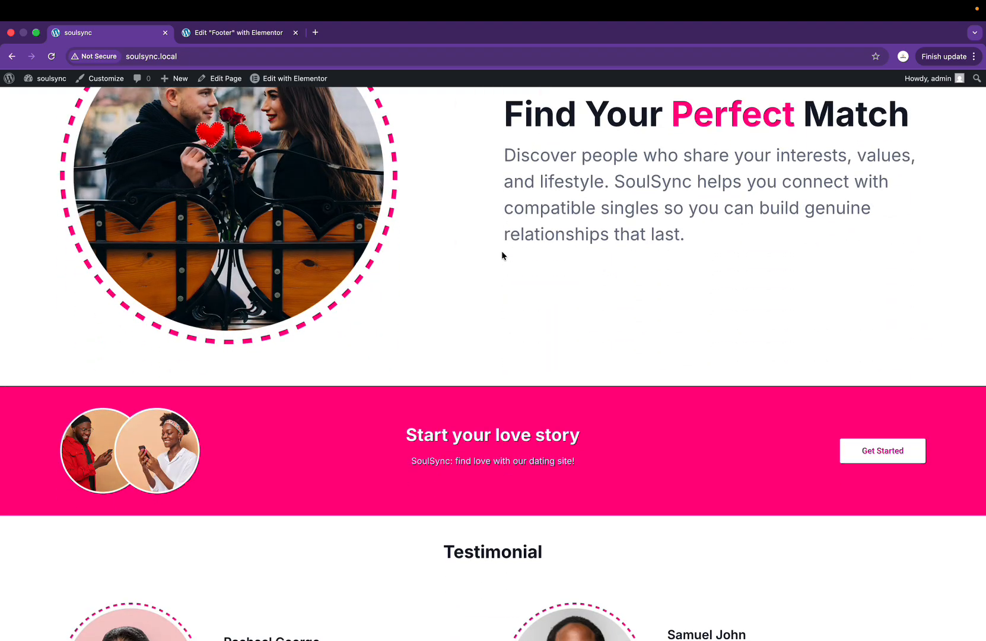
{"action": "key", "text": "super+Tab"}
{"action": "scroll", "coordinate": [601, 158], "scroll_direction": "up", "scroll_amount": 5}
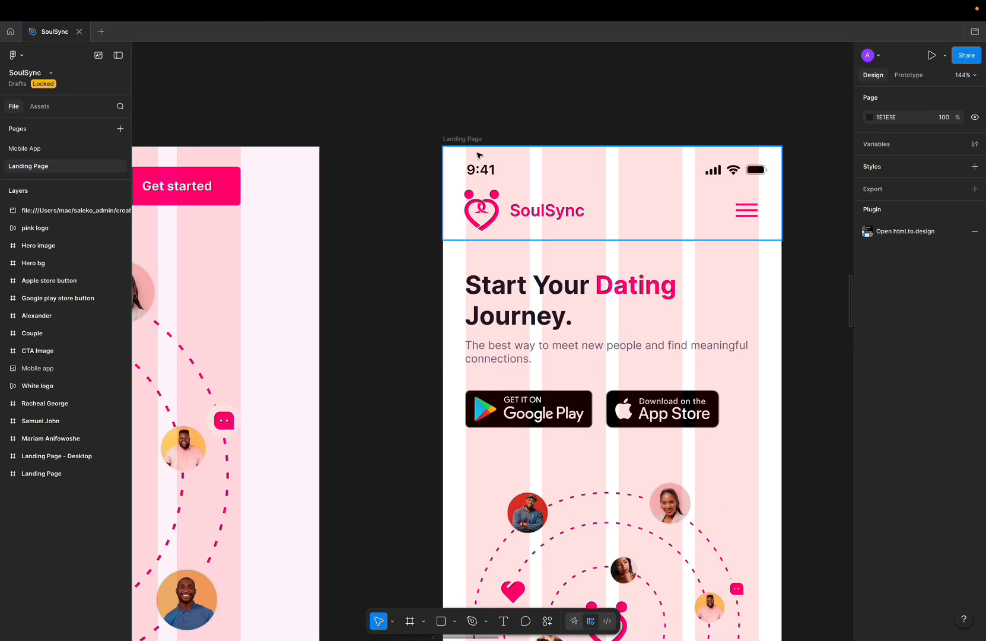
{"action": "left_click", "coordinate": [461, 140]}
{"action": "scroll", "coordinate": [461, 140], "scroll_direction": "up", "scroll_amount": 5}
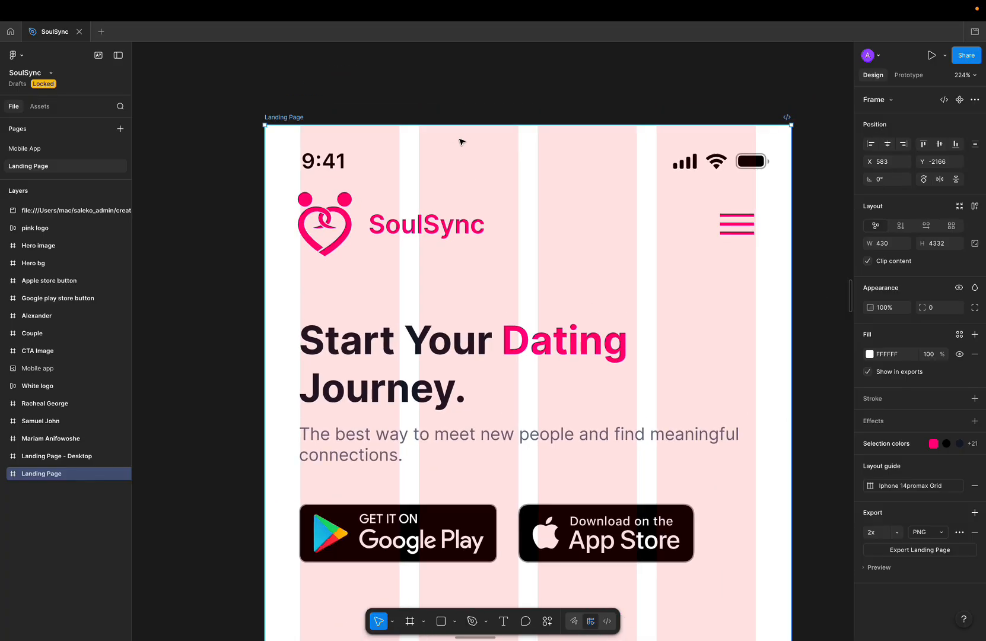
{"action": "key", "text": "super+Tab"}
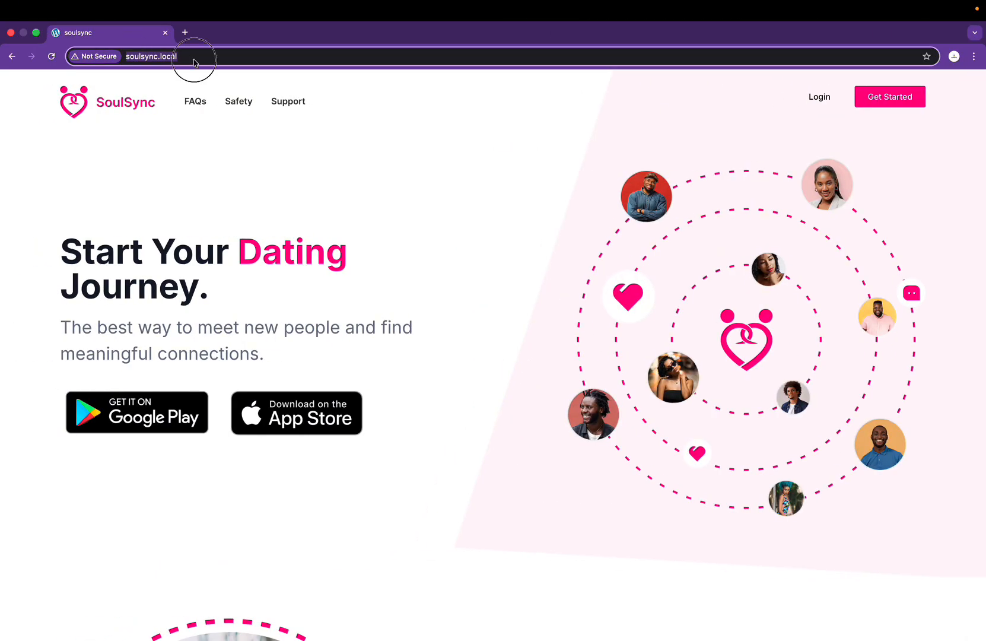
{"action": "left_click", "coordinate": [194, 62]}
{"action": "left_click", "coordinate": [184, 32]}
Step: Log in to soulsync.local/wp-admin with the saved username, declining to save the password
{"action": "left_click", "coordinate": [184, 58]}
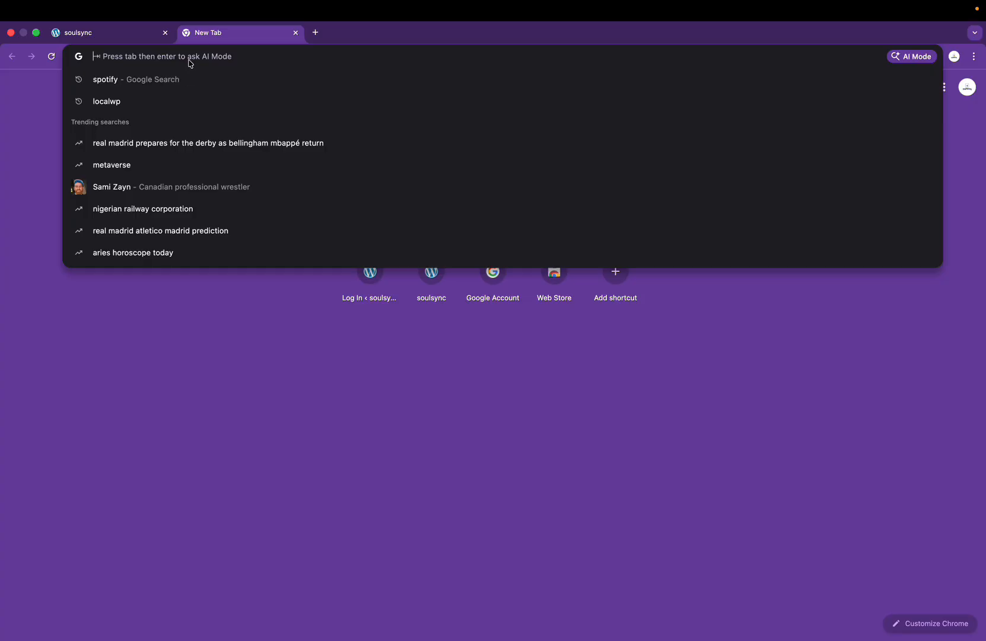
{"action": "type", "text": "http://soulsync.local/wp-ad"}
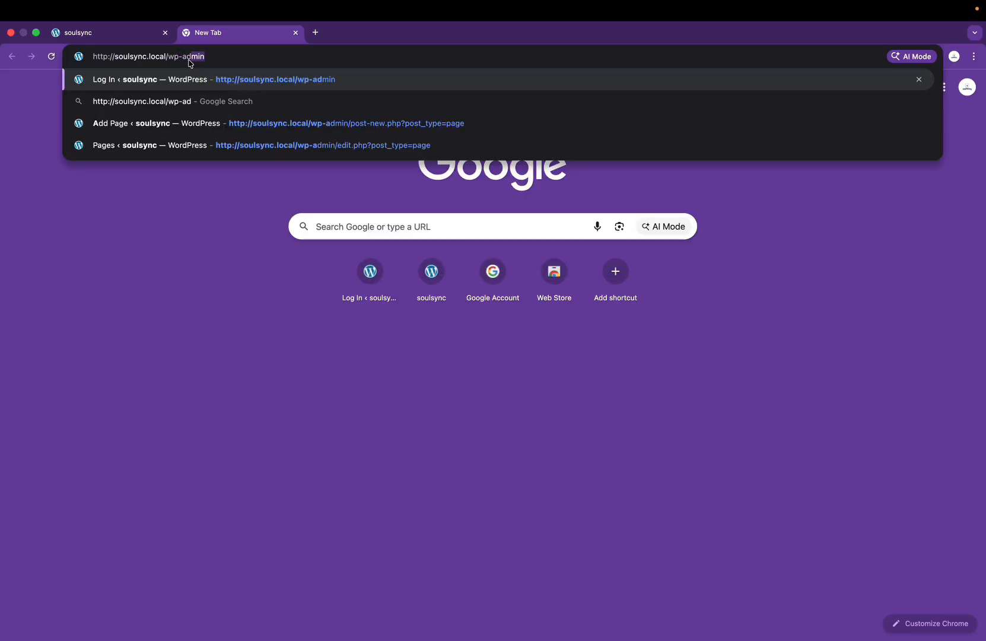
{"action": "key", "text": "Return"}
{"action": "left_click", "coordinate": [508, 214]}
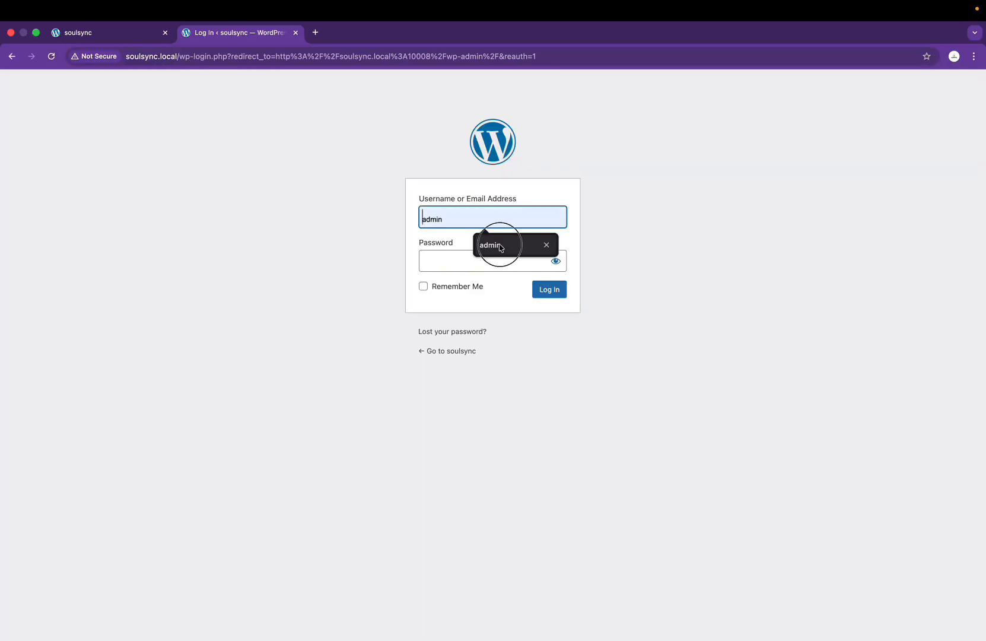
{"action": "left_click", "coordinate": [498, 243]}
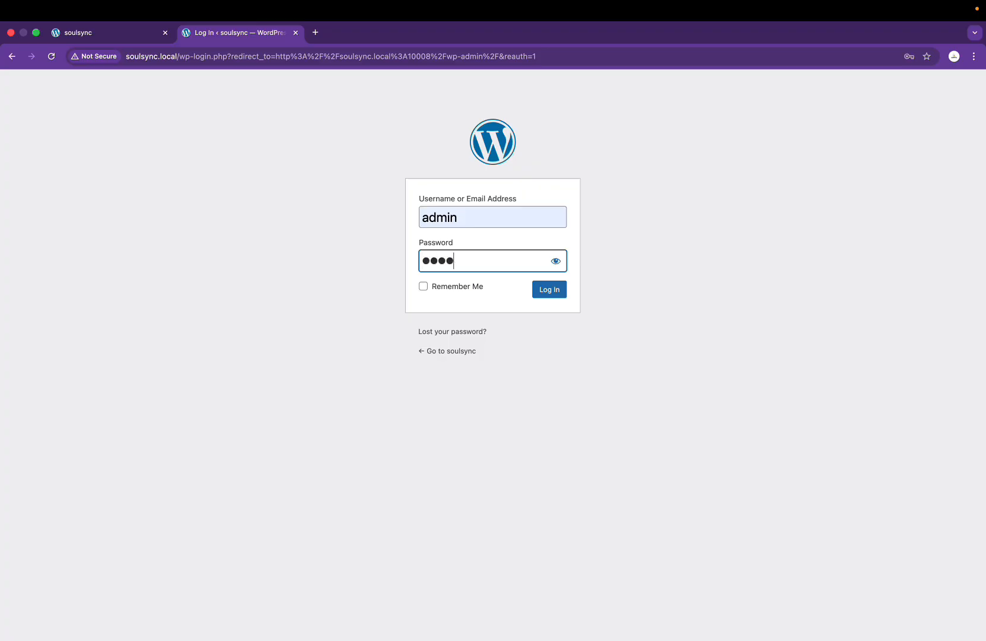
{"action": "left_click", "coordinate": [558, 295]}
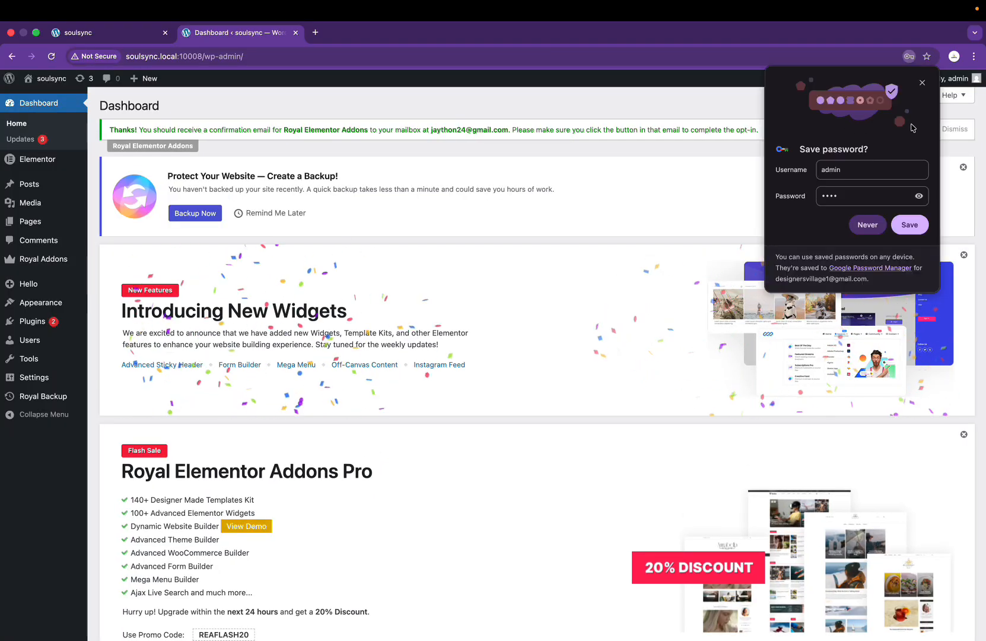
{"action": "left_click", "coordinate": [922, 82]}
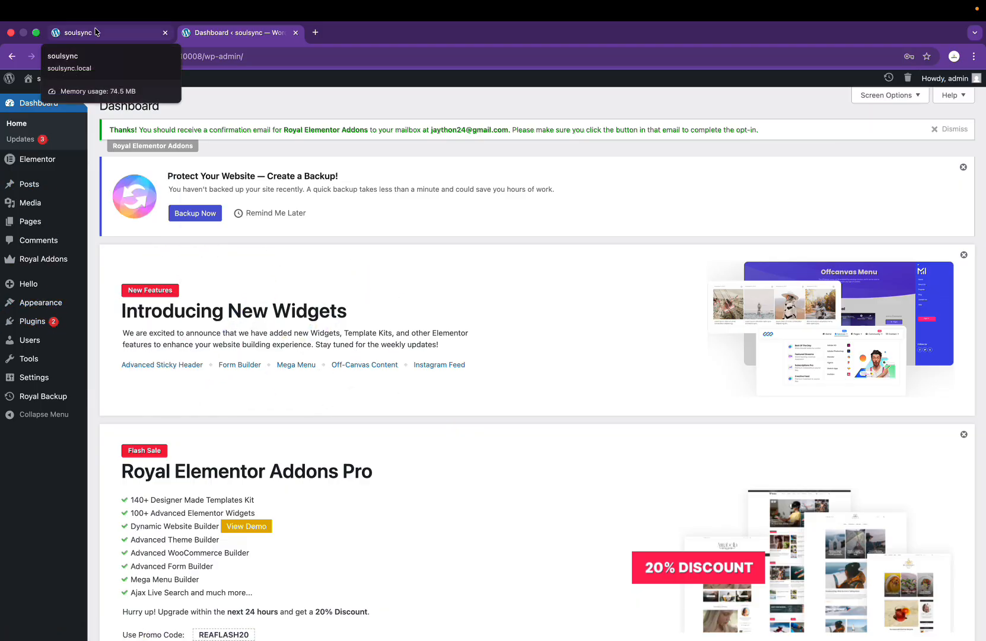
Step: Go back to the live SoulSync homepage and look over the Figma design
{"action": "left_click", "coordinate": [113, 33]}
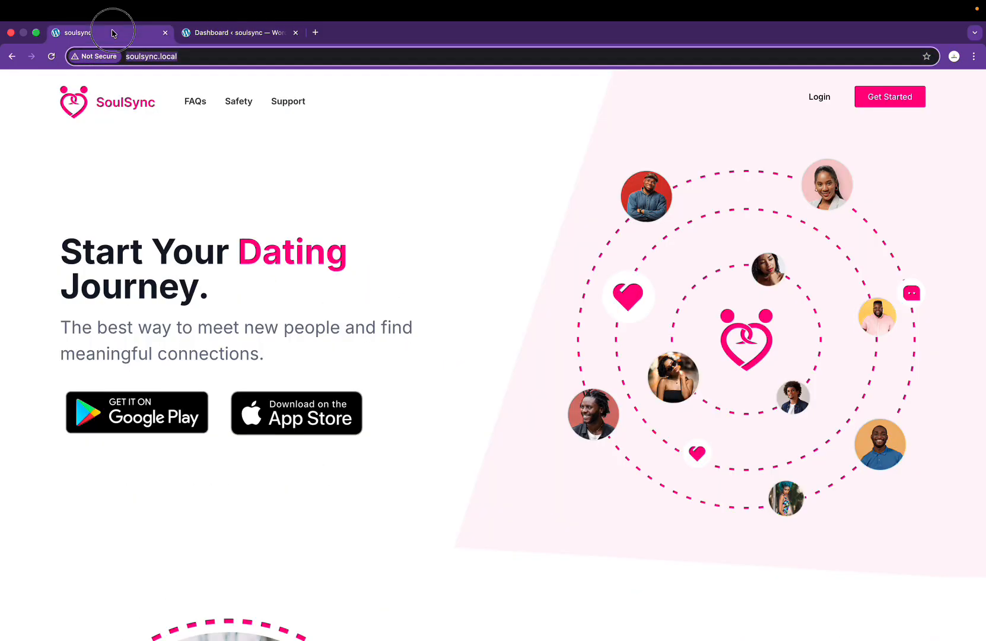
{"action": "key", "text": "ctrl+Right"}
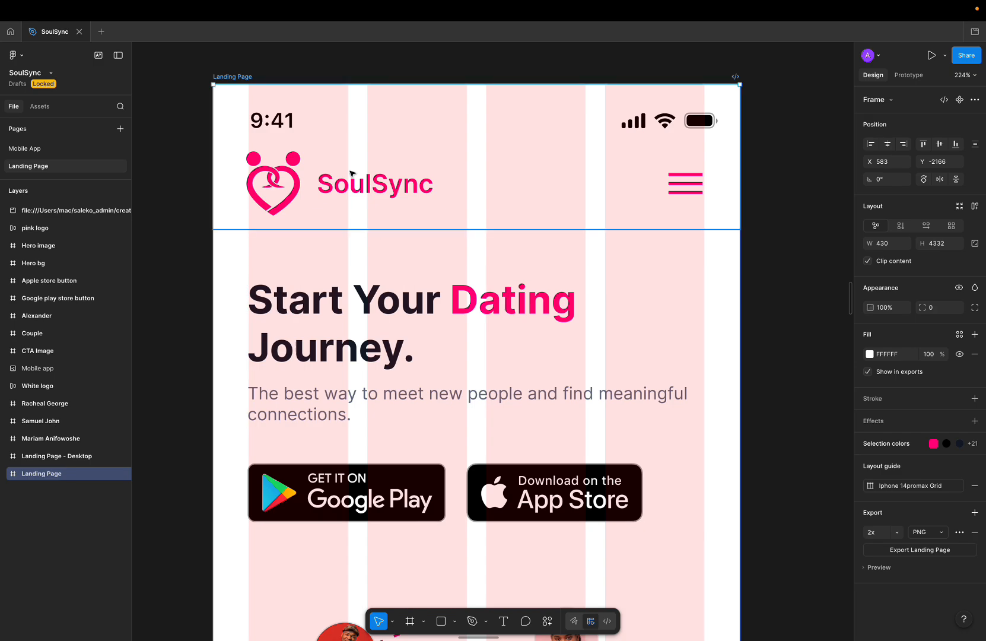
{"action": "scroll", "coordinate": [352, 170], "scroll_direction": "down", "scroll_amount": 5}
{"action": "scroll", "coordinate": [348, 188], "scroll_direction": "left", "scroll_amount": 1}
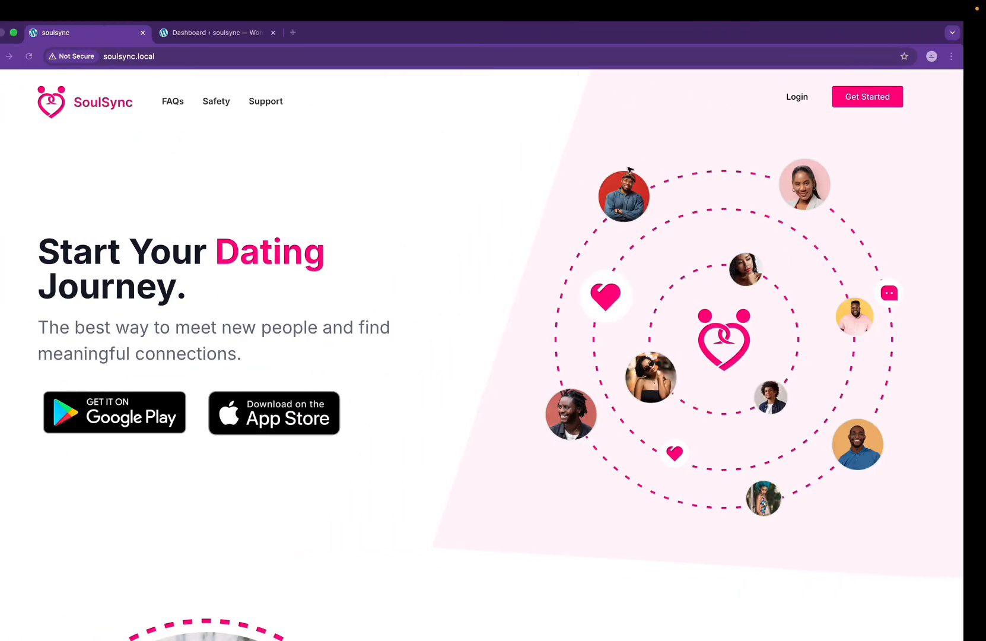
Step: Go to the Royal Addons Theme Builder in the admin and list its Header templates
{"action": "left_click", "coordinate": [219, 33]}
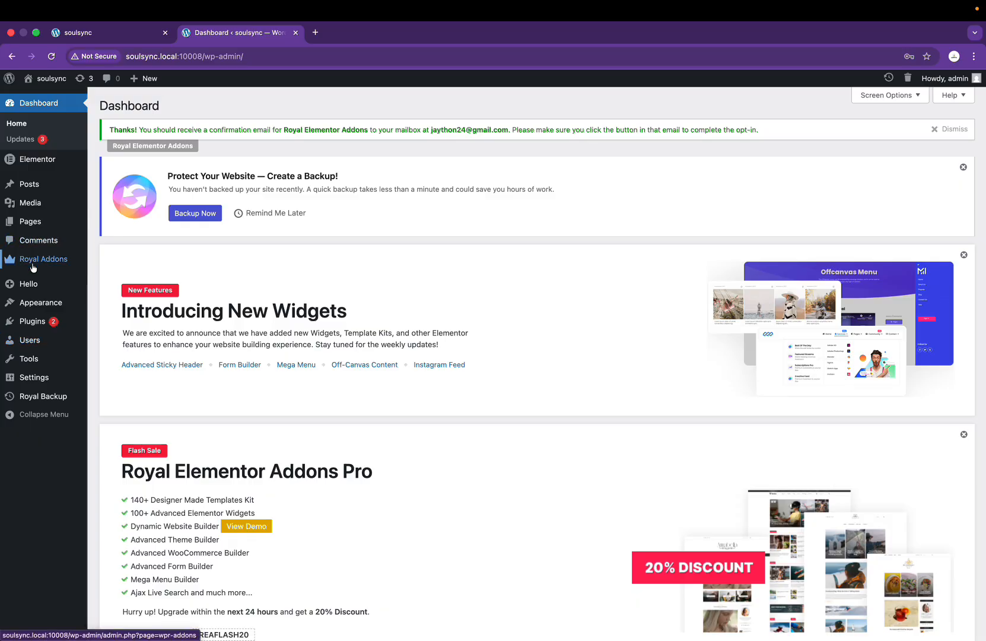
{"action": "mouse_move", "coordinate": [44, 270]}
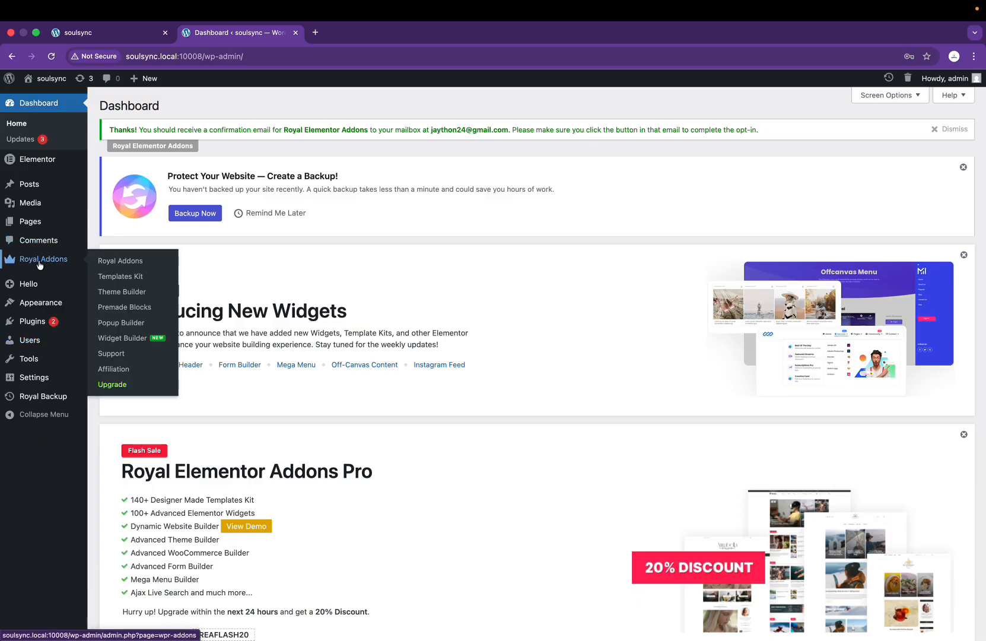
{"action": "left_click", "coordinate": [132, 289]}
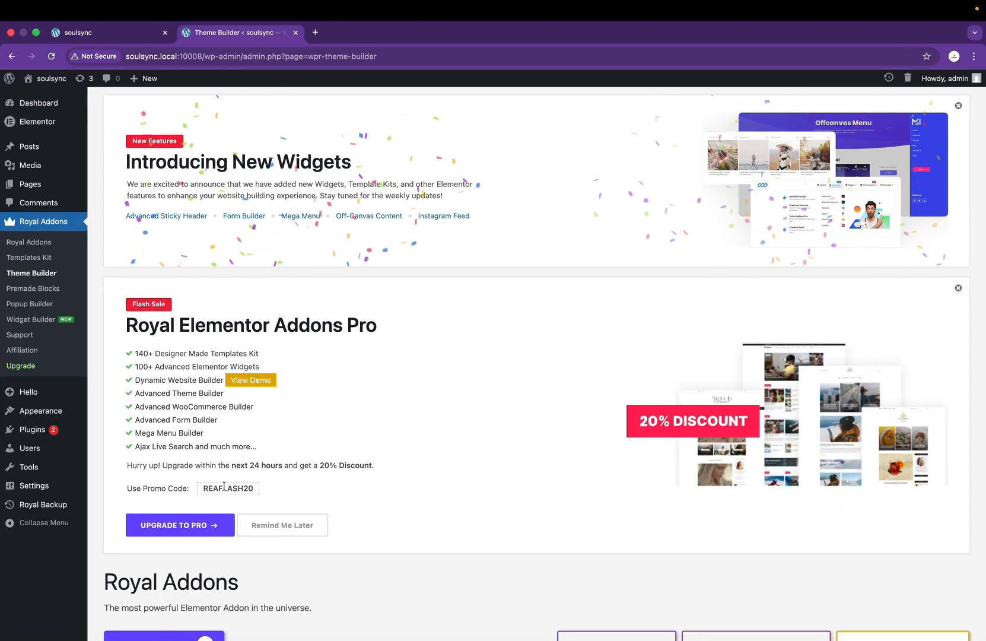
{"action": "scroll", "coordinate": [260, 462], "scroll_direction": "down", "scroll_amount": 5}
{"action": "left_click", "coordinate": [138, 508]}
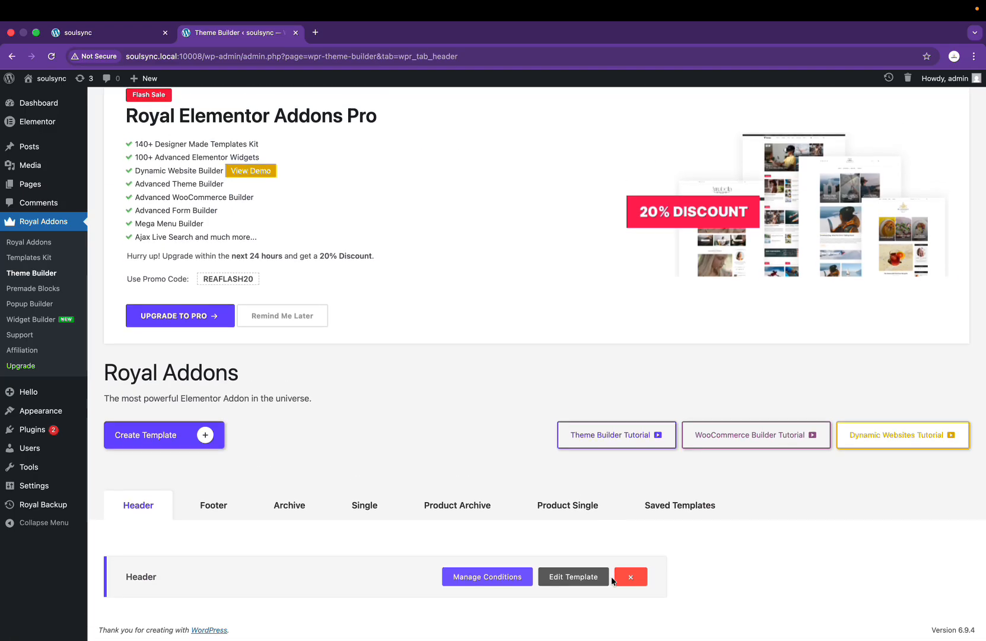
Step: Open the Header template in the Elementor editor, skipping the backup prompt
{"action": "left_click", "coordinate": [580, 582]}
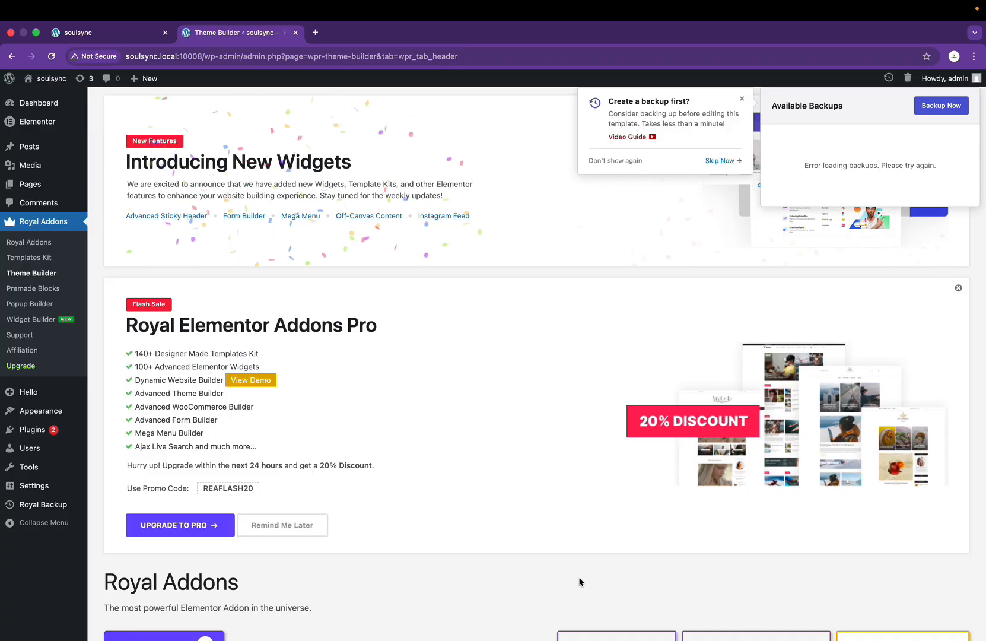
{"action": "scroll", "coordinate": [504, 446], "scroll_direction": "down", "scroll_amount": 3}
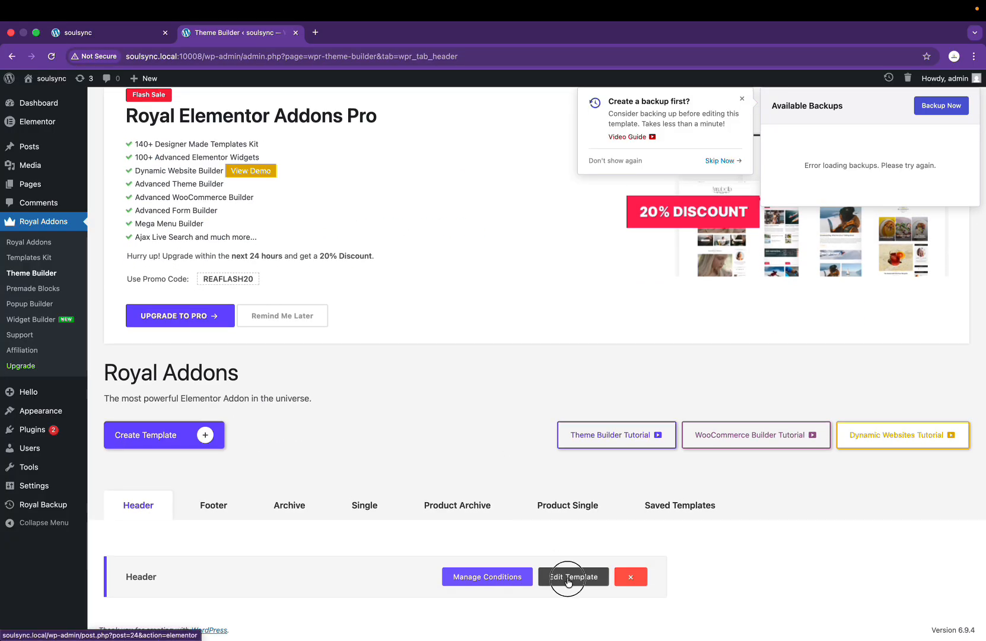
{"action": "left_click", "coordinate": [568, 576]}
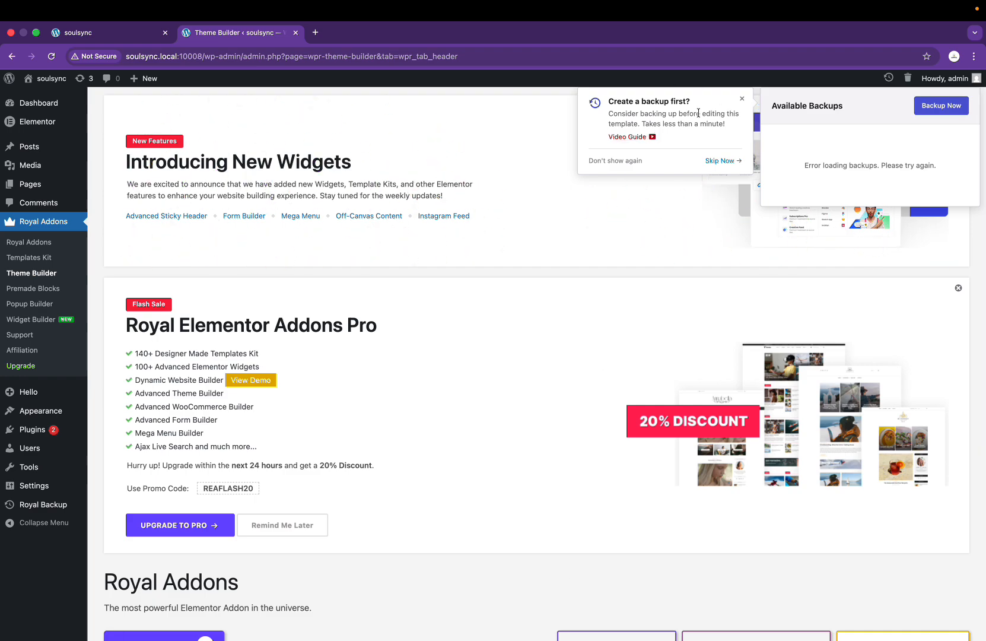
{"action": "left_click", "coordinate": [740, 101]}
{"action": "scroll", "coordinate": [636, 460], "scroll_direction": "down", "scroll_amount": 5}
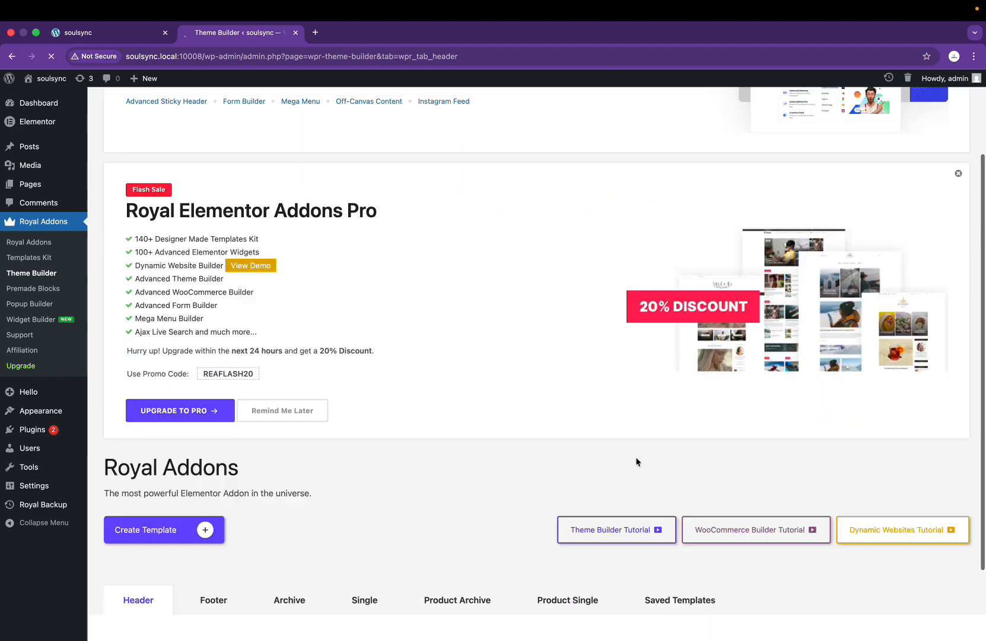
{"action": "left_click", "coordinate": [554, 574]}
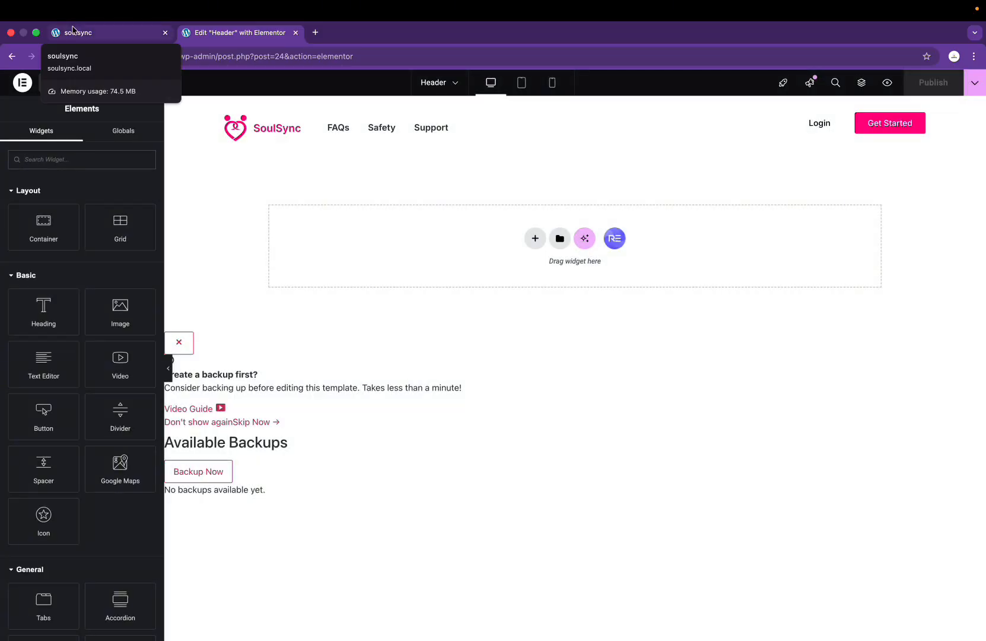
{"action": "left_click", "coordinate": [185, 346]}
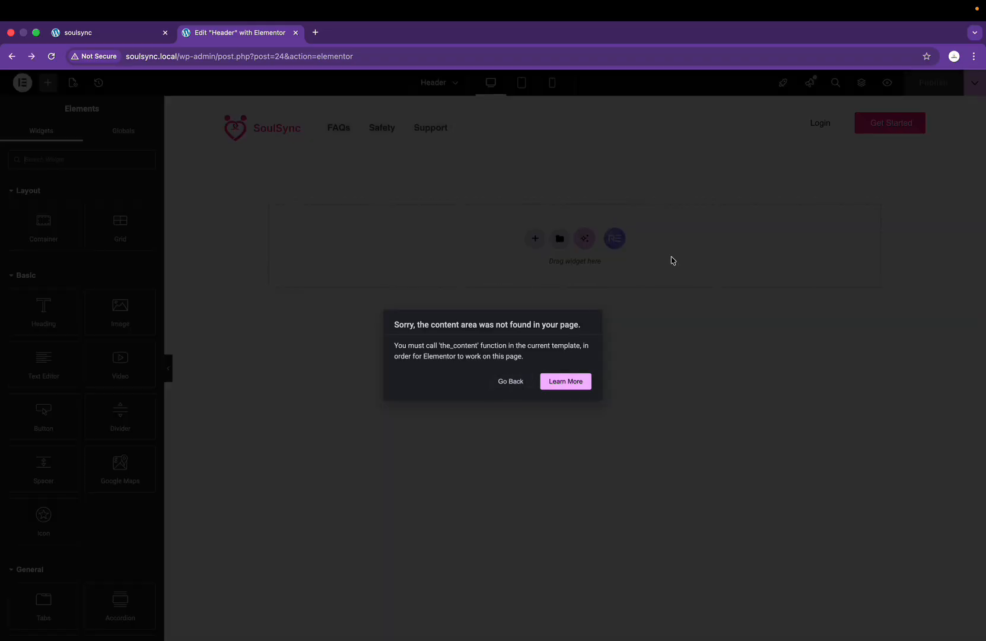
{"action": "left_click", "coordinate": [519, 374]}
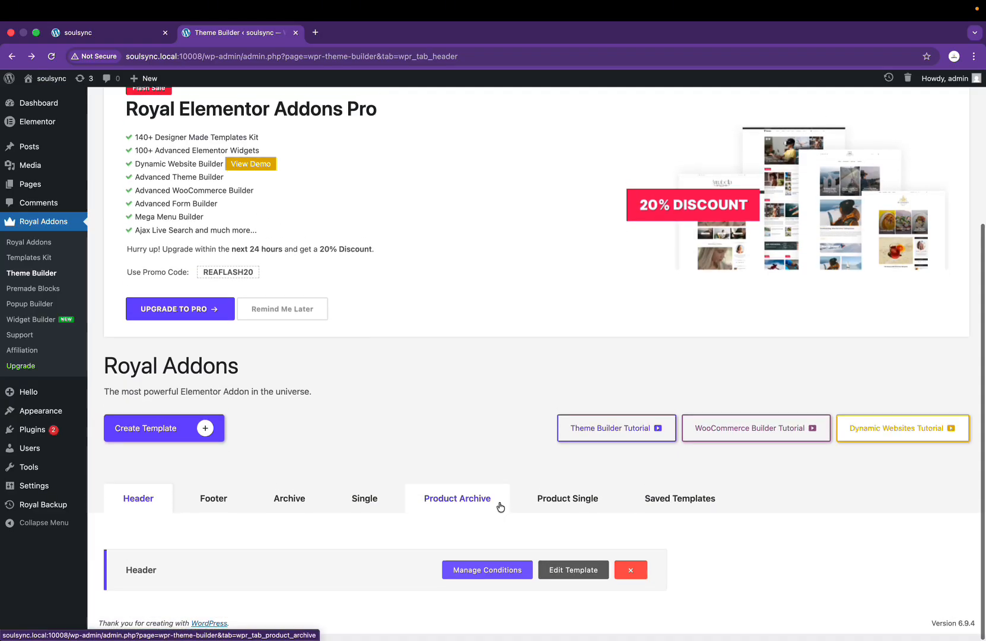
{"action": "left_click", "coordinate": [574, 572]}
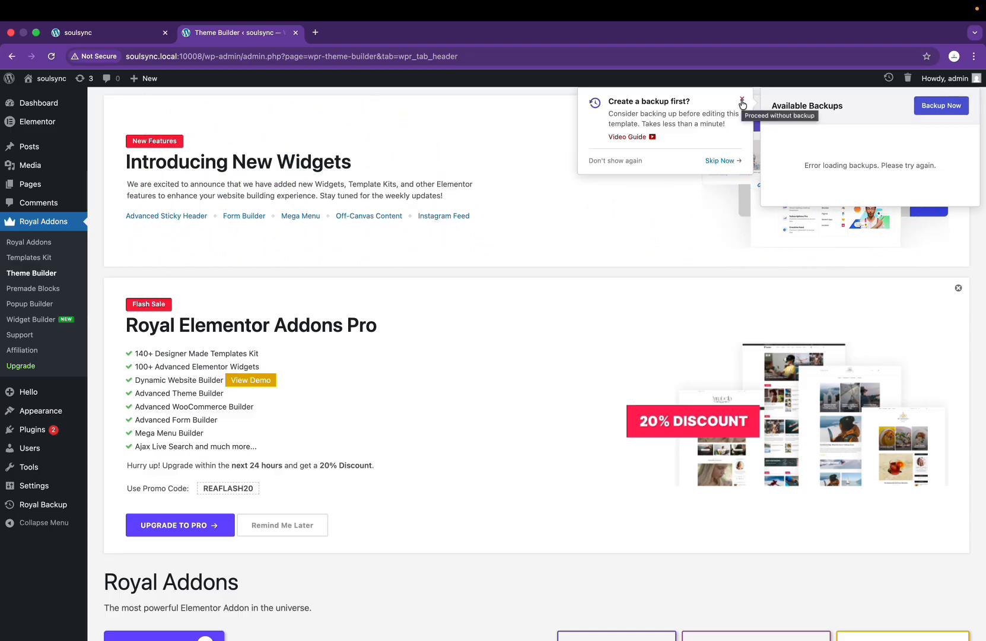
{"action": "left_click", "coordinate": [710, 161]}
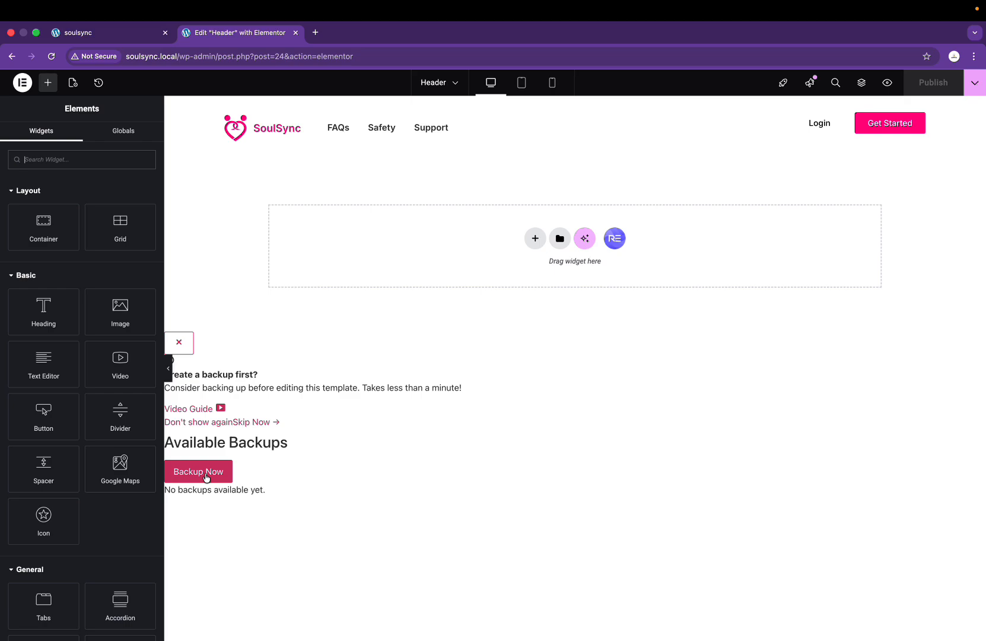
Step: Run a site backup named 'Before editing template: Header' and close the finished overlay
{"action": "left_click", "coordinate": [206, 478]}
{"action": "scroll", "coordinate": [206, 478], "scroll_direction": "down", "scroll_amount": 3}
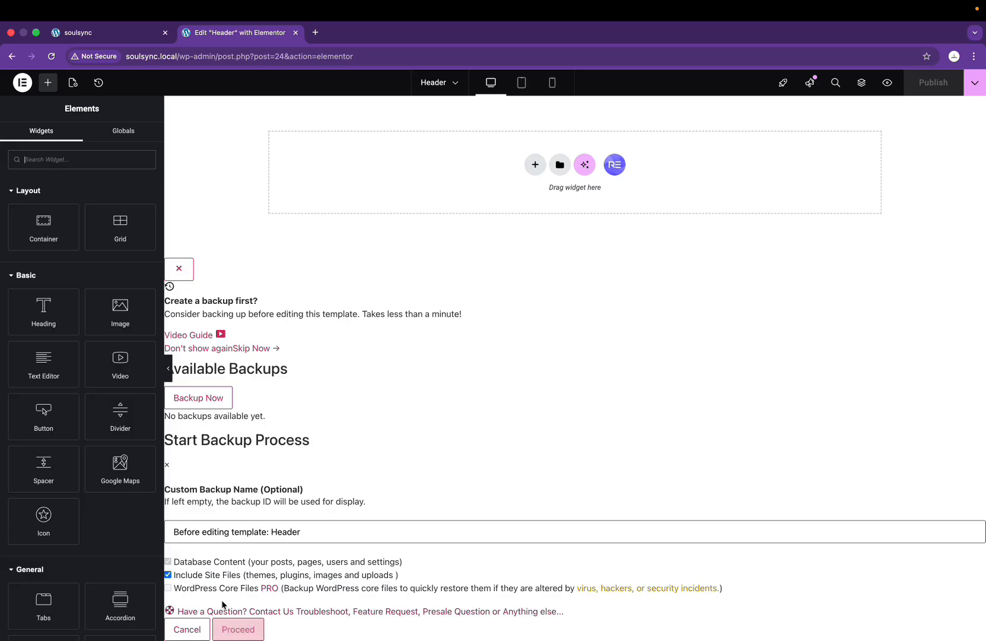
{"action": "left_click", "coordinate": [240, 627]}
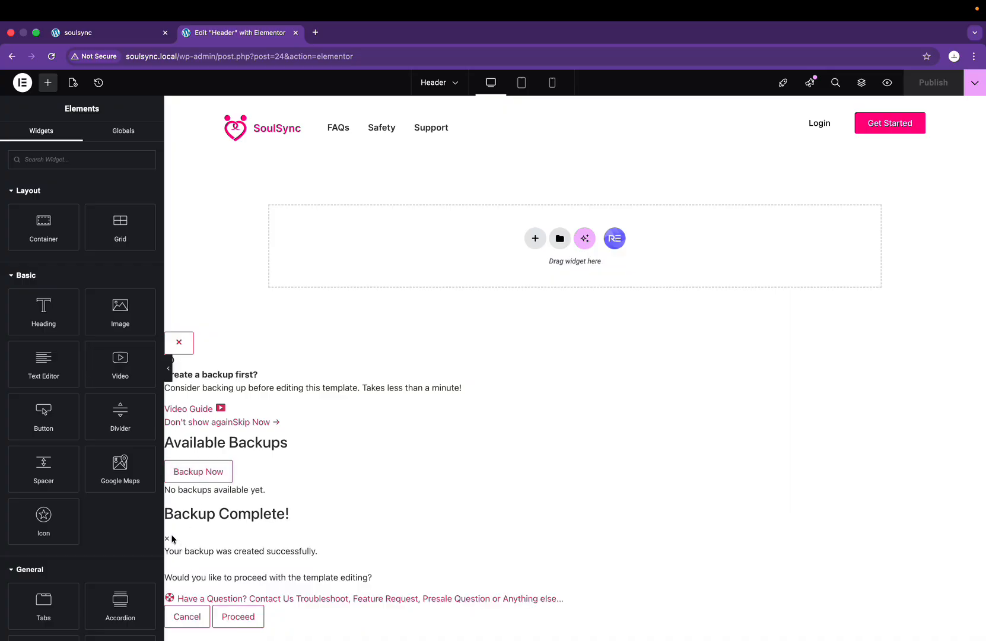
{"action": "left_click", "coordinate": [180, 343]}
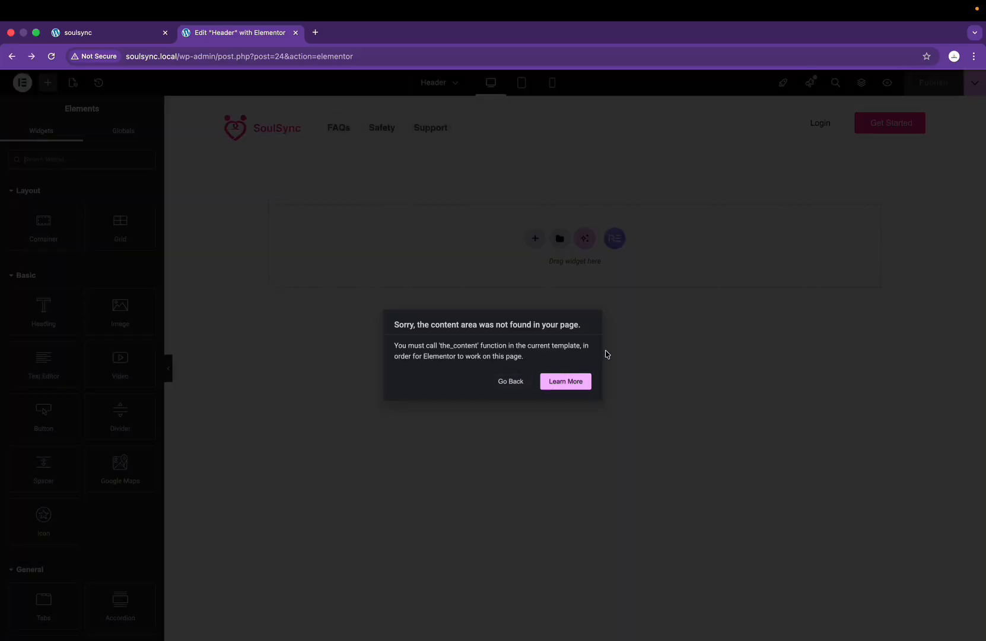
Step: Reopen the Header template without a backup, then go back to Theme Builder after the content-area error
{"action": "left_click", "coordinate": [509, 381]}
{"action": "scroll", "coordinate": [506, 381], "scroll_direction": "down", "scroll_amount": 4}
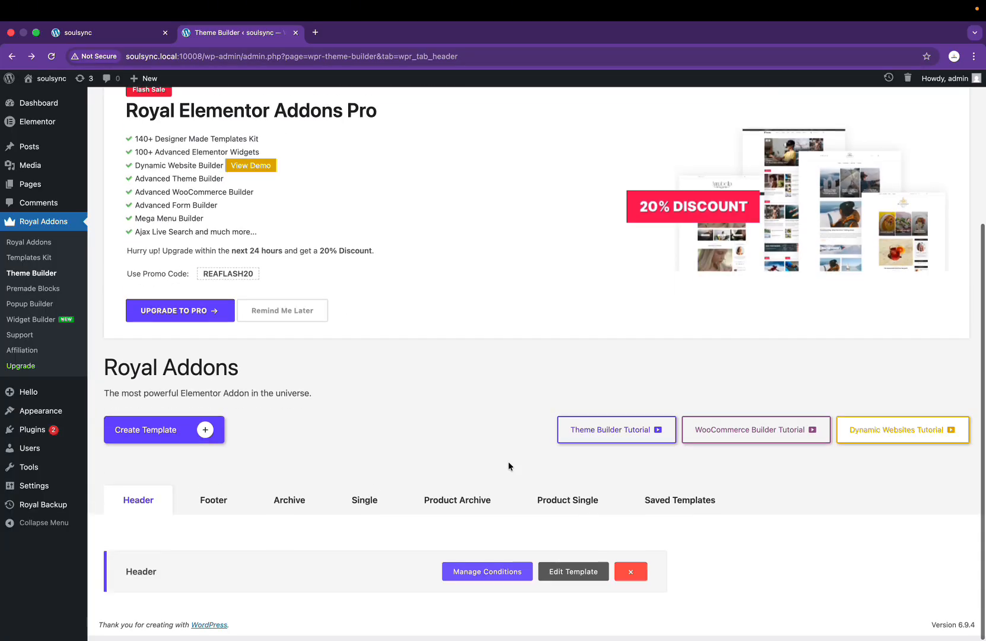
{"action": "left_click", "coordinate": [586, 582]}
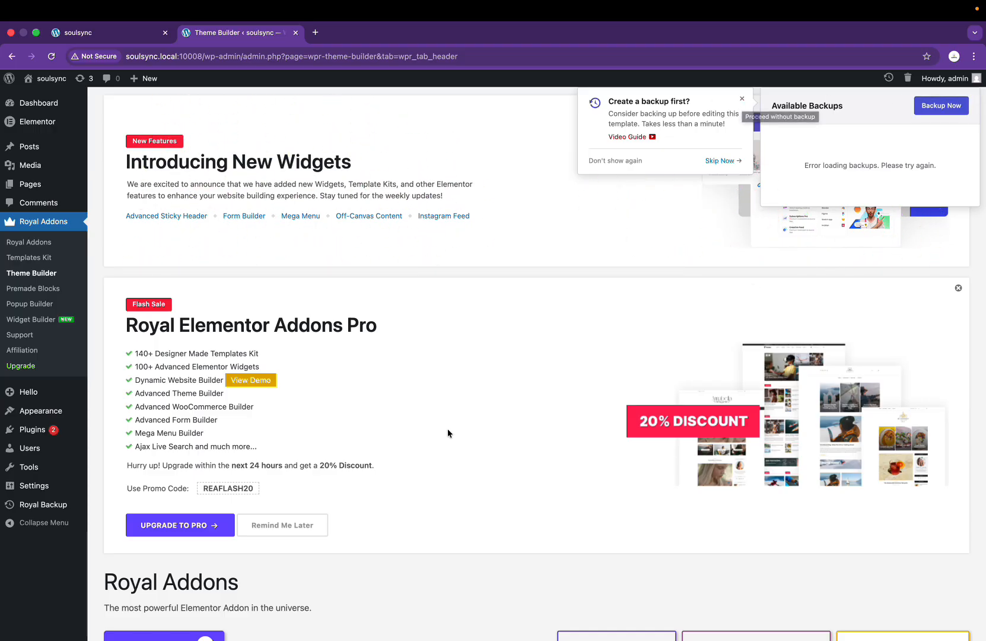
{"action": "scroll", "coordinate": [447, 429], "scroll_direction": "down", "scroll_amount": 4}
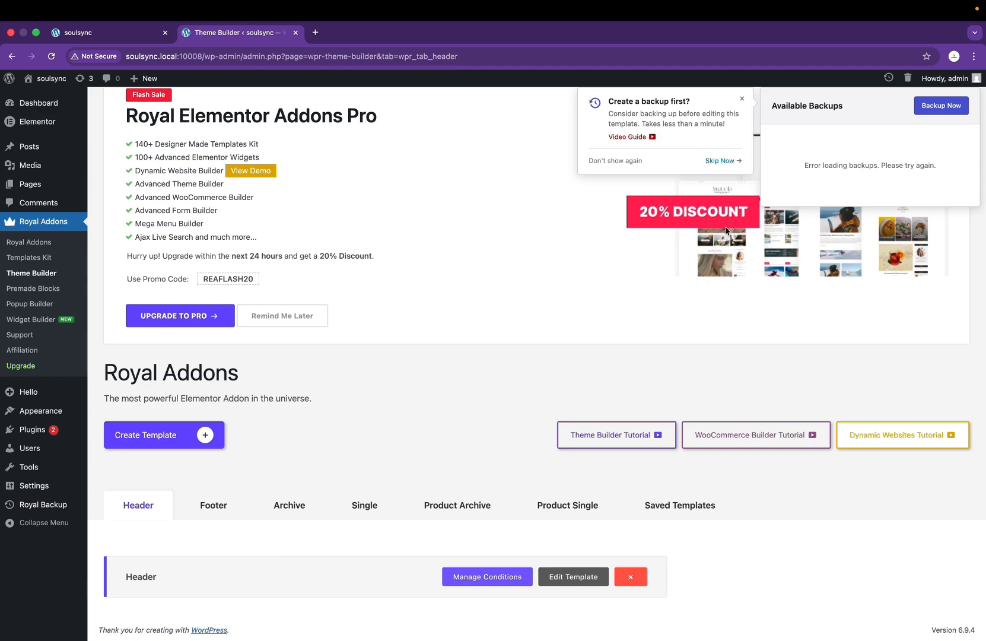
{"action": "scroll", "coordinate": [726, 230], "scroll_direction": "up", "scroll_amount": 4}
{"action": "left_click", "coordinate": [741, 101]}
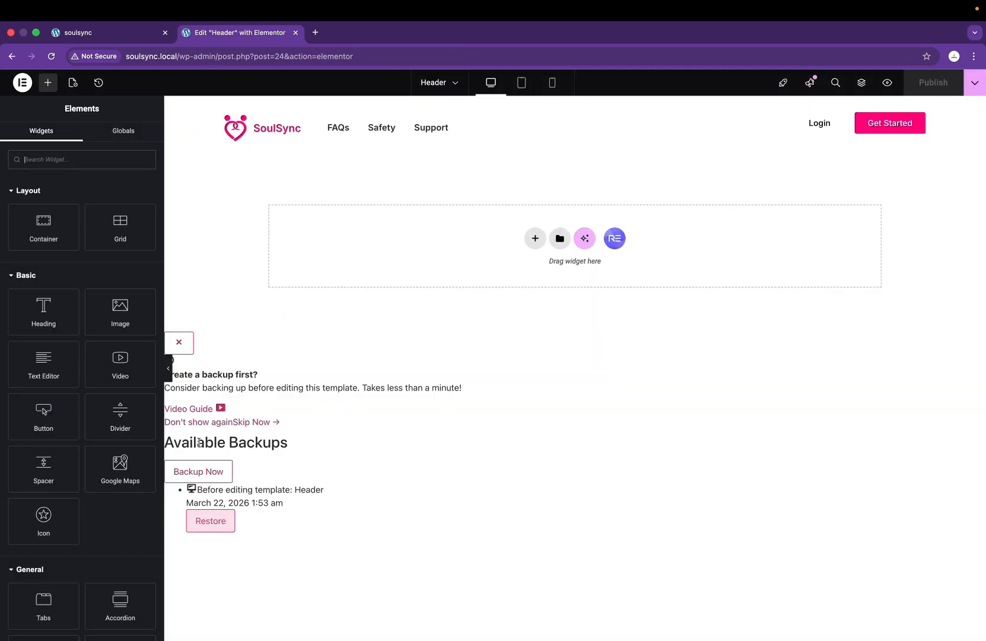
{"action": "left_click", "coordinate": [187, 345]}
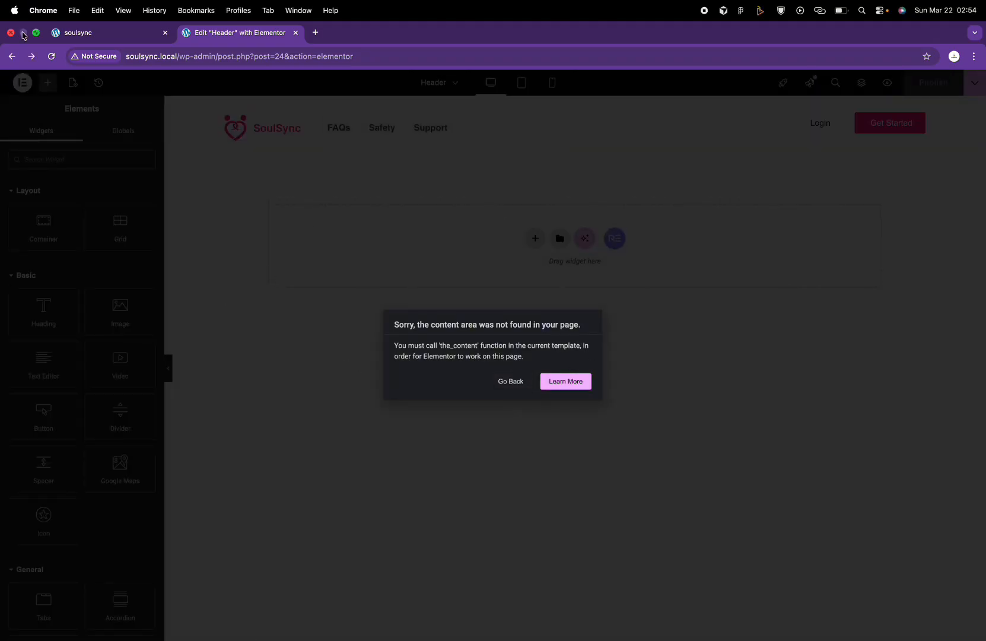
{"action": "left_click", "coordinate": [512, 382]}
Step: Update Royal Elementor Addons to 1.7.1052 from the Plugins page, skipping the backup
{"action": "right_click", "coordinate": [73, 428]}
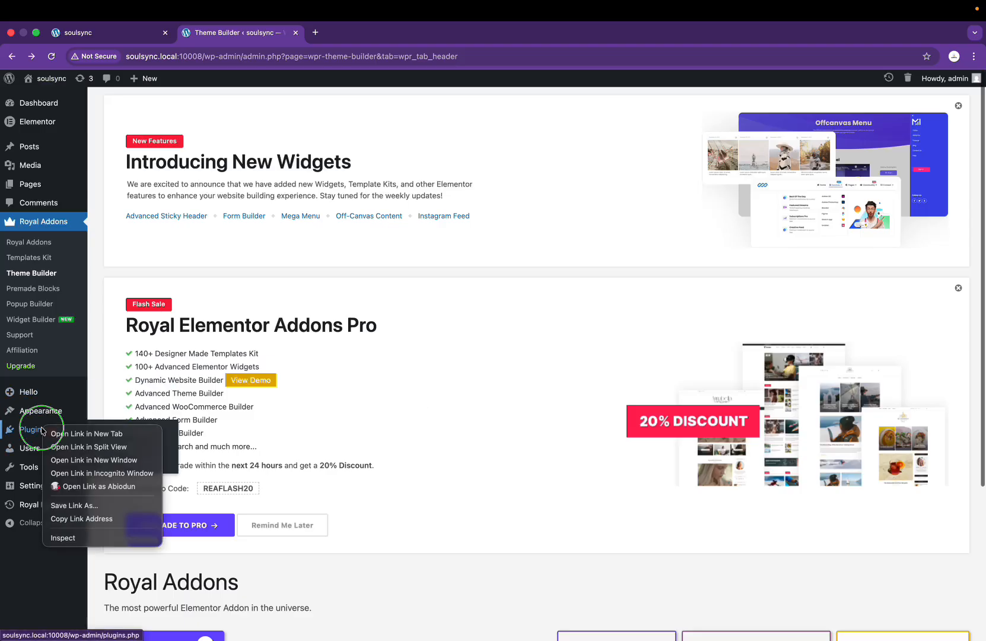
{"action": "left_click", "coordinate": [101, 432]}
{"action": "left_click", "coordinate": [363, 32]}
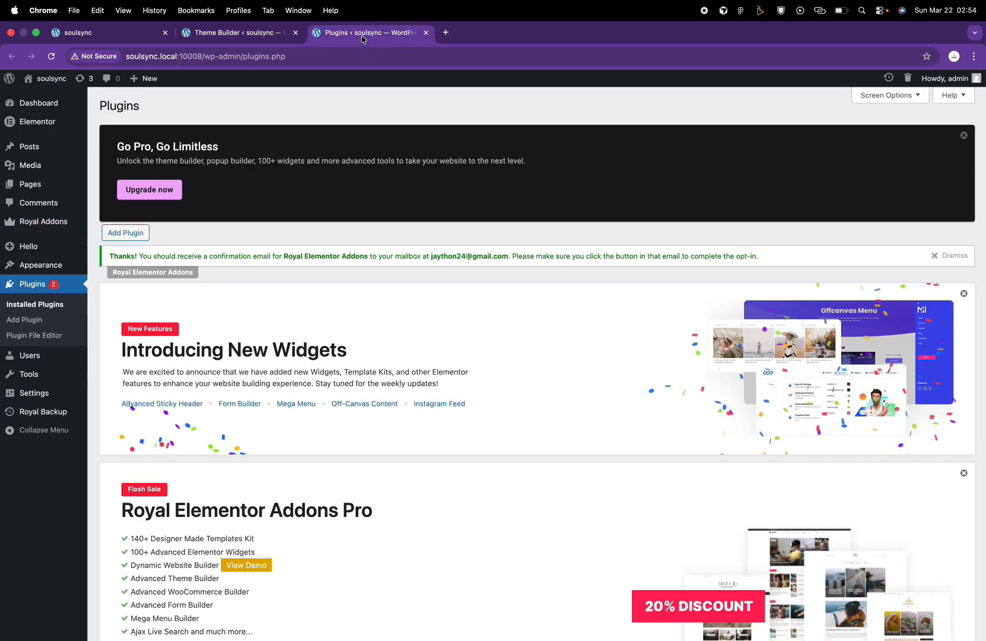
{"action": "scroll", "coordinate": [435, 321], "scroll_direction": "down", "scroll_amount": 10}
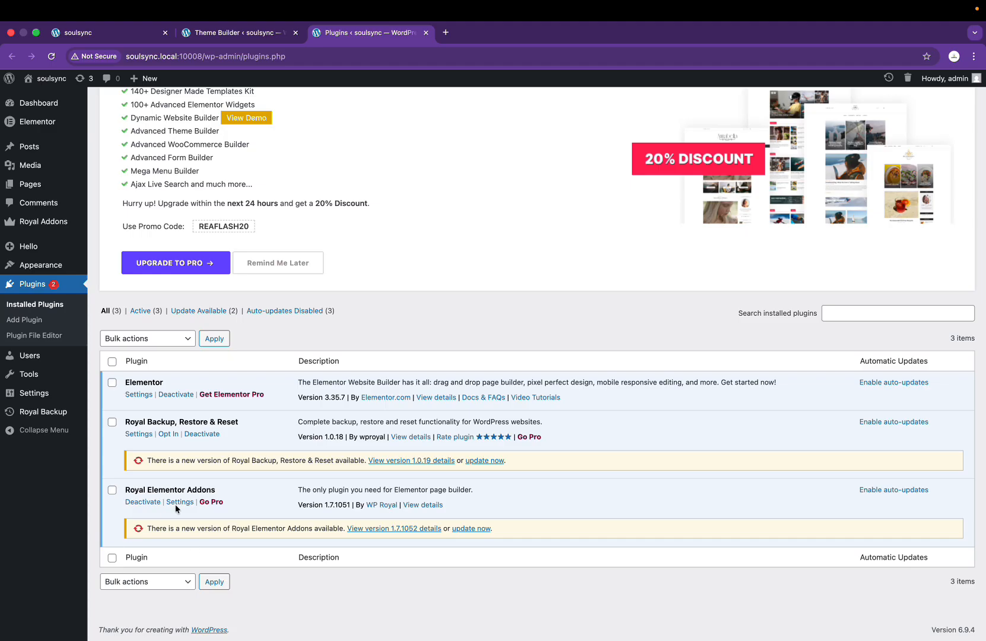
{"action": "left_click", "coordinate": [475, 530]}
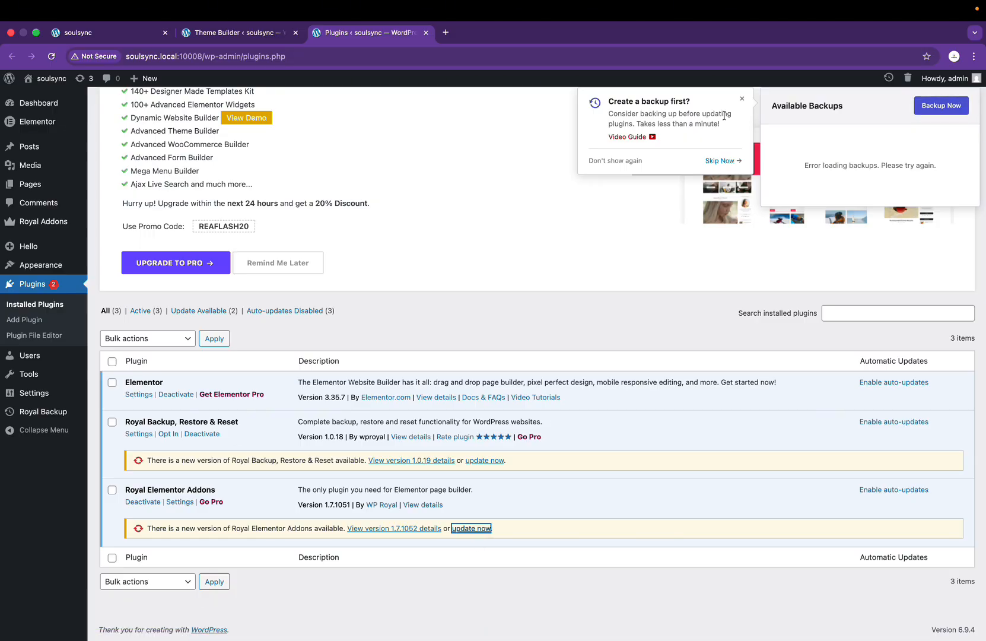
{"action": "left_click", "coordinate": [726, 160]}
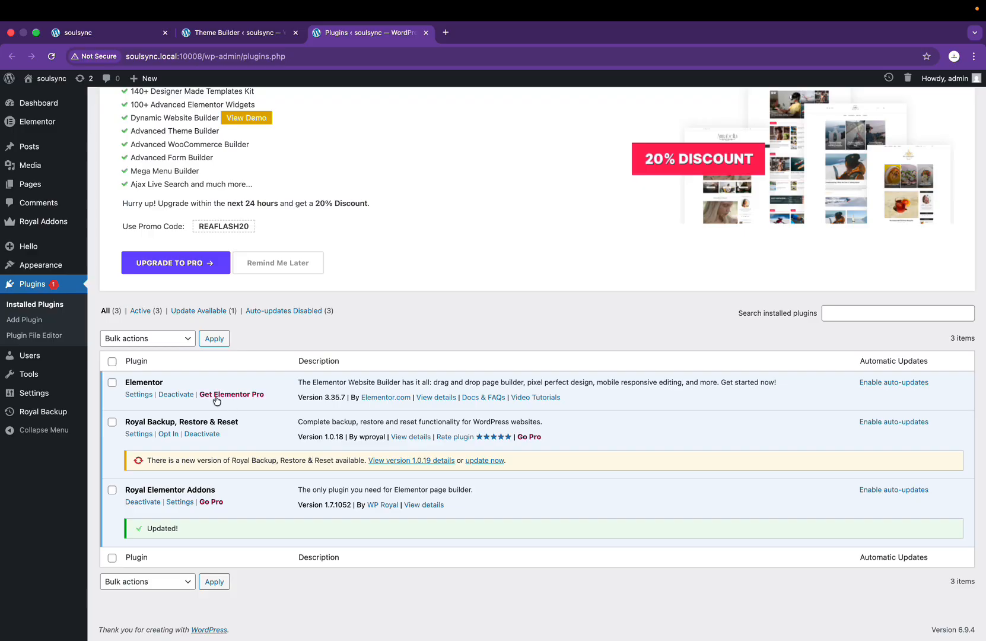
Step: Deactivate Royal Backup, Restore & Reset with reason 'no longer needed', then delete it
{"action": "left_click", "coordinate": [202, 433]}
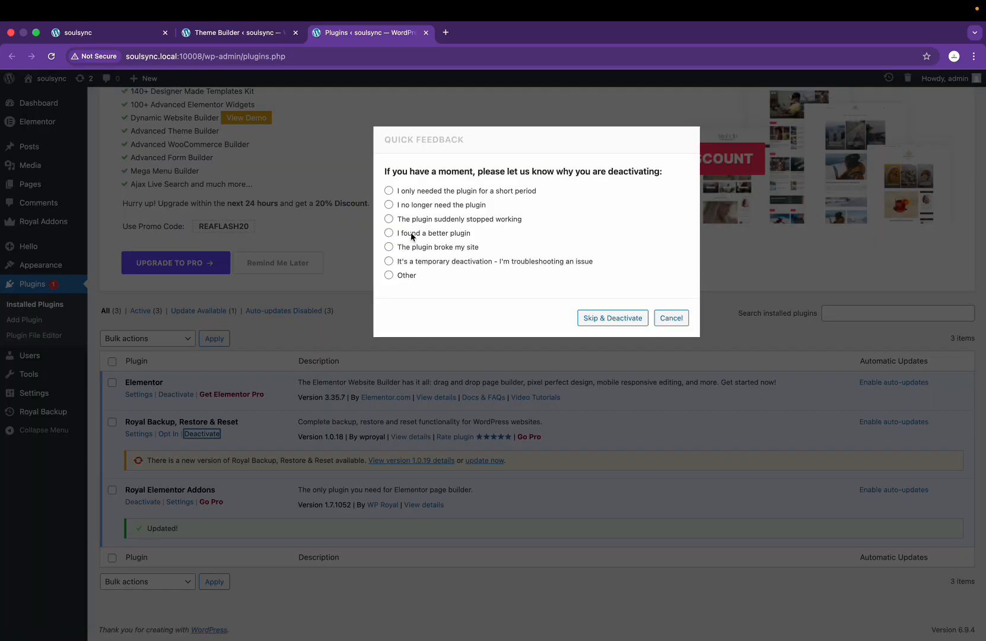
{"action": "left_click", "coordinate": [409, 205]}
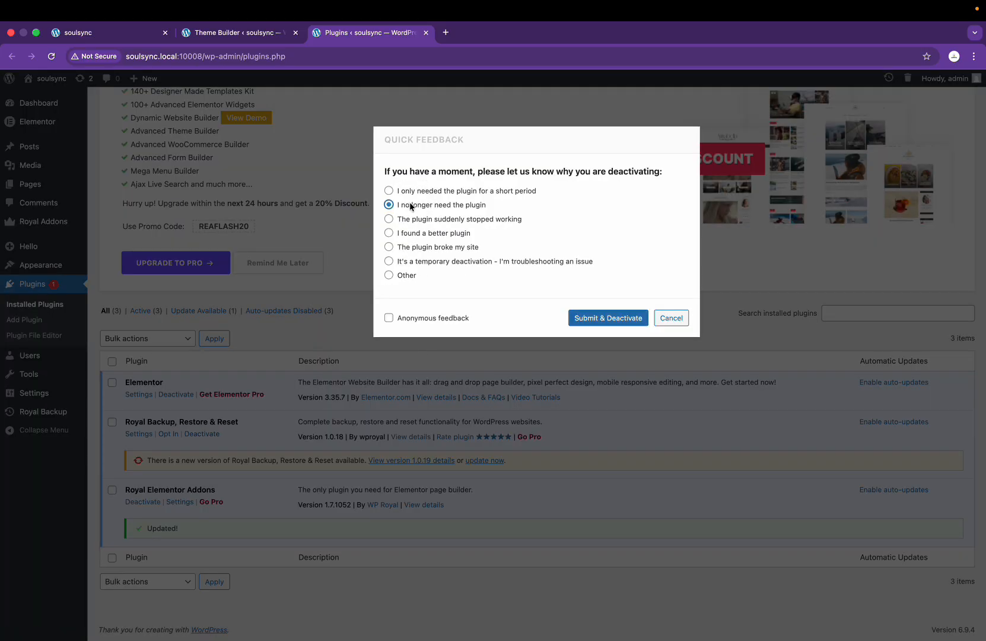
{"action": "left_click", "coordinate": [605, 319]}
{"action": "scroll", "coordinate": [236, 577], "scroll_direction": "down", "scroll_amount": 10}
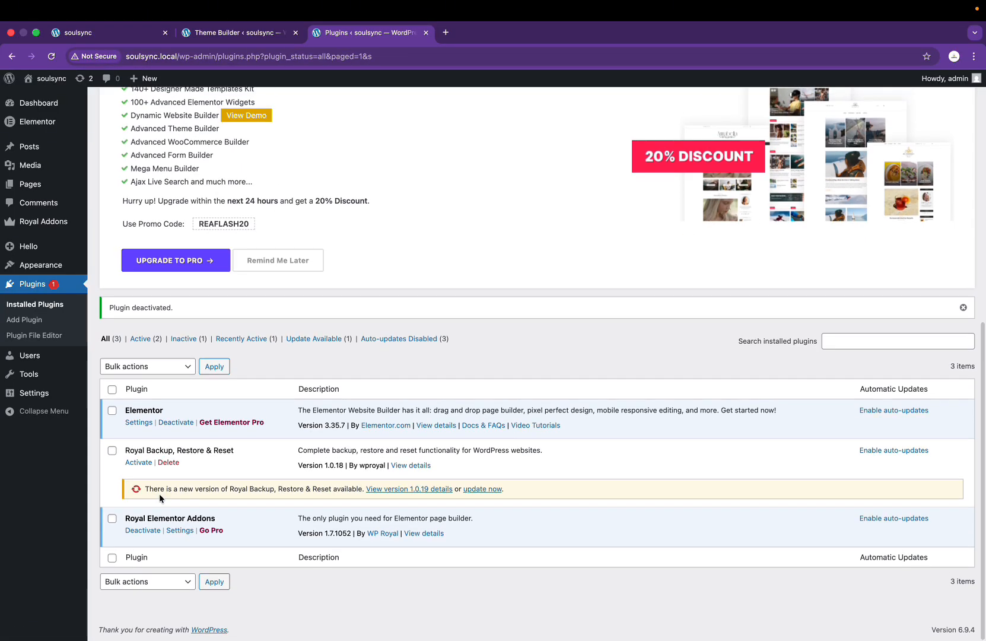
{"action": "left_click", "coordinate": [169, 461]}
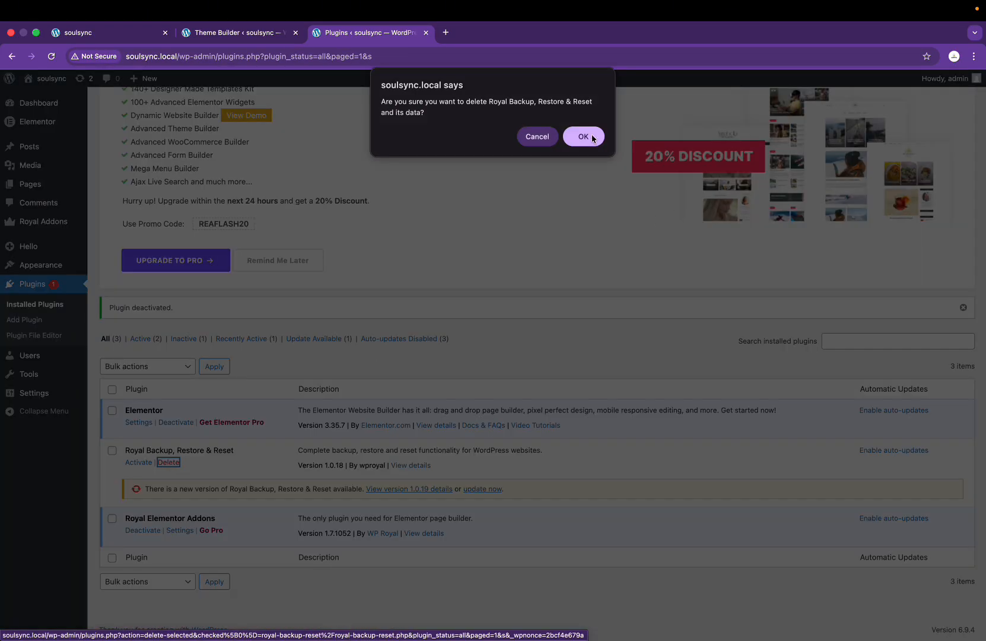
{"action": "left_click", "coordinate": [584, 137]}
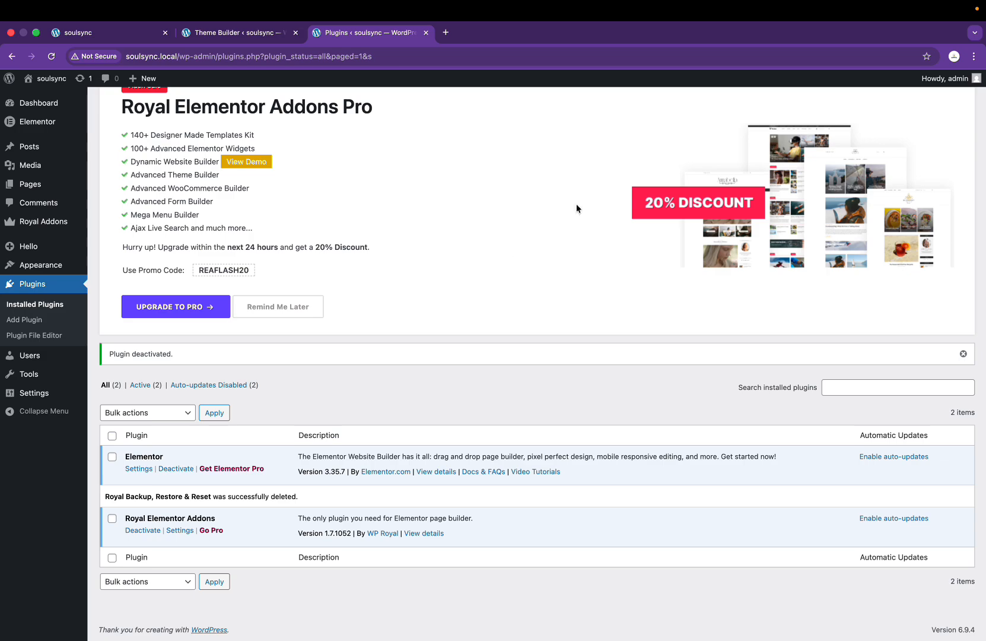
Step: Reload the Royal Addons Theme Builder page
{"action": "left_click", "coordinate": [227, 39]}
{"action": "scroll", "coordinate": [223, 438], "scroll_direction": "down", "scroll_amount": 4}
{"action": "key", "text": "super+r"}
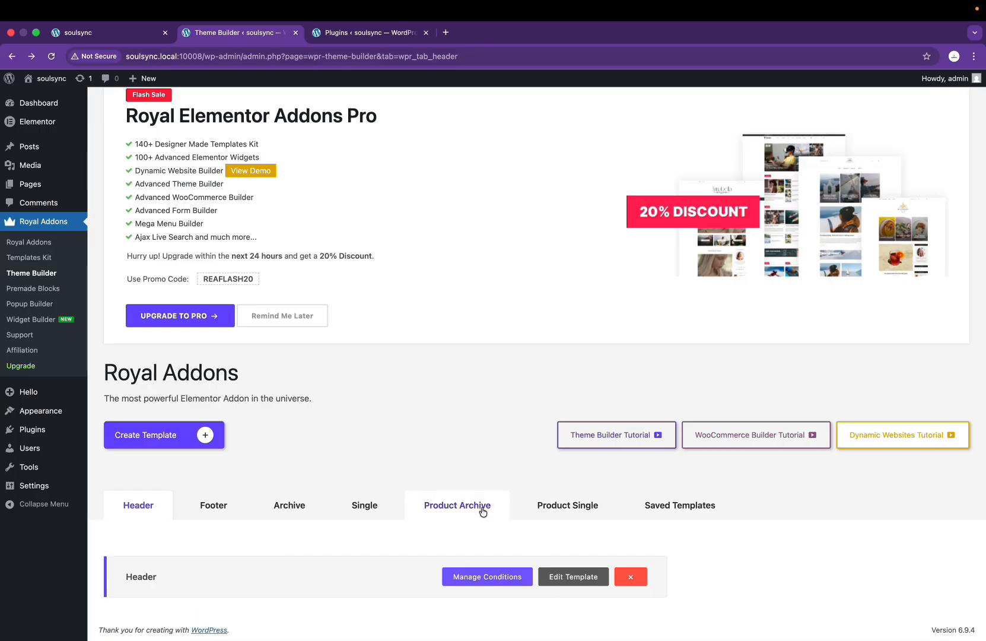
Step: Edit the Header template choosing 'Skip and never show this again', then check Figma's mobile Landing Page frame
{"action": "left_click", "coordinate": [586, 579]}
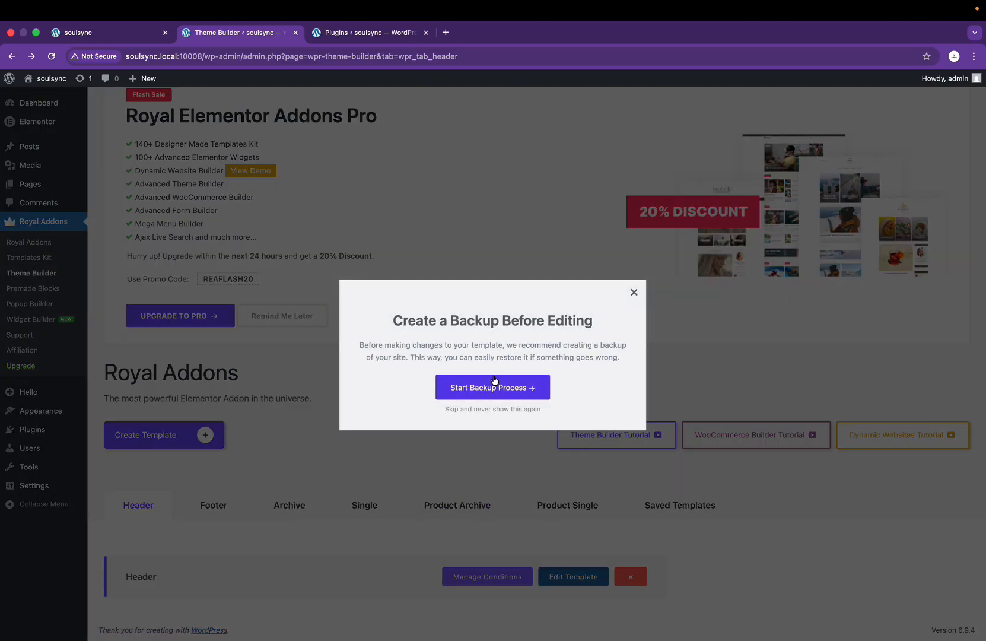
{"action": "left_click", "coordinate": [499, 410]}
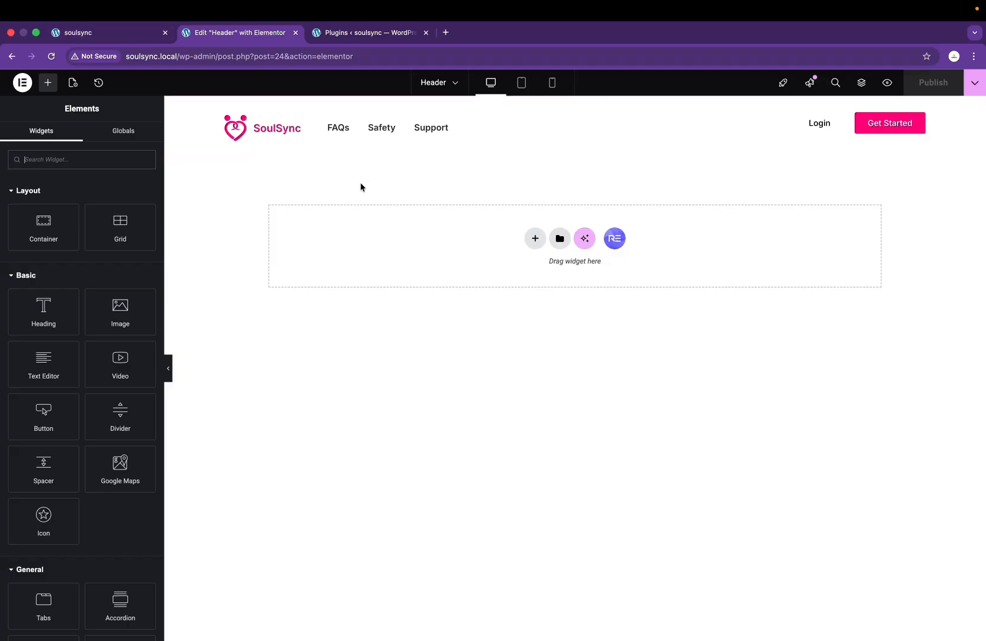
{"action": "key", "text": "ctrl+Right"}
{"action": "key", "text": "shift+2"}
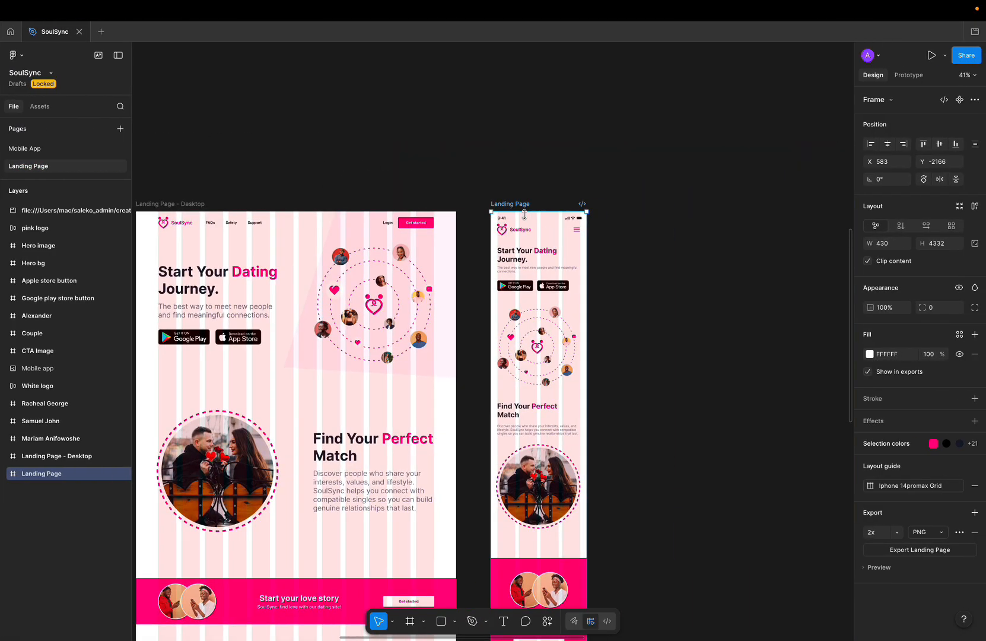
{"action": "key", "text": "ctrl+Left"}
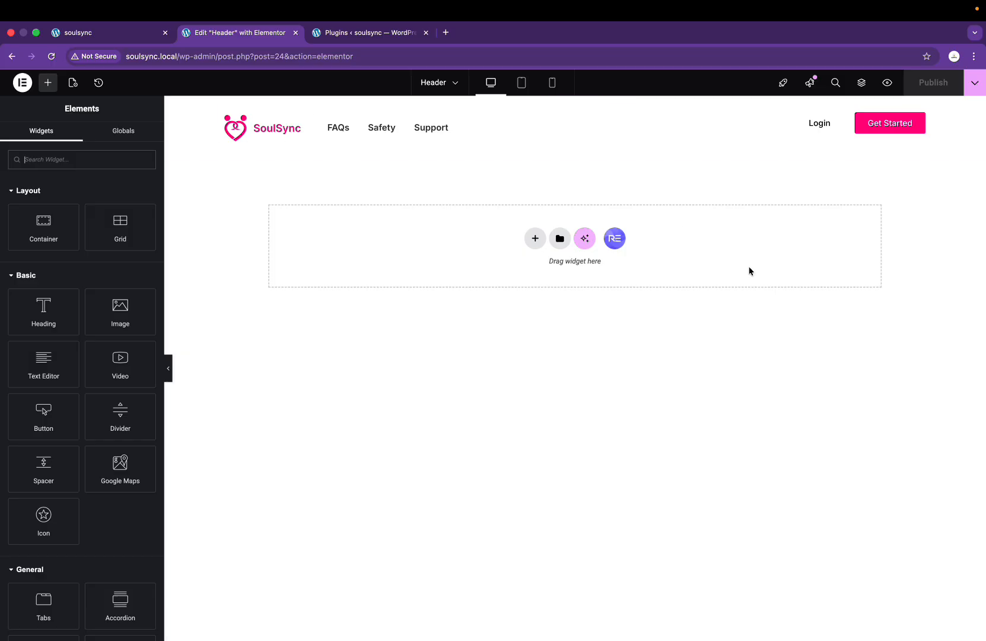
Step: Switch to mobile preview and add a single-column Flexbox container below the Get Started button
{"action": "left_click", "coordinate": [536, 237]}
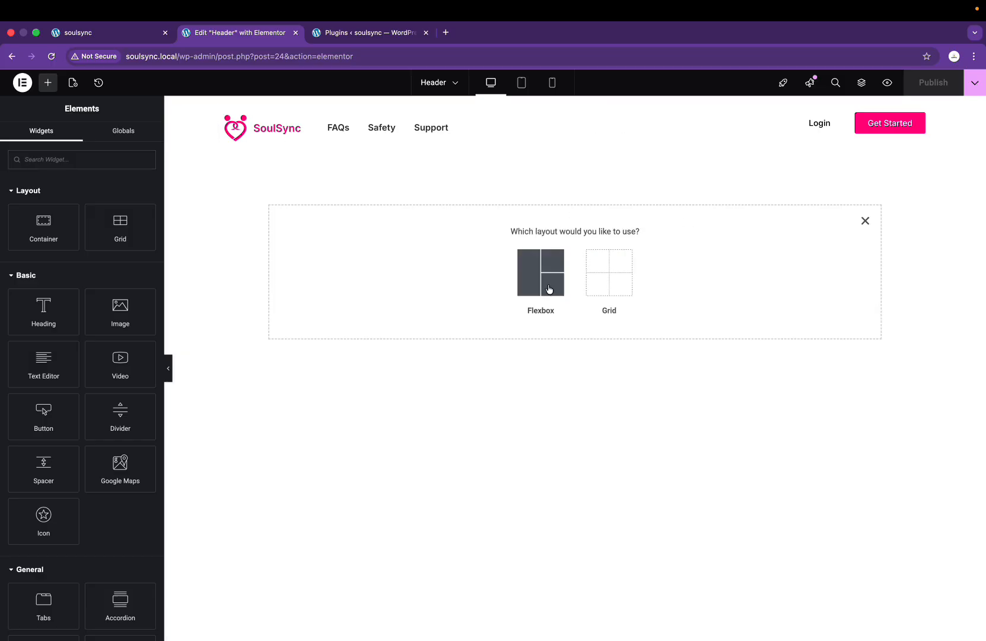
{"action": "left_click", "coordinate": [552, 83]}
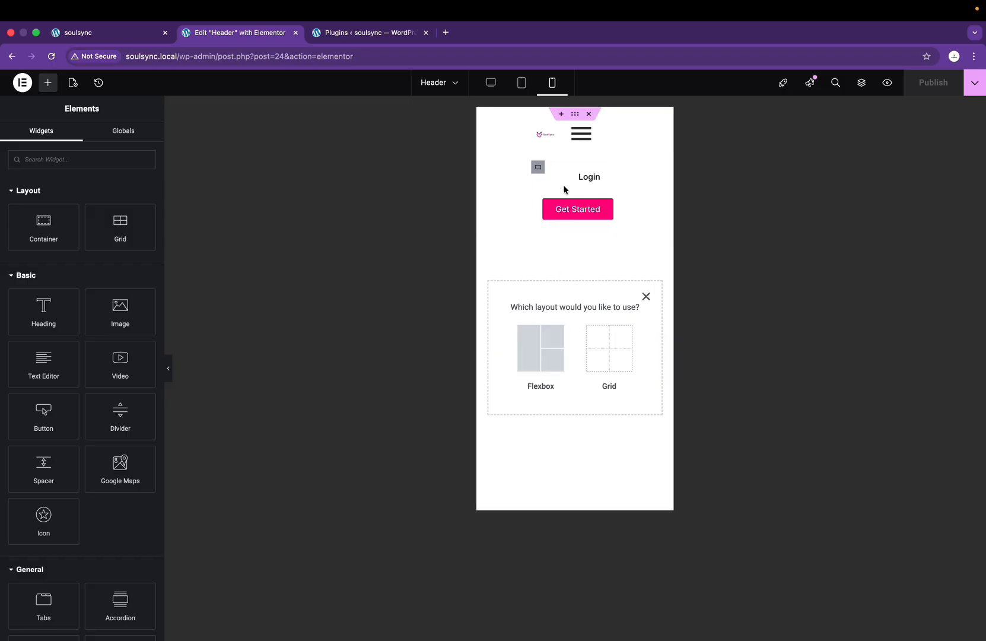
{"action": "left_click", "coordinate": [537, 349]}
{"action": "left_click", "coordinate": [502, 295]}
{"action": "left_click", "coordinate": [528, 349]}
{"action": "left_click", "coordinate": [516, 341]}
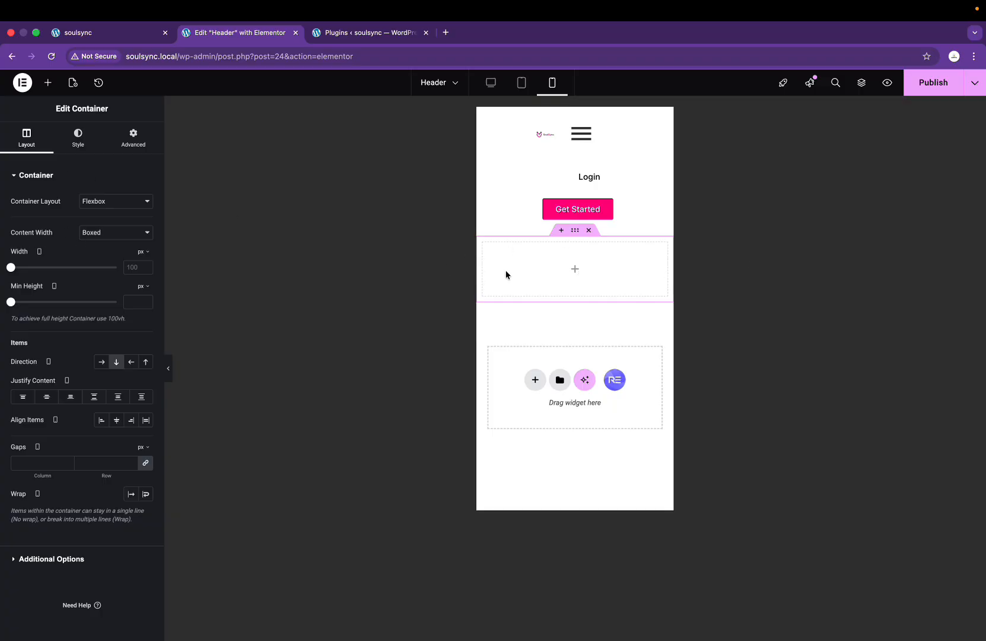
Step: Make the new container full width, nest an inner container in it, and duplicate that box
{"action": "left_click", "coordinate": [112, 228]}
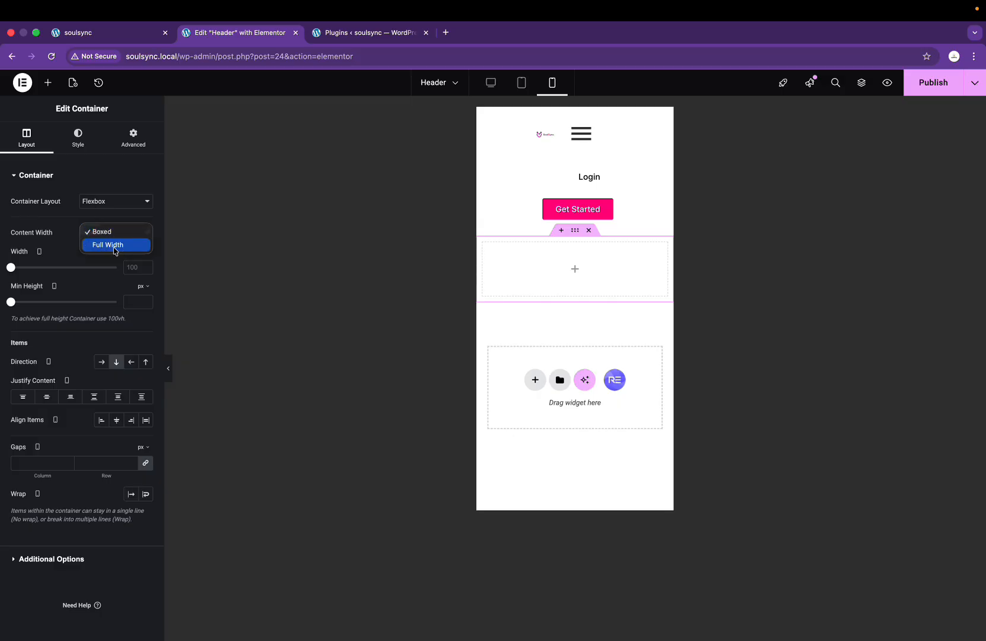
{"action": "left_click", "coordinate": [117, 249]}
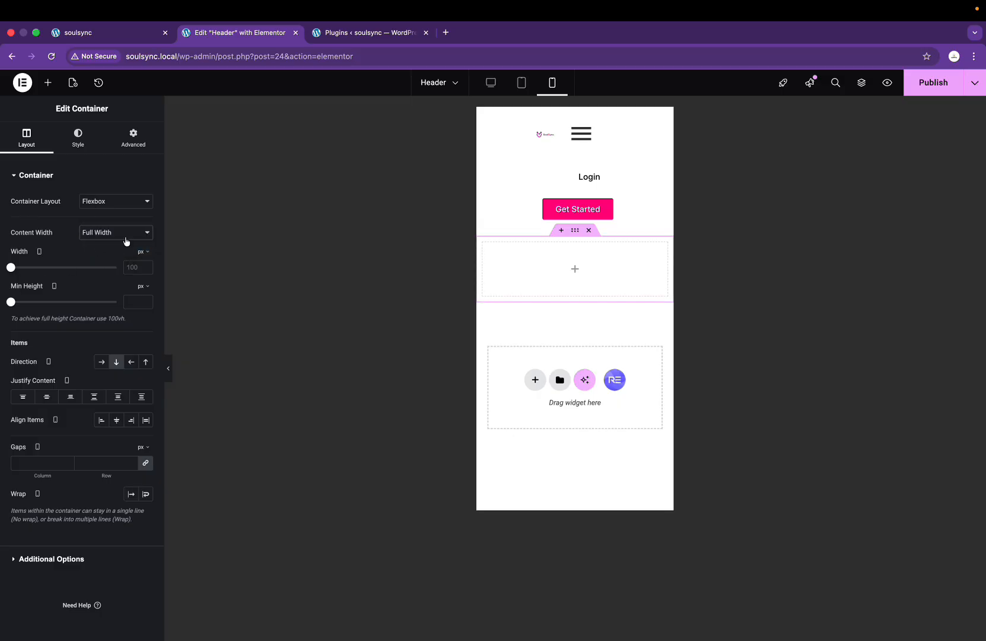
{"action": "left_click", "coordinate": [572, 271]}
{"action": "left_click_drag", "start_coordinate": [43, 225], "coordinate": [614, 260]}
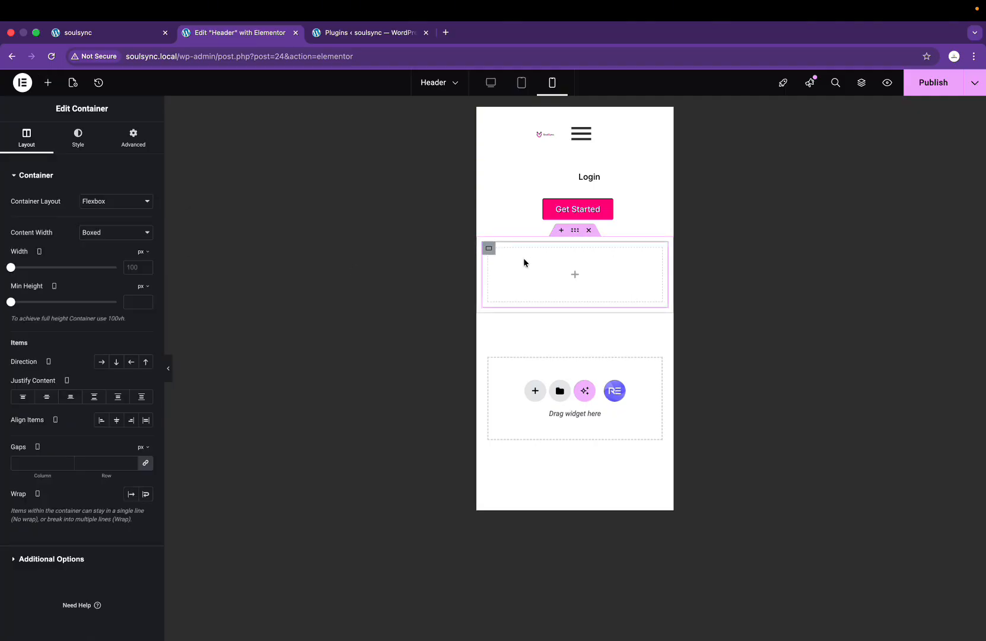
{"action": "right_click", "coordinate": [490, 252]}
{"action": "left_click", "coordinate": [513, 282]}
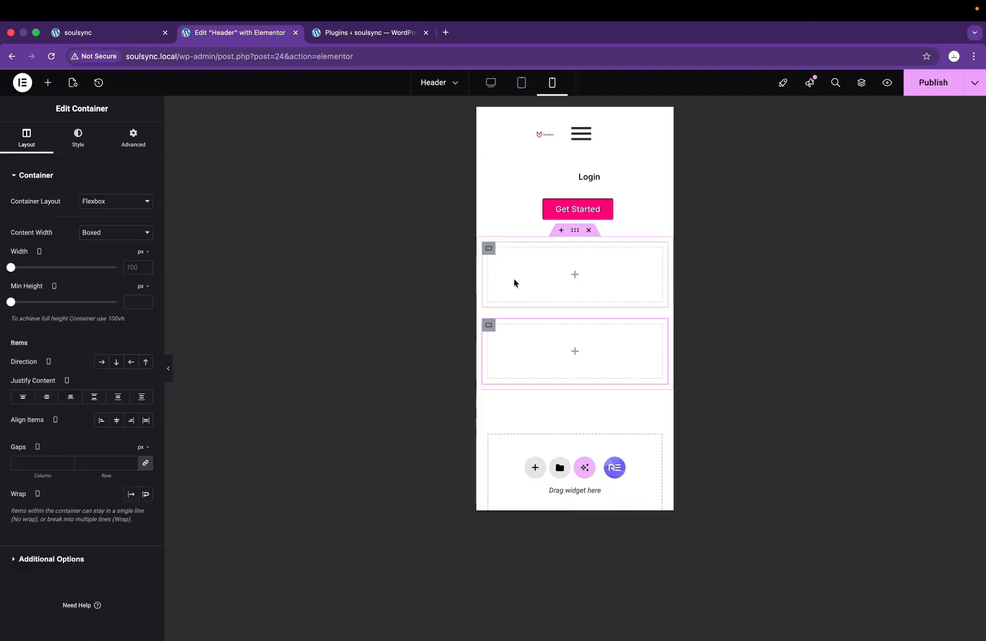
Step: Set the outer container's direction to Row so the two boxes sit side by side
{"action": "left_click", "coordinate": [574, 233]}
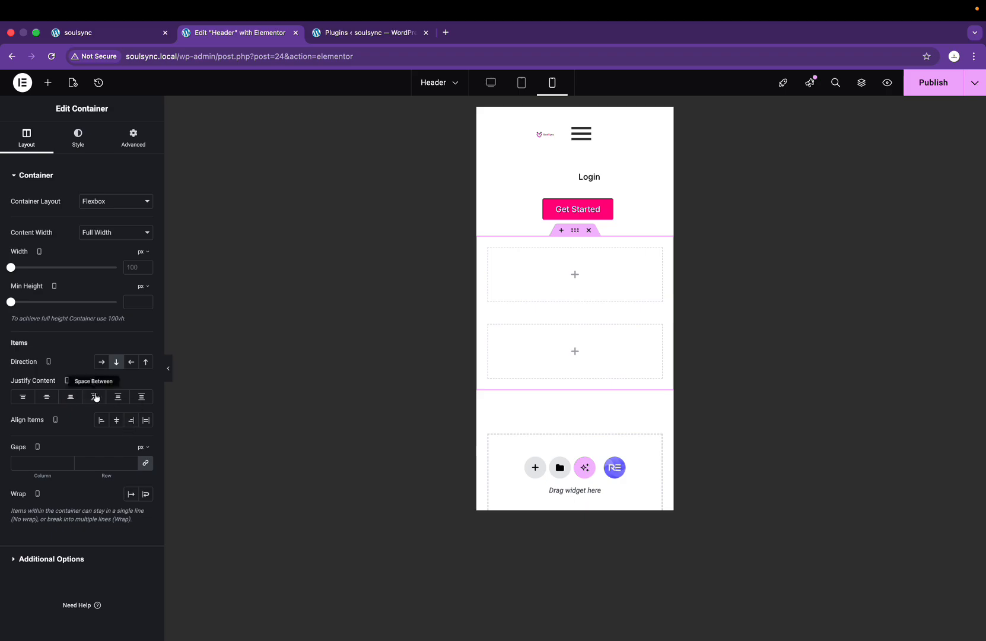
{"action": "left_click", "coordinate": [101, 361]}
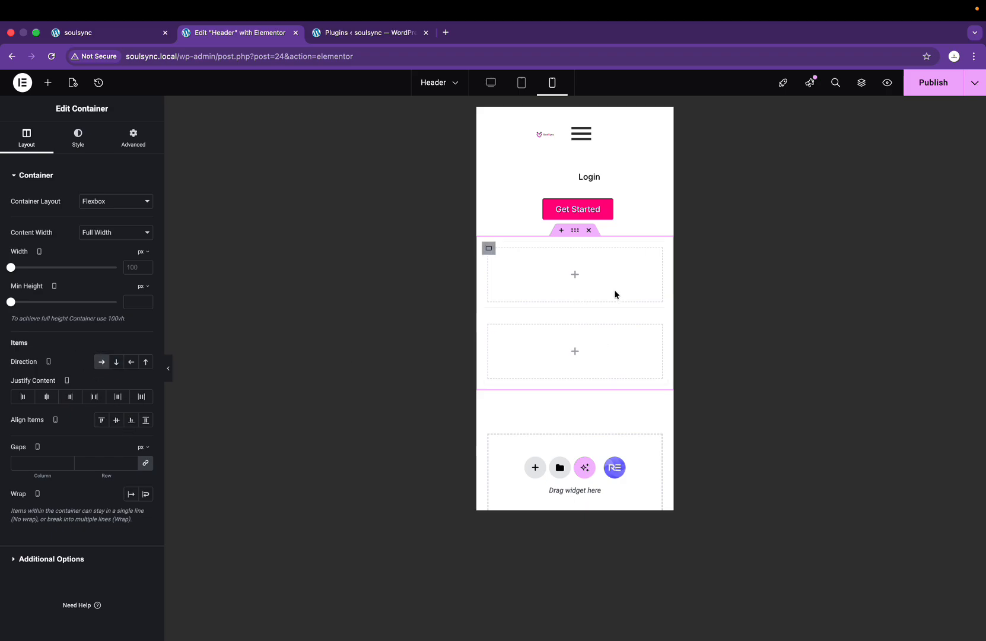
{"action": "left_click", "coordinate": [103, 363]}
{"action": "mouse_move", "coordinate": [507, 295]}
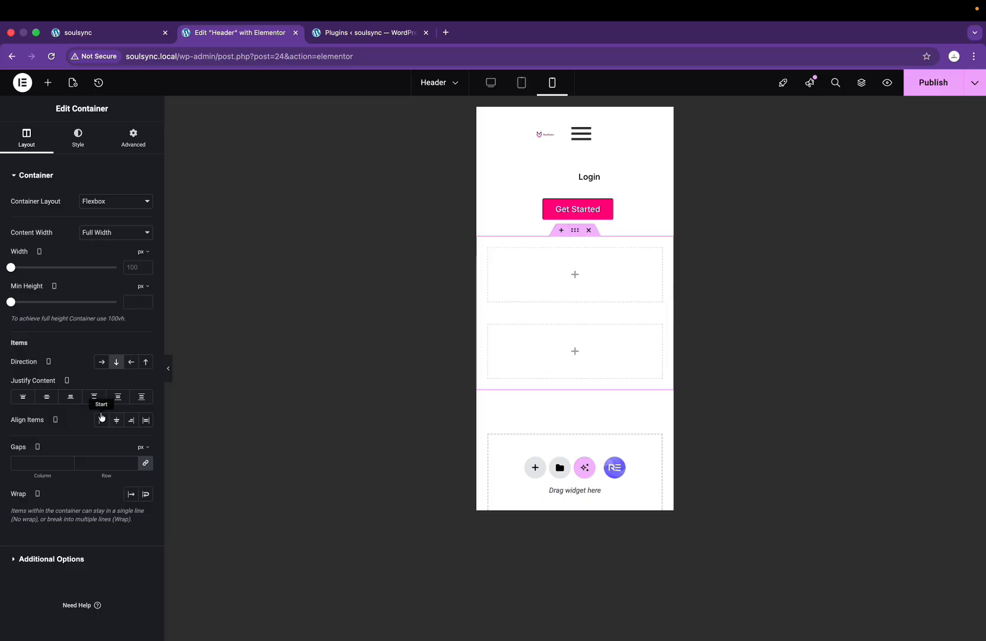
{"action": "left_click", "coordinate": [106, 366]}
Step: Set the first box's width to 50% and the second box's to 48%
{"action": "left_click", "coordinate": [489, 248]}
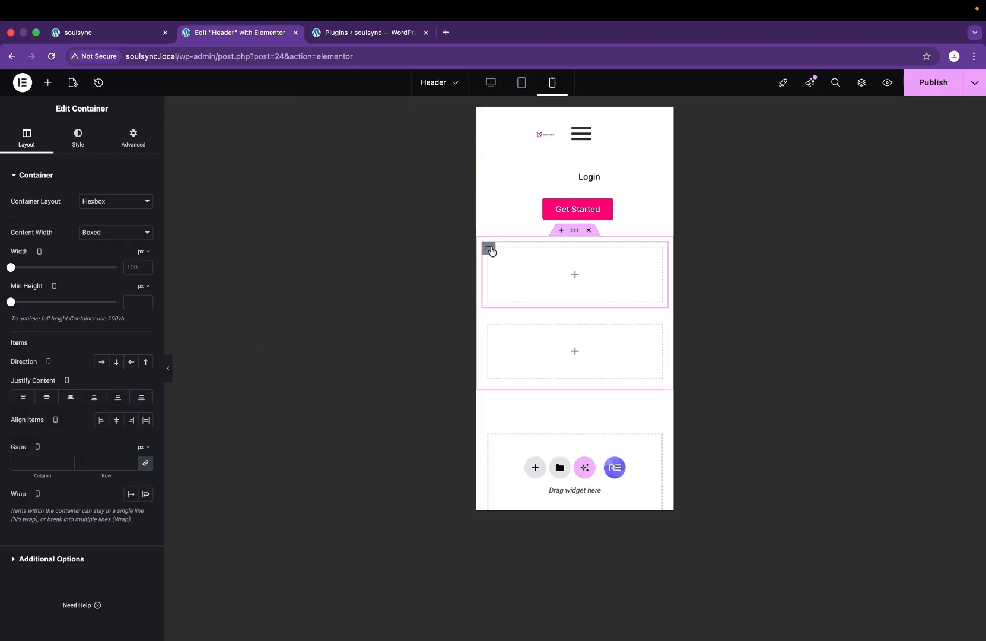
{"action": "left_click", "coordinate": [142, 251]}
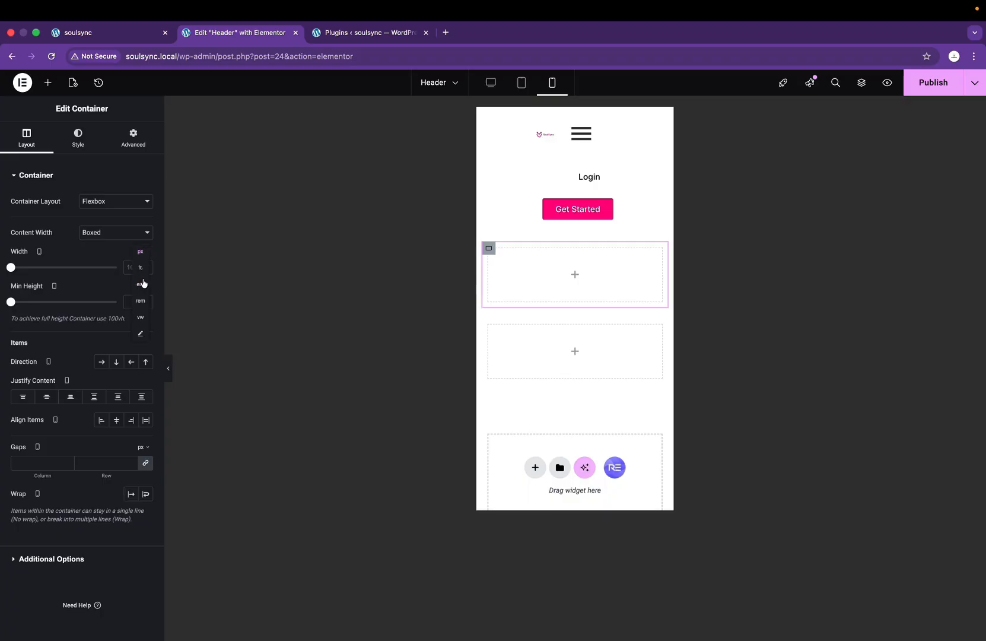
{"action": "left_click", "coordinate": [139, 269]}
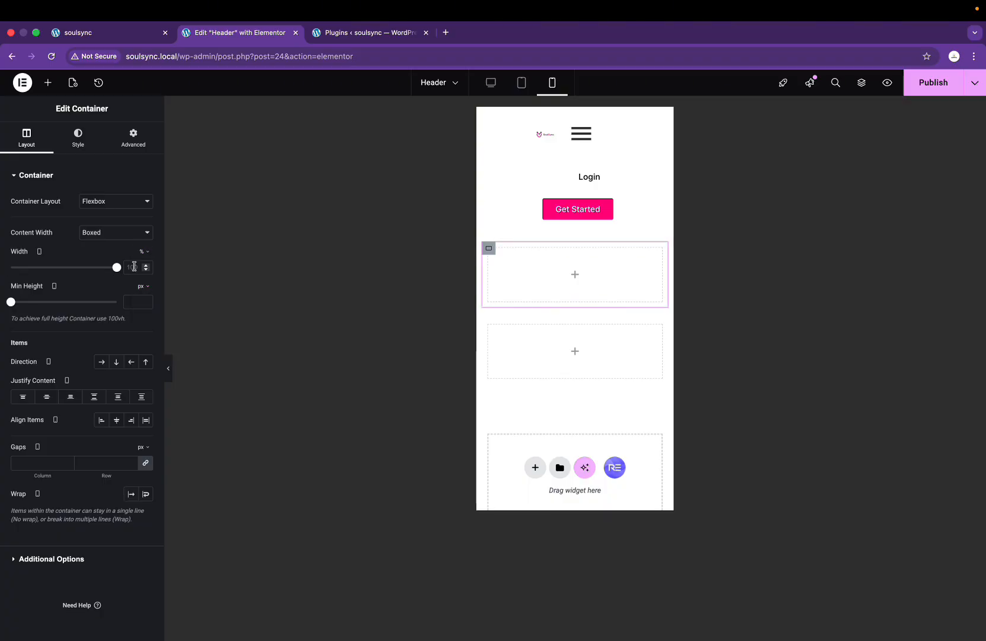
{"action": "double_click", "coordinate": [134, 266]}
{"action": "type", "text": "50"}
{"action": "left_click", "coordinate": [490, 324]}
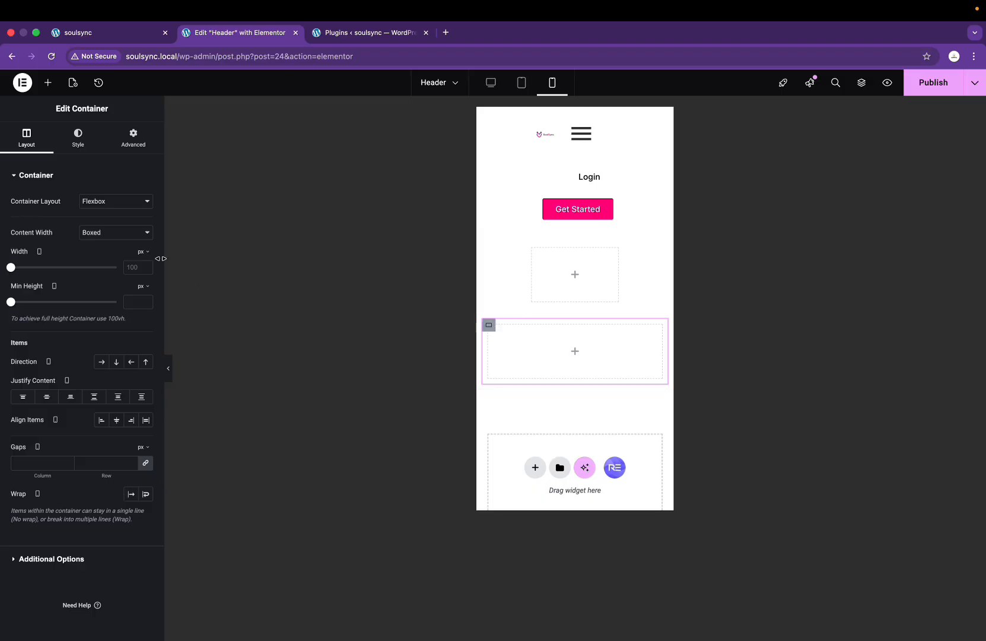
{"action": "left_click", "coordinate": [143, 268]}
{"action": "key", "text": "BackSpace"}
{"action": "key", "text": "BackSpace"}
{"action": "type", "text": "48"}
Step: Make the upper box Full Width with a width of 50%
{"action": "left_click", "coordinate": [489, 248]}
{"action": "left_click", "coordinate": [103, 237]}
{"action": "left_click", "coordinate": [102, 245]}
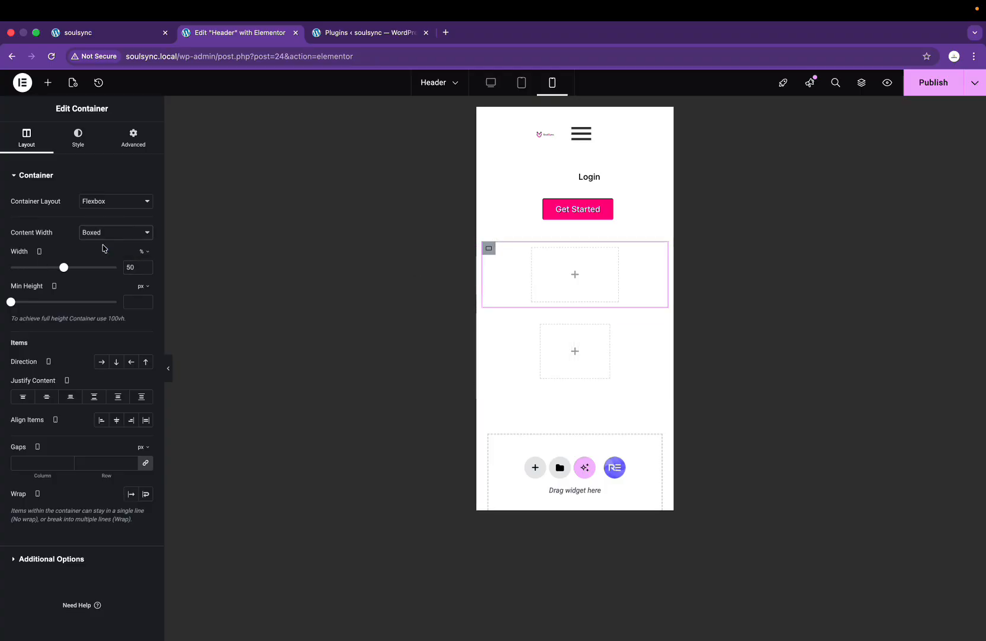
{"action": "left_click", "coordinate": [140, 268]}
{"action": "left_click", "coordinate": [132, 267]}
{"action": "type", "text": "50"}
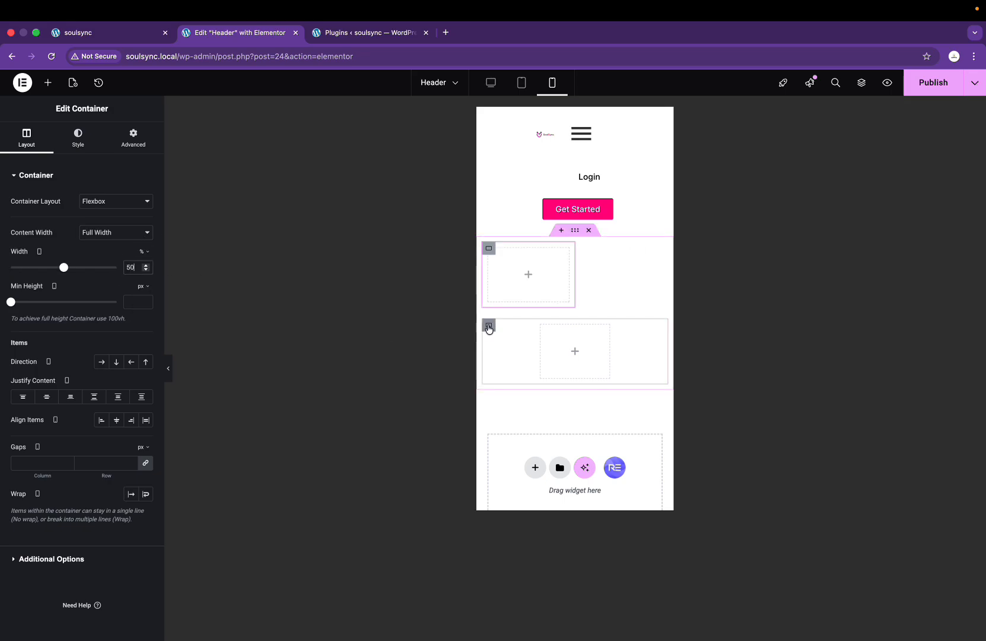
Step: Make the lower box Full Width and set its width to 44%
{"action": "left_click", "coordinate": [489, 325]}
{"action": "left_click", "coordinate": [132, 232]}
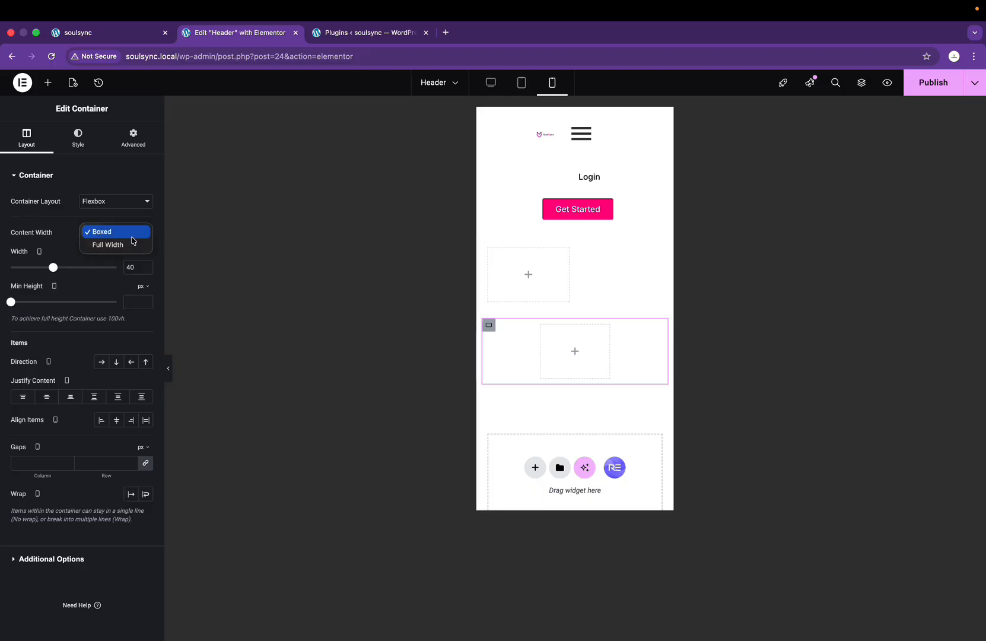
{"action": "left_click", "coordinate": [132, 244]}
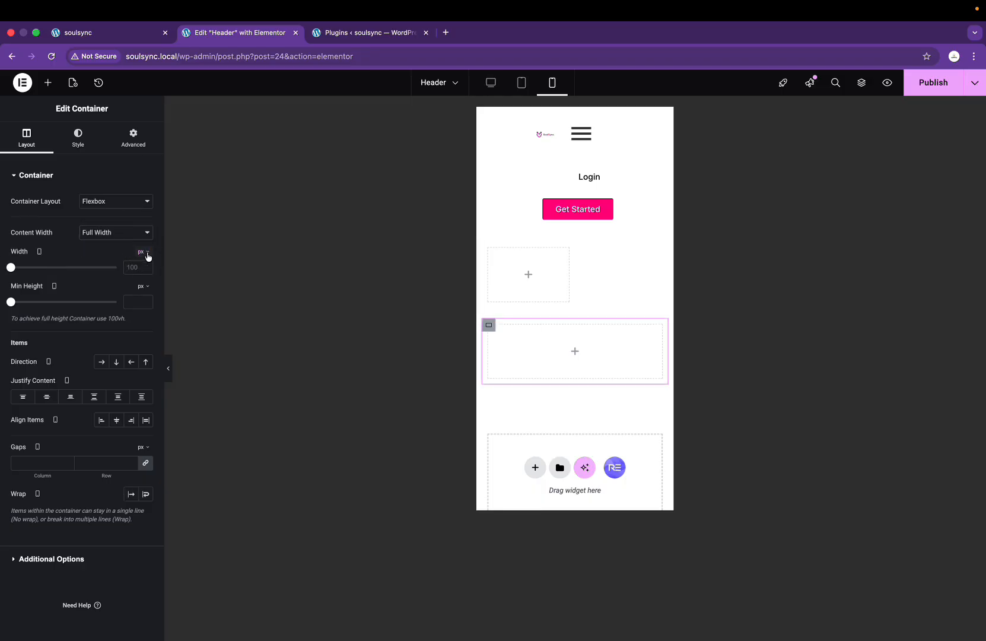
{"action": "left_click", "coordinate": [144, 271]}
{"action": "left_click", "coordinate": [137, 267]}
{"action": "type", "text": "48"}
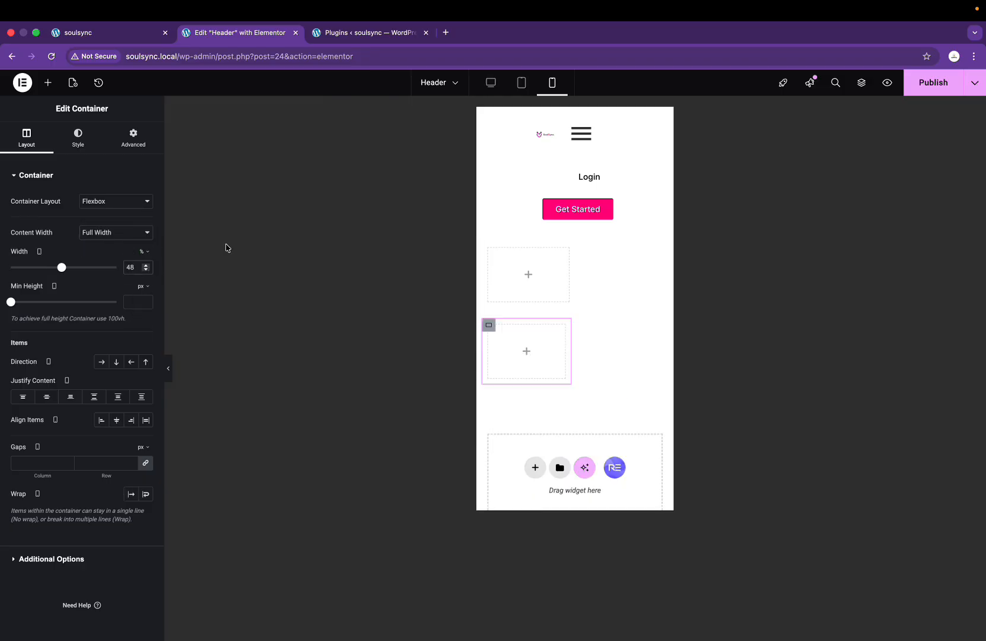
{"action": "key", "text": "BackSpace"}
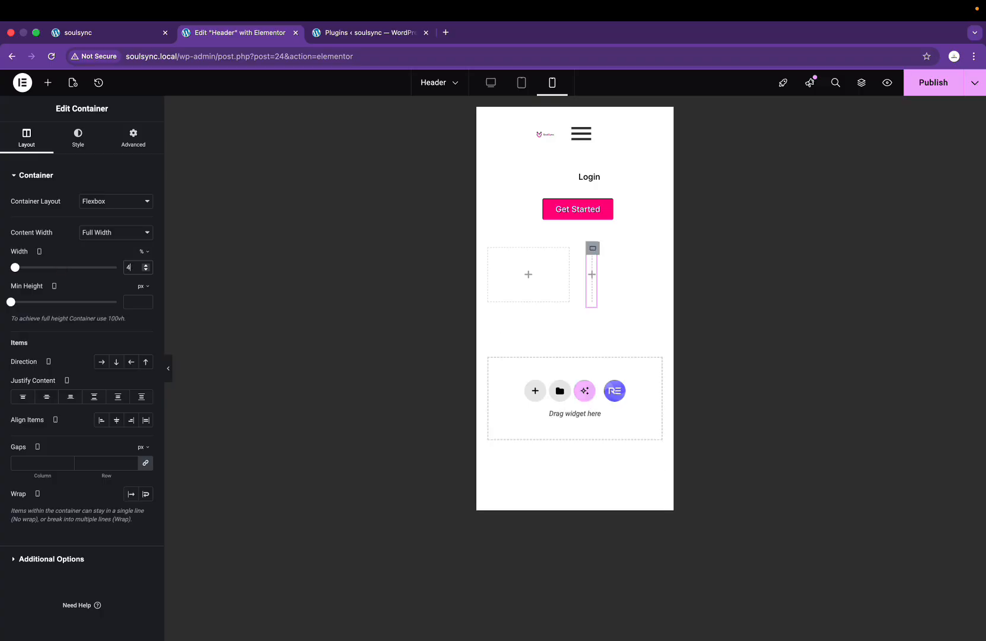
{"action": "type", "text": "8"}
{"action": "key", "text": "BackSpace"}
{"action": "type", "text": "8"}
{"action": "key", "text": "BackSpace"}
{"action": "type", "text": "4"}
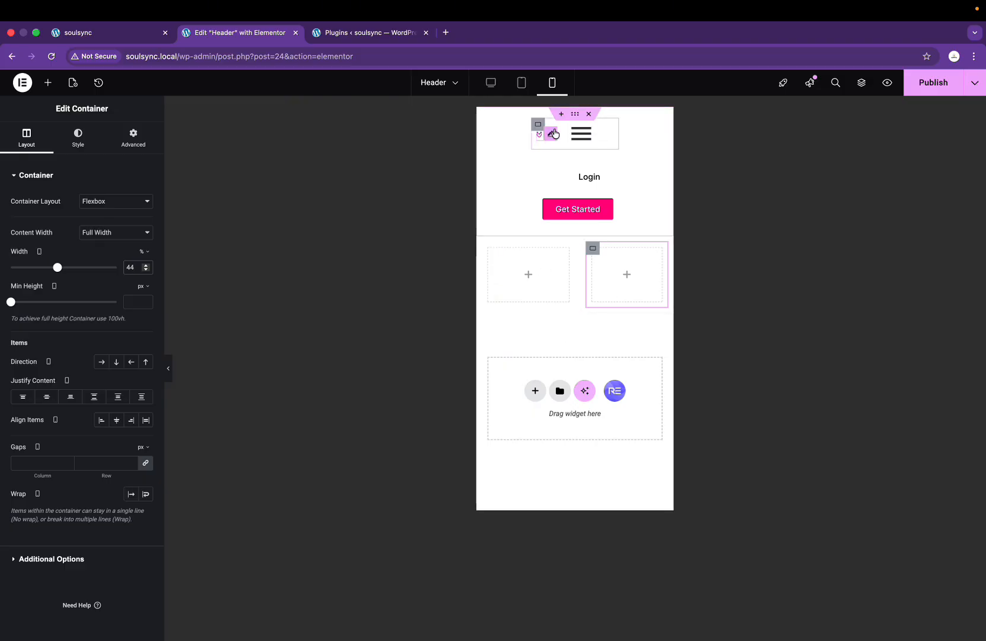
Step: Paste a copy of the header logo into the left box, resize it, then delete it
{"action": "right_click", "coordinate": [553, 135]}
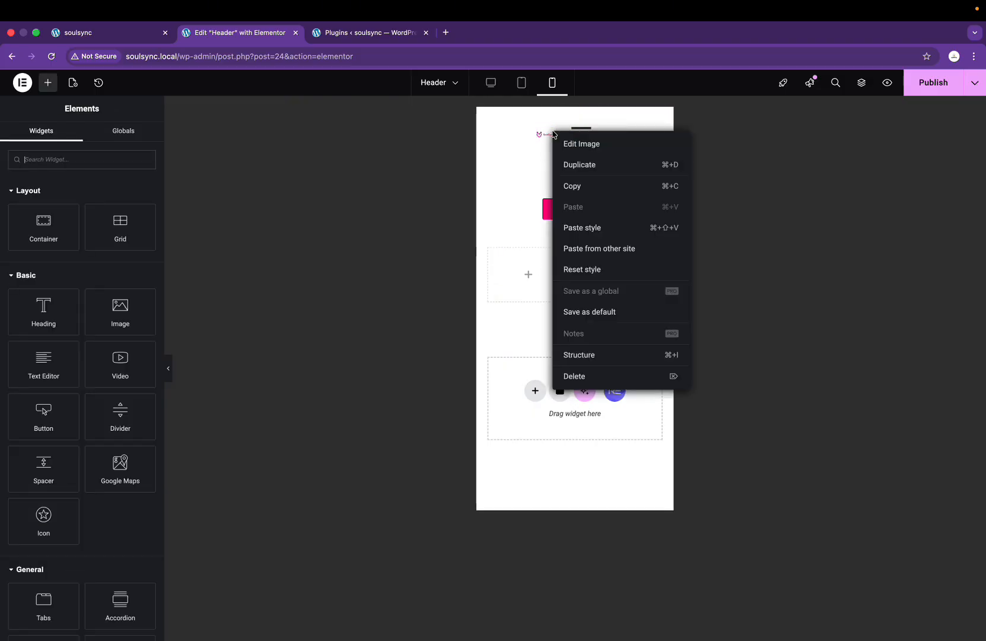
{"action": "left_click", "coordinate": [596, 190]}
{"action": "right_click", "coordinate": [525, 274]}
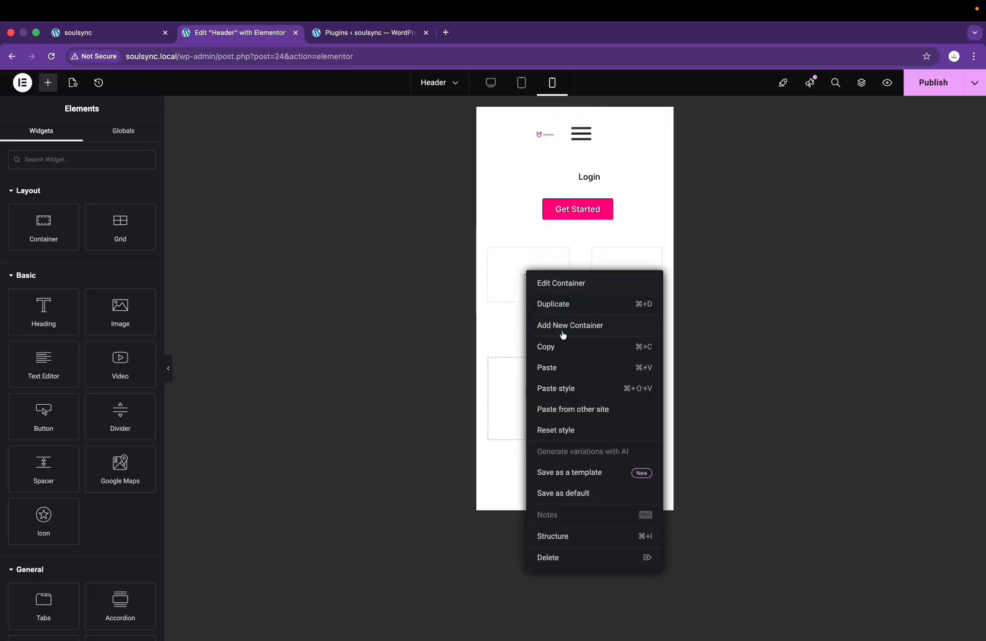
{"action": "left_click", "coordinate": [556, 388]}
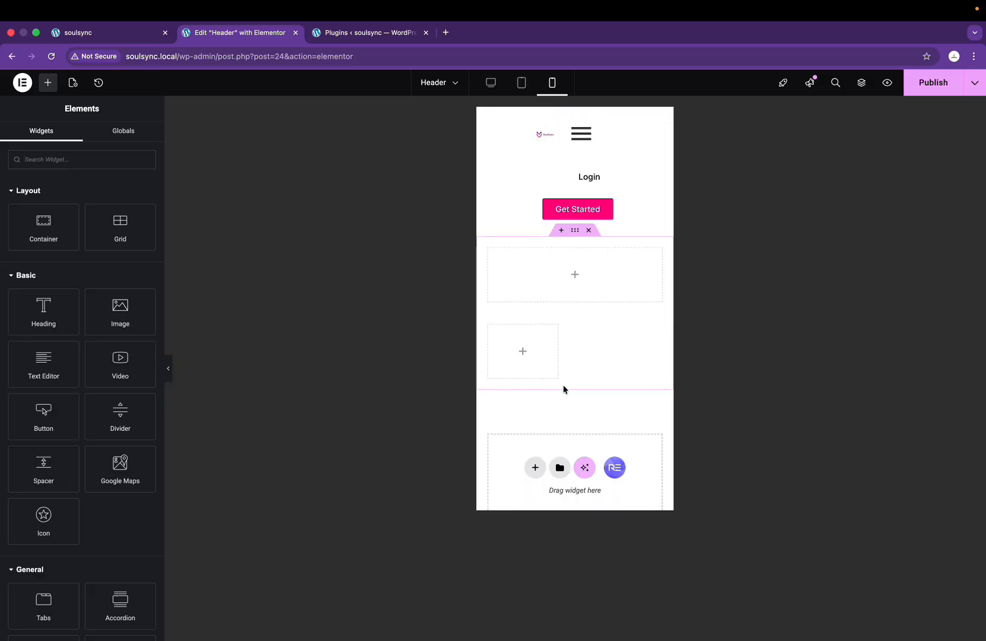
{"action": "right_click", "coordinate": [526, 273]}
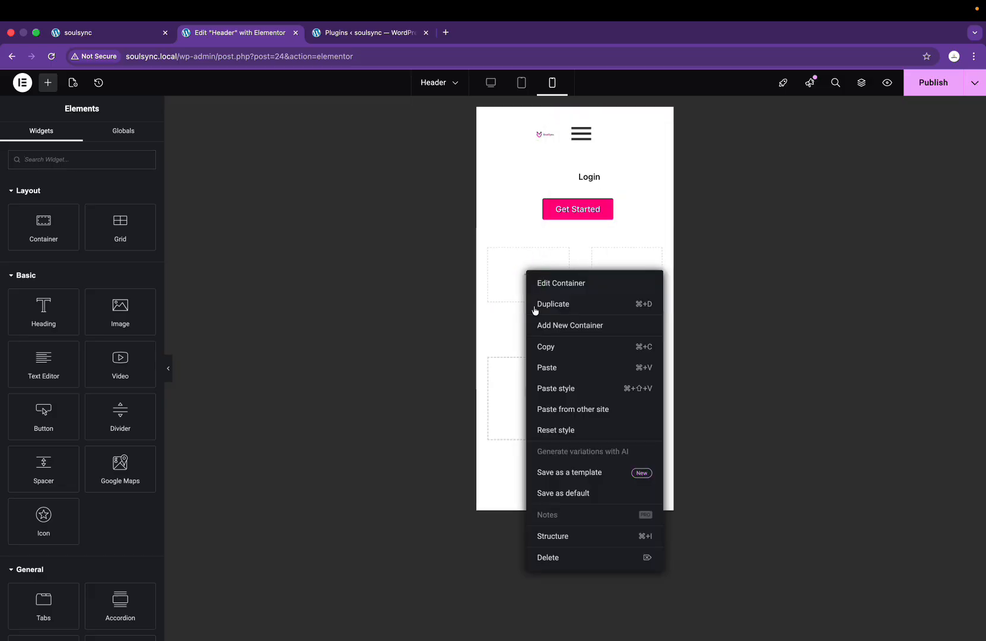
{"action": "left_click", "coordinate": [570, 374]}
{"action": "left_click", "coordinate": [535, 253]}
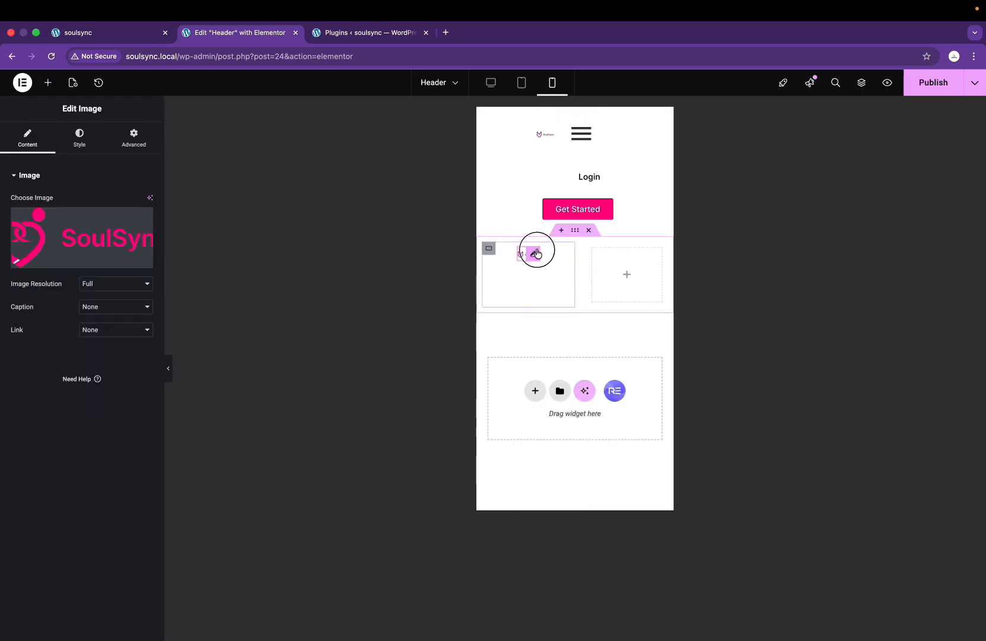
{"action": "left_click", "coordinate": [78, 141]}
{"action": "left_click_drag", "start_coordinate": [104, 240], "coordinate": [115, 237]}
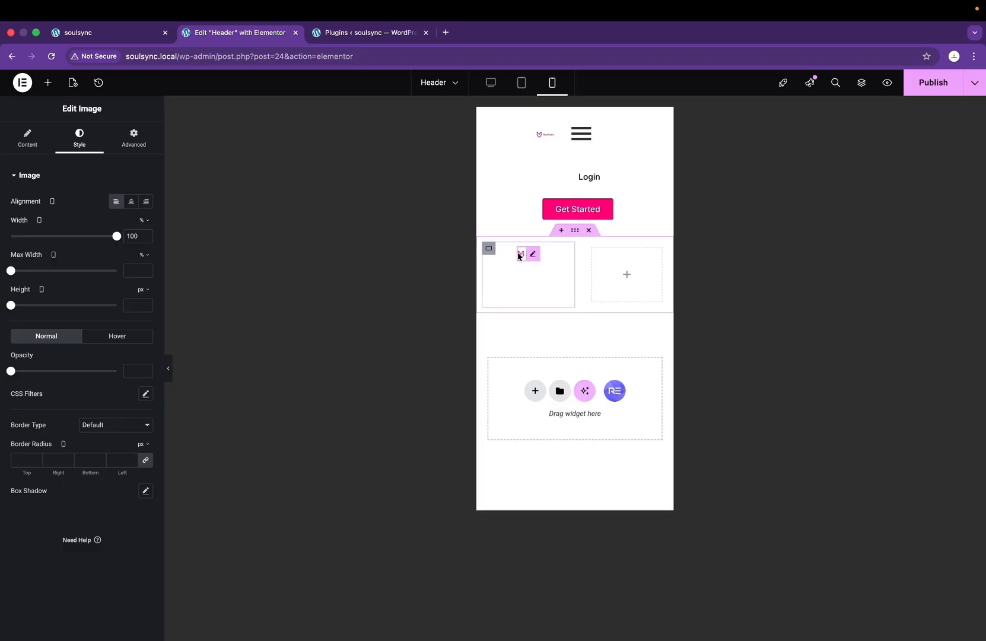
{"action": "left_click", "coordinate": [490, 249]}
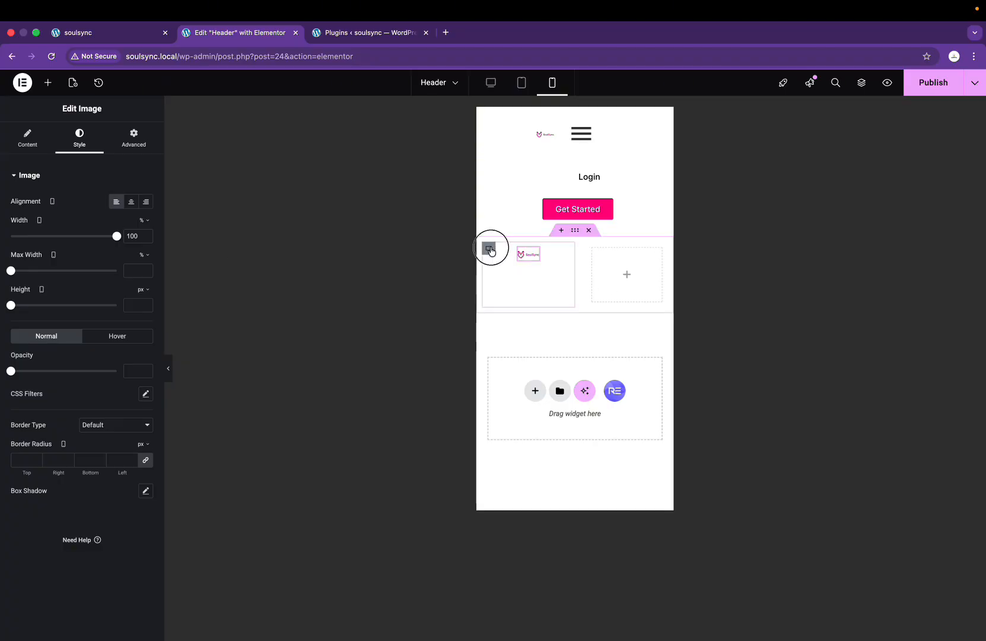
{"action": "left_click", "coordinate": [534, 253]}
{"action": "right_click", "coordinate": [535, 254]}
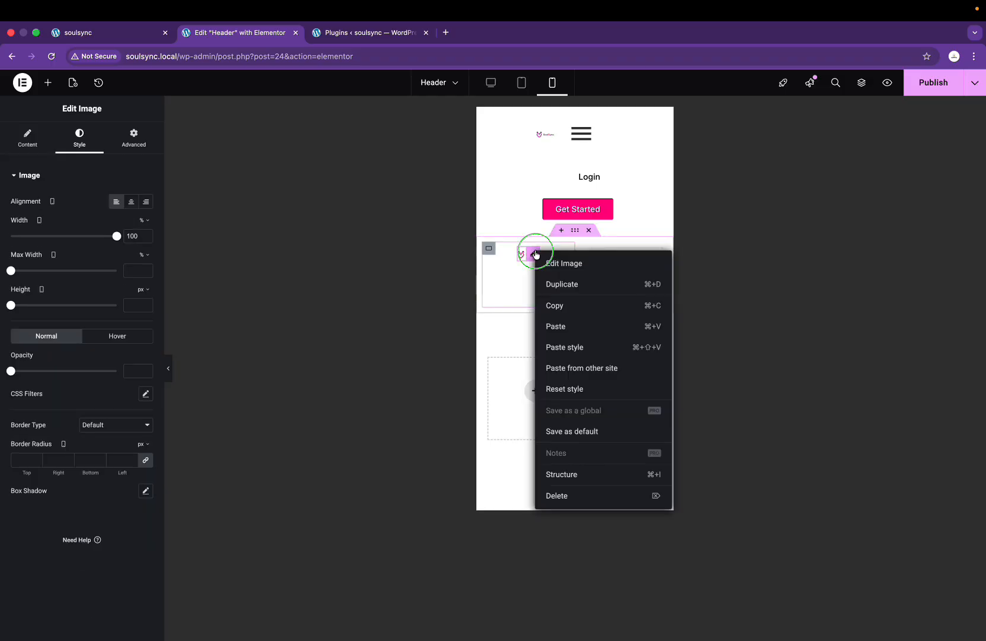
{"action": "left_click", "coordinate": [559, 498]}
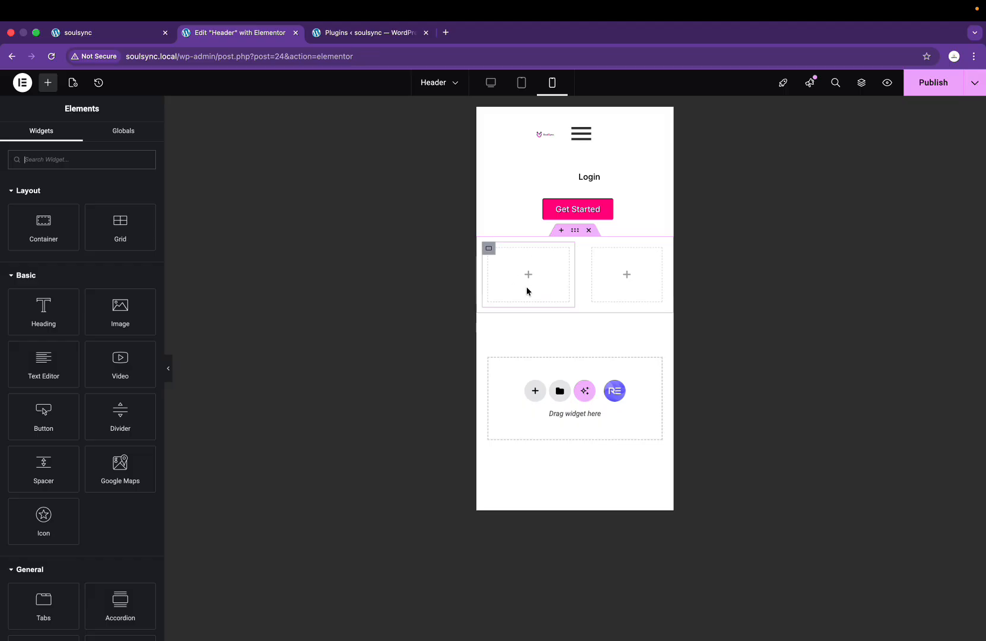
Step: Add an Image widget in the left box showing the pink SoulSync logo from the media library
{"action": "left_click_drag", "start_coordinate": [139, 325], "coordinate": [536, 291]}
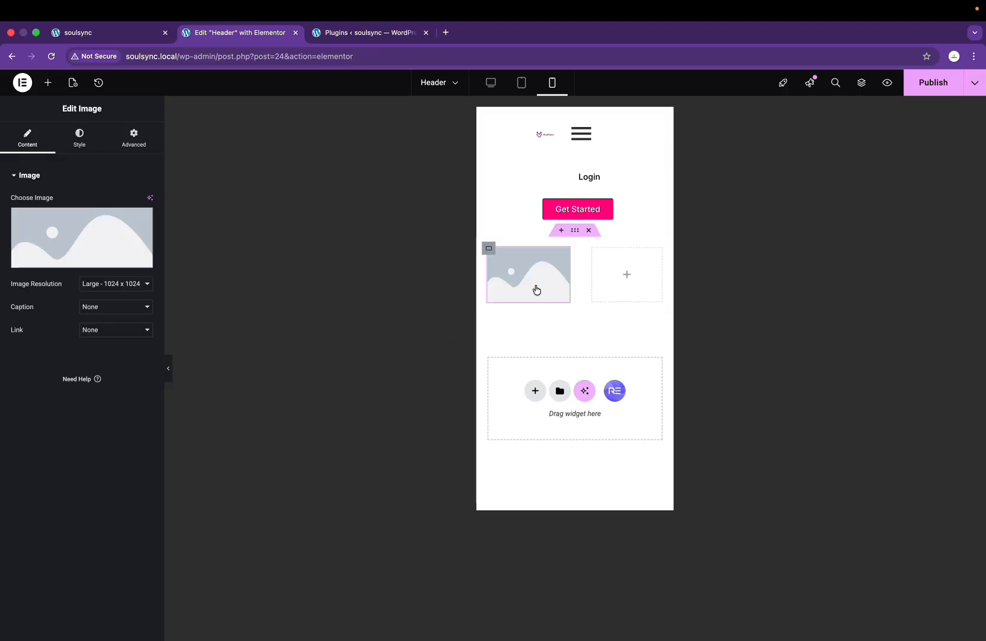
{"action": "left_click", "coordinate": [82, 234]}
{"action": "left_click", "coordinate": [513, 304]}
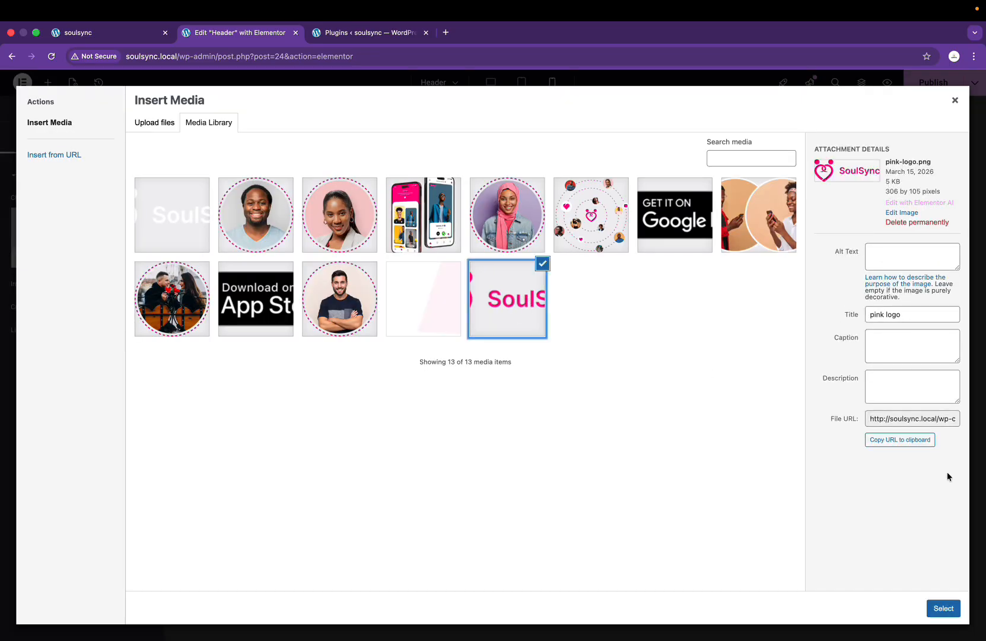
{"action": "left_click", "coordinate": [943, 608]}
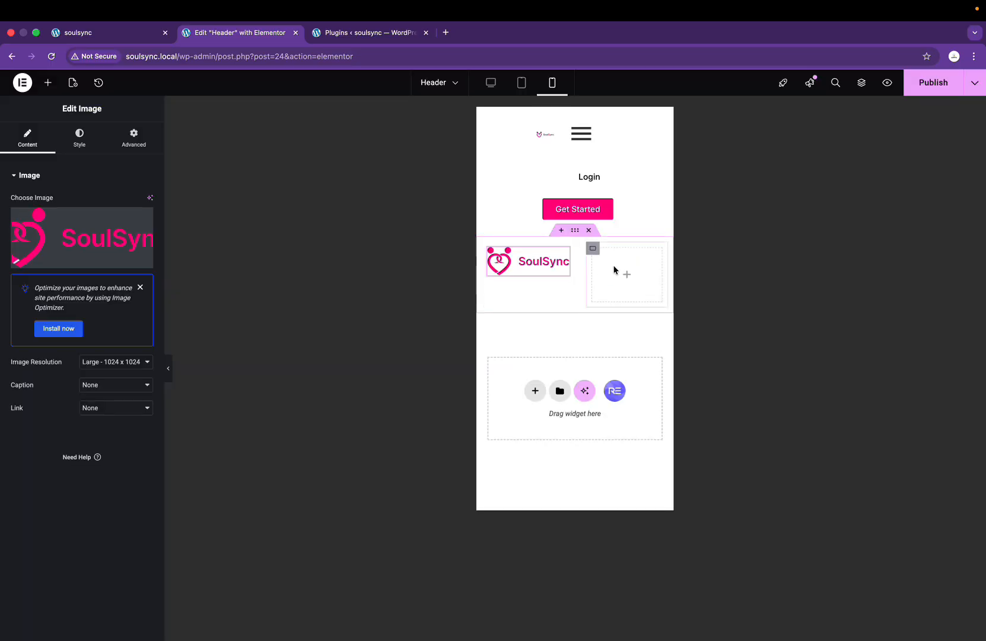
Step: Place a Nav Menu widget in the right box and publish the header
{"action": "left_click", "coordinate": [625, 276]}
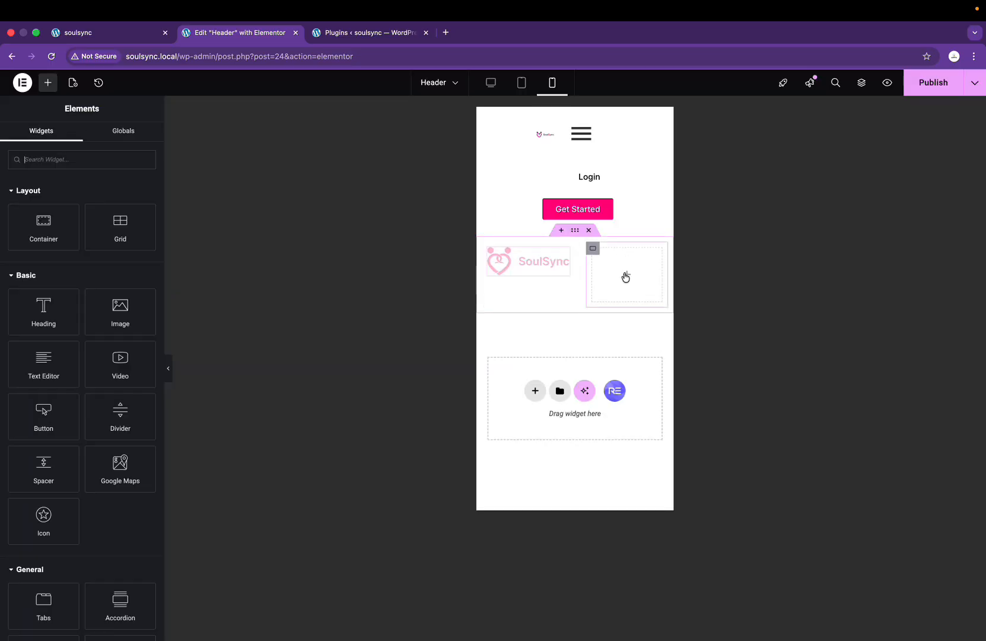
{"action": "left_click", "coordinate": [107, 156]}
{"action": "type", "text": "menu"}
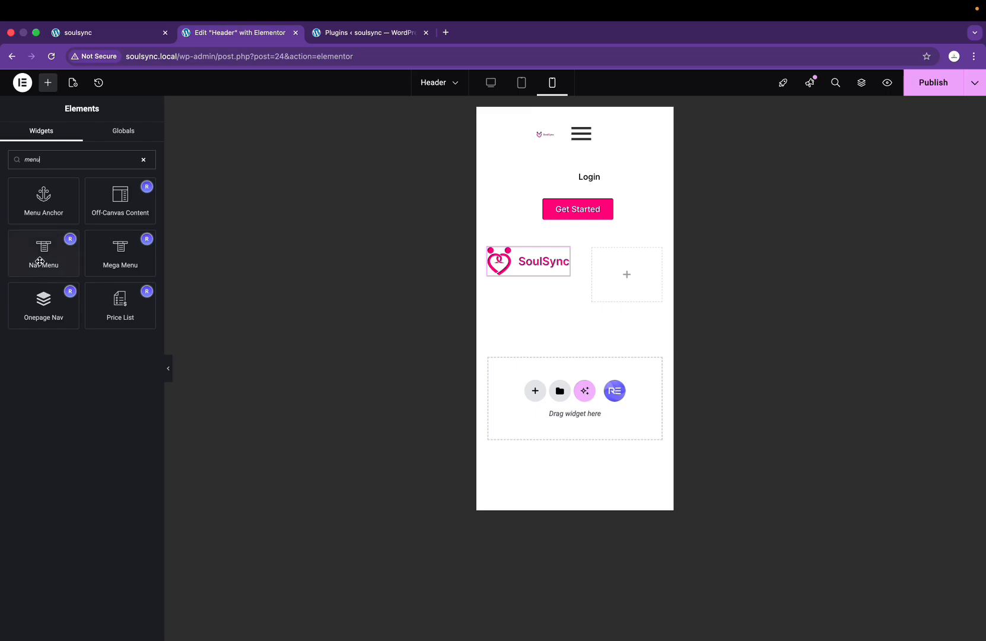
{"action": "left_click_drag", "start_coordinate": [40, 262], "coordinate": [615, 272]}
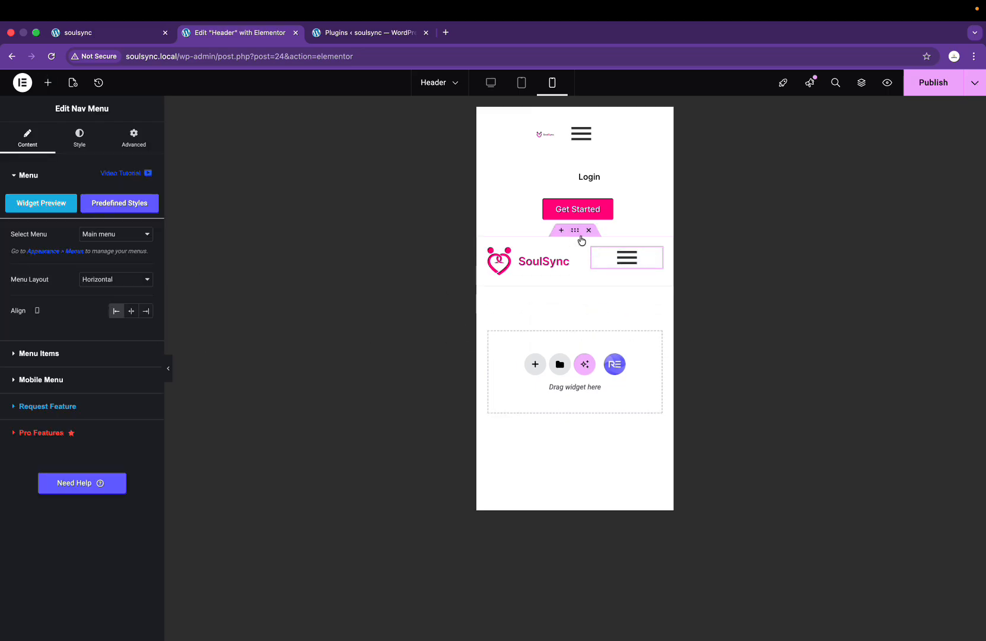
{"action": "left_click", "coordinate": [921, 89]}
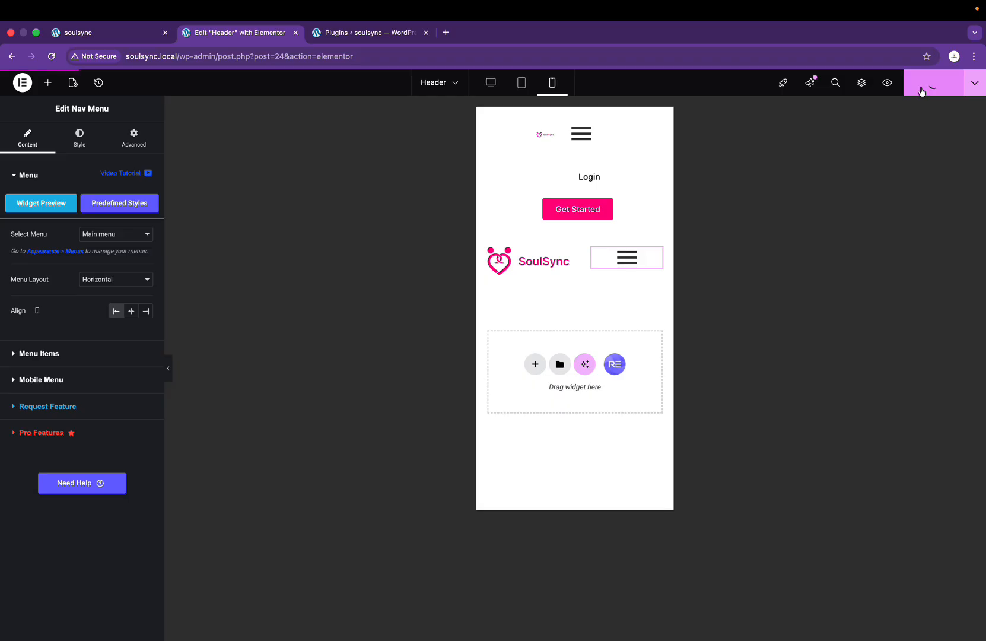
Step: Reload the live homepage, review it at mobile width in DevTools, then return to the Header editor
{"action": "left_click", "coordinate": [109, 36]}
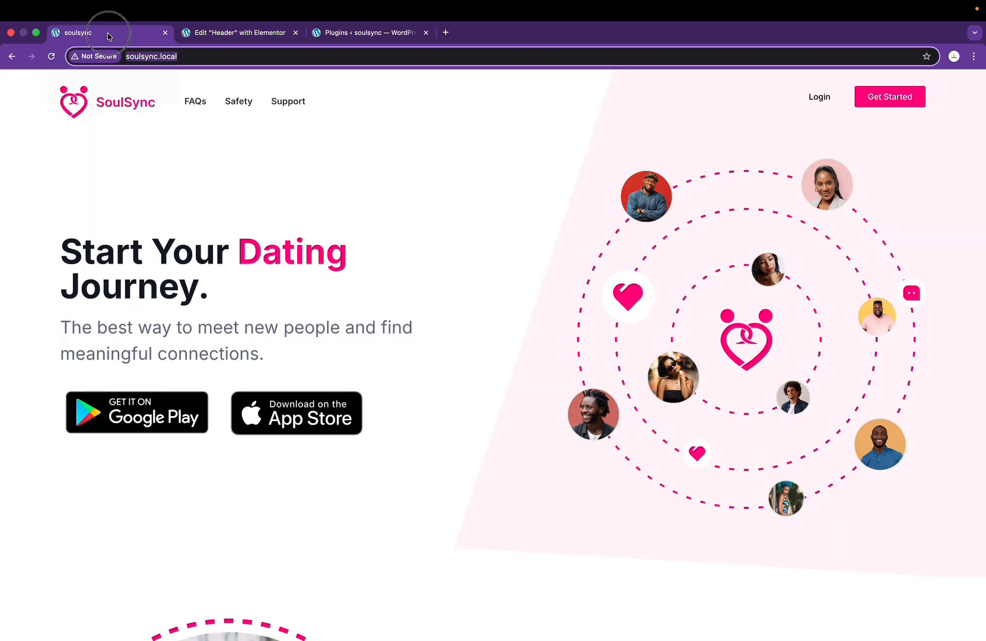
{"action": "key", "text": "super+r"}
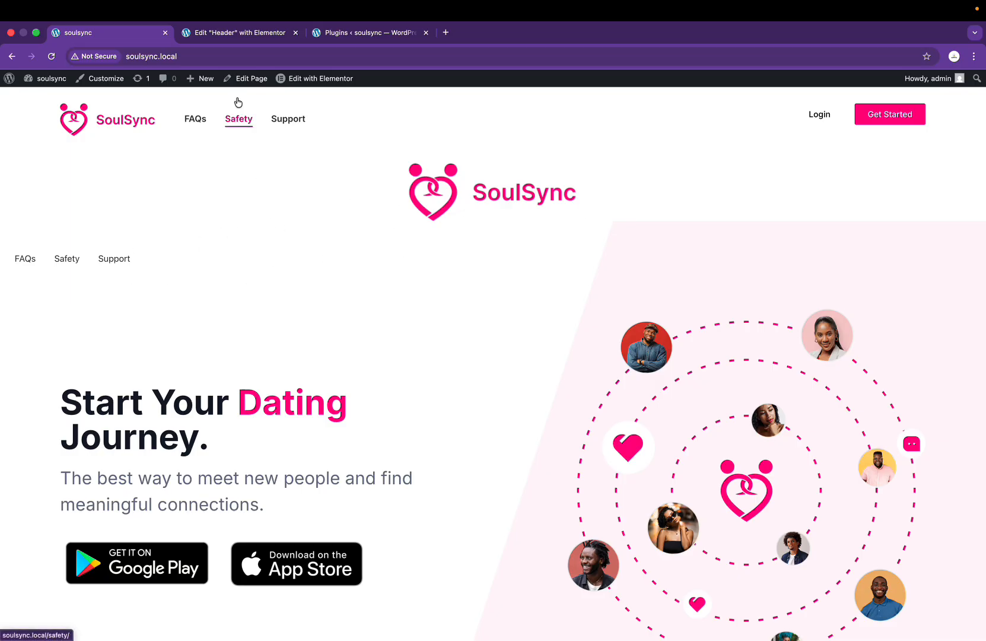
{"action": "right_click", "coordinate": [253, 216]}
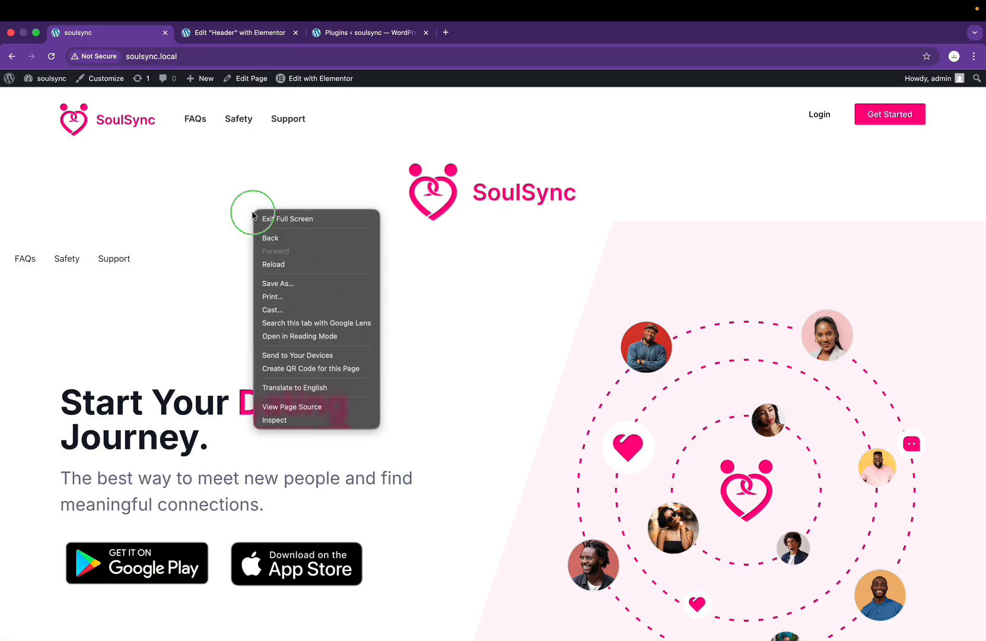
{"action": "left_click", "coordinate": [298, 420]}
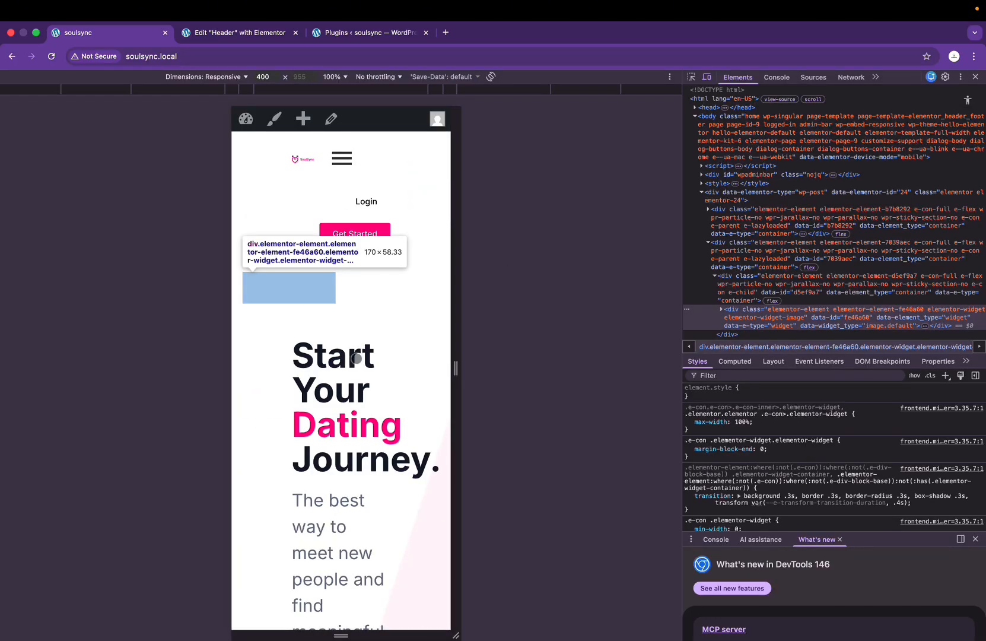
{"action": "scroll", "coordinate": [324, 243], "scroll_direction": "down", "scroll_amount": 3}
{"action": "scroll", "coordinate": [324, 243], "scroll_direction": "up", "scroll_amount": 3}
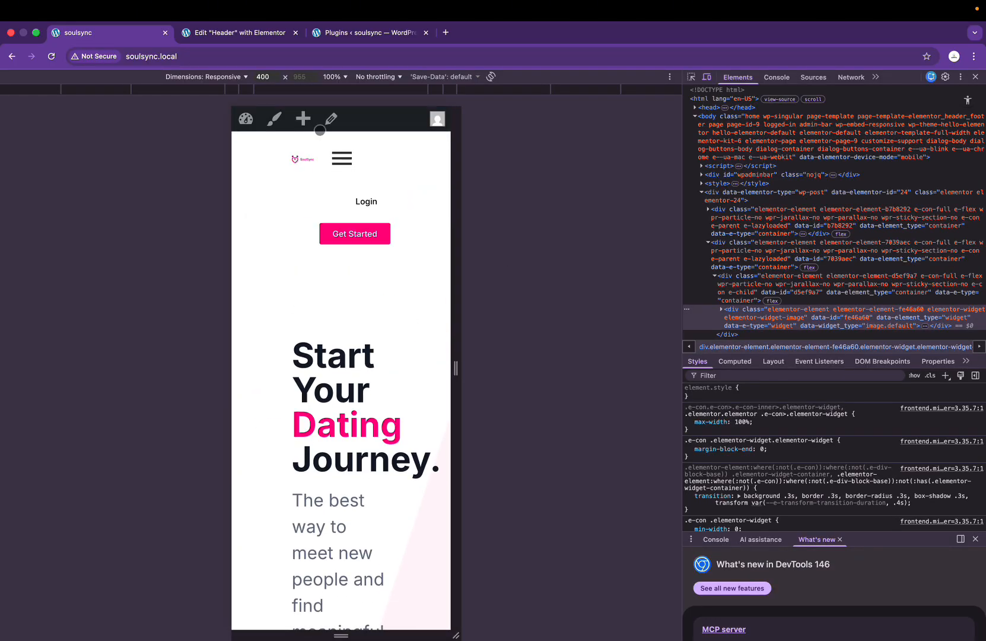
{"action": "scroll", "coordinate": [328, 196], "scroll_direction": "down", "scroll_amount": 3}
{"action": "scroll", "coordinate": [327, 194], "scroll_direction": "up", "scroll_amount": 3}
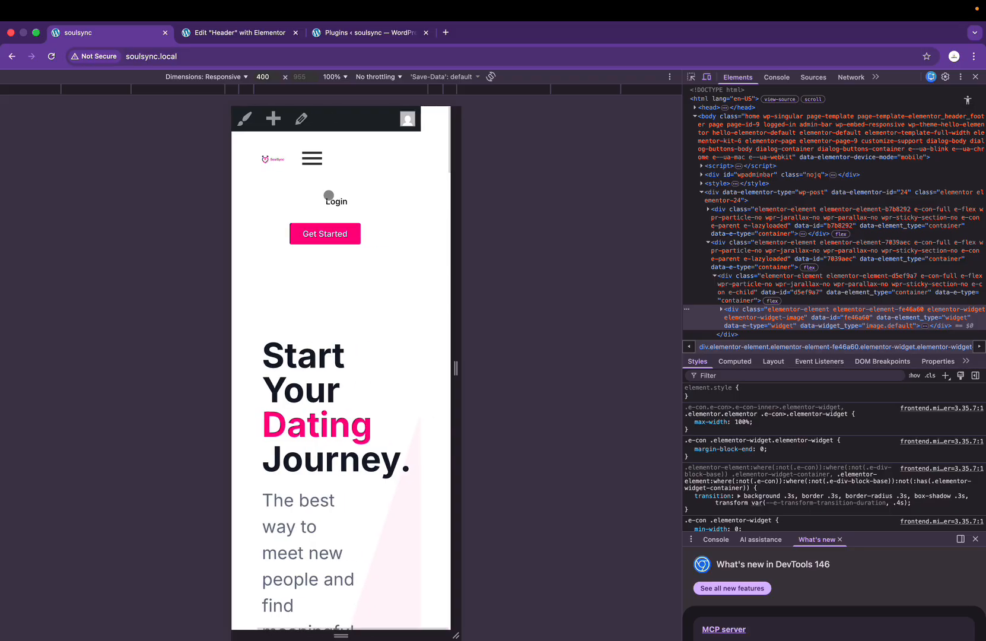
{"action": "left_click", "coordinate": [974, 78]}
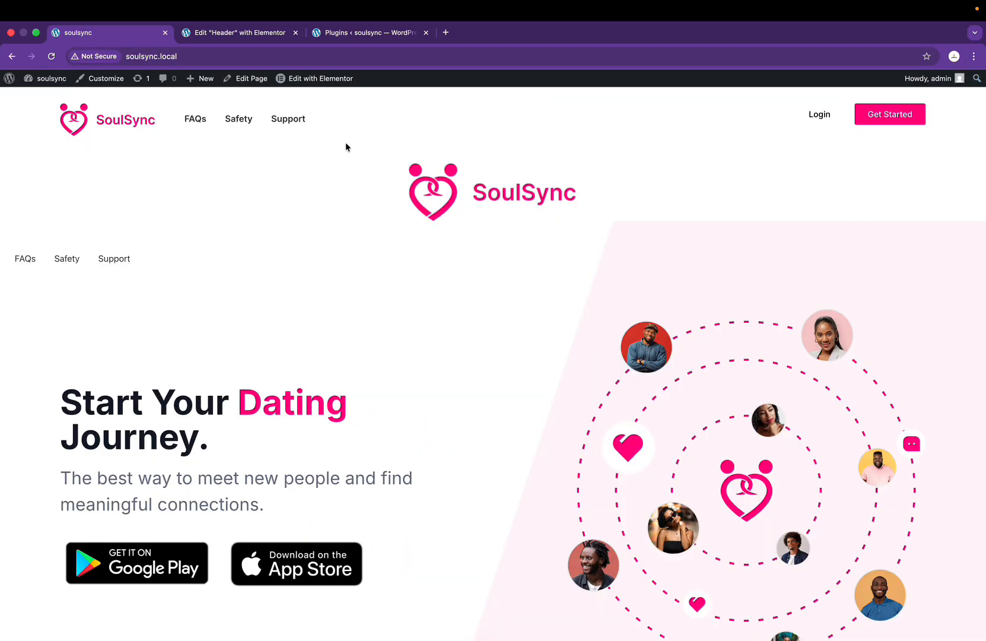
{"action": "left_click", "coordinate": [241, 32]}
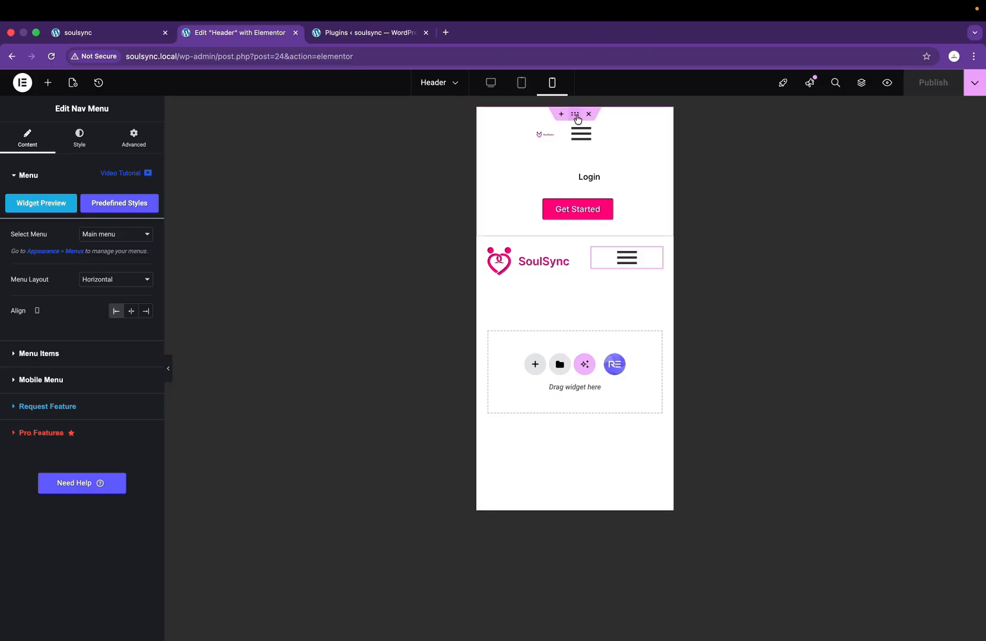
Step: Hide the top header container on mobile and tablet portrait, publish, and view the live site
{"action": "left_click", "coordinate": [575, 115]}
{"action": "left_click", "coordinate": [146, 144]}
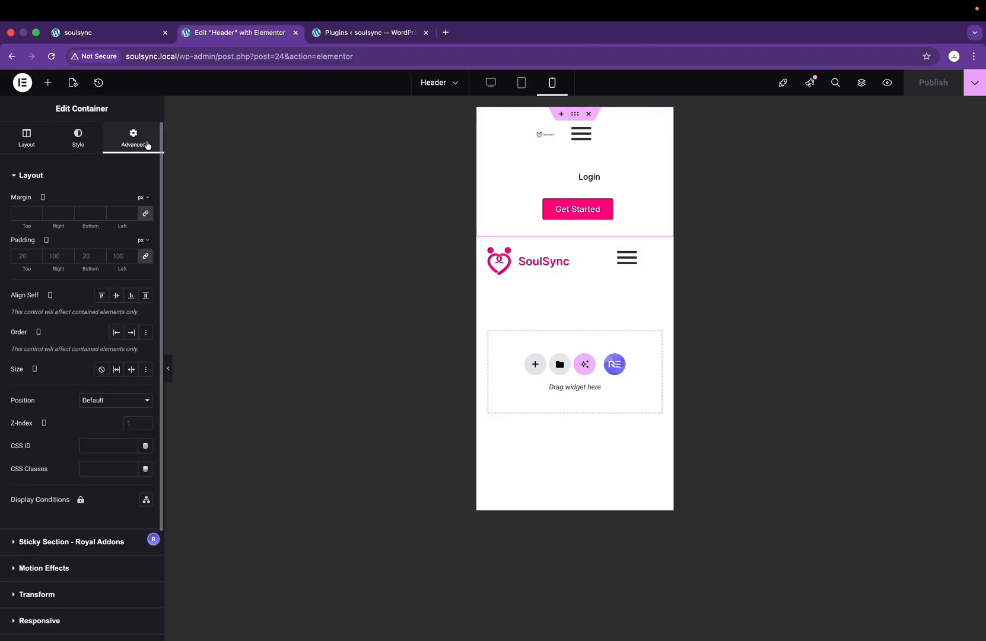
{"action": "scroll", "coordinate": [83, 403], "scroll_direction": "down", "scroll_amount": 3}
{"action": "left_click", "coordinate": [40, 482]}
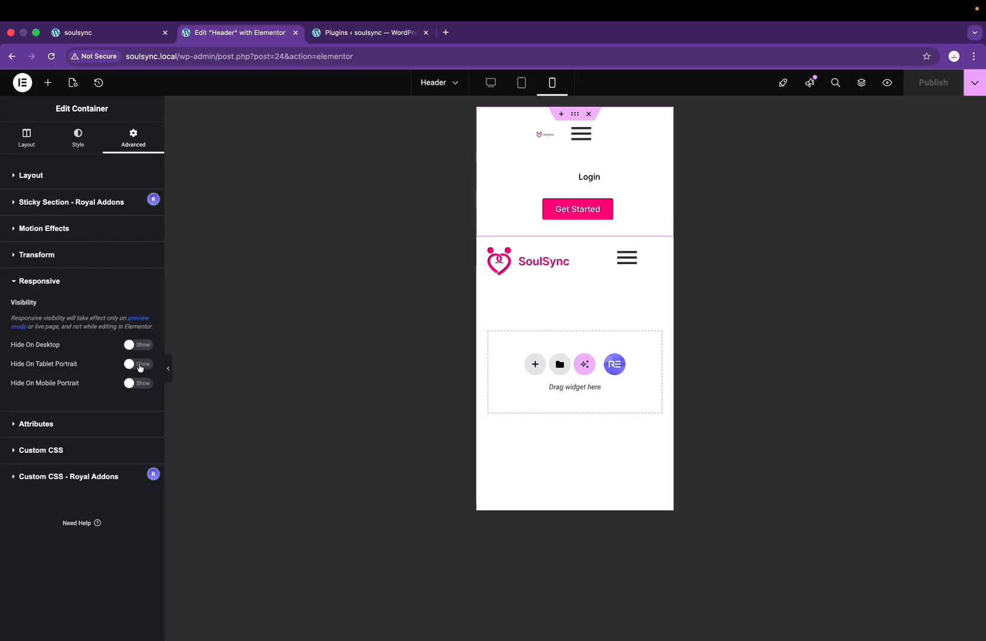
{"action": "left_click", "coordinate": [139, 383]}
{"action": "left_click", "coordinate": [521, 84]}
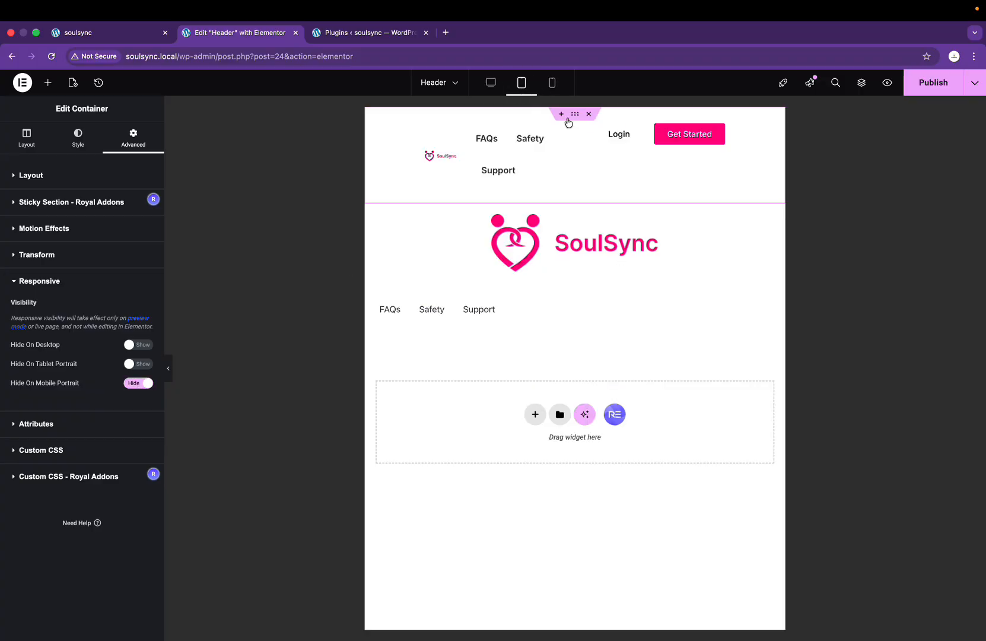
{"action": "left_click", "coordinate": [134, 366]}
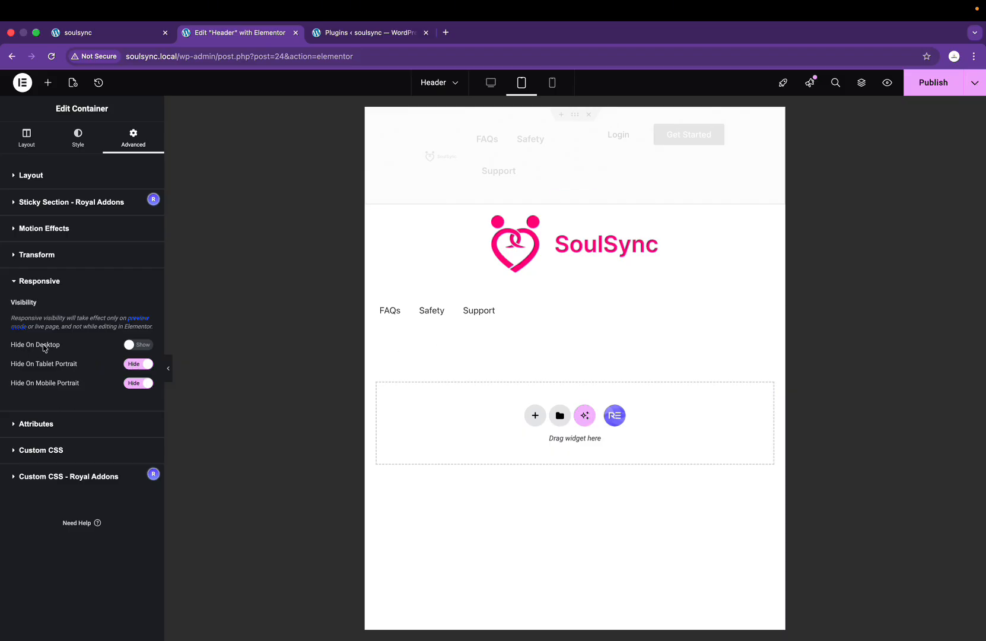
{"action": "left_click", "coordinate": [934, 83]}
{"action": "left_click", "coordinate": [104, 40]}
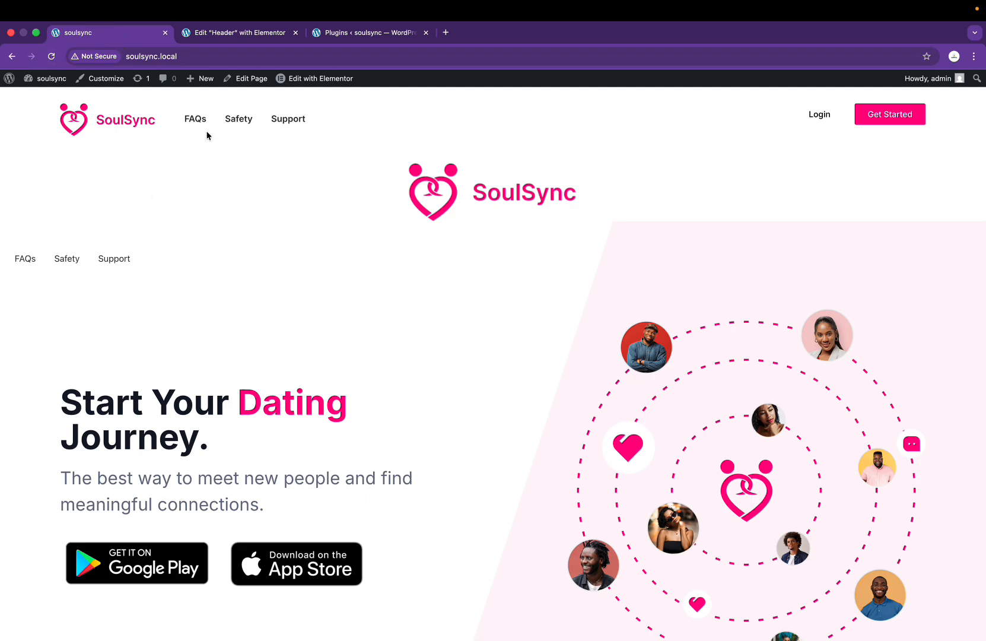
Step: Inspect the live homepage at 400px mobile width, then return to the Elementor Header editor
{"action": "right_click", "coordinate": [263, 219]}
{"action": "left_click", "coordinate": [286, 421]}
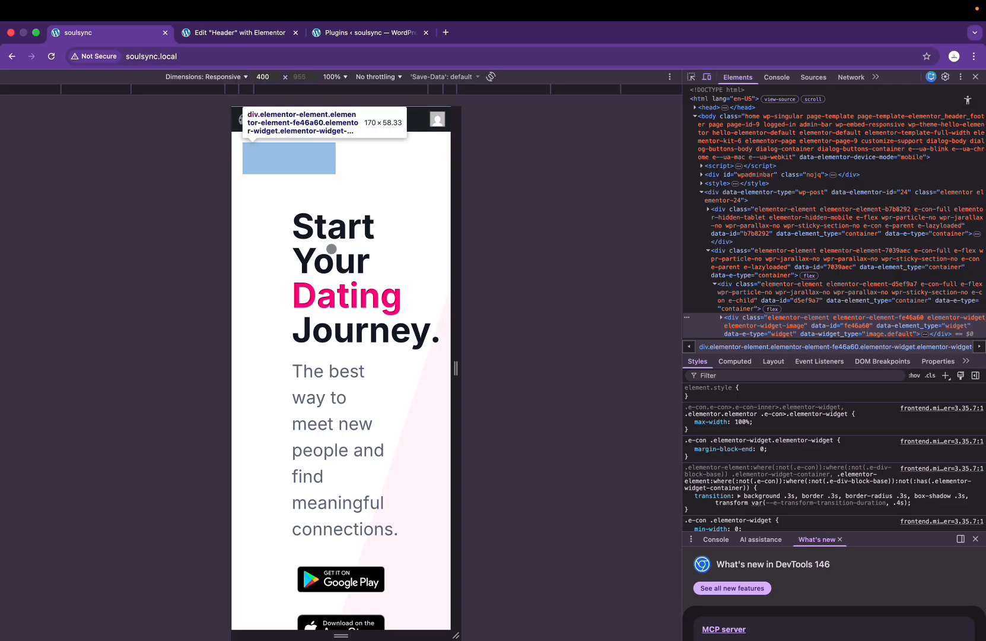
{"action": "left_click_drag", "start_coordinate": [254, 186], "coordinate": [428, 153]}
{"action": "scroll", "coordinate": [427, 153], "scroll_direction": "right", "scroll_amount": 1}
{"action": "scroll", "coordinate": [428, 154], "scroll_direction": "left", "scroll_amount": 1}
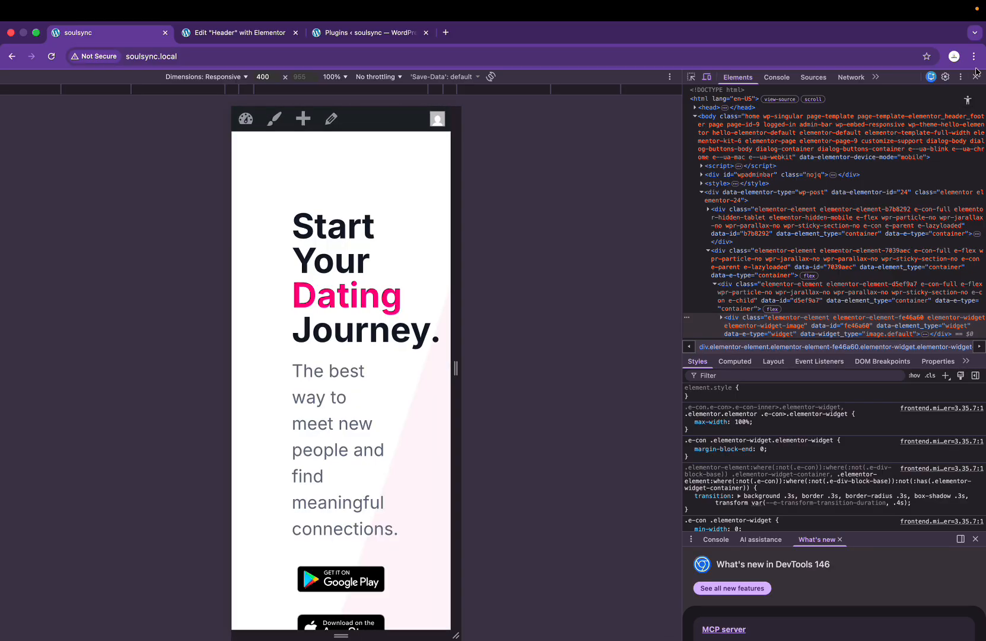
{"action": "left_click", "coordinate": [240, 32]}
Step: Turn on Hide On Desktop for the SoulSync logo-and-menu container, checking tablet and mobile previews
{"action": "left_click", "coordinate": [551, 82]}
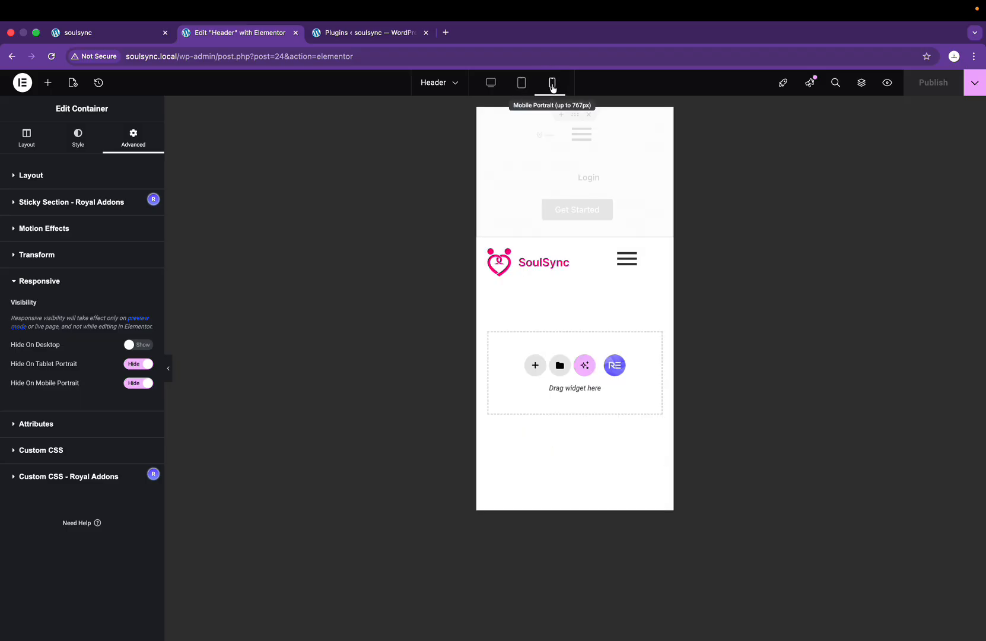
{"action": "left_click", "coordinate": [572, 234]}
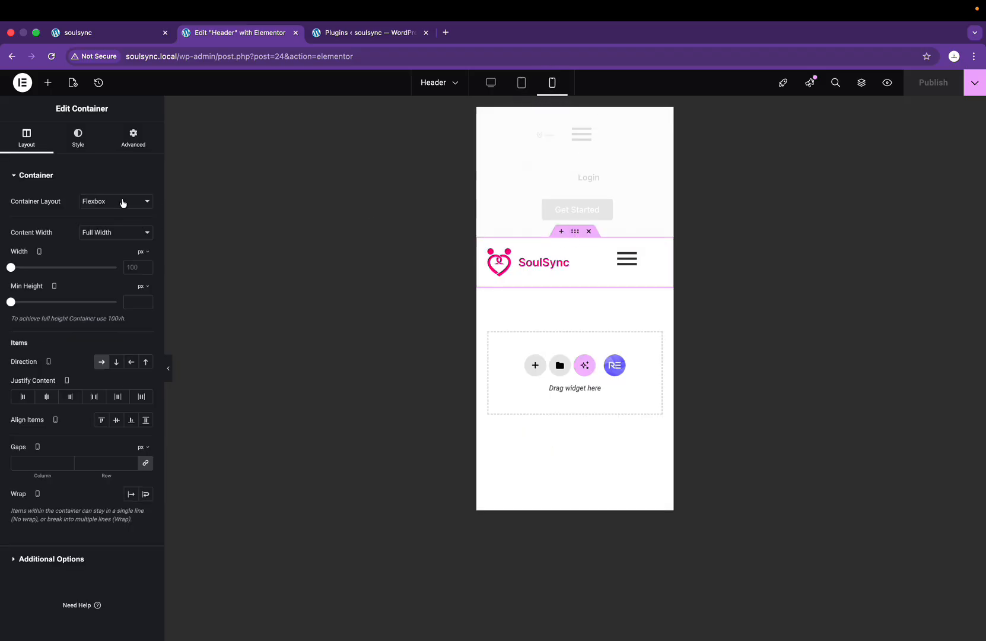
{"action": "left_click", "coordinate": [132, 138]}
{"action": "scroll", "coordinate": [66, 412], "scroll_direction": "down", "scroll_amount": 3}
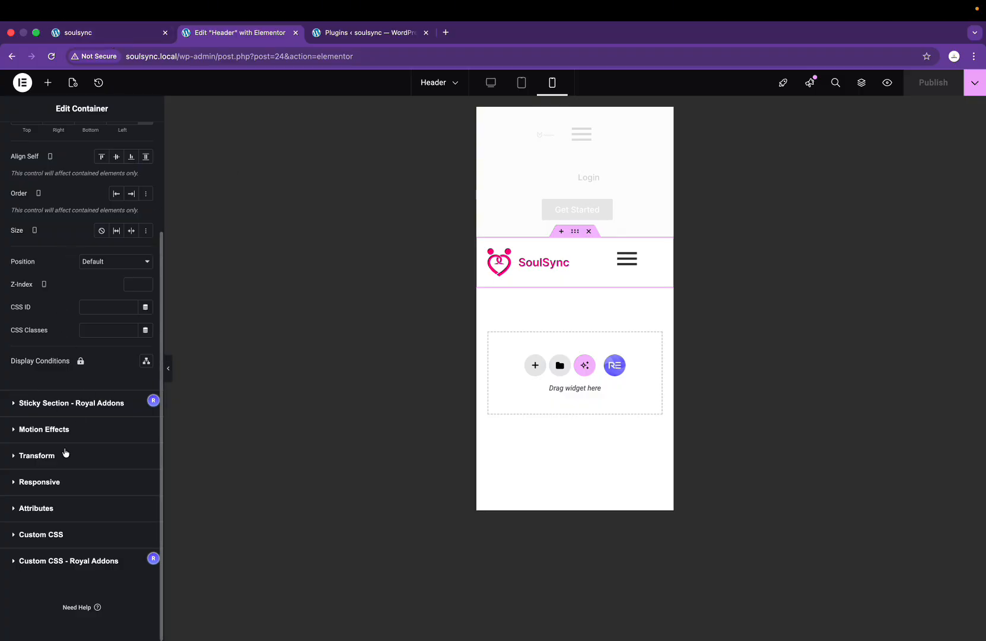
{"action": "left_click", "coordinate": [59, 482]}
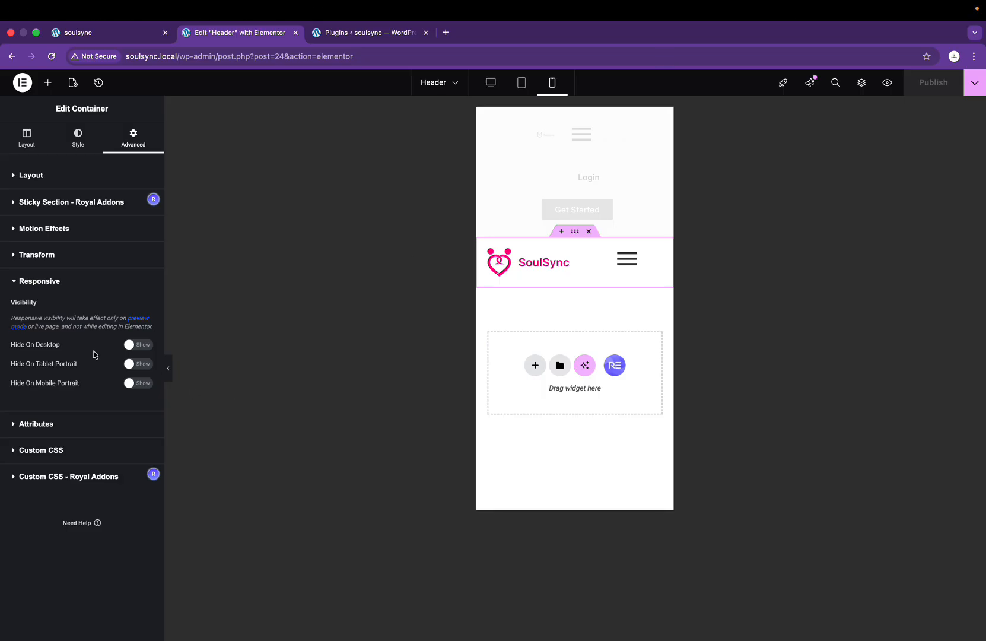
{"action": "left_click", "coordinate": [135, 347]}
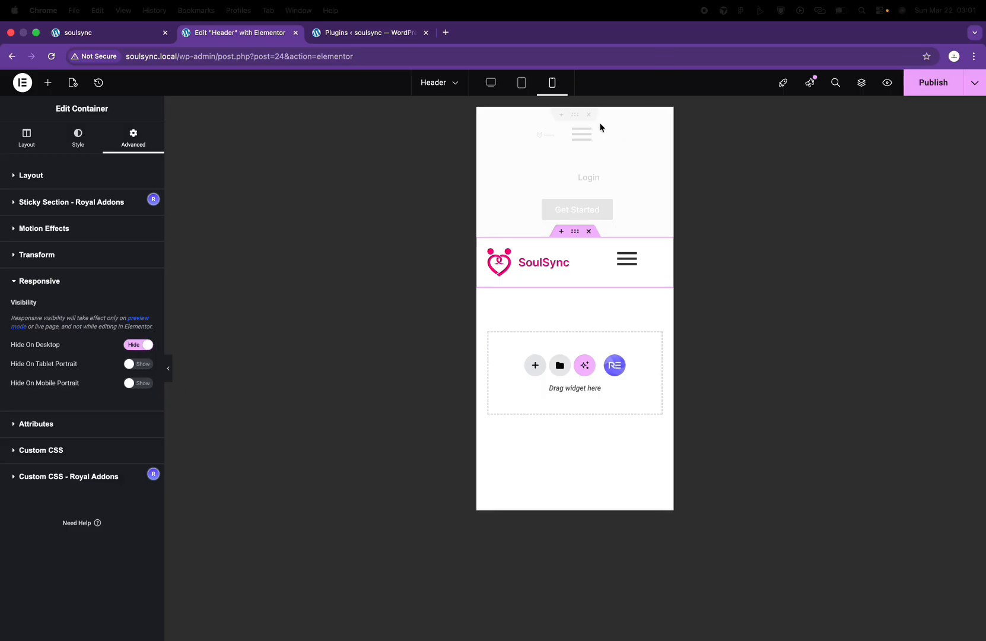
{"action": "left_click", "coordinate": [521, 83]}
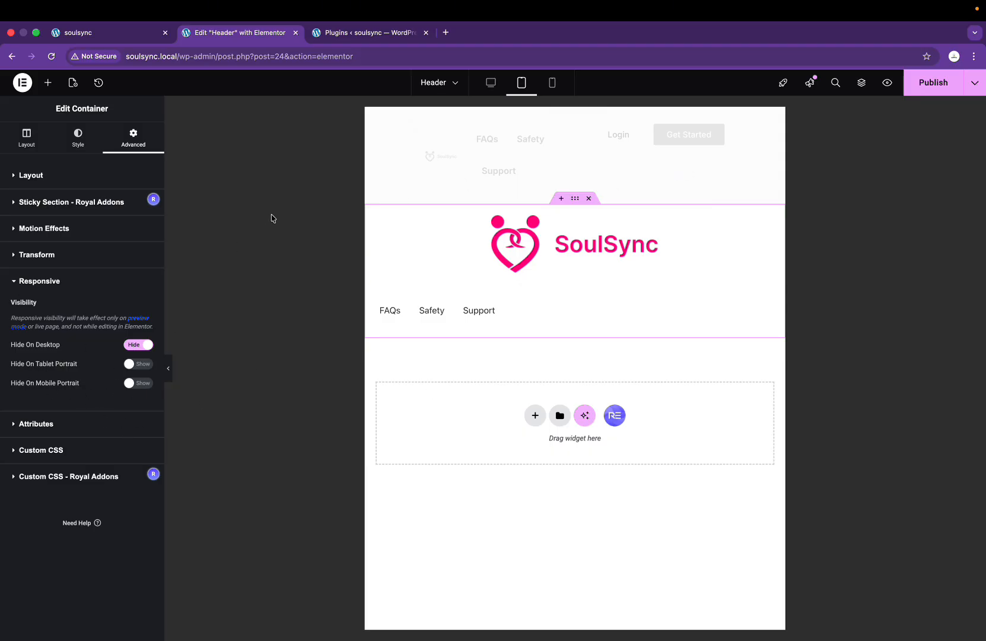
{"action": "left_click", "coordinate": [552, 86]}
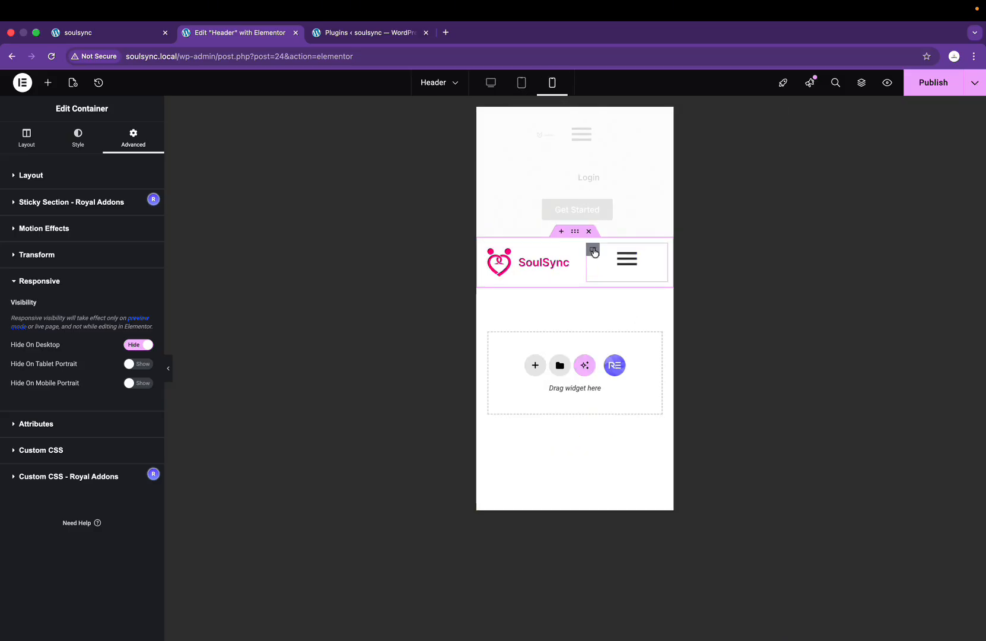
Step: Right-align the Nav Menu and set its container to Align Items End, Justify Content Center
{"action": "left_click", "coordinate": [593, 251]}
{"action": "left_click", "coordinate": [654, 258]}
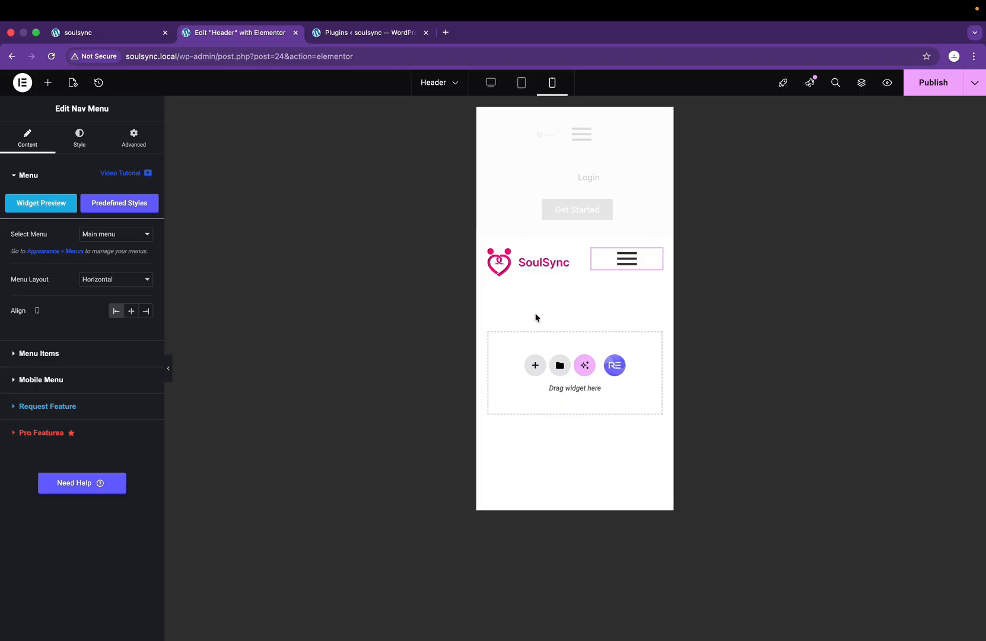
{"action": "left_click", "coordinate": [146, 311]}
{"action": "left_click", "coordinate": [116, 281]}
{"action": "left_click", "coordinate": [101, 277]}
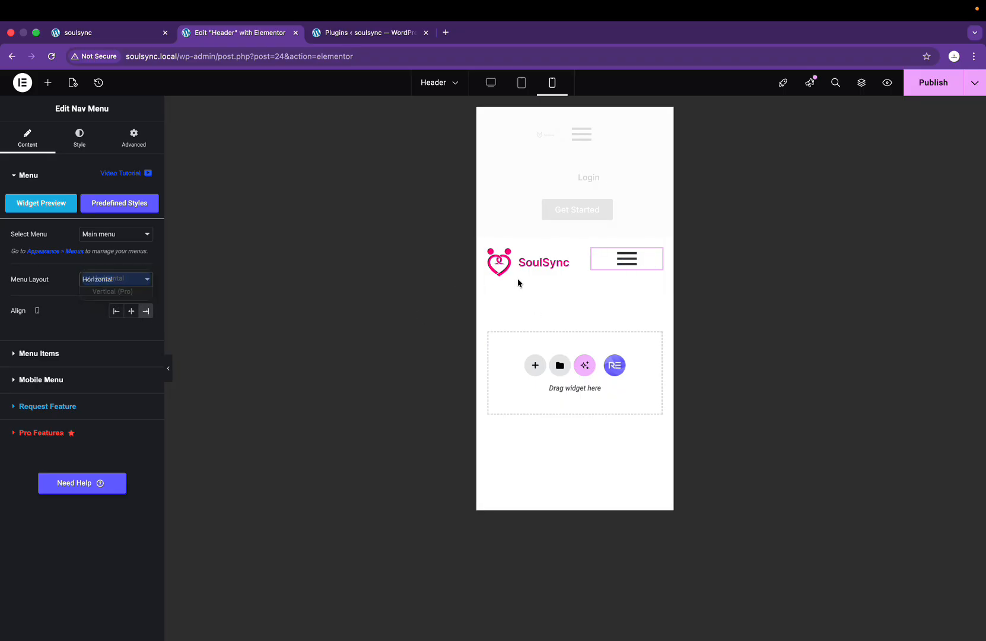
{"action": "left_click", "coordinate": [592, 249]}
{"action": "left_click", "coordinate": [134, 424]}
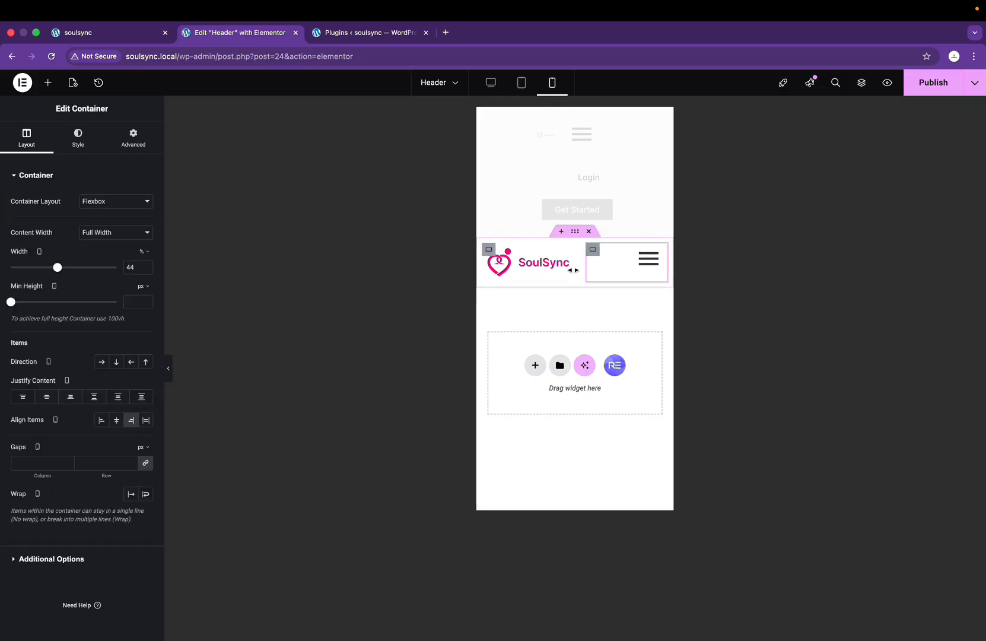
{"action": "left_click", "coordinate": [46, 399]}
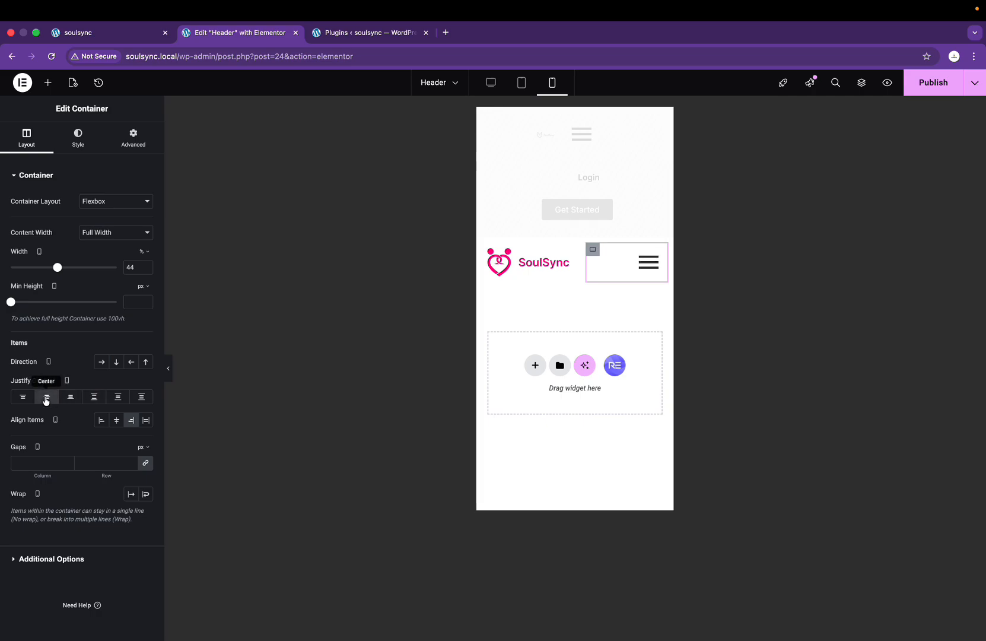
Step: Set the logo container to Align Items Start, publish, and view the live site
{"action": "left_click", "coordinate": [489, 250]}
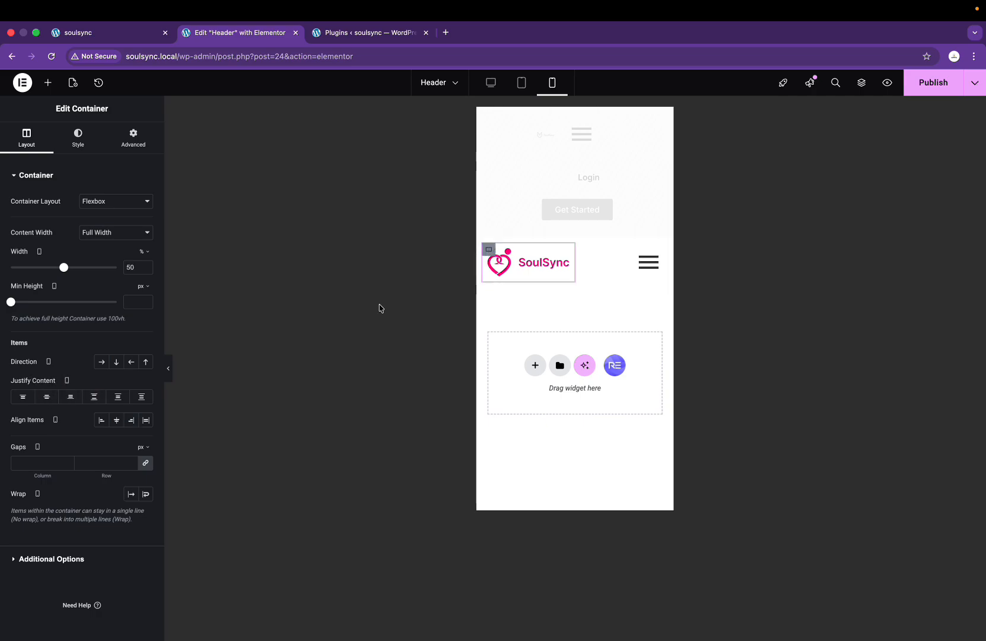
{"action": "left_click", "coordinate": [101, 423]}
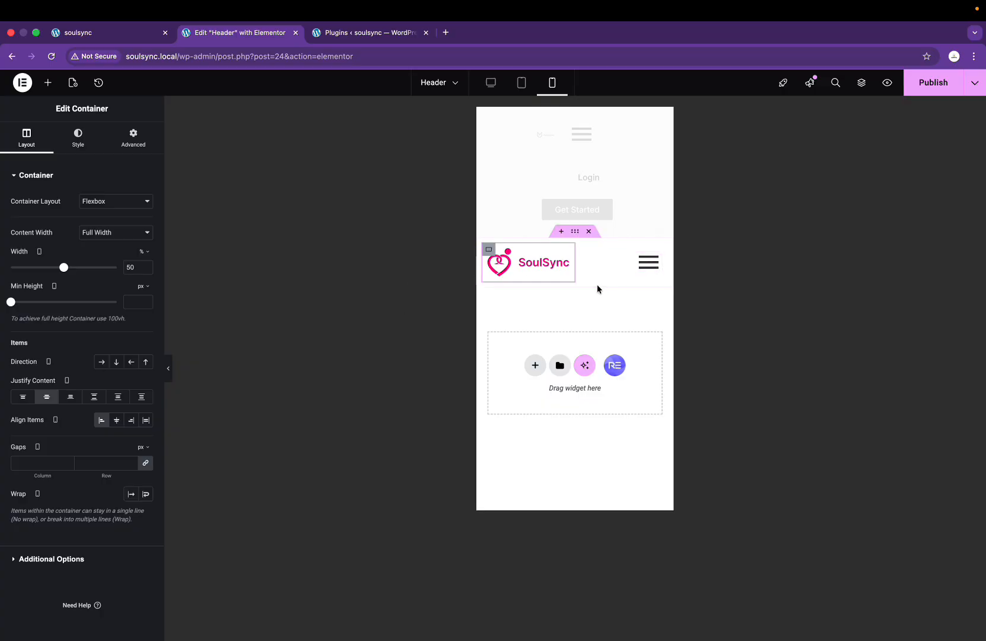
{"action": "left_click", "coordinate": [926, 84]}
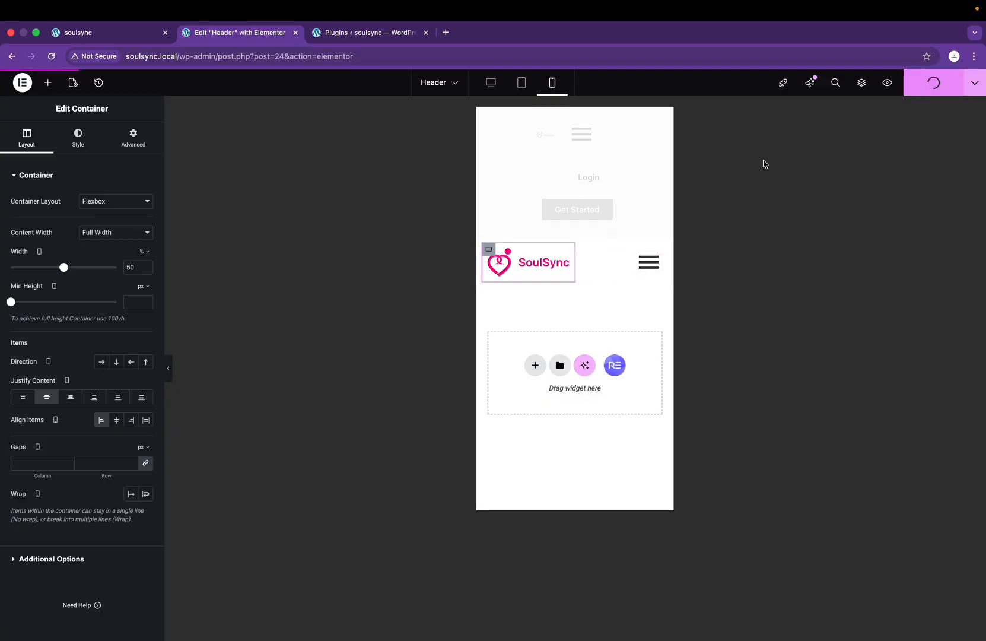
{"action": "left_click", "coordinate": [94, 37]}
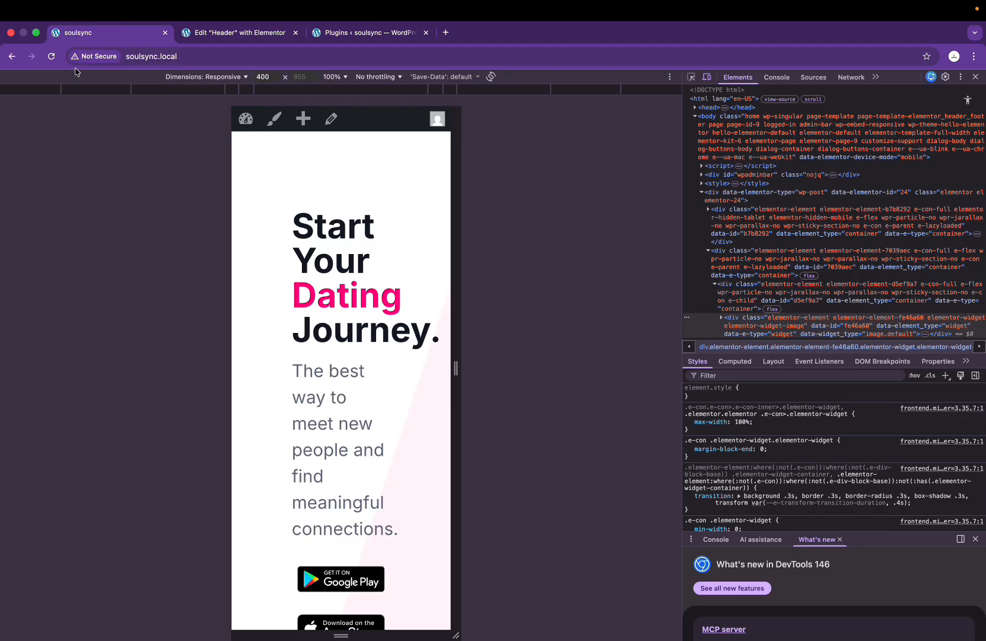
Step: Reload the live page to check the mobile header, then return to the Header editor
{"action": "left_click", "coordinate": [51, 56]}
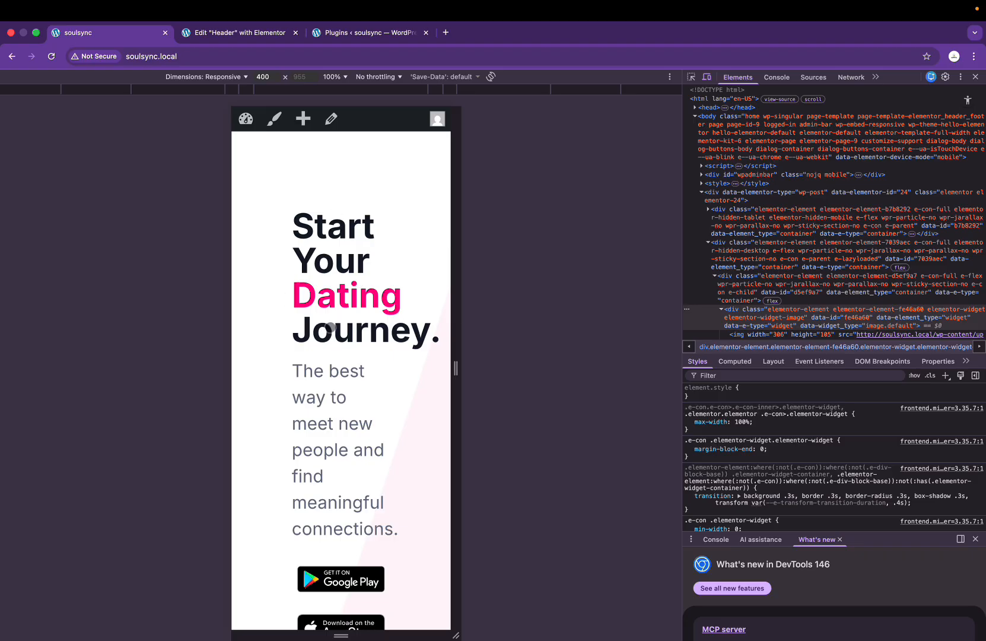
{"action": "left_click", "coordinate": [264, 33]}
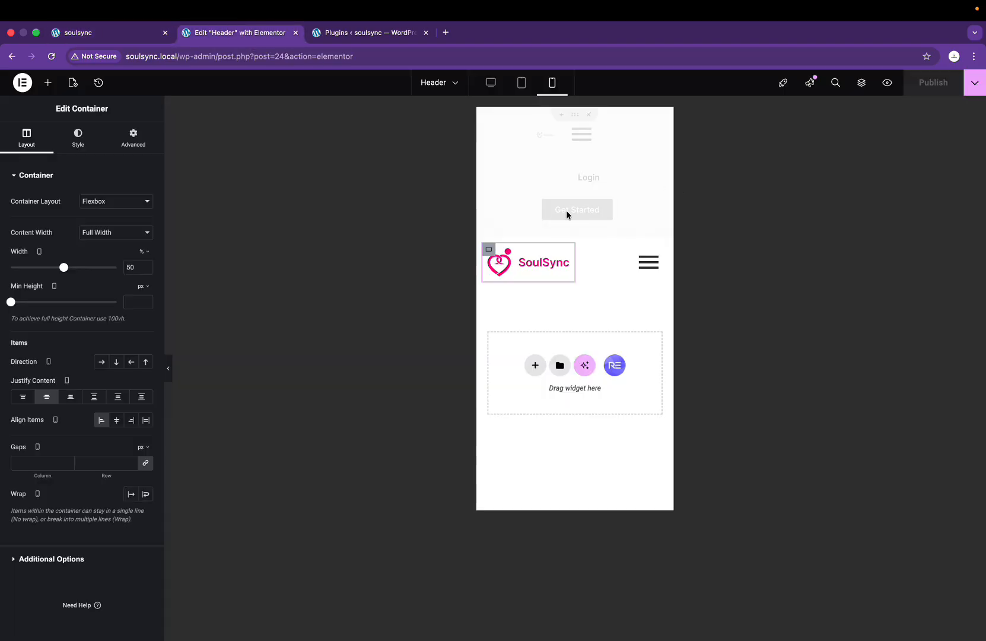
Step: Give the SoulSync logo-and-menu container Z-Index 1, publish, and reload the live page
{"action": "left_click", "coordinate": [576, 116]}
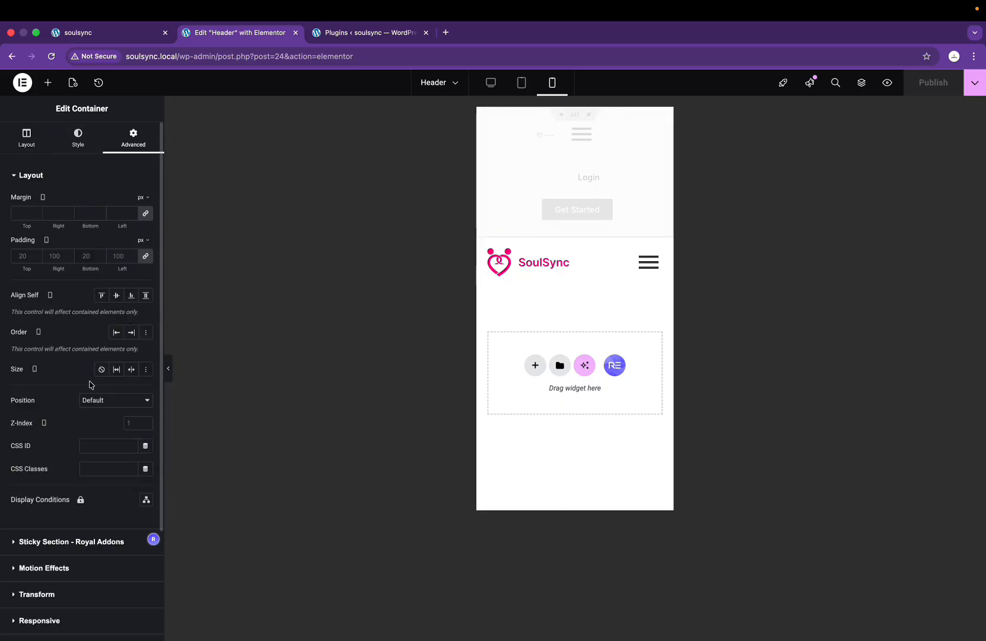
{"action": "left_click", "coordinate": [578, 231]}
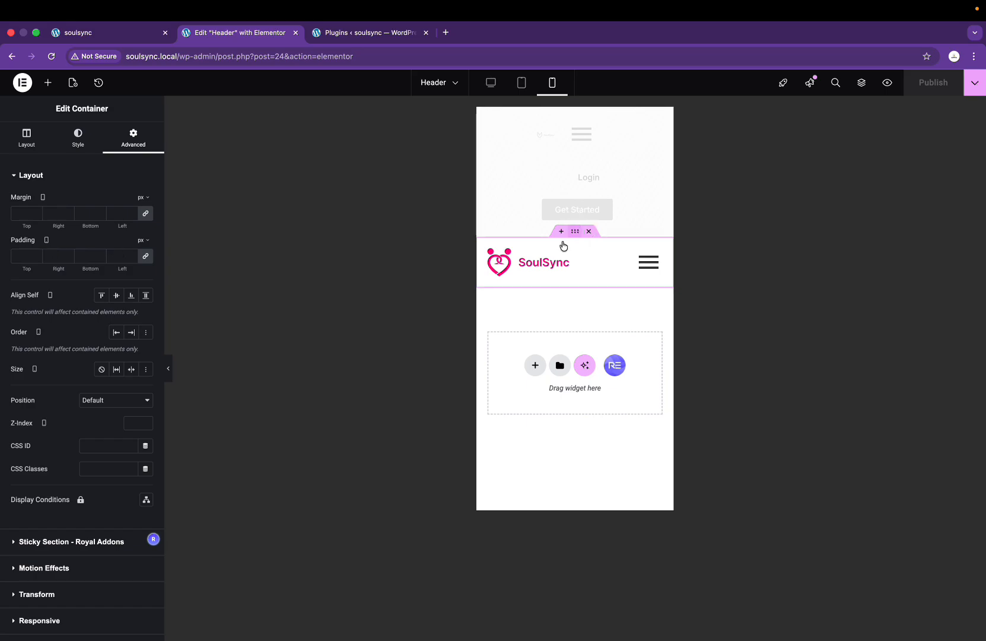
{"action": "left_click", "coordinate": [130, 423]}
{"action": "type", "text": "1"}
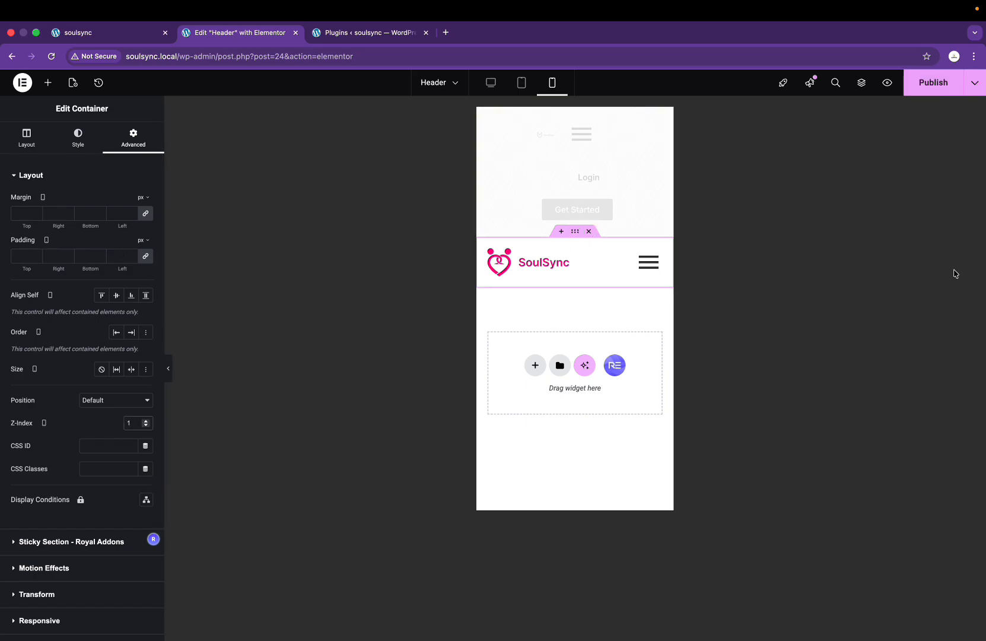
{"action": "left_click", "coordinate": [919, 92]}
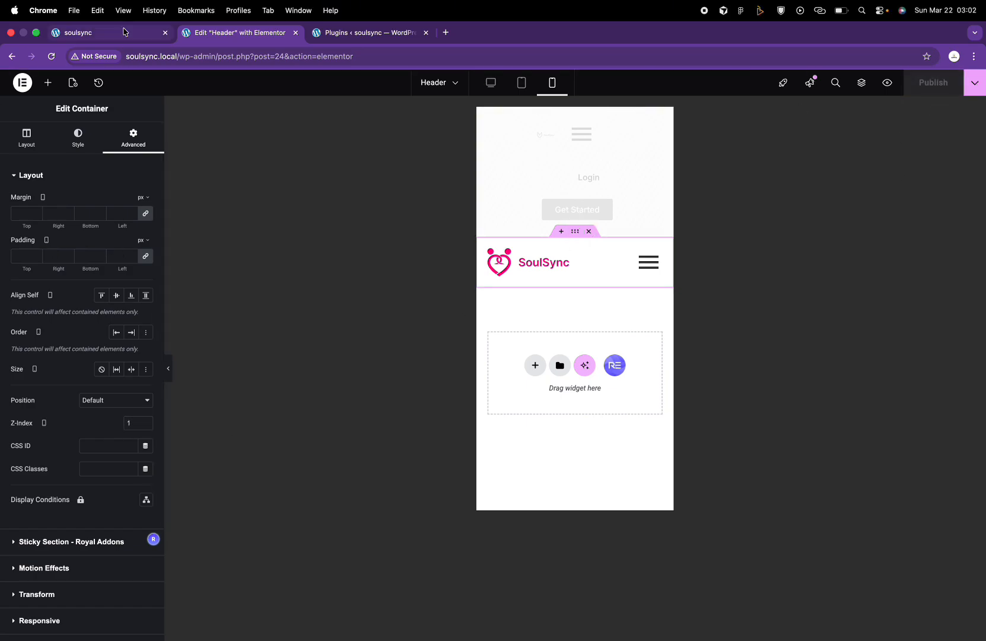
{"action": "left_click", "coordinate": [123, 31]}
{"action": "left_click", "coordinate": [51, 56]}
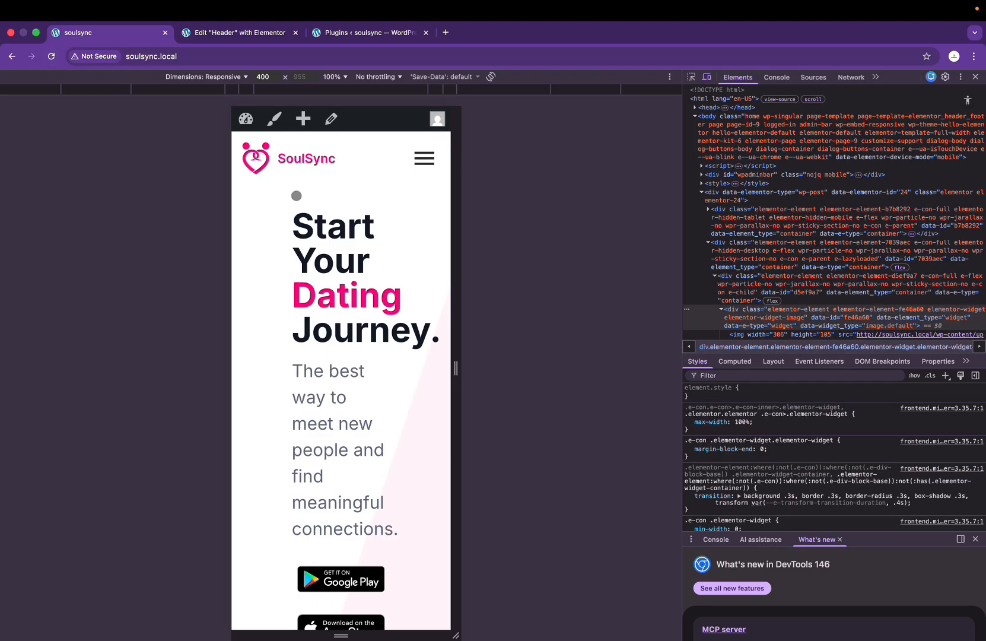
{"action": "left_click", "coordinate": [249, 36]}
{"action": "left_click", "coordinate": [340, 36]}
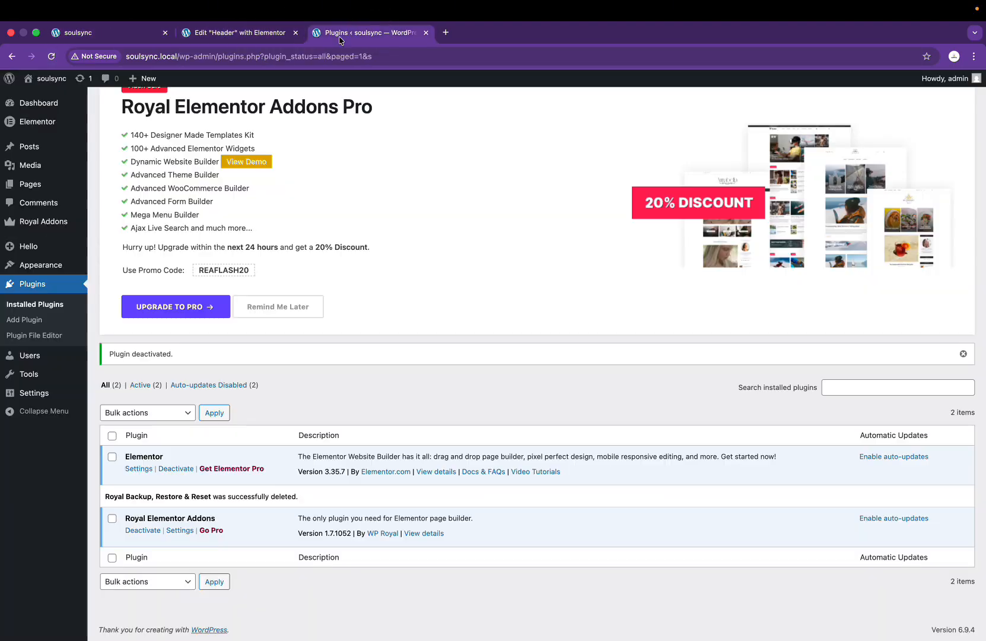
{"action": "left_click", "coordinate": [208, 34]}
{"action": "left_click", "coordinate": [127, 37]}
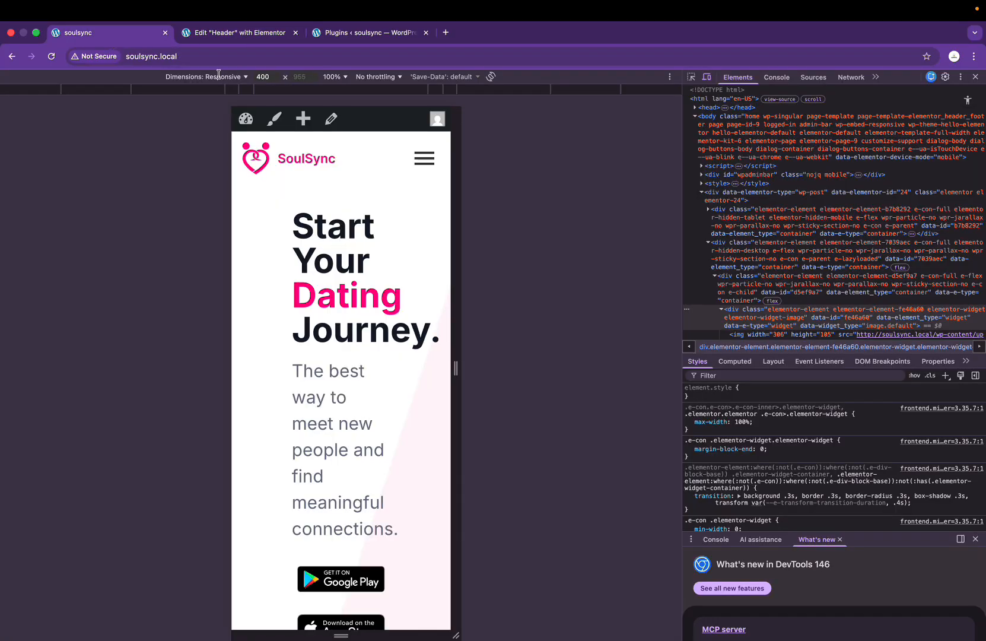
{"action": "scroll", "coordinate": [345, 299], "scroll_direction": "down", "scroll_amount": 20}
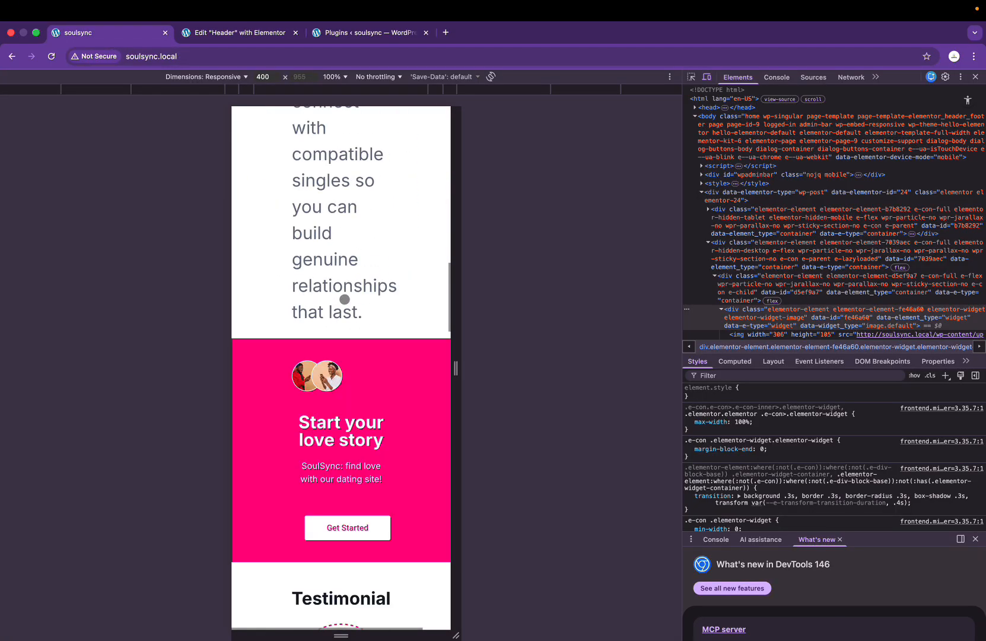
{"action": "scroll", "coordinate": [344, 300], "scroll_direction": "up", "scroll_amount": 20}
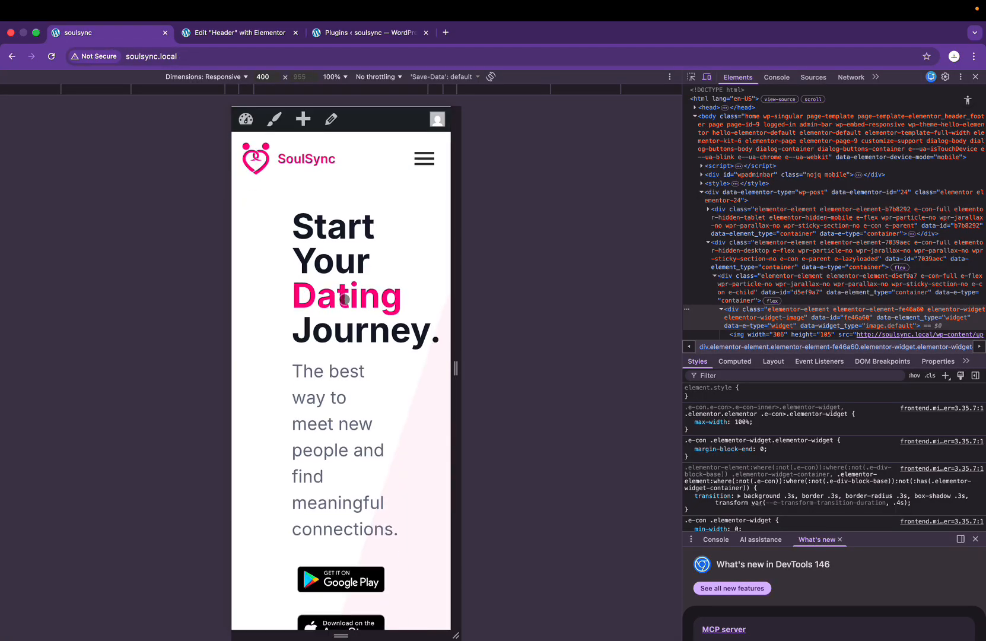
{"action": "key", "text": "super+Tab"}
{"action": "left_click", "coordinate": [737, 273]}
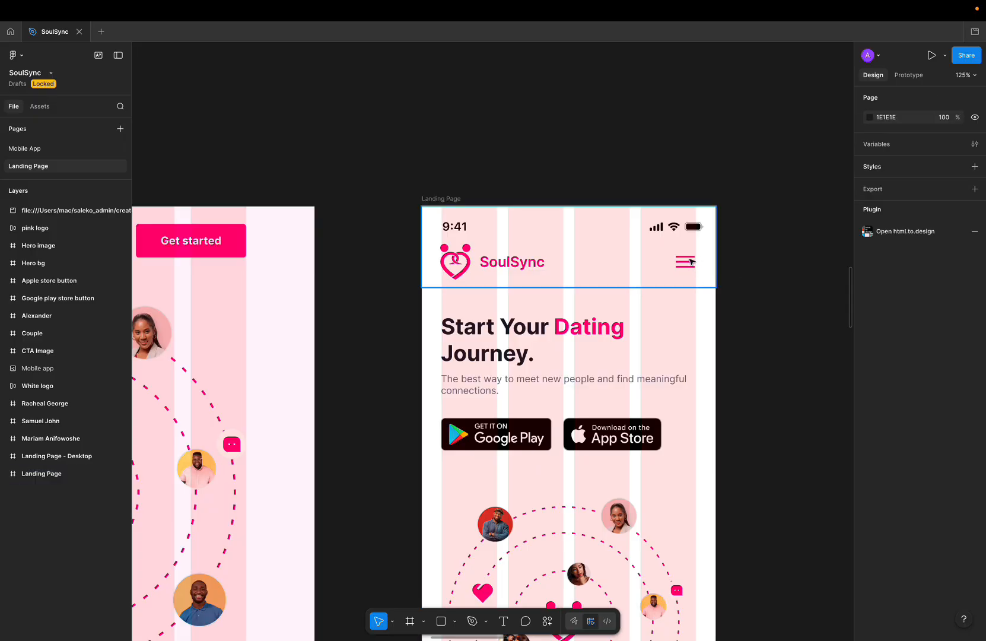
{"action": "key", "text": "super+Tab"}
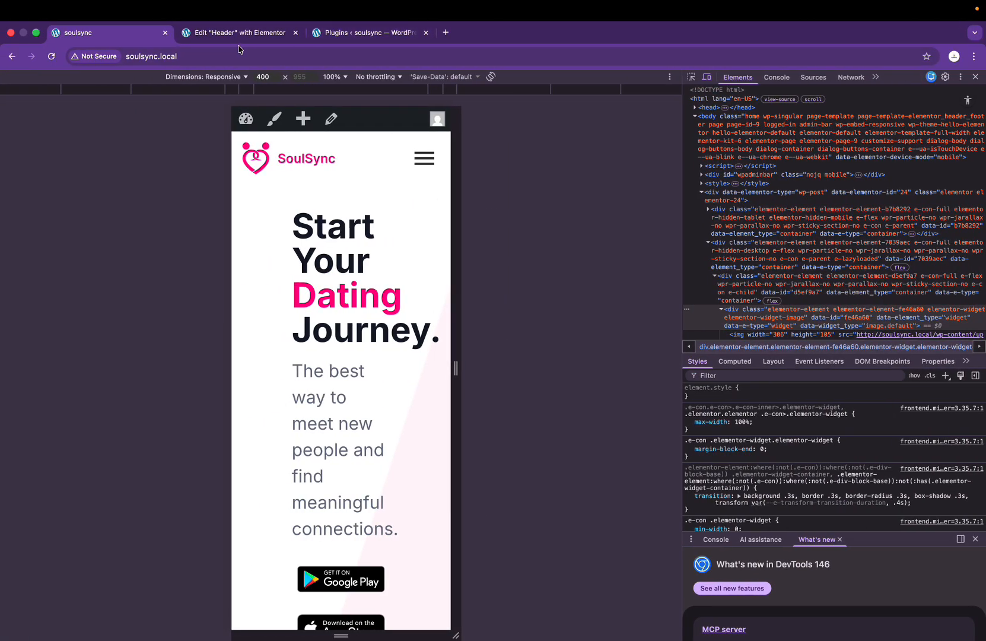
{"action": "left_click", "coordinate": [252, 34]}
Step: Set the Nav Menu's toggle button Normal colour to the global pink Primary colour
{"action": "left_click", "coordinate": [651, 262]}
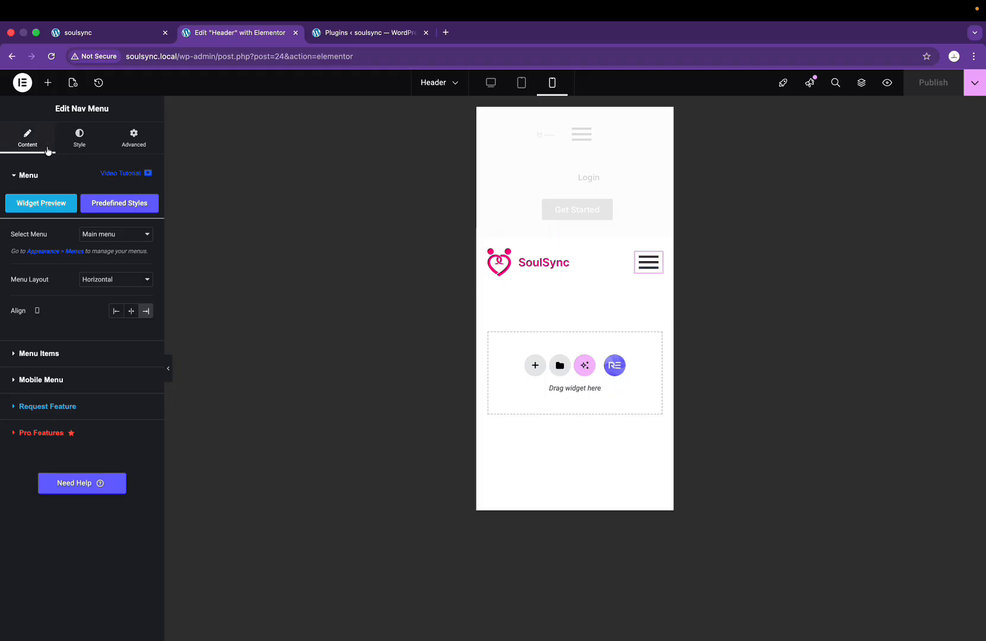
{"action": "left_click", "coordinate": [84, 138]}
{"action": "scroll", "coordinate": [101, 344], "scroll_direction": "down", "scroll_amount": 3}
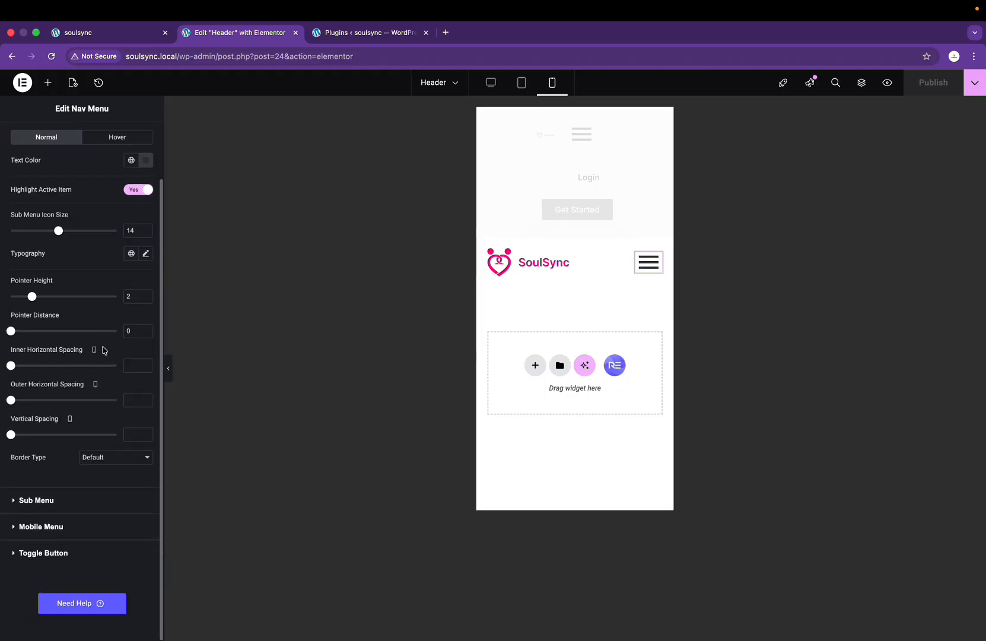
{"action": "left_click", "coordinate": [57, 555]}
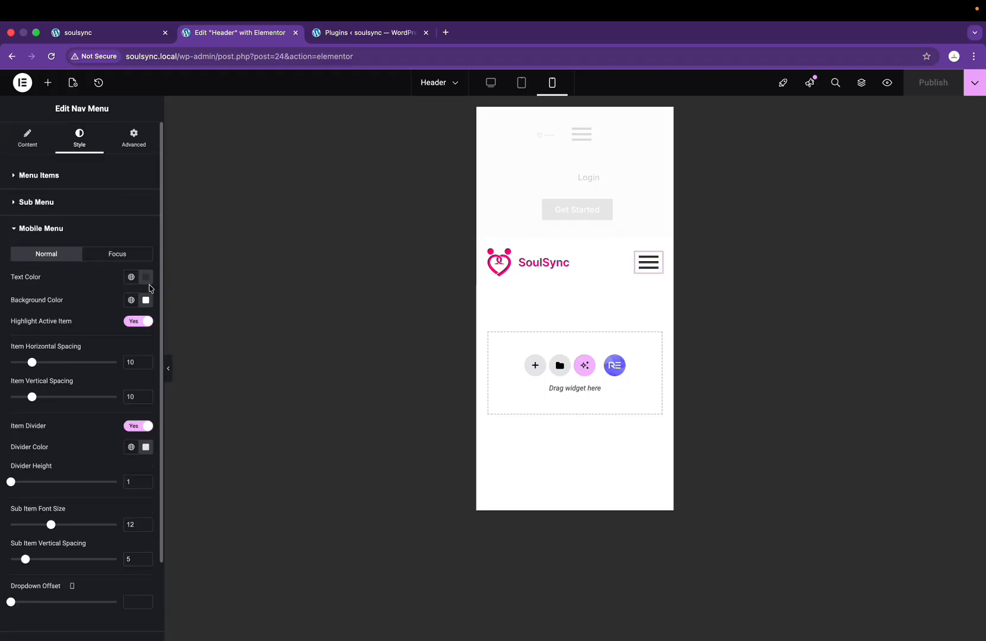
{"action": "scroll", "coordinate": [118, 465], "scroll_direction": "down", "scroll_amount": 3}
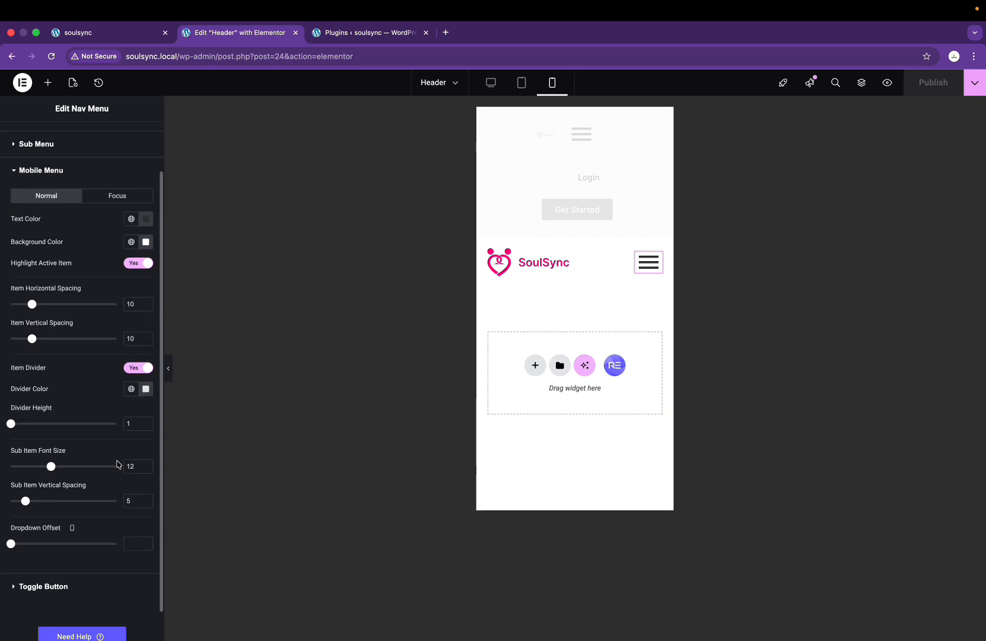
{"action": "scroll", "coordinate": [93, 521], "scroll_direction": "down", "scroll_amount": 2}
{"action": "left_click", "coordinate": [67, 552]}
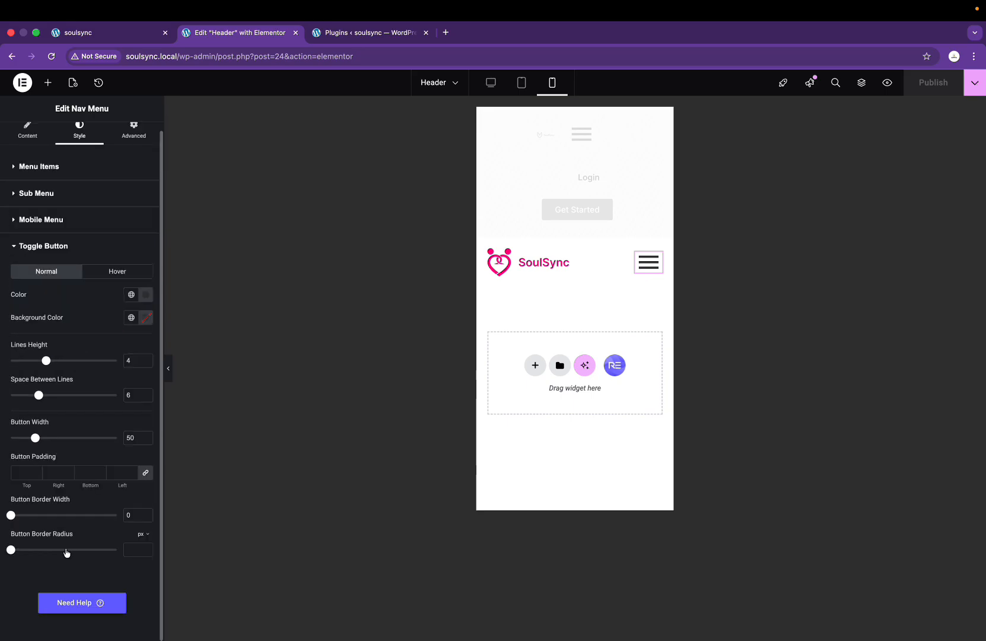
{"action": "left_click", "coordinate": [147, 295]}
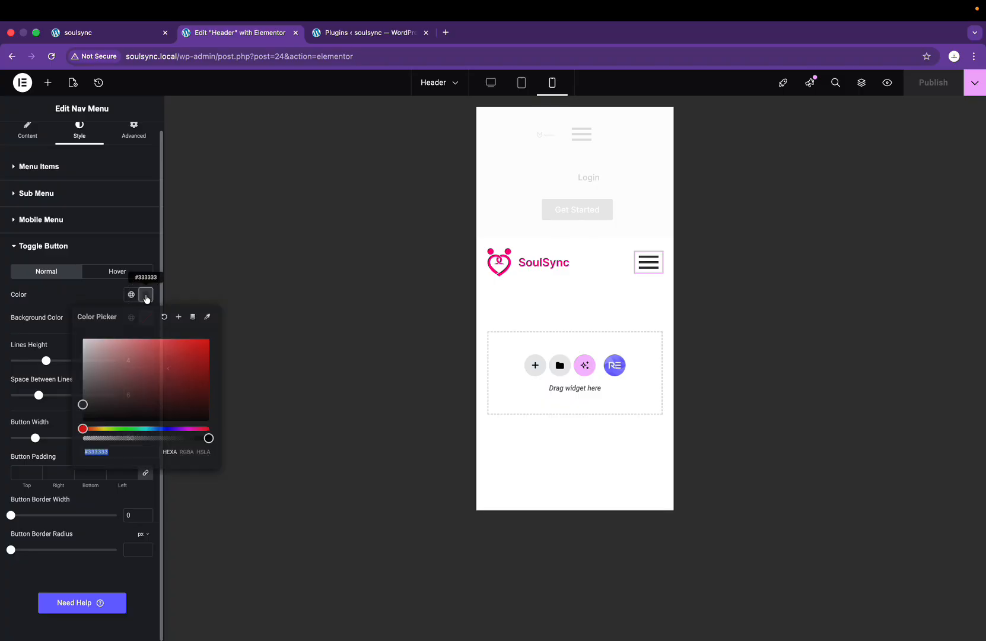
{"action": "left_click", "coordinate": [107, 356]}
{"action": "left_click_drag", "start_coordinate": [106, 356], "coordinate": [84, 340]}
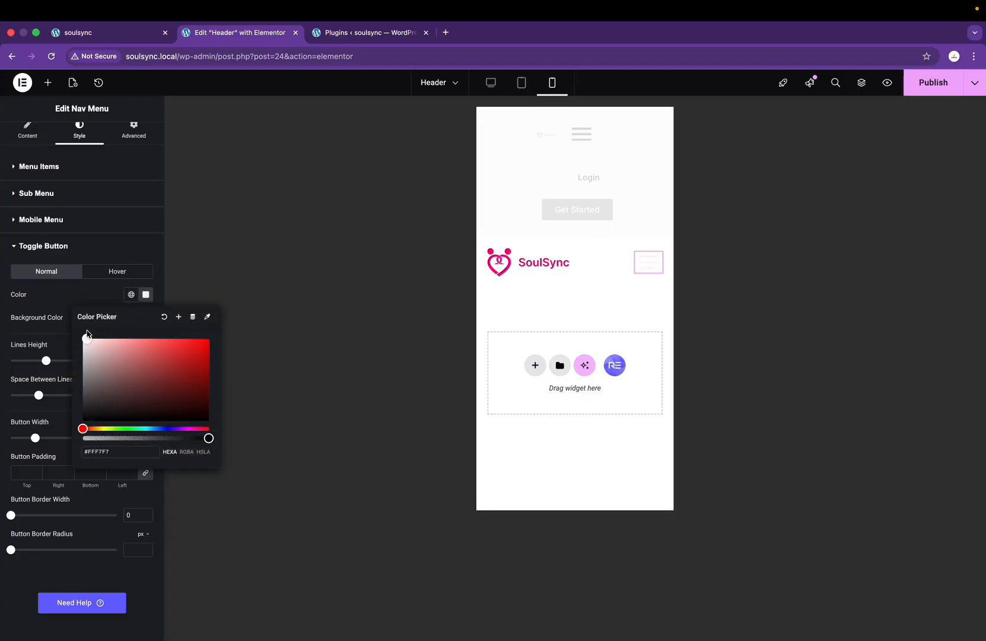
{"action": "left_click", "coordinate": [131, 294]}
{"action": "left_click", "coordinate": [59, 432]}
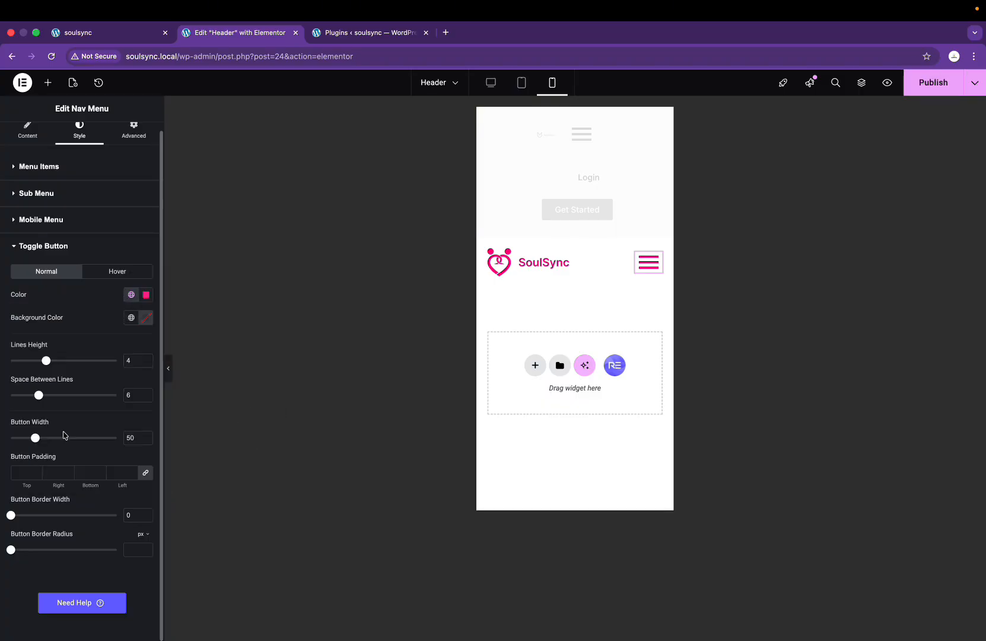
Step: Set the toggle's Hover colour to Dark Grey, publish, and go to the Plugins tab
{"action": "left_click", "coordinate": [106, 273]}
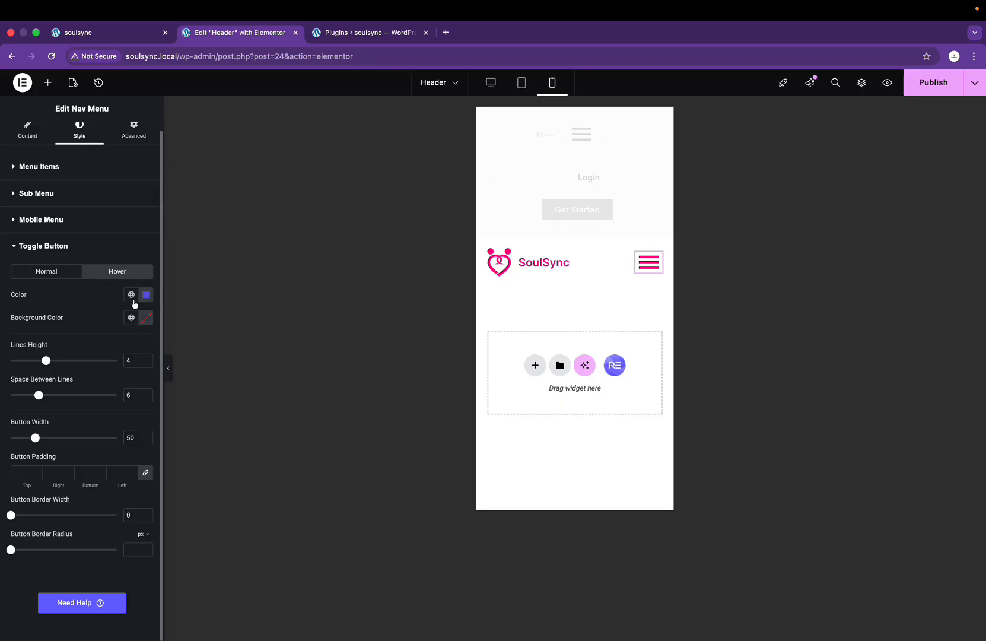
{"action": "left_click", "coordinate": [133, 297]}
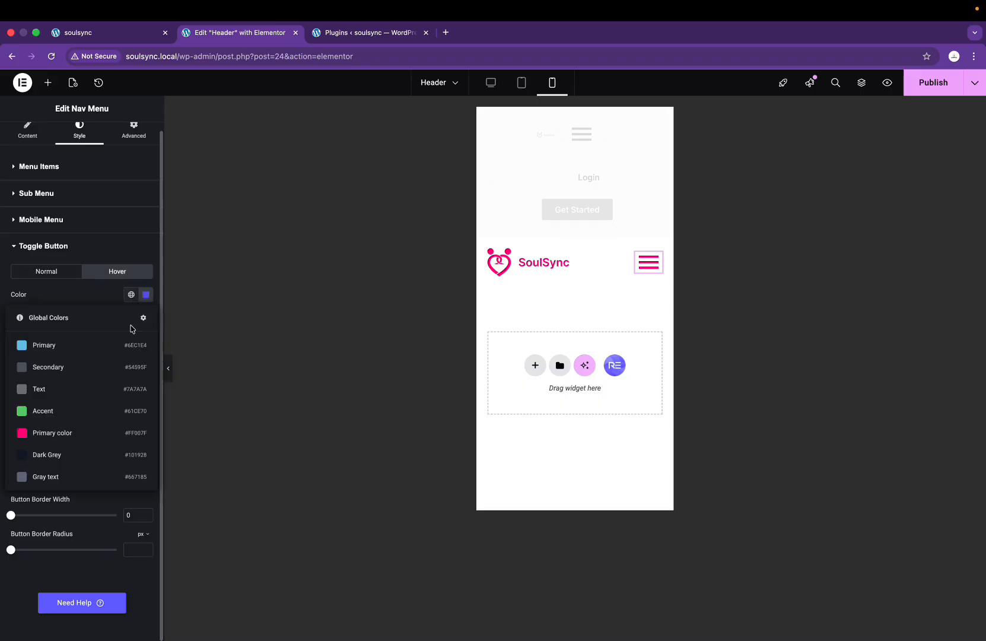
{"action": "left_click", "coordinate": [36, 458]}
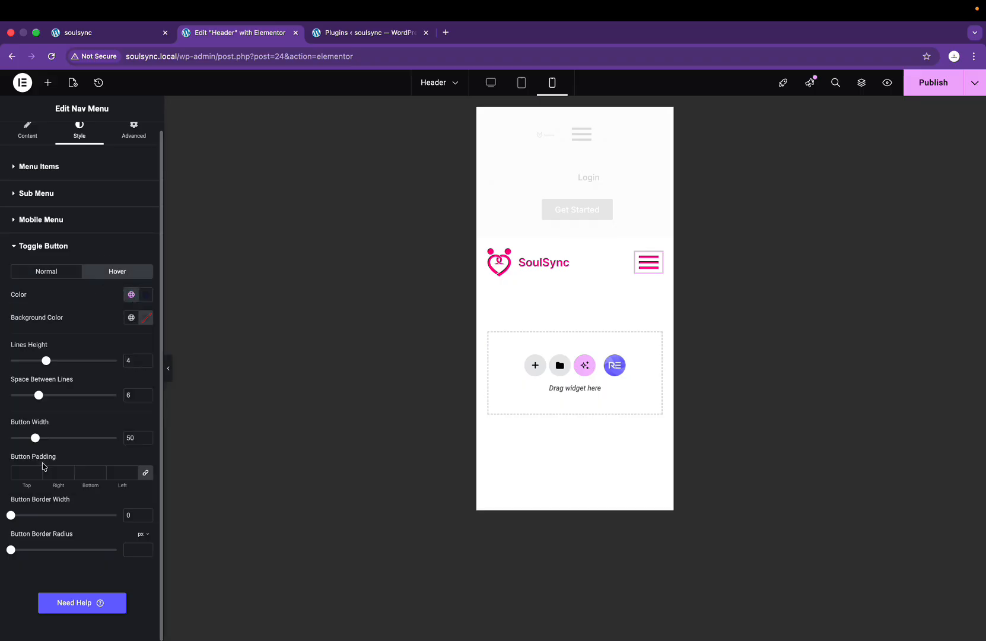
{"action": "left_click", "coordinate": [929, 83]}
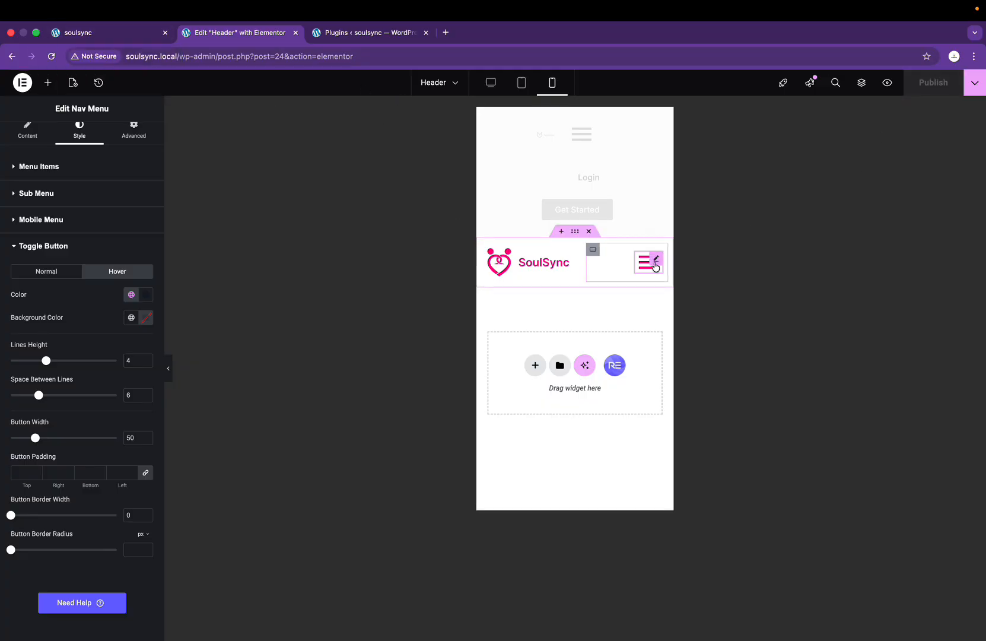
{"action": "left_click", "coordinate": [345, 36]}
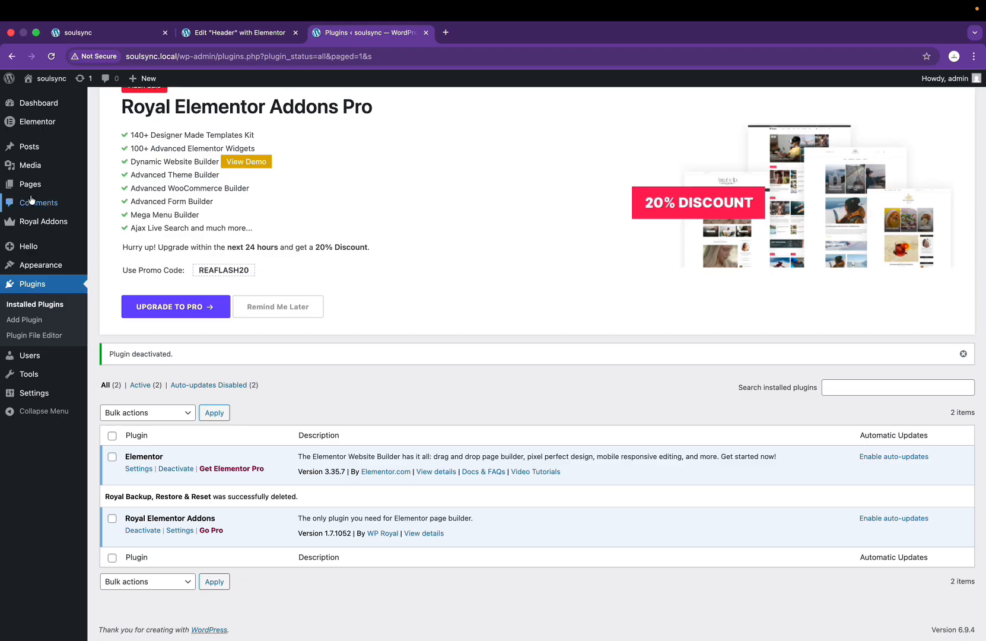
Step: Open the Home page in Elementor in a new tab and switch to mobile preview
{"action": "left_click", "coordinate": [103, 31]}
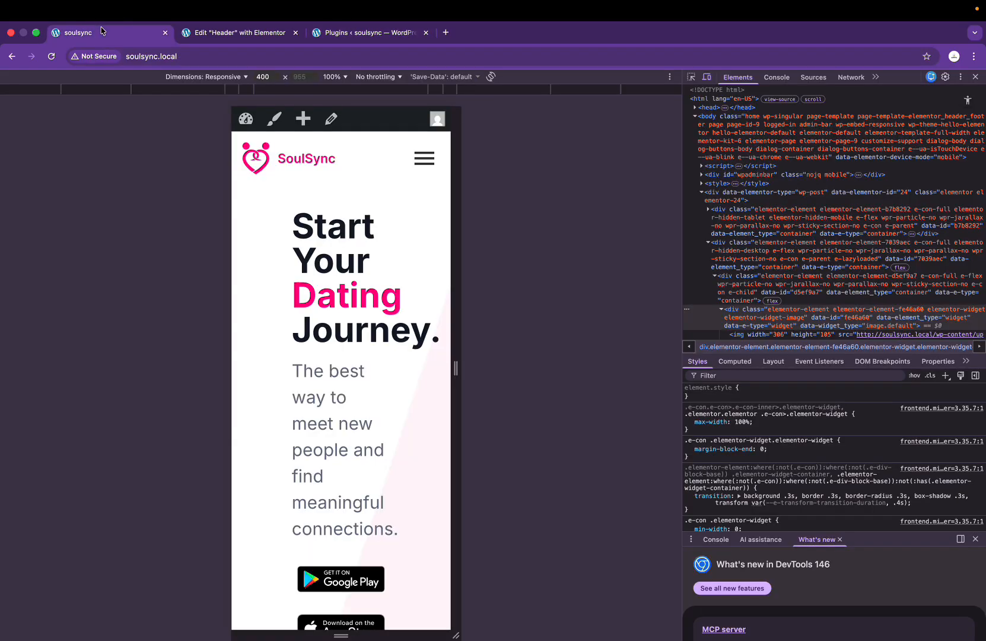
{"action": "left_click", "coordinate": [976, 76]}
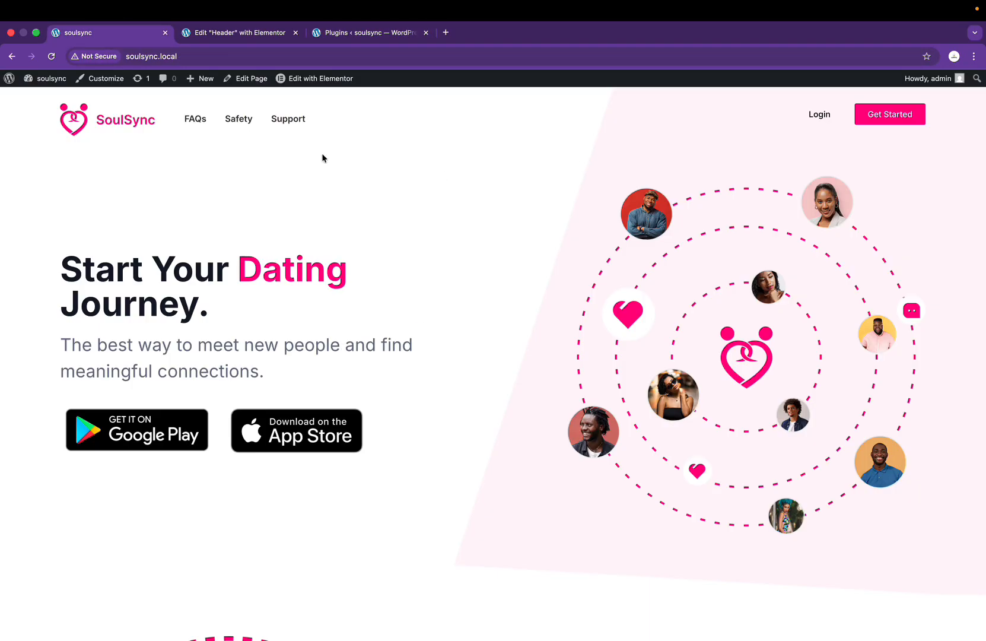
{"action": "right_click", "coordinate": [315, 80]}
{"action": "left_click", "coordinate": [356, 87]}
{"action": "left_click", "coordinate": [208, 34]}
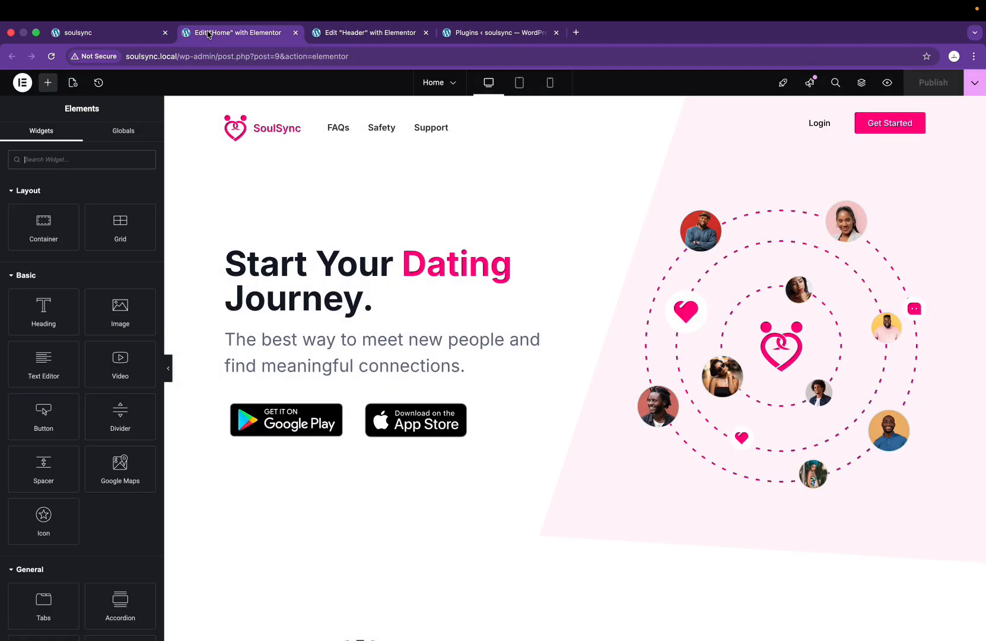
{"action": "left_click", "coordinate": [550, 82]}
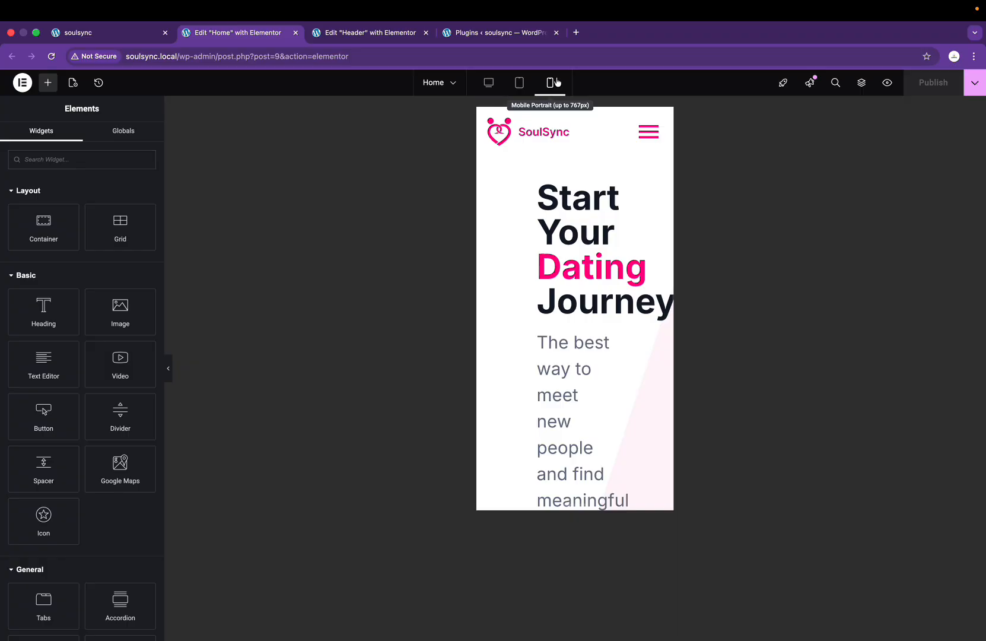
Step: Compare the hero heading with the Figma design and select the hero heading widget
{"action": "key", "text": "ctrl+Right"}
{"action": "scroll", "coordinate": [545, 250], "scroll_direction": "down", "scroll_amount": 3}
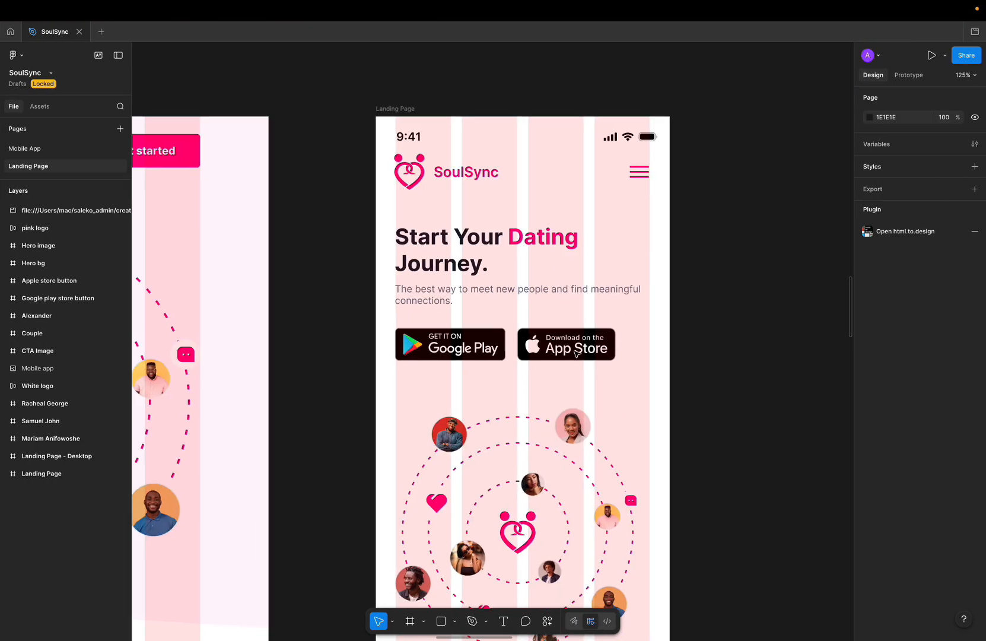
{"action": "left_click", "coordinate": [543, 239]}
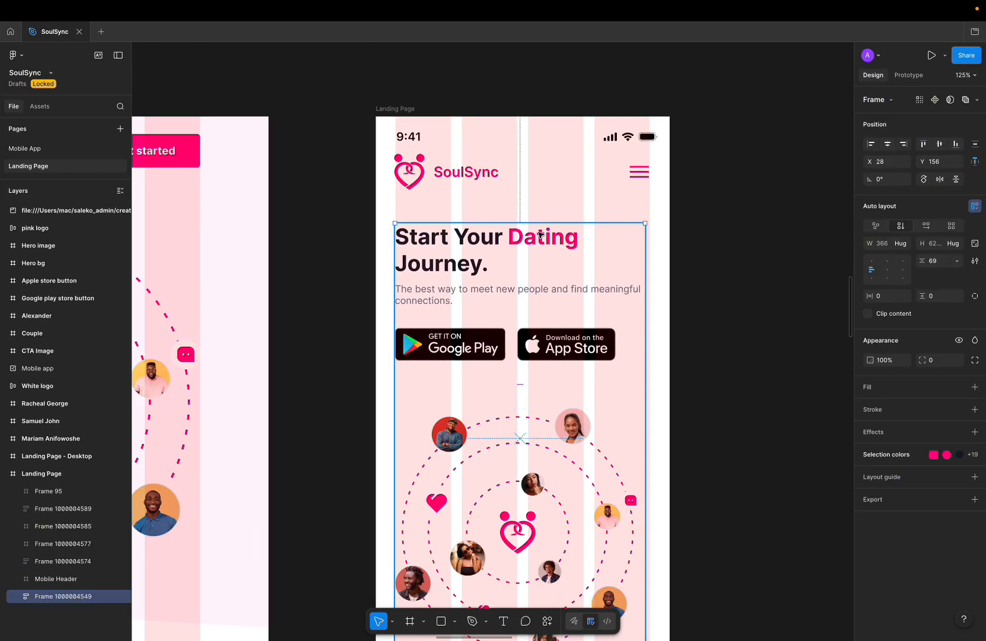
{"action": "left_click", "coordinate": [540, 235], "text": "super"}
{"action": "key", "text": "ctrl+Left"}
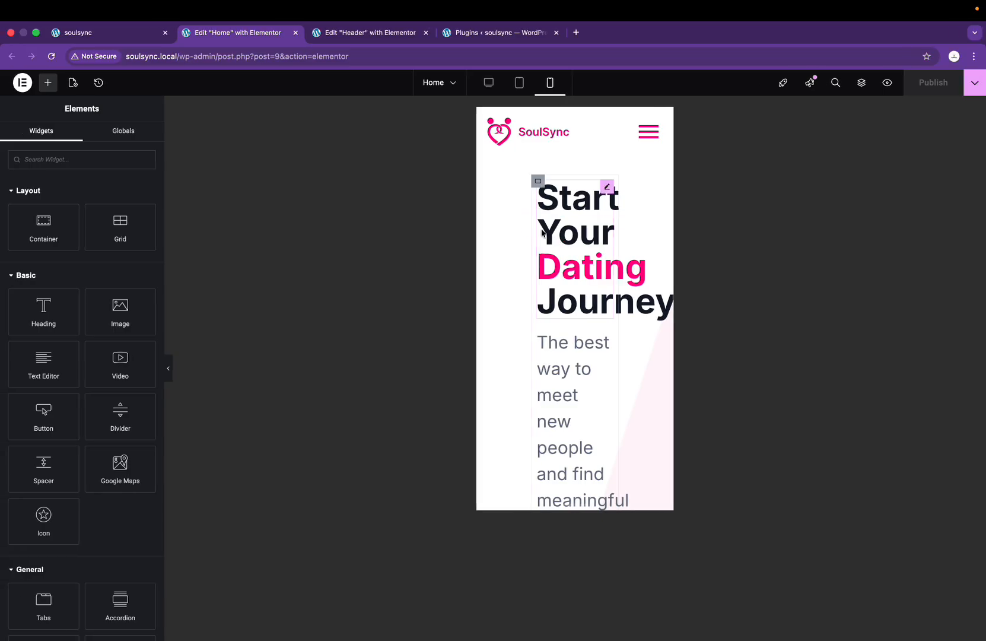
{"action": "left_click", "coordinate": [606, 187]}
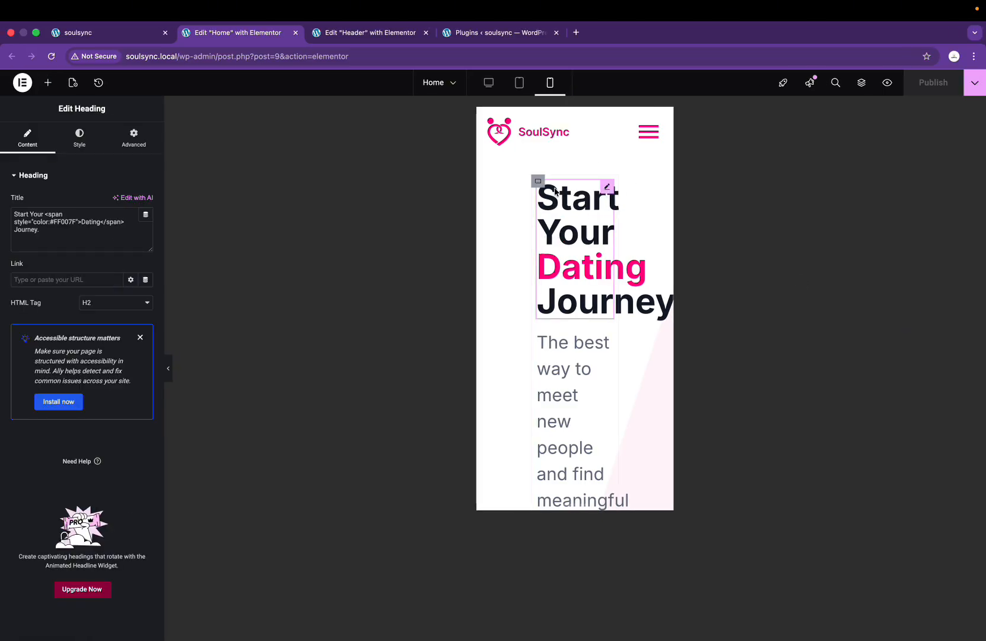
Step: Use the Structure navigator to collapse the inner container and select the outer hero container
{"action": "left_click", "coordinate": [865, 89]}
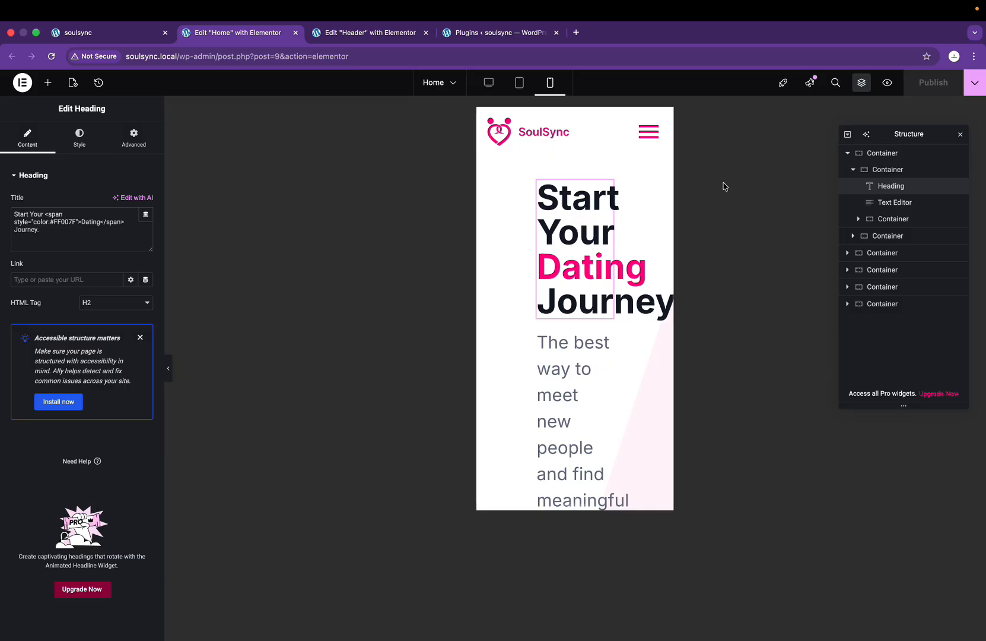
{"action": "left_click", "coordinate": [902, 170]}
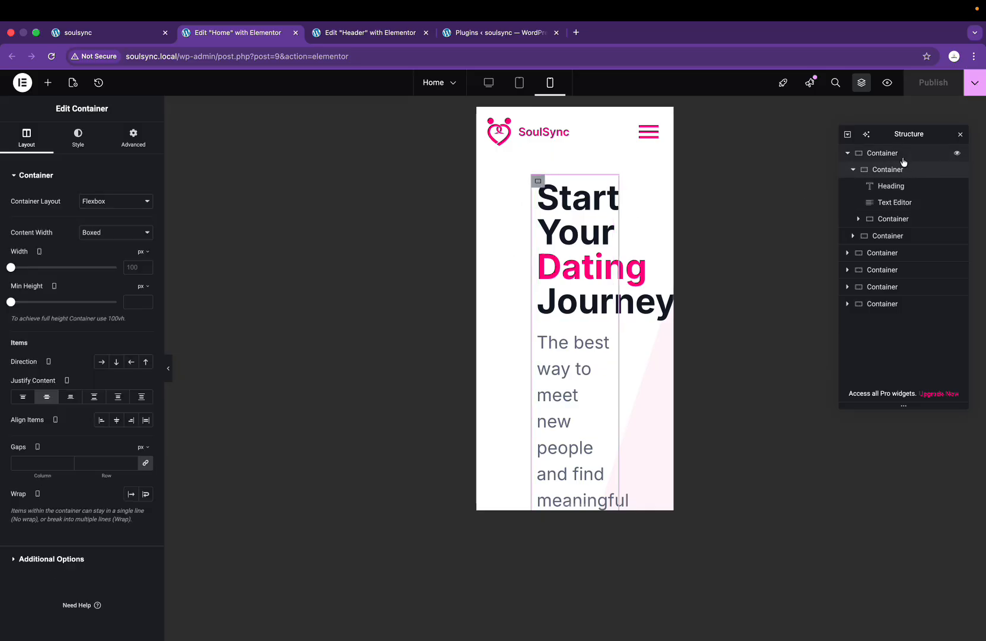
{"action": "left_click", "coordinate": [853, 170]}
{"action": "left_click", "coordinate": [857, 153]}
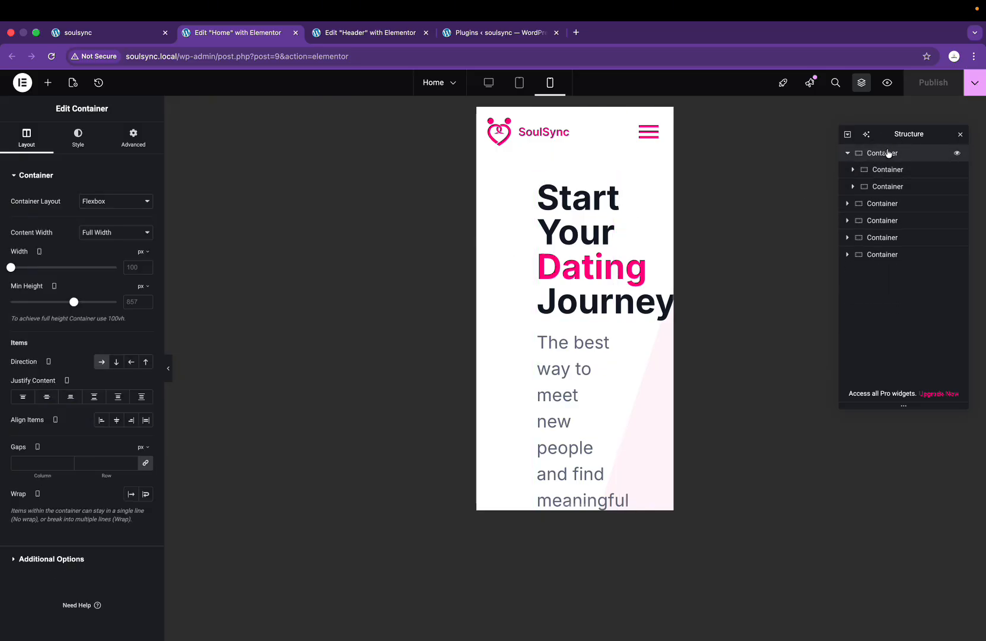
Step: Unlink the hero container's mobile padding and set Top to 150 px
{"action": "left_click", "coordinate": [132, 141]}
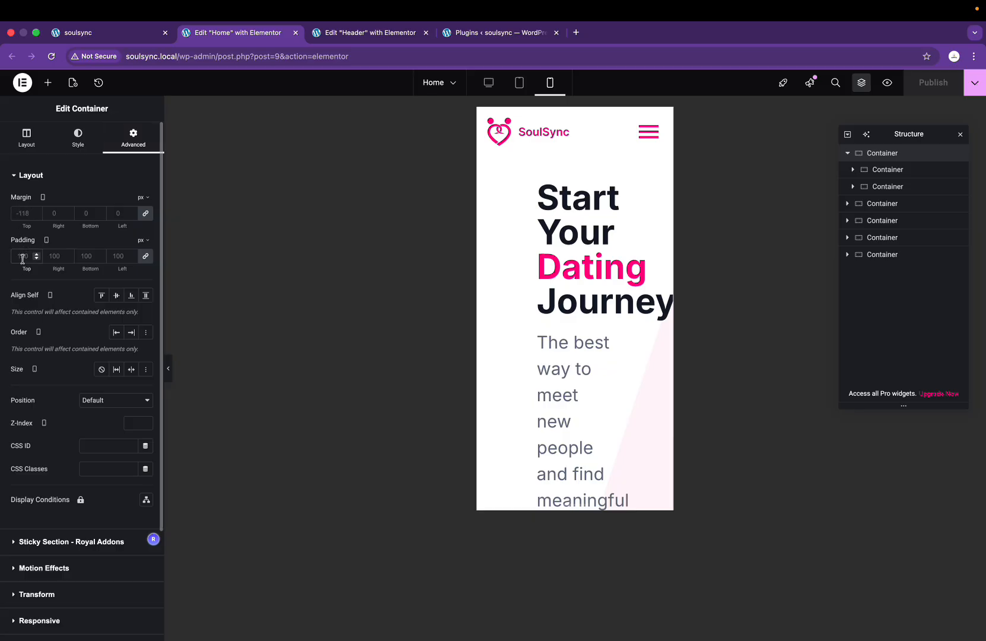
{"action": "left_click", "coordinate": [145, 255]}
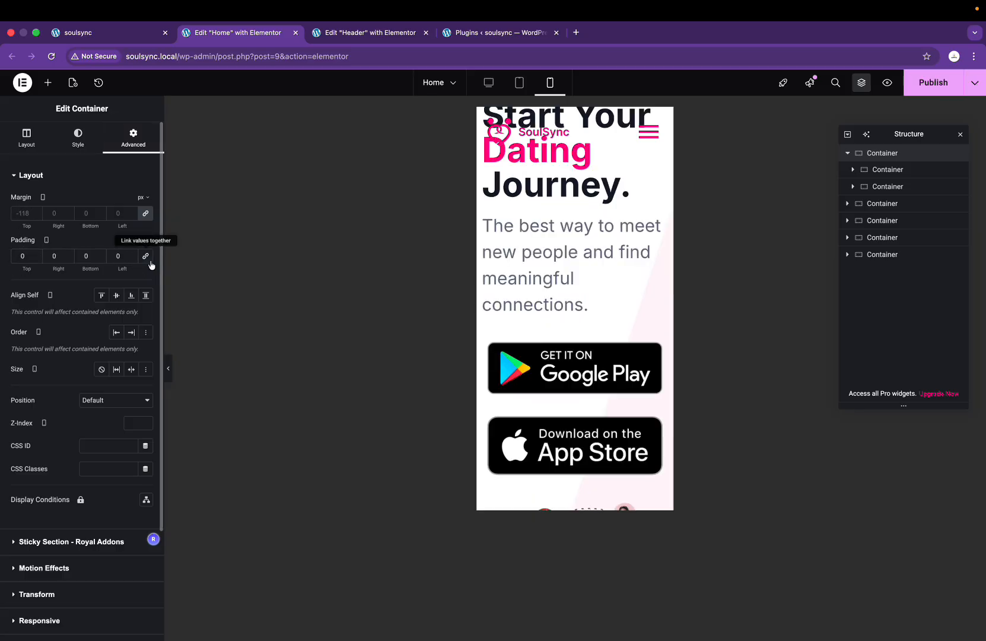
{"action": "left_click", "coordinate": [23, 256]}
{"action": "type", "text": "30"}
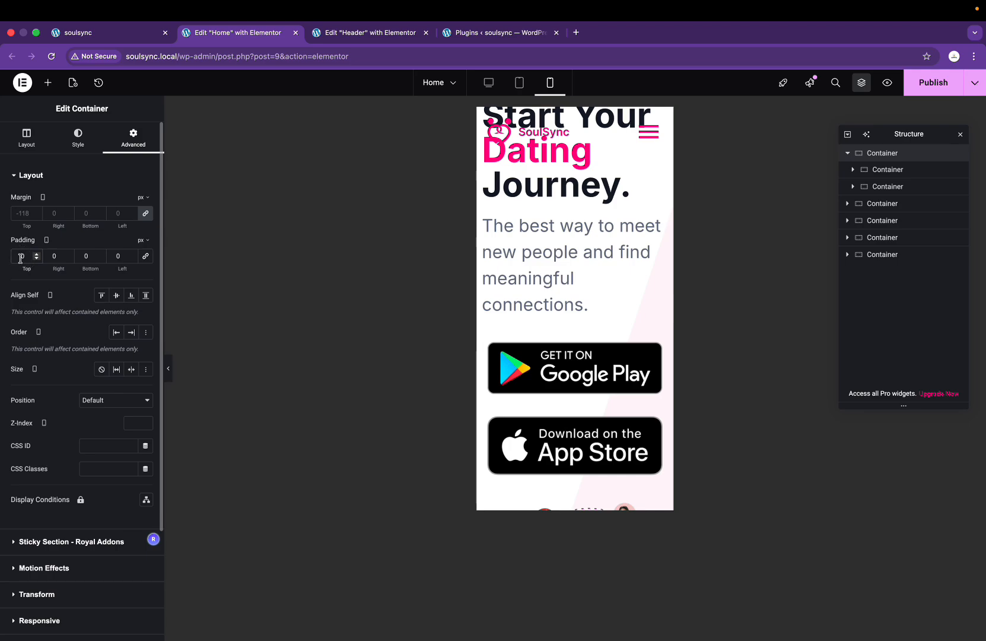
{"action": "key", "text": "BackSpace"}
{"action": "key", "text": "BackSpace"}
{"action": "type", "text": "100"}
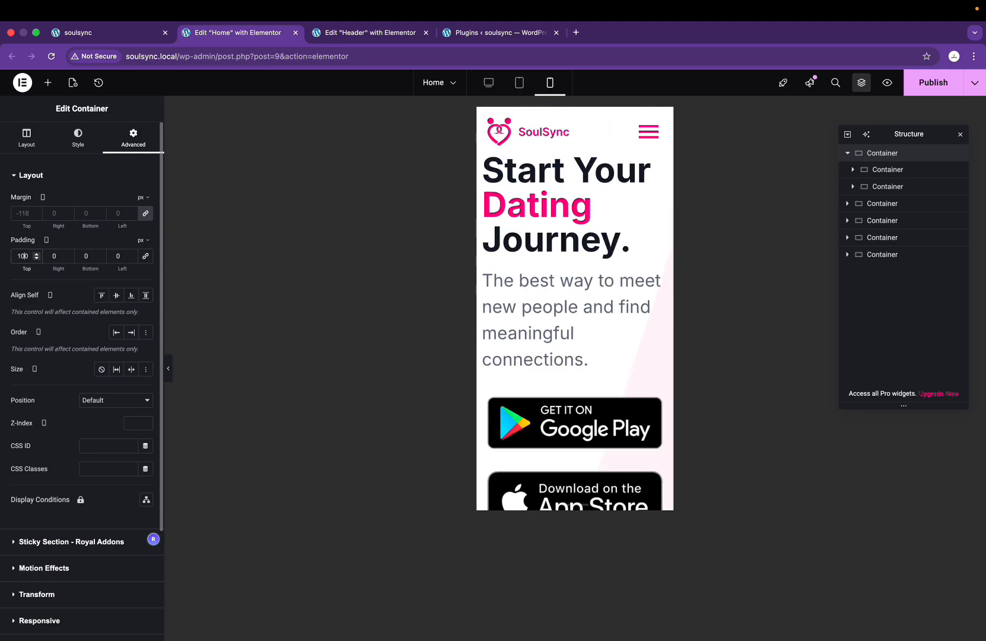
{"action": "key", "text": "BackSpace"}
{"action": "key", "text": "BackSpace"}
{"action": "type", "text": "500"}
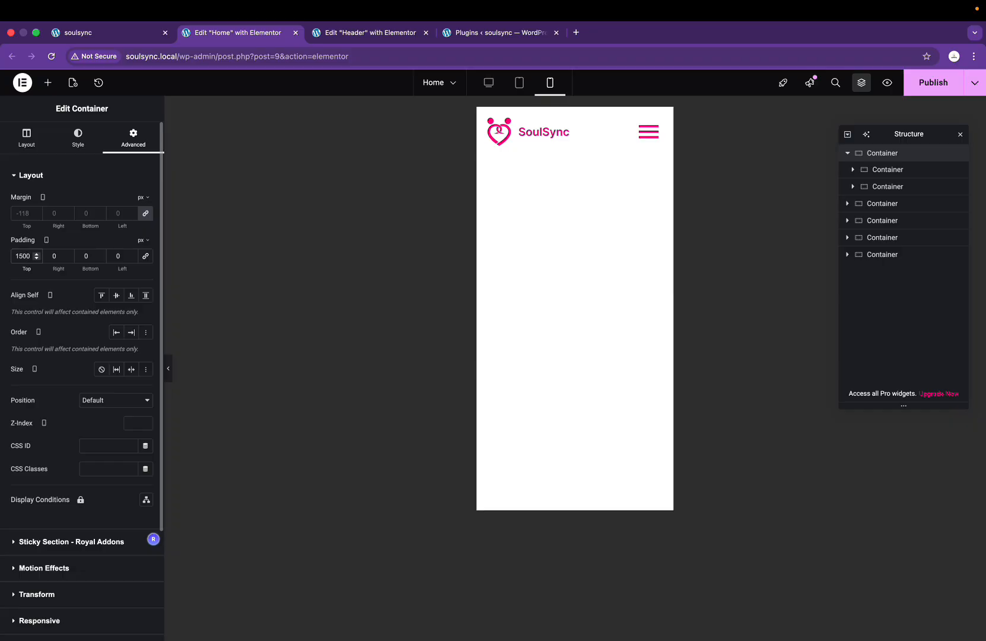
{"action": "key", "text": "BackSpace"}
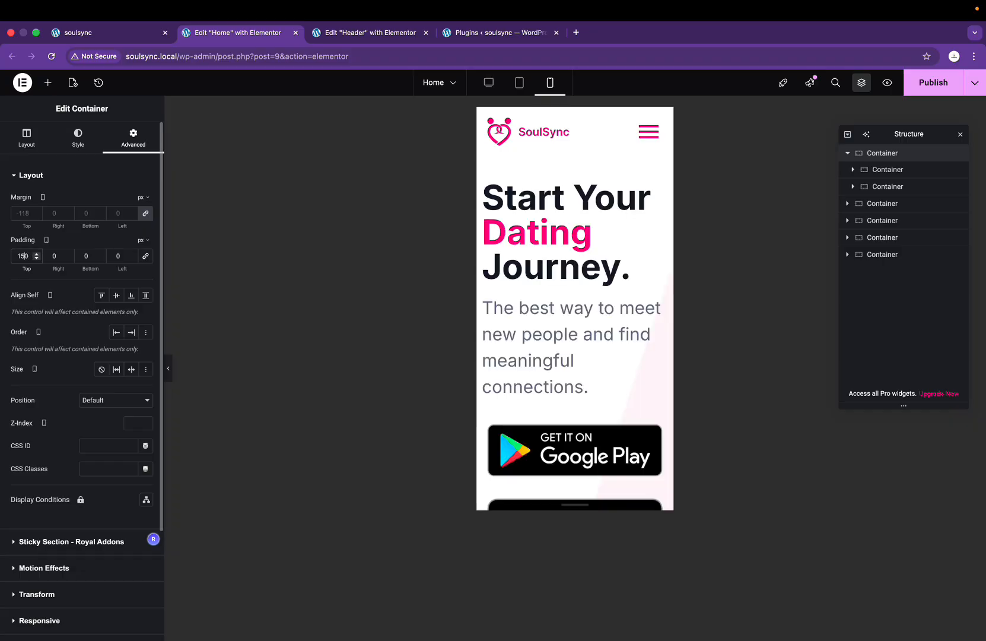
Step: Set the hero's mobile Right and Left padding to 10 px, with Bottom at 0
{"action": "left_click", "coordinate": [51, 256]}
{"action": "type", "text": "2"}
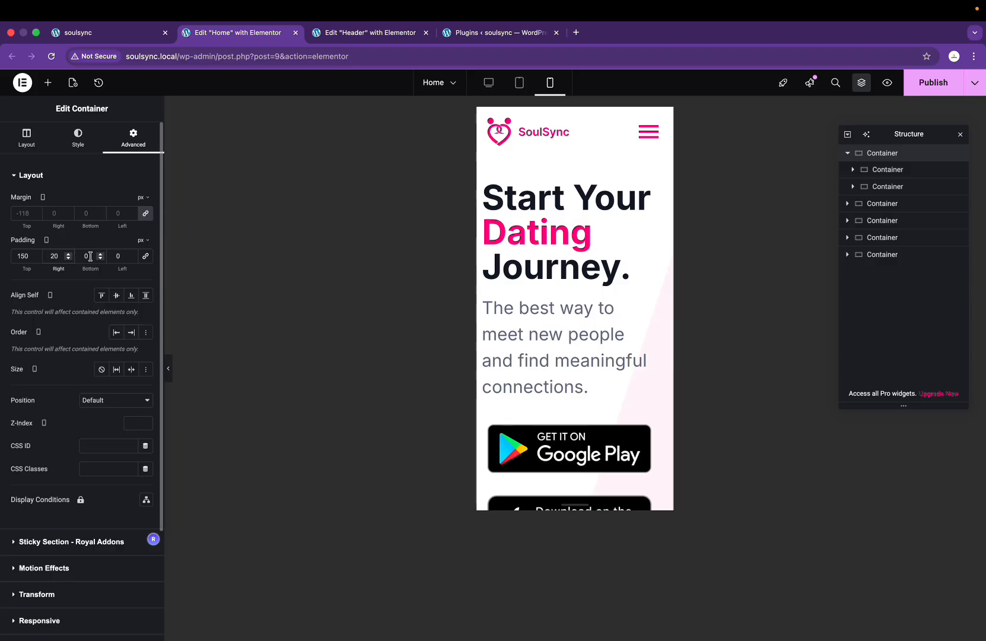
{"action": "left_click", "coordinate": [115, 256]}
{"action": "type", "text": "2"}
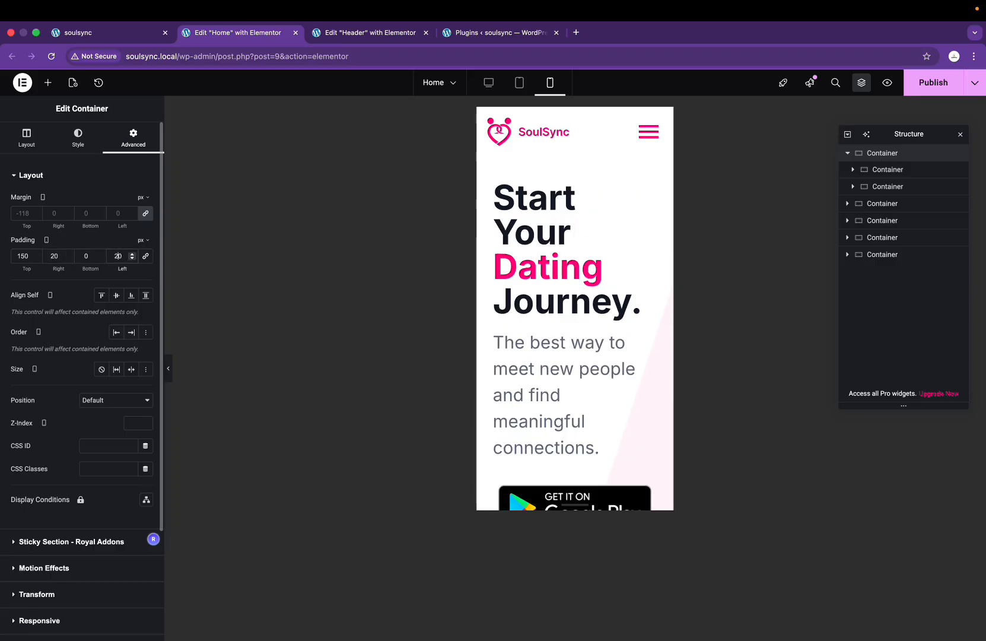
{"action": "key", "text": "BackSpace"}
{"action": "type", "text": "15"}
{"action": "key", "text": "Right"}
{"action": "key", "text": "BackSpace"}
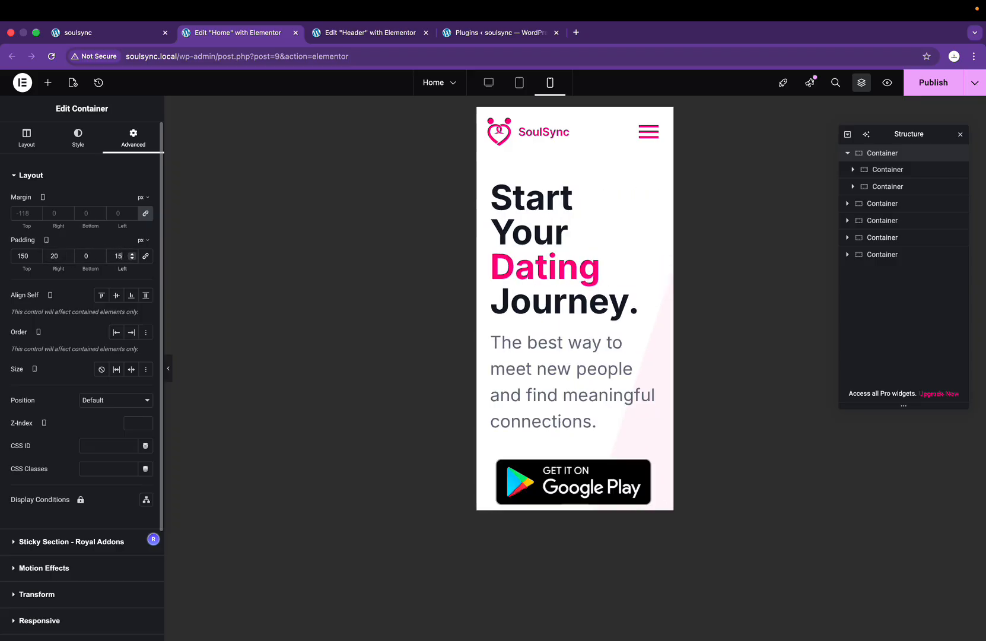
{"action": "key", "text": "BackSpace"}
{"action": "type", "text": "2"}
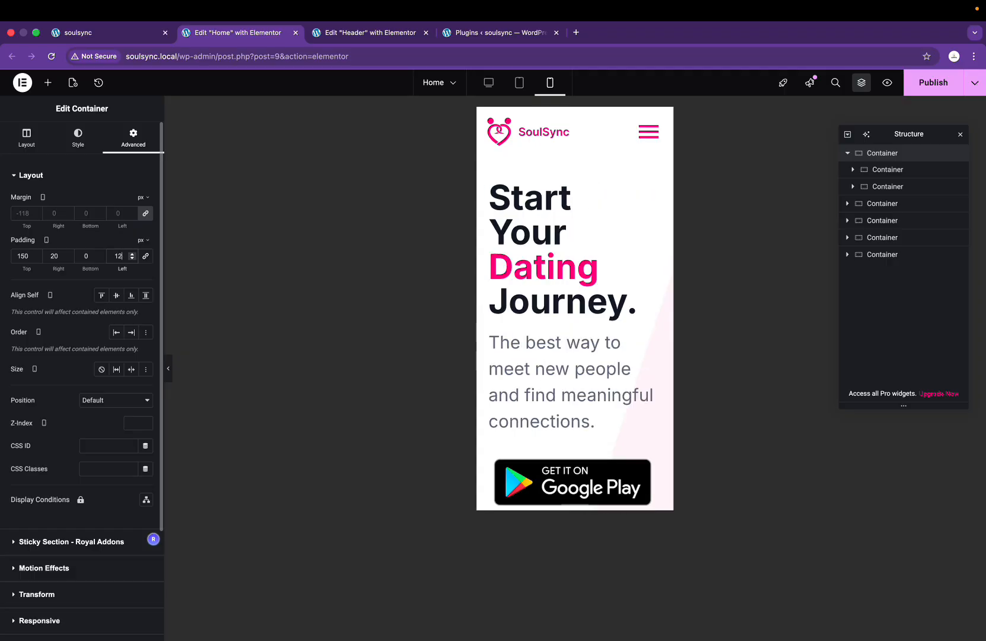
{"action": "key", "text": "BackSpace"}
{"action": "type", "text": "2"}
{"action": "key", "text": "BackSpace"}
{"action": "type", "text": "1"}
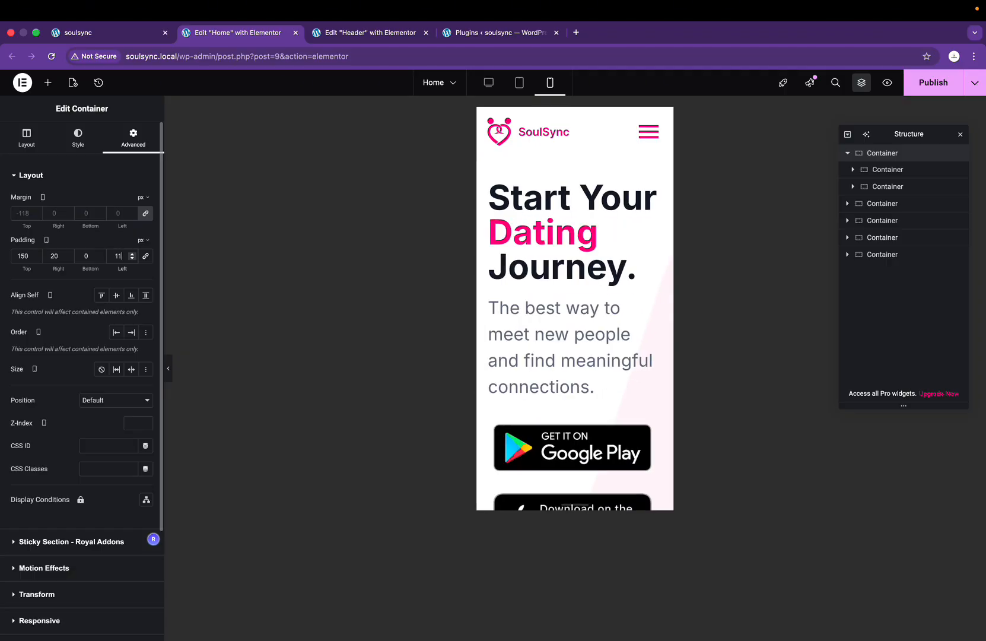
{"action": "key", "text": "BackSpace"}
{"action": "type", "text": "0"}
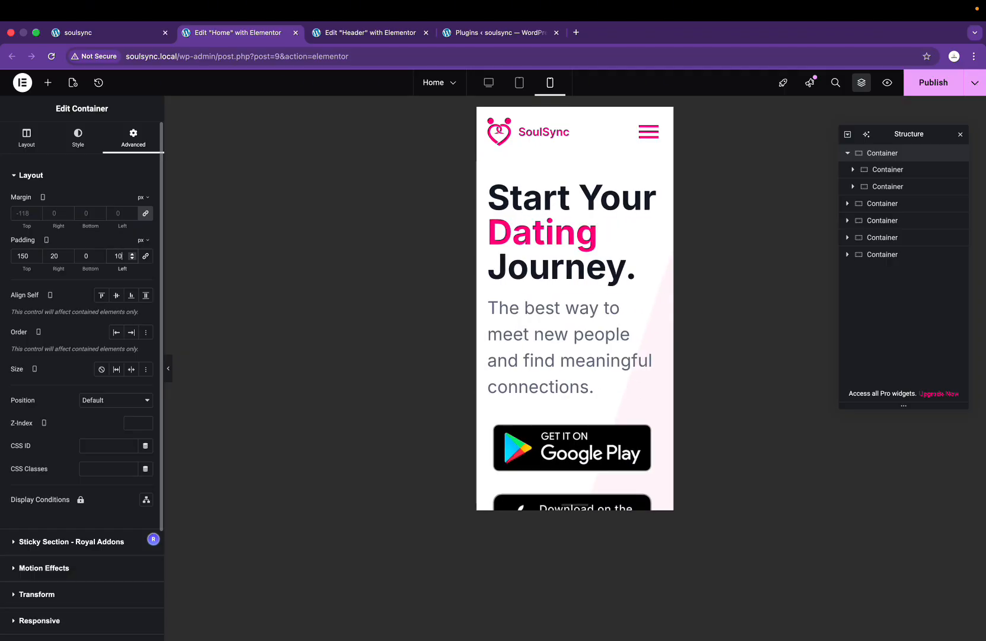
{"action": "double_click", "coordinate": [53, 256]}
{"action": "type", "text": "10"}
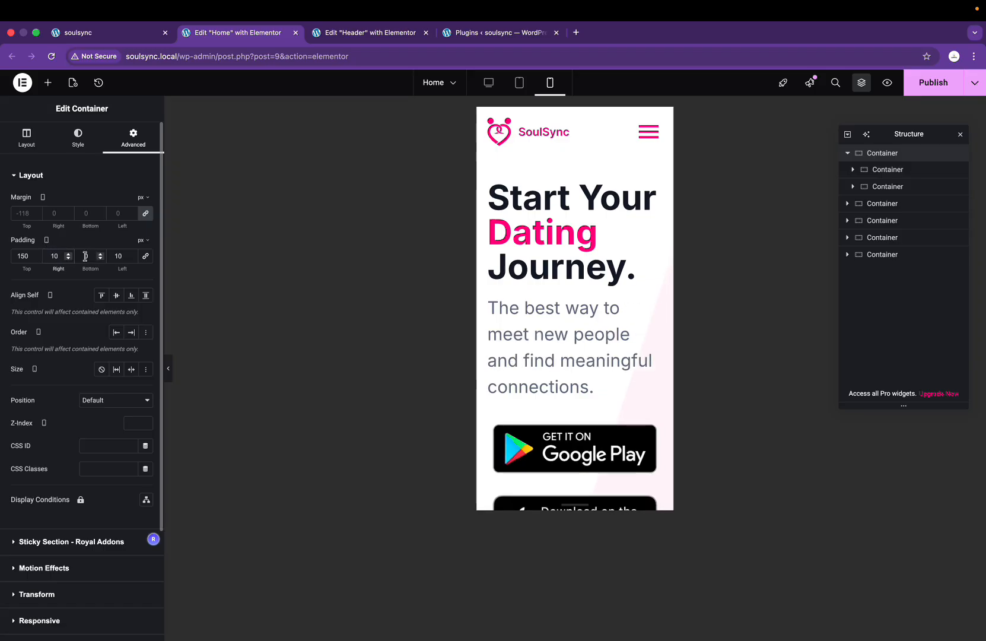
{"action": "scroll", "coordinate": [615, 406], "scroll_direction": "down", "scroll_amount": 7}
{"action": "scroll", "coordinate": [614, 406], "scroll_direction": "up", "scroll_amount": 3}
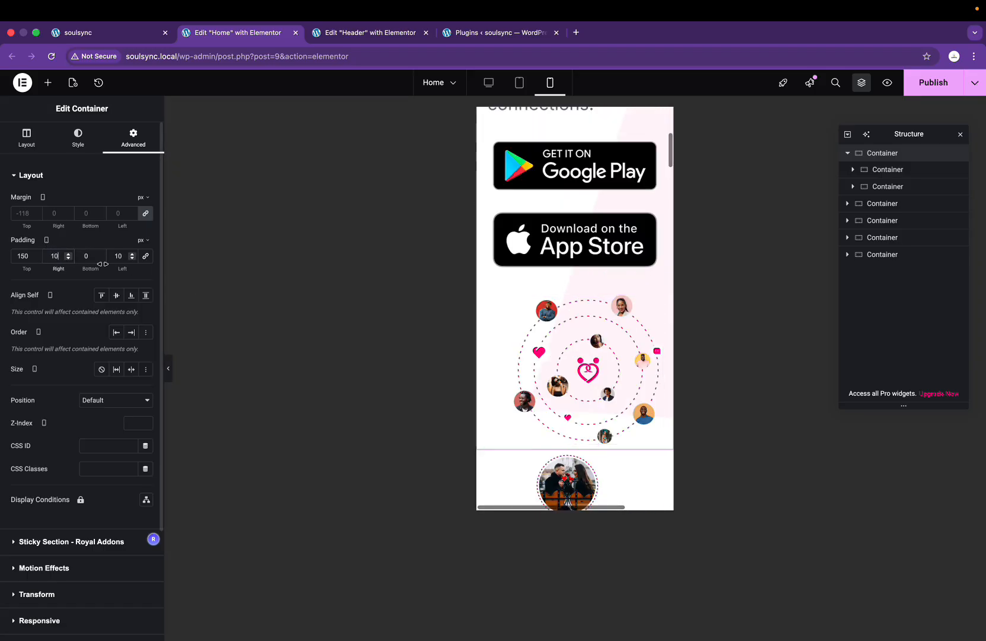
{"action": "scroll", "coordinate": [575, 237], "scroll_direction": "up", "scroll_amount": 5}
{"action": "left_click", "coordinate": [629, 267]}
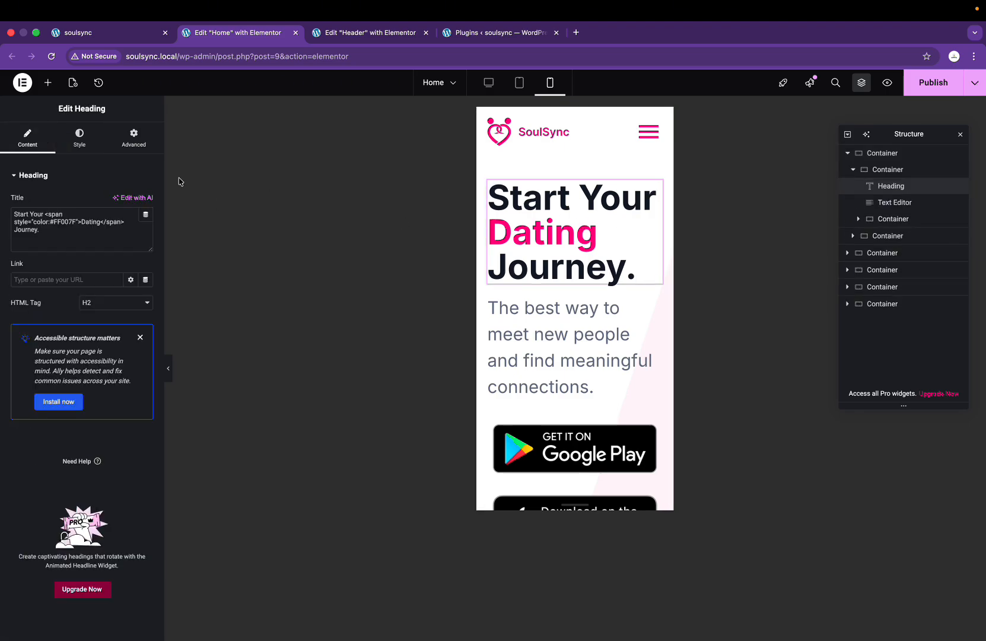
Step: Shrink the mobile hero heading's font size from 63 to 36 px
{"action": "left_click", "coordinate": [79, 138]}
{"action": "left_click", "coordinate": [146, 233]}
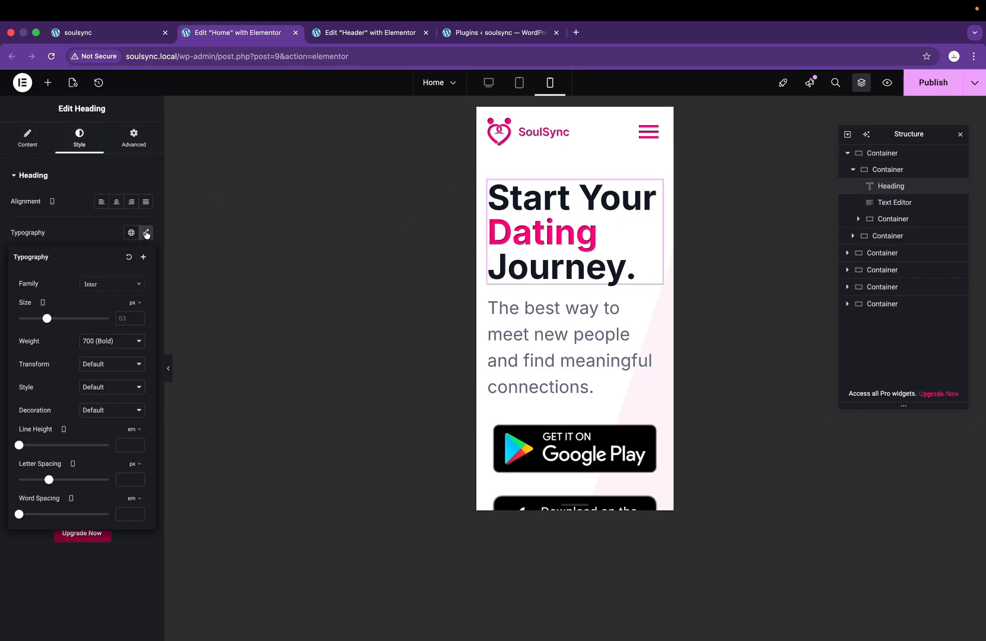
{"action": "left_click", "coordinate": [50, 320]}
{"action": "left_click_drag", "start_coordinate": [50, 321], "coordinate": [38, 320]}
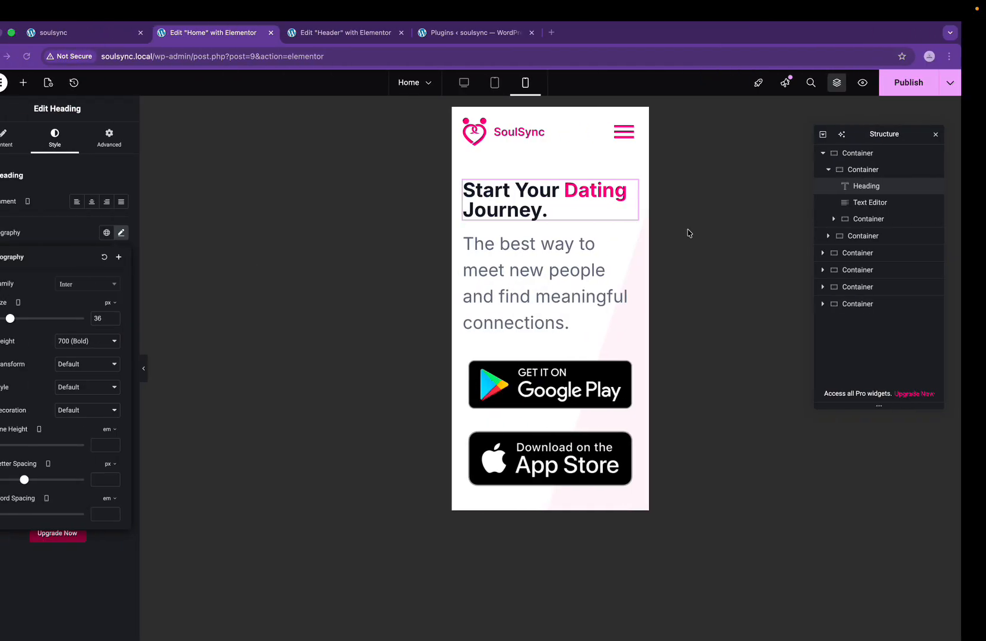
{"action": "left_click", "coordinate": [559, 261]}
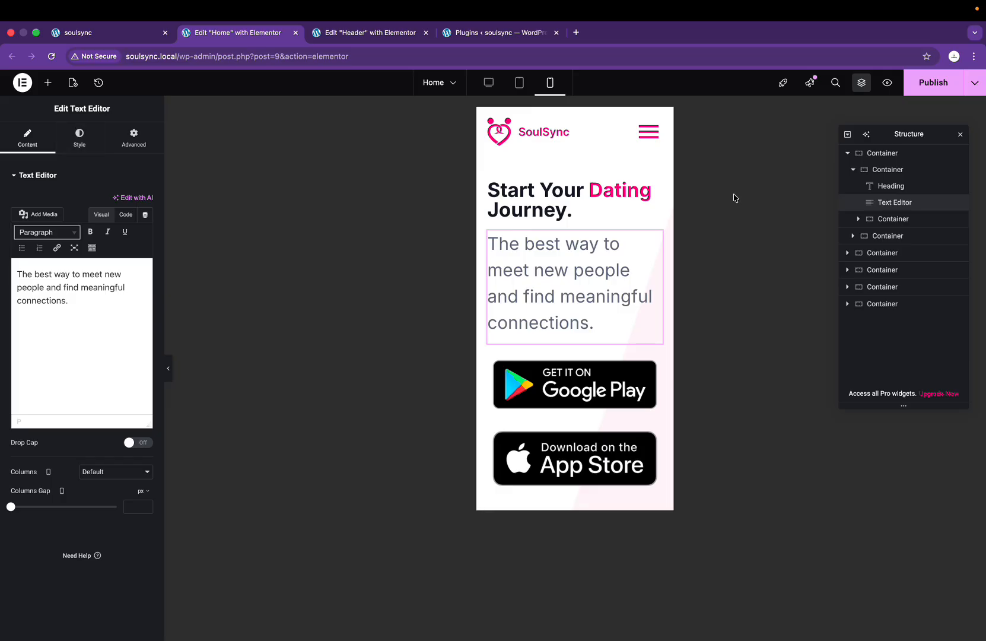
{"action": "left_click", "coordinate": [640, 191]}
{"action": "left_click", "coordinate": [146, 232]}
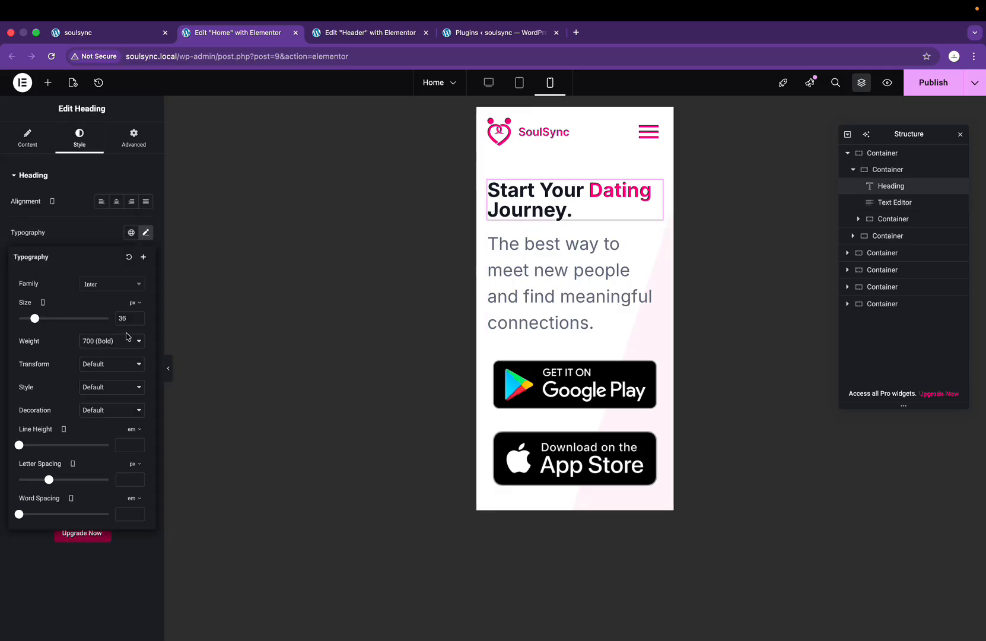
Step: Set the hero paragraph's mobile font size to 16 px, matching the Figma design
{"action": "left_click", "coordinate": [590, 264]}
{"action": "left_click", "coordinate": [76, 143]}
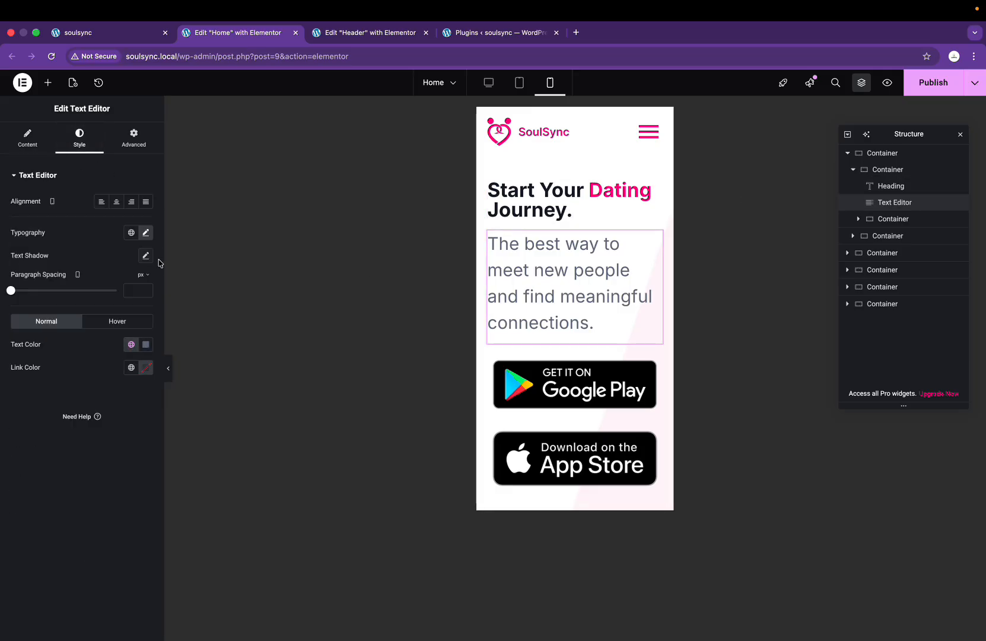
{"action": "left_click", "coordinate": [146, 234]}
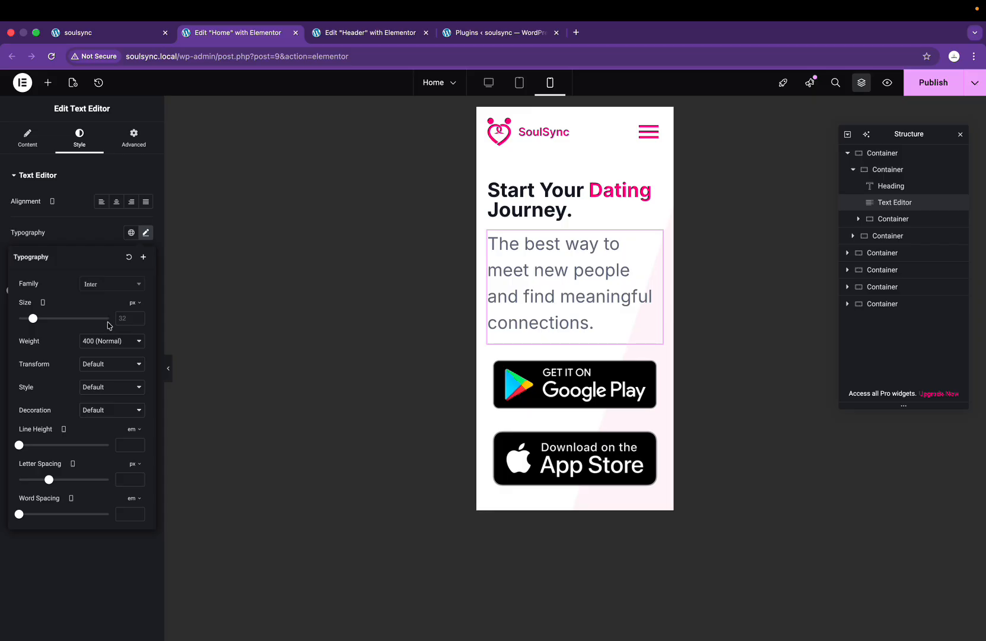
{"action": "type", "text": "20"}
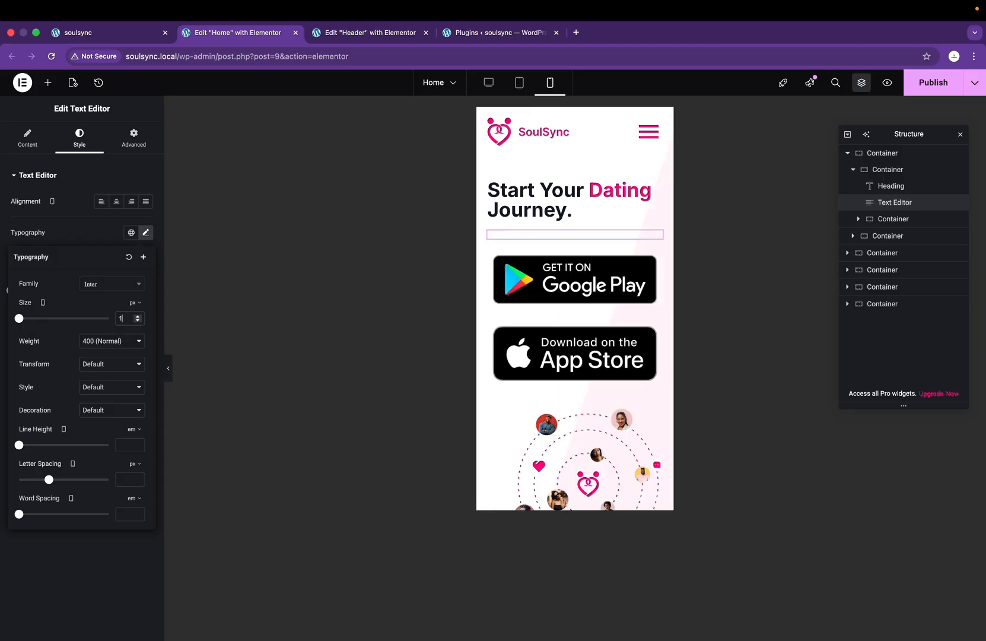
{"action": "key", "text": "ctrl+Right"}
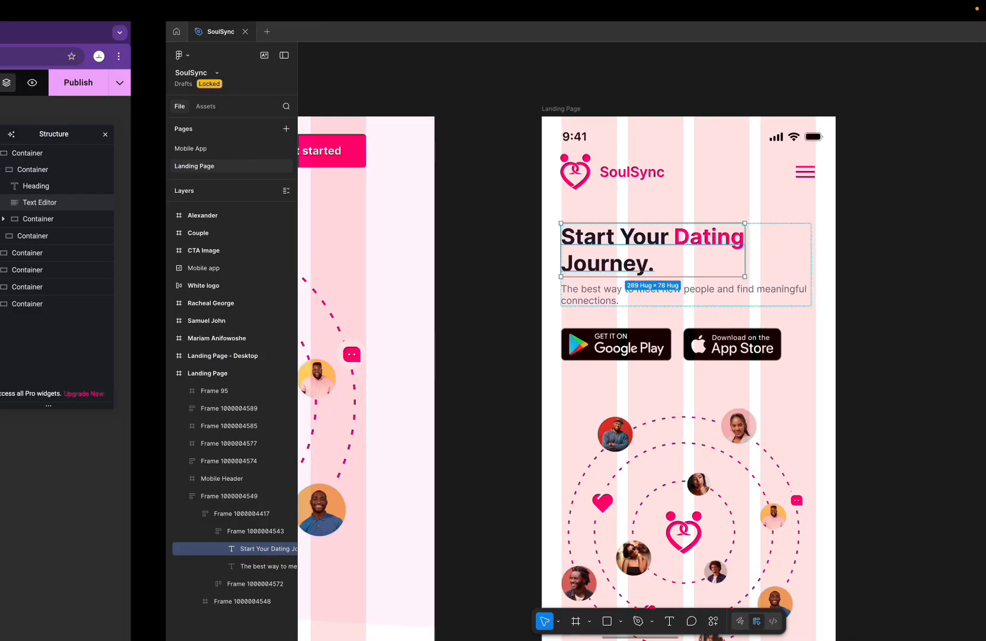
{"action": "left_click", "coordinate": [612, 289]}
{"action": "key", "text": "ctrl+Left"}
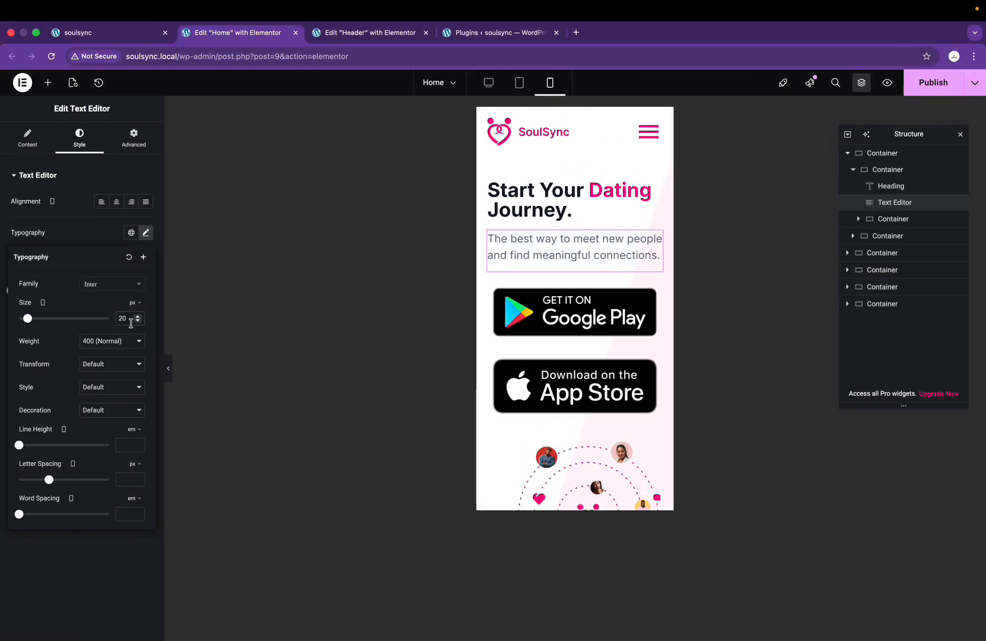
{"action": "double_click", "coordinate": [129, 320]}
{"action": "type", "text": "26"}
{"action": "key", "text": "BackSpace"}
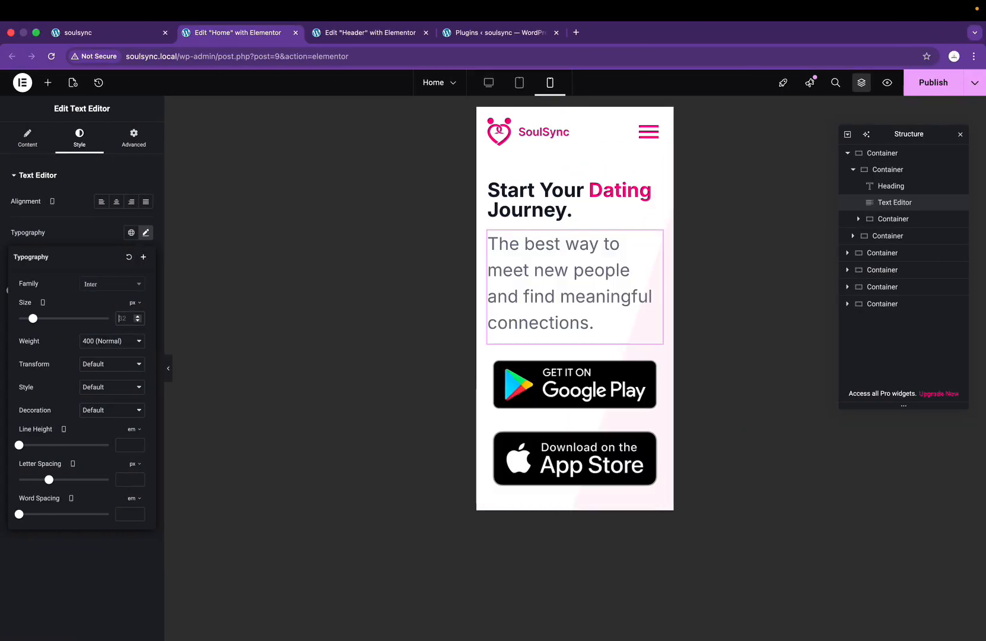
{"action": "type", "text": "6"}
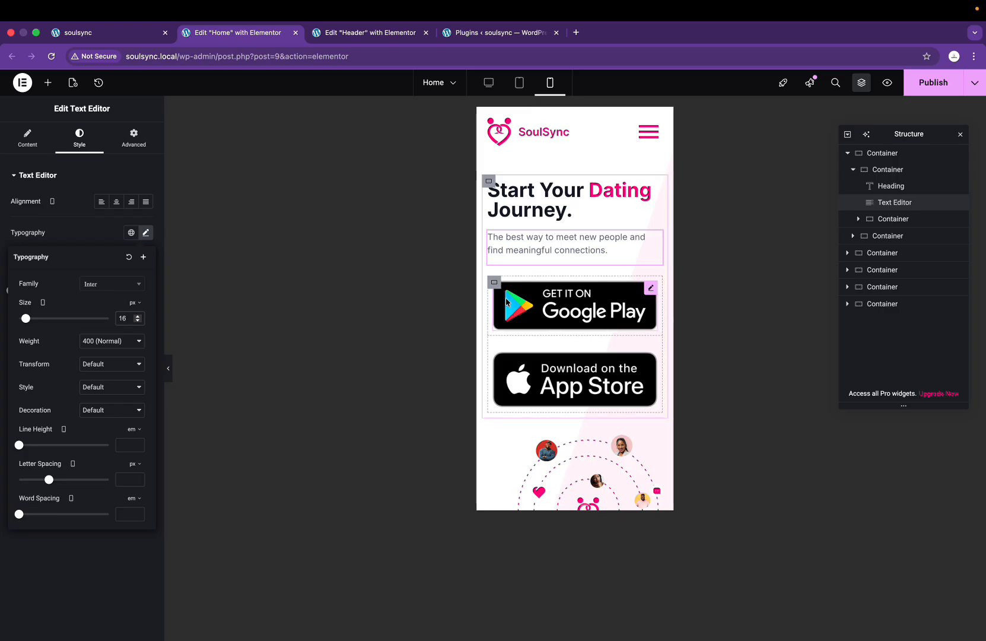
{"action": "key", "text": "ctrl+Right"}
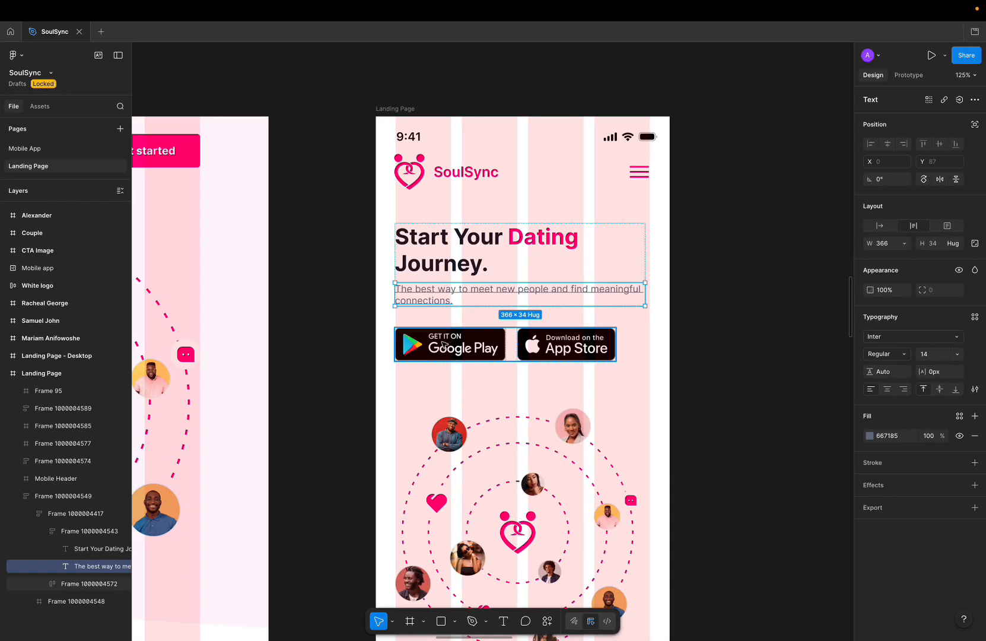
{"action": "key", "text": "ctrl+Left"}
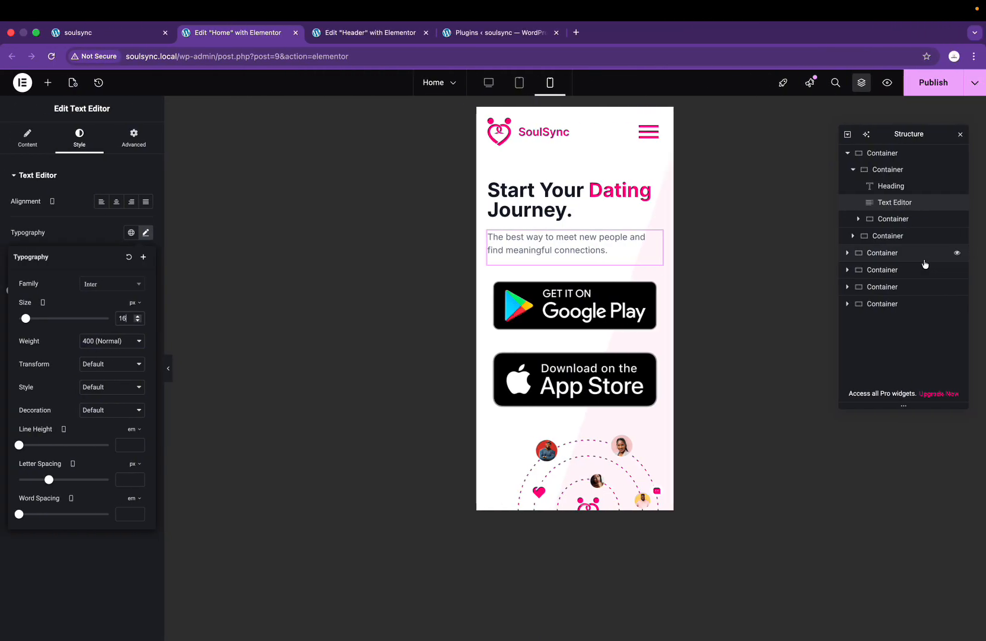
Step: Expand the fourth top-level container and the hero's inner containers in the Navigator to locate the hero image
{"action": "left_click", "coordinate": [853, 170]}
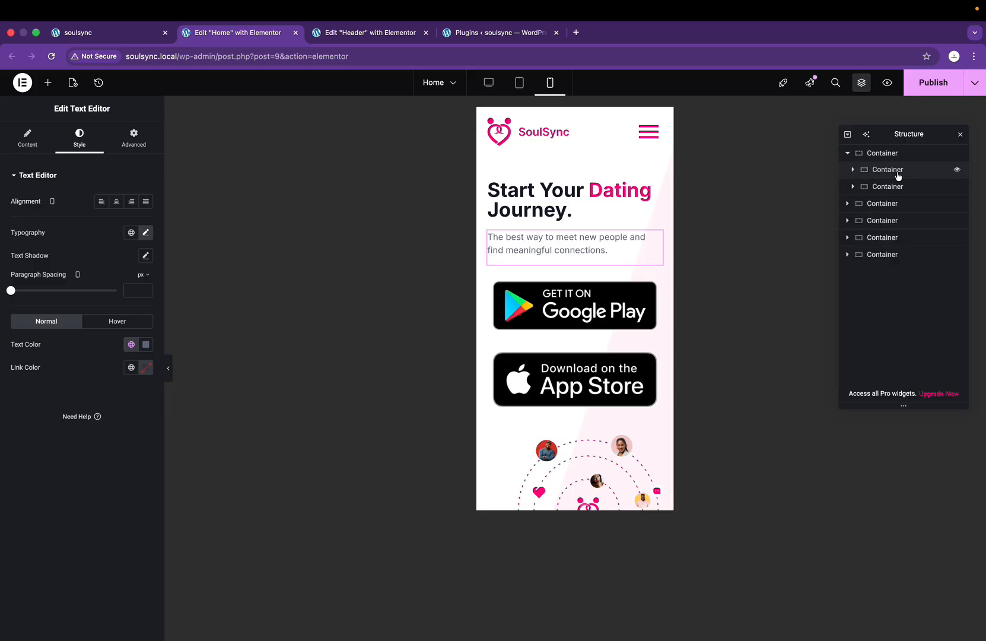
{"action": "left_click", "coordinate": [847, 203]}
{"action": "left_click", "coordinate": [853, 220]}
{"action": "left_click", "coordinate": [854, 220]}
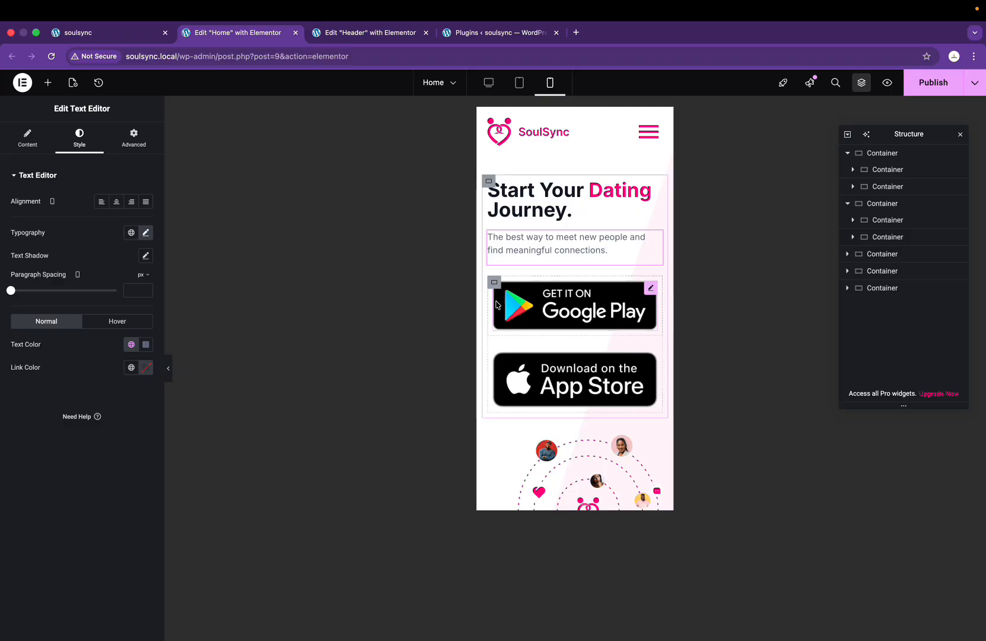
{"action": "left_click", "coordinate": [903, 206]}
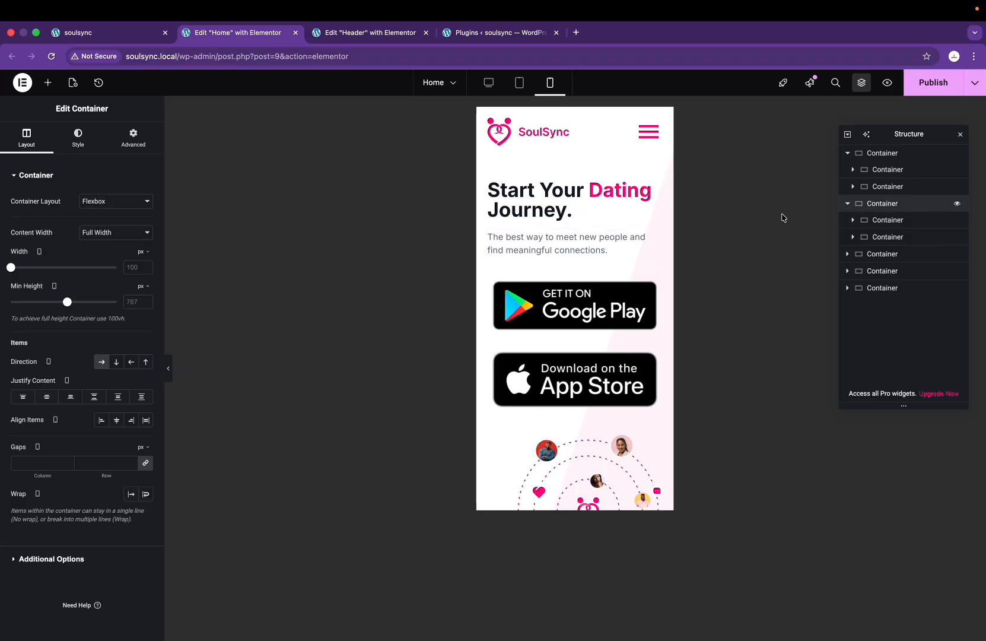
{"action": "scroll", "coordinate": [642, 314], "scroll_direction": "down", "scroll_amount": 5}
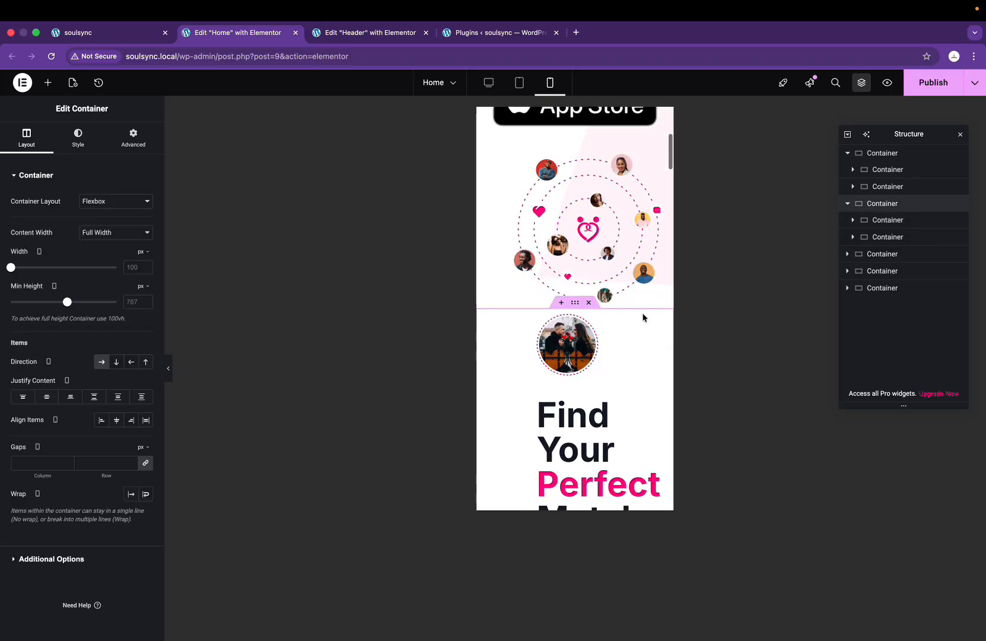
{"action": "left_click", "coordinate": [871, 221]}
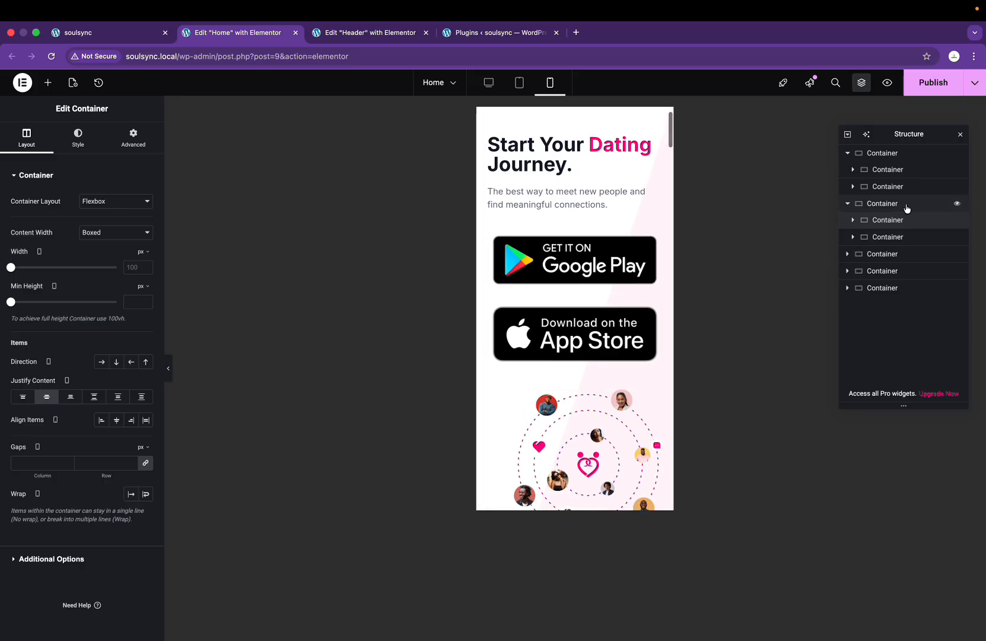
{"action": "left_click", "coordinate": [849, 204]}
{"action": "left_click", "coordinate": [853, 187]}
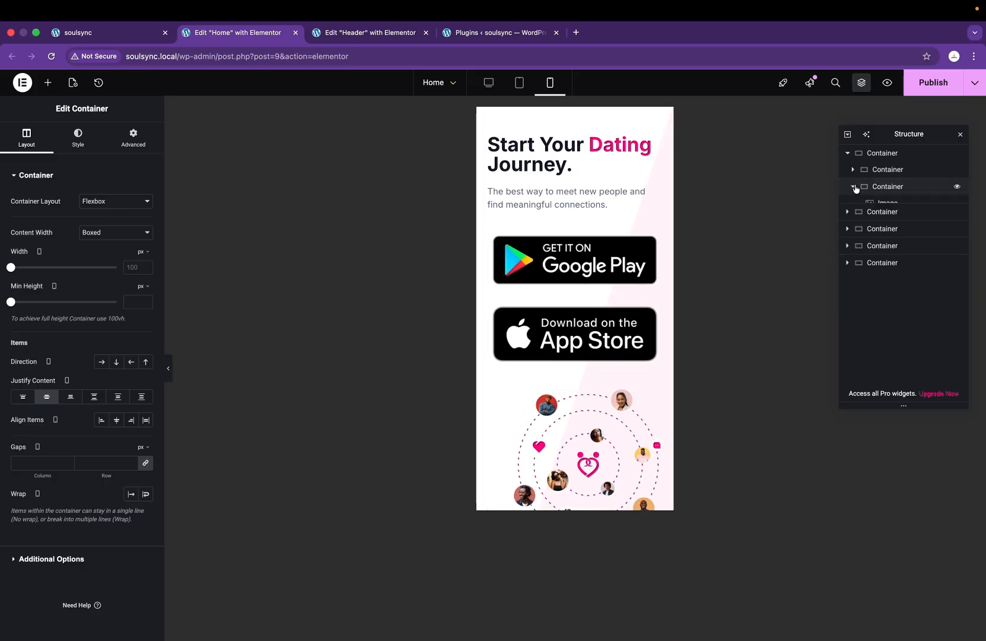
{"action": "left_click", "coordinate": [884, 204]}
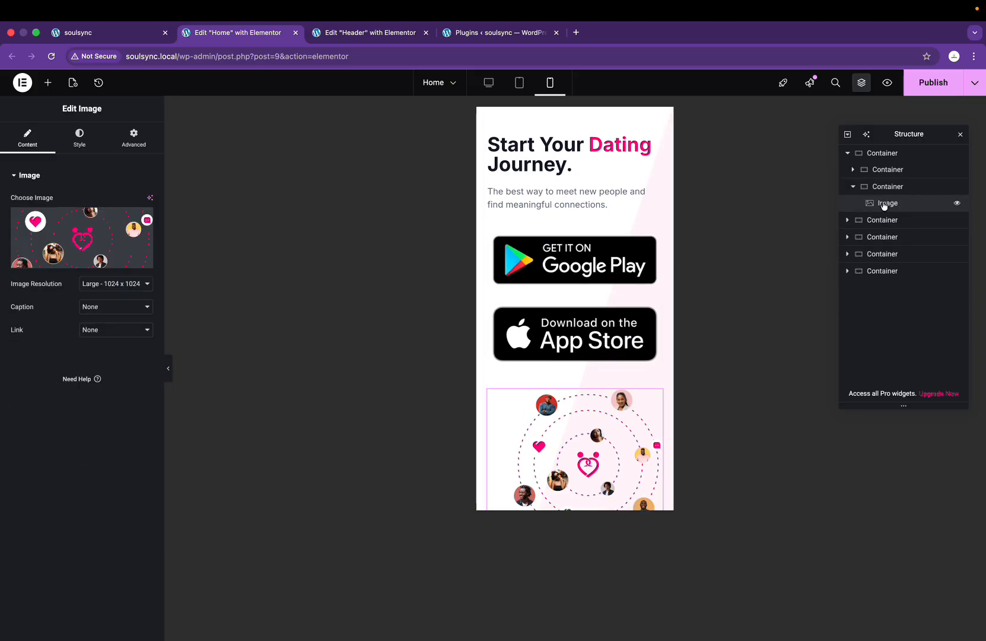
{"action": "left_click", "coordinate": [853, 187]}
Step: Select the Google Play badge's container and switch its Width unit from px to %
{"action": "left_click", "coordinate": [853, 169]}
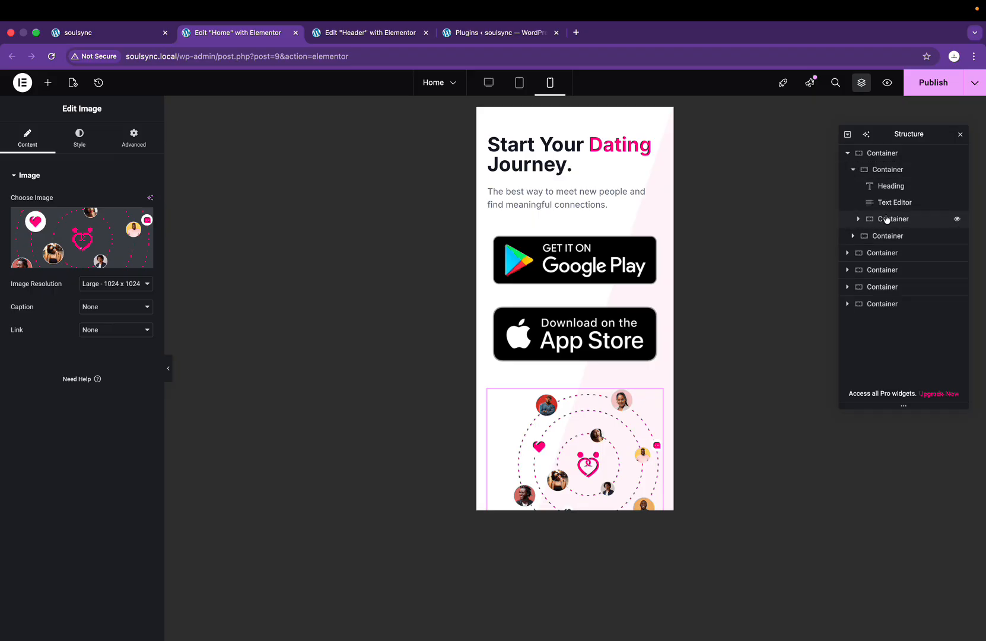
{"action": "left_click", "coordinate": [857, 220]}
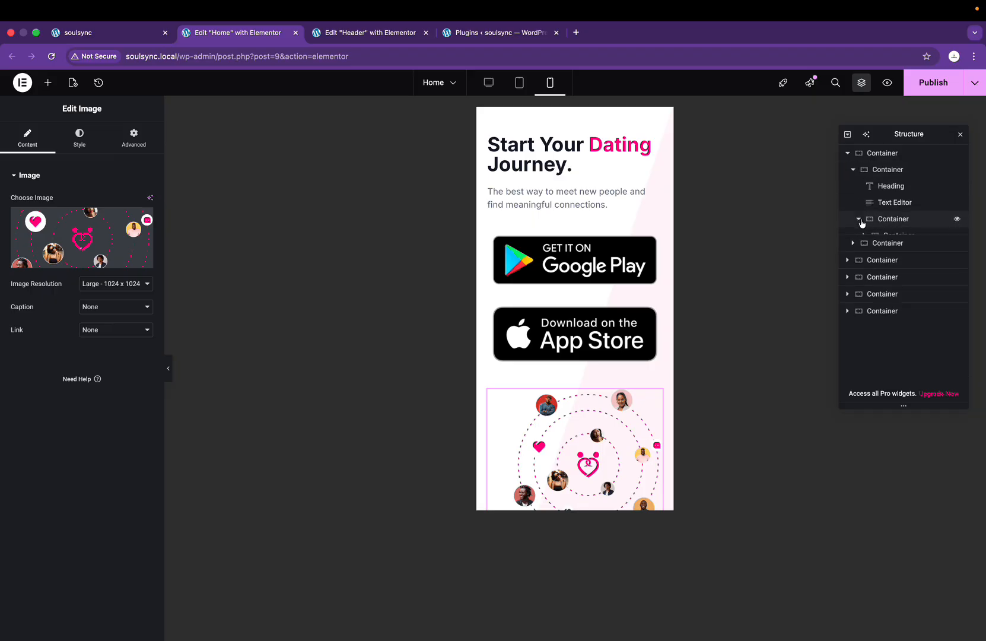
{"action": "left_click", "coordinate": [890, 218]}
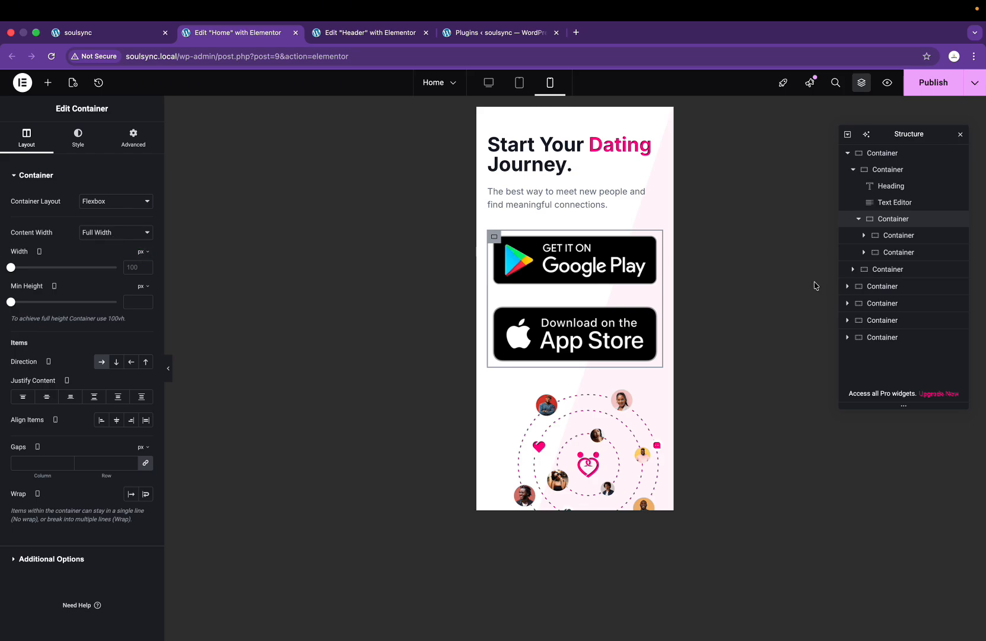
{"action": "left_click", "coordinate": [887, 238]}
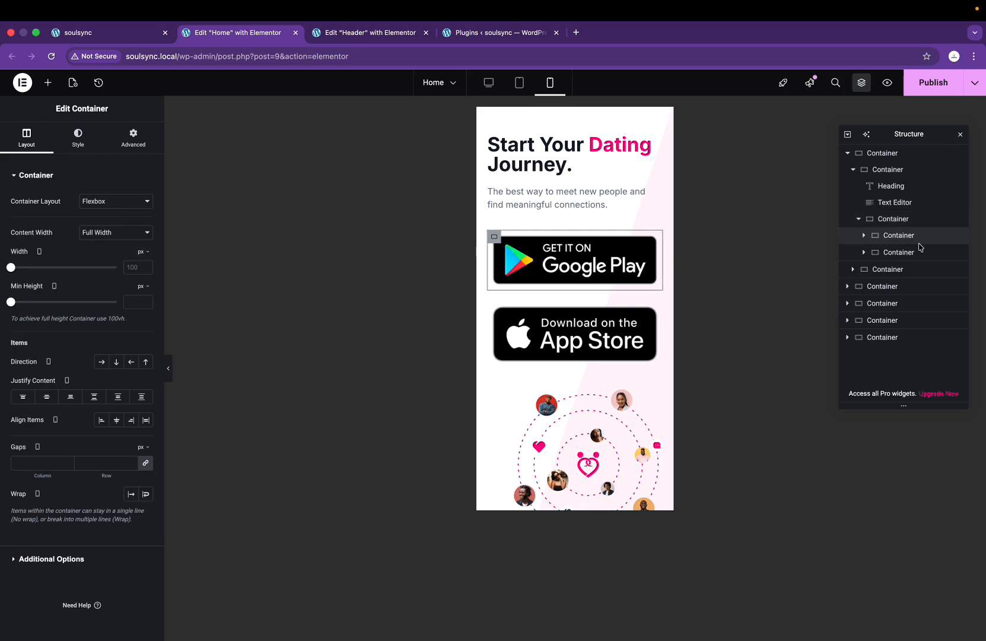
{"action": "left_click", "coordinate": [142, 252]}
{"action": "left_click", "coordinate": [141, 253]}
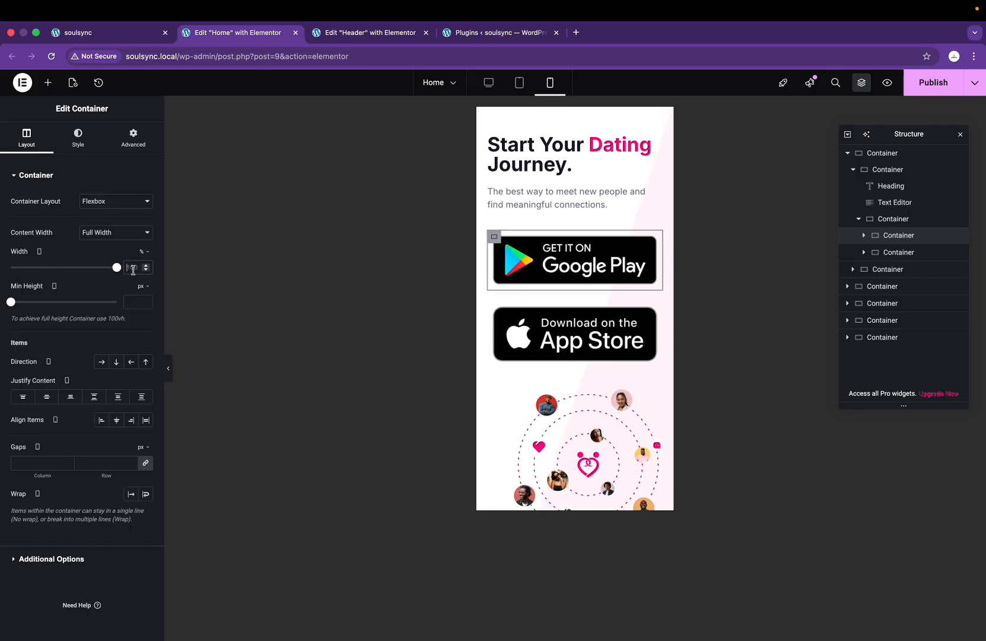
Step: Give the Google Play container a 50% width and the App Store container a 48% width
{"action": "double_click", "coordinate": [131, 268]}
{"action": "type", "text": "50"}
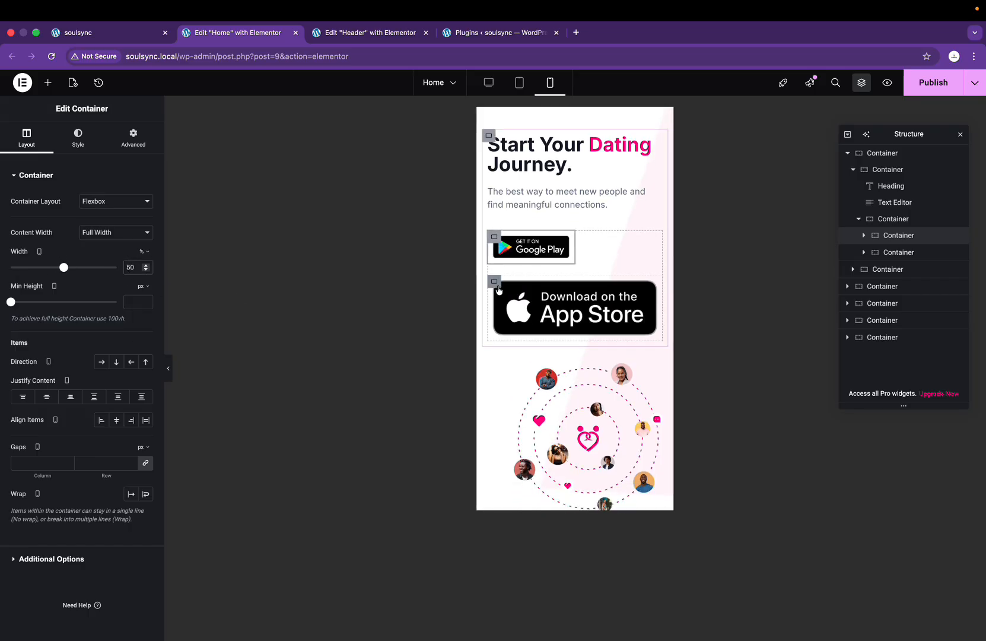
{"action": "left_click", "coordinate": [493, 280]}
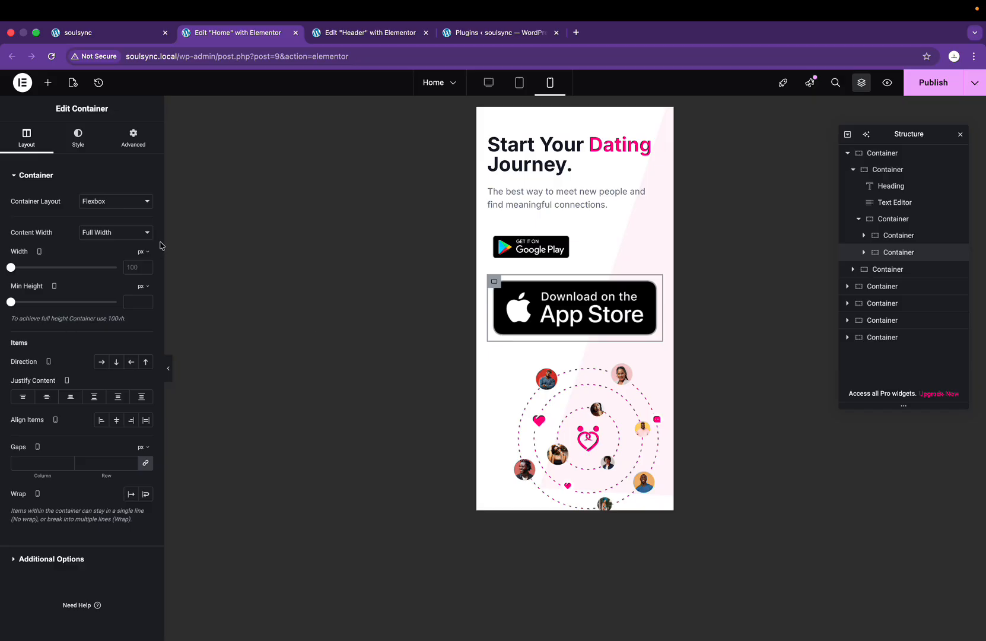
{"action": "left_click", "coordinate": [147, 269]}
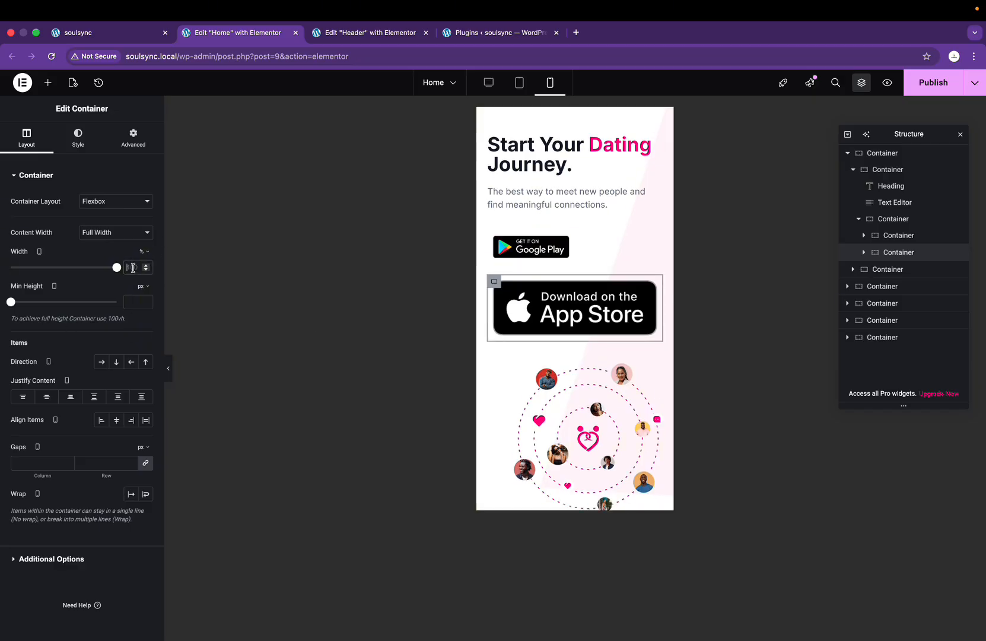
{"action": "type", "text": "49"}
{"action": "key", "text": "BackSpace"}
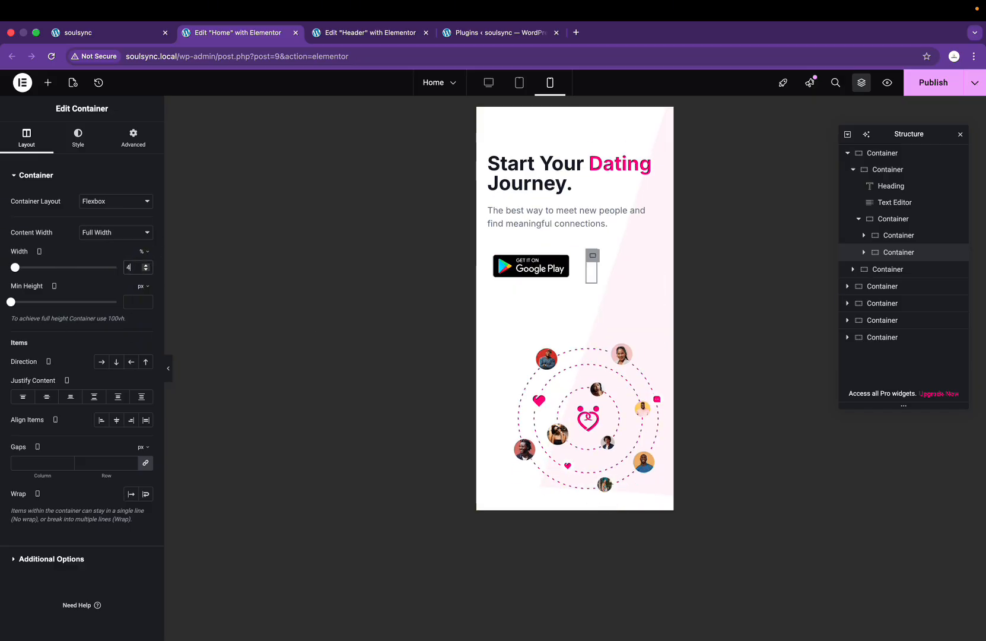
{"action": "type", "text": "8"}
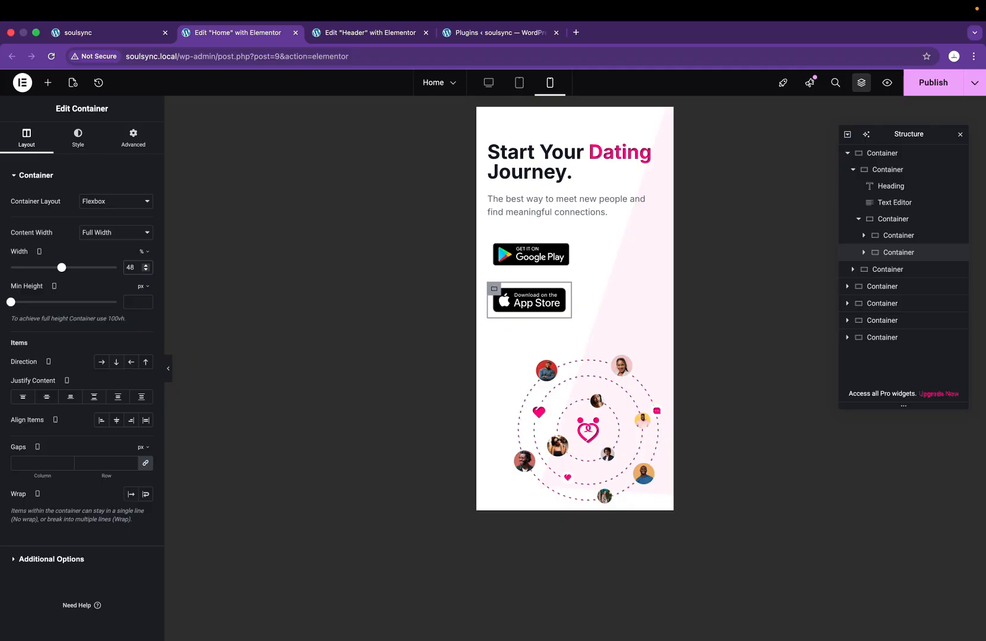
Step: Reduce both the Google Play and App Store container widths to 45%
{"action": "left_click", "coordinate": [493, 245]}
{"action": "type", "text": "48"}
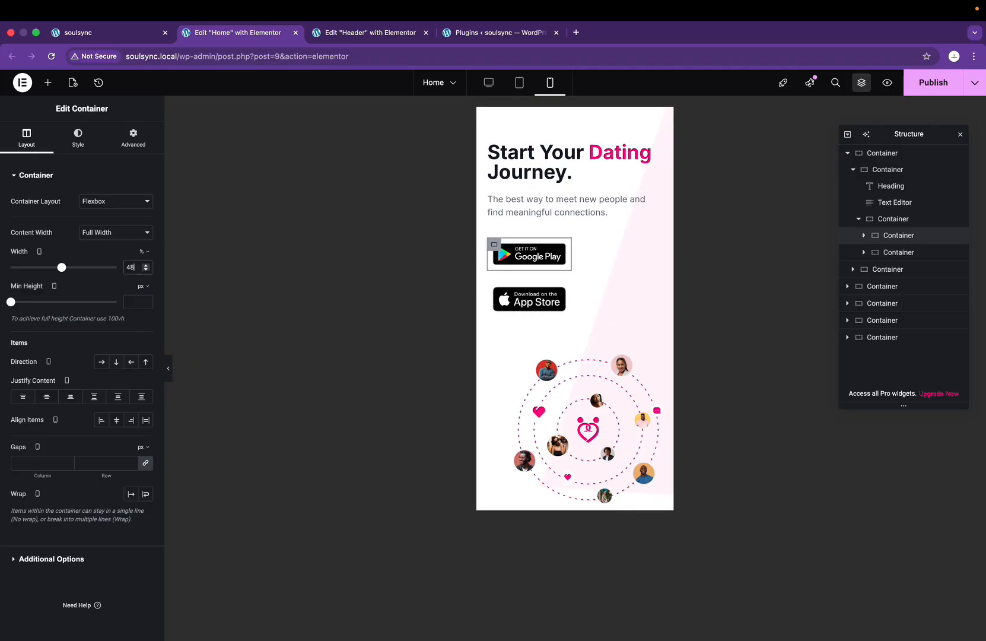
{"action": "key", "text": "BackSpace"}
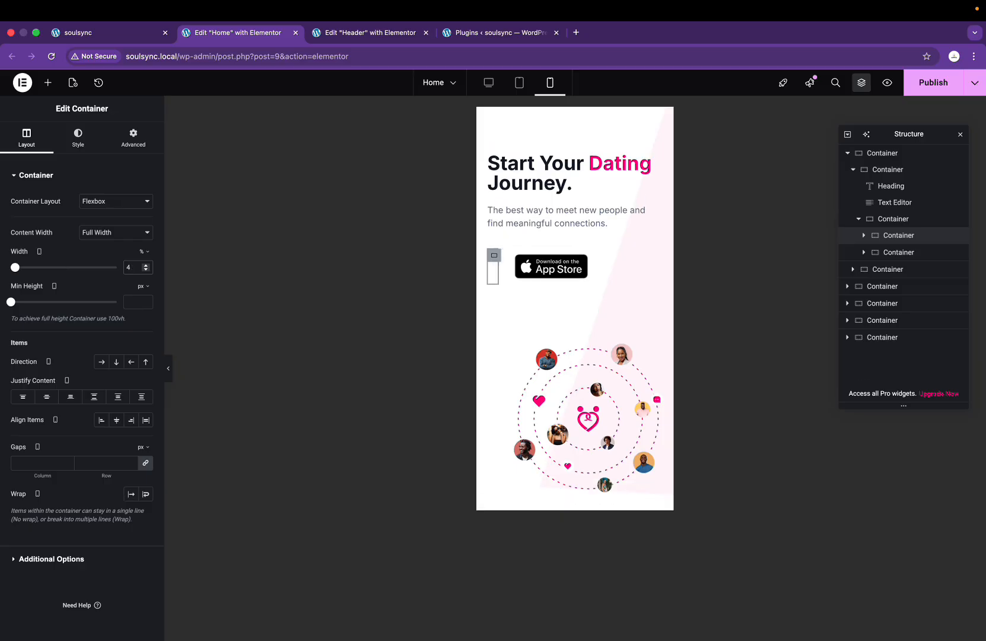
{"action": "type", "text": "5"}
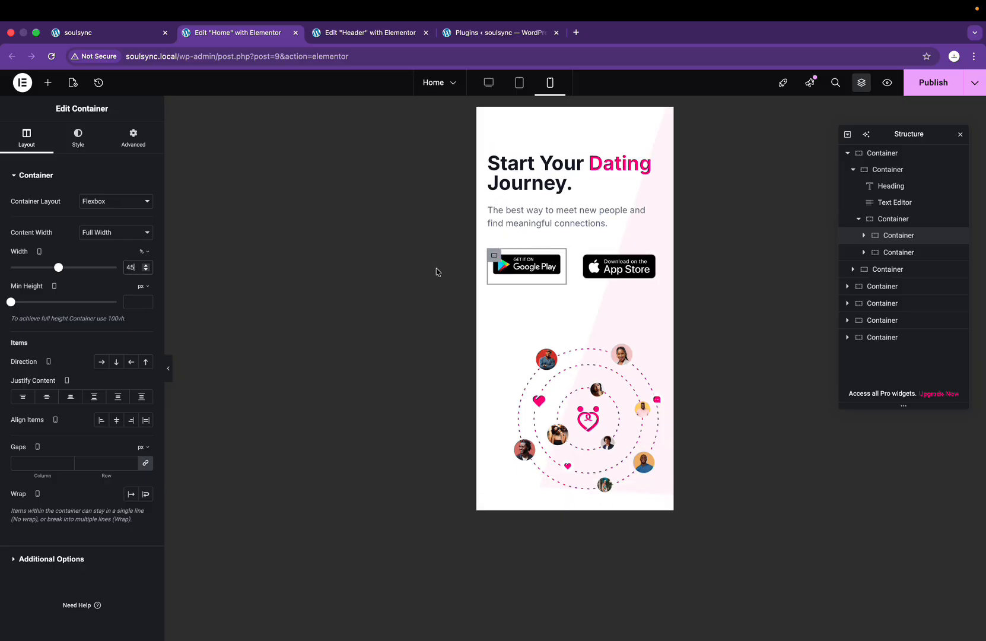
{"action": "left_click", "coordinate": [619, 267]}
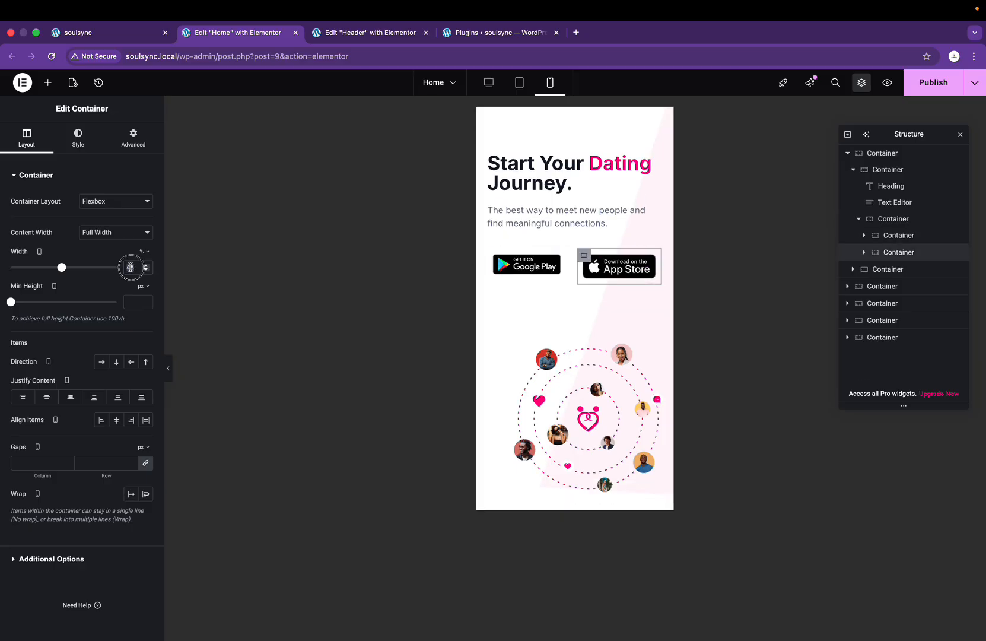
{"action": "left_click", "coordinate": [130, 267]}
{"action": "type", "text": "45"}
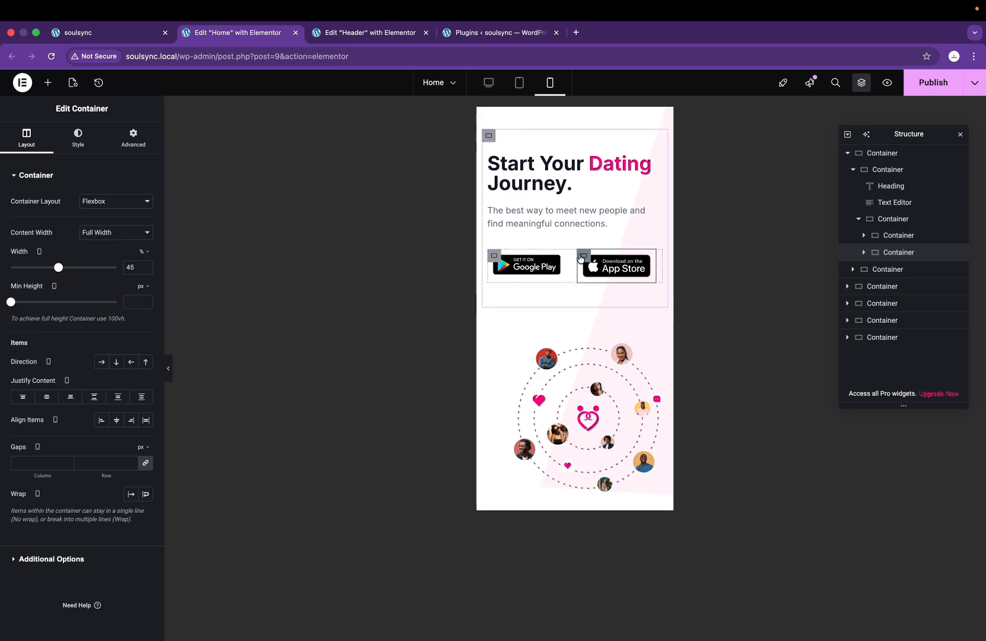
Step: Set the Google Play container's Advanced padding to 0
{"action": "left_click", "coordinate": [132, 138]}
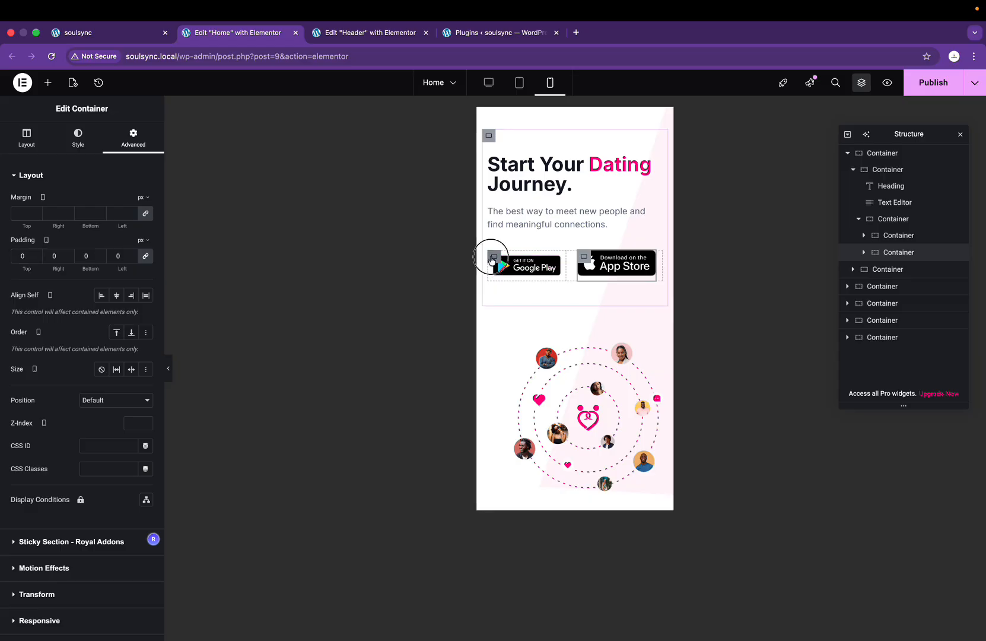
{"action": "left_click", "coordinate": [490, 256]}
{"action": "left_click", "coordinate": [131, 152]}
{"action": "left_click", "coordinate": [23, 256]}
{"action": "type", "text": "0"}
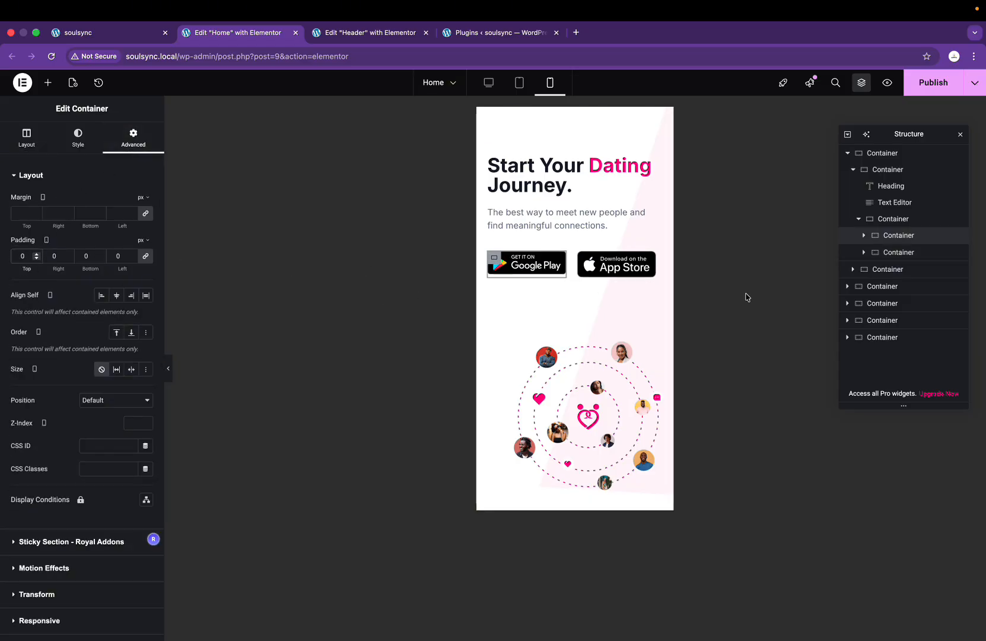
Step: Widen the Google Play container to about 46.87% so both badges fit side by side
{"action": "scroll", "coordinate": [558, 281], "scroll_direction": "up", "scroll_amount": 5}
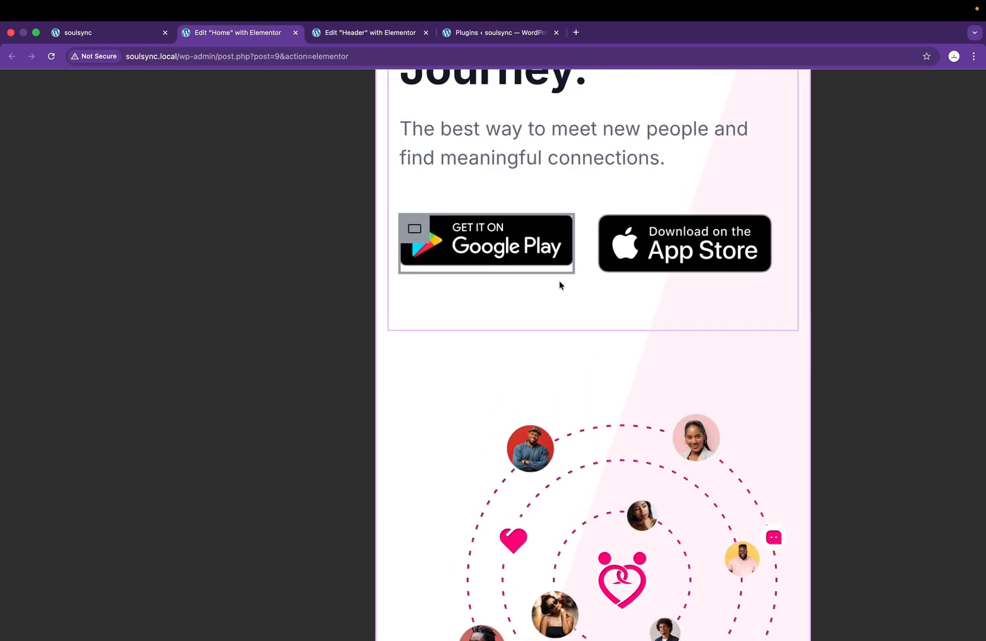
{"action": "mouse_move", "coordinate": [569, 246]}
{"action": "left_mouse_down"}
{"action": "mouse_move", "coordinate": [586, 246]}
{"action": "mouse_move", "coordinate": [578, 253]}
{"action": "left_mouse_up"}
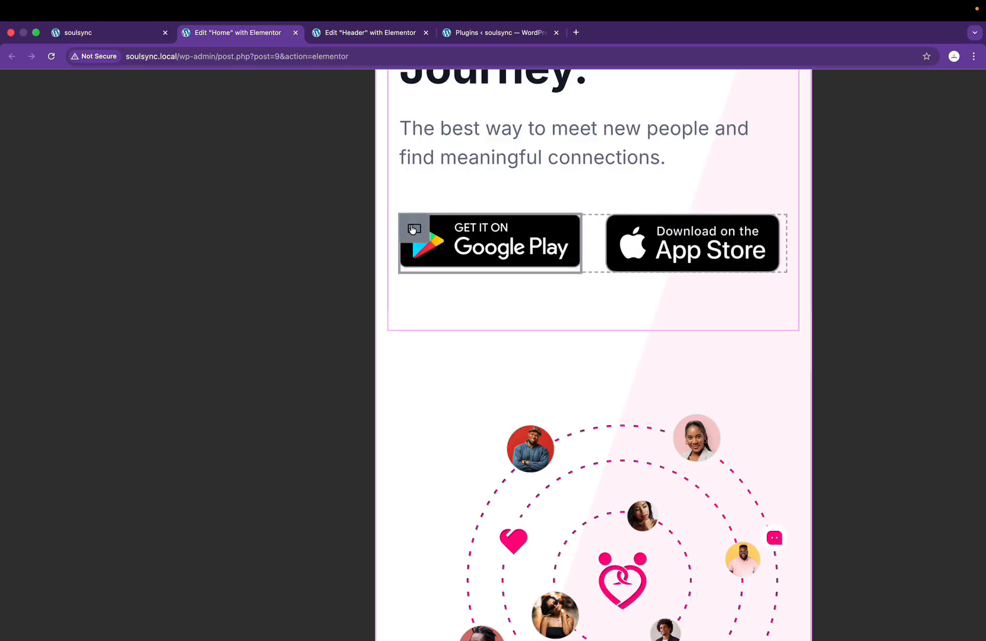
{"action": "scroll", "coordinate": [299, 362], "scroll_direction": "down", "scroll_amount": 5}
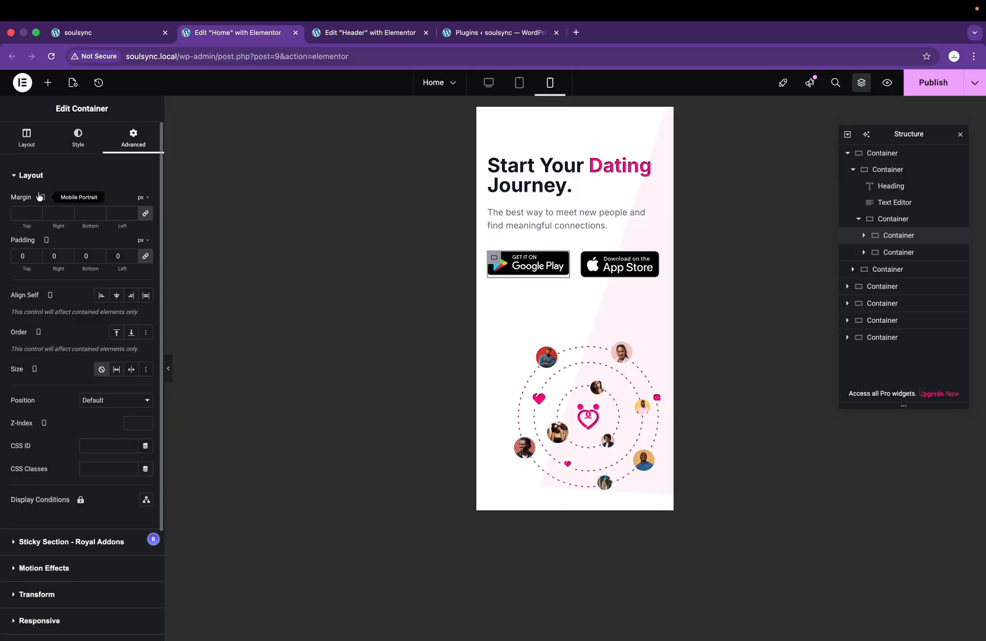
{"action": "left_click", "coordinate": [26, 137]}
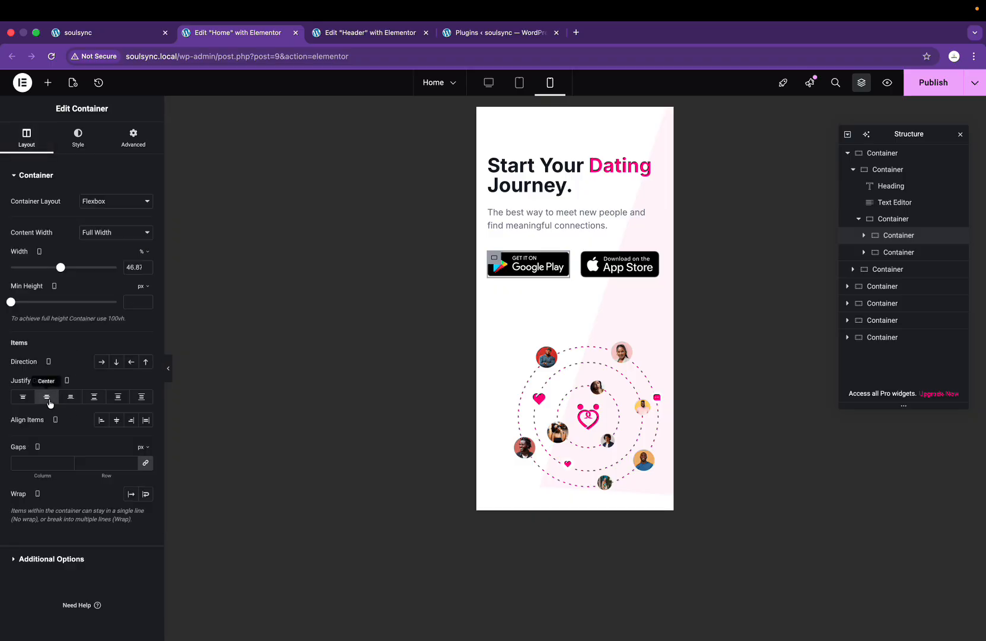
{"action": "scroll", "coordinate": [558, 267], "scroll_direction": "up", "scroll_amount": 5}
{"action": "scroll", "coordinate": [575, 260], "scroll_direction": "up", "scroll_amount": 2}
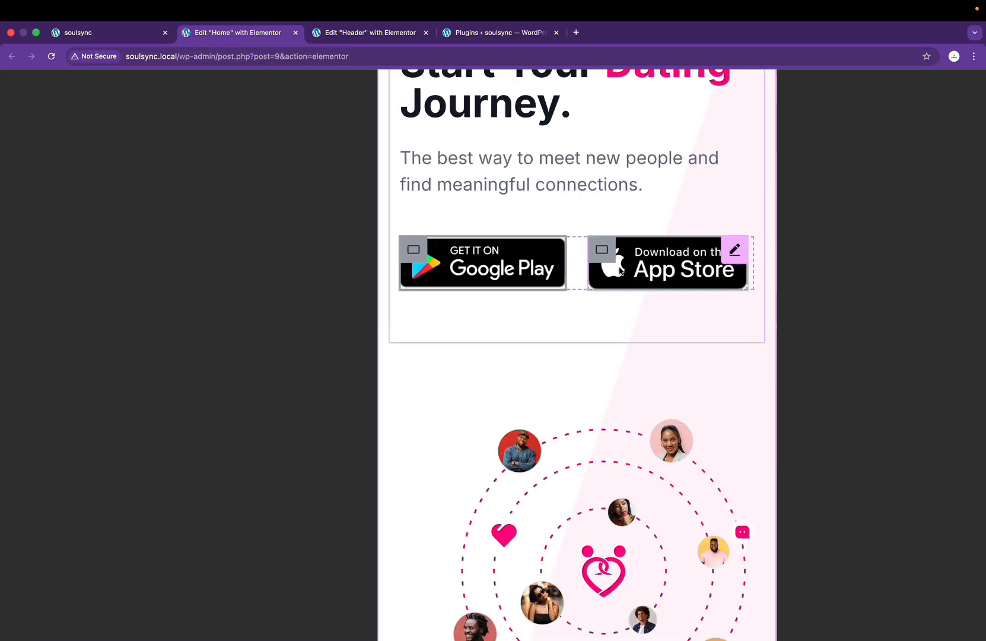
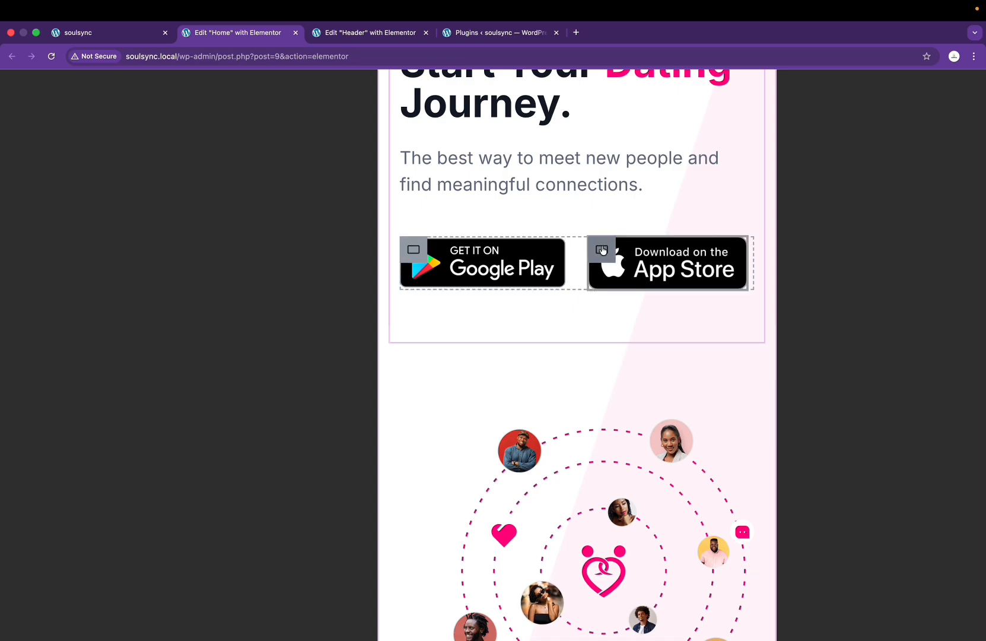
Step: Change the selected container's mobile width in its Layout settings to 43%
{"action": "scroll", "coordinate": [603, 251], "scroll_direction": "down", "scroll_amount": 5}
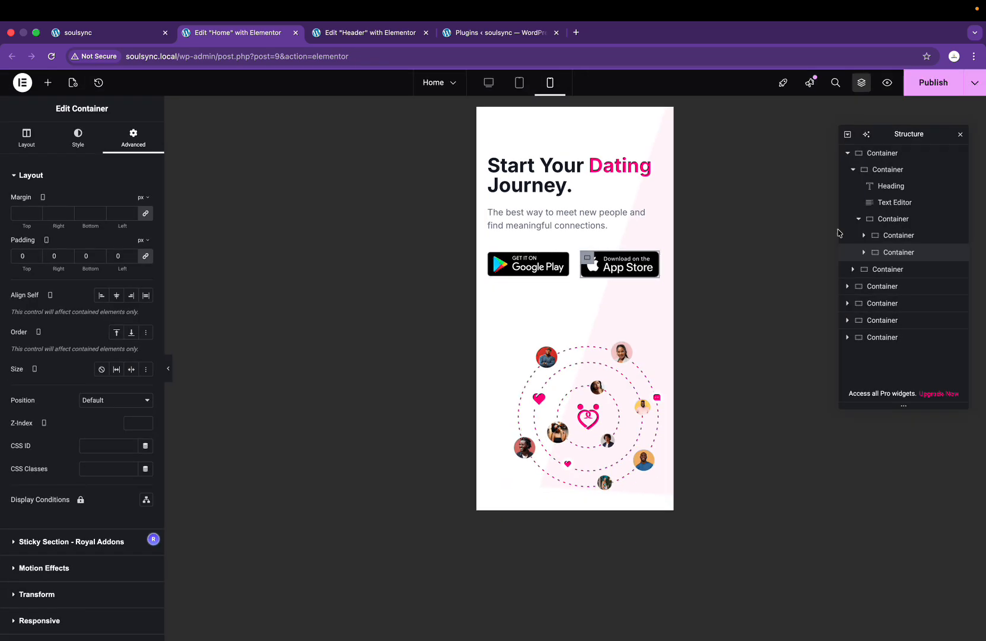
{"action": "left_click", "coordinate": [29, 138]}
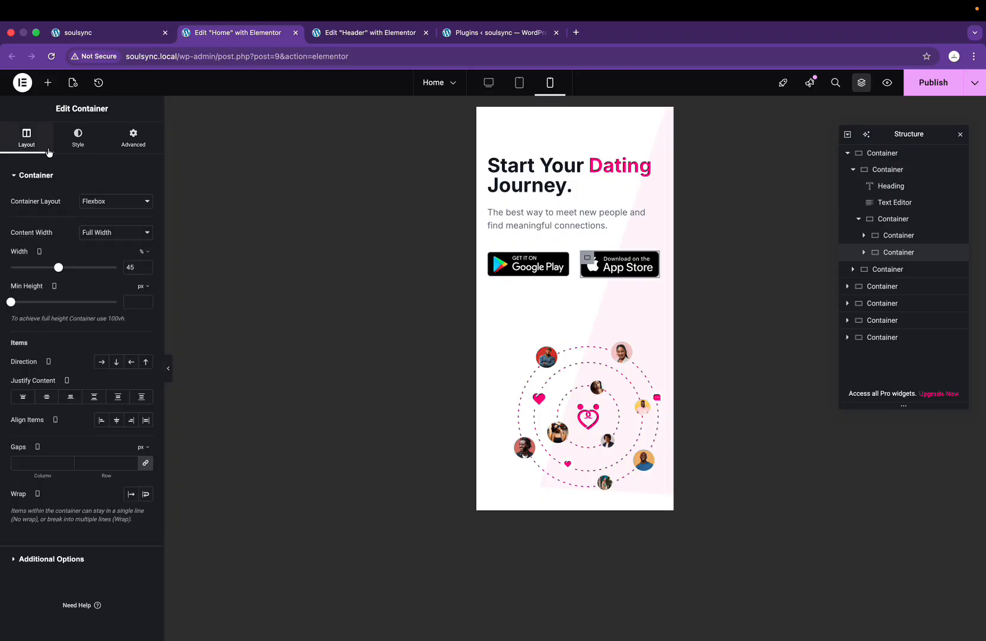
{"action": "left_click", "coordinate": [131, 269]}
{"action": "type", "text": "44"}
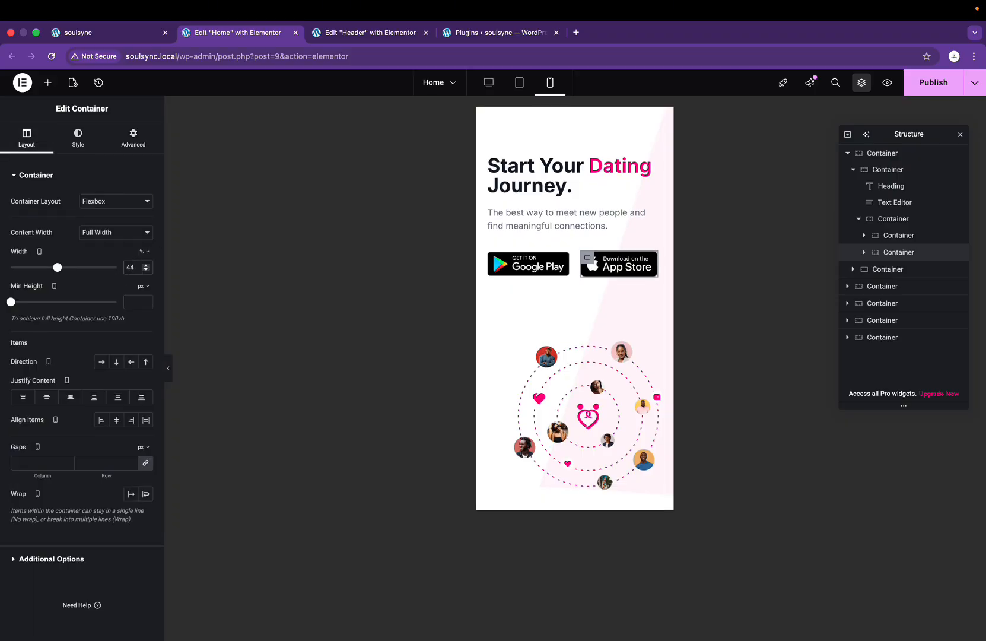
{"action": "key", "text": "BackSpace"}
{"action": "type", "text": "3"}
Step: Reselect the App Store badge container and bring its width from 44 down to 43%
{"action": "scroll", "coordinate": [468, 294], "scroll_direction": "up", "scroll_amount": 5}
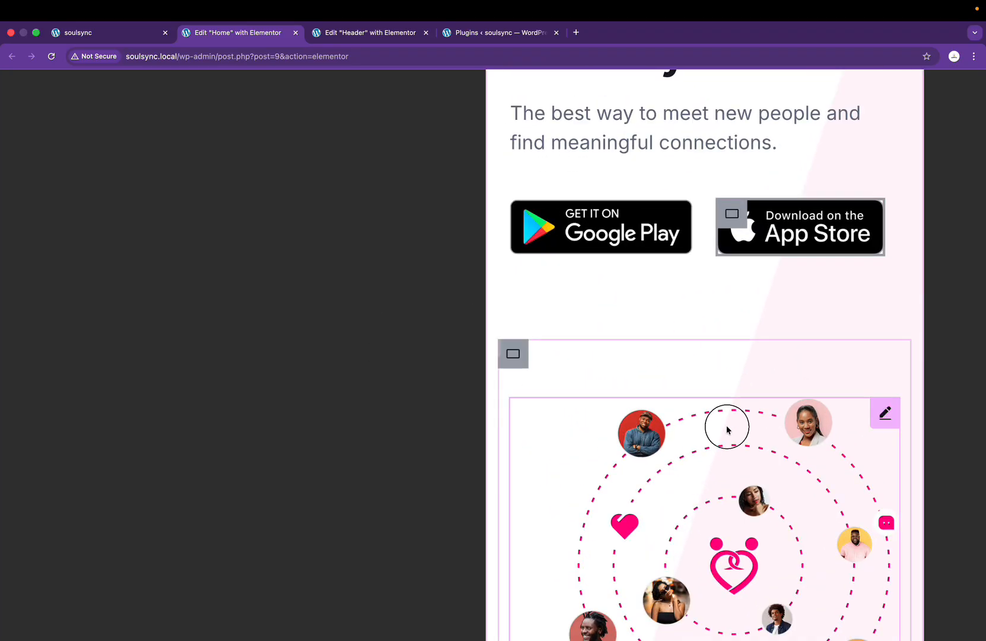
{"action": "scroll", "coordinate": [728, 430], "scroll_direction": "down", "scroll_amount": 5}
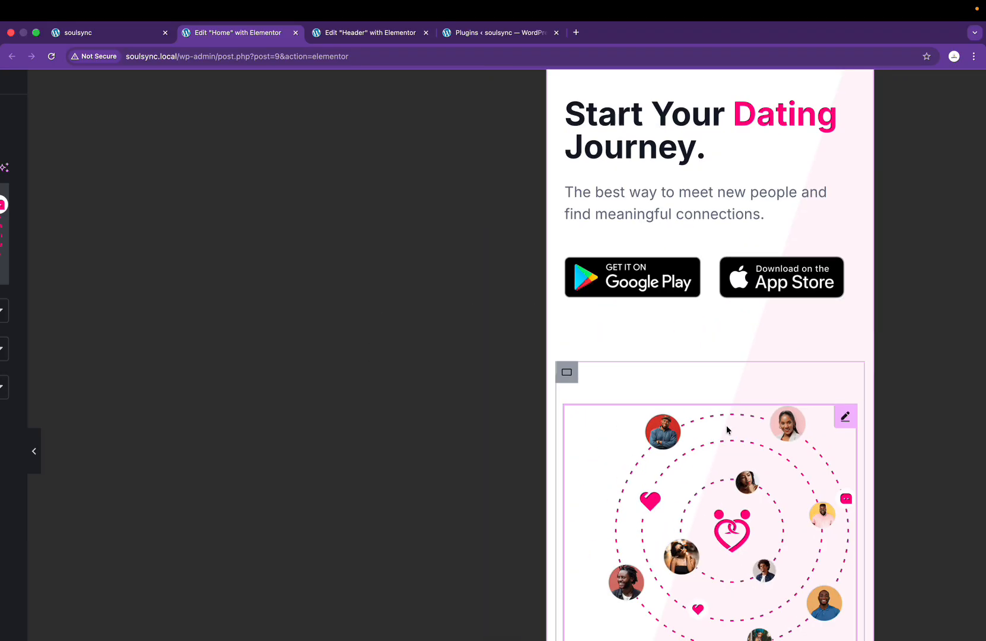
{"action": "left_click", "coordinate": [730, 268]}
{"action": "scroll", "coordinate": [380, 325], "scroll_direction": "down", "scroll_amount": 5}
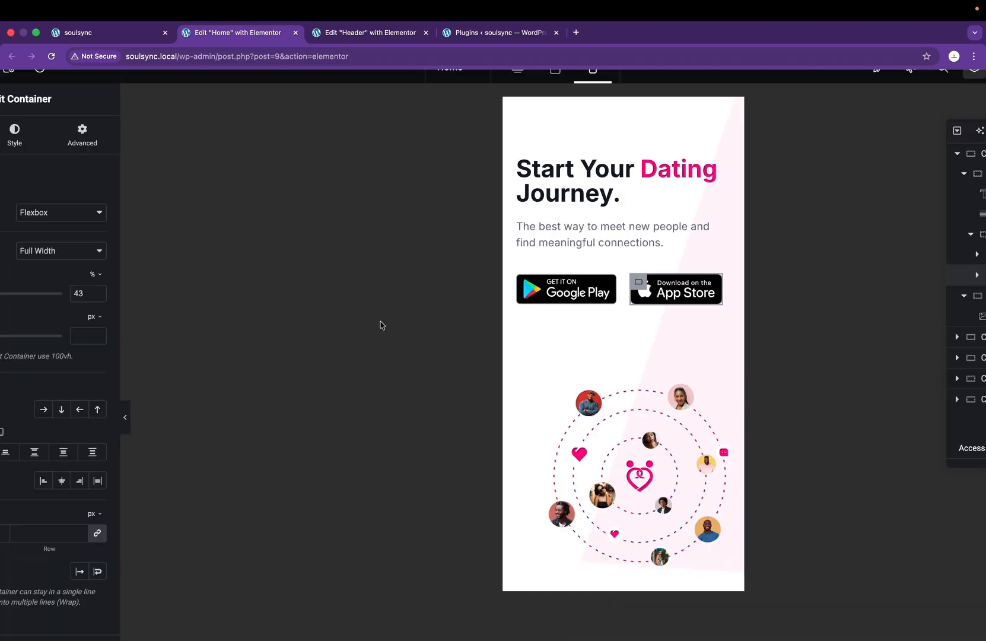
{"action": "type", "text": "44"}
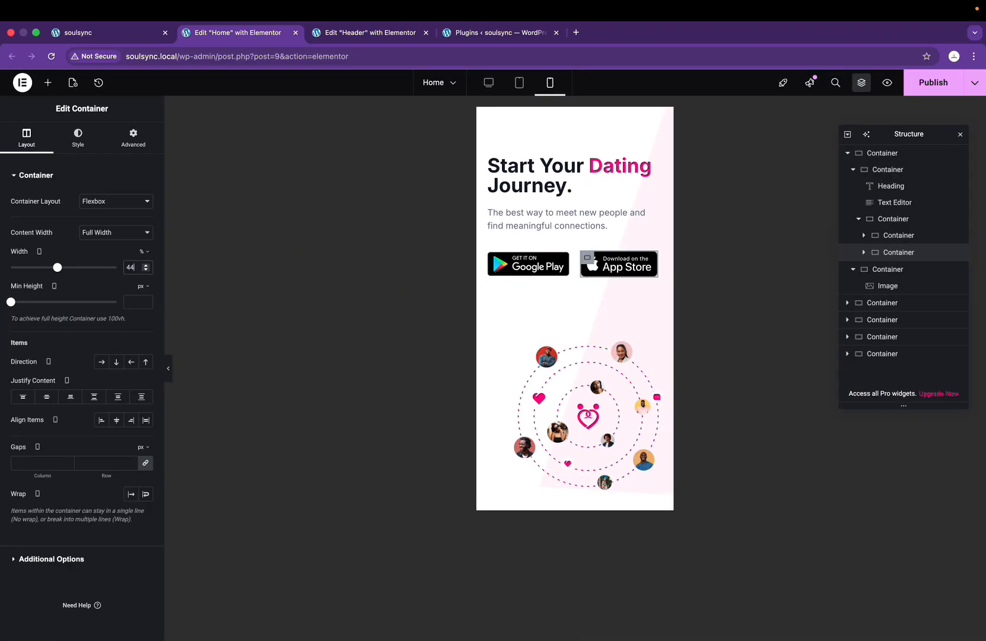
{"action": "key", "text": "Down"}
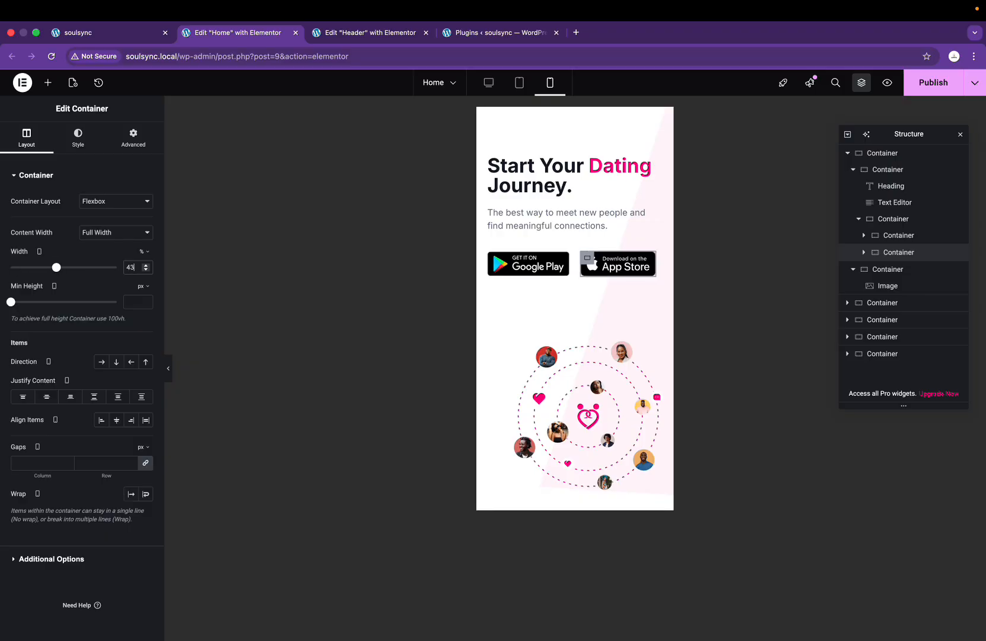
Step: Compare the mobile hero against the Figma design with its layout guides hidden
{"action": "scroll", "coordinate": [641, 263], "scroll_direction": "up", "scroll_amount": 5}
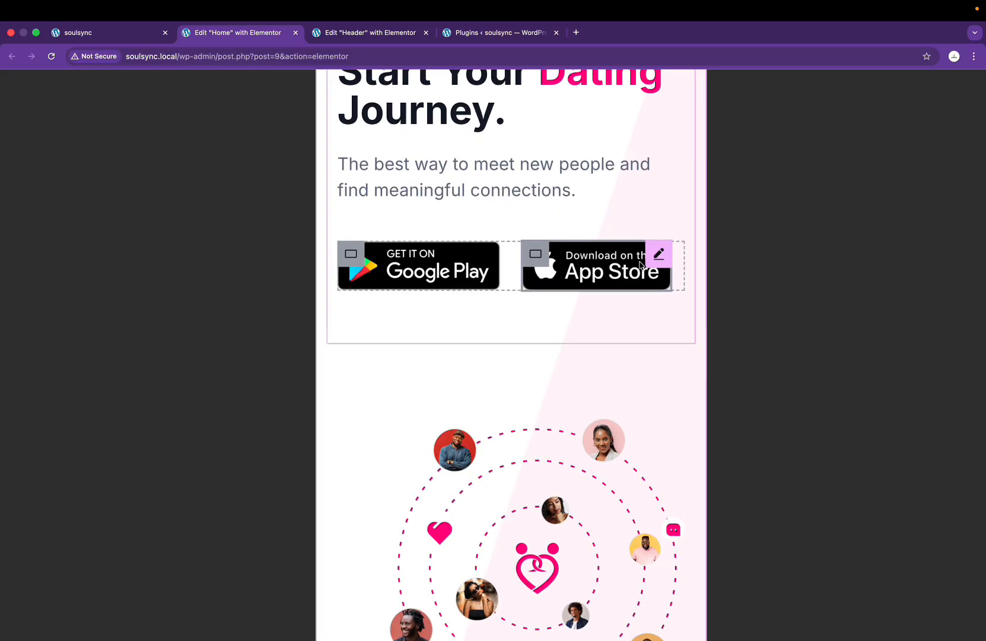
{"action": "scroll", "coordinate": [641, 264], "scroll_direction": "down", "scroll_amount": 5}
{"action": "scroll", "coordinate": [583, 320], "scroll_direction": "up", "scroll_amount": 2}
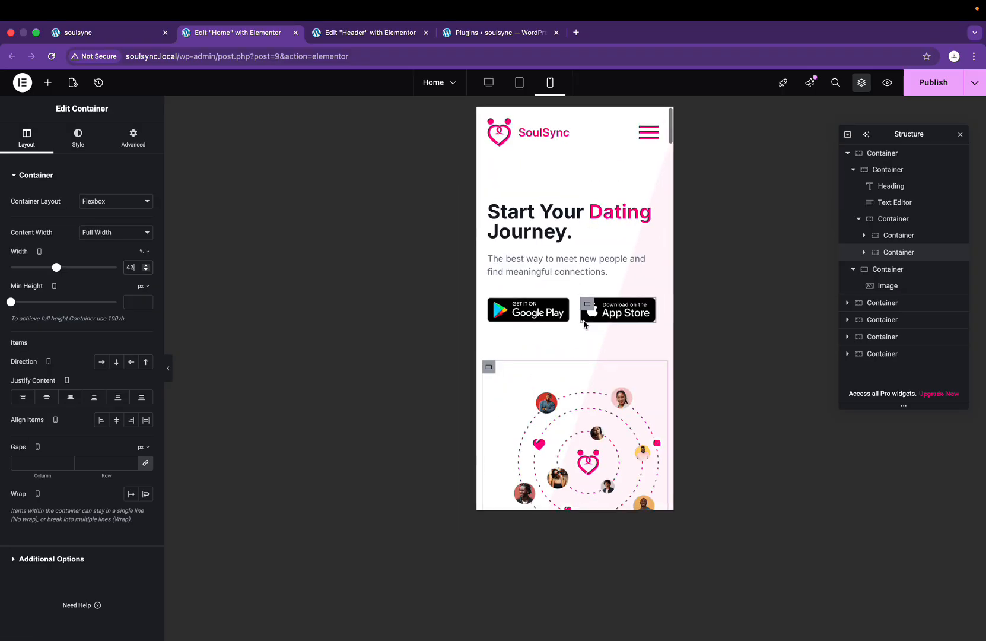
{"action": "key", "text": "ctrl+Right"}
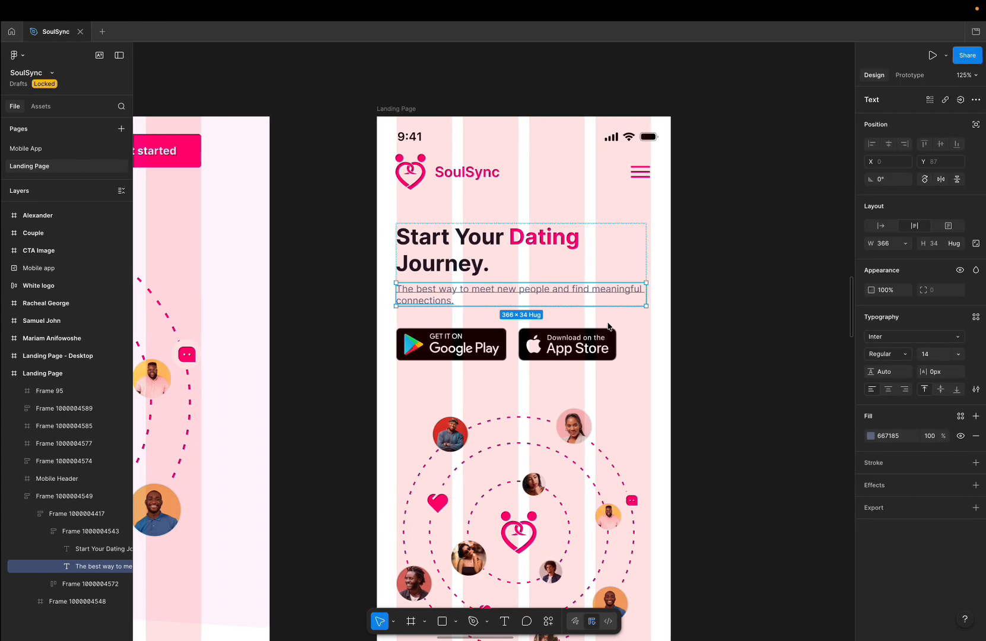
{"action": "key", "text": "ctrl+g"}
{"action": "scroll", "coordinate": [758, 375], "scroll_direction": "down", "scroll_amount": 5}
{"action": "scroll", "coordinate": [739, 551], "scroll_direction": "up", "scroll_amount": 5}
{"action": "scroll", "coordinate": [739, 551], "scroll_direction": "down", "scroll_amount": 5}
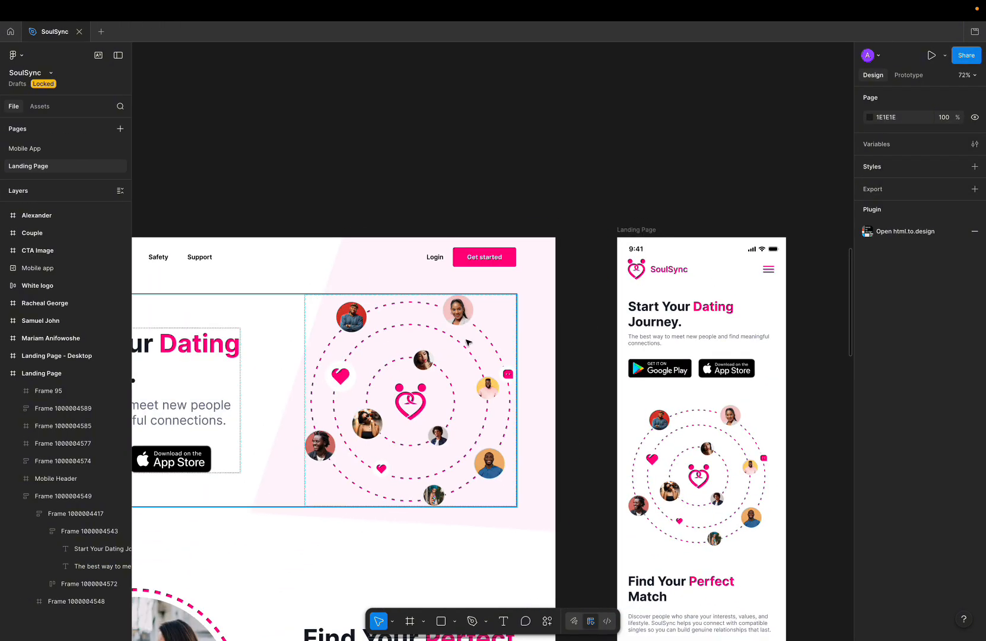
{"action": "key", "text": "ctrl+Left"}
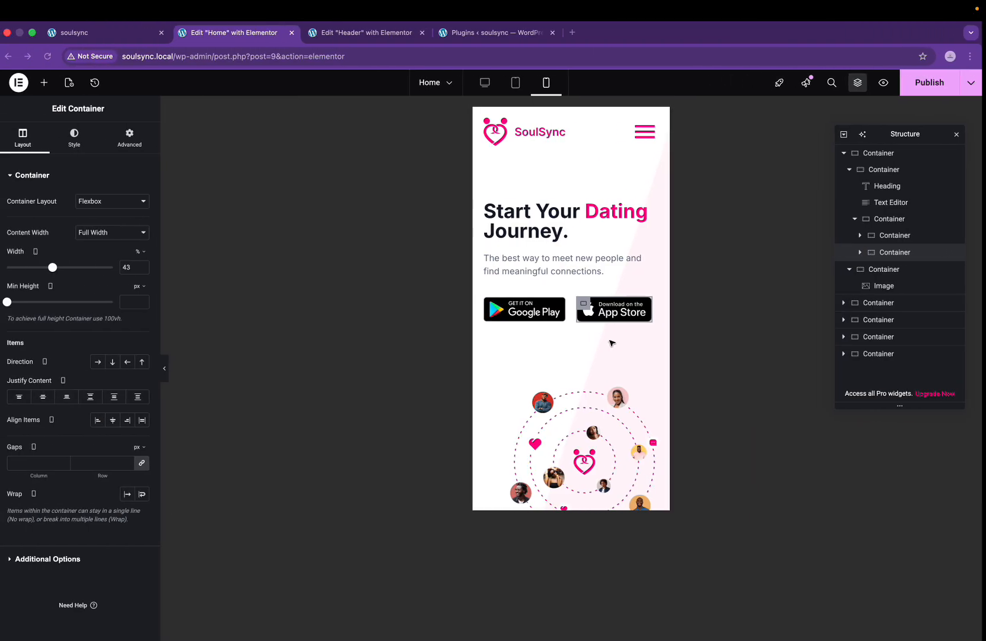
{"action": "scroll", "coordinate": [603, 382], "scroll_direction": "down", "scroll_amount": 3}
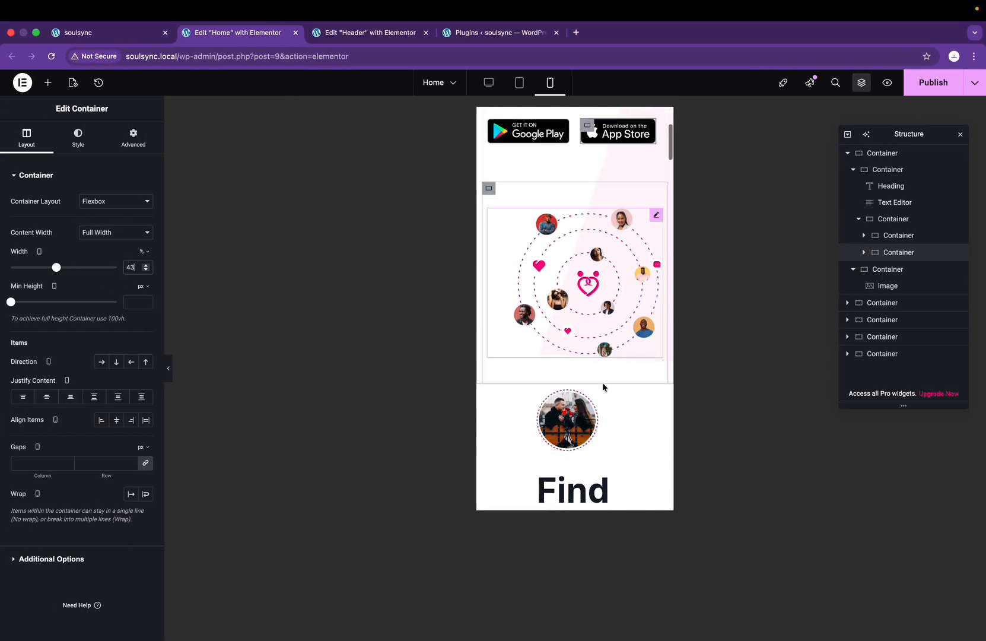
{"action": "scroll", "coordinate": [605, 386], "scroll_direction": "up", "scroll_amount": 2}
Step: Centre the orbit graphic image and widen it to 96%
{"action": "left_click", "coordinate": [605, 363]}
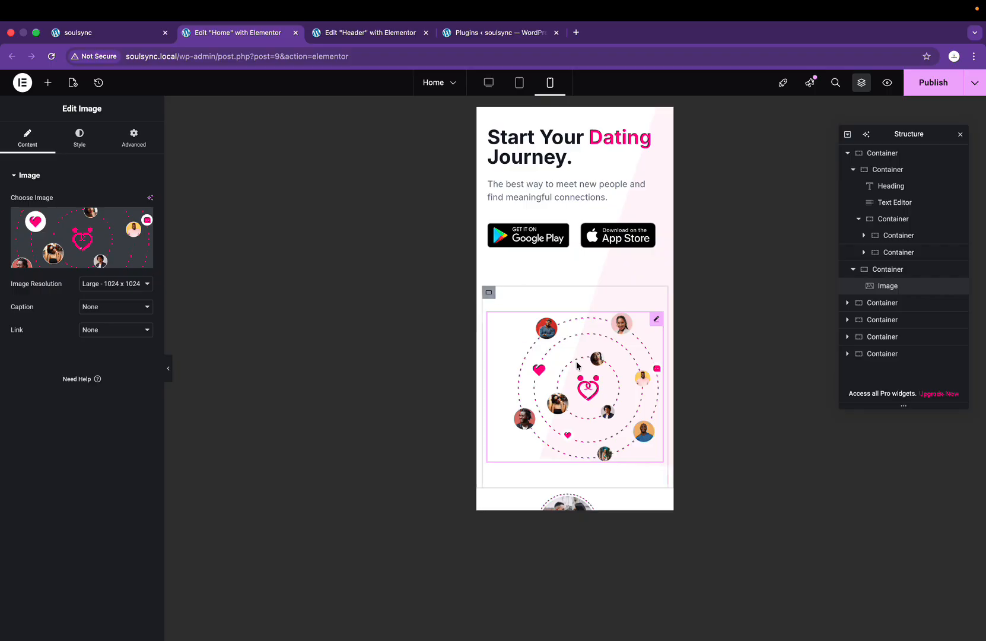
{"action": "left_click", "coordinate": [80, 142]}
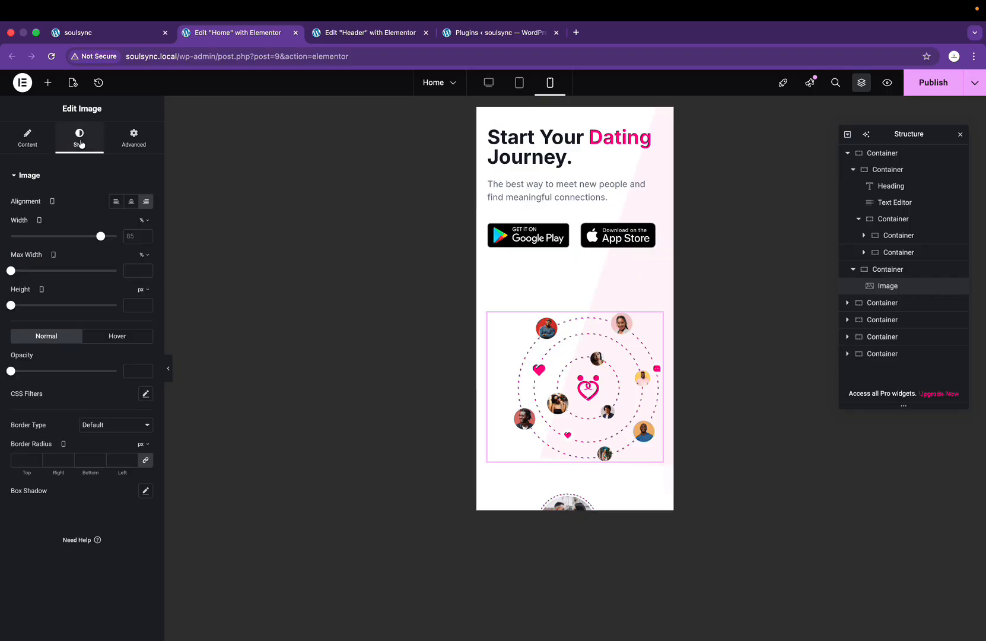
{"action": "left_click", "coordinate": [131, 203]}
{"action": "left_click_drag", "start_coordinate": [101, 237], "coordinate": [112, 237]}
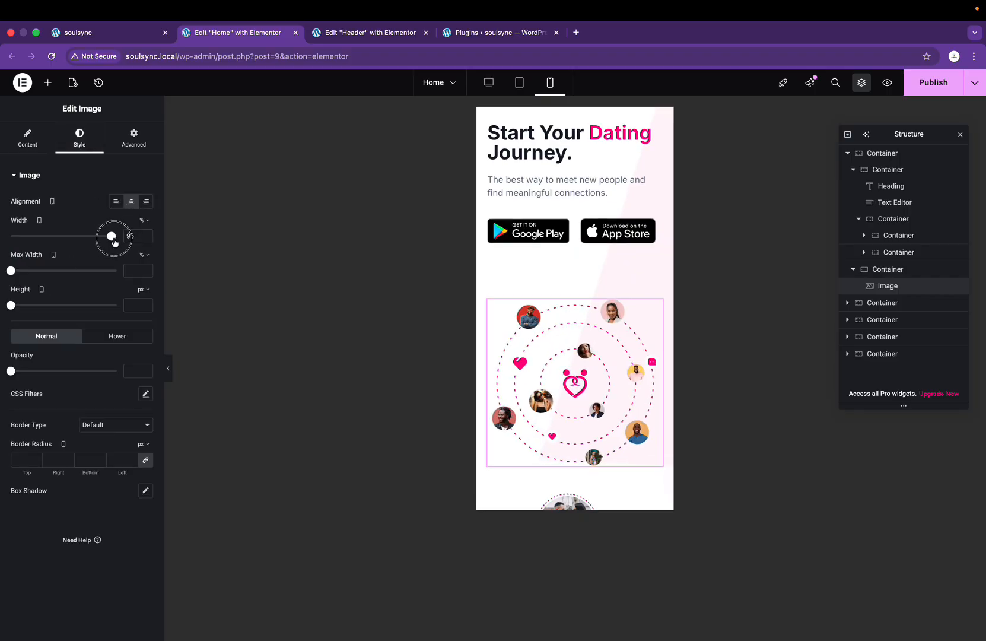
{"action": "scroll", "coordinate": [548, 358], "scroll_direction": "down", "scroll_amount": 5}
{"action": "scroll", "coordinate": [548, 358], "scroll_direction": "up", "scroll_amount": 8}
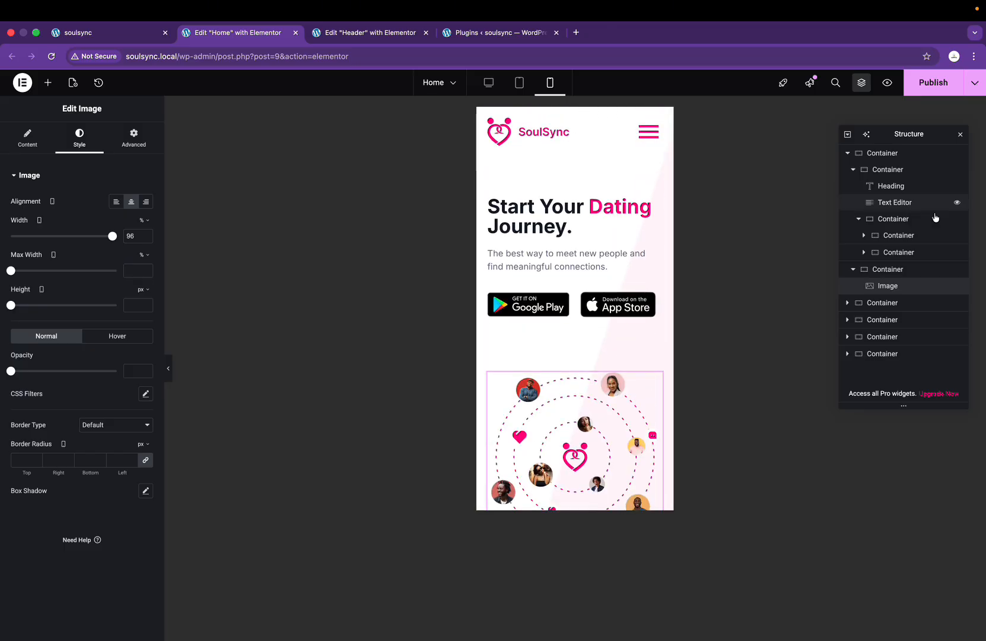
Step: Give the hero section's outer container 150 px bottom padding, checking it against Figma
{"action": "left_click", "coordinate": [884, 153]}
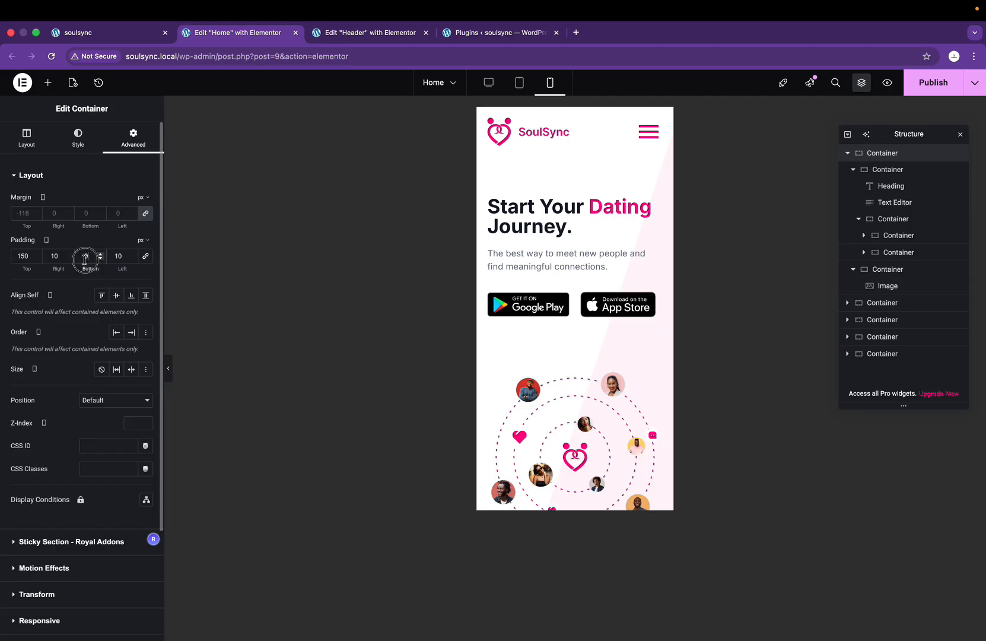
{"action": "type", "text": "5"}
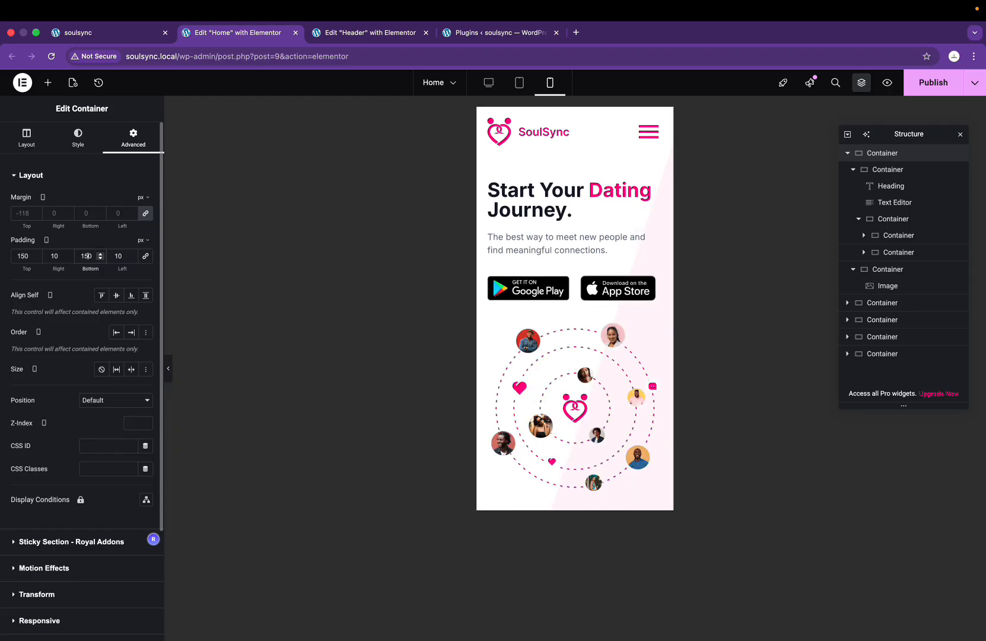
{"action": "scroll", "coordinate": [541, 336], "scroll_direction": "down", "scroll_amount": 3}
{"action": "scroll", "coordinate": [541, 336], "scroll_direction": "down", "scroll_amount": 4}
{"action": "scroll", "coordinate": [542, 336], "scroll_direction": "up", "scroll_amount": 7}
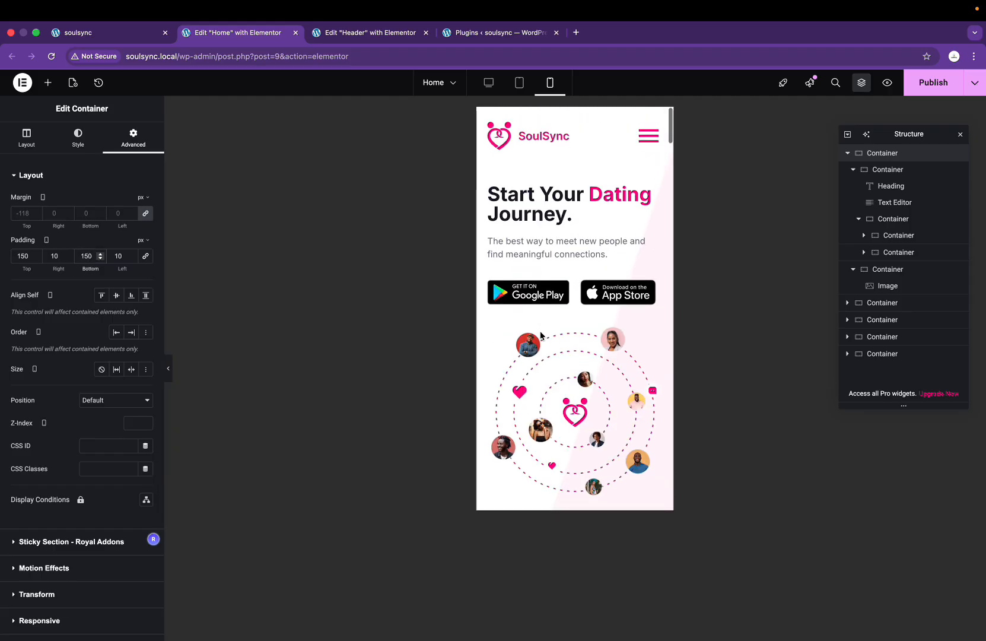
{"action": "key", "text": "ctrl+Right"}
{"action": "scroll", "coordinate": [638, 324], "scroll_direction": "up", "scroll_amount": 10}
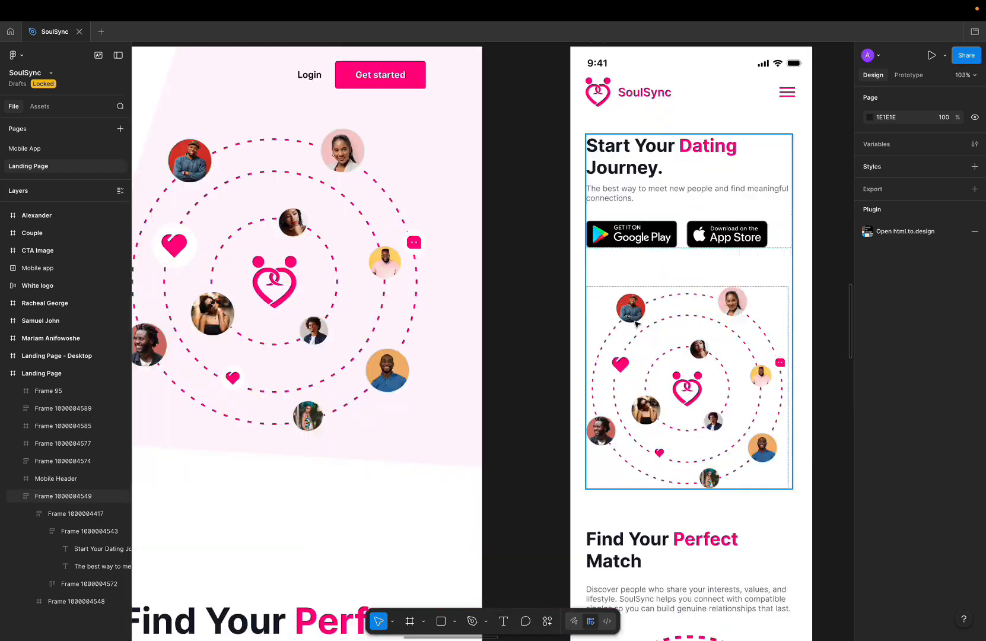
{"action": "scroll", "coordinate": [638, 324], "scroll_direction": "down", "scroll_amount": 5}
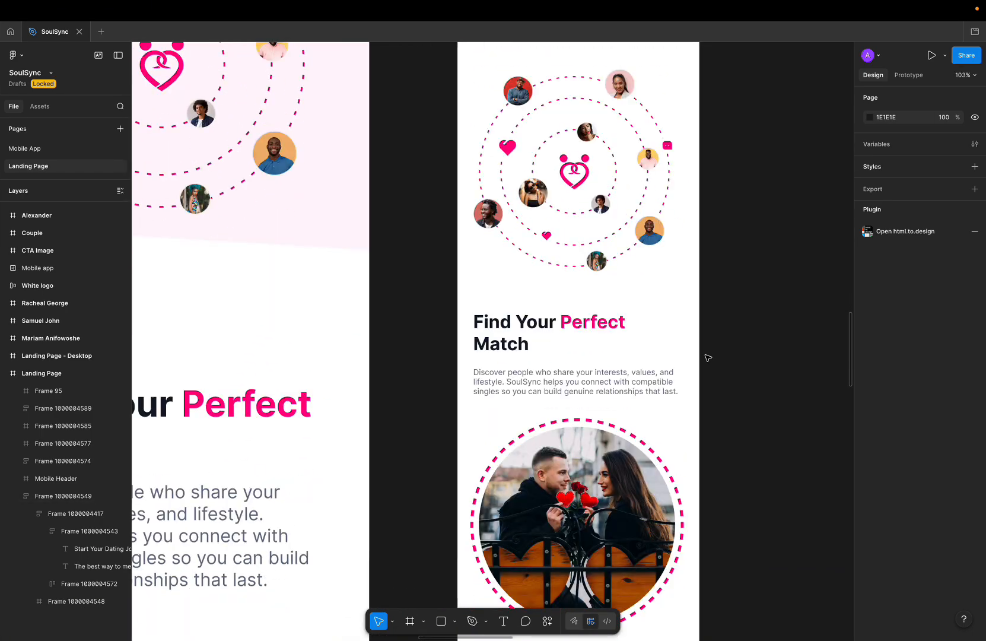
{"action": "scroll", "coordinate": [566, 350], "scroll_direction": "down", "scroll_amount": 1}
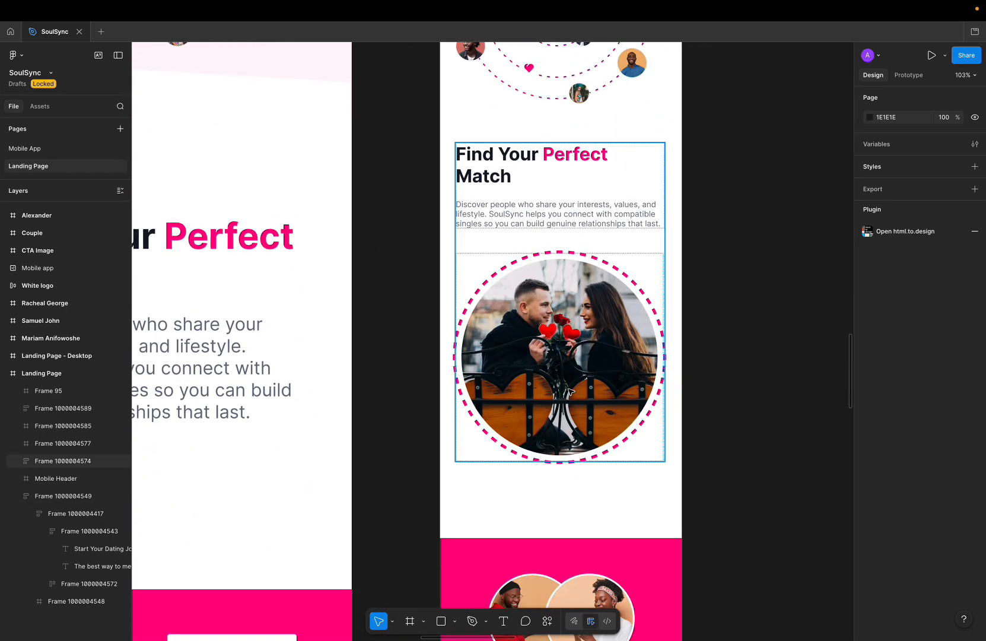
{"action": "key", "text": "ctrl+Left"}
{"action": "scroll", "coordinate": [589, 312], "scroll_direction": "down", "scroll_amount": 5}
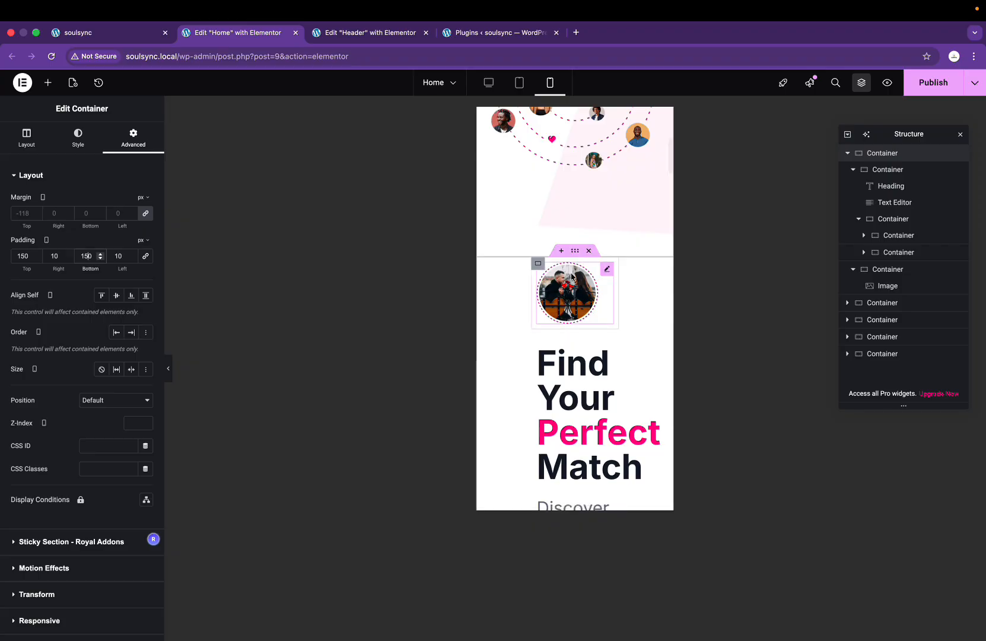
{"action": "scroll", "coordinate": [570, 308], "scroll_direction": "down", "scroll_amount": 3}
{"action": "scroll", "coordinate": [594, 390], "scroll_direction": "up", "scroll_amount": 3}
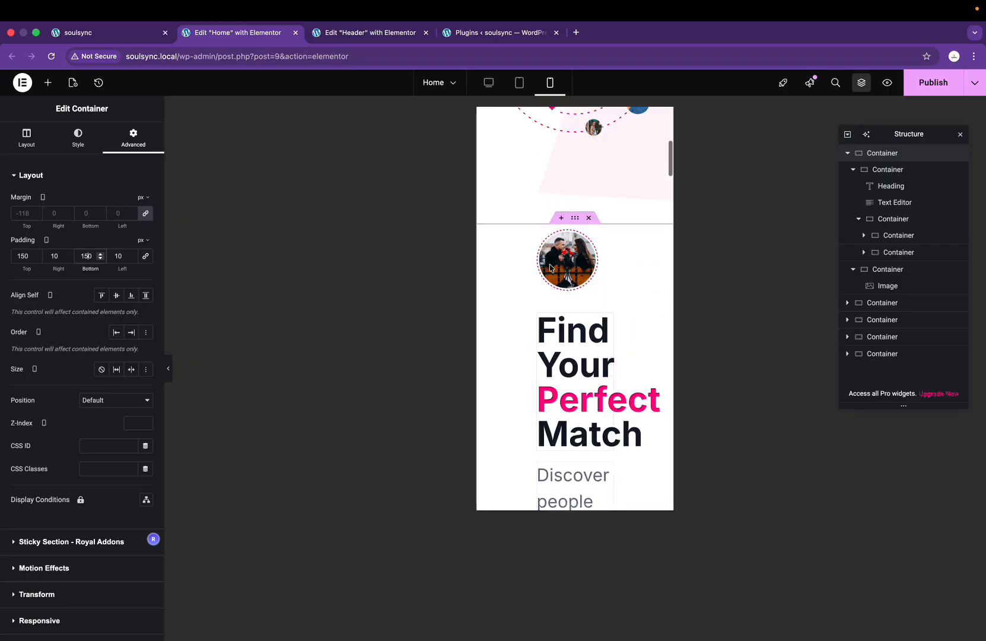
Step: Preview the page at desktop width, then return to the mobile view
{"action": "left_click", "coordinate": [488, 84]}
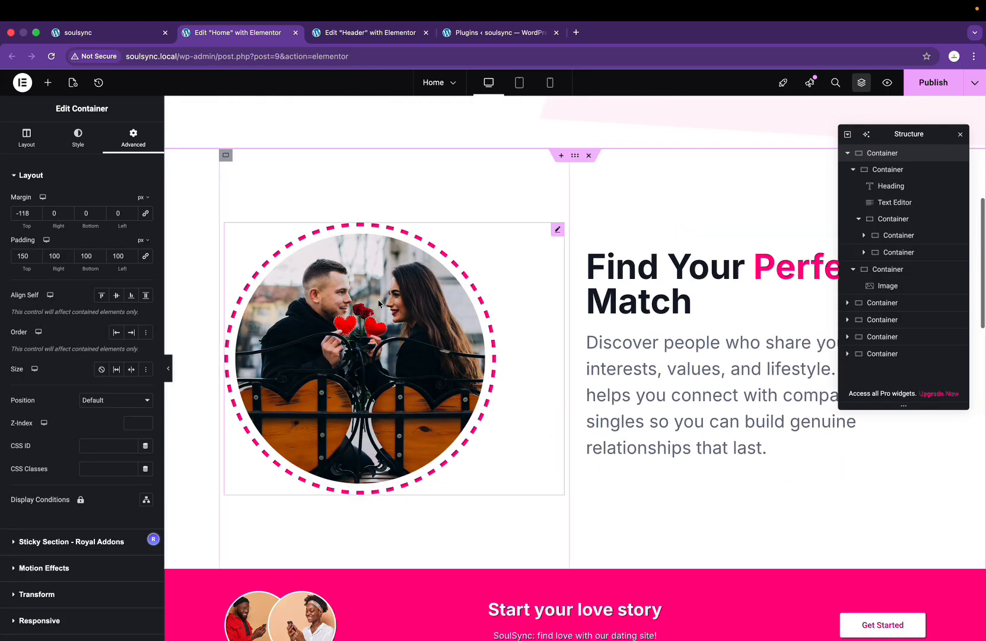
{"action": "left_click", "coordinate": [552, 86]}
{"action": "scroll", "coordinate": [589, 369], "scroll_direction": "down", "scroll_amount": 5}
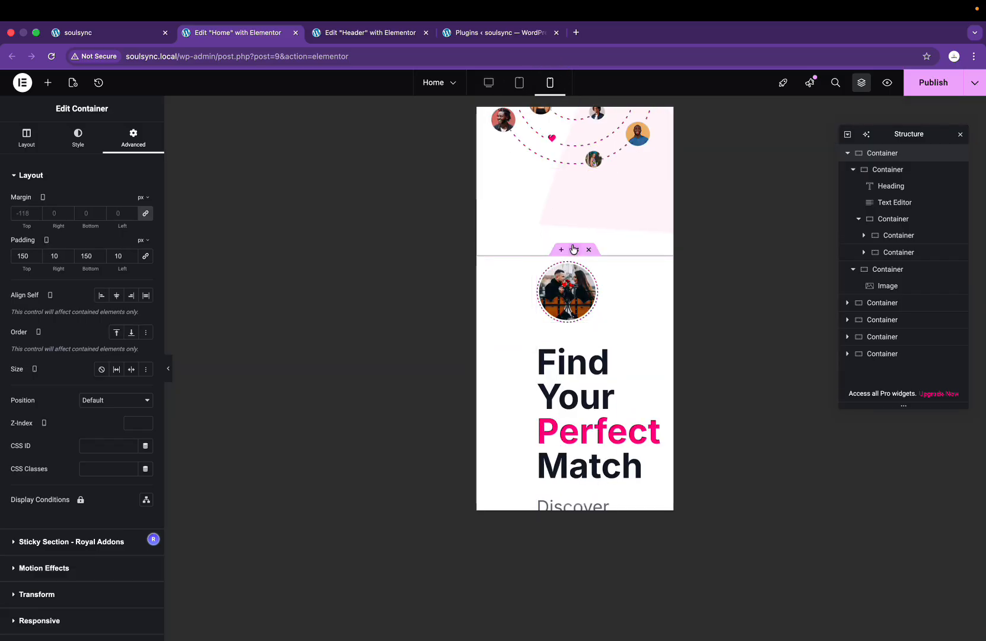
Step: Set the Find Your Perfect Match section's padding to 10 and open its image container's Advanced settings
{"action": "left_click", "coordinate": [575, 250]}
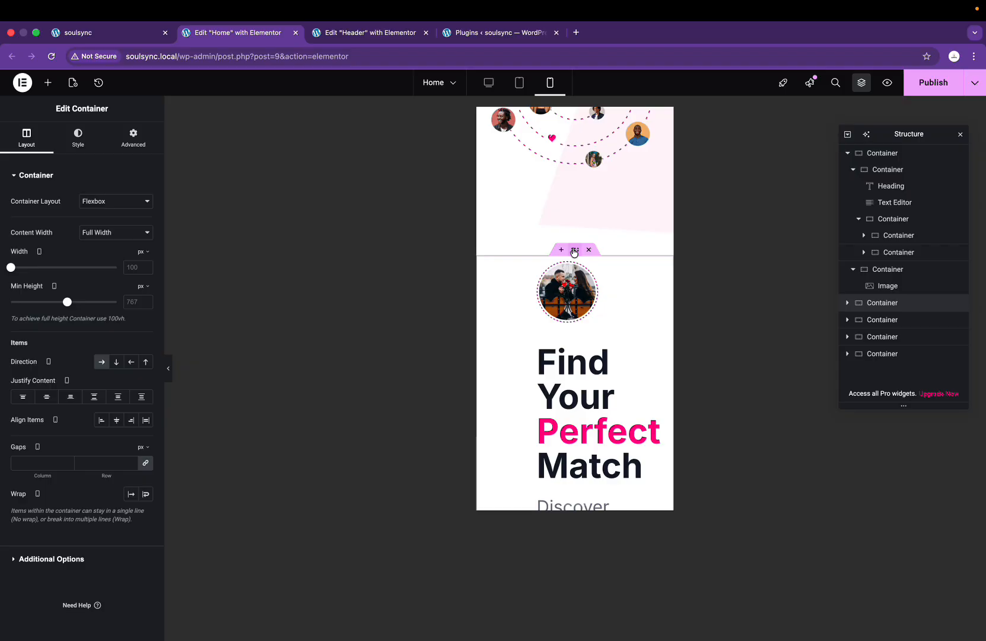
{"action": "scroll", "coordinate": [574, 252], "scroll_direction": "down", "scroll_amount": 1}
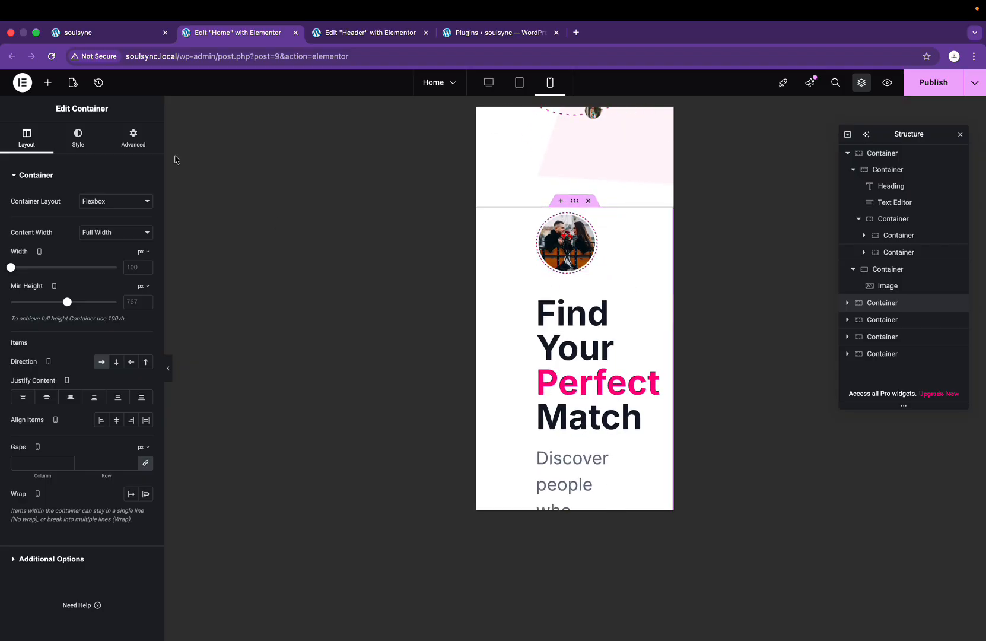
{"action": "left_click", "coordinate": [133, 138]}
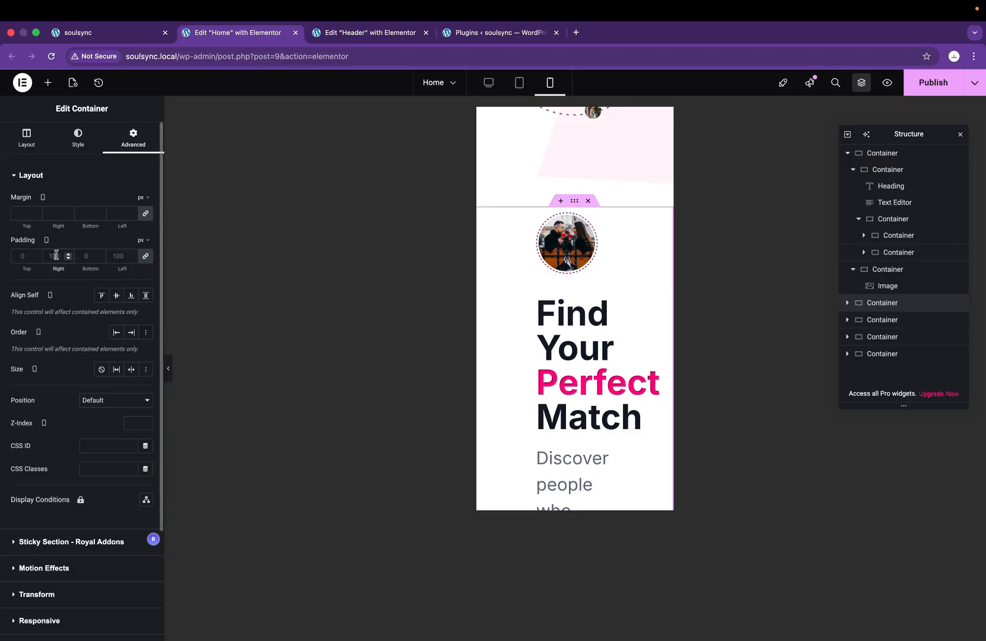
{"action": "type", "text": "10"}
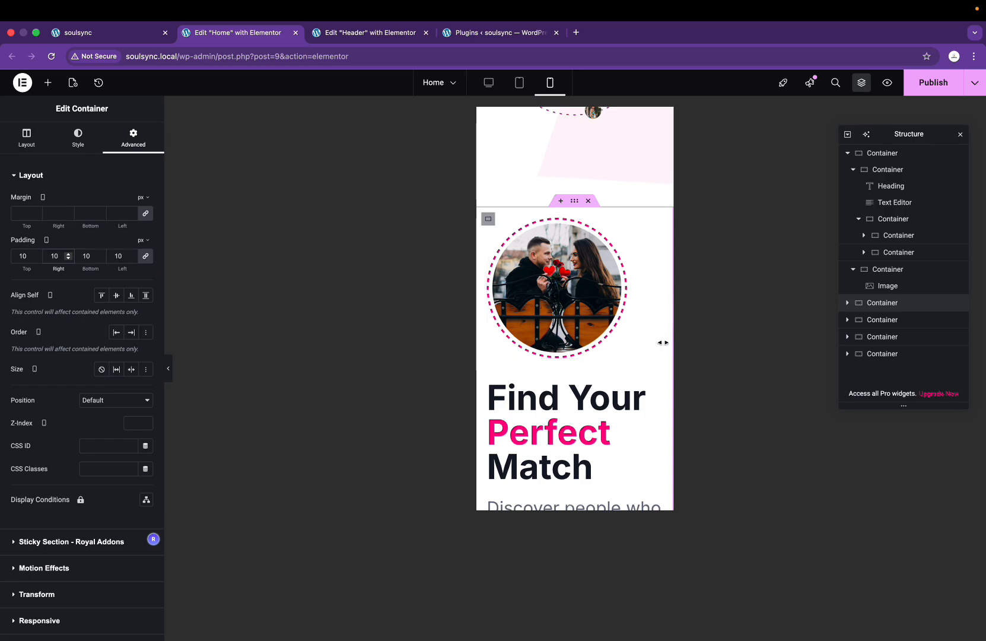
{"action": "scroll", "coordinate": [576, 278], "scroll_direction": "down", "scroll_amount": 1}
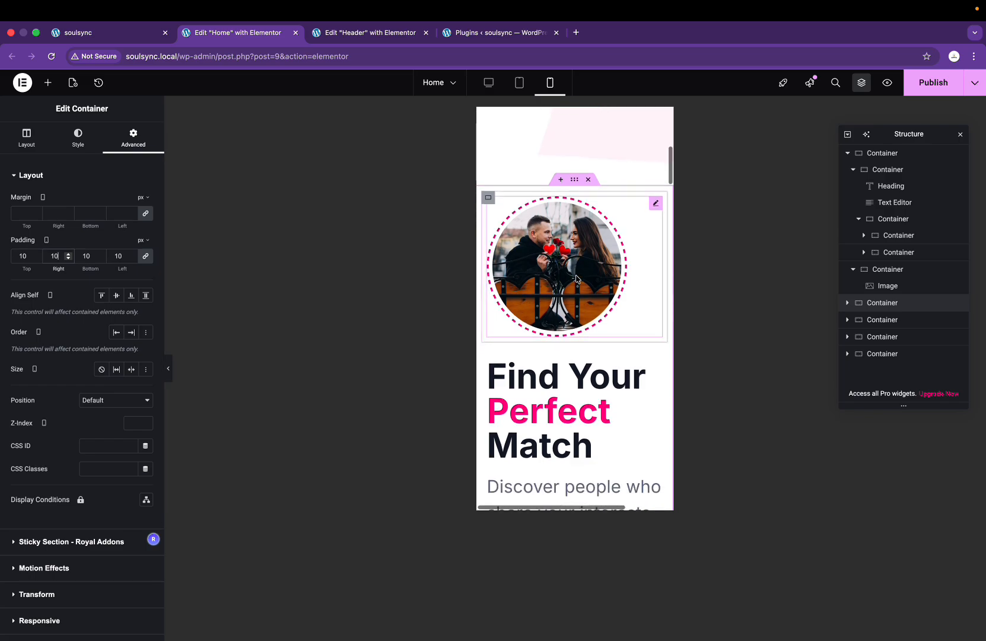
{"action": "left_click", "coordinate": [489, 199]}
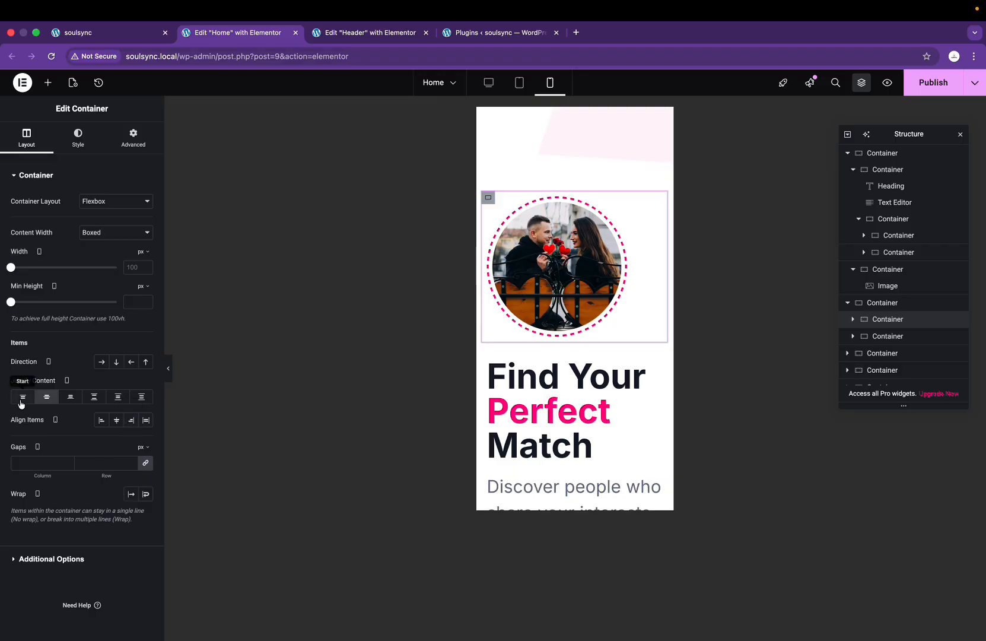
{"action": "left_click", "coordinate": [134, 137]}
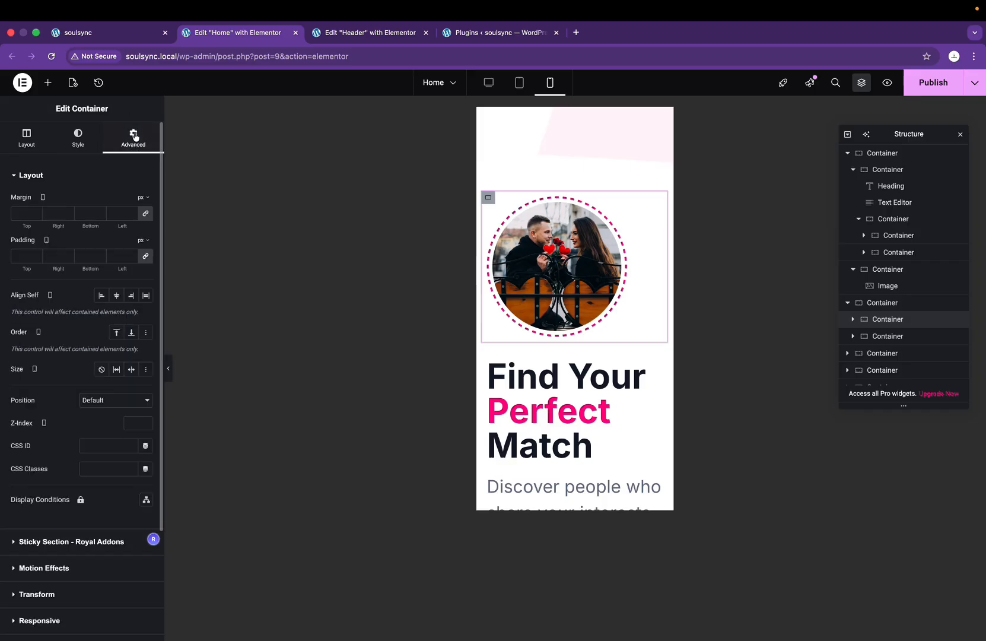
Step: Set the couple-image container's Order to End so it sits below the text
{"action": "left_click", "coordinate": [131, 332]}
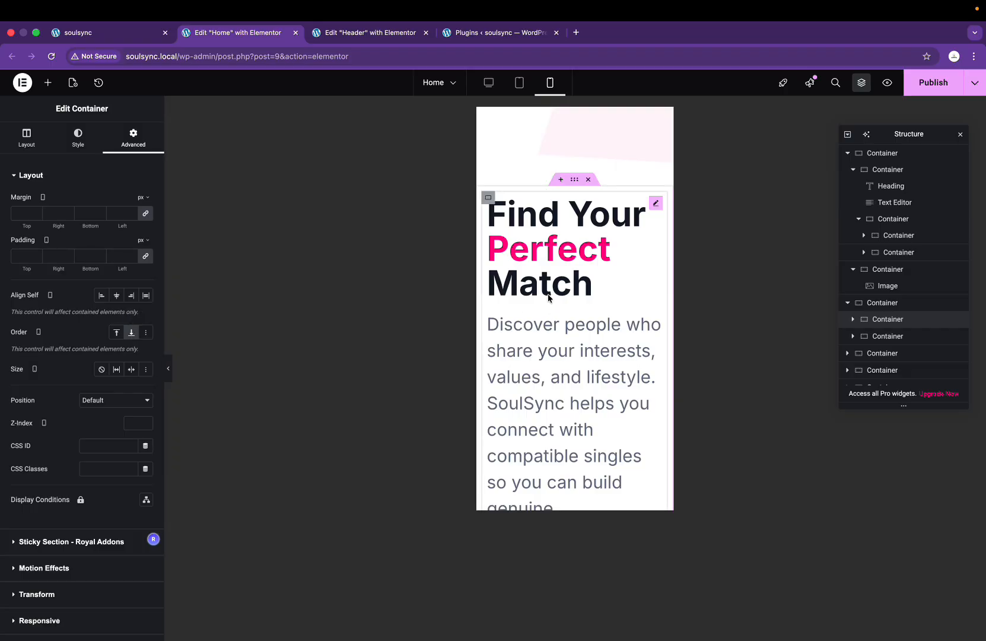
{"action": "scroll", "coordinate": [547, 305], "scroll_direction": "down", "scroll_amount": 5}
{"action": "scroll", "coordinate": [581, 292], "scroll_direction": "up", "scroll_amount": 2}
{"action": "scroll", "coordinate": [581, 297], "scroll_direction": "up", "scroll_amount": 4}
{"action": "key", "text": "ctrl+Right"}
{"action": "key", "text": "ctrl+Left"}
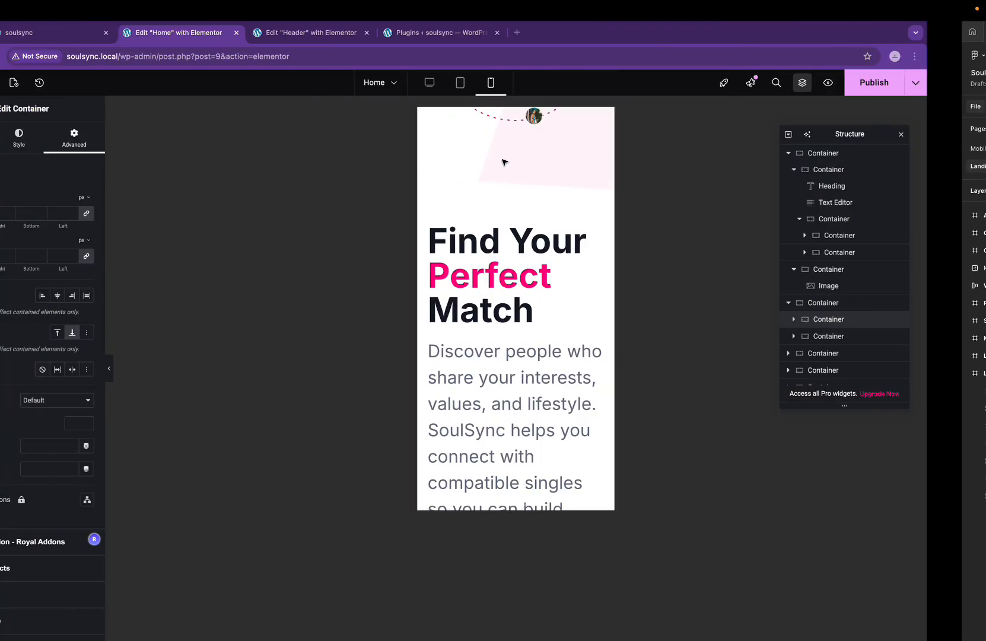
Step: Set the Find Your Perfect Match heading's typography size to 36
{"action": "left_click", "coordinate": [559, 240]}
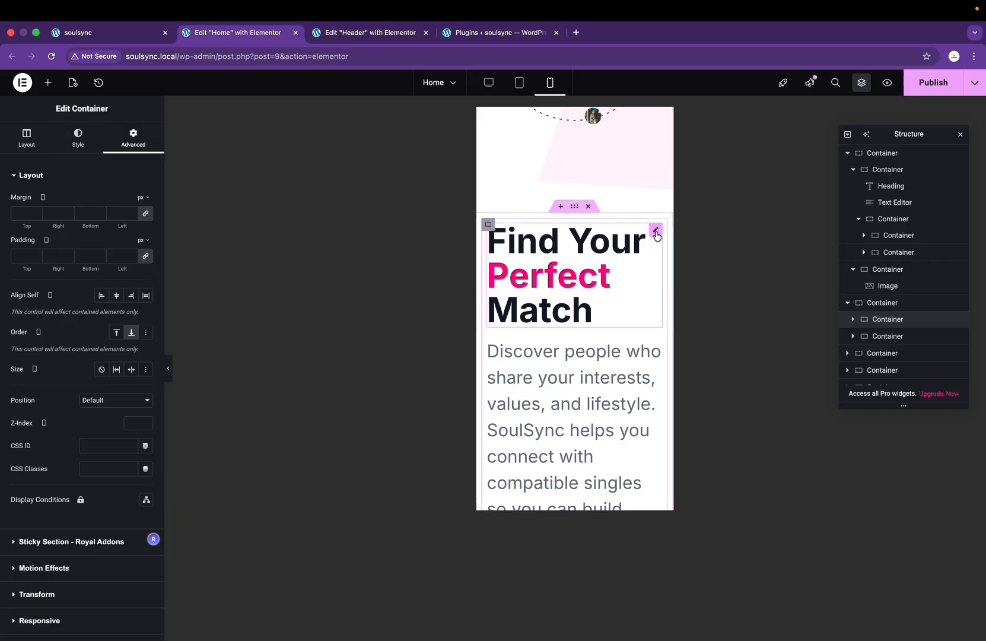
{"action": "left_click", "coordinate": [79, 135]}
{"action": "left_click", "coordinate": [147, 233]}
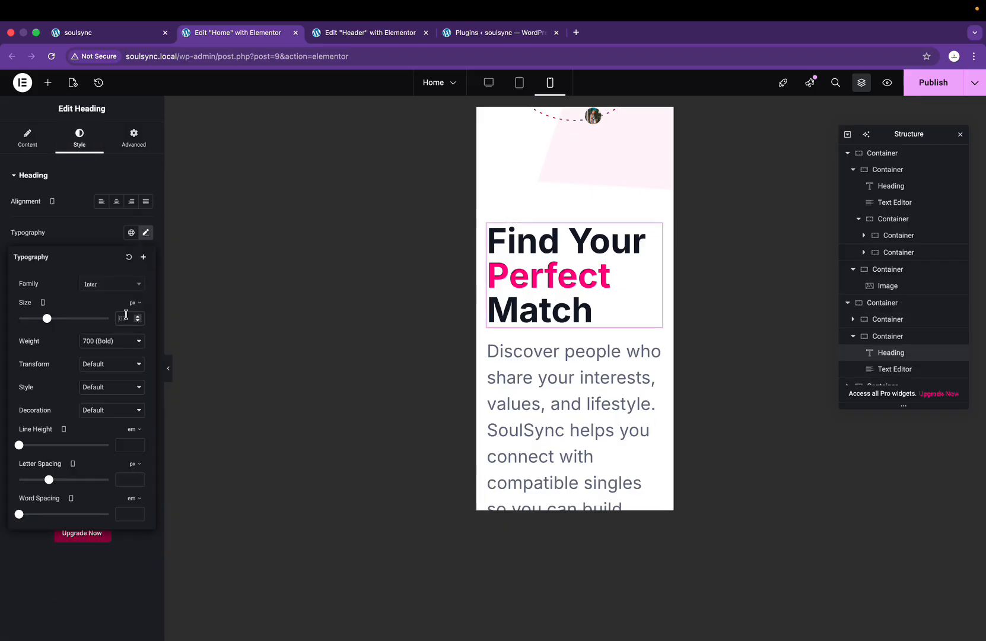
{"action": "left_click", "coordinate": [126, 314]}
{"action": "type", "text": "36"}
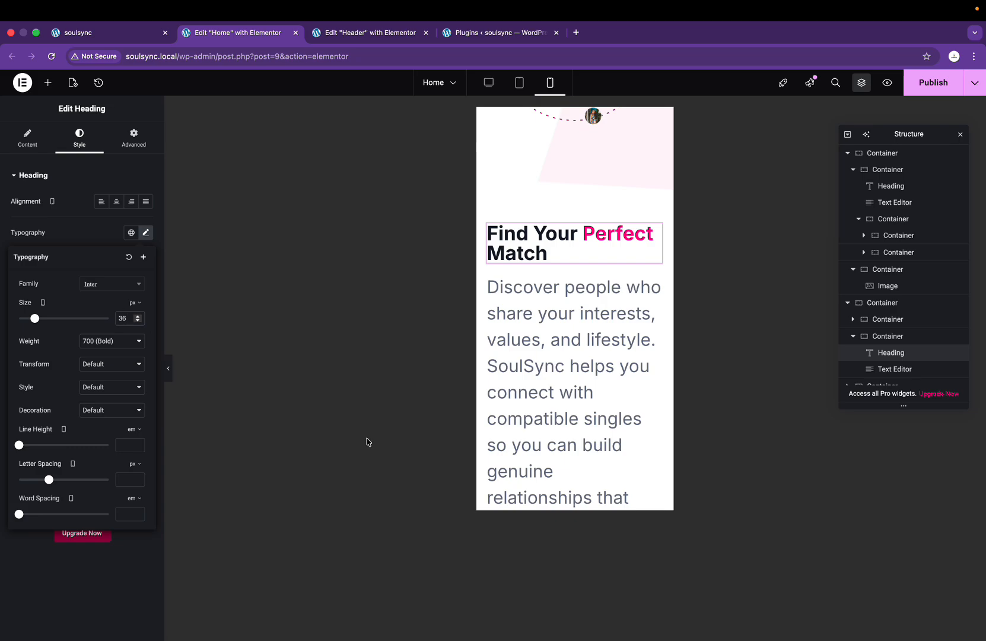
Step: Set the paragraph's typography size to 16 and compare with the Figma design
{"action": "left_click", "coordinate": [490, 387]}
{"action": "left_click", "coordinate": [81, 133]}
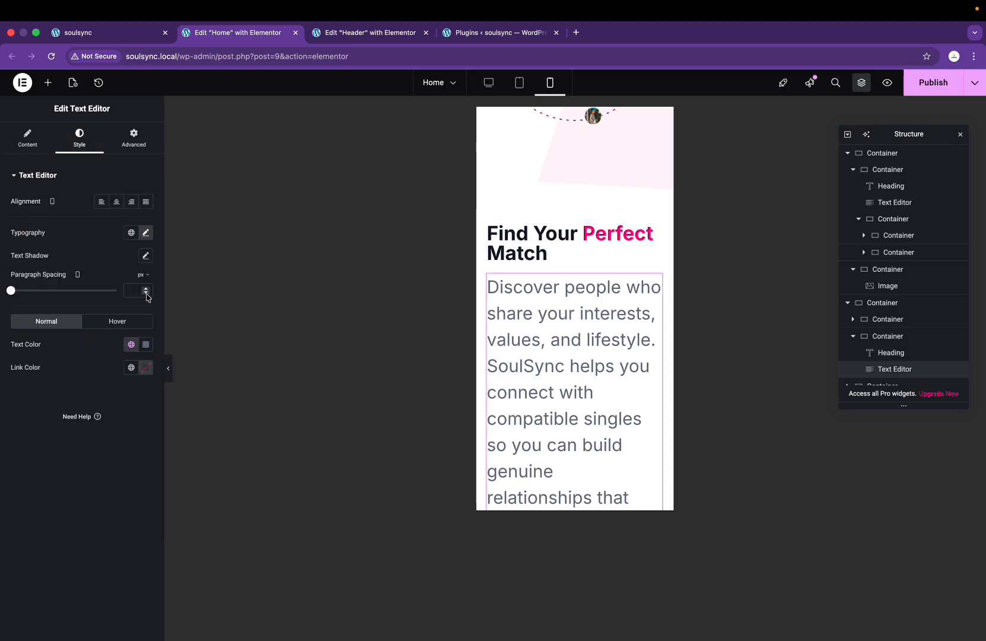
{"action": "left_click", "coordinate": [146, 234]}
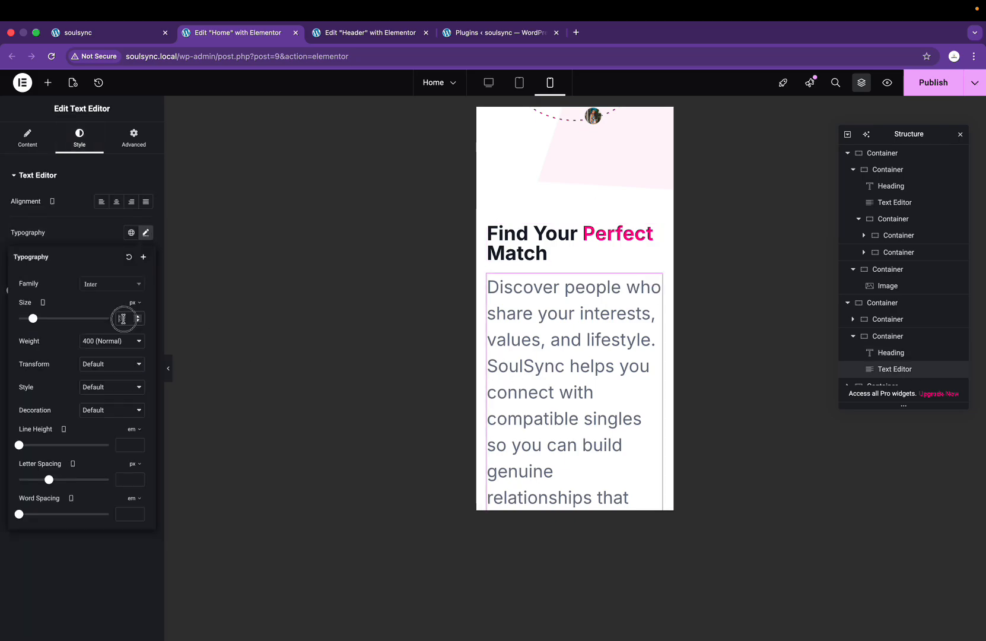
{"action": "type", "text": "16"}
{"action": "key", "text": "ctrl+Right"}
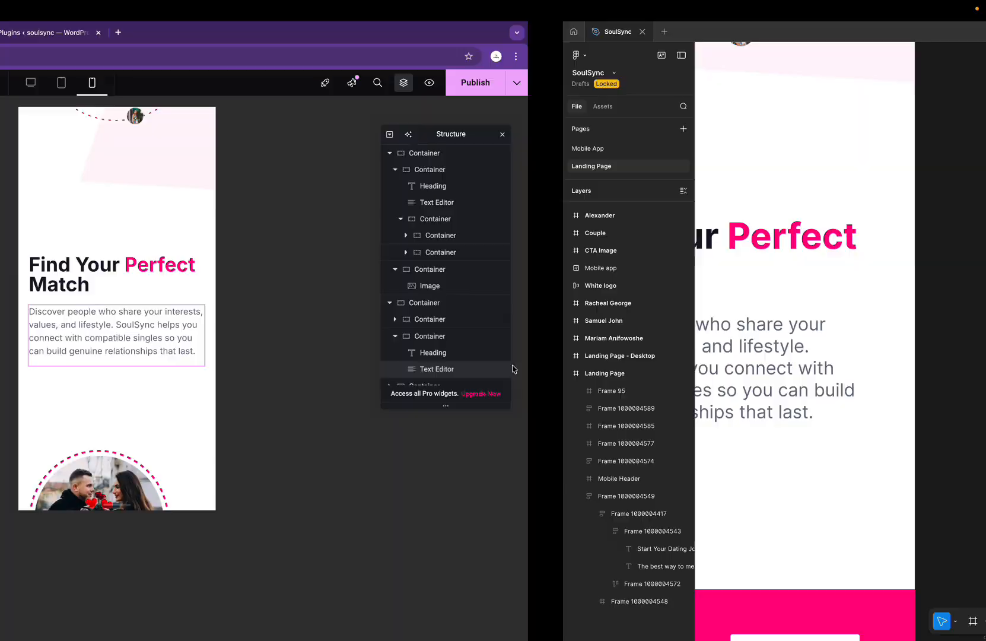
{"action": "key", "text": "ctrl+Left"}
Step: Select the couple image's parent container and view its Layout settings
{"action": "scroll", "coordinate": [630, 424], "scroll_direction": "down", "scroll_amount": 3}
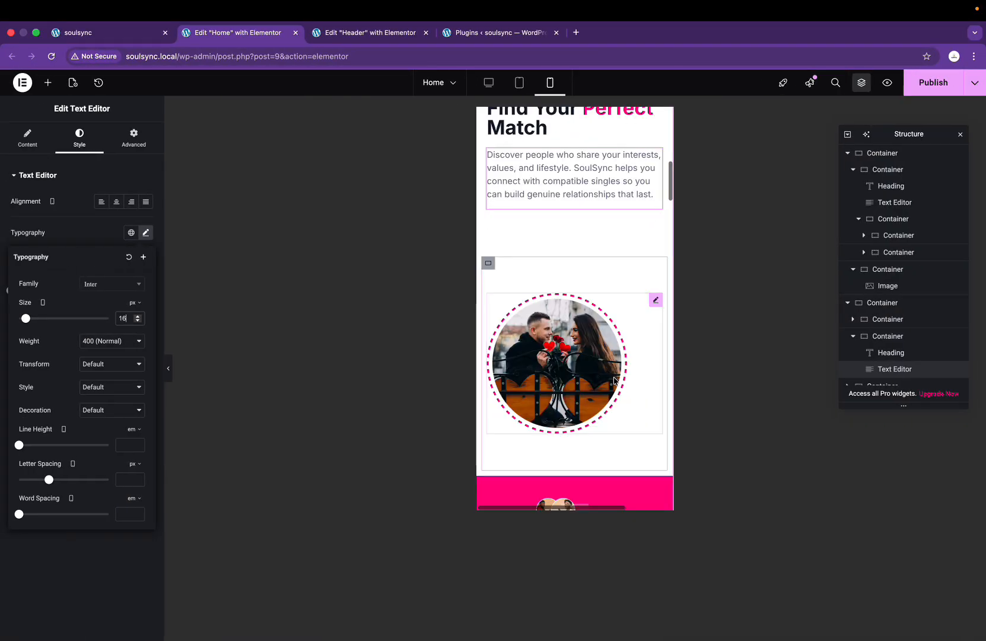
{"action": "left_click", "coordinate": [630, 425]}
{"action": "scroll", "coordinate": [567, 212], "scroll_direction": "up", "scroll_amount": 1}
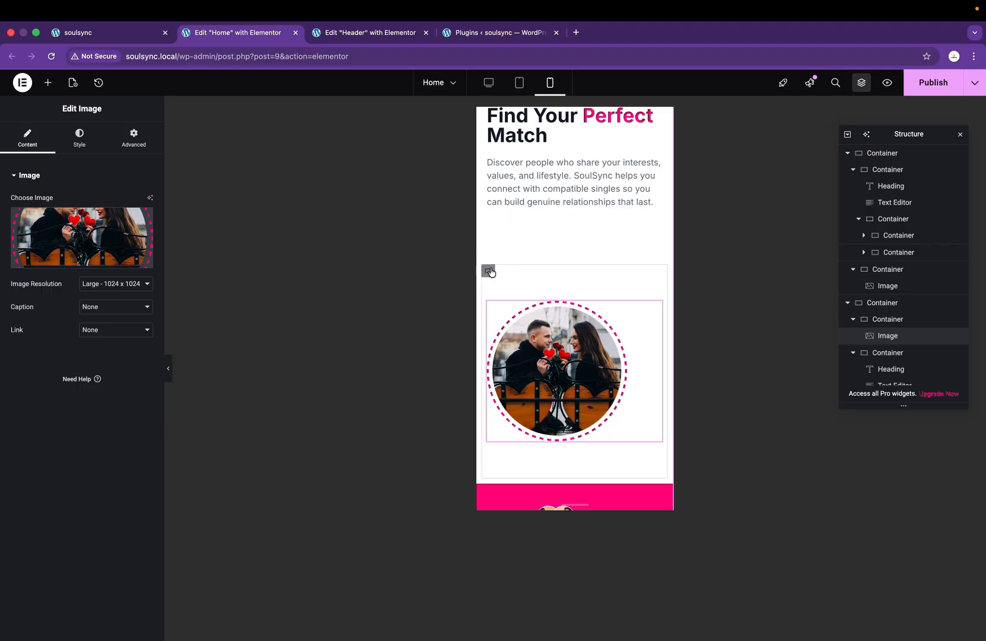
{"action": "left_click", "coordinate": [488, 271]}
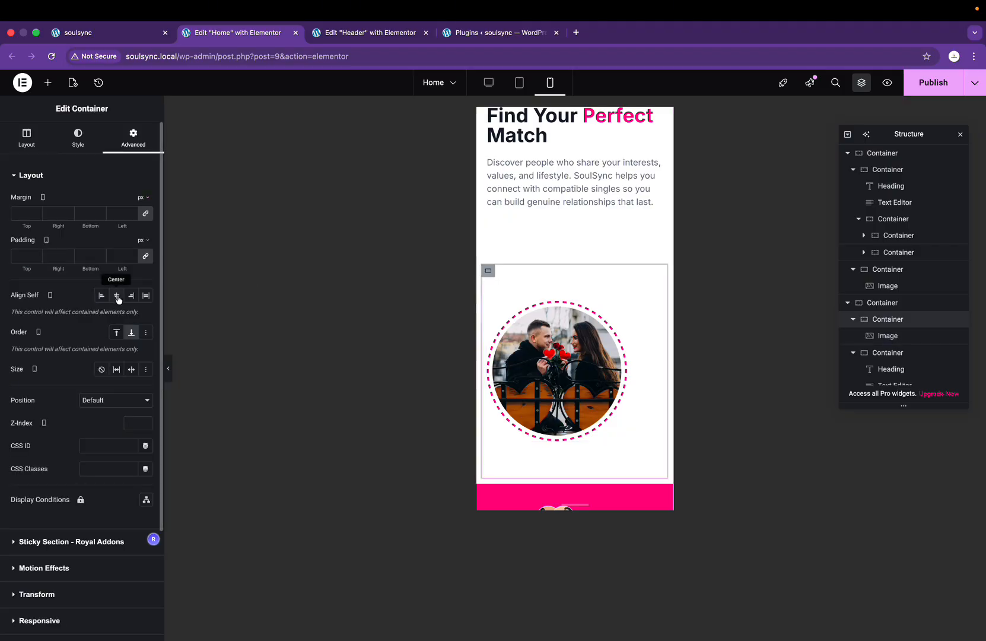
{"action": "left_click", "coordinate": [25, 135]}
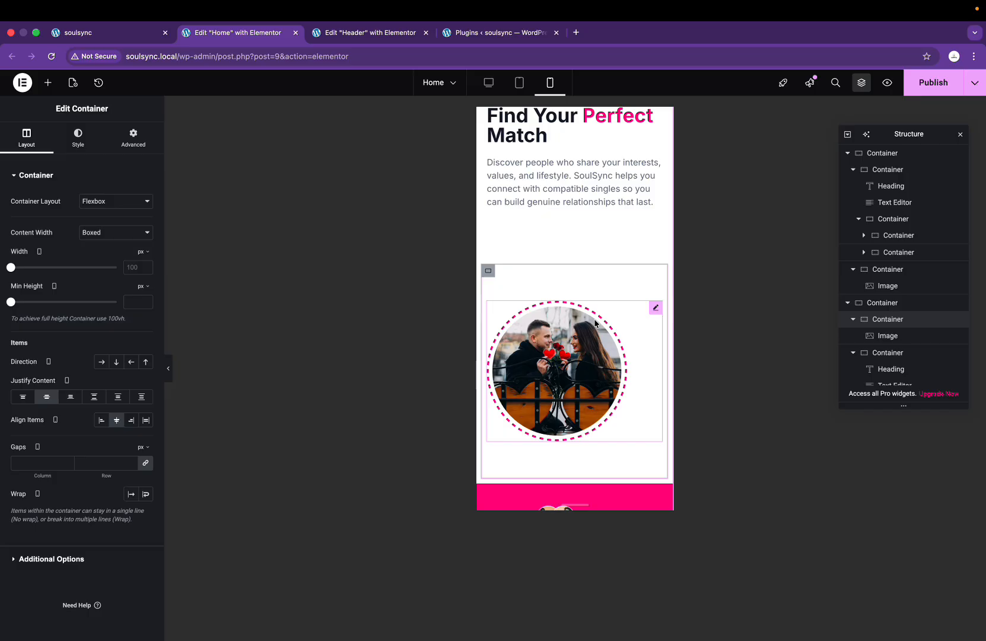
Step: Centre the couple image and stretch it to 100% width
{"action": "left_click", "coordinate": [123, 149]}
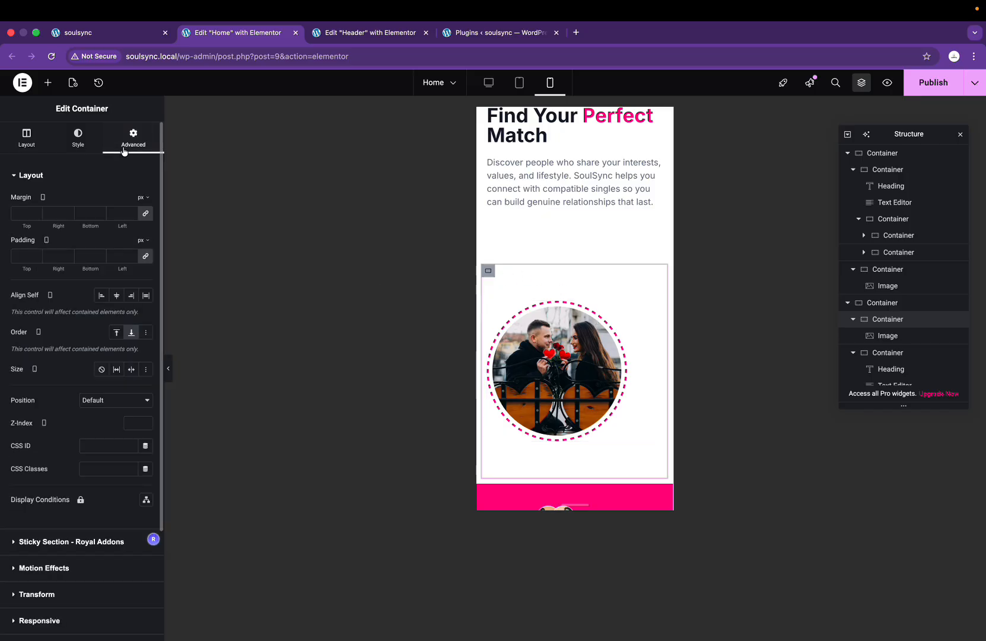
{"action": "left_click", "coordinate": [570, 386]}
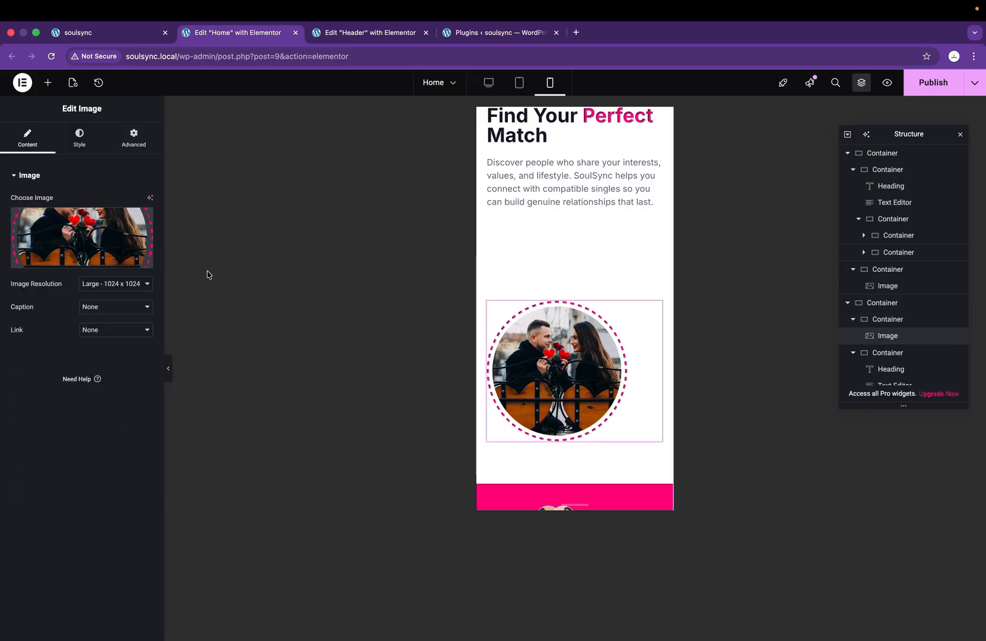
{"action": "left_click", "coordinate": [91, 142]}
{"action": "left_click", "coordinate": [131, 201]}
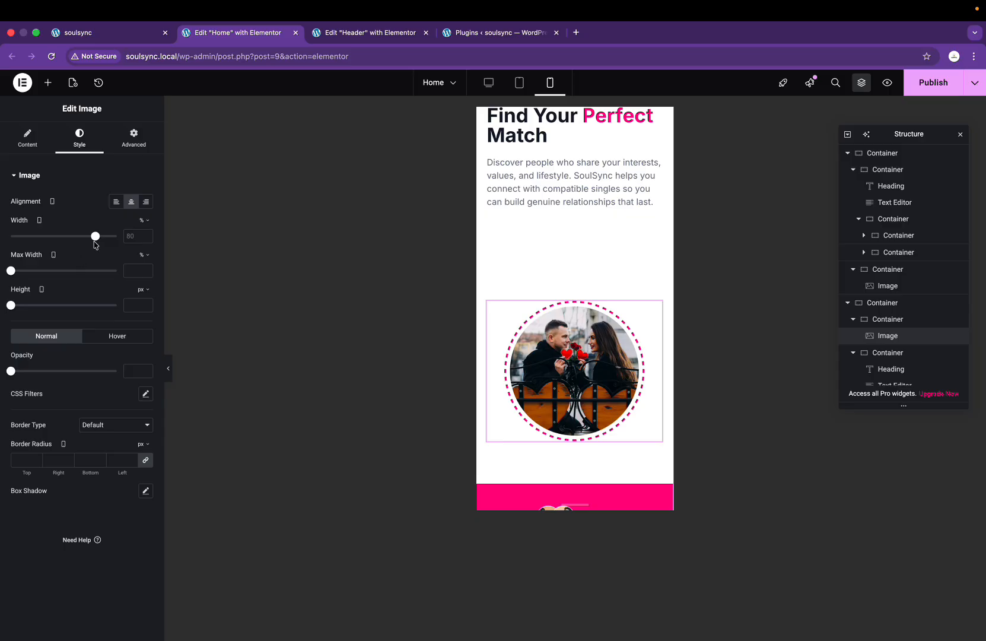
{"action": "left_click_drag", "start_coordinate": [98, 240], "coordinate": [120, 242]}
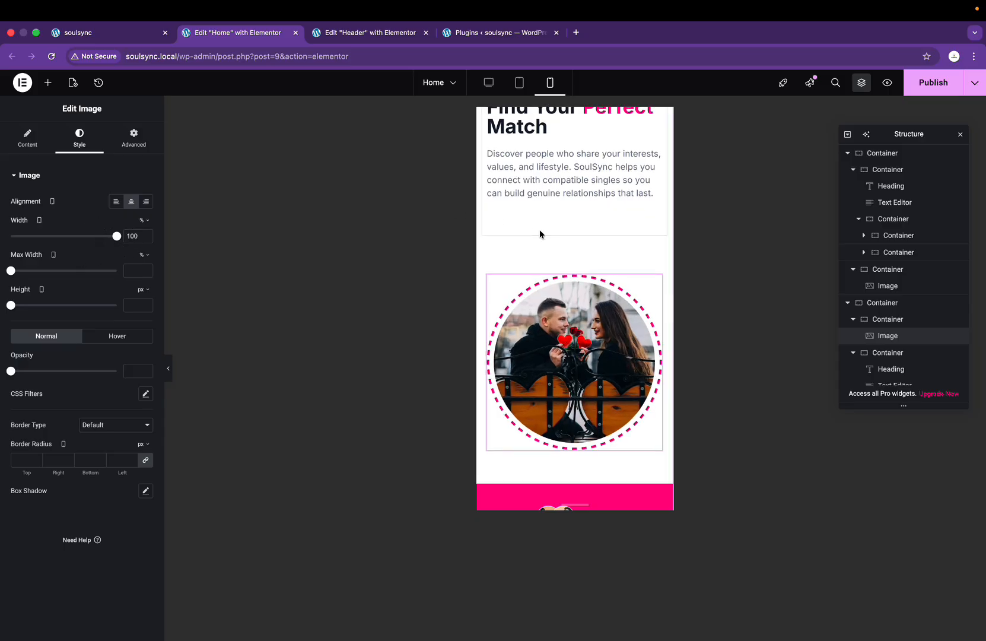
{"action": "scroll", "coordinate": [539, 229], "scroll_direction": "up", "scroll_amount": 4}
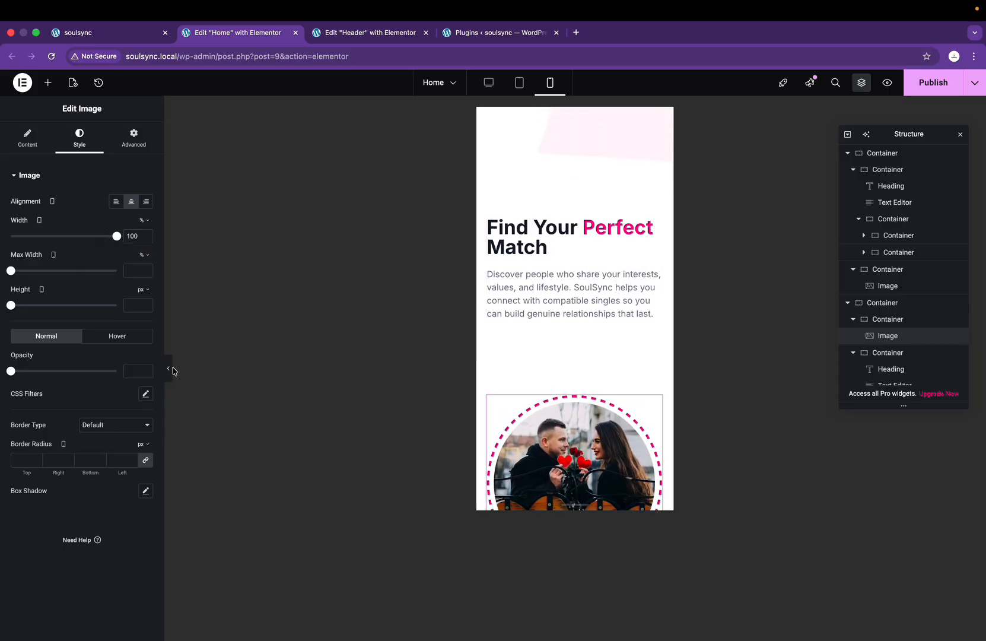
Step: Preview the page with the editor panels hidden, then publish the changes
{"action": "left_click", "coordinate": [172, 370]}
{"action": "scroll", "coordinate": [465, 396], "scroll_direction": "down", "scroll_amount": 4}
{"action": "scroll", "coordinate": [466, 401], "scroll_direction": "up", "scroll_amount": 2}
{"action": "scroll", "coordinate": [466, 401], "scroll_direction": "up", "scroll_amount": 1}
{"action": "left_click", "coordinate": [5, 369]}
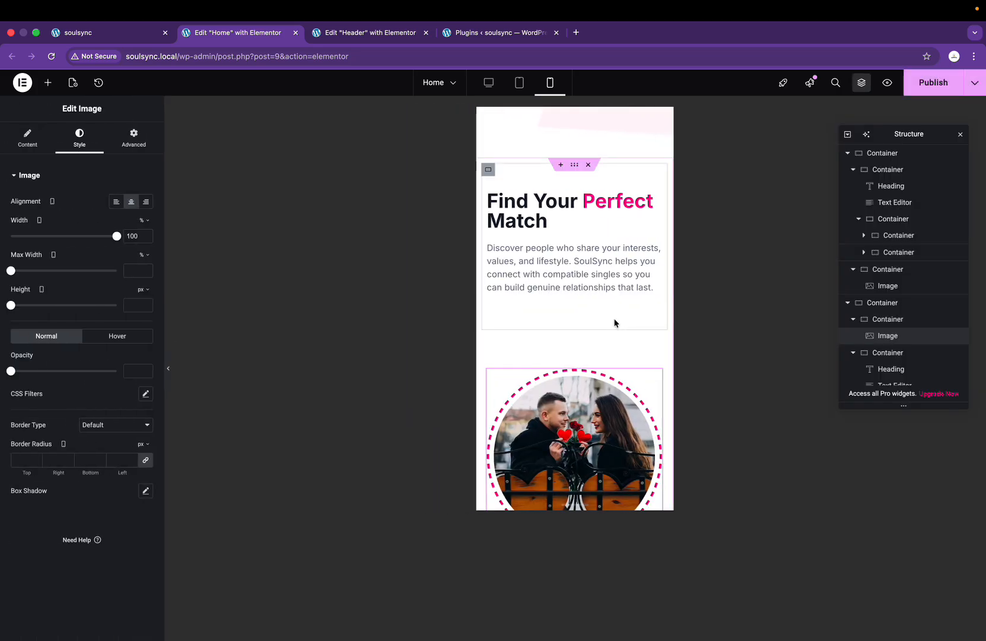
{"action": "left_click", "coordinate": [934, 84]}
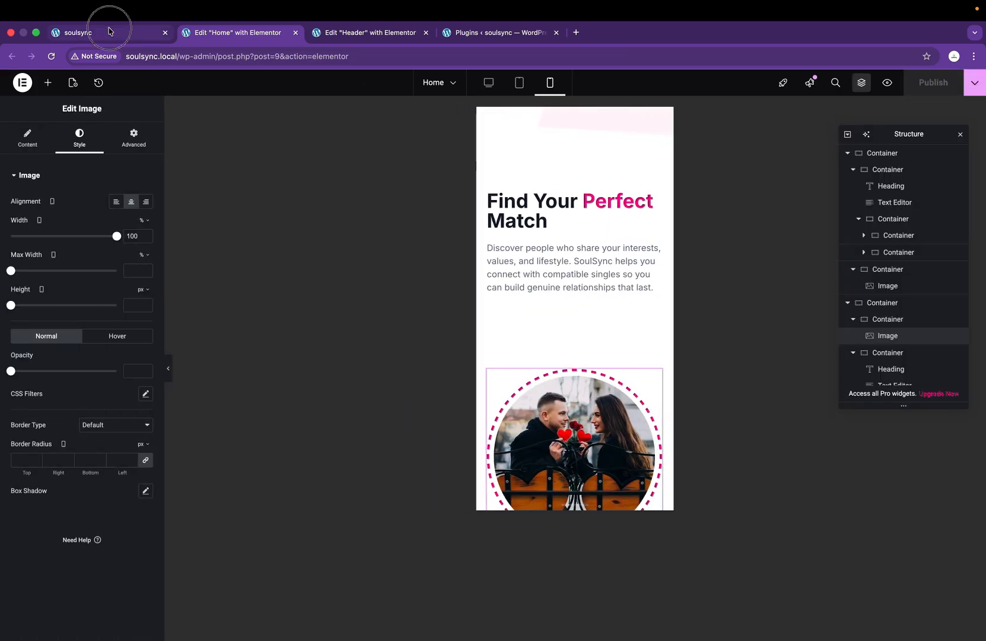
{"action": "left_click", "coordinate": [110, 30]}
Step: Reload the live page and inspect the couple image in developer tools
{"action": "right_click", "coordinate": [534, 232]}
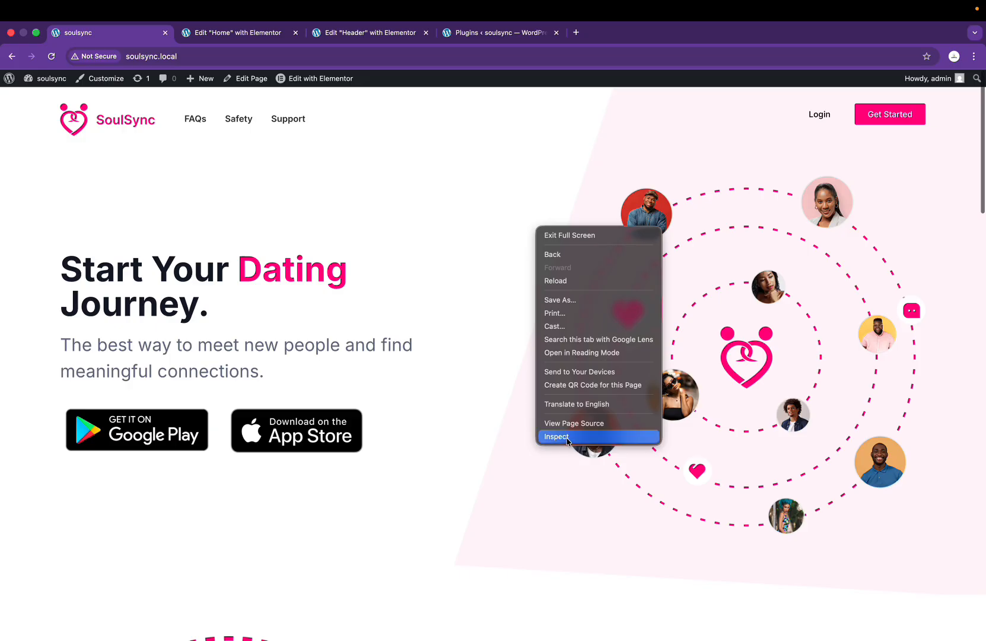
{"action": "left_click", "coordinate": [433, 287]}
{"action": "key", "text": "super+r"}
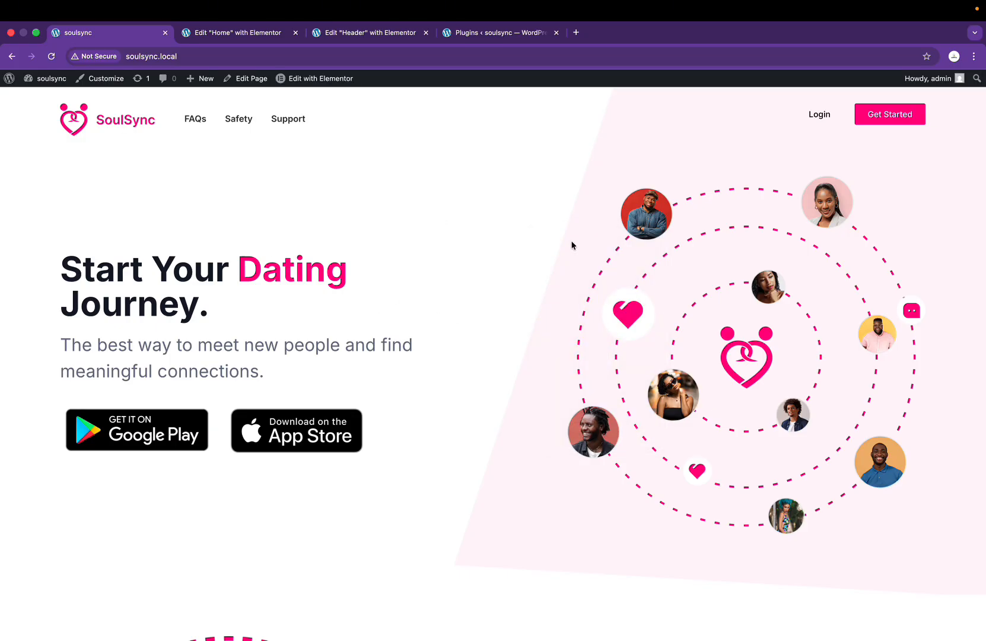
{"action": "scroll", "coordinate": [479, 385], "scroll_direction": "down", "scroll_amount": 5}
{"action": "scroll", "coordinate": [478, 385], "scroll_direction": "up", "scroll_amount": 5}
{"action": "scroll", "coordinate": [460, 335], "scroll_direction": "down", "scroll_amount": 10}
{"action": "scroll", "coordinate": [461, 335], "scroll_direction": "up", "scroll_amount": 5}
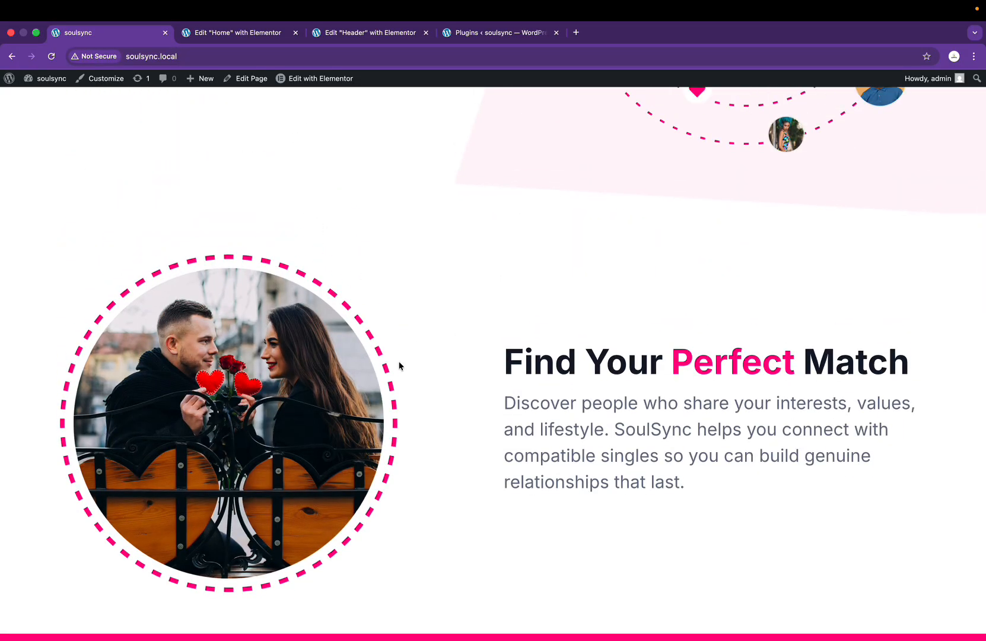
{"action": "right_click", "coordinate": [395, 311]}
{"action": "left_click", "coordinate": [432, 407]}
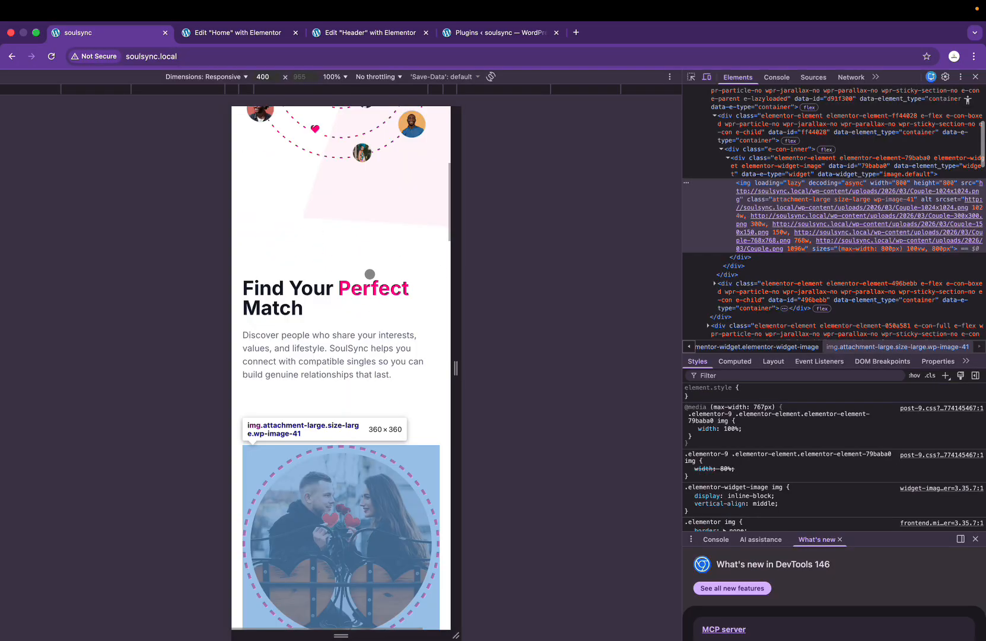
Step: Open the site address in a new second tab and switch to it
{"action": "left_click", "coordinate": [234, 61]}
{"action": "key", "text": "ctrl+c"}
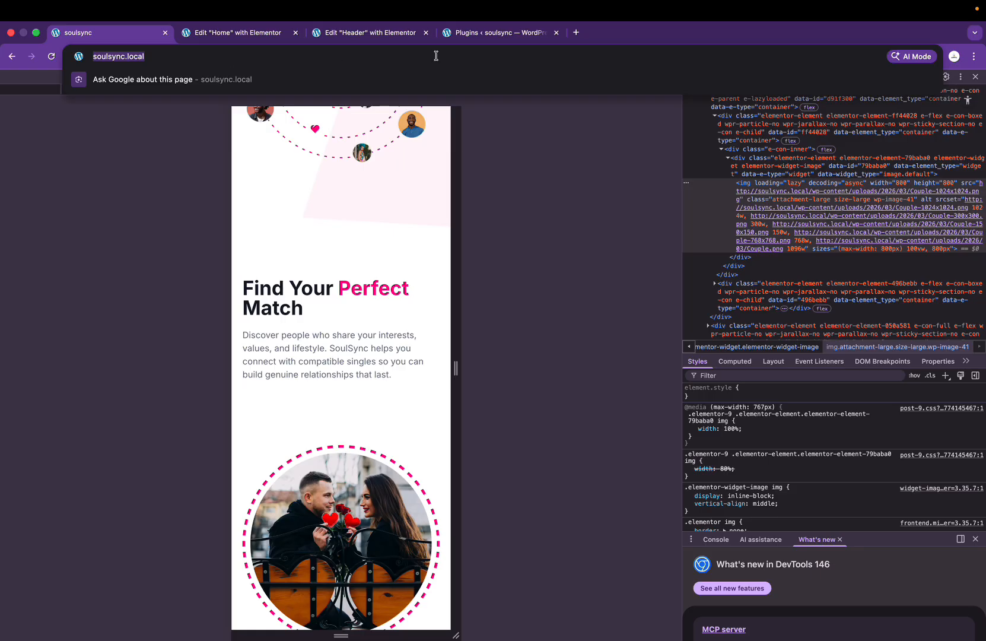
{"action": "left_click", "coordinate": [586, 36]}
{"action": "key", "text": "ctrl+v"}
{"action": "key", "text": "Return"}
{"action": "left_click_drag", "start_coordinate": [593, 35], "coordinate": [117, 40]}
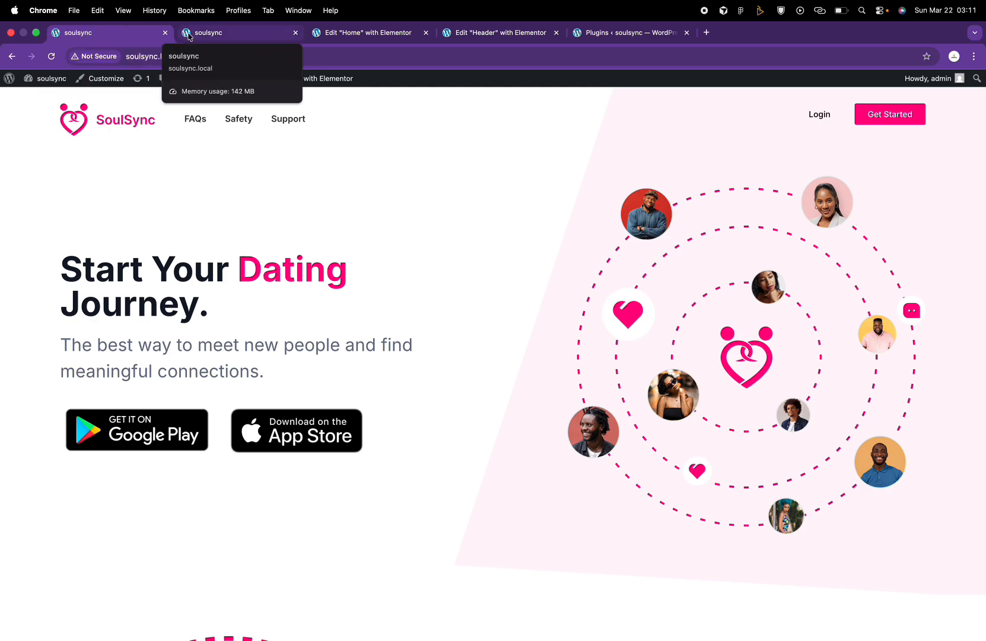
{"action": "left_click", "coordinate": [210, 34]}
Step: Compare the live mobile page with the Figma design
{"action": "scroll", "coordinate": [341, 332], "scroll_direction": "down", "scroll_amount": 5}
{"action": "scroll", "coordinate": [315, 358], "scroll_direction": "up", "scroll_amount": 3}
{"action": "scroll", "coordinate": [315, 358], "scroll_direction": "down", "scroll_amount": 6}
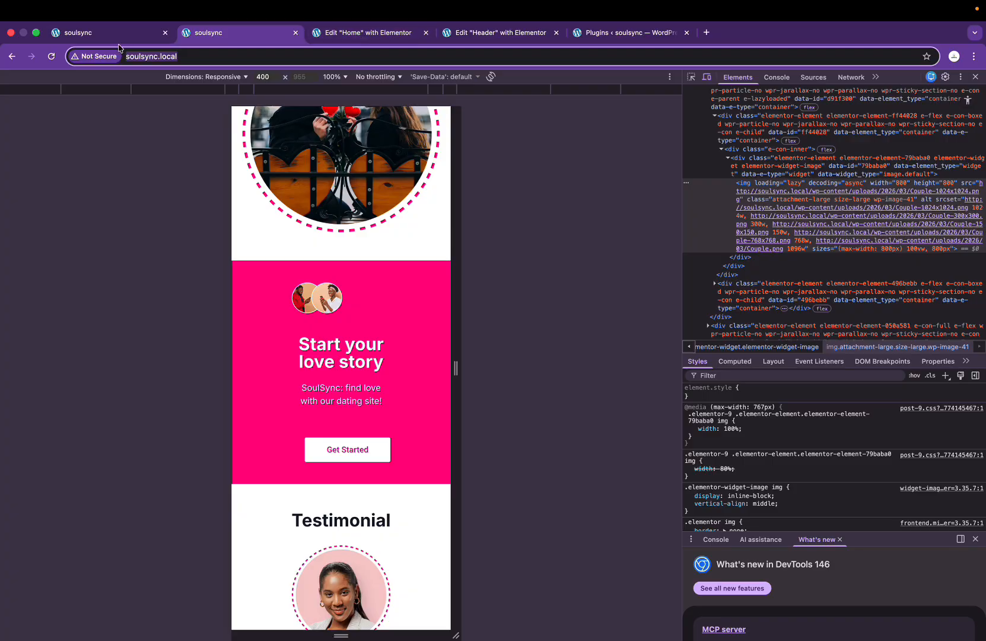
{"action": "key", "text": "ctrl+Right"}
{"action": "scroll", "coordinate": [595, 432], "scroll_direction": "down", "scroll_amount": 10}
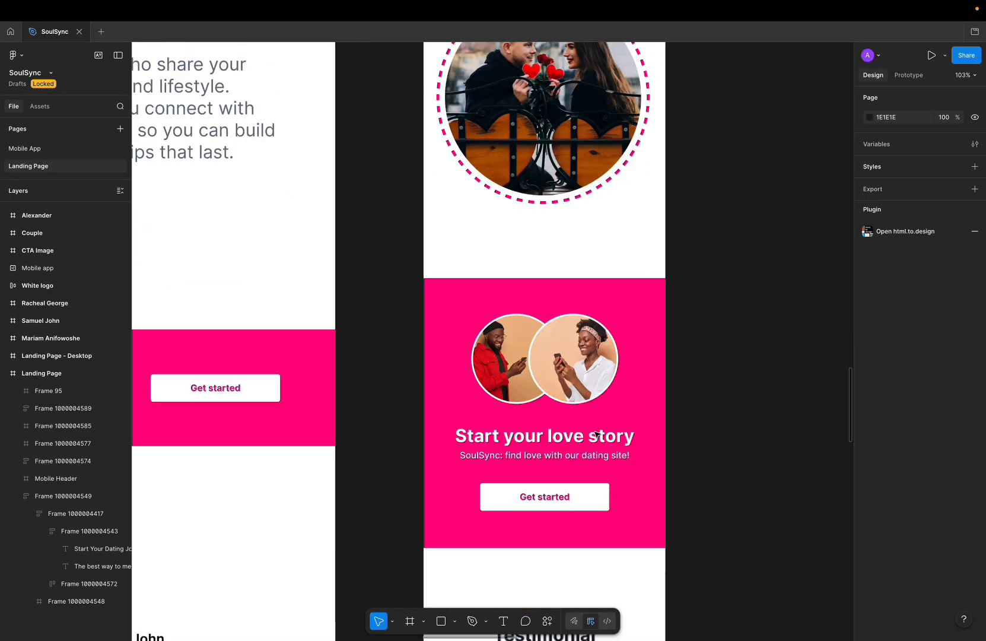
{"action": "scroll", "coordinate": [596, 433], "scroll_direction": "up", "scroll_amount": 5, "text": "ctrl"}
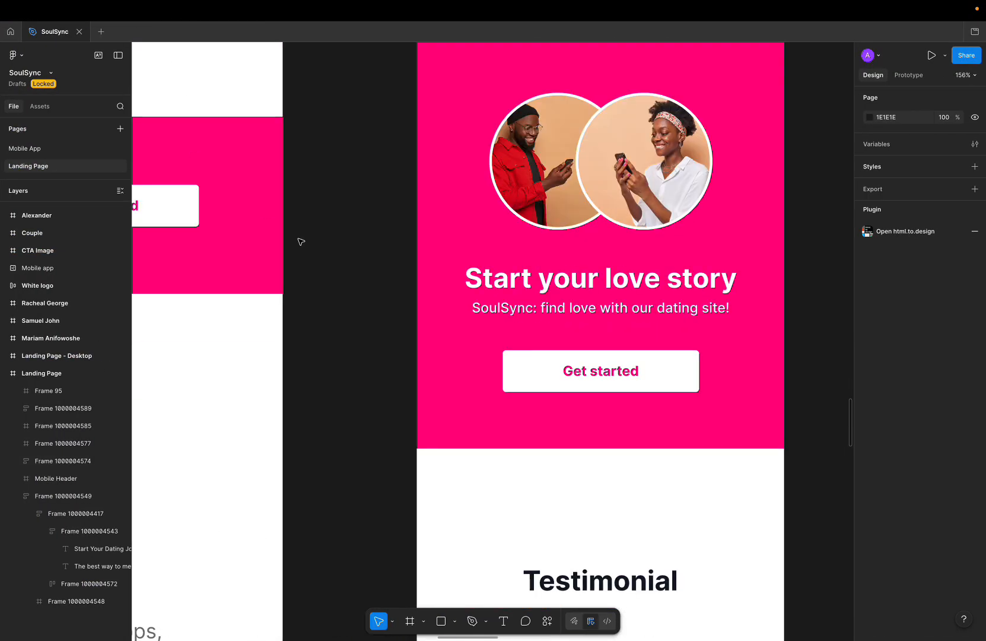
{"action": "key", "text": "ctrl+Left"}
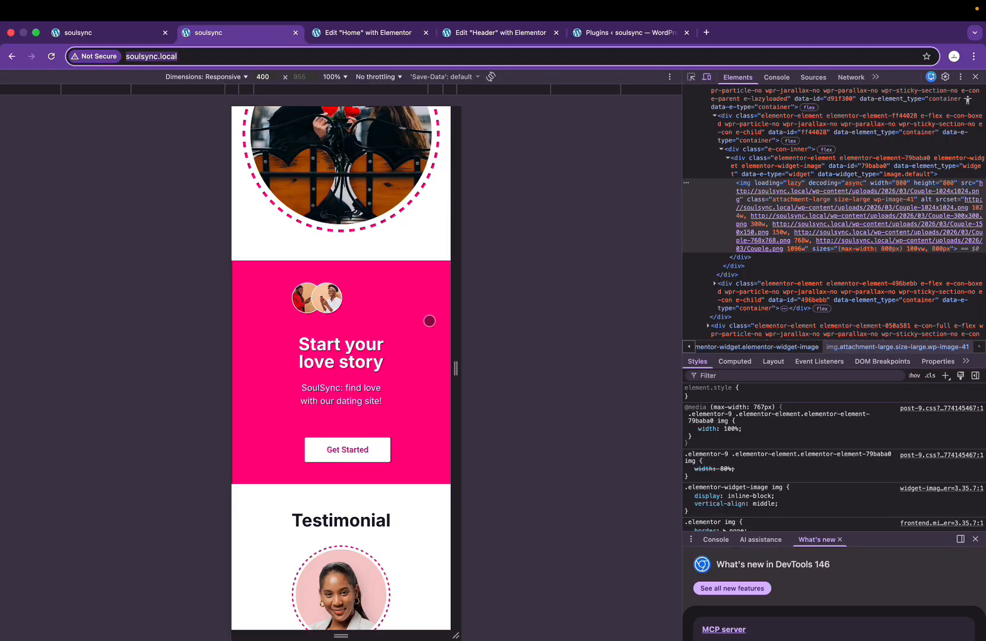
{"action": "key", "text": "ctrl+Right"}
{"action": "key", "text": "ctrl+Left"}
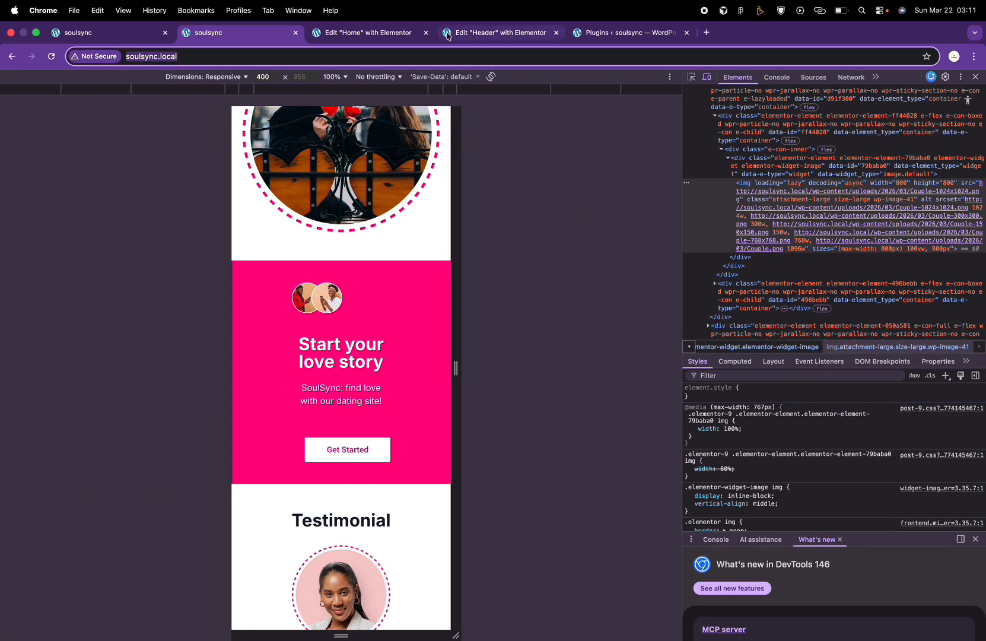
Step: Return to the Home page's Elementor editor and scroll down to the image
{"action": "left_click", "coordinate": [380, 34]}
{"action": "scroll", "coordinate": [601, 389], "scroll_direction": "down", "scroll_amount": 3}
{"action": "scroll", "coordinate": [601, 389], "scroll_direction": "down", "scroll_amount": 5}
Step: Centre the small image in the pink section and widen it to full width
{"action": "left_click", "coordinate": [560, 205]}
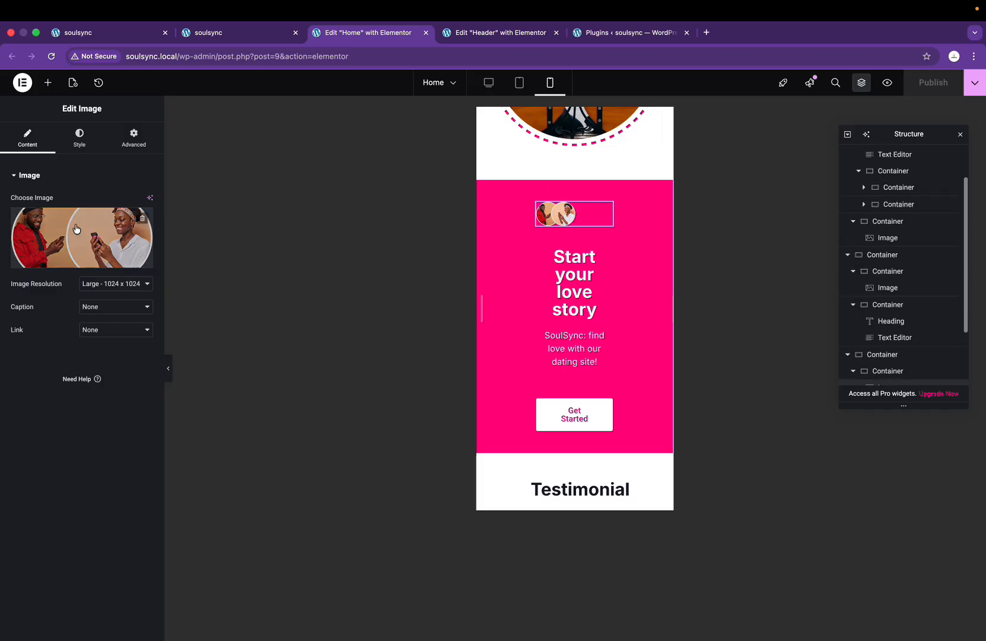
{"action": "left_click", "coordinate": [79, 138]}
{"action": "left_click", "coordinate": [133, 205]}
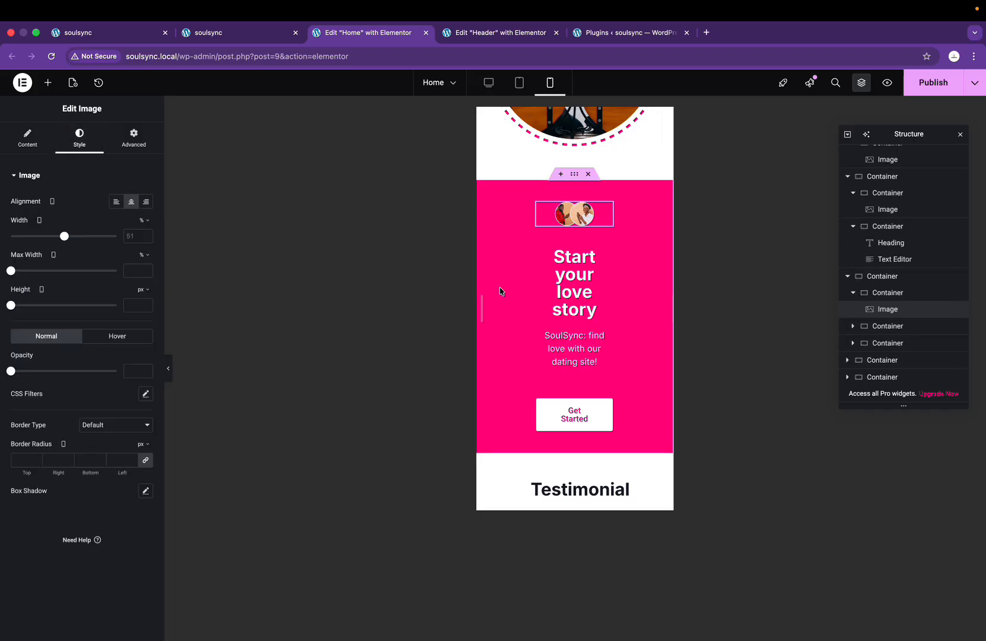
{"action": "left_click_drag", "start_coordinate": [66, 238], "coordinate": [134, 255]}
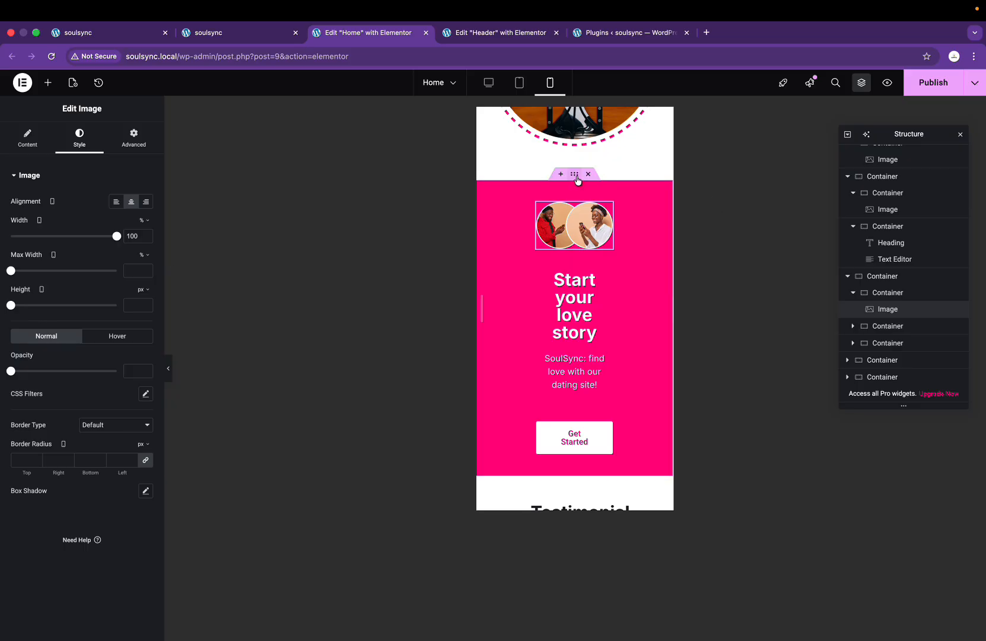
Step: Unlink the pink section container's padding, using 10 for the sides and 70 px for the top
{"action": "left_click", "coordinate": [570, 176]}
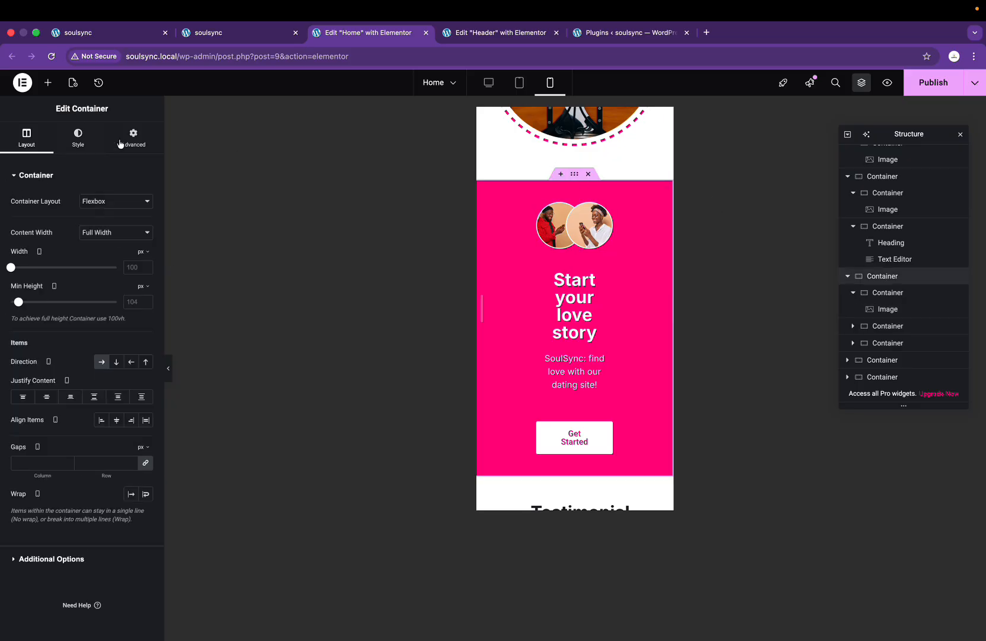
{"action": "left_click", "coordinate": [131, 143]}
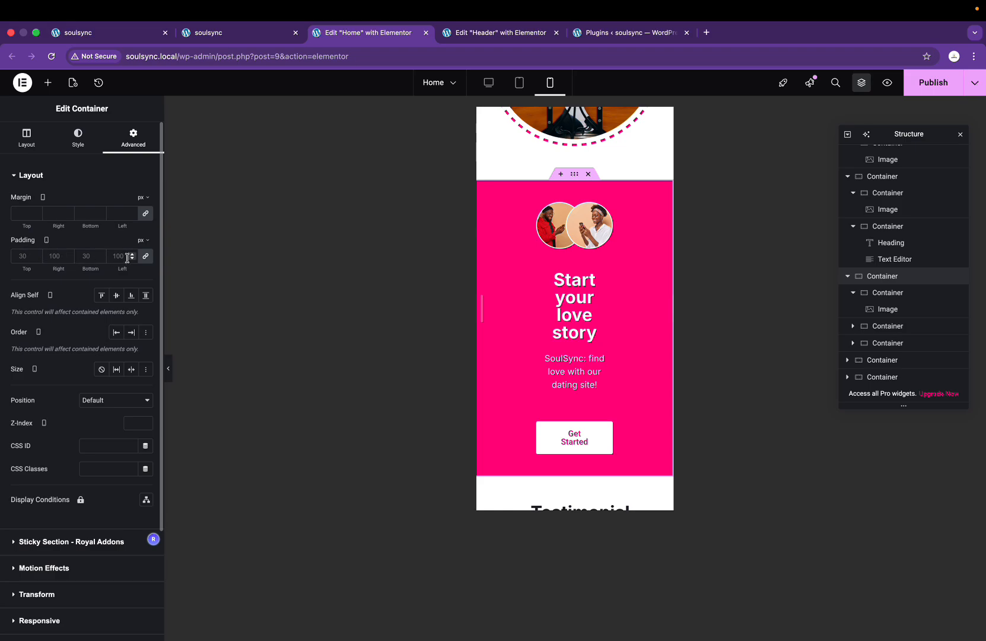
{"action": "left_click", "coordinate": [53, 256]}
{"action": "type", "text": "10"}
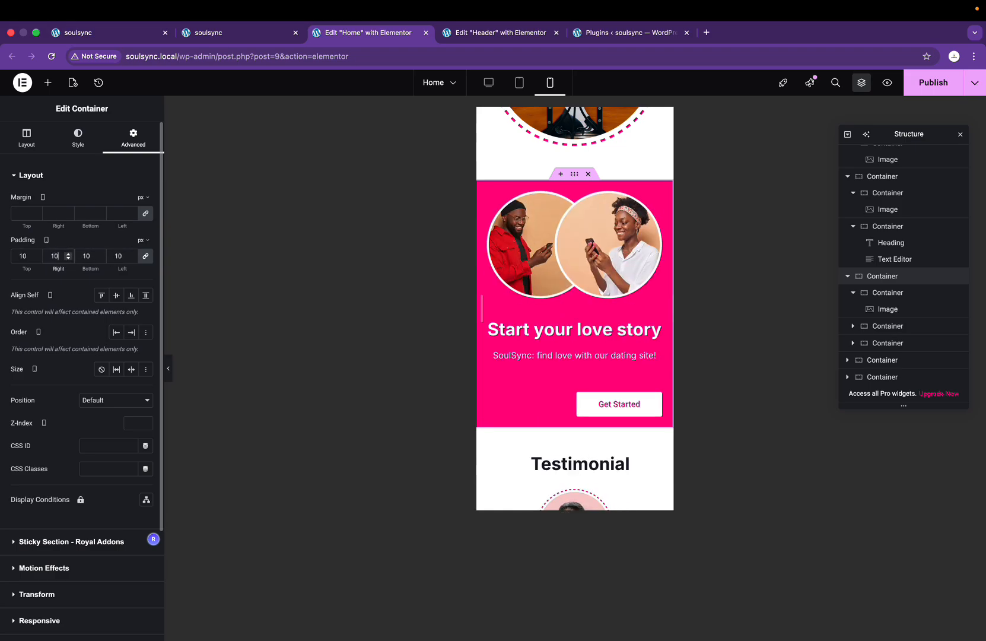
{"action": "key", "text": "ctrl+Right"}
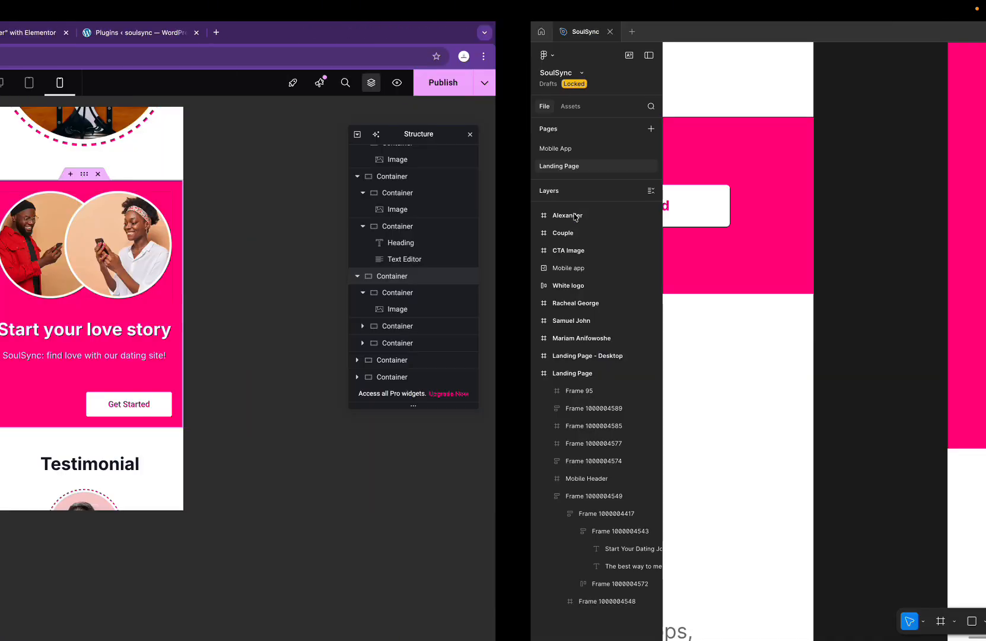
{"action": "scroll", "coordinate": [591, 224], "scroll_direction": "up", "scroll_amount": 2}
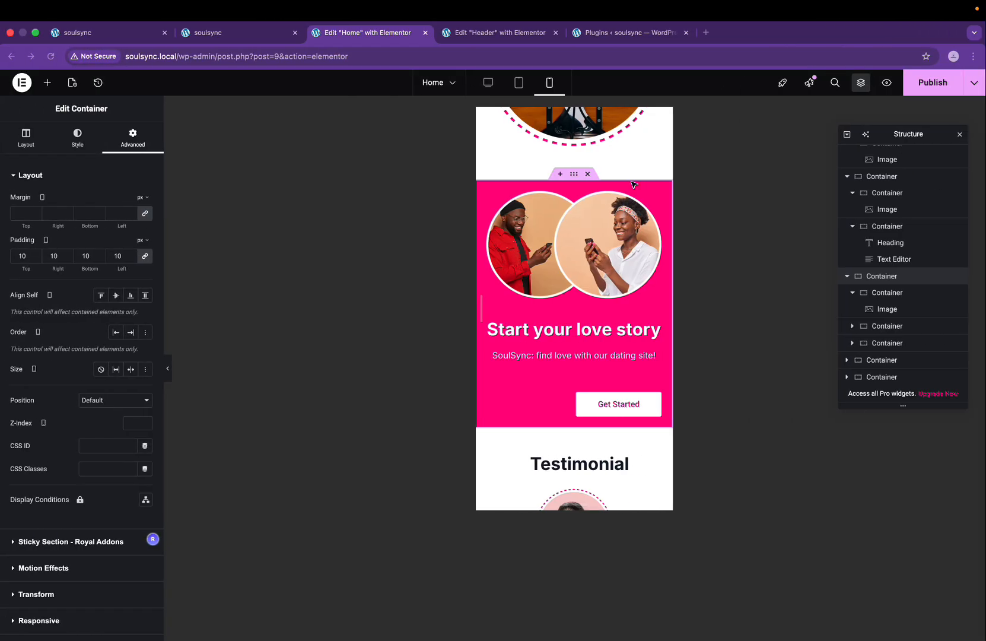
{"action": "left_click", "coordinate": [147, 256]}
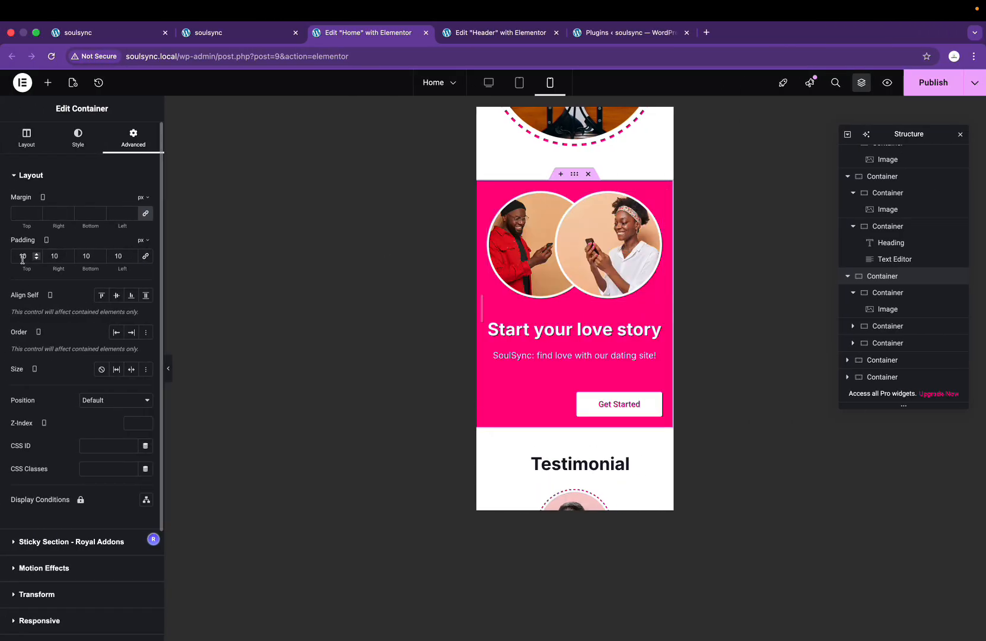
{"action": "type", "text": "5"}
{"action": "key", "text": "ctrl+super+space"}
{"action": "type", "text": "0"}
{"action": "key", "text": "BackSpace"}
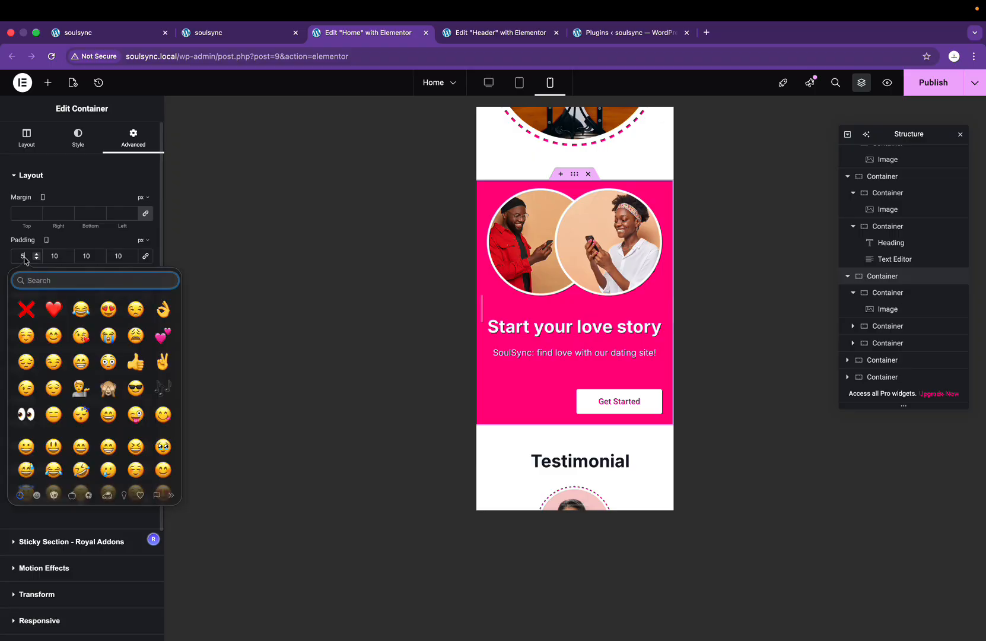
{"action": "key", "text": "Escape"}
{"action": "type", "text": "0"}
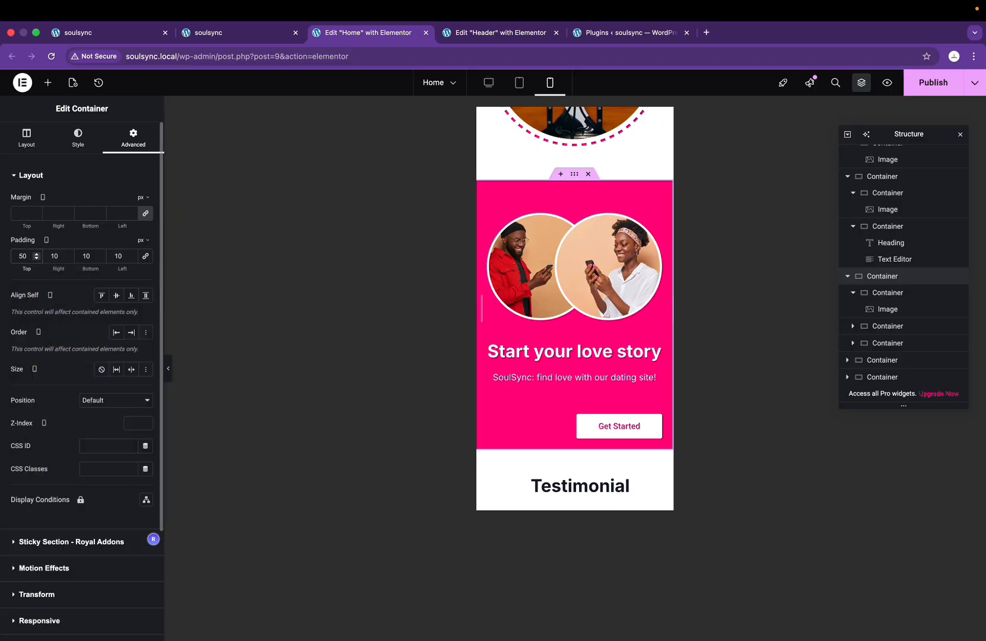
{"action": "key", "text": "BackSpace"}
{"action": "key", "text": "BackSpace"}
{"action": "type", "text": "70"}
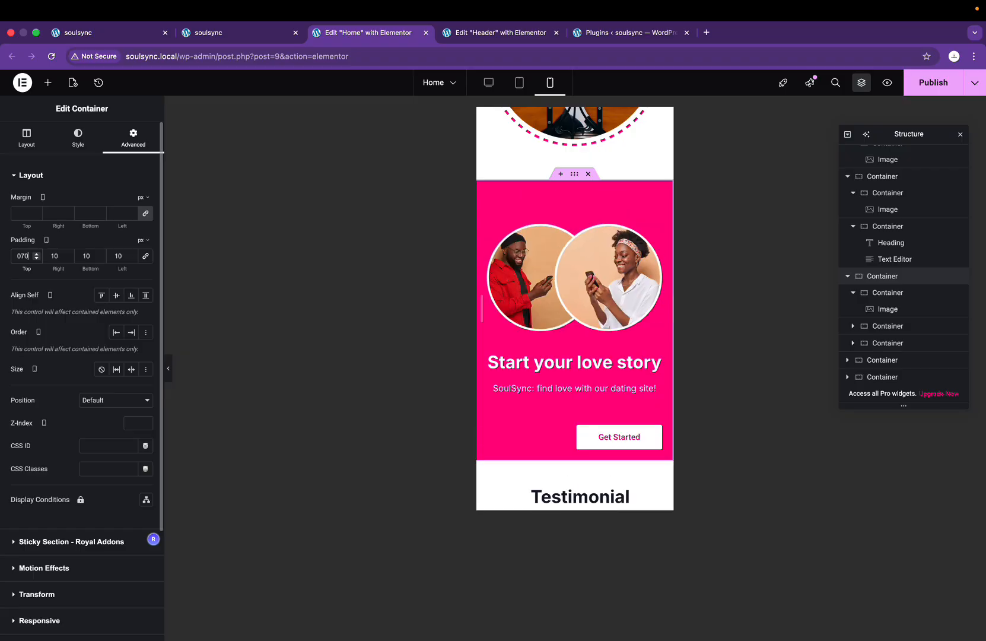
Step: Shrink the two-person image in the pink section to 82% width
{"action": "left_click", "coordinate": [530, 252]}
{"action": "key", "text": "ctrl+Right"}
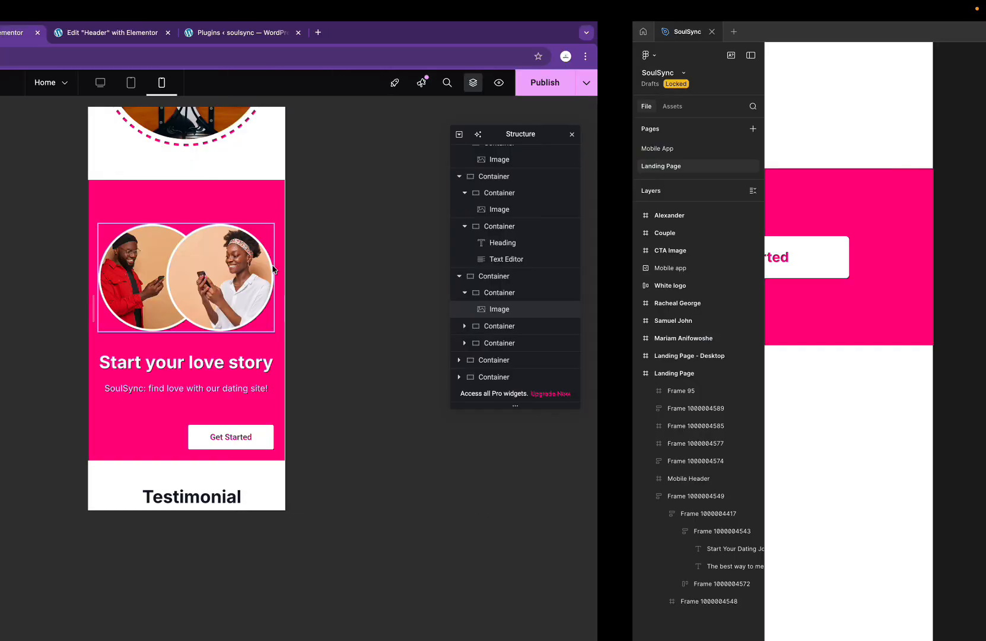
{"action": "key", "text": "ctrl+Left"}
{"action": "left_click_drag", "start_coordinate": [114, 242], "coordinate": [96, 242]}
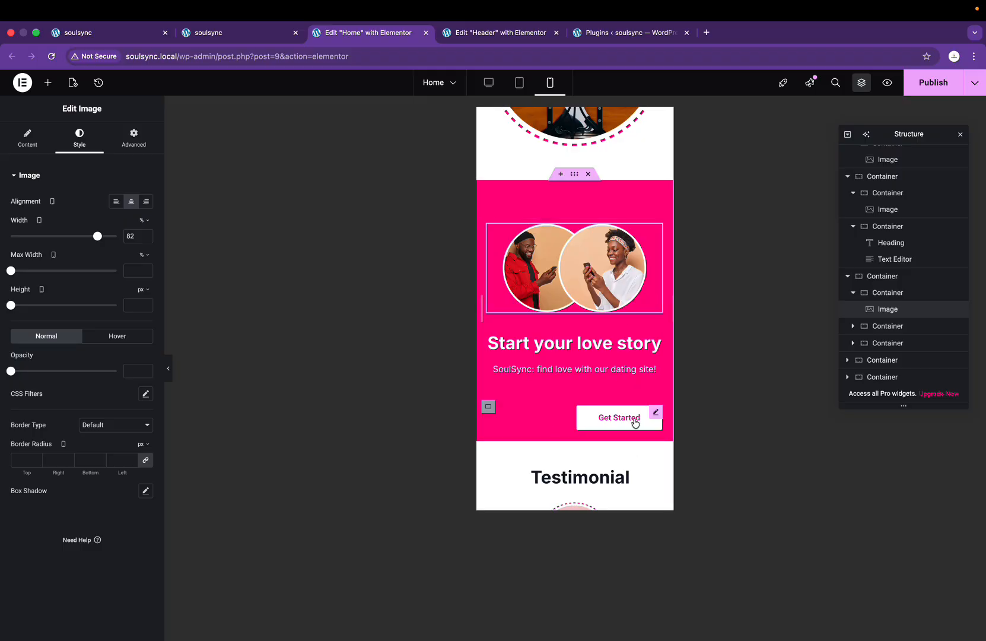
{"action": "key", "text": "ctrl+Right"}
{"action": "key", "text": "ctrl+Left"}
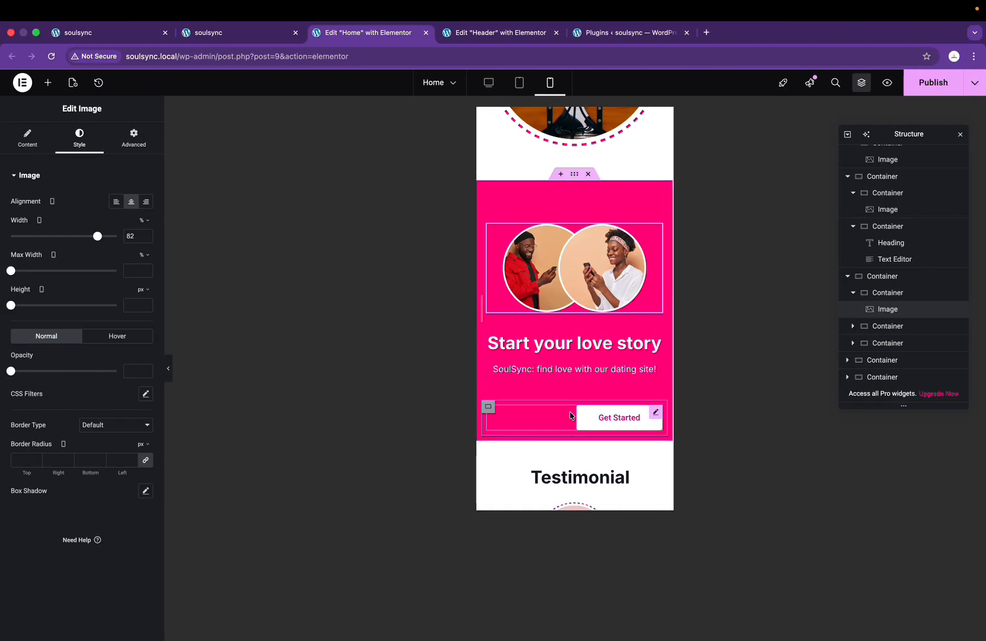
Step: Centre the Get Started button in the mobile layout
{"action": "left_click", "coordinate": [551, 422]}
{"action": "left_click", "coordinate": [81, 138]}
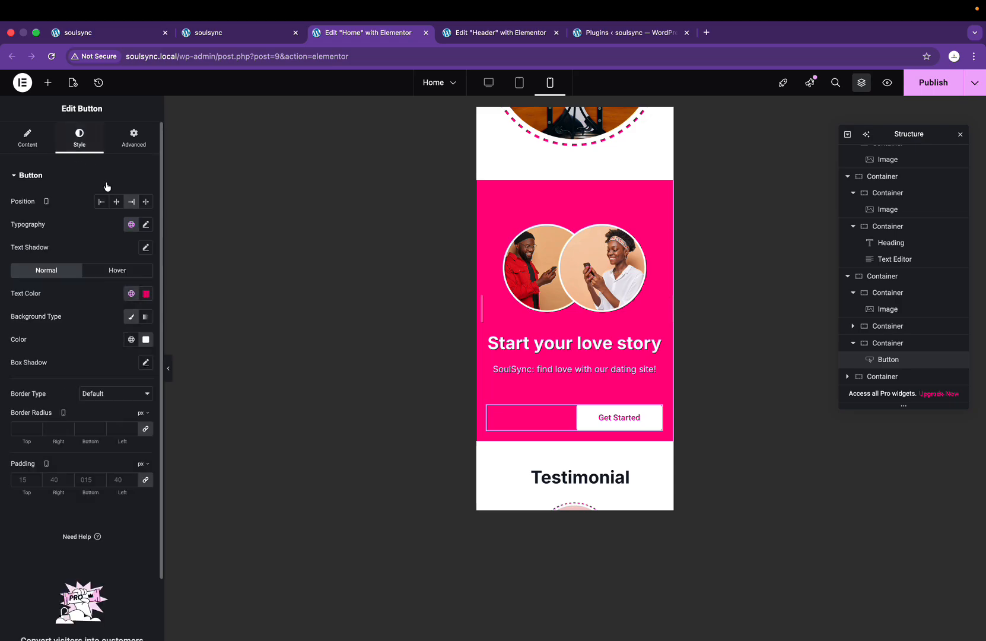
{"action": "left_click", "coordinate": [117, 204]}
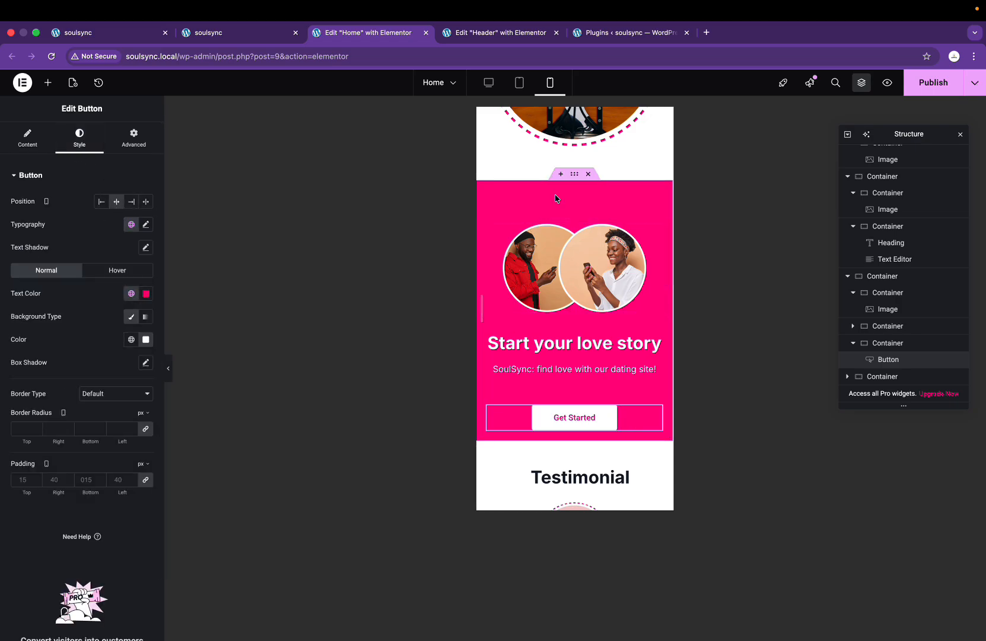
Step: Give the pink section container 70 px bottom padding and publish the page
{"action": "left_click", "coordinate": [574, 176]}
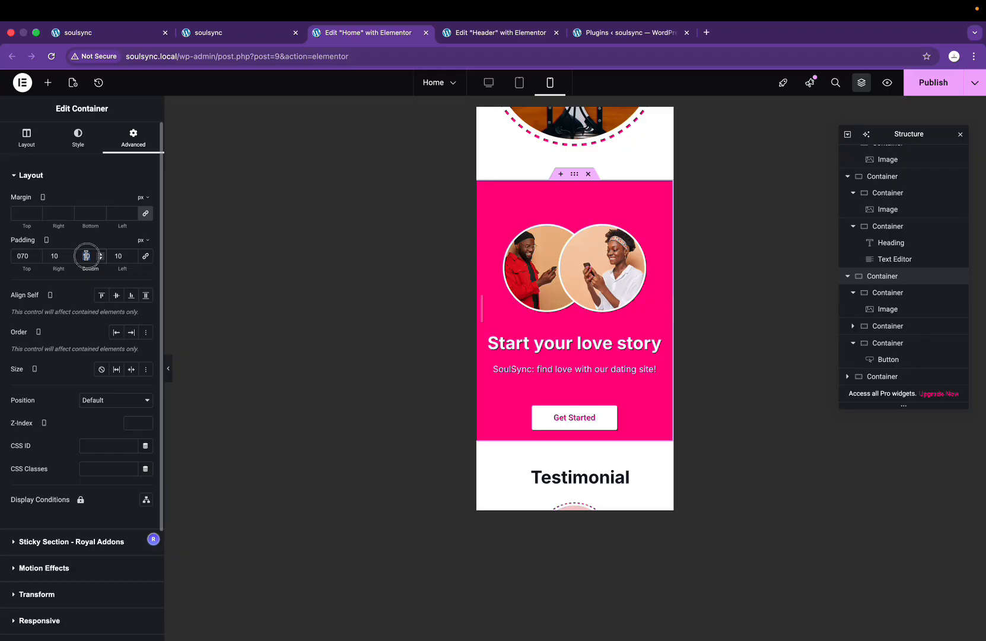
{"action": "type", "text": "70"}
{"action": "left_click", "coordinate": [911, 93]}
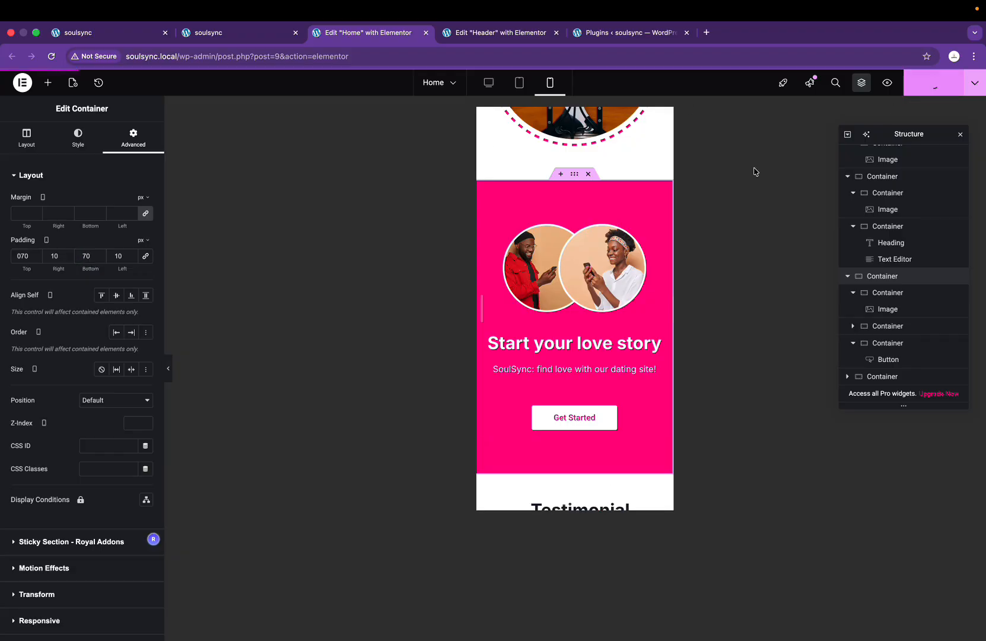
{"action": "scroll", "coordinate": [602, 264], "scroll_direction": "down", "scroll_amount": 10}
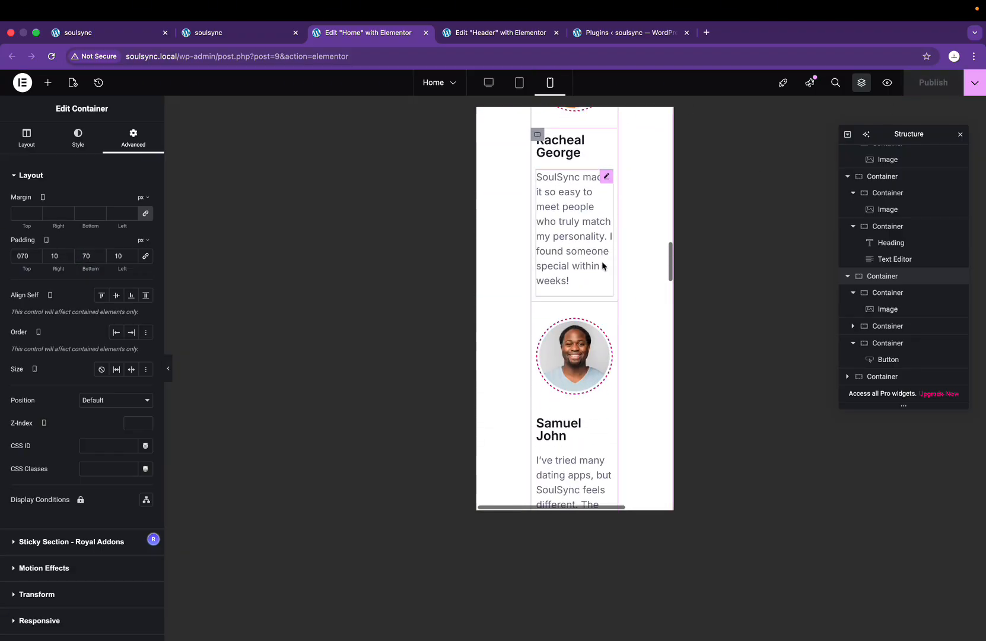
{"action": "key", "text": "ctrl+Right"}
{"action": "scroll", "coordinate": [662, 382], "scroll_direction": "down", "scroll_amount": 10}
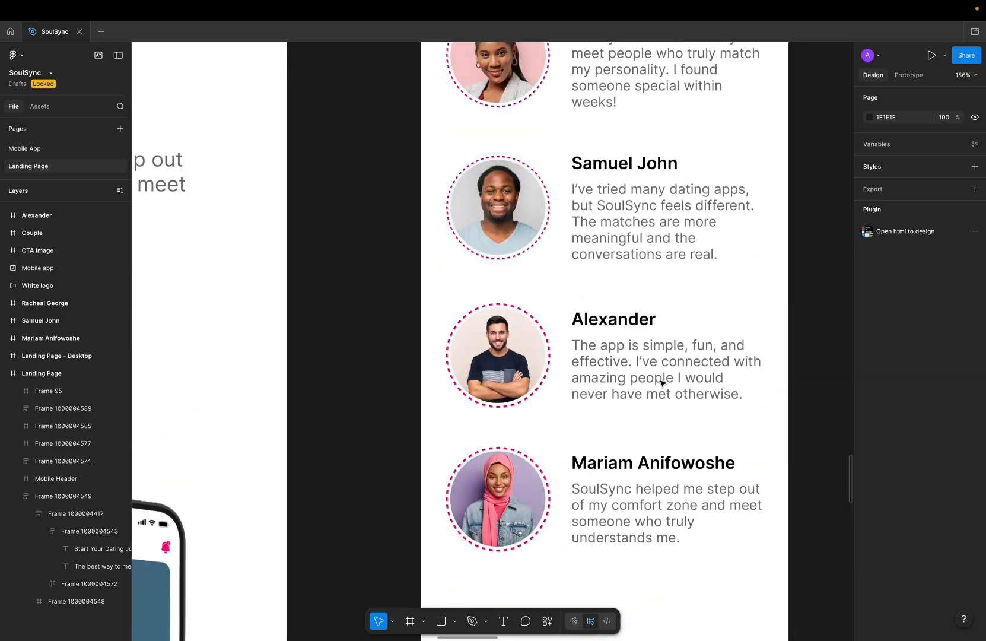
{"action": "scroll", "coordinate": [662, 383], "scroll_direction": "down", "scroll_amount": 5}
{"action": "scroll", "coordinate": [660, 386], "scroll_direction": "up", "scroll_amount": 3}
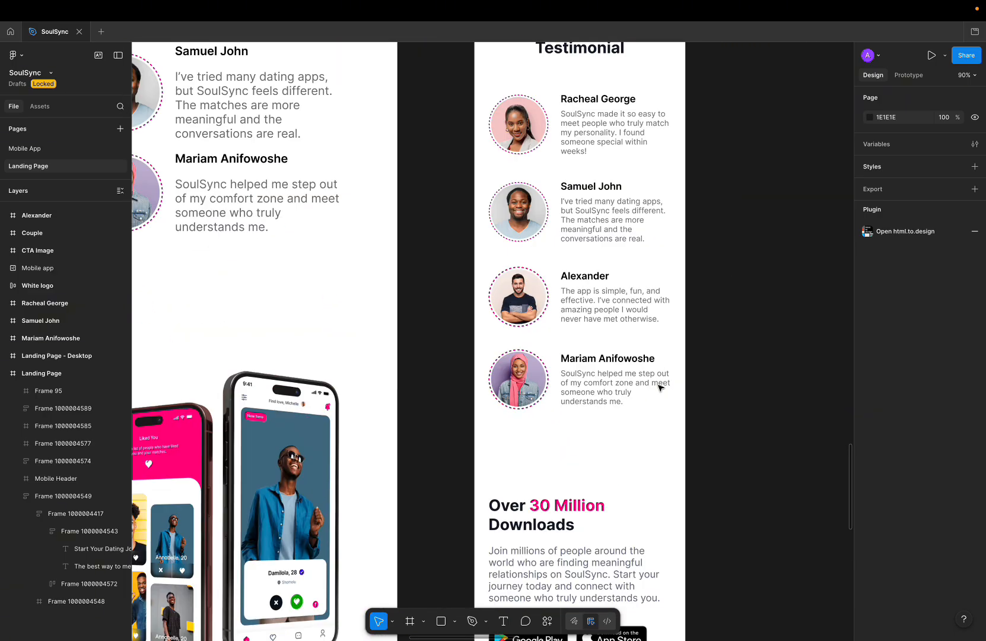
{"action": "scroll", "coordinate": [660, 387], "scroll_direction": "down", "scroll_amount": 3}
{"action": "scroll", "coordinate": [661, 387], "scroll_direction": "down", "scroll_amount": 4}
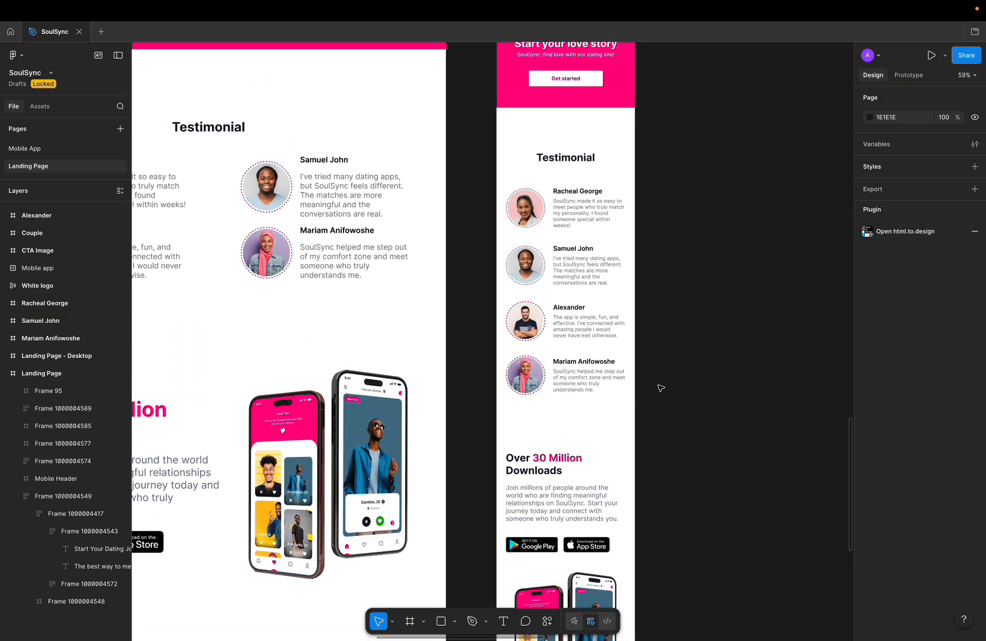
{"action": "key", "text": "ctrl+Left"}
{"action": "scroll", "coordinate": [587, 275], "scroll_direction": "up", "scroll_amount": 5}
{"action": "scroll", "coordinate": [589, 275], "scroll_direction": "up", "scroll_amount": 1}
{"action": "left_click", "coordinate": [574, 201]}
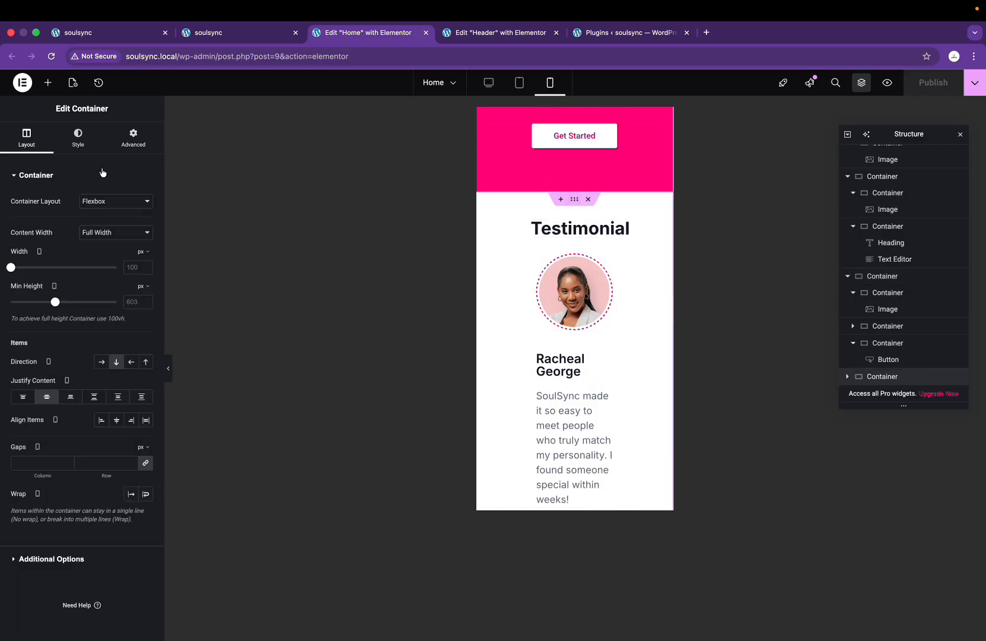
Step: Unlink the testimonial container's padding and set its top padding to 70 px
{"action": "left_click", "coordinate": [130, 140]}
{"action": "type", "text": "10"}
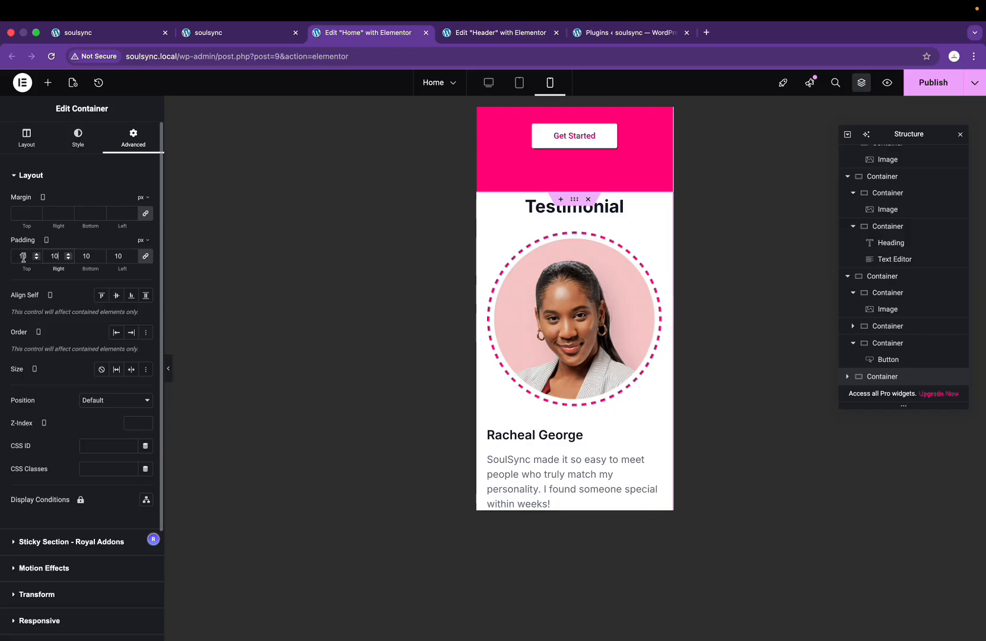
{"action": "left_click", "coordinate": [146, 257]}
{"action": "left_click", "coordinate": [24, 255]}
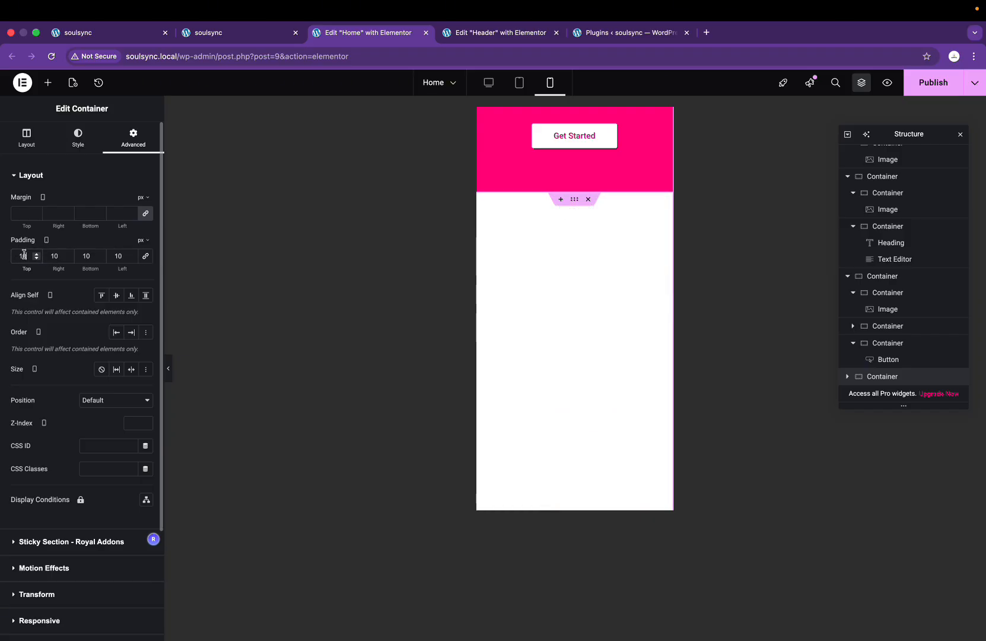
{"action": "key", "text": "BackSpace"}
{"action": "key", "text": "BackSpace"}
{"action": "type", "text": "4"}
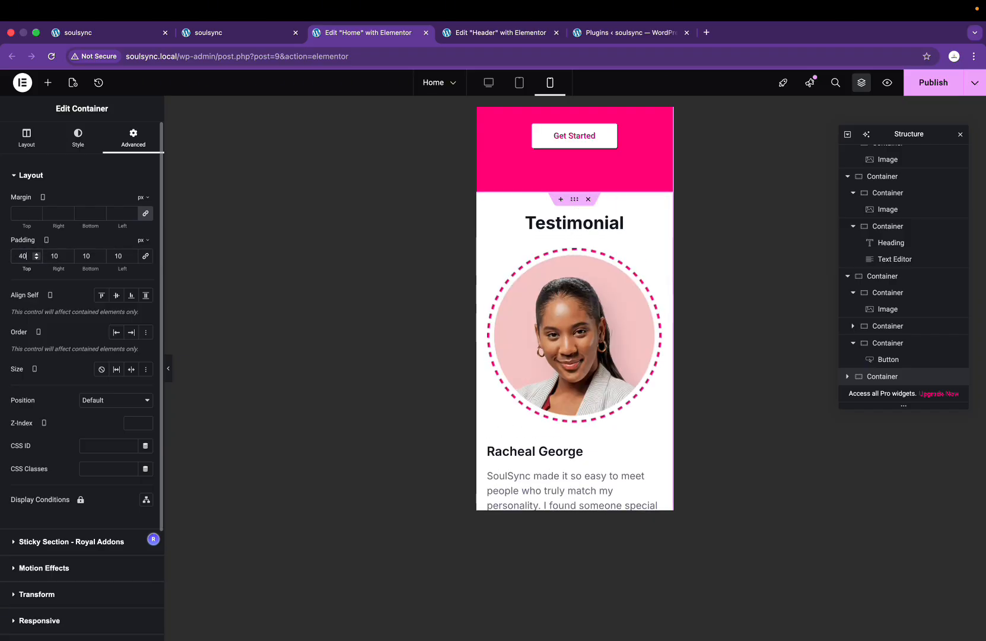
{"action": "key", "text": "BackSpace"}
{"action": "type", "text": "070"}
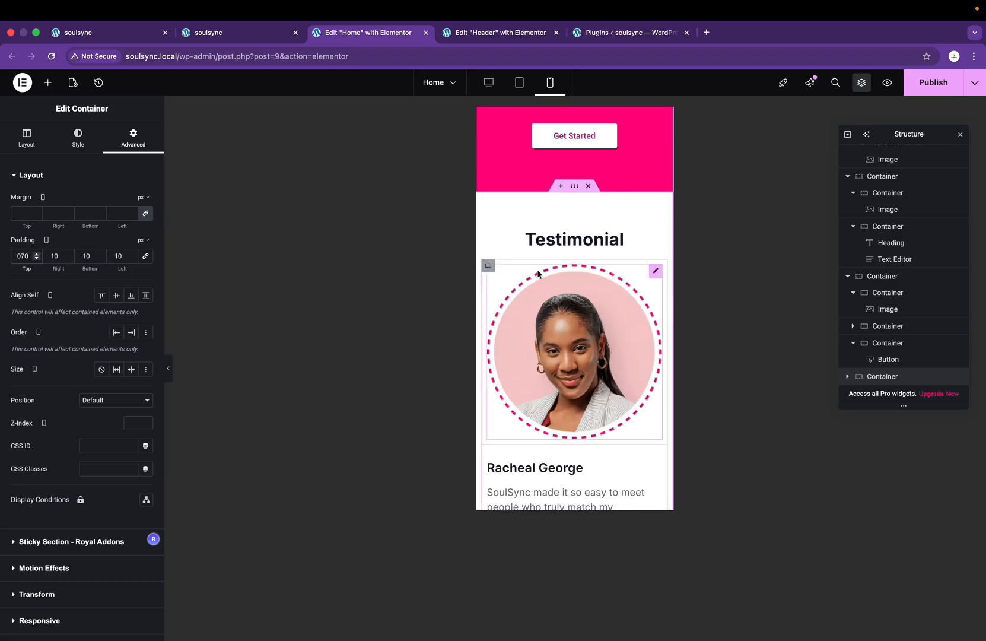
{"action": "scroll", "coordinate": [530, 274], "scroll_direction": "down", "scroll_amount": 5}
{"action": "scroll", "coordinate": [574, 235], "scroll_direction": "up", "scroll_amount": 3}
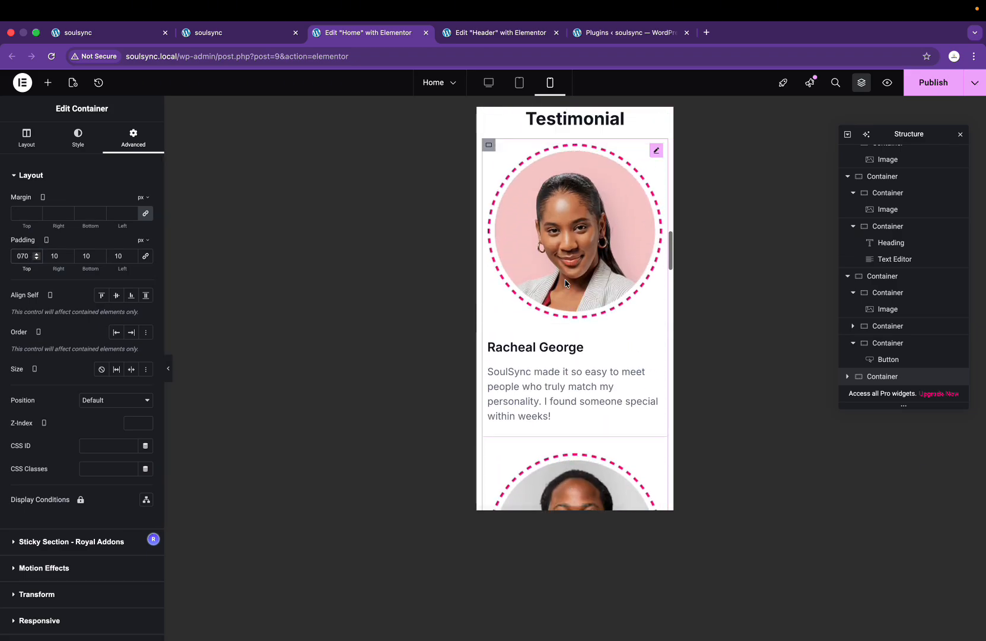
Step: Shrink the first testimonial photo and align it to the start, checking against Figma
{"action": "left_click", "coordinate": [574, 235]}
{"action": "left_click", "coordinate": [80, 138]}
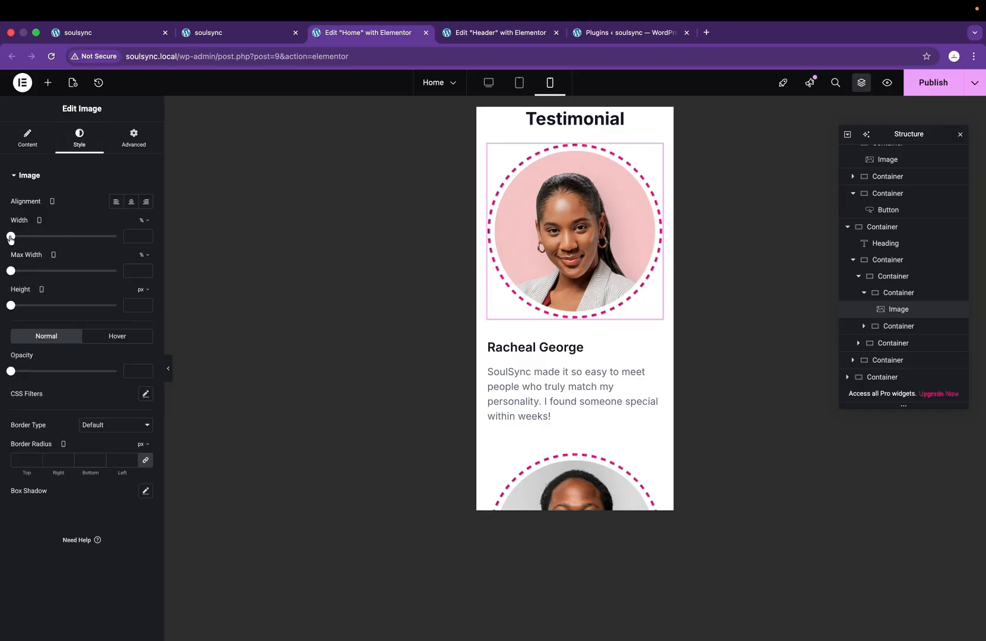
{"action": "left_click_drag", "start_coordinate": [10, 239], "coordinate": [74, 242]}
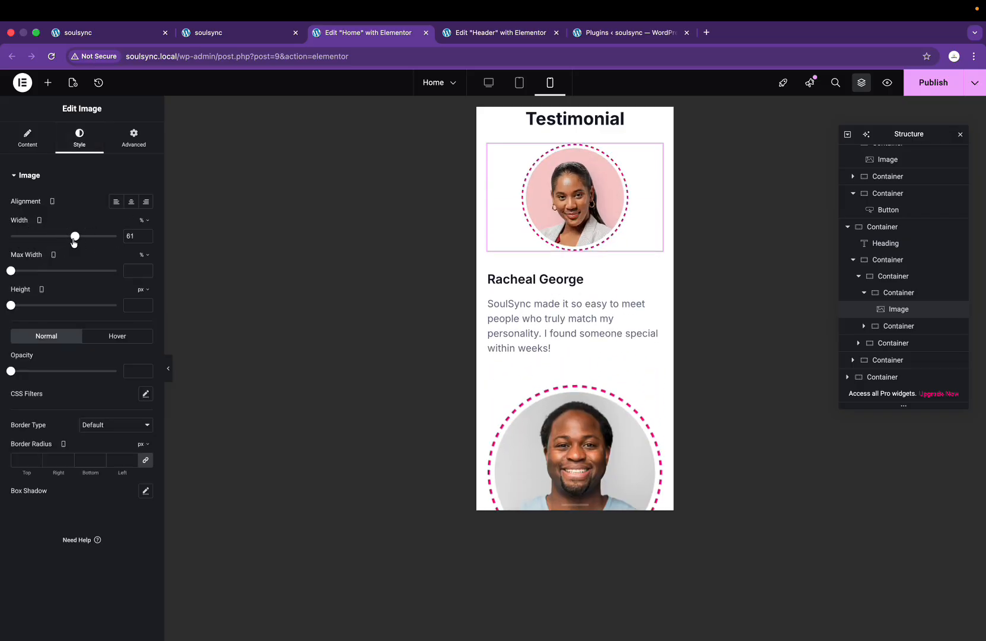
{"action": "left_click", "coordinate": [116, 202]}
{"action": "key", "text": "ctrl+Right"}
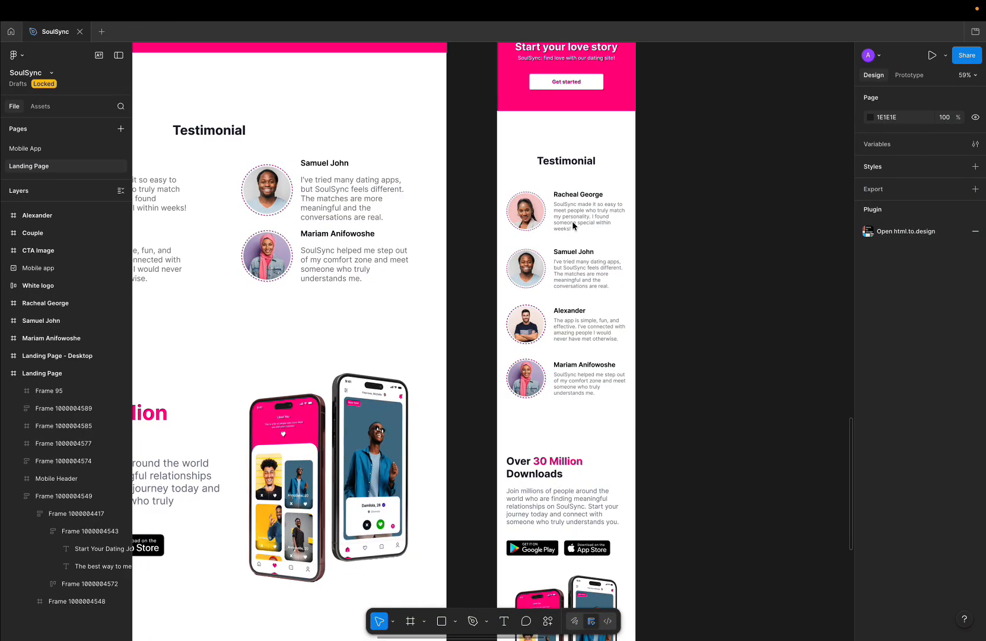
{"action": "key", "text": "ctrl+Left"}
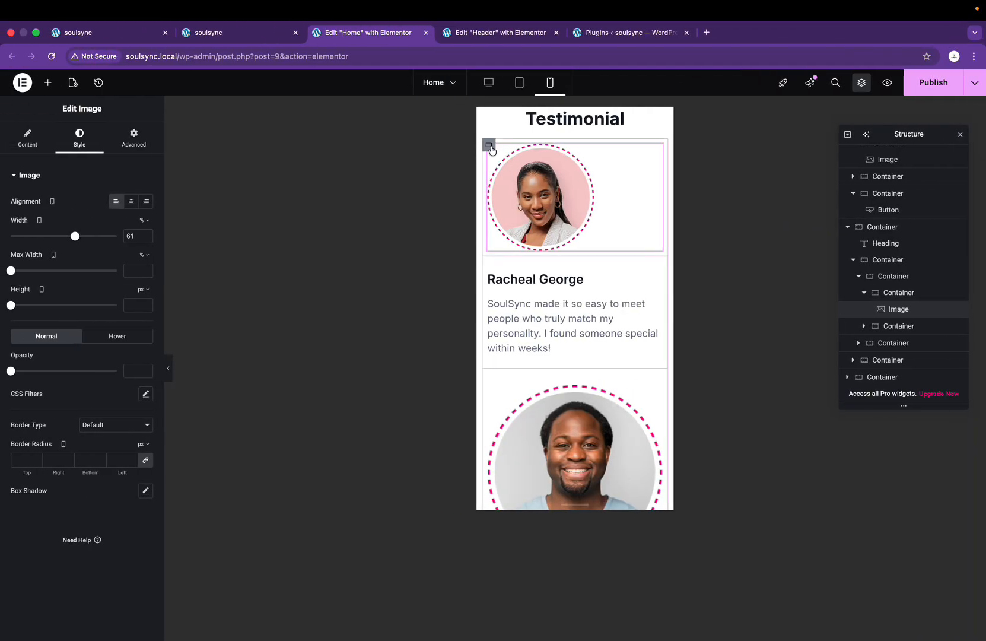
Step: Switch the photo and name-and-quote containers to percent widths, the text container at 50%
{"action": "left_click", "coordinate": [489, 146]}
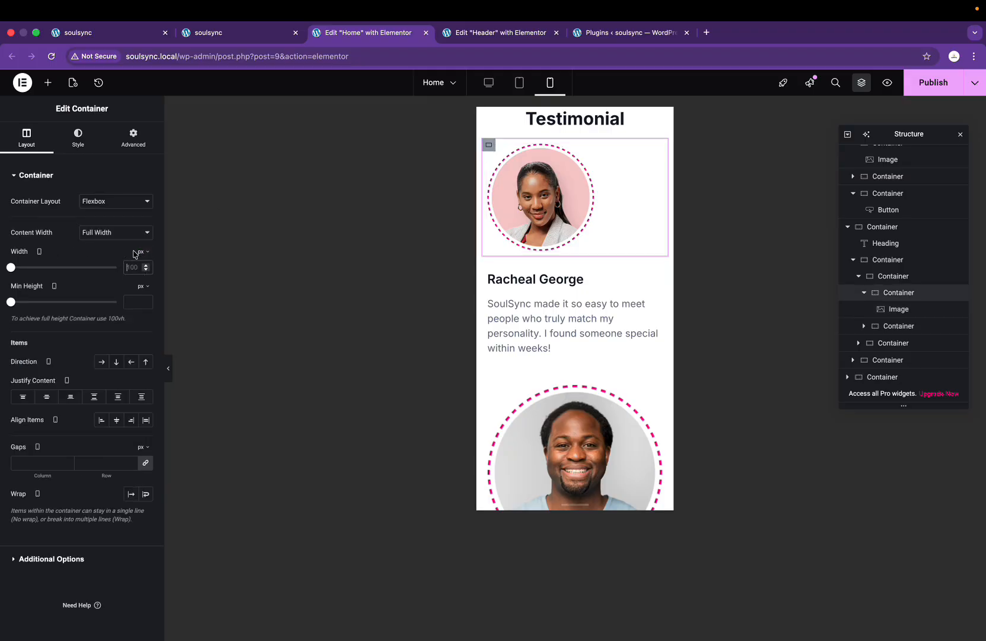
{"action": "left_click", "coordinate": [141, 267]}
{"action": "type", "text": "40"}
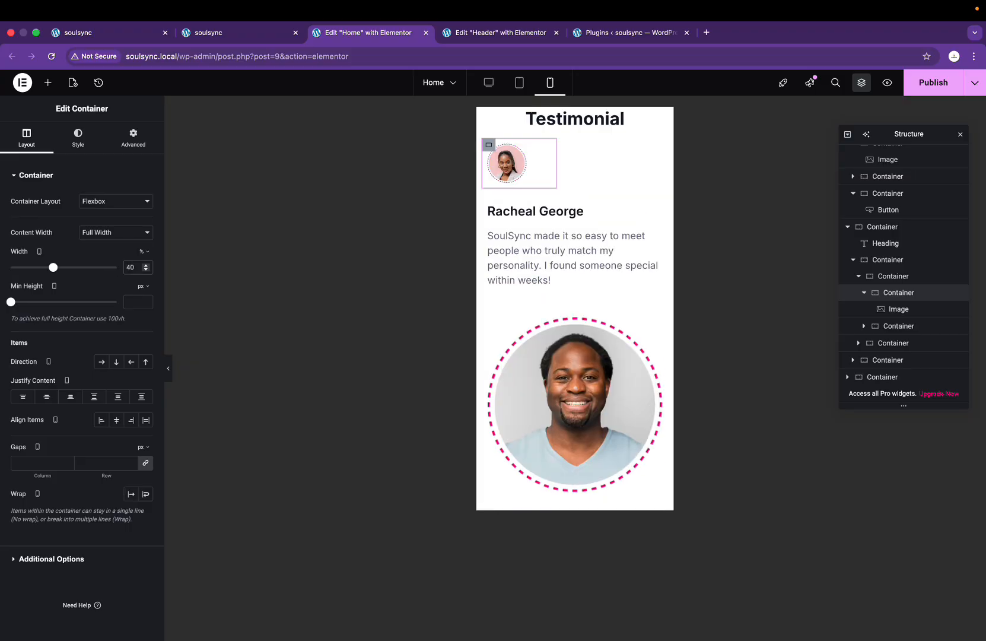
{"action": "key", "text": "BackSpace"}
{"action": "key", "text": "BackSpace"}
{"action": "type", "text": "50"}
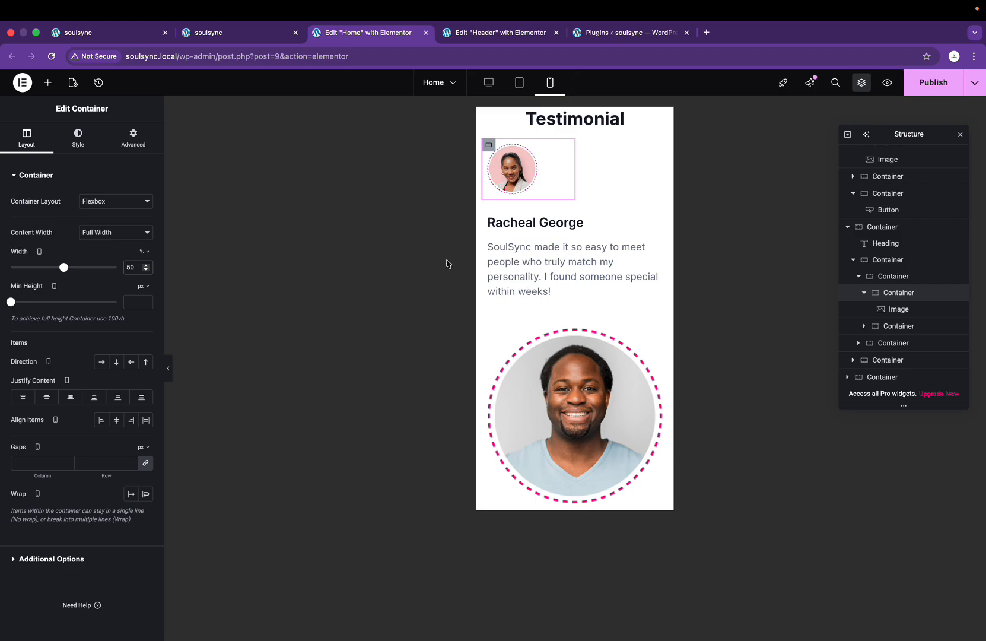
{"action": "left_click", "coordinate": [488, 216]}
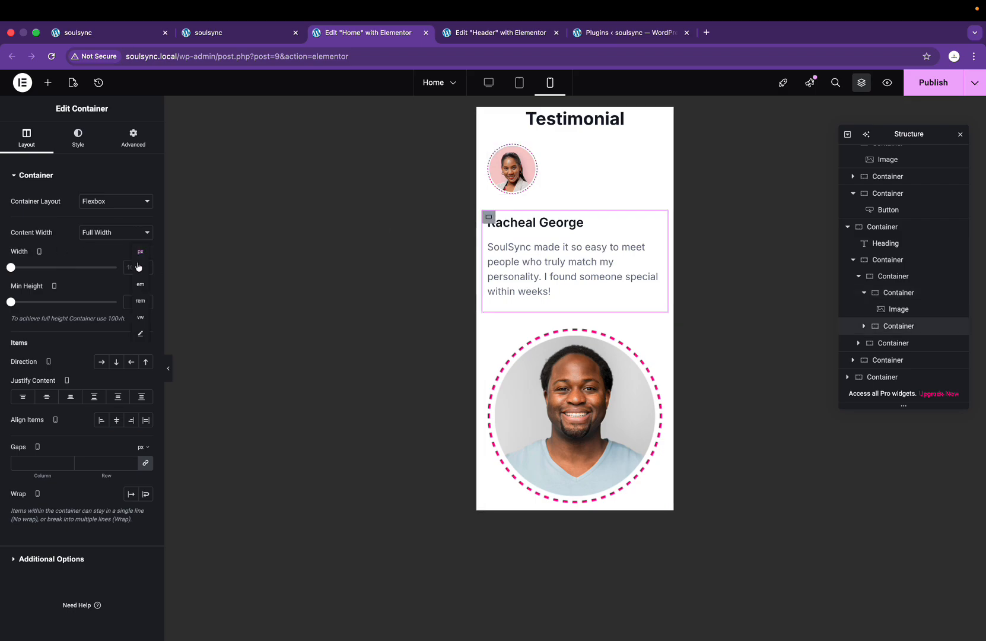
{"action": "left_click", "coordinate": [140, 268]}
{"action": "type", "text": "50"}
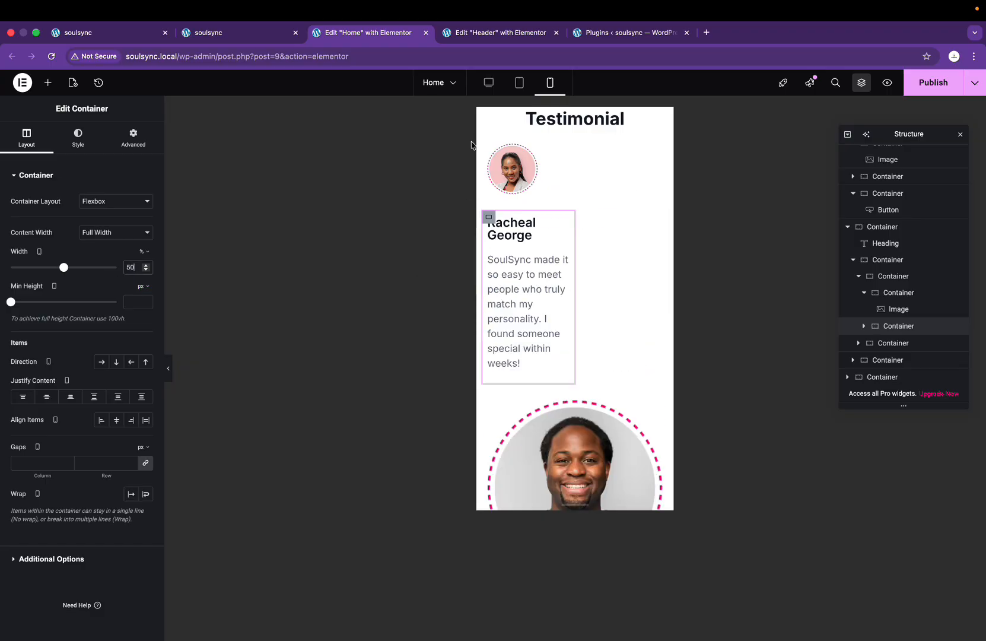
{"action": "left_click", "coordinate": [489, 144]}
{"action": "type", "text": "45"}
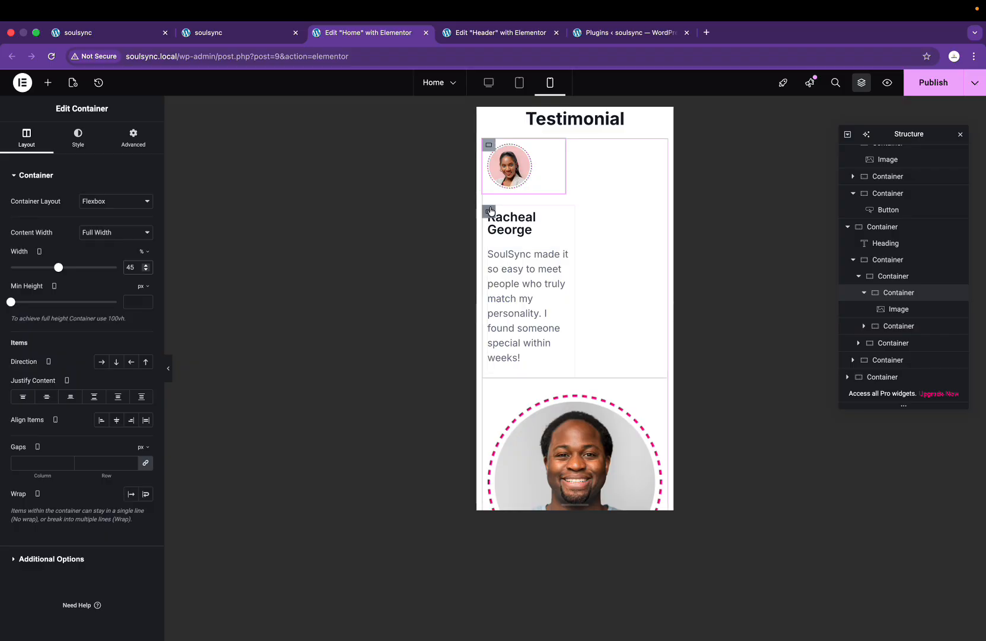
{"action": "left_click", "coordinate": [490, 211]}
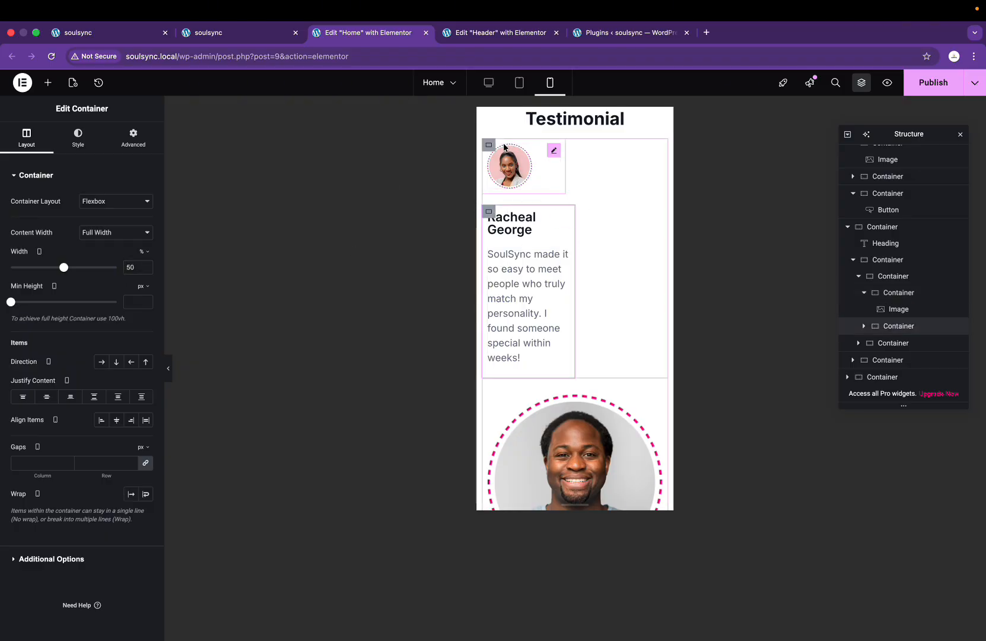
Step: Enlarge the photo to fill its container and set that container to 44% width
{"action": "left_click", "coordinate": [554, 152]}
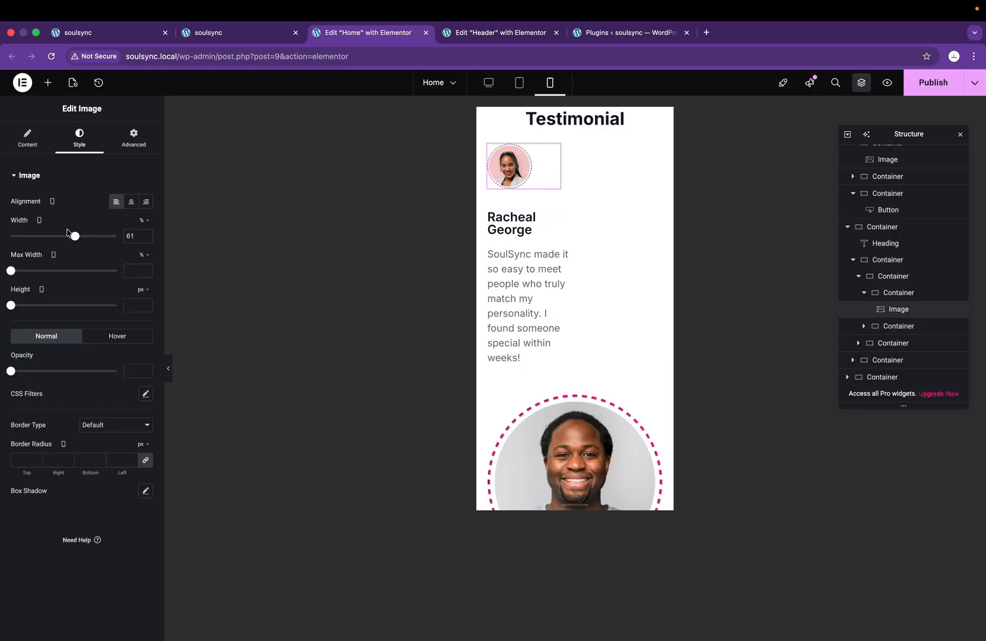
{"action": "left_click_drag", "start_coordinate": [77, 242], "coordinate": [135, 238]}
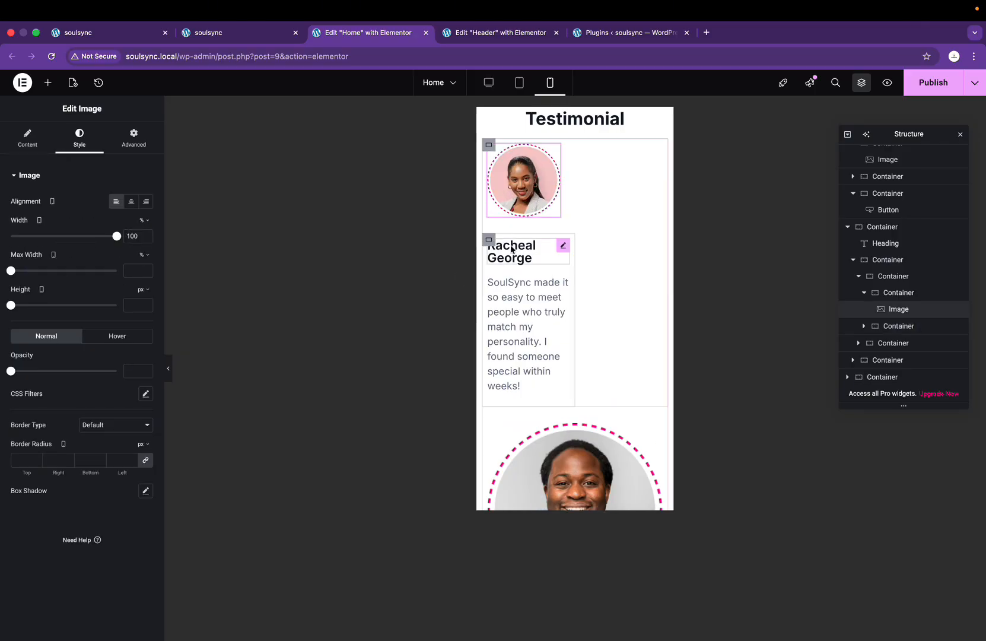
{"action": "left_click", "coordinate": [489, 147]}
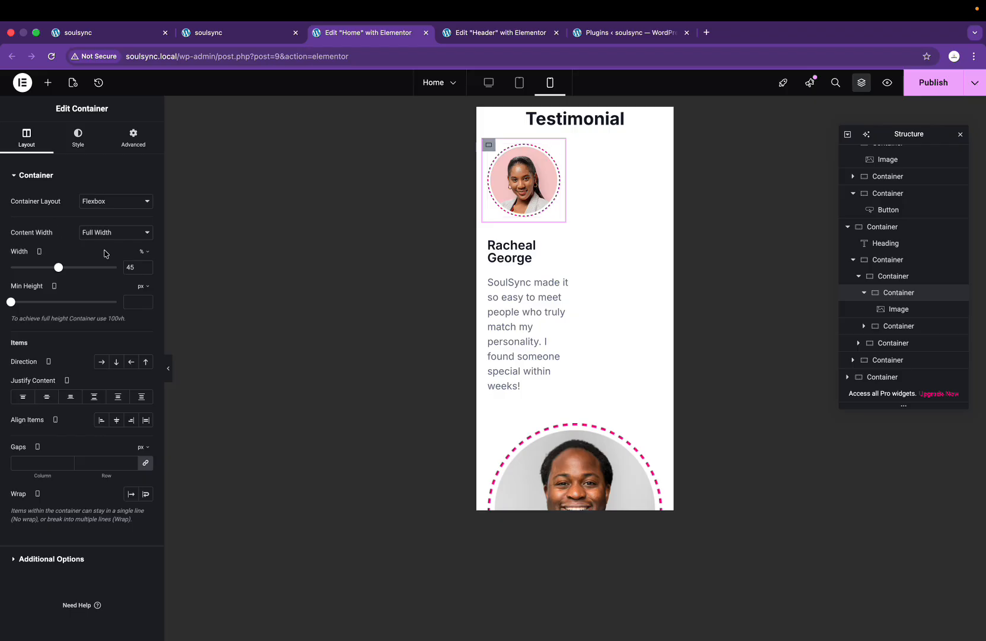
{"action": "type", "text": "40"}
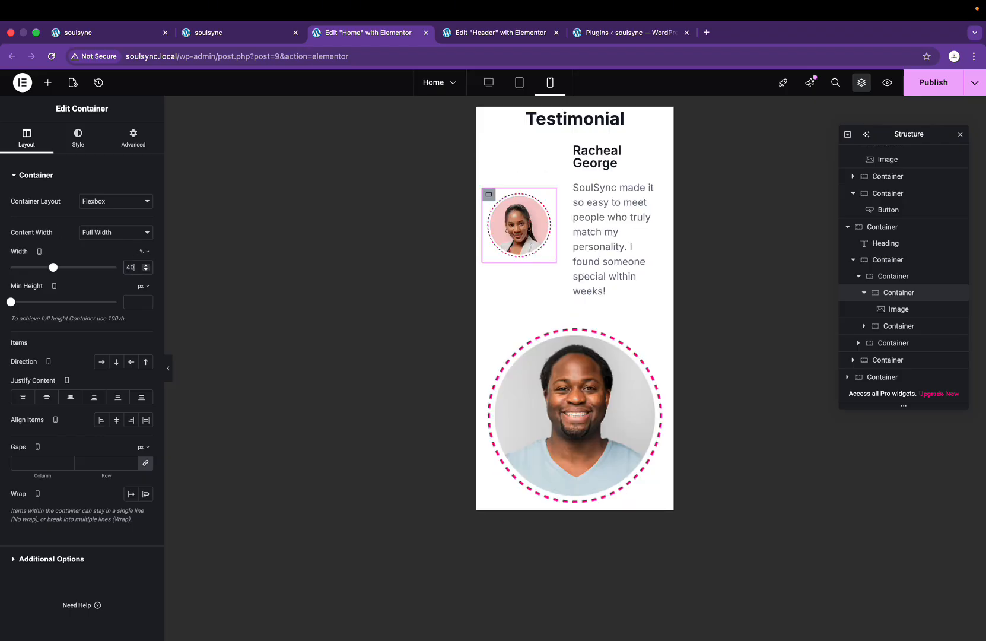
{"action": "key", "text": "BackSpace"}
{"action": "type", "text": "3"}
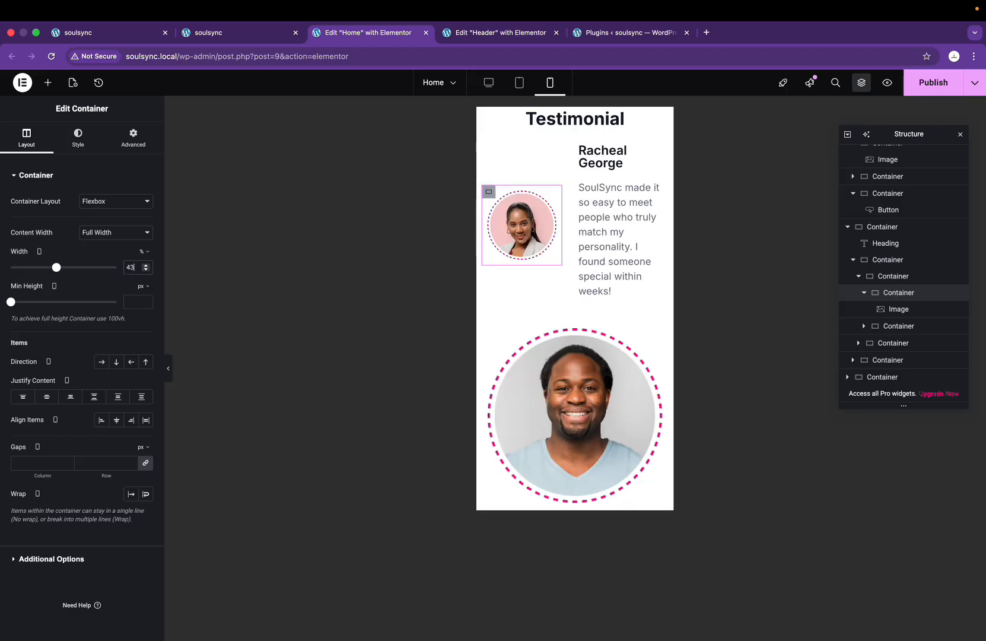
{"action": "key", "text": "BackSpace"}
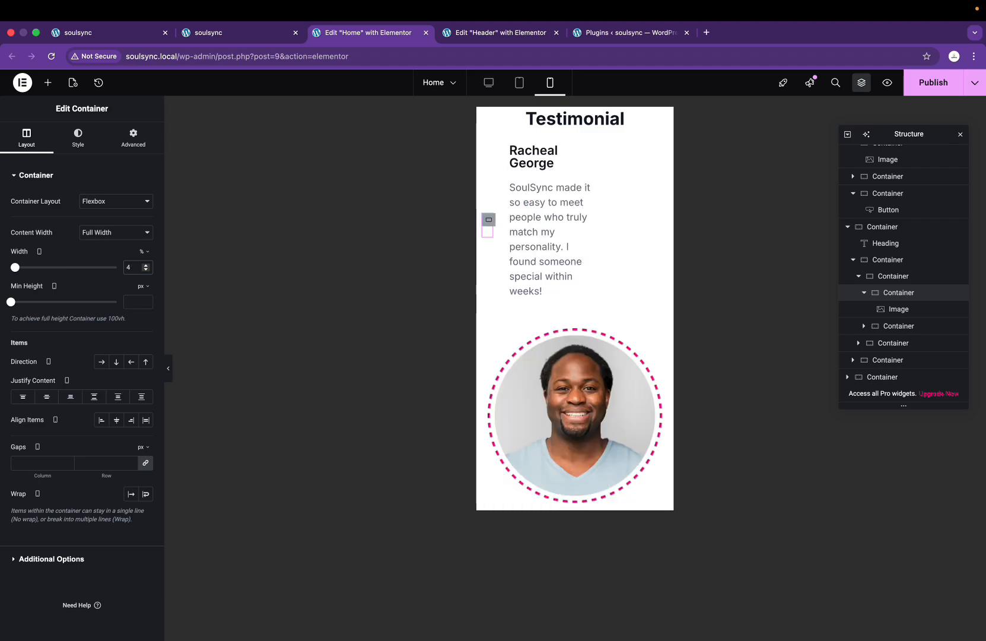
{"action": "type", "text": "4"}
Step: Set the photo container's padding to 0
{"action": "left_click", "coordinate": [490, 191]}
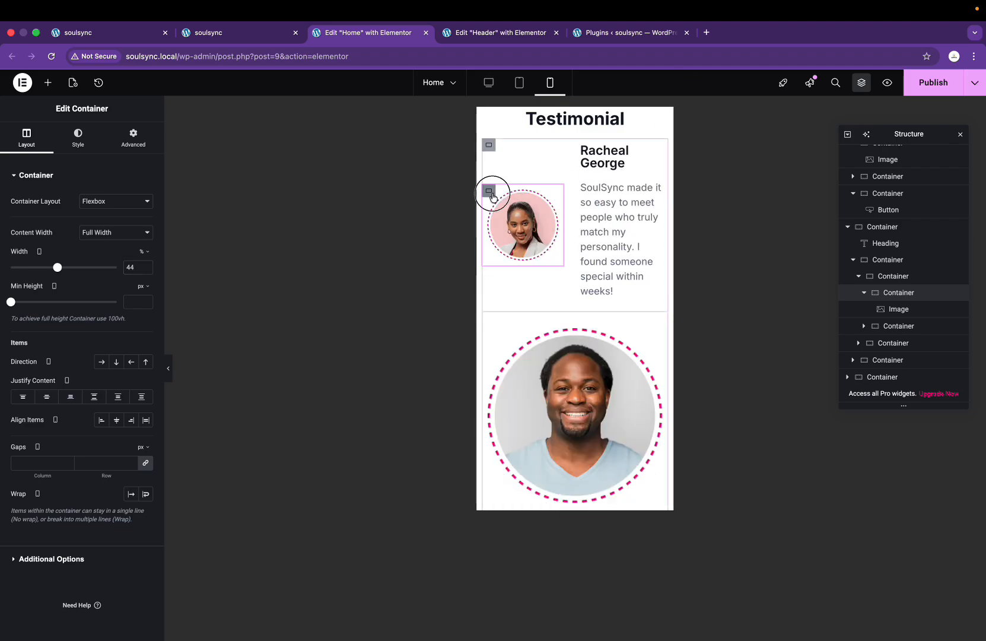
{"action": "left_click", "coordinate": [120, 137]}
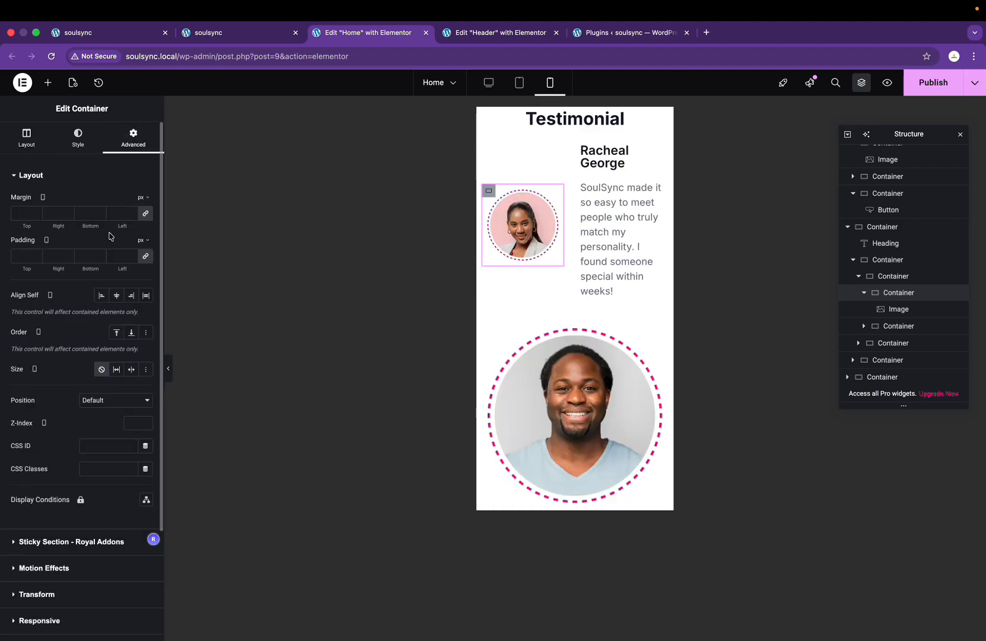
{"action": "type", "text": "0"}
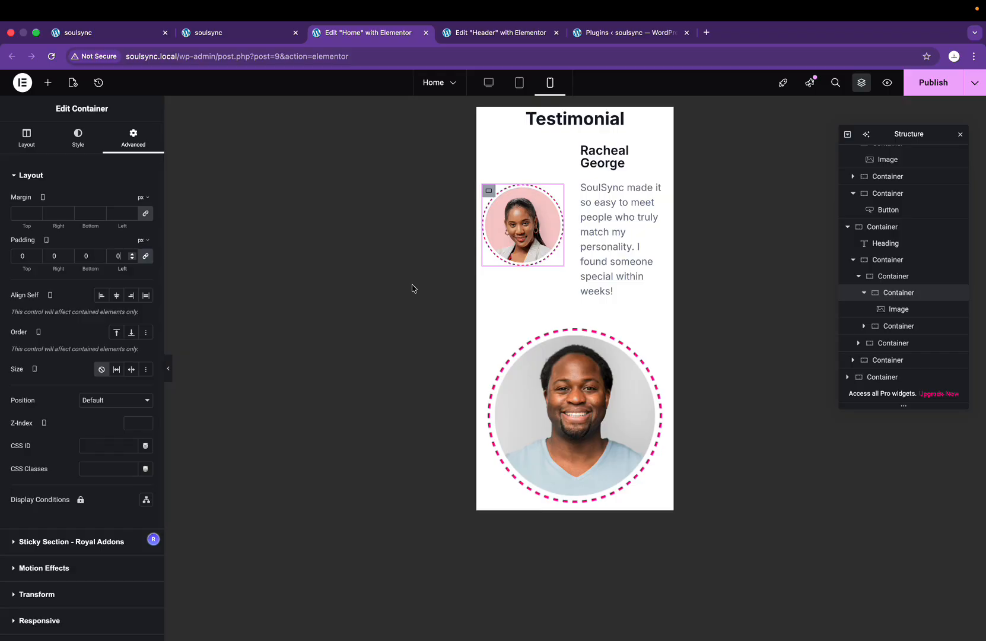
{"action": "left_click", "coordinate": [610, 155]}
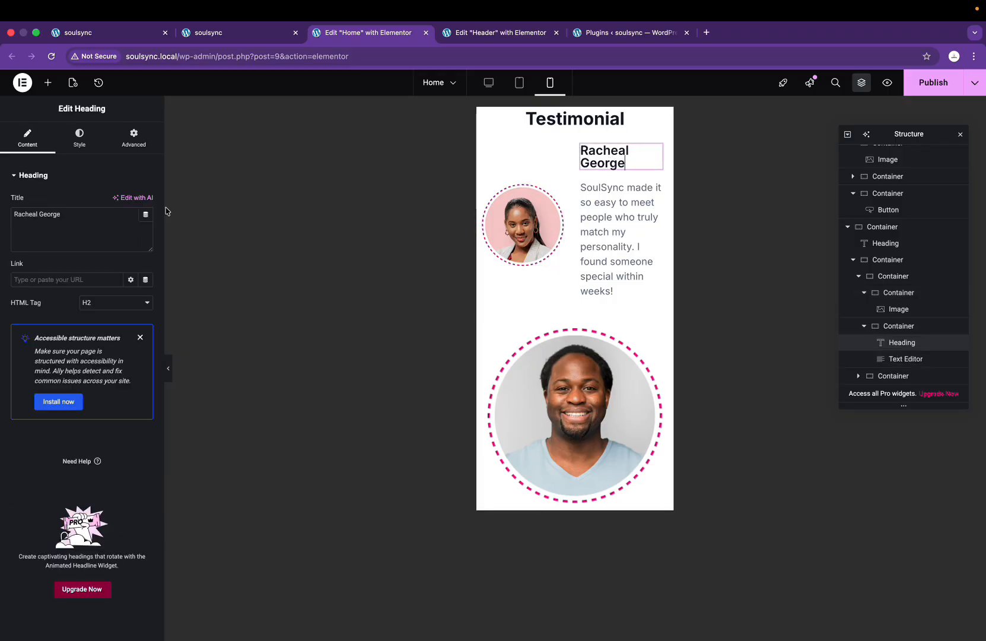
{"action": "left_click", "coordinate": [74, 136]}
{"action": "left_click", "coordinate": [147, 234]}
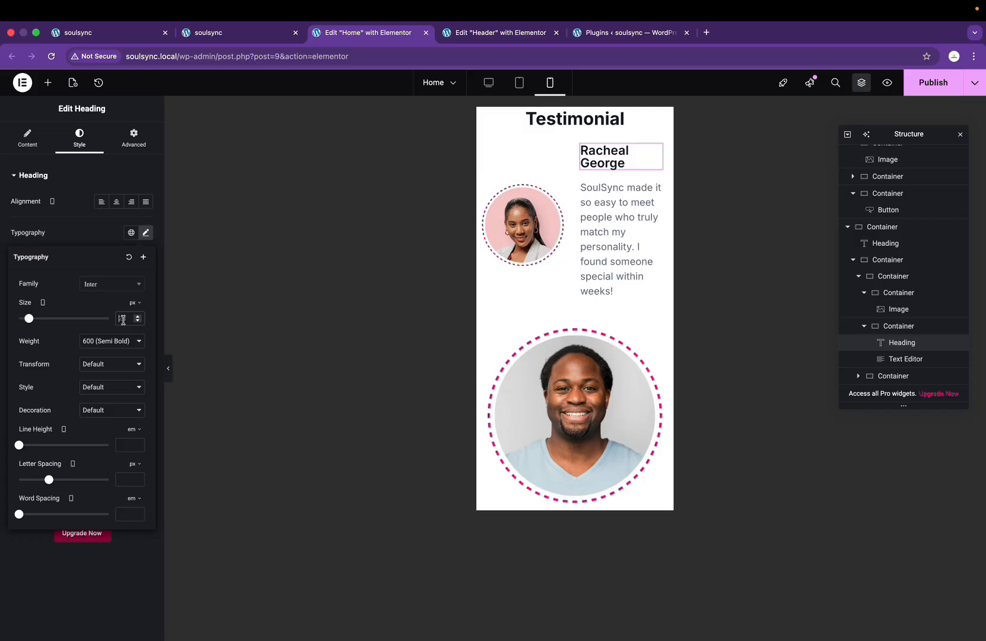
{"action": "type", "text": "18"}
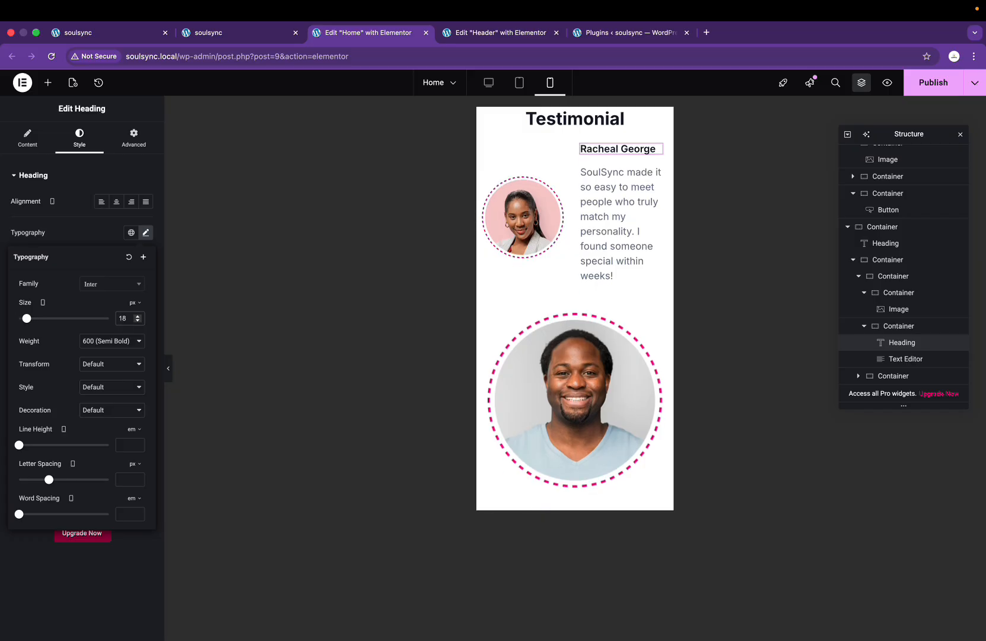
Step: Compare the quote with the Figma design and set the paragraph spacing to 14
{"action": "left_click", "coordinate": [636, 220]}
{"action": "left_click", "coordinate": [89, 137]}
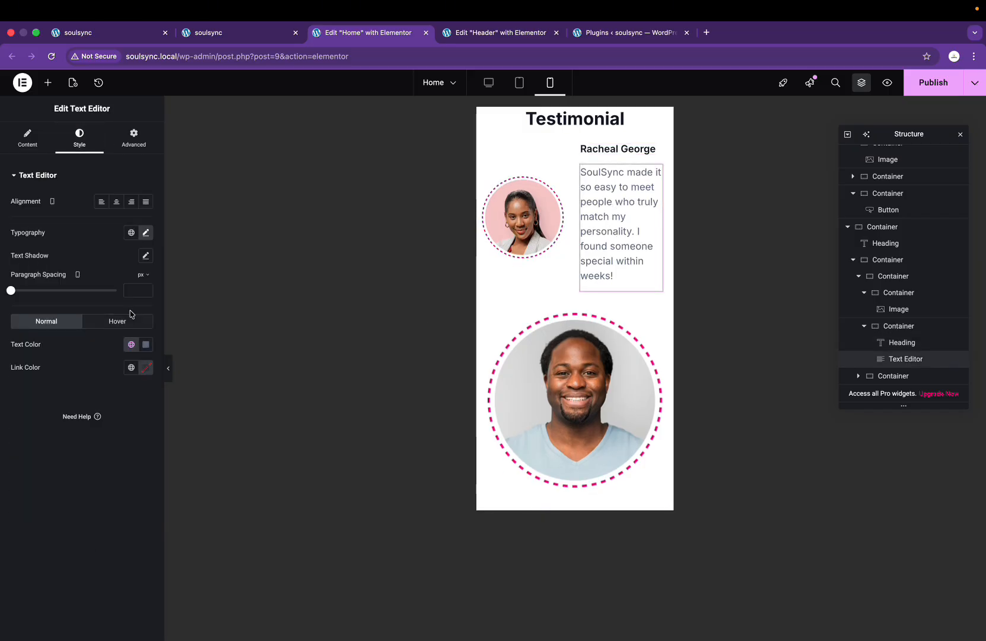
{"action": "type", "text": "14"}
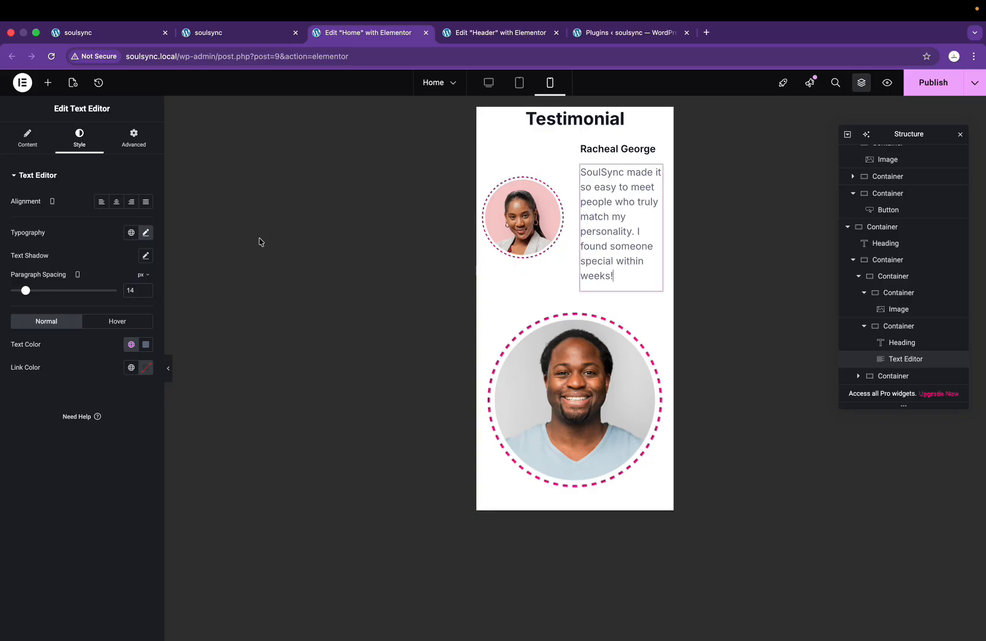
{"action": "key", "text": "ctrl+Right"}
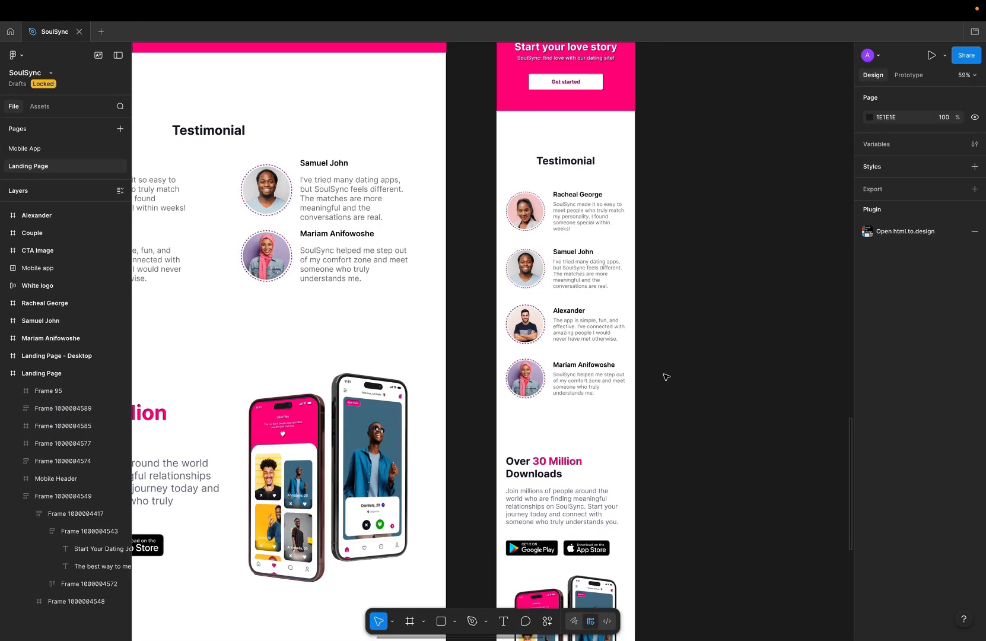
{"action": "left_click", "coordinate": [605, 221]}
{"action": "double_click", "coordinate": [606, 220]}
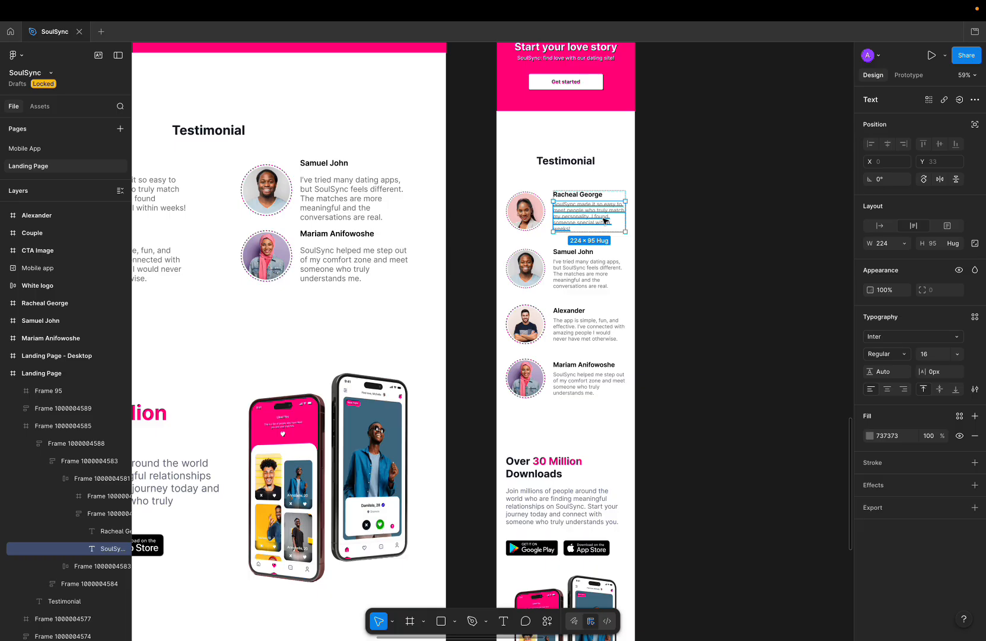
{"action": "key", "text": "ctrl+Left"}
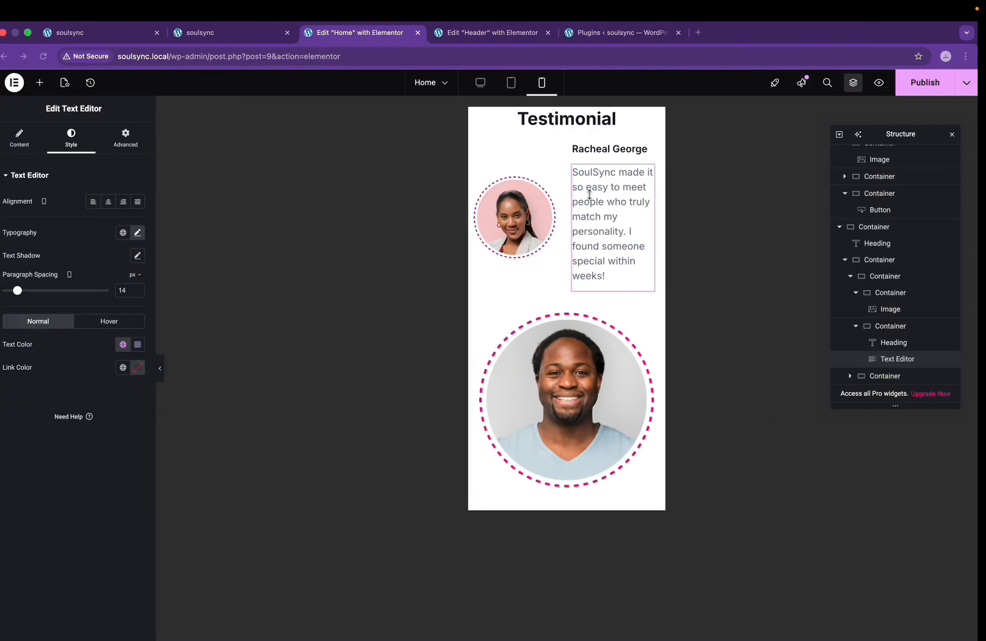
{"action": "type", "text": "12"}
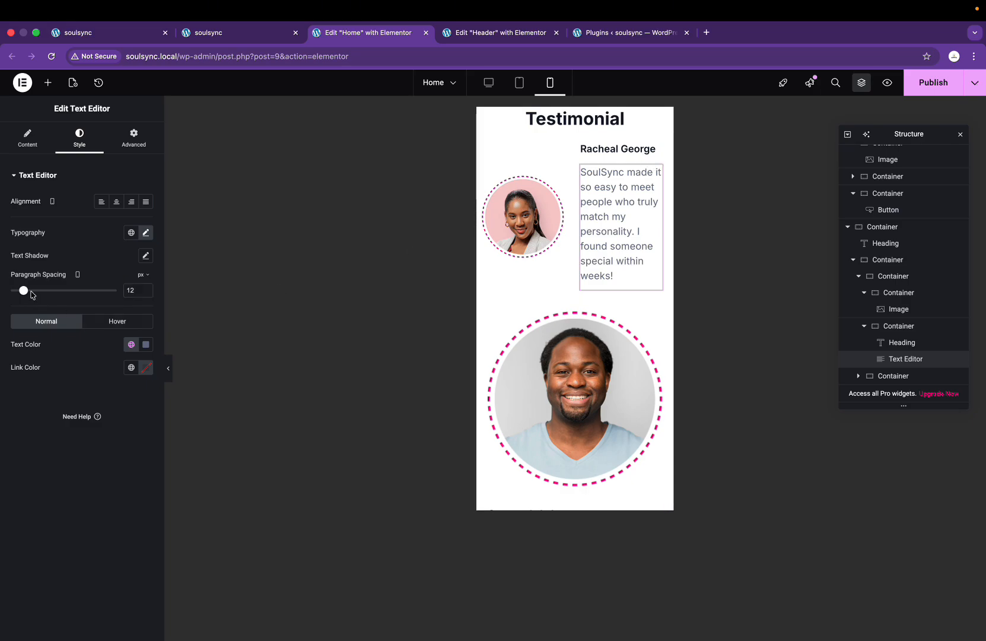
{"action": "key", "text": "Up"}
{"action": "key", "text": "Up"}
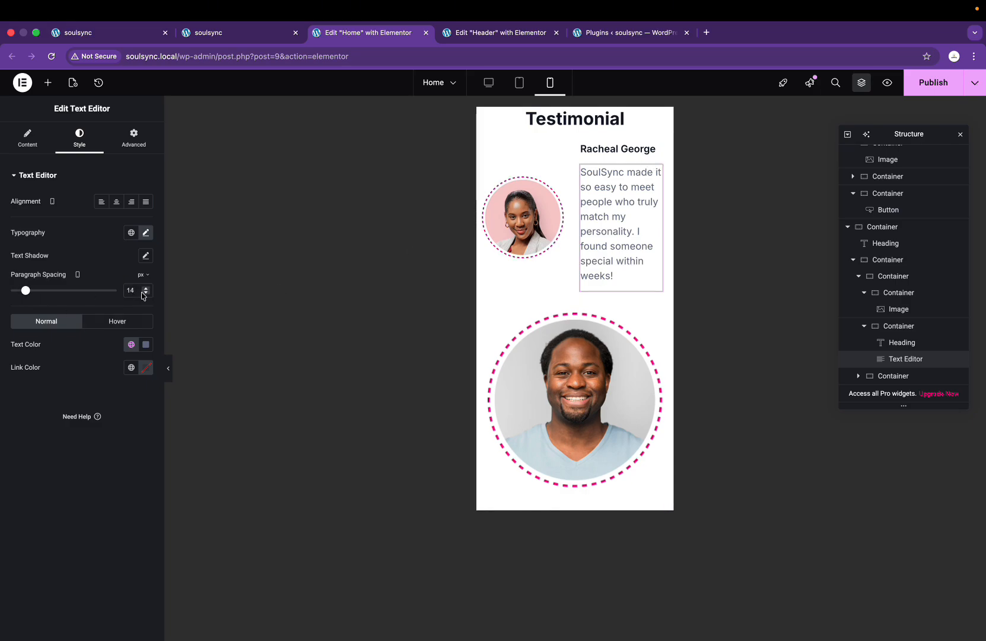
Step: Set the testimonial paragraph's font size to 14 px
{"action": "left_click", "coordinate": [146, 233]}
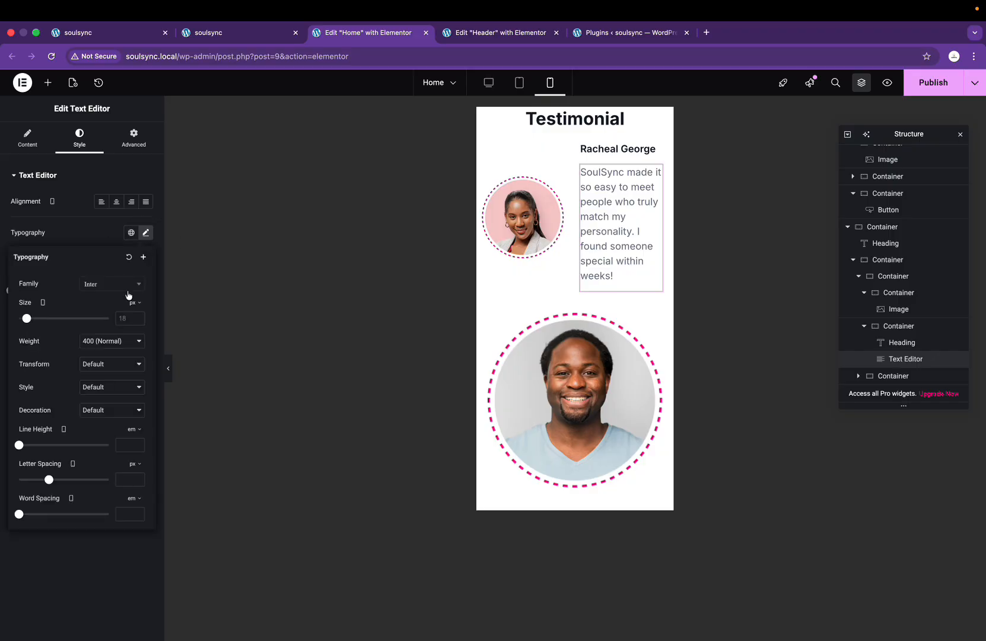
{"action": "left_click", "coordinate": [124, 318]}
{"action": "type", "text": "14"}
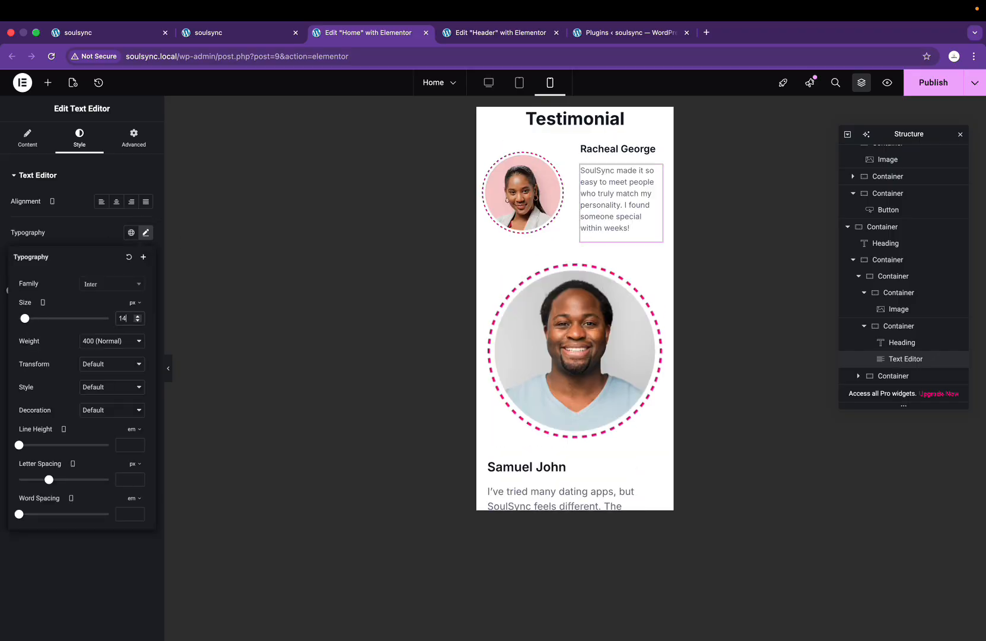
{"action": "scroll", "coordinate": [559, 267], "scroll_direction": "up", "scroll_amount": 3}
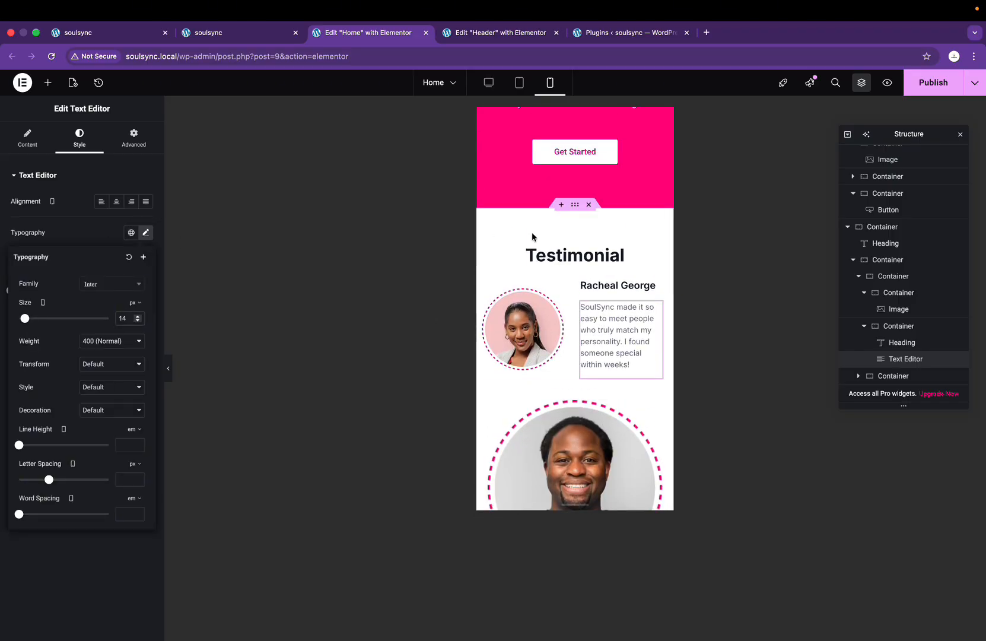
{"action": "scroll", "coordinate": [566, 296], "scroll_direction": "down", "scroll_amount": 1}
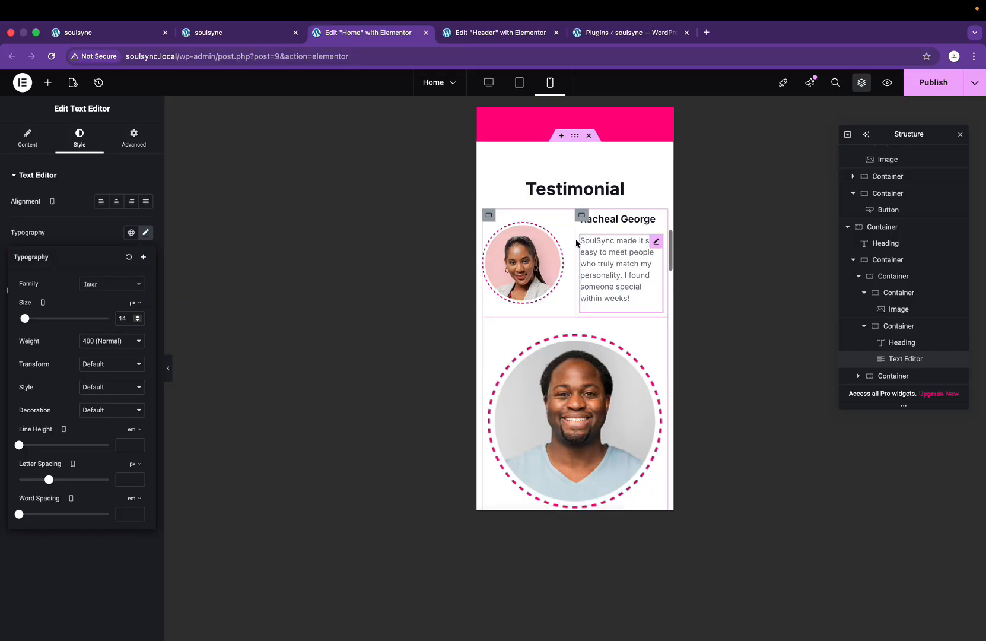
Step: Paste the first testimonial card's style and text-column layout onto the second card
{"action": "right_click", "coordinate": [488, 229]}
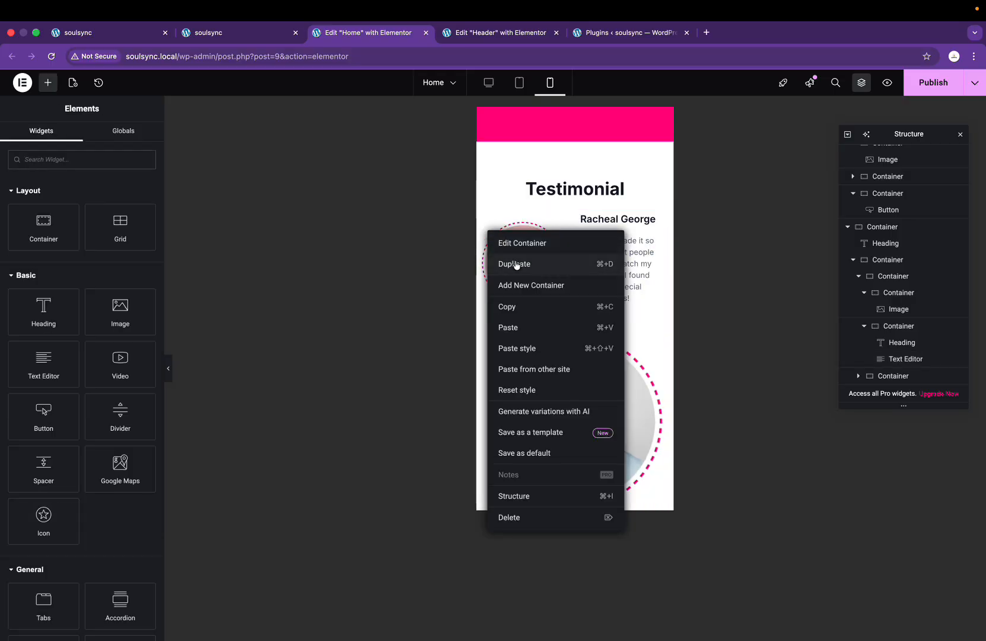
{"action": "left_click", "coordinate": [514, 308]}
{"action": "right_click", "coordinate": [488, 336]}
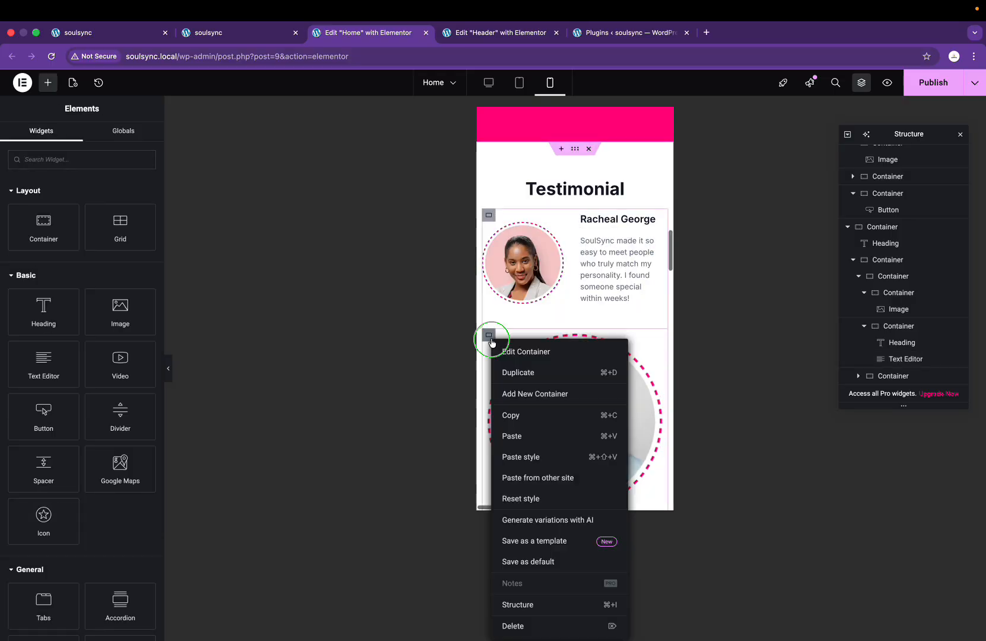
{"action": "left_click", "coordinate": [544, 458]}
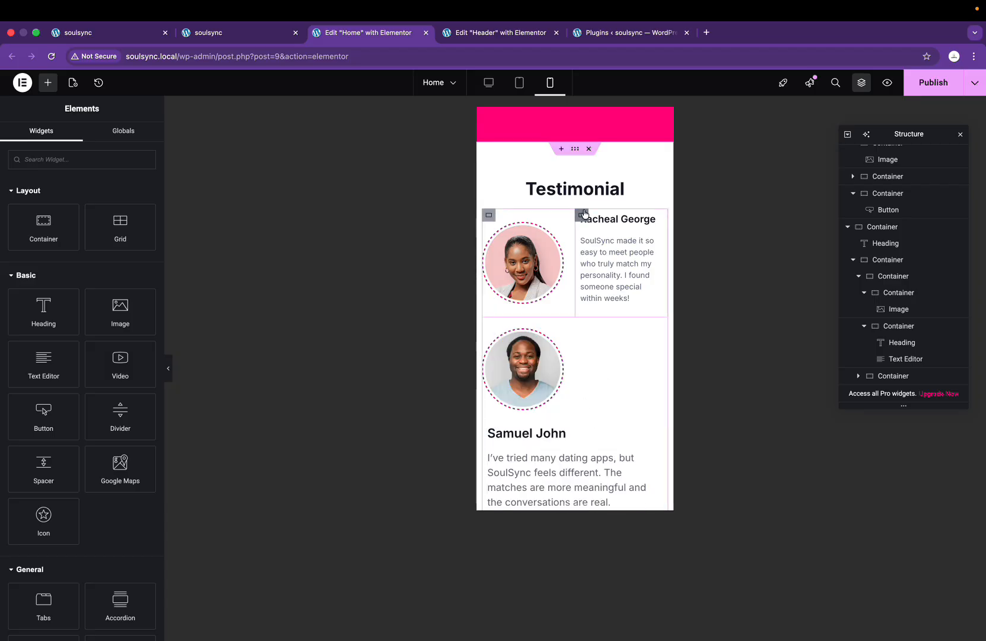
{"action": "right_click", "coordinate": [584, 215]}
{"action": "left_click", "coordinate": [610, 293]}
{"action": "scroll", "coordinate": [605, 300], "scroll_direction": "down", "scroll_amount": 3}
{"action": "right_click", "coordinate": [488, 243]}
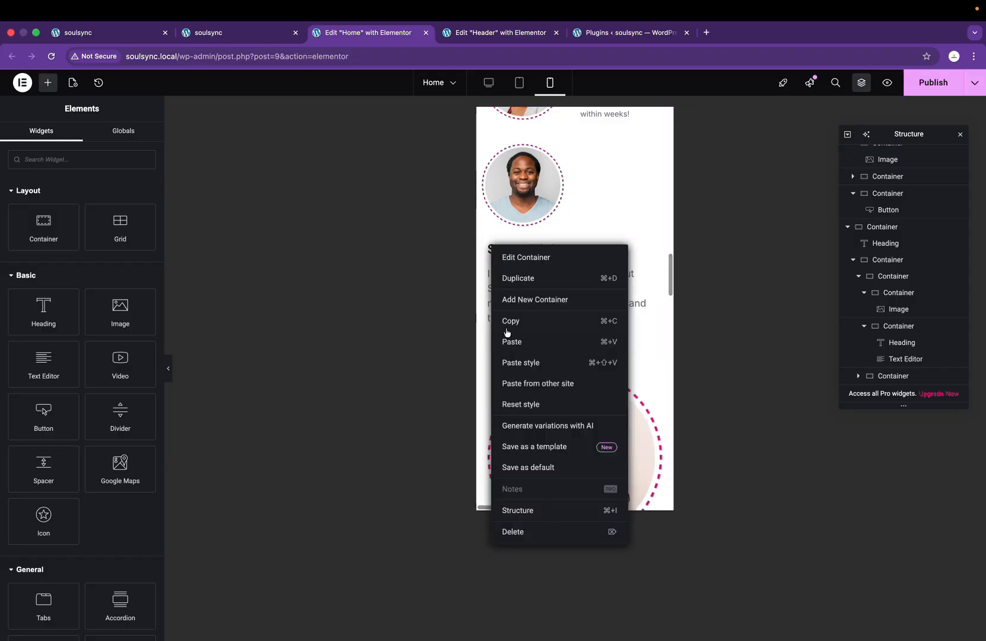
{"action": "left_click", "coordinate": [517, 364]}
{"action": "scroll", "coordinate": [578, 267], "scroll_direction": "up", "scroll_amount": 3}
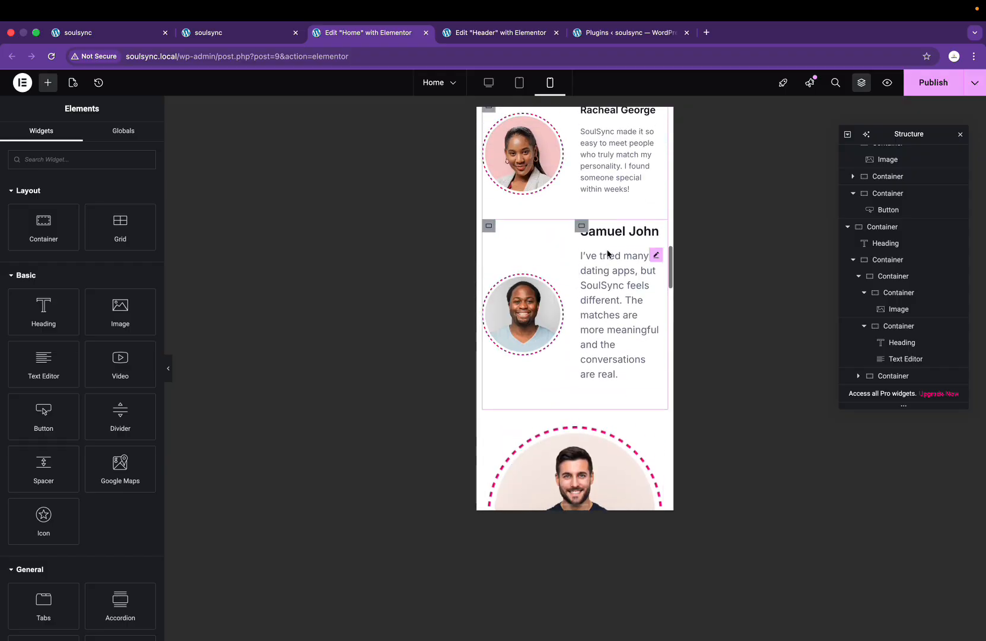
Step: Match the second testimonial's heading and quote text styles to the first testimonial's
{"action": "right_click", "coordinate": [624, 149]}
{"action": "left_click", "coordinate": [638, 205]}
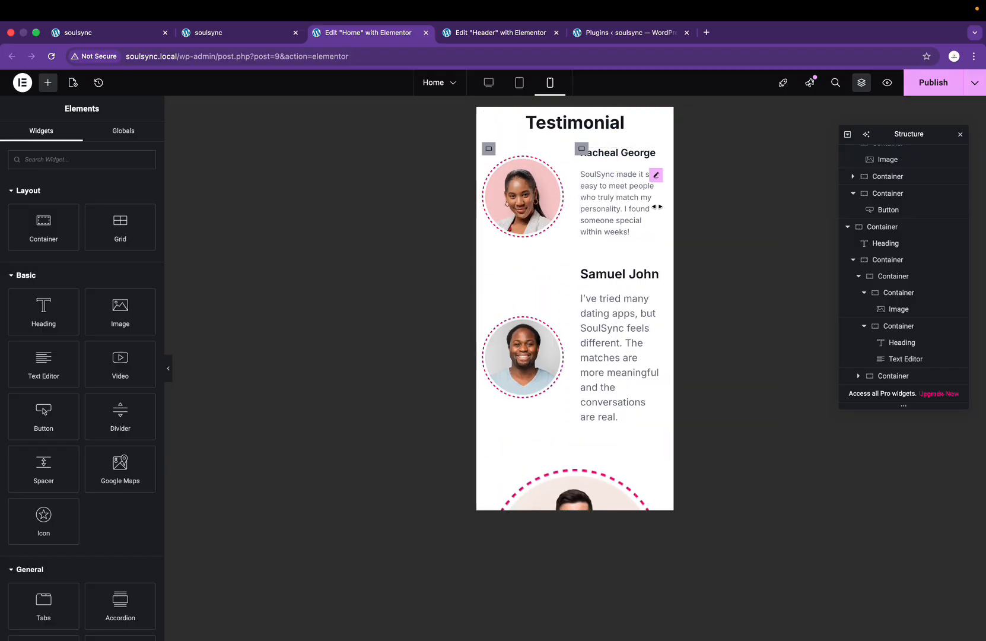
{"action": "right_click", "coordinate": [629, 277]}
{"action": "left_click", "coordinate": [656, 372]}
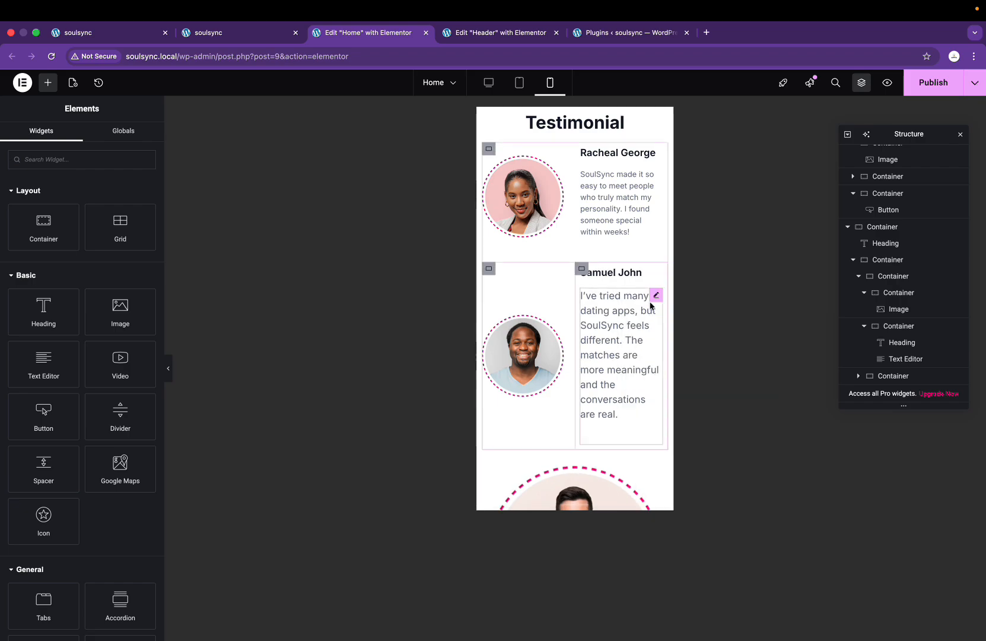
{"action": "right_click", "coordinate": [634, 206]}
{"action": "left_click", "coordinate": [651, 279]}
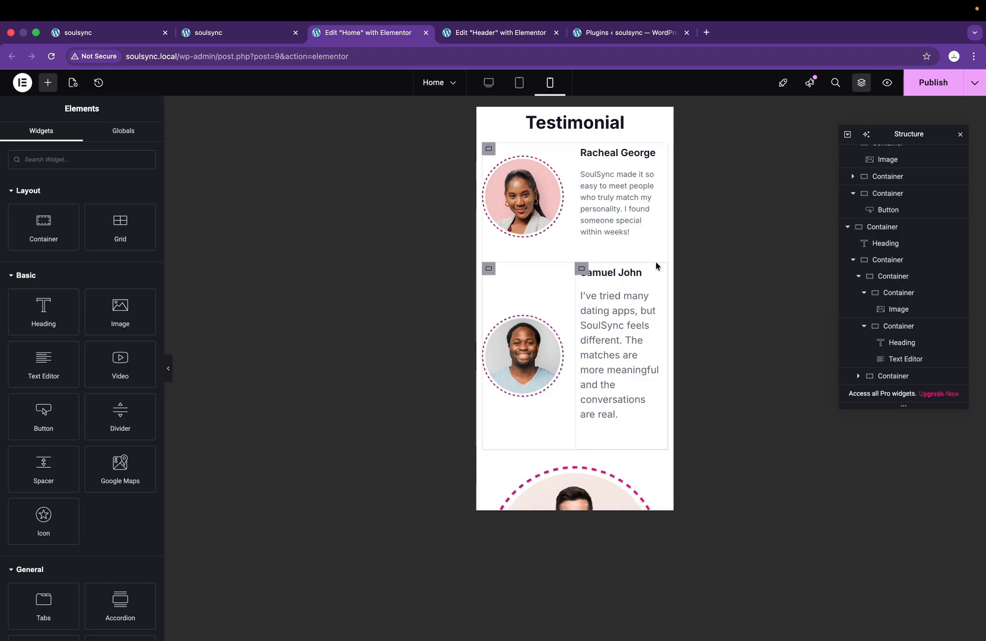
{"action": "right_click", "coordinate": [624, 344]}
{"action": "left_click", "coordinate": [656, 445]}
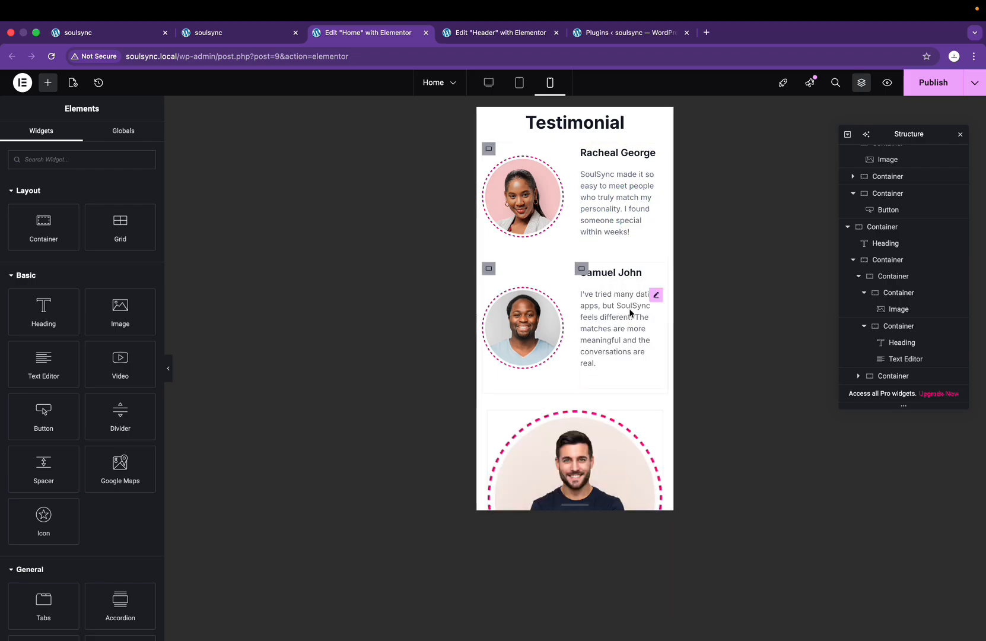
{"action": "scroll", "coordinate": [616, 383], "scroll_direction": "down", "scroll_amount": 5}
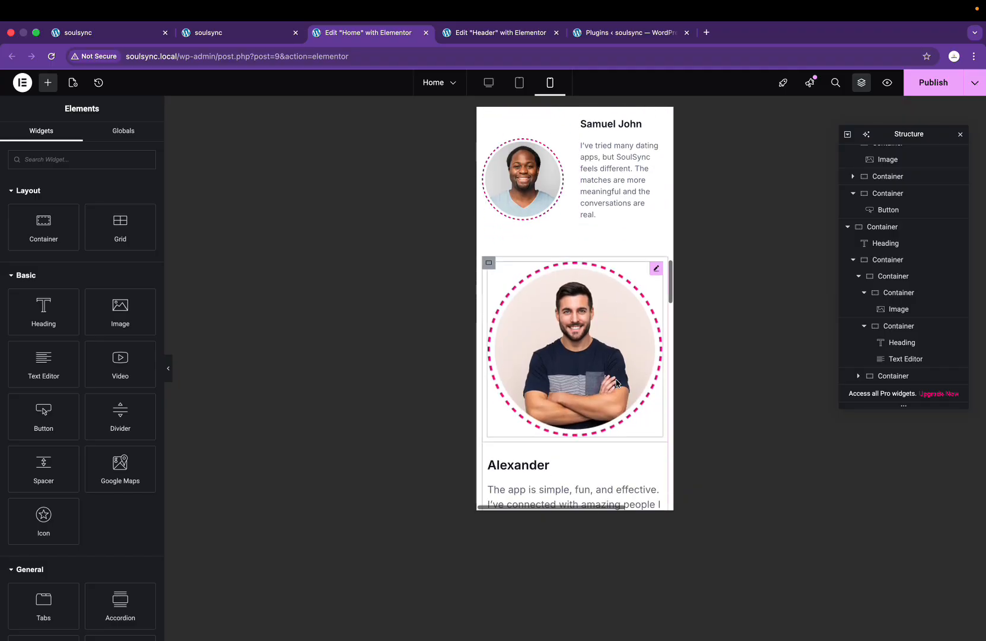
{"action": "scroll", "coordinate": [517, 167], "scroll_direction": "up", "scroll_amount": 1}
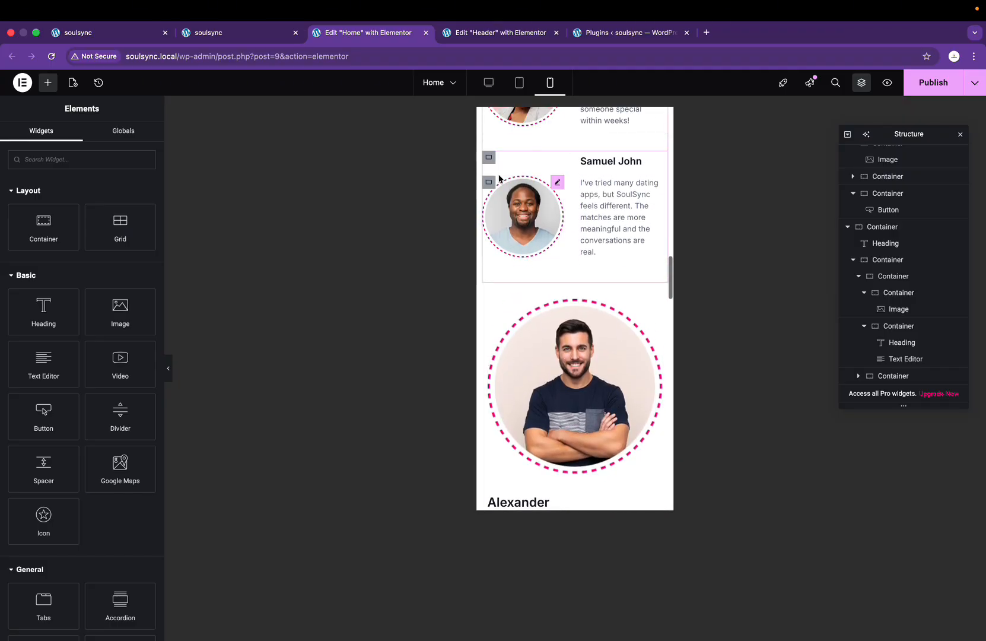
Step: Give the third card the second card's small round photo and text-column layout
{"action": "right_click", "coordinate": [489, 184]}
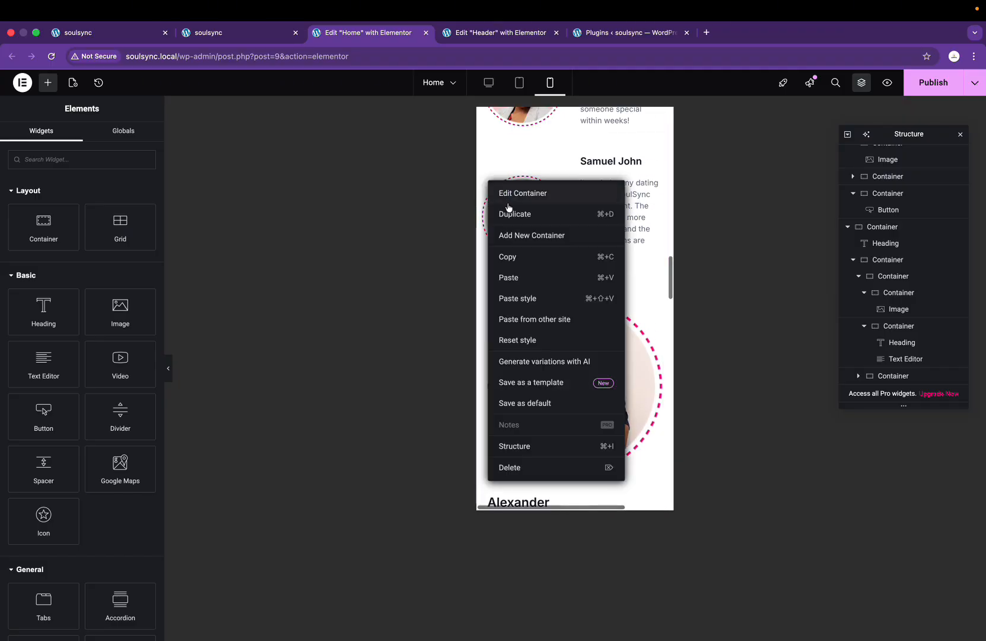
{"action": "left_click", "coordinate": [515, 259]}
{"action": "right_click", "coordinate": [489, 301]}
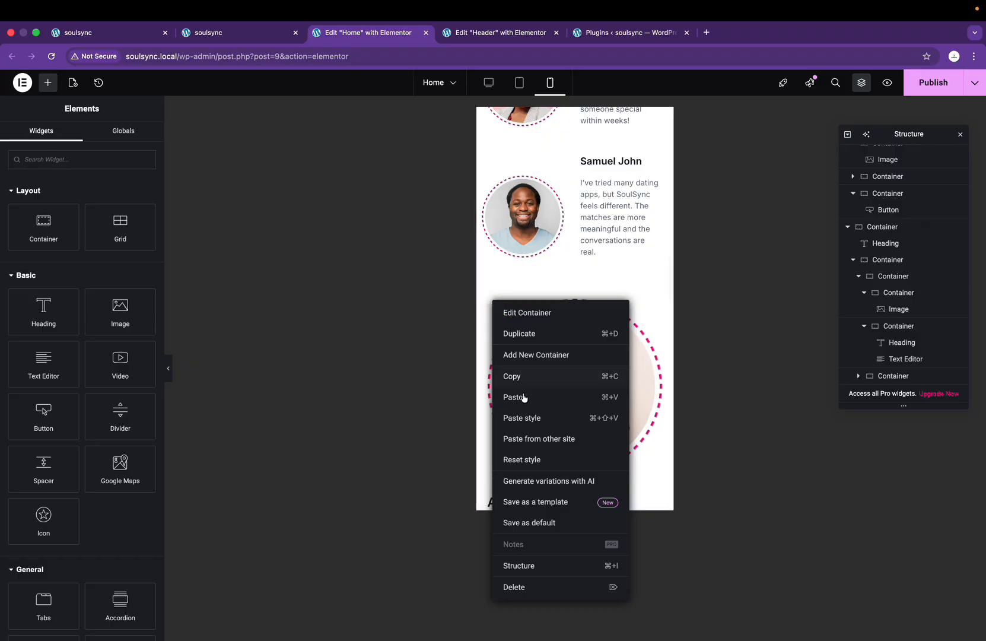
{"action": "left_click", "coordinate": [525, 418]}
{"action": "scroll", "coordinate": [577, 332], "scroll_direction": "up", "scroll_amount": 5}
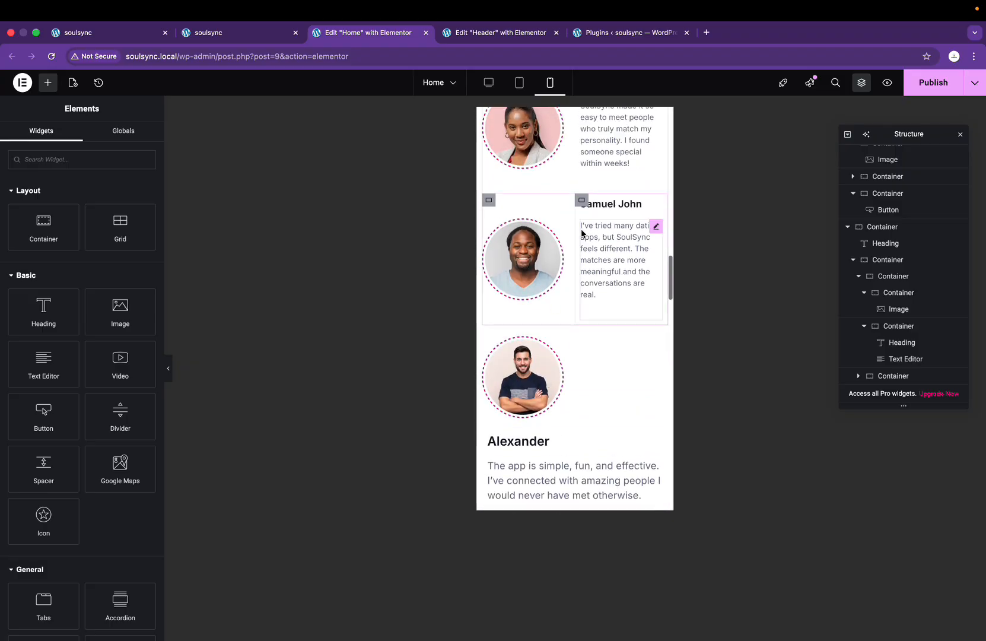
{"action": "right_click", "coordinate": [591, 222]}
{"action": "left_click", "coordinate": [599, 277]}
{"action": "scroll", "coordinate": [598, 284], "scroll_direction": "down", "scroll_amount": 5}
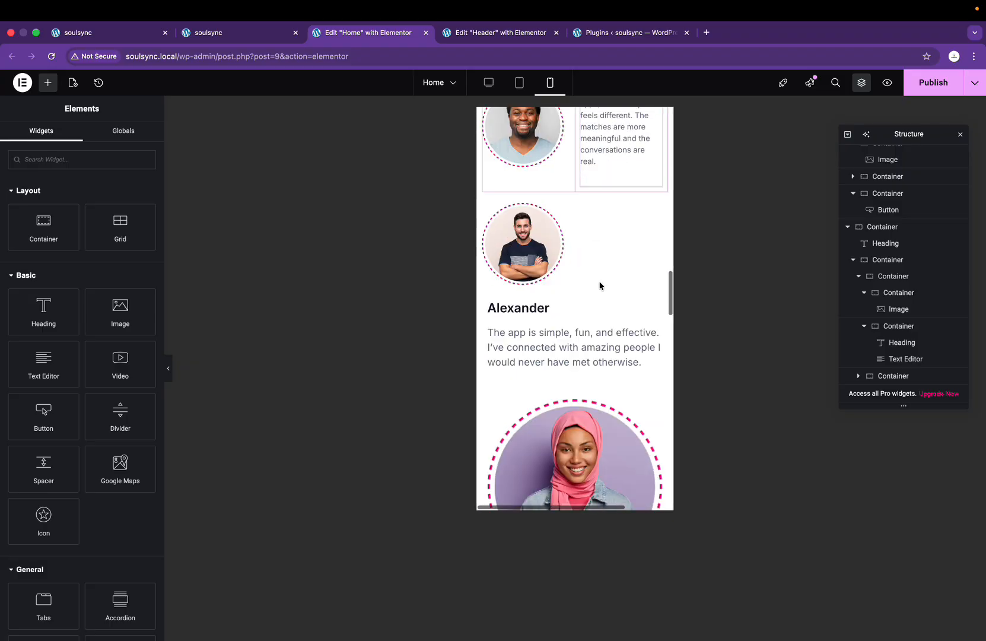
{"action": "right_click", "coordinate": [490, 286]}
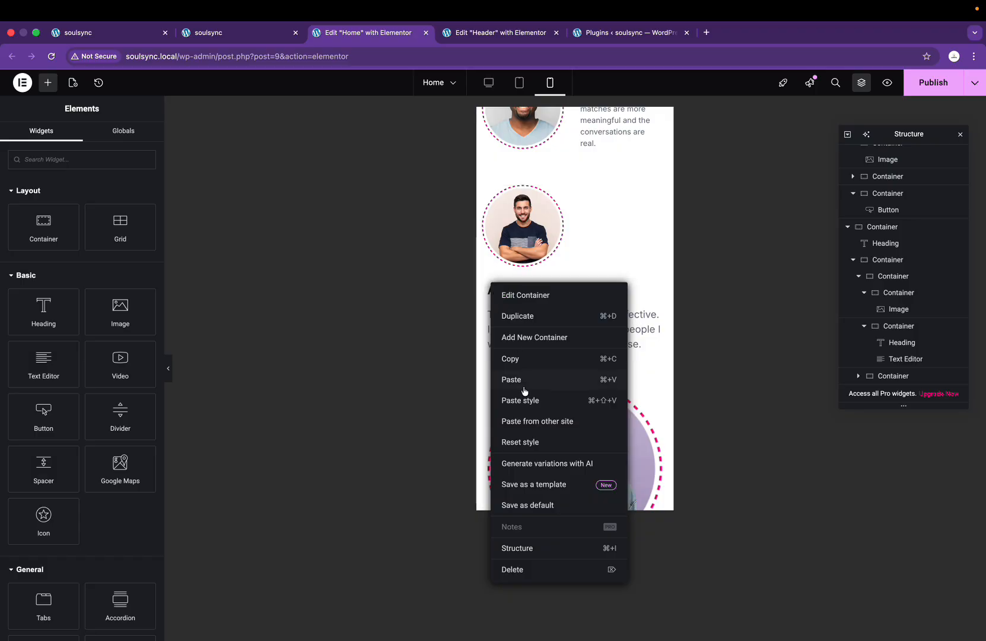
{"action": "left_click", "coordinate": [546, 408]}
{"action": "scroll", "coordinate": [607, 232], "scroll_direction": "up", "scroll_amount": 2}
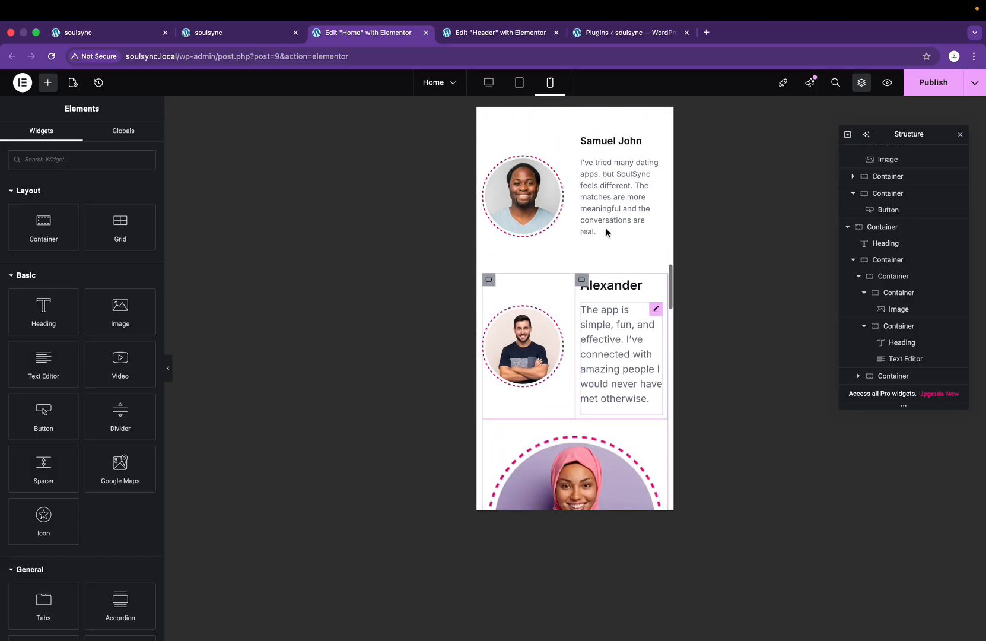
Step: Make the third testimonial's quote text smaller and grey, matching the second testimonial
{"action": "left_click", "coordinate": [626, 148]}
{"action": "right_click", "coordinate": [629, 155]}
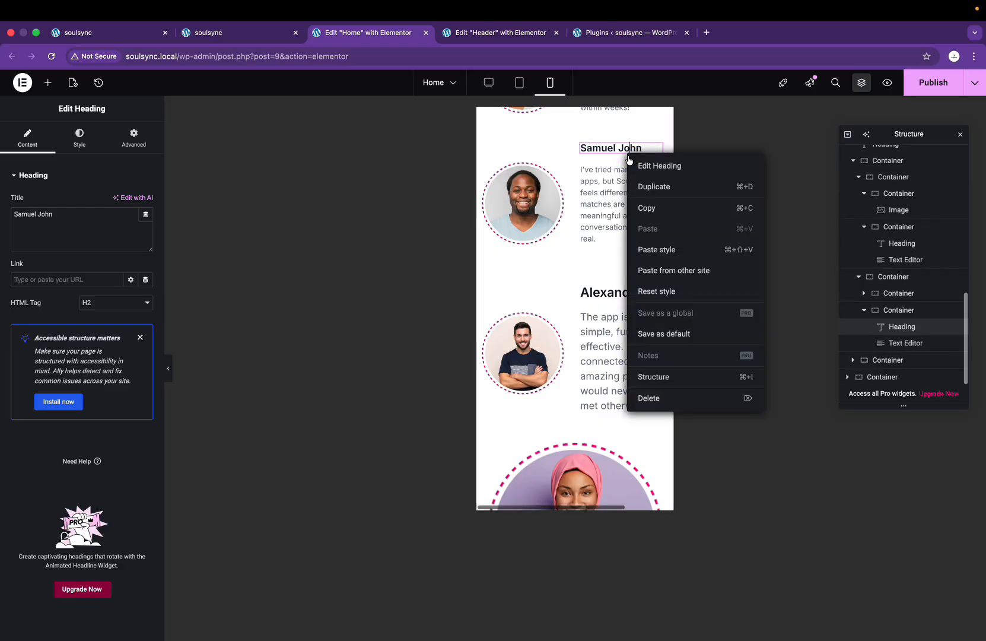
{"action": "left_click", "coordinate": [663, 209]}
{"action": "left_click", "coordinate": [621, 198]}
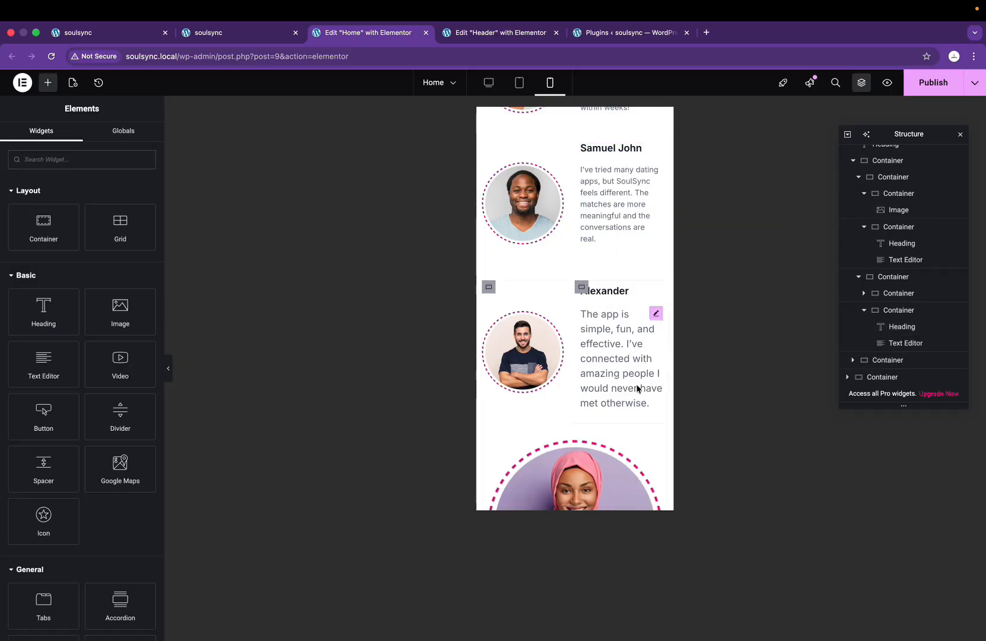
{"action": "right_click", "coordinate": [621, 198]}
{"action": "left_click", "coordinate": [655, 255]}
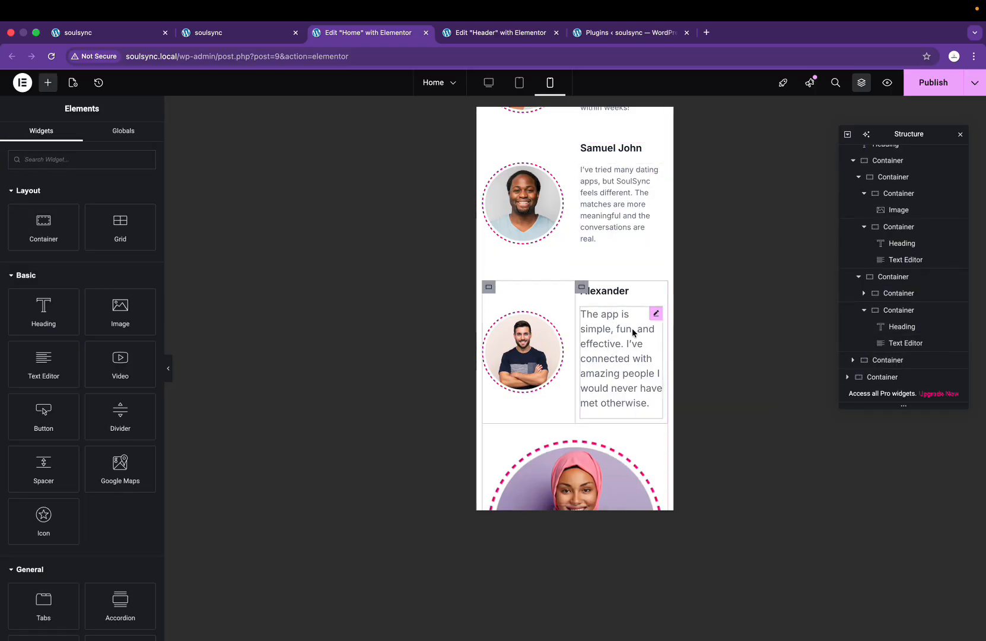
{"action": "left_click", "coordinate": [632, 330]}
{"action": "right_click", "coordinate": [653, 317]}
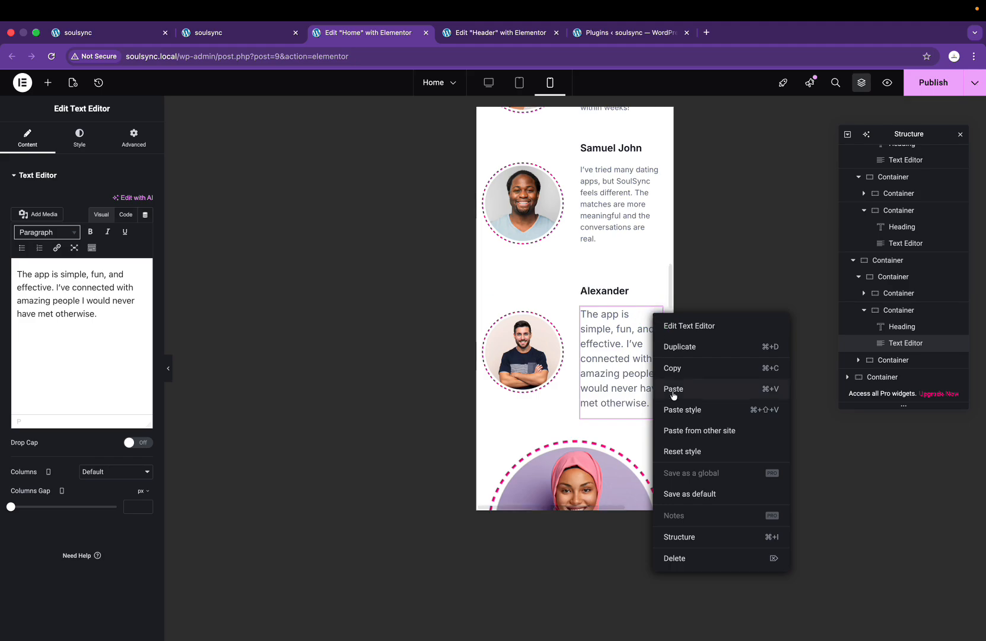
{"action": "left_click", "coordinate": [682, 409]}
{"action": "scroll", "coordinate": [567, 391], "scroll_direction": "down", "scroll_amount": 2}
{"action": "scroll", "coordinate": [567, 392], "scroll_direction": "down", "scroll_amount": 3}
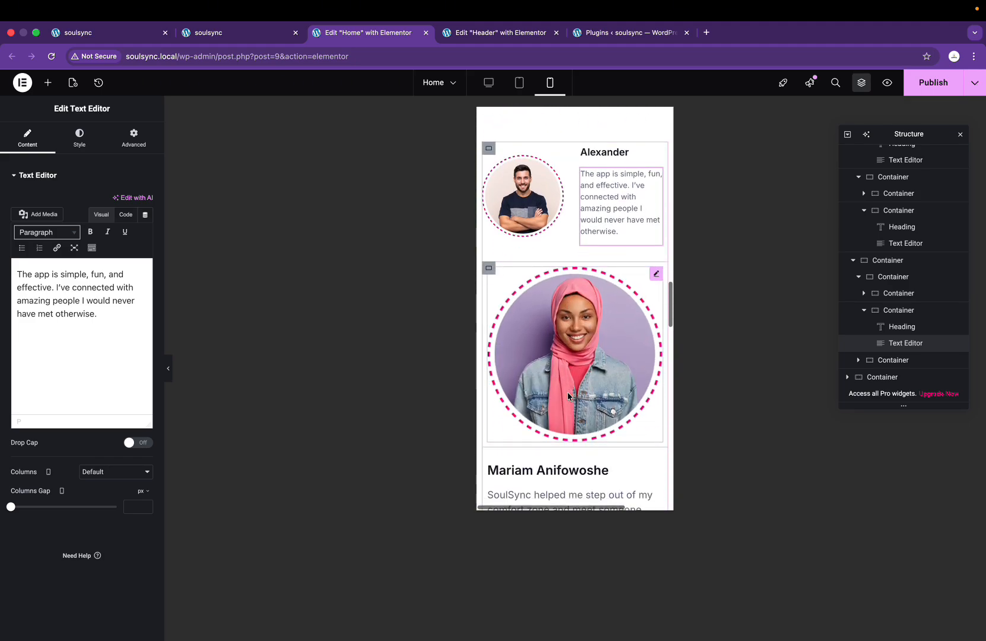
{"action": "scroll", "coordinate": [545, 297], "scroll_direction": "up", "scroll_amount": 2}
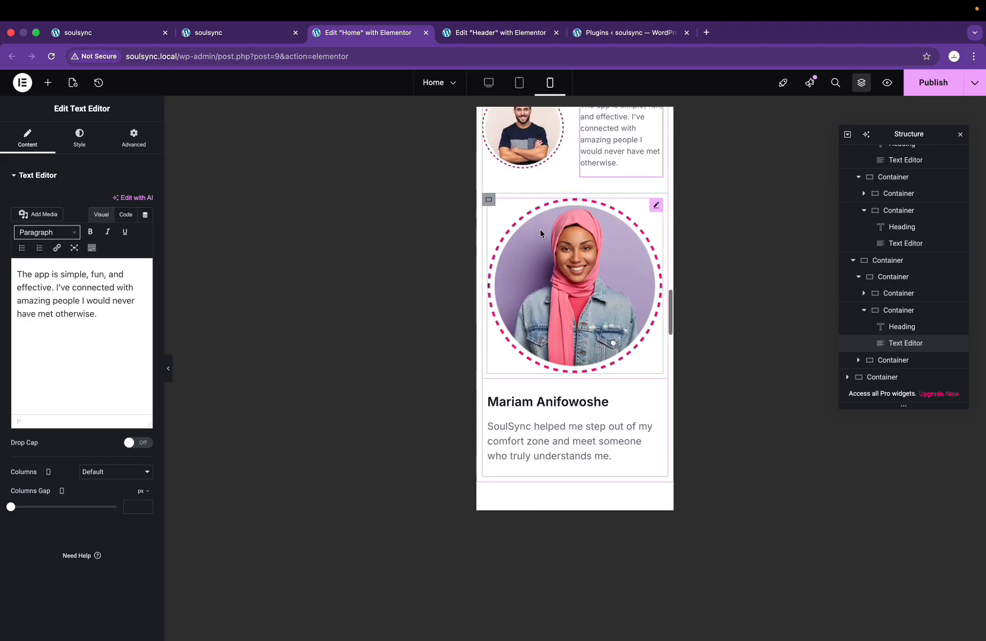
Step: Give the fourth card the small round photo with its text placed beside it
{"action": "right_click", "coordinate": [489, 169]}
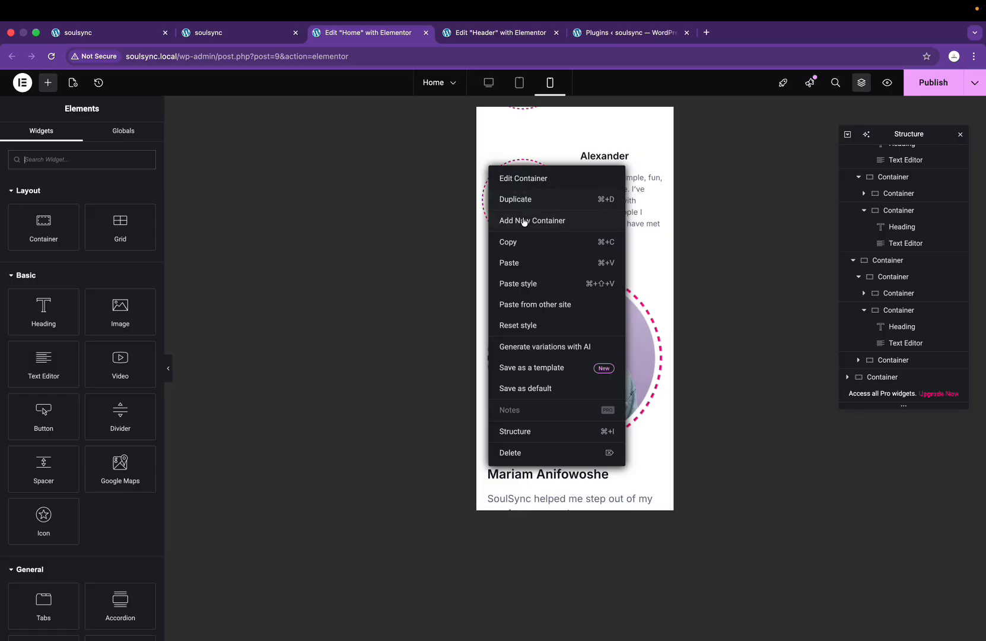
{"action": "left_click", "coordinate": [522, 241]}
{"action": "right_click", "coordinate": [492, 279]}
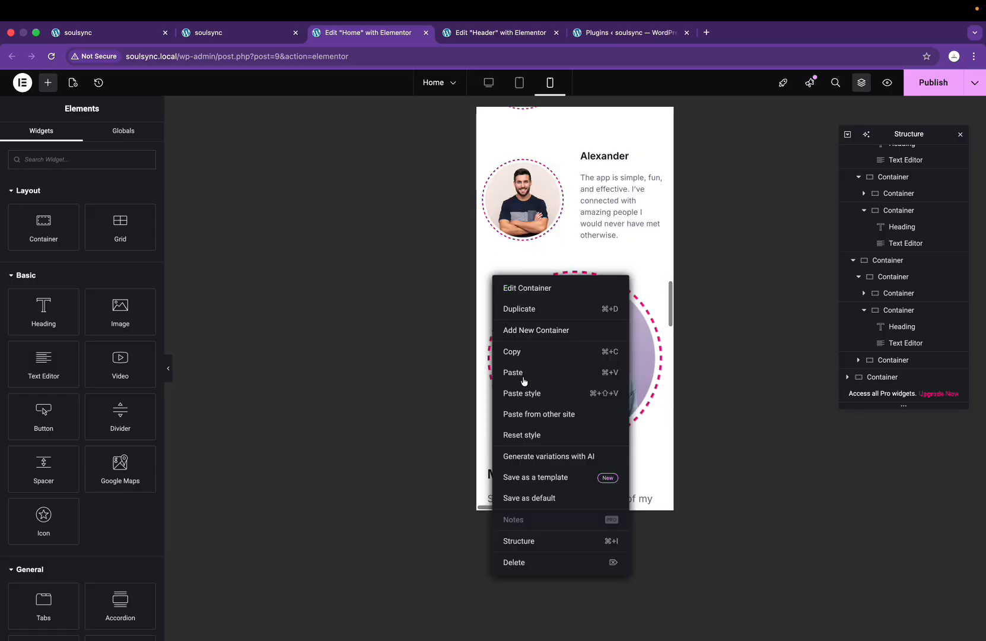
{"action": "left_click", "coordinate": [536, 393]}
{"action": "scroll", "coordinate": [571, 284], "scroll_direction": "down", "scroll_amount": 2}
{"action": "scroll", "coordinate": [576, 169], "scroll_direction": "up", "scroll_amount": 2}
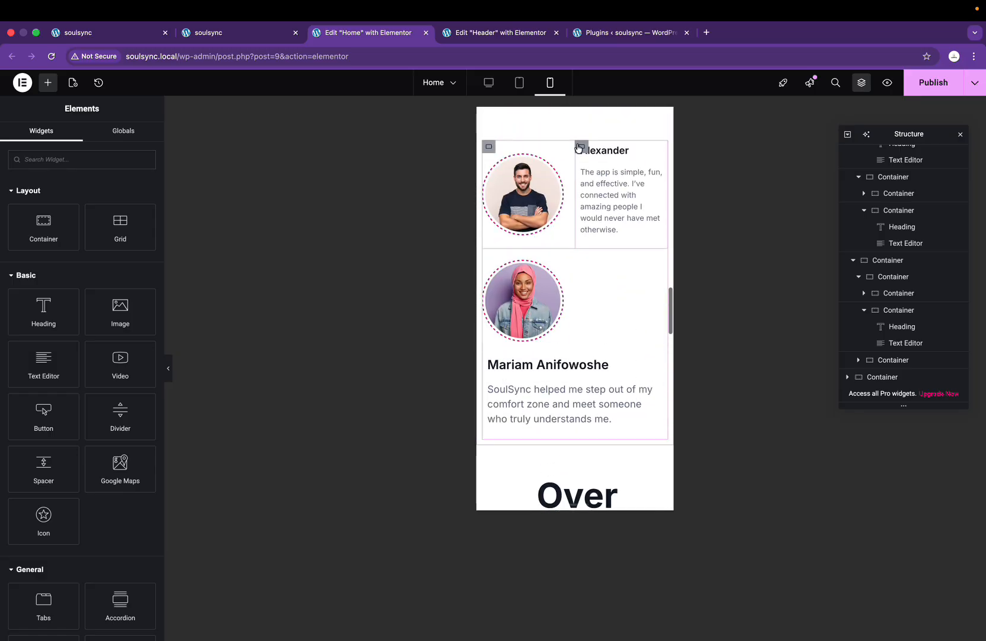
{"action": "right_click", "coordinate": [581, 151]}
{"action": "left_click", "coordinate": [606, 250]}
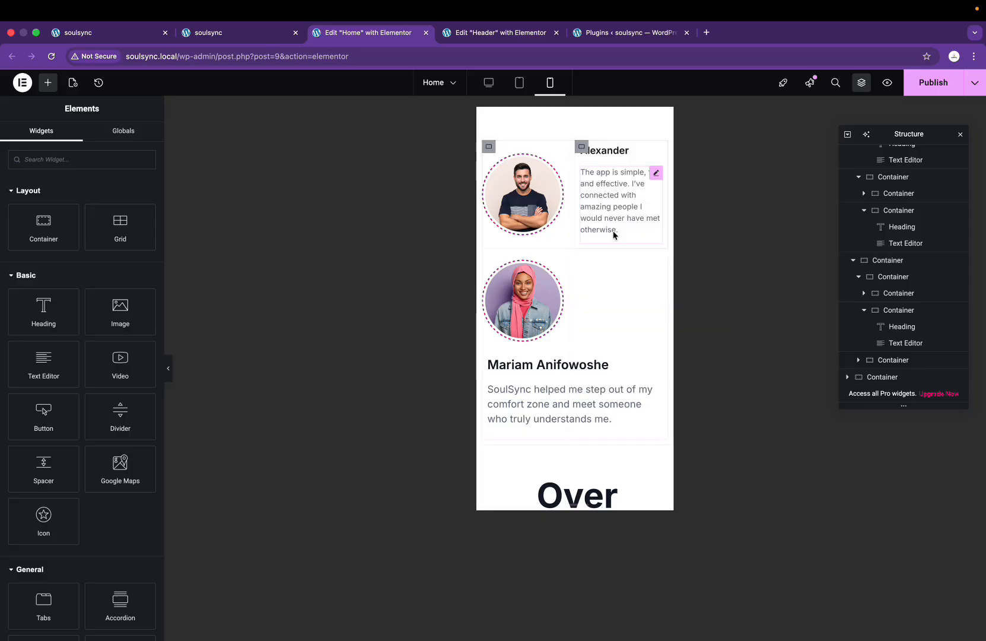
{"action": "right_click", "coordinate": [486, 360]}
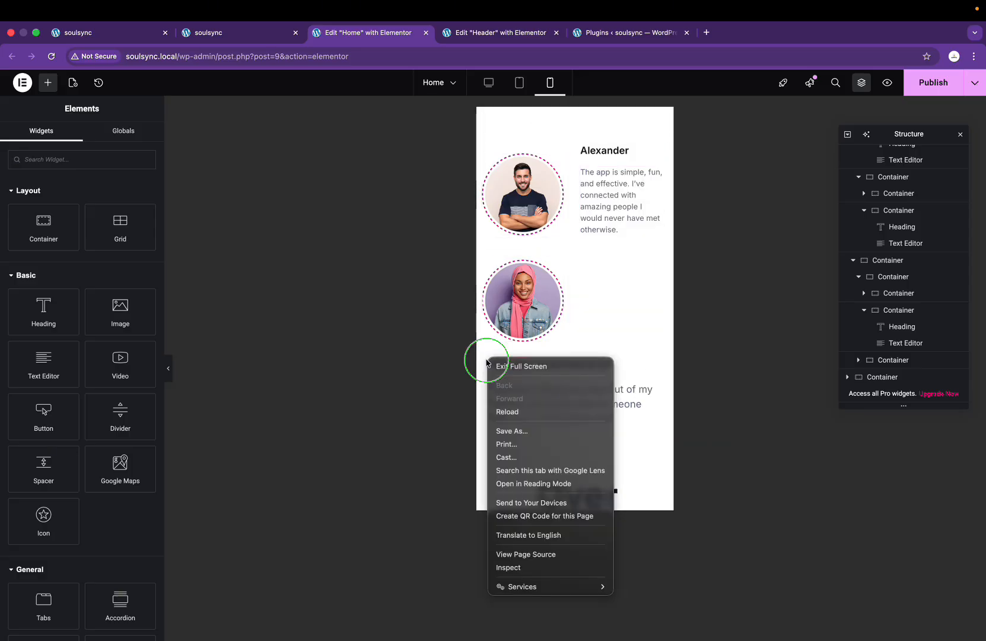
{"action": "left_click", "coordinate": [501, 347]}
{"action": "right_click", "coordinate": [490, 360]}
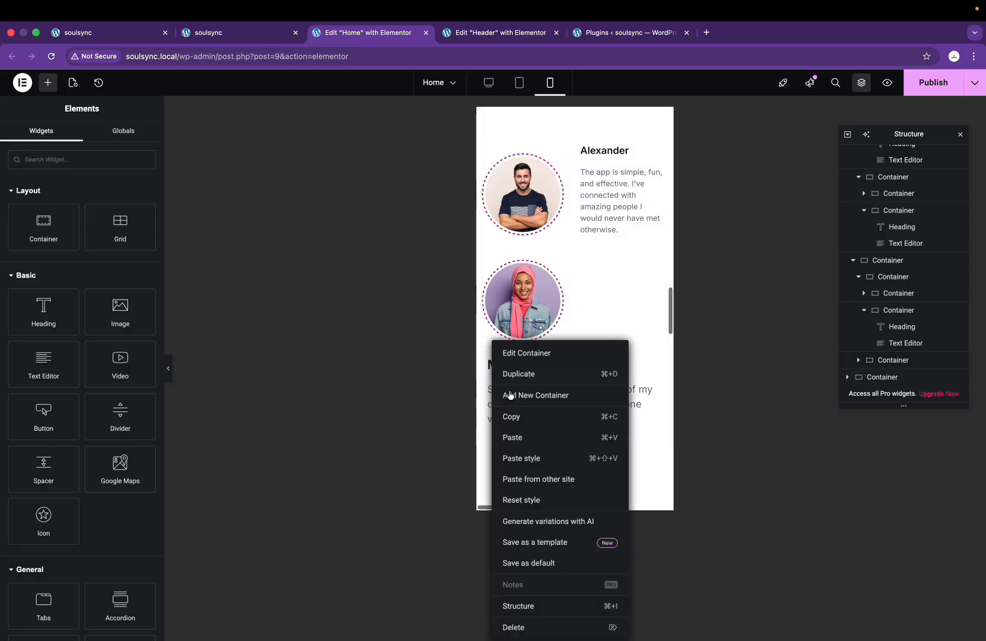
{"action": "left_click", "coordinate": [547, 459]}
Step: Match the fourth testimonial's quote text to the third testimonial's
{"action": "right_click", "coordinate": [617, 183]}
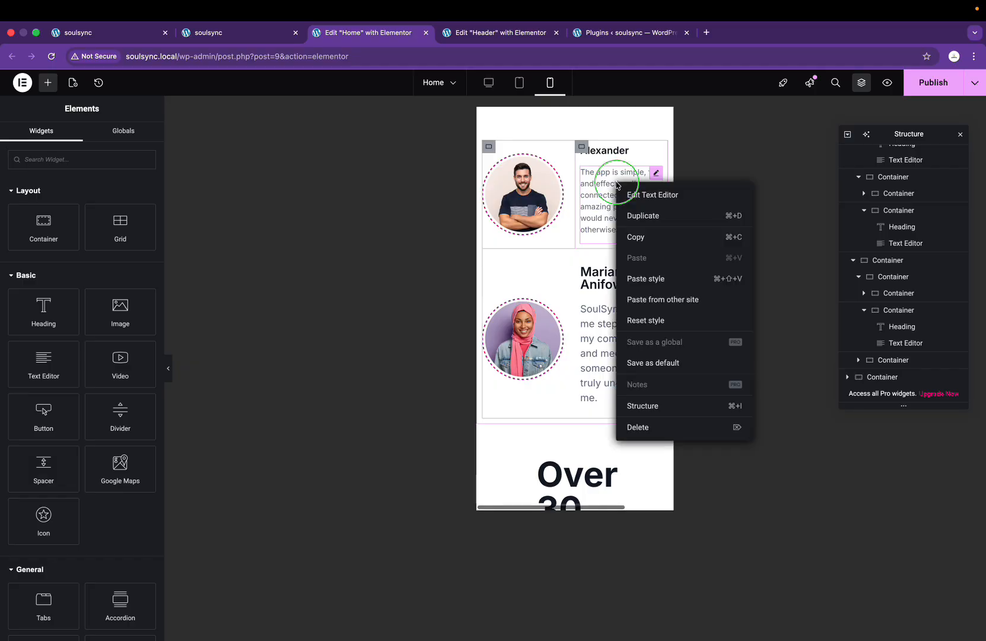
{"action": "left_click", "coordinate": [641, 231]}
{"action": "right_click", "coordinate": [620, 333]}
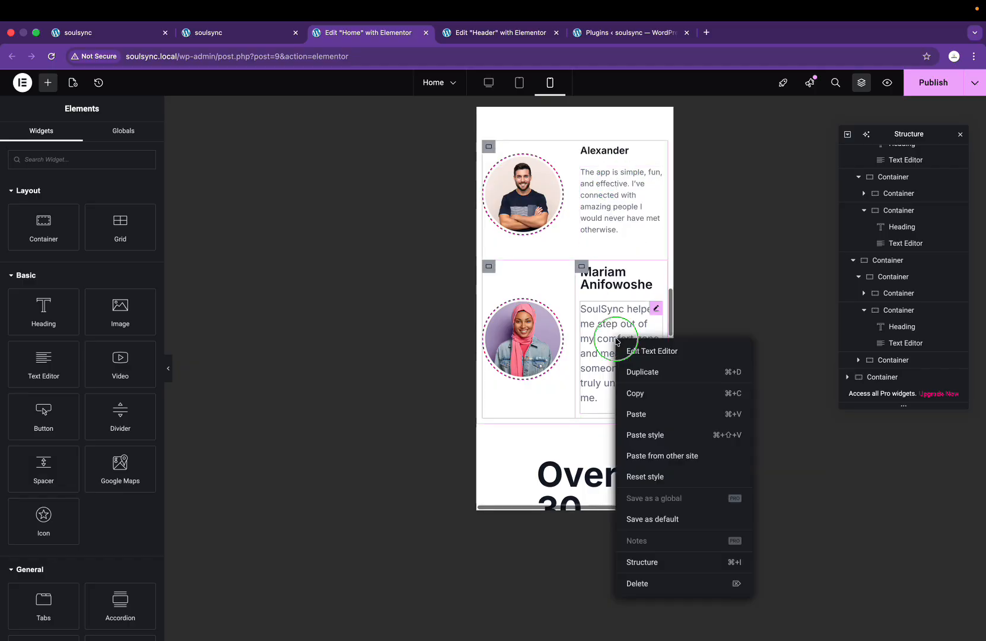
{"action": "left_click", "coordinate": [646, 428]}
Step: Paste the copied heading style onto both remaining testimonial name headings
{"action": "right_click", "coordinate": [628, 156]}
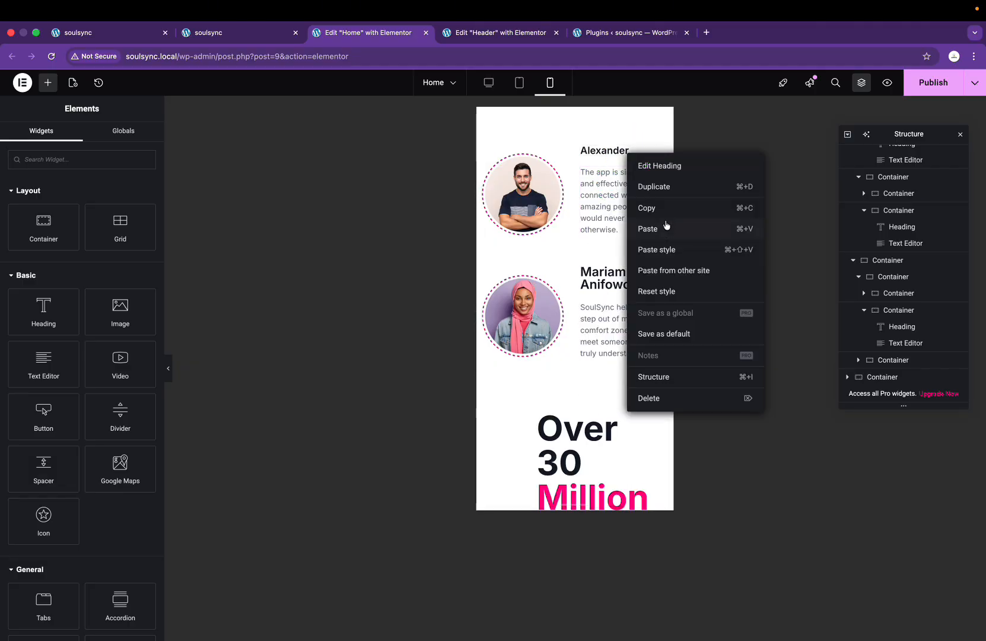
{"action": "left_click", "coordinate": [644, 254]}
{"action": "right_click", "coordinate": [630, 287]}
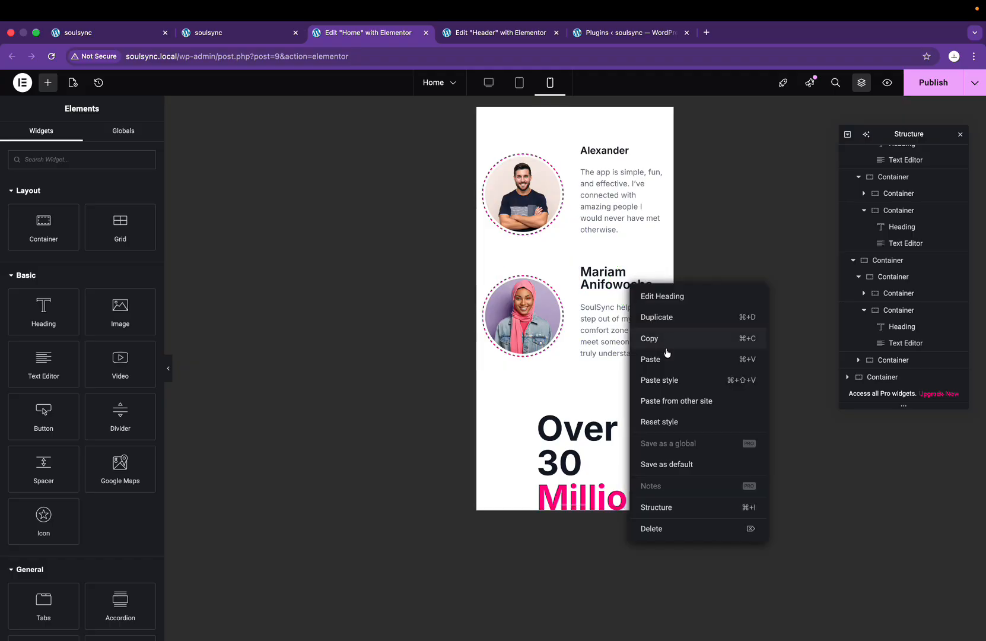
{"action": "left_click", "coordinate": [666, 379]}
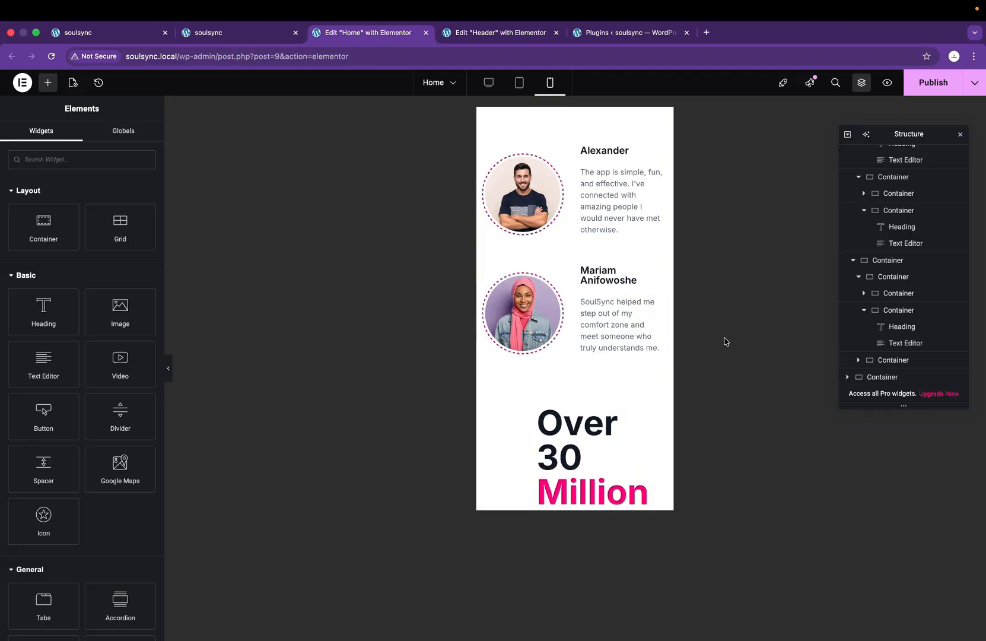
Step: Reload the live homepage and scroll through the updated testimonial section
{"action": "scroll", "coordinate": [595, 248], "scroll_direction": "up", "scroll_amount": 10}
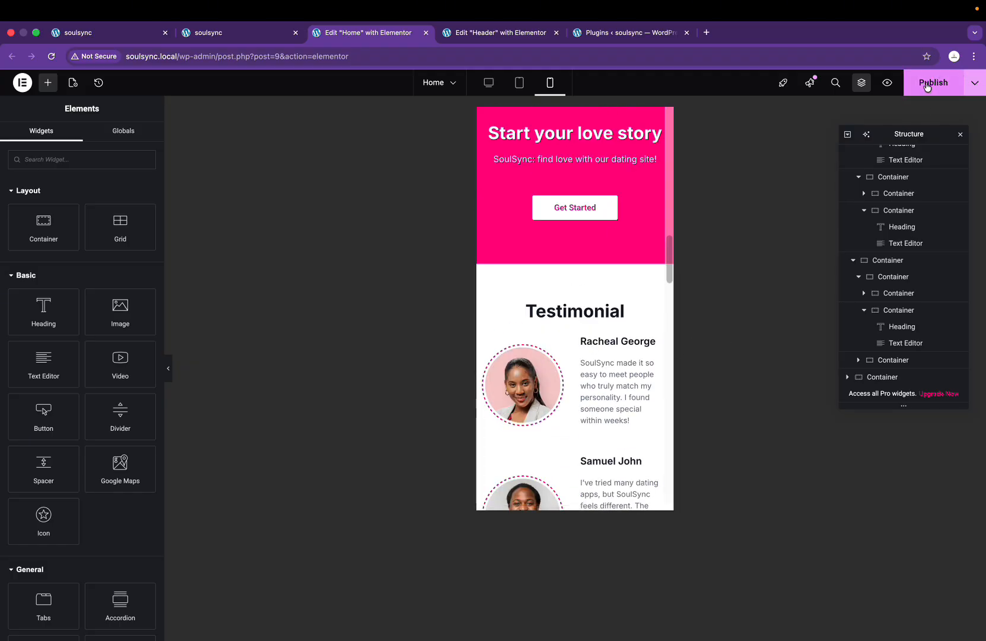
{"action": "left_click", "coordinate": [132, 36]}
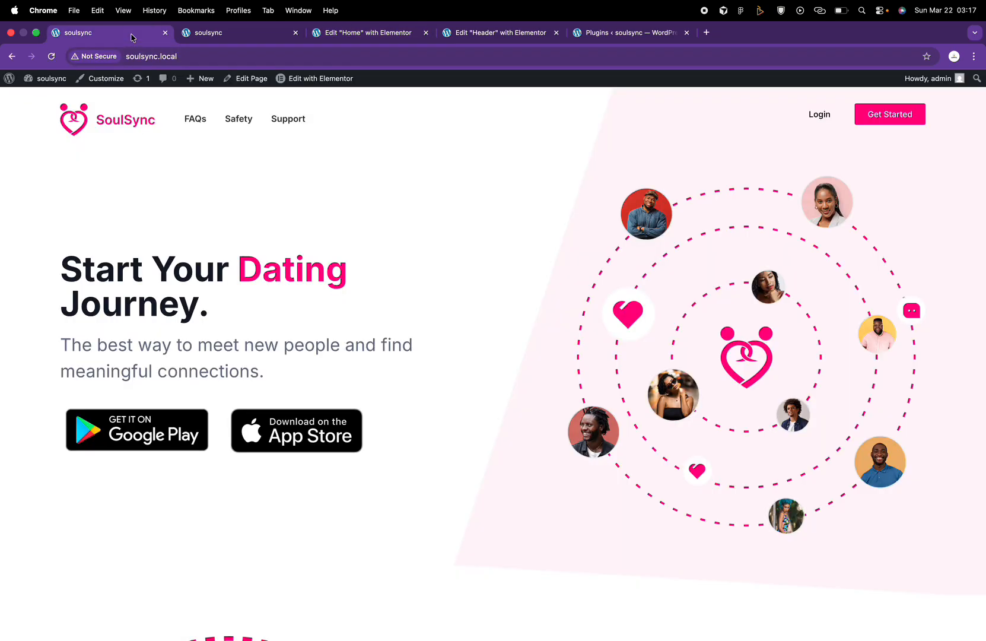
{"action": "left_click", "coordinate": [52, 57]}
{"action": "scroll", "coordinate": [478, 368], "scroll_direction": "down", "scroll_amount": 6}
{"action": "scroll", "coordinate": [478, 368], "scroll_direction": "up", "scroll_amount": 6}
{"action": "scroll", "coordinate": [478, 373], "scroll_direction": "down", "scroll_amount": 2}
{"action": "scroll", "coordinate": [478, 372], "scroll_direction": "down", "scroll_amount": 15}
{"action": "scroll", "coordinate": [479, 372], "scroll_direction": "up", "scroll_amount": 2}
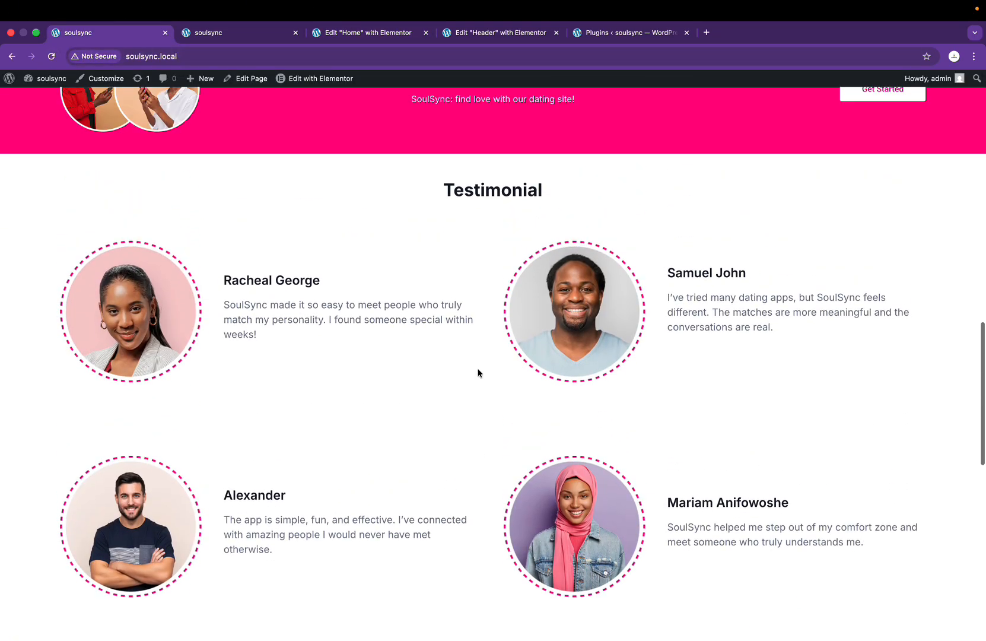
{"action": "scroll", "coordinate": [478, 373], "scroll_direction": "down", "scroll_amount": 8}
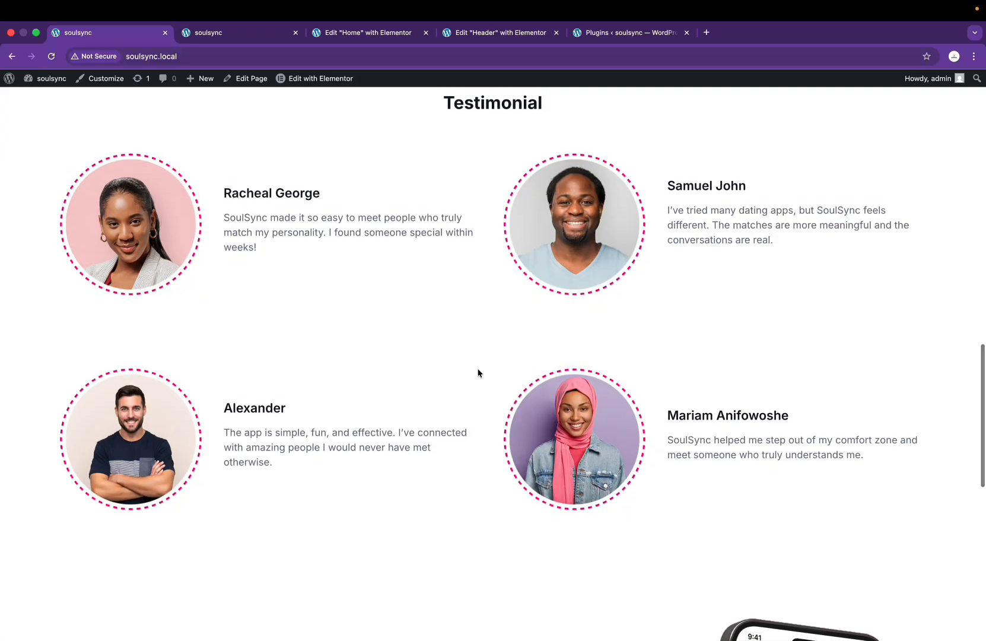
{"action": "scroll", "coordinate": [478, 373], "scroll_direction": "up", "scroll_amount": 7}
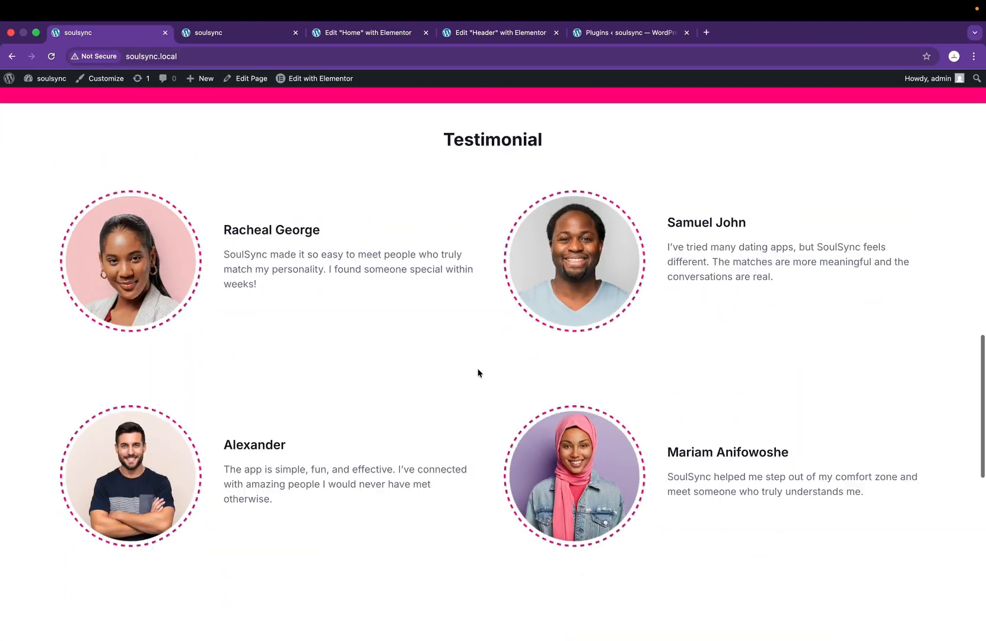
{"action": "scroll", "coordinate": [478, 374], "scroll_direction": "down", "scroll_amount": 3}
Step: Reload the 400-wide mobile preview tab to check the new stacked layout
{"action": "left_click", "coordinate": [245, 37]}
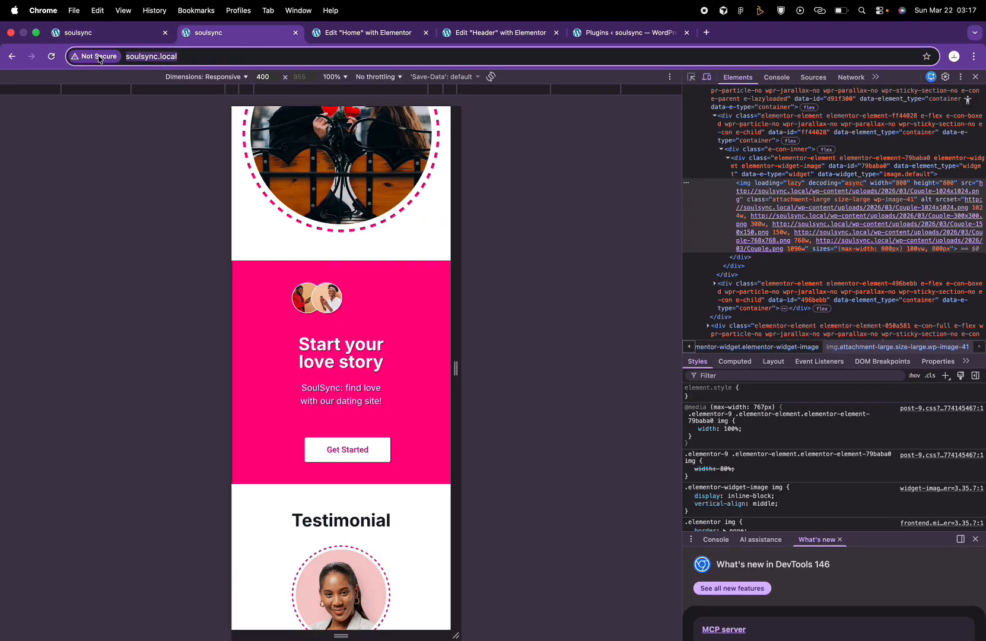
{"action": "left_click", "coordinate": [52, 56]}
{"action": "scroll", "coordinate": [416, 456], "scroll_direction": "down", "scroll_amount": 15}
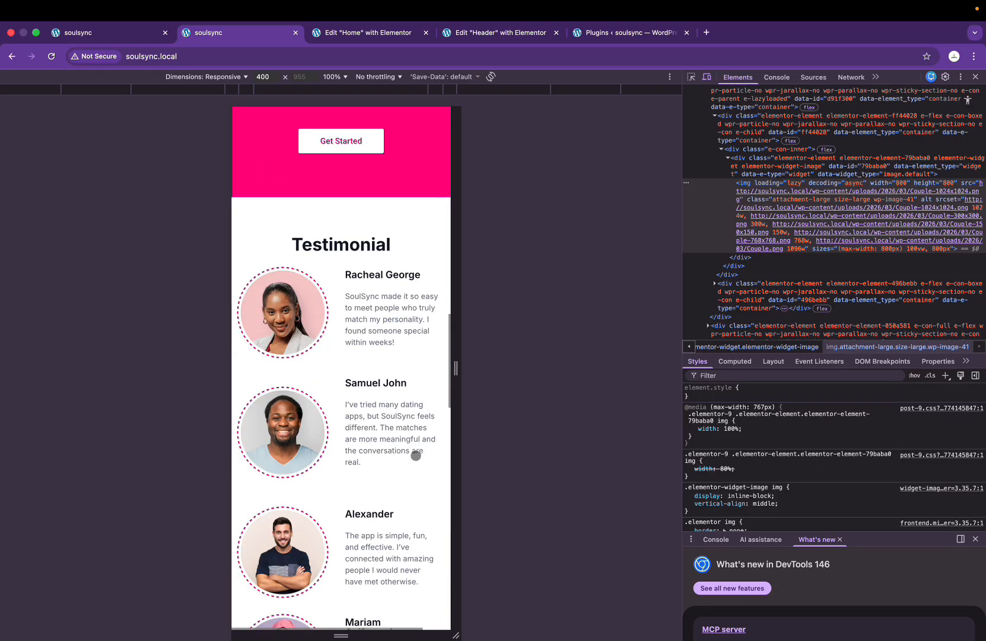
{"action": "key", "text": "ctrl+Right"}
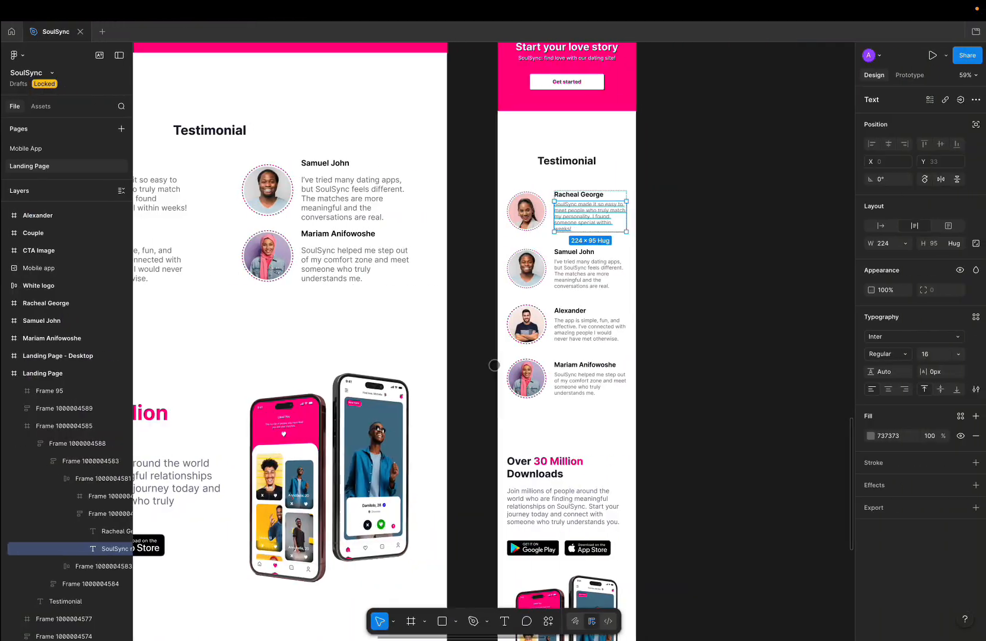
Step: Scroll through Figma's mobile Downloads and footer design, then return to Chrome's mobile preview
{"action": "scroll", "coordinate": [603, 344], "scroll_direction": "down", "scroll_amount": 5}
{"action": "scroll", "coordinate": [603, 344], "scroll_direction": "up", "scroll_amount": 5}
{"action": "scroll", "coordinate": [603, 344], "scroll_direction": "down", "scroll_amount": 4}
{"action": "scroll", "coordinate": [603, 344], "scroll_direction": "up", "scroll_amount": 4}
{"action": "scroll", "coordinate": [603, 344], "scroll_direction": "down", "scroll_amount": 4}
{"action": "scroll", "coordinate": [610, 320], "scroll_direction": "down", "scroll_amount": 3}
{"action": "scroll", "coordinate": [607, 319], "scroll_direction": "down", "scroll_amount": 1}
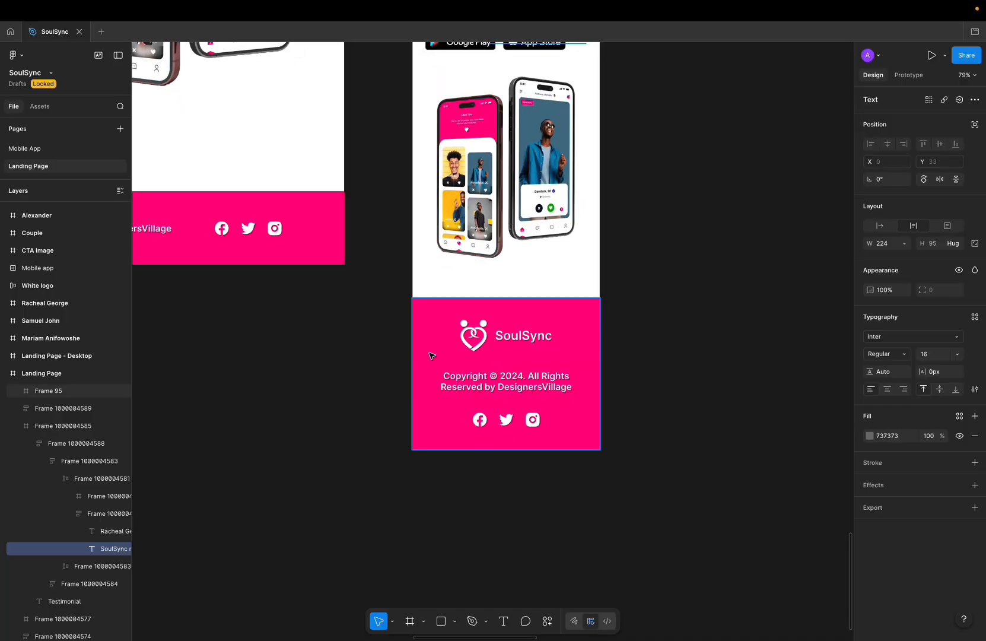
{"action": "scroll", "coordinate": [513, 444], "scroll_direction": "up", "scroll_amount": 3}
{"action": "key", "text": "ctrl+Left"}
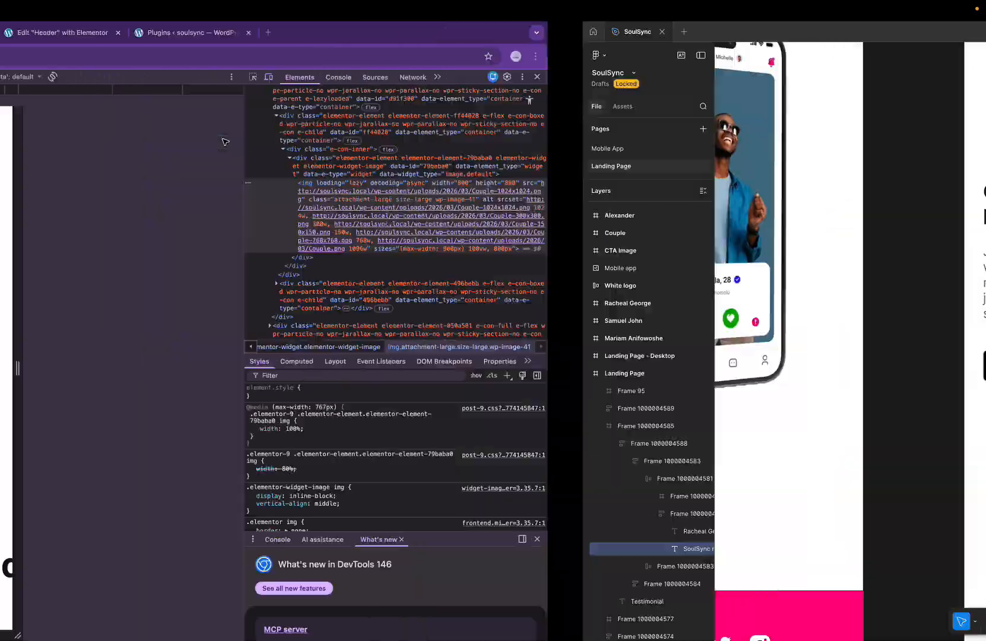
{"action": "scroll", "coordinate": [329, 393], "scroll_direction": "down", "scroll_amount": 5}
{"action": "scroll", "coordinate": [327, 393], "scroll_direction": "up", "scroll_amount": 2}
{"action": "scroll", "coordinate": [327, 393], "scroll_direction": "down", "scroll_amount": 4}
{"action": "scroll", "coordinate": [326, 385], "scroll_direction": "up", "scroll_amount": 2}
Step: Select the Over 30 Million Downloads container and set its mobile padding to 10 px
{"action": "left_click", "coordinate": [370, 38]}
{"action": "scroll", "coordinate": [556, 261], "scroll_direction": "down", "scroll_amount": 6}
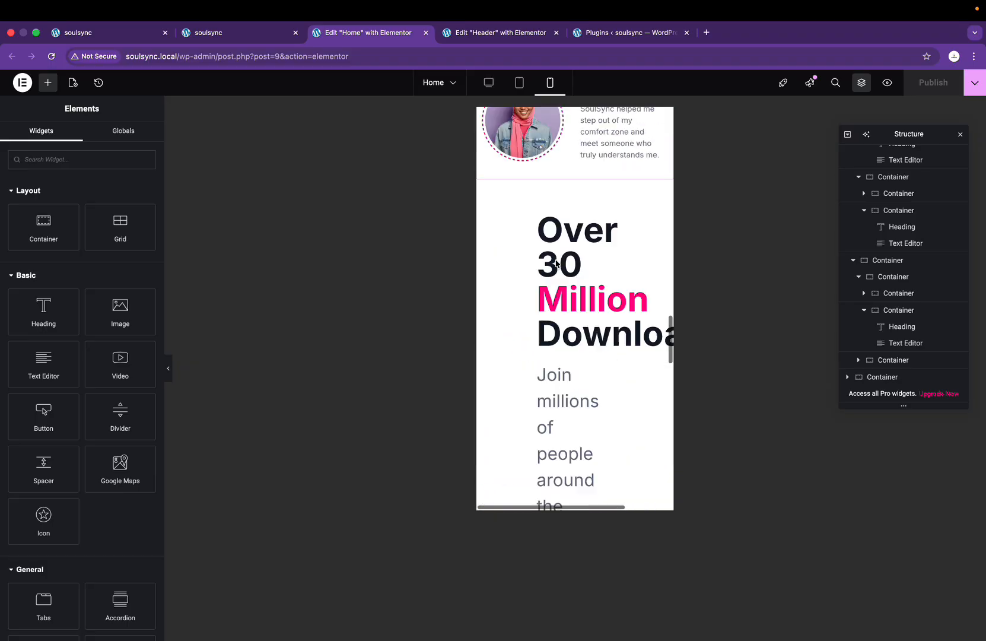
{"action": "scroll", "coordinate": [556, 263], "scroll_direction": "up", "scroll_amount": 3}
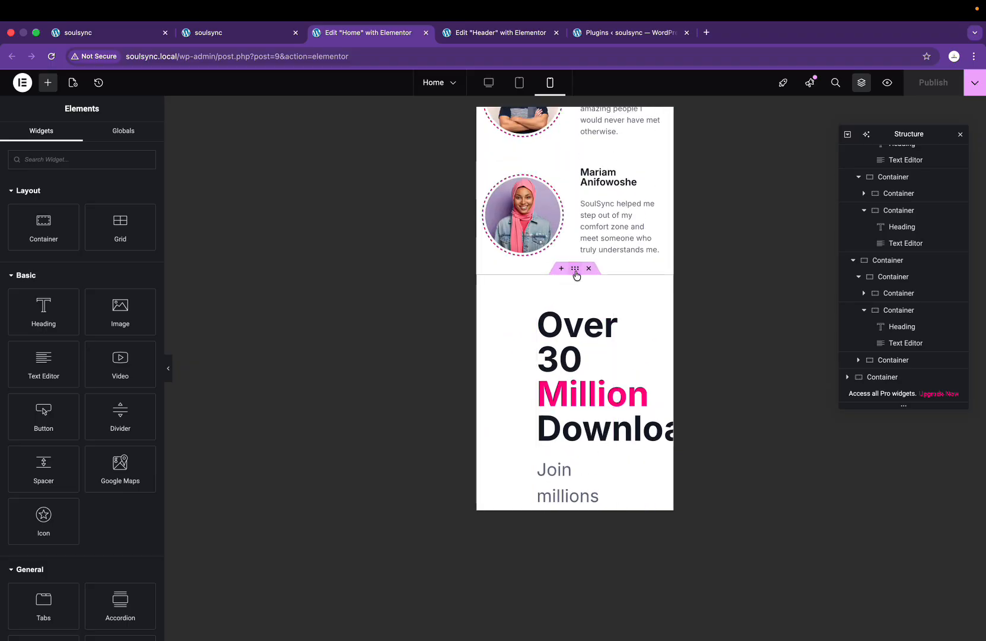
{"action": "left_click", "coordinate": [575, 270]}
{"action": "left_click", "coordinate": [149, 138]}
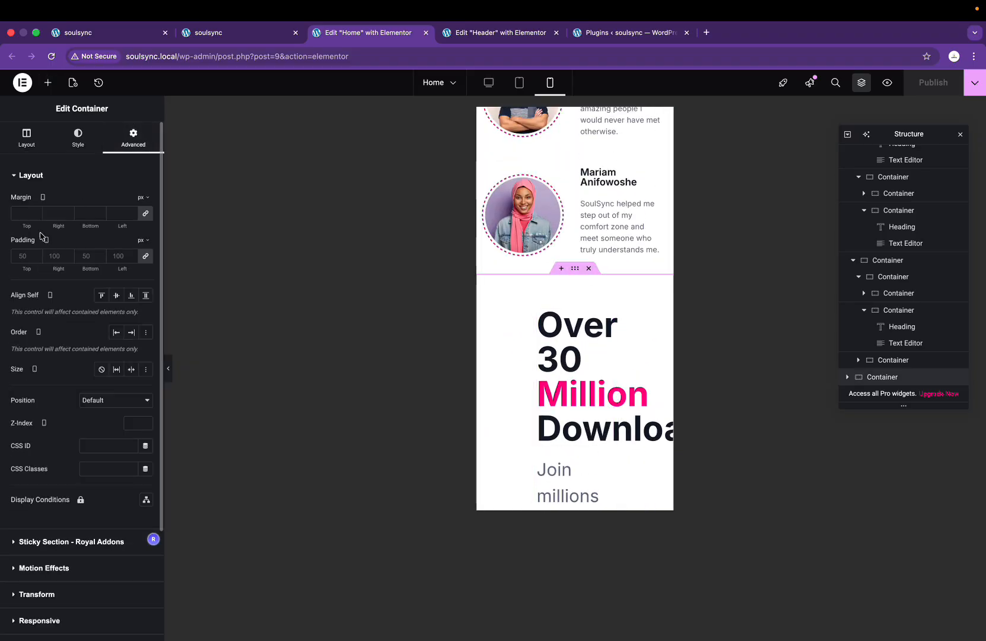
{"action": "left_click", "coordinate": [27, 255]}
{"action": "type", "text": "10"}
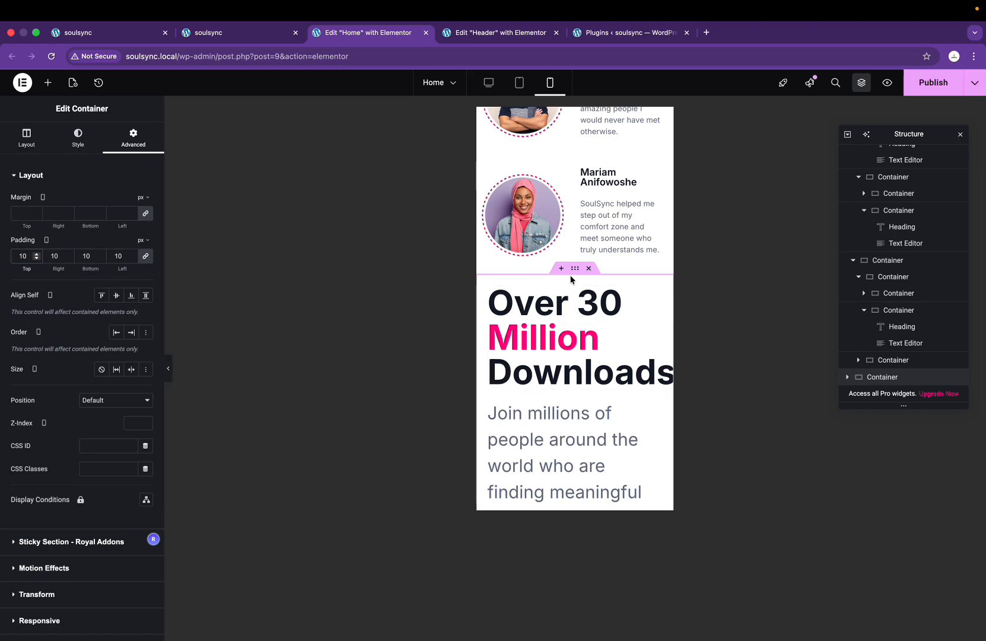
Step: Unlink the padding sides and raise the top and bottom padding to 70 px
{"action": "left_click", "coordinate": [148, 262]}
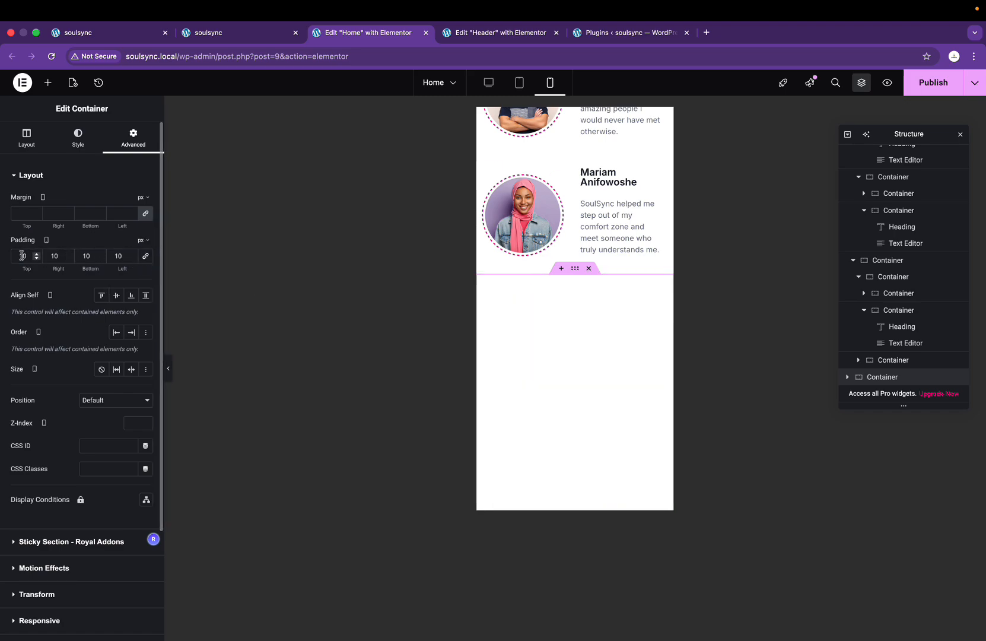
{"action": "type", "text": "50"}
{"action": "key", "text": "BackSpace"}
{"action": "key", "text": "BackSpace"}
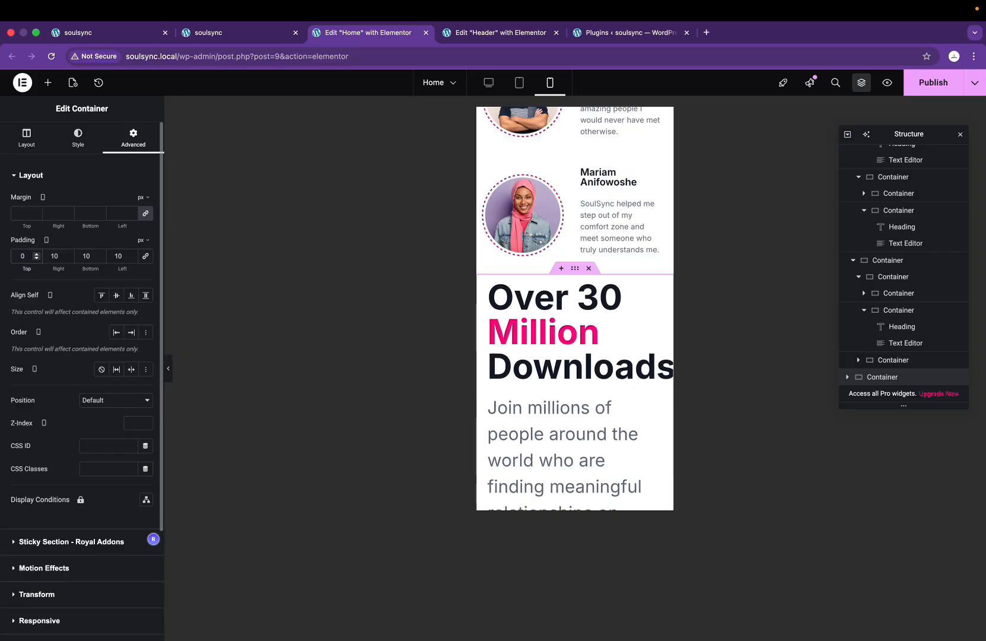
{"action": "type", "text": "70"}
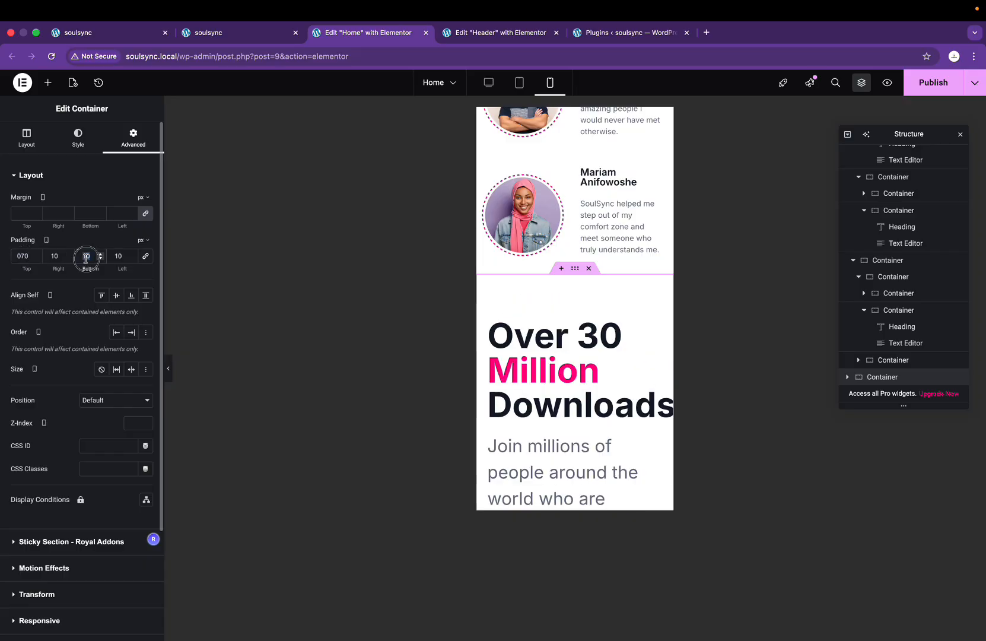
{"action": "scroll", "coordinate": [593, 285], "scroll_direction": "up", "scroll_amount": 9}
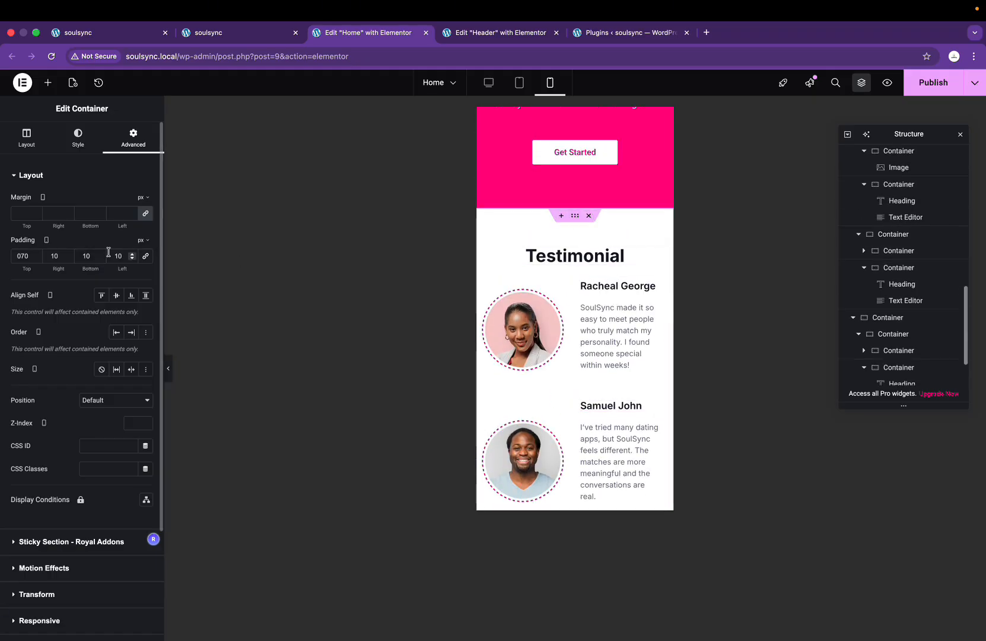
{"action": "double_click", "coordinate": [87, 257]}
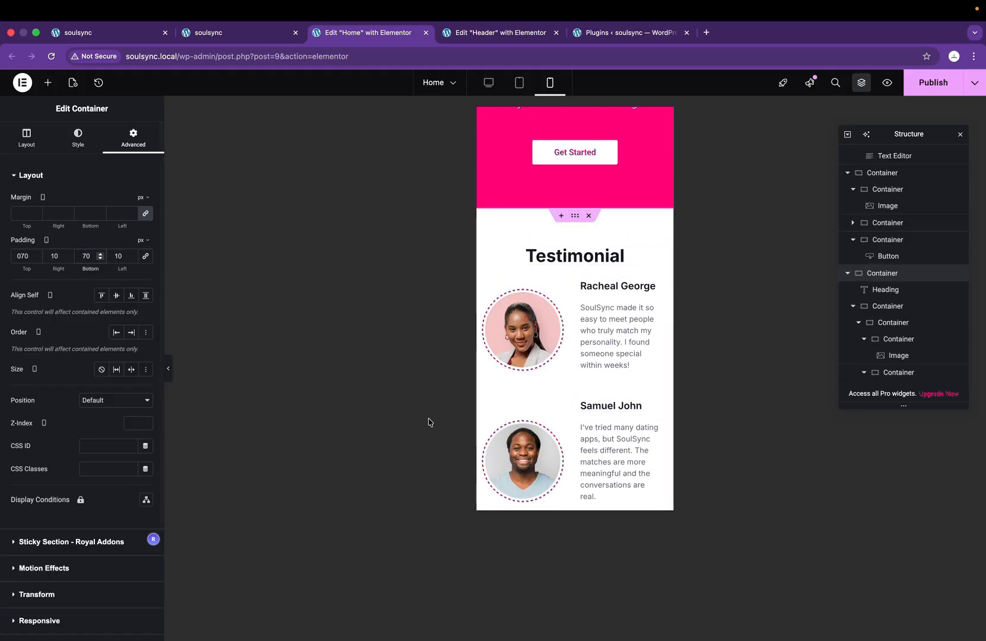
{"action": "scroll", "coordinate": [430, 422], "scroll_direction": "down", "scroll_amount": 10}
{"action": "scroll", "coordinate": [552, 415], "scroll_direction": "up", "scroll_amount": 2}
Step: Set the Over 30 Million Downloads heading's mobile font size to 36 px
{"action": "left_click", "coordinate": [555, 407]}
{"action": "left_click", "coordinate": [79, 138]}
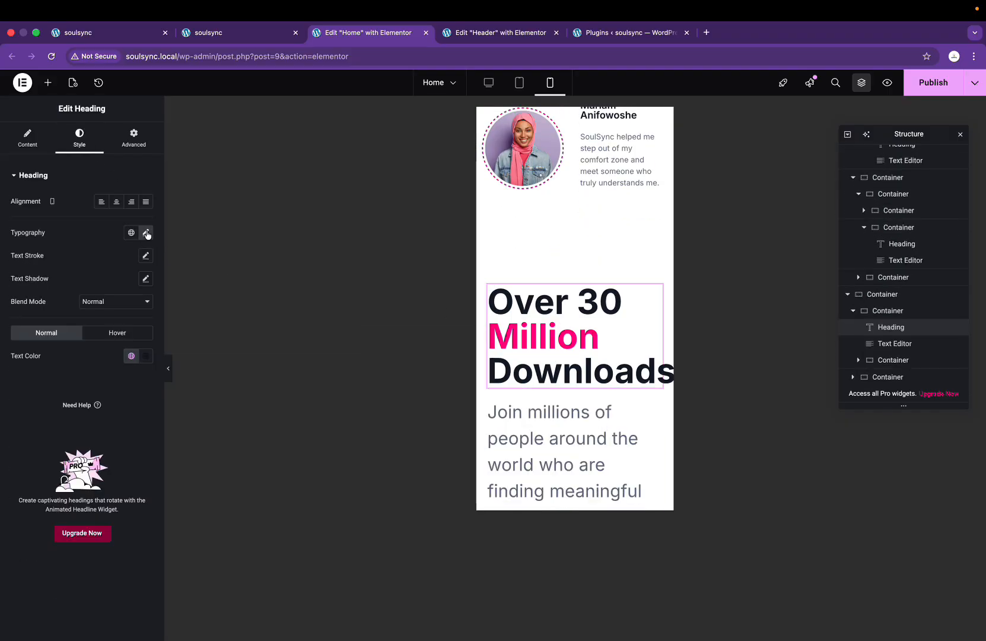
{"action": "left_click", "coordinate": [146, 233]}
{"action": "left_click", "coordinate": [123, 319]}
{"action": "type", "text": "36"}
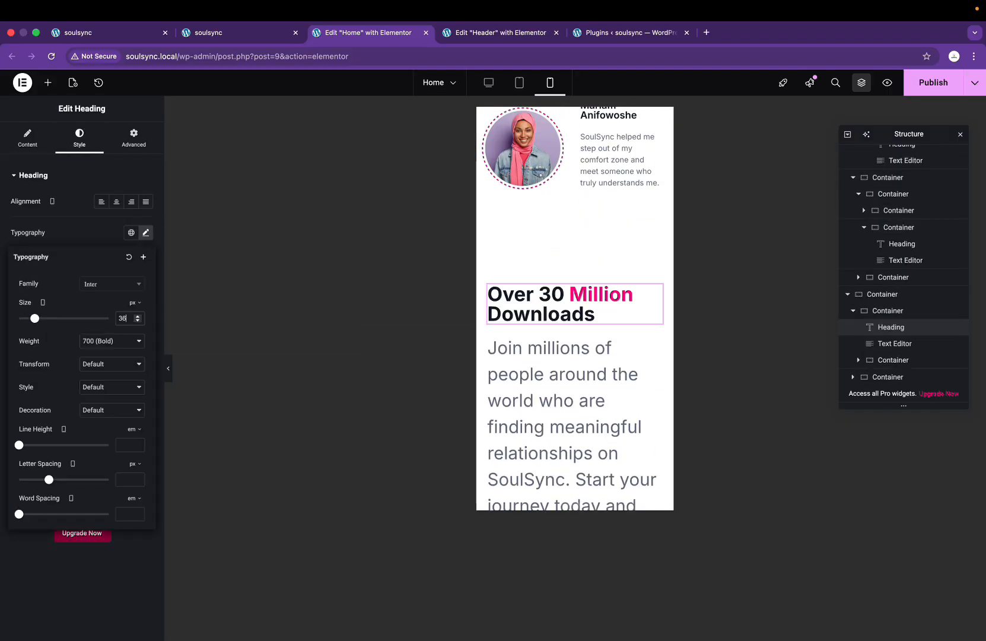
Step: Set the paragraph beneath the heading to a 16 px font size
{"action": "left_click", "coordinate": [595, 403]}
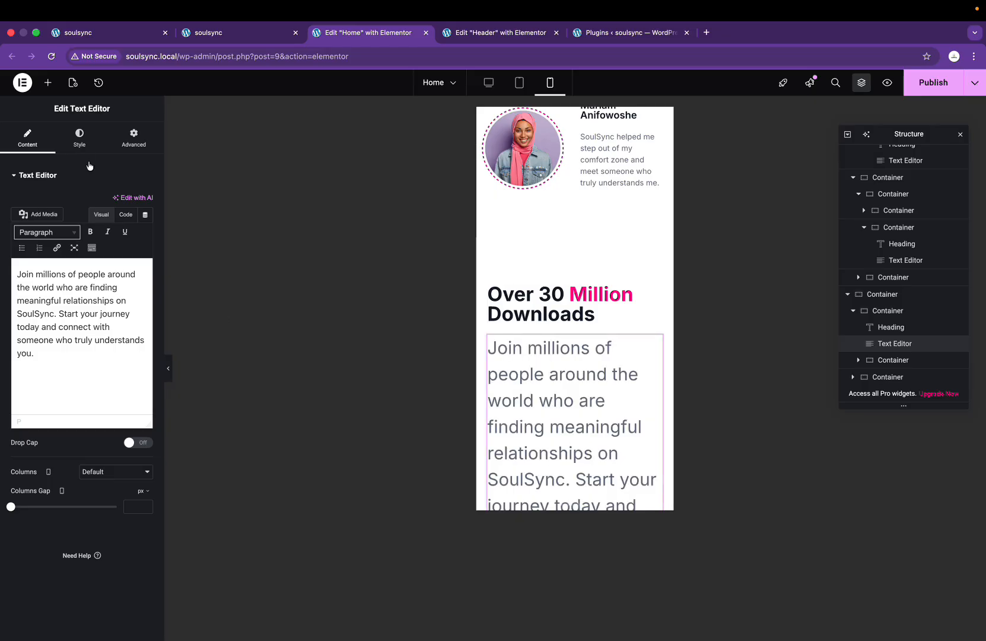
{"action": "left_click", "coordinate": [79, 139]}
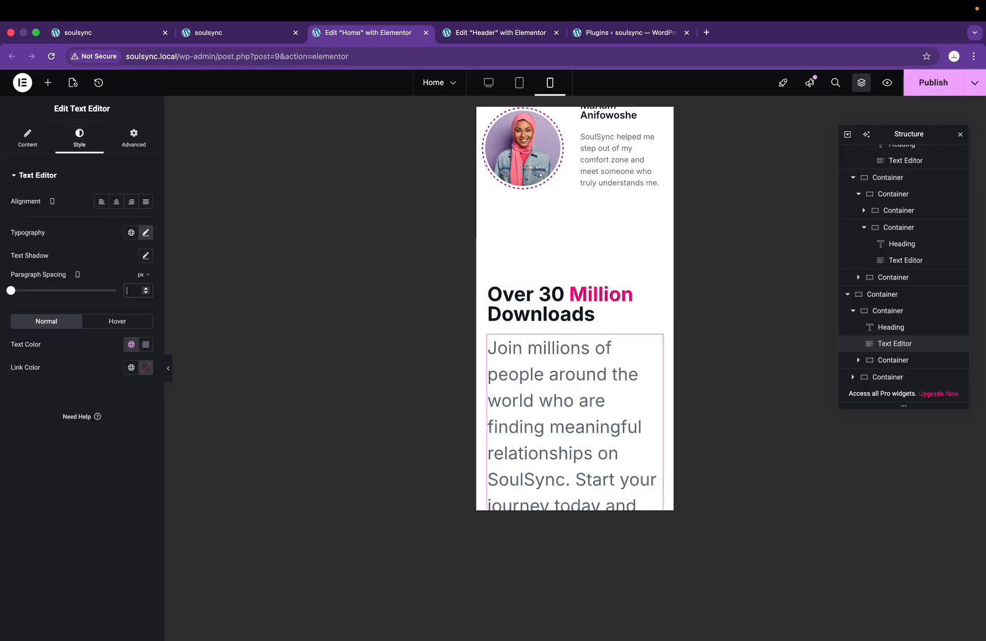
{"action": "left_click", "coordinate": [145, 233]}
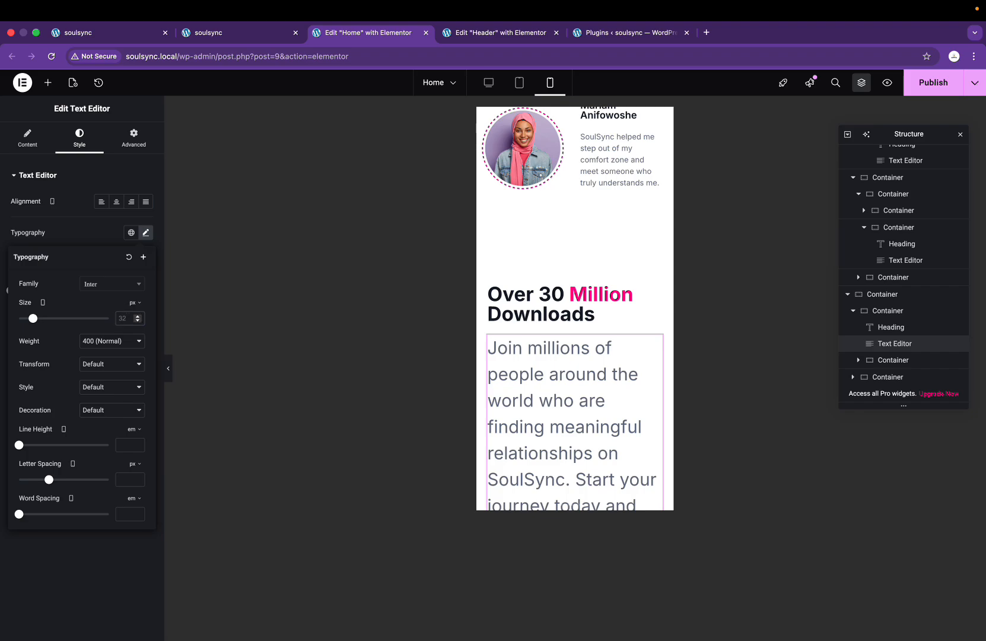
{"action": "left_click", "coordinate": [123, 319]}
{"action": "type", "text": "16"}
{"action": "scroll", "coordinate": [528, 374], "scroll_direction": "down", "scroll_amount": 10}
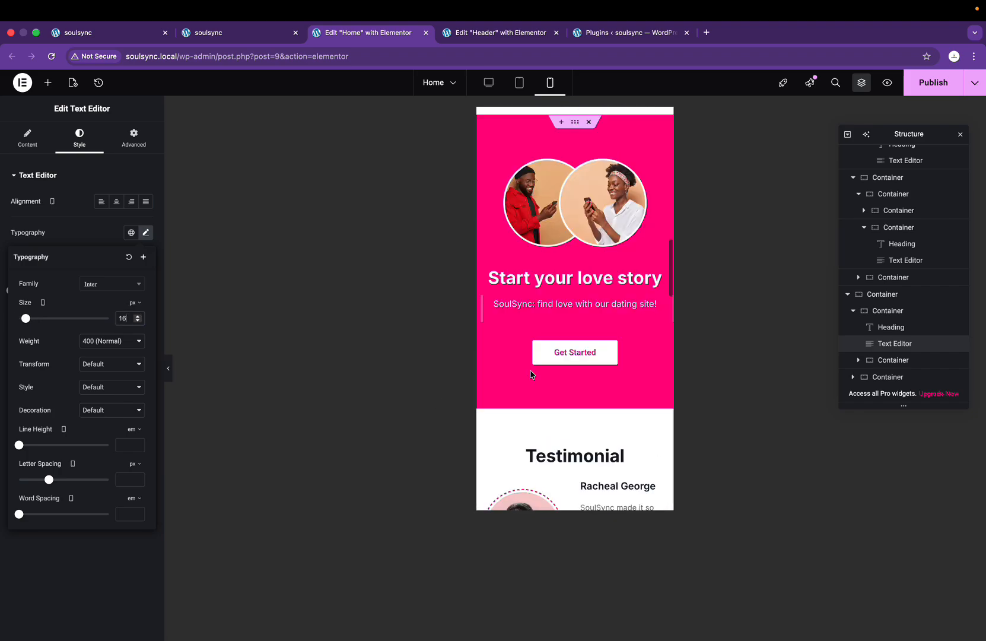
{"action": "scroll", "coordinate": [530, 375], "scroll_direction": "up", "scroll_amount": 6}
{"action": "scroll", "coordinate": [530, 374], "scroll_direction": "up", "scroll_amount": 4}
{"action": "scroll", "coordinate": [530, 374], "scroll_direction": "down", "scroll_amount": 12}
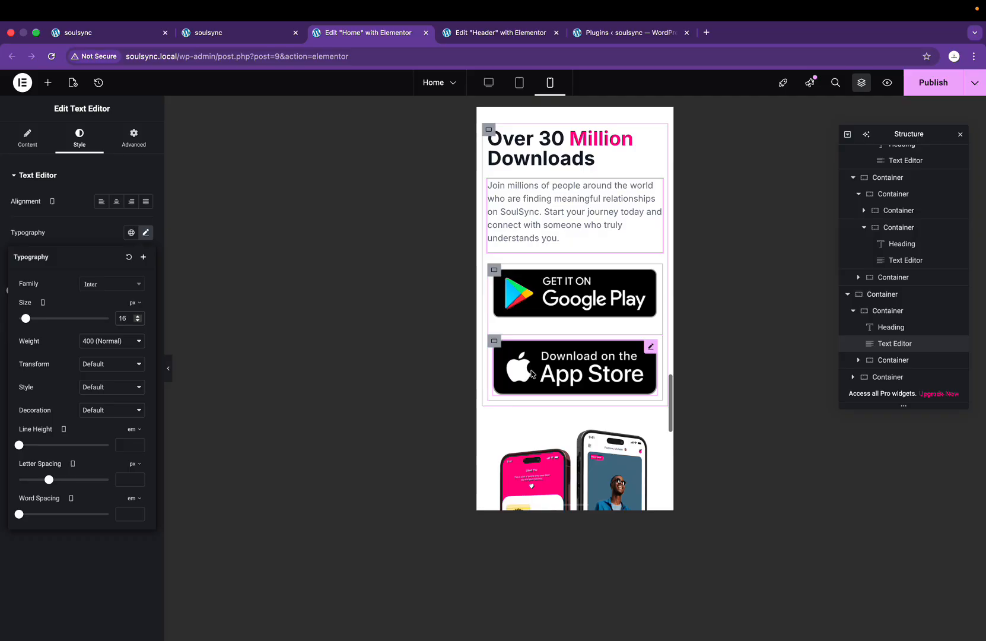
{"action": "scroll", "coordinate": [510, 285], "scroll_direction": "up", "scroll_amount": 15}
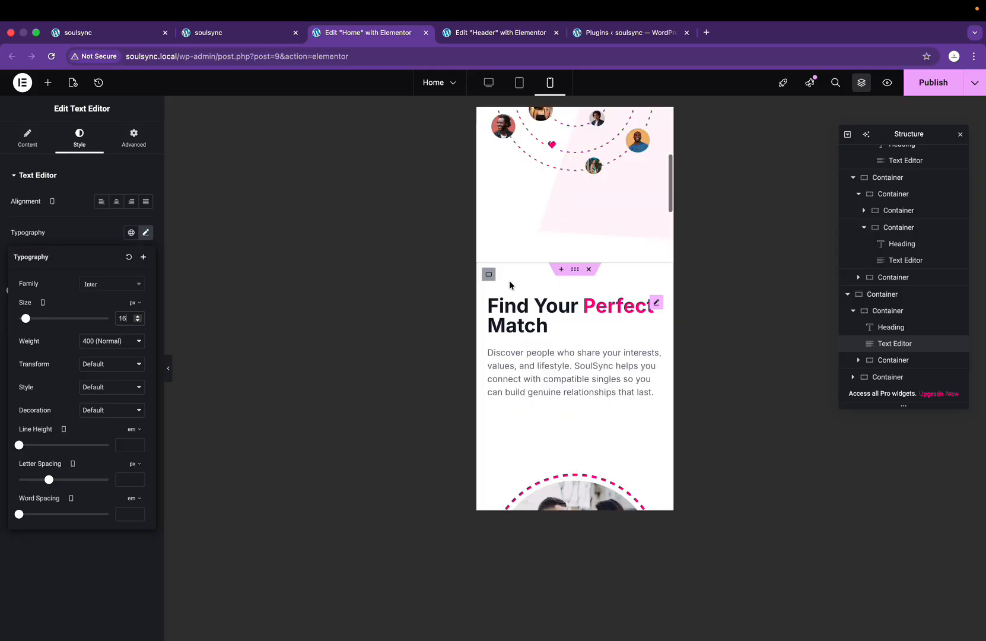
{"action": "scroll", "coordinate": [510, 285], "scroll_direction": "up", "scroll_amount": 2}
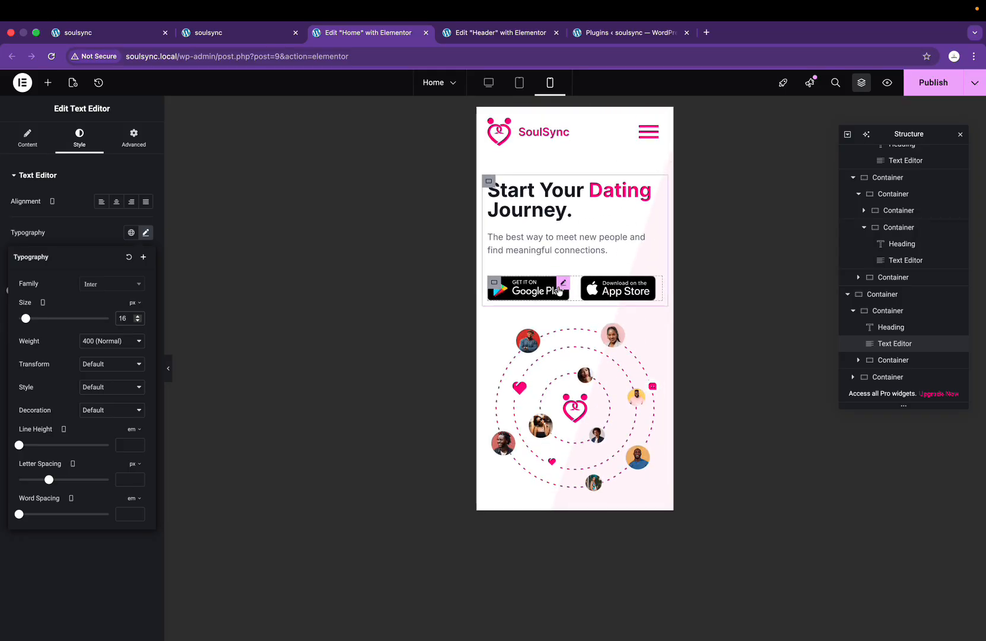
{"action": "left_click", "coordinate": [562, 287]}
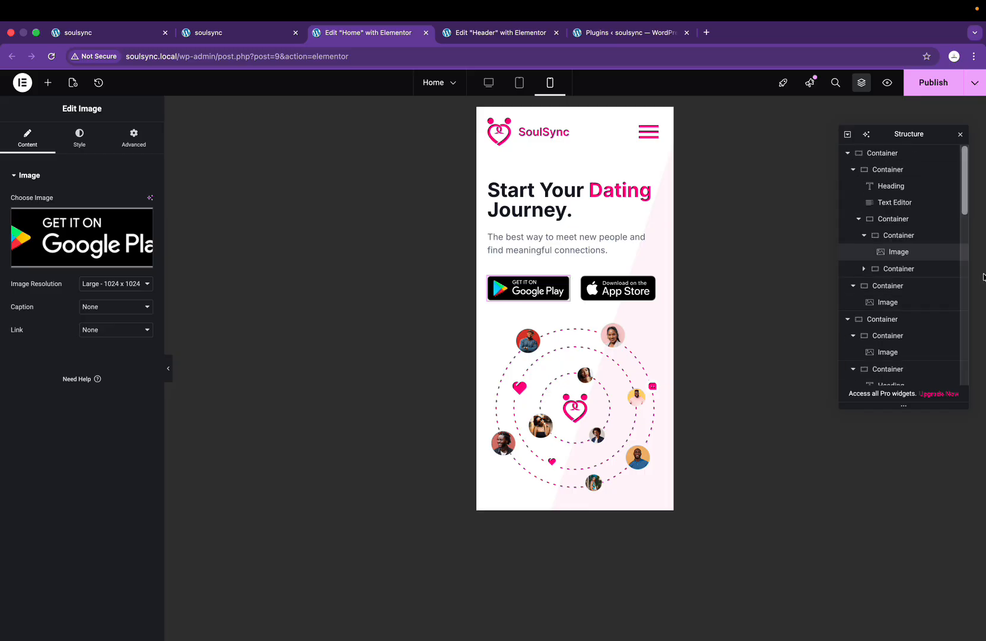
Step: Copy the hero's compact store-badge container and paste it into the Downloads section
{"action": "left_click", "coordinate": [864, 236]}
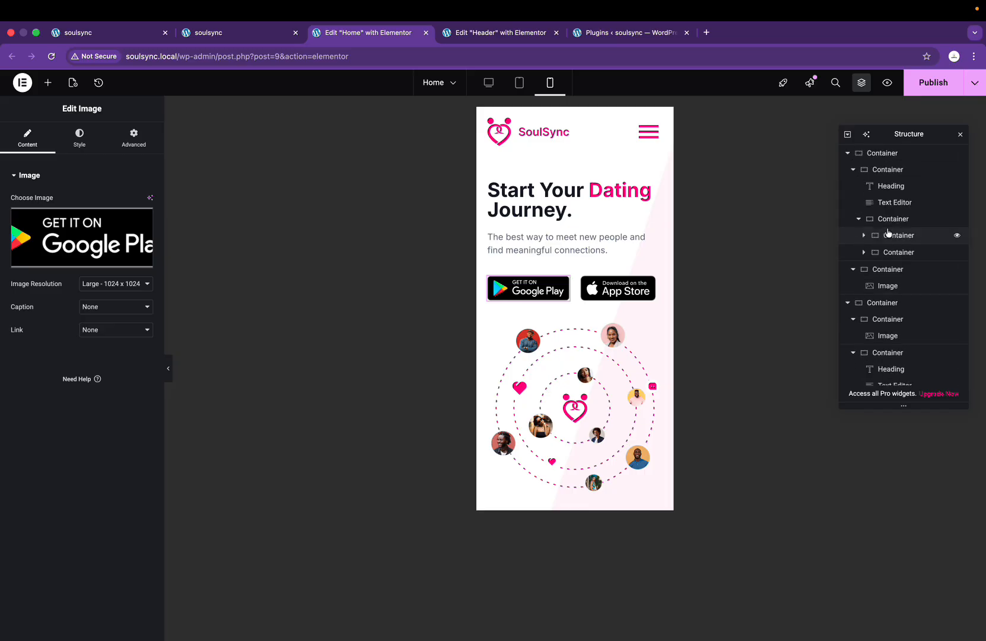
{"action": "right_click", "coordinate": [893, 219]}
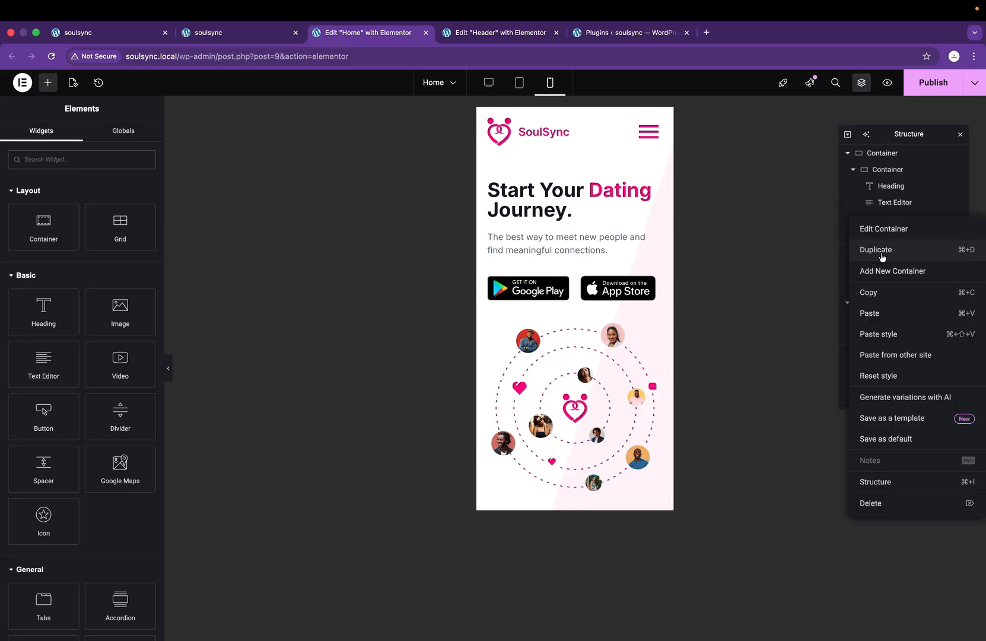
{"action": "left_click", "coordinate": [885, 293]}
{"action": "scroll", "coordinate": [500, 327], "scroll_direction": "down", "scroll_amount": 20}
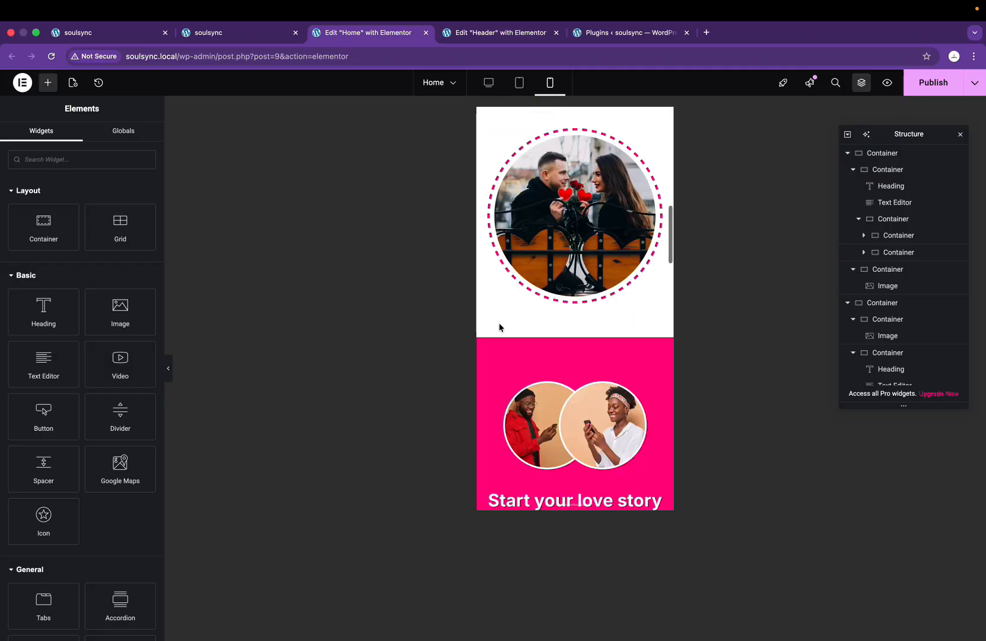
{"action": "scroll", "coordinate": [499, 327], "scroll_direction": "up", "scroll_amount": 3}
{"action": "scroll", "coordinate": [500, 326], "scroll_direction": "up", "scroll_amount": 1}
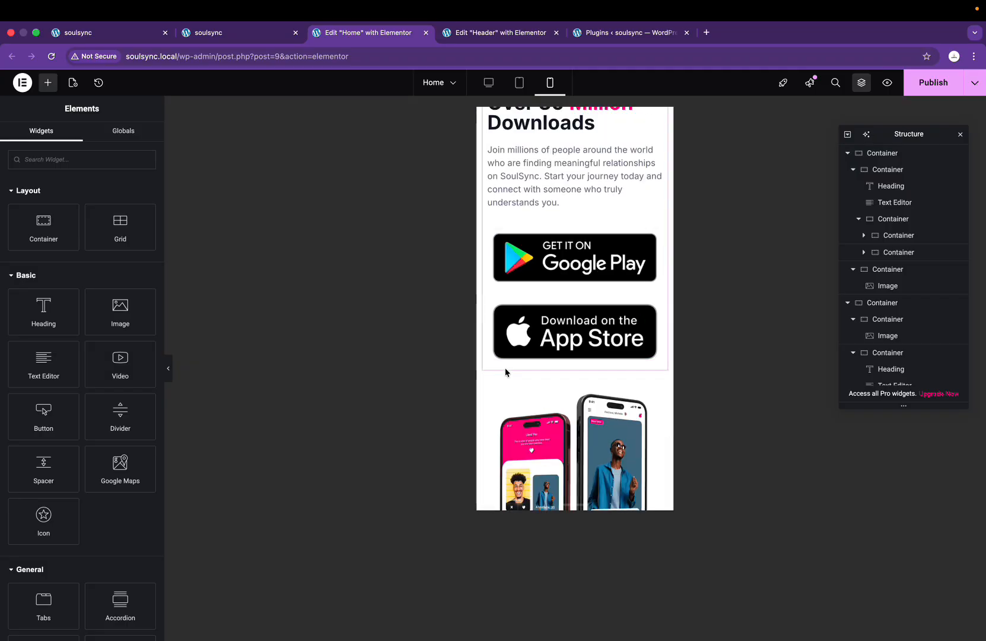
{"action": "right_click", "coordinate": [506, 372]}
{"action": "left_click", "coordinate": [566, 446]}
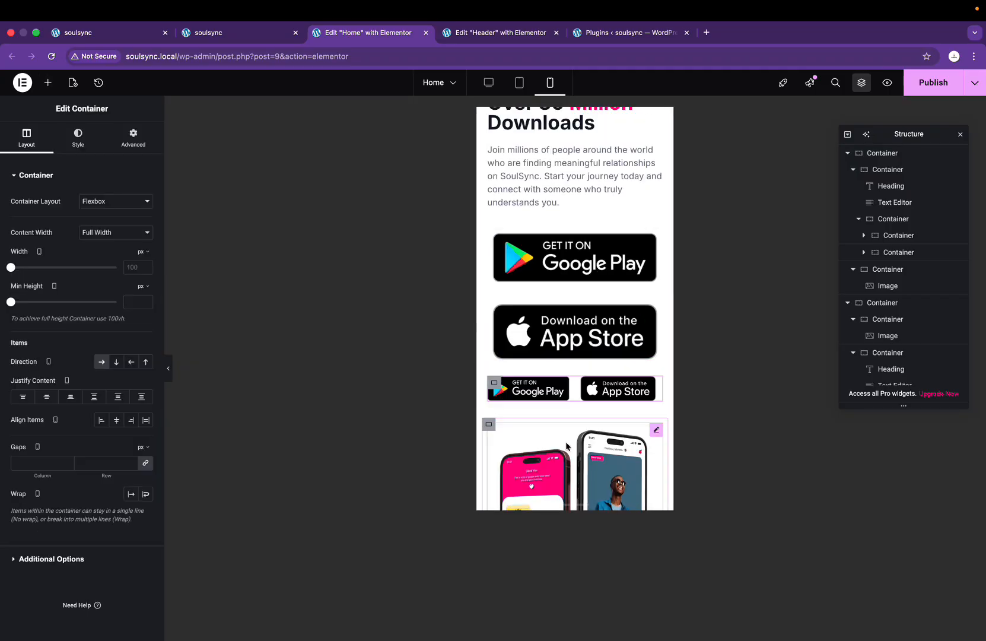
Step: Delete the large stacked store-badge container from the Downloads section
{"action": "left_click", "coordinate": [494, 237]}
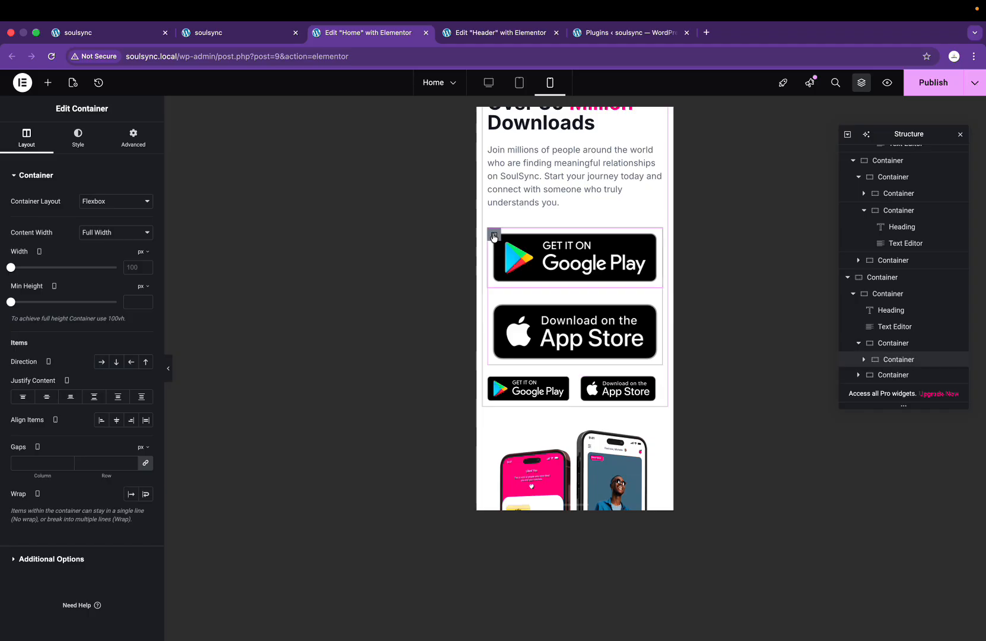
{"action": "right_click", "coordinate": [888, 314]}
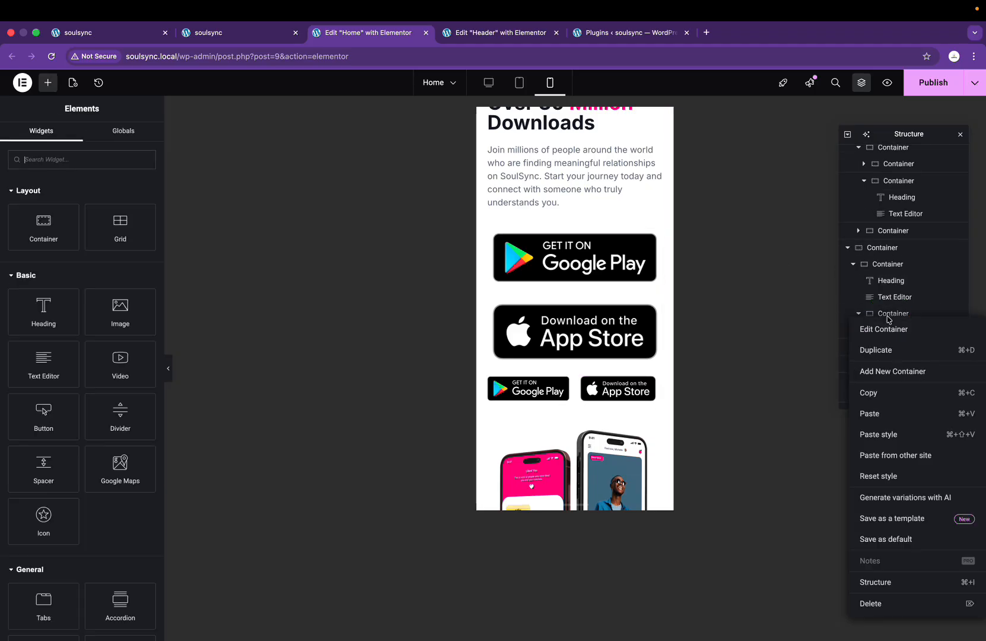
{"action": "left_click", "coordinate": [871, 603]}
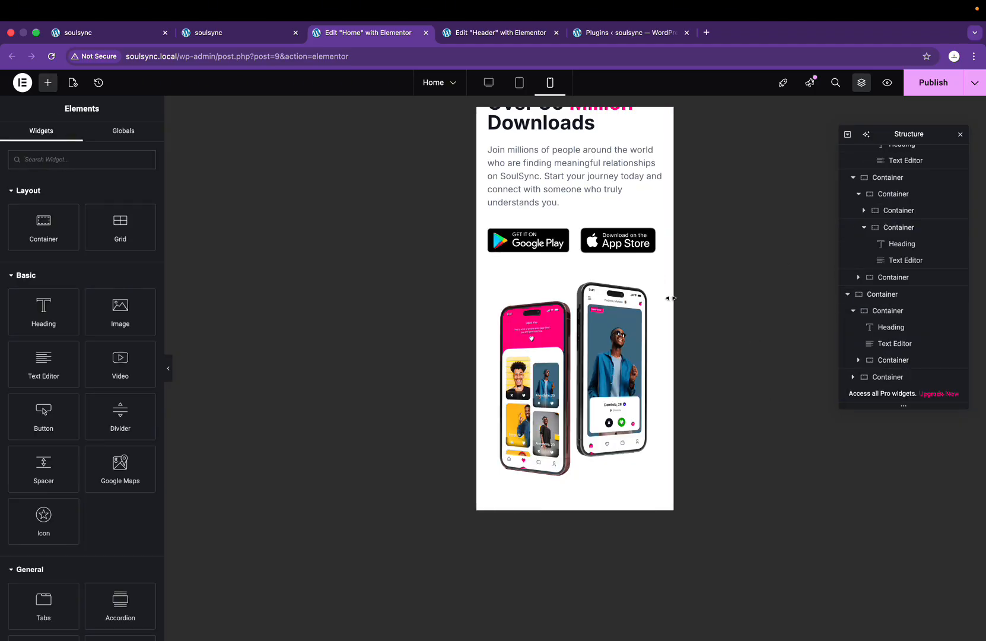
{"action": "scroll", "coordinate": [573, 267], "scroll_direction": "down", "scroll_amount": 2}
{"action": "left_click", "coordinate": [573, 246]}
{"action": "scroll", "coordinate": [574, 246], "scroll_direction": "down", "scroll_amount": 1}
{"action": "scroll", "coordinate": [573, 246], "scroll_direction": "up", "scroll_amount": 5}
{"action": "scroll", "coordinate": [571, 241], "scroll_direction": "down", "scroll_amount": 2}
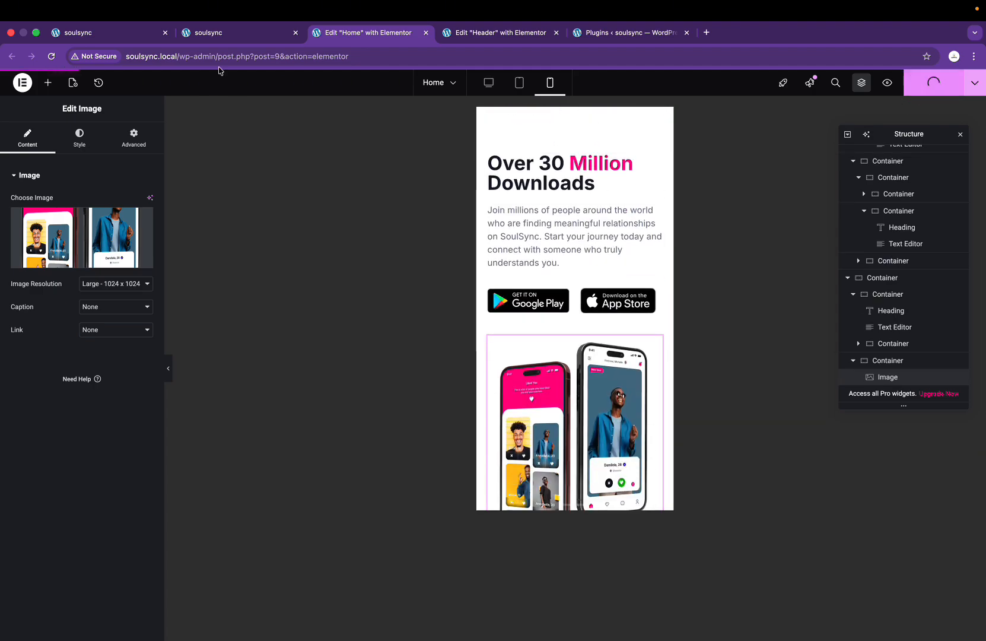
Step: Glance over the live front page, then reload the 400 px mobile preview tab to see the updates
{"action": "left_click", "coordinate": [83, 34]}
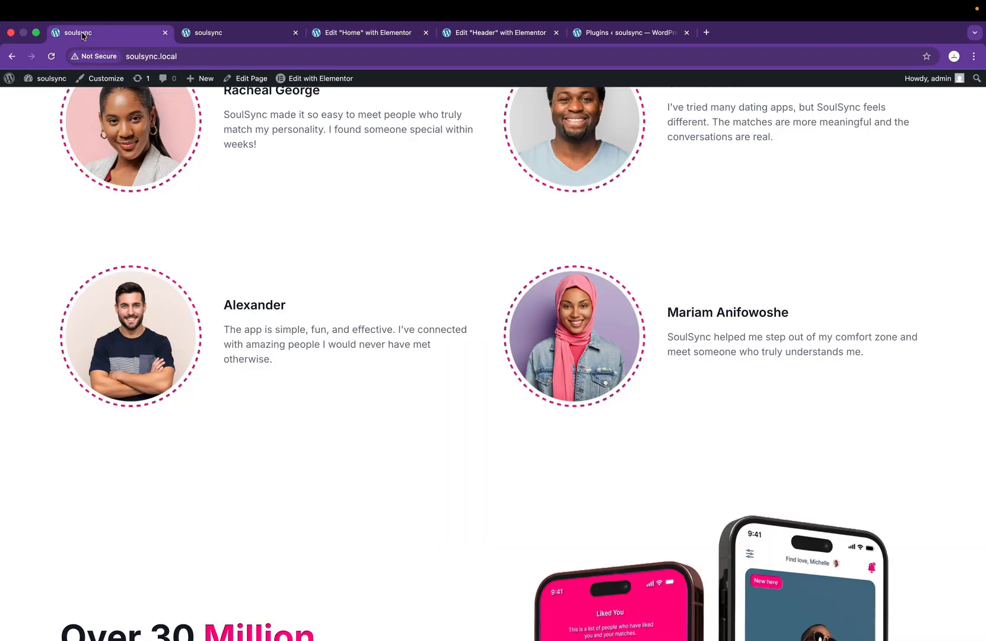
{"action": "scroll", "coordinate": [403, 439], "scroll_direction": "down", "scroll_amount": 5}
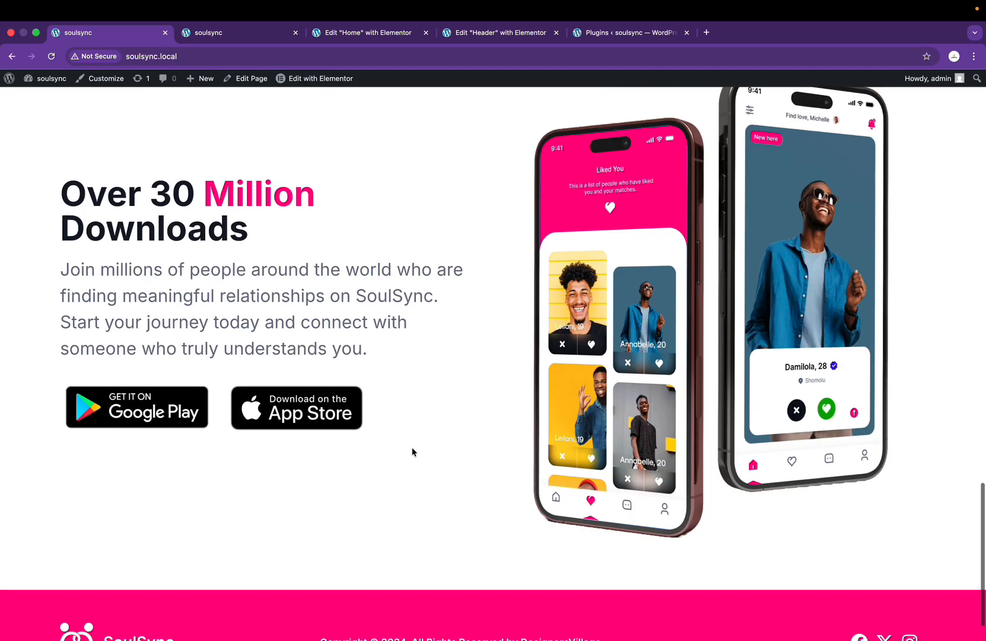
{"action": "scroll", "coordinate": [412, 451], "scroll_direction": "down", "scroll_amount": 1}
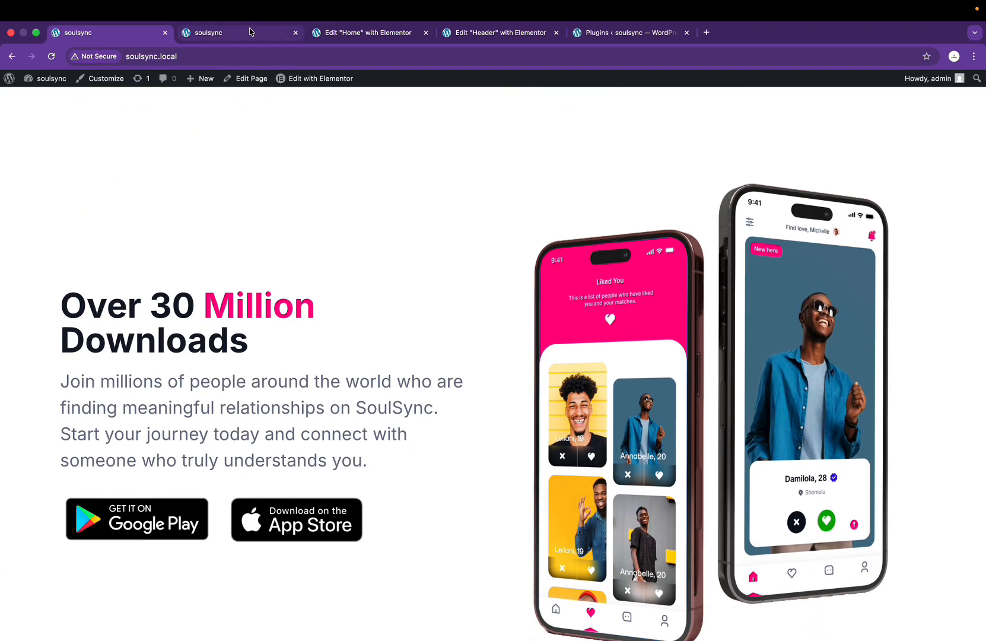
{"action": "left_click", "coordinate": [231, 33]}
{"action": "left_click", "coordinate": [51, 56]}
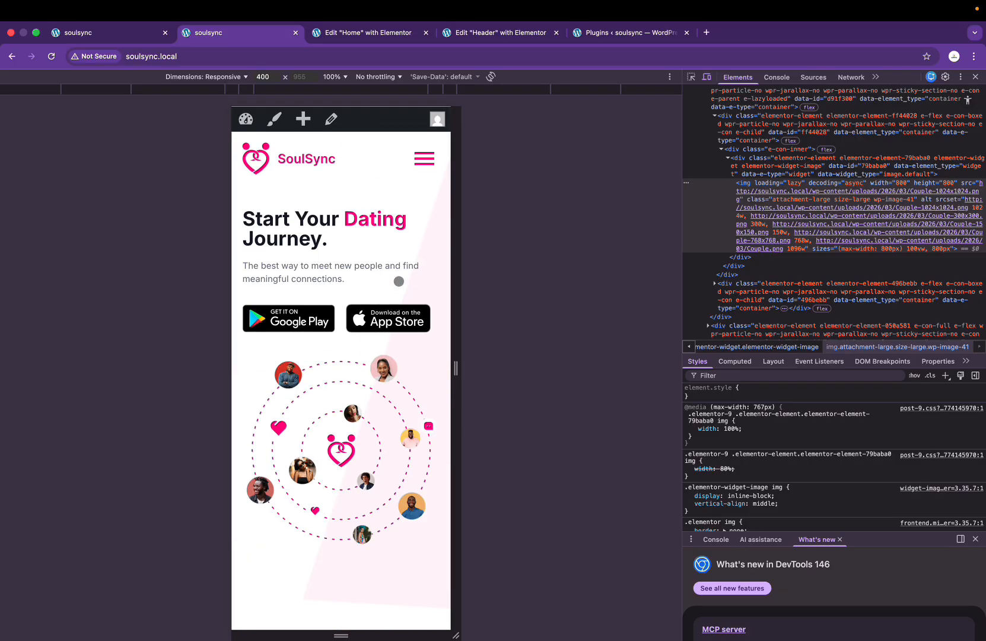
{"action": "scroll", "coordinate": [399, 282], "scroll_direction": "down", "scroll_amount": 15}
{"action": "key", "text": "ctrl+Right"}
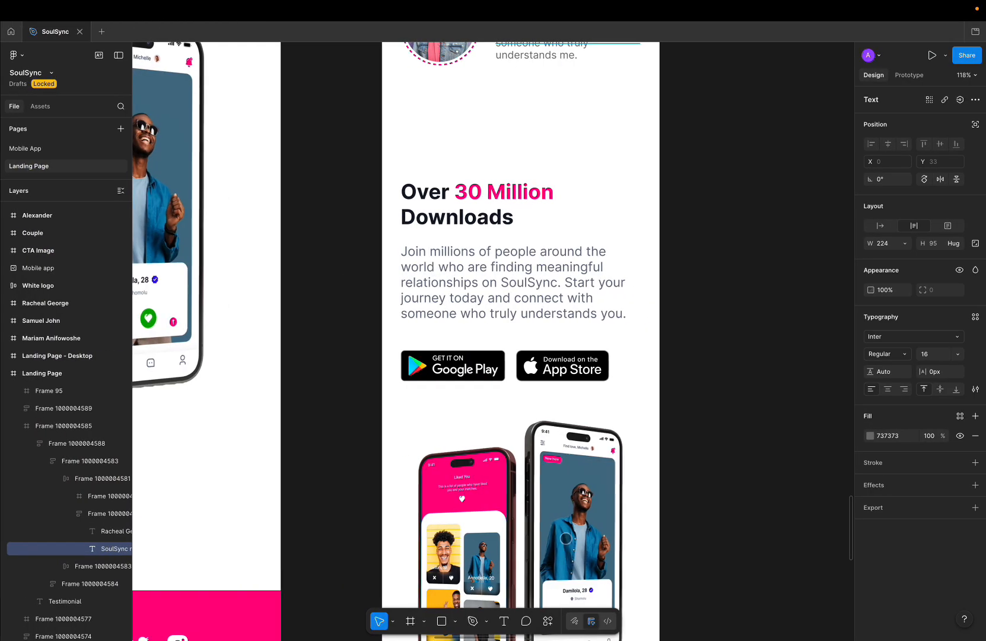
{"action": "scroll", "coordinate": [568, 541], "scroll_direction": "down", "scroll_amount": 10}
{"action": "scroll", "coordinate": [569, 541], "scroll_direction": "up", "scroll_amount": 10}
{"action": "key", "text": "ctrl+Left"}
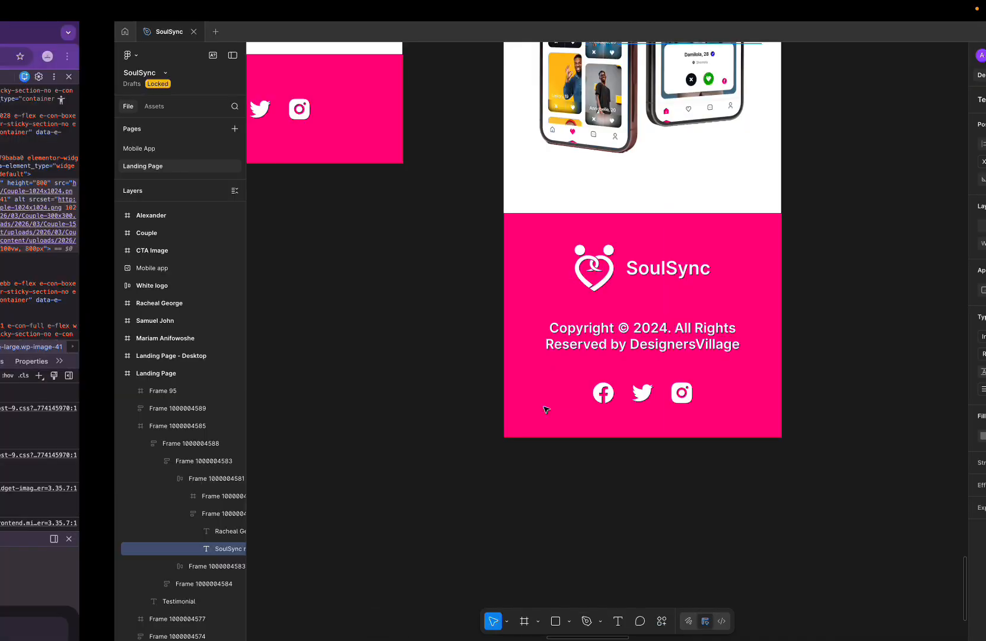
{"action": "key", "text": "ctrl+Right"}
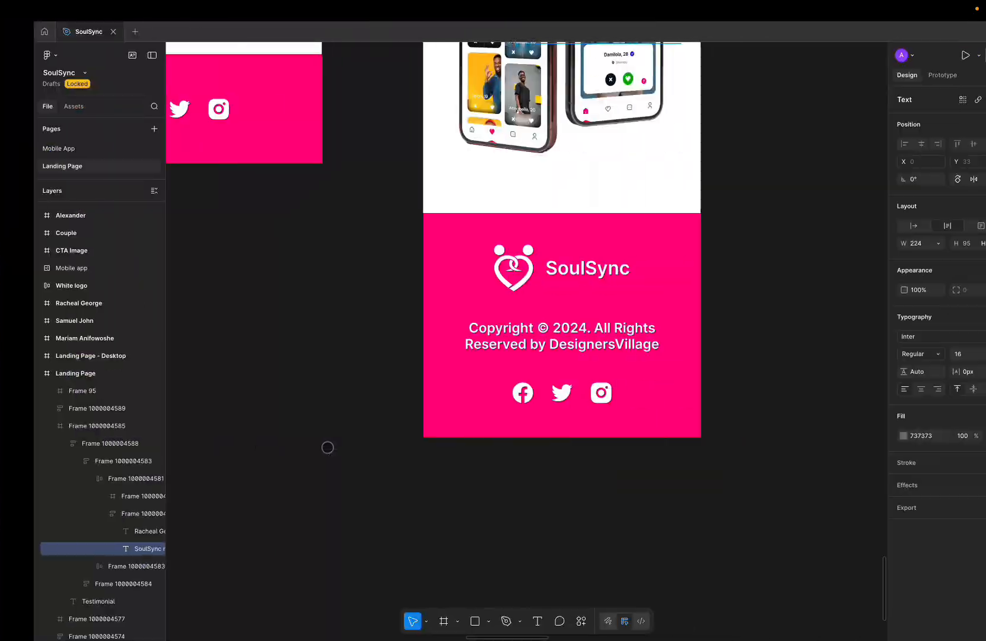
{"action": "key", "text": "ctrl+Left"}
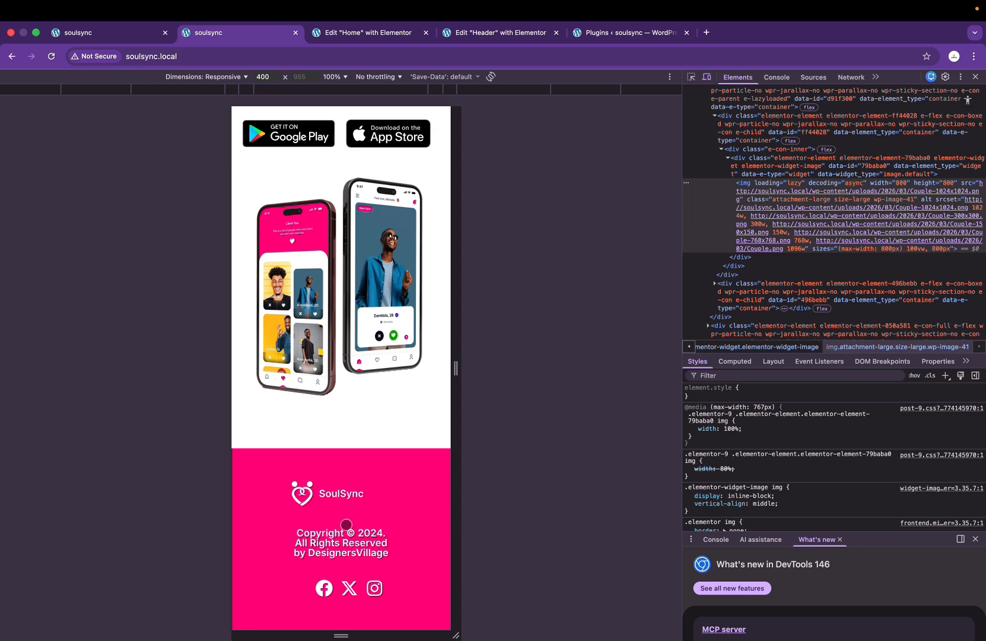
{"action": "key", "text": "ctrl+Right"}
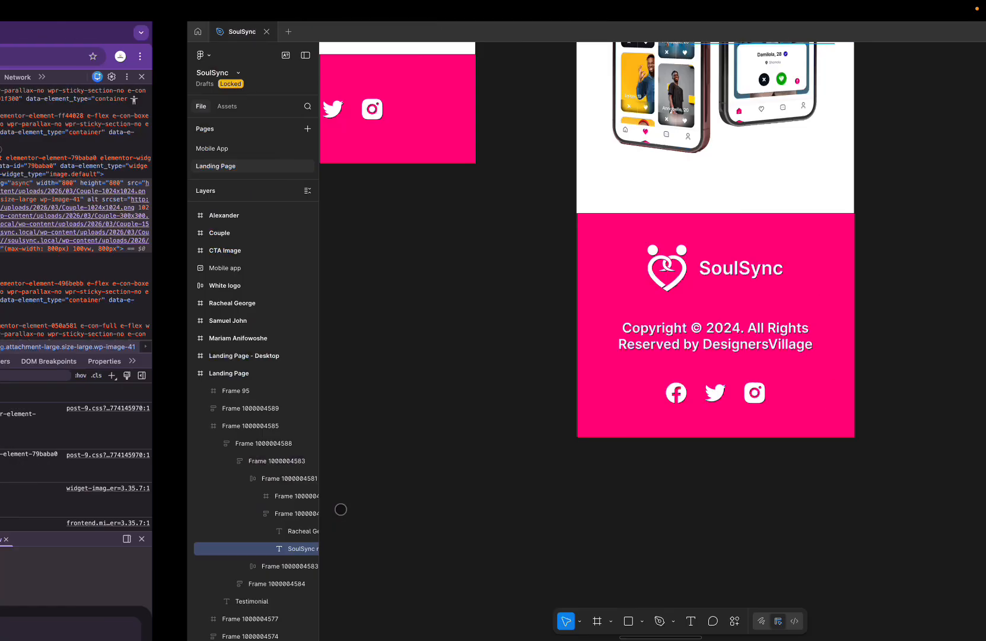
{"action": "key", "text": "ctrl+Left"}
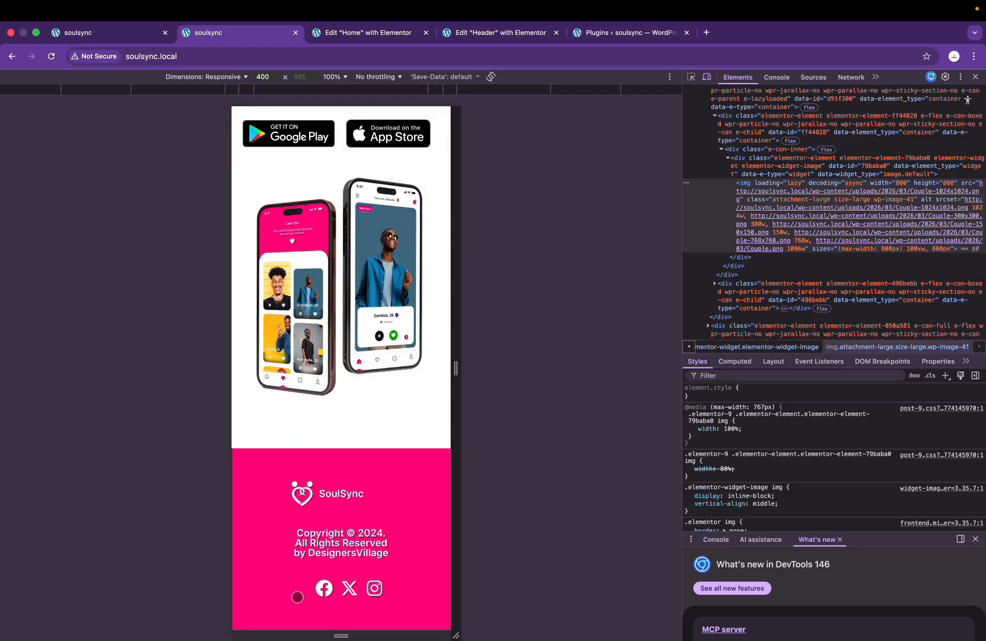
{"action": "left_click", "coordinate": [350, 36]}
{"action": "left_click", "coordinate": [258, 35]}
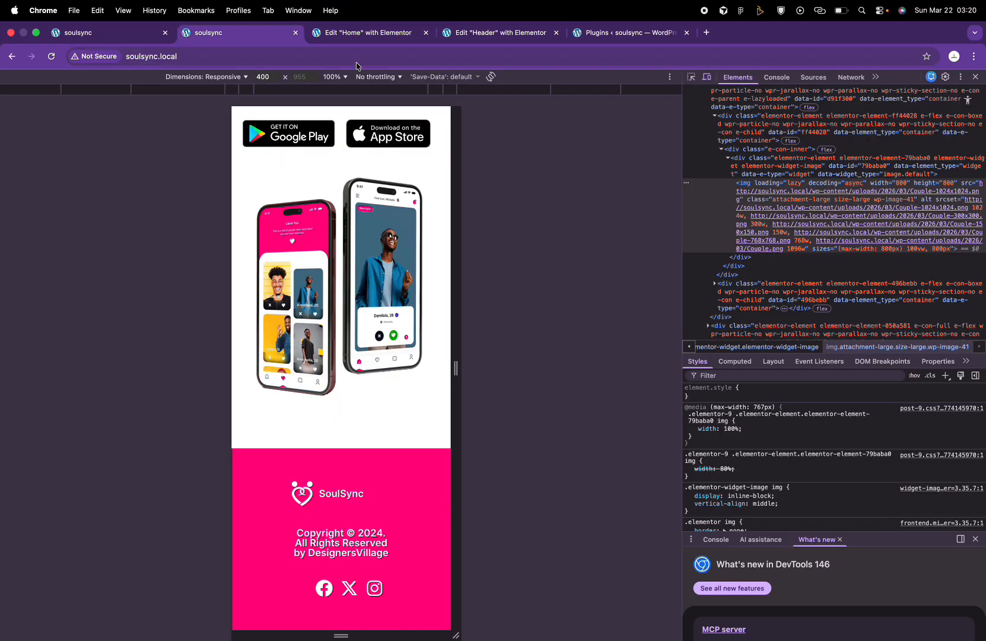
Step: From Royal Addons Theme Builder's Footer list, open the Footer template in Elementor for editing
{"action": "left_click", "coordinate": [133, 38]}
{"action": "left_click", "coordinate": [596, 35]}
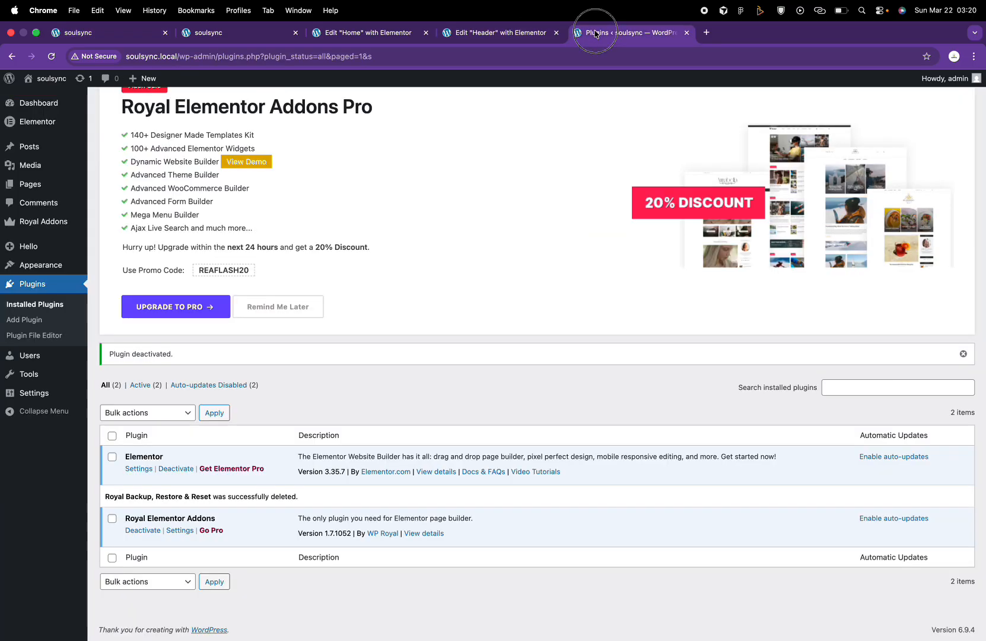
{"action": "mouse_move", "coordinate": [62, 235]}
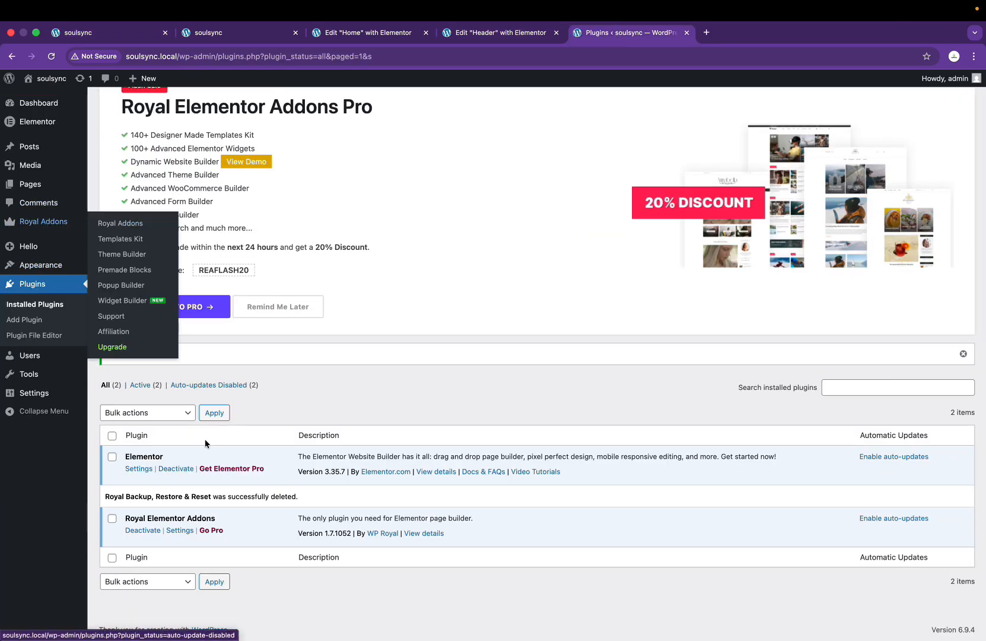
{"action": "left_click", "coordinate": [125, 261]}
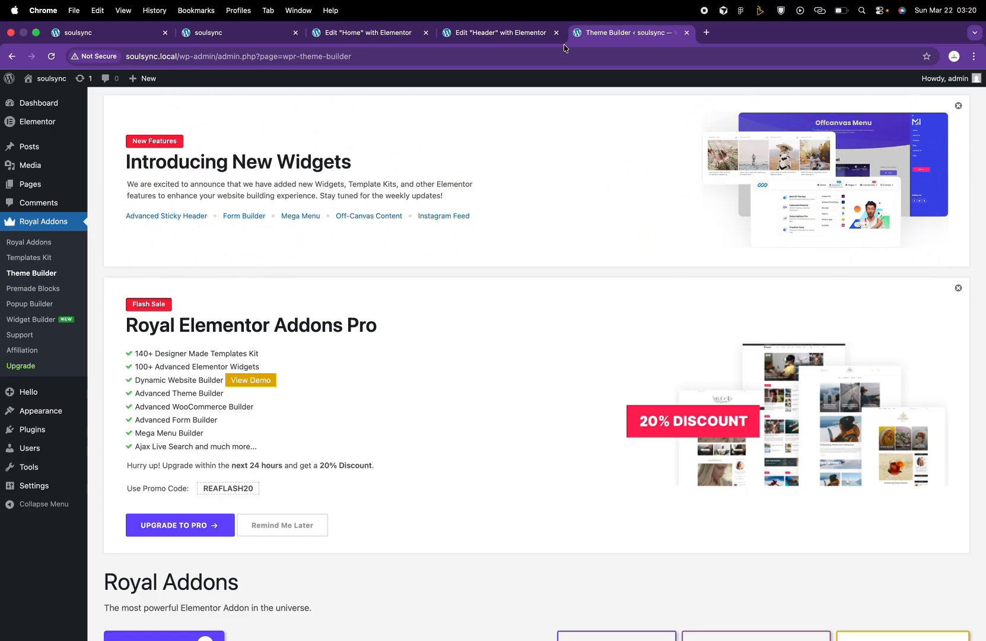
{"action": "scroll", "coordinate": [504, 214], "scroll_direction": "down", "scroll_amount": 5}
{"action": "left_click", "coordinate": [210, 514]}
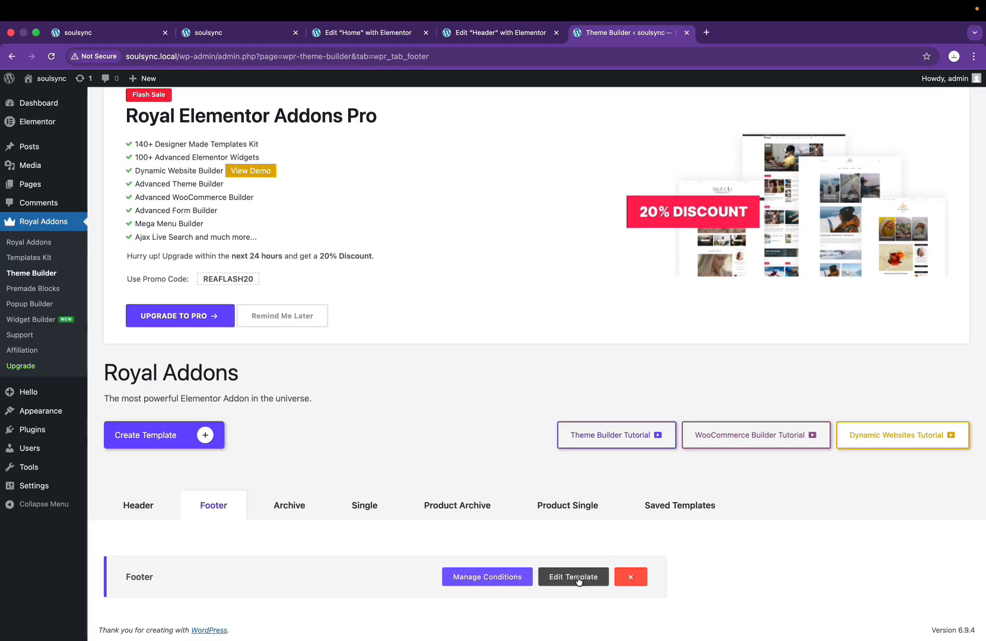
{"action": "left_click", "coordinate": [574, 577]}
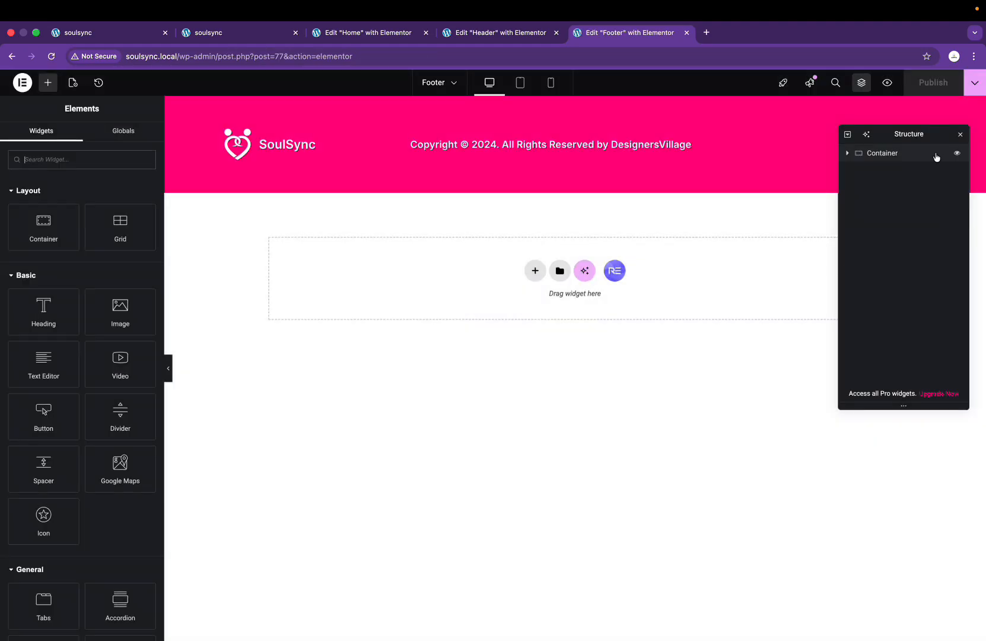
Step: In mobile view, give the footer copyright heading a 14 px size and 1.4 line height
{"action": "left_click", "coordinate": [551, 84]}
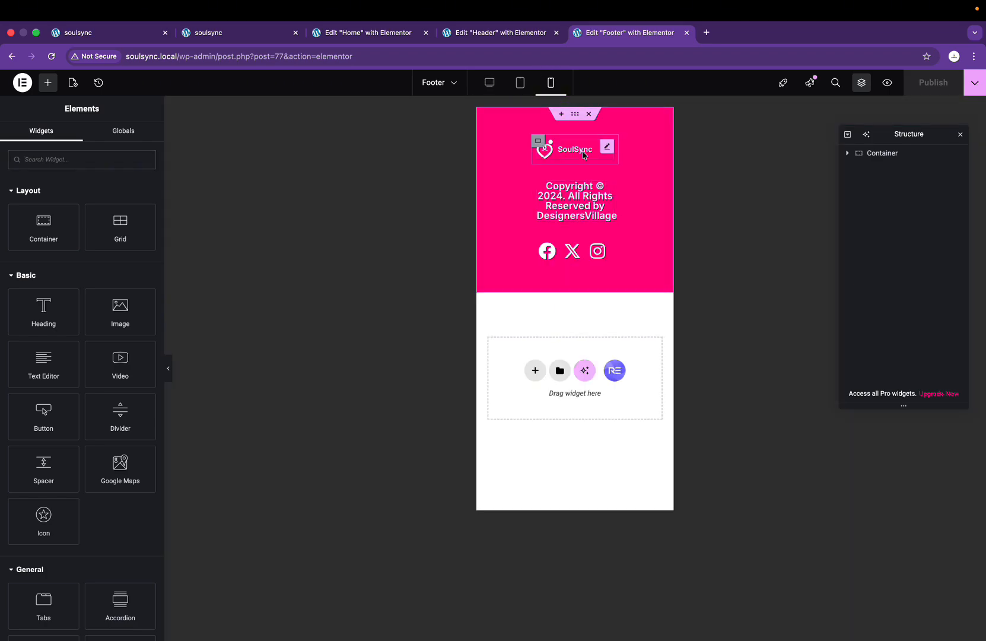
{"action": "left_click", "coordinate": [608, 188]}
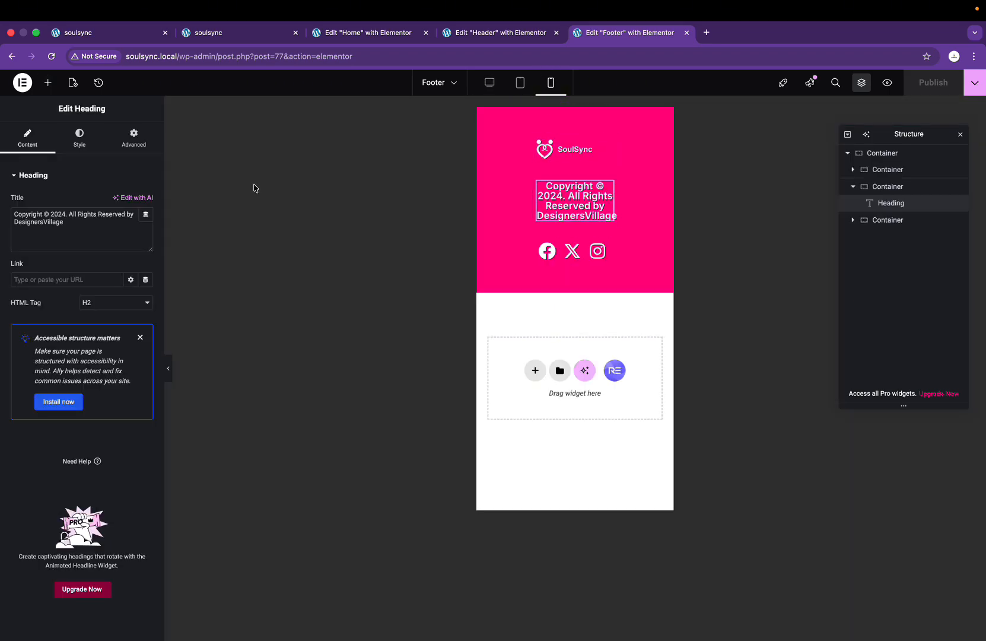
{"action": "left_click", "coordinate": [93, 139]}
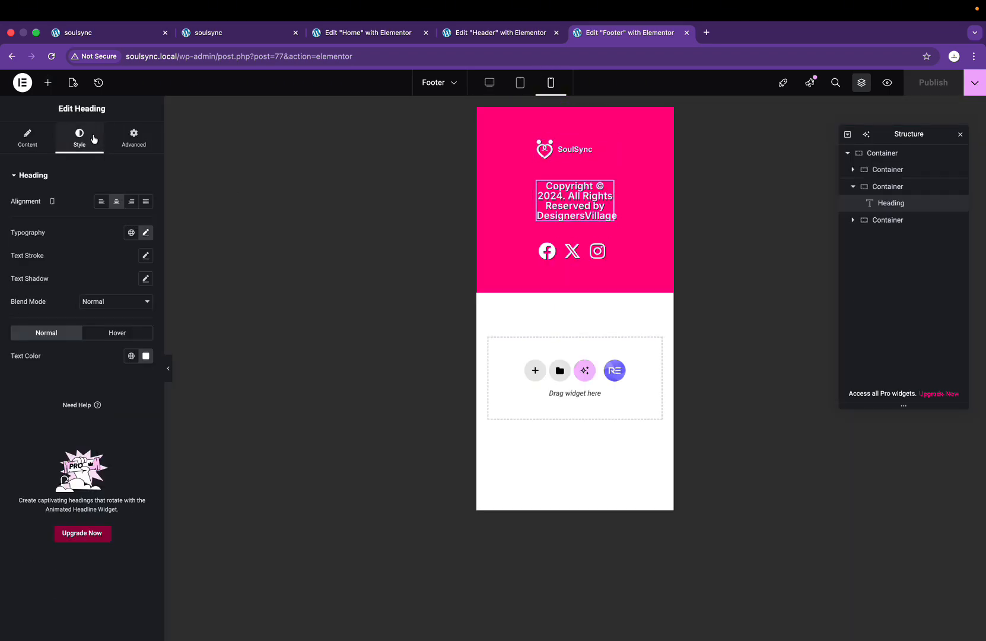
{"action": "left_click", "coordinate": [146, 233]}
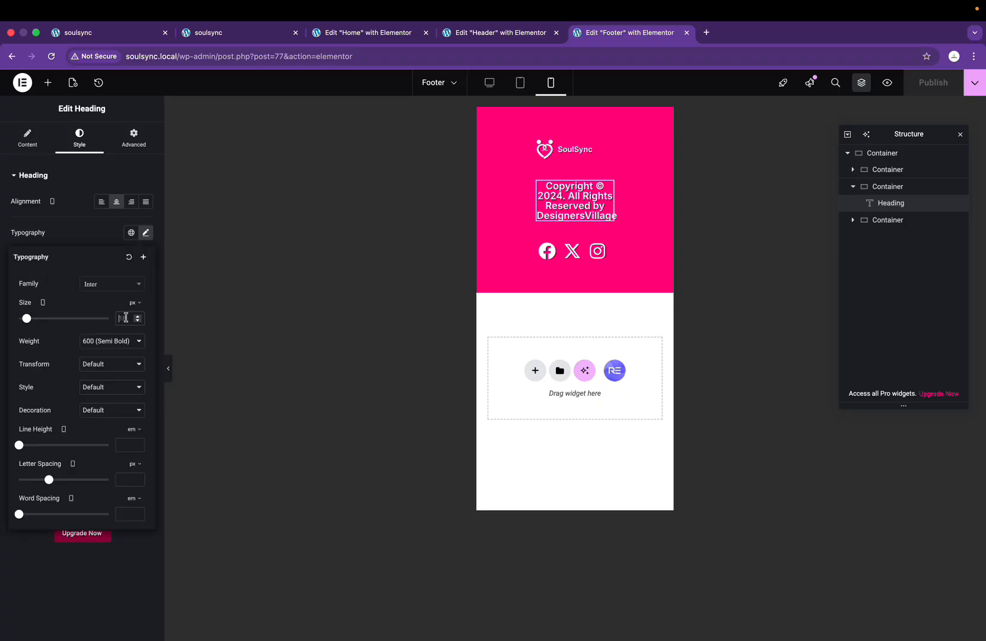
{"action": "left_click", "coordinate": [125, 317]}
{"action": "type", "text": "14"}
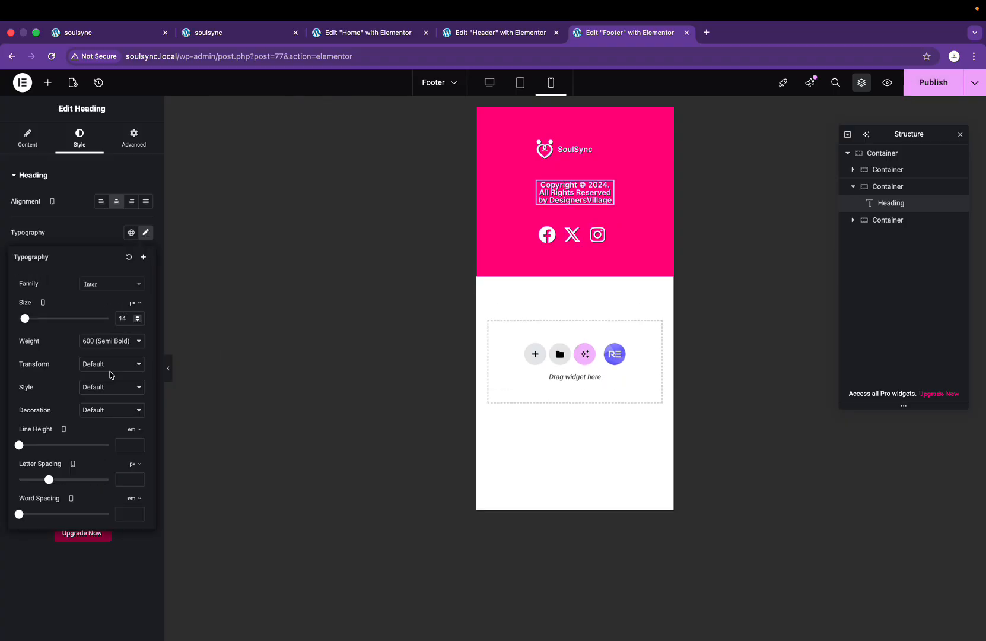
{"action": "left_click_drag", "start_coordinate": [21, 448], "coordinate": [35, 453]}
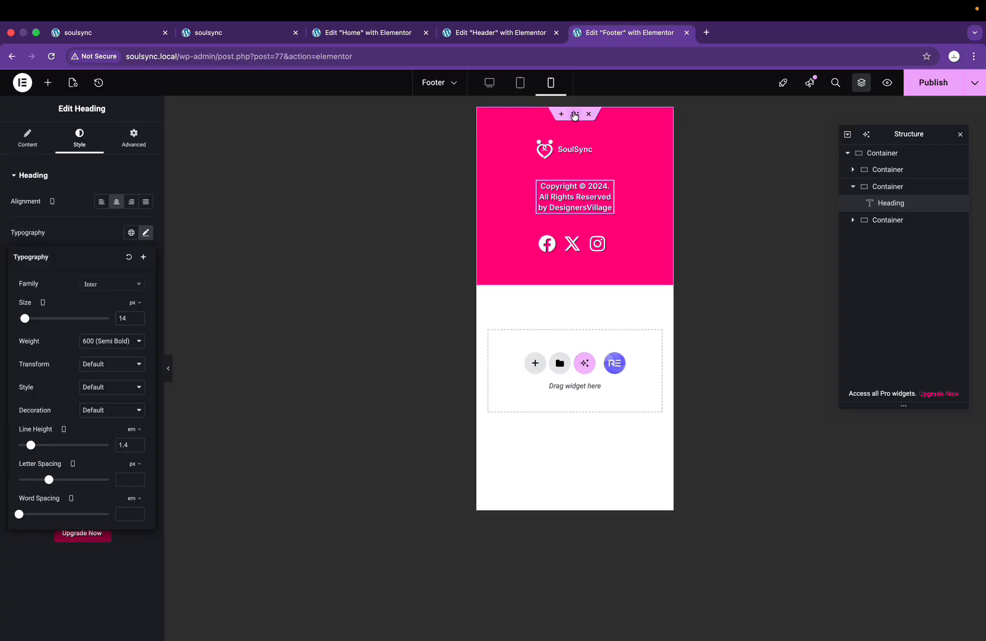
{"action": "left_click", "coordinate": [573, 114]}
{"action": "left_click", "coordinate": [133, 137]}
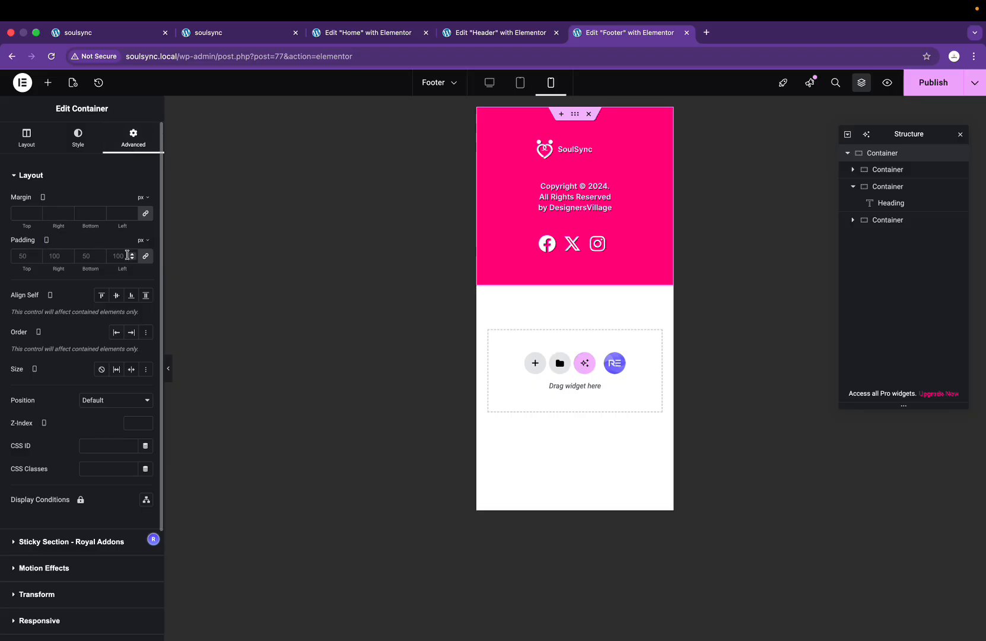
Step: Set the footer container's mobile padding to 10 px, with top and bottom raised to 70
{"action": "left_click", "coordinate": [50, 257]}
{"action": "type", "text": "10"}
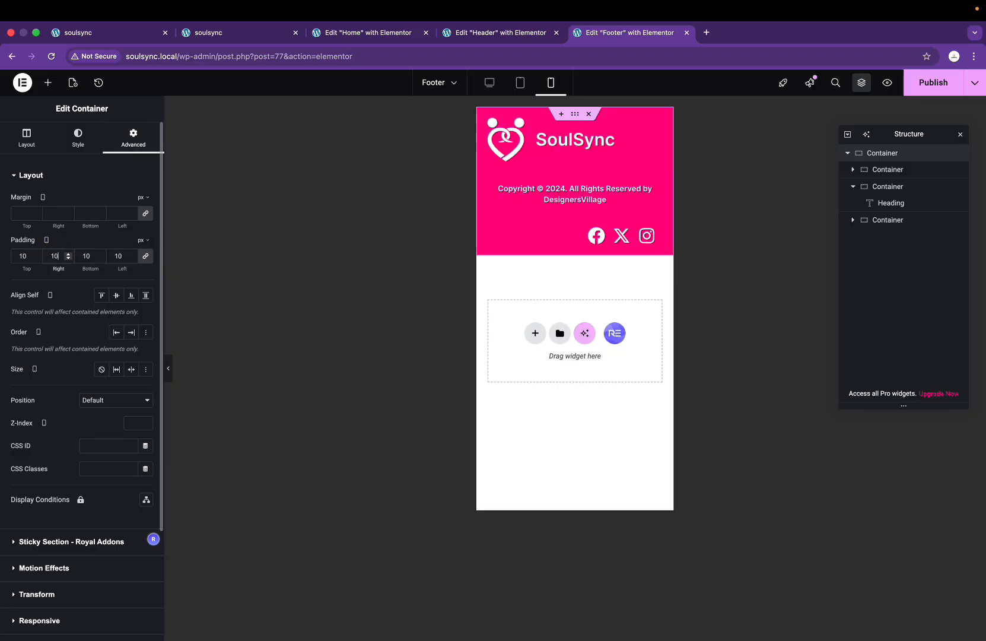
{"action": "double_click", "coordinate": [23, 257]}
{"action": "type", "text": "70"}
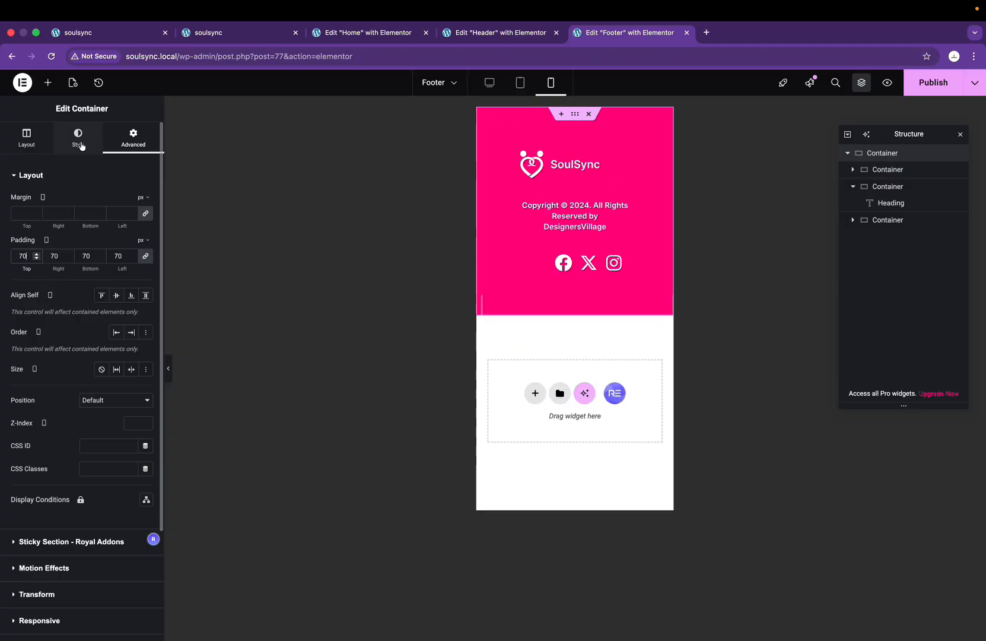
{"action": "key", "text": "ctrl+z"}
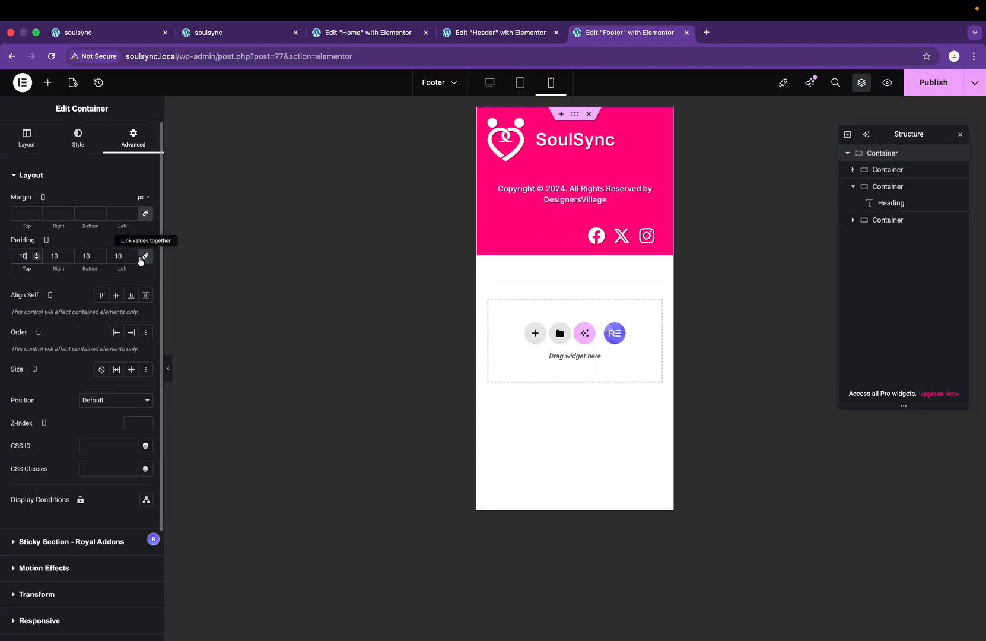
{"action": "left_click", "coordinate": [21, 257]}
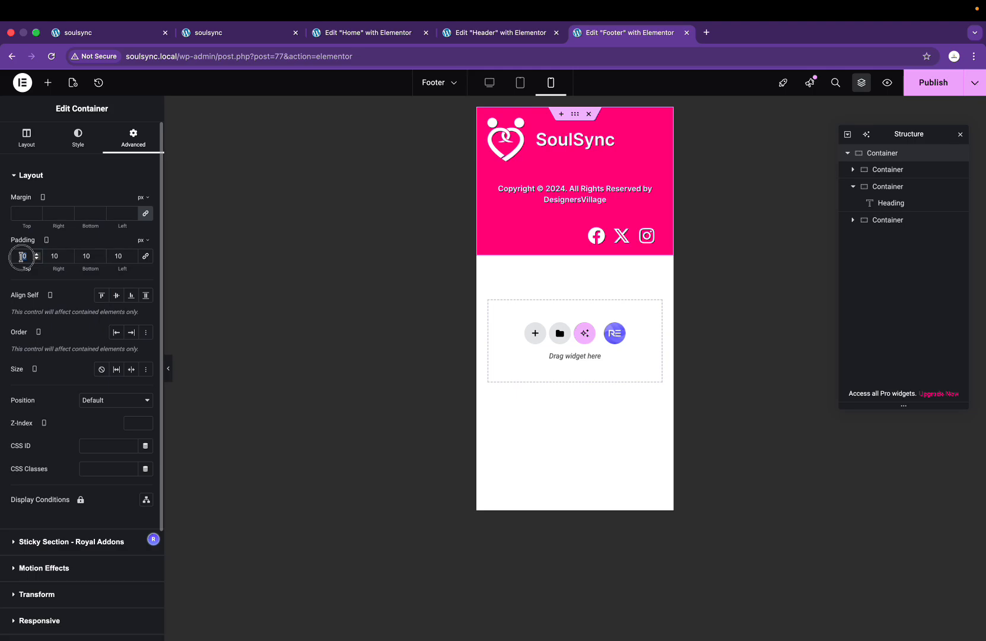
{"action": "type", "text": "70"}
{"action": "left_click", "coordinate": [89, 256]}
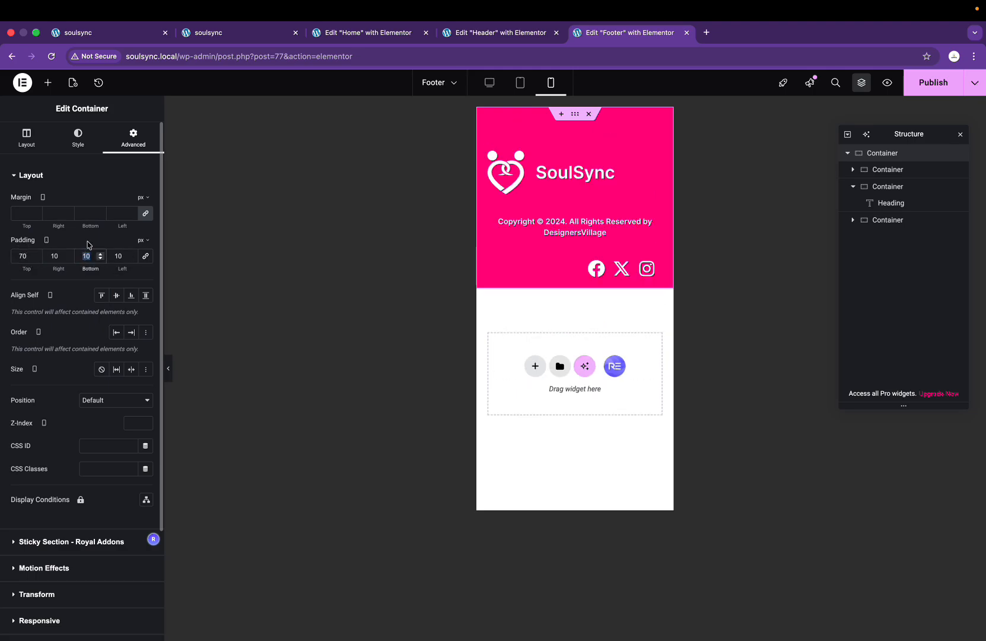
{"action": "type", "text": "70"}
Step: Lower the container's top and bottom padding to 50 px, keeping 10 px sides
{"action": "left_click", "coordinate": [21, 257]}
{"action": "type", "text": "50"}
{"action": "left_click", "coordinate": [85, 255]}
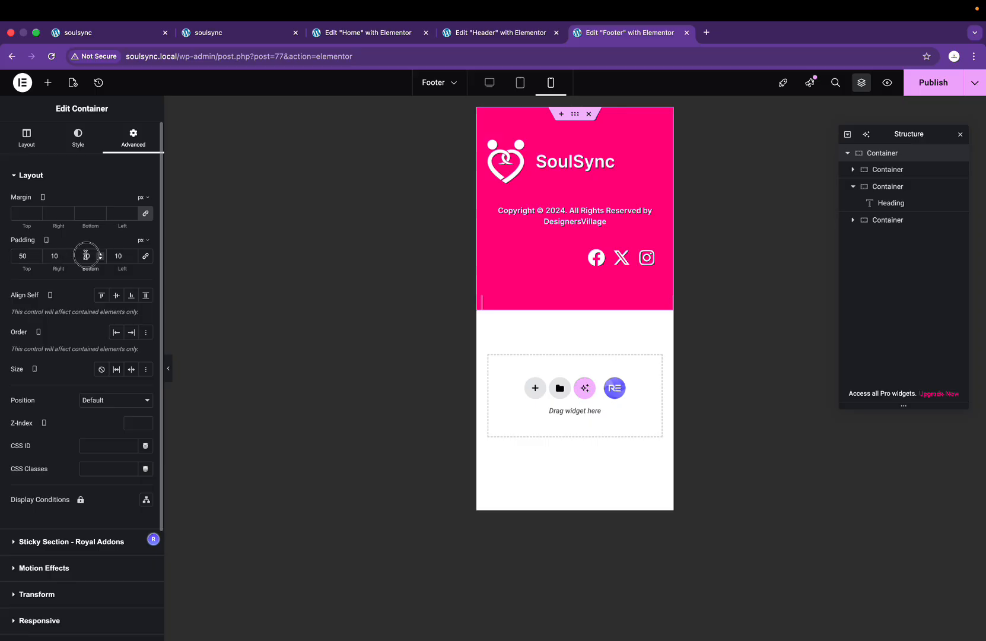
{"action": "type", "text": "50"}
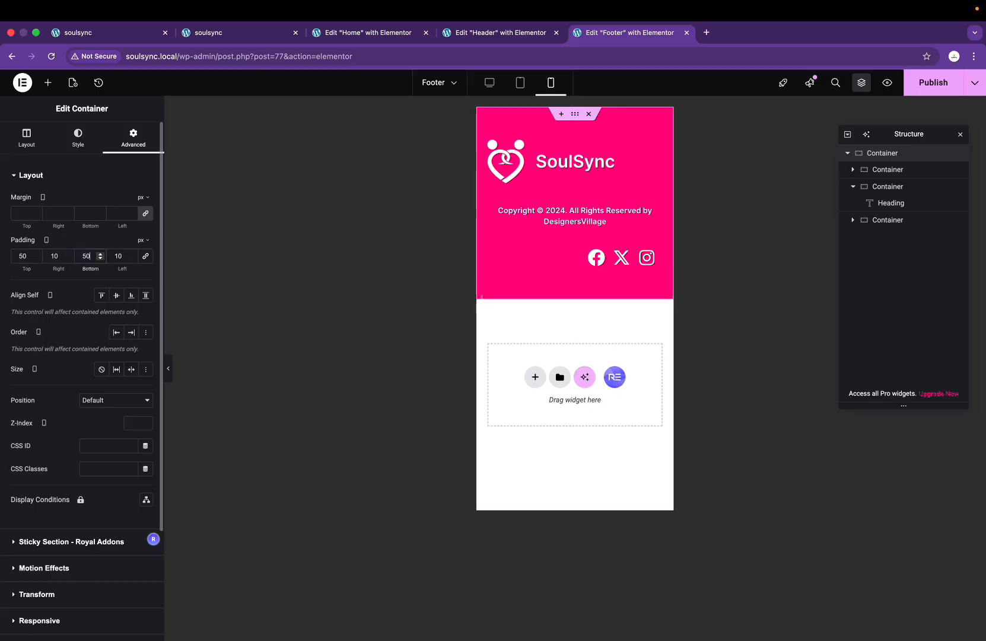
{"action": "left_click", "coordinate": [552, 179]}
Step: Centre the footer logo at 61% width and centre the social icons list
{"action": "left_click", "coordinate": [79, 136]}
{"action": "left_click", "coordinate": [131, 201]}
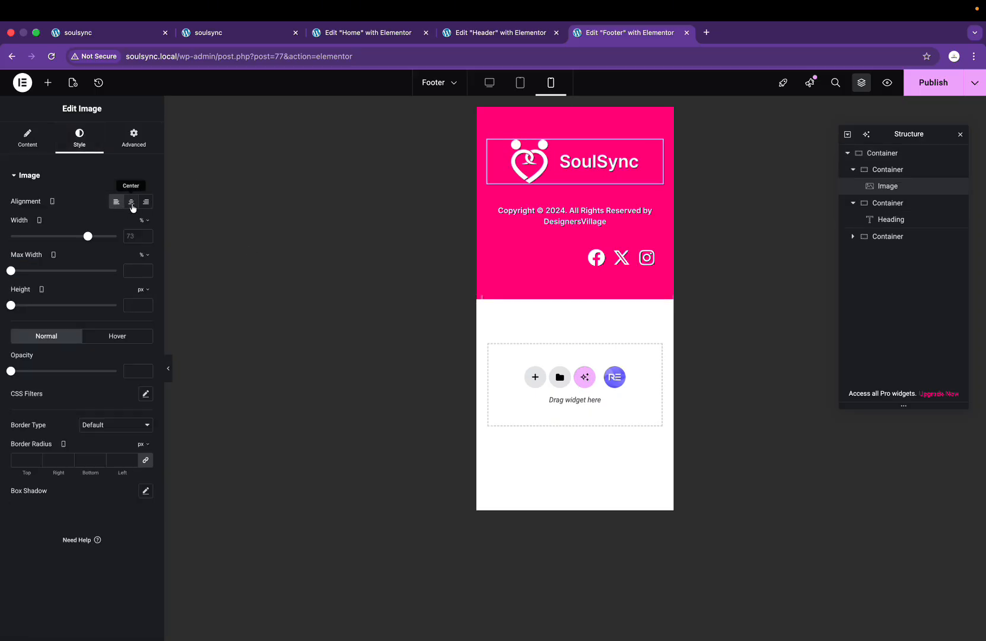
{"action": "left_click_drag", "start_coordinate": [88, 236], "coordinate": [75, 240]}
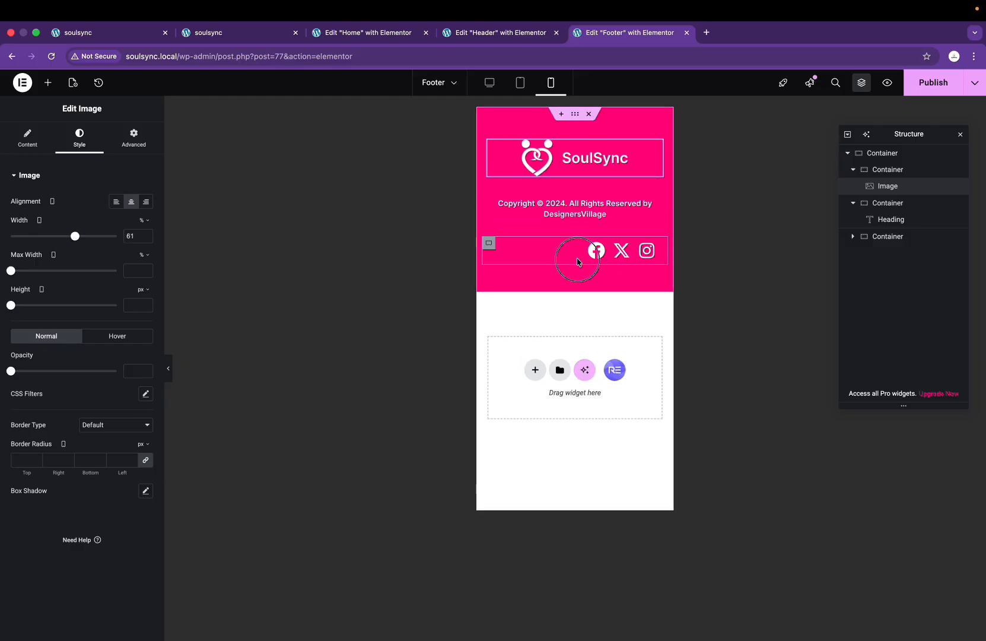
{"action": "left_click", "coordinate": [658, 252]}
{"action": "left_click", "coordinate": [94, 144]}
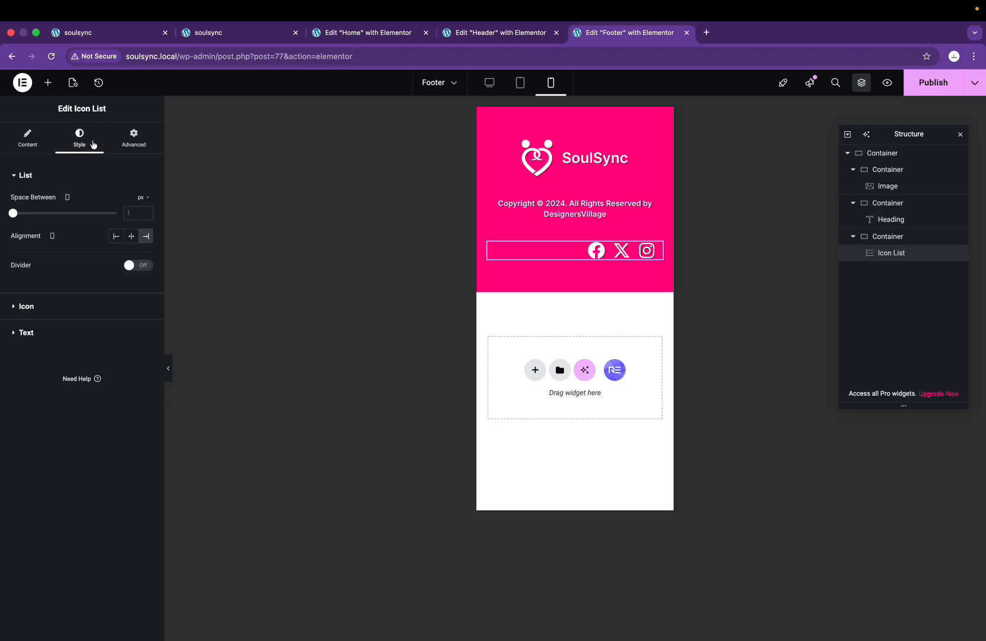
{"action": "left_click", "coordinate": [131, 235]}
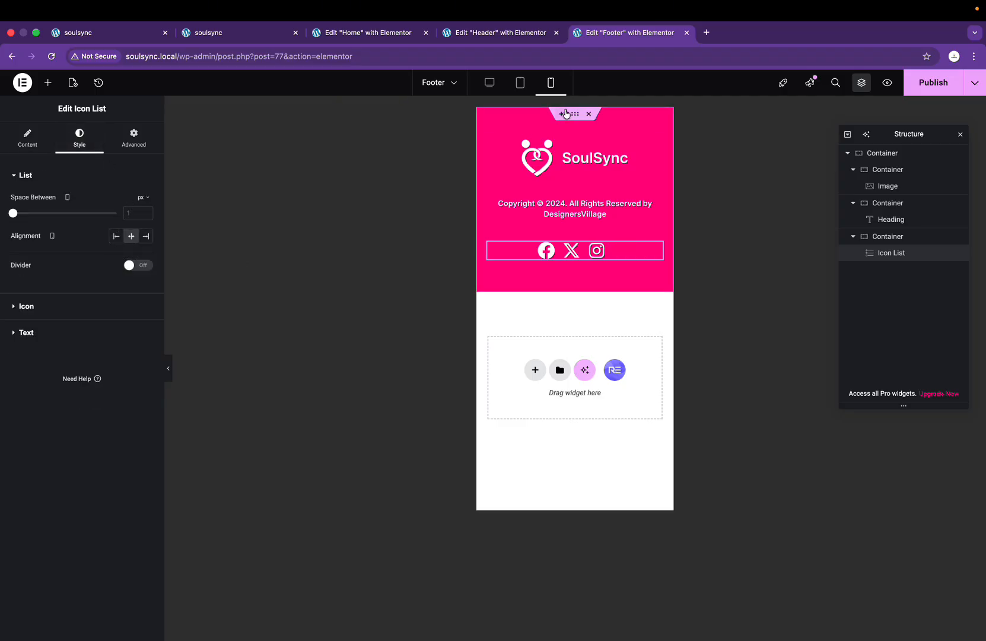
Step: Set the footer container's top and bottom padding to 30 px
{"action": "left_click", "coordinate": [575, 116]}
{"action": "left_click", "coordinate": [27, 138]}
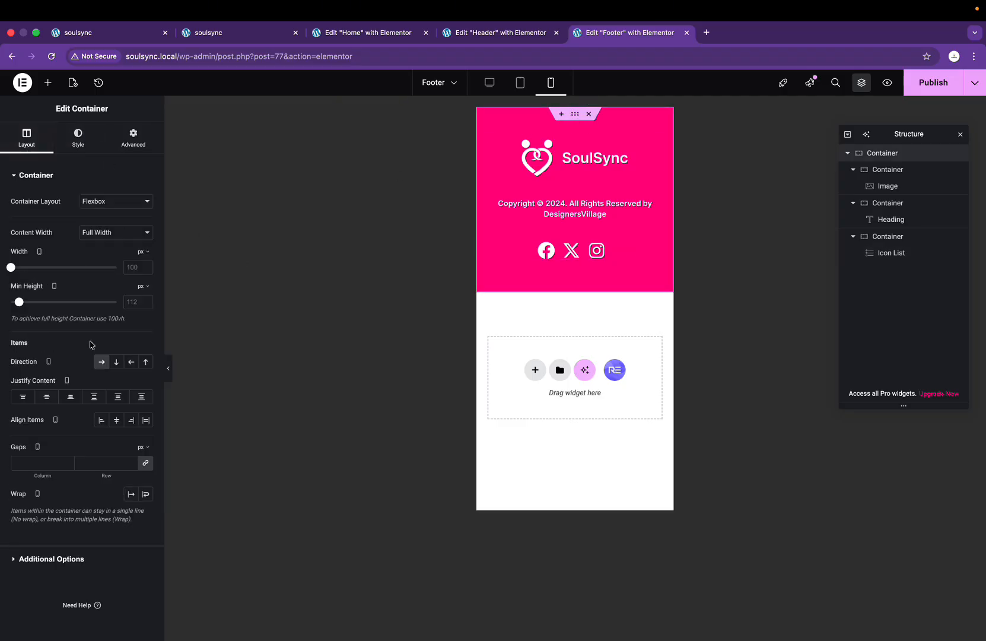
{"action": "left_click", "coordinate": [78, 137]}
{"action": "left_click", "coordinate": [131, 138]}
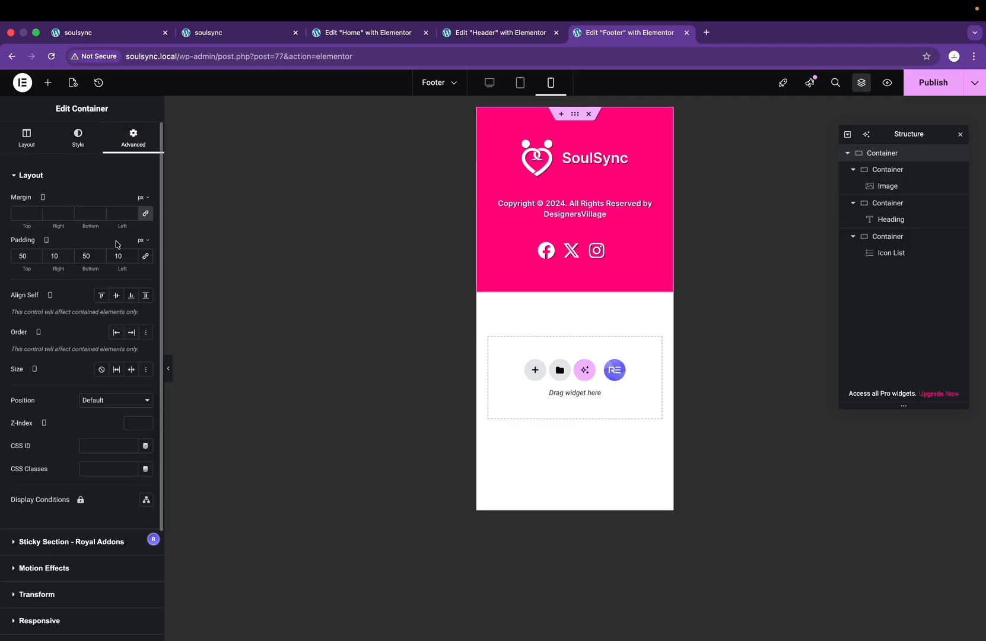
{"action": "left_click", "coordinate": [22, 256]}
{"action": "type", "text": "30"}
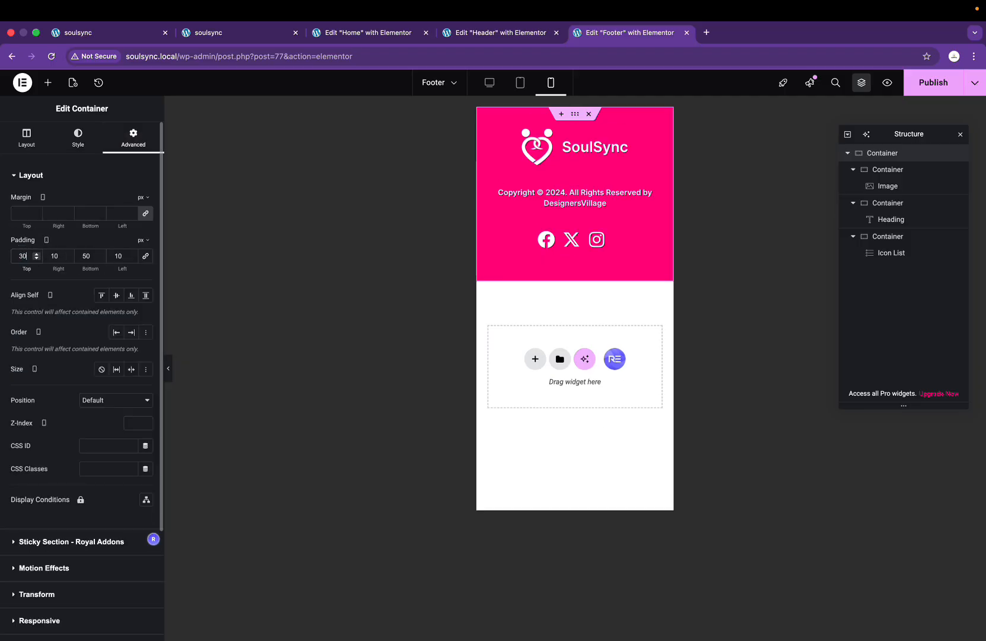
{"action": "left_click", "coordinate": [87, 254]}
{"action": "type", "text": "030"}
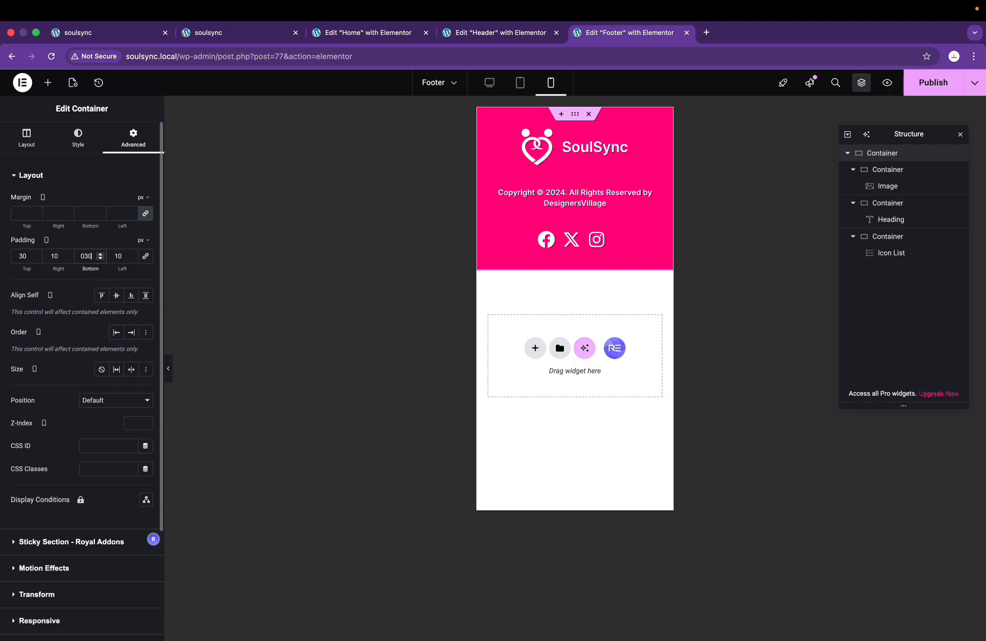
Step: Publish the footer and reload the live mobile preview
{"action": "left_click", "coordinate": [931, 90]}
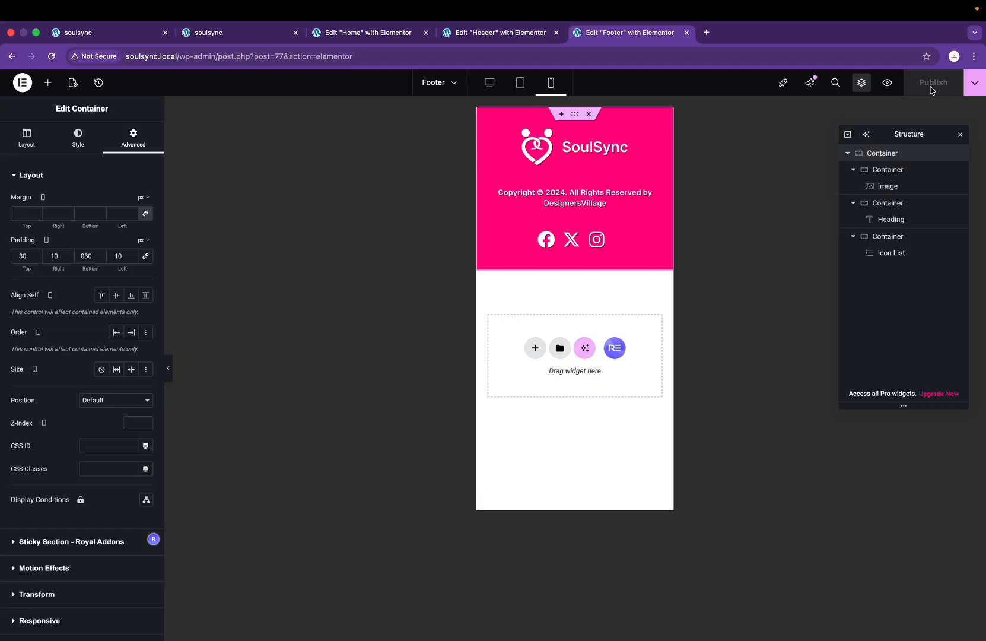
{"action": "left_click", "coordinate": [192, 34]}
{"action": "left_click", "coordinate": [52, 56]}
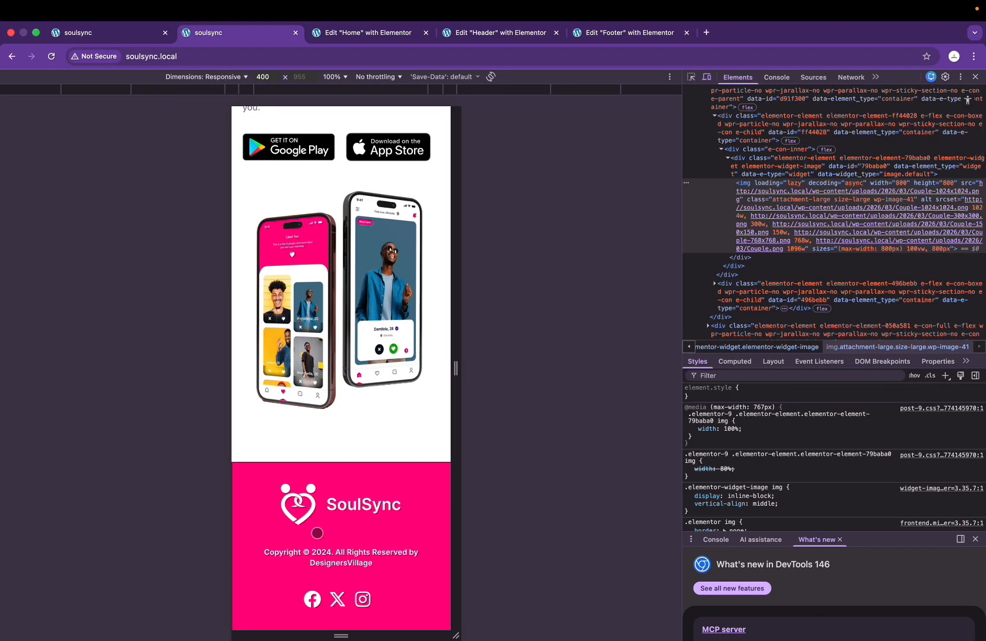
Step: Test the mobile hamburger menu on the live site, opening and closing it
{"action": "scroll", "coordinate": [318, 533], "scroll_direction": "up", "scroll_amount": 20}
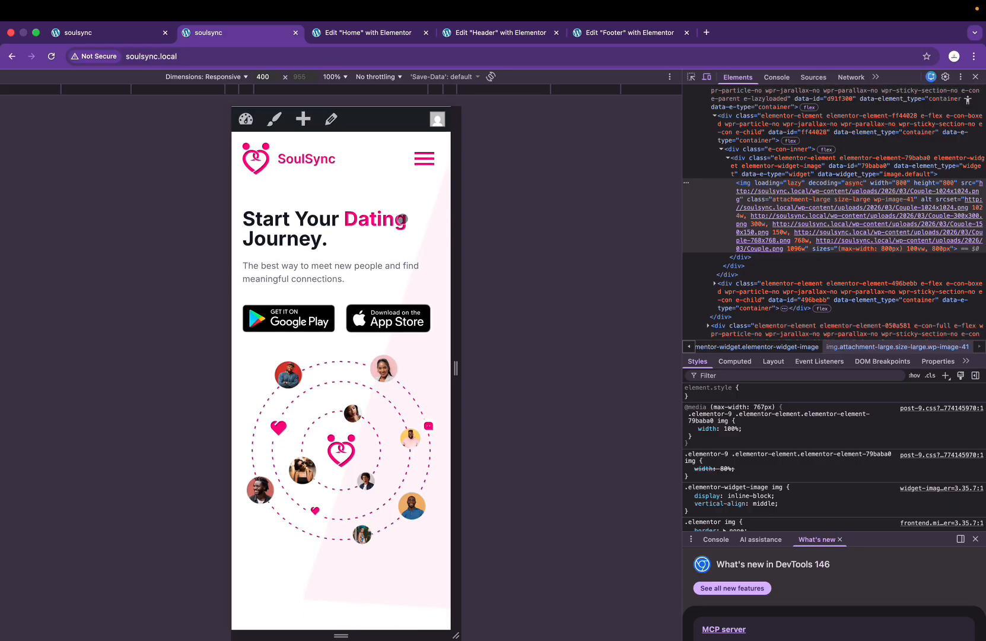
{"action": "left_click", "coordinate": [424, 158]}
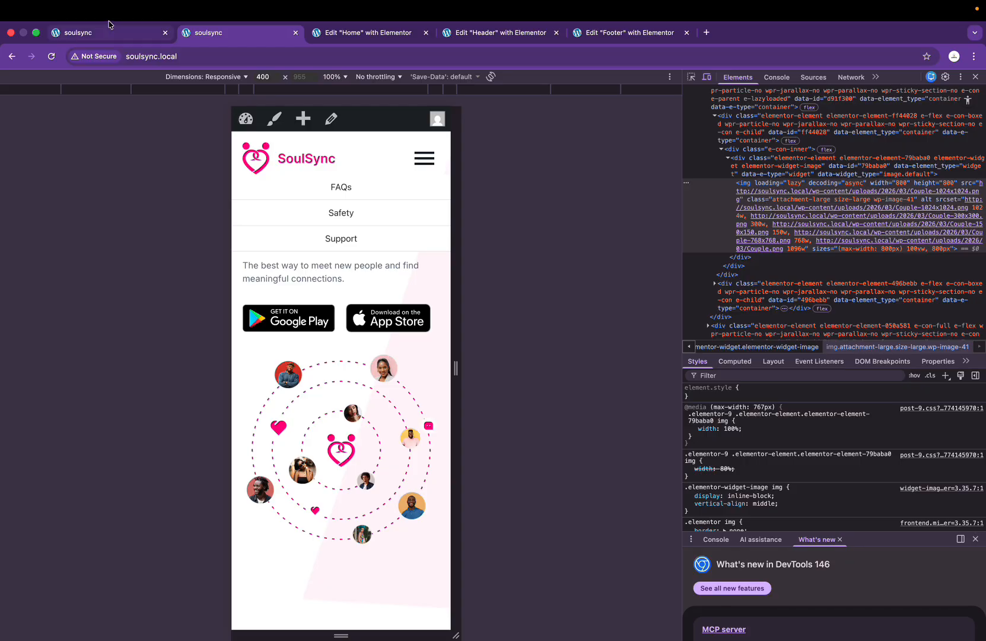
{"action": "left_click", "coordinate": [128, 36]}
{"action": "scroll", "coordinate": [354, 280], "scroll_direction": "up", "scroll_amount": 10}
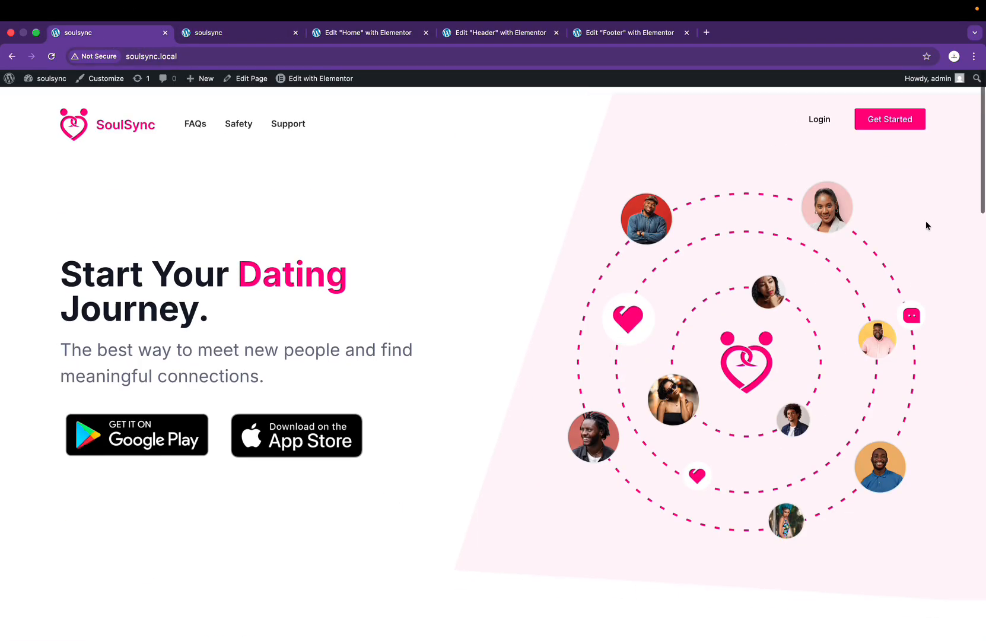
{"action": "left_click", "coordinate": [256, 34]}
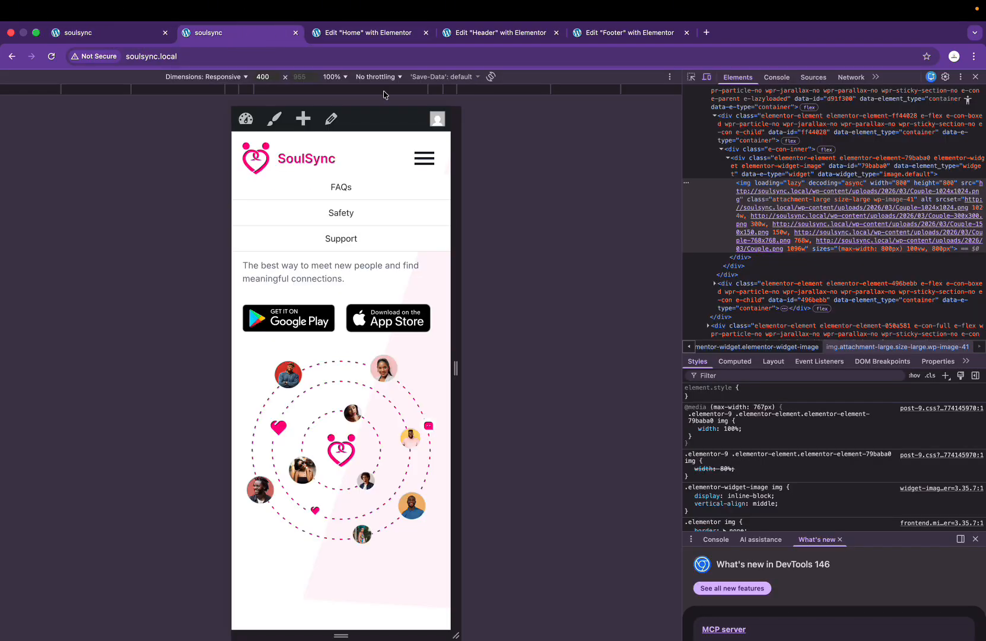
{"action": "left_click", "coordinate": [424, 159]}
Step: Close the Footer editor tab and return to the site's desktop view
{"action": "left_click", "coordinate": [625, 33]}
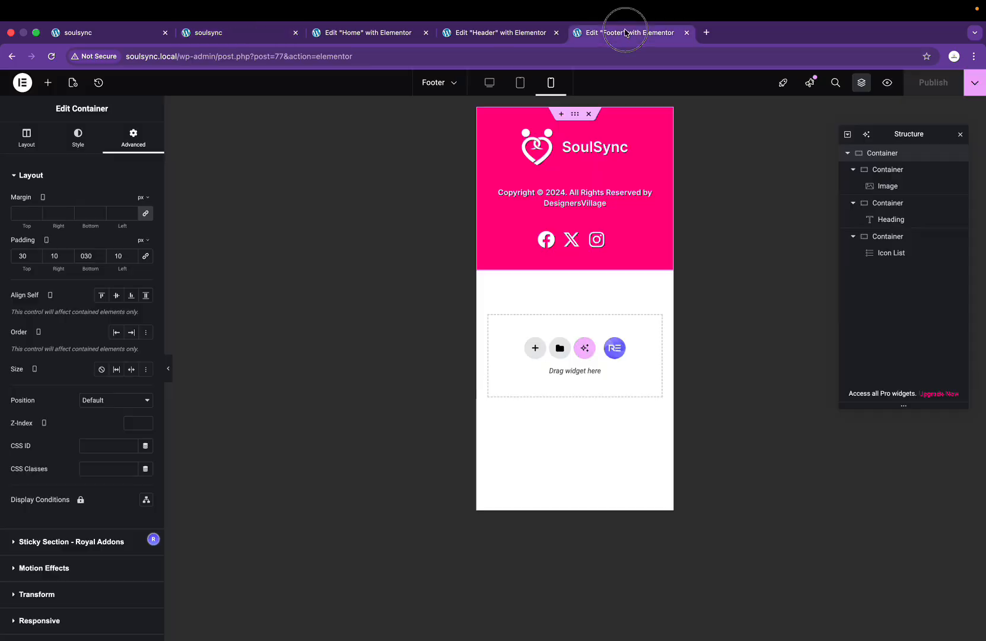
{"action": "left_click", "coordinate": [509, 35]}
{"action": "left_click", "coordinate": [636, 33]}
{"action": "left_click", "coordinate": [687, 33]}
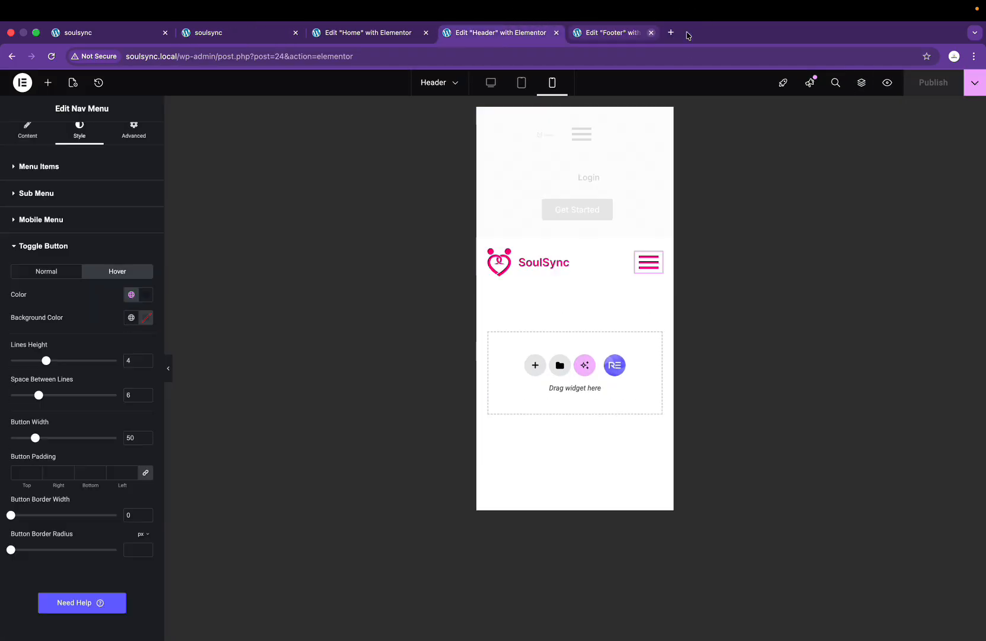
{"action": "left_click", "coordinate": [229, 35]}
{"action": "left_click", "coordinate": [95, 33]}
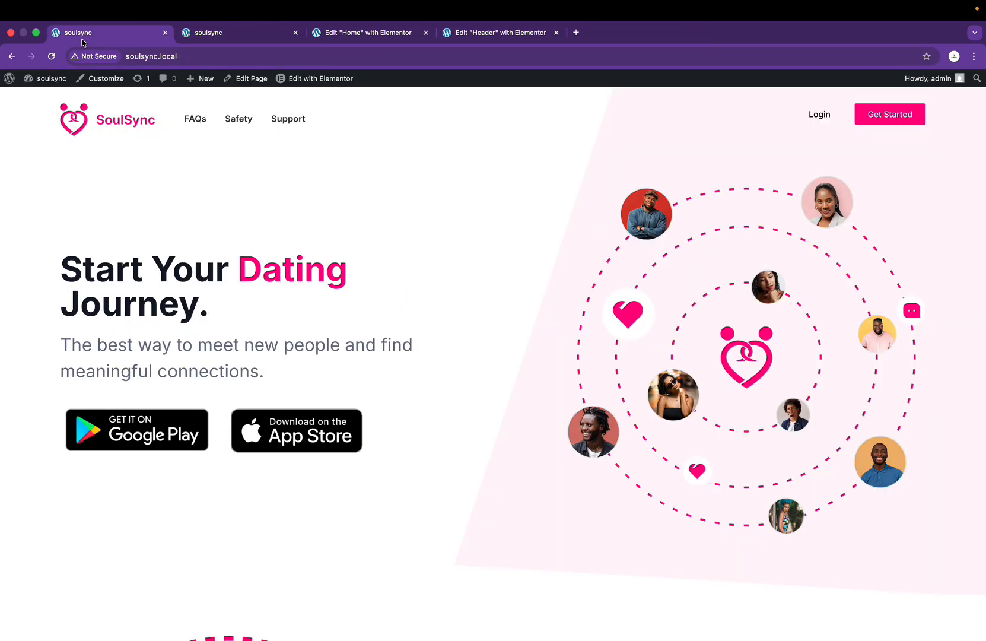
{"action": "left_click", "coordinate": [576, 33]}
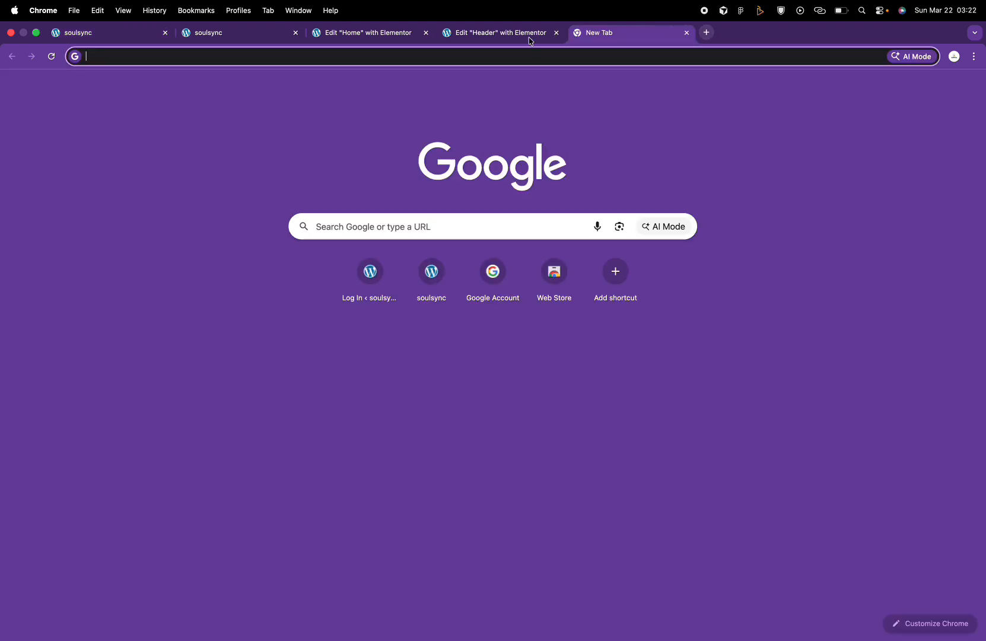
{"action": "left_click", "coordinate": [57, 40]}
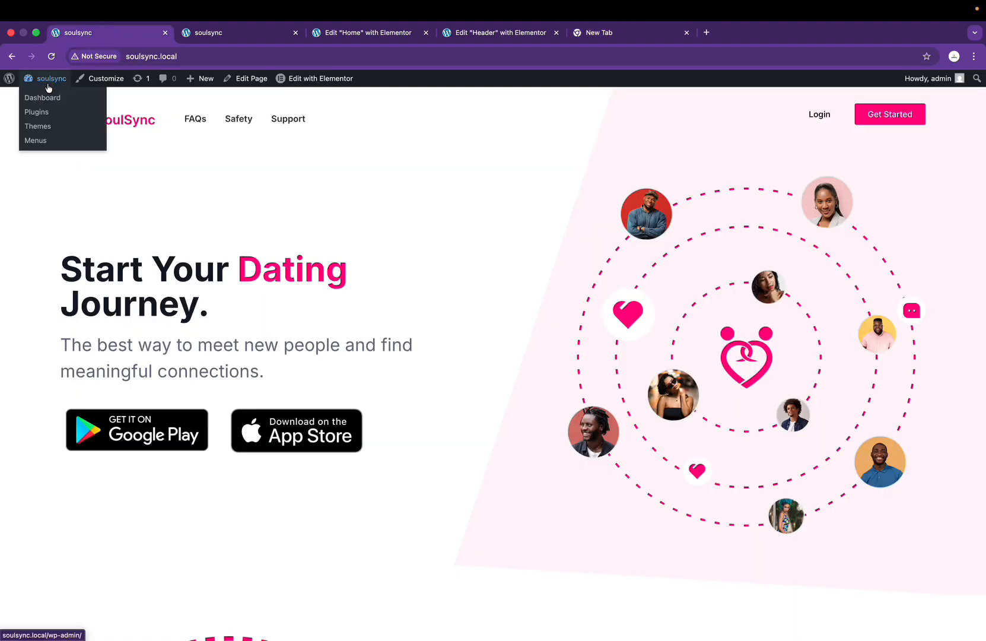
Step: Open the admin Dashboard from the admin bar link in a new tab
{"action": "mouse_move", "coordinate": [42, 85]}
{"action": "right_click", "coordinate": [35, 83]}
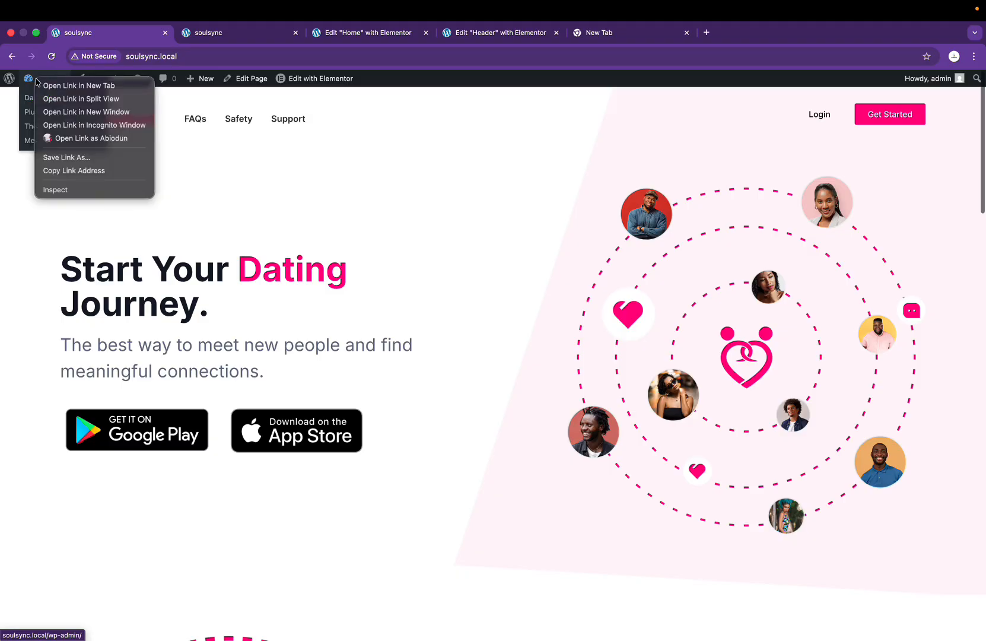
{"action": "left_click", "coordinate": [64, 86]}
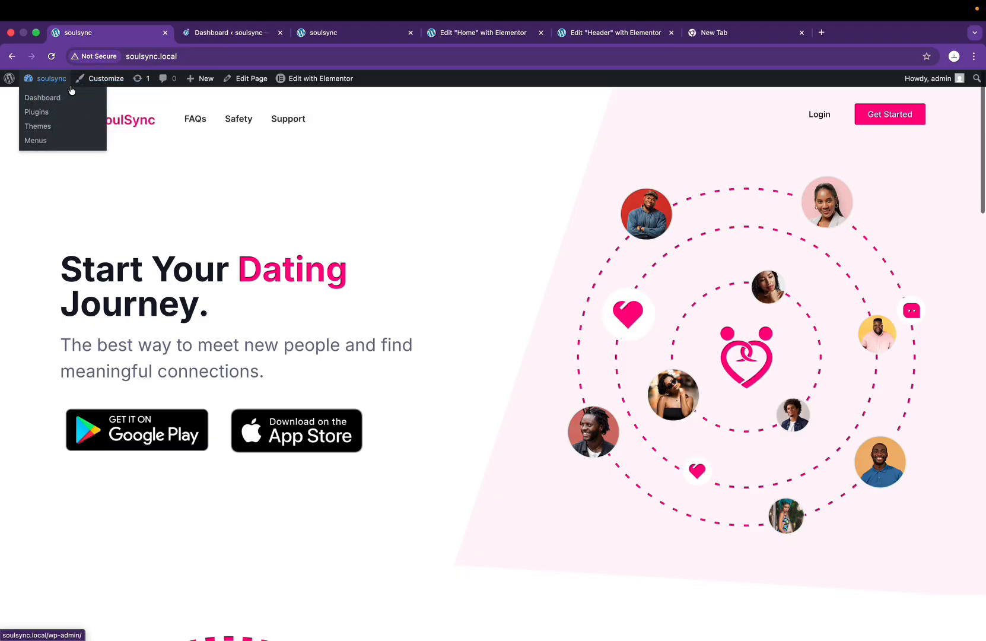
{"action": "left_click", "coordinate": [240, 33]}
Step: Go to Appearance > Menus and dismiss the notices and promotional panels
{"action": "mouse_move", "coordinate": [60, 302]}
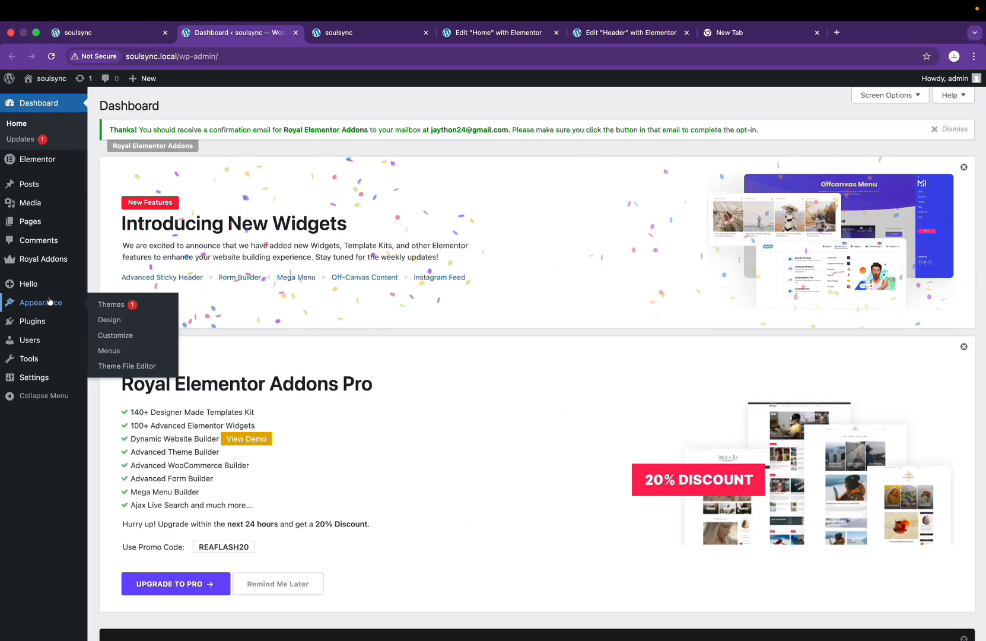
{"action": "left_click", "coordinate": [113, 349]}
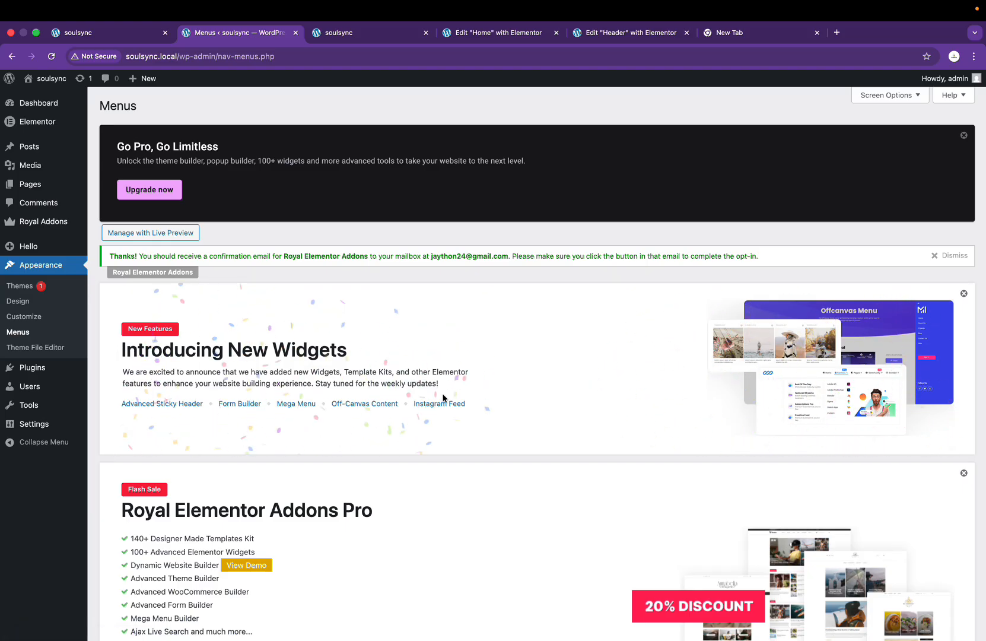
{"action": "scroll", "coordinate": [315, 323], "scroll_direction": "down", "scroll_amount": 2}
{"action": "scroll", "coordinate": [313, 323], "scroll_direction": "up", "scroll_amount": 2}
{"action": "left_click", "coordinate": [948, 256]}
{"action": "left_click", "coordinate": [964, 258]}
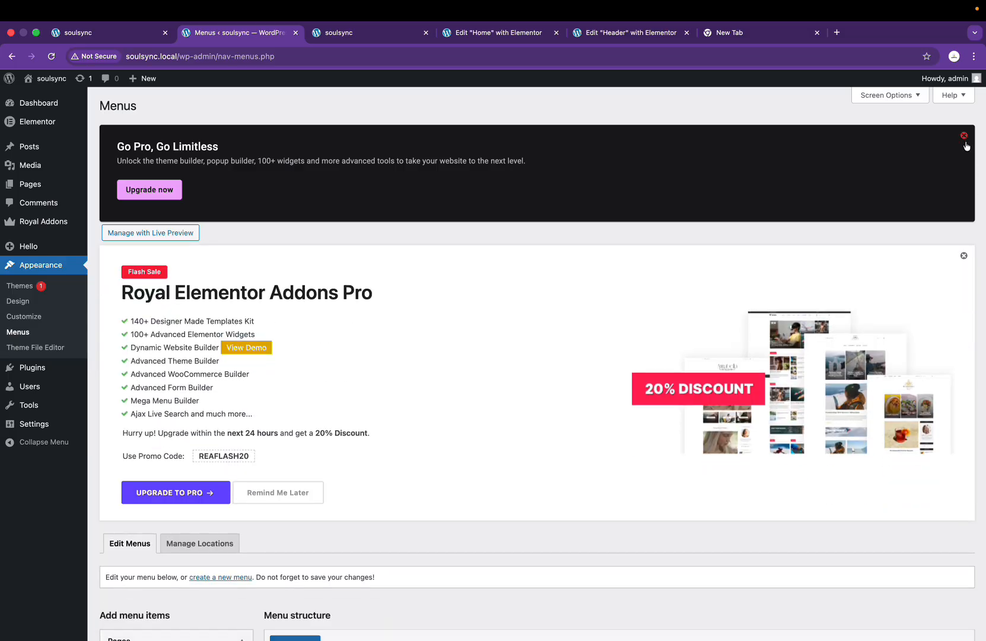
{"action": "left_click", "coordinate": [964, 135]}
{"action": "left_click", "coordinate": [964, 159]}
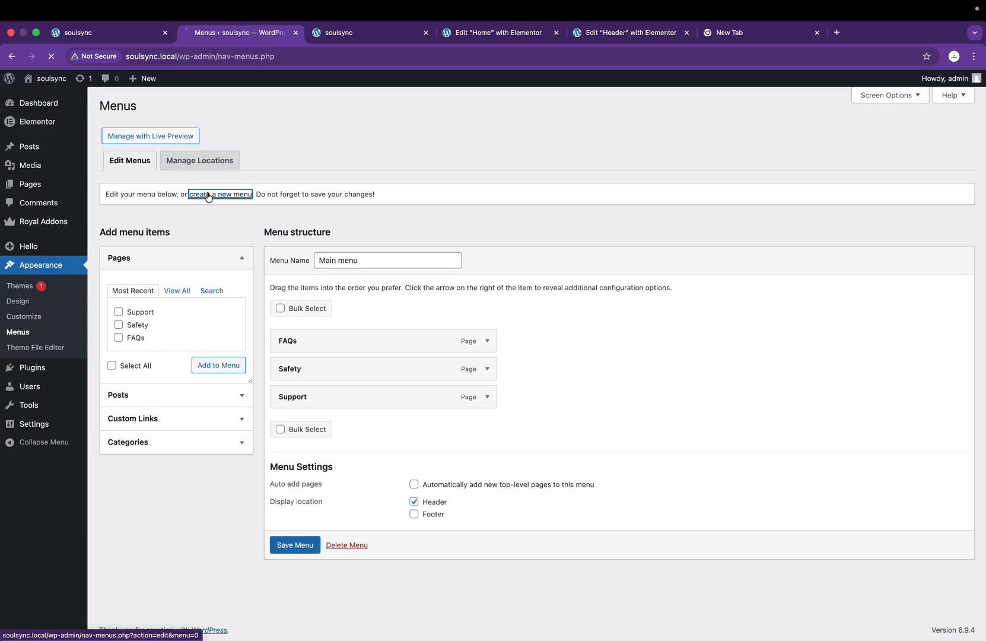
Step: Create and save a new menu named 'mobile menu' assigned to the header location
{"action": "left_click", "coordinate": [207, 194]}
{"action": "left_click", "coordinate": [409, 230]}
{"action": "type", "text": "mo"}
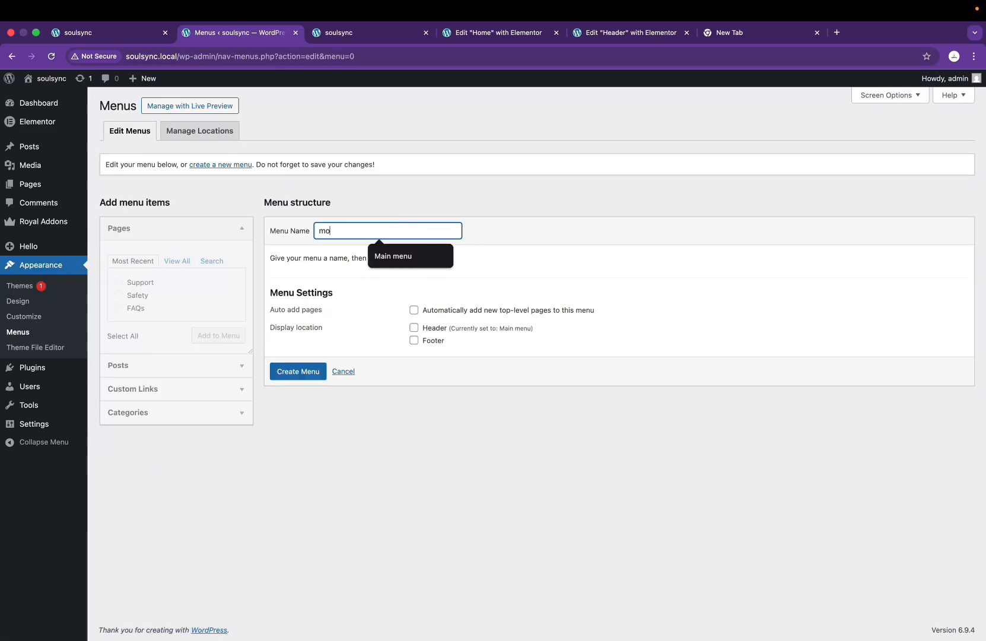
{"action": "type", "text": "bile menu"}
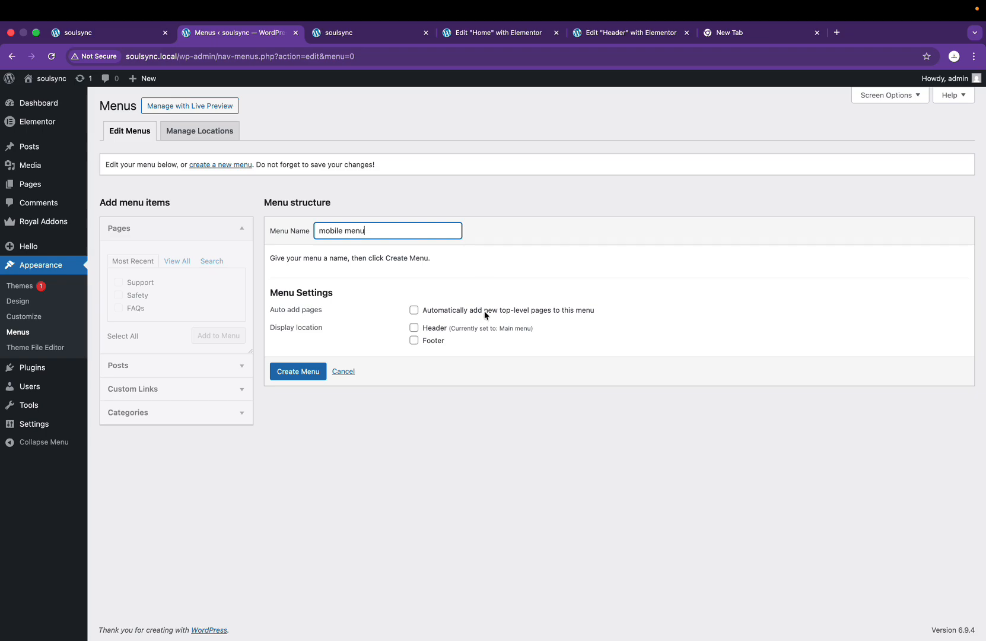
{"action": "left_click", "coordinate": [414, 329]}
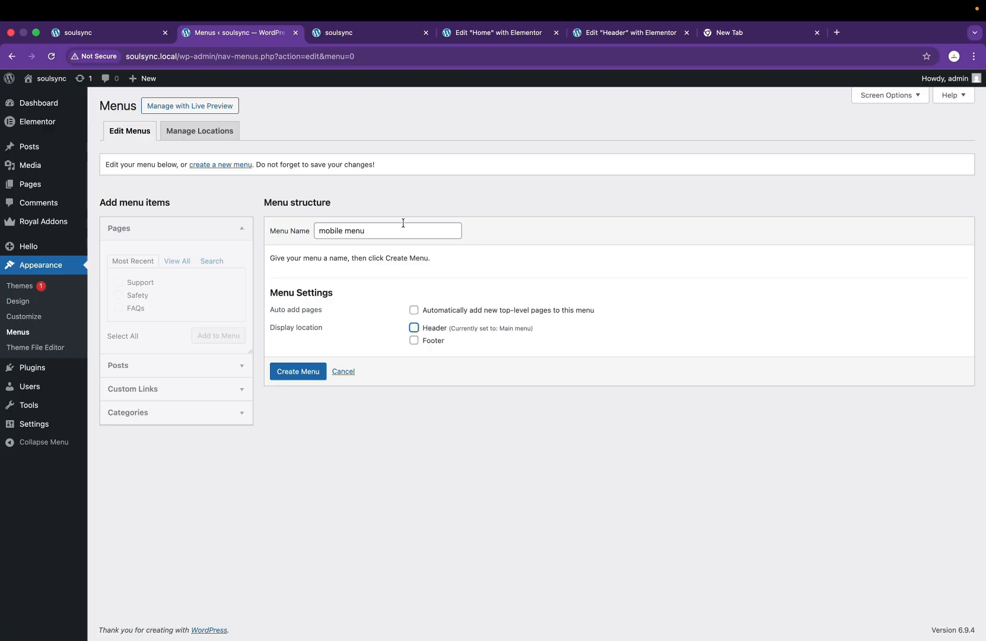
{"action": "left_click", "coordinate": [301, 371]}
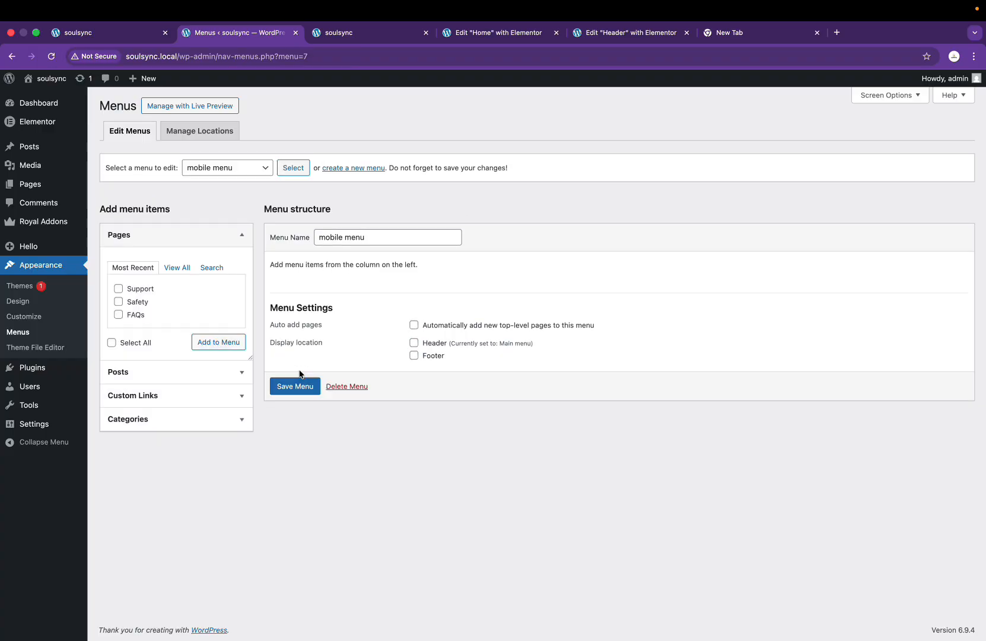
{"action": "left_click", "coordinate": [299, 385]}
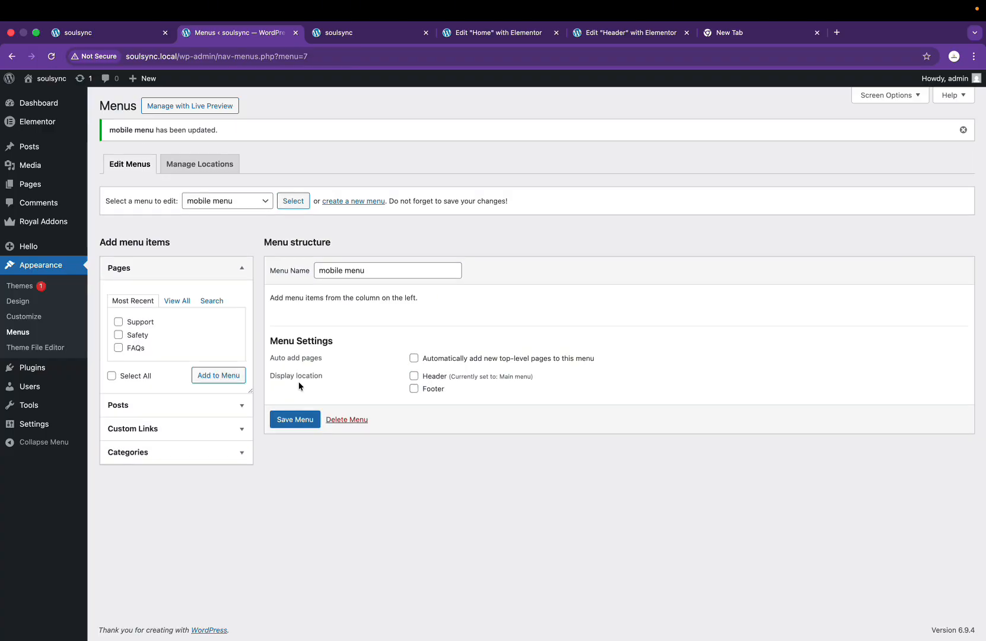
Step: Add the Support, Safety and FAQs pages to the menu, moving FAQs to the top
{"action": "left_click", "coordinate": [119, 336]}
{"action": "left_click", "coordinate": [205, 375]}
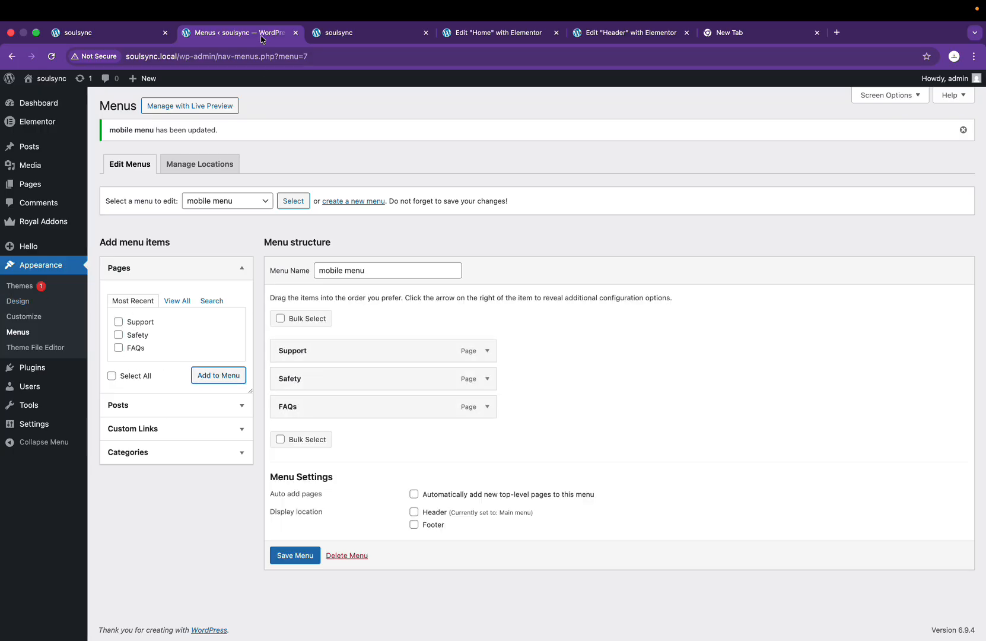
{"action": "left_click", "coordinate": [105, 32]}
{"action": "left_click", "coordinate": [246, 32]}
{"action": "mouse_move", "coordinate": [303, 409]}
{"action": "left_mouse_down"}
{"action": "mouse_move", "coordinate": [301, 375]}
{"action": "mouse_move", "coordinate": [288, 376]}
{"action": "mouse_move", "coordinate": [317, 412]}
{"action": "mouse_move", "coordinate": [306, 411]}
{"action": "left_mouse_up"}
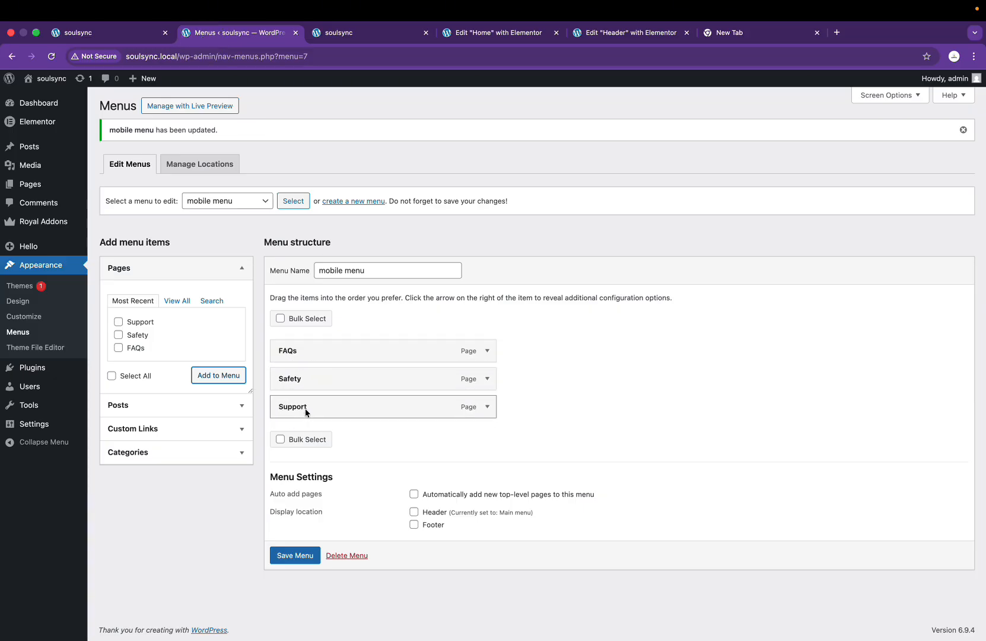
Step: Add a Login custom link to the menu
{"action": "left_click", "coordinate": [121, 427]}
{"action": "left_click", "coordinate": [171, 351]}
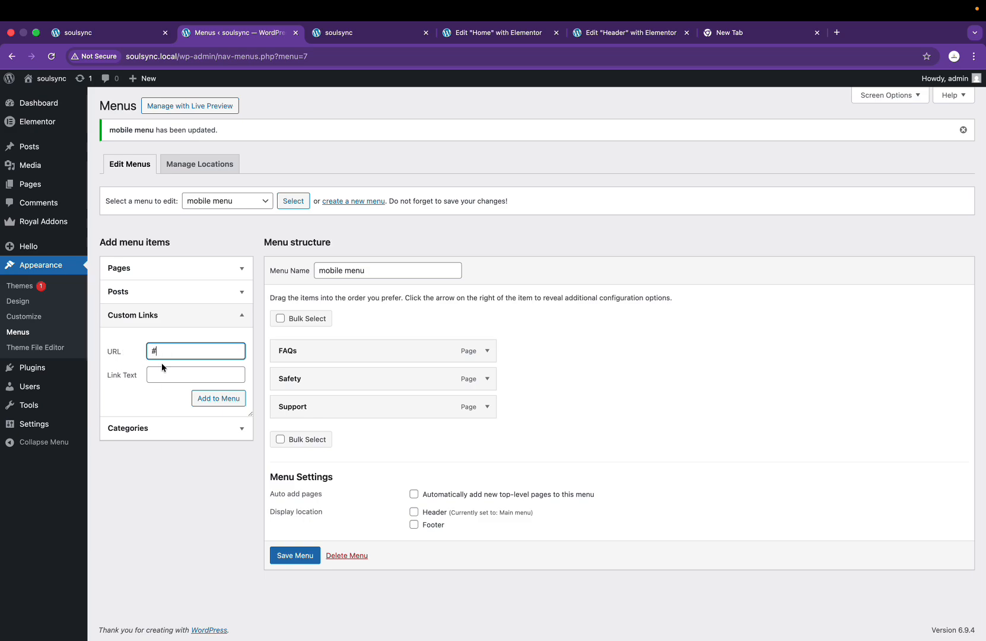
{"action": "left_click", "coordinate": [167, 382]}
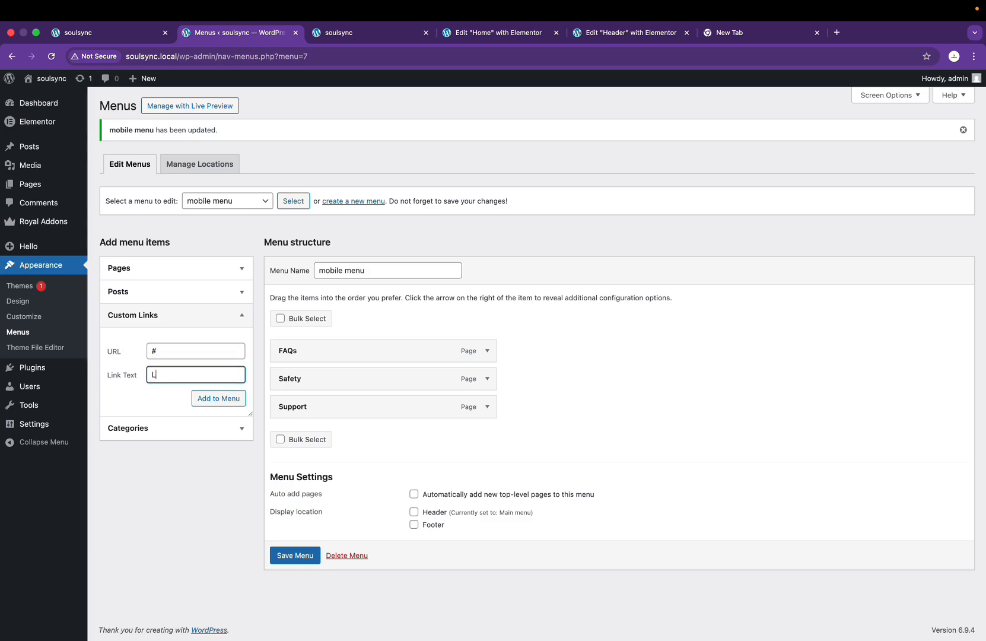
{"action": "key", "text": "ctrl+Left"}
{"action": "key", "text": "ctrl+Right"}
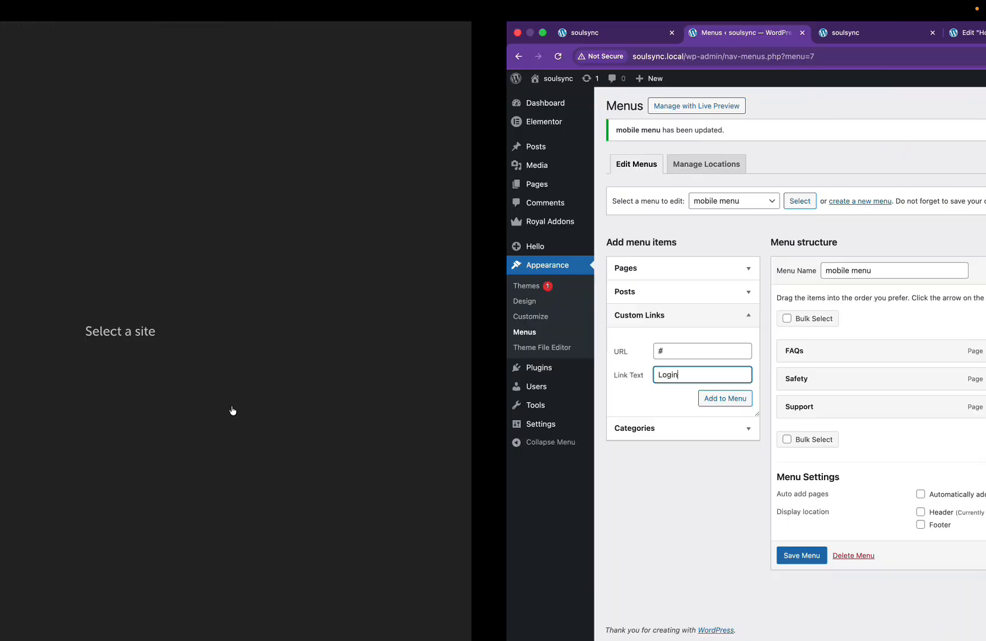
{"action": "left_click", "coordinate": [88, 33]}
{"action": "left_click", "coordinate": [231, 33]}
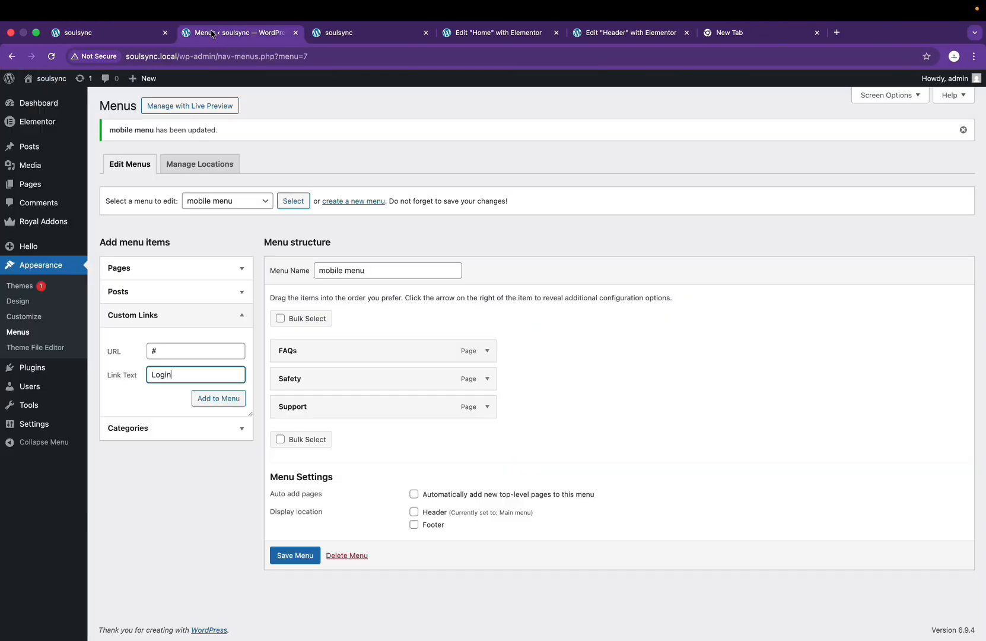
{"action": "left_click", "coordinate": [211, 398]}
Step: Add a 'Get Started' custom link with URL '#' to the menu
{"action": "triple_click", "coordinate": [190, 351]}
{"action": "type", "text": "#"}
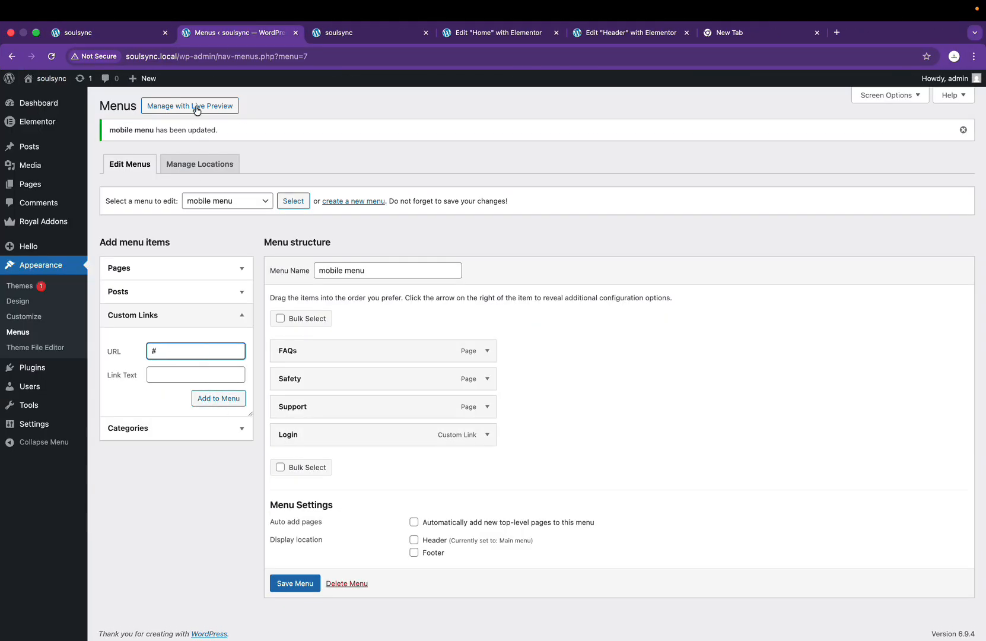
{"action": "left_click", "coordinate": [139, 39]}
{"action": "left_click", "coordinate": [215, 35]}
{"action": "key", "text": "Tab"}
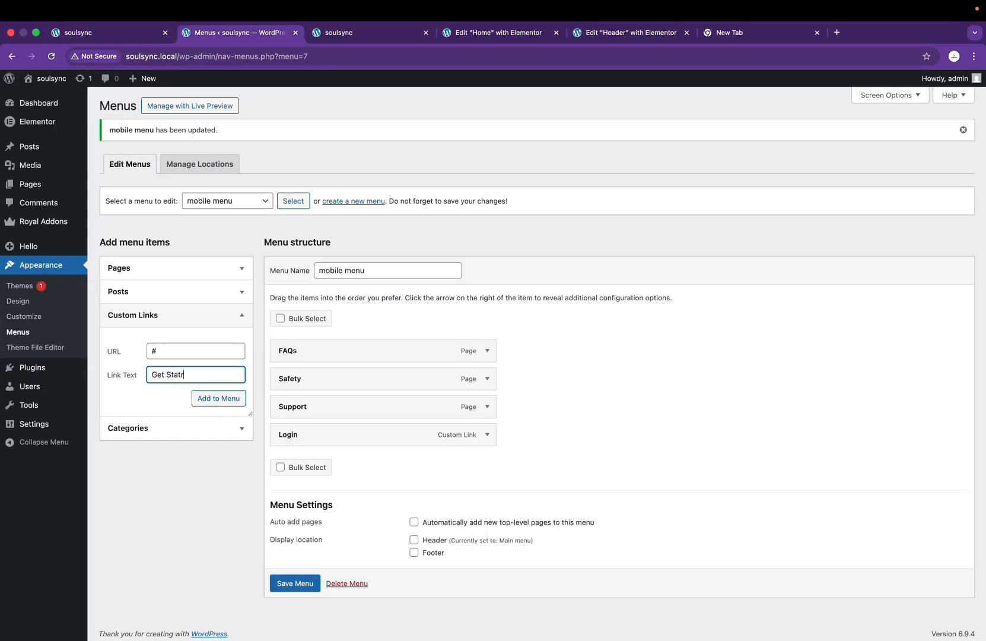
{"action": "type", "text": "Get Started"}
{"action": "left_click", "coordinate": [223, 398]}
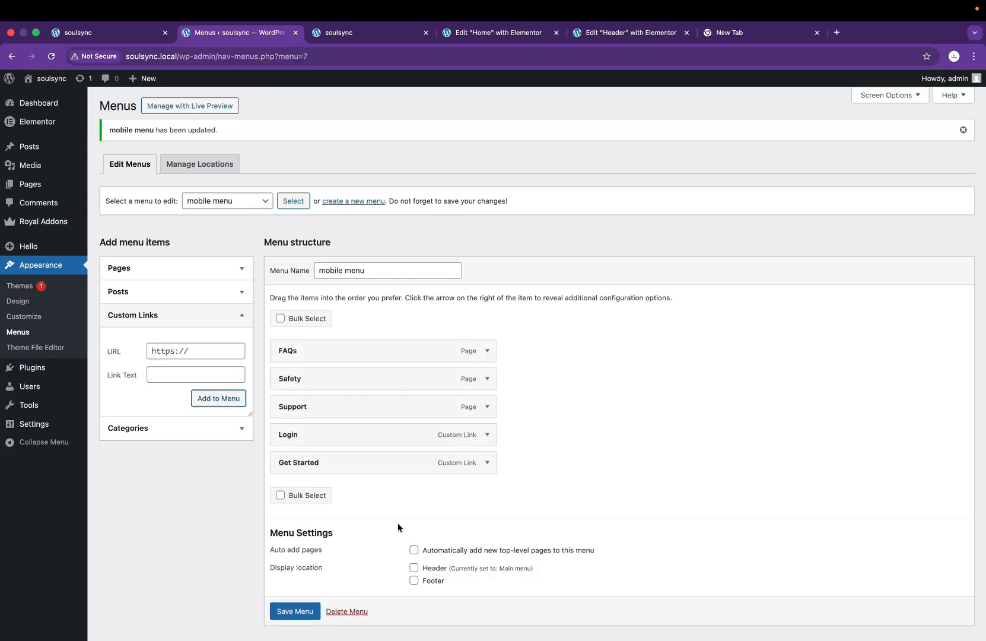
Step: Save the finished mobile menu and switch to the site's mobile preview
{"action": "scroll", "coordinate": [398, 523], "scroll_direction": "down", "scroll_amount": 1}
{"action": "left_click", "coordinate": [295, 580]}
{"action": "left_click", "coordinate": [295, 611]}
{"action": "scroll", "coordinate": [293, 296], "scroll_direction": "down", "scroll_amount": 1}
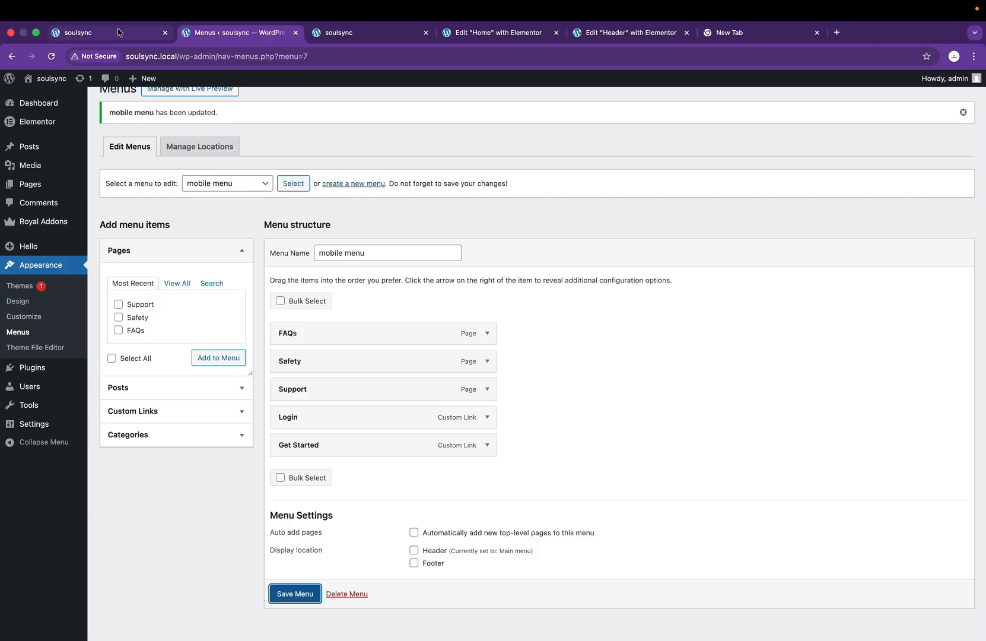
{"action": "left_click", "coordinate": [371, 34]}
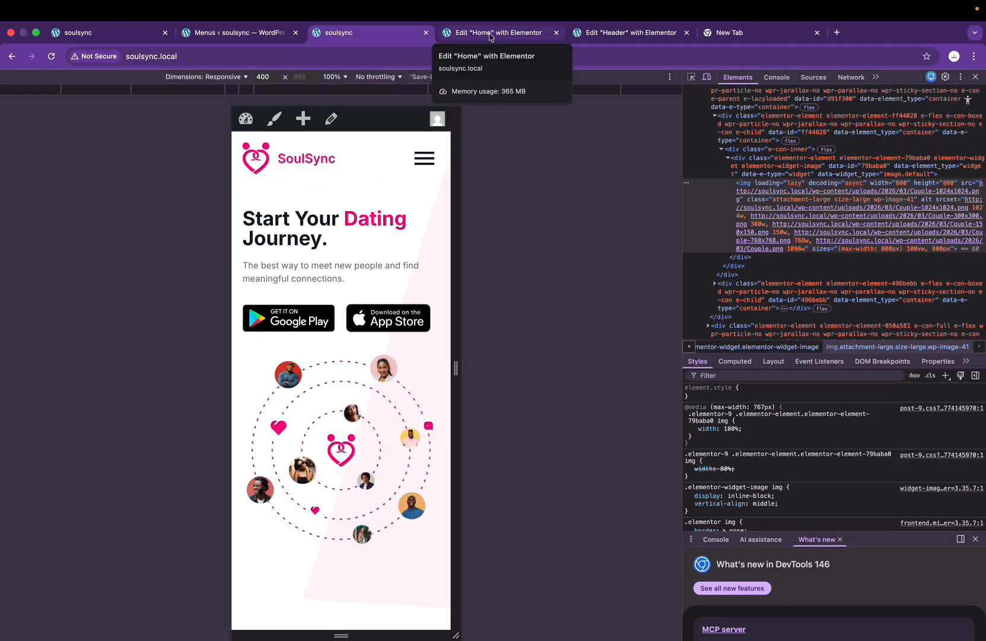
Step: In the Header editor, check the Nav Menu's menu list, then reload to pick up the new menu
{"action": "left_click", "coordinate": [623, 32]}
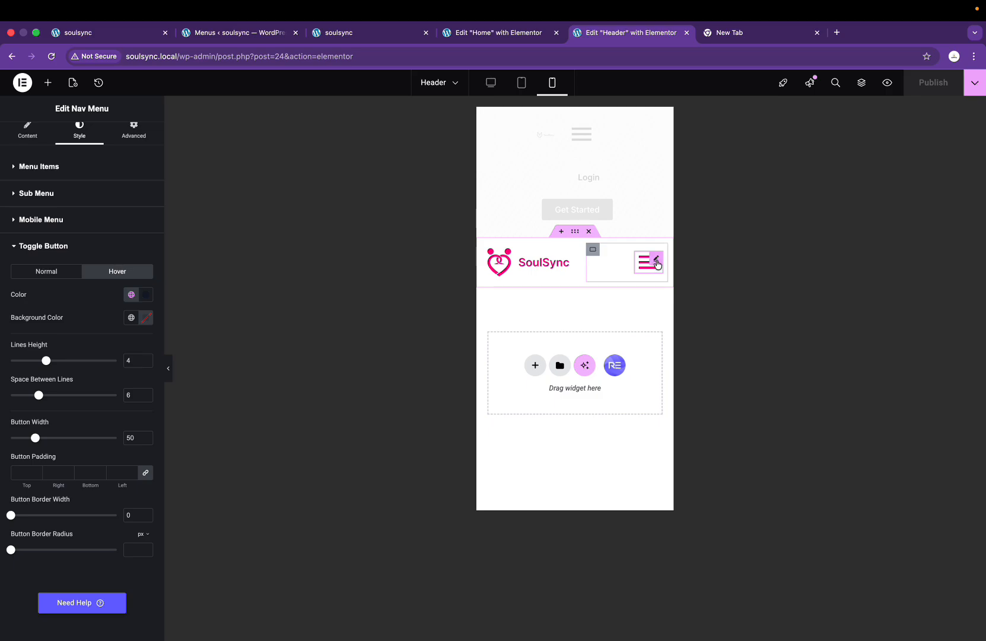
{"action": "left_click", "coordinate": [27, 130]}
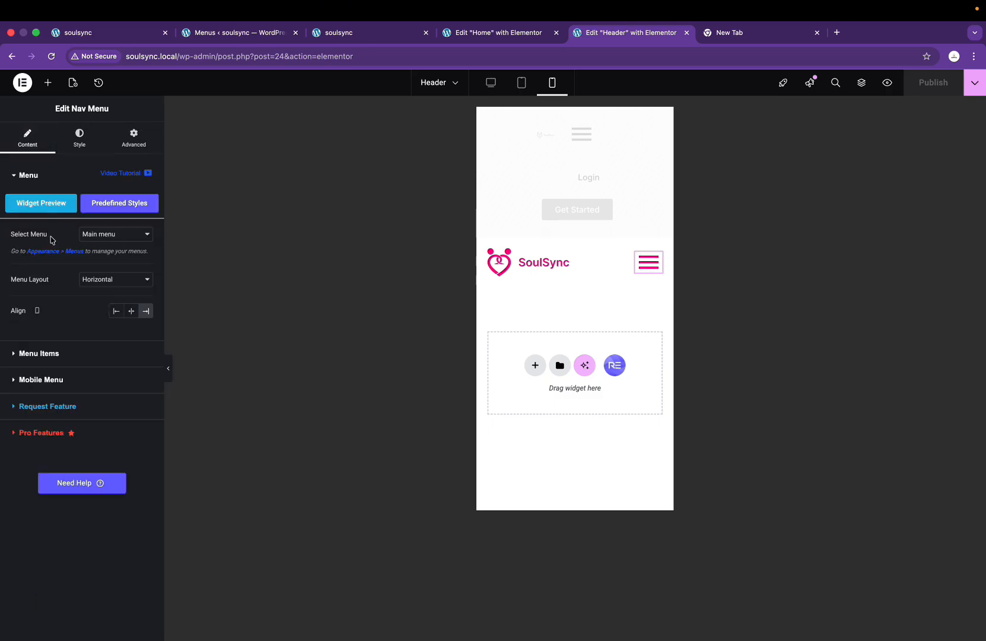
{"action": "left_click", "coordinate": [129, 235]}
{"action": "left_click", "coordinate": [130, 239]}
{"action": "left_click", "coordinate": [130, 236]}
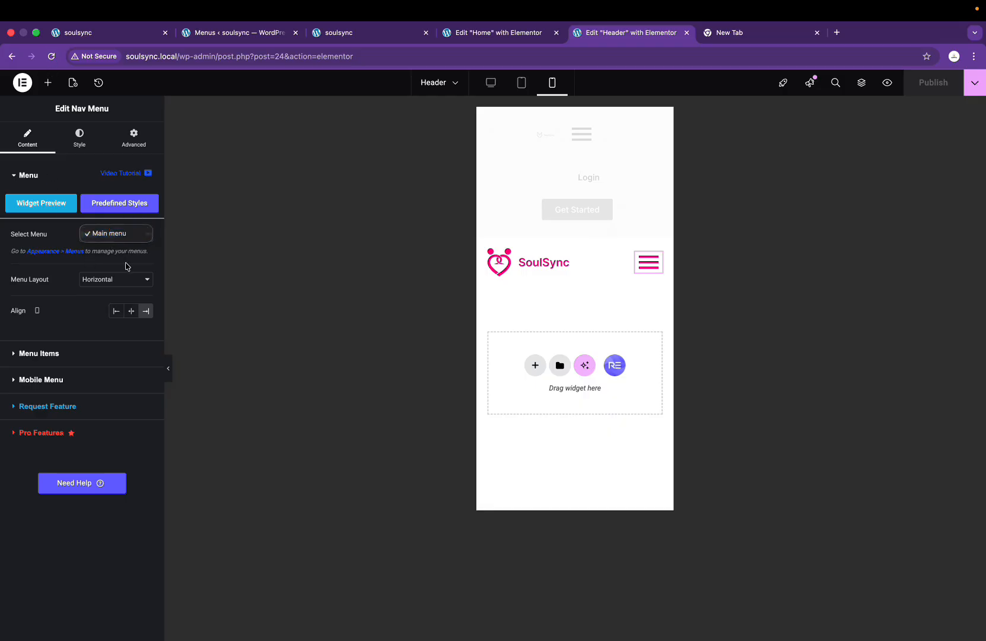
{"action": "left_click", "coordinate": [88, 233]}
{"action": "left_click", "coordinate": [52, 56]}
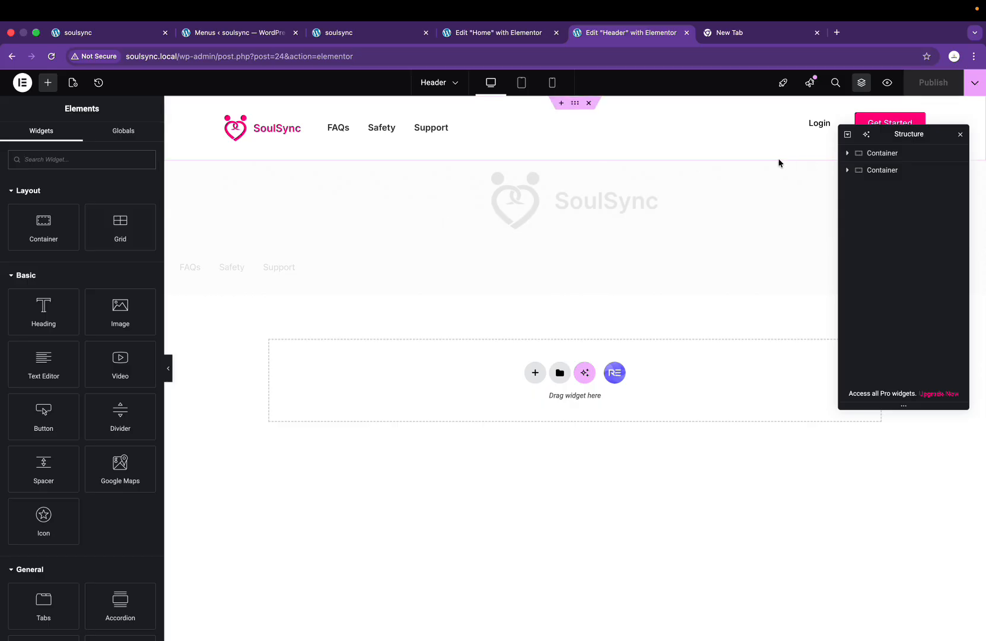
Step: In mobile view, set the Nav Menu widget to 'mobile menu' and publish the header
{"action": "left_click", "coordinate": [555, 85]}
{"action": "left_click", "coordinate": [650, 261]}
{"action": "left_click", "coordinate": [104, 238]}
{"action": "left_click", "coordinate": [111, 246]}
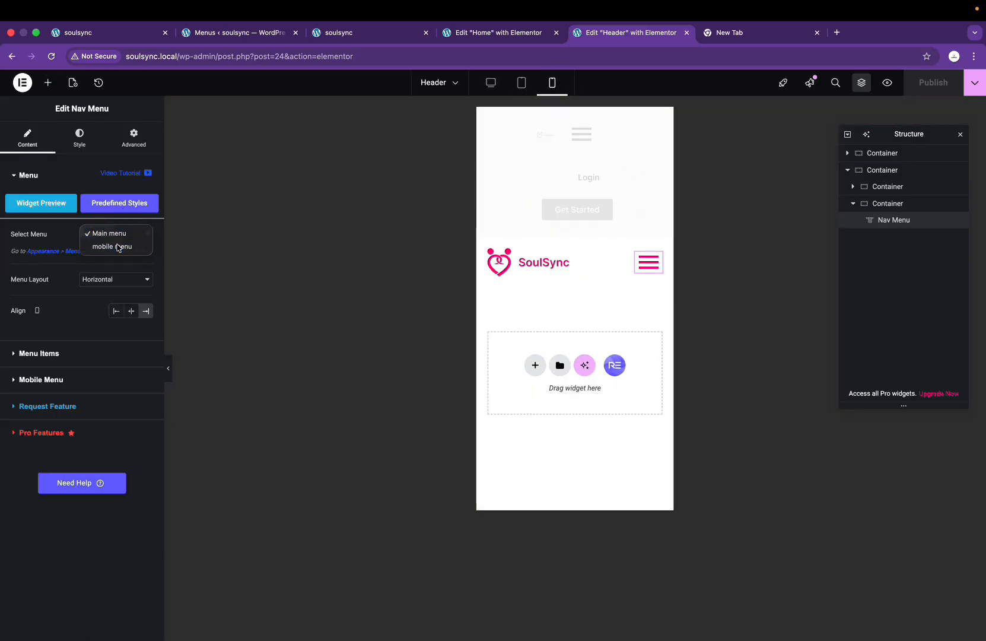
{"action": "left_click", "coordinate": [917, 91]}
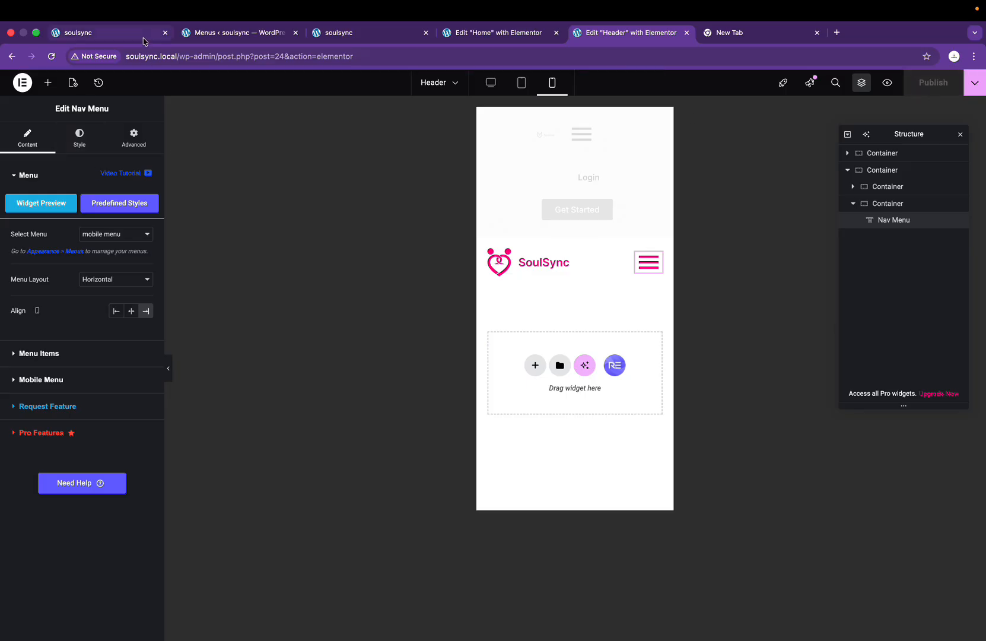
{"action": "left_click", "coordinate": [193, 37]}
Step: Reload the mobile preview and open the hamburger to check FAQs, Safety, Support, Login, Get Started
{"action": "left_click", "coordinate": [333, 37]}
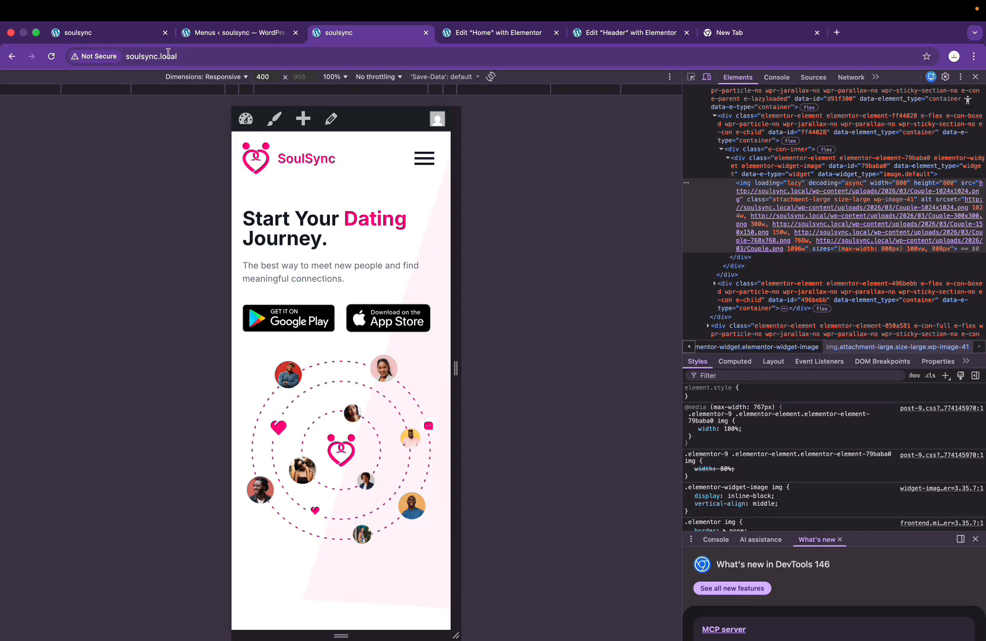
{"action": "left_click", "coordinate": [48, 56]}
{"action": "left_click", "coordinate": [424, 159]}
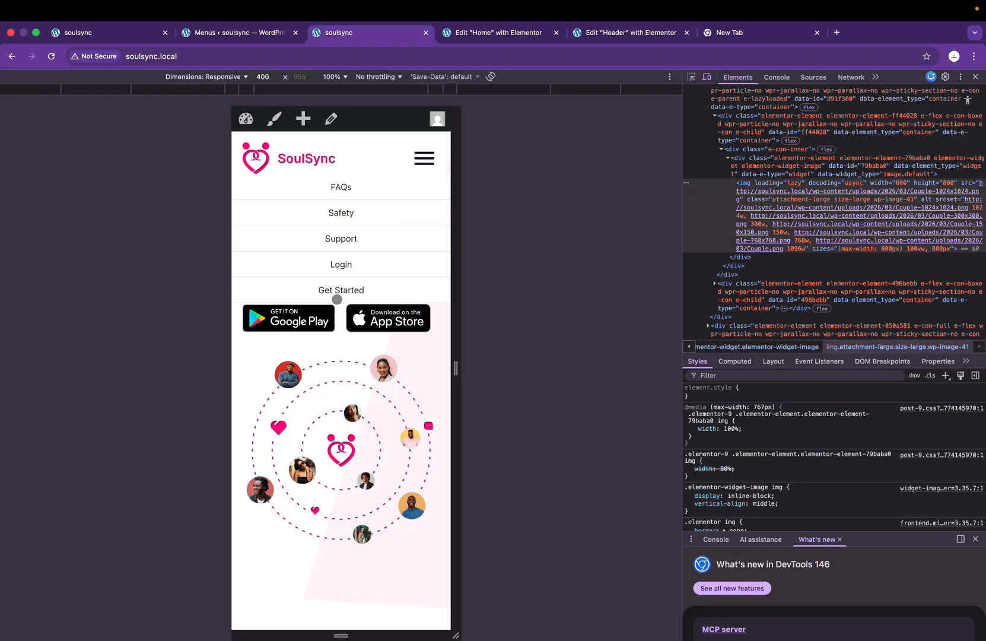
{"action": "scroll", "coordinate": [422, 279], "scroll_direction": "down", "scroll_amount": 15}
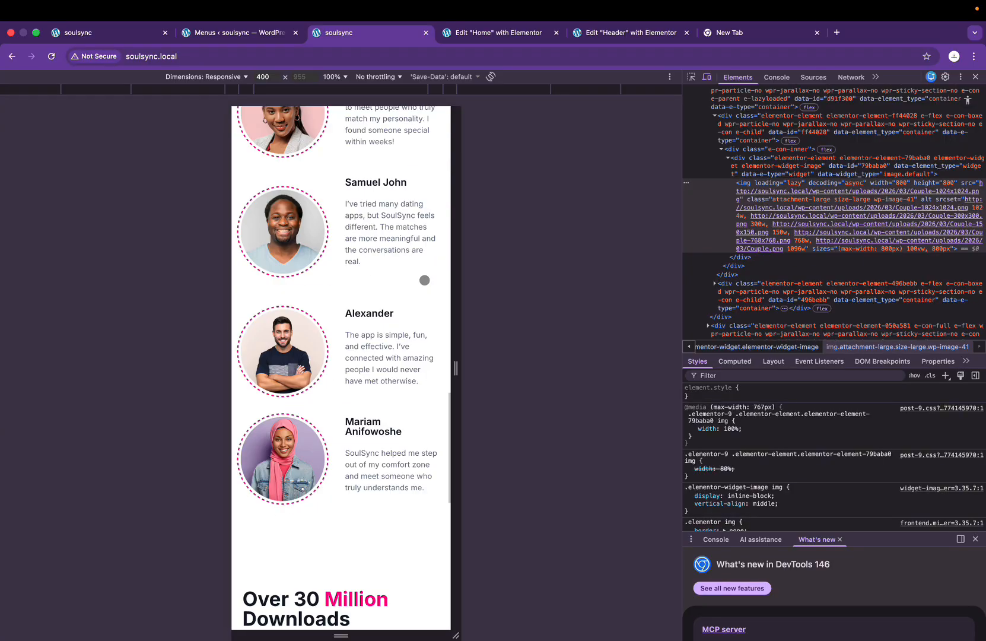
{"action": "scroll", "coordinate": [422, 273], "scroll_direction": "down", "scroll_amount": 3}
{"action": "scroll", "coordinate": [424, 280], "scroll_direction": "up", "scroll_amount": 8}
{"action": "scroll", "coordinate": [424, 280], "scroll_direction": "up", "scroll_amount": 10}
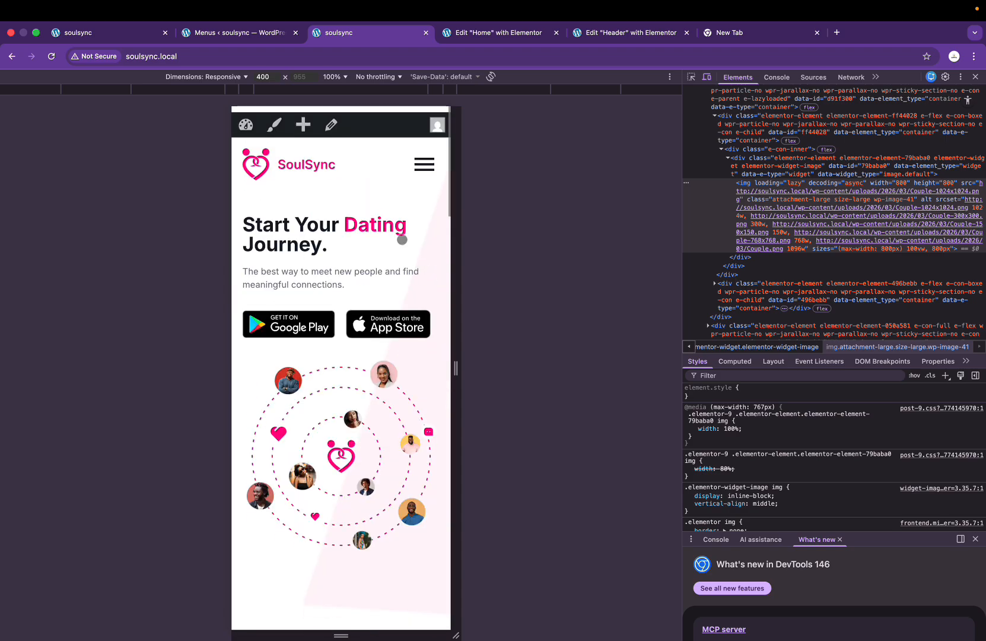
Step: Close DevTools and scroll through the homepage at full desktop width
{"action": "left_click", "coordinate": [974, 78]}
{"action": "scroll", "coordinate": [534, 217], "scroll_direction": "down", "scroll_amount": 20}
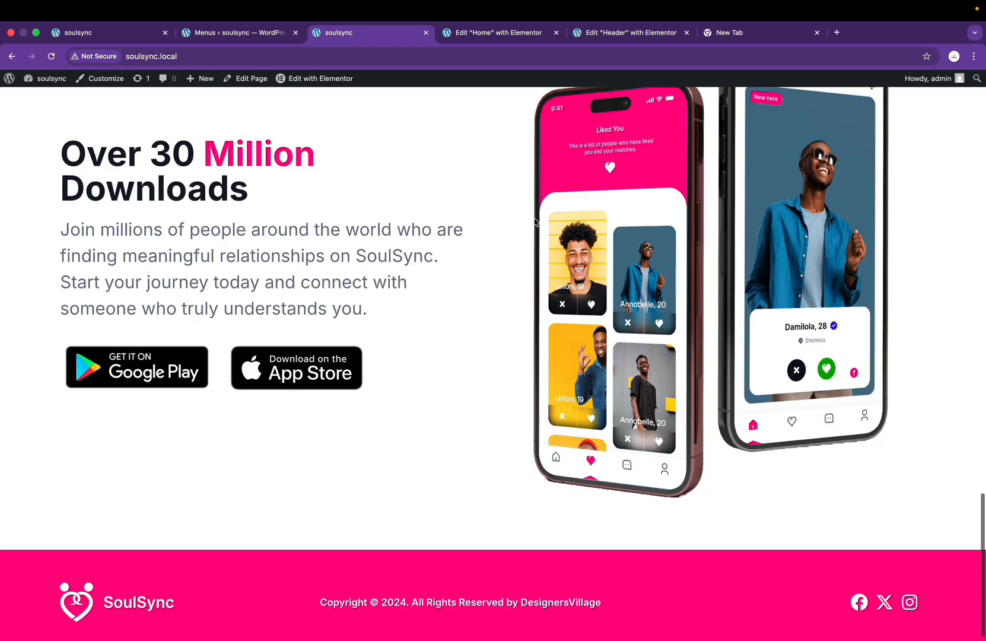
{"action": "scroll", "coordinate": [534, 222], "scroll_direction": "up", "scroll_amount": 2}
{"action": "scroll", "coordinate": [536, 223], "scroll_direction": "up", "scroll_amount": 20}
{"action": "scroll", "coordinate": [536, 222], "scroll_direction": "down", "scroll_amount": 2}
{"action": "scroll", "coordinate": [536, 223], "scroll_direction": "up", "scroll_amount": 2}
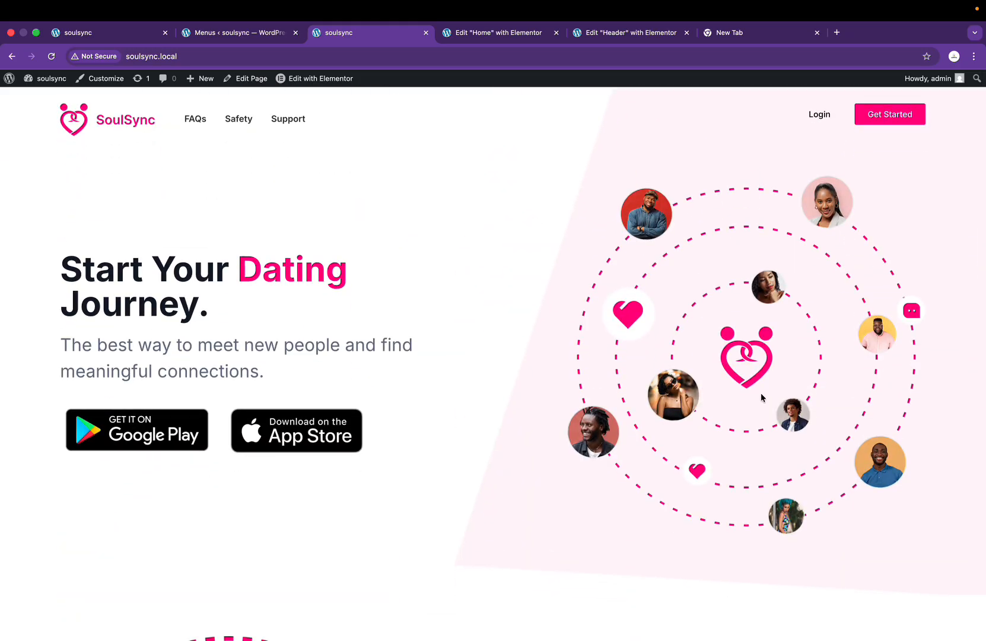